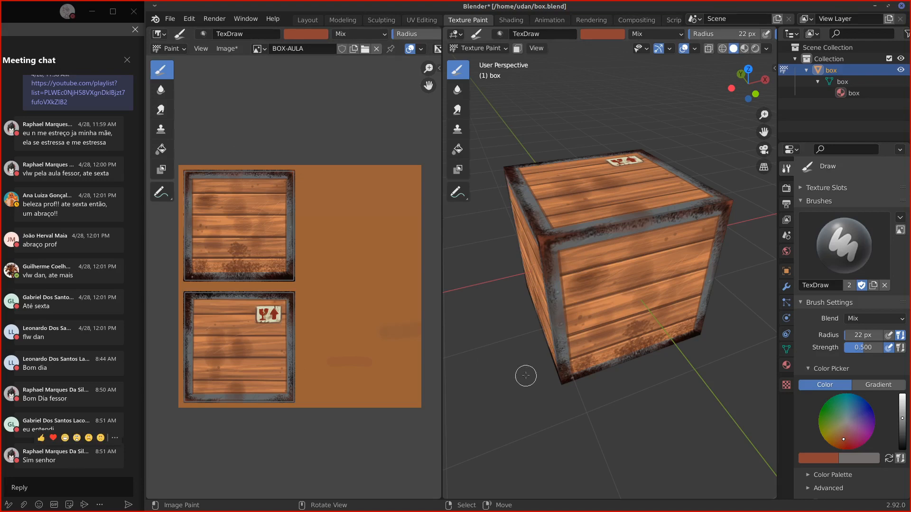
Step: Handwrite an underlined "UV" annotation in the empty area above the crate in the 3D viewport
{"action": "middle_click_drag", "start_coordinate": [522, 380], "coordinate": [520, 393]}
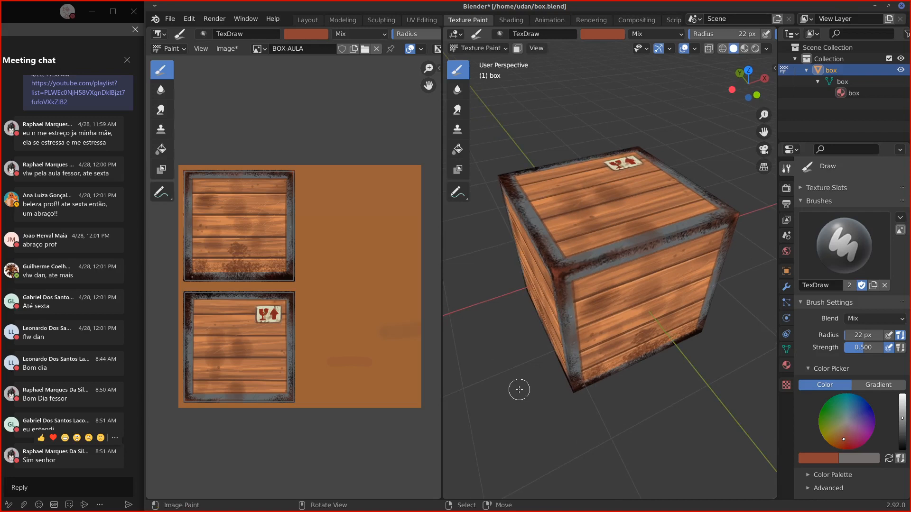
{"action": "middle_click_drag", "start_coordinate": [545, 358], "coordinate": [550, 362]}
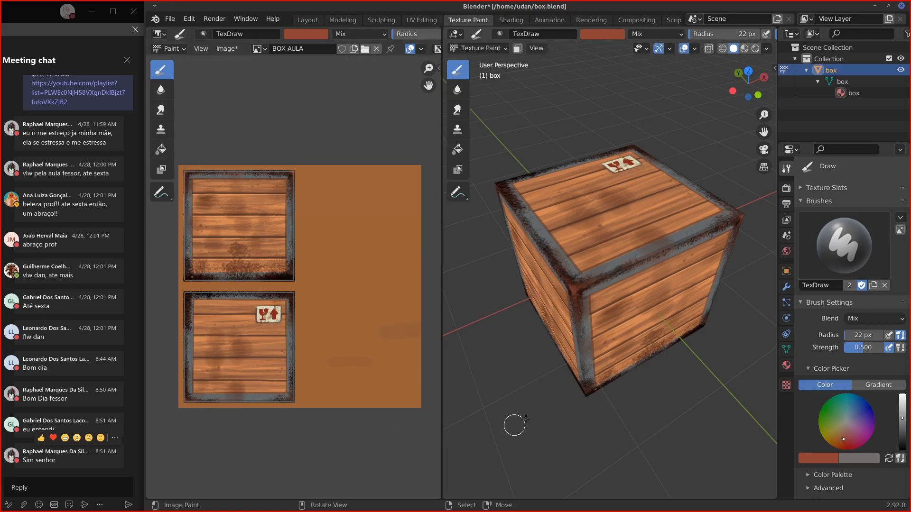
{"action": "mouse_move", "coordinate": [531, 403]}
{"action": "middle_mouse_down"}
{"action": "mouse_move", "coordinate": [476, 325]}
{"action": "mouse_move", "coordinate": [539, 379]}
{"action": "middle_mouse_up"}
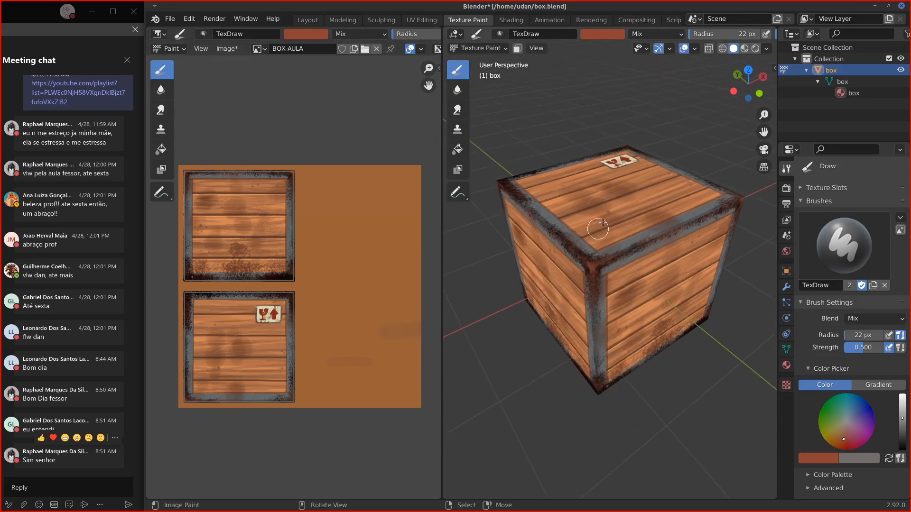
{"action": "mouse_move", "coordinate": [602, 223]}
{"action": "middle_mouse_down", "text": "shift"}
{"action": "mouse_move", "coordinate": [568, 291]}
{"action": "mouse_move", "coordinate": [573, 251]}
{"action": "middle_mouse_up", "text": "shift"}
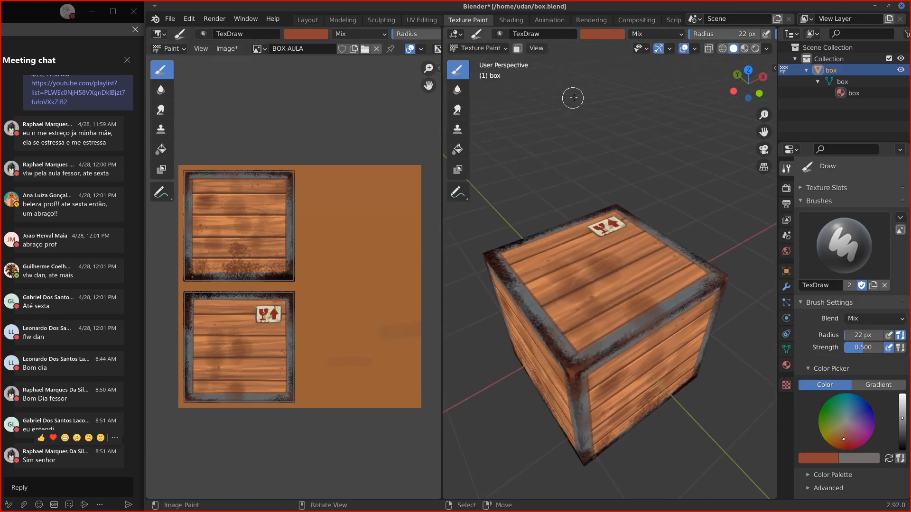
{"action": "mouse_move", "coordinate": [573, 97]}
{"action": "left_mouse_down"}
{"action": "mouse_move", "coordinate": [586, 132]}
{"action": "mouse_move", "coordinate": [597, 100]}
{"action": "mouse_move", "coordinate": [651, 119]}
{"action": "mouse_move", "coordinate": [661, 98]}
{"action": "left_mouse_up"}
{"action": "left_click", "coordinate": [614, 130]}
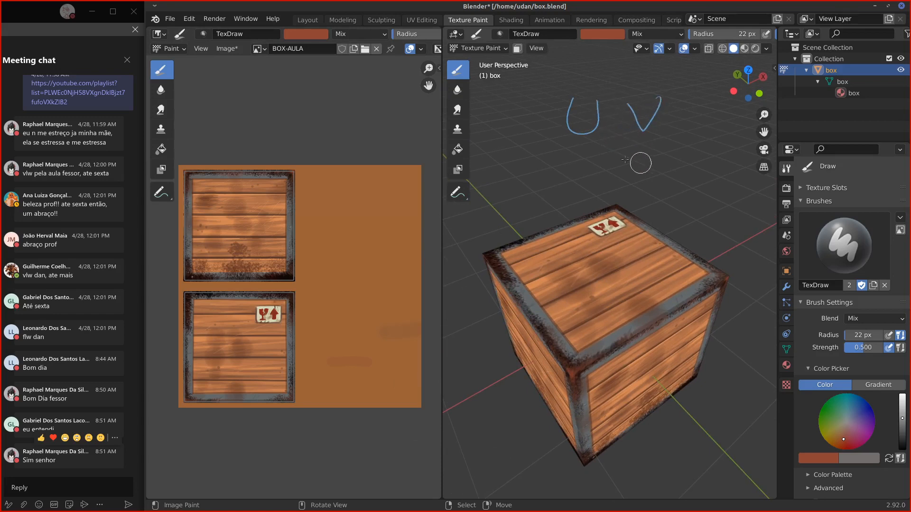
{"action": "mouse_move", "coordinate": [628, 99]}
{"action": "left_mouse_down"}
{"action": "mouse_move", "coordinate": [644, 129]}
{"action": "mouse_move", "coordinate": [661, 96]}
{"action": "left_mouse_up"}
{"action": "left_click_drag", "start_coordinate": [553, 153], "coordinate": [664, 148]}
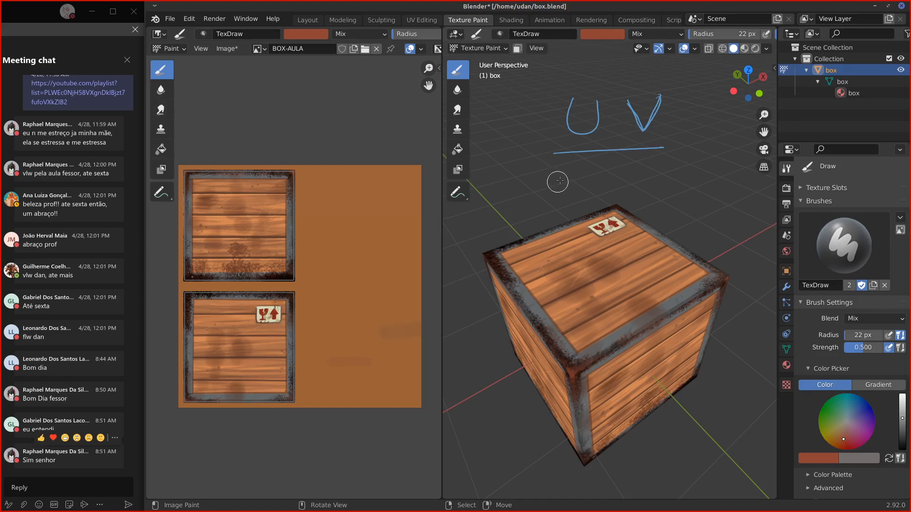
Step: Annotate the word "TEXTURA" beneath the underline, and erase all the handwriting from the 3D viewport
{"action": "mouse_move", "coordinate": [570, 167]}
{"action": "left_mouse_down"}
{"action": "mouse_move", "coordinate": [569, 190]}
{"action": "mouse_move", "coordinate": [578, 176]}
{"action": "mouse_move", "coordinate": [613, 187]}
{"action": "left_mouse_up"}
{"action": "mouse_move", "coordinate": [621, 167]}
{"action": "left_mouse_down"}
{"action": "mouse_move", "coordinate": [618, 189]}
{"action": "mouse_move", "coordinate": [631, 176]}
{"action": "left_mouse_up"}
{"action": "left_click_drag", "start_coordinate": [632, 176], "coordinate": [678, 182]}
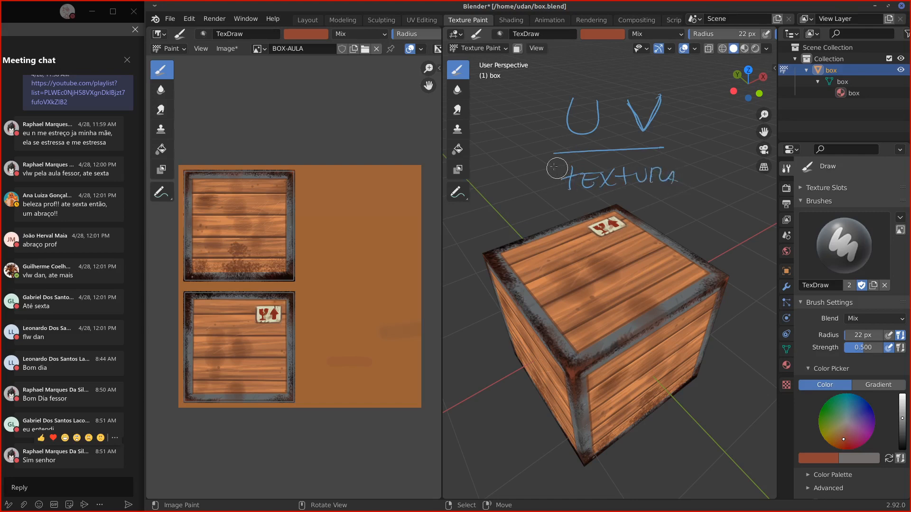
{"action": "left_click_drag", "start_coordinate": [548, 163], "coordinate": [546, 167]}
{"action": "left_click_drag", "start_coordinate": [684, 157], "coordinate": [687, 160]}
{"action": "mouse_move", "coordinate": [659, 180]}
{"action": "right_mouse_down"}
{"action": "mouse_move", "coordinate": [578, 186]}
{"action": "mouse_move", "coordinate": [684, 164]}
{"action": "mouse_move", "coordinate": [533, 147]}
{"action": "mouse_move", "coordinate": [644, 90]}
{"action": "right_mouse_up"}
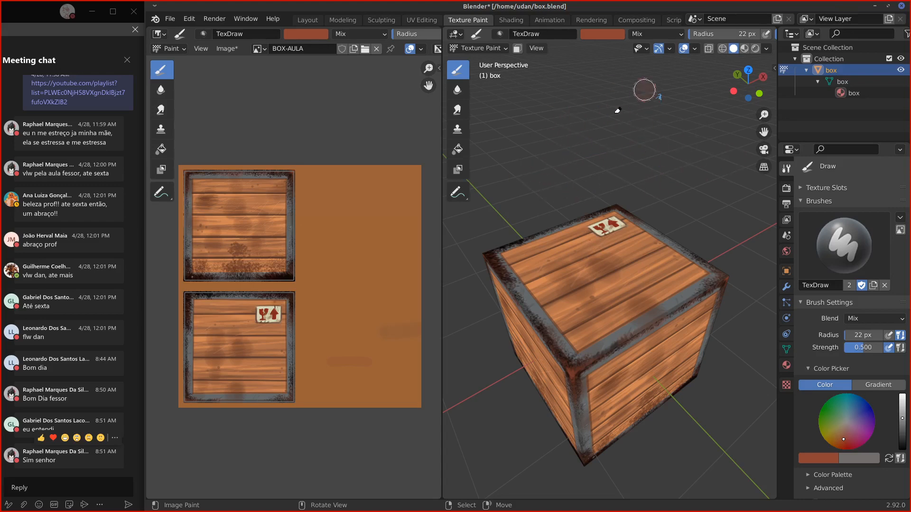
Step: Switch the box to Object Mode and set the viewport shading to Studio lighting with Object color
{"action": "mouse_move", "coordinate": [654, 366]}
{"action": "middle_mouse_down"}
{"action": "mouse_move", "coordinate": [666, 276]}
{"action": "mouse_move", "coordinate": [674, 285]}
{"action": "mouse_move", "coordinate": [688, 275]}
{"action": "mouse_move", "coordinate": [666, 263]}
{"action": "middle_mouse_up"}
{"action": "scroll", "coordinate": [662, 356], "scroll_direction": "up", "scroll_amount": 2}
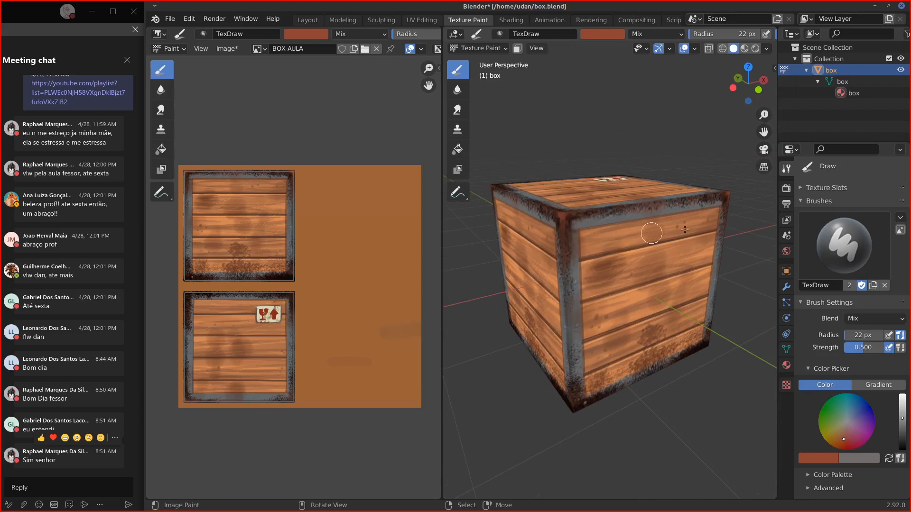
{"action": "middle_click_drag", "start_coordinate": [589, 294], "coordinate": [623, 266]}
{"action": "middle_click_drag", "start_coordinate": [607, 301], "coordinate": [612, 266]}
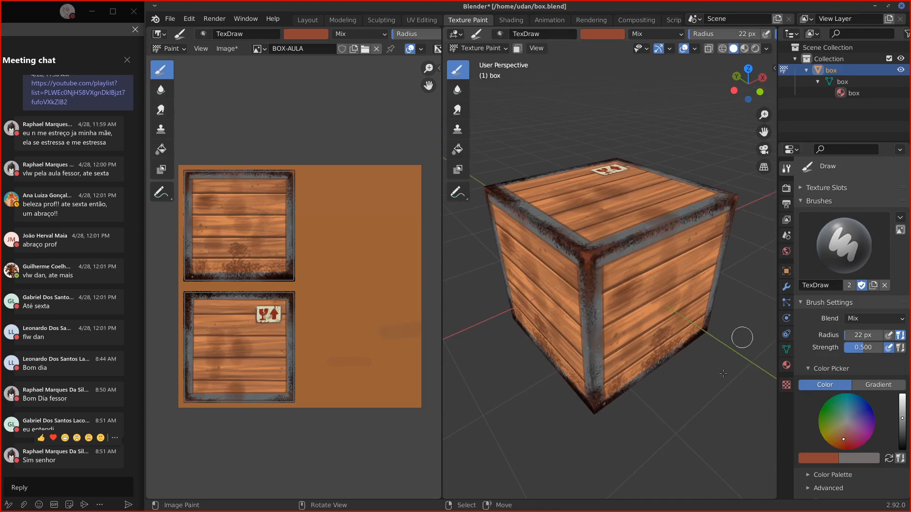
{"action": "middle_click_drag", "start_coordinate": [619, 270], "coordinate": [664, 213]}
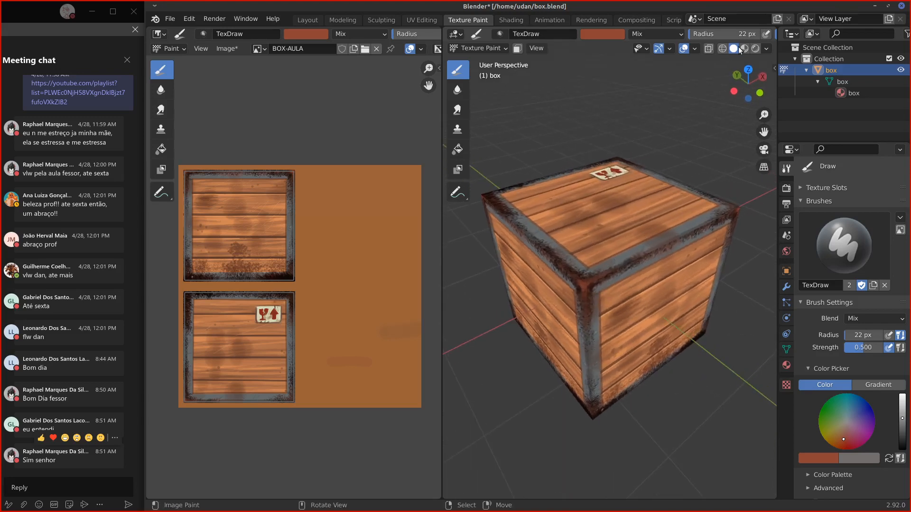
{"action": "left_click", "coordinate": [767, 48]}
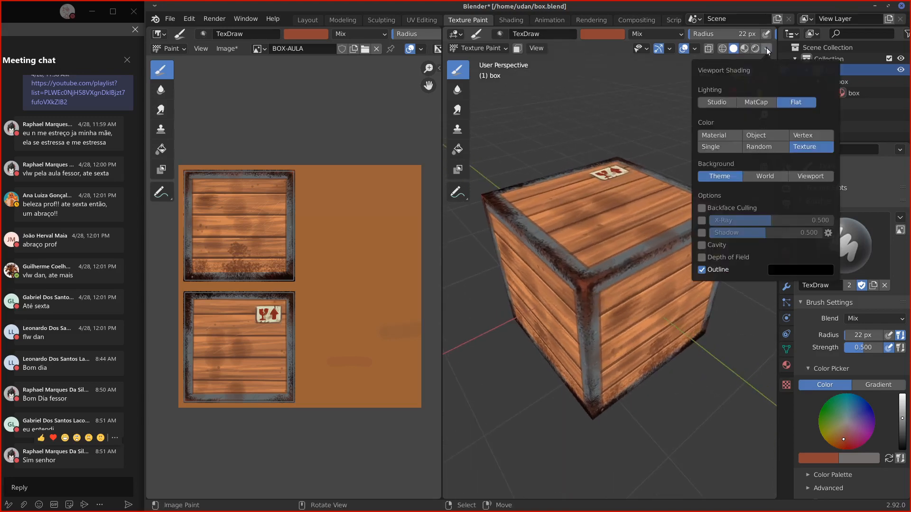
{"action": "left_click", "coordinate": [755, 135]}
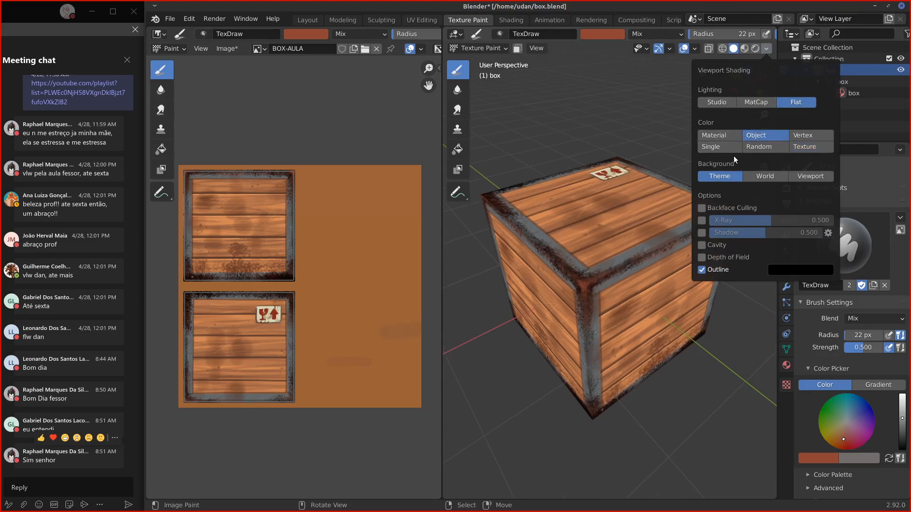
{"action": "left_click", "coordinate": [479, 48]}
{"action": "left_click", "coordinate": [487, 60]}
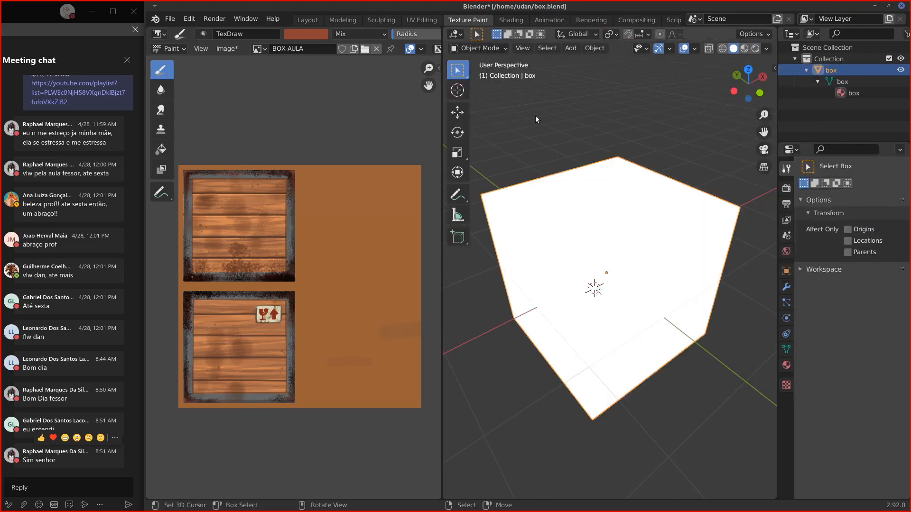
{"action": "left_click", "coordinate": [766, 48]}
{"action": "left_click", "coordinate": [714, 98]}
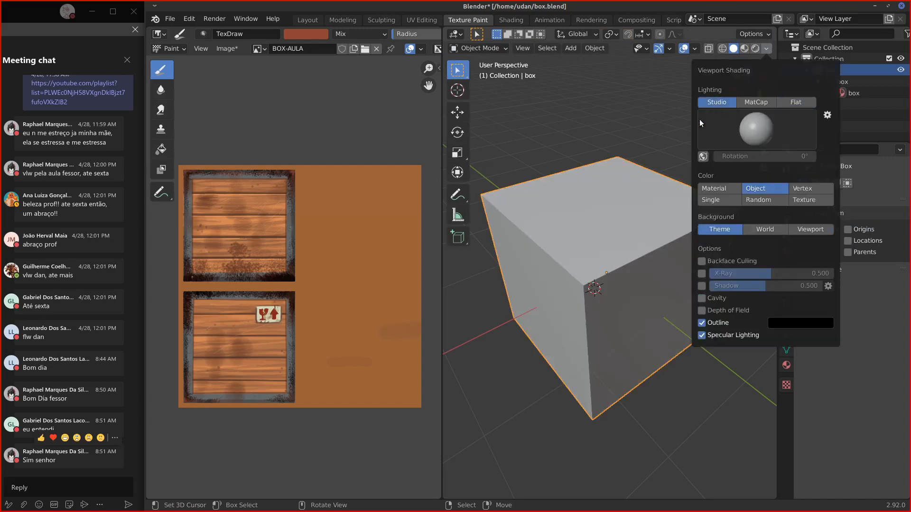
Step: Enter Edit Mode on the box with vertex selection and view its mesh from several sides
{"action": "key", "text": "Tab"}
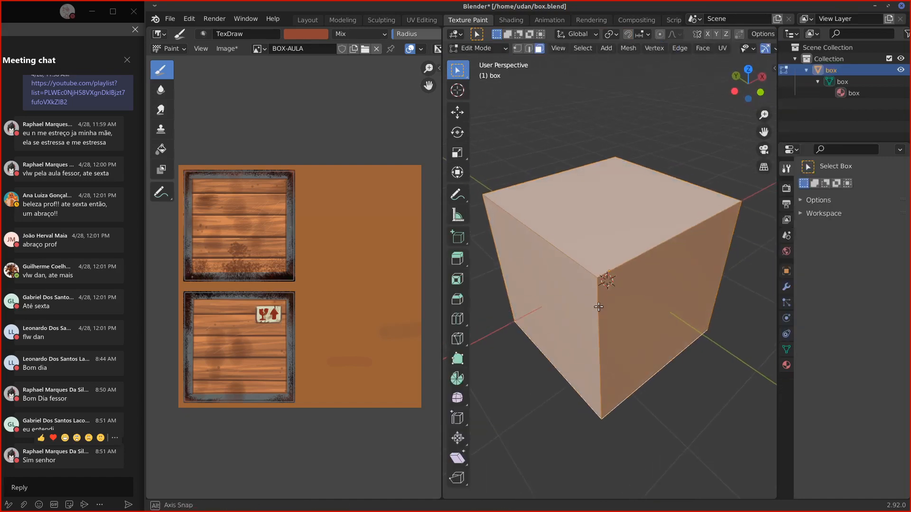
{"action": "left_click", "coordinate": [518, 48]}
{"action": "key", "text": "alt+a"}
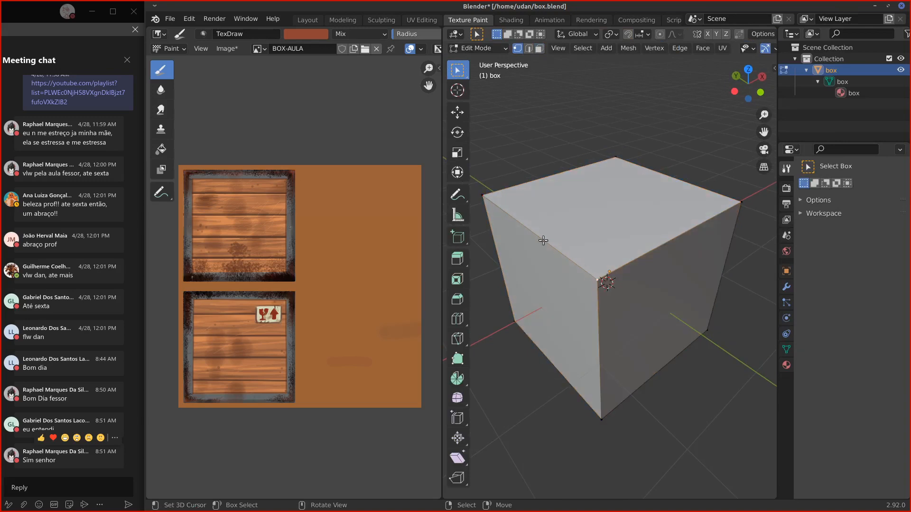
{"action": "middle_click_drag", "start_coordinate": [711, 256], "coordinate": [574, 234]}
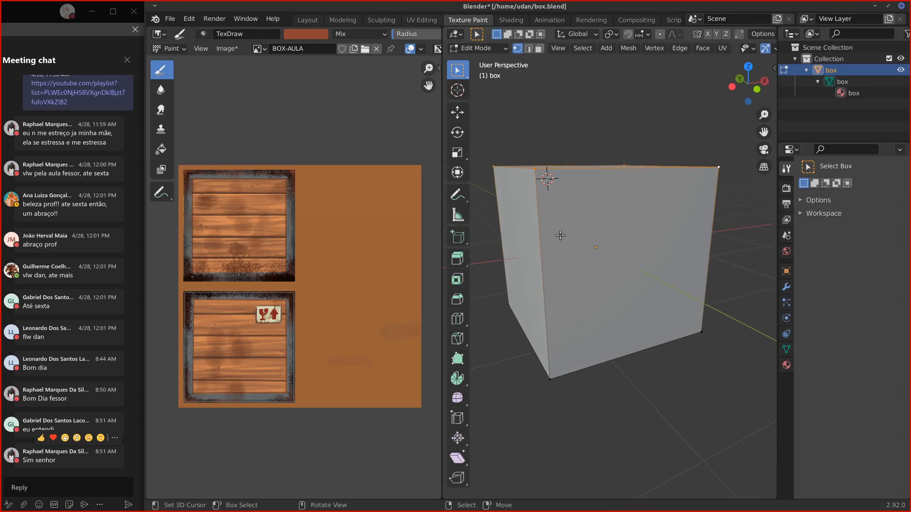
{"action": "middle_click_drag", "start_coordinate": [574, 191], "coordinate": [605, 241]}
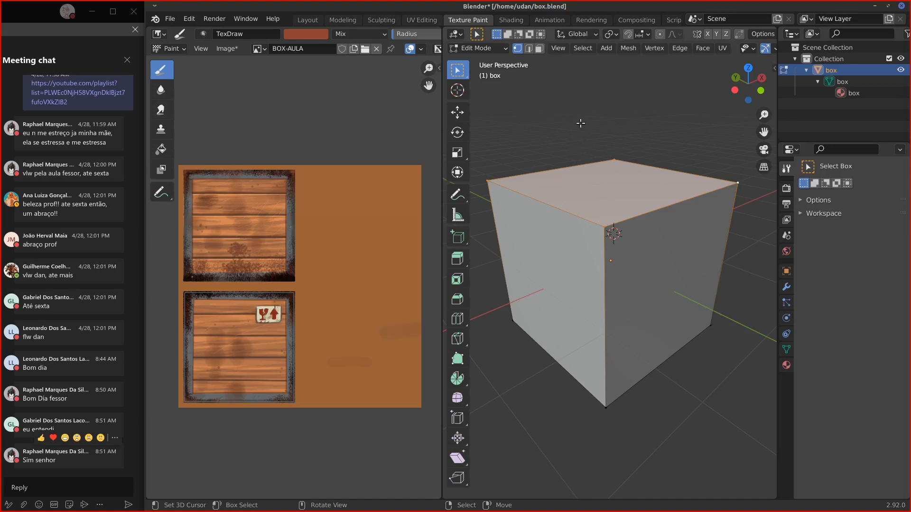
Step: Set the viewport shading to Texture color with Flat lighting, and deselect the whole box mesh
{"action": "mouse_move", "coordinate": [581, 124]}
{"action": "left_mouse_down"}
{"action": "mouse_move", "coordinate": [584, 169]}
{"action": "mouse_move", "coordinate": [579, 148]}
{"action": "left_mouse_up"}
{"action": "scroll", "coordinate": [749, 49], "scroll_direction": "down", "scroll_amount": 5}
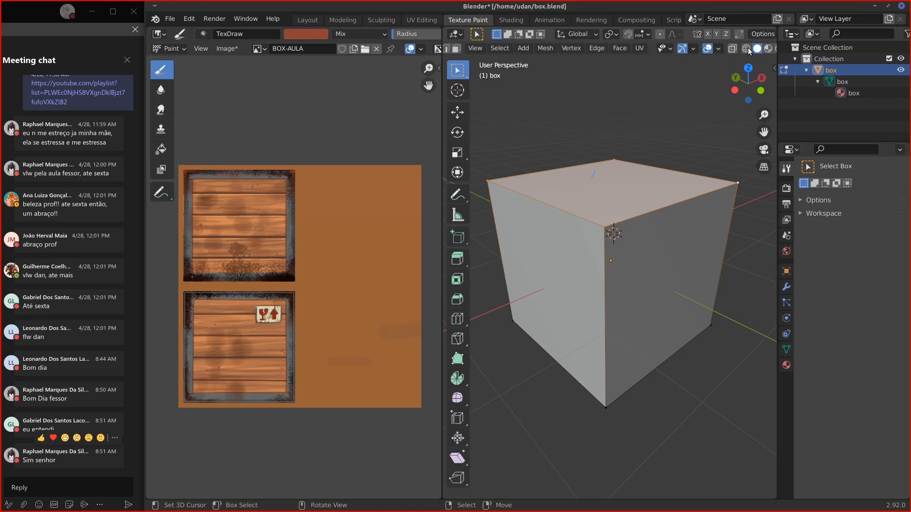
{"action": "scroll", "coordinate": [759, 49], "scroll_direction": "down", "scroll_amount": 1}
{"action": "left_click", "coordinate": [767, 49]}
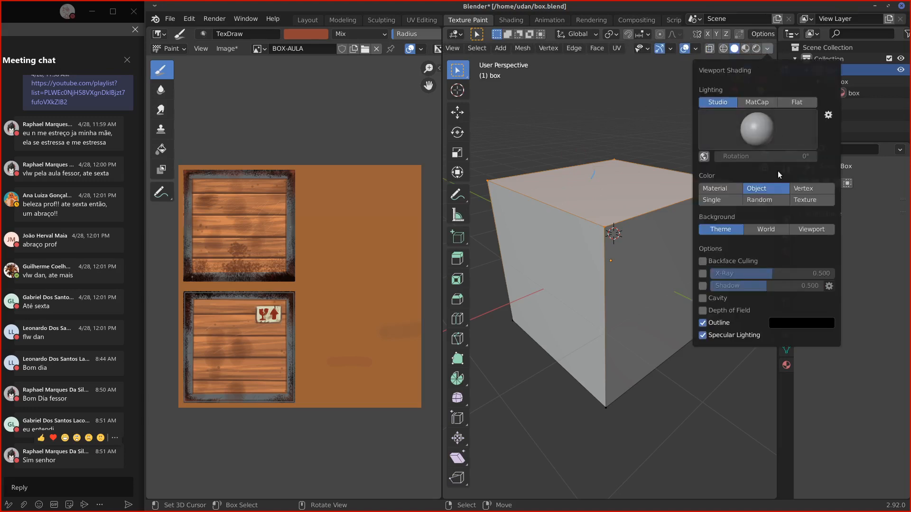
{"action": "left_click", "coordinate": [804, 200]}
{"action": "middle_click_drag", "start_coordinate": [552, 308], "coordinate": [594, 293]}
{"action": "left_click", "coordinate": [767, 49]}
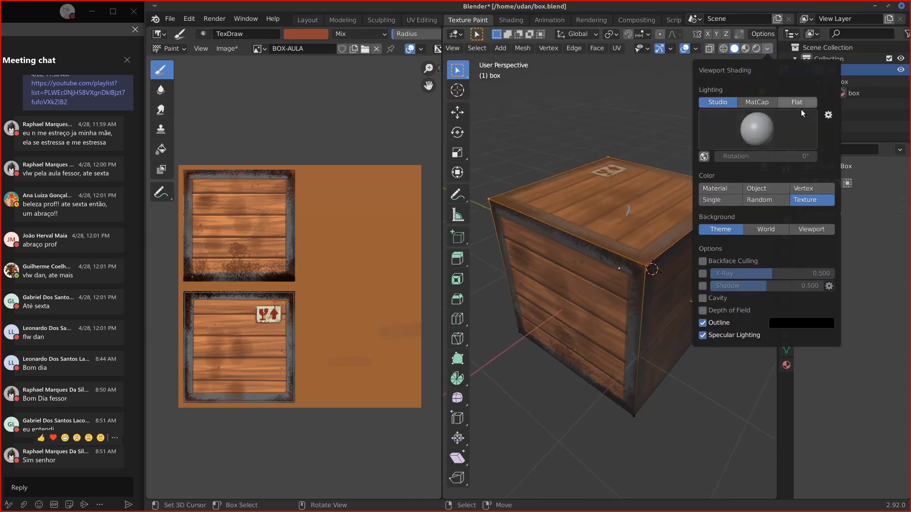
{"action": "left_click", "coordinate": [800, 100]}
{"action": "middle_click_drag", "start_coordinate": [650, 284], "coordinate": [600, 269]}
{"action": "key", "text": "alt+a"}
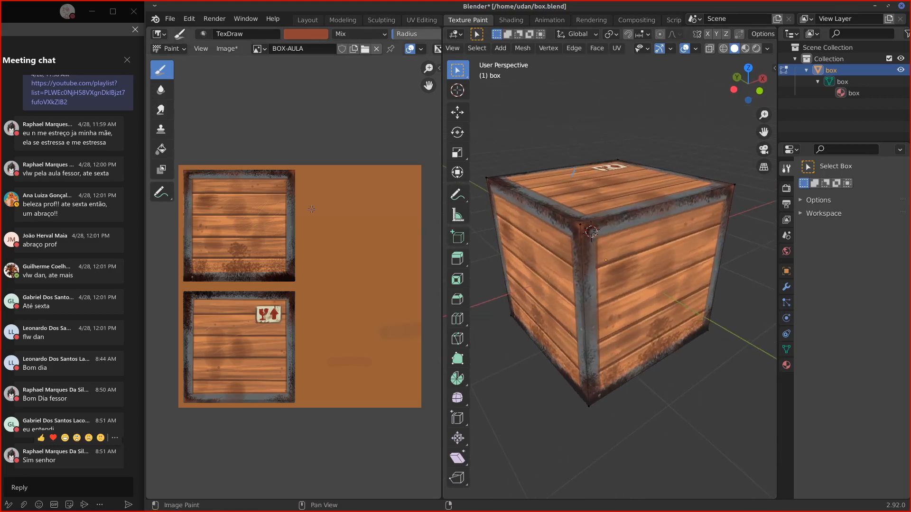
Step: Circle the upper crate panel in the texture image and its matching face on the 3D crate, and erase the annotations
{"action": "mouse_move", "coordinate": [244, 150]}
{"action": "left_mouse_down"}
{"action": "mouse_move", "coordinate": [165, 211]}
{"action": "mouse_move", "coordinate": [322, 189]}
{"action": "mouse_move", "coordinate": [211, 146]}
{"action": "left_mouse_up"}
{"action": "middle_click_drag", "start_coordinate": [639, 256], "coordinate": [624, 247]}
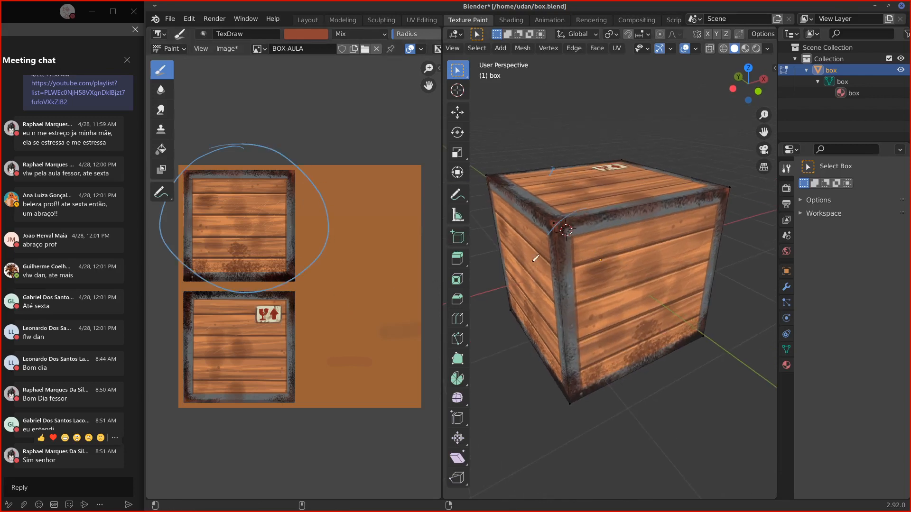
{"action": "mouse_move", "coordinate": [541, 235]}
{"action": "left_mouse_down"}
{"action": "mouse_move", "coordinate": [696, 365]}
{"action": "mouse_move", "coordinate": [531, 236]}
{"action": "left_mouse_up"}
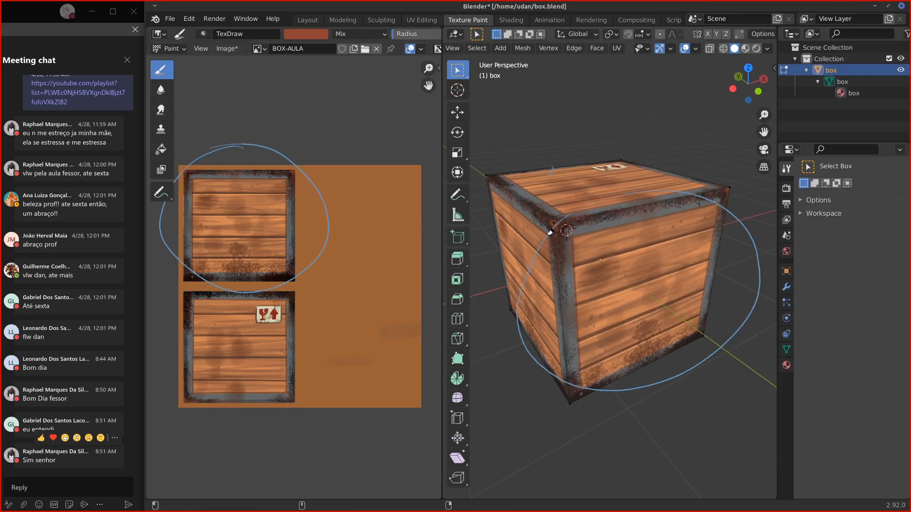
{"action": "mouse_move", "coordinate": [582, 378]}
{"action": "right_mouse_down"}
{"action": "mouse_move", "coordinate": [745, 220]}
{"action": "mouse_move", "coordinate": [621, 333]}
{"action": "mouse_move", "coordinate": [530, 288]}
{"action": "right_mouse_up"}
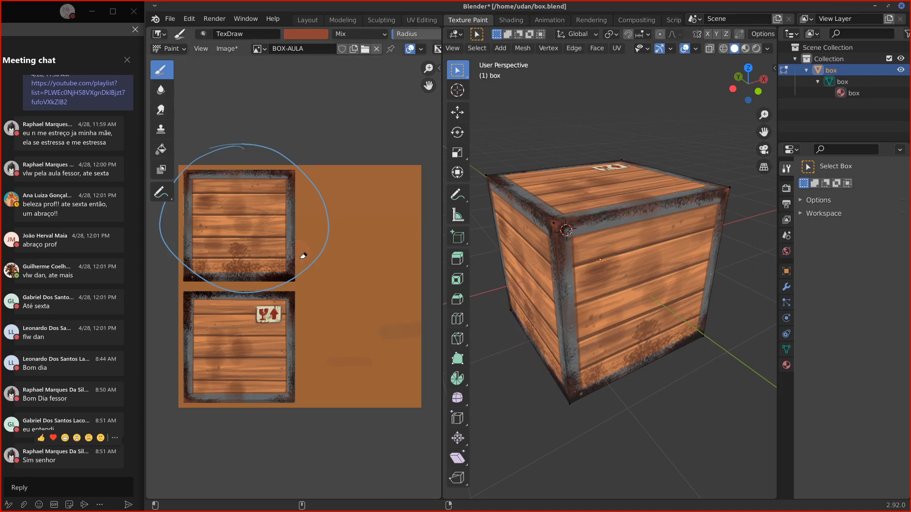
{"action": "mouse_move", "coordinate": [301, 254]}
{"action": "right_mouse_down"}
{"action": "mouse_move", "coordinate": [282, 148]}
{"action": "mouse_move", "coordinate": [179, 175]}
{"action": "mouse_move", "coordinate": [215, 282]}
{"action": "mouse_move", "coordinate": [331, 183]}
{"action": "right_mouse_up"}
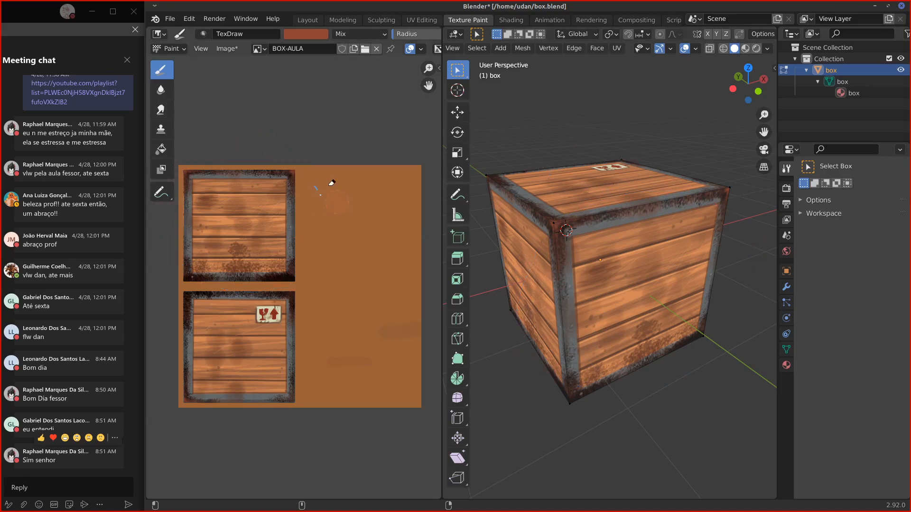
Step: Inspect the textured faces around the crate and return the box to Object Mode
{"action": "middle_click_drag", "start_coordinate": [636, 285], "coordinate": [600, 239]}
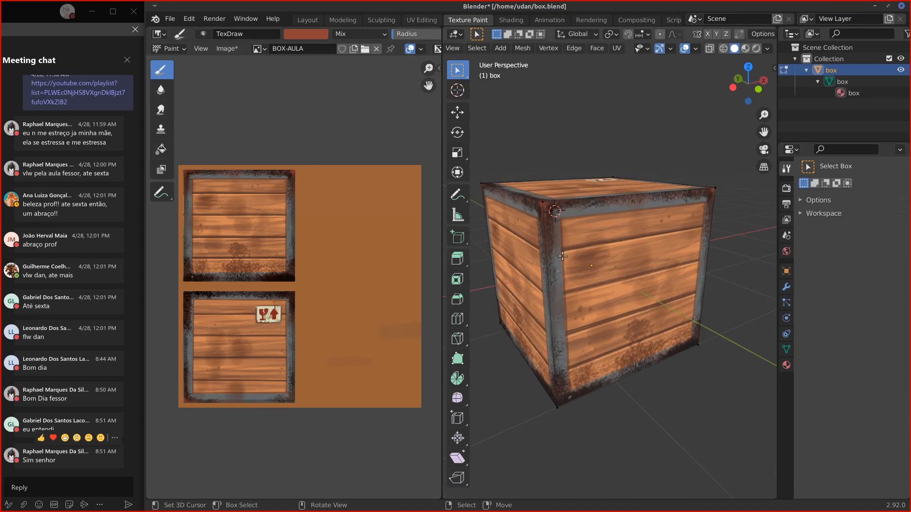
{"action": "middle_click_drag", "start_coordinate": [623, 290], "coordinate": [627, 304]}
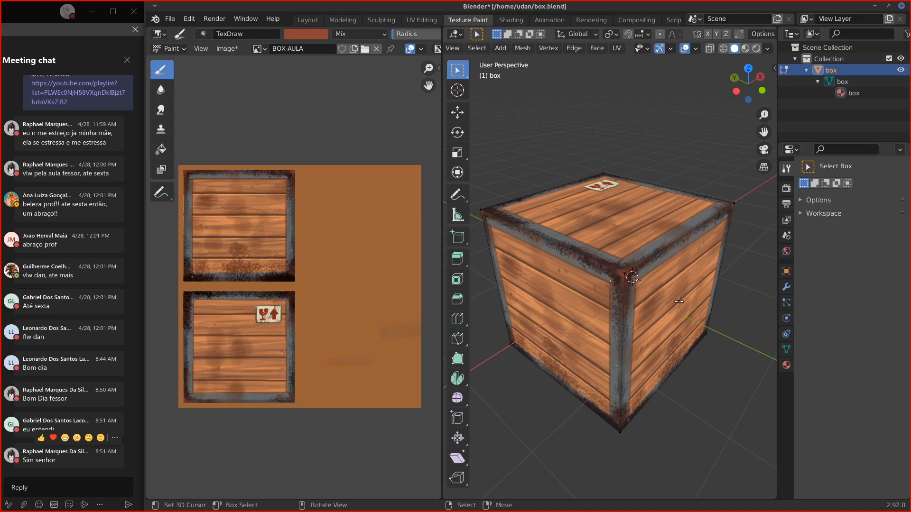
{"action": "middle_click_drag", "start_coordinate": [679, 302], "coordinate": [569, 268]}
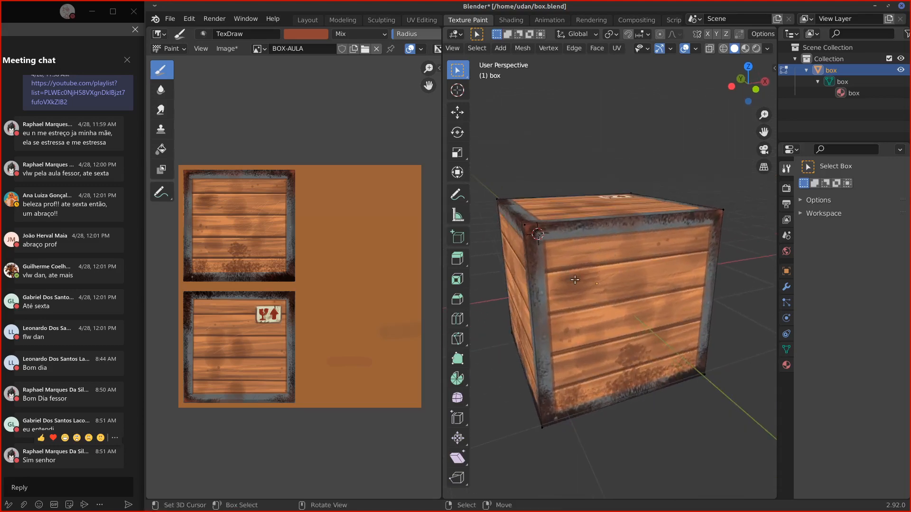
{"action": "mouse_move", "coordinate": [540, 273]}
{"action": "left_mouse_down"}
{"action": "mouse_move", "coordinate": [702, 257]}
{"action": "mouse_move", "coordinate": [537, 282]}
{"action": "left_mouse_up"}
{"action": "middle_click_drag", "start_coordinate": [638, 260], "coordinate": [621, 281]}
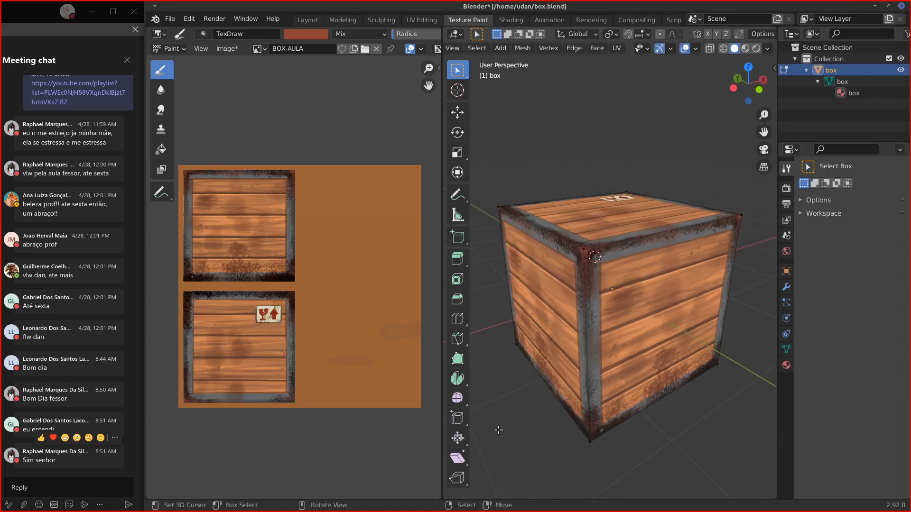
{"action": "middle_click_drag", "start_coordinate": [665, 264], "coordinate": [667, 274]}
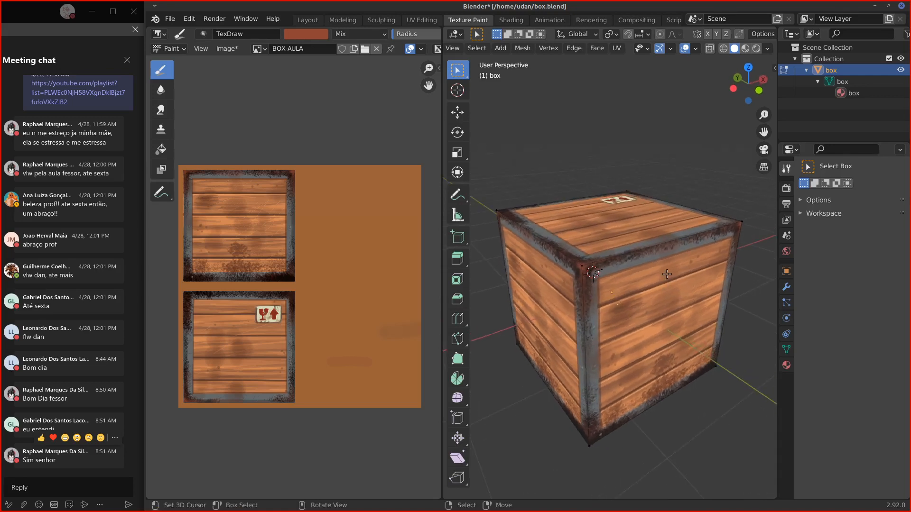
{"action": "key", "text": "Tab"}
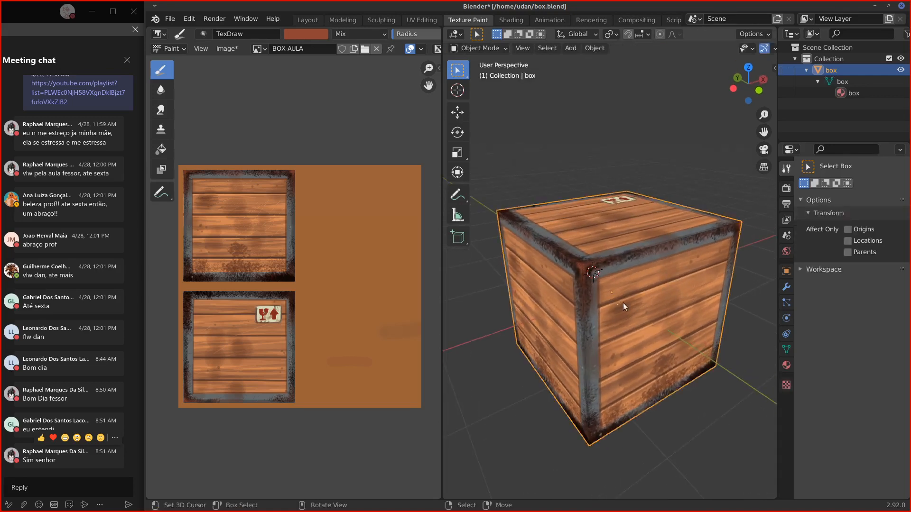
{"action": "middle_click_drag", "start_coordinate": [624, 306], "coordinate": [610, 299]}
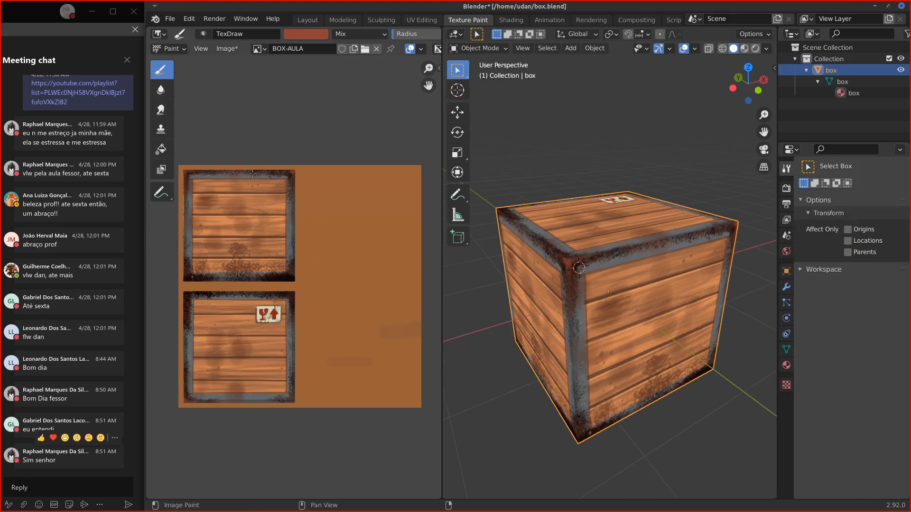
{"action": "key", "text": "f"}
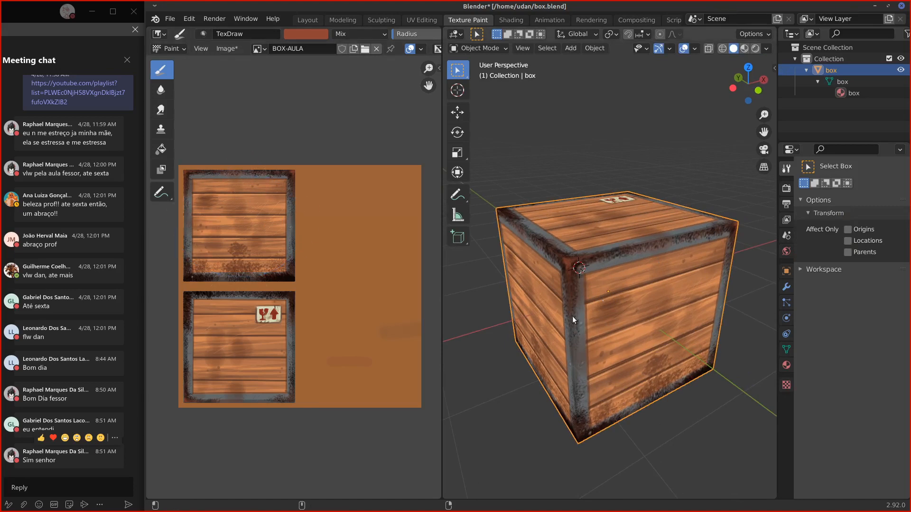
Step: Enter Edit Mode on the box with its top face in view
{"action": "middle_click_drag", "start_coordinate": [572, 316], "coordinate": [599, 314]}
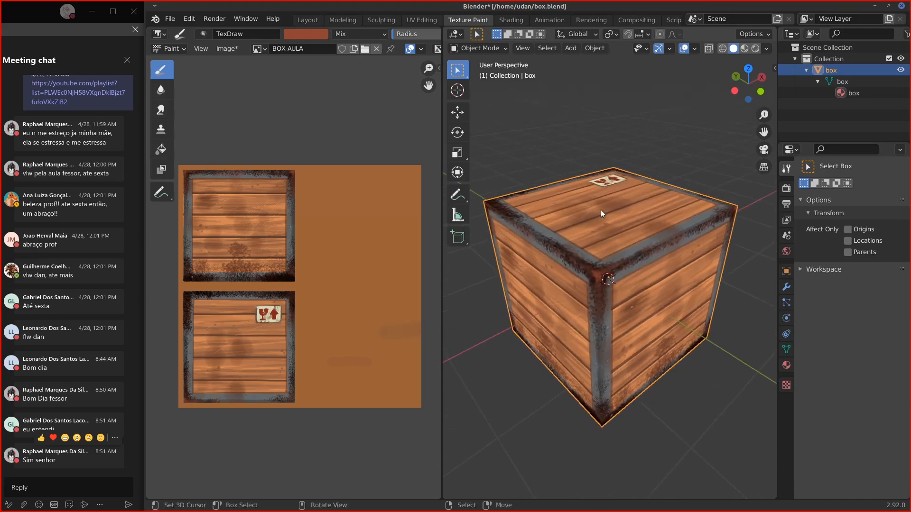
{"action": "mouse_move", "coordinate": [601, 209]}
{"action": "middle_mouse_down"}
{"action": "mouse_move", "coordinate": [522, 227]}
{"action": "mouse_move", "coordinate": [588, 207]}
{"action": "middle_mouse_up"}
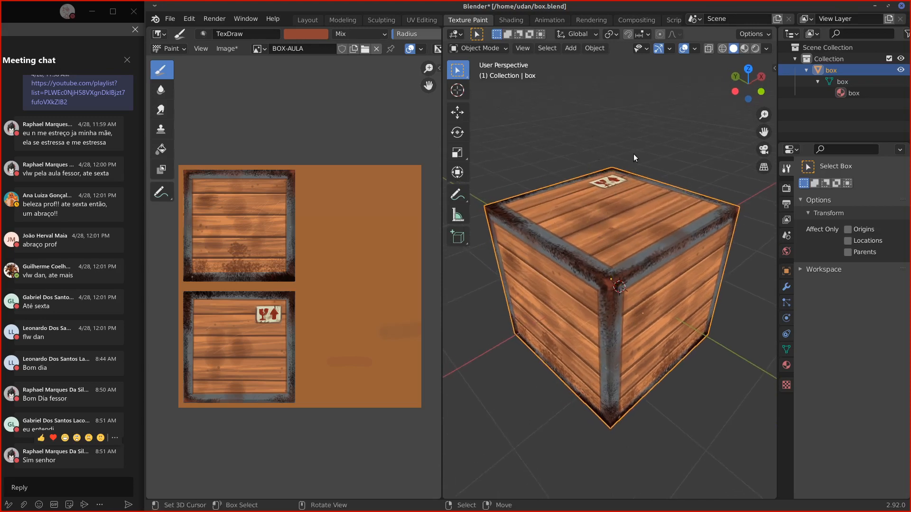
{"action": "left_click_drag", "start_coordinate": [655, 129], "coordinate": [624, 192]}
{"action": "key", "text": "ctrl+z"}
{"action": "key", "text": "Tab"}
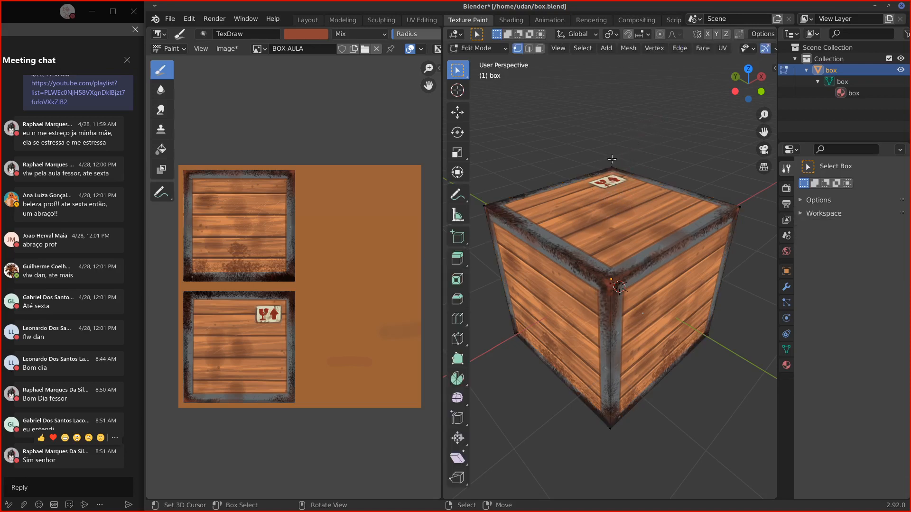
Step: Circle the top face's far vertex with an "X,Y,Z" note, mark its matching texture corner "2D", and erase these annotations
{"action": "left_click_drag", "start_coordinate": [588, 163], "coordinate": [628, 173]}
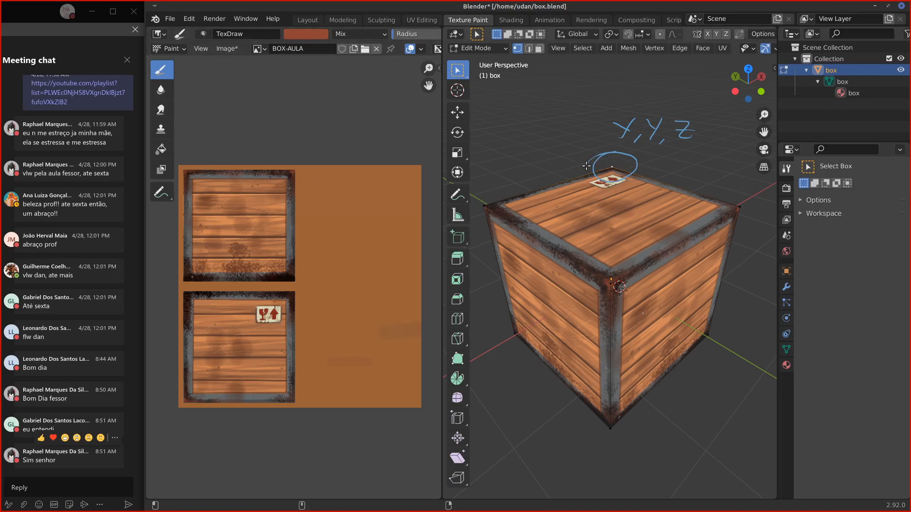
{"action": "left_click_drag", "start_coordinate": [294, 284], "coordinate": [291, 299]}
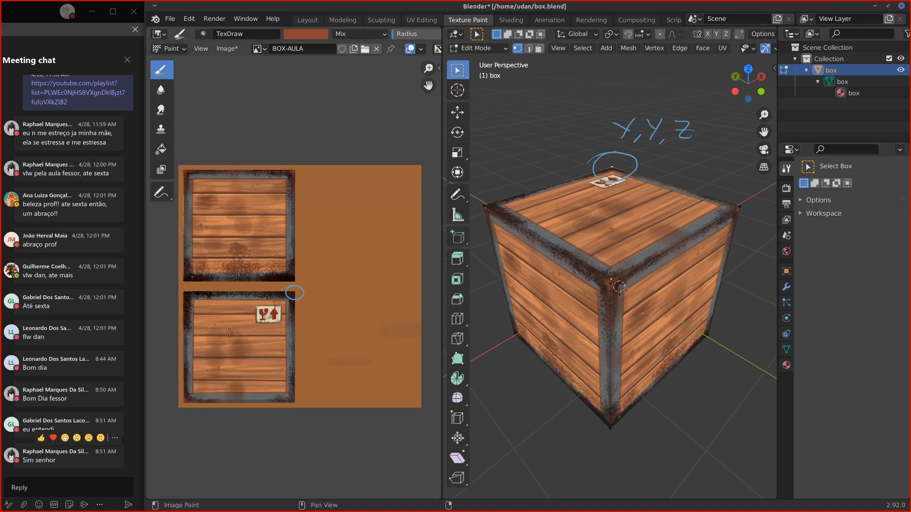
{"action": "left_click_drag", "start_coordinate": [226, 335], "coordinate": [257, 340]}
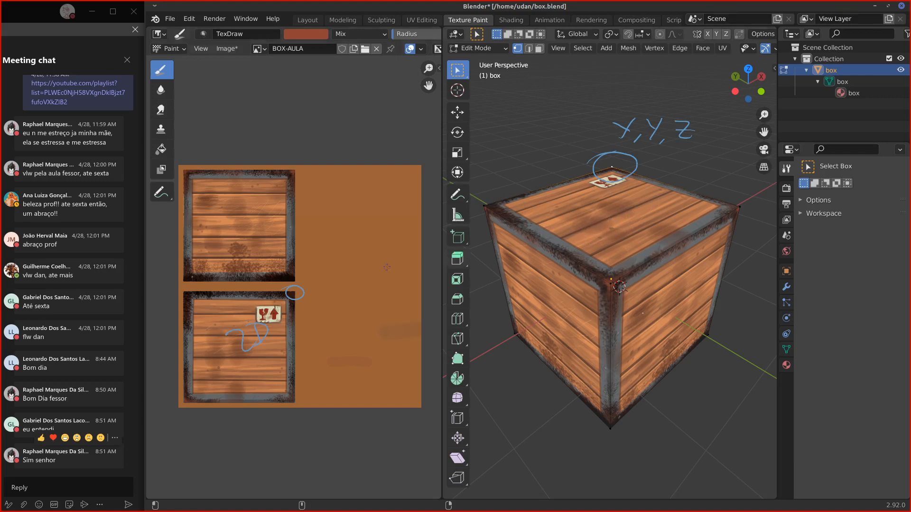
{"action": "left_click", "coordinate": [294, 293]}
{"action": "left_click_drag", "start_coordinate": [228, 336], "coordinate": [259, 346]}
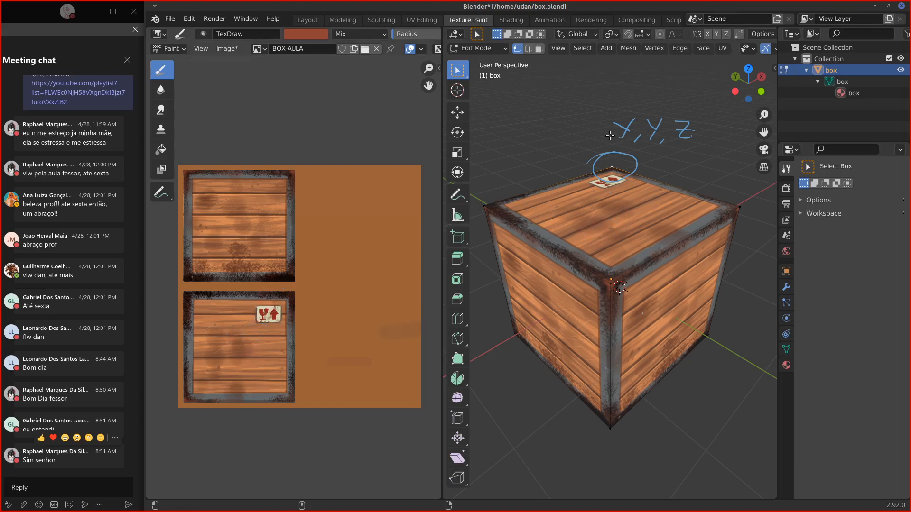
{"action": "mouse_move", "coordinate": [610, 135]}
{"action": "left_mouse_down"}
{"action": "mouse_move", "coordinate": [627, 147]}
{"action": "mouse_move", "coordinate": [698, 119]}
{"action": "left_mouse_up"}
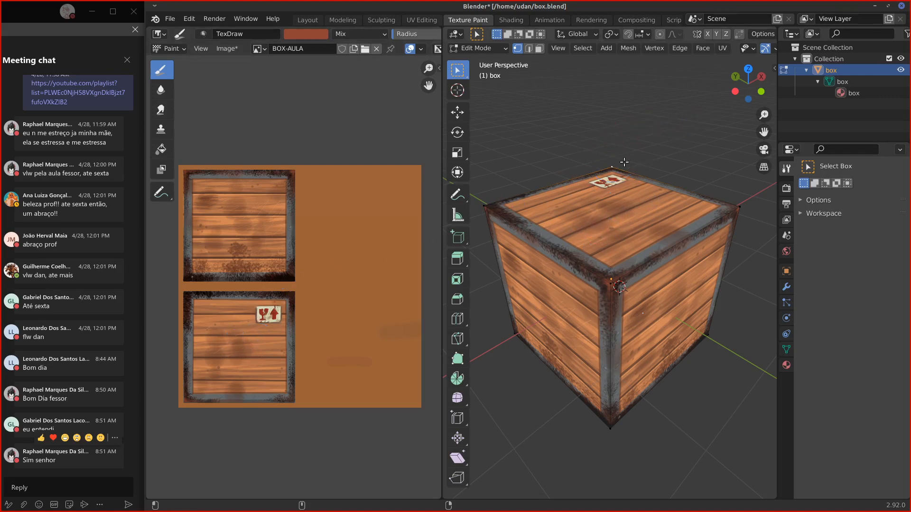
Step: Select the four top-face vertices of the box and draw a circled "3D" over them with an arrow towards the texture image
{"action": "left_click", "coordinate": [484, 206], "text": "shift"}
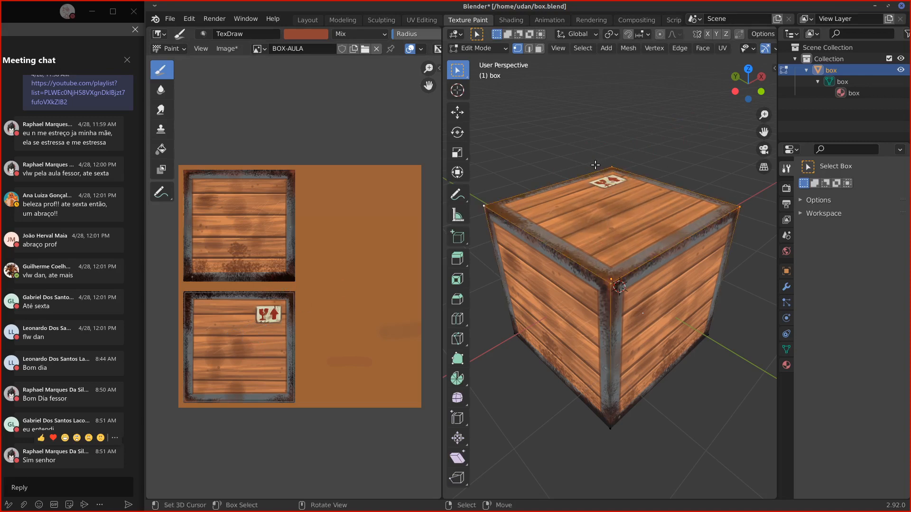
{"action": "mouse_move", "coordinate": [580, 151]}
{"action": "left_mouse_down"}
{"action": "mouse_move", "coordinate": [595, 149]}
{"action": "mouse_move", "coordinate": [583, 167]}
{"action": "mouse_move", "coordinate": [625, 174]}
{"action": "left_mouse_up"}
{"action": "mouse_move", "coordinate": [635, 135]}
{"action": "left_mouse_down"}
{"action": "mouse_move", "coordinate": [669, 153]}
{"action": "mouse_move", "coordinate": [594, 142]}
{"action": "mouse_move", "coordinate": [546, 118]}
{"action": "mouse_move", "coordinate": [493, 128]}
{"action": "left_mouse_up"}
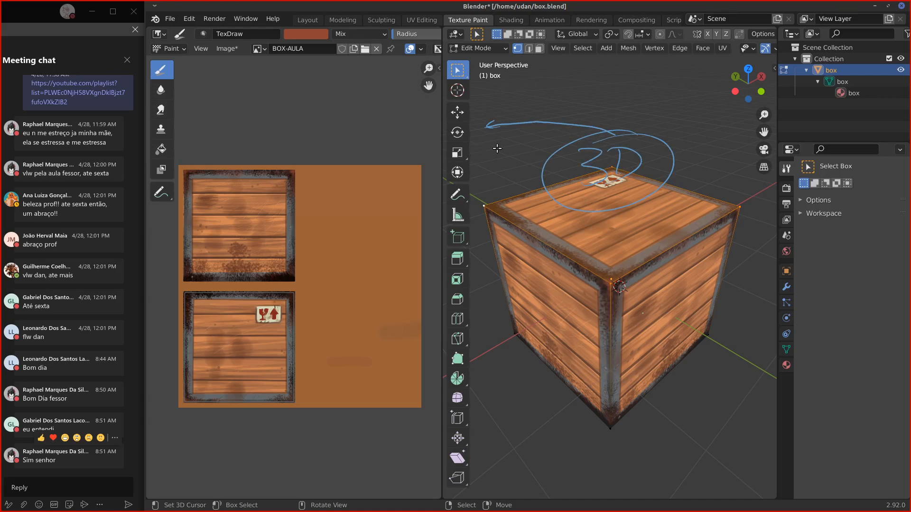
Step: Hide the viewport toolbar and redraw the arrow from the circled "3D" note to the texture image
{"action": "key", "text": "t"}
{"action": "key", "text": "ctrl+z"}
{"action": "key", "text": "ctrl+z"}
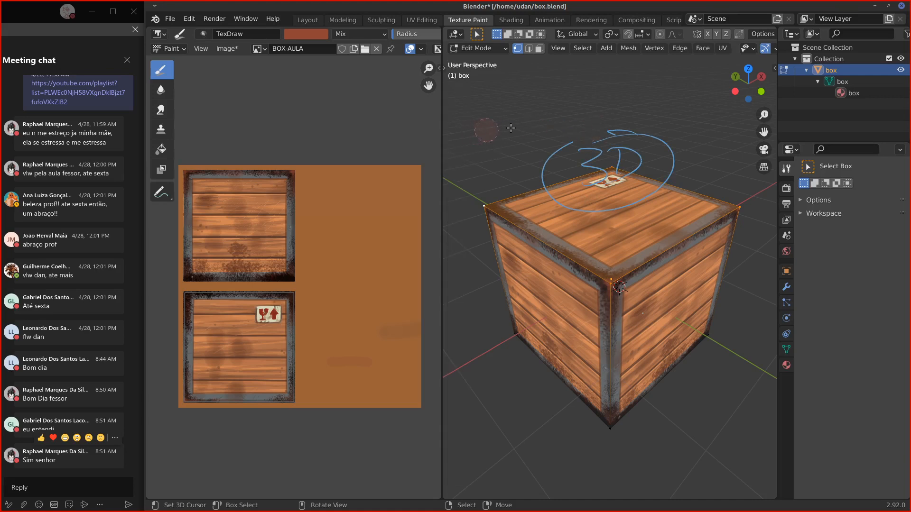
{"action": "mouse_move", "coordinate": [612, 130]}
{"action": "left_mouse_down"}
{"action": "mouse_move", "coordinate": [469, 128]}
{"action": "mouse_move", "coordinate": [453, 137]}
{"action": "mouse_move", "coordinate": [476, 143]}
{"action": "left_mouse_up"}
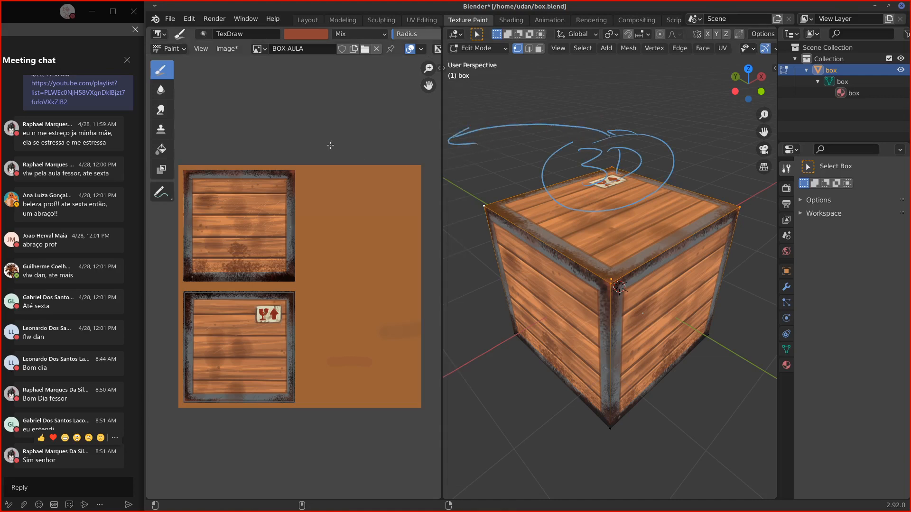
Step: Write "2D" above the texture image and "MAPEAMENTO UV" above the box
{"action": "left_click_drag", "start_coordinate": [354, 133], "coordinate": [389, 157]}
{"action": "left_click_drag", "start_coordinate": [379, 131], "coordinate": [381, 158]}
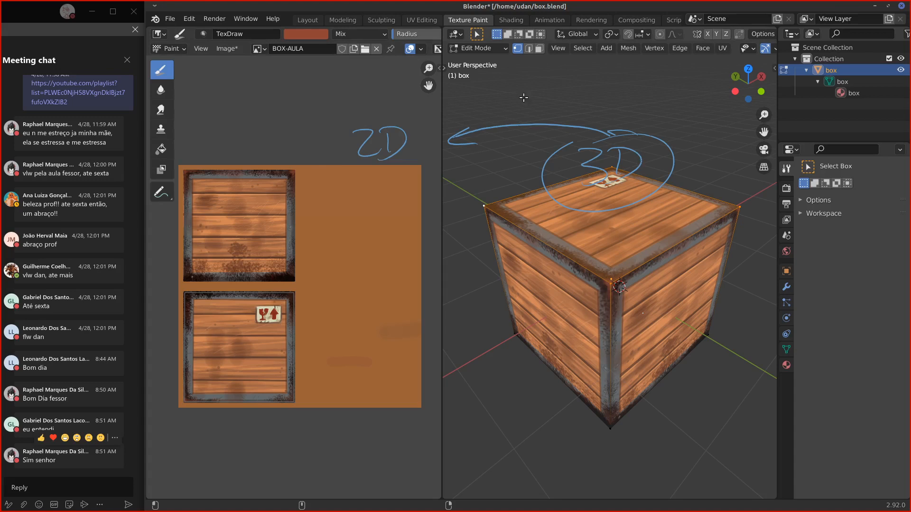
{"action": "mouse_move", "coordinate": [489, 106]}
{"action": "left_mouse_down"}
{"action": "mouse_move", "coordinate": [626, 82]}
{"action": "mouse_move", "coordinate": [665, 90]}
{"action": "mouse_move", "coordinate": [642, 117]}
{"action": "mouse_move", "coordinate": [688, 105]}
{"action": "mouse_move", "coordinate": [676, 118]}
{"action": "mouse_move", "coordinate": [683, 108]}
{"action": "left_mouse_up"}
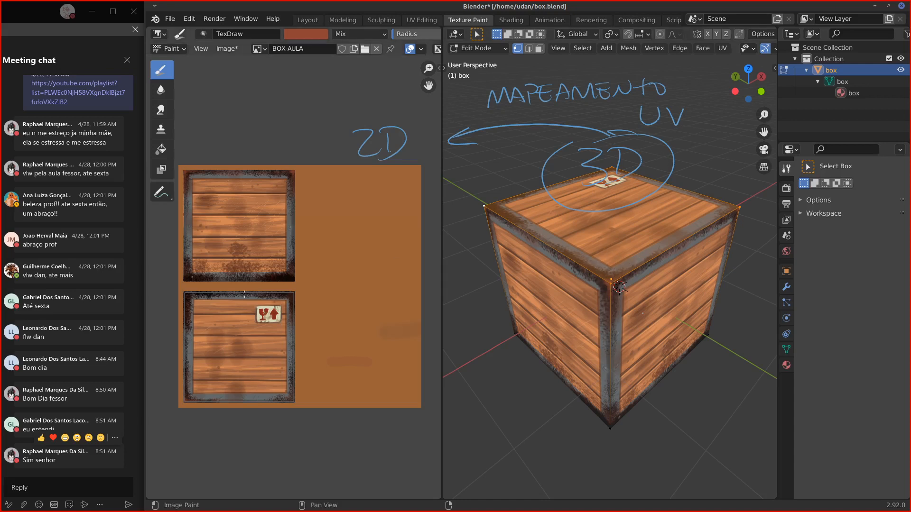
Step: Draw U and V axes along the texture image, mark one panel corner with its U and V coordinates, and erase the texture annotations
{"action": "mouse_move", "coordinate": [179, 414]}
{"action": "left_mouse_down"}
{"action": "mouse_move", "coordinate": [406, 418]}
{"action": "mouse_move", "coordinate": [429, 410]}
{"action": "left_mouse_up"}
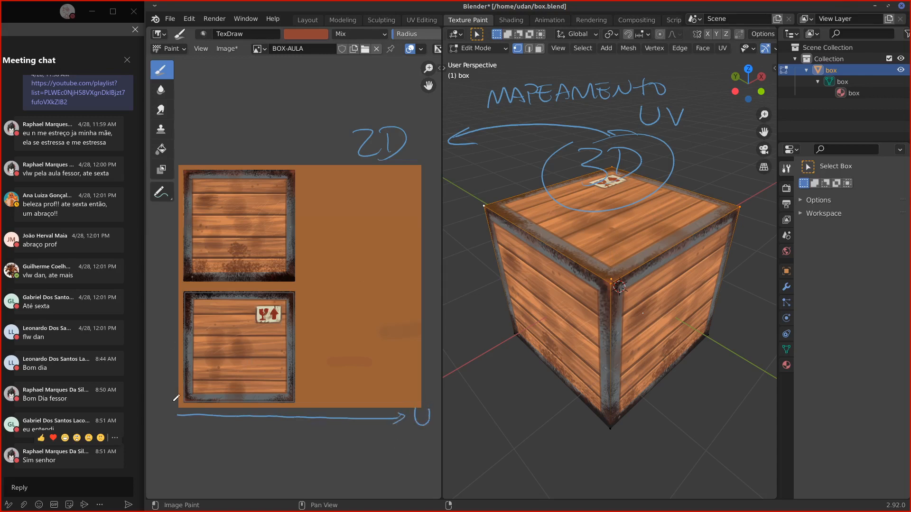
{"action": "left_click_drag", "start_coordinate": [176, 398], "coordinate": [170, 205]}
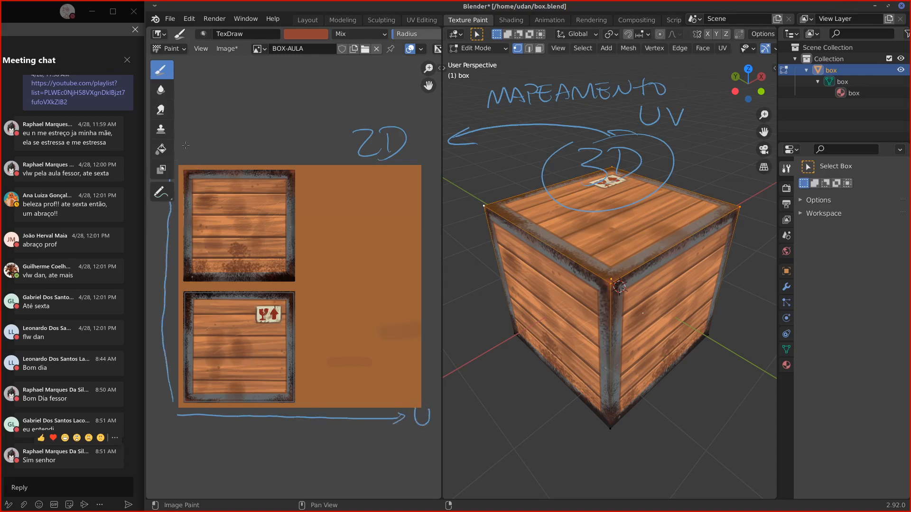
{"action": "left_click_drag", "start_coordinate": [183, 139], "coordinate": [200, 137]}
{"action": "left_click_drag", "start_coordinate": [304, 276], "coordinate": [317, 277]}
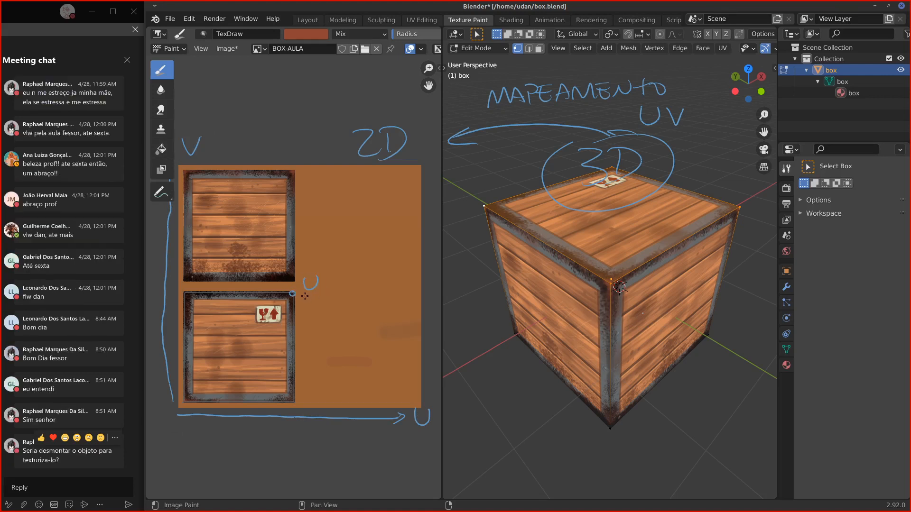
{"action": "left_click_drag", "start_coordinate": [305, 295], "coordinate": [314, 309]}
{"action": "left_click_drag", "start_coordinate": [296, 282], "coordinate": [317, 304]}
{"action": "mouse_move", "coordinate": [197, 150]}
{"action": "left_mouse_down"}
{"action": "mouse_move", "coordinate": [178, 167]}
{"action": "mouse_move", "coordinate": [181, 365]}
{"action": "mouse_move", "coordinate": [197, 413]}
{"action": "mouse_move", "coordinate": [415, 416]}
{"action": "mouse_move", "coordinate": [268, 387]}
{"action": "mouse_move", "coordinate": [206, 318]}
{"action": "mouse_move", "coordinate": [360, 142]}
{"action": "mouse_move", "coordinate": [389, 153]}
{"action": "mouse_move", "coordinate": [401, 142]}
{"action": "left_mouse_up"}
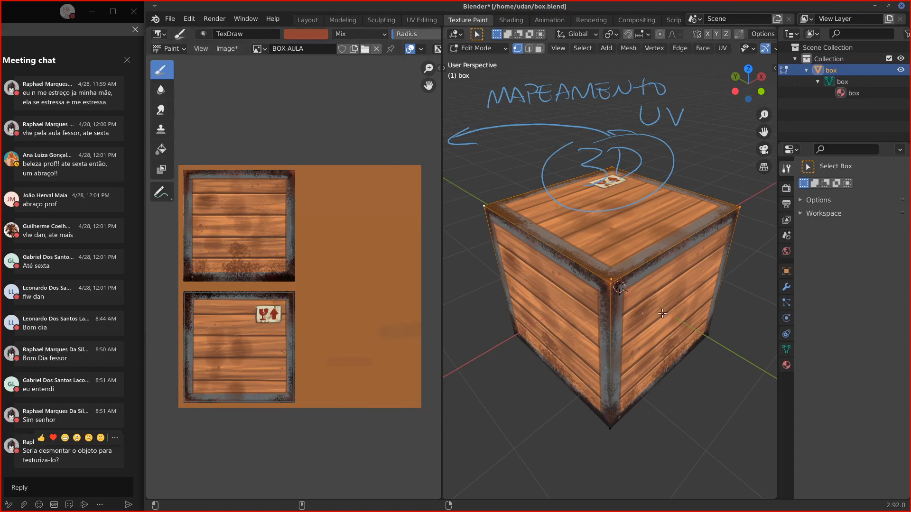
Step: Underline the word "MAPEAMENTO" in the note above the box
{"action": "left_click_drag", "start_coordinate": [498, 420], "coordinate": [571, 341]}
{"action": "left_click_drag", "start_coordinate": [548, 351], "coordinate": [508, 410]}
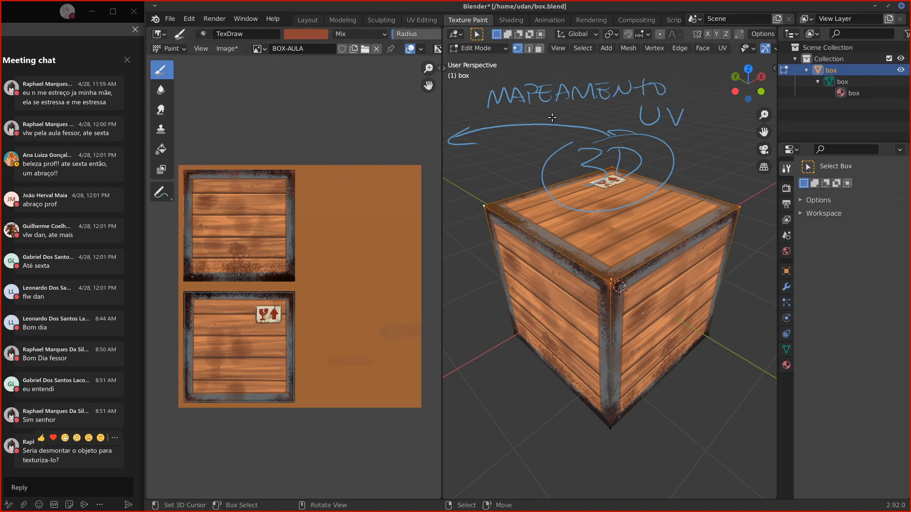
{"action": "left_click_drag", "start_coordinate": [489, 113], "coordinate": [682, 99]}
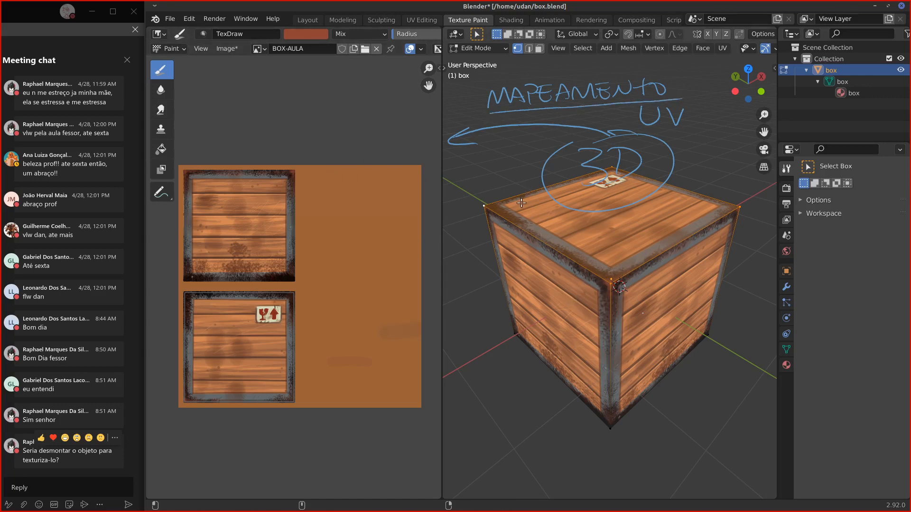
Step: Circle a top-face vertex and its matching texture corner, label both "ID", and erase these marks
{"action": "left_click_drag", "start_coordinate": [484, 199], "coordinate": [492, 203]}
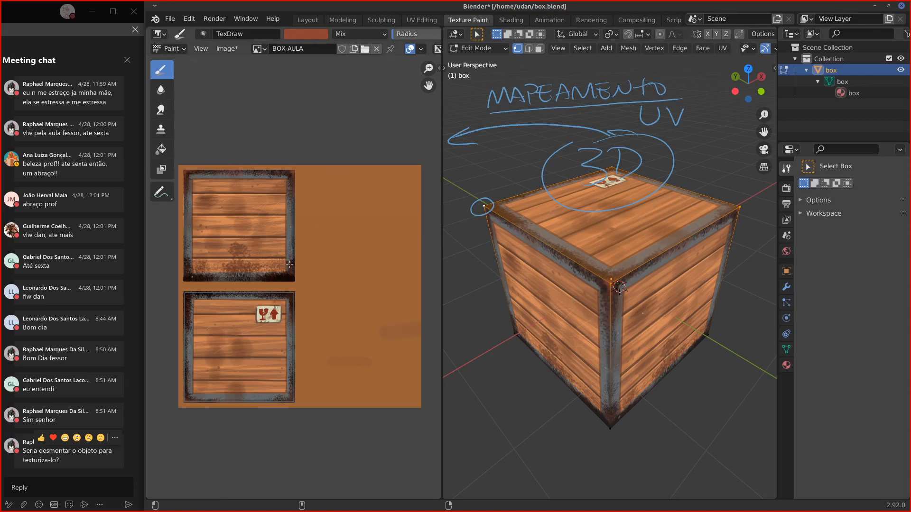
{"action": "mouse_move", "coordinate": [292, 286]}
{"action": "left_mouse_down"}
{"action": "mouse_move", "coordinate": [306, 291]}
{"action": "mouse_move", "coordinate": [285, 299]}
{"action": "left_mouse_up"}
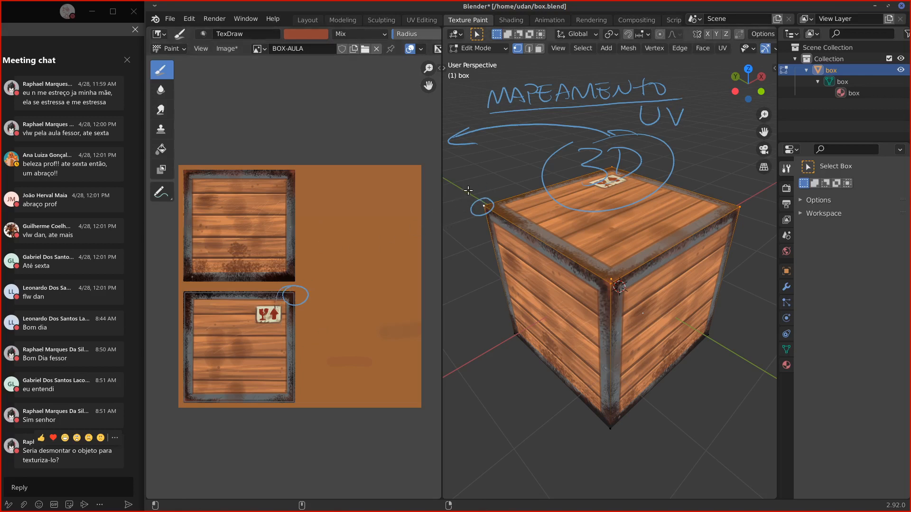
{"action": "left_click_drag", "start_coordinate": [485, 181], "coordinate": [486, 195]}
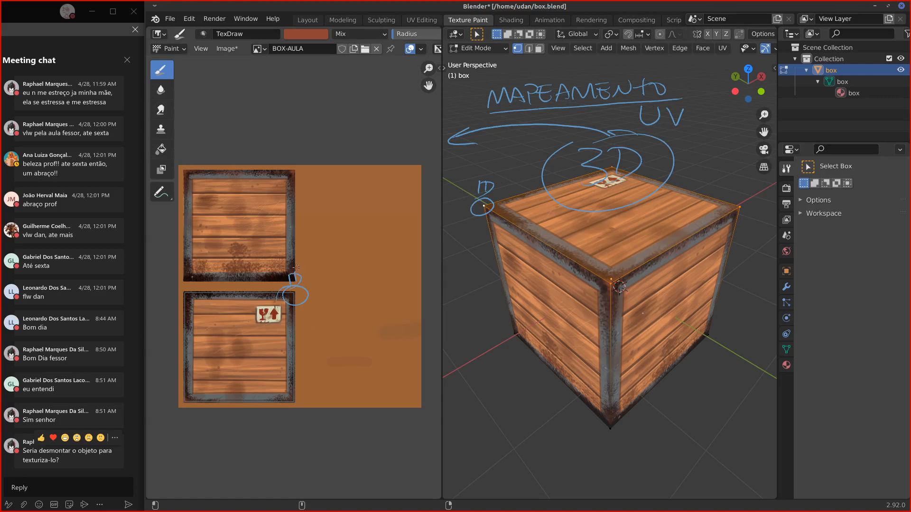
{"action": "mouse_move", "coordinate": [294, 284]}
{"action": "right_mouse_down"}
{"action": "mouse_move", "coordinate": [304, 241]}
{"action": "mouse_move", "coordinate": [301, 309]}
{"action": "right_mouse_up"}
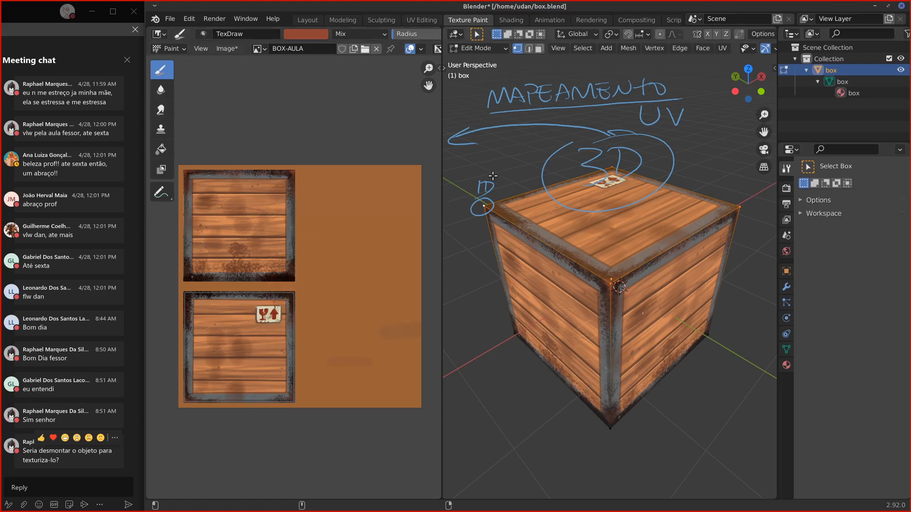
{"action": "right_click_drag", "start_coordinate": [483, 186], "coordinate": [476, 193]}
Step: Sketch a brief note above the texture image and erase it along with all remaining annotations around the box
{"action": "mouse_move", "coordinate": [583, 280]}
{"action": "middle_mouse_down"}
{"action": "mouse_move", "coordinate": [591, 289]}
{"action": "mouse_move", "coordinate": [584, 282]}
{"action": "middle_mouse_up"}
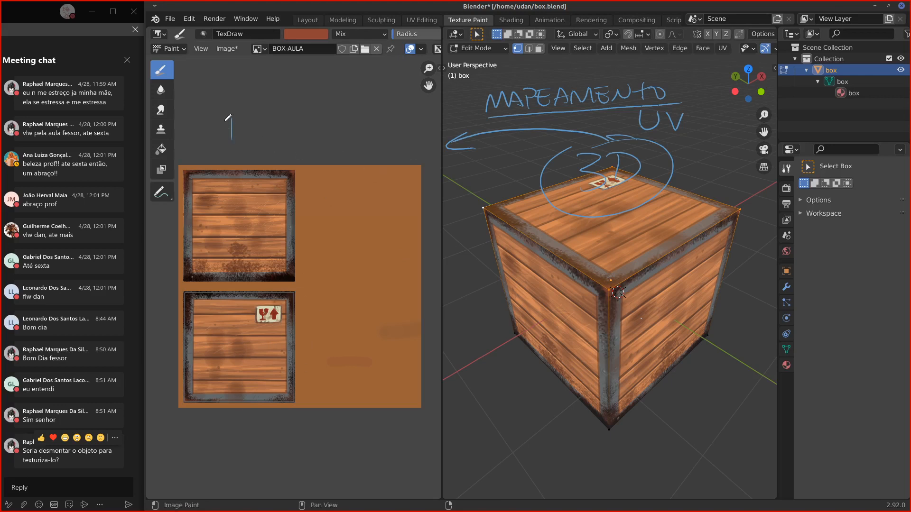
{"action": "mouse_move", "coordinate": [229, 120]}
{"action": "left_mouse_down"}
{"action": "mouse_move", "coordinate": [230, 143]}
{"action": "mouse_move", "coordinate": [346, 135]}
{"action": "left_mouse_up"}
{"action": "mouse_move", "coordinate": [352, 141]}
{"action": "left_mouse_down"}
{"action": "mouse_move", "coordinate": [360, 140]}
{"action": "mouse_move", "coordinate": [245, 132]}
{"action": "left_mouse_up"}
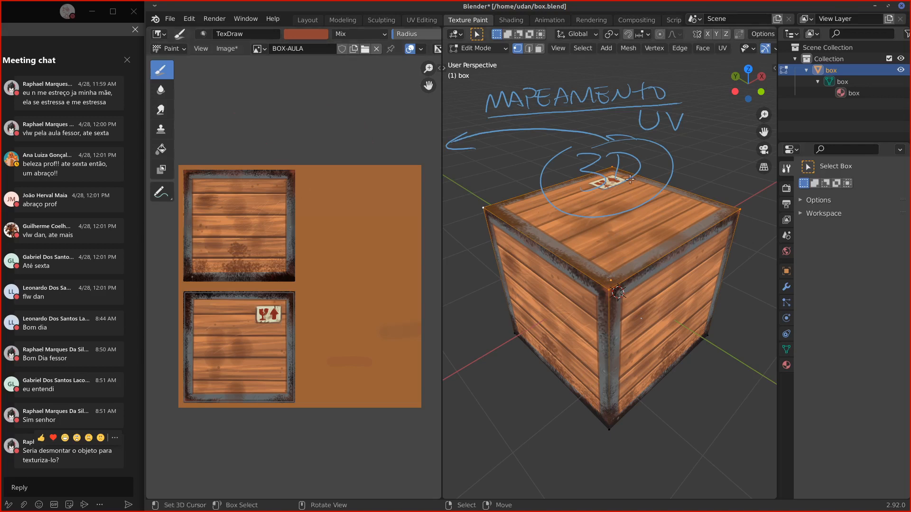
{"action": "mouse_move", "coordinate": [626, 210]}
{"action": "left_mouse_down"}
{"action": "mouse_move", "coordinate": [617, 180]}
{"action": "mouse_move", "coordinate": [545, 173]}
{"action": "left_mouse_up"}
{"action": "mouse_move", "coordinate": [646, 144]}
{"action": "left_mouse_down"}
{"action": "mouse_move", "coordinate": [674, 130]}
{"action": "mouse_move", "coordinate": [546, 114]}
{"action": "mouse_move", "coordinate": [618, 113]}
{"action": "mouse_move", "coordinate": [528, 91]}
{"action": "mouse_move", "coordinate": [456, 147]}
{"action": "left_mouse_up"}
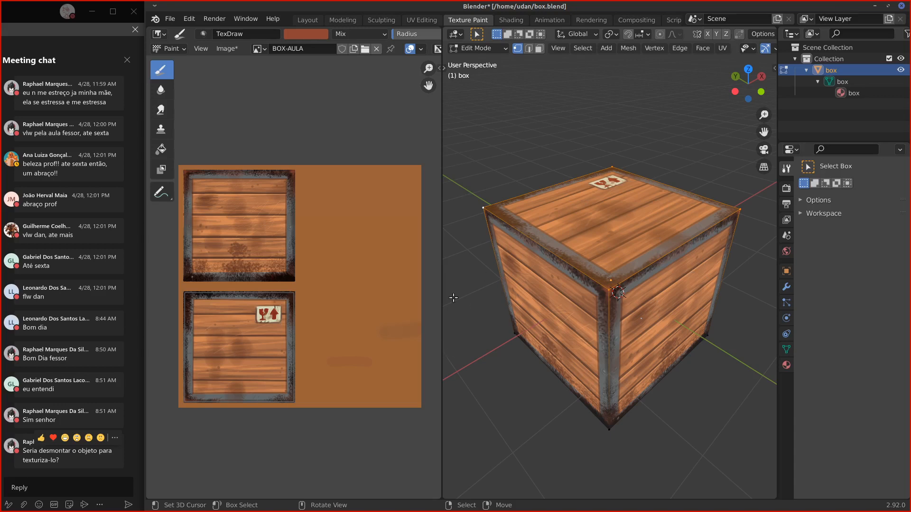
{"action": "middle_click_drag", "start_coordinate": [565, 327], "coordinate": [588, 255]}
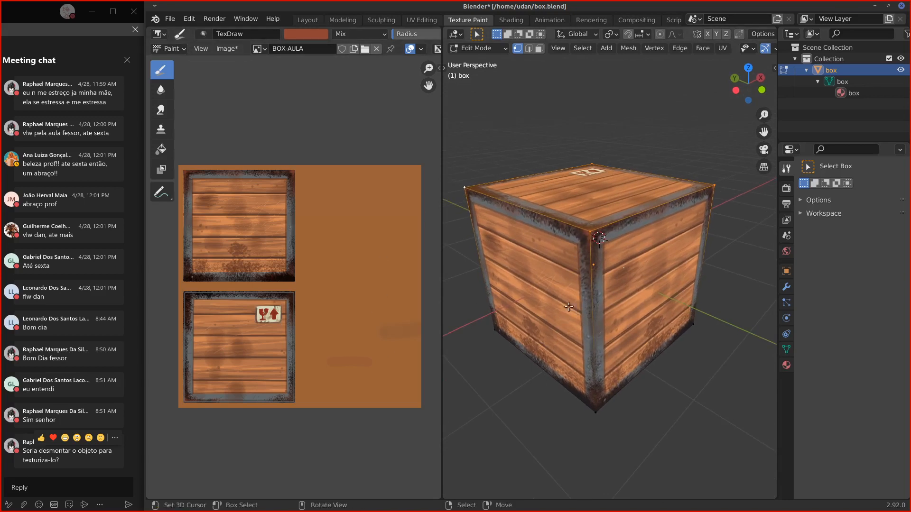
{"action": "mouse_move", "coordinate": [574, 313]}
{"action": "middle_mouse_down"}
{"action": "mouse_move", "coordinate": [589, 309]}
{"action": "mouse_move", "coordinate": [566, 301]}
{"action": "middle_mouse_up"}
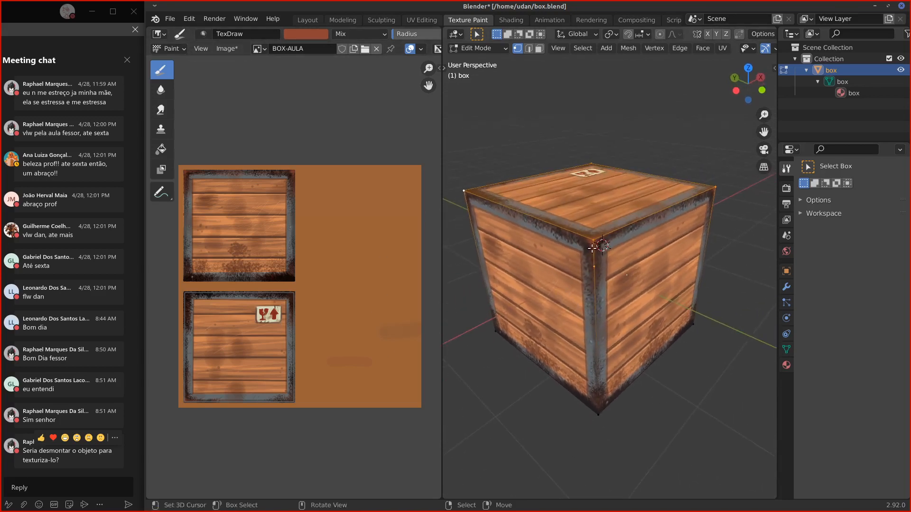
{"action": "middle_click_drag", "start_coordinate": [593, 251], "coordinate": [612, 161]}
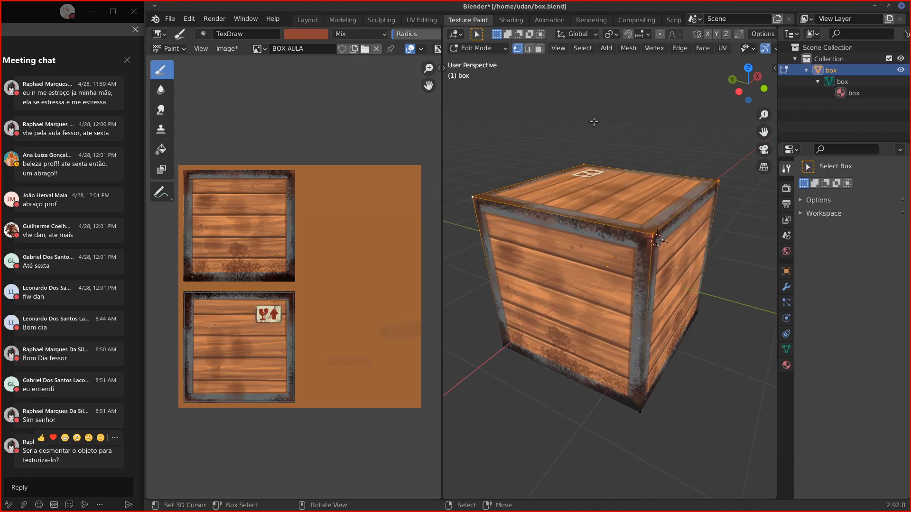
{"action": "middle_click_drag", "start_coordinate": [569, 128], "coordinate": [545, 129]}
Step: Start a new General file without saving the changes to box.blend
{"action": "left_click", "coordinate": [170, 18]}
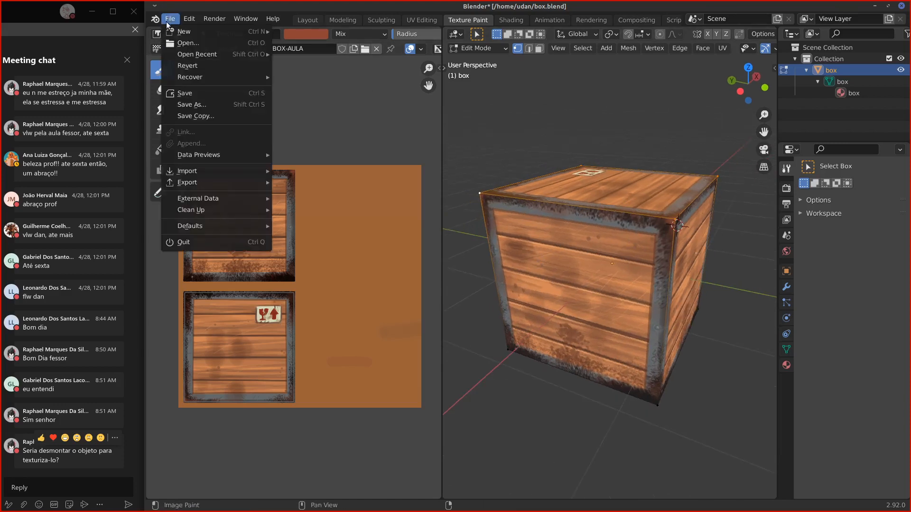
{"action": "mouse_move", "coordinate": [171, 35]}
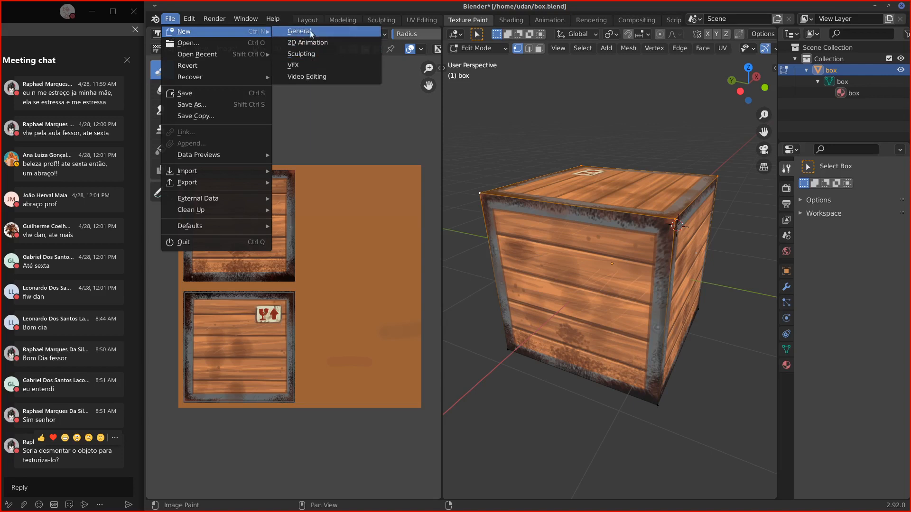
{"action": "left_click", "coordinate": [305, 32]}
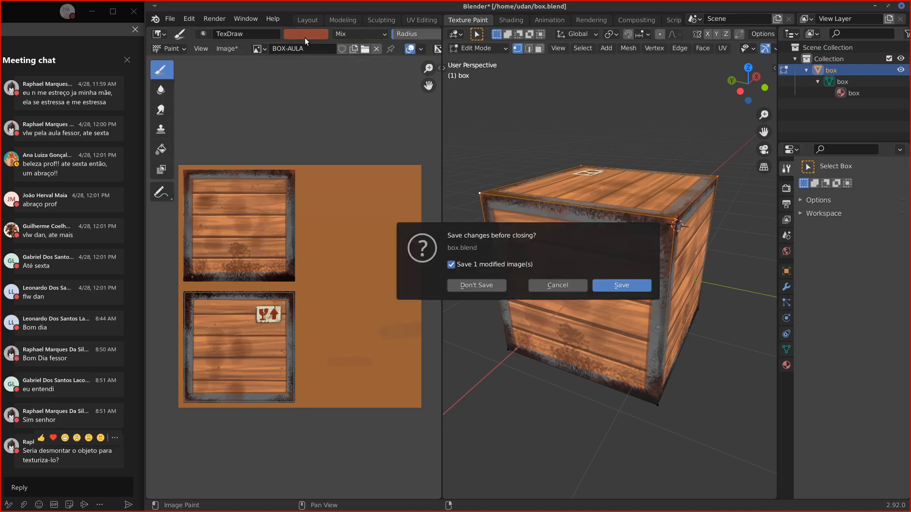
{"action": "left_click", "coordinate": [477, 286]}
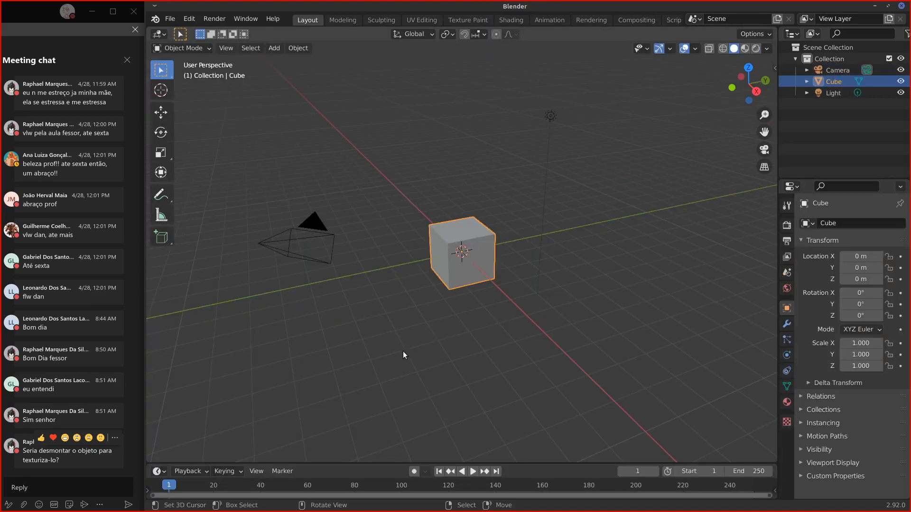
Step: Delete the camera and the light from the scene, keeping the default cube
{"action": "left_click", "coordinate": [300, 250]}
{"action": "left_click", "coordinate": [551, 117], "text": "shift"}
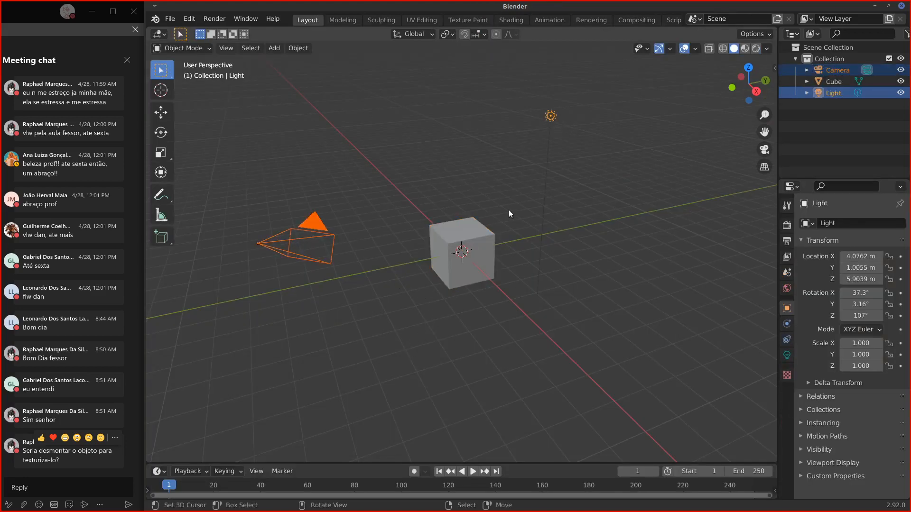
{"action": "key", "text": "Delete"}
{"action": "scroll", "coordinate": [516, 285], "scroll_direction": "up", "scroll_amount": 5}
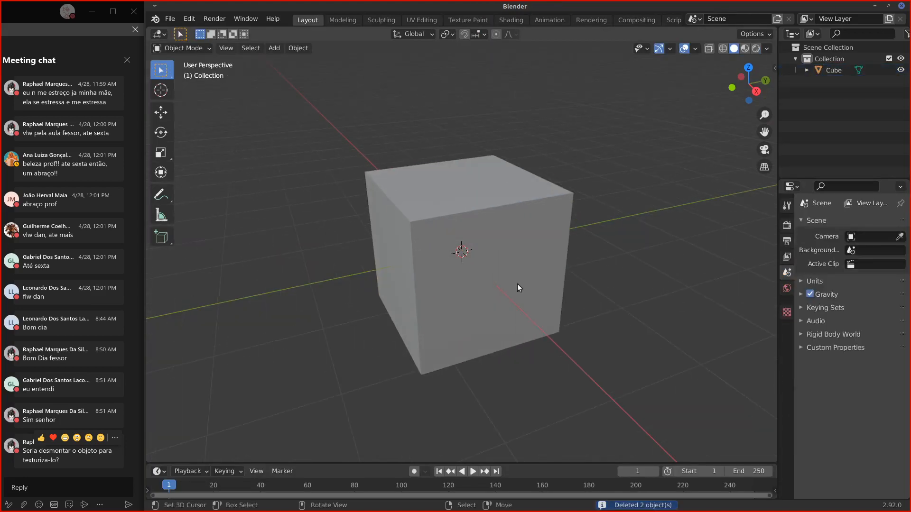
{"action": "middle_click_drag", "start_coordinate": [517, 284], "coordinate": [589, 269]}
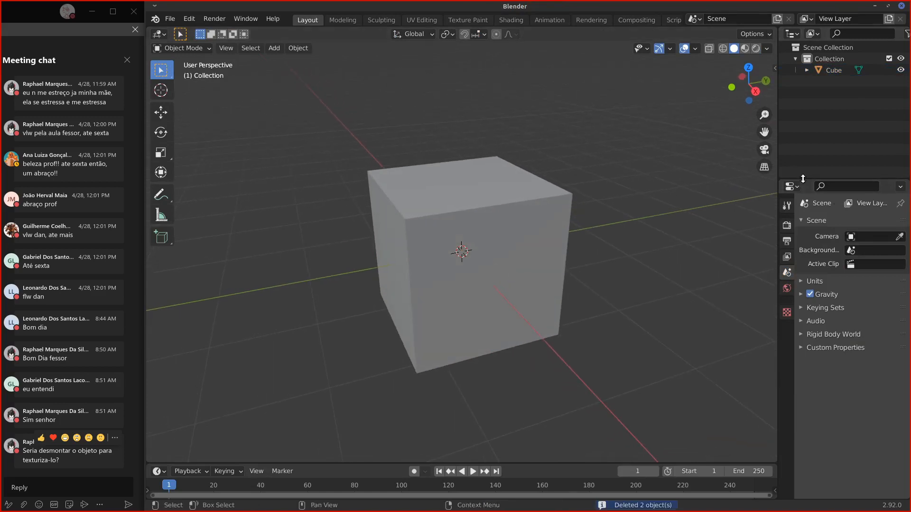
Step: Enlarge the Properties editor, select and circle the cube with an annotation, and write "U.V." above it
{"action": "left_click_drag", "start_coordinate": [802, 178], "coordinate": [803, 96]}
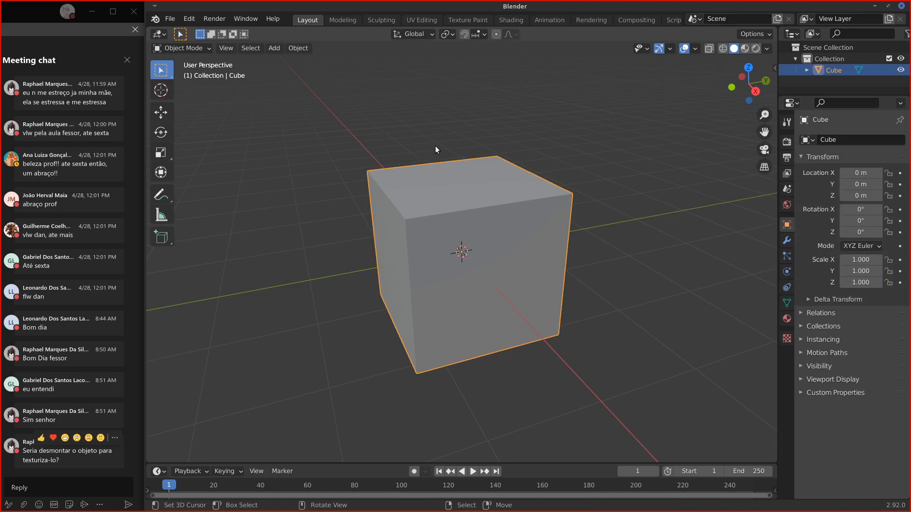
{"action": "mouse_move", "coordinate": [461, 123]}
{"action": "left_mouse_down"}
{"action": "mouse_move", "coordinate": [298, 236]}
{"action": "mouse_move", "coordinate": [642, 195]}
{"action": "mouse_move", "coordinate": [436, 127]}
{"action": "left_mouse_up"}
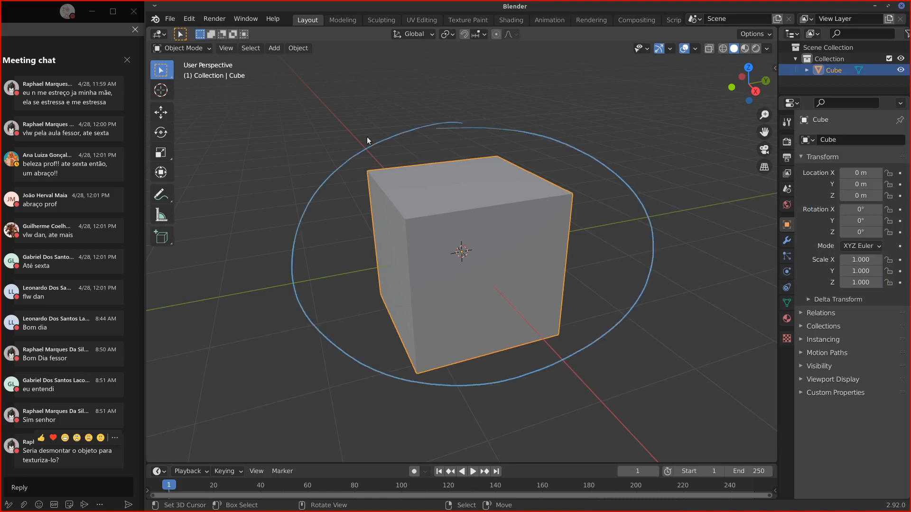
{"action": "left_click", "coordinate": [275, 49]}
{"action": "mouse_move", "coordinate": [315, 58]}
{"action": "mouse_move", "coordinate": [521, 86]}
{"action": "left_mouse_down"}
{"action": "mouse_move", "coordinate": [522, 107]}
{"action": "mouse_move", "coordinate": [542, 90]}
{"action": "left_mouse_up"}
{"action": "scroll", "coordinate": [801, 97], "scroll_direction": "down", "scroll_amount": 1}
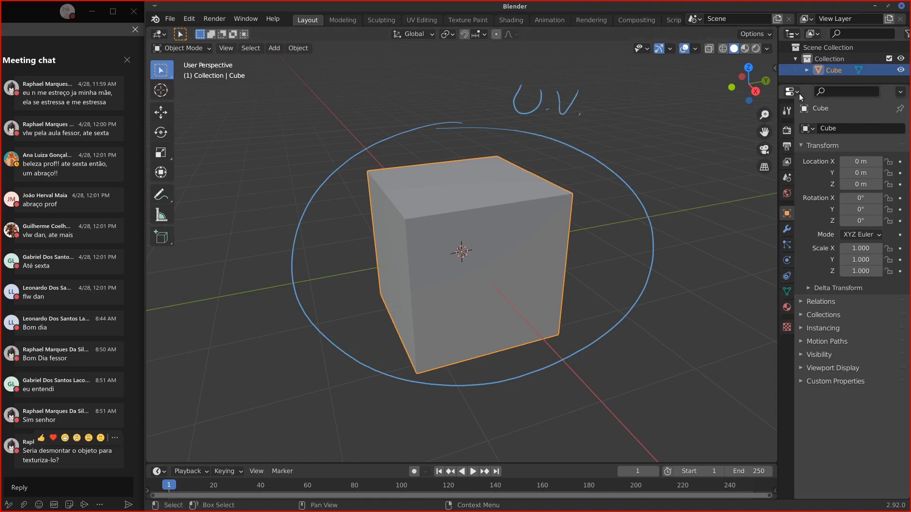
Step: Show the cube's mesh data properties and draw an arrow from the circle toward the UV Maps list
{"action": "left_click", "coordinate": [786, 292]}
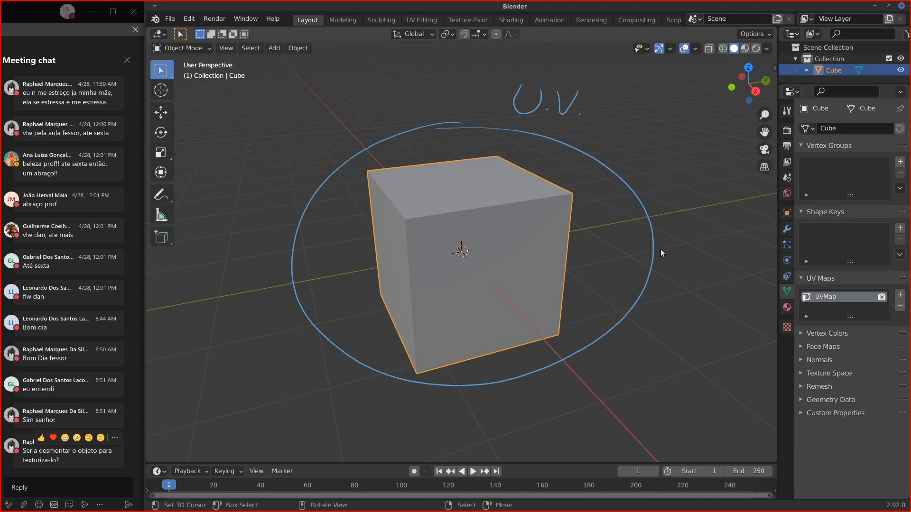
{"action": "mouse_move", "coordinate": [648, 257]}
{"action": "left_mouse_down"}
{"action": "mouse_move", "coordinate": [758, 303]}
{"action": "mouse_move", "coordinate": [777, 294]}
{"action": "left_mouse_up"}
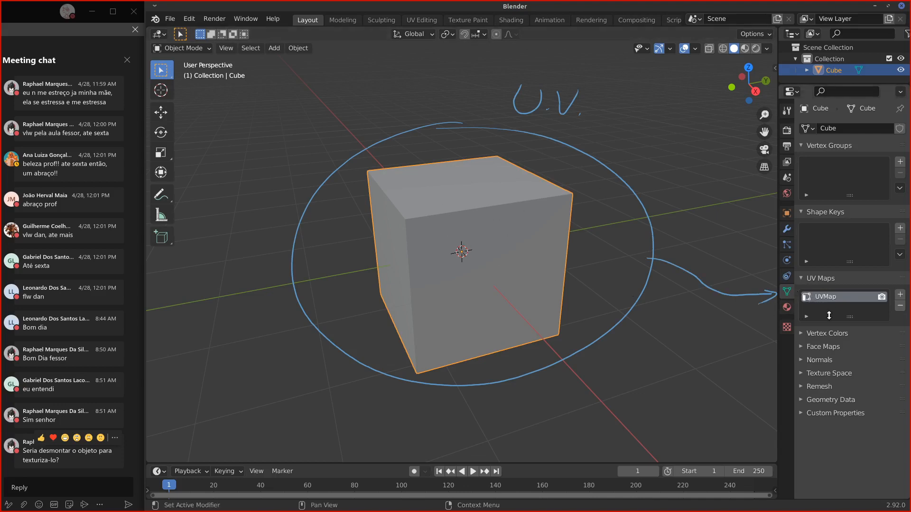
Step: Delete the default cube and add a new cube mesh in its place
{"action": "key", "text": "x"}
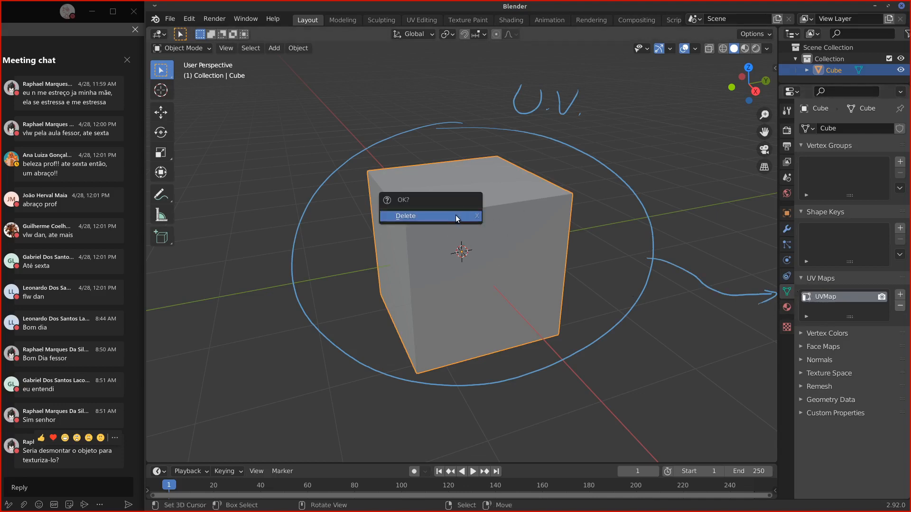
{"action": "left_click", "coordinate": [456, 215]}
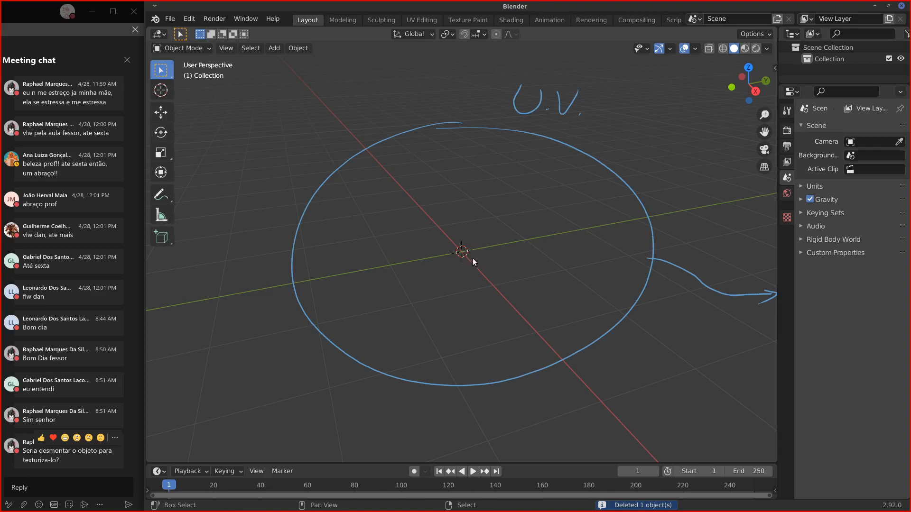
{"action": "key", "text": "shift+a"}
{"action": "mouse_move", "coordinate": [468, 258]}
{"action": "left_click", "coordinate": [523, 269]}
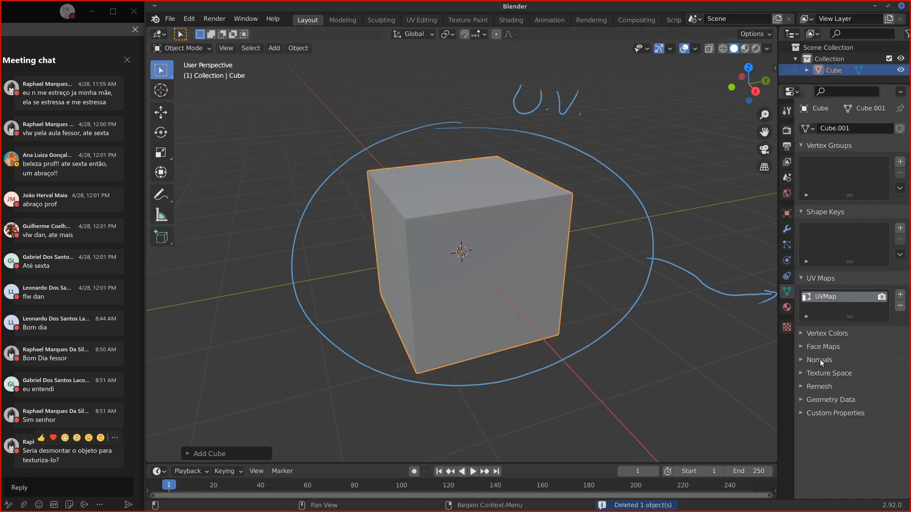
Step: Delete the cube and add a torus mesh at the 3D cursor
{"action": "key", "text": "x"}
{"action": "left_click", "coordinate": [394, 246]}
{"action": "key", "text": "shift+a"}
{"action": "mouse_move", "coordinate": [407, 244]}
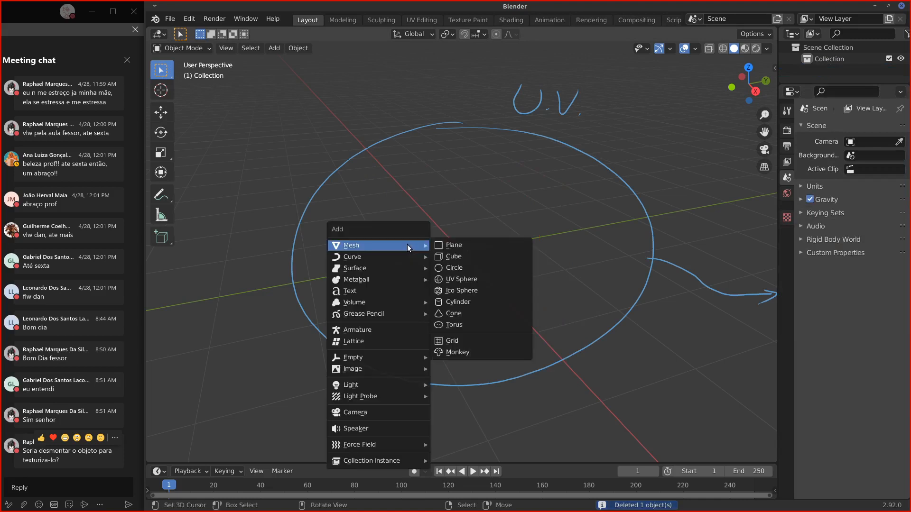
{"action": "left_click", "coordinate": [505, 324]}
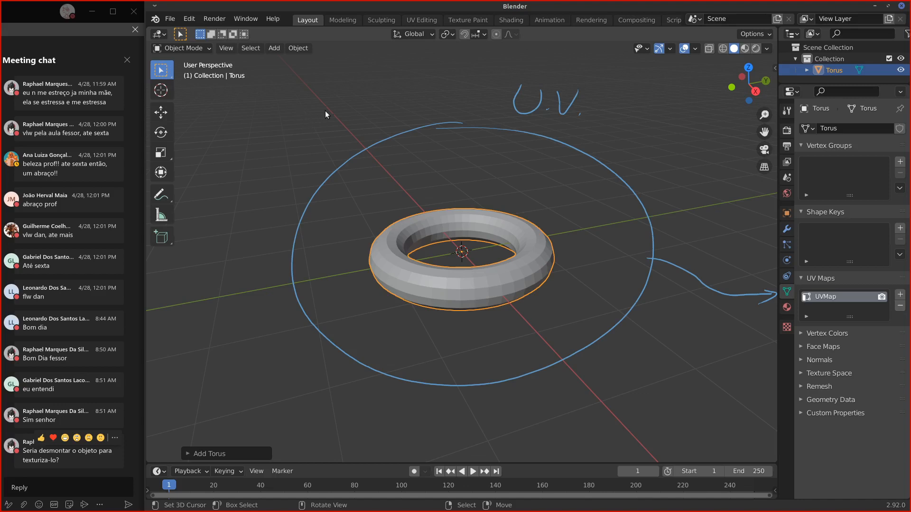
{"action": "mouse_move", "coordinate": [296, 104]}
{"action": "left_mouse_down"}
{"action": "mouse_move", "coordinate": [300, 121]}
{"action": "mouse_move", "coordinate": [326, 119]}
{"action": "left_mouse_up"}
{"action": "mouse_move", "coordinate": [311, 76]}
{"action": "left_mouse_down"}
{"action": "mouse_move", "coordinate": [278, 140]}
{"action": "mouse_move", "coordinate": [327, 71]}
{"action": "left_mouse_up"}
{"action": "mouse_move", "coordinate": [303, 102]}
{"action": "left_mouse_down", "text": "ctrl"}
{"action": "mouse_move", "coordinate": [266, 121]}
{"action": "mouse_move", "coordinate": [392, 93]}
{"action": "mouse_move", "coordinate": [276, 87]}
{"action": "left_mouse_up", "text": "ctrl"}
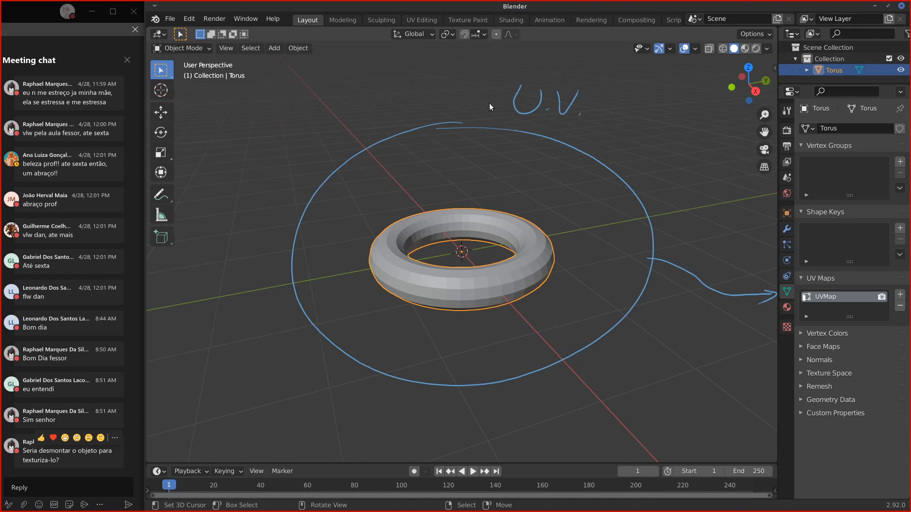
Step: Write "EDITOR" after the "U.V." note above the torus, and erase all the annotations in the viewport
{"action": "mouse_move", "coordinate": [619, 93]}
{"action": "left_mouse_down"}
{"action": "mouse_move", "coordinate": [636, 116]}
{"action": "mouse_move", "coordinate": [651, 108]}
{"action": "mouse_move", "coordinate": [667, 115]}
{"action": "left_mouse_up"}
{"action": "left_click_drag", "start_coordinate": [659, 105], "coordinate": [674, 99]}
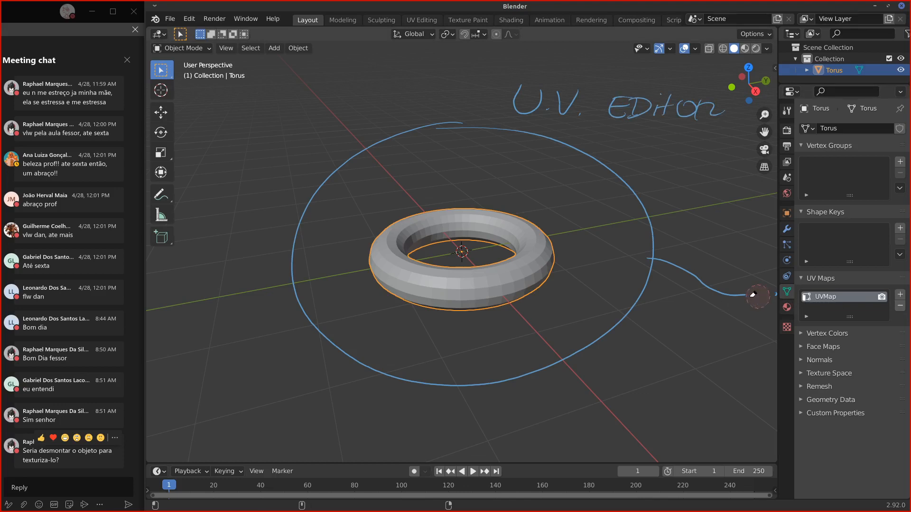
{"action": "mouse_move", "coordinate": [753, 294]}
{"action": "right_mouse_down"}
{"action": "mouse_move", "coordinate": [628, 286]}
{"action": "mouse_move", "coordinate": [545, 362]}
{"action": "mouse_move", "coordinate": [419, 380]}
{"action": "mouse_move", "coordinate": [310, 228]}
{"action": "mouse_move", "coordinate": [406, 125]}
{"action": "mouse_move", "coordinate": [607, 158]}
{"action": "mouse_move", "coordinate": [741, 284]}
{"action": "mouse_move", "coordinate": [640, 190]}
{"action": "mouse_move", "coordinate": [546, 167]}
{"action": "mouse_move", "coordinate": [272, 248]}
{"action": "mouse_move", "coordinate": [370, 158]}
{"action": "mouse_move", "coordinate": [544, 90]}
{"action": "mouse_move", "coordinate": [640, 113]}
{"action": "mouse_move", "coordinate": [697, 104]}
{"action": "mouse_move", "coordinate": [615, 117]}
{"action": "right_mouse_up"}
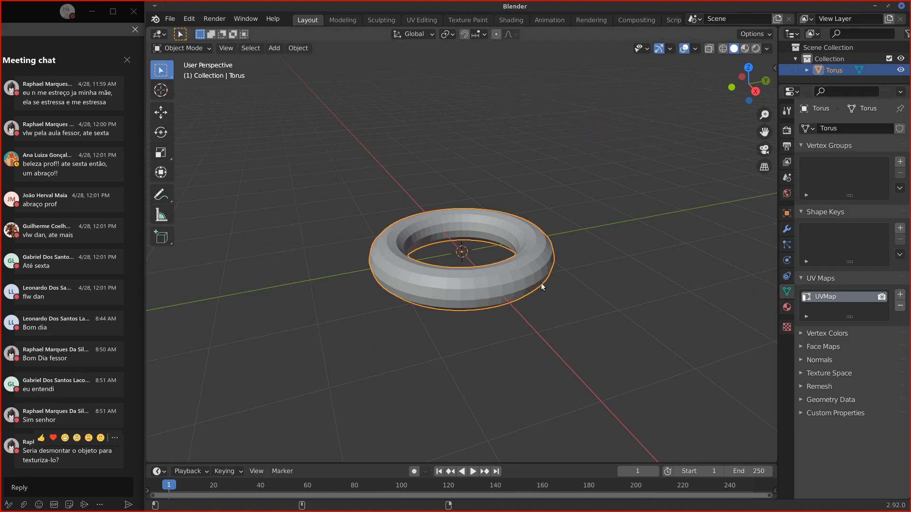
Step: Write "EDITOR U" above the torus and undo these annotation strokes
{"action": "mouse_move", "coordinate": [454, 78]}
{"action": "left_mouse_down"}
{"action": "mouse_move", "coordinate": [464, 105]}
{"action": "mouse_move", "coordinate": [499, 77]}
{"action": "mouse_move", "coordinate": [511, 105]}
{"action": "left_mouse_up"}
{"action": "mouse_move", "coordinate": [496, 94]}
{"action": "left_mouse_down"}
{"action": "mouse_move", "coordinate": [518, 91]}
{"action": "mouse_move", "coordinate": [542, 106]}
{"action": "left_mouse_up"}
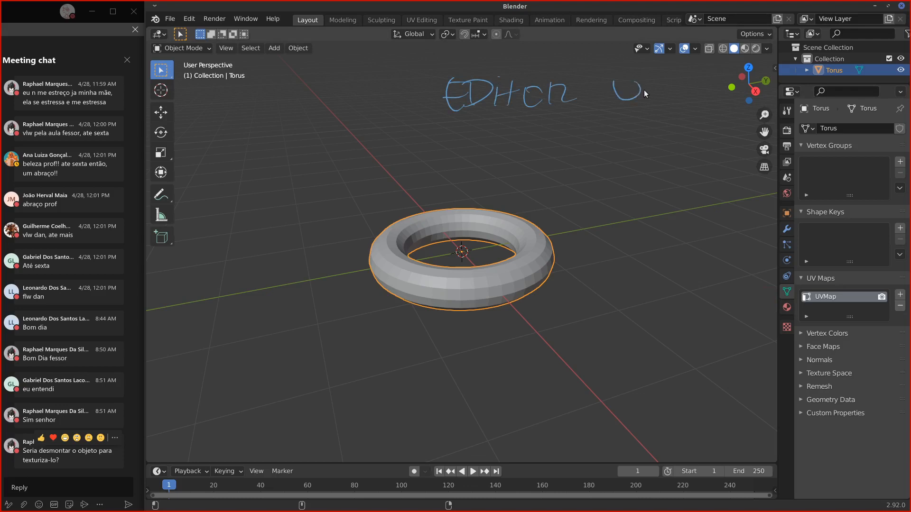
{"action": "key", "text": "ctrl+z"}
{"action": "key", "text": "ctrl+z"}
{"action": "key", "text": "ctrl+z"}
{"action": "key", "text": "ctrl+z"}
{"action": "key", "text": "ctrl+z"}
{"action": "key", "text": "ctrl+z"}
{"action": "key", "text": "ctrl+z"}
{"action": "key", "text": "ctrl+z"}
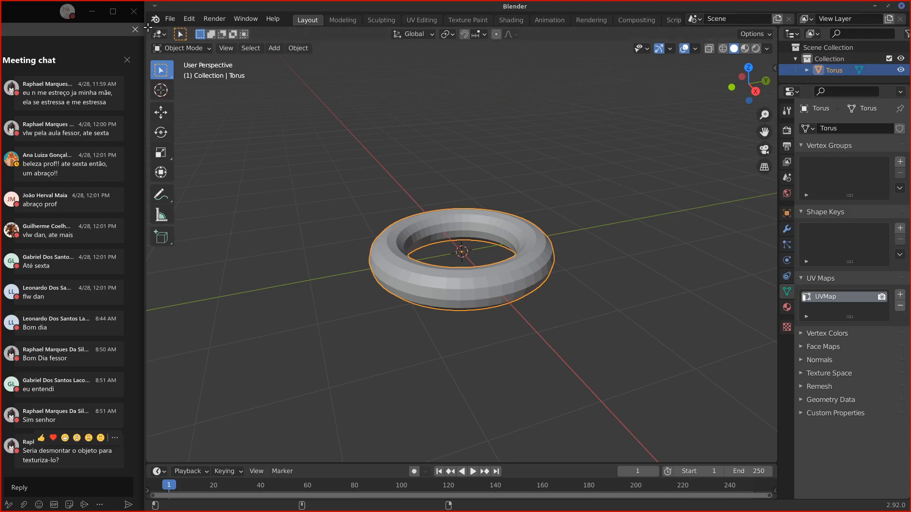
Step: Split the 3D viewport vertically into two areas of about equal width and change one of them to a UV Editor
{"action": "left_click_drag", "start_coordinate": [147, 27], "coordinate": [455, 52]}
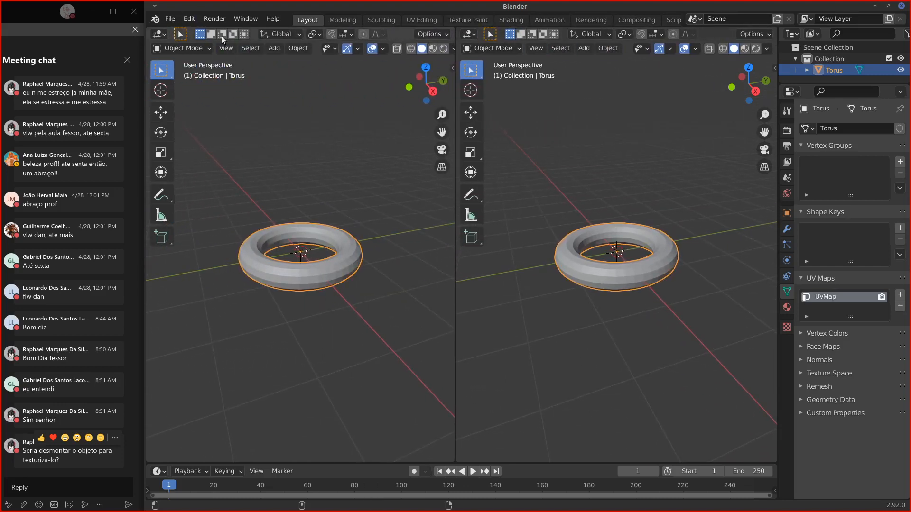
{"action": "left_click", "coordinate": [159, 34]}
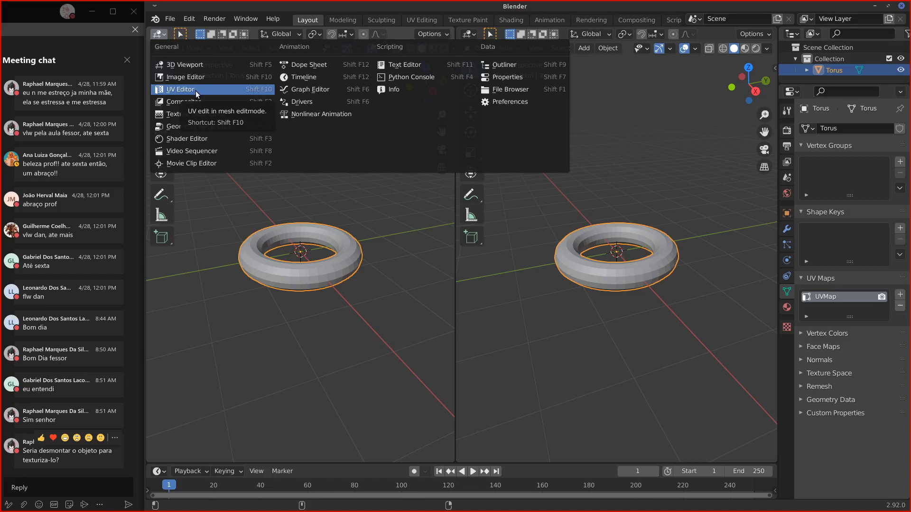
{"action": "left_click", "coordinate": [196, 91]}
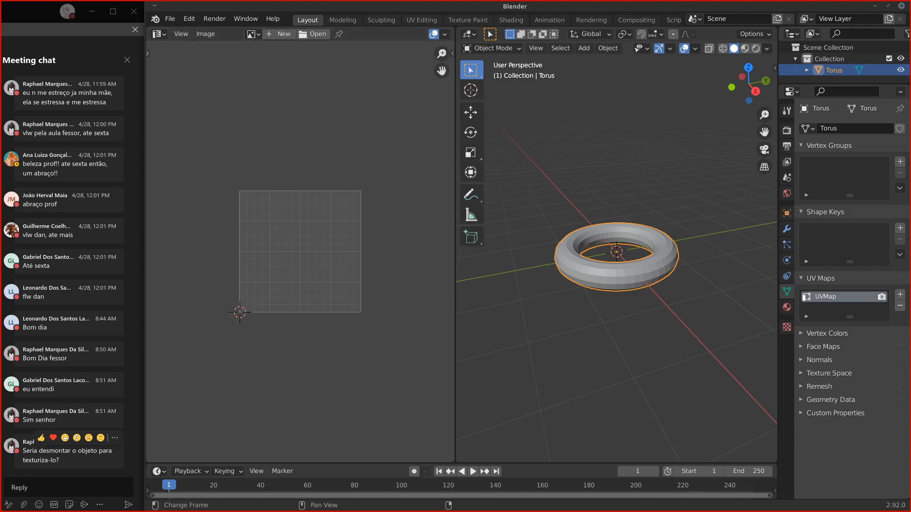
Step: Switch to Firefox, look through the videos in the YouTube playlist "Criação de Assets I", and return to Blender
{"action": "key", "text": "alt+Tab"}
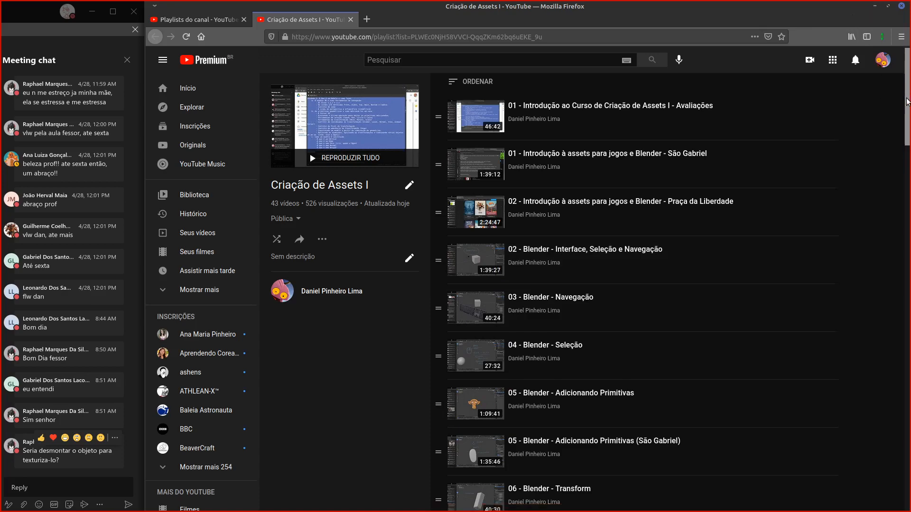
{"action": "left_click_drag", "start_coordinate": [907, 99], "coordinate": [887, 448]}
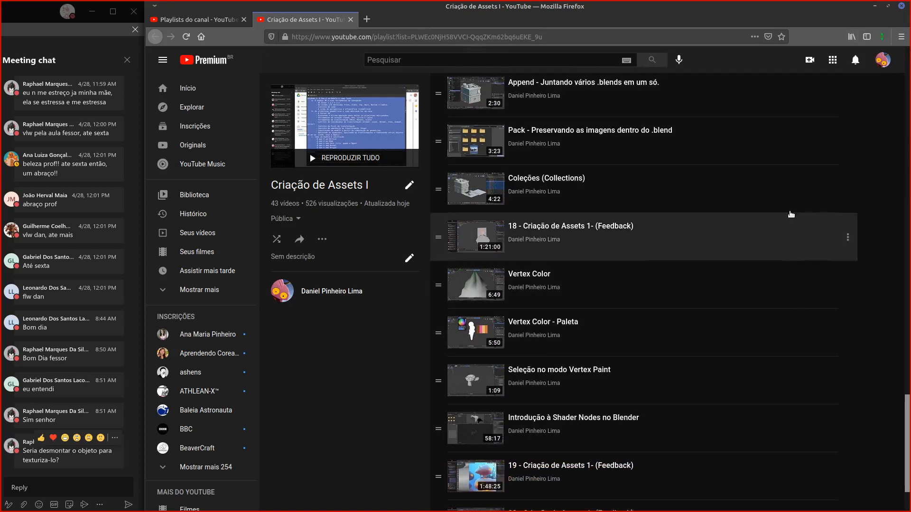
{"action": "scroll", "coordinate": [908, 413], "scroll_direction": "up", "scroll_amount": 5}
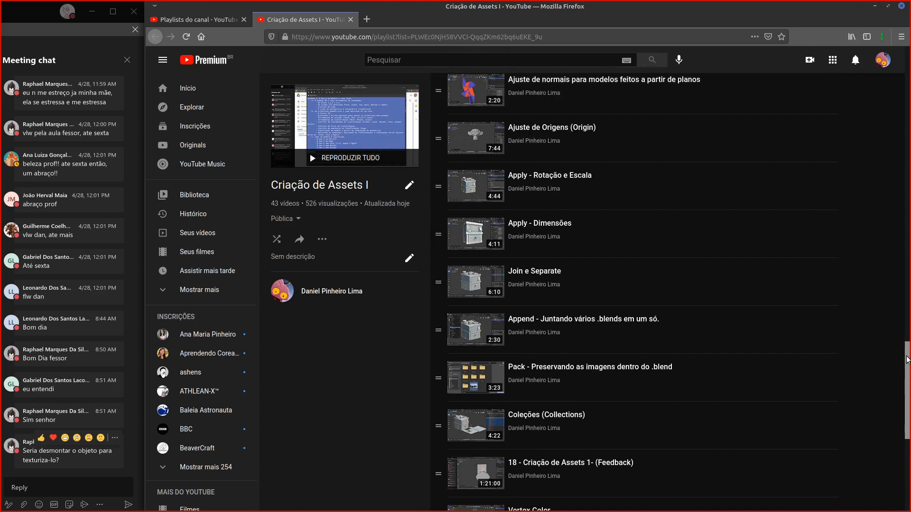
{"action": "scroll", "coordinate": [907, 356], "scroll_direction": "up", "scroll_amount": 1}
{"action": "scroll", "coordinate": [907, 357], "scroll_direction": "down", "scroll_amount": 1}
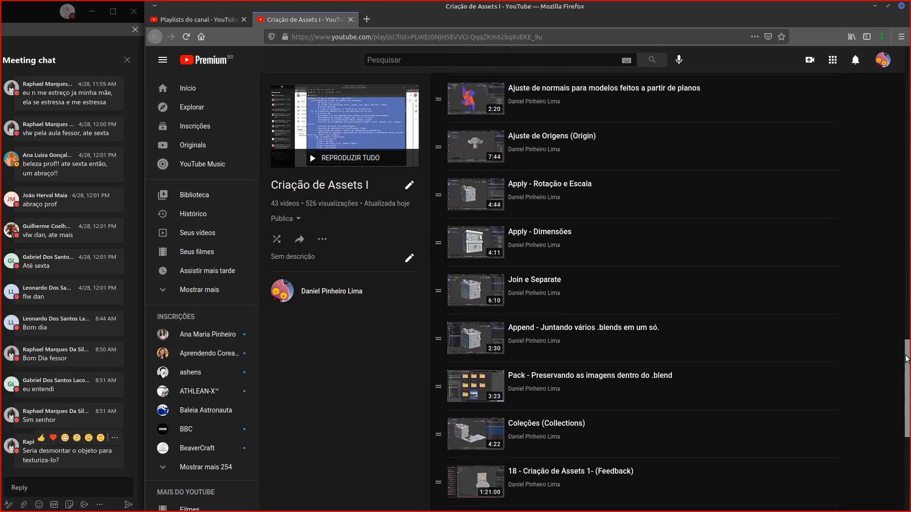
{"action": "scroll", "coordinate": [907, 359], "scroll_direction": "up", "scroll_amount": 2}
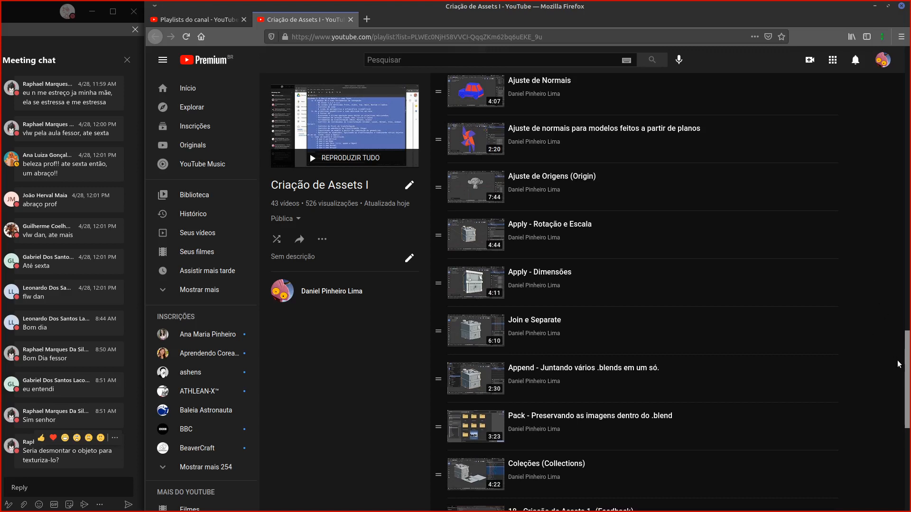
{"action": "scroll", "coordinate": [898, 339], "scroll_direction": "up", "scroll_amount": 3}
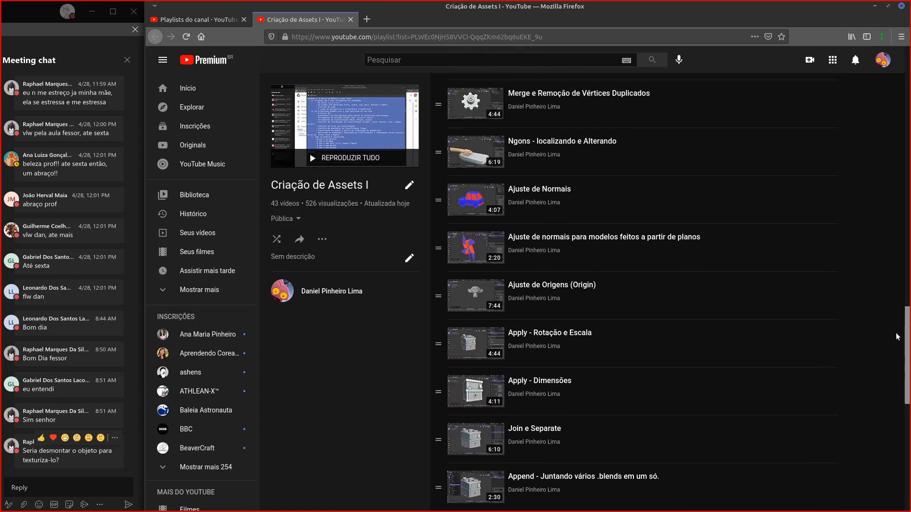
{"action": "scroll", "coordinate": [897, 334], "scroll_direction": "up", "scroll_amount": 3}
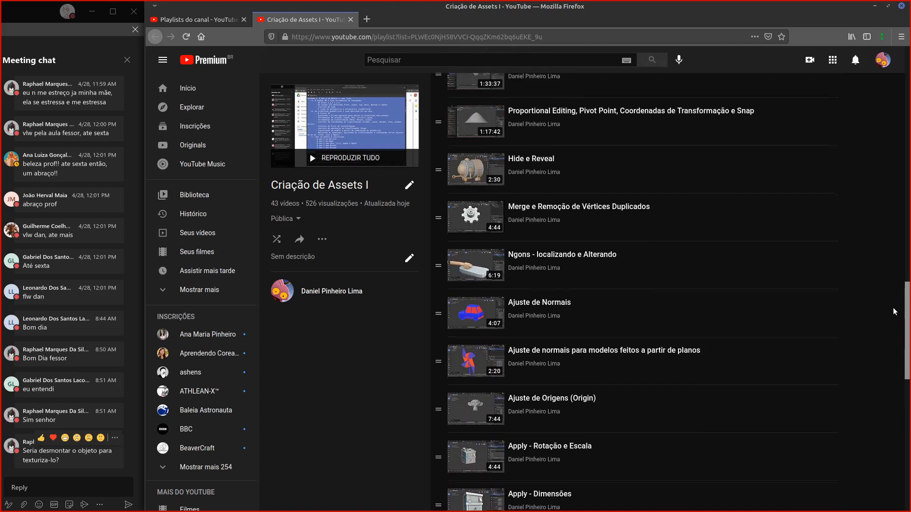
{"action": "scroll", "coordinate": [893, 304], "scroll_direction": "up", "scroll_amount": 1}
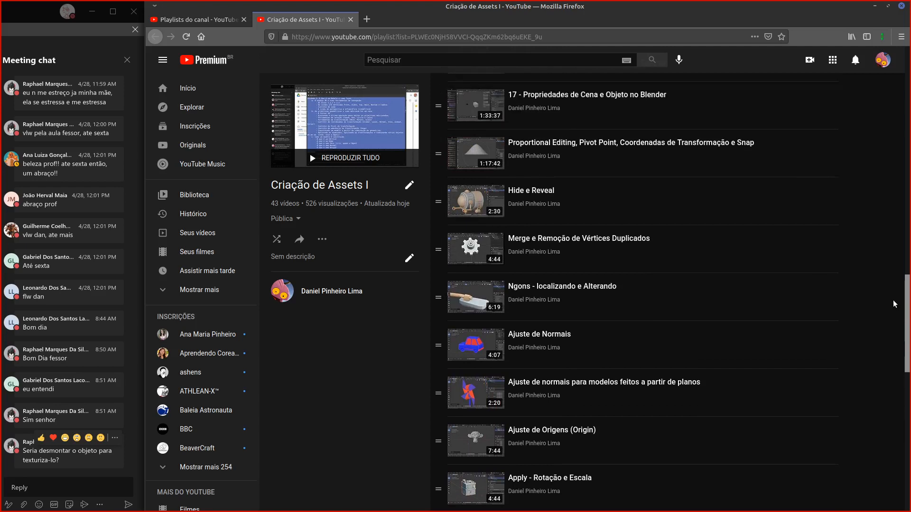
{"action": "scroll", "coordinate": [894, 314], "scroll_direction": "down", "scroll_amount": 3}
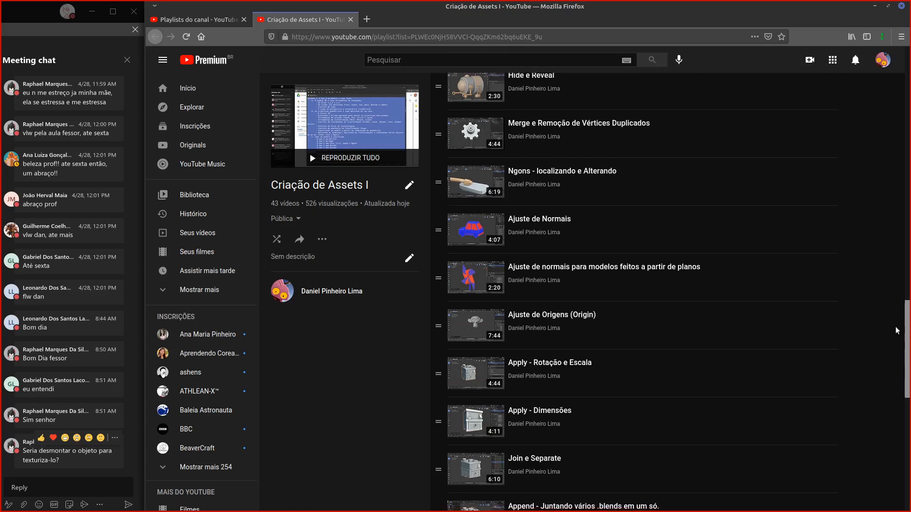
{"action": "scroll", "coordinate": [895, 327], "scroll_direction": "up", "scroll_amount": 10}
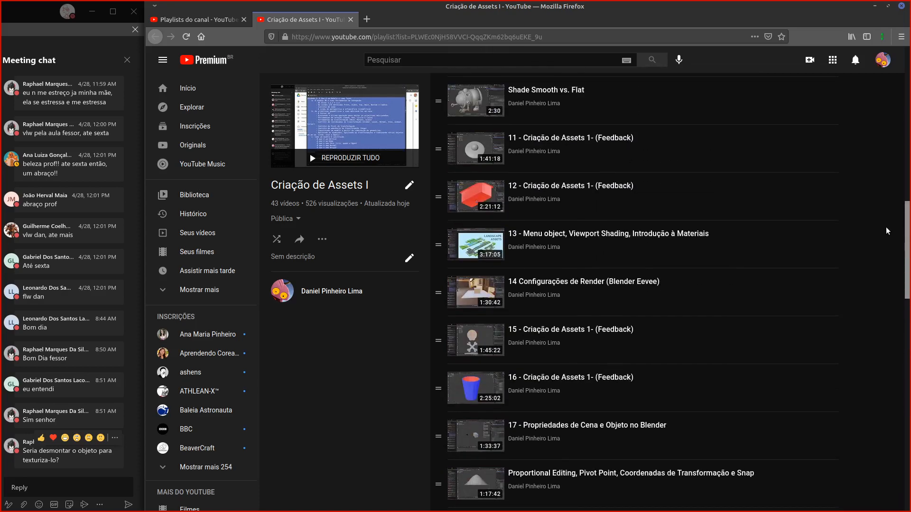
{"action": "scroll", "coordinate": [886, 209], "scroll_direction": "up", "scroll_amount": 8}
{"action": "scroll", "coordinate": [888, 245], "scroll_direction": "down", "scroll_amount": 9}
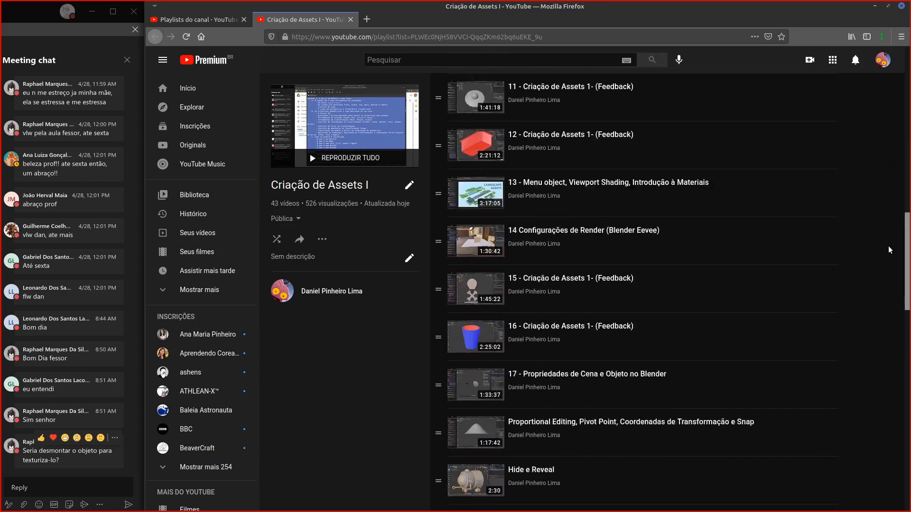
{"action": "scroll", "coordinate": [889, 251], "scroll_direction": "down", "scroll_amount": 2}
{"action": "scroll", "coordinate": [892, 240], "scroll_direction": "up", "scroll_amount": 1}
{"action": "scroll", "coordinate": [892, 230], "scroll_direction": "up", "scroll_amount": 2}
{"action": "scroll", "coordinate": [889, 257], "scroll_direction": "down", "scroll_amount": 4}
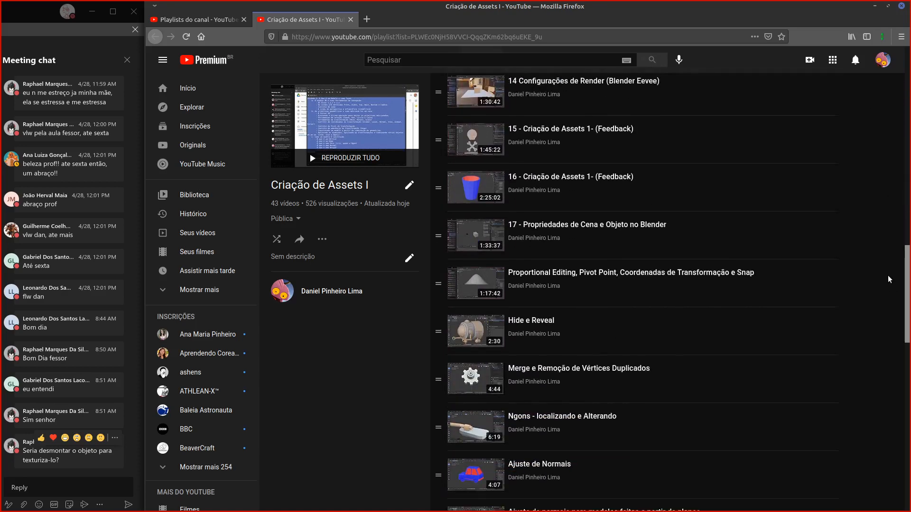
{"action": "scroll", "coordinate": [888, 290], "scroll_direction": "down", "scroll_amount": 3}
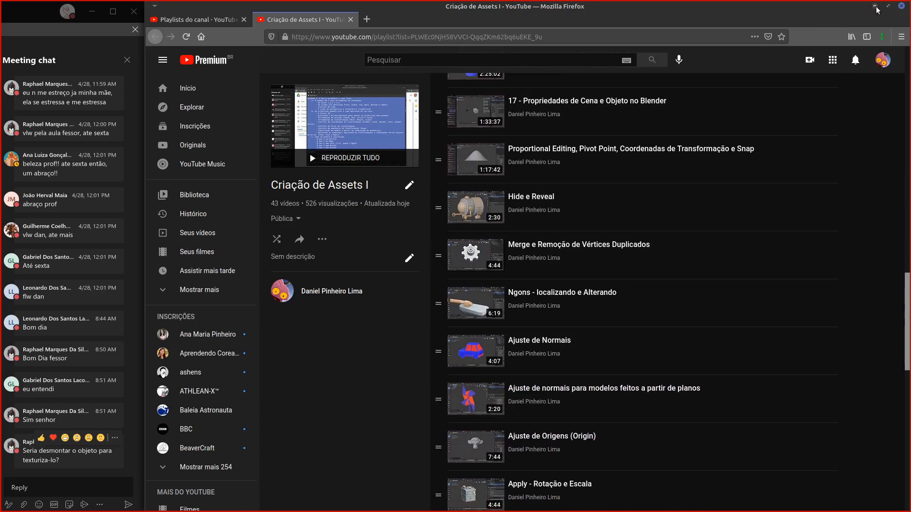
{"action": "left_click", "coordinate": [875, 8]}
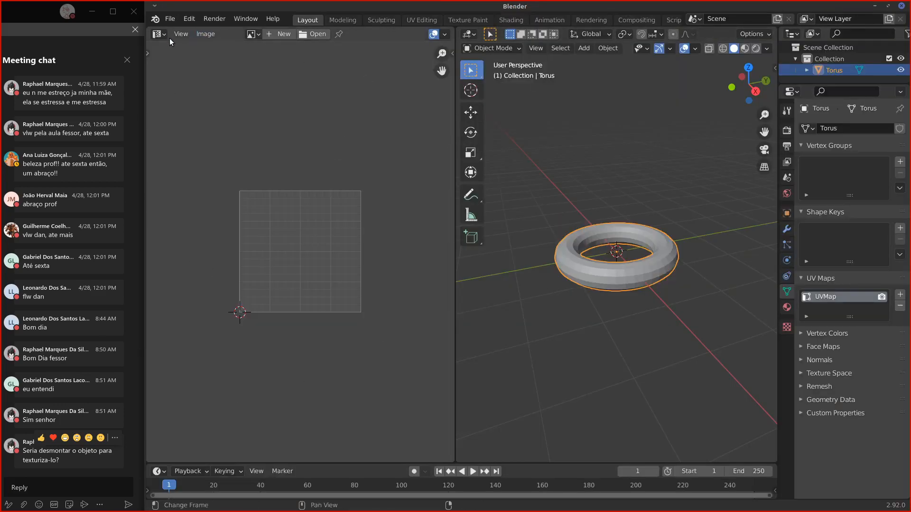
Step: Enlarge the torus's UV Maps list and switch the torus to Edit Mode to show its full UV layout
{"action": "left_click", "coordinate": [158, 34]}
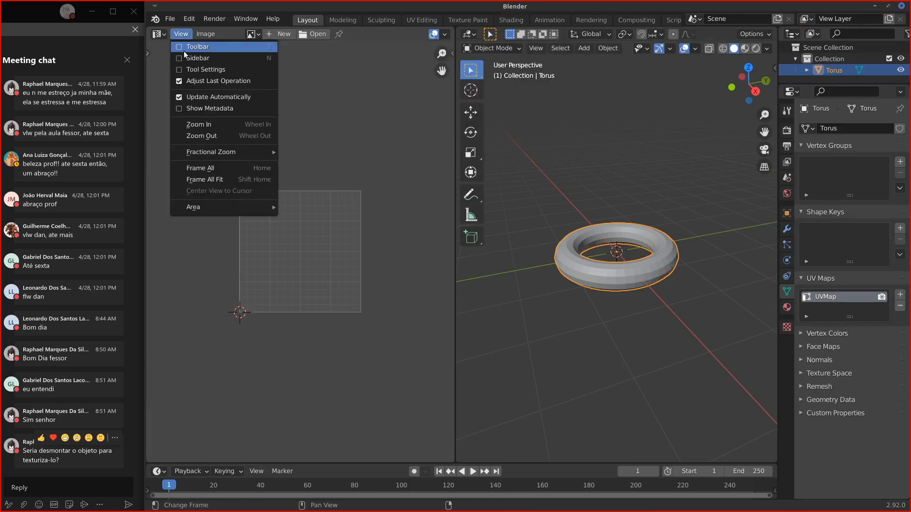
{"action": "left_click", "coordinate": [157, 34]}
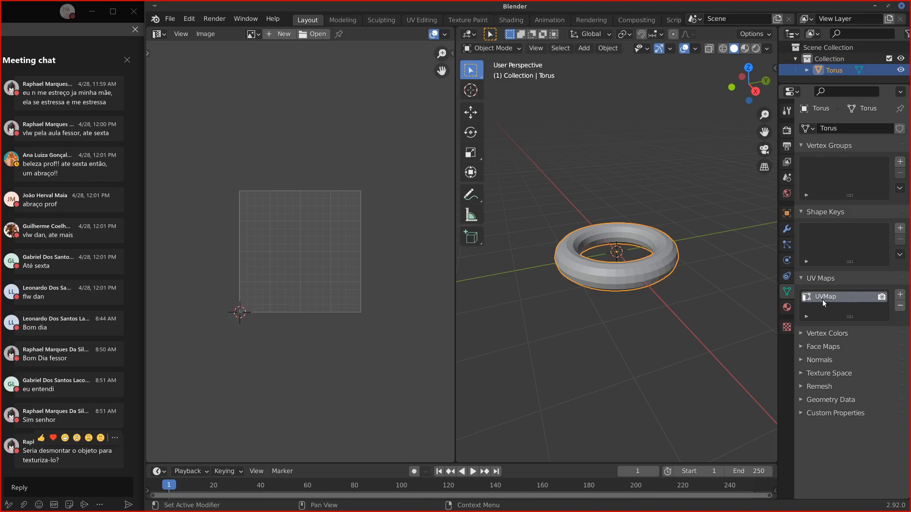
{"action": "left_click_drag", "start_coordinate": [851, 325], "coordinate": [851, 347]}
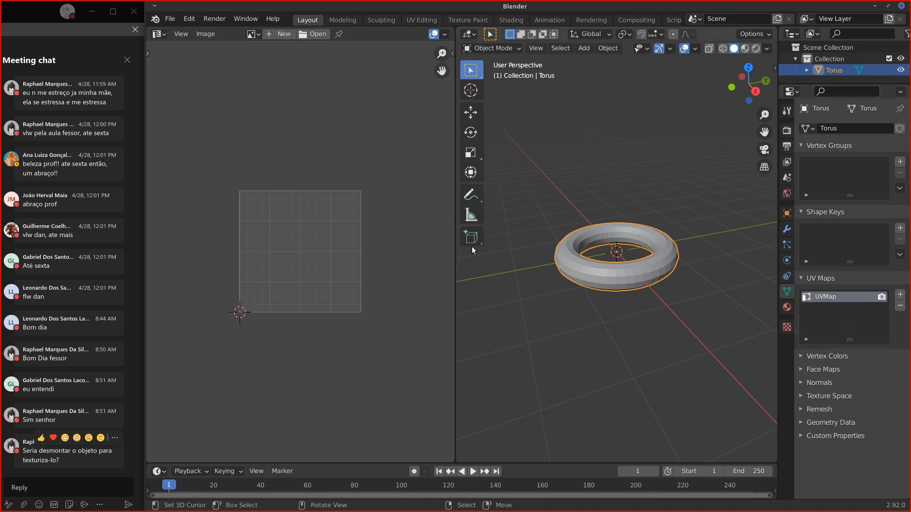
{"action": "left_click", "coordinate": [505, 50]}
{"action": "left_click", "coordinate": [502, 74]}
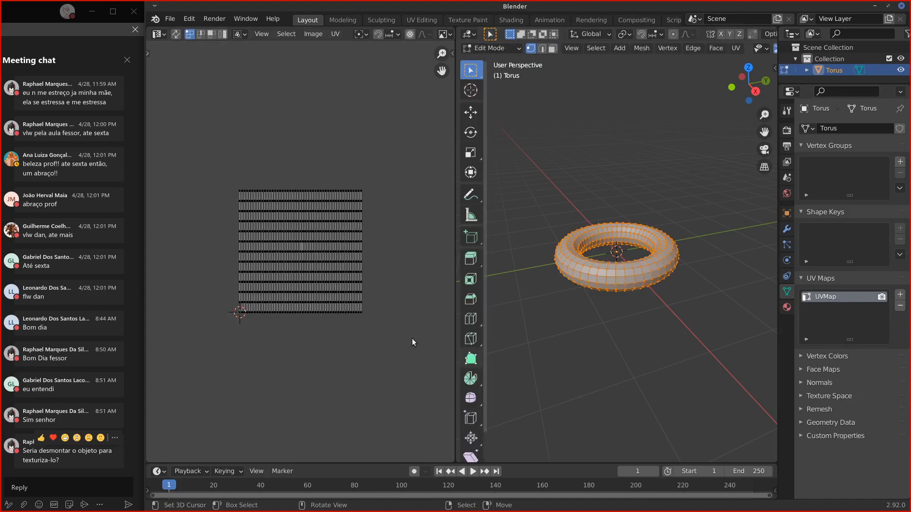
{"action": "middle_click_drag", "start_coordinate": [315, 303], "coordinate": [349, 303]}
{"action": "scroll", "coordinate": [318, 300], "scroll_direction": "up", "scroll_amount": 7}
{"action": "scroll", "coordinate": [322, 301], "scroll_direction": "down", "scroll_amount": 5}
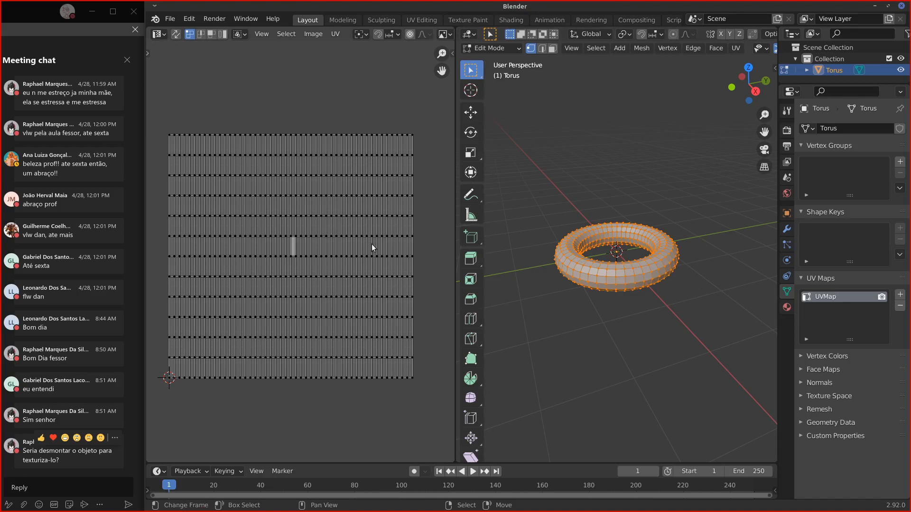
Step: Deselect the whole torus mesh and select one face on its outer side to isolate that face's UV
{"action": "middle_click_drag", "start_coordinate": [623, 298], "coordinate": [615, 286]}
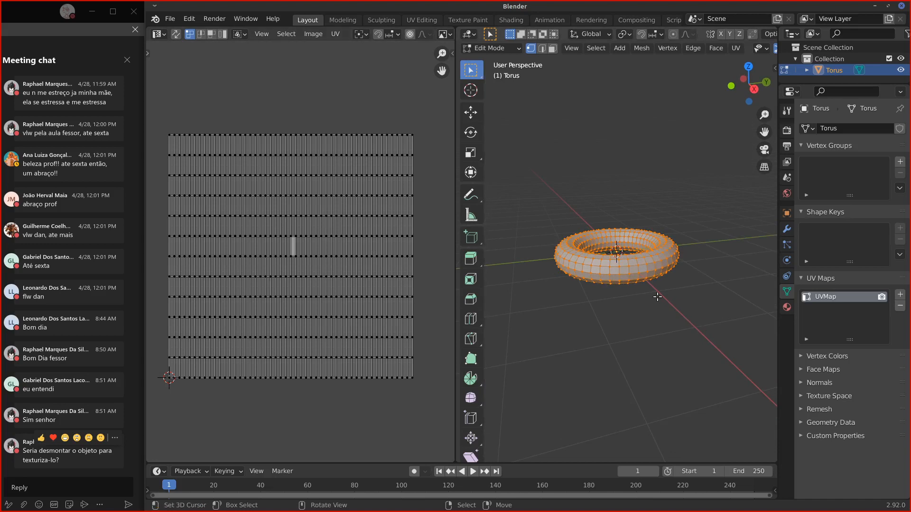
{"action": "middle_click_drag", "start_coordinate": [541, 223], "coordinate": [536, 244]}
{"action": "key", "text": "alt+a"}
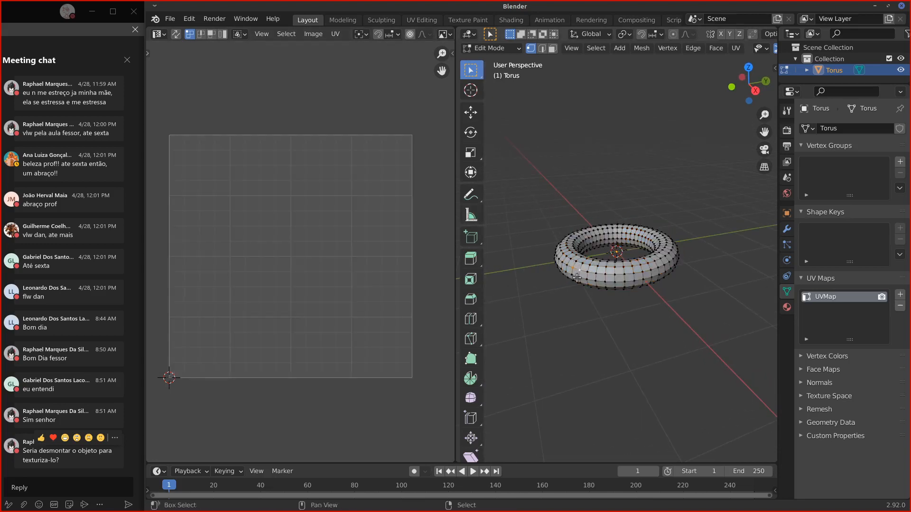
{"action": "left_click", "coordinate": [573, 275]}
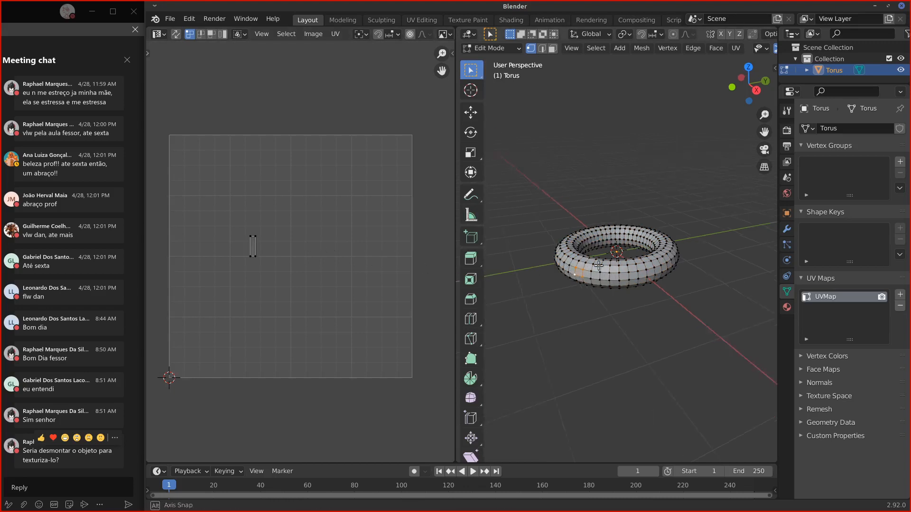
Step: Draw annotation circles around the selected torus face and around its matching face in the UV Editor
{"action": "mouse_move", "coordinate": [612, 259]}
{"action": "middle_mouse_down"}
{"action": "mouse_move", "coordinate": [623, 245]}
{"action": "mouse_move", "coordinate": [625, 255]}
{"action": "middle_mouse_up"}
{"action": "scroll", "coordinate": [620, 246], "scroll_direction": "up", "scroll_amount": 6}
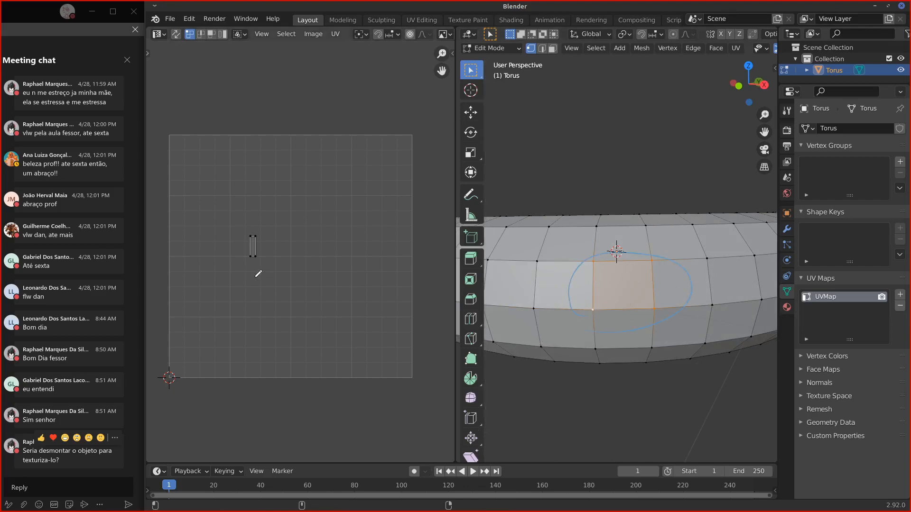
{"action": "left_click_drag", "start_coordinate": [280, 224], "coordinate": [261, 276]}
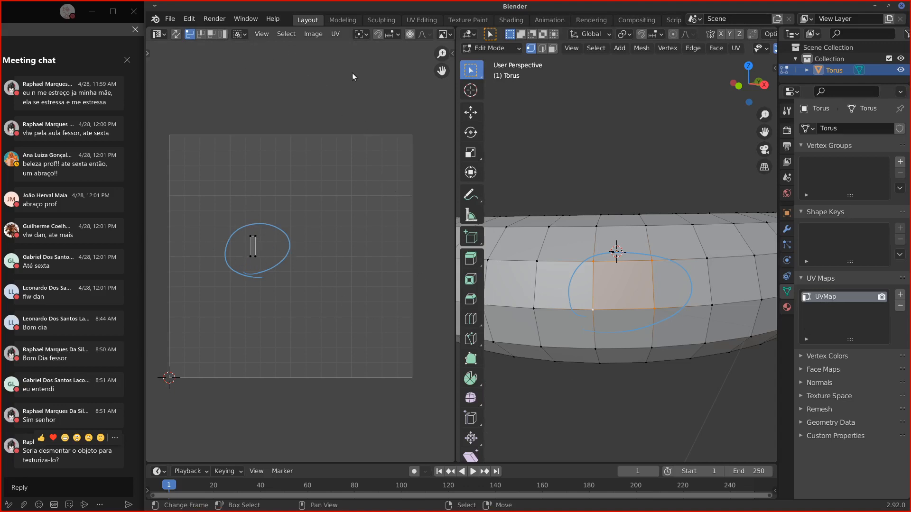
Step: Start a new General file without saving the torus scene
{"action": "left_click", "coordinate": [171, 19]}
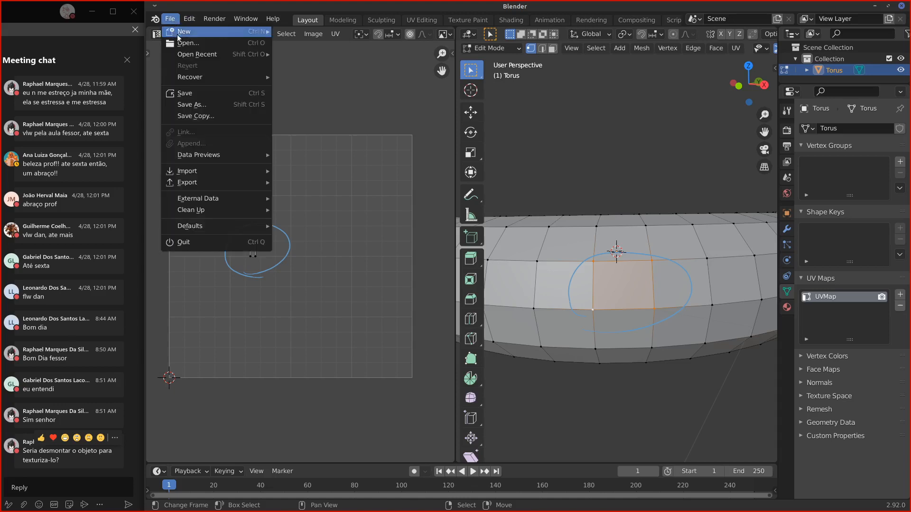
{"action": "mouse_move", "coordinate": [178, 37]}
{"action": "left_click", "coordinate": [315, 31]}
{"action": "left_click", "coordinate": [494, 282]}
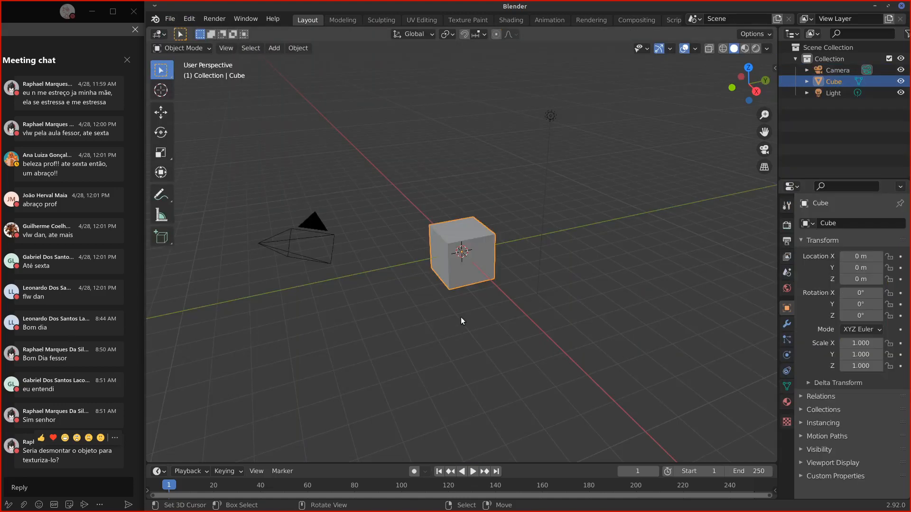
Step: Delete the default camera and light from the new scene
{"action": "left_click", "coordinate": [293, 235]}
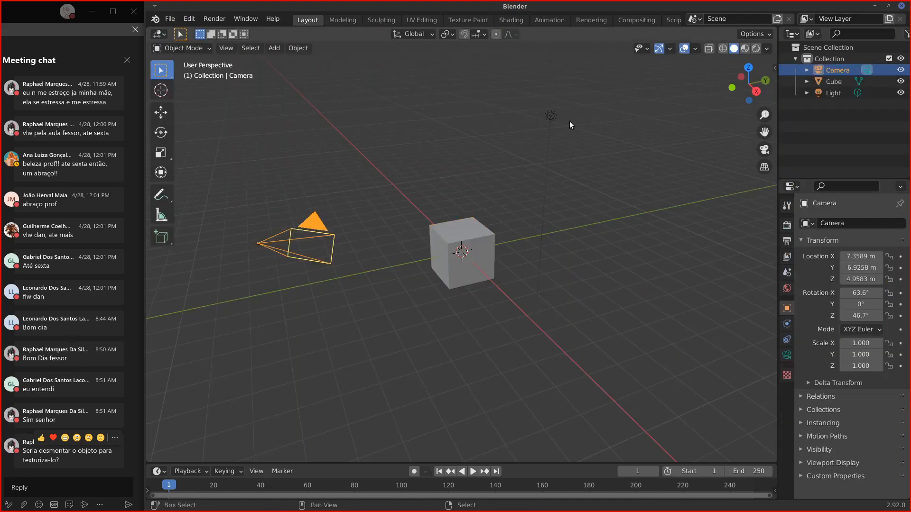
{"action": "left_click", "coordinate": [551, 117], "text": "shift"}
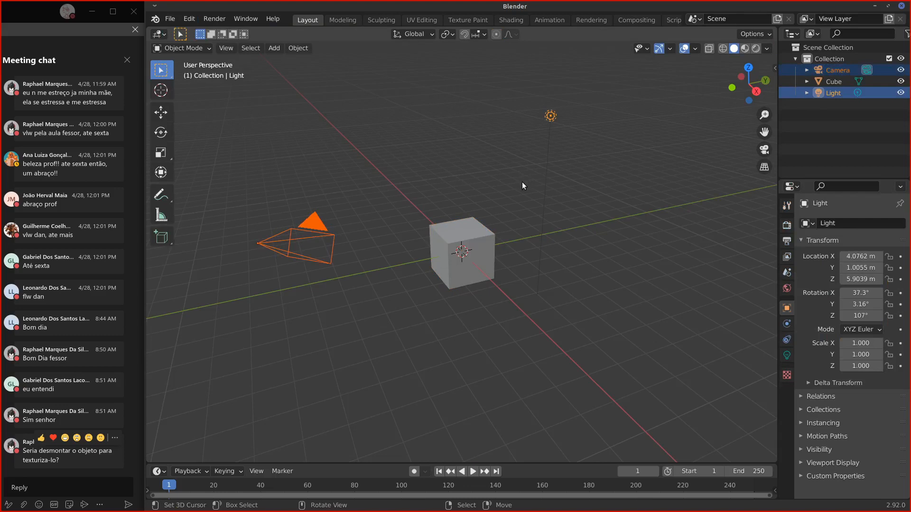
{"action": "key", "text": "Delete"}
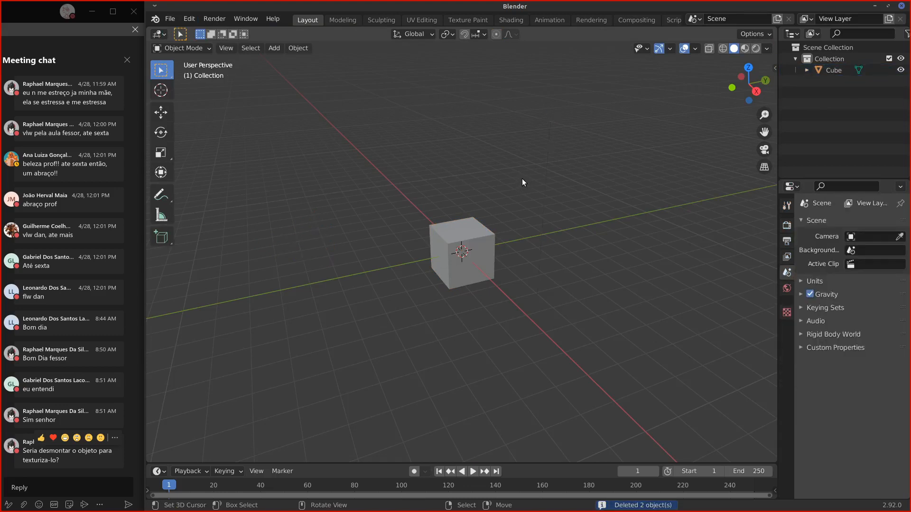
Step: Draw an annotation arrow pointing at the UV Editing workspace and erase it
{"action": "scroll", "coordinate": [520, 178], "scroll_direction": "up", "scroll_amount": 3}
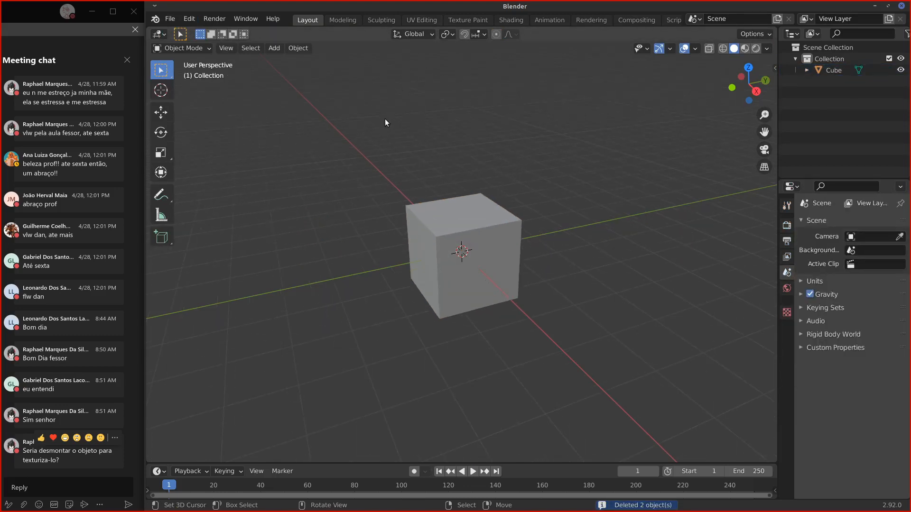
{"action": "mouse_move", "coordinate": [409, 106]}
{"action": "left_mouse_down"}
{"action": "mouse_move", "coordinate": [424, 53]}
{"action": "mouse_move", "coordinate": [431, 60]}
{"action": "left_mouse_up"}
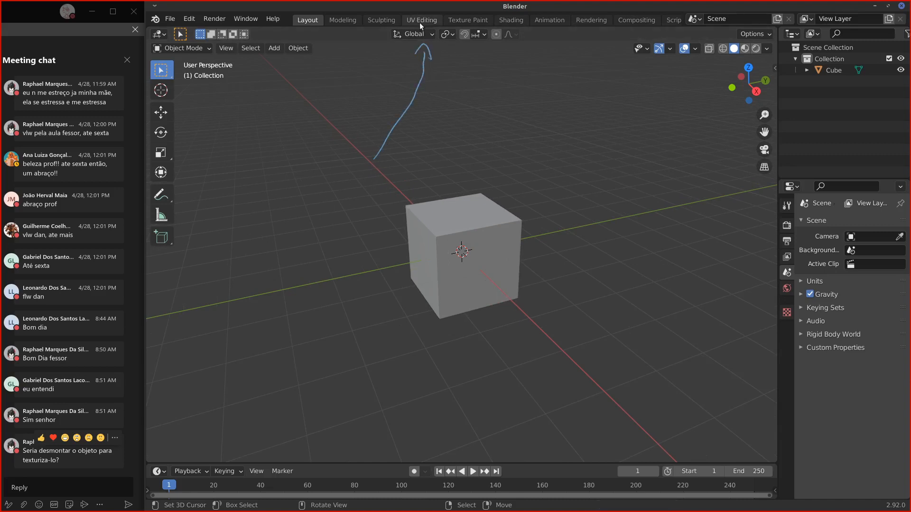
{"action": "right_click_drag", "start_coordinate": [373, 154], "coordinate": [418, 52]}
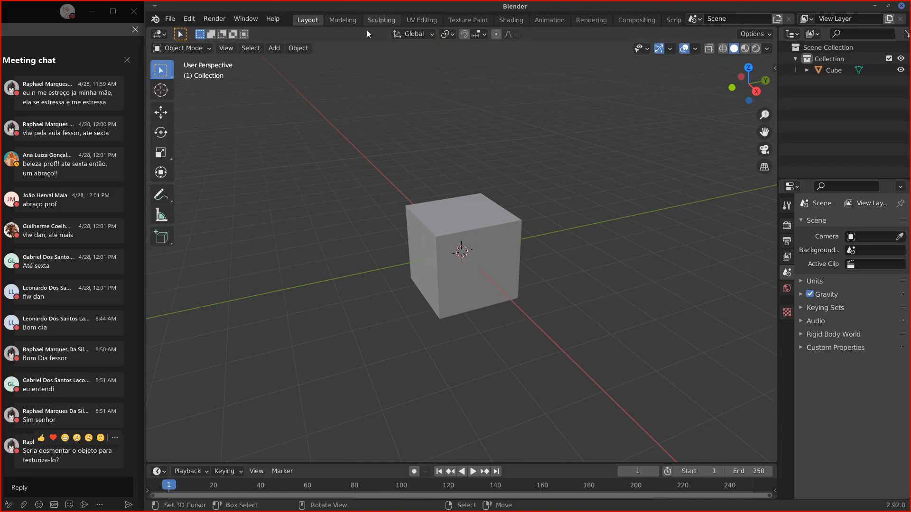
Step: Split the 3D viewport vertically into two side-by-side areas and join them back into one
{"action": "left_click_drag", "start_coordinate": [148, 29], "coordinate": [517, 193]}
{"action": "right_click", "coordinate": [520, 190]}
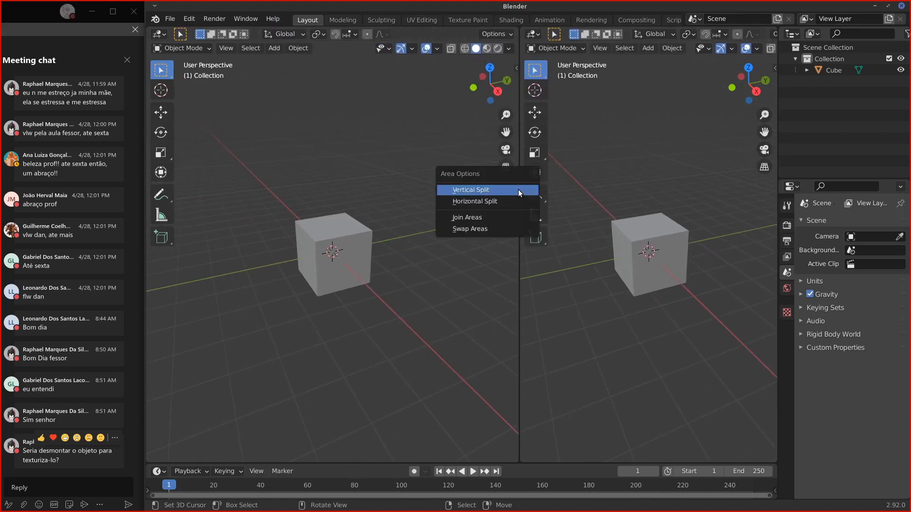
{"action": "left_click", "coordinate": [453, 217]}
{"action": "left_click", "coordinate": [429, 164]}
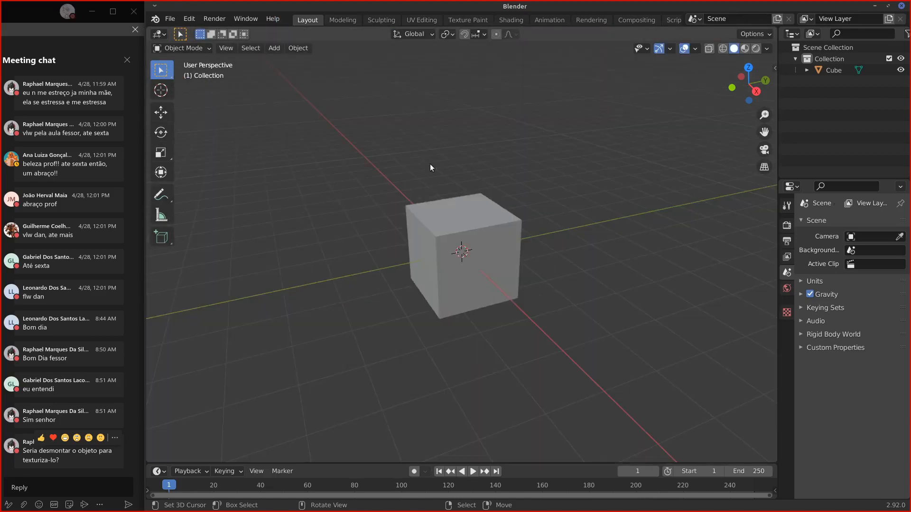
Step: Compare the UV Editing, Texture Paint and Shading workspaces and return to UV Editing
{"action": "left_click", "coordinate": [422, 19]}
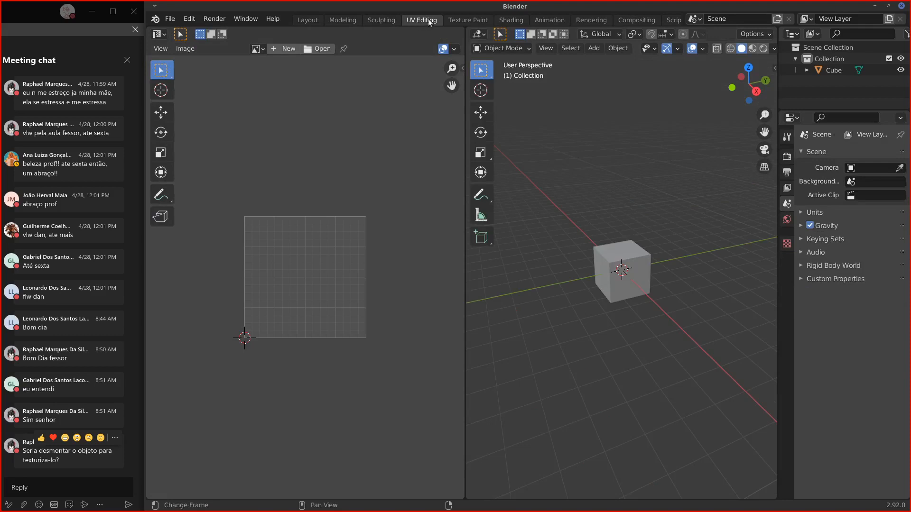
{"action": "left_click", "coordinate": [471, 19]}
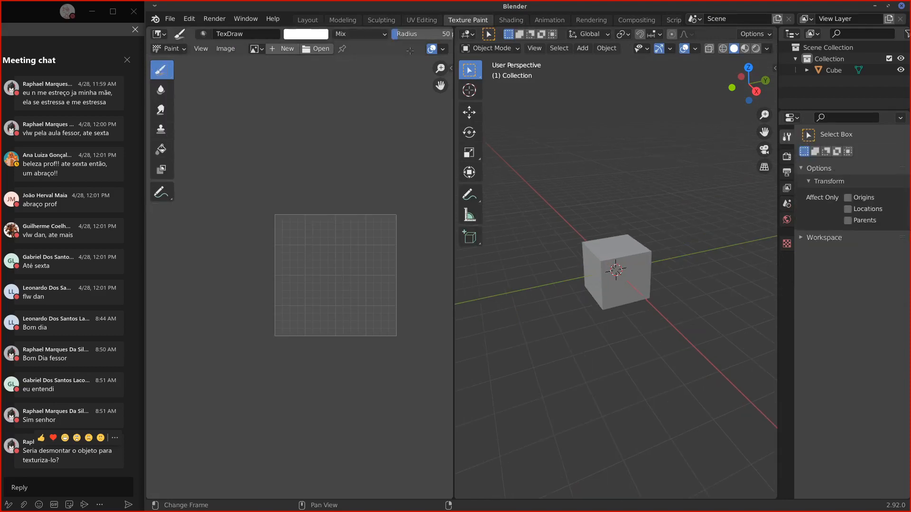
{"action": "left_click", "coordinate": [420, 19]}
{"action": "key", "text": "ctrl+Page_Down"}
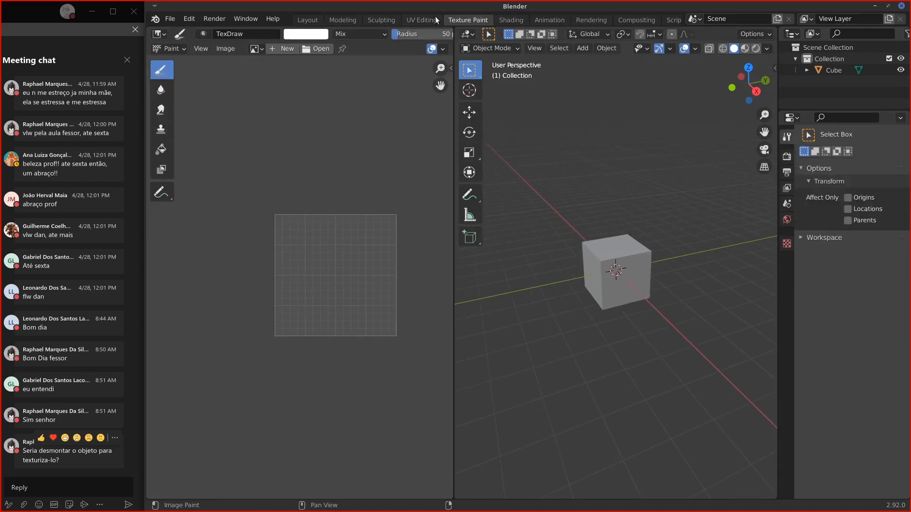
{"action": "left_click", "coordinate": [413, 18]}
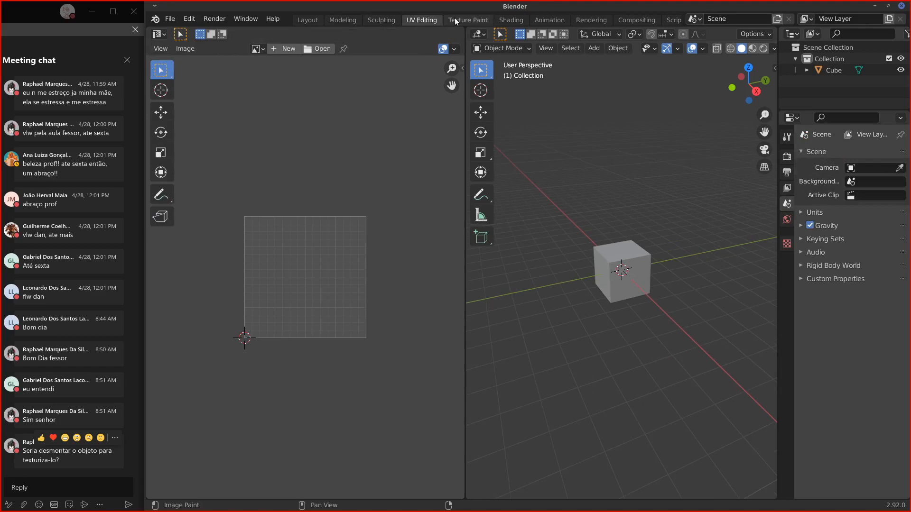
{"action": "left_click", "coordinate": [468, 19]}
{"action": "left_click", "coordinate": [508, 20]}
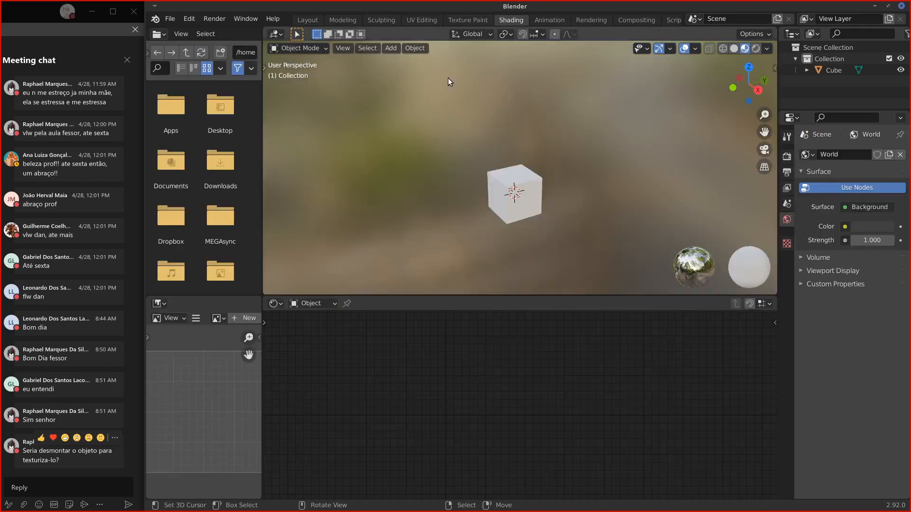
{"action": "left_click", "coordinate": [423, 19]}
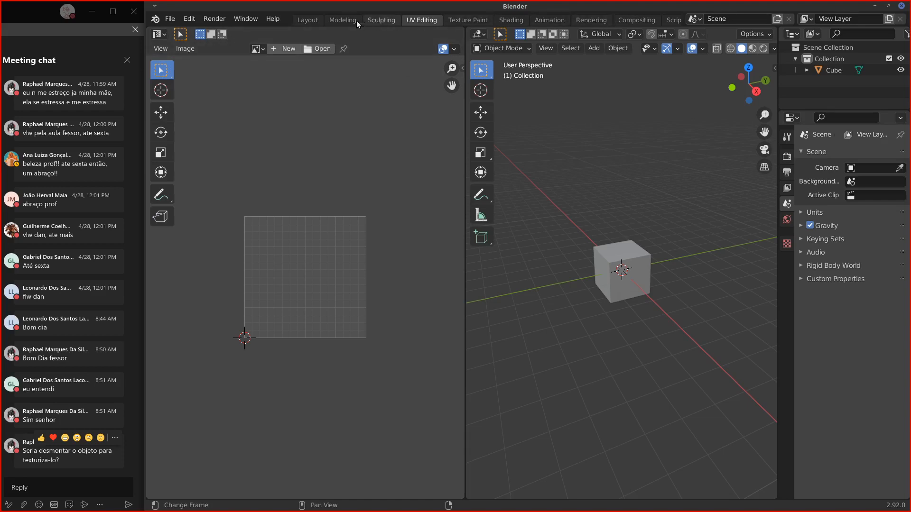
Step: Delete every workspace except Layout, from Modeling through Scripting
{"action": "right_click", "coordinate": [342, 19]}
{"action": "left_click", "coordinate": [306, 51]}
{"action": "right_click", "coordinate": [343, 23]}
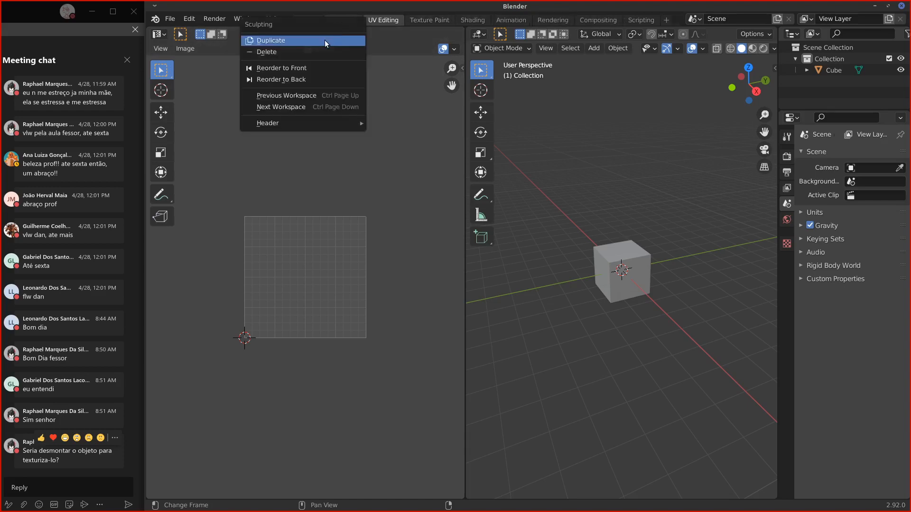
{"action": "left_click", "coordinate": [325, 52]}
{"action": "right_click", "coordinate": [338, 22]}
{"action": "left_click", "coordinate": [327, 50]}
{"action": "right_click", "coordinate": [346, 18]}
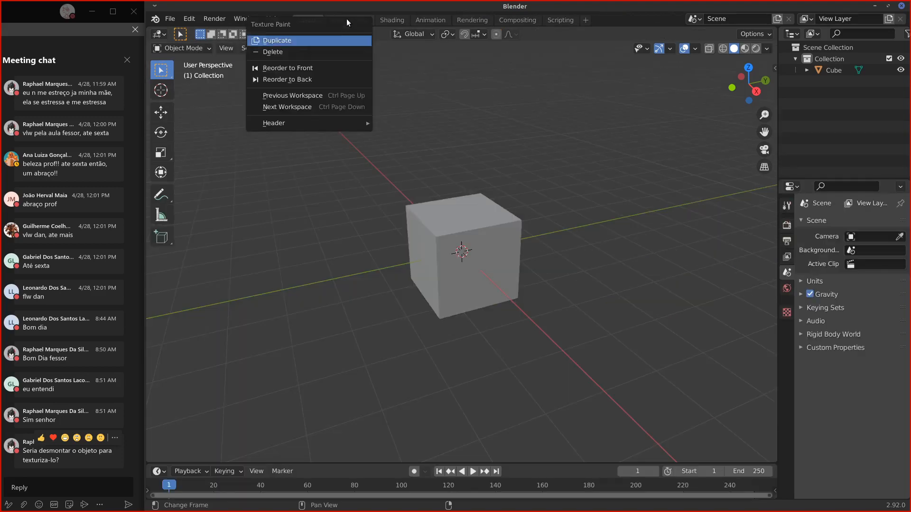
{"action": "left_click", "coordinate": [330, 48]}
{"action": "right_click", "coordinate": [341, 20]}
{"action": "left_click", "coordinate": [327, 49]}
{"action": "right_click", "coordinate": [339, 19]}
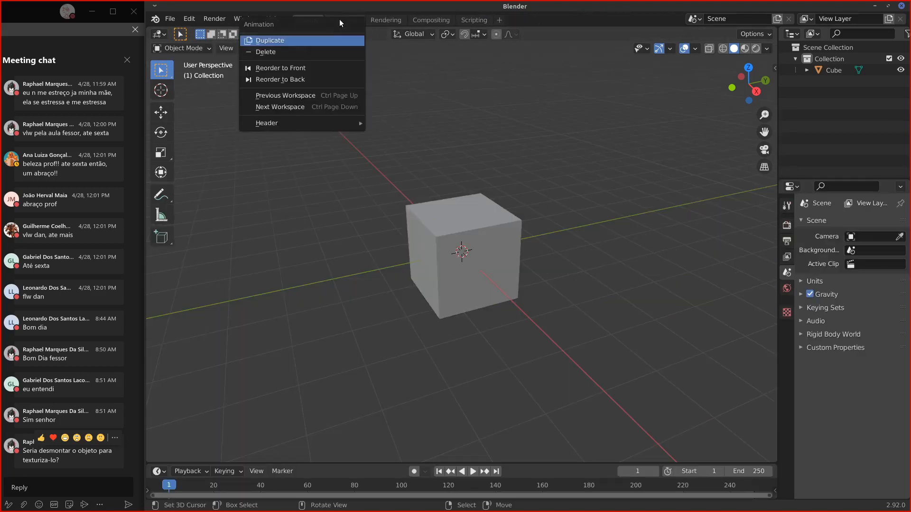
{"action": "left_click", "coordinate": [321, 50]}
{"action": "right_click", "coordinate": [341, 20]}
{"action": "left_click", "coordinate": [327, 49]}
{"action": "right_click", "coordinate": [346, 17]}
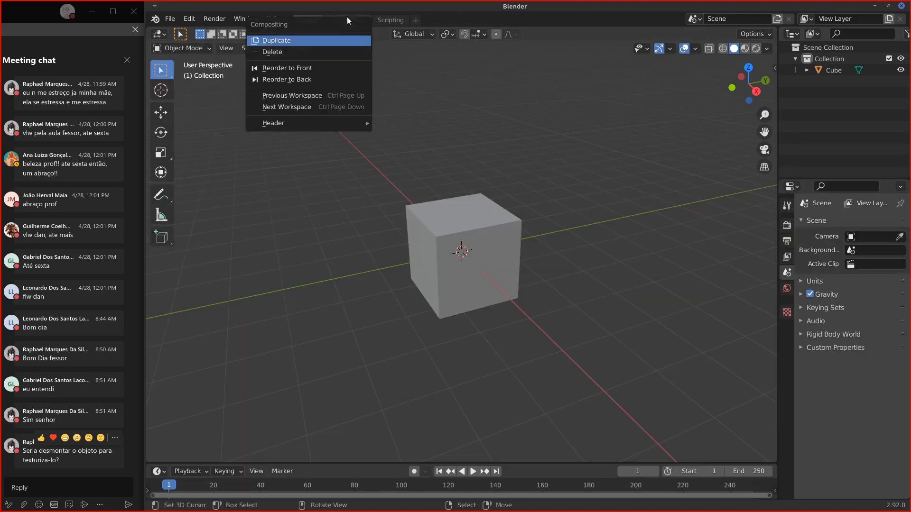
{"action": "left_click", "coordinate": [333, 50]}
{"action": "right_click", "coordinate": [349, 20]}
{"action": "left_click", "coordinate": [332, 49]}
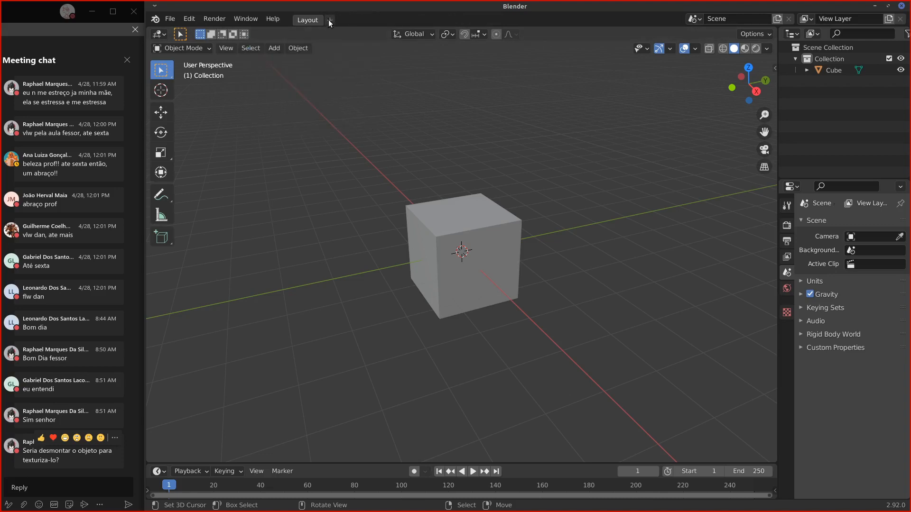
Step: Add a General UV Editing workspace and select the cube in its 3D viewport
{"action": "left_click", "coordinate": [331, 20]}
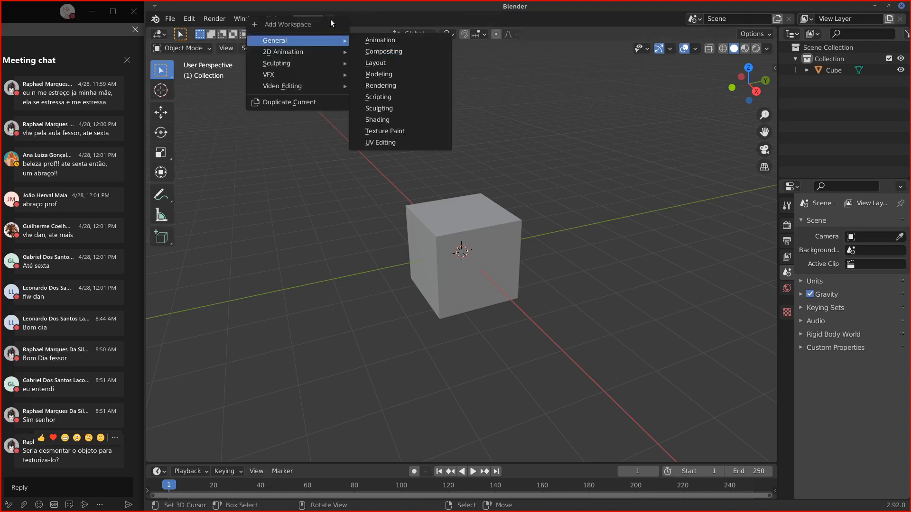
{"action": "mouse_move", "coordinate": [337, 43]}
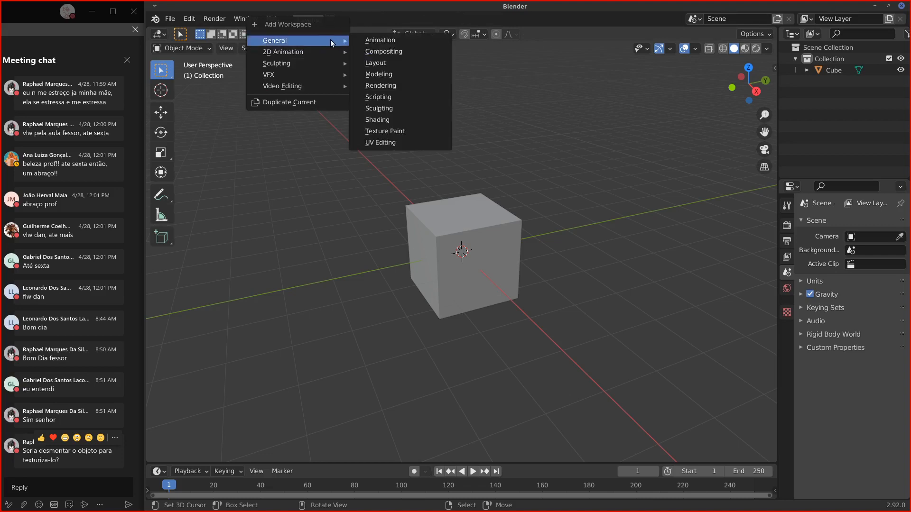
{"action": "left_click", "coordinate": [389, 143]}
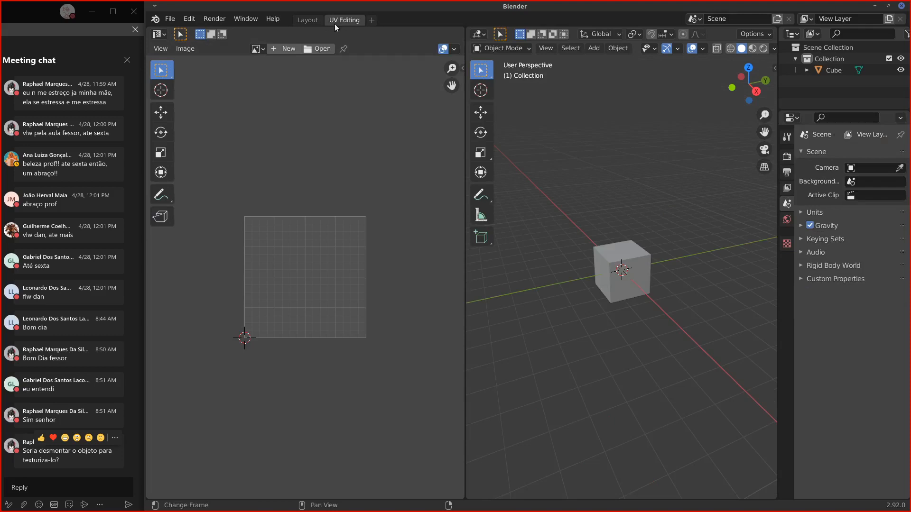
{"action": "left_click_drag", "start_coordinate": [609, 275], "coordinate": [615, 275]}
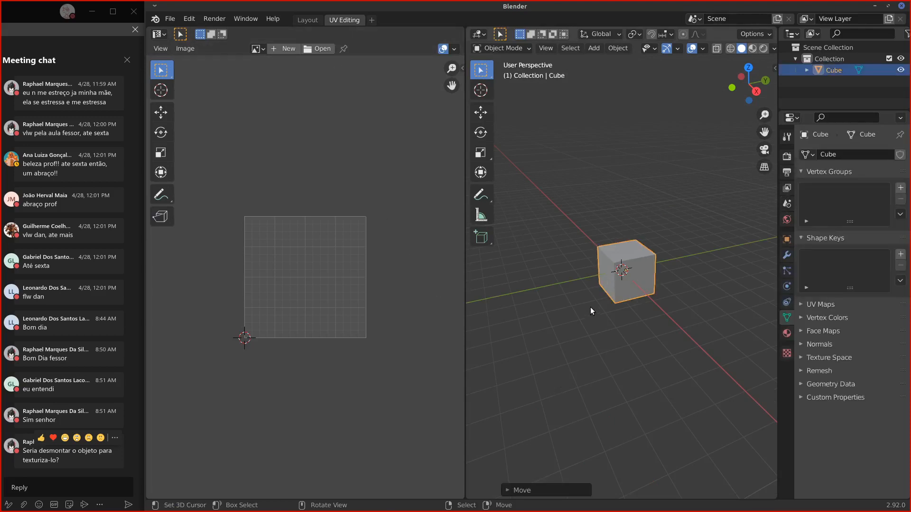
Step: Undo the cube's last move and put it in Edit Mode with the 3D viewport's toolbar hidden
{"action": "key", "text": "ctrl+z"}
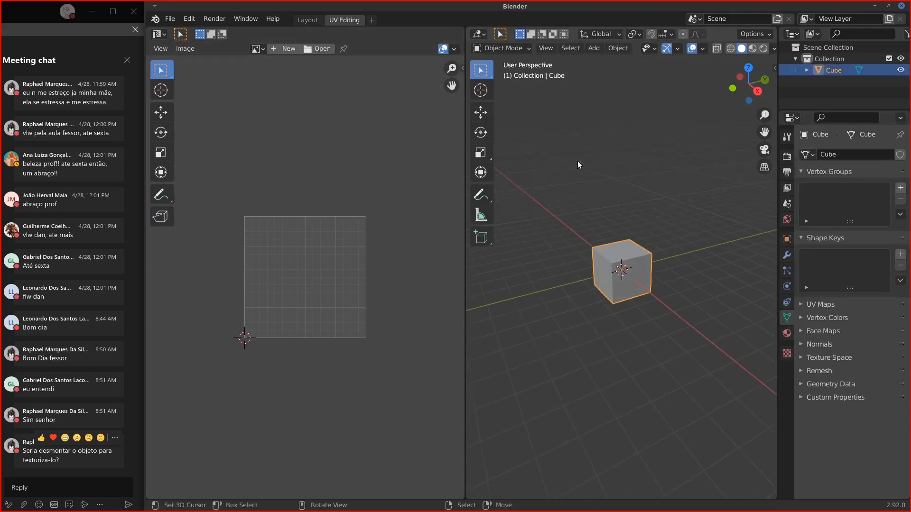
{"action": "left_click", "coordinate": [505, 48]}
{"action": "left_click", "coordinate": [498, 73]}
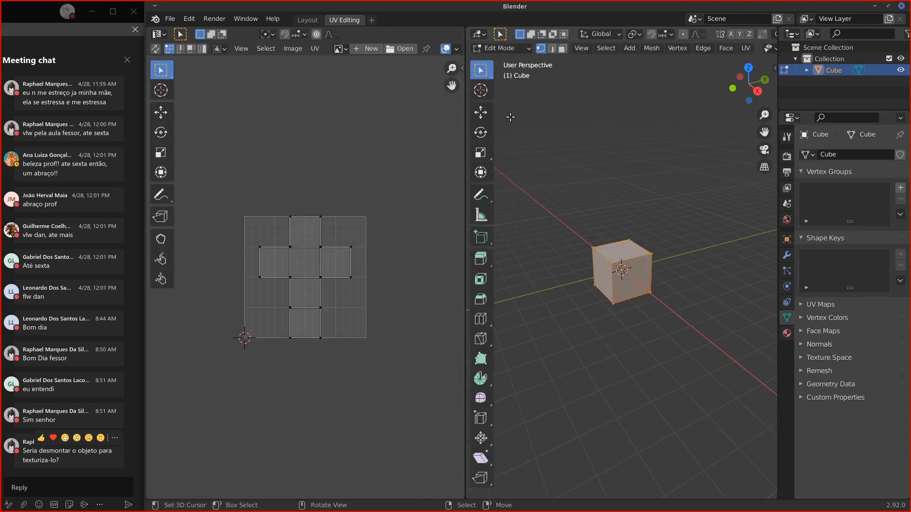
{"action": "middle_click_drag", "start_coordinate": [616, 332], "coordinate": [637, 335]}
{"action": "scroll", "coordinate": [634, 327], "scroll_direction": "up", "scroll_amount": 4}
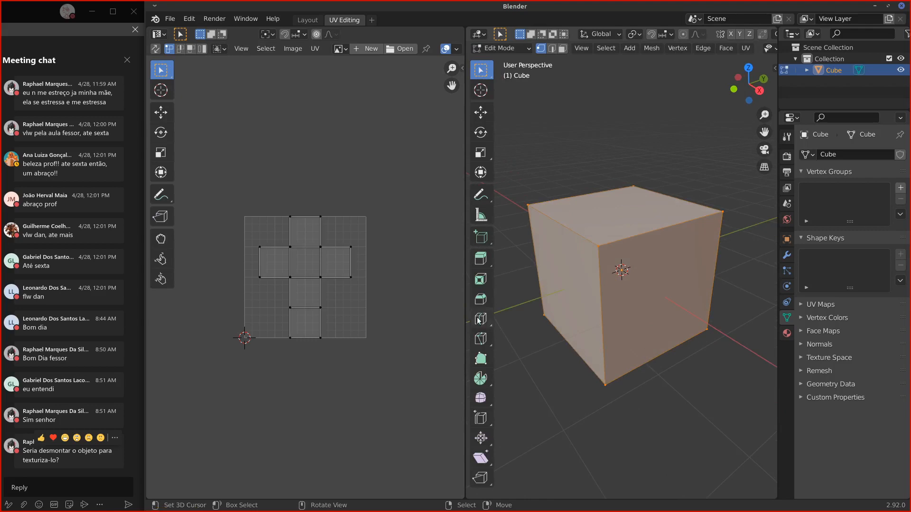
{"action": "key", "text": "t"}
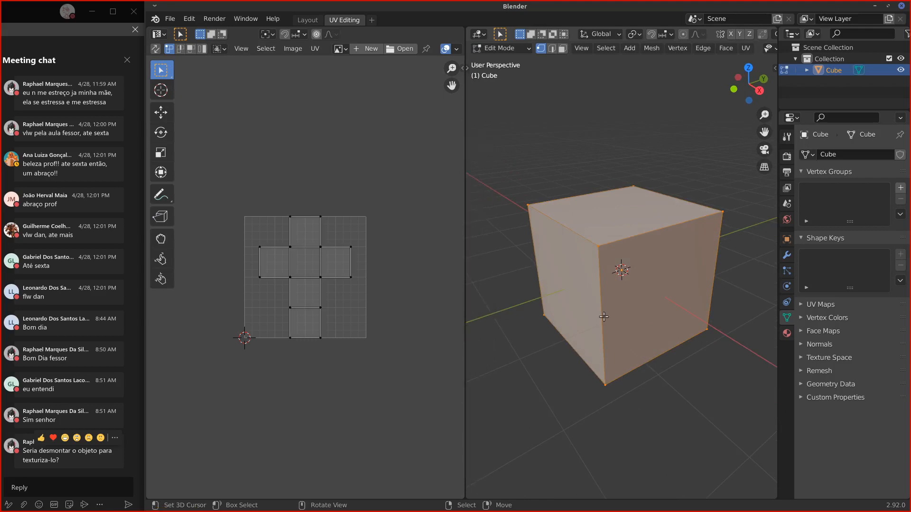
{"action": "middle_click_drag", "start_coordinate": [649, 379], "coordinate": [648, 357]}
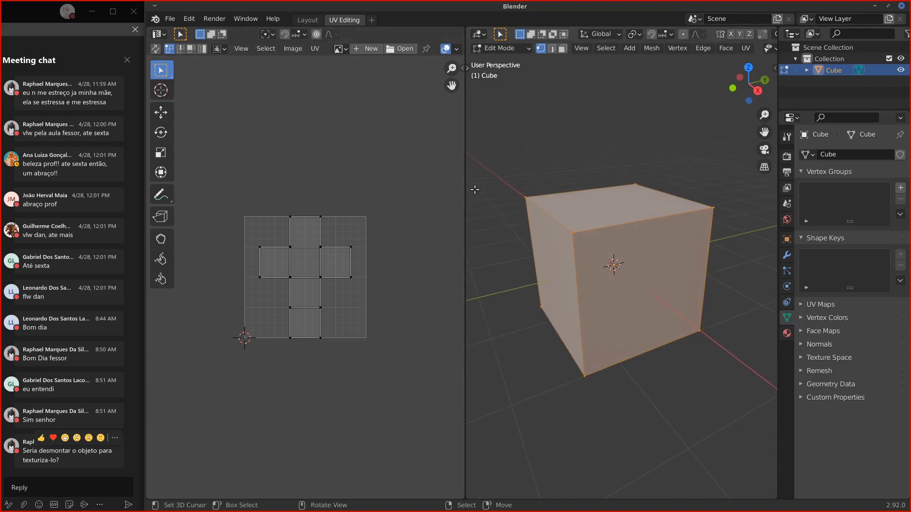
{"action": "key", "text": "c"}
{"action": "left_click_drag", "start_coordinate": [294, 209], "coordinate": [291, 212]}
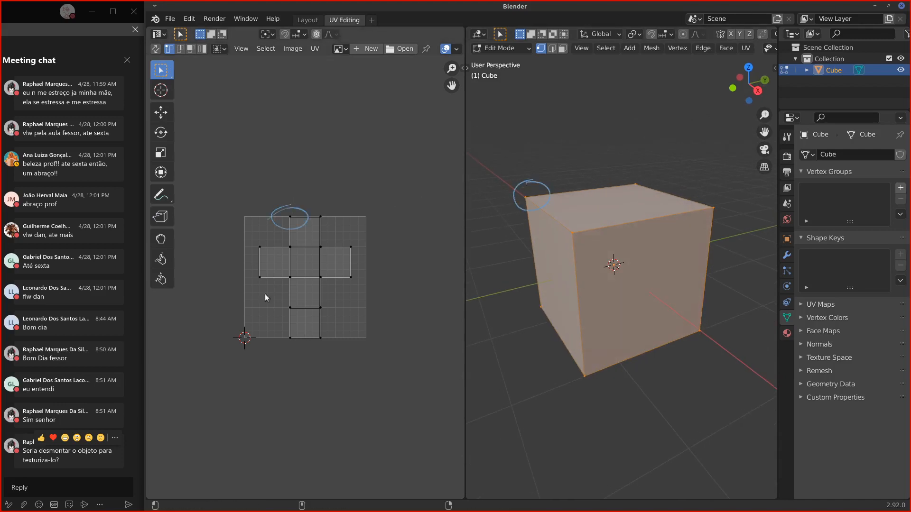
{"action": "mouse_move", "coordinate": [297, 201]}
{"action": "right_mouse_down"}
{"action": "mouse_move", "coordinate": [309, 194]}
{"action": "mouse_move", "coordinate": [326, 203]}
{"action": "right_mouse_up"}
{"action": "right_click_drag", "start_coordinate": [546, 190], "coordinate": [519, 199]}
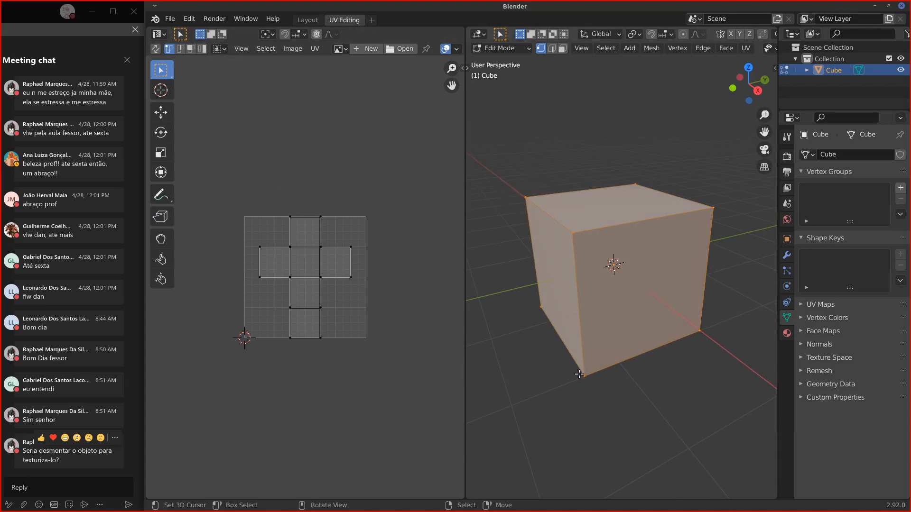
{"action": "middle_click_drag", "start_coordinate": [579, 374], "coordinate": [575, 366]}
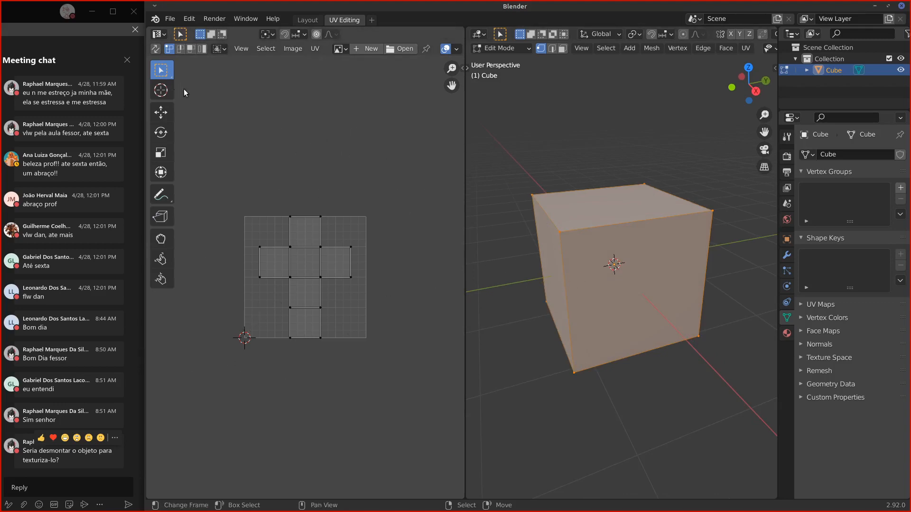
Step: Collapse and restore the UV editor's toolbar, and show and hide the 3D viewport's toolbar
{"action": "left_click_drag", "start_coordinate": [176, 94], "coordinate": [154, 94]}
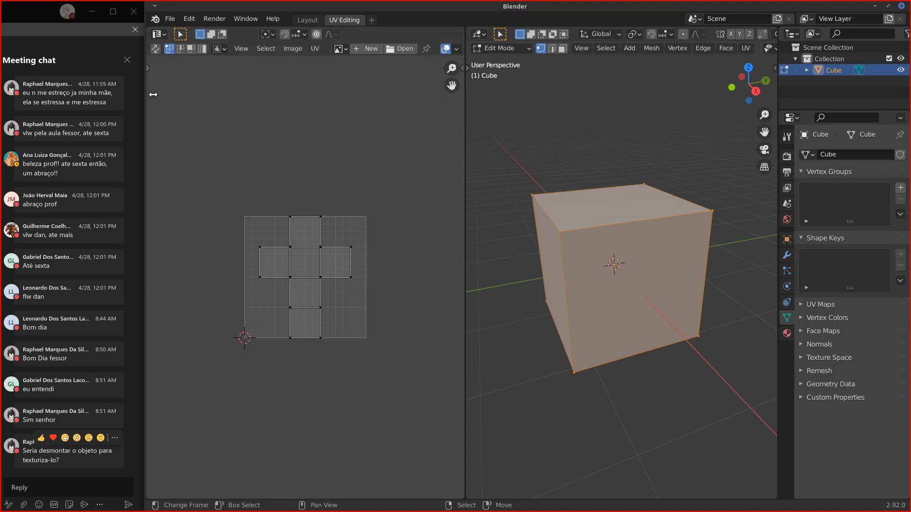
{"action": "middle_click_drag", "start_coordinate": [332, 159], "coordinate": [332, 167]}
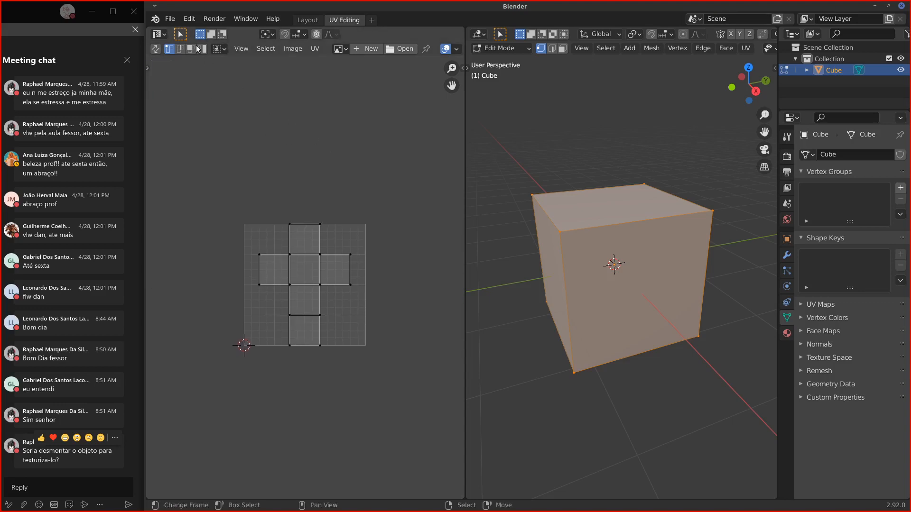
{"action": "left_click", "coordinate": [148, 68]}
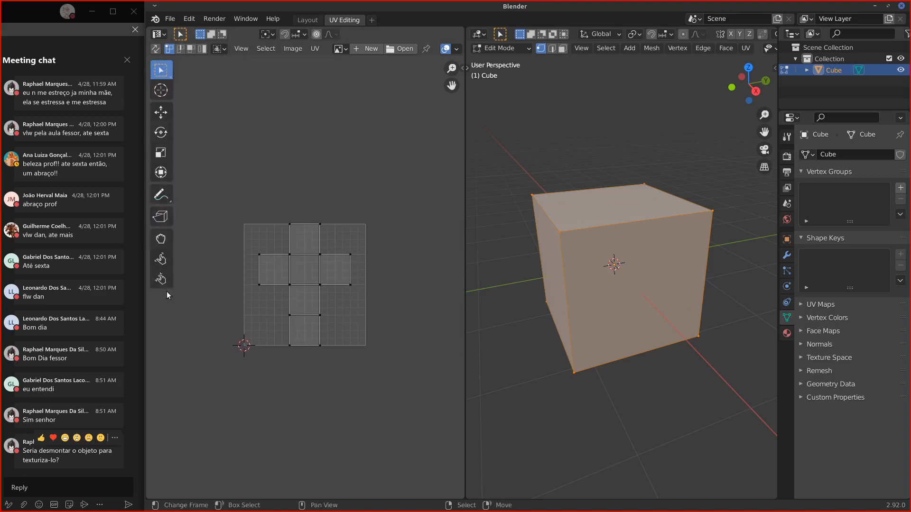
{"action": "left_click", "coordinate": [466, 68]}
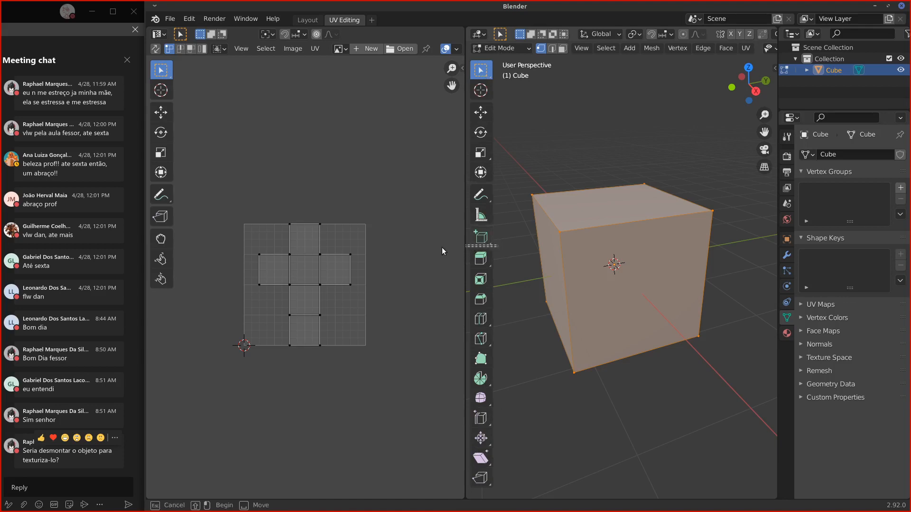
{"action": "key", "text": "alt+a"}
{"action": "key", "text": "t"}
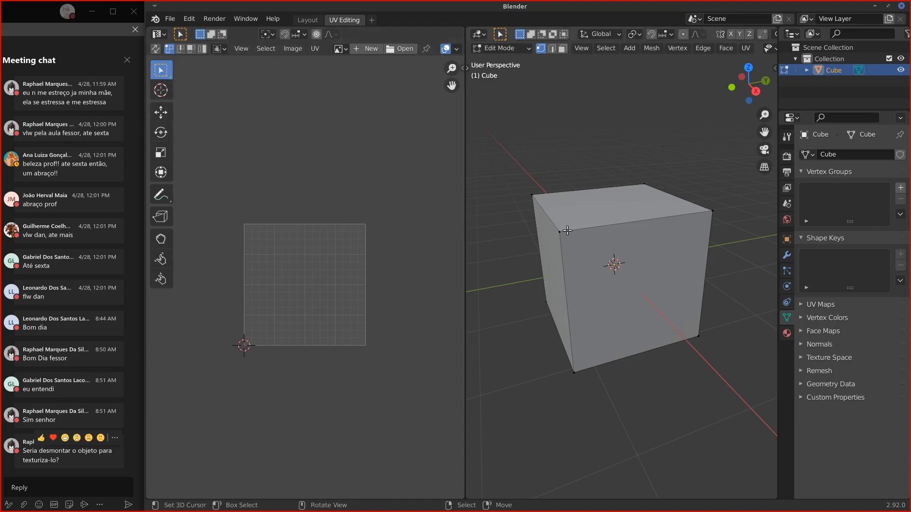
Step: Select the cube's entire mesh and all of its unfolded faces in the UV editor
{"action": "key", "text": "a"}
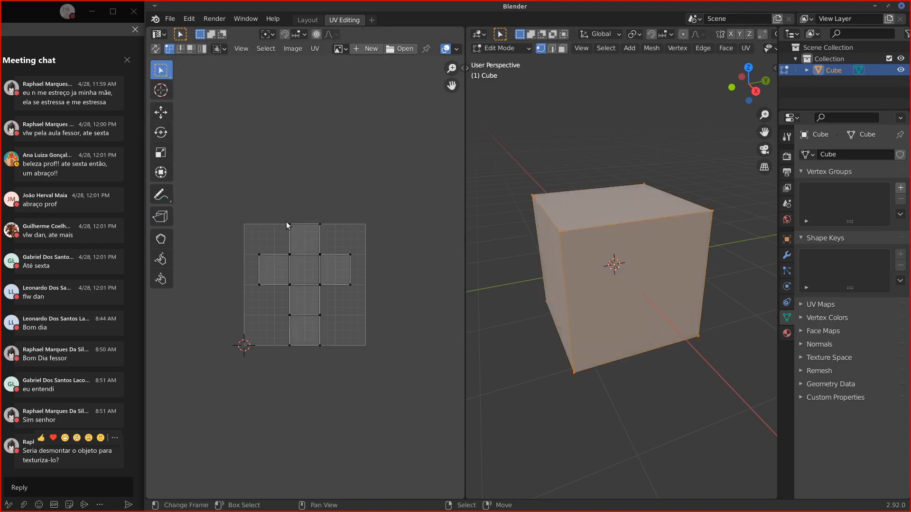
{"action": "left_click", "coordinate": [316, 255]}
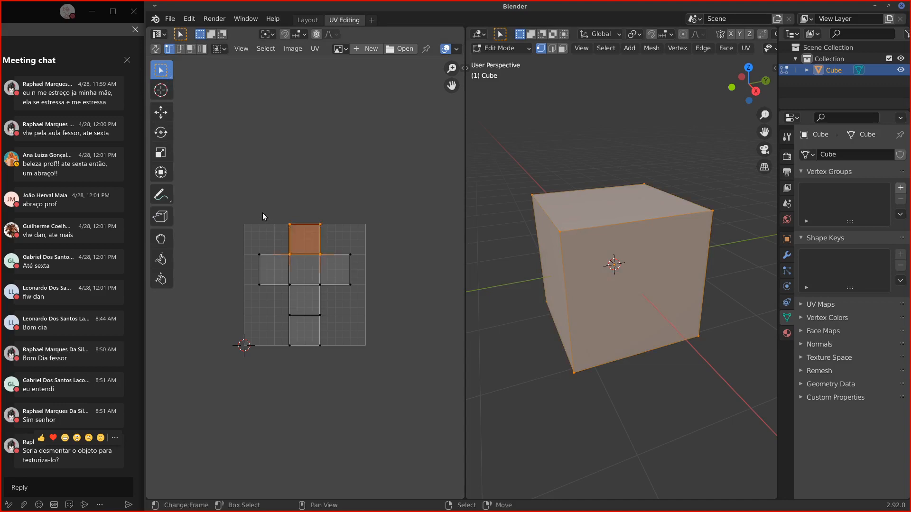
{"action": "left_click_drag", "start_coordinate": [240, 201], "coordinate": [411, 383]}
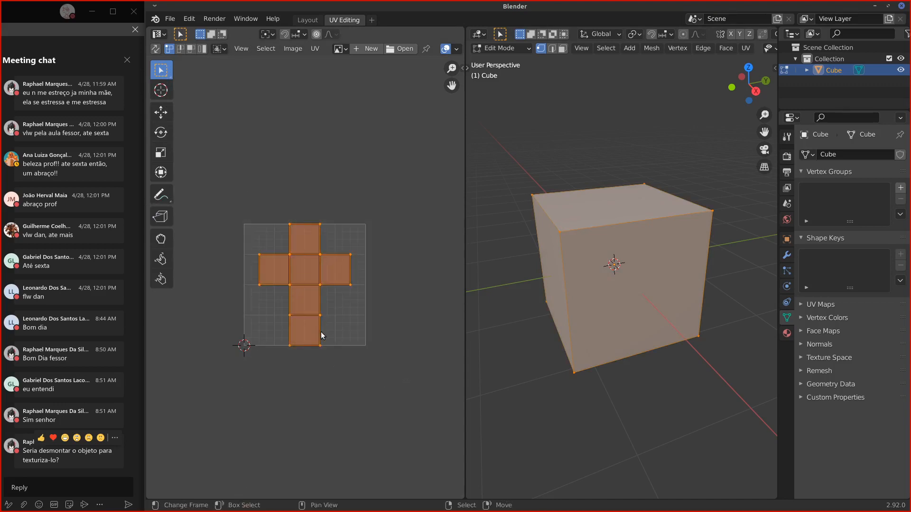
Step: Rotate the cube's whole UV island by -90 degrees and turn it back upright
{"action": "key", "text": "r"}
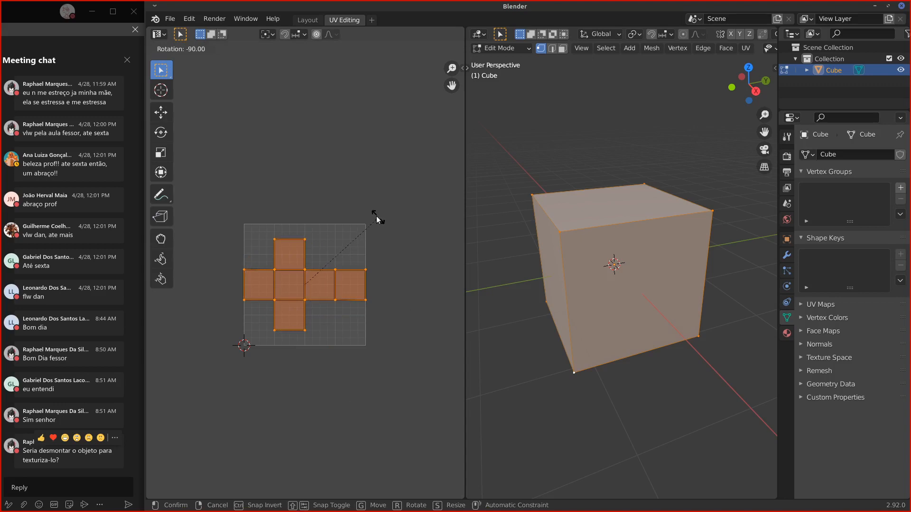
{"action": "left_click", "coordinate": [379, 225]}
{"action": "key", "text": "r"}
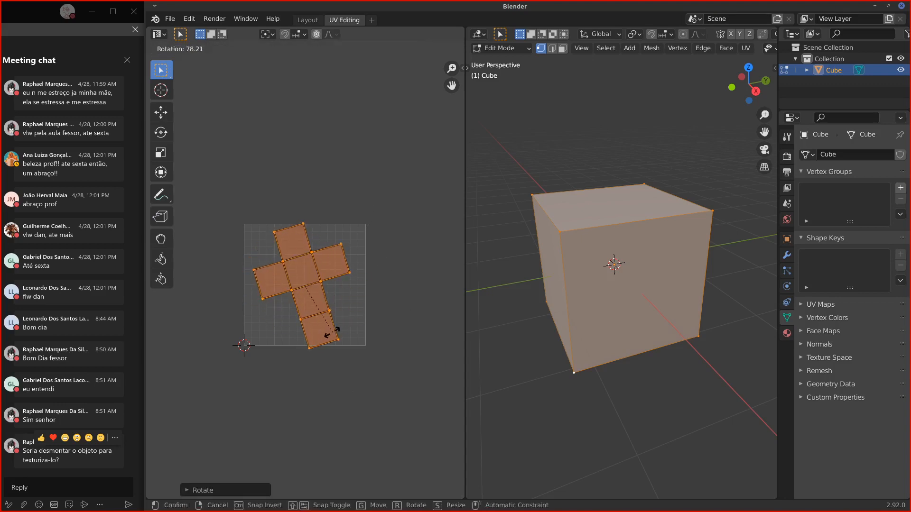
{"action": "left_click", "coordinate": [368, 352]}
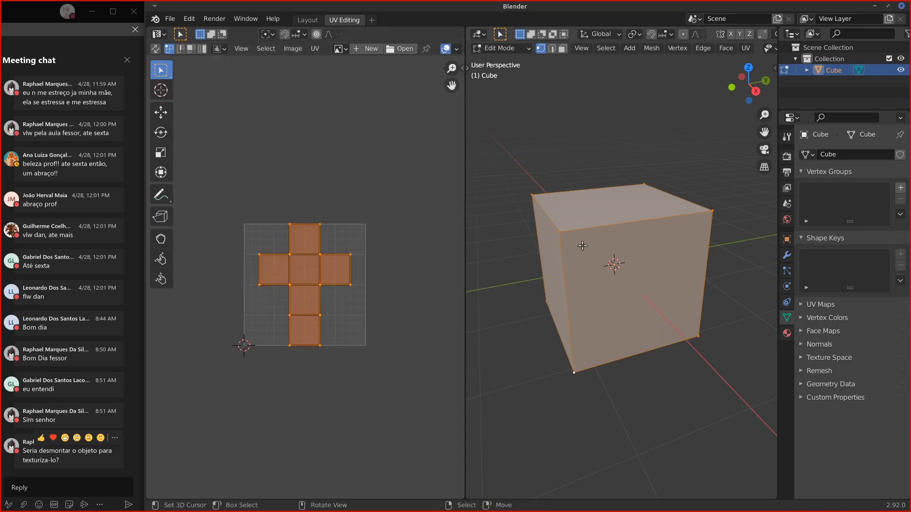
Step: Try to move, rotate and scale the cube's selected UV island
{"action": "key", "text": "g"}
{"action": "left_click", "coordinate": [370, 255]}
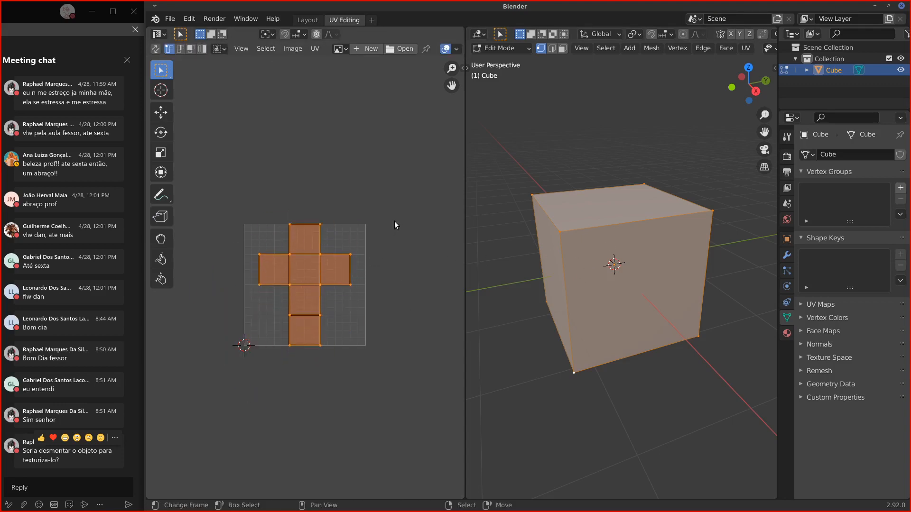
{"action": "key", "text": "r"}
{"action": "key", "text": "Escape"}
{"action": "key", "text": "s"}
{"action": "key", "text": "Escape"}
Step: Compare the gizmos of the Move, Rotate, Scale and Transform tools on the UV island and return to Move
{"action": "left_click", "coordinate": [159, 114]}
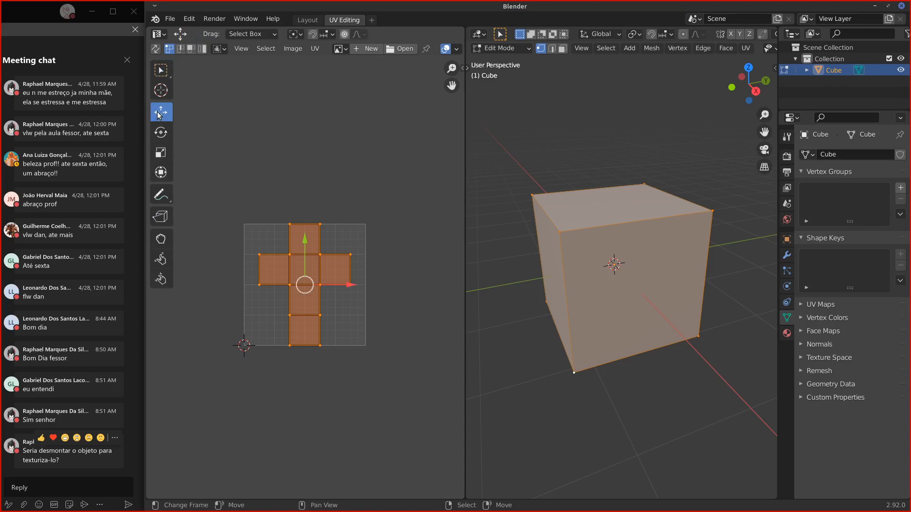
{"action": "left_click", "coordinate": [161, 132]}
{"action": "left_click", "coordinate": [160, 153]}
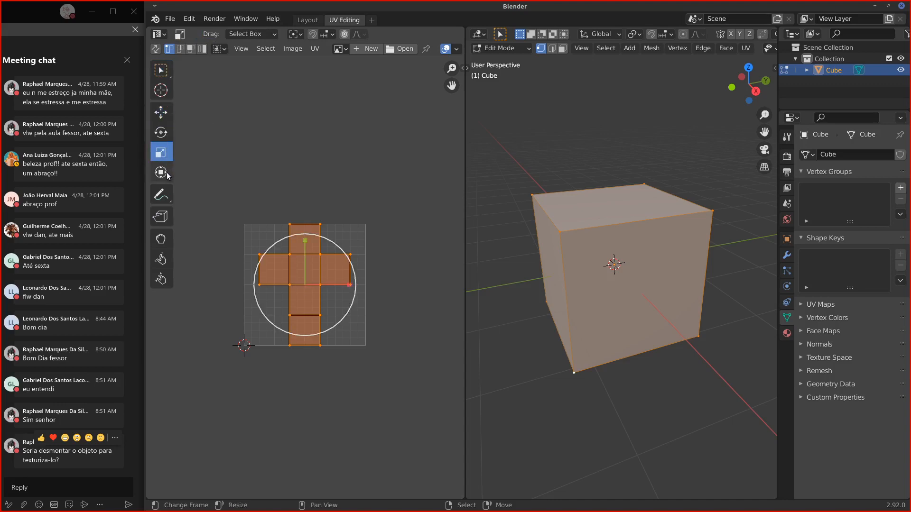
{"action": "left_click", "coordinate": [162, 172]}
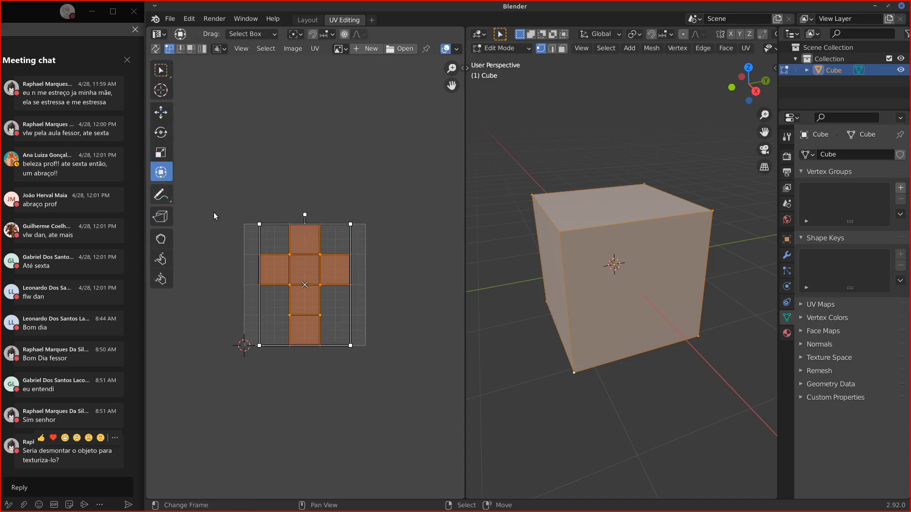
{"action": "key", "text": "shift+space"}
{"action": "key", "text": "g"}
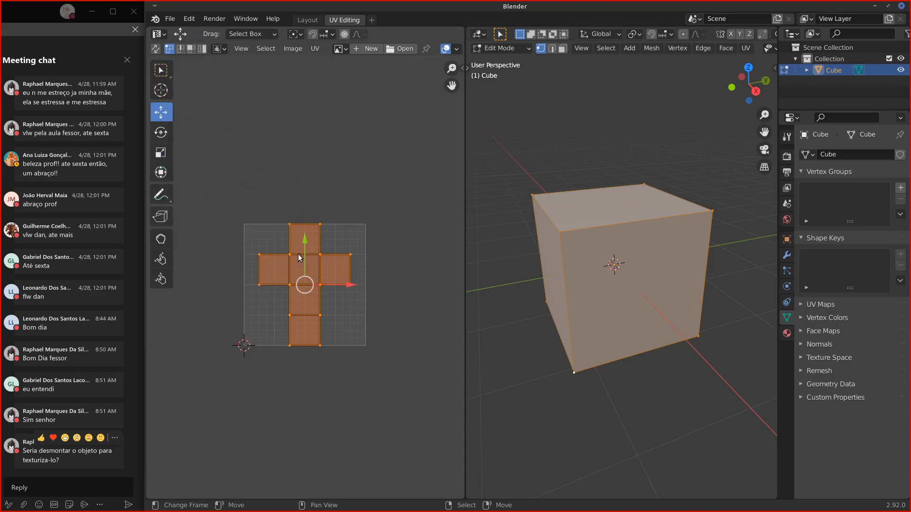
Step: Rip the top face's lower-left UV corner away from the neighbouring faces and undo the rip
{"action": "scroll", "coordinate": [299, 256], "scroll_direction": "up", "scroll_amount": 4}
{"action": "key", "text": "alt+a"}
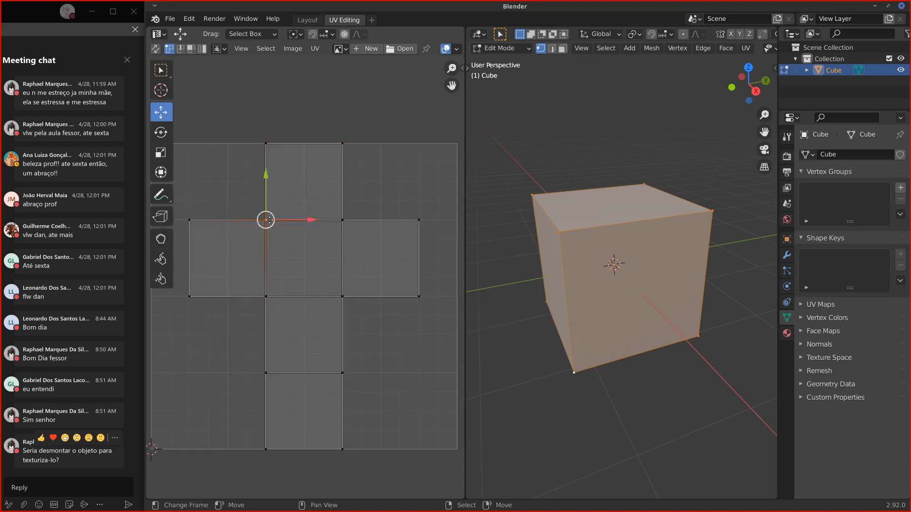
{"action": "left_click", "coordinate": [163, 217]}
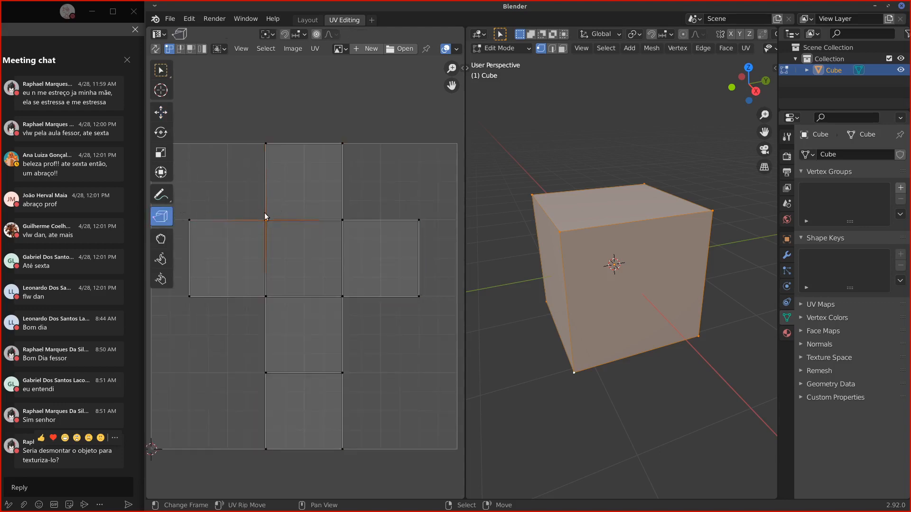
{"action": "left_click_drag", "start_coordinate": [264, 217], "coordinate": [266, 203]}
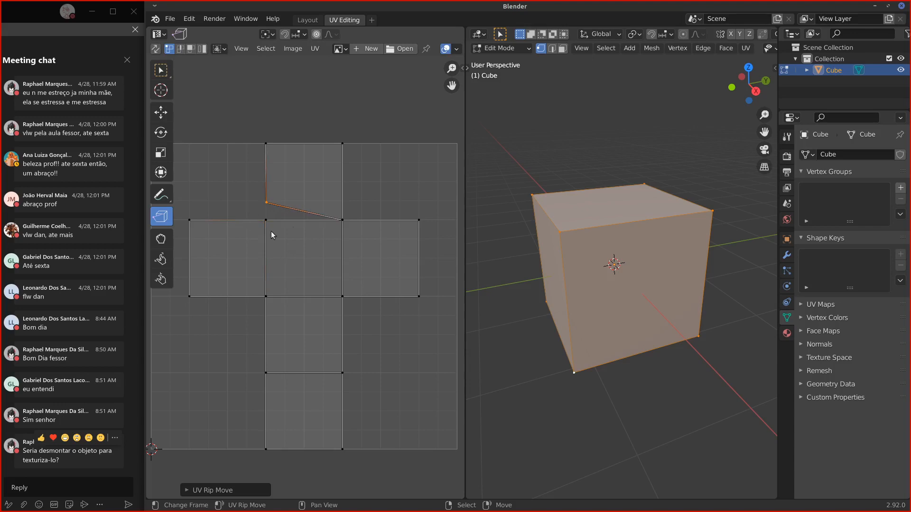
{"action": "key", "text": "ctrl+z"}
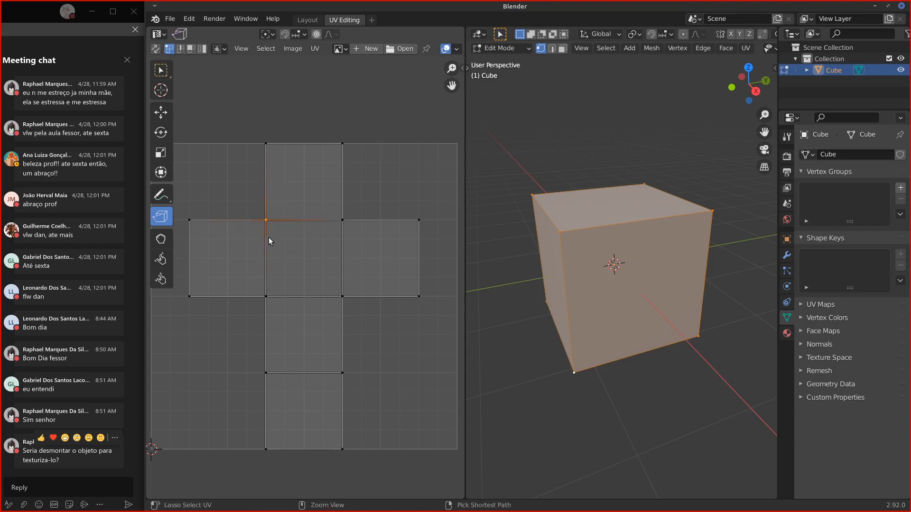
Step: Rip the top face's lower edge away from the rest of the UV cross and undo it
{"action": "left_click", "coordinate": [342, 219], "text": "shift"}
{"action": "mouse_move", "coordinate": [290, 219]}
{"action": "left_mouse_down"}
{"action": "mouse_move", "coordinate": [291, 203]}
{"action": "mouse_move", "coordinate": [293, 210]}
{"action": "left_mouse_up"}
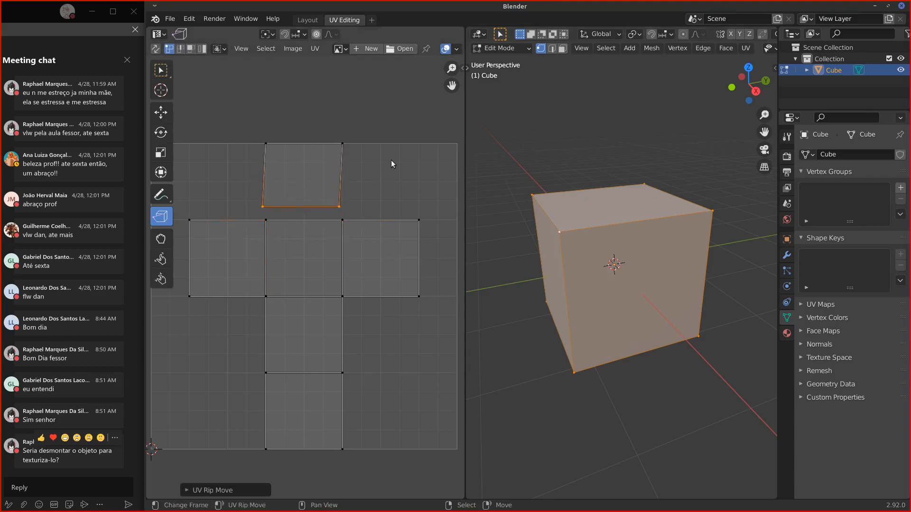
{"action": "key", "text": "ctrl+z"}
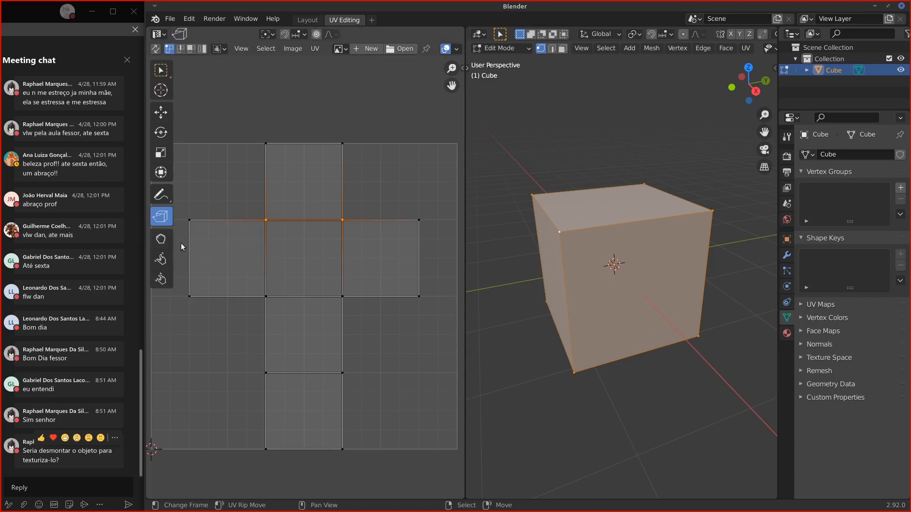
Step: Try the Grab and Relax brushes on the upper corners of the UV cross's top face
{"action": "left_click", "coordinate": [161, 240]}
{"action": "mouse_move", "coordinate": [282, 150]}
{"action": "left_mouse_down"}
{"action": "mouse_move", "coordinate": [383, 120]}
{"action": "mouse_move", "coordinate": [373, 178]}
{"action": "mouse_move", "coordinate": [306, 152]}
{"action": "mouse_move", "coordinate": [283, 164]}
{"action": "left_mouse_up"}
{"action": "left_click", "coordinate": [161, 259]}
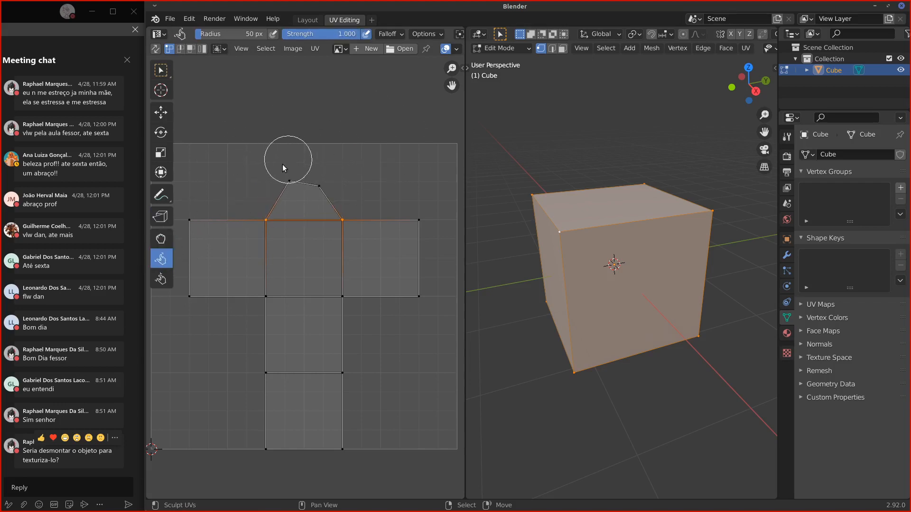
{"action": "key", "text": "ctrl+z"}
Step: Try the Pinch brush on the UV cross's inner corner and undo the UV sculpting
{"action": "left_click", "coordinate": [161, 279]}
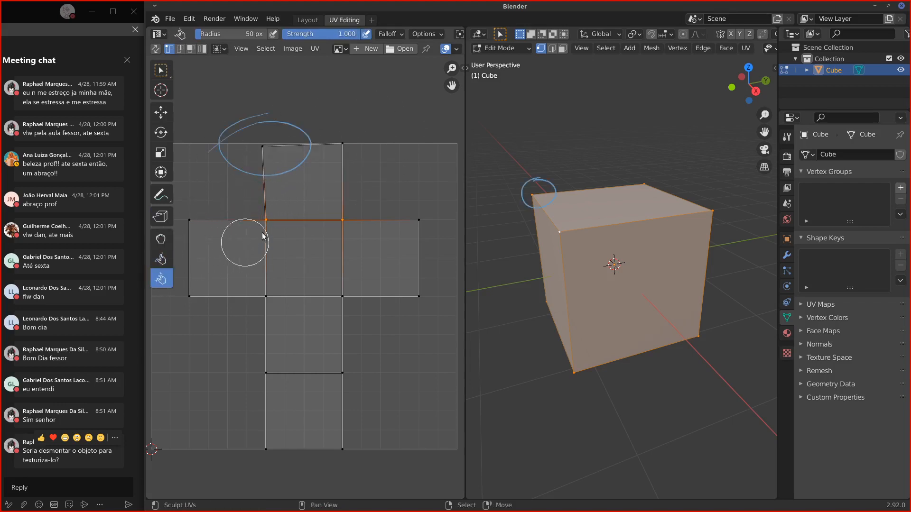
{"action": "mouse_move", "coordinate": [240, 237]}
{"action": "left_mouse_down"}
{"action": "mouse_move", "coordinate": [269, 161]}
{"action": "mouse_move", "coordinate": [295, 240]}
{"action": "left_mouse_up"}
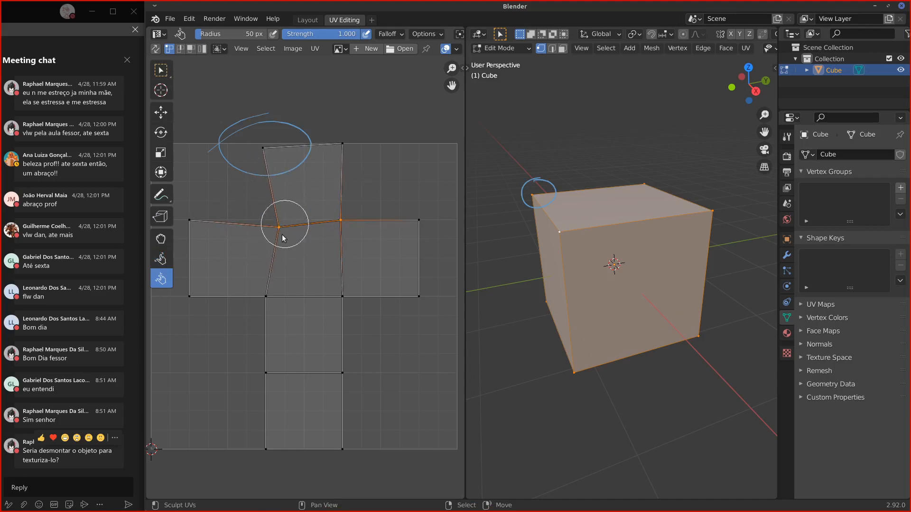
{"action": "key", "text": "ctrl+z"}
{"action": "key", "text": "ctrl+z"}
Step: Select all the cube's UVs and relax the top face's upper-left corner with the Relax brush
{"action": "key", "text": "a"}
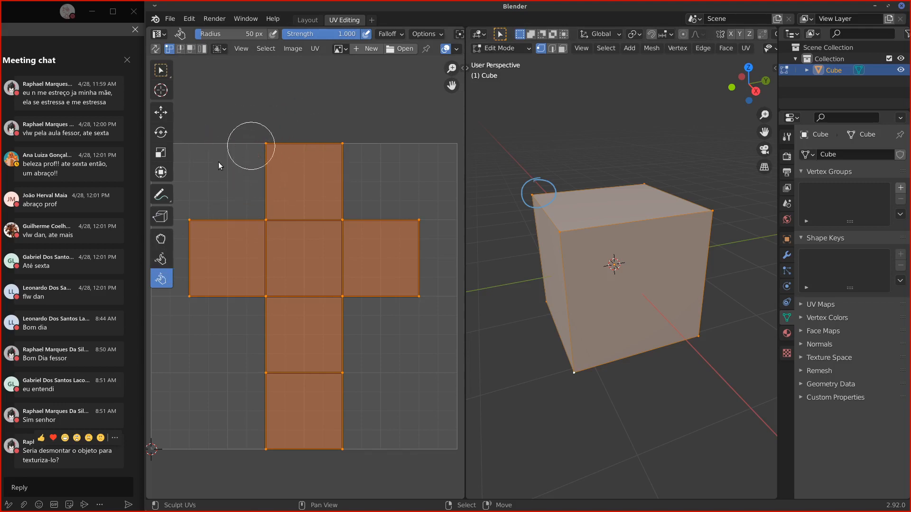
{"action": "left_click", "coordinate": [161, 258]}
{"action": "left_click_drag", "start_coordinate": [242, 191], "coordinate": [285, 144]}
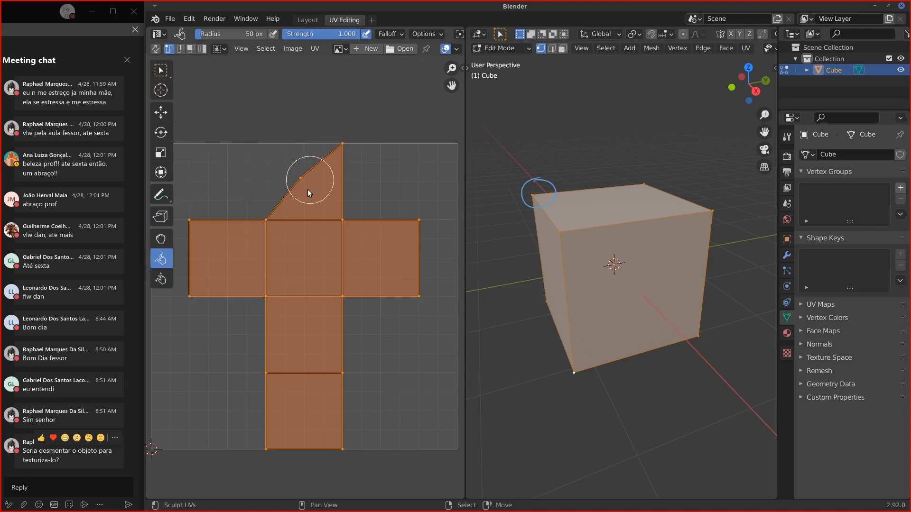
Step: Undo the last relax stroke and try the Grab brush on the UV cross's inner corner and upper-left corner, undoing each stroke
{"action": "key", "text": "ctrl+z"}
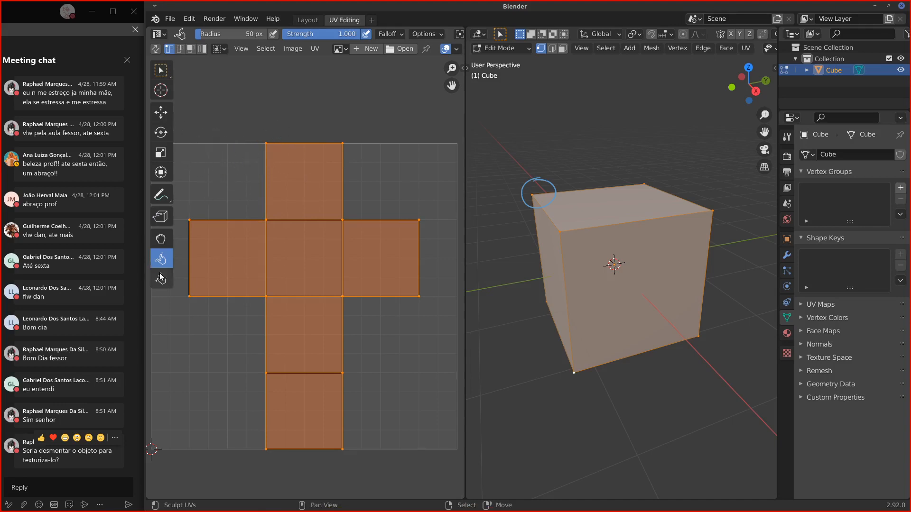
{"action": "left_click", "coordinate": [160, 238]}
{"action": "mouse_move", "coordinate": [263, 213]}
{"action": "left_mouse_down"}
{"action": "mouse_move", "coordinate": [250, 229]}
{"action": "mouse_move", "coordinate": [203, 212]}
{"action": "mouse_move", "coordinate": [232, 183]}
{"action": "mouse_move", "coordinate": [271, 229]}
{"action": "left_mouse_up"}
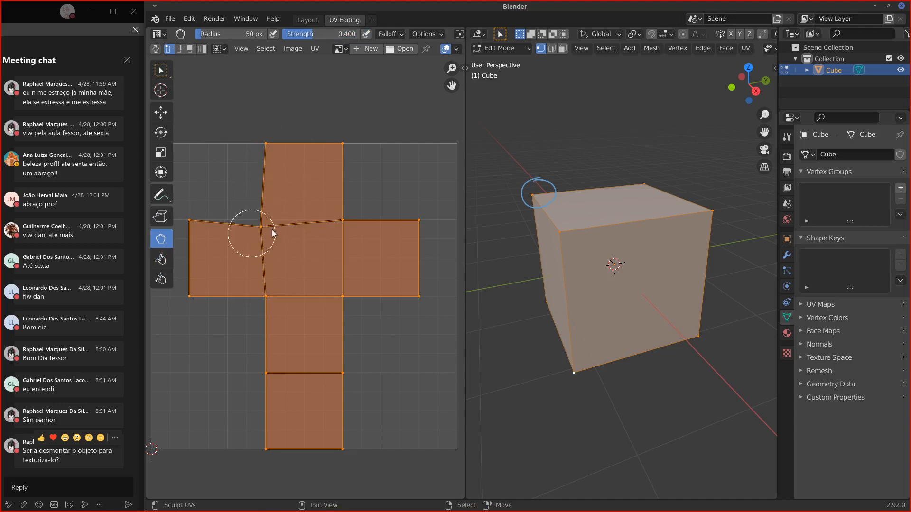
{"action": "key", "text": "ctrl+z"}
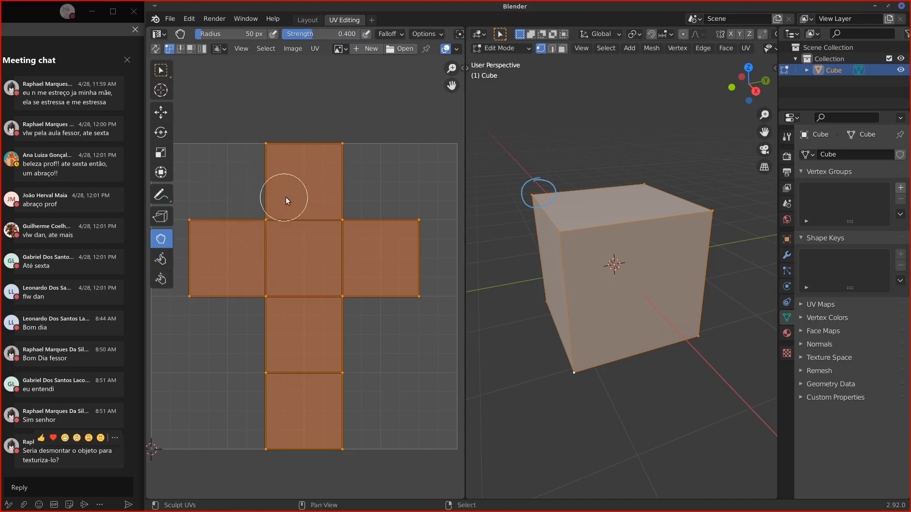
{"action": "left_click_drag", "start_coordinate": [295, 202], "coordinate": [299, 194], "text": "alt"}
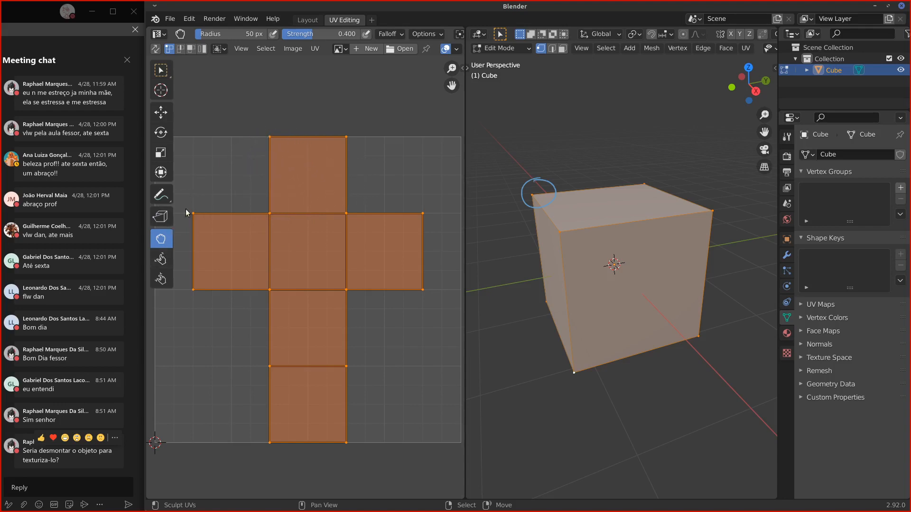
{"action": "mouse_move", "coordinate": [271, 141]}
{"action": "left_mouse_down"}
{"action": "mouse_move", "coordinate": [291, 126]}
{"action": "mouse_move", "coordinate": [325, 136]}
{"action": "left_mouse_up"}
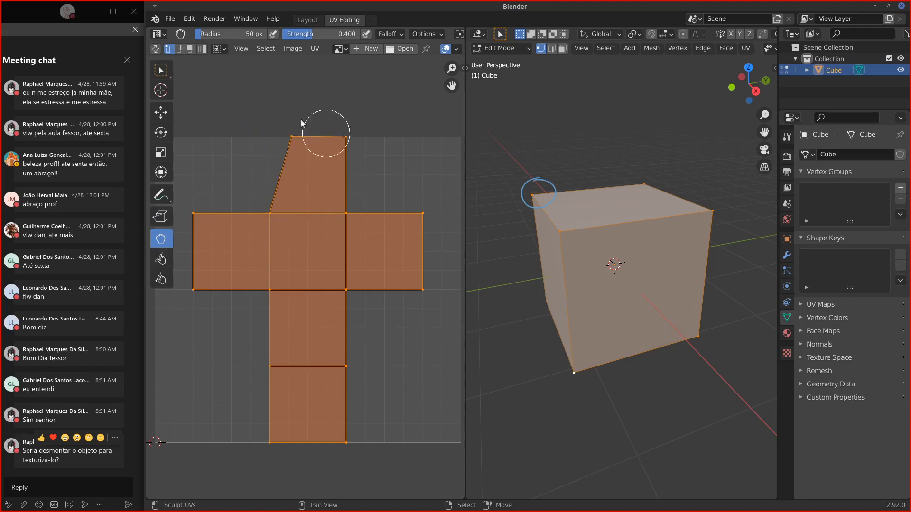
{"action": "key", "text": "ctrl+z"}
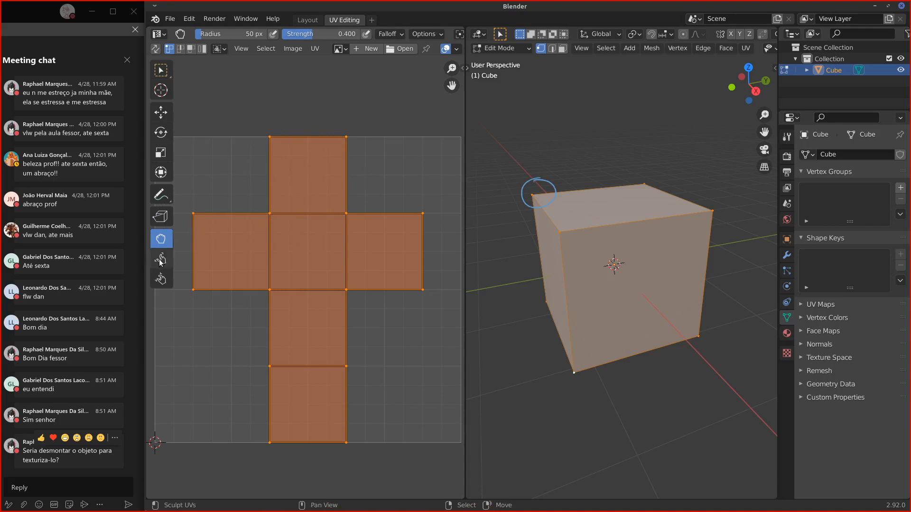
Step: Try the Relax brush on the upper-left corner of the UV cross's top face and undo it
{"action": "left_click", "coordinate": [160, 258]}
{"action": "left_click_drag", "start_coordinate": [274, 140], "coordinate": [320, 172]}
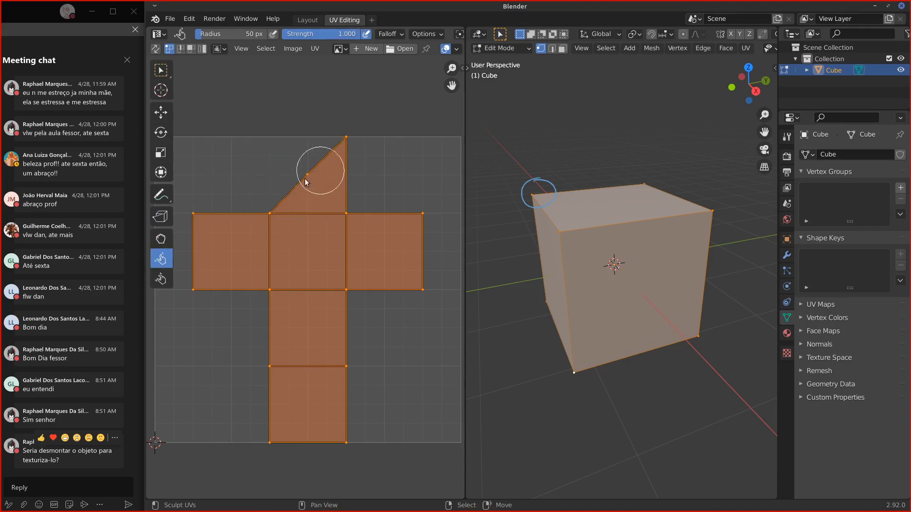
{"action": "key", "text": "ctrl+z"}
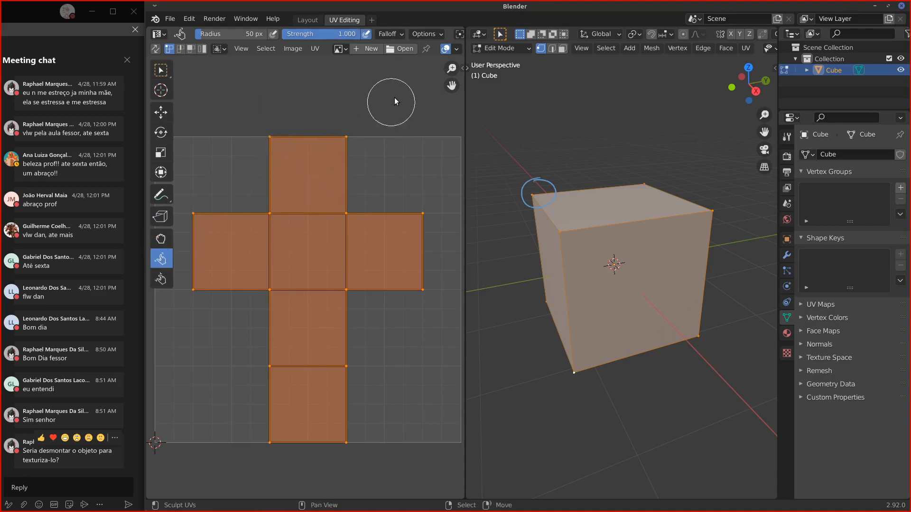
Step: Activate the box select tool and sketch angled annotation strokes in the empty area beside the UV cross's top face
{"action": "left_click", "coordinate": [167, 71]}
{"action": "left_click_drag", "start_coordinate": [390, 85], "coordinate": [385, 137]}
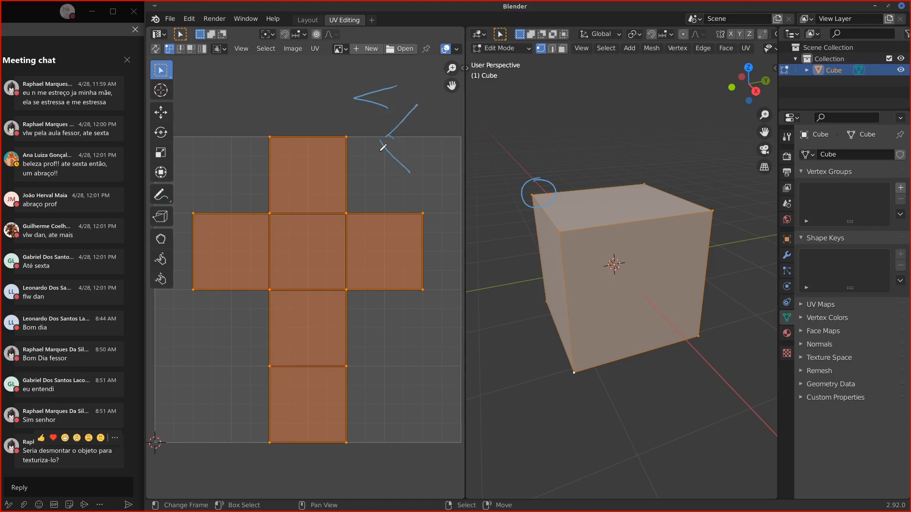
{"action": "right_click_drag", "start_coordinate": [414, 77], "coordinate": [408, 169]}
Step: Try the Pinch brush around the upper-left corner of the UV cross's top face and undo the strokes
{"action": "left_click", "coordinate": [161, 279]}
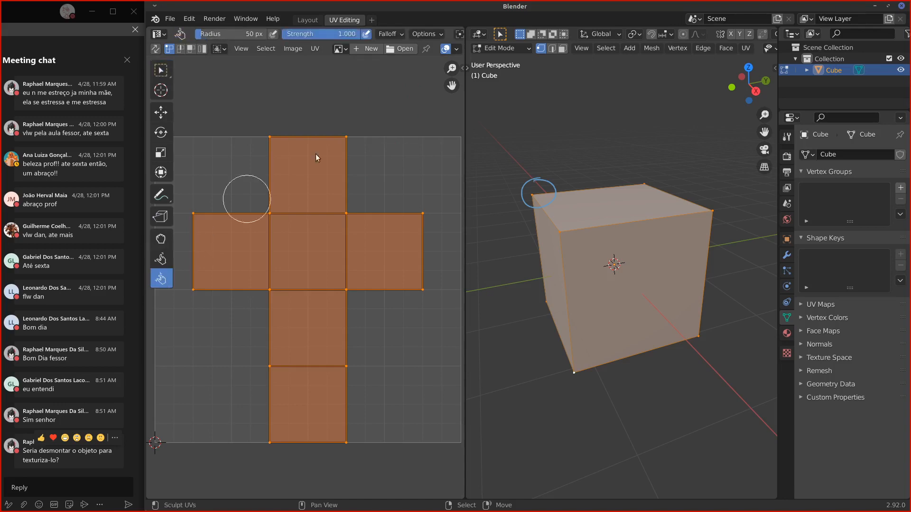
{"action": "mouse_move", "coordinate": [274, 138]}
{"action": "left_mouse_down"}
{"action": "mouse_move", "coordinate": [331, 138]}
{"action": "mouse_move", "coordinate": [295, 141]}
{"action": "mouse_move", "coordinate": [329, 138]}
{"action": "mouse_move", "coordinate": [311, 141]}
{"action": "left_mouse_up"}
{"action": "key", "text": "ctrl+z"}
{"action": "key", "text": "ctrl+z"}
{"action": "mouse_move", "coordinate": [289, 145]}
{"action": "left_mouse_down"}
{"action": "mouse_move", "coordinate": [304, 139]}
{"action": "mouse_move", "coordinate": [293, 142]}
{"action": "mouse_move", "coordinate": [281, 199]}
{"action": "left_mouse_up"}
{"action": "key", "text": "ctrl+z"}
Step: Hide the UV editor's toolbar, look through its view options, and restore the toolbar with the box select tool active
{"action": "left_click", "coordinate": [162, 71]}
{"action": "left_click", "coordinate": [168, 74]}
{"action": "key", "text": "t"}
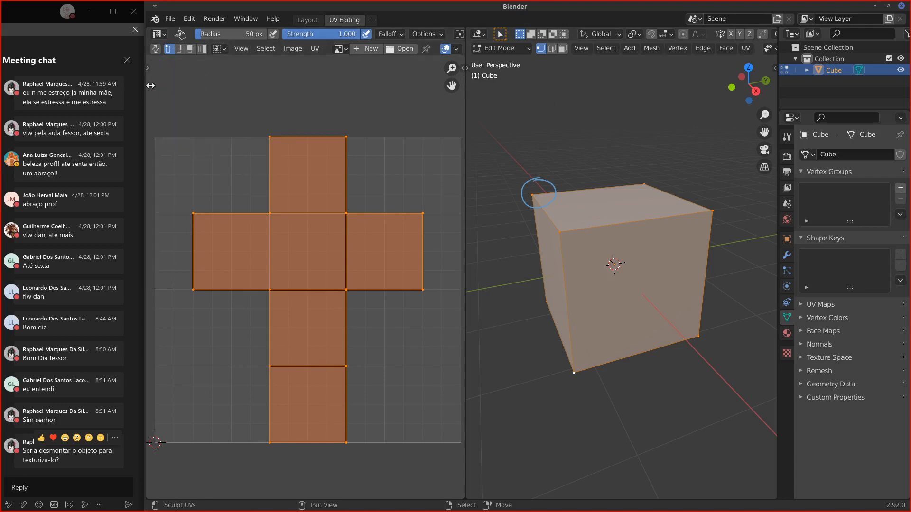
{"action": "left_click", "coordinate": [240, 49]}
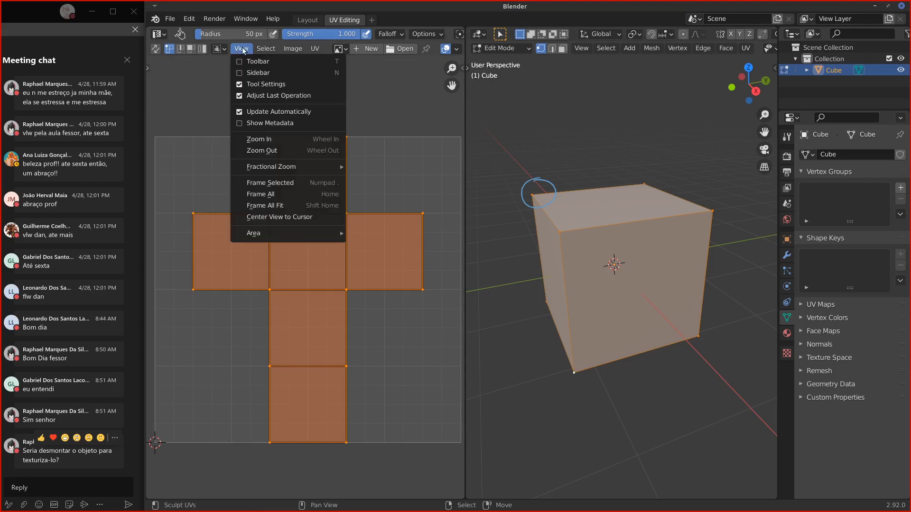
{"action": "left_click", "coordinate": [270, 49]}
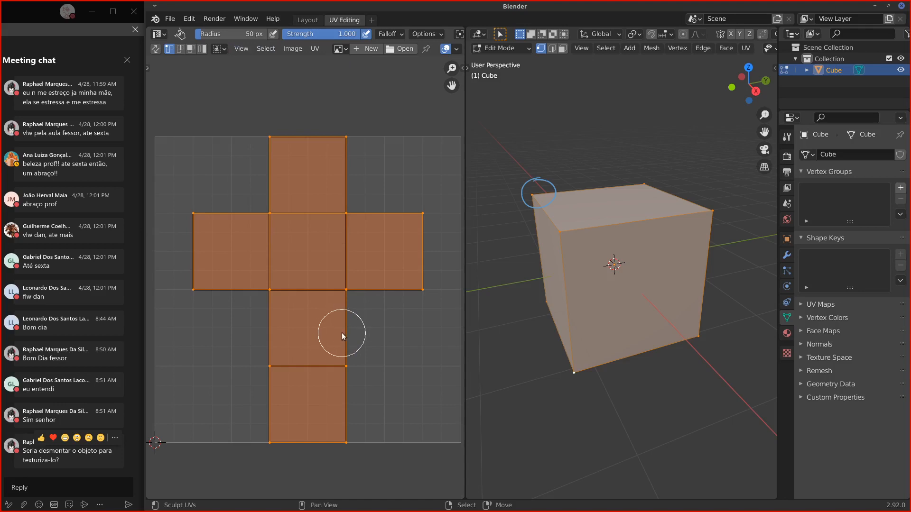
{"action": "left_click", "coordinate": [612, 49]}
{"action": "left_click", "coordinate": [148, 68]}
{"action": "left_click", "coordinate": [161, 70]}
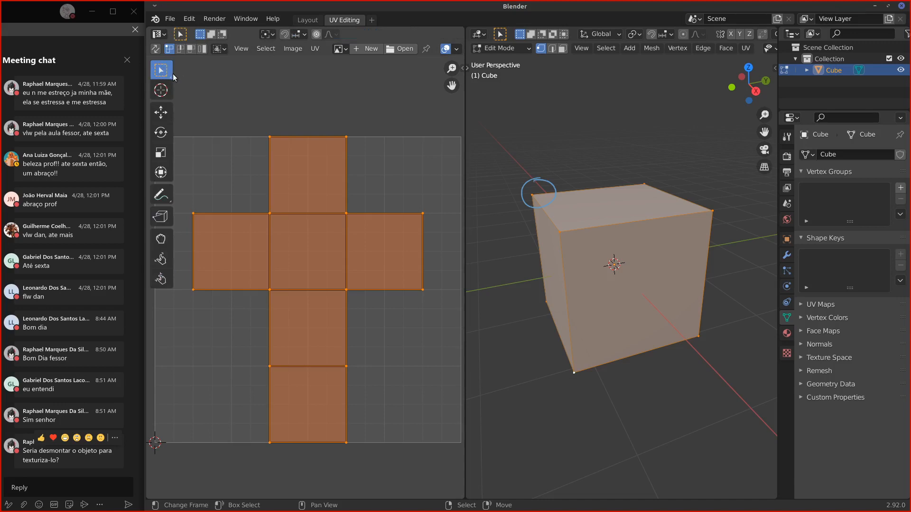
Step: Underline the UV selection modes and the mesh selection modes with annotations, undoing the one in the 3D viewport
{"action": "mouse_move", "coordinate": [177, 72]}
{"action": "left_mouse_down"}
{"action": "mouse_move", "coordinate": [152, 71]}
{"action": "mouse_move", "coordinate": [214, 61]}
{"action": "mouse_move", "coordinate": [157, 62]}
{"action": "left_mouse_up"}
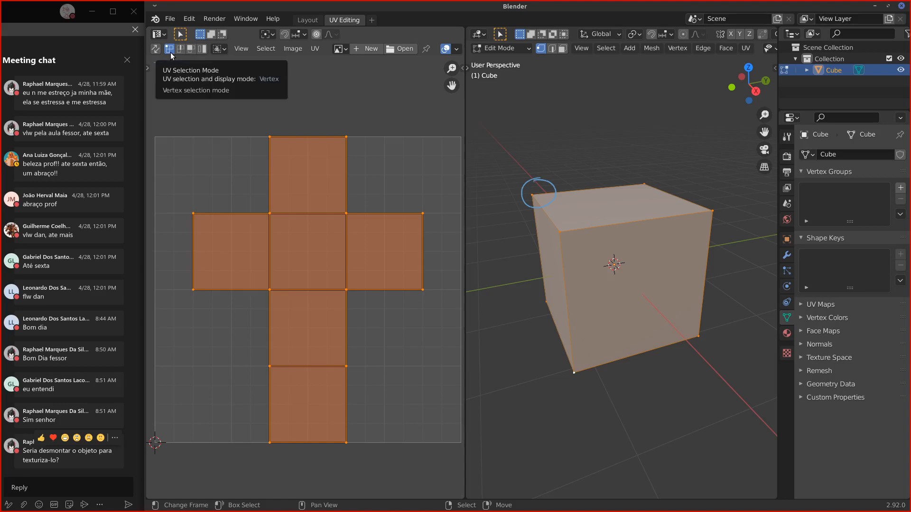
{"action": "key", "text": "ctrl+z"}
{"action": "key", "text": "ctrl+z"}
{"action": "left_click_drag", "start_coordinate": [167, 60], "coordinate": [205, 60]}
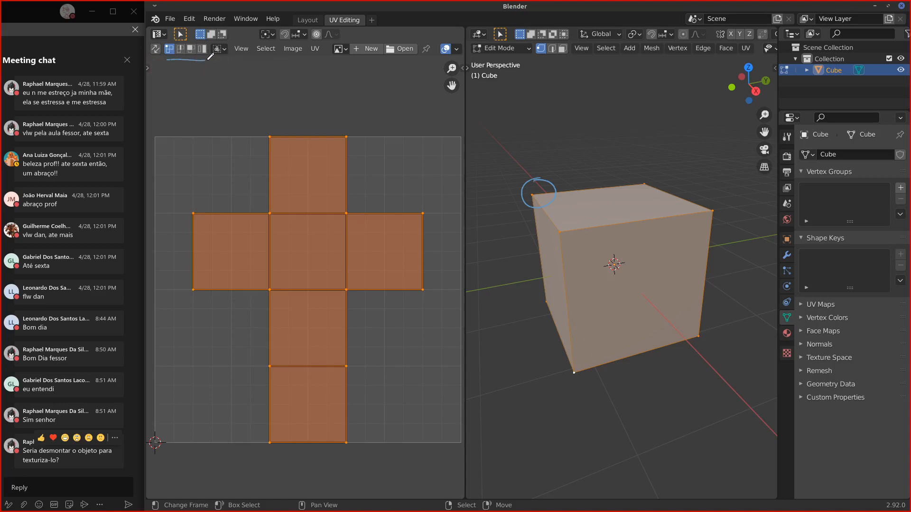
{"action": "left_click_drag", "start_coordinate": [536, 61], "coordinate": [572, 59]}
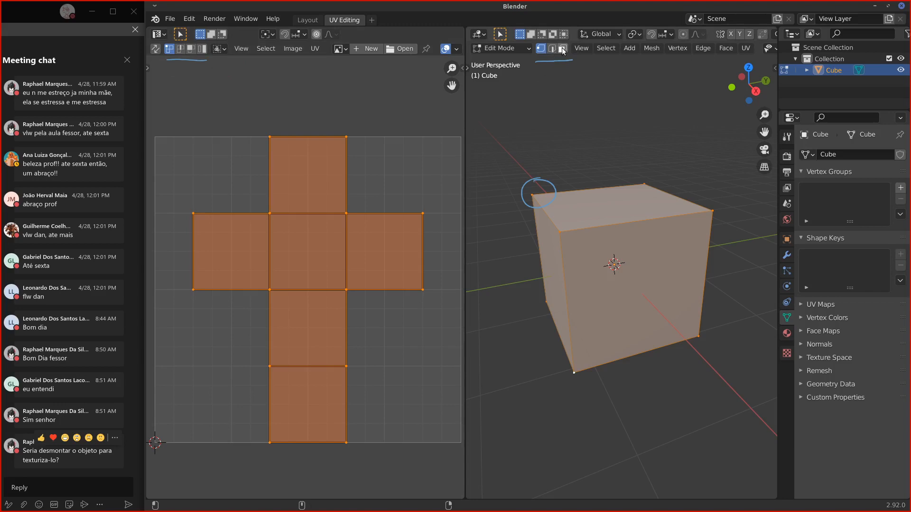
{"action": "key", "text": "ctrl+z"}
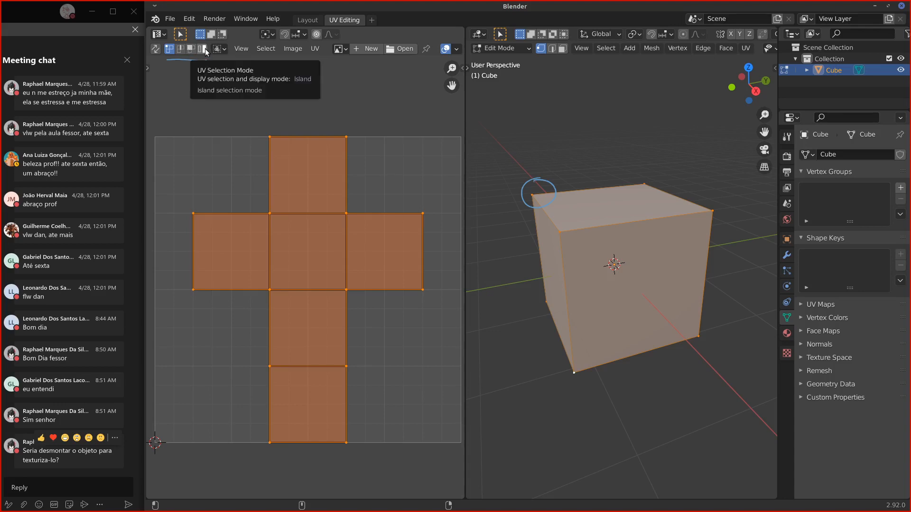
Step: Rip the right face's inner edge slightly away from the UV cross
{"action": "left_click", "coordinate": [356, 220]}
{"action": "left_click", "coordinate": [352, 283], "text": "shift"}
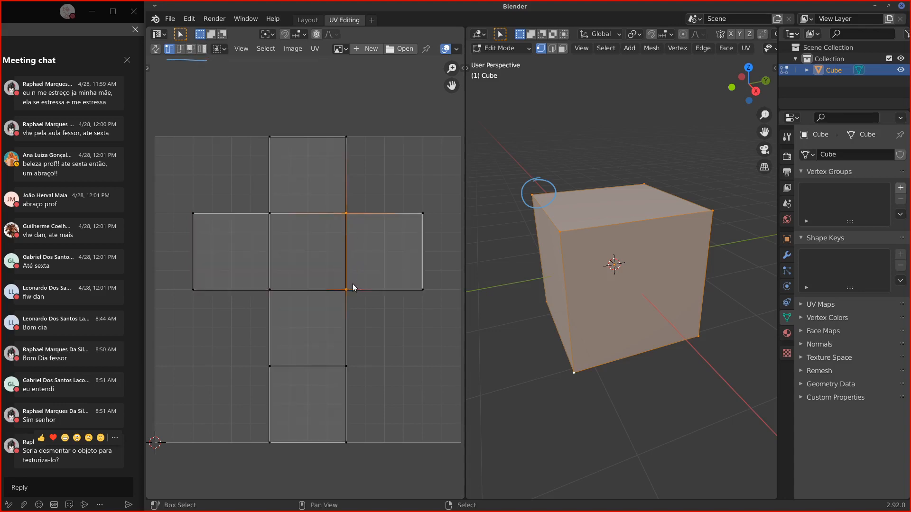
{"action": "key", "text": "g"}
{"action": "left_click", "coordinate": [382, 243]}
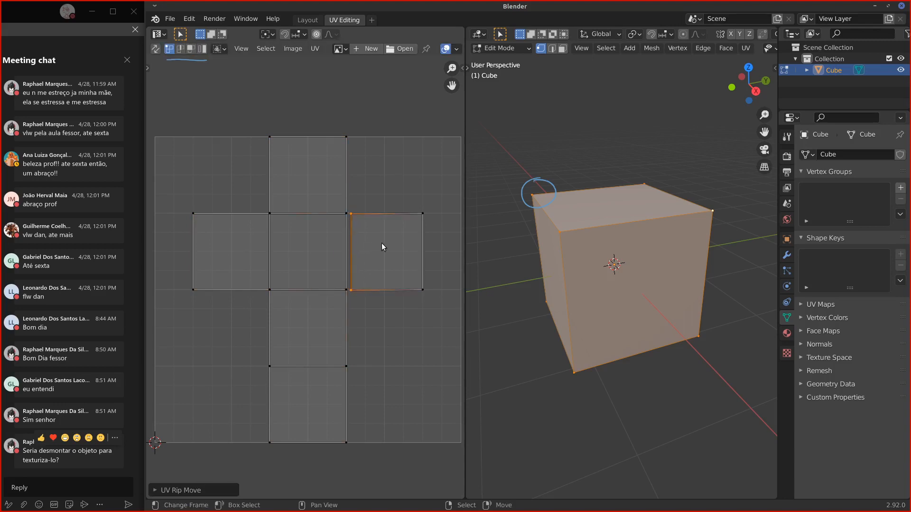
Step: Switch to island selection mode, select the main cross island, and try moving and rotating it
{"action": "left_click", "coordinate": [420, 215]}
{"action": "left_click", "coordinate": [202, 49]}
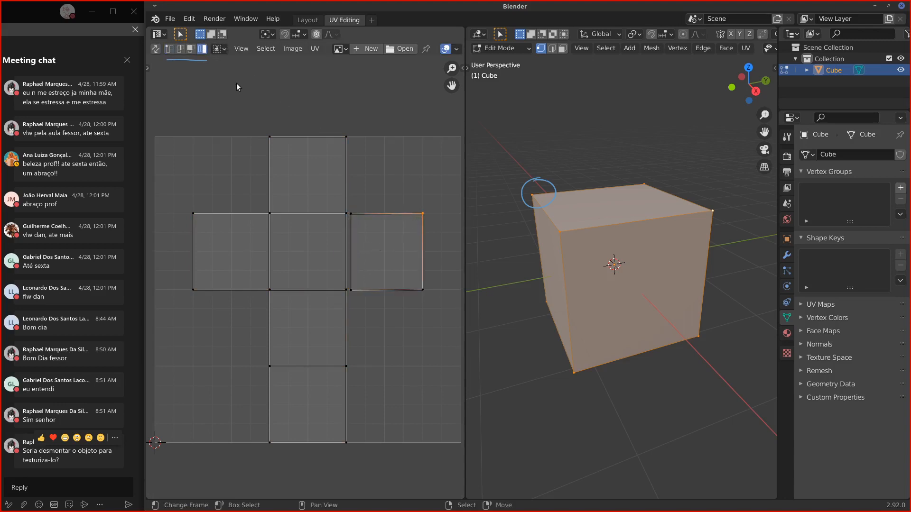
{"action": "left_click", "coordinate": [301, 229]}
{"action": "key", "text": "g"}
{"action": "left_click", "coordinate": [295, 229]}
{"action": "key", "text": "g"}
{"action": "left_click", "coordinate": [293, 231]}
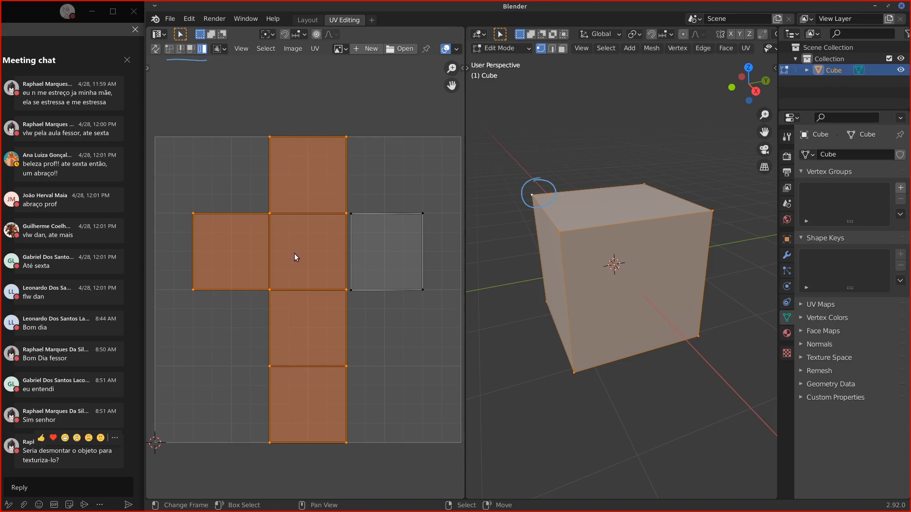
{"action": "key", "text": "r"}
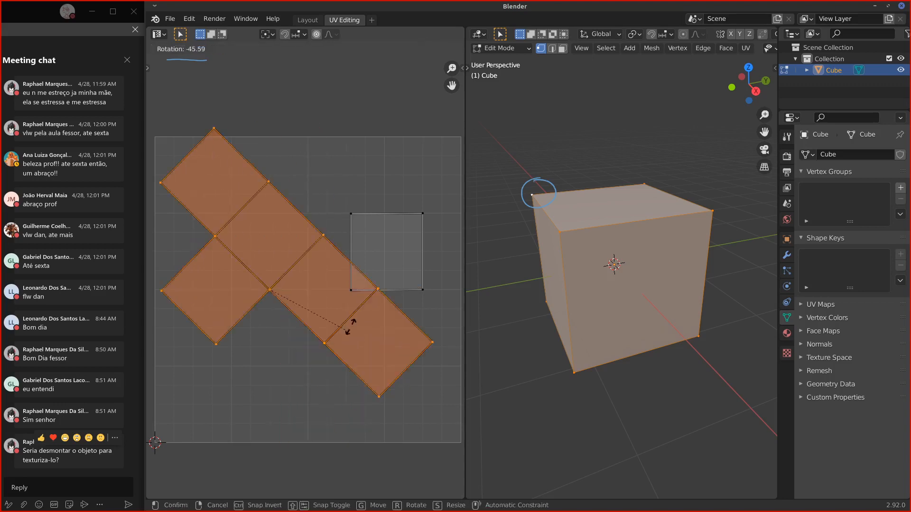
{"action": "right_click", "coordinate": [299, 305]}
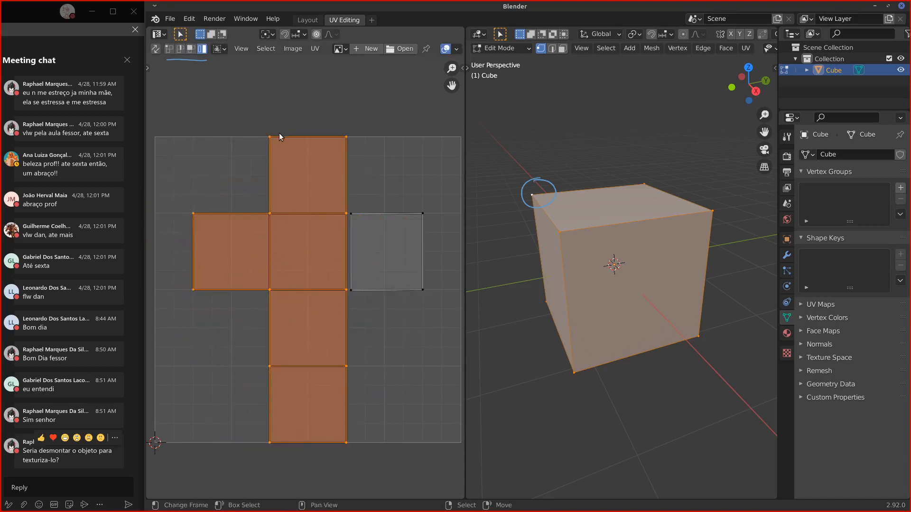
Step: Select each UV island in turn and move the detached right face slightly farther from the cross
{"action": "left_click", "coordinate": [366, 245]}
{"action": "left_click", "coordinate": [283, 247]}
{"action": "left_click", "coordinate": [379, 221]}
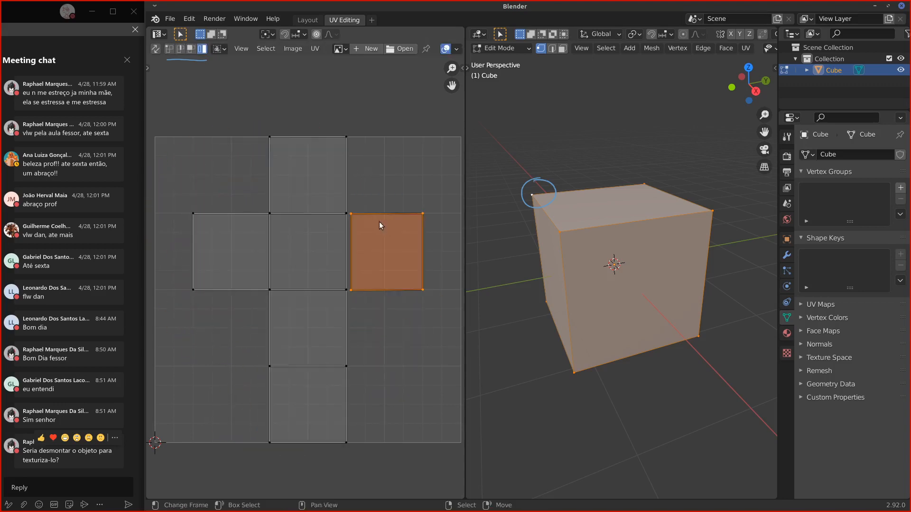
{"action": "left_click", "coordinate": [320, 221]}
{"action": "left_click_drag", "start_coordinate": [375, 223], "coordinate": [382, 245]}
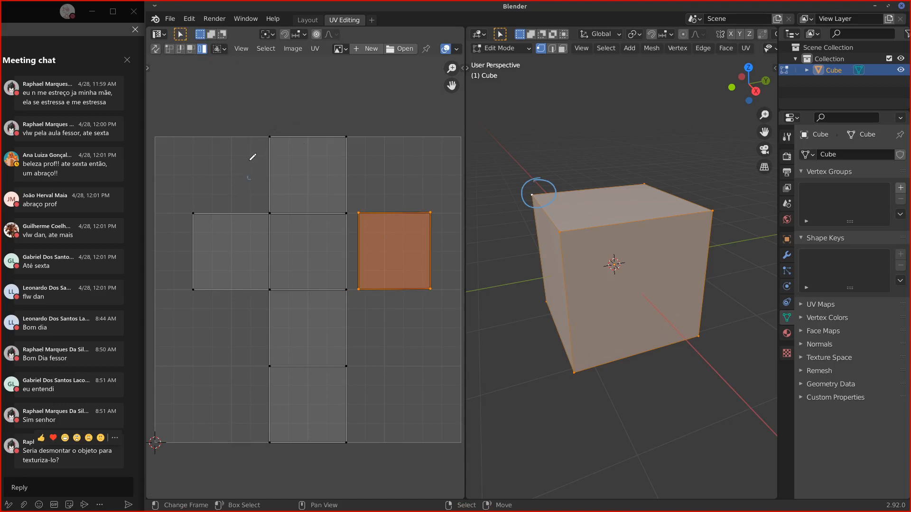
Step: Outline the main cross island with an annotation and mark it as a separate island from the detached face
{"action": "mouse_move", "coordinate": [248, 179]}
{"action": "left_mouse_down"}
{"action": "mouse_move", "coordinate": [347, 125]}
{"action": "mouse_move", "coordinate": [367, 331]}
{"action": "left_mouse_up"}
{"action": "mouse_move", "coordinate": [380, 370]}
{"action": "left_mouse_down"}
{"action": "mouse_move", "coordinate": [205, 457]}
{"action": "mouse_move", "coordinate": [201, 183]}
{"action": "mouse_move", "coordinate": [254, 167]}
{"action": "left_mouse_up"}
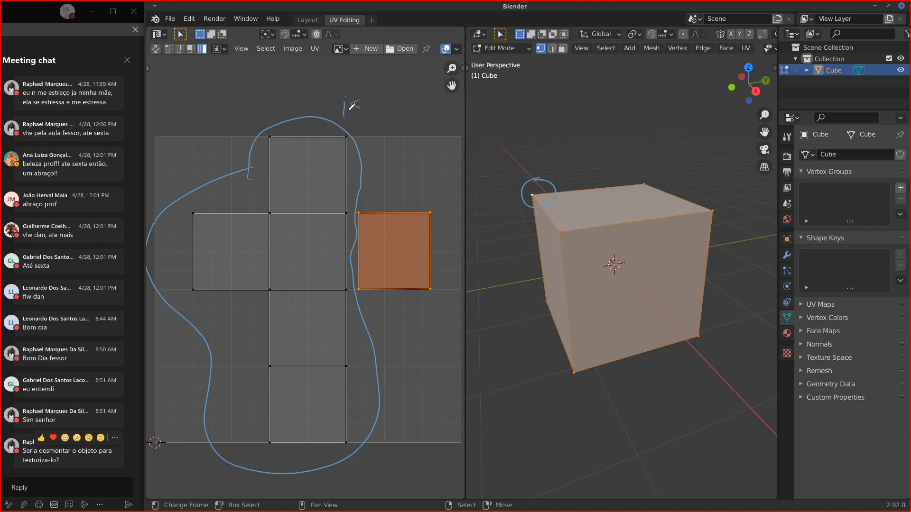
{"action": "mouse_move", "coordinate": [371, 101]}
{"action": "left_mouse_down"}
{"action": "mouse_move", "coordinate": [380, 106]}
{"action": "mouse_move", "coordinate": [308, 116]}
{"action": "mouse_move", "coordinate": [234, 146]}
{"action": "mouse_move", "coordinate": [156, 231]}
{"action": "mouse_move", "coordinate": [193, 325]}
{"action": "mouse_move", "coordinate": [203, 417]}
{"action": "mouse_move", "coordinate": [331, 471]}
{"action": "mouse_move", "coordinate": [338, 266]}
{"action": "mouse_move", "coordinate": [347, 246]}
{"action": "mouse_move", "coordinate": [351, 265]}
{"action": "left_mouse_up"}
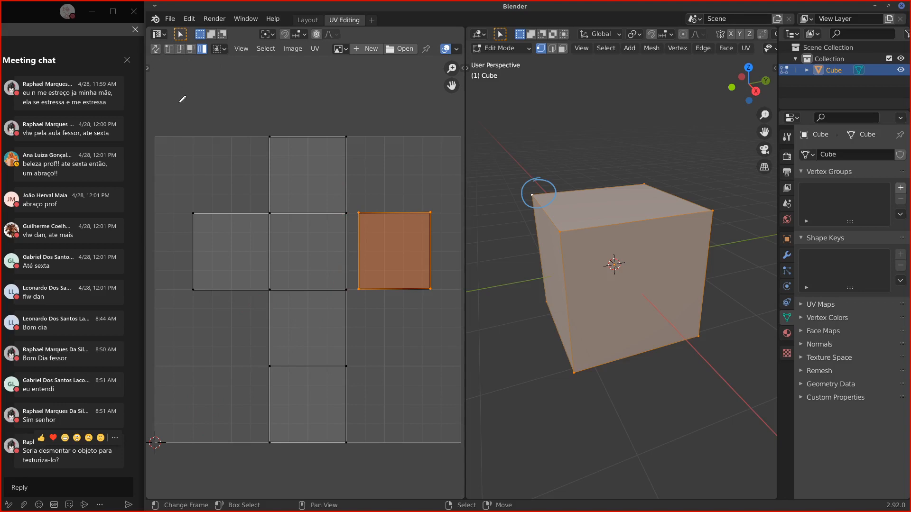
Step: Annotate an arrow labelled "SINC" pointing to the UV sync selection option
{"action": "left_click_drag", "start_coordinate": [179, 103], "coordinate": [163, 74]}
{"action": "left_click_drag", "start_coordinate": [195, 102], "coordinate": [188, 112]}
{"action": "left_click_drag", "start_coordinate": [204, 111], "coordinate": [205, 105]}
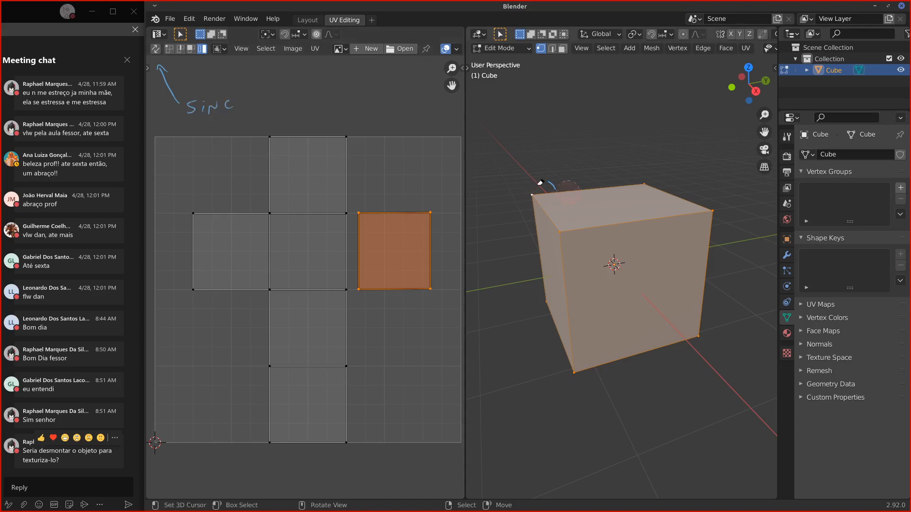
Step: Enable UV sync selection, select the cube's top corner vertices one by one, and circle the right corner with an annotation
{"action": "left_click", "coordinate": [155, 48]}
{"action": "left_click", "coordinate": [561, 230]}
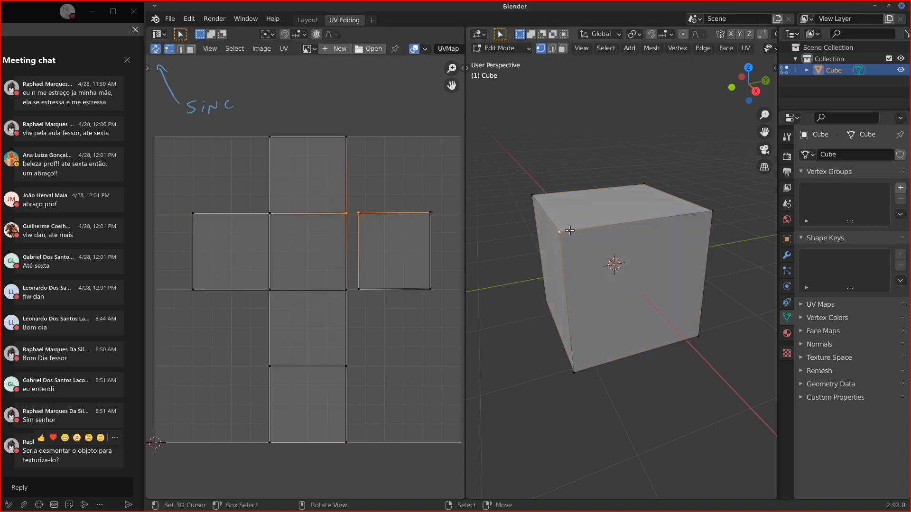
{"action": "left_click", "coordinate": [532, 195]}
{"action": "left_click", "coordinate": [653, 174]}
{"action": "left_click", "coordinate": [712, 211]}
{"action": "left_click_drag", "start_coordinate": [720, 210], "coordinate": [730, 202]}
{"action": "left_click_drag", "start_coordinate": [342, 298], "coordinate": [309, 290]}
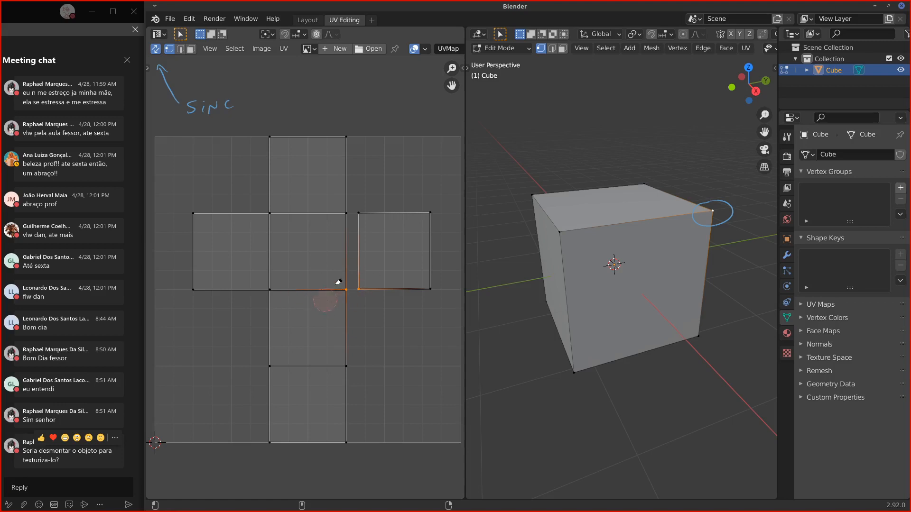
Step: Select the cube's front top corner, circle its two matching UV vertices, and select the right and back top corners
{"action": "left_click", "coordinate": [558, 234]}
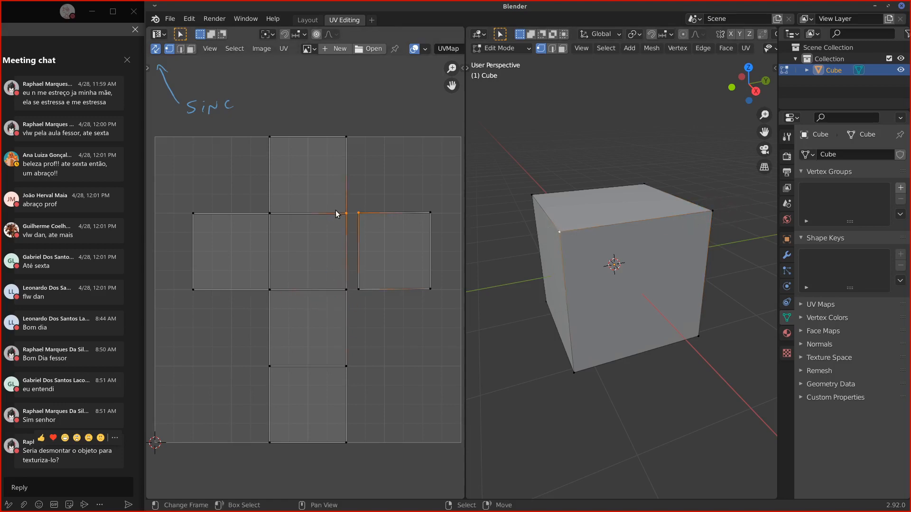
{"action": "left_click_drag", "start_coordinate": [337, 212], "coordinate": [361, 210]}
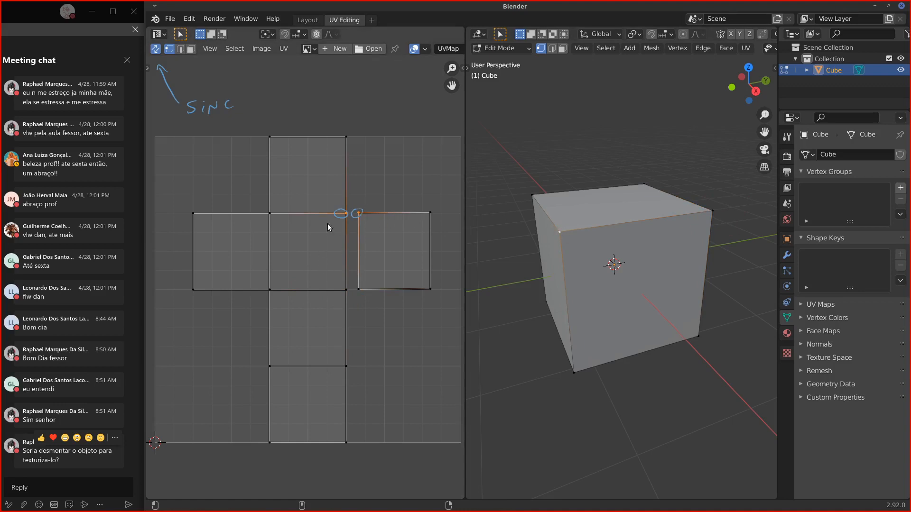
{"action": "left_click_drag", "start_coordinate": [351, 216], "coordinate": [356, 210], "text": "ctrl"}
{"action": "left_click", "coordinate": [346, 289]}
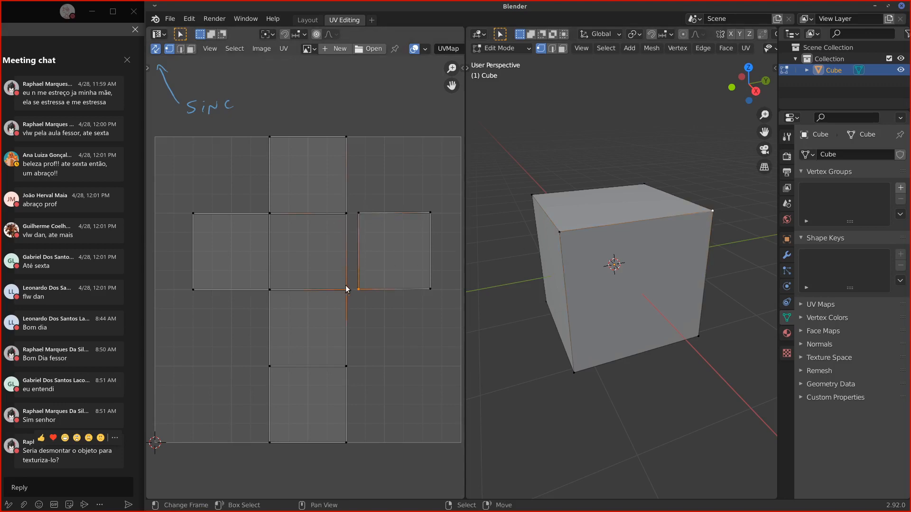
{"action": "left_click", "coordinate": [644, 184]}
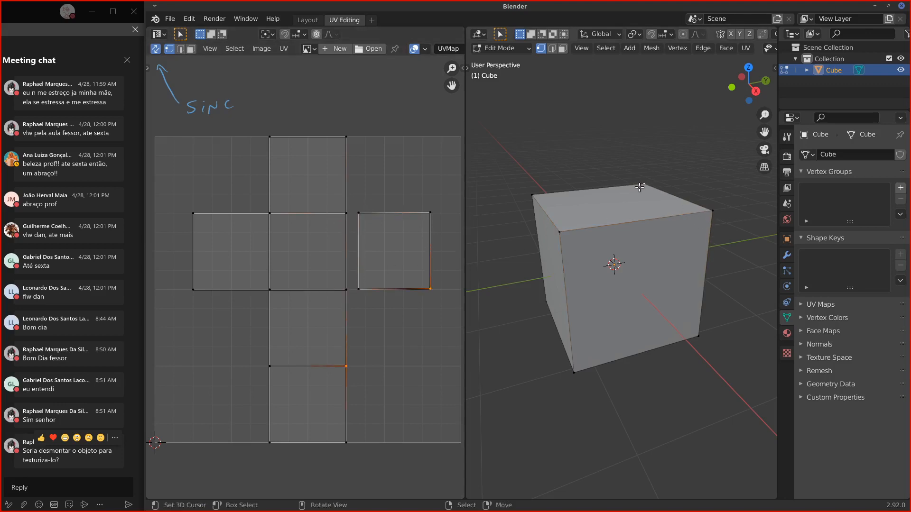
Step: Select three of the cube's bottom corner vertices one by one and view the last selected corner up close
{"action": "left_click", "coordinate": [570, 366]}
{"action": "left_click", "coordinate": [679, 343]}
{"action": "middle_click_drag", "start_coordinate": [565, 345], "coordinate": [555, 319]}
{"action": "left_click", "coordinate": [536, 330]}
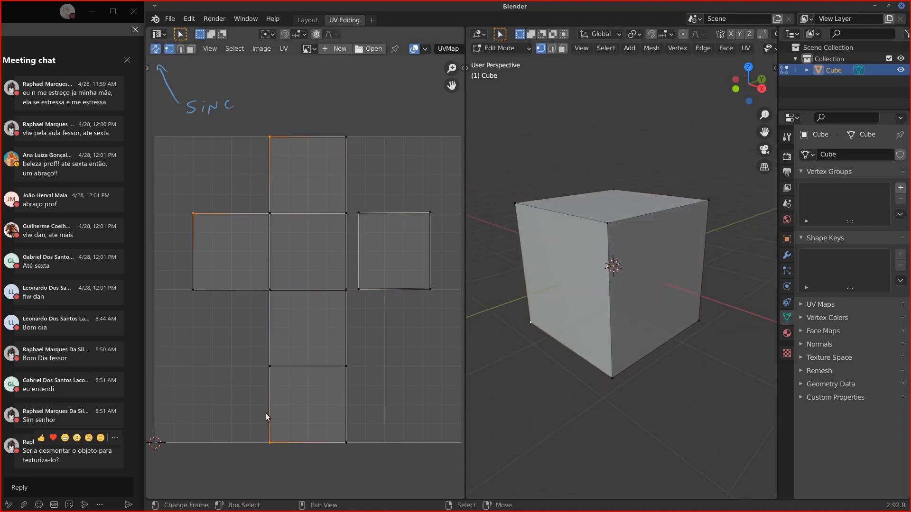
{"action": "key", "text": "KP_1"}
{"action": "middle_click_drag", "start_coordinate": [479, 354], "coordinate": [480, 351]}
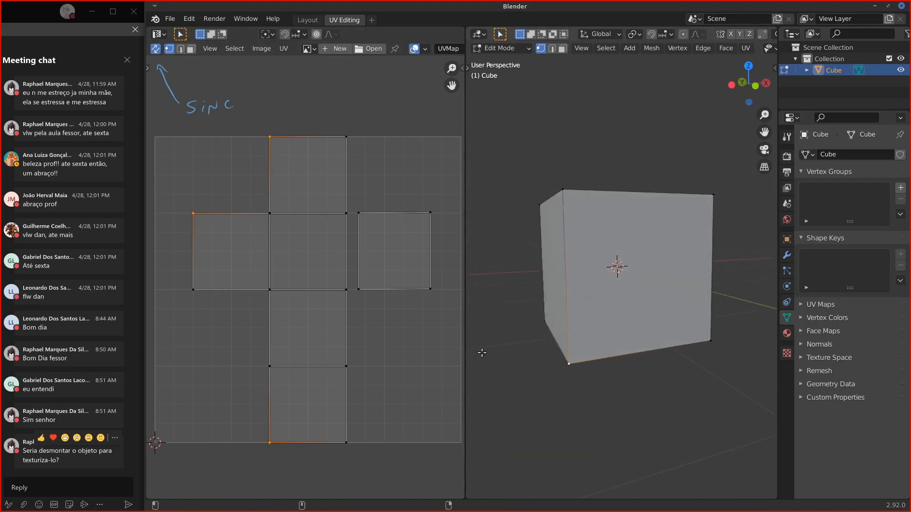
Step: Circle the three UV vertices that match the cube's selected bottom corner with annotations
{"action": "left_click_drag", "start_coordinate": [273, 436], "coordinate": [274, 437]}
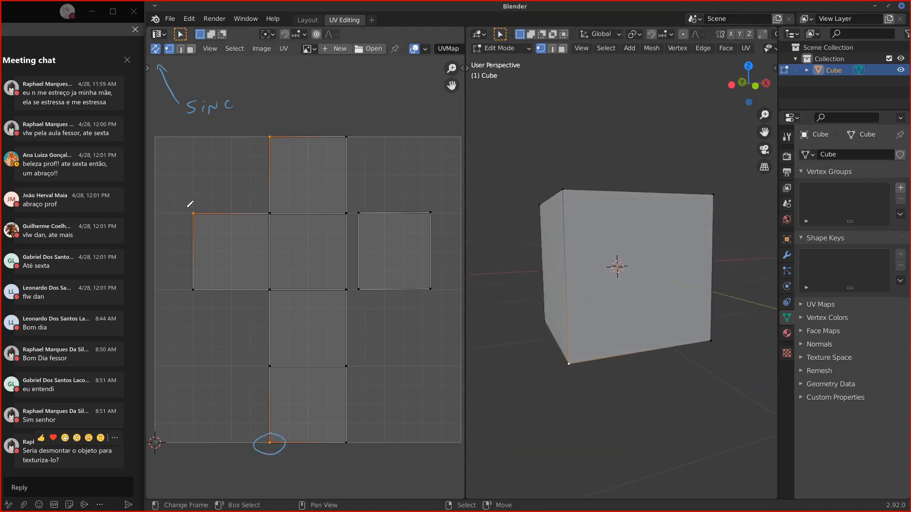
{"action": "left_click_drag", "start_coordinate": [189, 205], "coordinate": [192, 207]}
{"action": "left_click_drag", "start_coordinate": [259, 131], "coordinate": [252, 137]}
{"action": "mouse_move", "coordinate": [573, 378]}
{"action": "left_mouse_down"}
{"action": "mouse_move", "coordinate": [631, 409]}
{"action": "mouse_move", "coordinate": [591, 393]}
{"action": "mouse_move", "coordinate": [610, 384]}
{"action": "left_mouse_up"}
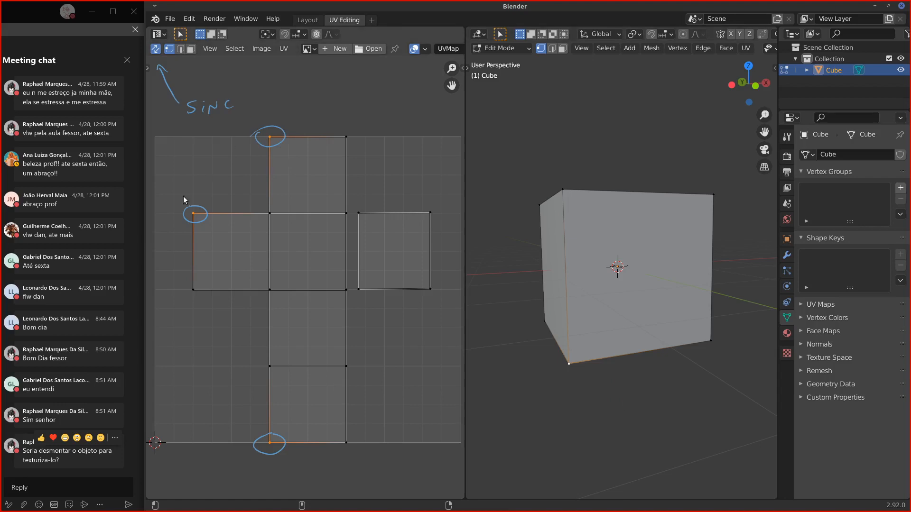
Step: Erase the three annotation circles around the matching UV vertices
{"action": "left_click_drag", "start_coordinate": [294, 445], "coordinate": [262, 431]}
{"action": "left_click_drag", "start_coordinate": [199, 215], "coordinate": [186, 205]}
{"action": "left_click_drag", "start_coordinate": [266, 144], "coordinate": [264, 127]}
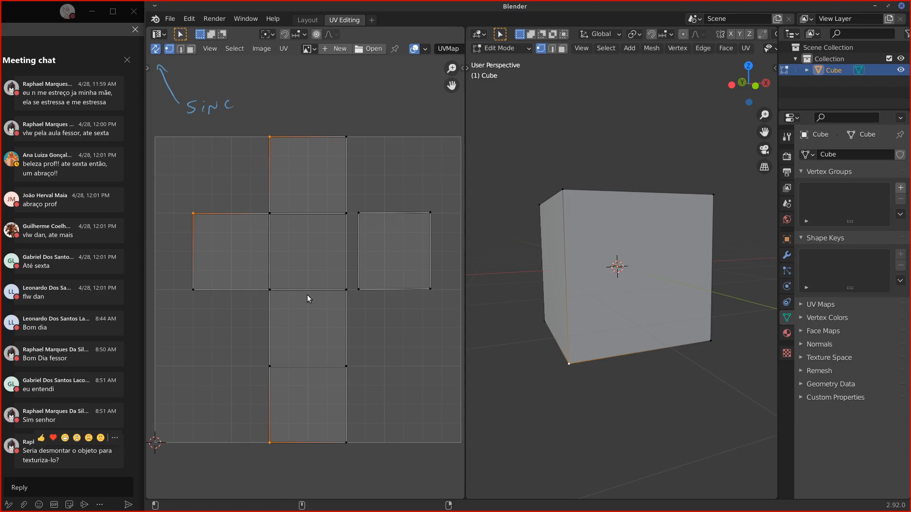
Step: Examine the mesh's UV mapping commands, such as Unwrap, the projections and Mark Seam
{"action": "middle_click_drag", "start_coordinate": [639, 279], "coordinate": [590, 302]}
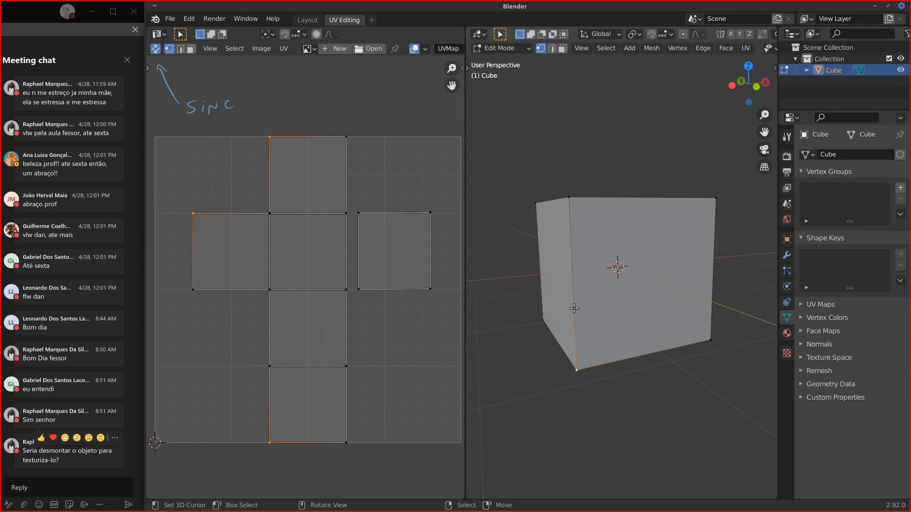
{"action": "left_click", "coordinate": [746, 48]}
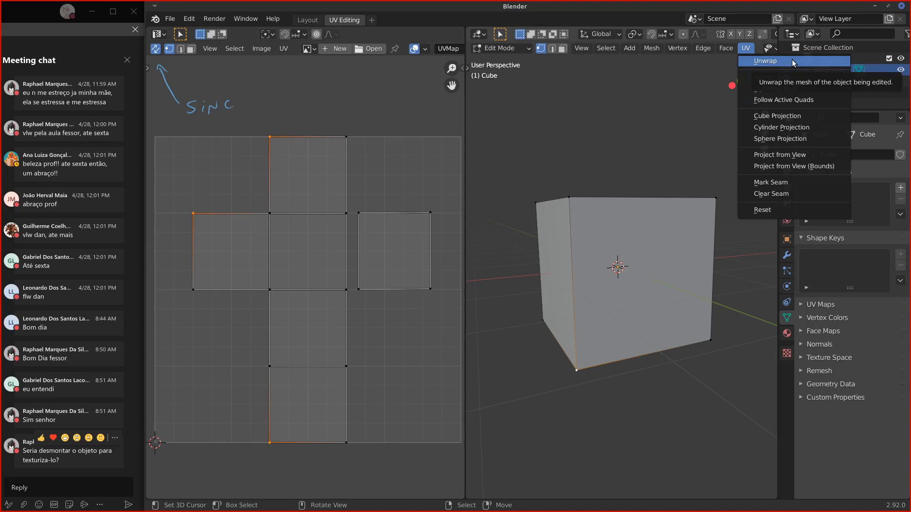
{"action": "left_click", "coordinate": [746, 48]}
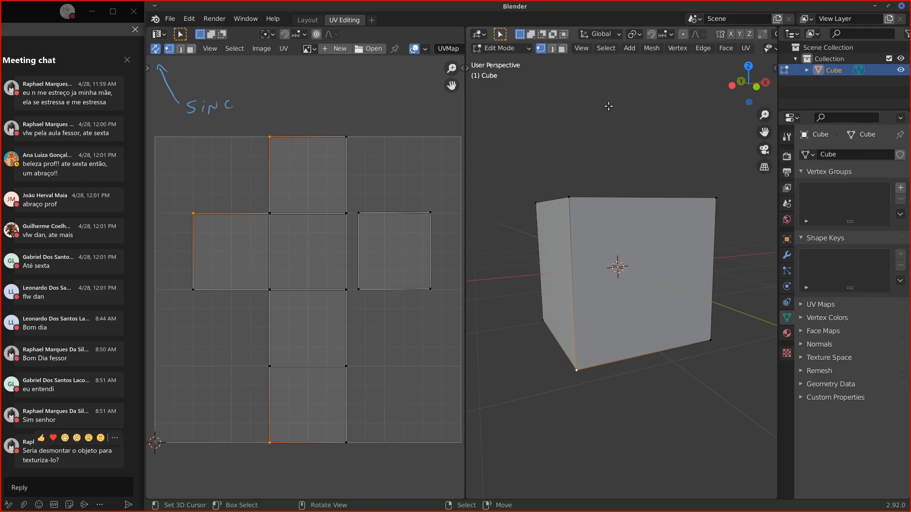
Step: Outline the cube's whole unwrapped layout with an annotation and expand the mesh's UV Maps settings
{"action": "mouse_move", "coordinate": [438, 332]}
{"action": "middle_mouse_down"}
{"action": "mouse_move", "coordinate": [451, 328]}
{"action": "mouse_move", "coordinate": [441, 328]}
{"action": "middle_mouse_up"}
{"action": "middle_click_drag", "start_coordinate": [406, 363], "coordinate": [401, 361]}
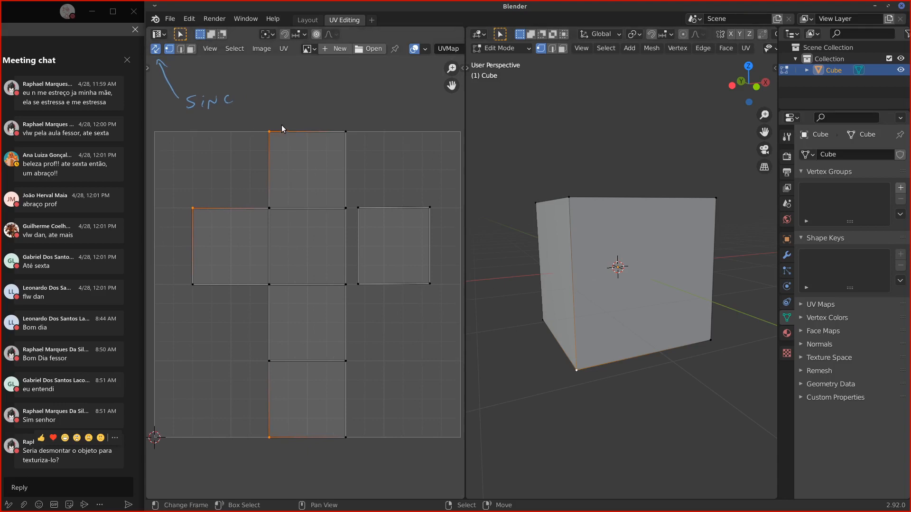
{"action": "mouse_move", "coordinate": [292, 109]}
{"action": "left_mouse_down"}
{"action": "mouse_move", "coordinate": [238, 175]}
{"action": "mouse_move", "coordinate": [195, 321]}
{"action": "mouse_move", "coordinate": [385, 435]}
{"action": "mouse_move", "coordinate": [463, 224]}
{"action": "left_mouse_up"}
{"action": "left_click_drag", "start_coordinate": [434, 178], "coordinate": [322, 128]}
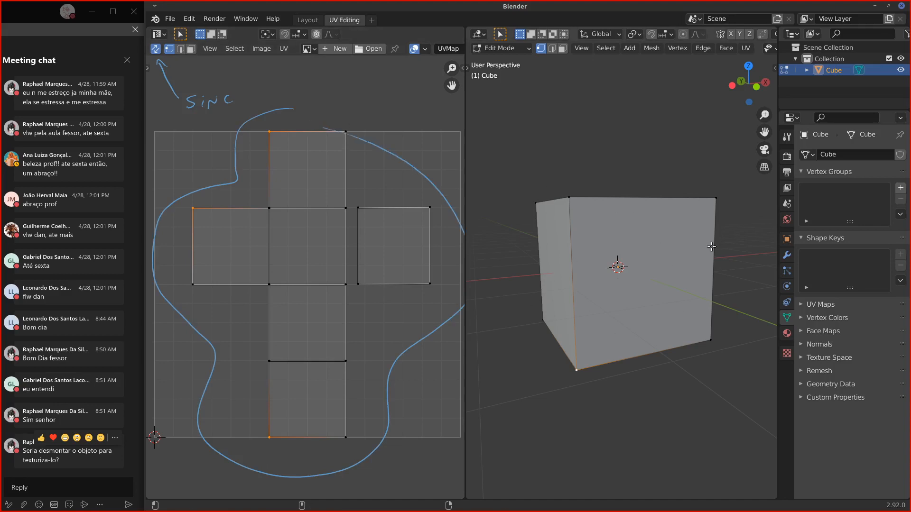
{"action": "left_click", "coordinate": [809, 306]}
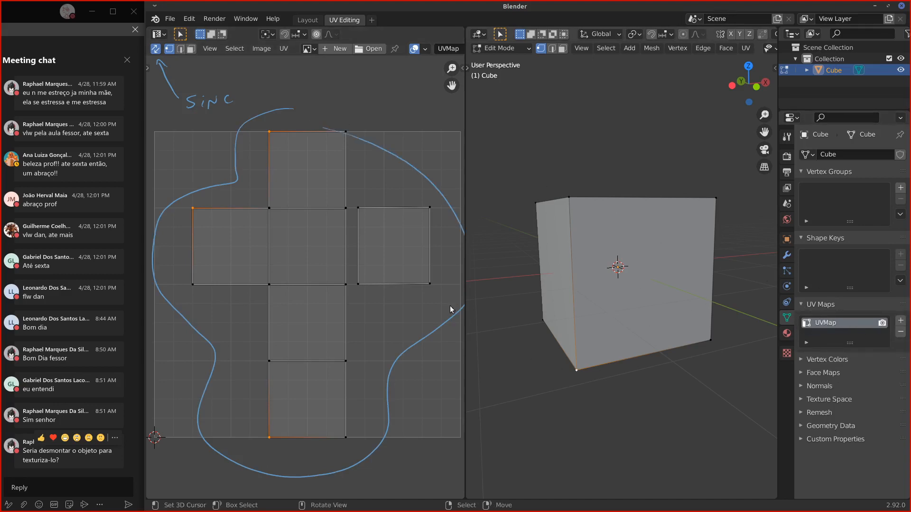
Step: Erase the outline around the UV layout and the "SINC" label with its arrow
{"action": "mouse_move", "coordinate": [330, 127]}
{"action": "left_mouse_down"}
{"action": "mouse_move", "coordinate": [221, 187]}
{"action": "mouse_move", "coordinate": [157, 262]}
{"action": "mouse_move", "coordinate": [226, 397]}
{"action": "mouse_move", "coordinate": [240, 480]}
{"action": "mouse_move", "coordinate": [471, 297]}
{"action": "mouse_move", "coordinate": [401, 419]}
{"action": "mouse_move", "coordinate": [352, 143]}
{"action": "mouse_move", "coordinate": [413, 203]}
{"action": "left_mouse_up"}
{"action": "left_click_drag", "start_coordinate": [230, 475], "coordinate": [238, 464]}
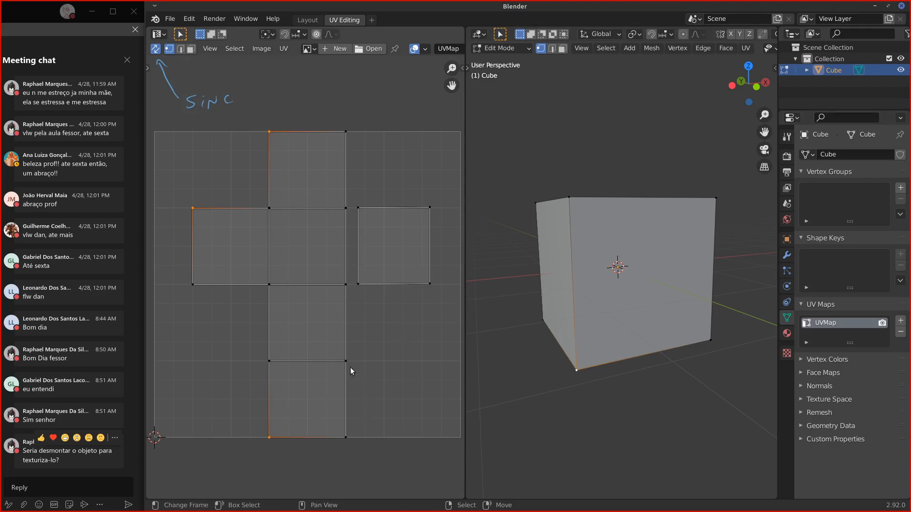
{"action": "mouse_move", "coordinate": [237, 110]}
{"action": "left_mouse_down"}
{"action": "mouse_move", "coordinate": [169, 79]}
{"action": "mouse_move", "coordinate": [161, 62]}
{"action": "left_mouse_up"}
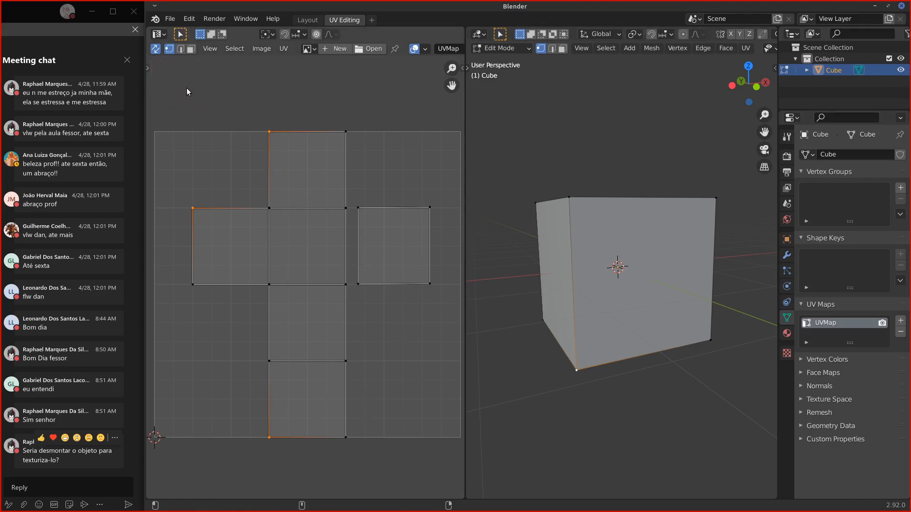
{"action": "key", "text": "ctrl+z"}
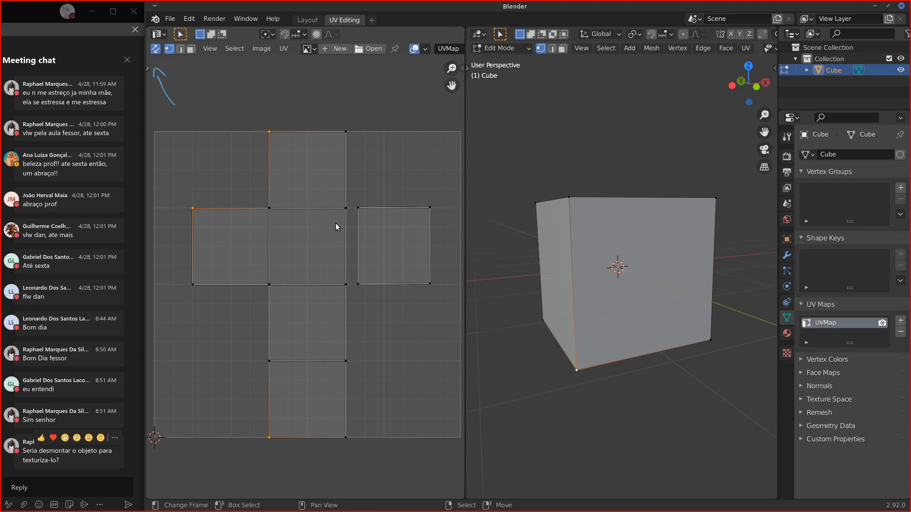
{"action": "key", "text": "r"}
{"action": "key", "text": "Escape"}
{"action": "left_click", "coordinate": [254, 126]}
{"action": "left_click_drag", "start_coordinate": [154, 60], "coordinate": [250, 66]}
Step: Toggle UV sync selection off and on, and look at the Sticky Selection Mode options
{"action": "left_click", "coordinate": [155, 48]}
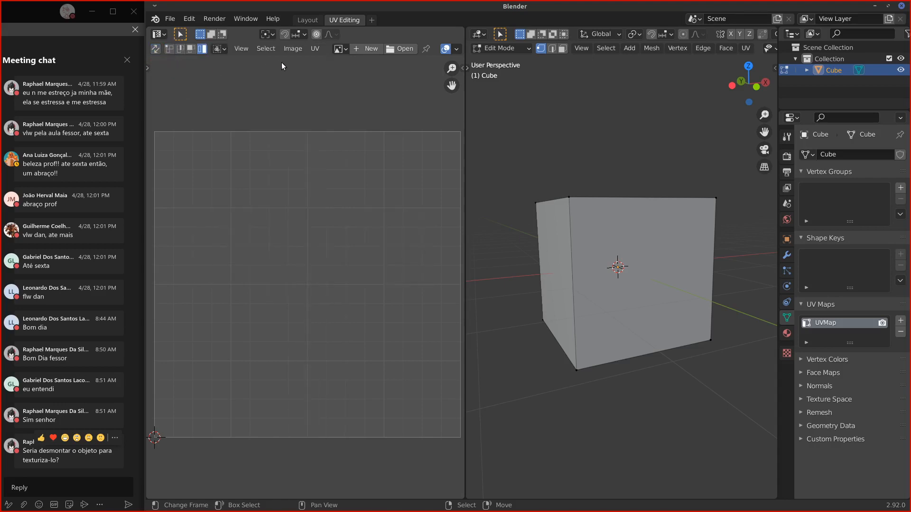
{"action": "left_click", "coordinate": [221, 49]}
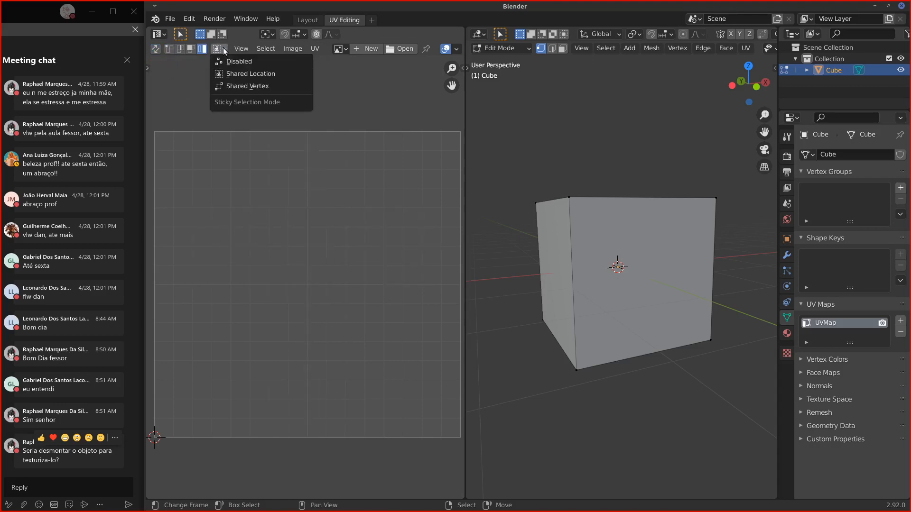
{"action": "left_click", "coordinate": [155, 49]}
{"action": "left_click", "coordinate": [156, 49]}
{"action": "left_click", "coordinate": [155, 49]}
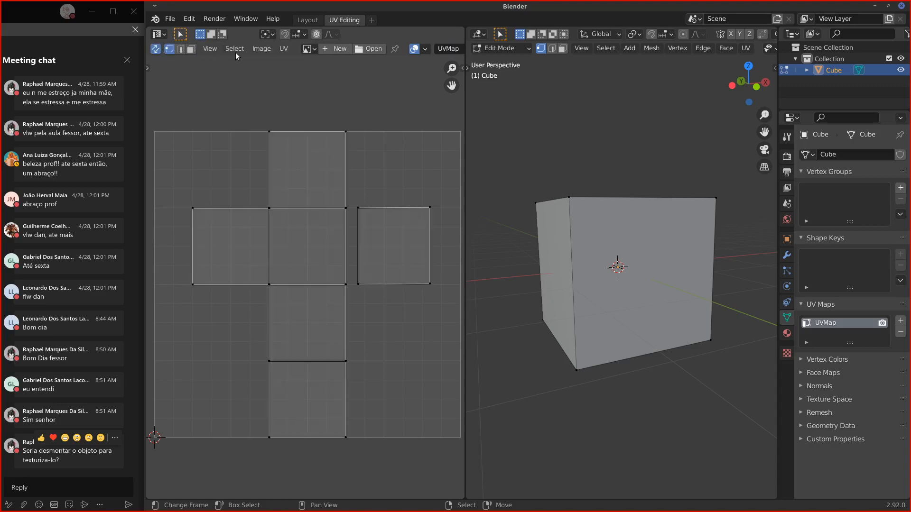
Step: Select the cross's upper-left UV vertex, disable UV sync selection, and bring up the Sticky Selection Mode options
{"action": "left_click", "coordinate": [263, 129]}
{"action": "left_click", "coordinate": [156, 49]}
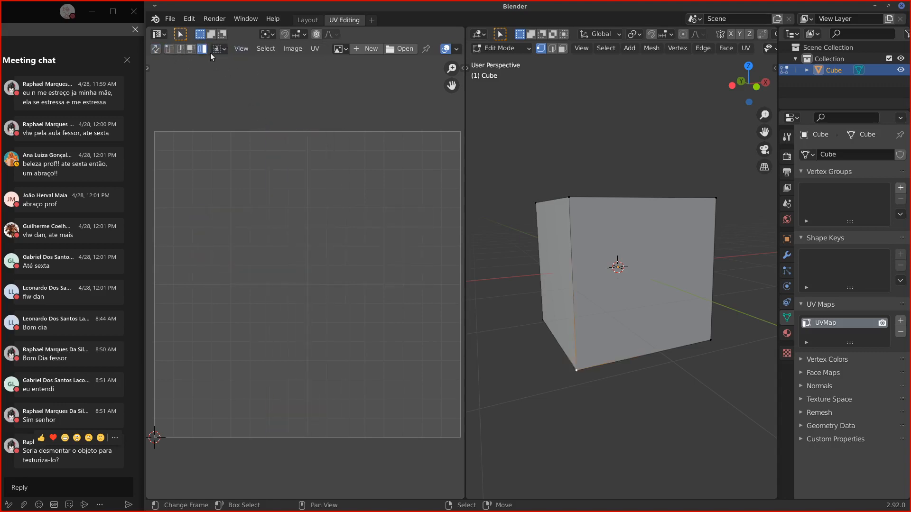
{"action": "left_click", "coordinate": [219, 49]}
{"action": "left_click", "coordinate": [219, 49]}
{"action": "left_click", "coordinate": [219, 49]}
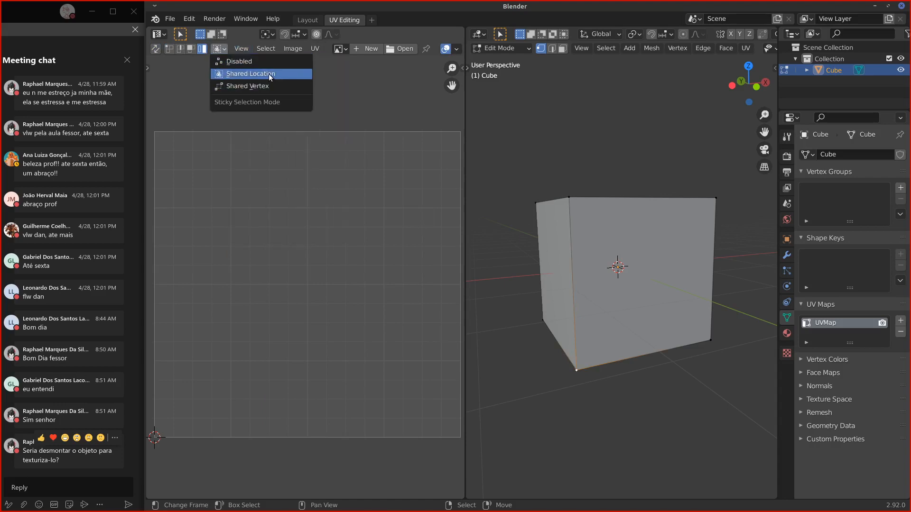
Step: Select all of the cube's geometry and invert the selection in the UV editor
{"action": "left_click", "coordinate": [563, 199]}
{"action": "middle_click_drag", "start_coordinate": [562, 200], "coordinate": [567, 226]}
{"action": "key", "text": "a"}
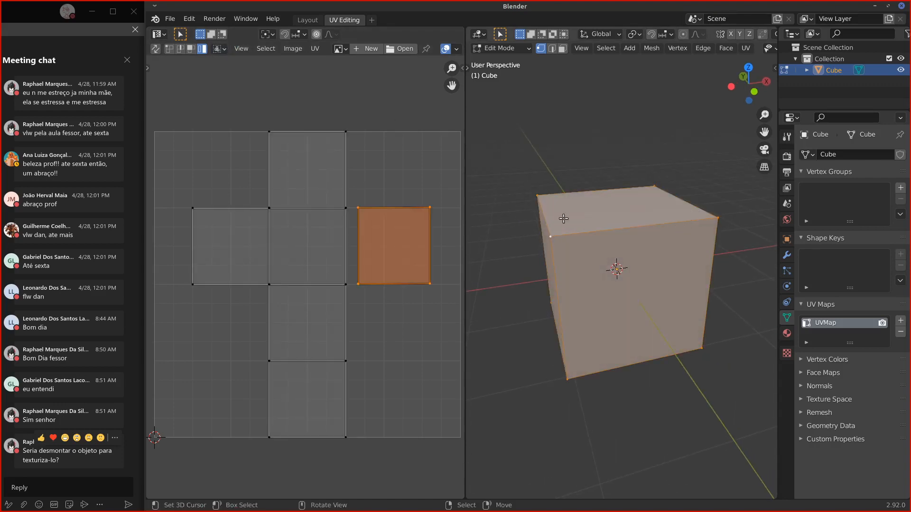
{"action": "key", "text": "ctrl+i"}
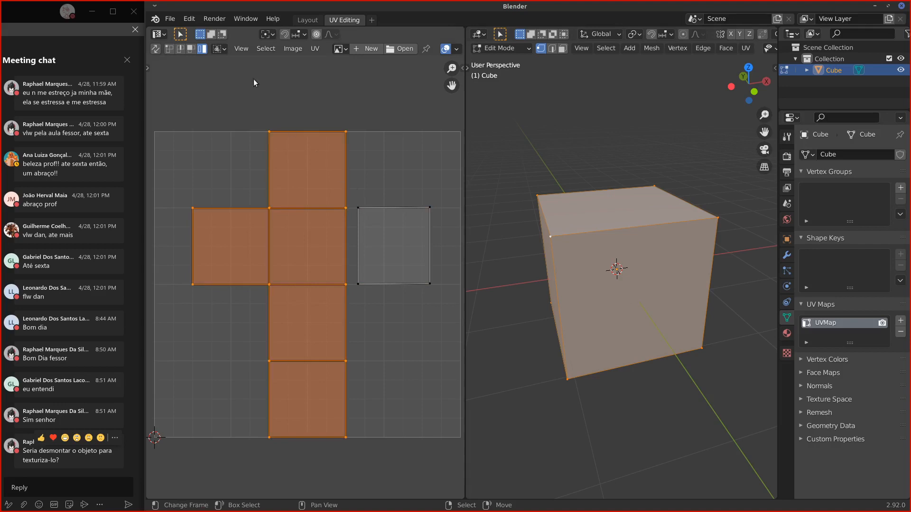
Step: Select the detached face's upper-left UV vertex, set Sticky Selection Mode to Shared Location, and try to move the vertex
{"action": "left_click", "coordinate": [360, 208]}
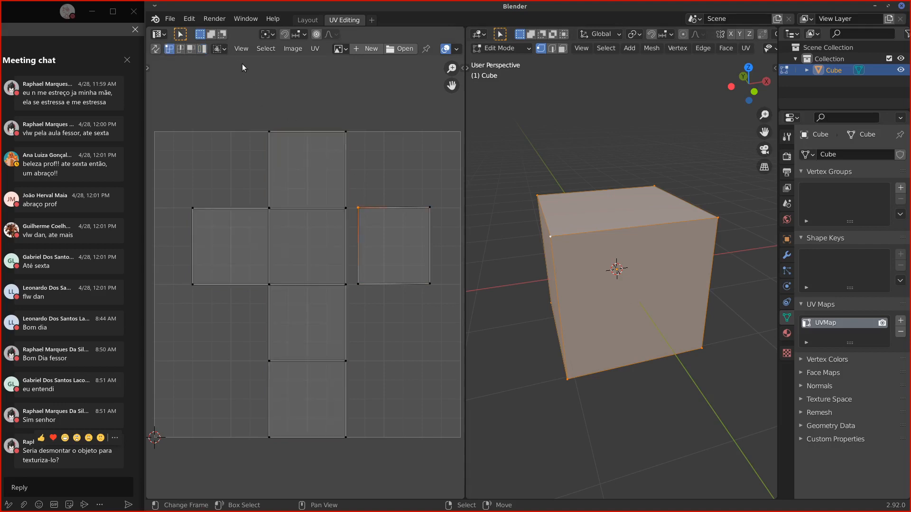
{"action": "left_click", "coordinate": [219, 49]}
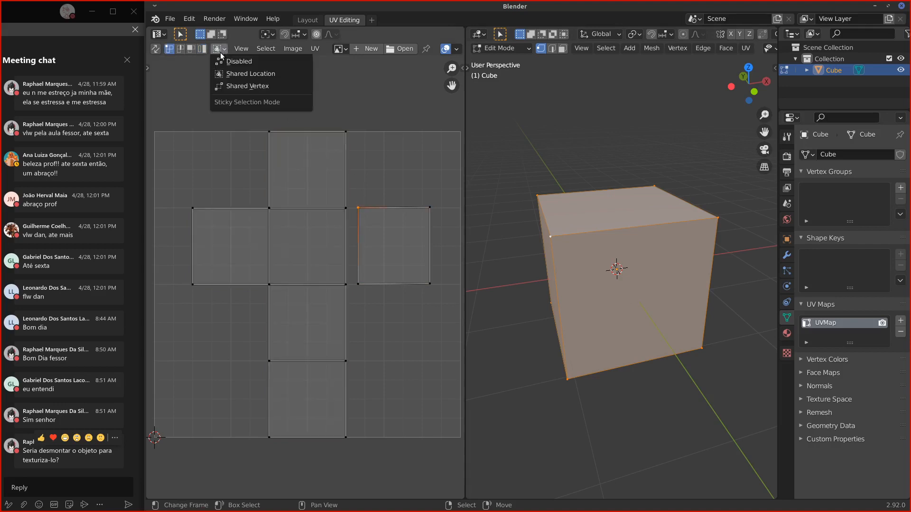
{"action": "left_click", "coordinate": [254, 74]}
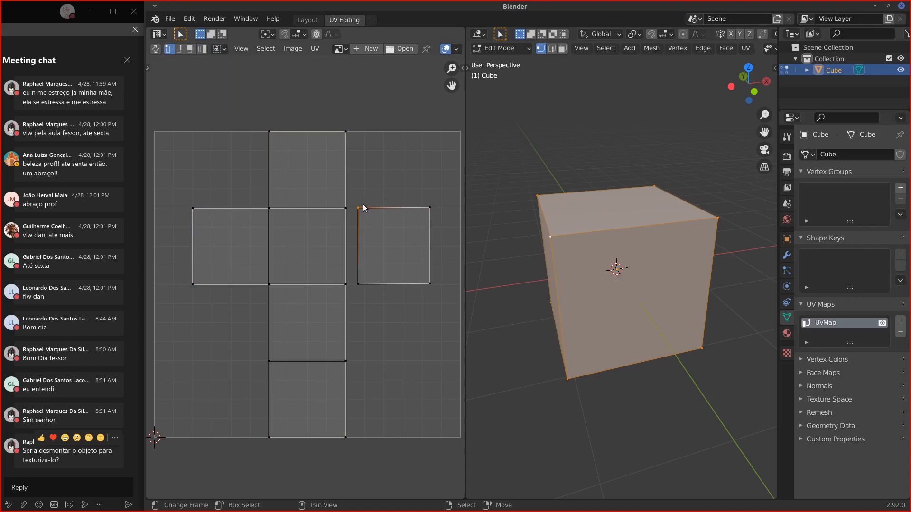
{"action": "key", "text": "g"}
{"action": "key", "text": "Escape"}
Step: Switch Sticky Selection Mode to Shared Vertex, change it to Disabled, and try to move the central face's lower-right UV vertex
{"action": "left_click", "coordinate": [220, 48]}
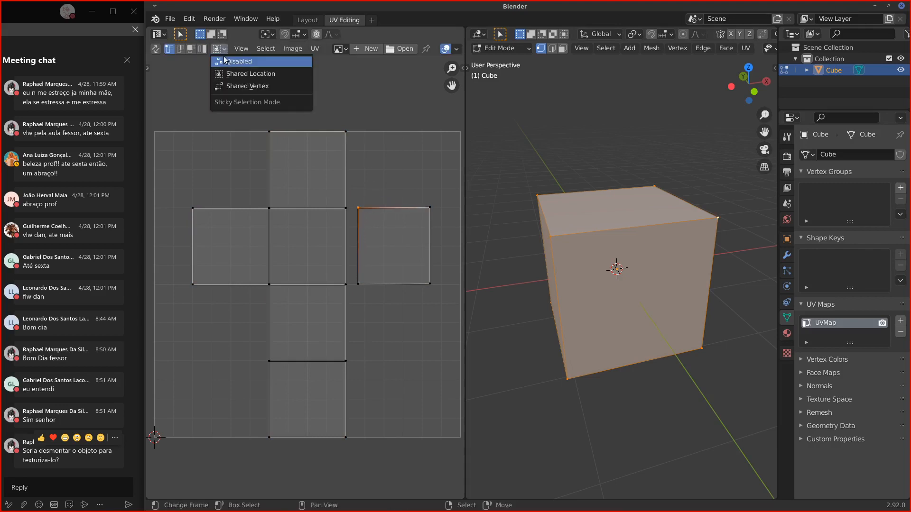
{"action": "left_click", "coordinate": [255, 86]}
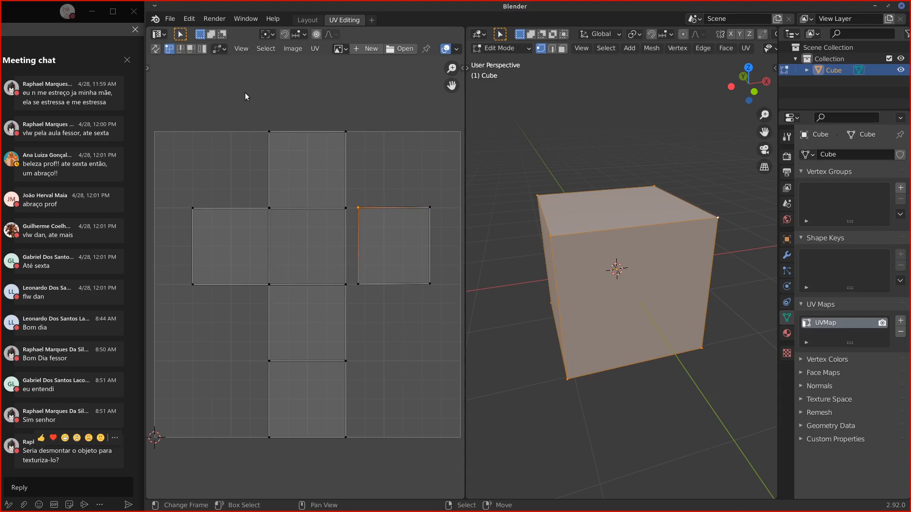
{"action": "left_click", "coordinate": [224, 49]}
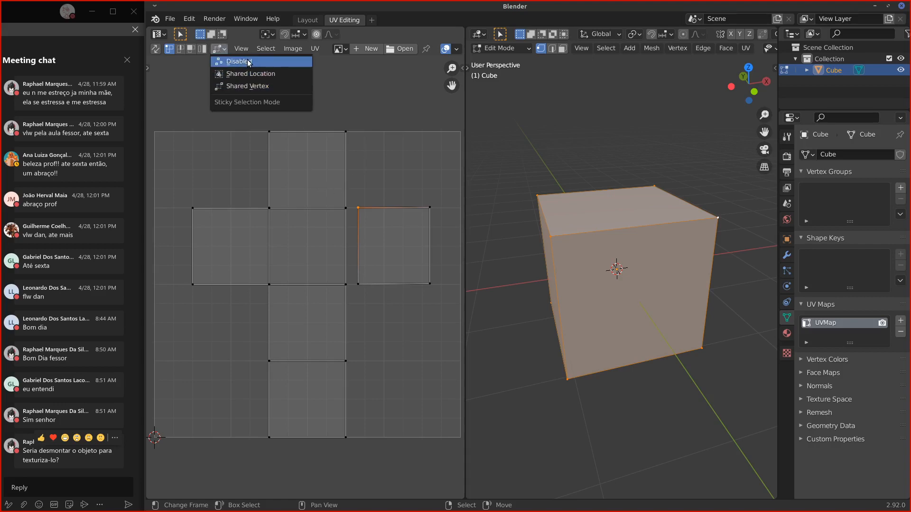
{"action": "left_click", "coordinate": [249, 62]}
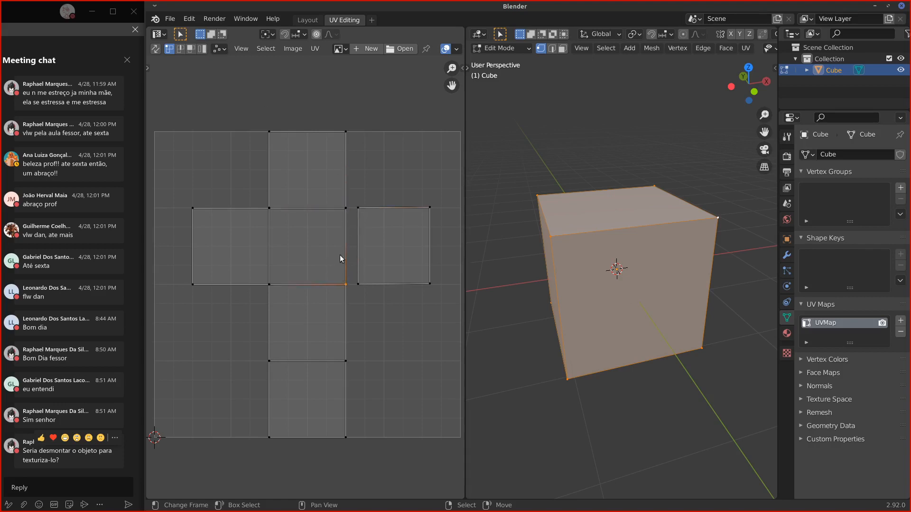
{"action": "key", "text": "g"}
{"action": "right_click", "coordinate": [349, 246]}
{"action": "key", "text": "g"}
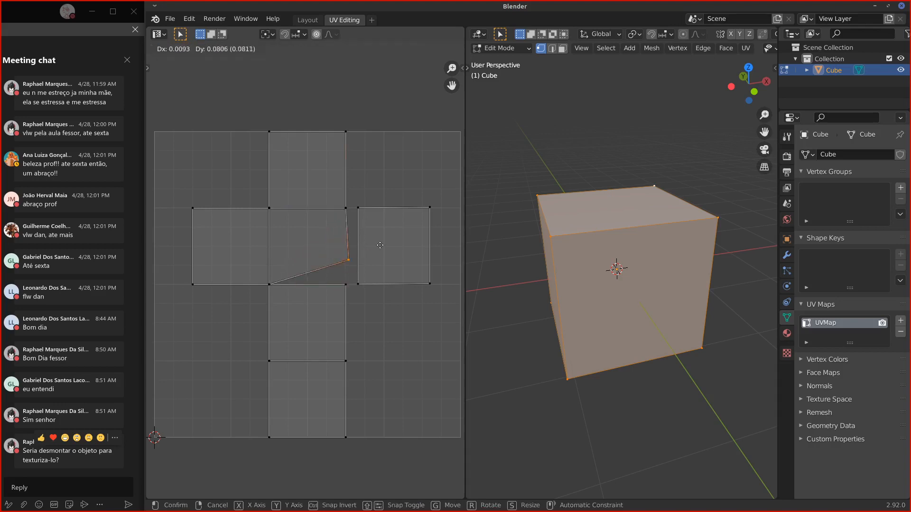
{"action": "right_click", "coordinate": [279, 211]}
Step: Select the upper-right UV vertex of the cross's left face and try to move it on its own
{"action": "left_click", "coordinate": [278, 211]}
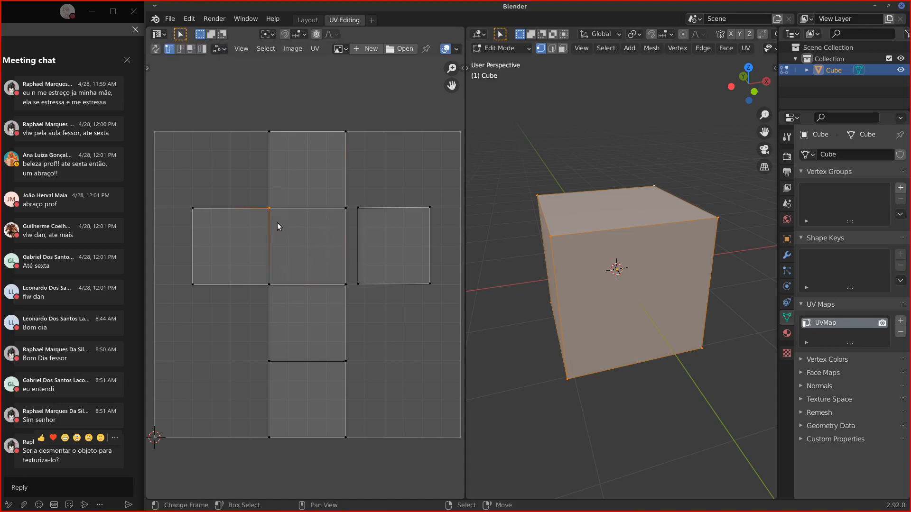
{"action": "left_click", "coordinate": [152, 68]}
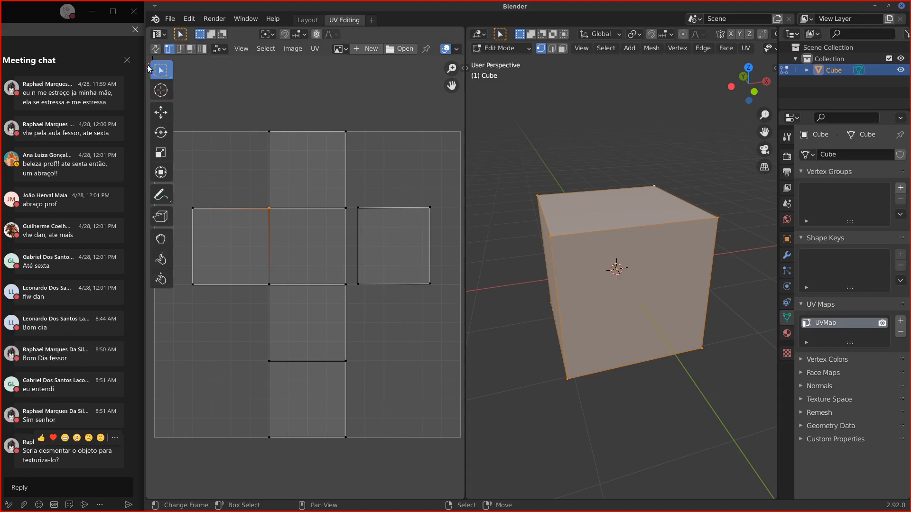
{"action": "left_click_drag", "start_coordinate": [179, 84], "coordinate": [157, 86]}
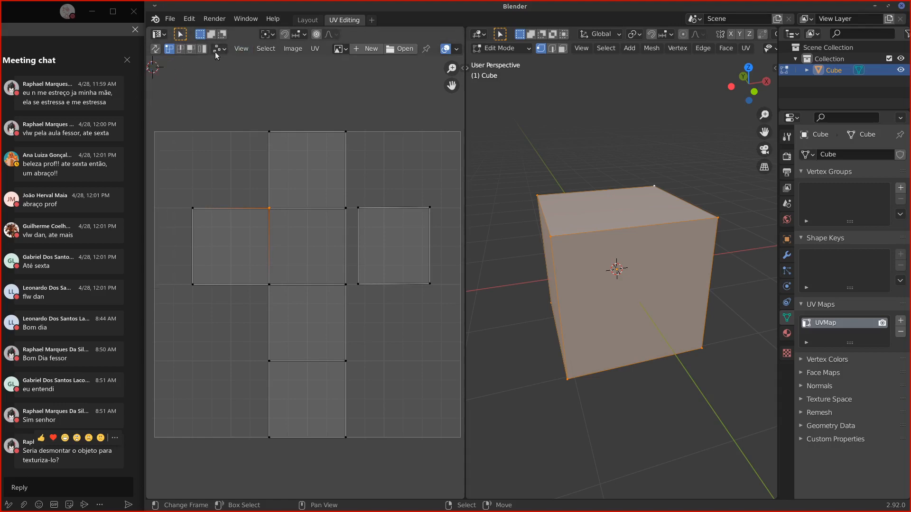
{"action": "key", "text": "g"}
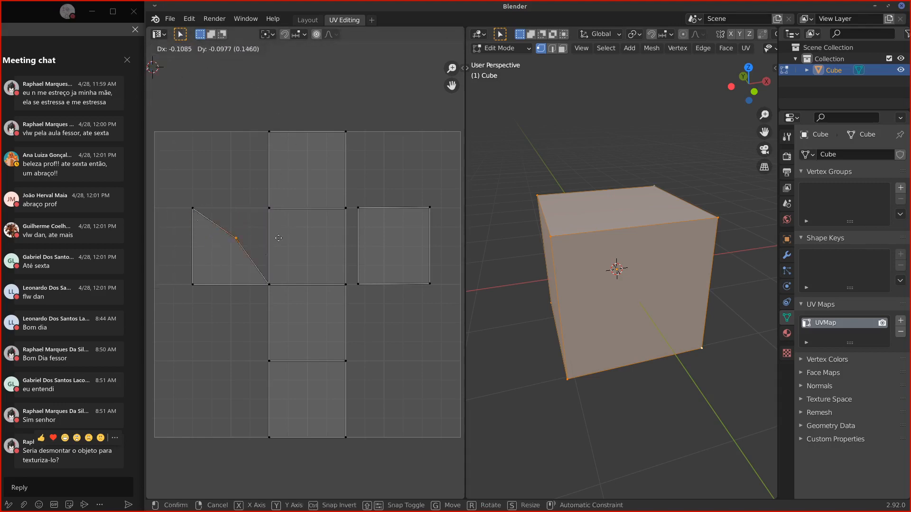
{"action": "key", "text": "Escape"}
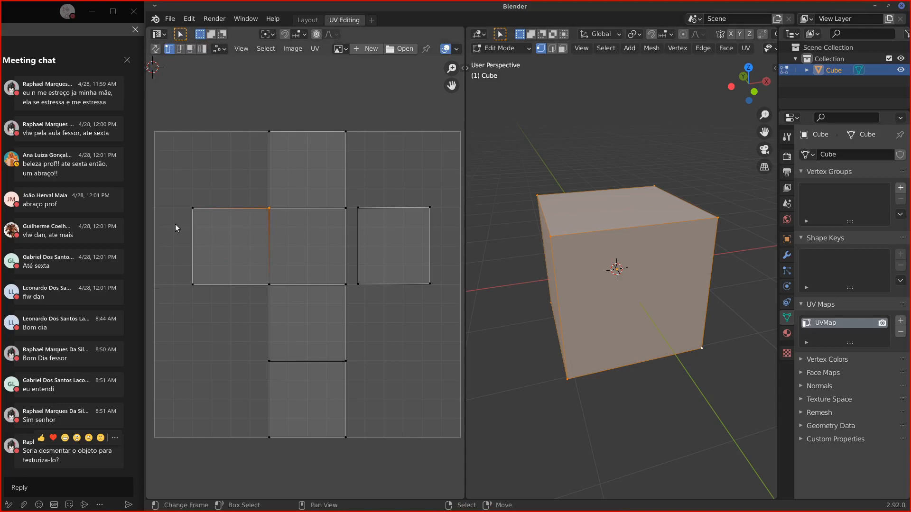
Step: Switch UV selection to face mode, select the cross's left face, and try to move it
{"action": "key", "text": "ctrl+l"}
{"action": "left_click", "coordinate": [211, 212]}
{"action": "key", "text": "g"}
{"action": "key", "text": "Escape"}
{"action": "key", "text": "3"}
{"action": "left_click", "coordinate": [232, 246]}
{"action": "key", "text": "g"}
{"action": "key", "text": "Escape"}
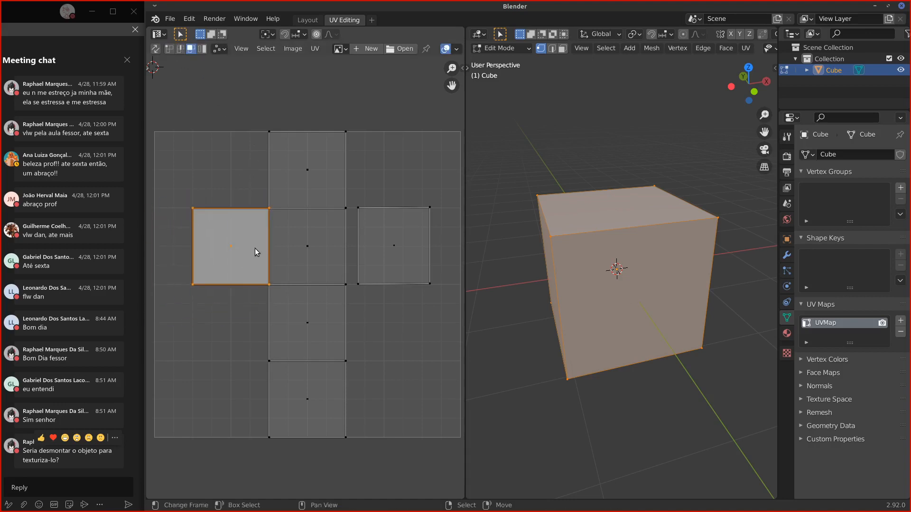
Step: Set Sticky Selection Mode to Shared Location, reselect the cross's left face, and try to move it together with its neighbours' shared corners
{"action": "left_click", "coordinate": [219, 49]}
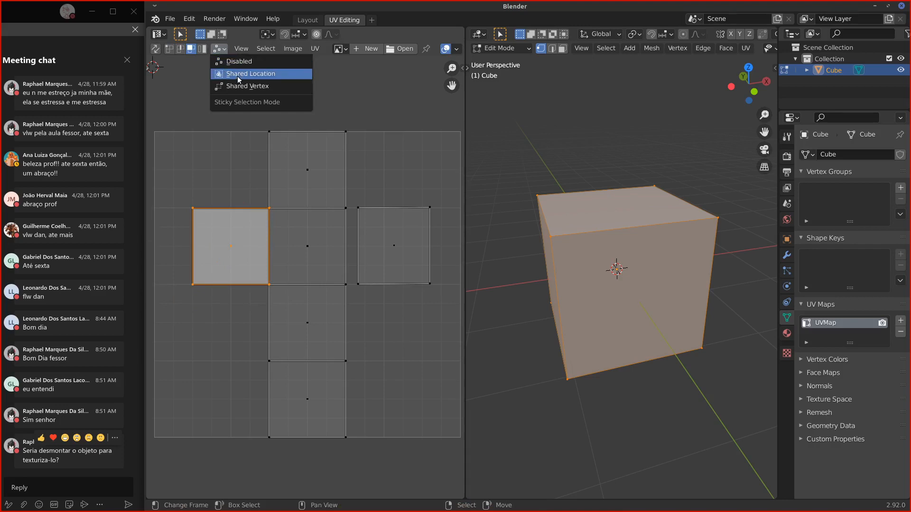
{"action": "left_click", "coordinate": [249, 73]}
{"action": "left_click", "coordinate": [265, 212]}
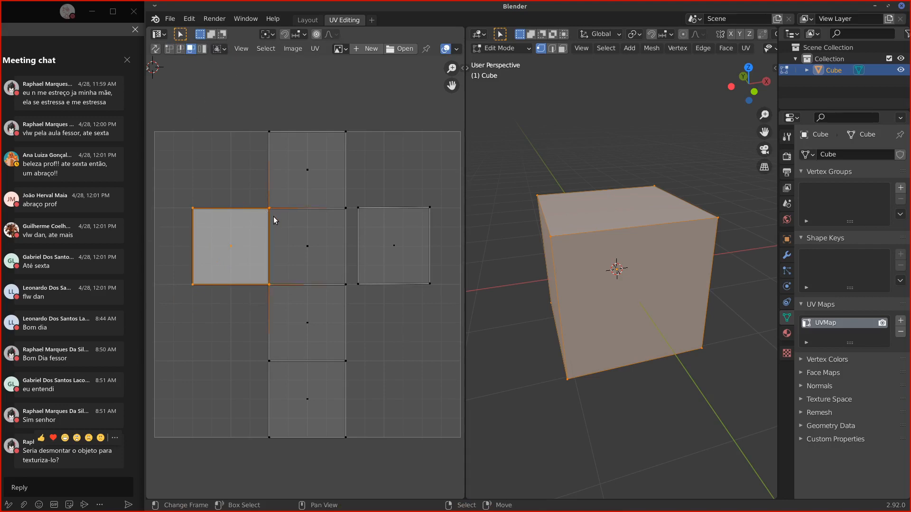
{"action": "left_click", "coordinate": [338, 288]}
{"action": "left_click", "coordinate": [266, 283]}
{"action": "key", "text": "g"}
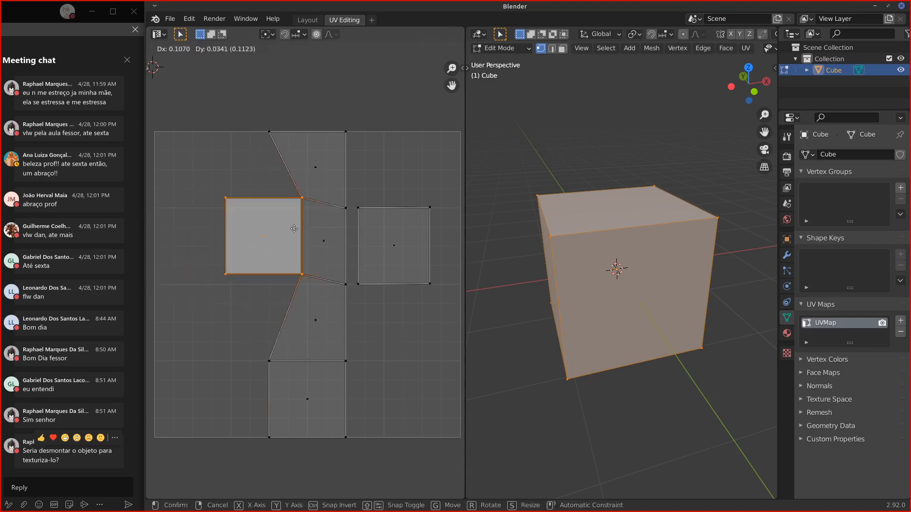
{"action": "left_click", "coordinate": [257, 231]}
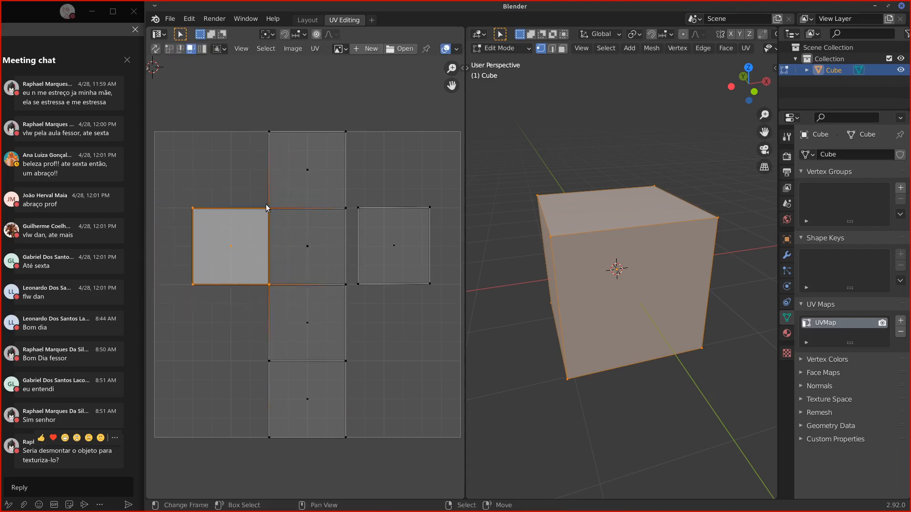
{"action": "mouse_move", "coordinate": [277, 201]}
{"action": "left_mouse_down"}
{"action": "mouse_move", "coordinate": [325, 207]}
{"action": "mouse_move", "coordinate": [269, 162]}
{"action": "left_mouse_up"}
{"action": "key", "text": "g"}
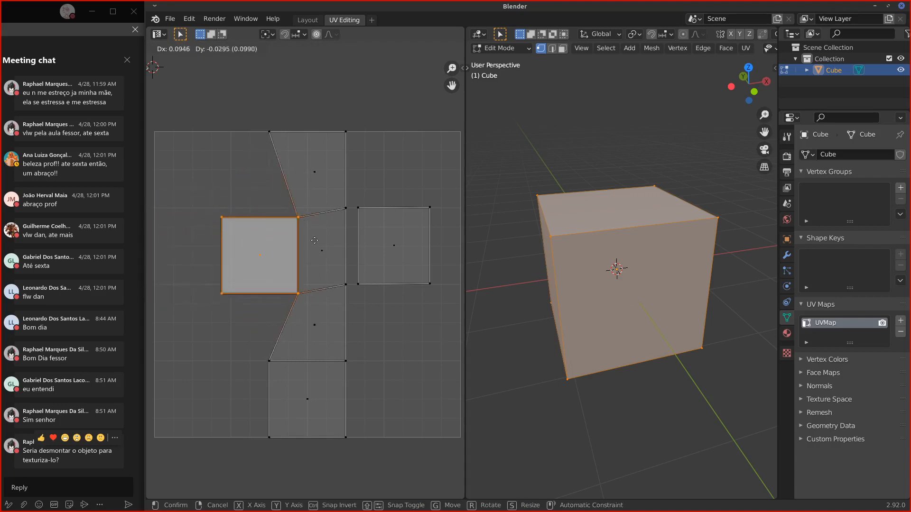
{"action": "left_click", "coordinate": [271, 240]}
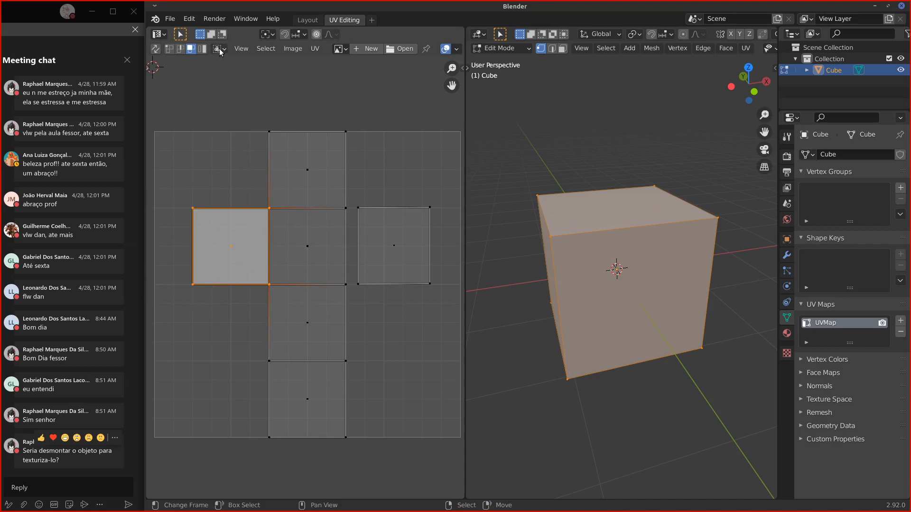
Step: Set Sticky Selection Mode to Shared Vertex, select the central face and then the cross's left face, and try to move the left face
{"action": "left_click", "coordinate": [219, 48]}
{"action": "left_click", "coordinate": [246, 87]}
{"action": "left_click", "coordinate": [264, 216]}
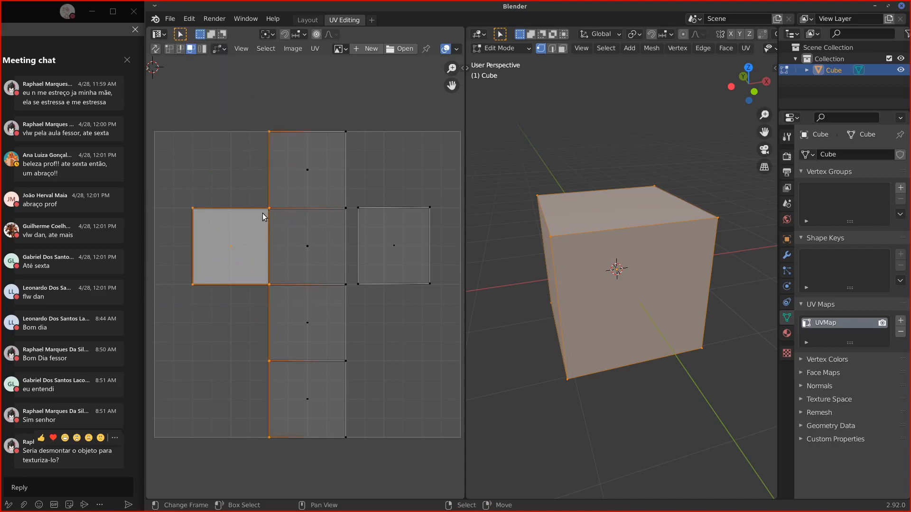
{"action": "left_click", "coordinate": [275, 240]}
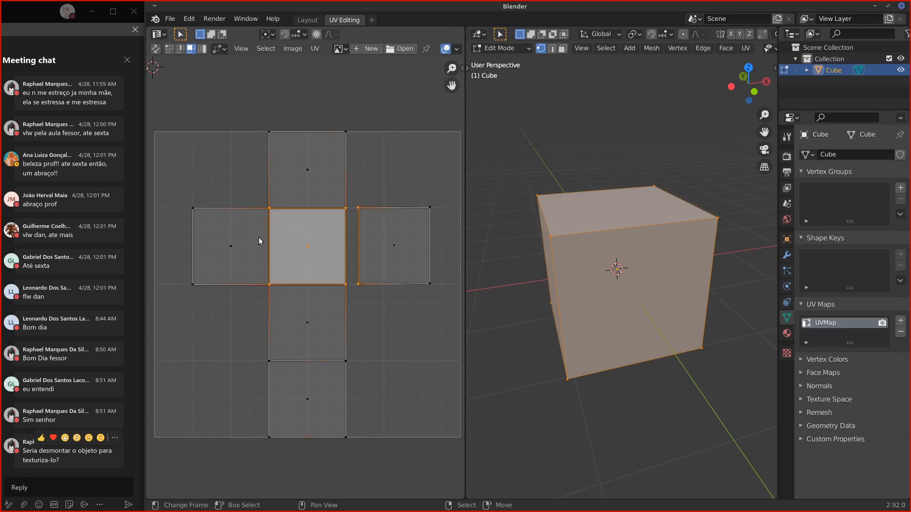
{"action": "left_click", "coordinate": [244, 249]}
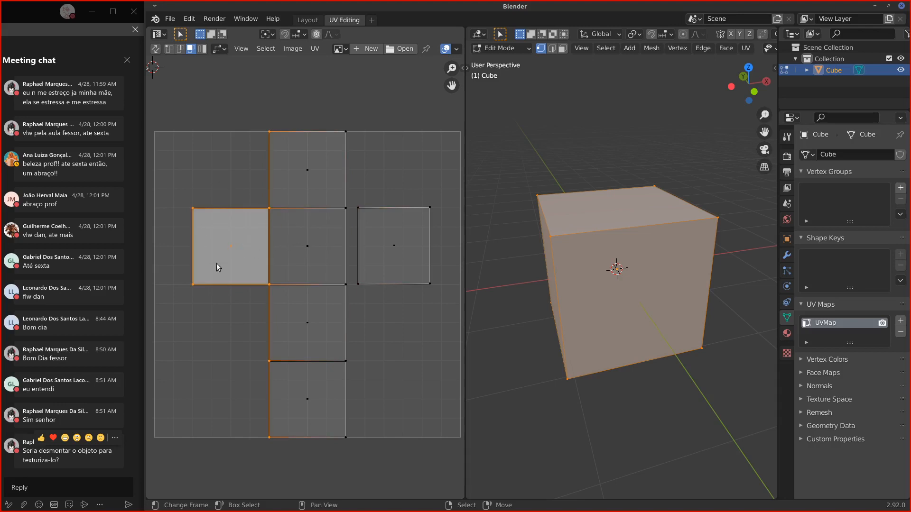
{"action": "key", "text": "g"}
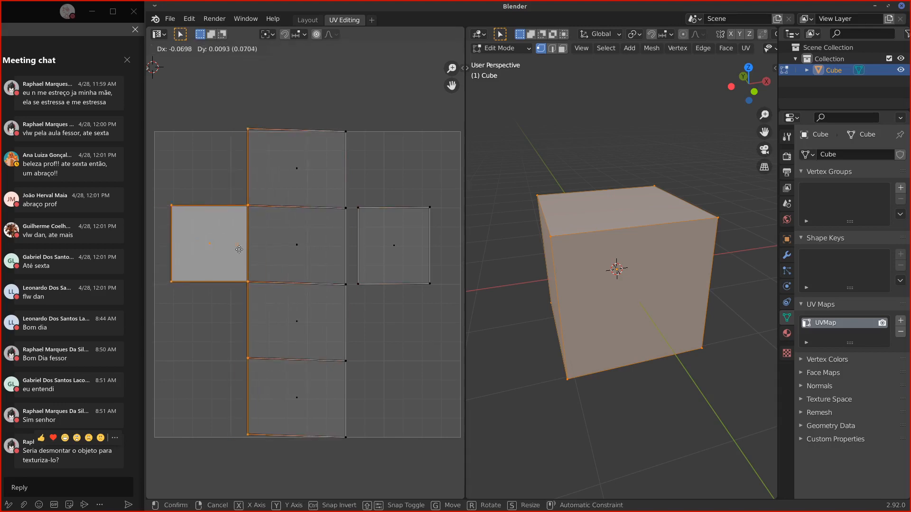
{"action": "key", "text": "Escape"}
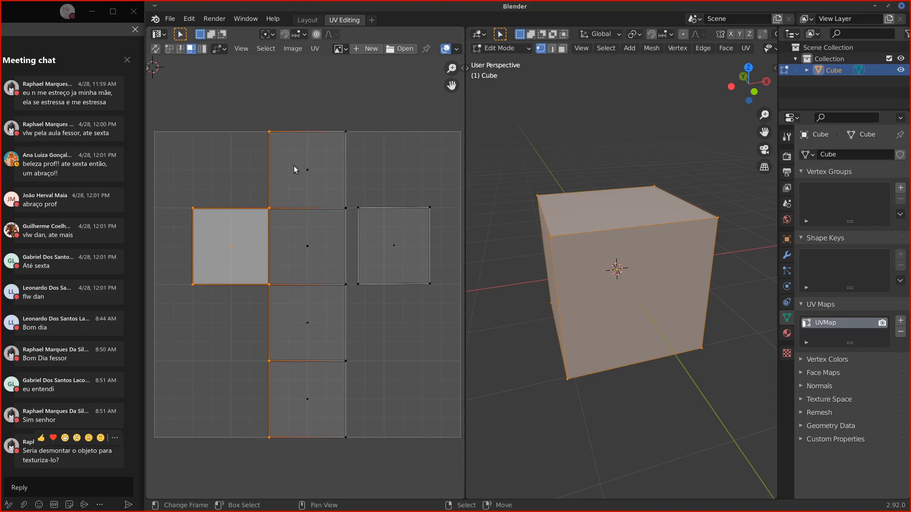
Step: Try to move the left face and its shared vertices along the X axis several times
{"action": "key", "text": "g"}
{"action": "key", "text": "x"}
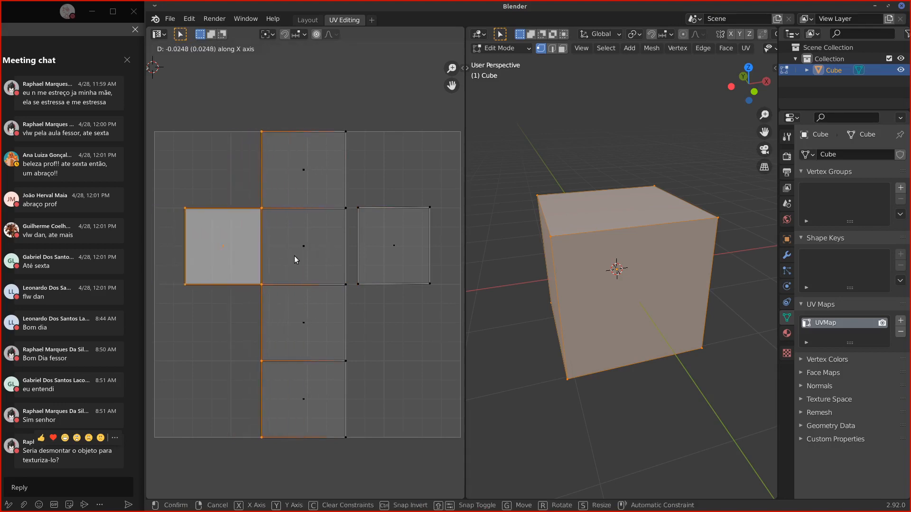
{"action": "left_click", "coordinate": [294, 255]}
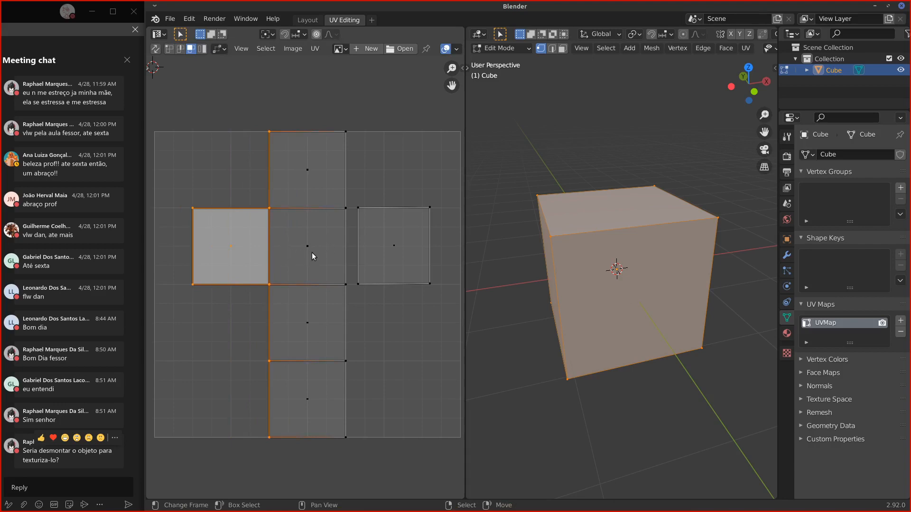
{"action": "key", "text": "g"}
{"action": "key", "text": "x"}
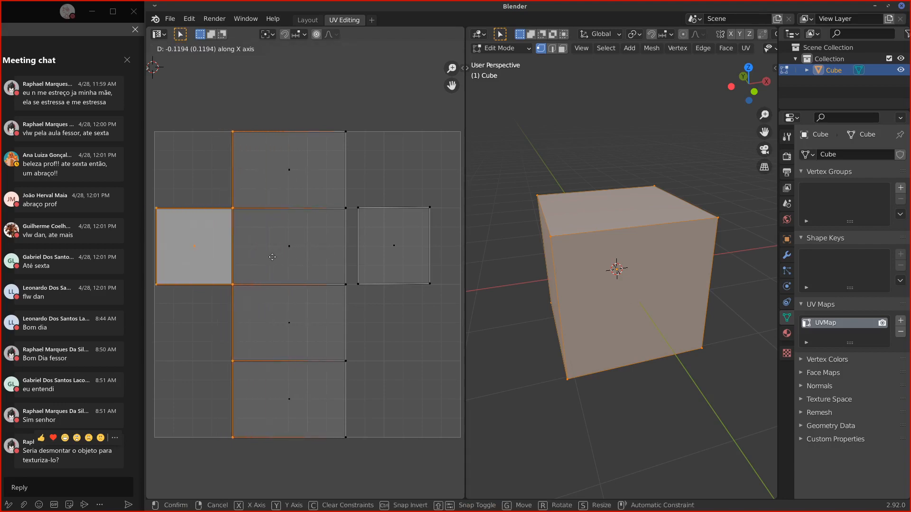
{"action": "left_click", "coordinate": [296, 258]}
{"action": "left_click", "coordinate": [219, 48]}
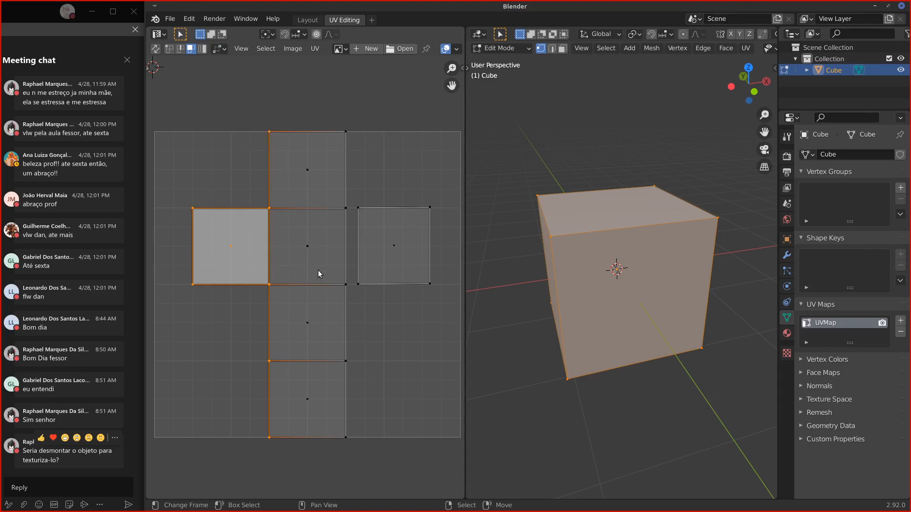
{"action": "key", "text": "g"}
{"action": "key", "text": "x"}
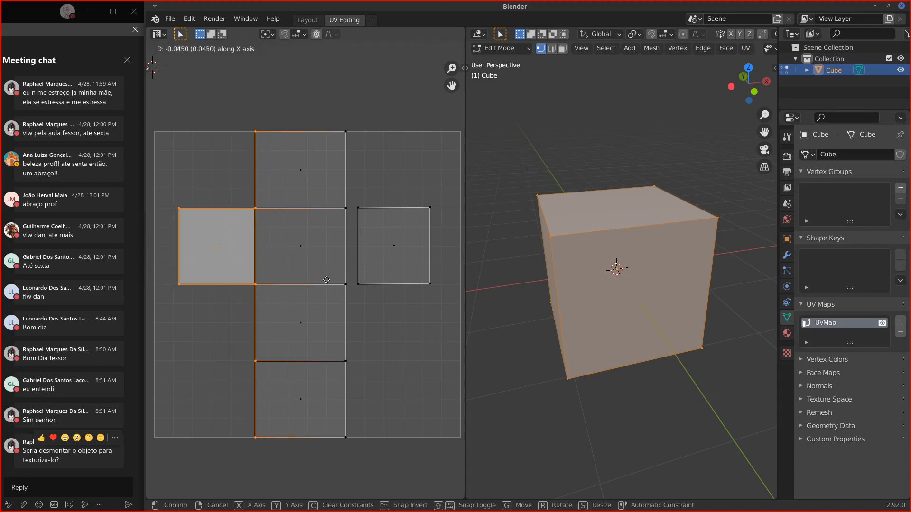
{"action": "key", "text": "Escape"}
Step: Return Sticky Selection Mode to Shared Location, reselect the cross's left face, and try to move it freely
{"action": "left_click", "coordinate": [218, 49]}
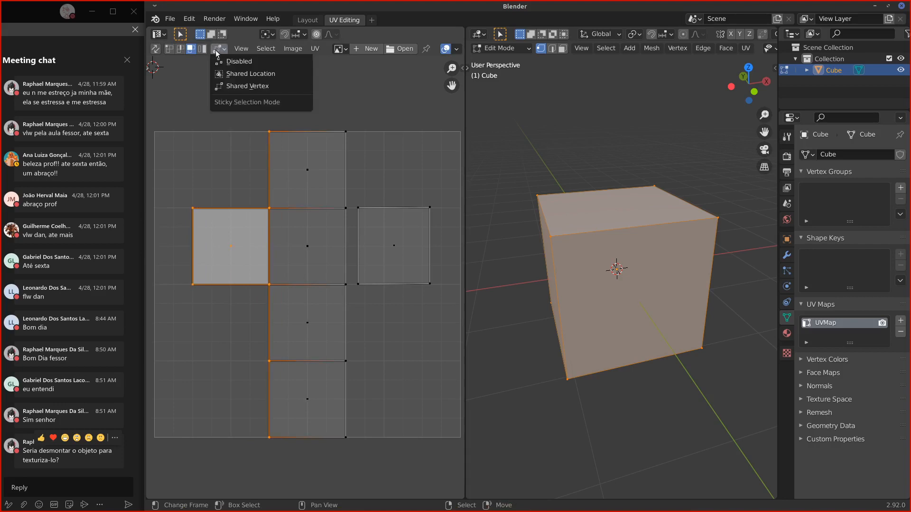
{"action": "left_click", "coordinate": [247, 73]}
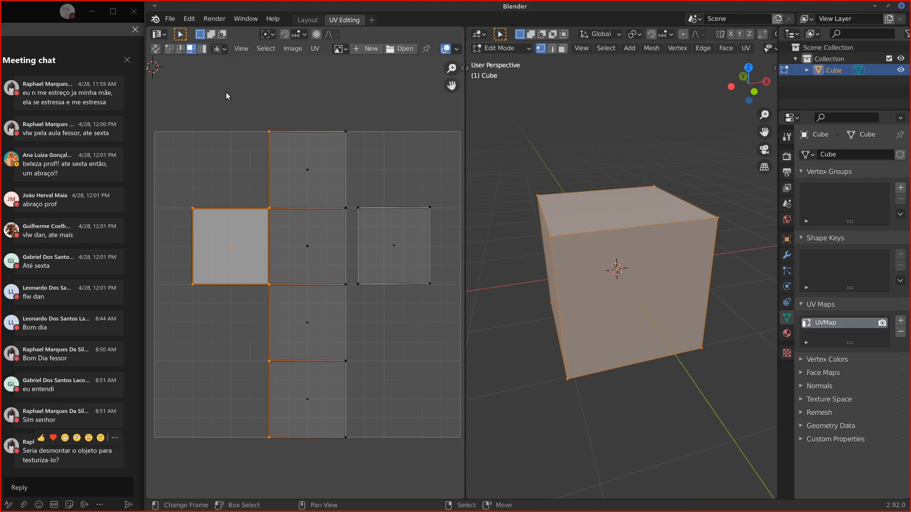
{"action": "left_click", "coordinate": [234, 252]}
{"action": "key", "text": "g"}
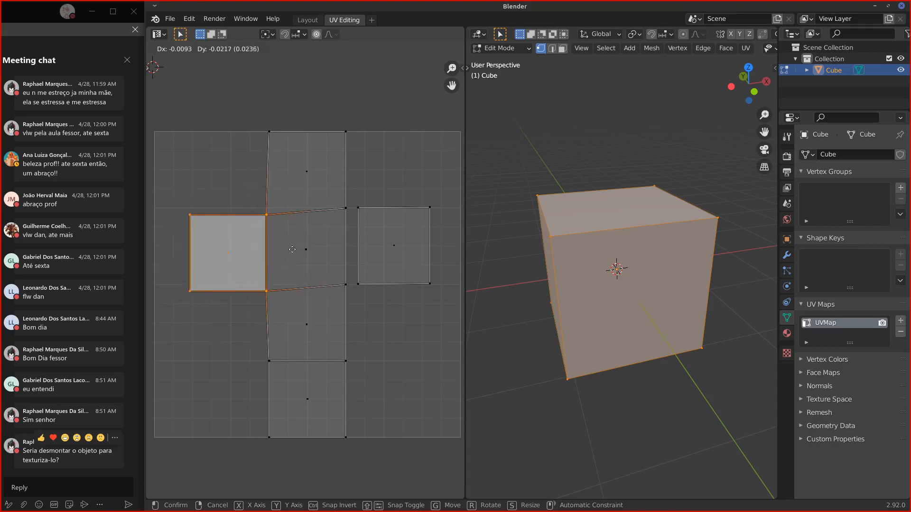
{"action": "left_click", "coordinate": [278, 280]}
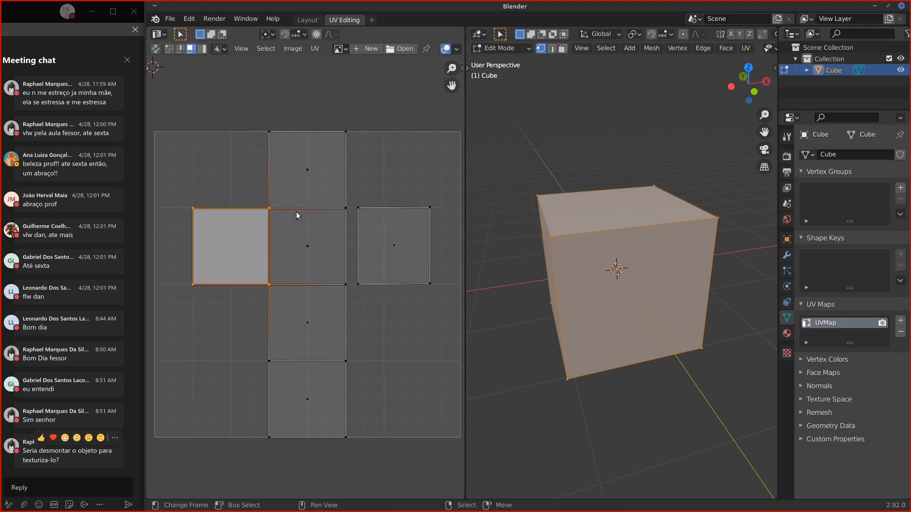
Step: Disable Sticky Selection Mode, try detaching the left face from the cross by moving it, and undo the change
{"action": "left_click", "coordinate": [220, 49]}
{"action": "left_click", "coordinate": [231, 61]}
{"action": "key", "text": "g"}
{"action": "key", "text": "Escape"}
{"action": "key", "text": "g"}
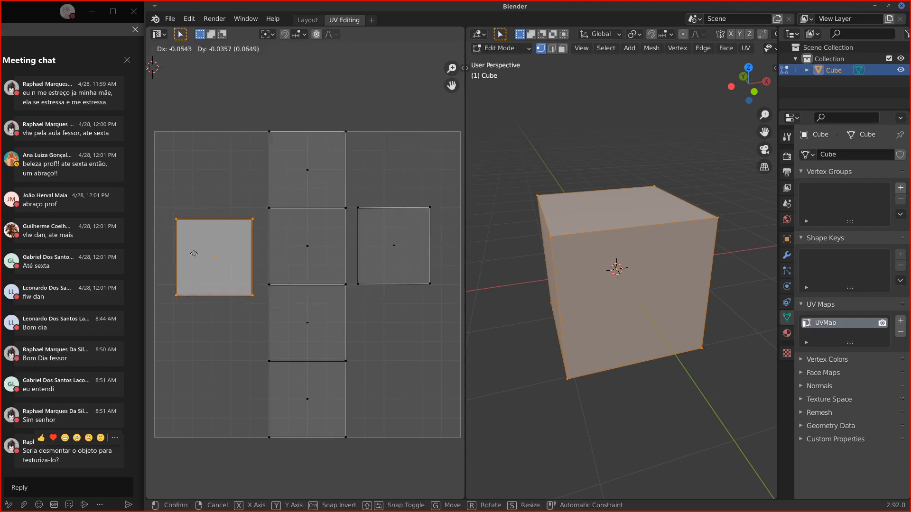
{"action": "left_click", "coordinate": [215, 264]}
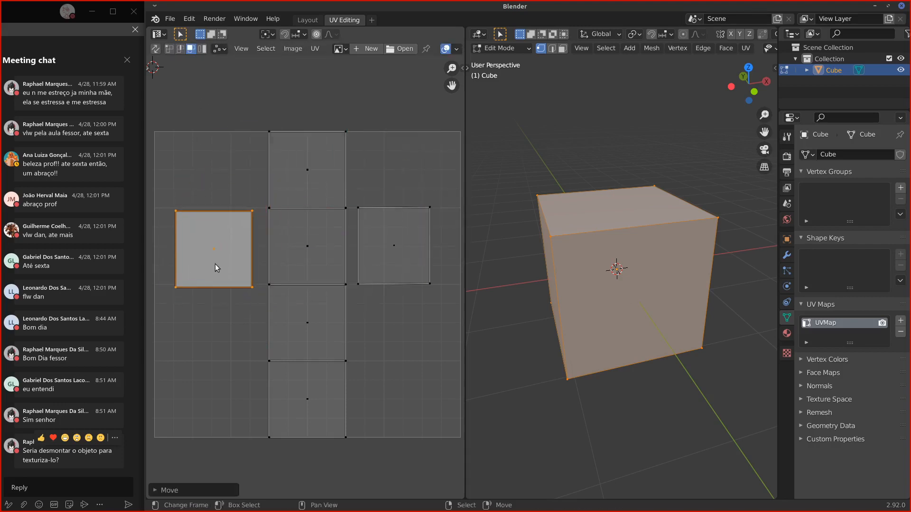
{"action": "left_click_drag", "start_coordinate": [212, 283], "coordinate": [238, 261], "text": "ctrl"}
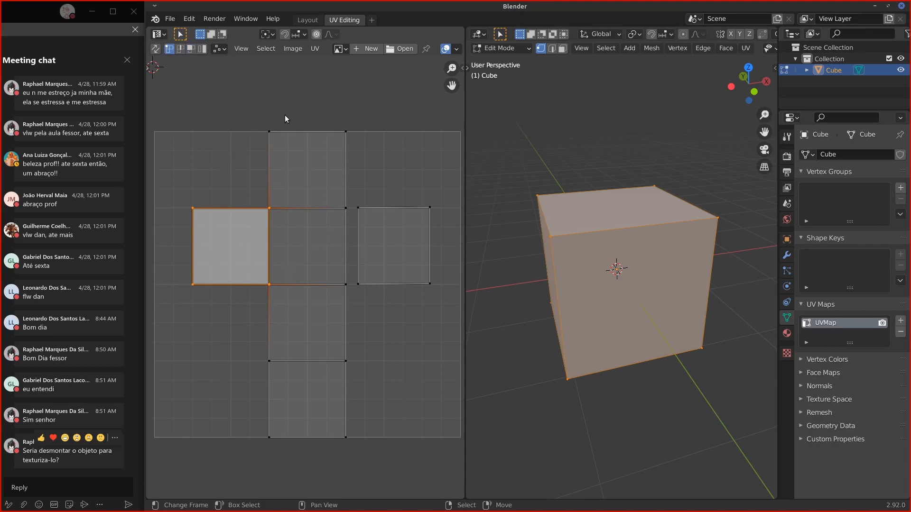
Step: Toggle UV Sync Selection on and off repeatedly to compare the two states, leaving it off
{"action": "left_click", "coordinate": [155, 49]}
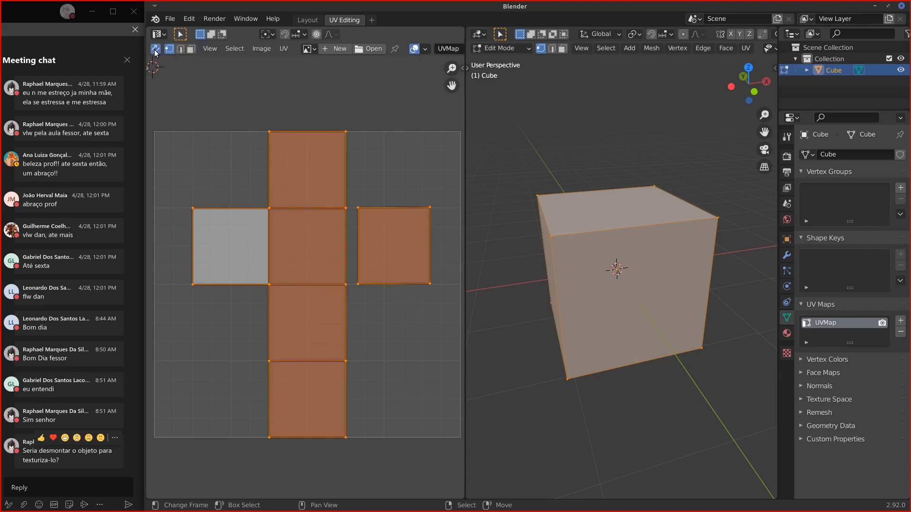
{"action": "left_click", "coordinate": [156, 49]}
{"action": "left_click", "coordinate": [155, 49]}
{"action": "left_click", "coordinate": [155, 49]}
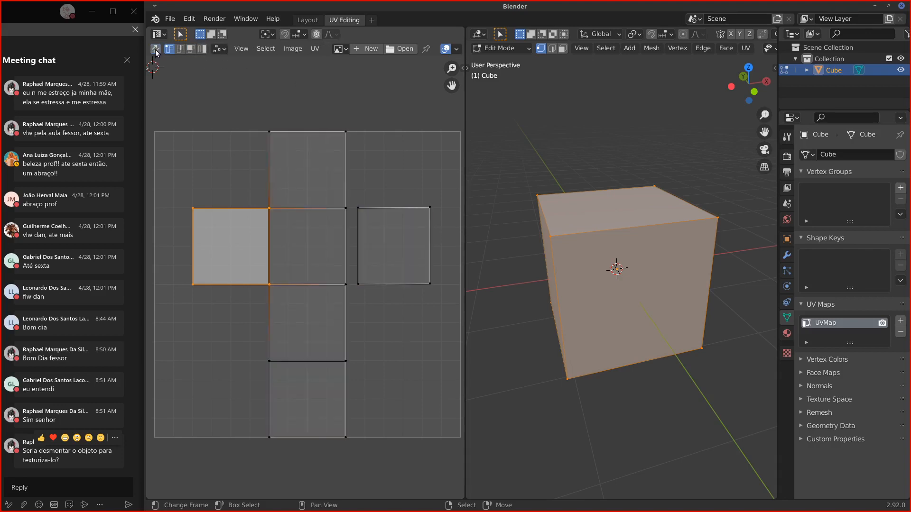
{"action": "left_click", "coordinate": [155, 49]}
{"action": "left_click", "coordinate": [155, 49]}
{"action": "left_click", "coordinate": [155, 50]}
{"action": "left_click", "coordinate": [155, 49]}
{"action": "left_click", "coordinate": [156, 50]}
{"action": "left_click", "coordinate": [155, 49]}
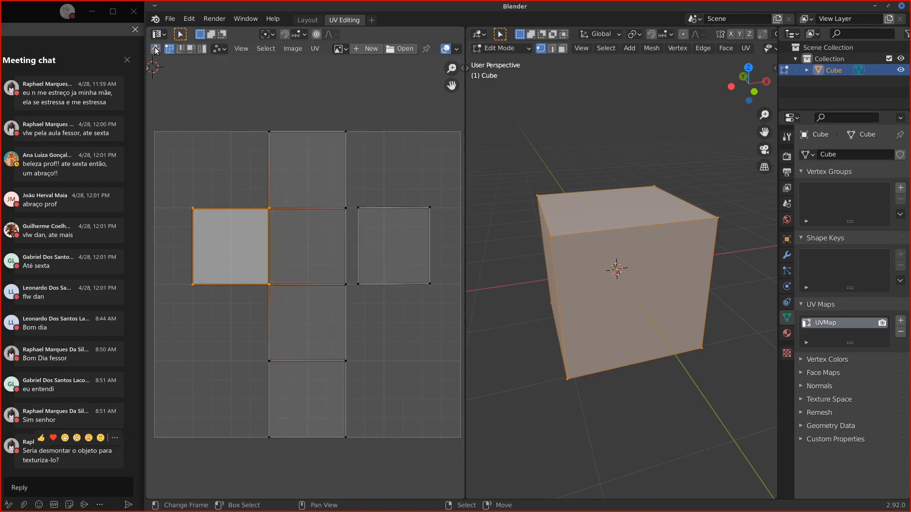
Step: Select all of the cube's UVs in the UV editor
{"action": "left_click", "coordinate": [292, 49]}
{"action": "left_click", "coordinate": [369, 234]}
{"action": "key", "text": "a"}
{"action": "mouse_move", "coordinate": [579, 234]}
{"action": "middle_mouse_down"}
{"action": "mouse_move", "coordinate": [564, 219]}
{"action": "mouse_move", "coordinate": [584, 227]}
{"action": "middle_mouse_up"}
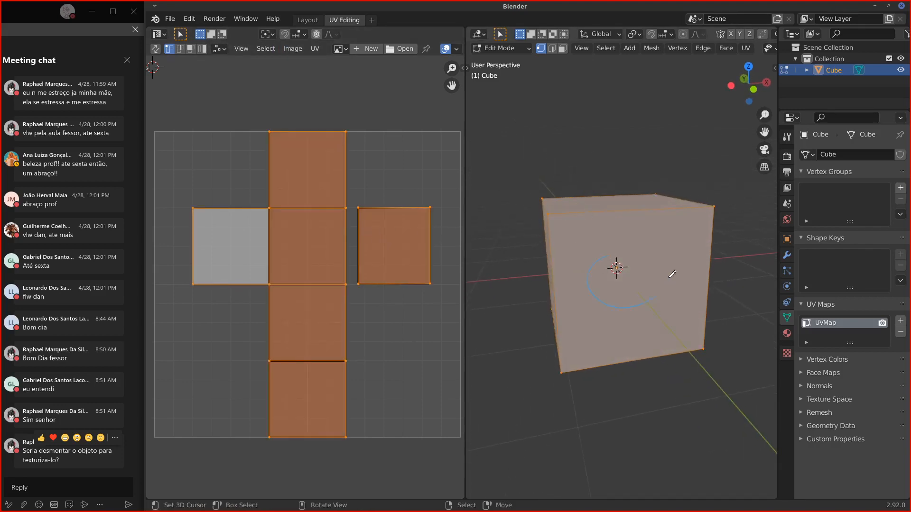
{"action": "left_click_drag", "start_coordinate": [617, 257], "coordinate": [626, 271]}
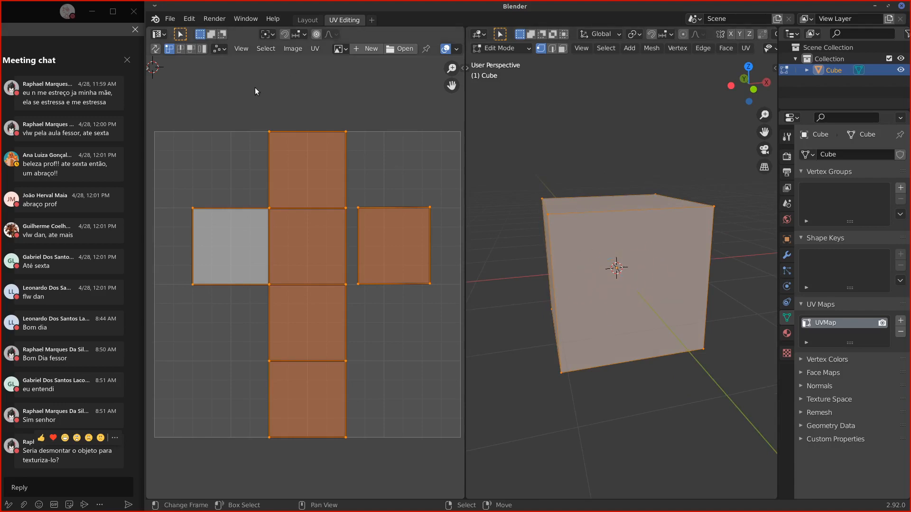
{"action": "left_click", "coordinate": [295, 52]}
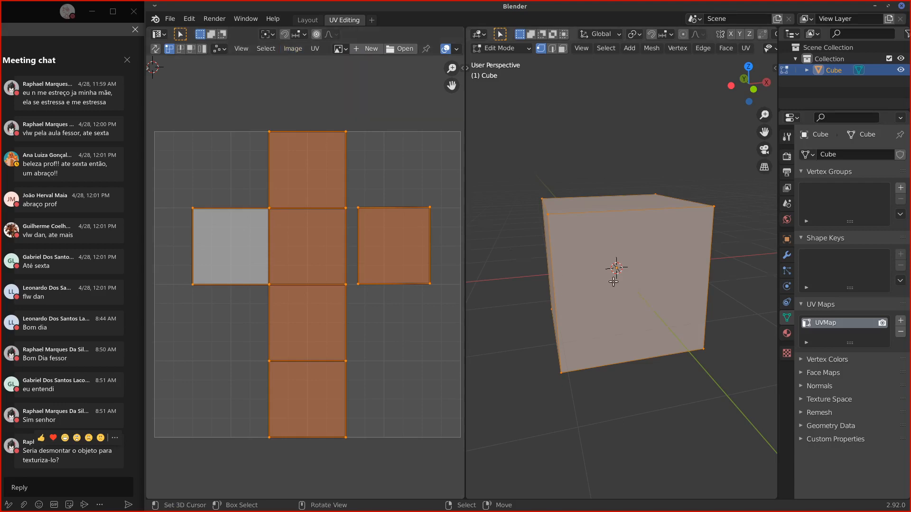
{"action": "middle_click_drag", "start_coordinate": [610, 285], "coordinate": [639, 288]}
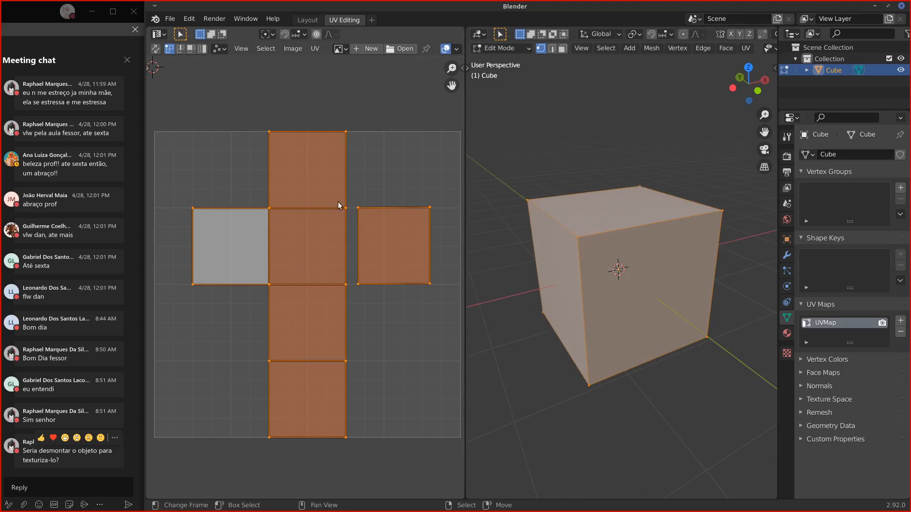
{"action": "middle_click_drag", "start_coordinate": [570, 240], "coordinate": [584, 227]}
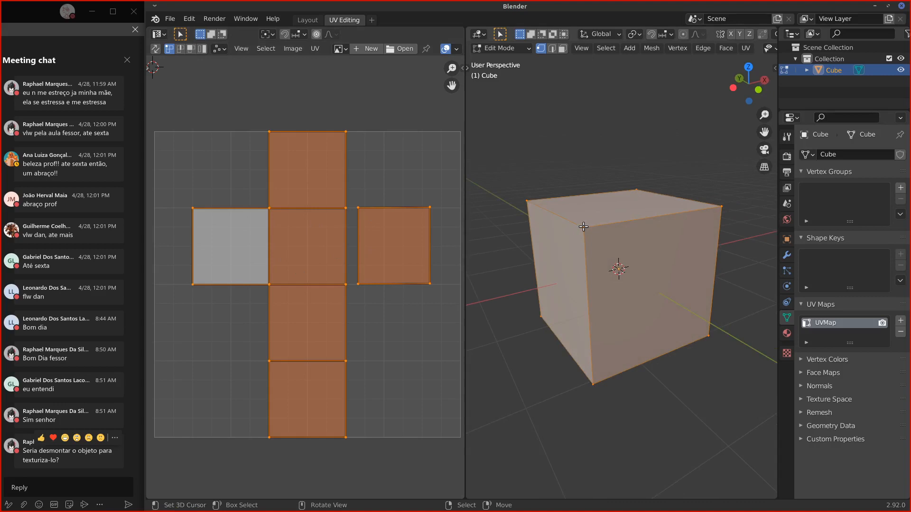
Step: Start a new image in the UV editor and name it TEXTURA, keeping the default size and black color
{"action": "left_click", "coordinate": [293, 48]}
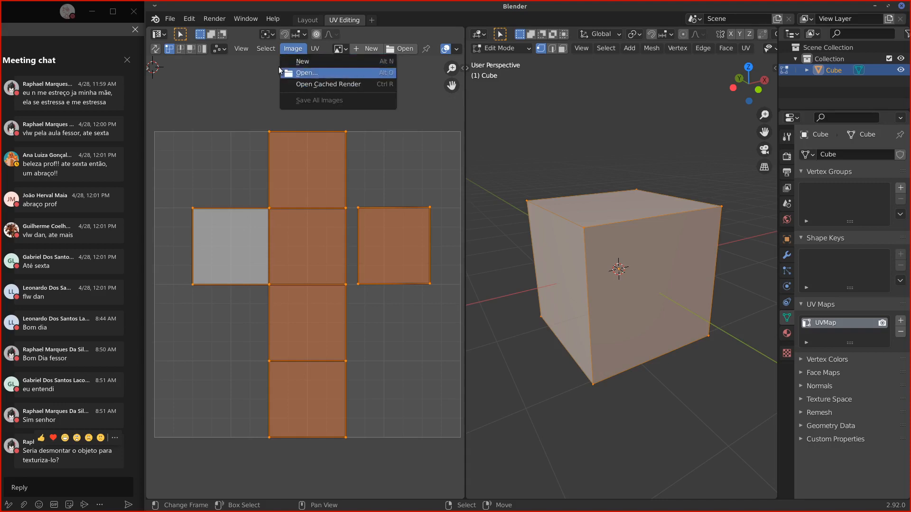
{"action": "left_click", "coordinate": [317, 61]}
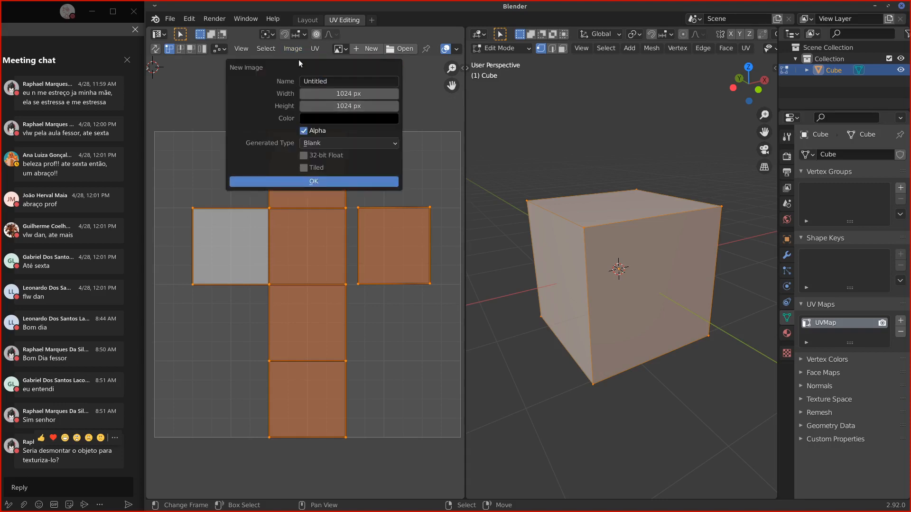
{"action": "left_click_drag", "start_coordinate": [299, 63], "coordinate": [312, 83]}
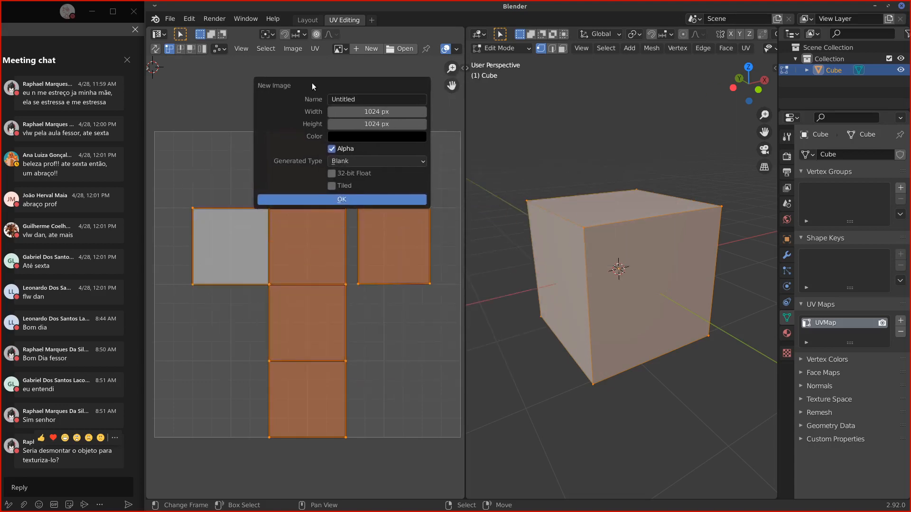
{"action": "left_click", "coordinate": [360, 102]}
{"action": "key", "text": "BackSpace"}
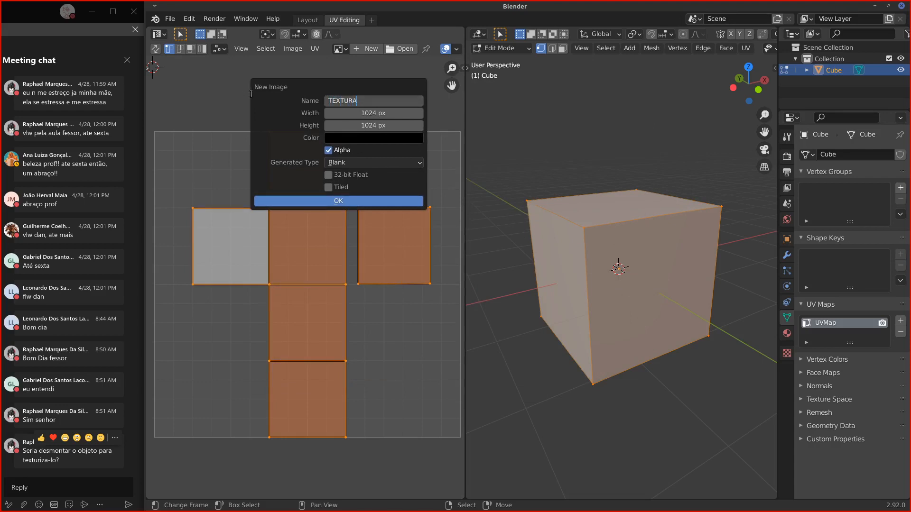
{"action": "key", "text": "Return"}
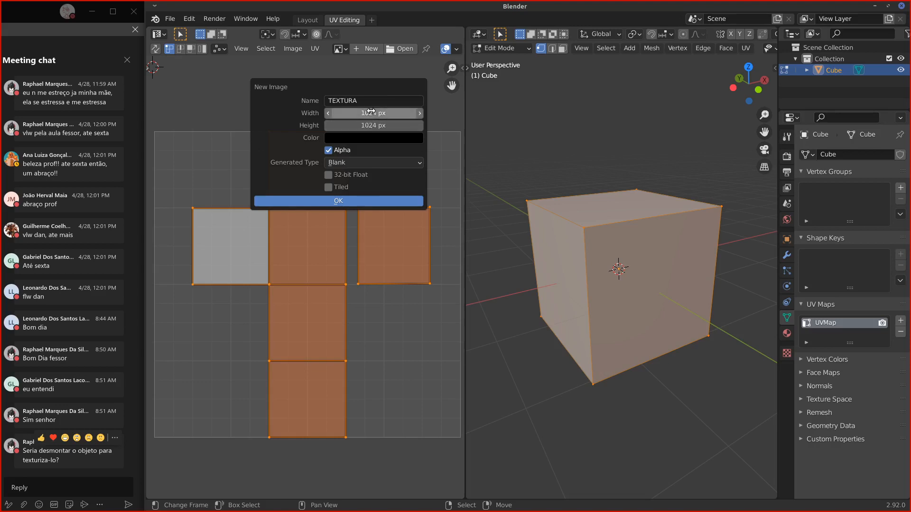
{"action": "left_click", "coordinate": [371, 139]}
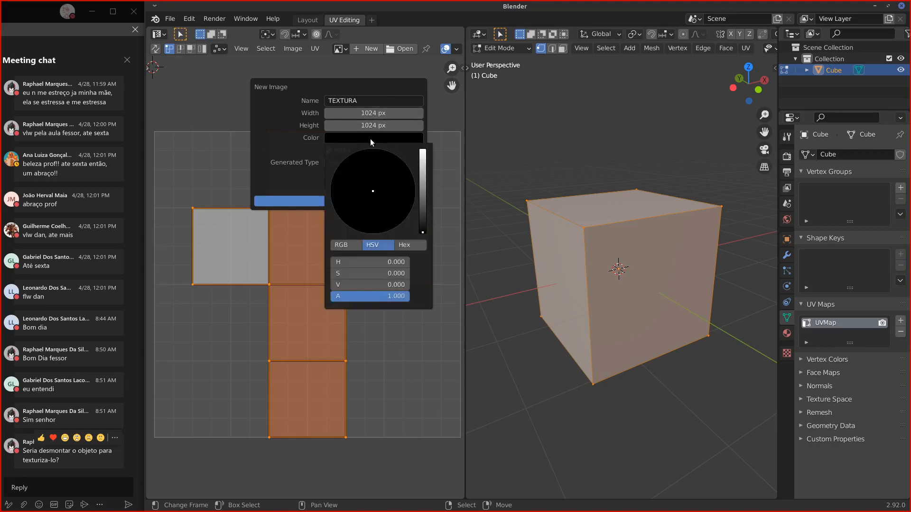
{"action": "left_click", "coordinate": [367, 136]}
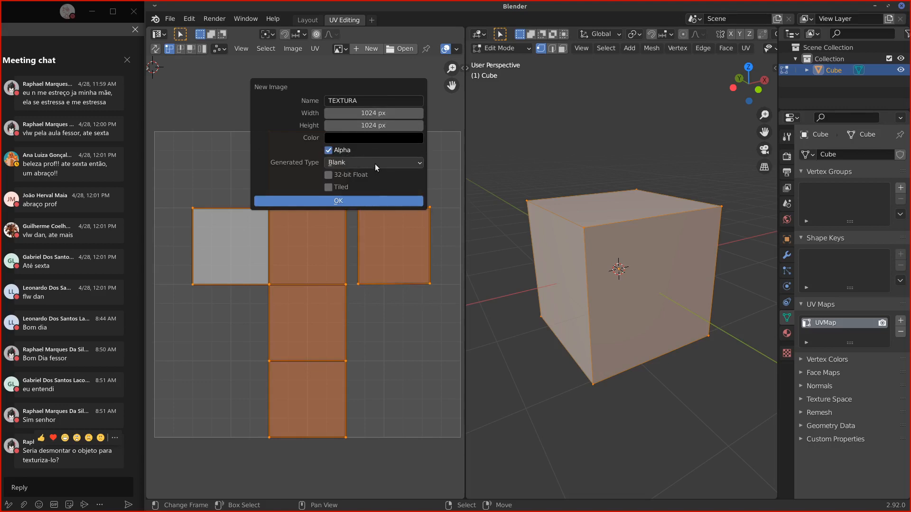
Step: Set the new image's generated type to UV Grid and create it behind the cube's UVs
{"action": "left_click", "coordinate": [344, 164]}
{"action": "left_click", "coordinate": [347, 163]}
{"action": "left_click", "coordinate": [347, 162]}
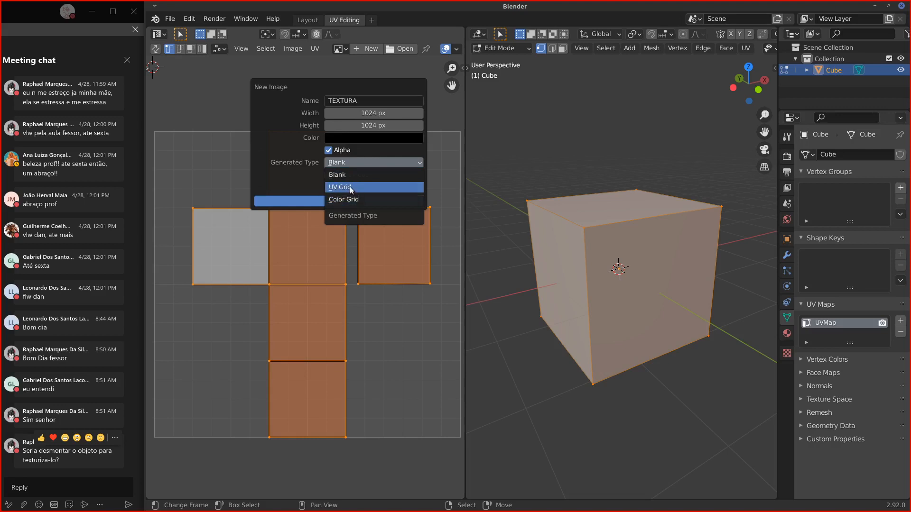
{"action": "left_click", "coordinate": [350, 187]}
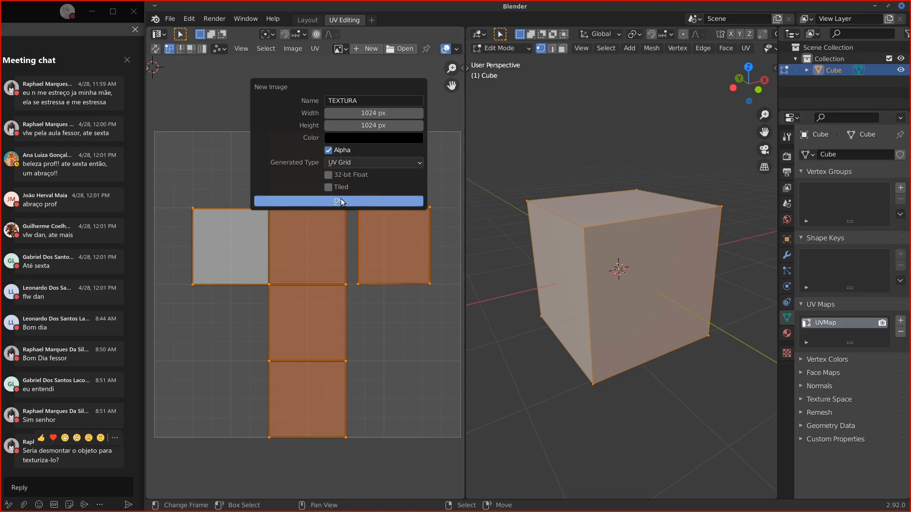
{"action": "left_click", "coordinate": [342, 202]}
{"action": "key", "text": "Home"}
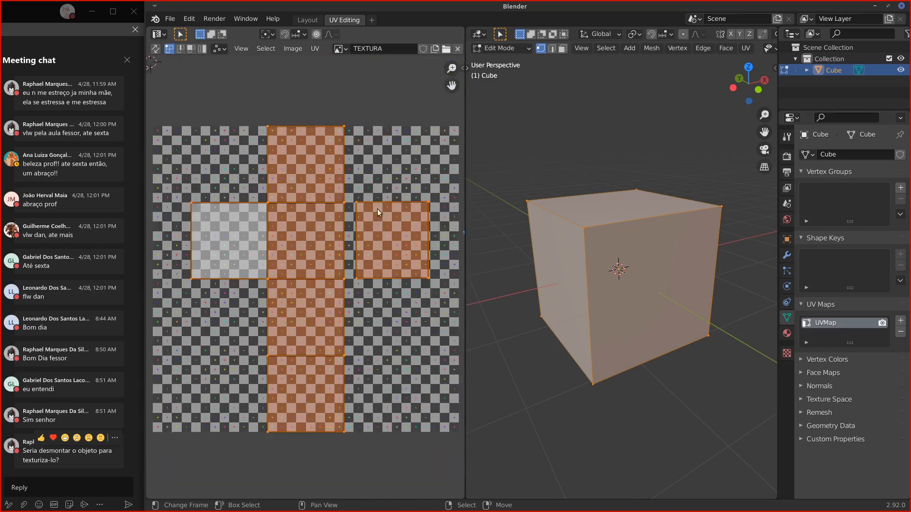
{"action": "scroll", "coordinate": [353, 221], "scroll_direction": "up", "scroll_amount": 2}
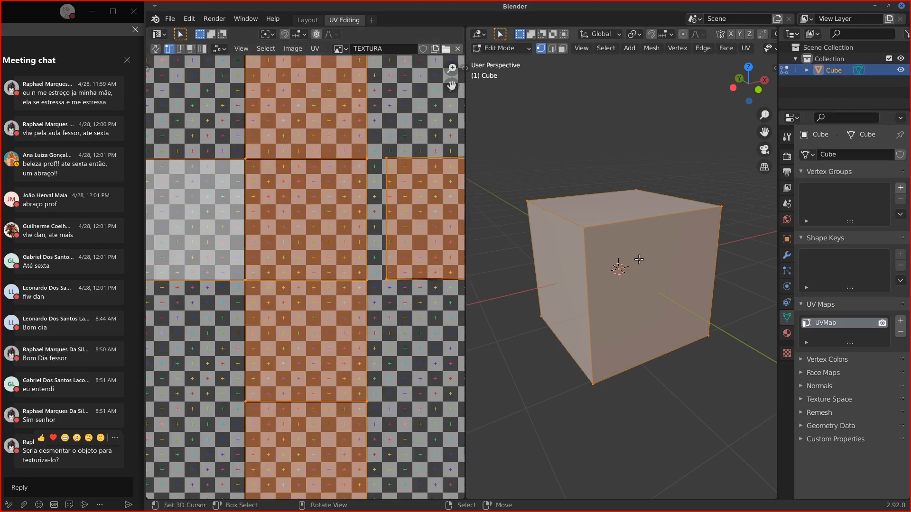
{"action": "middle_click_drag", "start_coordinate": [639, 259], "coordinate": [635, 250]}
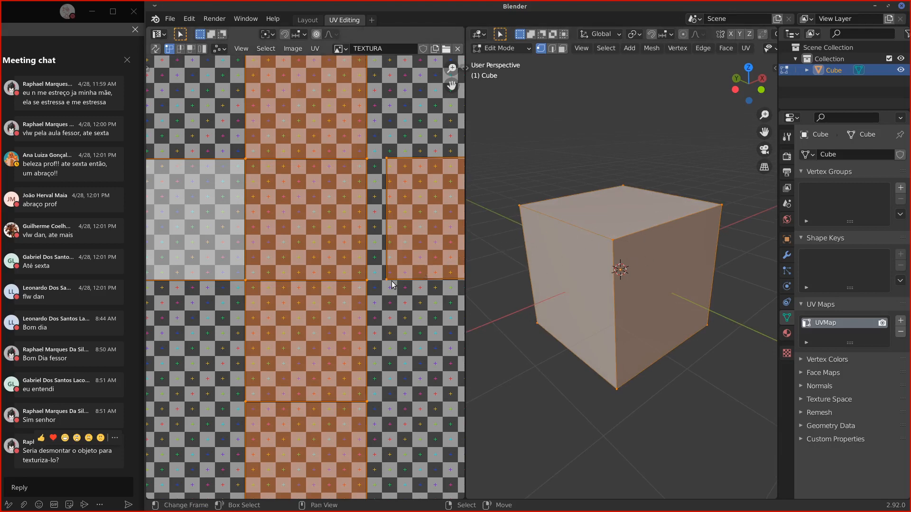
{"action": "scroll", "coordinate": [392, 285], "scroll_direction": "down", "scroll_amount": 2}
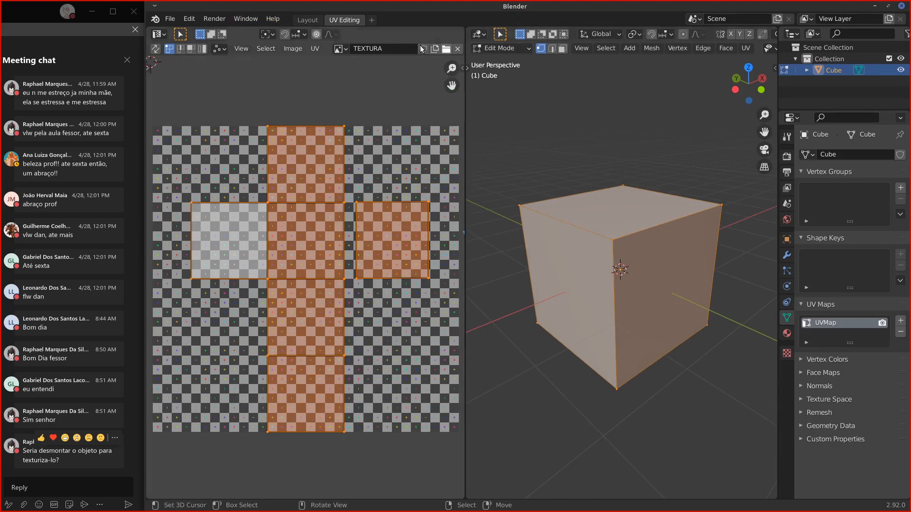
Step: Add the general Shading workspace and frame the cube material's nodes
{"action": "left_click", "coordinate": [371, 20]}
{"action": "mouse_move", "coordinate": [354, 41]}
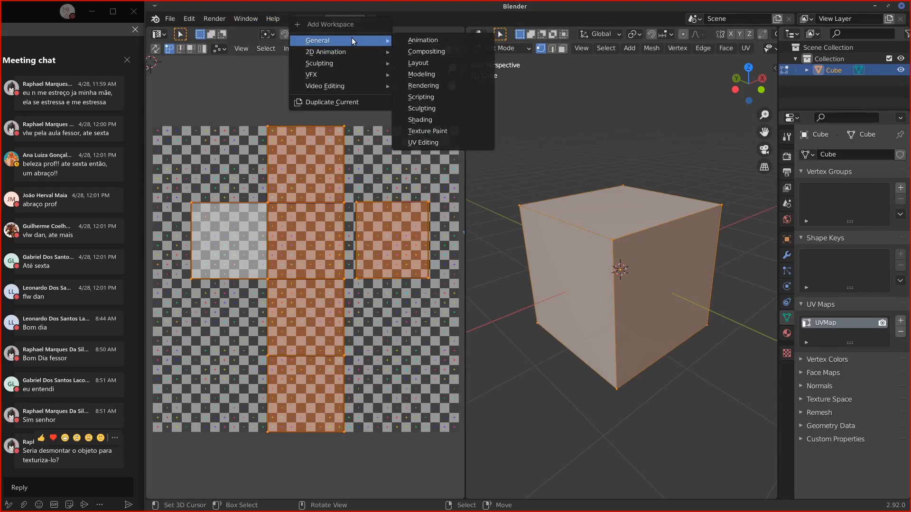
{"action": "left_click", "coordinate": [426, 119]}
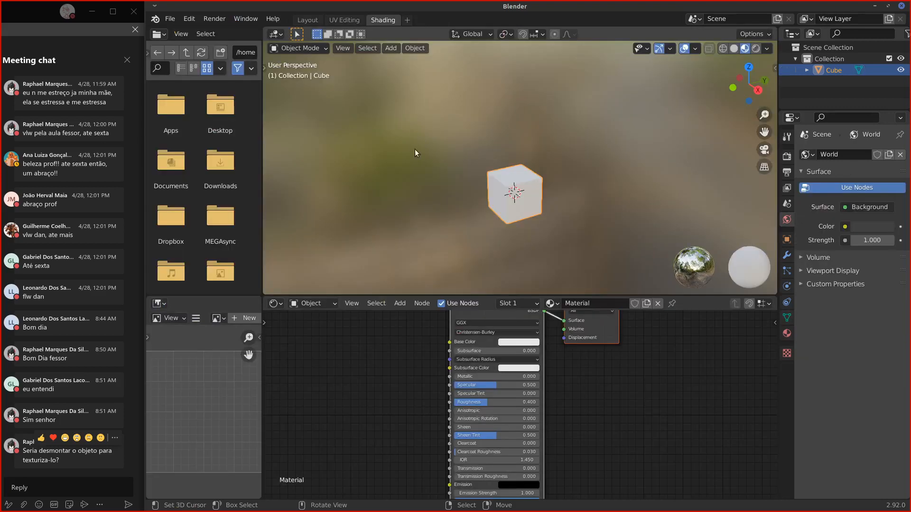
{"action": "key", "text": "Home"}
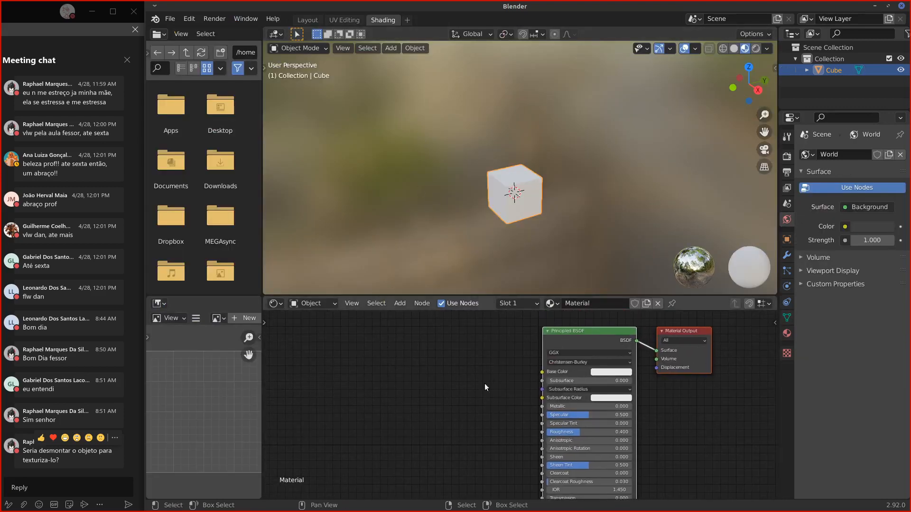
Step: Add an Image Texture node using TEXTURA and connect its Color output to the Principled BSDF's Base Color
{"action": "key", "text": "shift+a"}
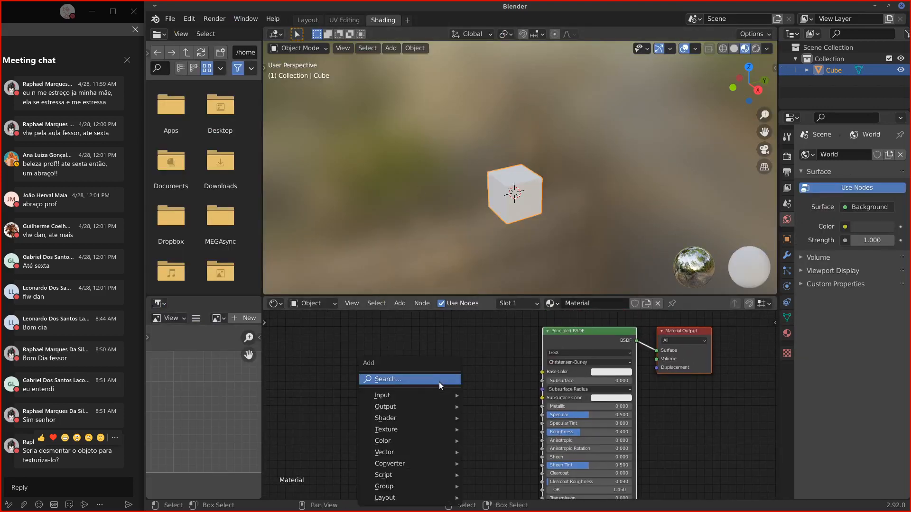
{"action": "mouse_move", "coordinate": [386, 419]}
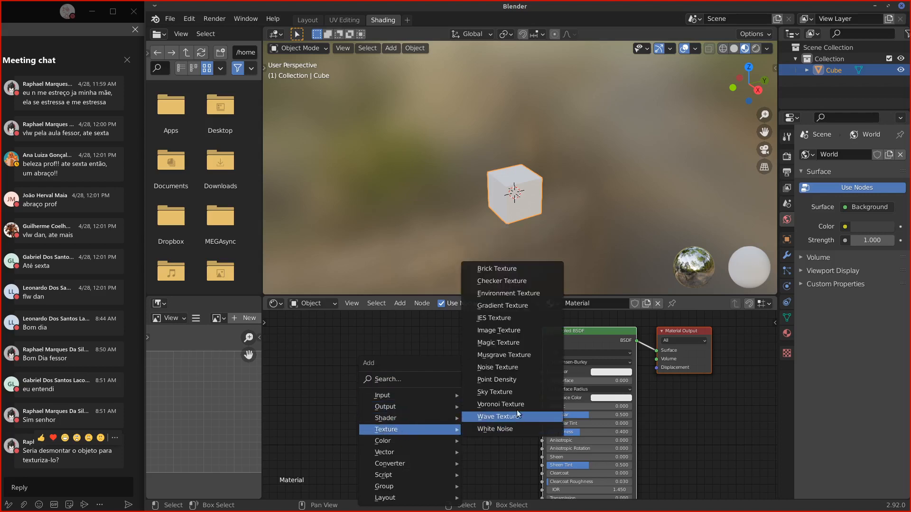
{"action": "left_click", "coordinate": [495, 329]}
{"action": "left_click", "coordinate": [380, 345]}
{"action": "left_click", "coordinate": [395, 377]}
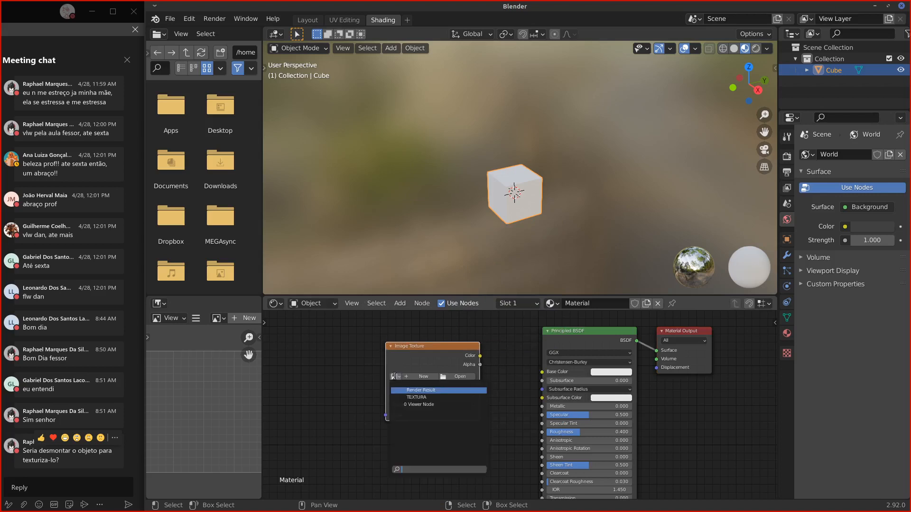
{"action": "left_click", "coordinate": [406, 397]}
{"action": "left_click_drag", "start_coordinate": [480, 355], "coordinate": [542, 371]}
{"action": "left_click_drag", "start_coordinate": [437, 354], "coordinate": [484, 360]}
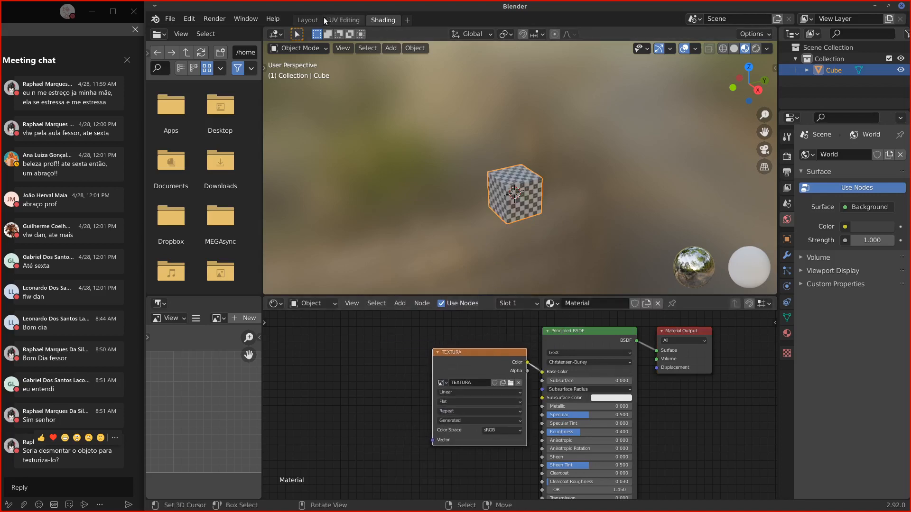
Step: Return to the UV Editing workspace and show the textured cube in Material Preview shading
{"action": "left_click", "coordinate": [340, 20]}
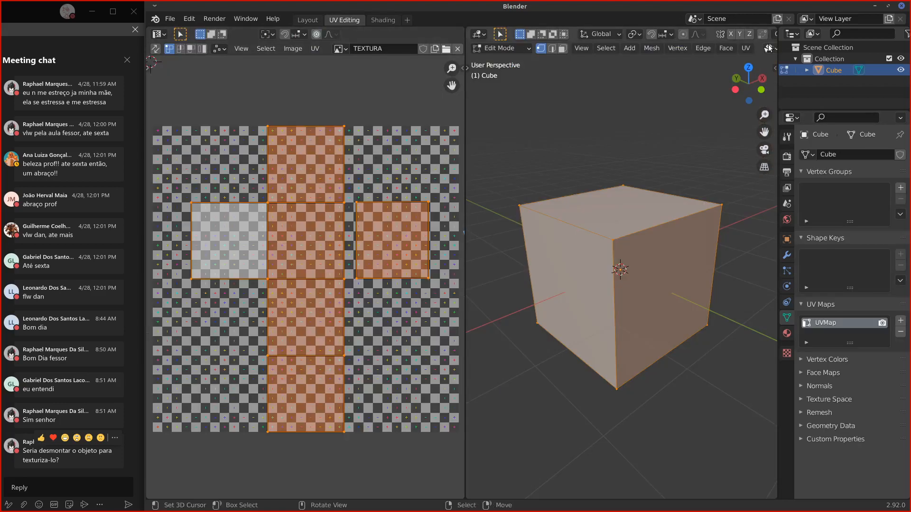
{"action": "scroll", "coordinate": [673, 49], "scroll_direction": "down", "scroll_amount": 3}
{"action": "left_click", "coordinate": [747, 49]}
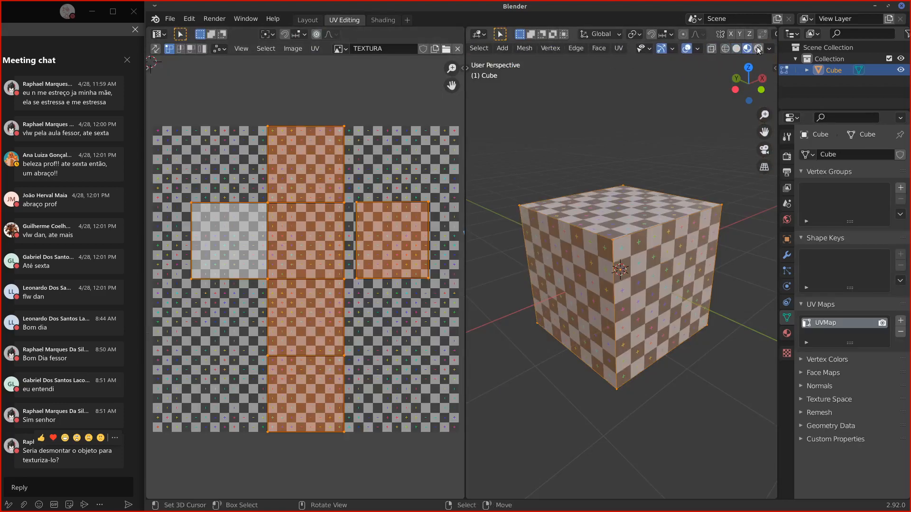
{"action": "middle_click_drag", "start_coordinate": [599, 214], "coordinate": [581, 216]}
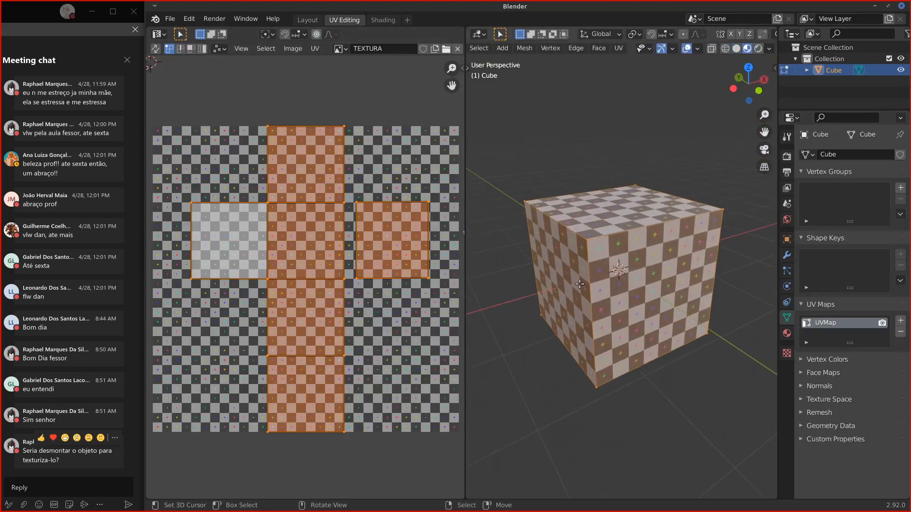
Step: Select the detached face's UV island beside the cross and try scaling it uniformly
{"action": "left_click", "coordinate": [359, 205]}
{"action": "key", "text": "l"}
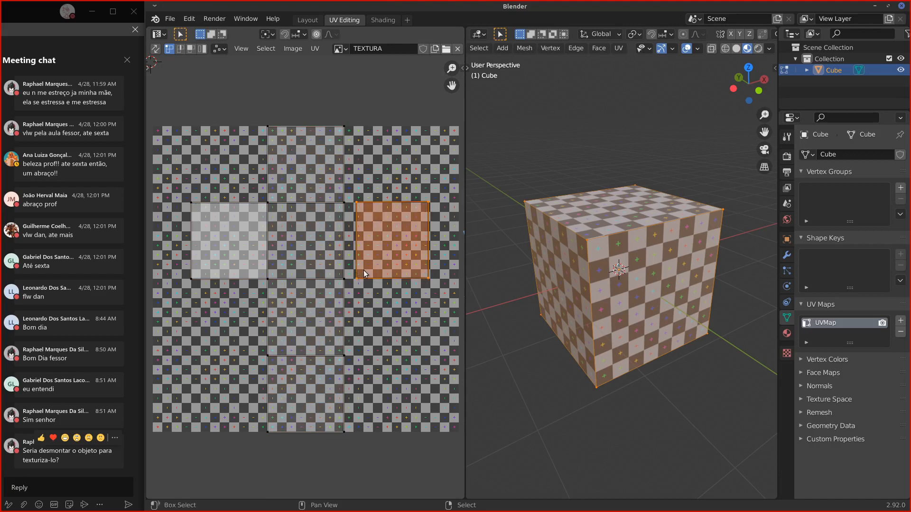
{"action": "key", "text": "s"}
{"action": "left_click_drag", "start_coordinate": [471, 254], "coordinate": [469, 254]}
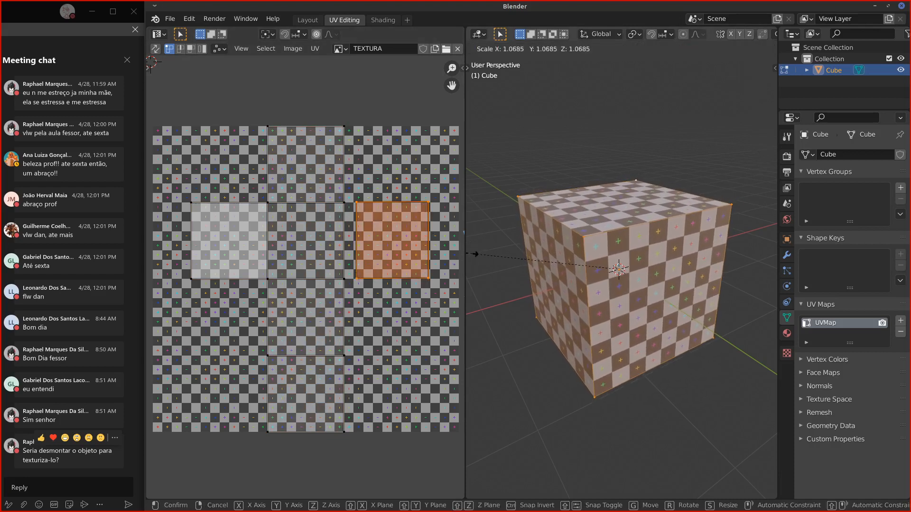
{"action": "key", "text": "Escape"}
{"action": "key", "text": "s"}
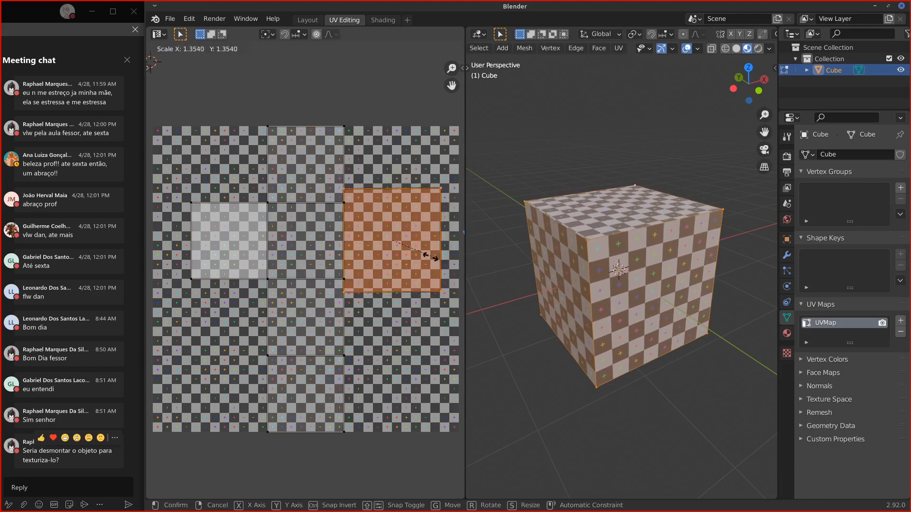
{"action": "key", "text": "Escape"}
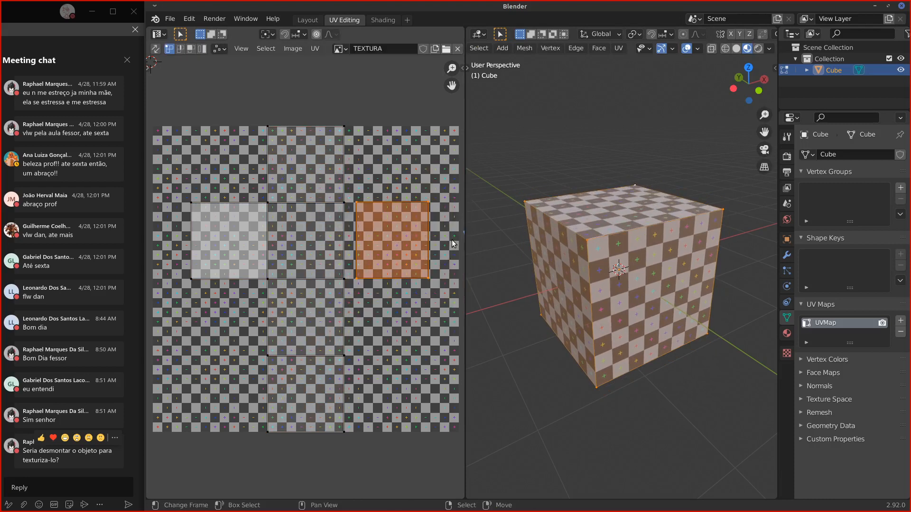
Step: Scale the detached UV island to about 0.2 along X, inspect the texture on the cube's top face, and undo the scaling
{"action": "key", "text": "s"}
{"action": "key", "text": "x"}
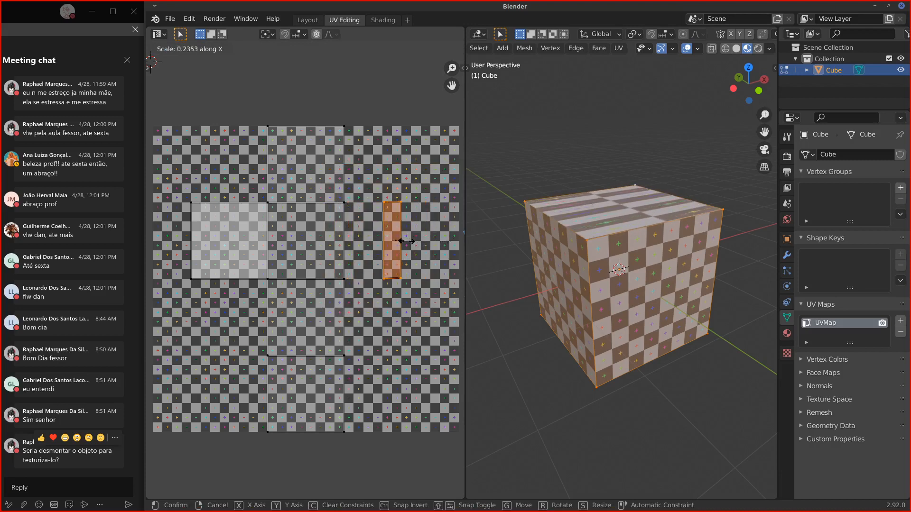
{"action": "left_click", "coordinate": [403, 241]}
{"action": "middle_click_drag", "start_coordinate": [631, 237], "coordinate": [602, 260]}
{"action": "middle_click_drag", "start_coordinate": [304, 238], "coordinate": [324, 233]}
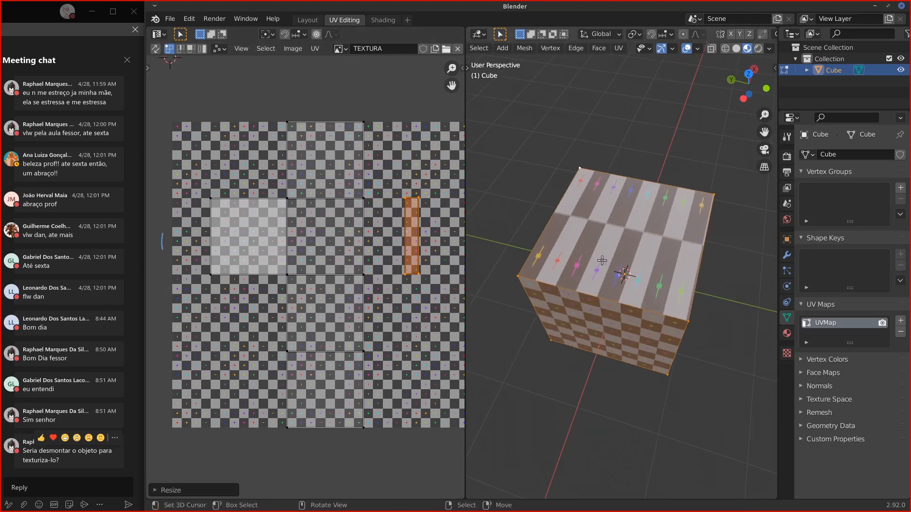
{"action": "middle_click_drag", "start_coordinate": [420, 271], "coordinate": [397, 277]}
{"action": "key", "text": "ctrl+z"}
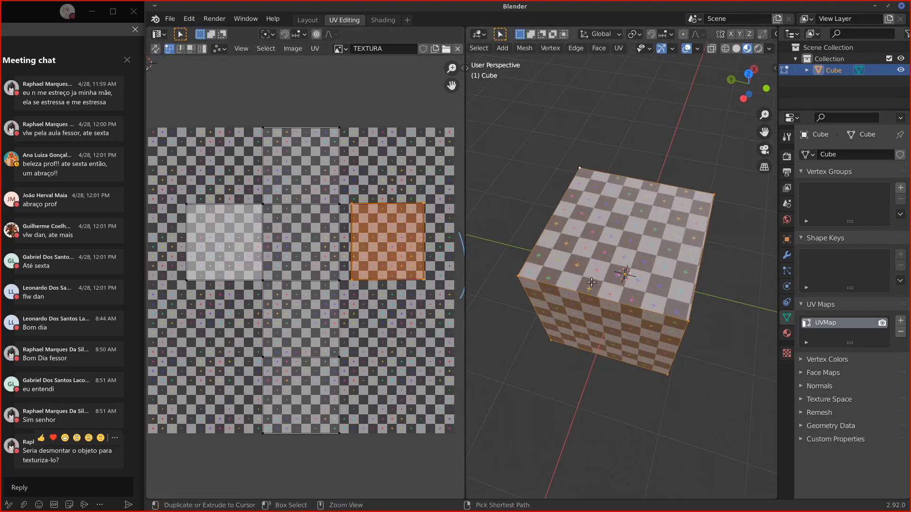
Step: Select all UVs and delete all of the cube's vertices
{"action": "left_click", "coordinate": [354, 288], "text": "shift"}
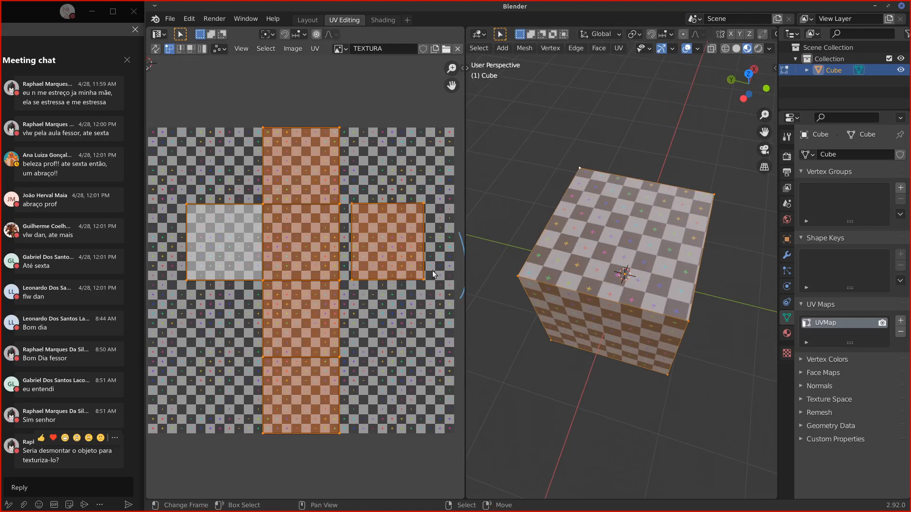
{"action": "key", "text": "x"}
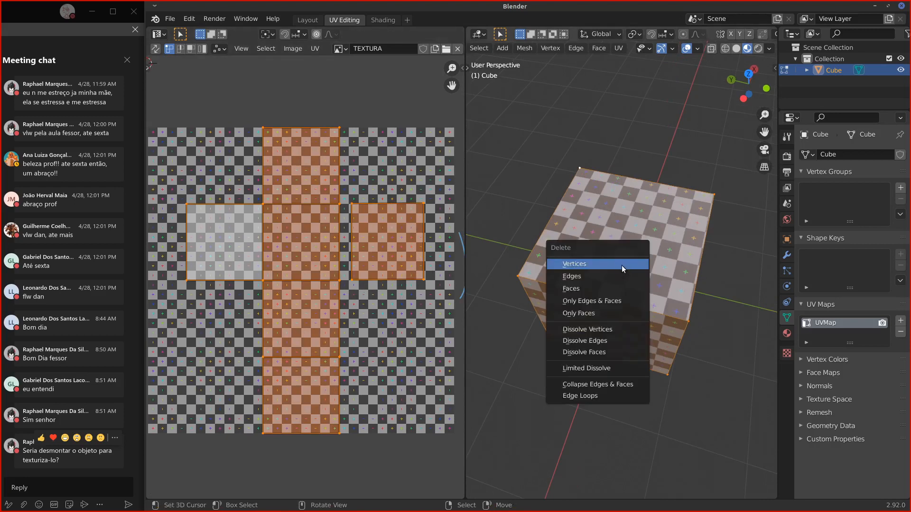
{"action": "left_click", "coordinate": [622, 266]}
Step: Add a torus mesh and select all of its UVs in the UV editor
{"action": "key", "text": "shift+a"}
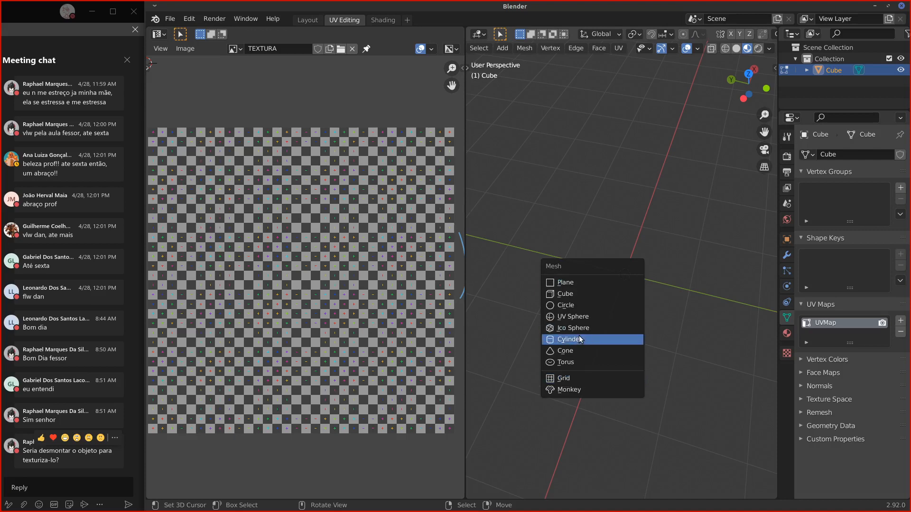
{"action": "left_click", "coordinate": [574, 362]}
{"action": "middle_click_drag", "start_coordinate": [611, 295], "coordinate": [615, 260]}
{"action": "scroll", "coordinate": [615, 261], "scroll_direction": "up", "scroll_amount": 4}
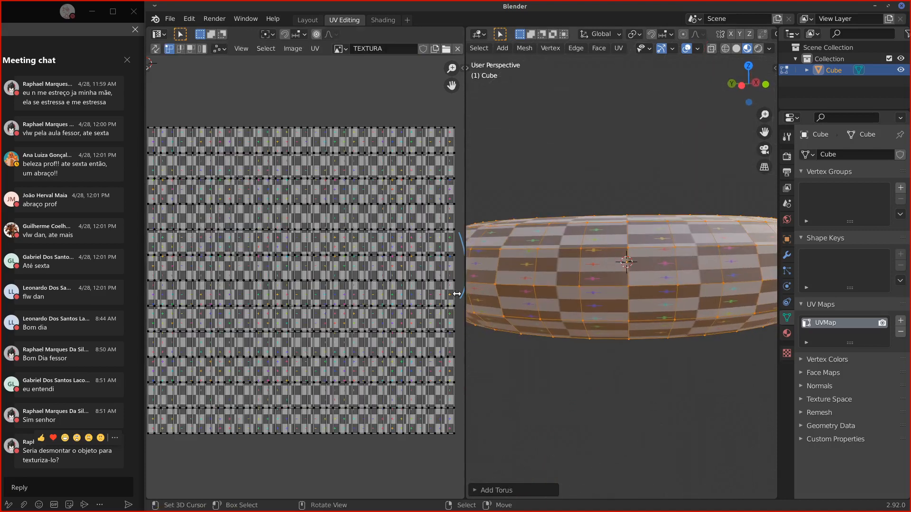
{"action": "key", "text": "a"}
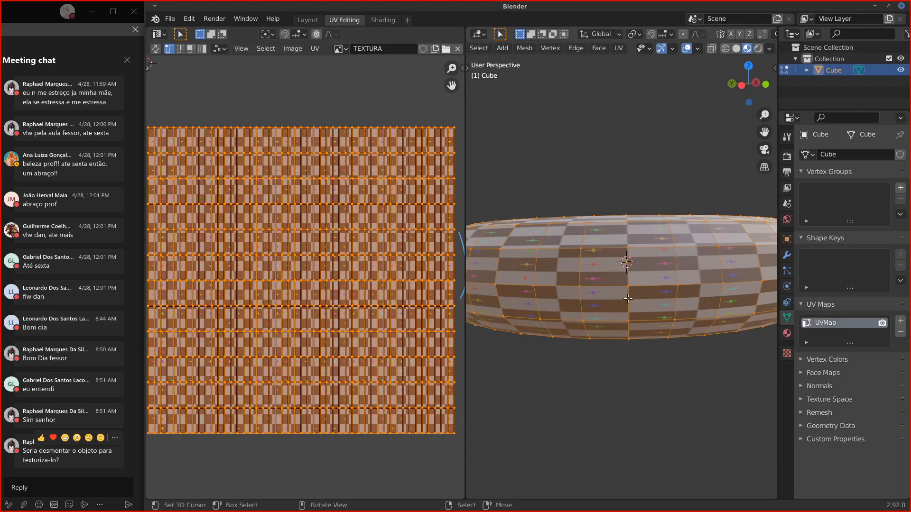
Step: Inspect the stretched checker pattern on the torus's side and scale all of its UVs to 0.3 along Y
{"action": "middle_click_drag", "start_coordinate": [629, 299], "coordinate": [638, 275]}
{"action": "scroll", "coordinate": [636, 272], "scroll_direction": "up", "scroll_amount": 3}
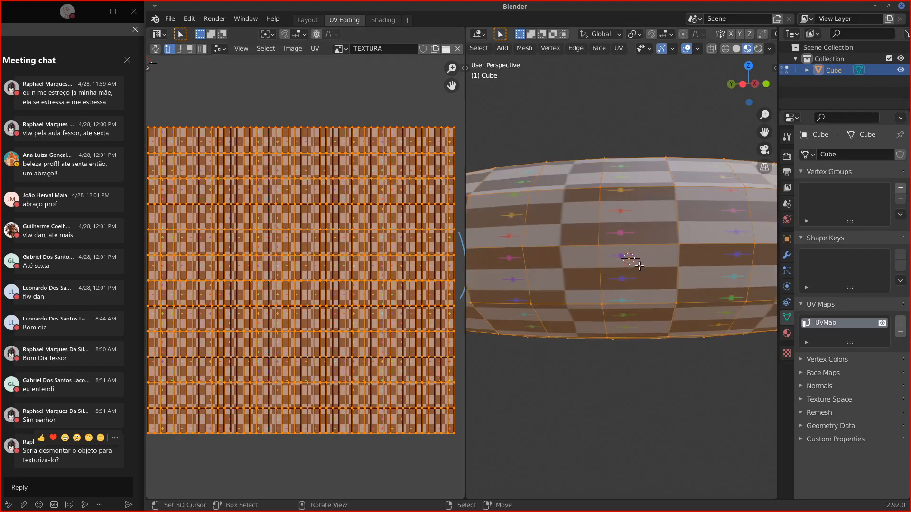
{"action": "middle_click_drag", "start_coordinate": [629, 223], "coordinate": [629, 242]}
{"action": "middle_click_drag", "start_coordinate": [626, 317], "coordinate": [646, 319]}
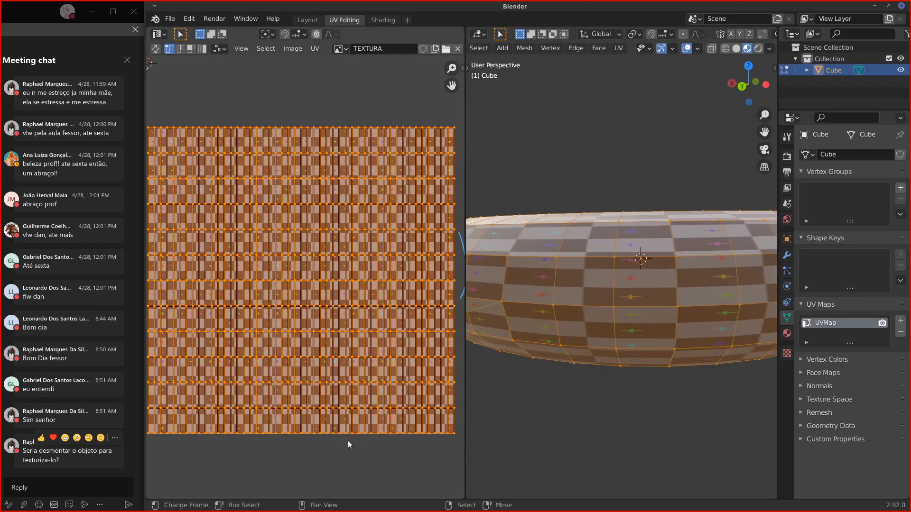
{"action": "key", "text": "s"}
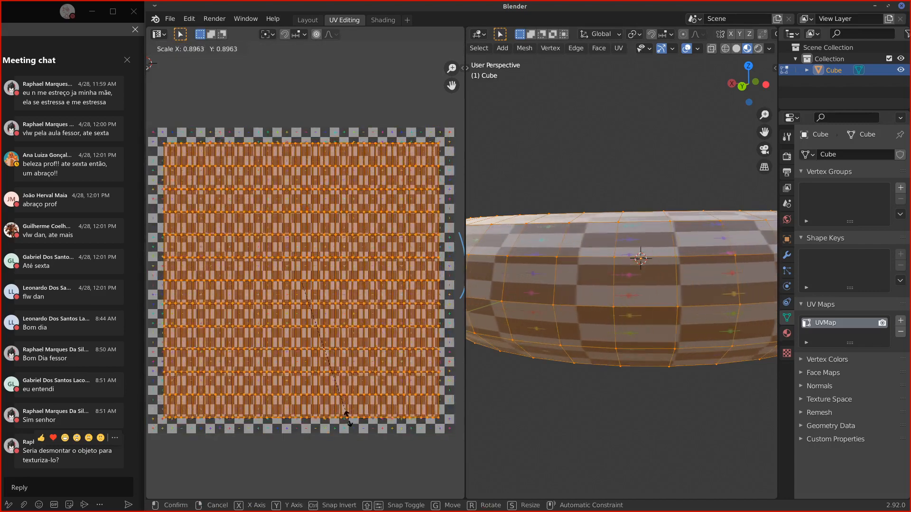
{"action": "key", "text": "y"}
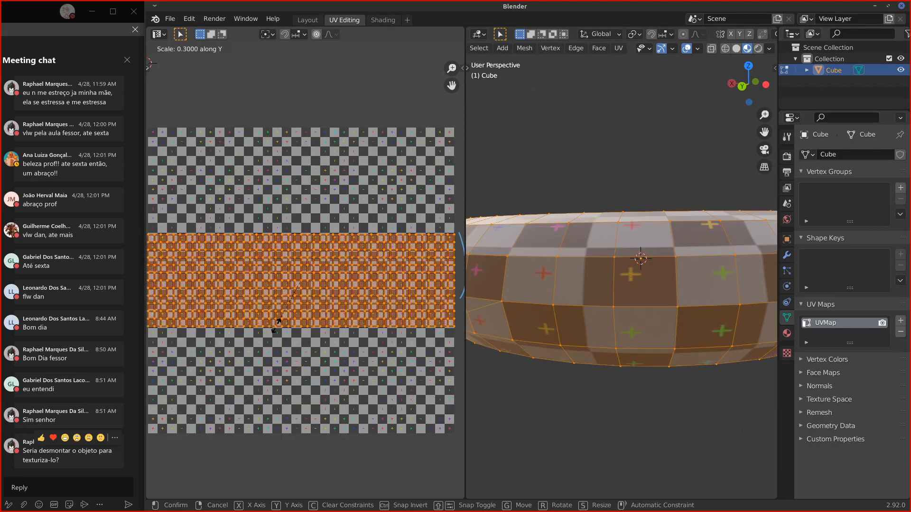
{"action": "left_click", "coordinate": [280, 326]}
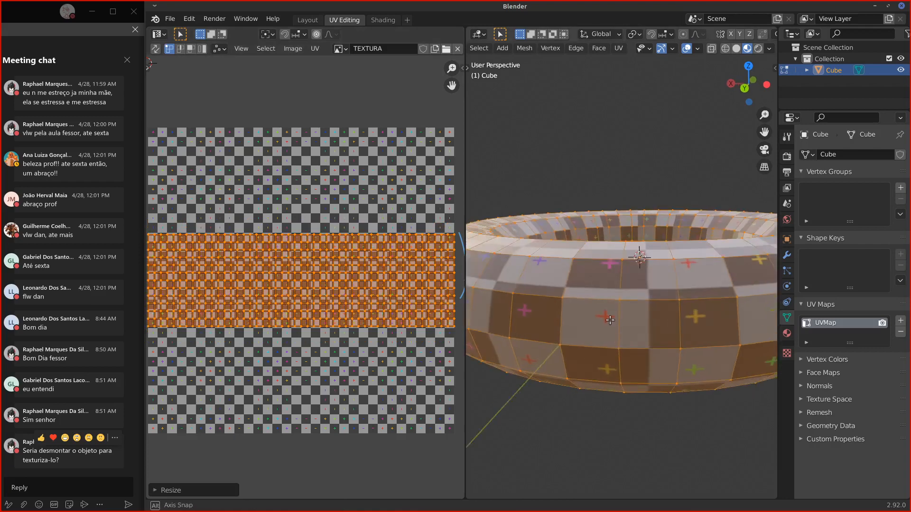
Step: Stretch the torus's UVs to about 1.9 along X and shrink them uniformly in two passes
{"action": "key", "text": "s"}
{"action": "key", "text": "x"}
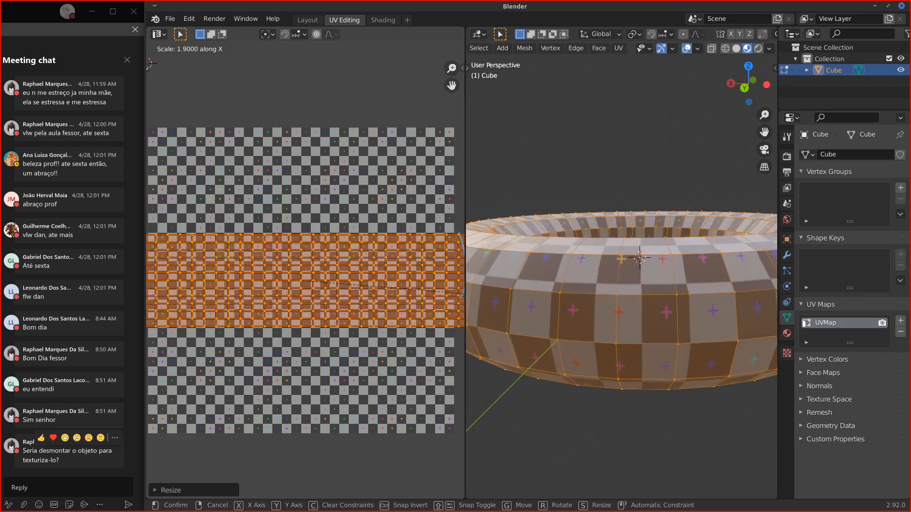
{"action": "key", "text": "x"}
{"action": "key", "text": "x"}
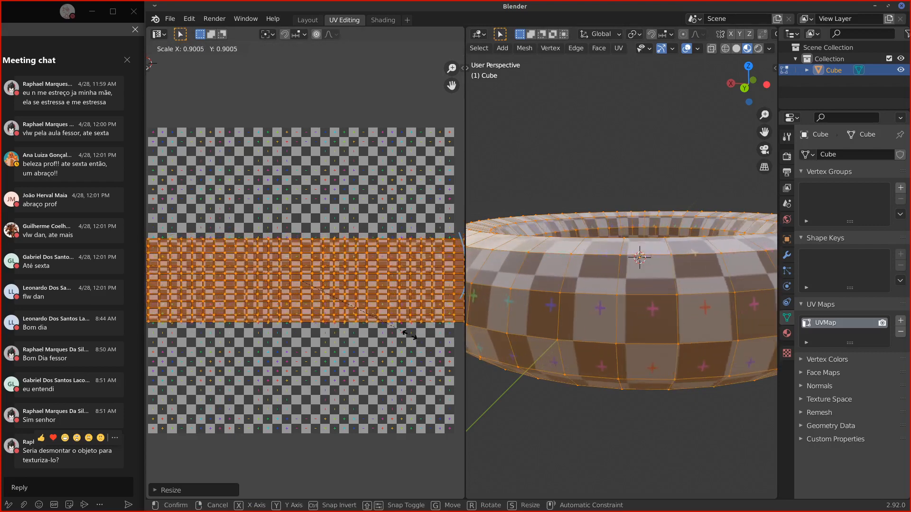
{"action": "left_click", "coordinate": [384, 355]}
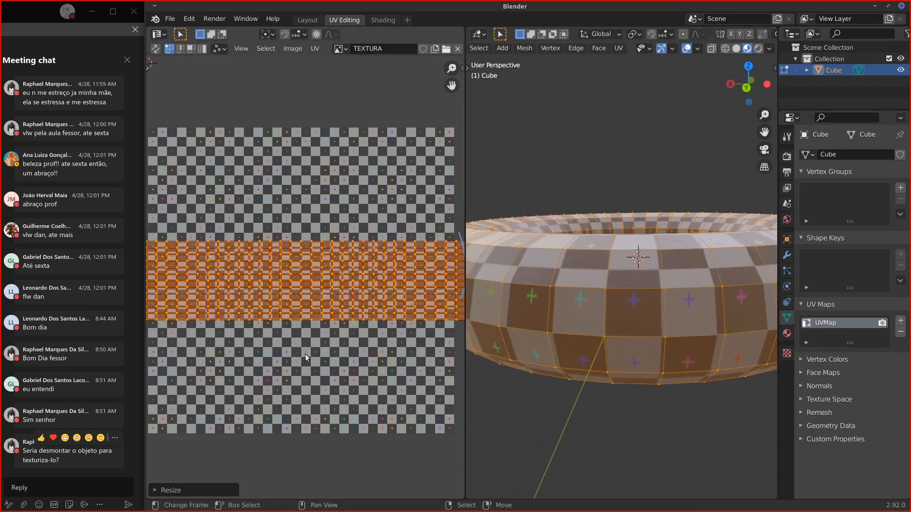
{"action": "key", "text": "s"}
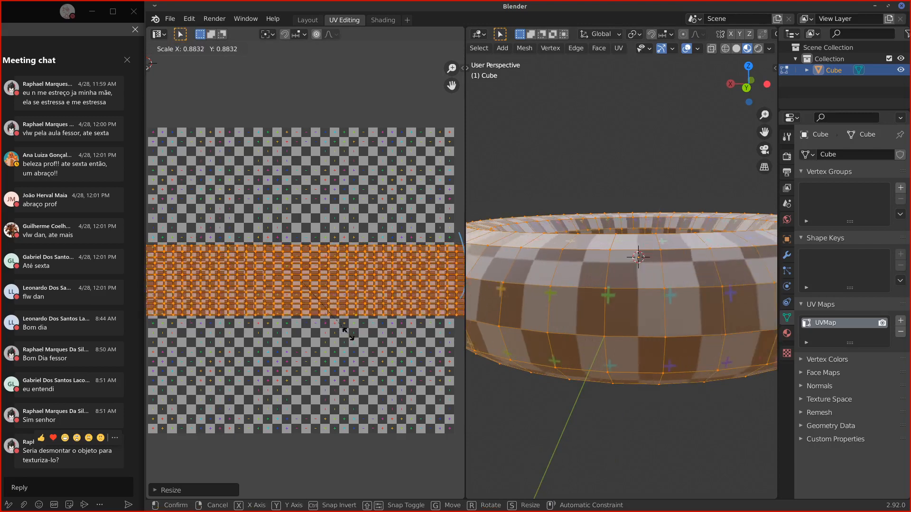
{"action": "left_click", "coordinate": [333, 332]}
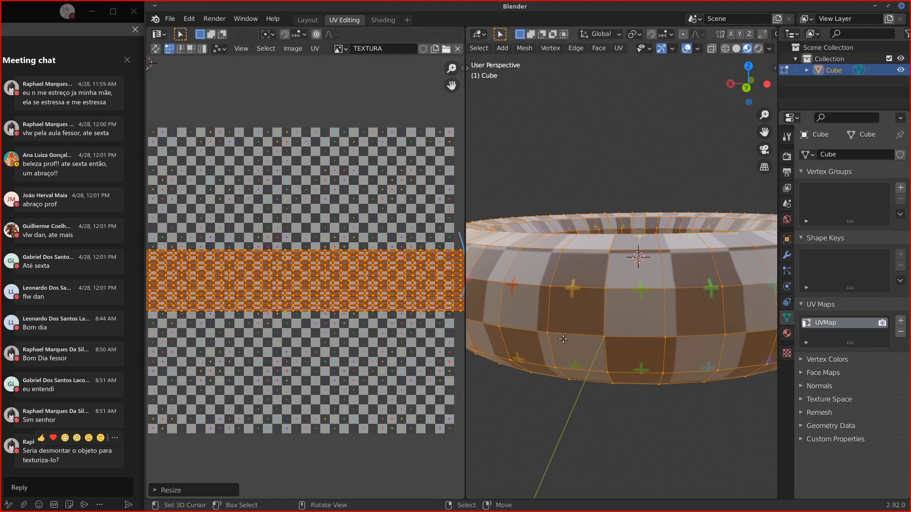
Step: Delete all of the torus's vertices and add a cube mesh in its place
{"action": "key", "text": "x"}
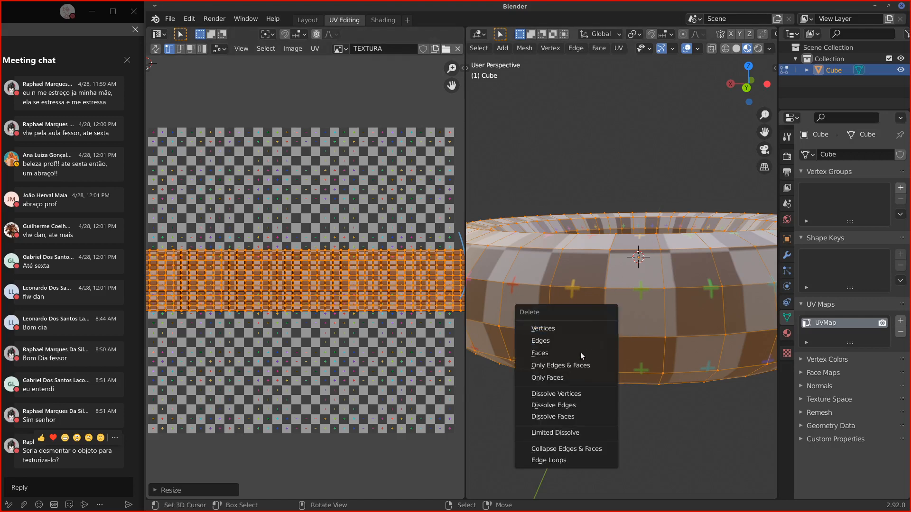
{"action": "left_click", "coordinate": [562, 328]}
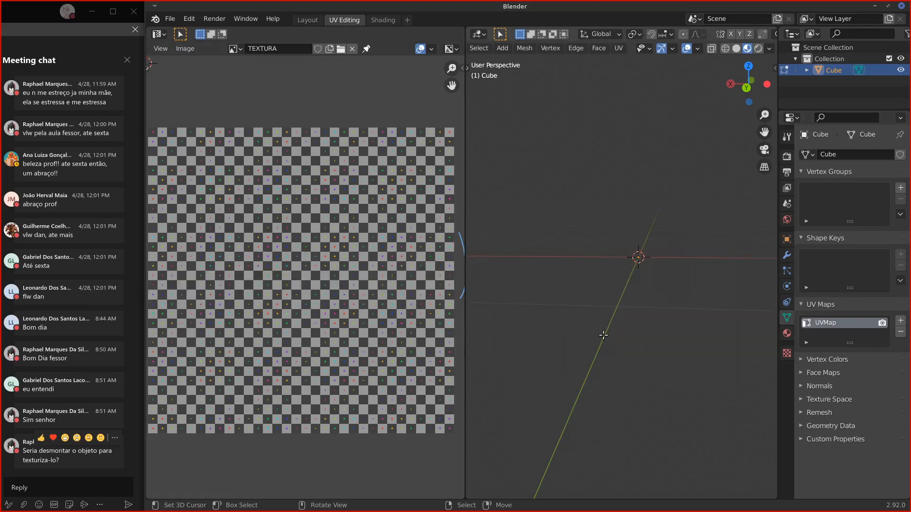
{"action": "key", "text": "shift+a"}
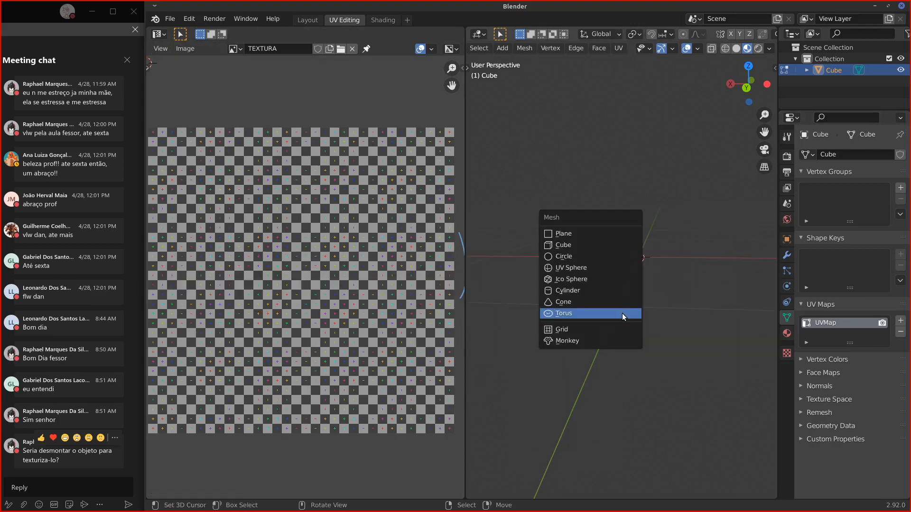
{"action": "left_click", "coordinate": [591, 245]}
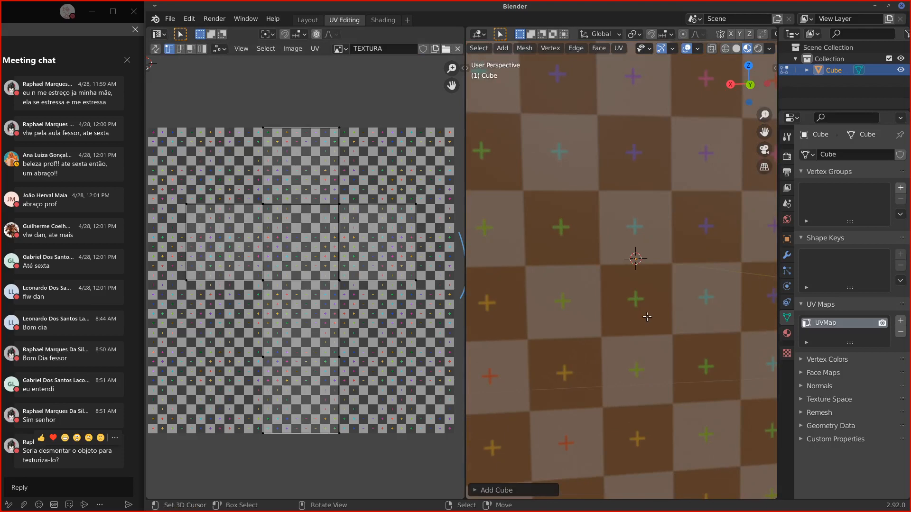
{"action": "scroll", "coordinate": [646, 317], "scroll_direction": "down", "scroll_amount": 5}
{"action": "middle_click_drag", "start_coordinate": [647, 317], "coordinate": [682, 302]}
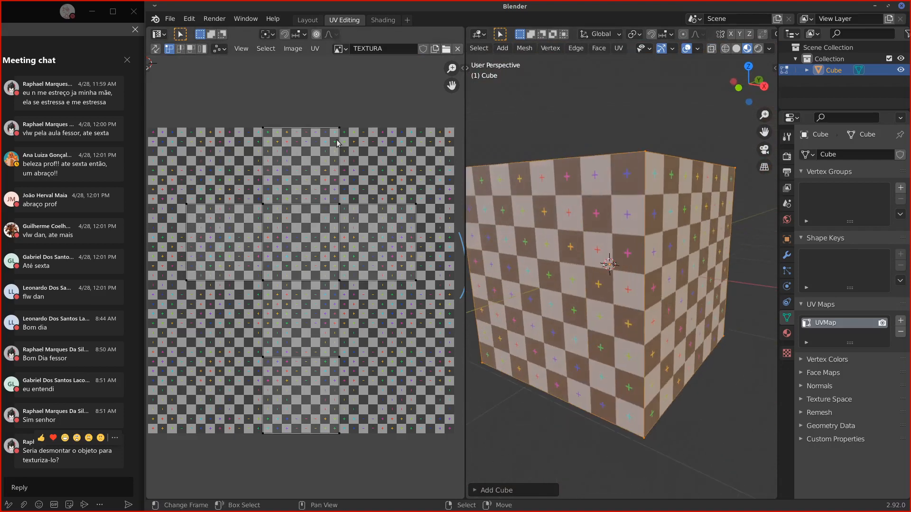
Step: Annotate the checkered texture with an arrow and the words "UV GRID", and erase all annotation strokes around the image
{"action": "mouse_move", "coordinate": [335, 204]}
{"action": "middle_mouse_down"}
{"action": "mouse_move", "coordinate": [359, 191]}
{"action": "mouse_move", "coordinate": [349, 202]}
{"action": "middle_mouse_up"}
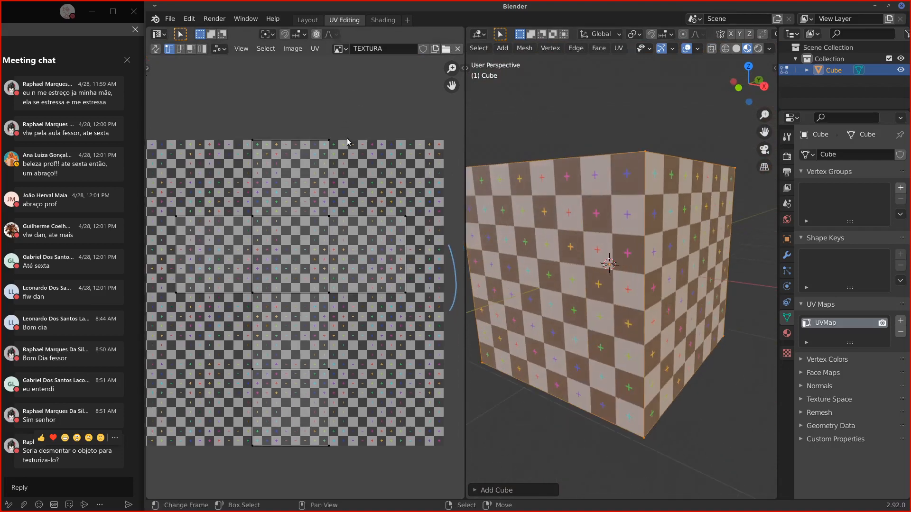
{"action": "mouse_move", "coordinate": [374, 133]}
{"action": "left_mouse_down"}
{"action": "mouse_move", "coordinate": [407, 103]}
{"action": "mouse_move", "coordinate": [395, 138]}
{"action": "left_mouse_up"}
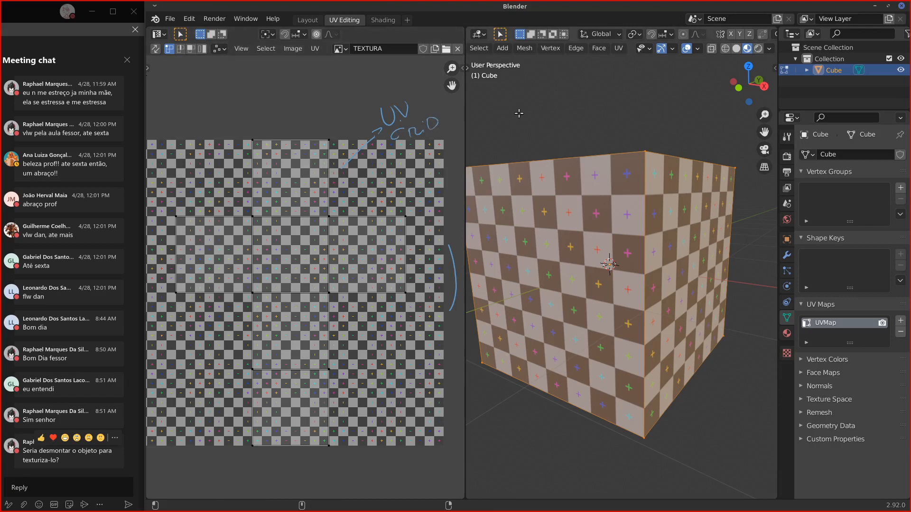
{"action": "mouse_move", "coordinate": [451, 284]}
{"action": "left_mouse_down"}
{"action": "mouse_move", "coordinate": [443, 119]}
{"action": "mouse_move", "coordinate": [400, 107]}
{"action": "left_mouse_up"}
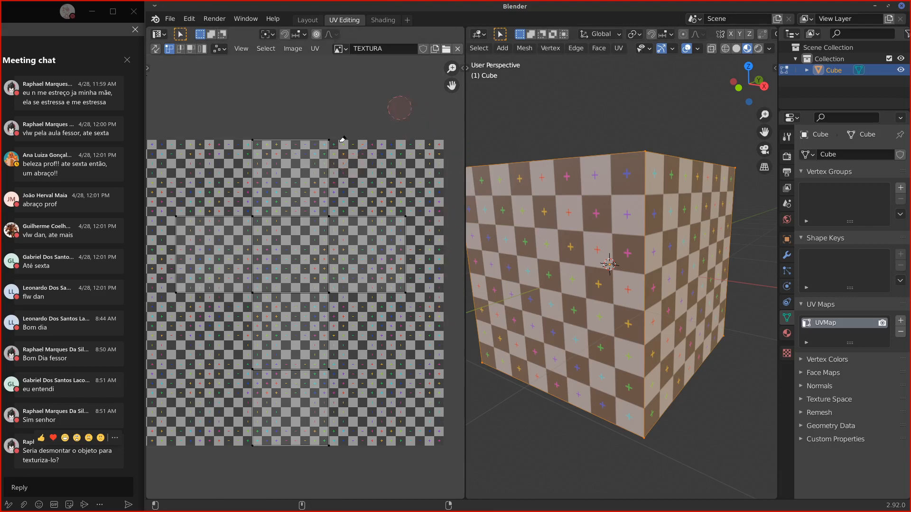
{"action": "middle_click_drag", "start_coordinate": [304, 304], "coordinate": [341, 270]}
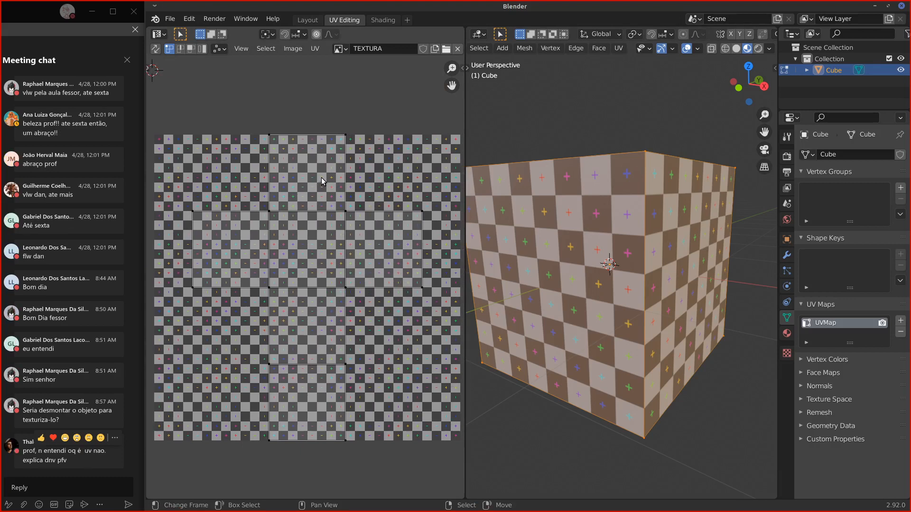
Step: Add the corner vertices of the cube's unwrapped UV layout to the selection one after another until the whole cross is selected
{"action": "left_click", "coordinate": [270, 153], "text": "shift"}
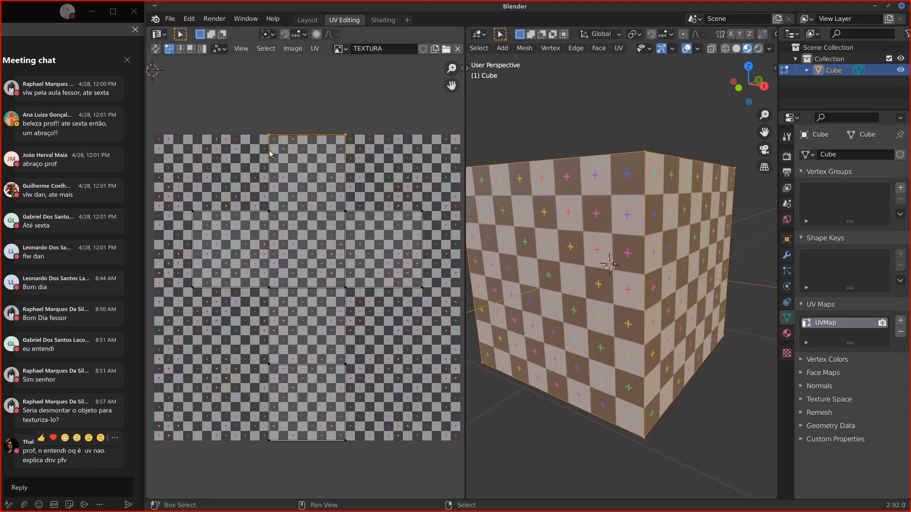
{"action": "left_click", "coordinate": [203, 221], "text": "shift"}
{"action": "left_click", "coordinate": [204, 285], "text": "shift"}
{"action": "left_click", "coordinate": [273, 365], "text": "shift"}
{"action": "left_click", "coordinate": [271, 439], "text": "shift"}
{"action": "left_click", "coordinate": [351, 434], "text": "shift"}
{"action": "left_click", "coordinate": [342, 363], "text": "shift"}
{"action": "left_click", "coordinate": [352, 289], "text": "shift"}
{"action": "left_click", "coordinate": [422, 211], "text": "shift"}
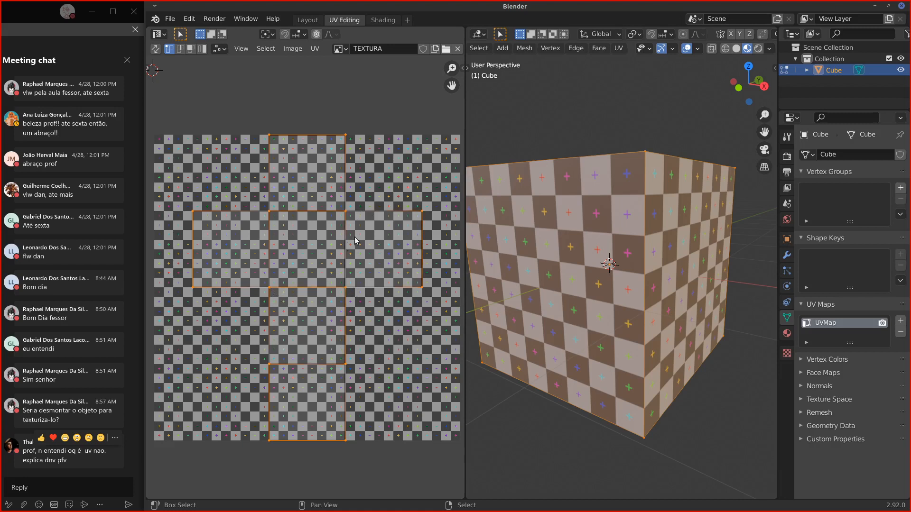
Step: Select only the upper-left UV vertex of the cross and mark it with annotation strokes: a circle, an arrow and a letter U
{"action": "left_click", "coordinate": [262, 125]}
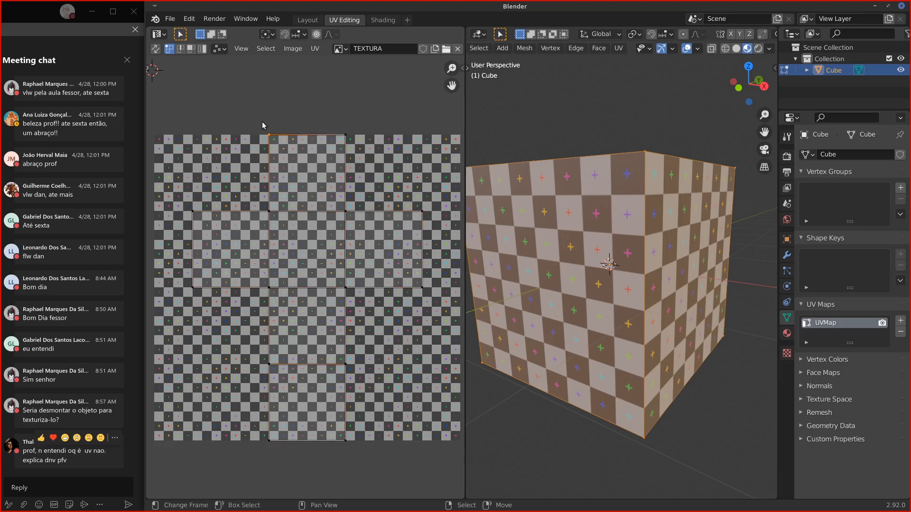
{"action": "mouse_move", "coordinate": [269, 129]}
{"action": "left_mouse_down"}
{"action": "mouse_move", "coordinate": [285, 142]}
{"action": "mouse_move", "coordinate": [259, 131]}
{"action": "left_mouse_up"}
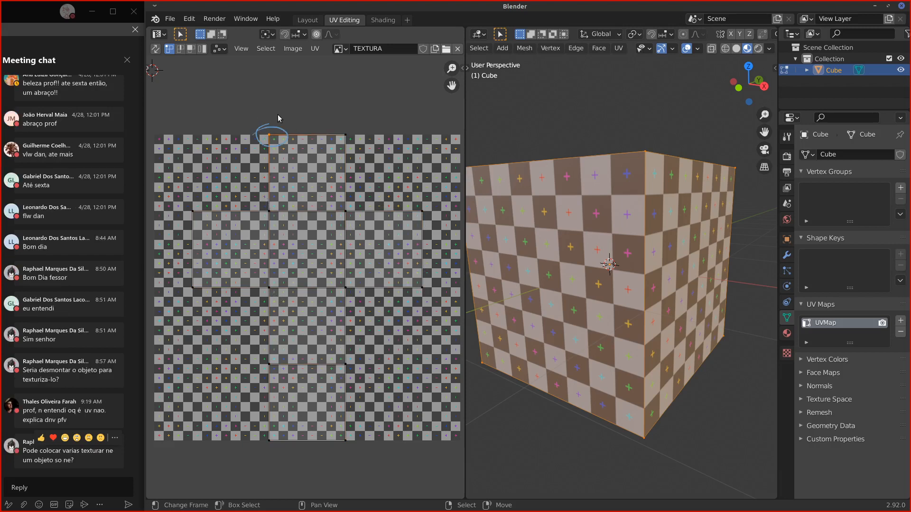
{"action": "left_click_drag", "start_coordinate": [279, 126], "coordinate": [346, 102]}
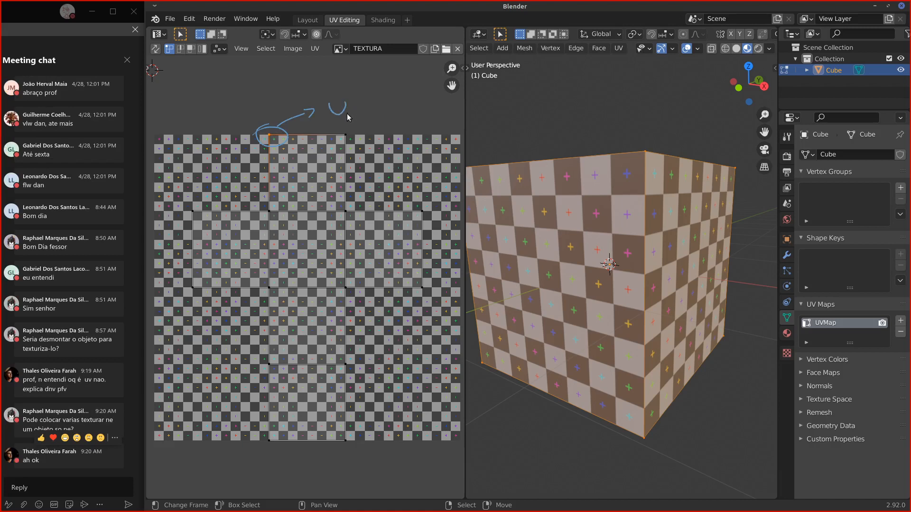
{"action": "left_click_drag", "start_coordinate": [204, 121], "coordinate": [341, 114]}
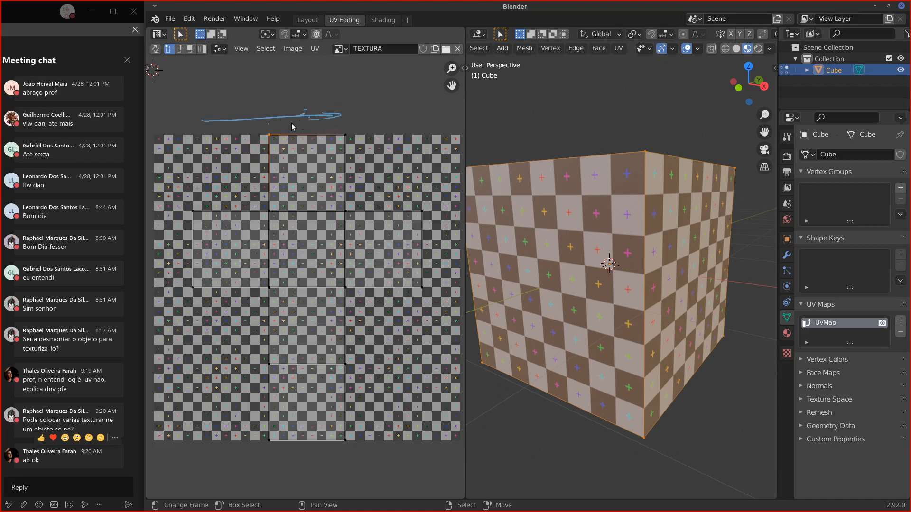
{"action": "mouse_move", "coordinate": [251, 142]}
{"action": "left_mouse_down"}
{"action": "mouse_move", "coordinate": [252, 118]}
{"action": "mouse_move", "coordinate": [287, 102]}
{"action": "left_mouse_up"}
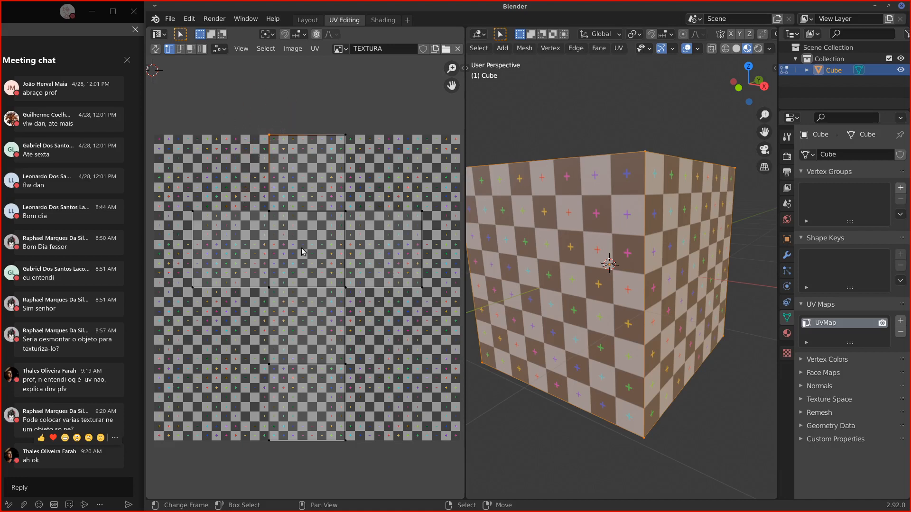
Step: Select a single upper corner vertex of the cube in the 3D viewport, then reselect the entire mesh
{"action": "right_click", "coordinate": [640, 148]}
{"action": "middle_click_drag", "start_coordinate": [324, 215], "coordinate": [330, 239]}
{"action": "left_click", "coordinate": [624, 150]}
{"action": "middle_click_drag", "start_coordinate": [612, 223], "coordinate": [609, 245]}
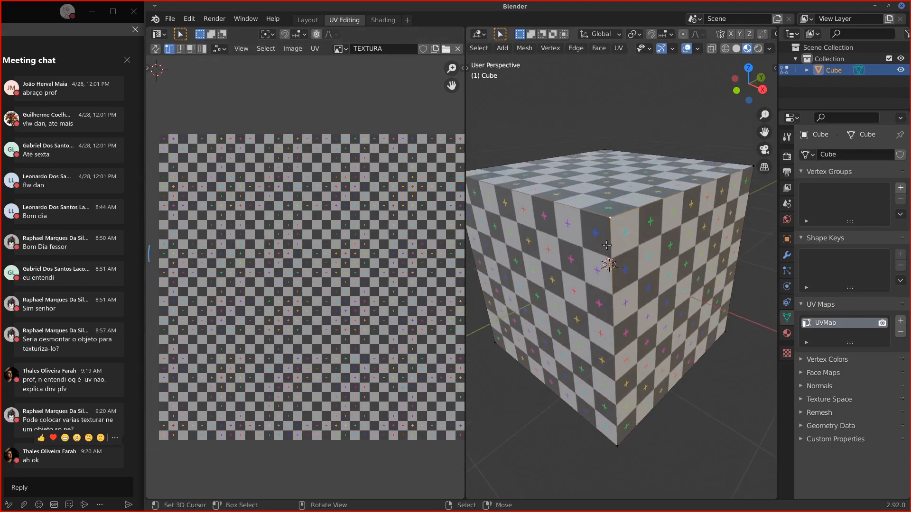
{"action": "key", "text": "a"}
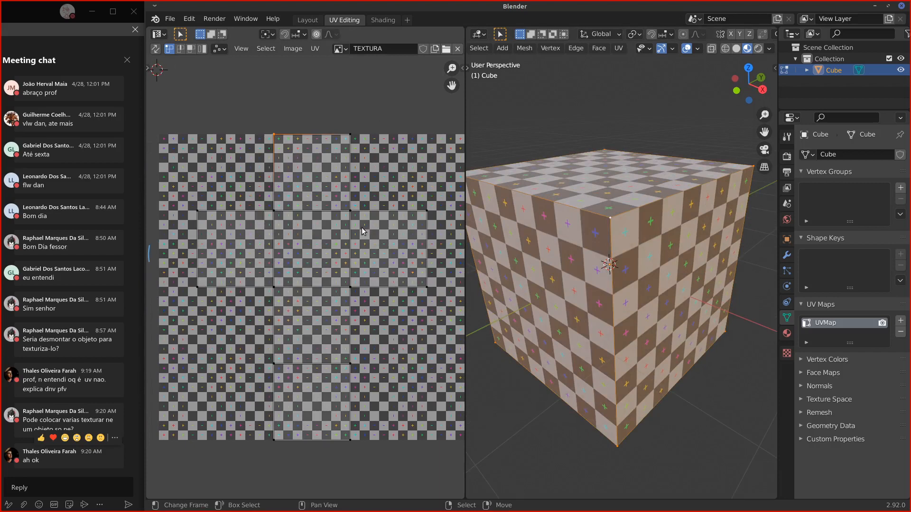
Step: Unlink the TEXTURA image from the UV editor
{"action": "left_click", "coordinate": [458, 48]}
{"action": "scroll", "coordinate": [299, 267], "scroll_direction": "up", "scroll_amount": 7}
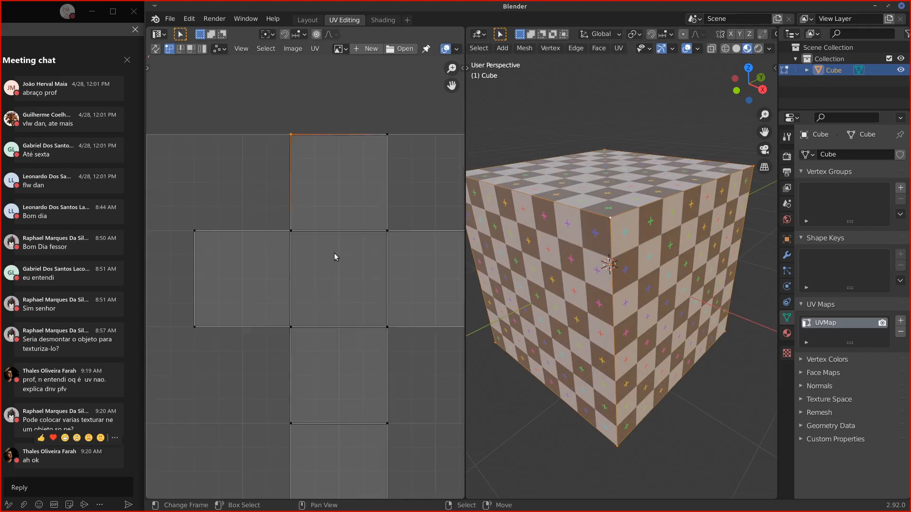
{"action": "scroll", "coordinate": [374, 60], "scroll_direction": "down", "scroll_amount": 1}
Step: Create a new image named COLOG GRID with the Color Grid generated type and select the whole UV layout over it
{"action": "left_click", "coordinate": [368, 49]}
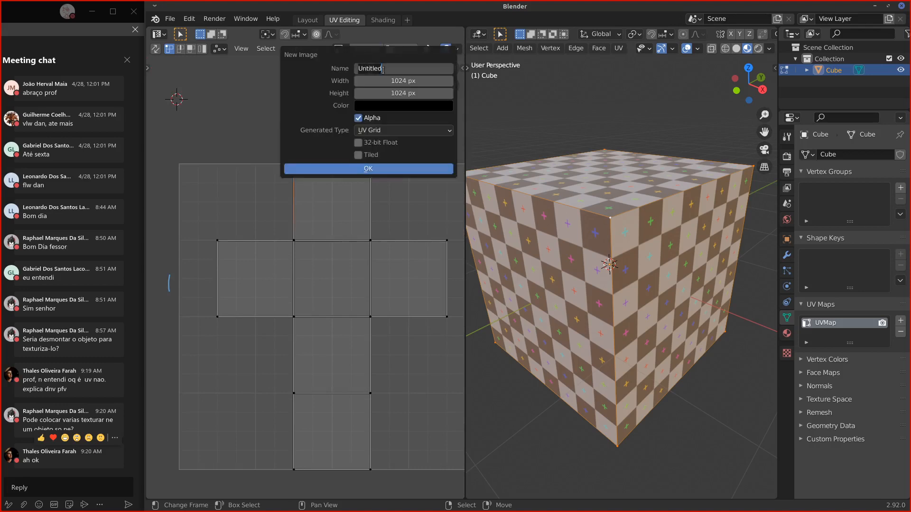
{"action": "key", "text": "BackSpace"}
{"action": "left_click", "coordinate": [393, 130]}
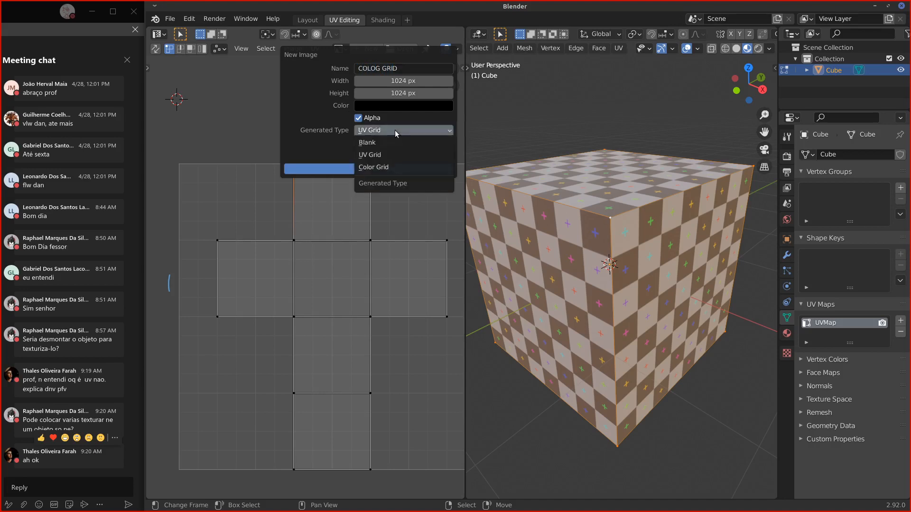
{"action": "left_click", "coordinate": [380, 168]}
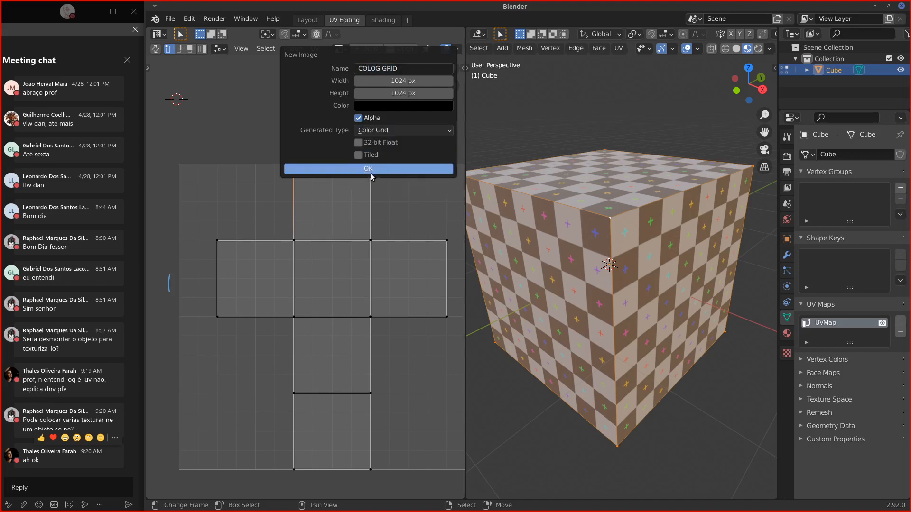
{"action": "left_click", "coordinate": [368, 169]}
{"action": "scroll", "coordinate": [337, 241], "scroll_direction": "down", "scroll_amount": 9}
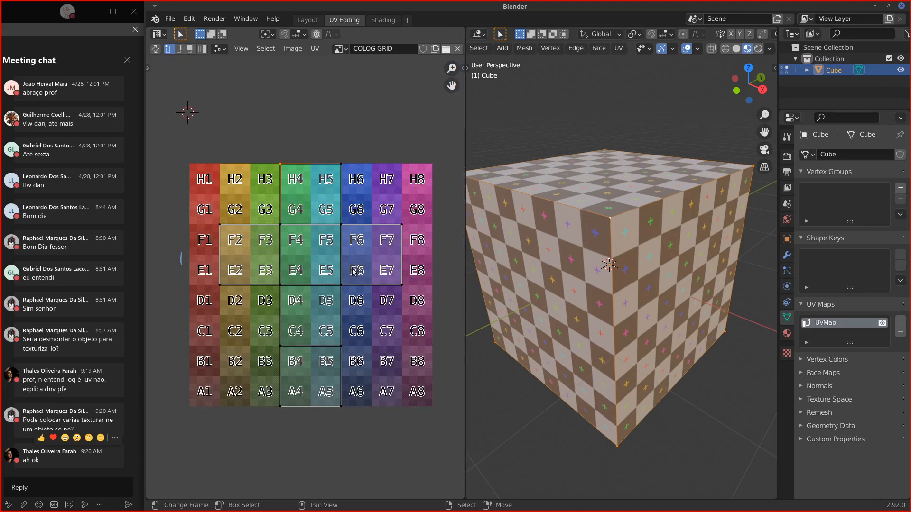
{"action": "scroll", "coordinate": [356, 265], "scroll_direction": "up", "scroll_amount": 3}
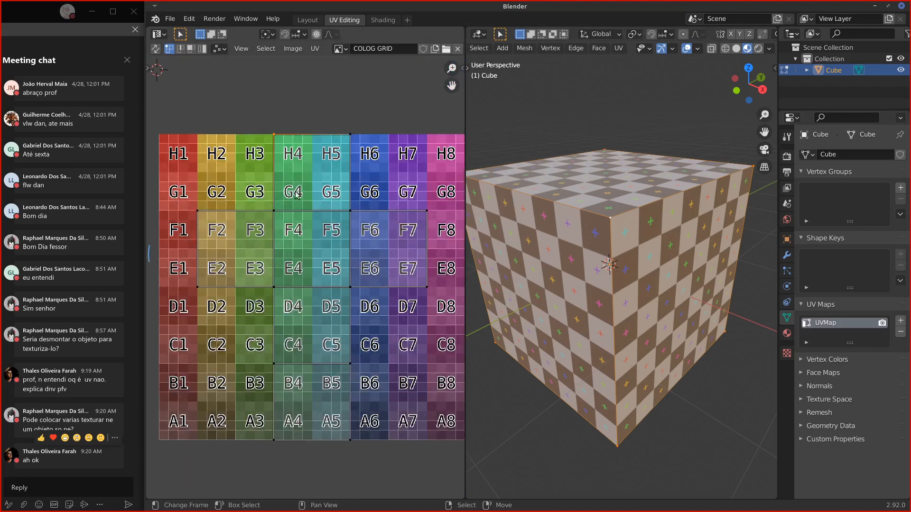
{"action": "key", "text": "a"}
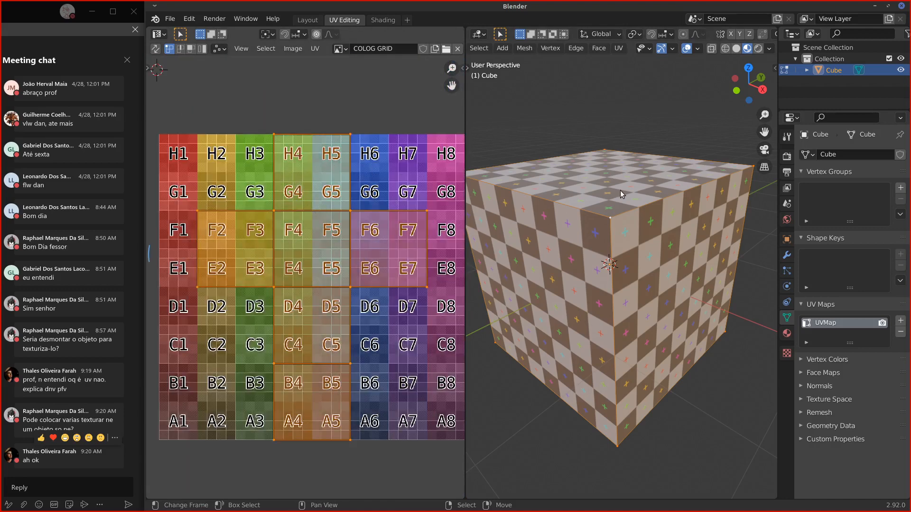
Step: Circle the corner cells H1, A1 and H8 of the color grid with annotation strokes
{"action": "middle_click_drag", "start_coordinate": [604, 227], "coordinate": [475, 213]}
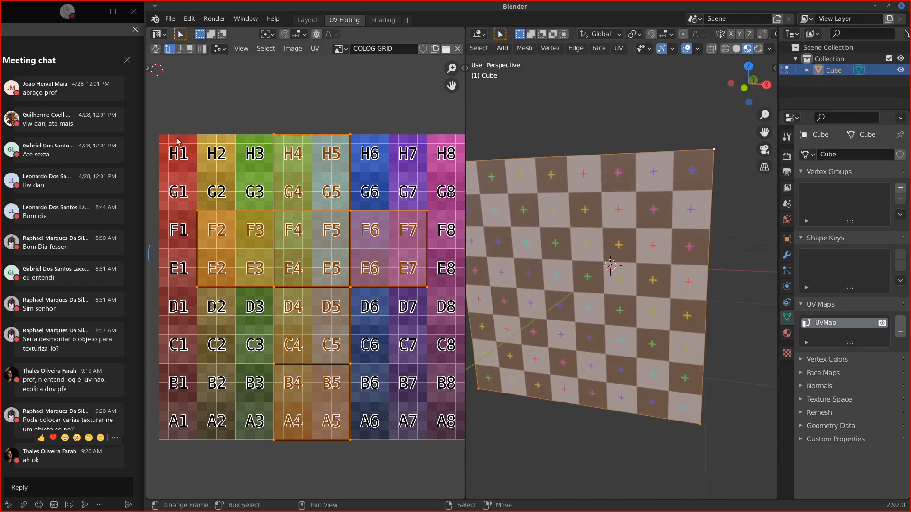
{"action": "mouse_move", "coordinate": [177, 140]}
{"action": "left_mouse_down"}
{"action": "mouse_move", "coordinate": [212, 172]}
{"action": "mouse_move", "coordinate": [166, 163]}
{"action": "mouse_move", "coordinate": [199, 165]}
{"action": "left_mouse_up"}
{"action": "left_click_drag", "start_coordinate": [185, 411], "coordinate": [188, 431]}
{"action": "left_click_drag", "start_coordinate": [441, 143], "coordinate": [424, 170]}
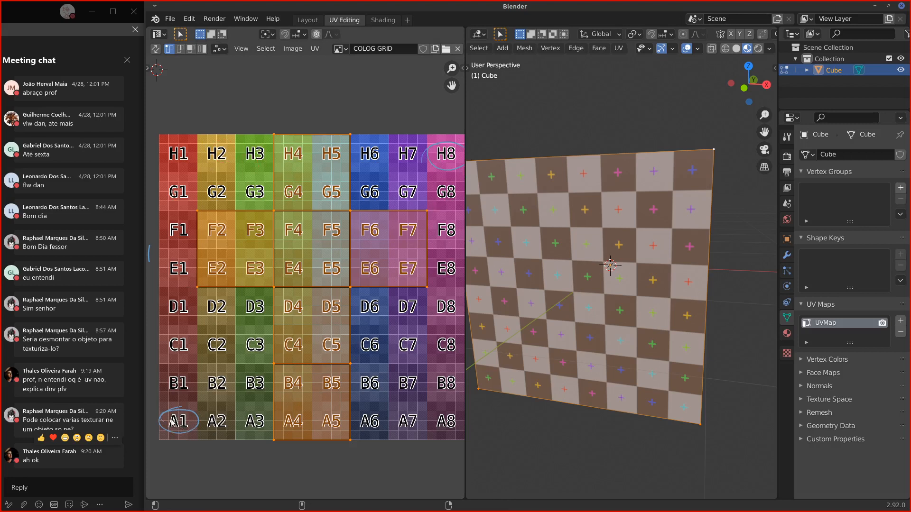
{"action": "mouse_move", "coordinate": [441, 139]}
{"action": "left_mouse_down"}
{"action": "mouse_move", "coordinate": [429, 163]}
{"action": "mouse_move", "coordinate": [455, 149]}
{"action": "left_mouse_up"}
{"action": "left_click_drag", "start_coordinate": [193, 394], "coordinate": [192, 414]}
{"action": "middle_click_drag", "start_coordinate": [216, 359], "coordinate": [336, 274]}
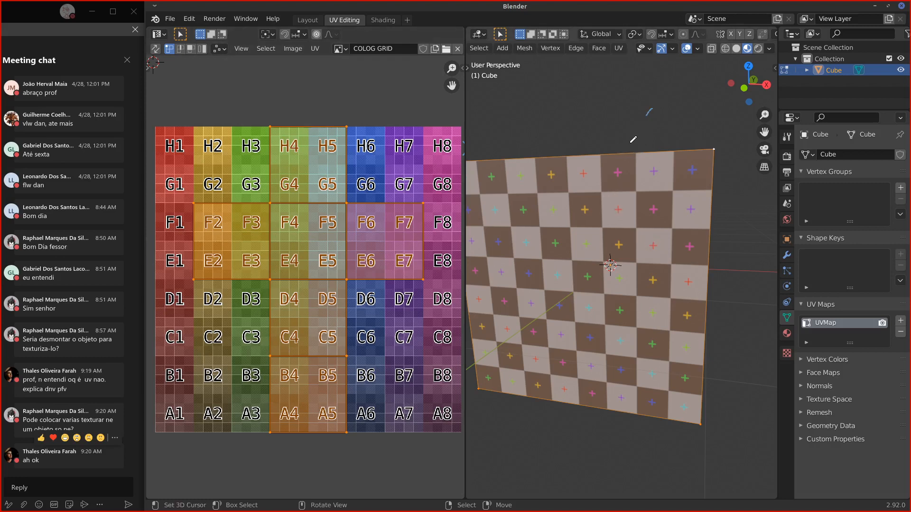
{"action": "left_click_drag", "start_coordinate": [646, 118], "coordinate": [624, 143]}
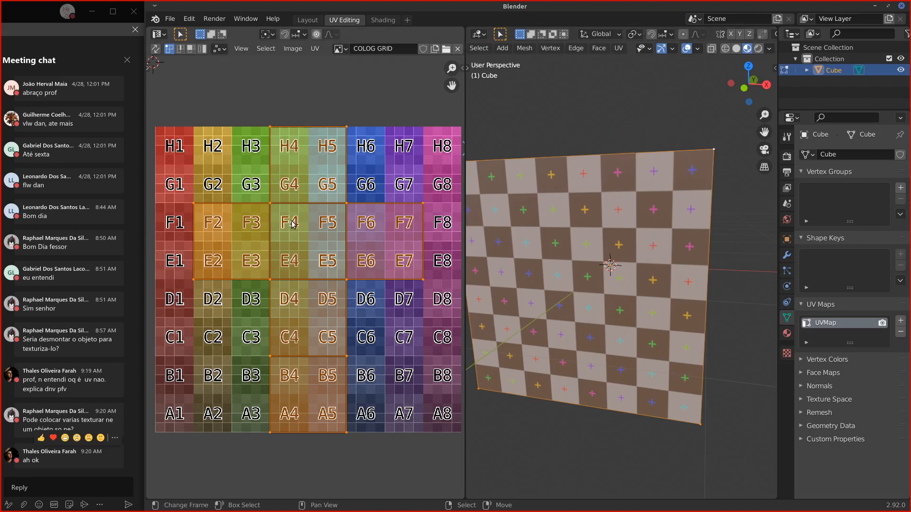
{"action": "left_click_drag", "start_coordinate": [398, 93], "coordinate": [384, 126]}
Step: Scale down the cube's UV layout and move it so its arms cover cells G1 to G4 and H2 to D3
{"action": "key", "text": "Tab"}
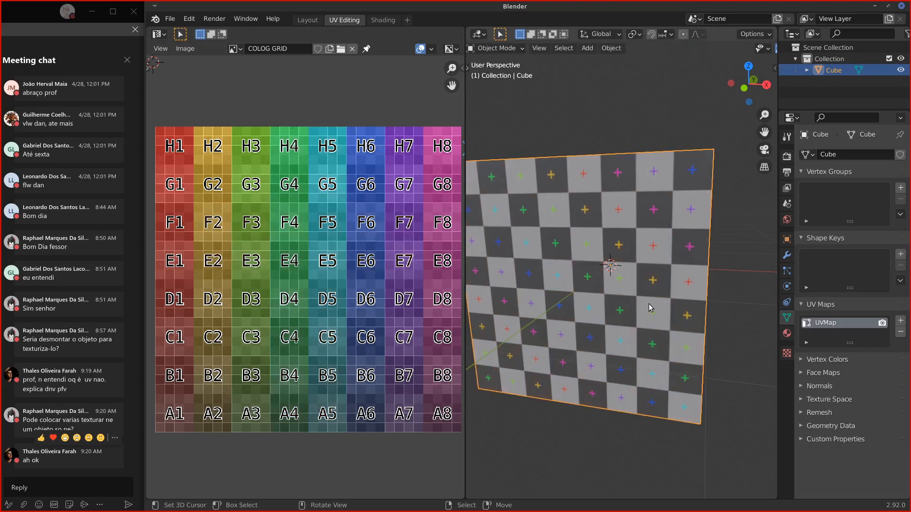
{"action": "key", "text": "Tab"}
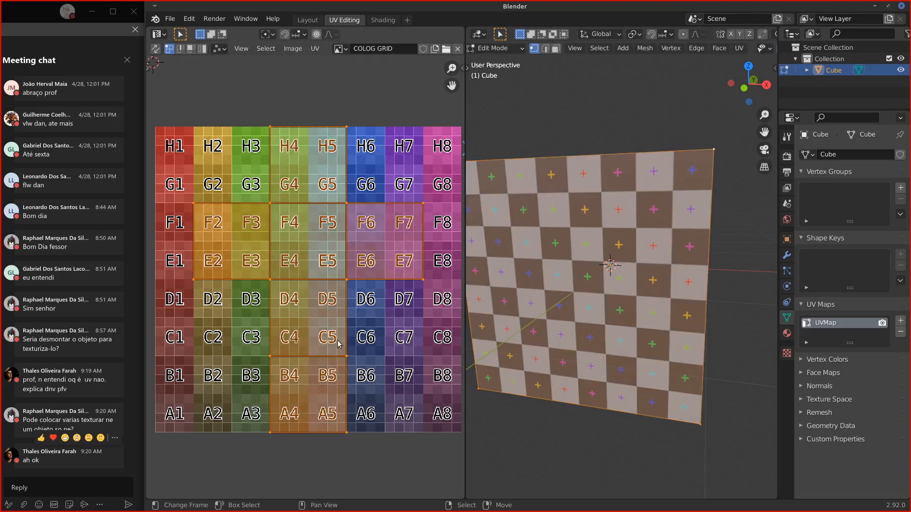
{"action": "key", "text": "s"}
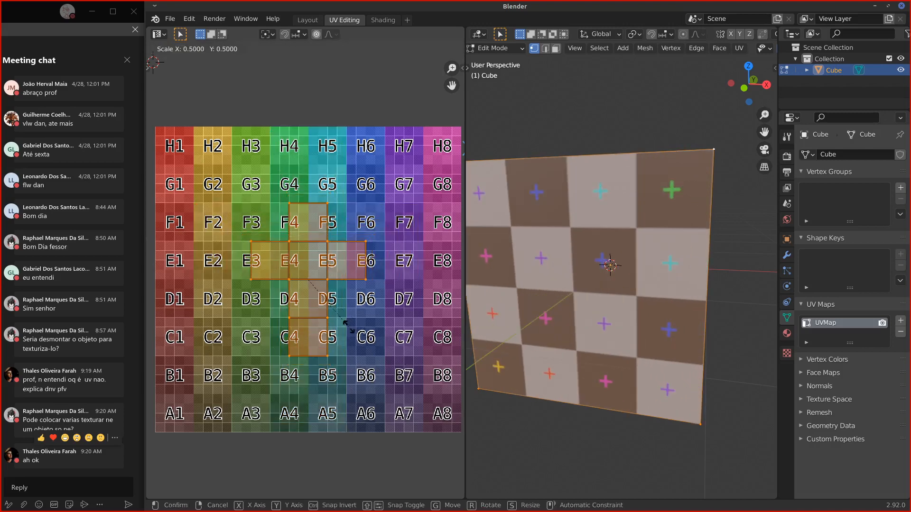
{"action": "left_click", "coordinate": [371, 331]}
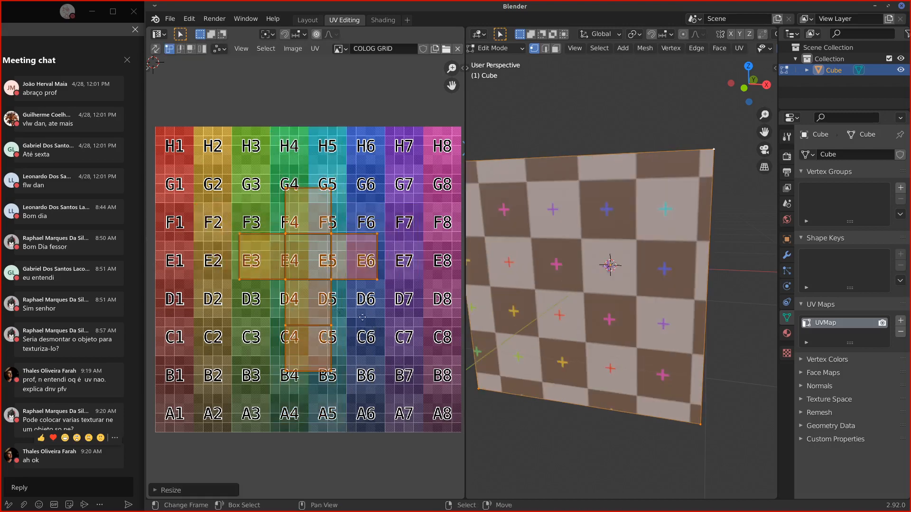
{"action": "key", "text": "g"}
{"action": "left_click", "coordinate": [292, 299]}
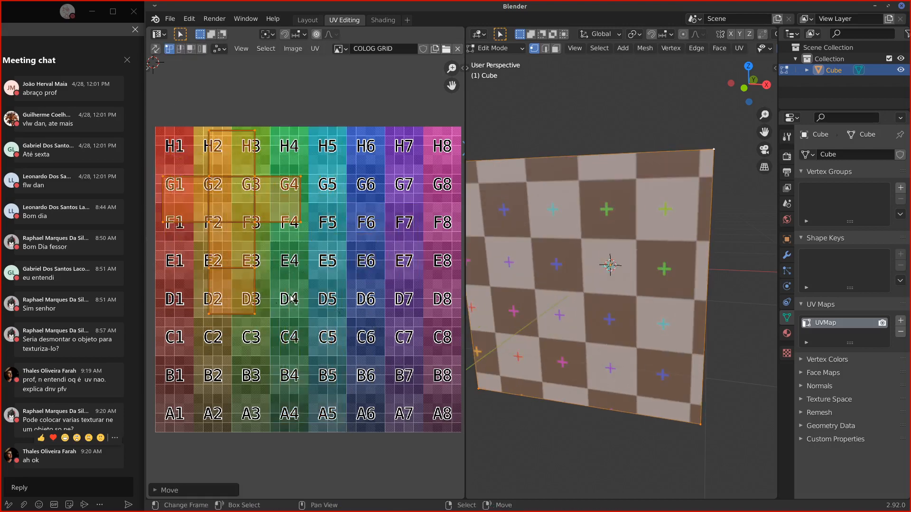
Step: Mark the empty grid areas around the reduced UV layout with annotation strokes
{"action": "mouse_move", "coordinate": [403, 158]}
{"action": "left_mouse_down"}
{"action": "mouse_move", "coordinate": [328, 223]}
{"action": "mouse_move", "coordinate": [417, 159]}
{"action": "left_mouse_up"}
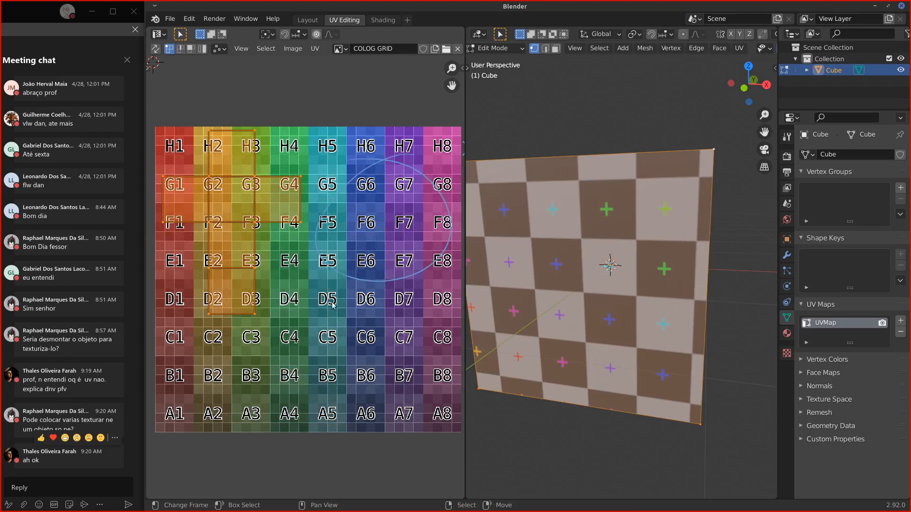
{"action": "mouse_move", "coordinate": [227, 341]}
{"action": "left_mouse_down"}
{"action": "mouse_move", "coordinate": [197, 374]}
{"action": "mouse_move", "coordinate": [266, 341]}
{"action": "left_mouse_up"}
{"action": "mouse_move", "coordinate": [319, 270]}
{"action": "left_mouse_down"}
{"action": "mouse_move", "coordinate": [285, 322]}
{"action": "mouse_move", "coordinate": [348, 295]}
{"action": "mouse_move", "coordinate": [353, 345]}
{"action": "left_mouse_up"}
{"action": "left_click_drag", "start_coordinate": [430, 265], "coordinate": [443, 203]}
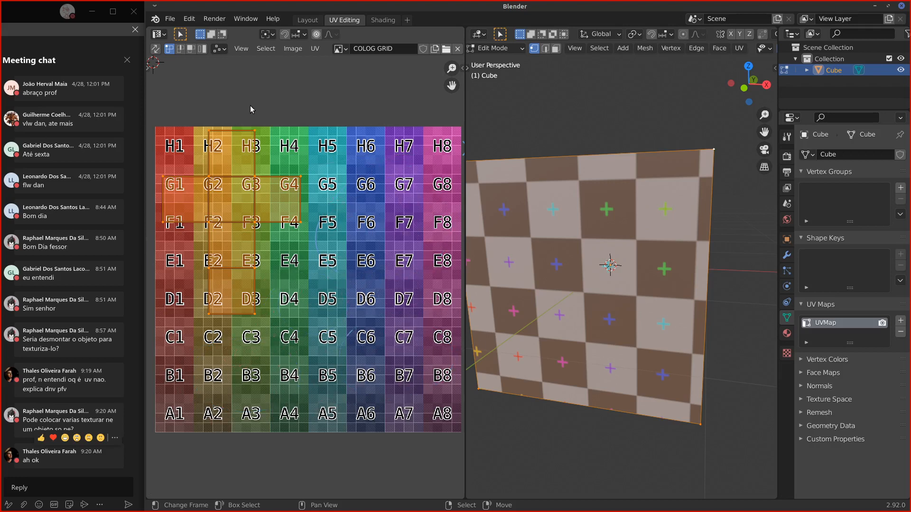
{"action": "mouse_move", "coordinate": [256, 101]}
{"action": "left_mouse_down"}
{"action": "mouse_move", "coordinate": [274, 117]}
{"action": "mouse_move", "coordinate": [288, 97]}
{"action": "mouse_move", "coordinate": [299, 116]}
{"action": "mouse_move", "coordinate": [316, 118]}
{"action": "left_mouse_up"}
Step: Scale the UV layout up by 1.6 and move it by 0.25 in X and -0.1875 in Y, back inside the grid
{"action": "key", "text": "s"}
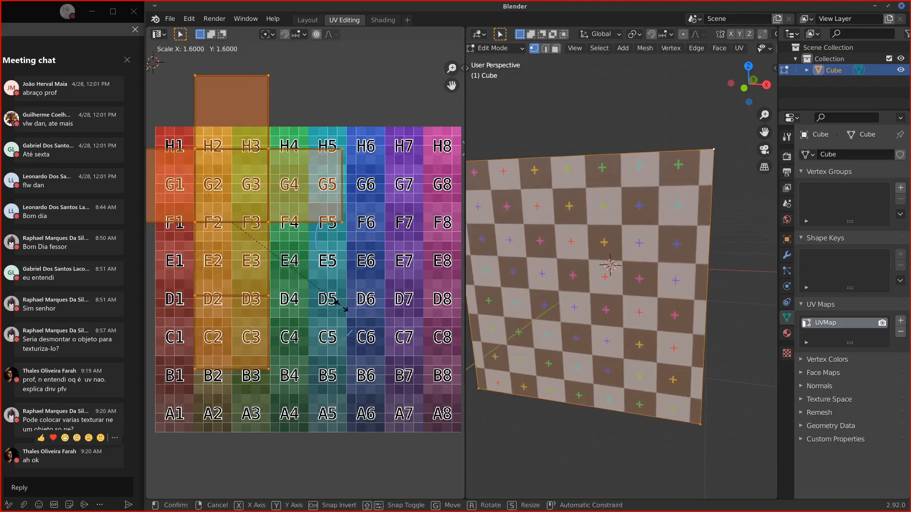
{"action": "left_click", "coordinate": [340, 309]}
{"action": "key", "text": "g"}
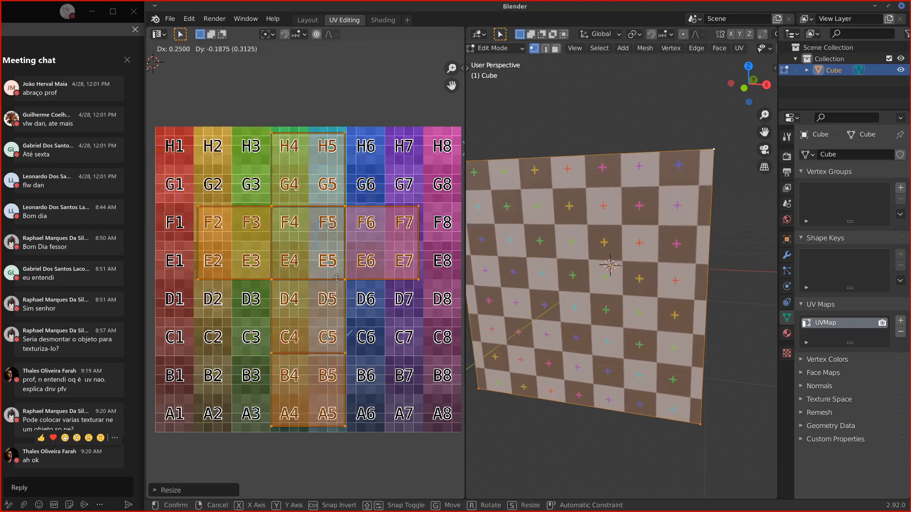
{"action": "left_click", "coordinate": [335, 280]}
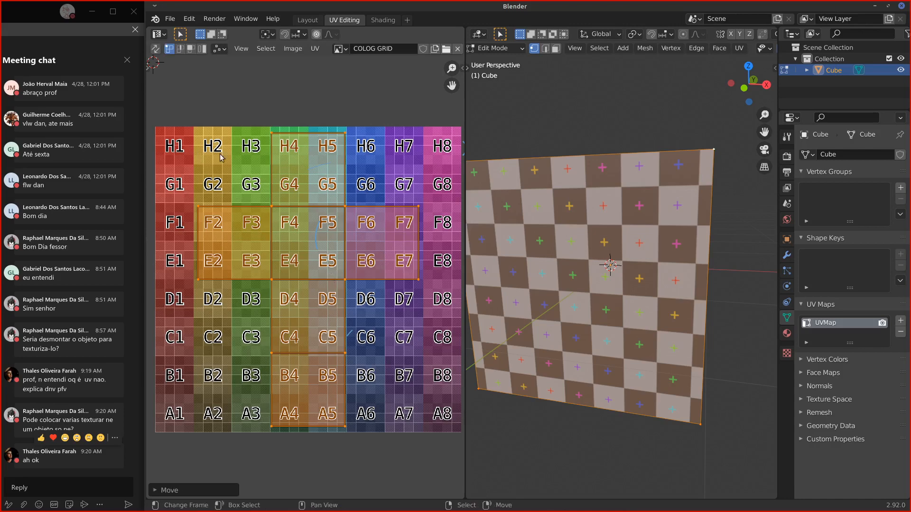
Step: In the Shading workspace, assign the COLOG GRID image to the texture node feeding the cube material's Base Color
{"action": "left_click", "coordinate": [383, 20]}
{"action": "left_click", "coordinate": [442, 383]}
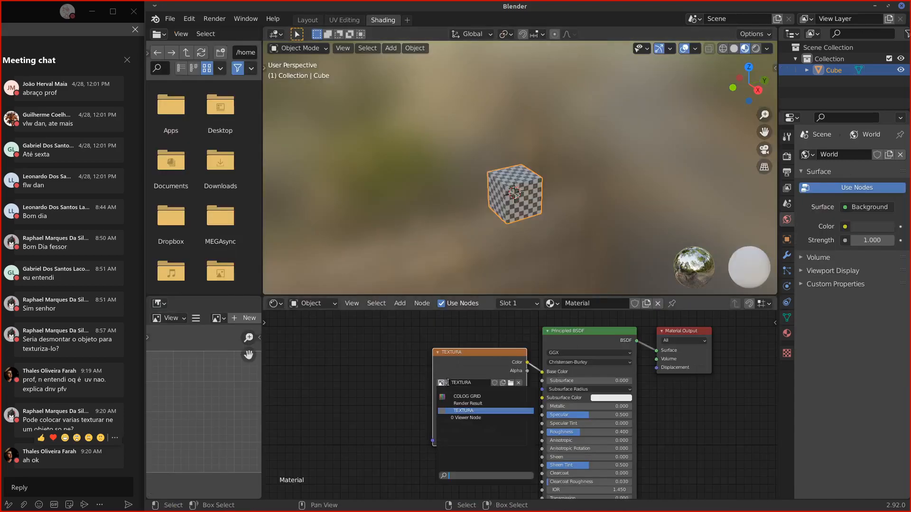
{"action": "left_click", "coordinate": [462, 402]}
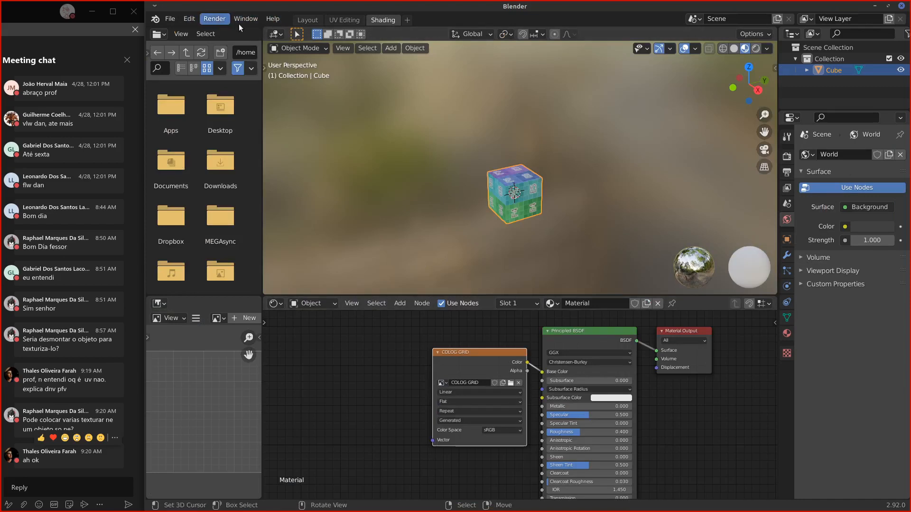
Step: Return to the UV Editing workspace and rotate the cube's UV layout 90 degrees counterclockwise over the color grid
{"action": "left_click", "coordinate": [344, 20]}
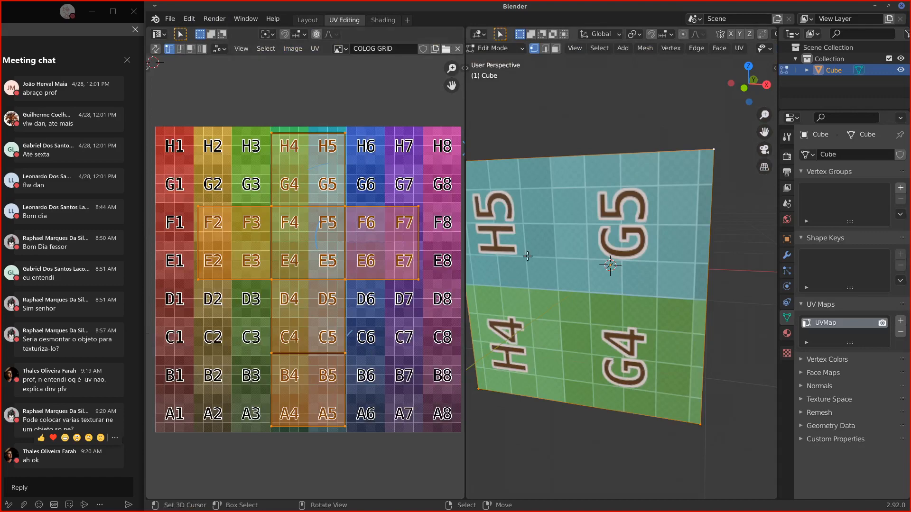
{"action": "key", "text": "r"}
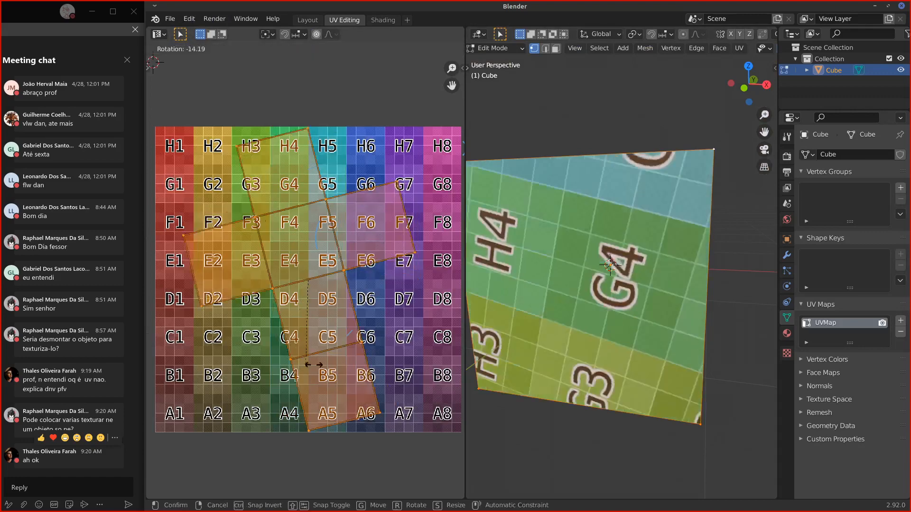
{"action": "left_click", "coordinate": [401, 300]}
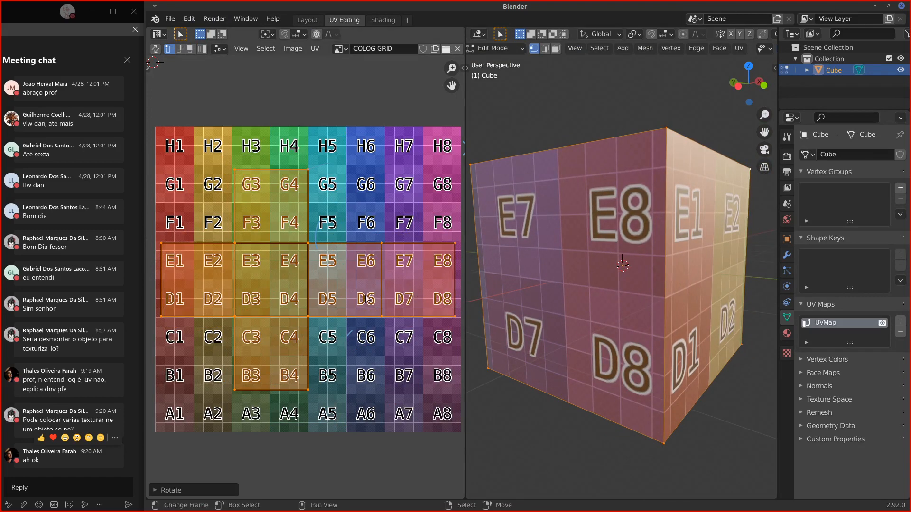
Step: Scale down the cube's whole UV layout and move it over the G1 to G3 cells of the color grid
{"action": "middle_click_drag", "start_coordinate": [592, 257], "coordinate": [561, 262]}
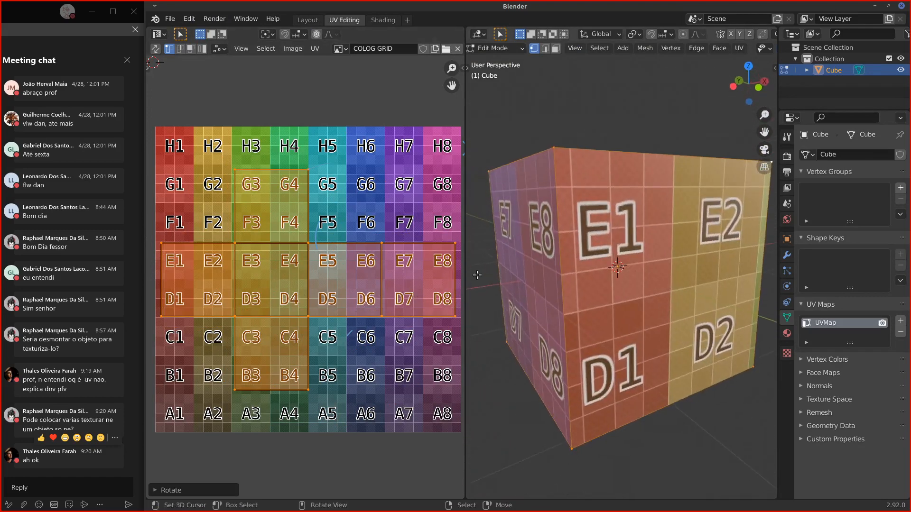
{"action": "key", "text": "s"}
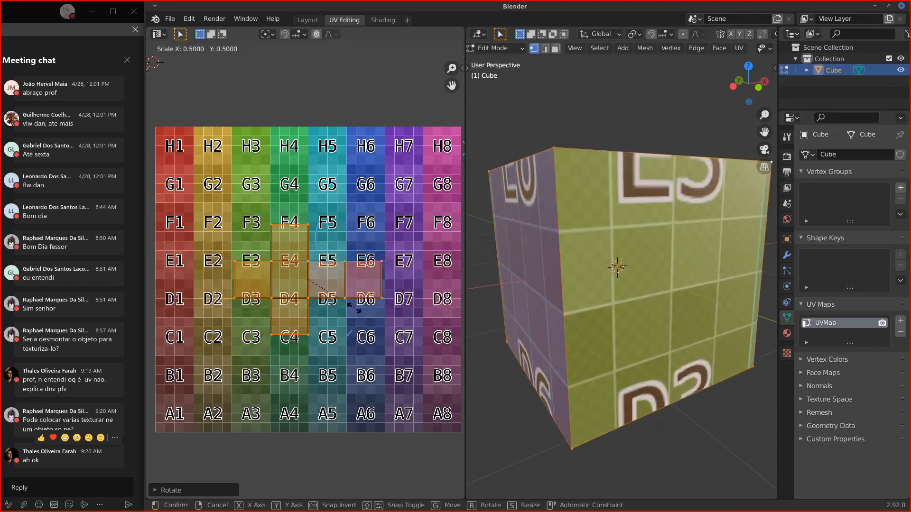
{"action": "left_click", "coordinate": [338, 303]}
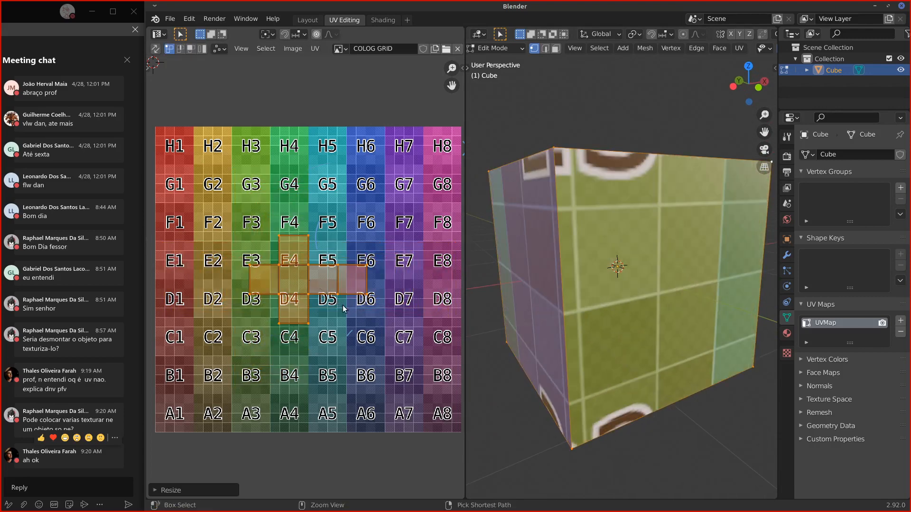
{"action": "middle_click_drag", "start_coordinate": [546, 284], "coordinate": [511, 312]}
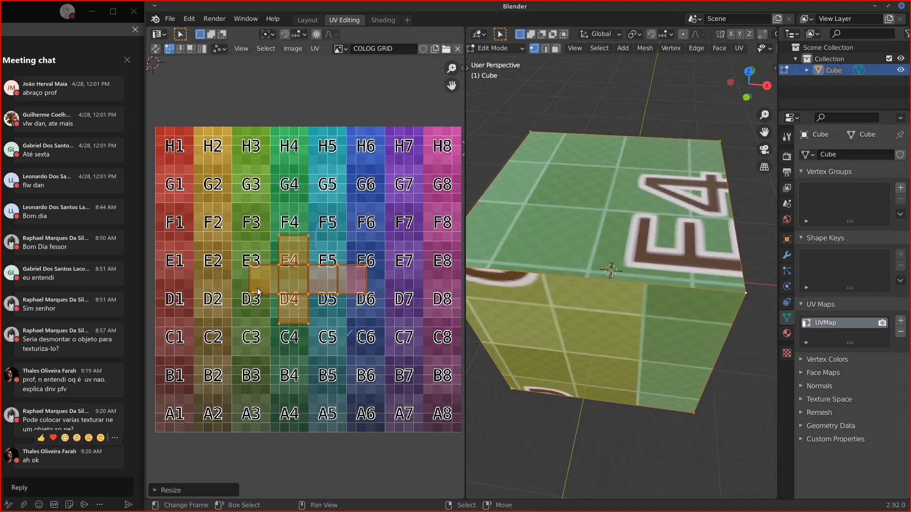
{"action": "key", "text": "g"}
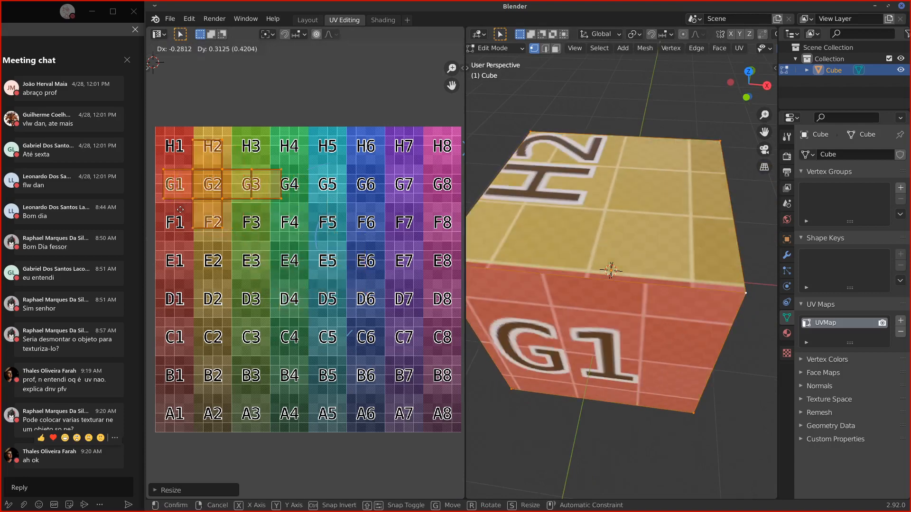
{"action": "left_click", "coordinate": [198, 197]}
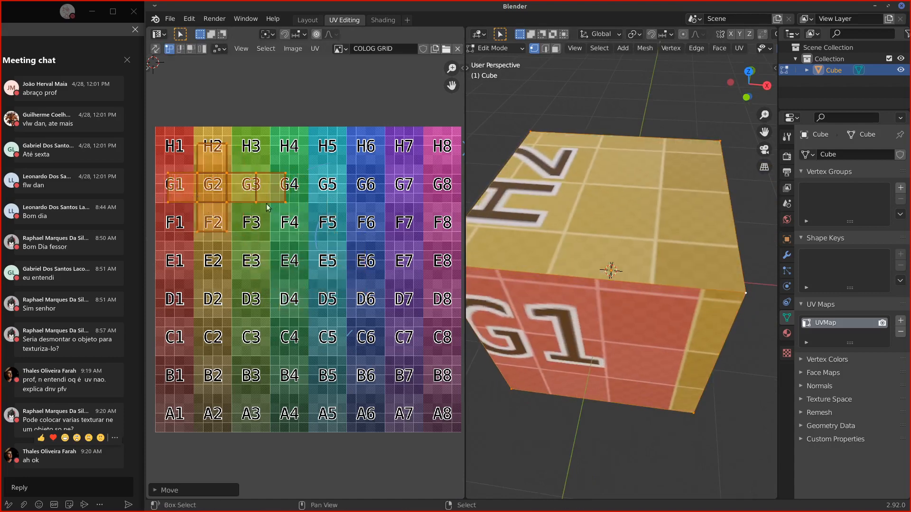
{"action": "middle_click_drag", "start_coordinate": [613, 270], "coordinate": [659, 274]}
{"action": "scroll", "coordinate": [635, 256], "scroll_direction": "down", "scroll_amount": 6}
{"action": "key", "text": "Tab"}
{"action": "scroll", "coordinate": [630, 280], "scroll_direction": "up", "scroll_amount": 4}
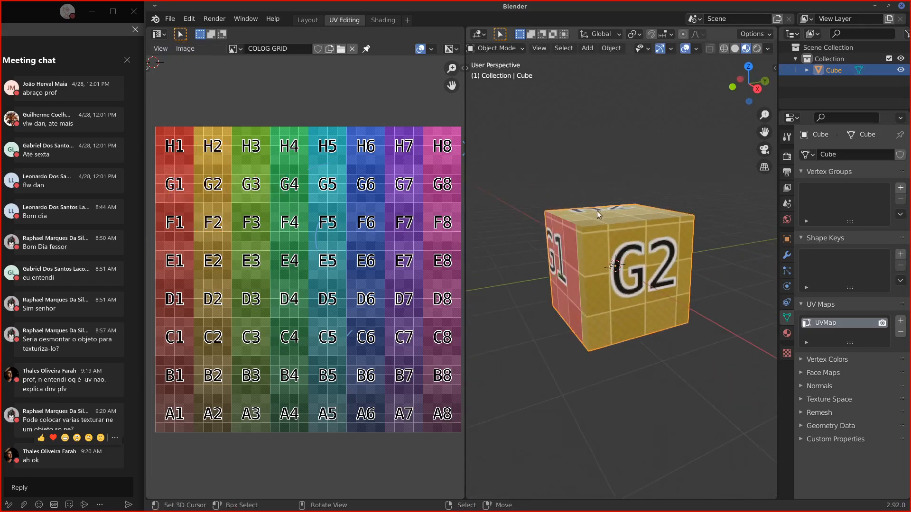
{"action": "left_click_drag", "start_coordinate": [565, 197], "coordinate": [672, 193]}
{"action": "left_click_drag", "start_coordinate": [521, 351], "coordinate": [716, 352]}
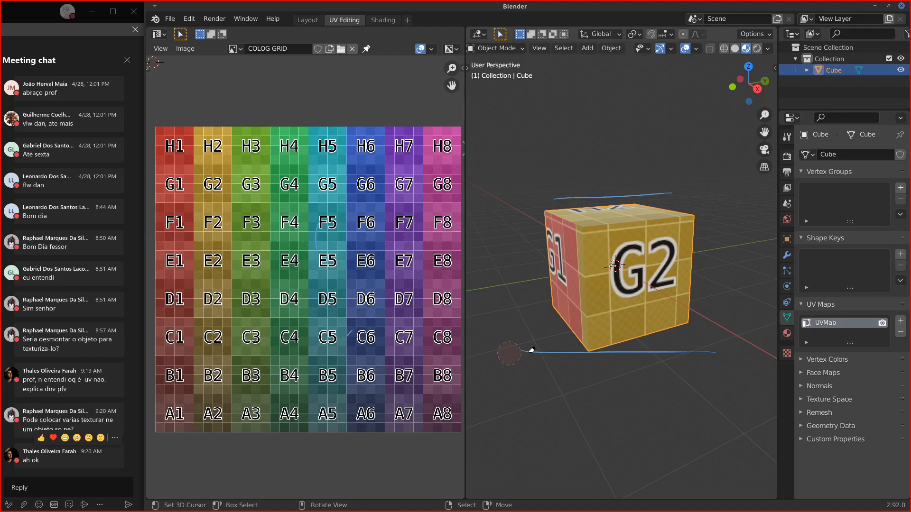
{"action": "key", "text": "ctrl+z"}
{"action": "key", "text": "ctrl+z"}
{"action": "middle_click_drag", "start_coordinate": [655, 282], "coordinate": [581, 271]}
{"action": "key", "text": "Tab"}
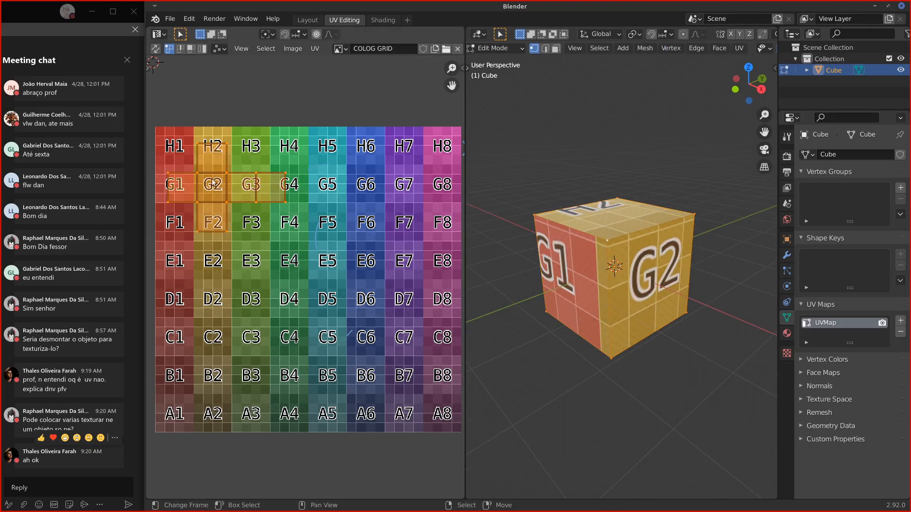
Step: Bracket the cube's height in the 3D view with annotation strokes above, below and beside it
{"action": "mouse_move", "coordinate": [600, 254]}
{"action": "middle_mouse_down"}
{"action": "mouse_move", "coordinate": [560, 257]}
{"action": "mouse_move", "coordinate": [587, 256]}
{"action": "middle_mouse_up"}
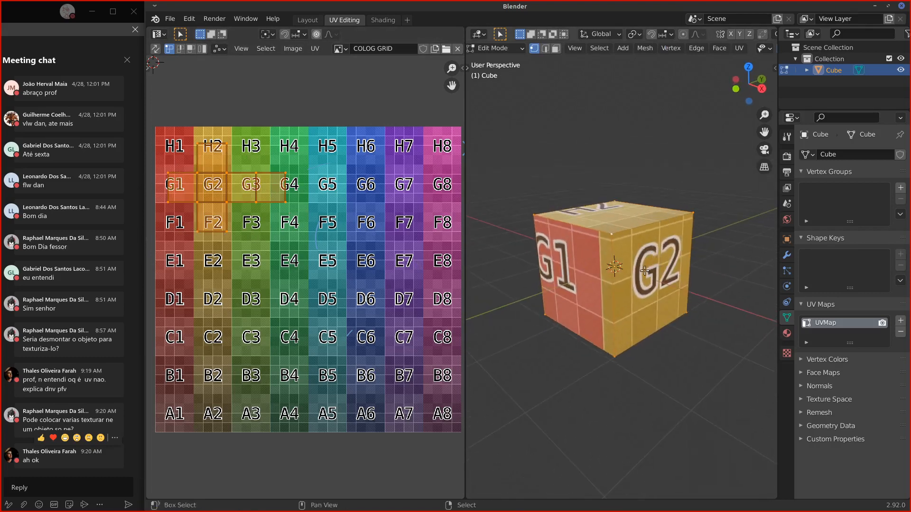
{"action": "middle_click_drag", "start_coordinate": [647, 241], "coordinate": [609, 224], "text": "shift"}
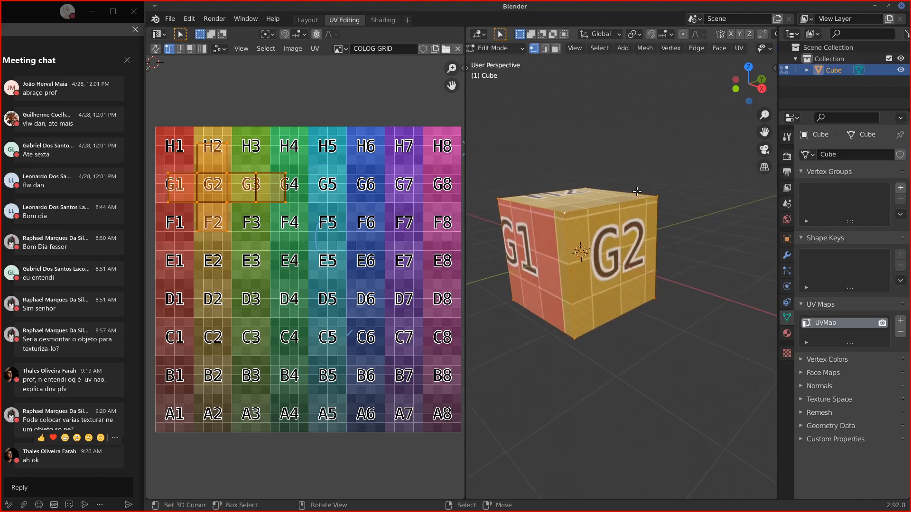
{"action": "middle_click_drag", "start_coordinate": [635, 194], "coordinate": [622, 213]}
{"action": "scroll", "coordinate": [622, 212], "scroll_direction": "down", "scroll_amount": 4}
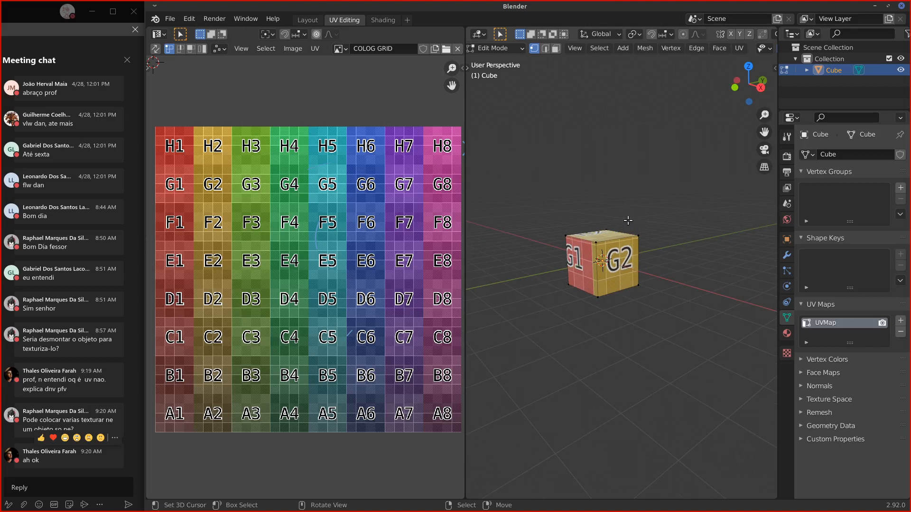
{"action": "left_click_drag", "start_coordinate": [601, 231], "coordinate": [678, 230]}
{"action": "left_click_drag", "start_coordinate": [589, 298], "coordinate": [692, 291]}
{"action": "left_click_drag", "start_coordinate": [663, 230], "coordinate": [663, 288]}
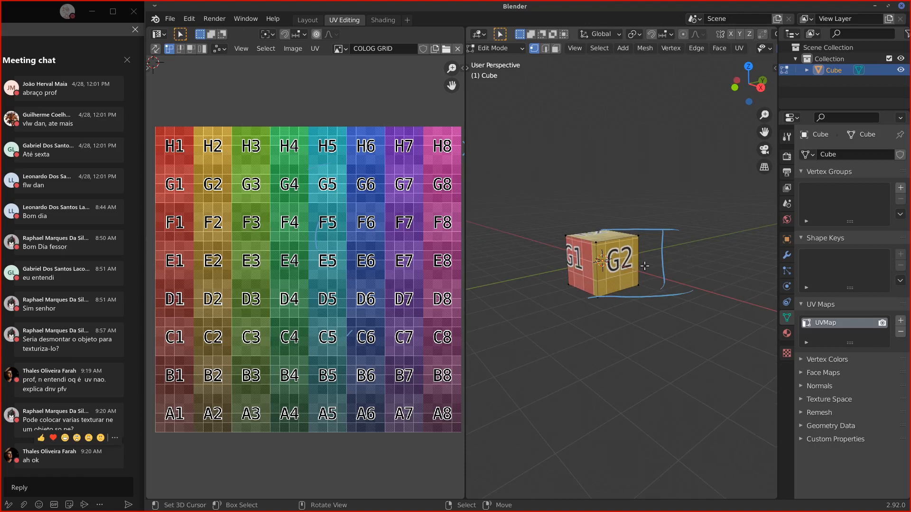
Step: Annotate the full height of the 3D view with a capped vertical line and label it "1080 px"
{"action": "mouse_move", "coordinate": [532, 65]}
{"action": "left_mouse_down"}
{"action": "mouse_move", "coordinate": [529, 397]}
{"action": "mouse_move", "coordinate": [511, 485]}
{"action": "left_mouse_up"}
{"action": "left_click_drag", "start_coordinate": [525, 66], "coordinate": [545, 63]}
{"action": "left_click_drag", "start_coordinate": [507, 487], "coordinate": [535, 485]}
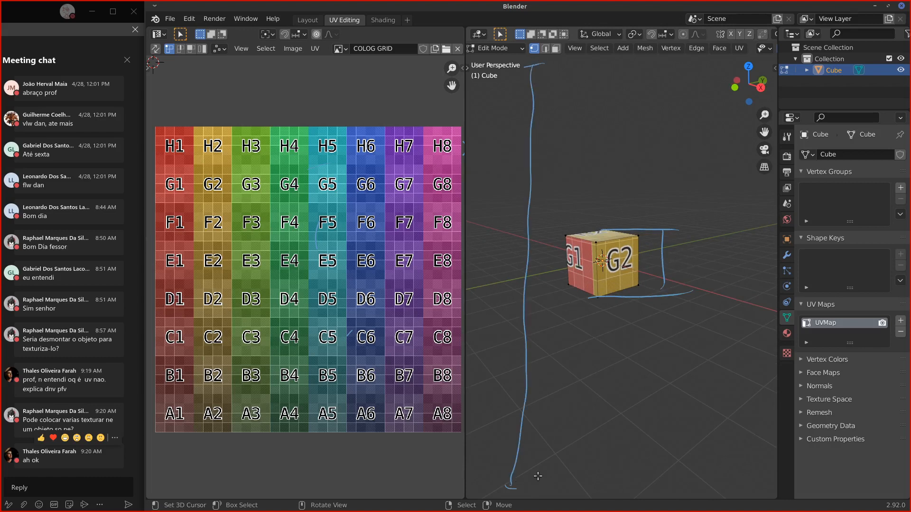
{"action": "left_click_drag", "start_coordinate": [563, 111], "coordinate": [561, 128]}
{"action": "left_click_drag", "start_coordinate": [575, 117], "coordinate": [668, 121]}
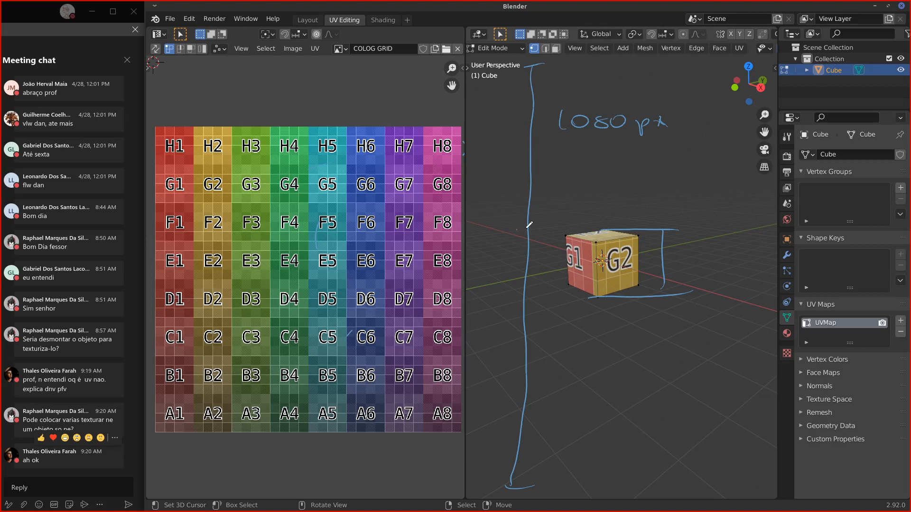
Step: Divide the 1080 px annotation line with four short tick marks
{"action": "left_click_drag", "start_coordinate": [516, 229], "coordinate": [553, 226]}
{"action": "left_click_drag", "start_coordinate": [507, 308], "coordinate": [565, 307]}
{"action": "left_click_drag", "start_coordinate": [525, 142], "coordinate": [550, 141]}
{"action": "left_click_drag", "start_coordinate": [513, 399], "coordinate": [540, 398]}
{"action": "mouse_move", "coordinate": [618, 350]}
{"action": "left_mouse_down"}
{"action": "mouse_move", "coordinate": [617, 371]}
{"action": "mouse_move", "coordinate": [642, 359]}
{"action": "mouse_move", "coordinate": [668, 362]}
{"action": "mouse_move", "coordinate": [669, 371]}
{"action": "left_mouse_up"}
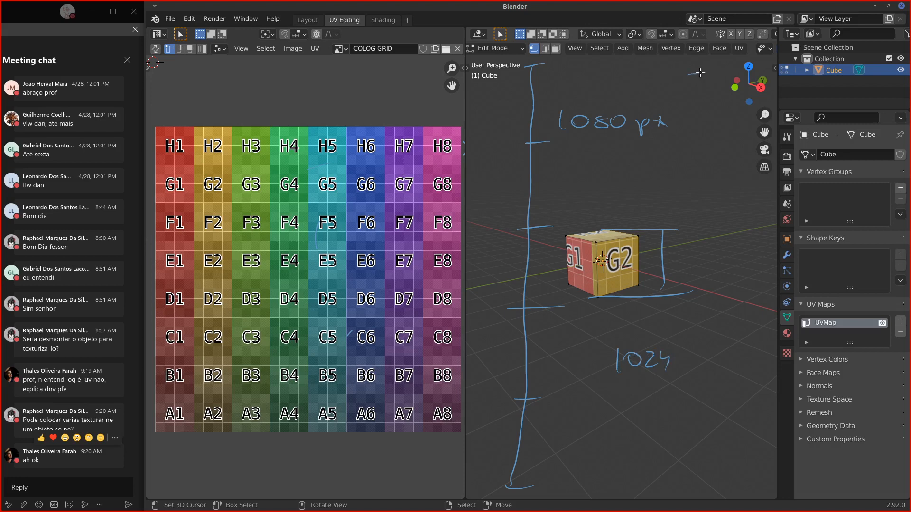
{"action": "mouse_move", "coordinate": [700, 73]}
{"action": "left_mouse_down"}
{"action": "mouse_move", "coordinate": [729, 477]}
{"action": "mouse_move", "coordinate": [736, 335]}
{"action": "left_mouse_up"}
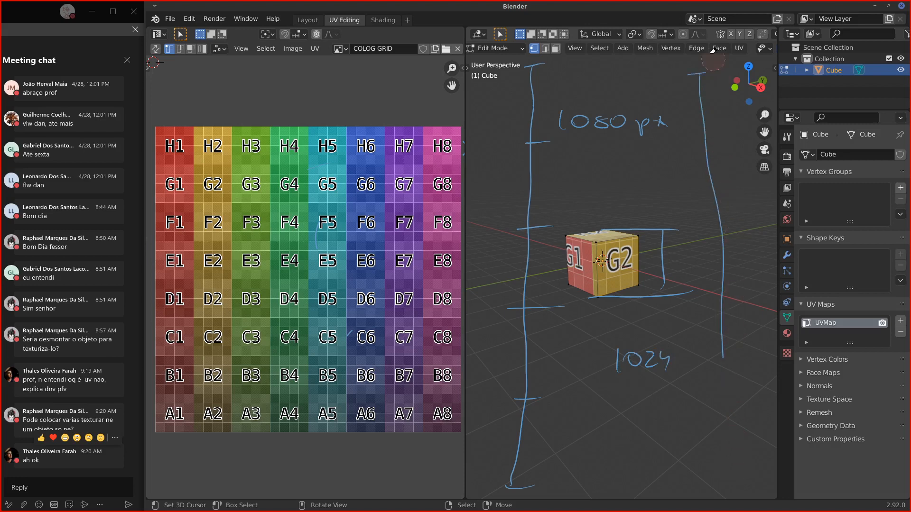
{"action": "mouse_move", "coordinate": [713, 51]}
{"action": "left_mouse_down", "text": "ctrl"}
{"action": "mouse_move", "coordinate": [702, 143]}
{"action": "mouse_move", "coordinate": [723, 349]}
{"action": "mouse_move", "coordinate": [731, 181]}
{"action": "mouse_move", "coordinate": [643, 353]}
{"action": "mouse_move", "coordinate": [617, 355]}
{"action": "left_mouse_up", "text": "ctrl"}
{"action": "left_click_drag", "start_coordinate": [735, 168], "coordinate": [706, 194], "text": "ctrl"}
Step: Label the cube's height bracket "256 px" and outline the H1 to G2 block on the color grid
{"action": "left_click_drag", "start_coordinate": [688, 255], "coordinate": [765, 273]}
{"action": "left_click_drag", "start_coordinate": [766, 257], "coordinate": [754, 275]}
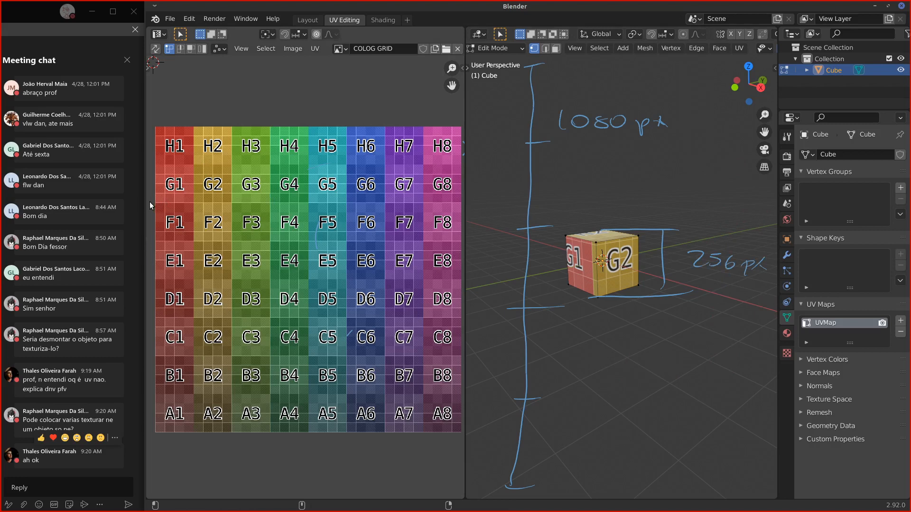
{"action": "left_click_drag", "start_coordinate": [150, 203], "coordinate": [231, 202]}
{"action": "left_click_drag", "start_coordinate": [232, 140], "coordinate": [231, 129]}
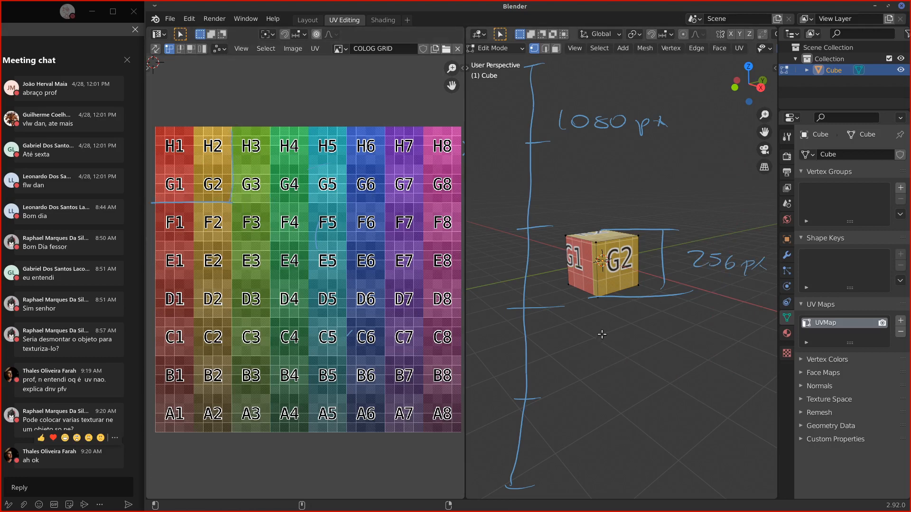
{"action": "mouse_move", "coordinate": [617, 271]}
{"action": "left_mouse_down"}
{"action": "mouse_move", "coordinate": [641, 258]}
{"action": "mouse_move", "coordinate": [625, 245]}
{"action": "left_mouse_up"}
{"action": "key", "text": "ctrl+z"}
Step: Circle the upper part of the letter G and draw a vertical measuring line down the cube's G2 face
{"action": "scroll", "coordinate": [662, 338], "scroll_direction": "up", "scroll_amount": 5}
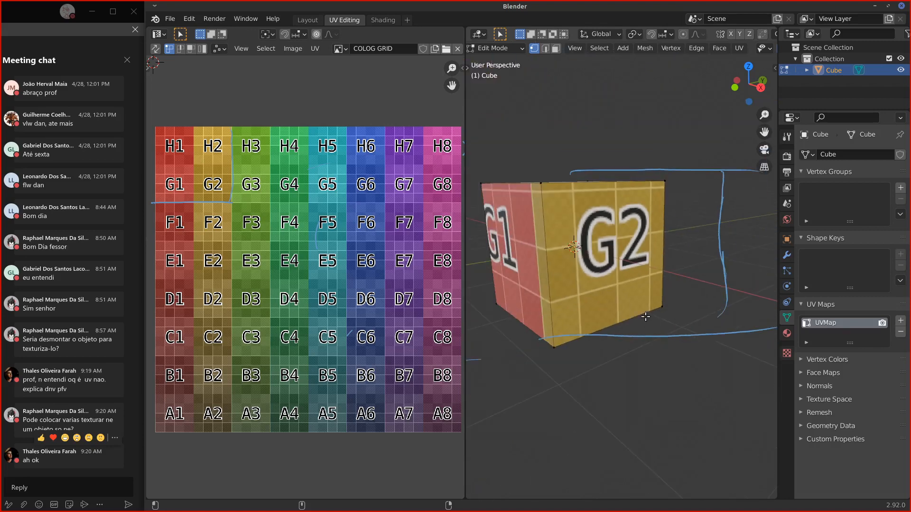
{"action": "scroll", "coordinate": [646, 317], "scroll_direction": "up", "scroll_amount": 3}
{"action": "middle_click_drag", "start_coordinate": [593, 204], "coordinate": [568, 186]}
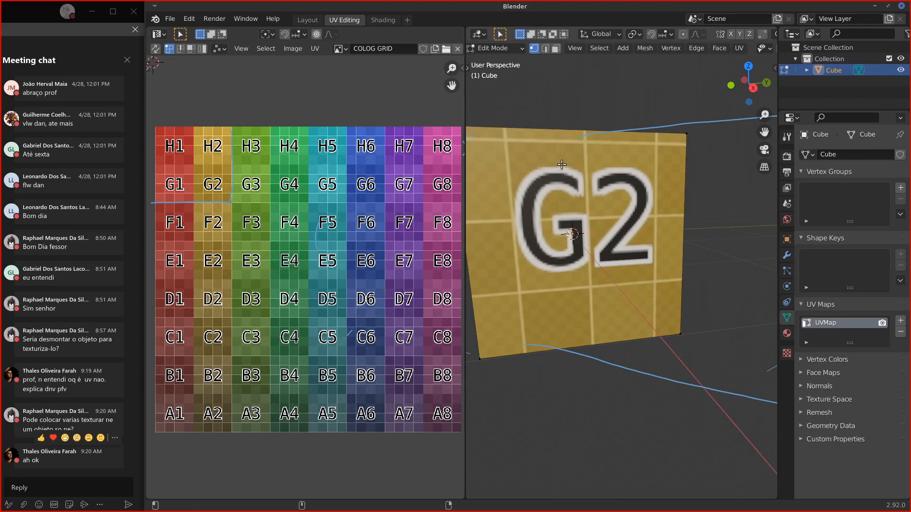
{"action": "mouse_move", "coordinate": [532, 181]}
{"action": "left_mouse_down"}
{"action": "mouse_move", "coordinate": [591, 175]}
{"action": "mouse_move", "coordinate": [549, 168]}
{"action": "mouse_move", "coordinate": [545, 190]}
{"action": "mouse_move", "coordinate": [563, 182]}
{"action": "left_mouse_up"}
{"action": "left_click_drag", "start_coordinate": [594, 134], "coordinate": [594, 147]}
Step: Erase the old bracket strokes near the cube, bracket the G2 face's right edge and label it "512 px"
{"action": "mouse_move", "coordinate": [503, 340]}
{"action": "left_mouse_down", "text": "ctrl"}
{"action": "mouse_move", "coordinate": [715, 382]}
{"action": "mouse_move", "coordinate": [636, 128]}
{"action": "mouse_move", "coordinate": [708, 155]}
{"action": "mouse_move", "coordinate": [771, 409]}
{"action": "left_mouse_up", "text": "ctrl"}
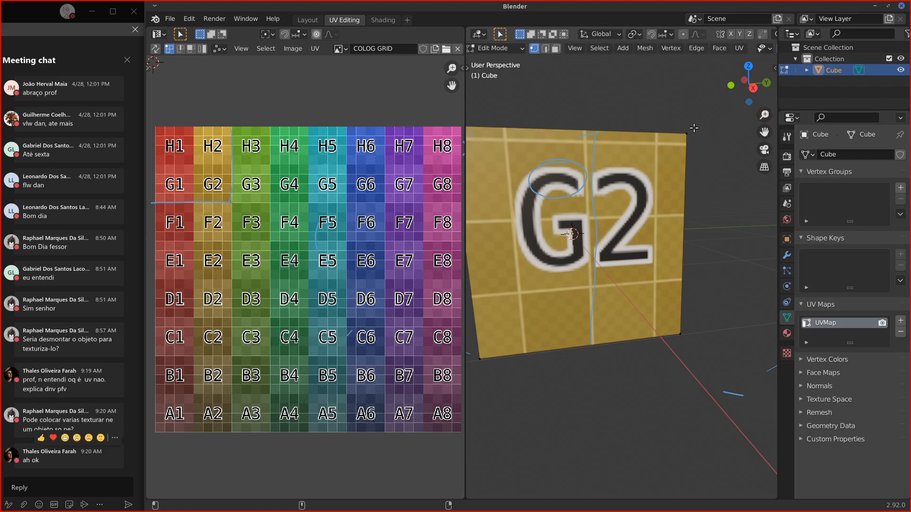
{"action": "mouse_move", "coordinate": [691, 136]}
{"action": "left_mouse_down"}
{"action": "mouse_move", "coordinate": [700, 265]}
{"action": "mouse_move", "coordinate": [690, 334]}
{"action": "left_mouse_up"}
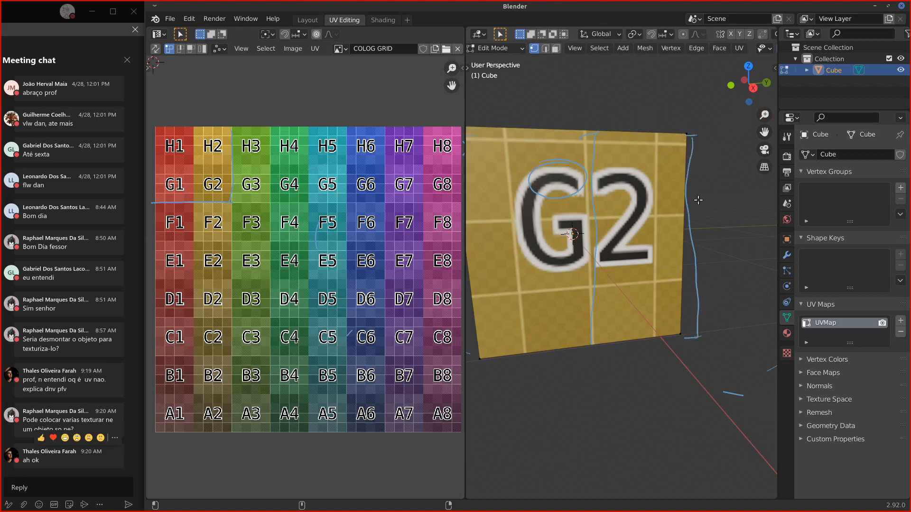
{"action": "mouse_move", "coordinate": [715, 206]}
{"action": "left_mouse_down"}
{"action": "mouse_move", "coordinate": [703, 229]}
{"action": "mouse_move", "coordinate": [759, 222]}
{"action": "mouse_move", "coordinate": [735, 237]}
{"action": "left_mouse_up"}
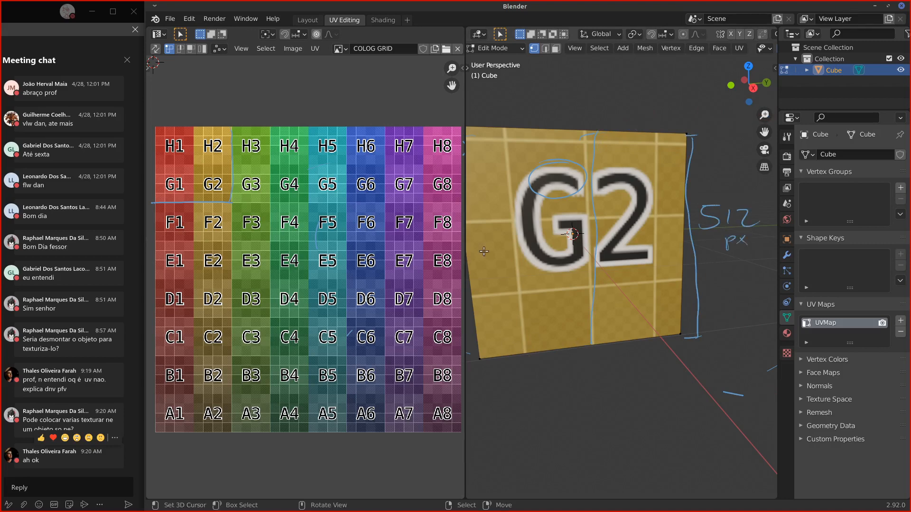
Step: Select the whole cube, scale its UV layout up and move it by 0.25 in X and -0.125 in Y
{"action": "key", "text": "a"}
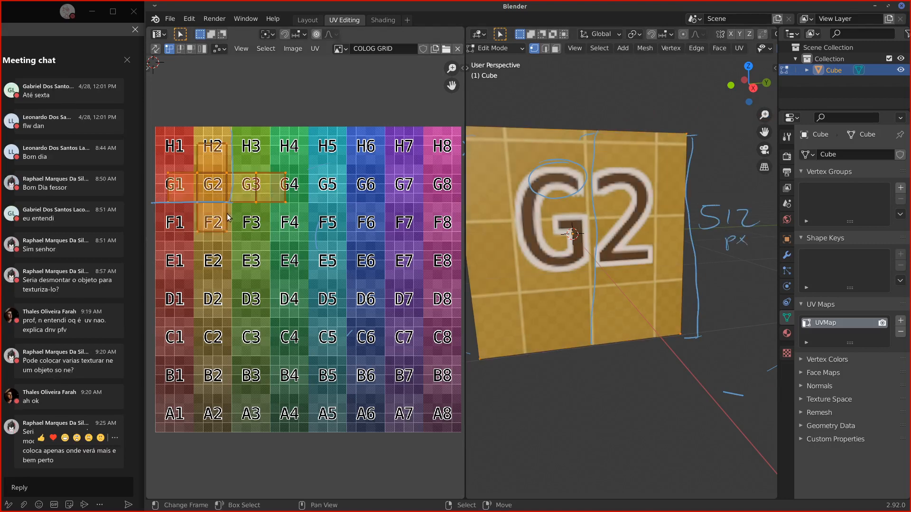
{"action": "key", "text": "s"}
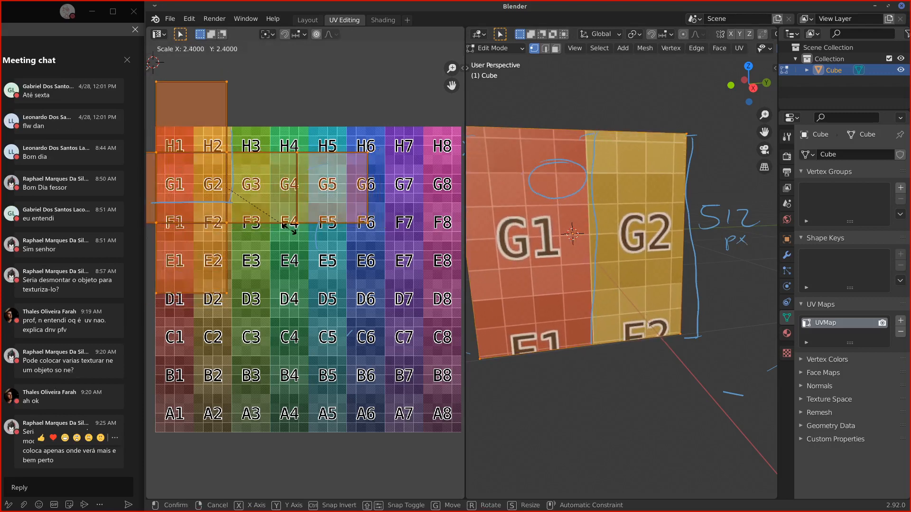
{"action": "left_click", "coordinate": [223, 206]}
{"action": "key", "text": "g"}
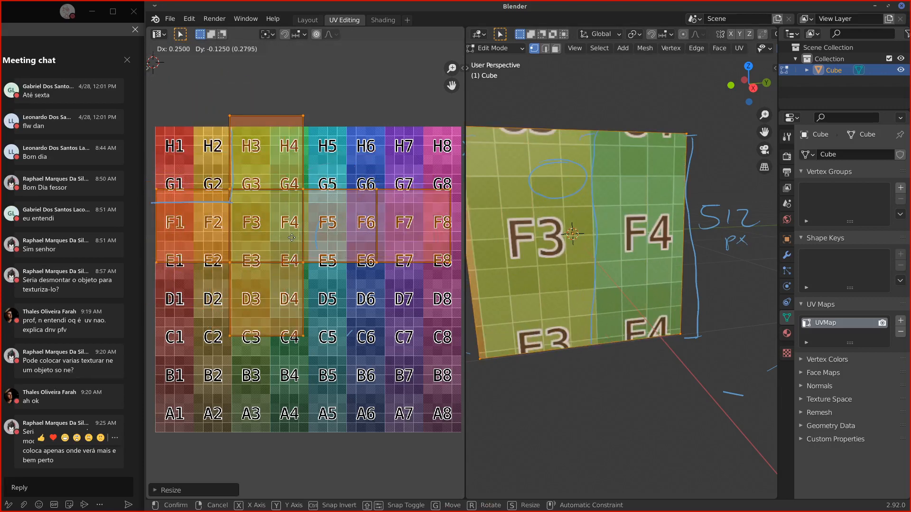
{"action": "left_click", "coordinate": [302, 243]}
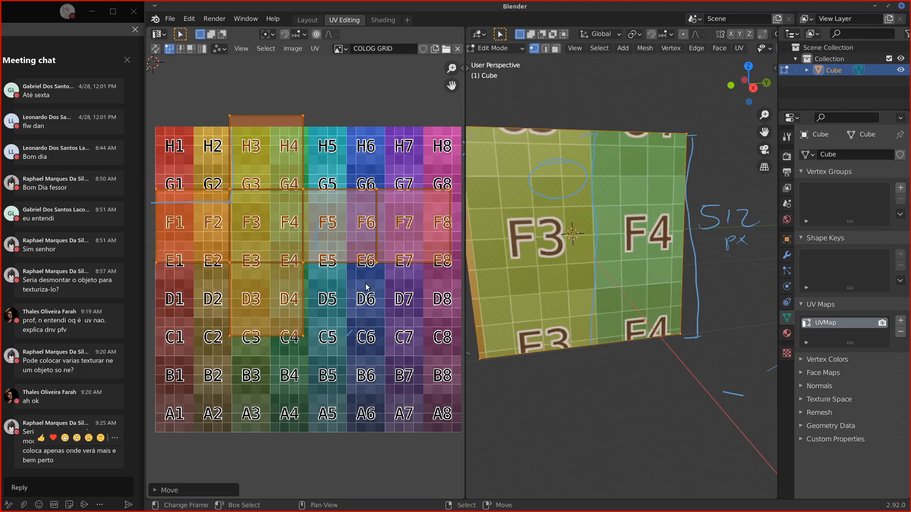
Step: Scale the UV layout down slightly and fit it against the left and upper edges of the color grid
{"action": "key", "text": "s"}
{"action": "left_click", "coordinate": [352, 276]}
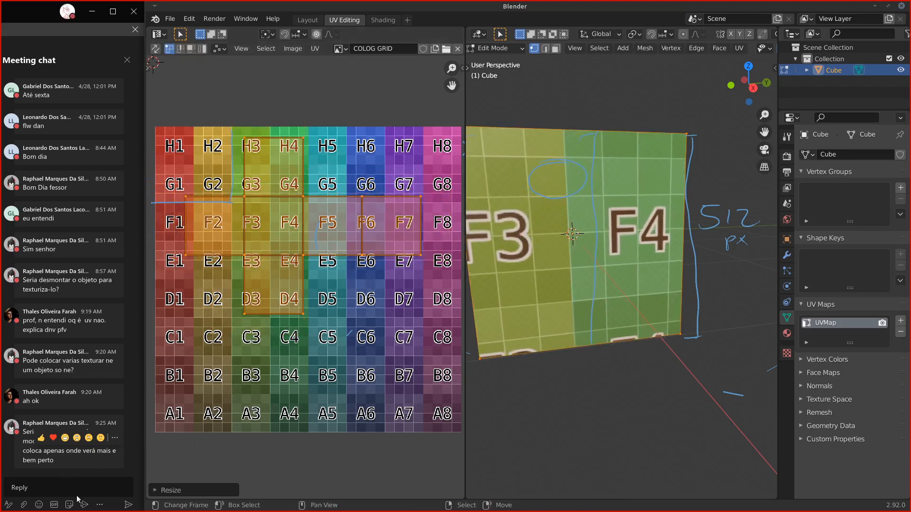
{"action": "scroll", "coordinate": [83, 465], "scroll_direction": "up", "scroll_amount": 5}
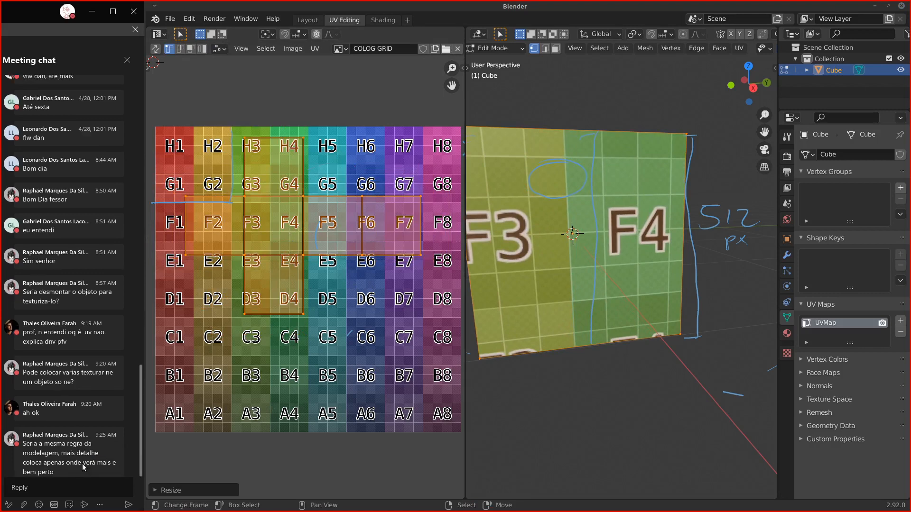
{"action": "scroll", "coordinate": [81, 463], "scroll_direction": "down", "scroll_amount": 5}
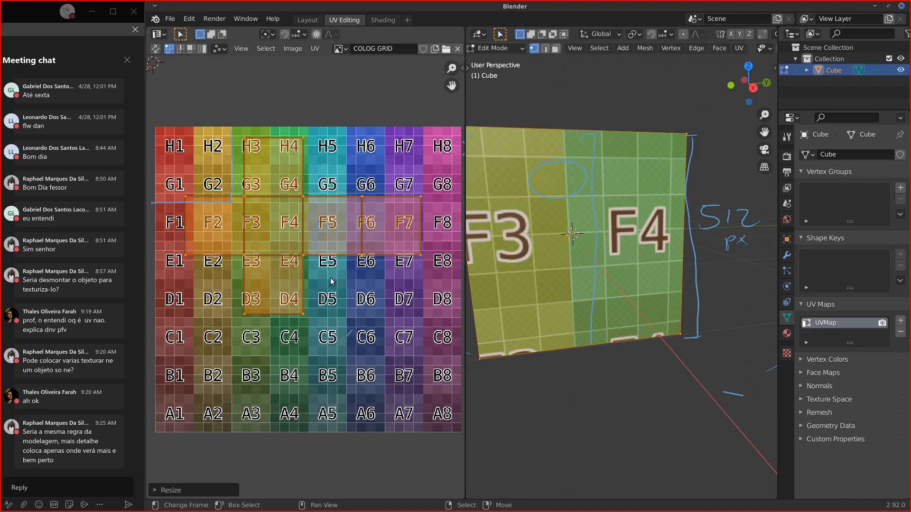
{"action": "key", "text": "g"}
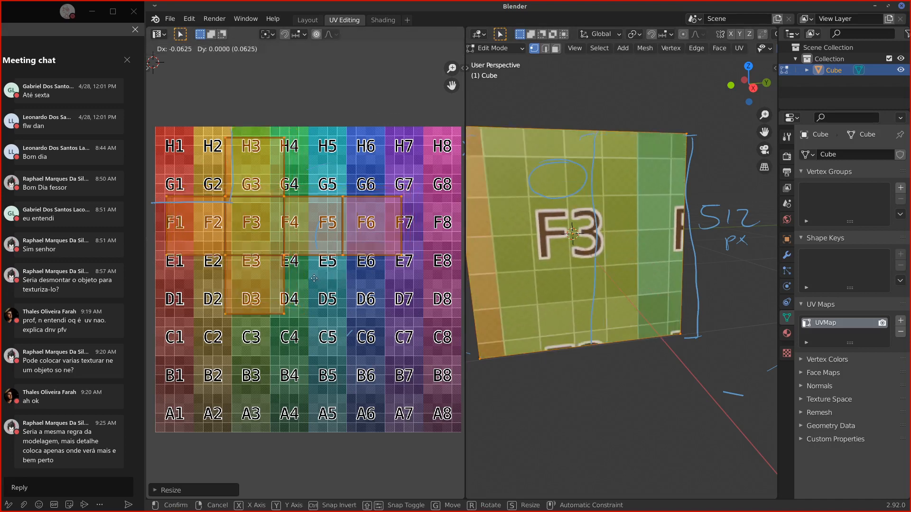
{"action": "left_click", "coordinate": [321, 275]}
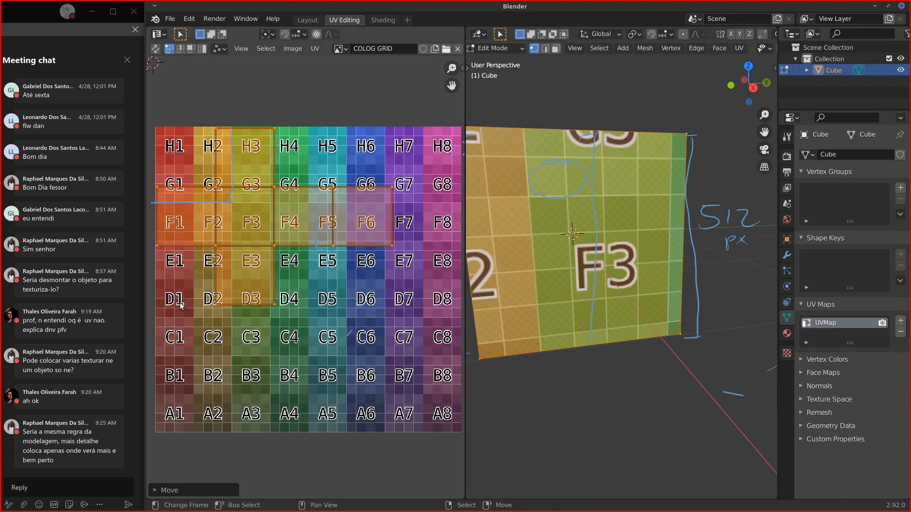
Step: Erase the 512 px annotations and circle the F3 label on the cube's face
{"action": "mouse_move", "coordinate": [181, 306]}
{"action": "left_mouse_down"}
{"action": "mouse_move", "coordinate": [288, 310]}
{"action": "mouse_move", "coordinate": [297, 264]}
{"action": "mouse_move", "coordinate": [450, 270]}
{"action": "mouse_move", "coordinate": [439, 424]}
{"action": "mouse_move", "coordinate": [215, 420]}
{"action": "left_mouse_up"}
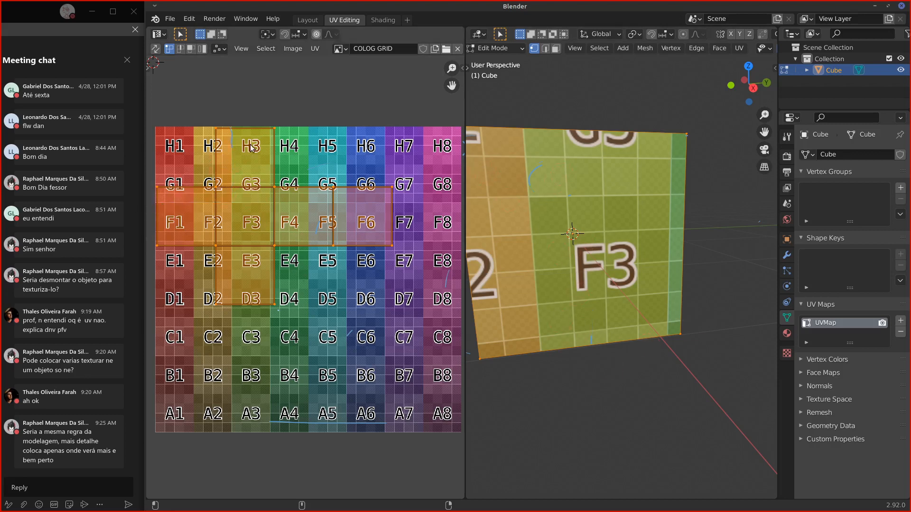
{"action": "middle_click_drag", "start_coordinate": [620, 243], "coordinate": [628, 242]}
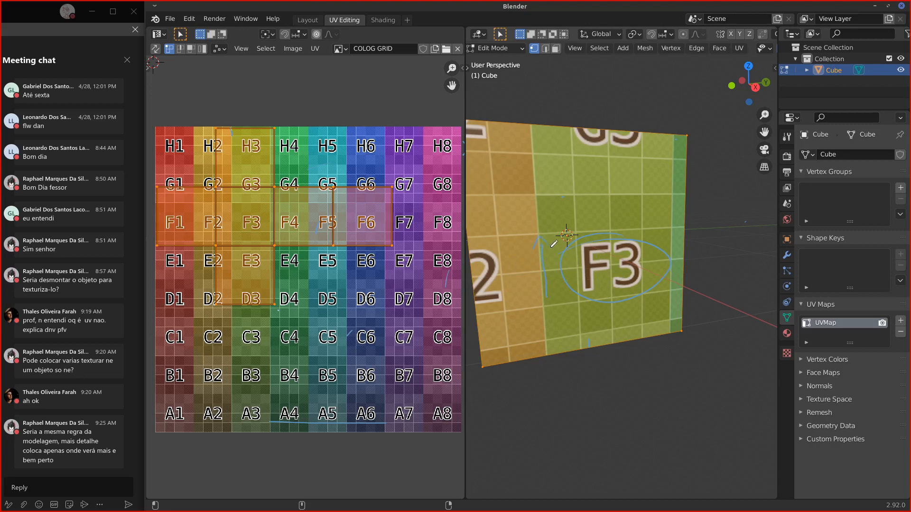
Step: Draw an upward arrow beside the circled F3 label and try scaling the UV layout to about 0.5 along X
{"action": "left_click_drag", "start_coordinate": [550, 246], "coordinate": [535, 247]}
{"action": "key", "text": "ctrl+z"}
{"action": "key", "text": "s"}
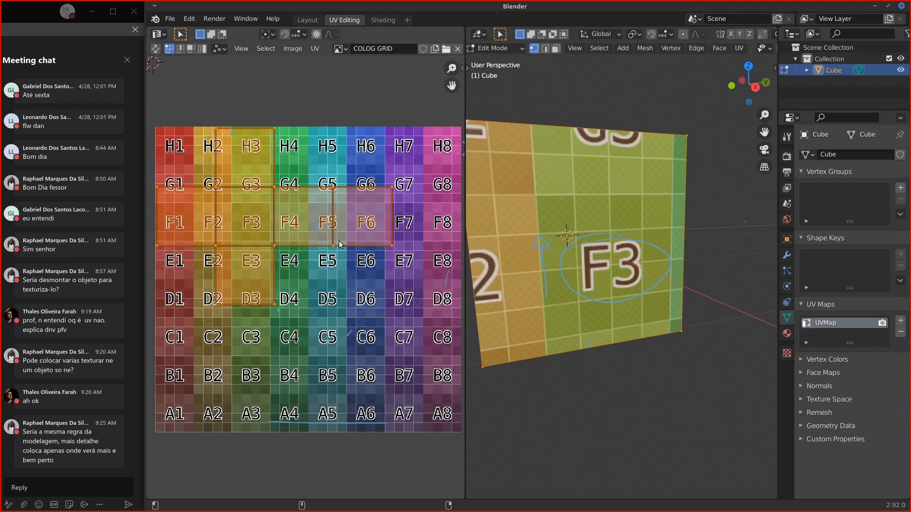
{"action": "key", "text": "x"}
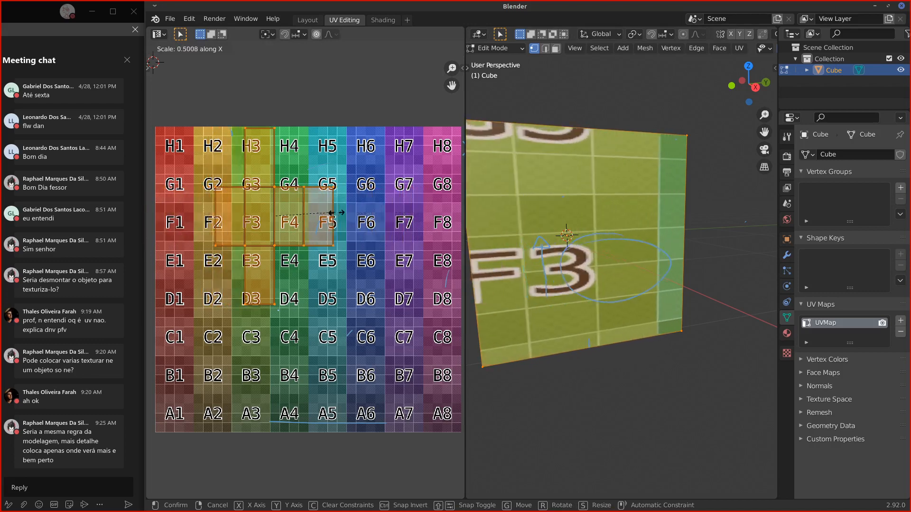
{"action": "key", "text": "Escape"}
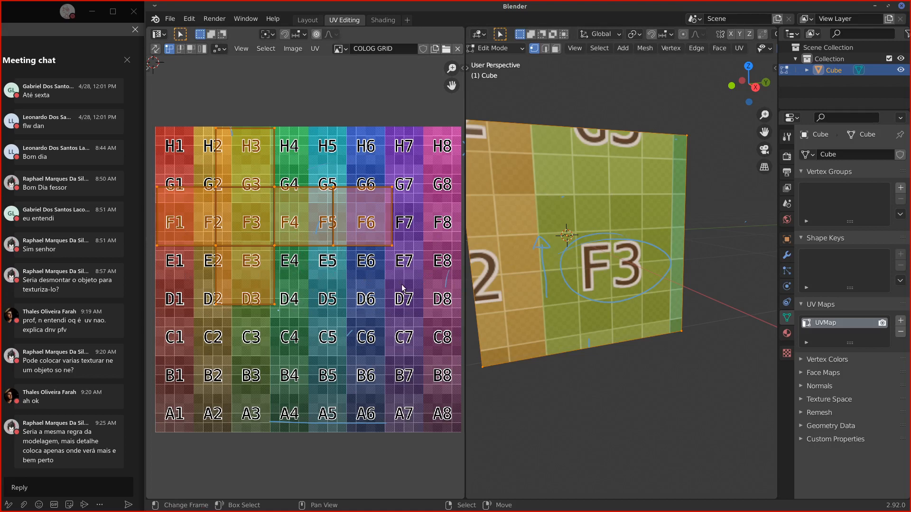
Step: Draw a horizontal line above the color grid texture in the UV editor
{"action": "middle_click_drag", "start_coordinate": [570, 247], "coordinate": [603, 258]}
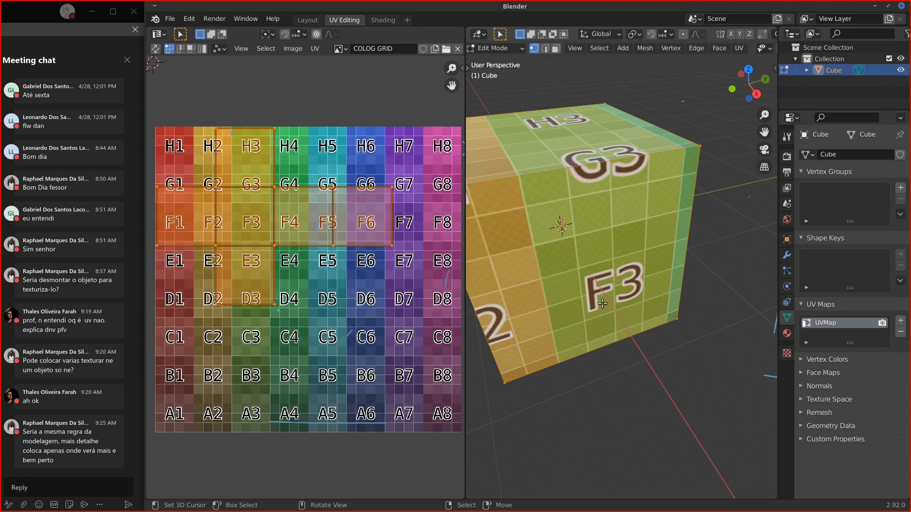
{"action": "scroll", "coordinate": [595, 311], "scroll_direction": "down", "scroll_amount": 3}
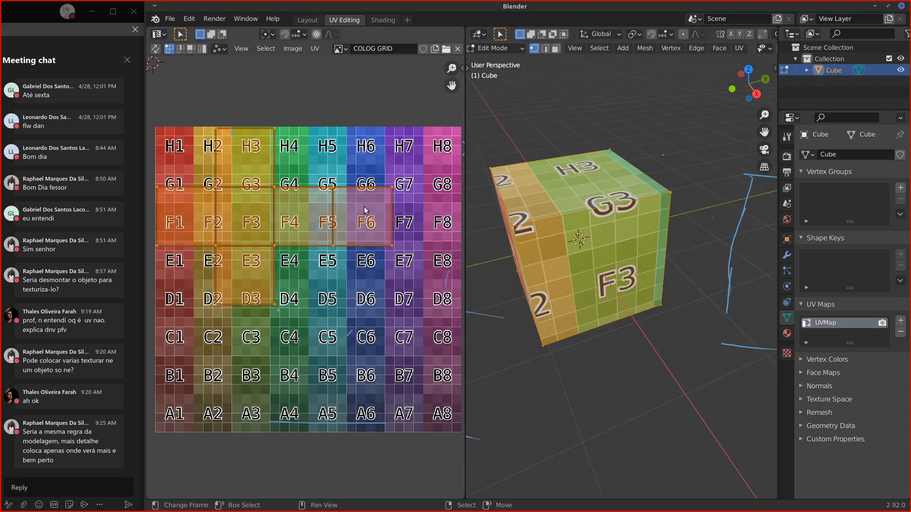
{"action": "middle_click_drag", "start_coordinate": [354, 79], "coordinate": [356, 78]}
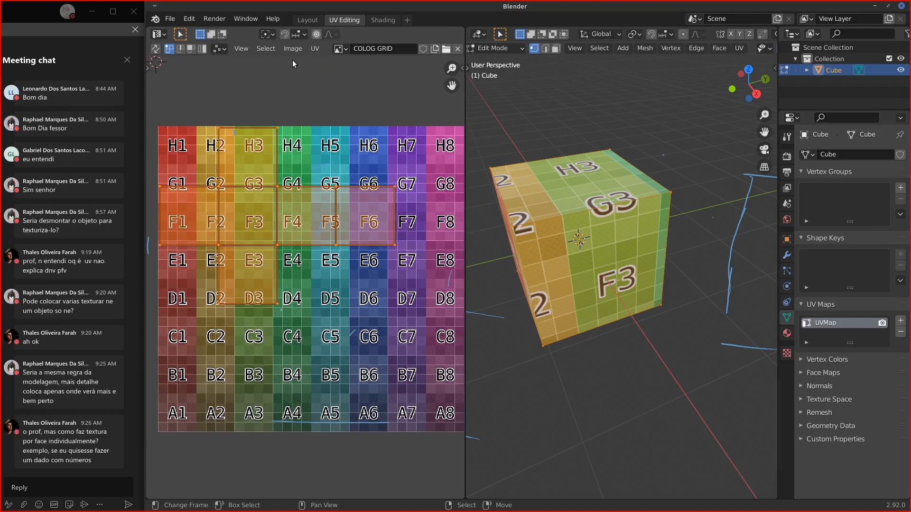
{"action": "left_click_drag", "start_coordinate": [282, 59], "coordinate": [461, 55]}
{"action": "scroll", "coordinate": [302, 242], "scroll_direction": "up", "scroll_amount": 2}
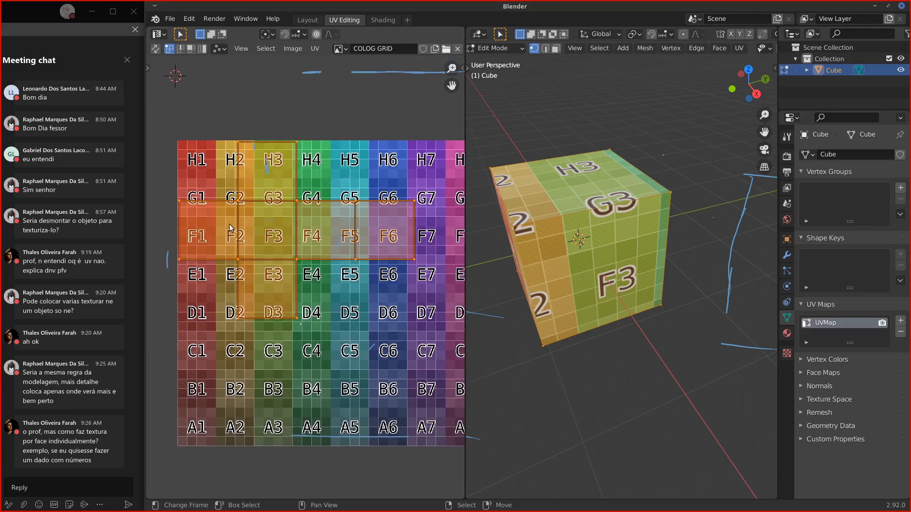
Step: Mark the F2 cell on the color grid and undo the latest annotation strokes
{"action": "left_click_drag", "start_coordinate": [210, 227], "coordinate": [239, 233]}
{"action": "key", "text": "ctrl+z"}
{"action": "key", "text": "ctrl+z"}
{"action": "key", "text": "ctrl+z"}
{"action": "key", "text": "ctrl+z"}
{"action": "key", "text": "ctrl+z"}
Step: Scale the UV layout down to about one grid cell per face and align it with cells F2 to F5, G3 and E3
{"action": "scroll", "coordinate": [286, 244], "scroll_direction": "up", "scroll_amount": 6}
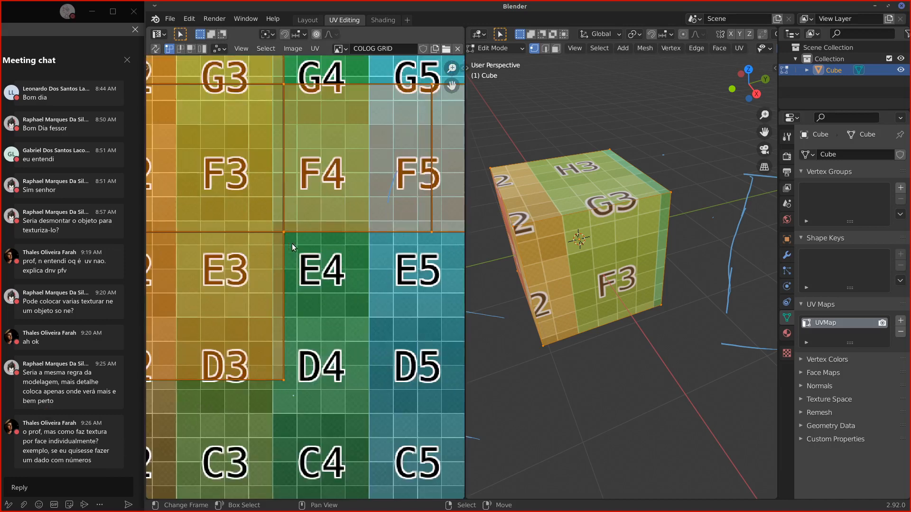
{"action": "scroll", "coordinate": [292, 243], "scroll_direction": "down", "scroll_amount": 5}
{"action": "key", "text": "h"}
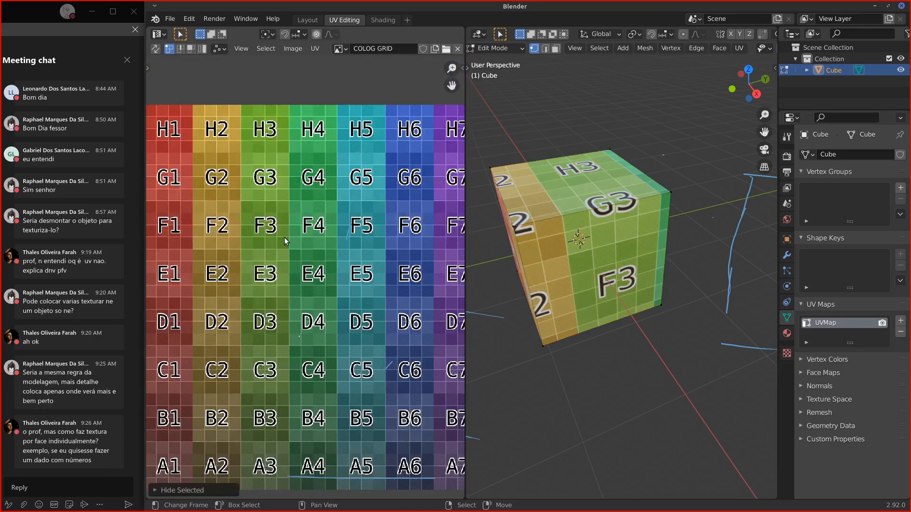
{"action": "key", "text": "alt+h"}
{"action": "key", "text": "s"}
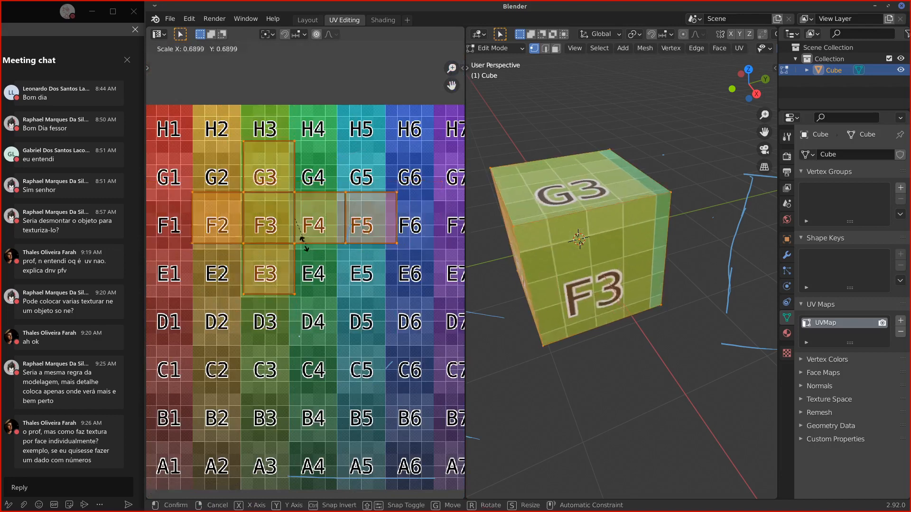
{"action": "left_click", "coordinate": [298, 231]}
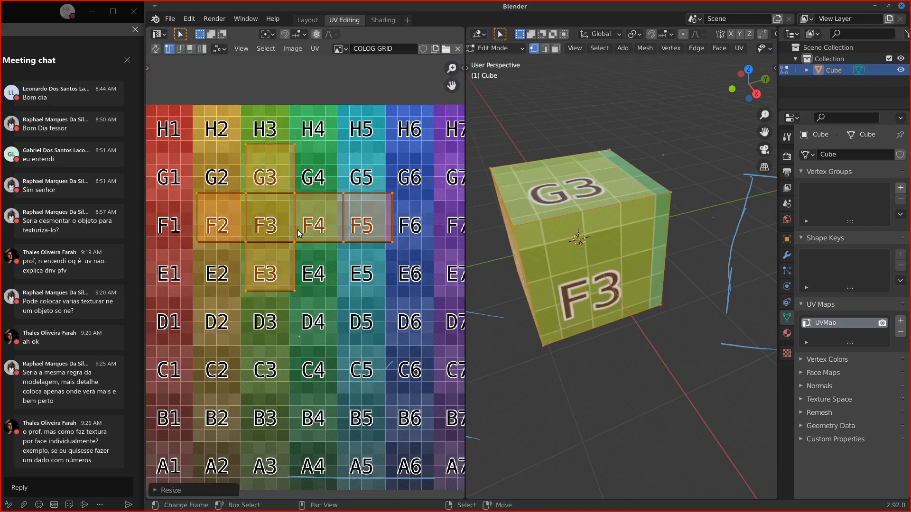
{"action": "key", "text": "g"}
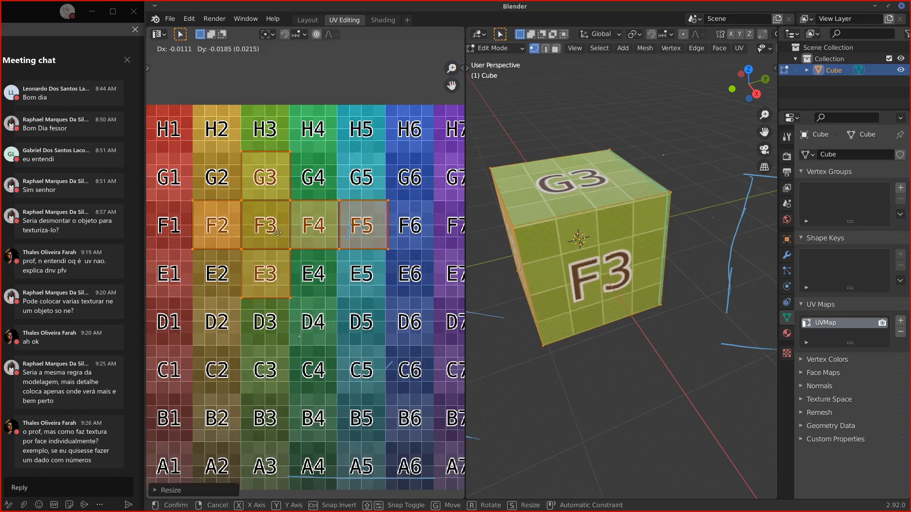
{"action": "left_click", "coordinate": [277, 235]}
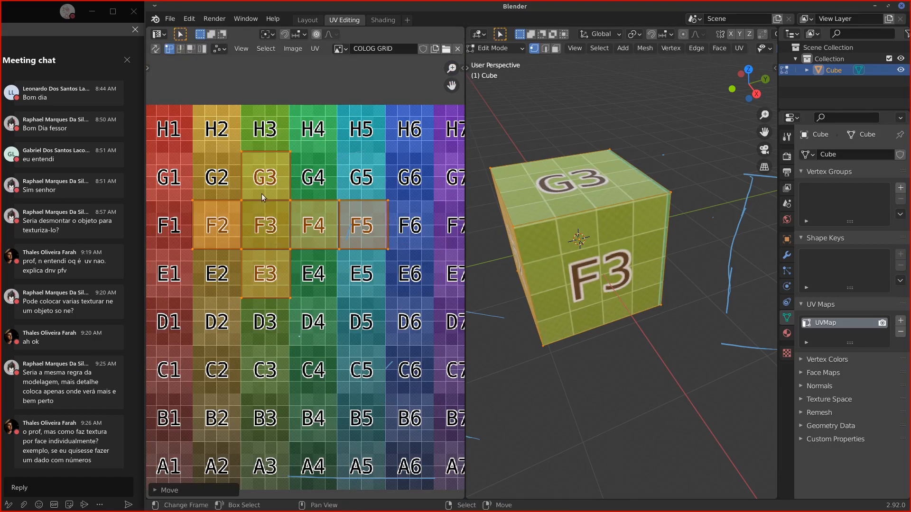
Step: Circle the G3 and F2 cells on the color grid and erase the old bracket beside the cube
{"action": "mouse_move", "coordinate": [264, 186]}
{"action": "left_mouse_down"}
{"action": "mouse_move", "coordinate": [256, 167]}
{"action": "mouse_move", "coordinate": [280, 177]}
{"action": "left_mouse_up"}
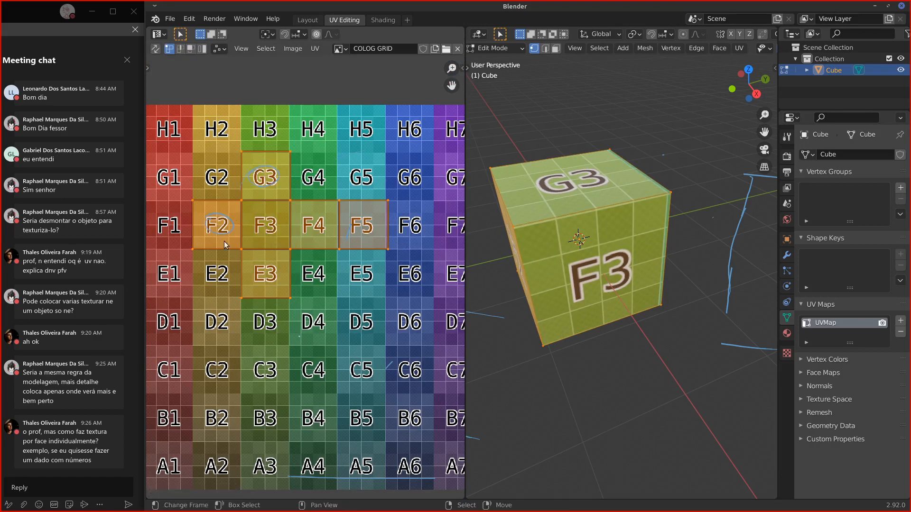
{"action": "mouse_move", "coordinate": [579, 228]}
{"action": "middle_mouse_down"}
{"action": "mouse_move", "coordinate": [631, 227]}
{"action": "mouse_move", "coordinate": [586, 226]}
{"action": "mouse_move", "coordinate": [584, 214]}
{"action": "middle_mouse_up"}
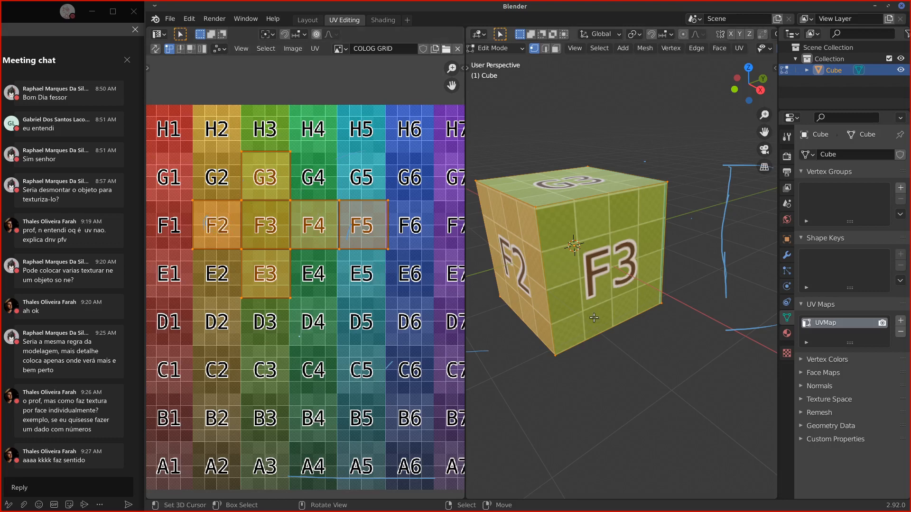
{"action": "middle_click_drag", "start_coordinate": [704, 319], "coordinate": [688, 316]}
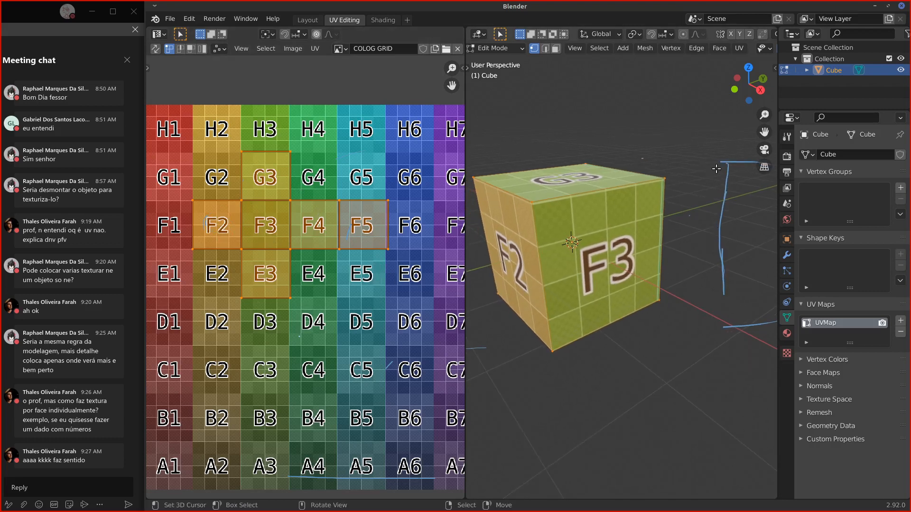
{"action": "mouse_move", "coordinate": [733, 152]}
{"action": "right_mouse_down"}
{"action": "mouse_move", "coordinate": [728, 262]}
{"action": "mouse_move", "coordinate": [769, 330]}
{"action": "mouse_move", "coordinate": [745, 148]}
{"action": "mouse_move", "coordinate": [623, 154]}
{"action": "right_mouse_up"}
{"action": "middle_click_drag", "start_coordinate": [604, 275], "coordinate": [647, 265]}
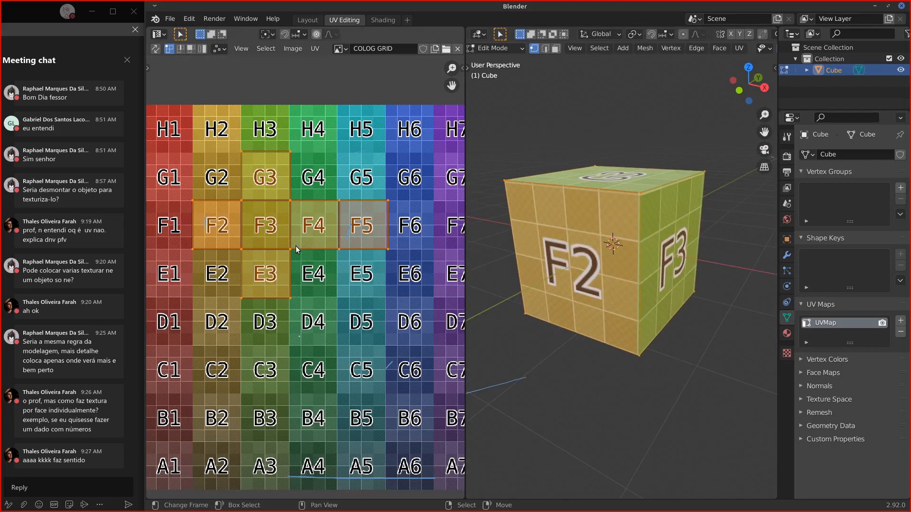
Step: Move the UV layout onto cells G1 to G4, H2 and F2, and check the new labels on the cube
{"action": "key", "text": "g"}
{"action": "left_click", "coordinate": [258, 198]}
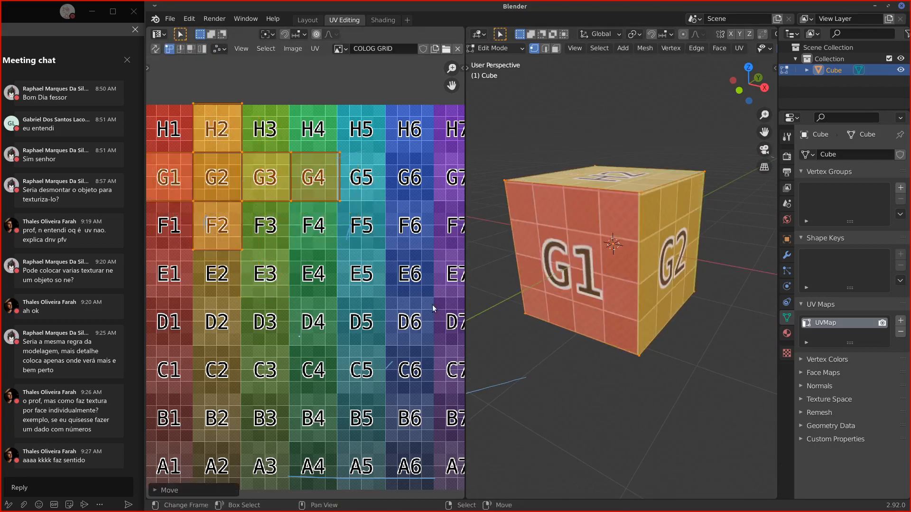
{"action": "middle_click_drag", "start_coordinate": [232, 149], "coordinate": [272, 174]}
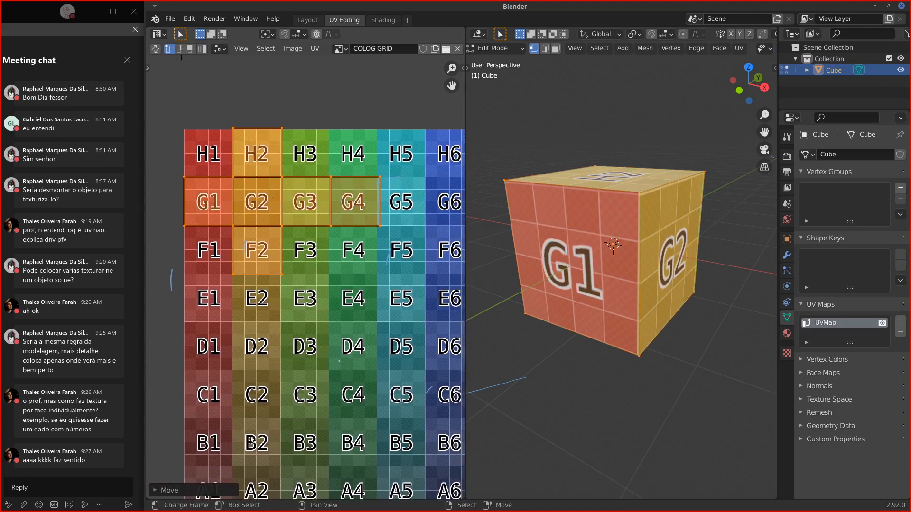
{"action": "scroll", "coordinate": [369, 326], "scroll_direction": "right", "scroll_amount": 4, "text": "ctrl"}
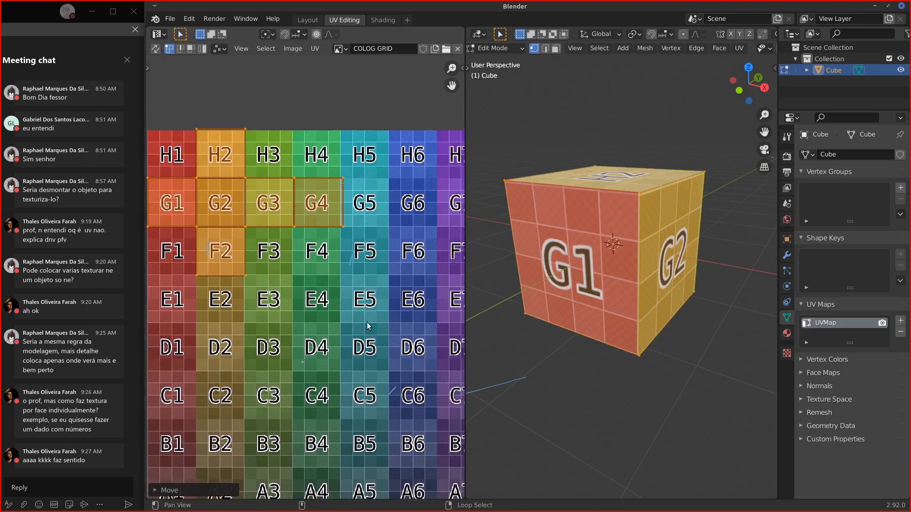
{"action": "middle_click_drag", "start_coordinate": [369, 326], "coordinate": [371, 322]}
{"action": "middle_click_drag", "start_coordinate": [617, 268], "coordinate": [636, 275]}
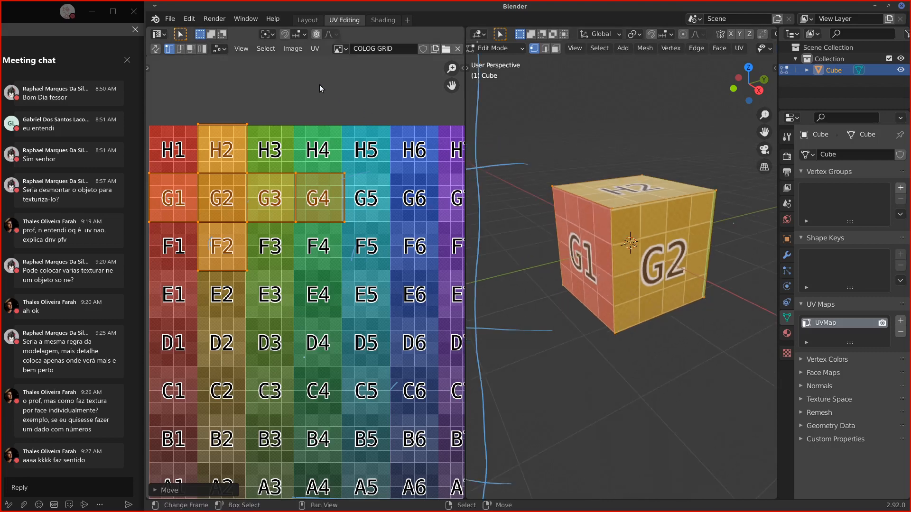
Step: Review the image file commands available for the color grid texture, such as New, Open, Edit Externally and Save As
{"action": "middle_click_drag", "start_coordinate": [319, 85], "coordinate": [333, 71]}
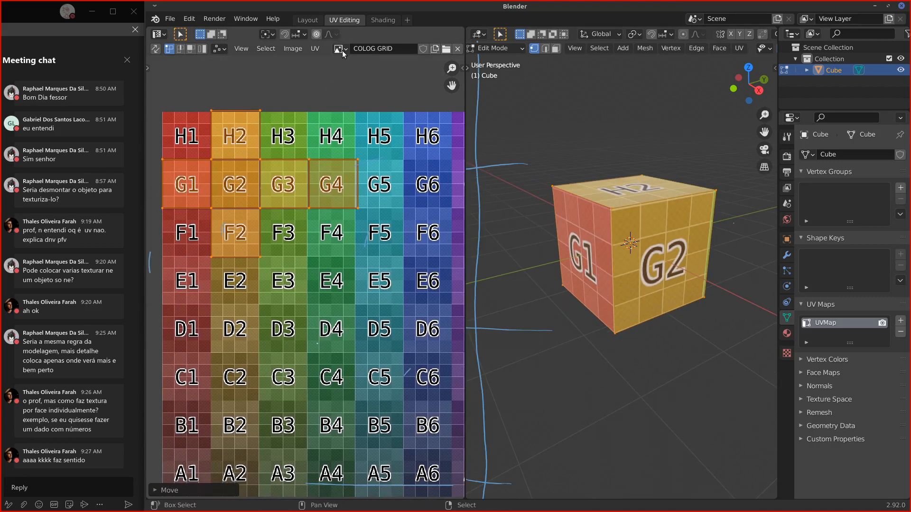
{"action": "left_click", "coordinate": [291, 49]}
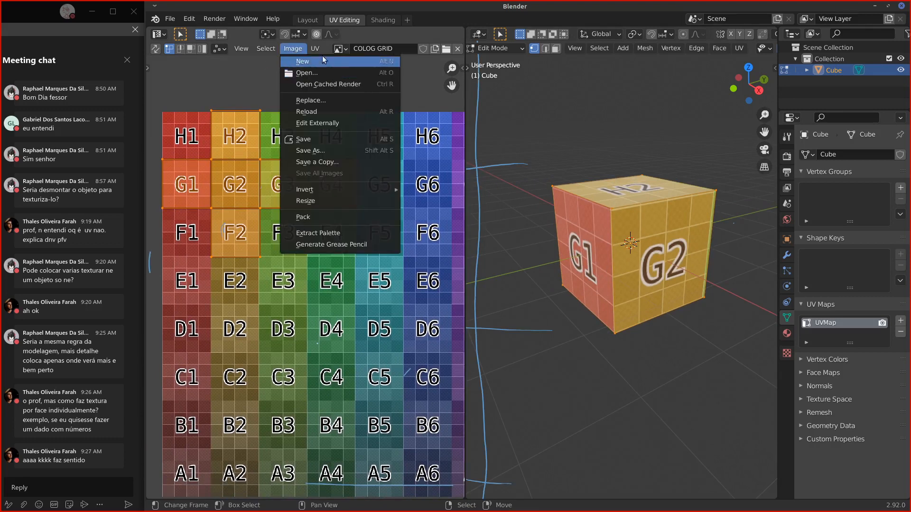
{"action": "left_click", "coordinate": [282, 49]}
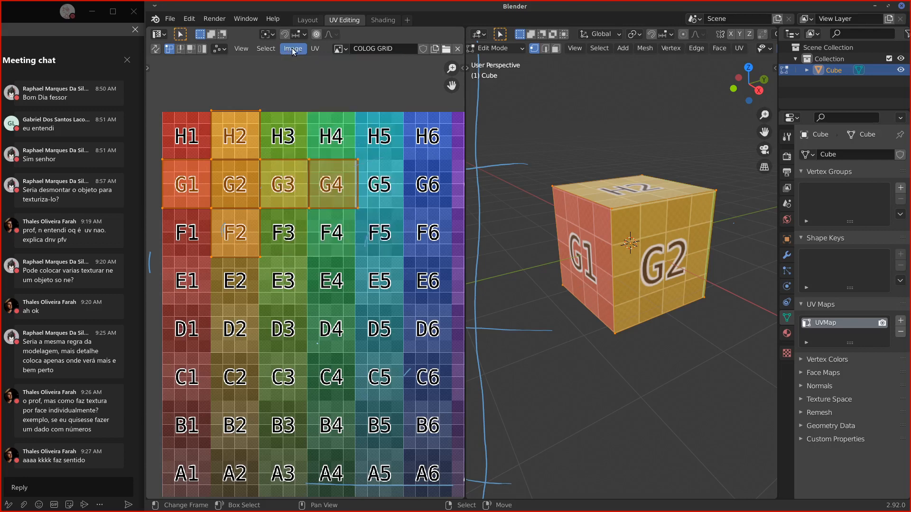
{"action": "left_click", "coordinate": [291, 48]}
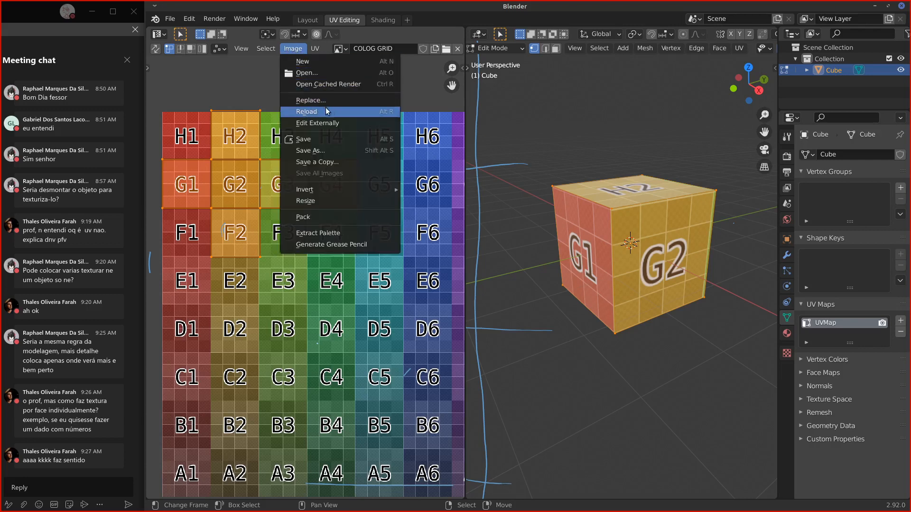
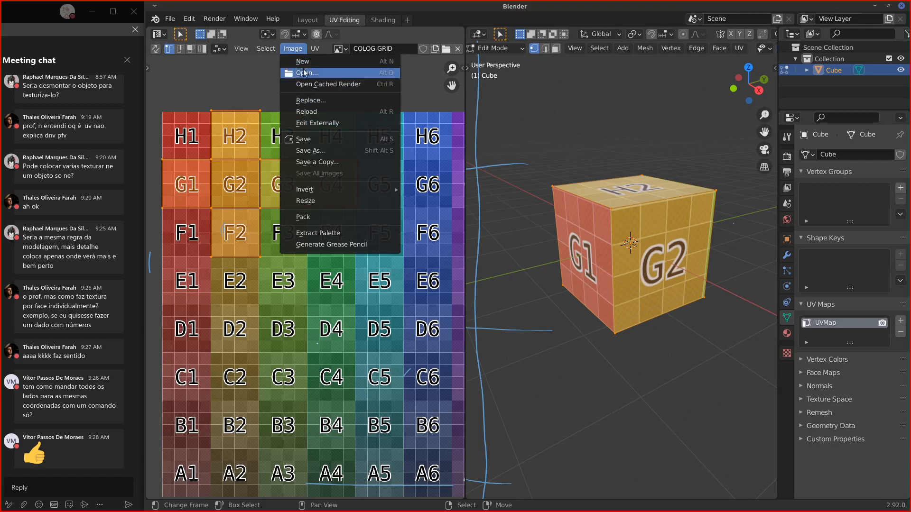
{"action": "left_click", "coordinate": [328, 125]}
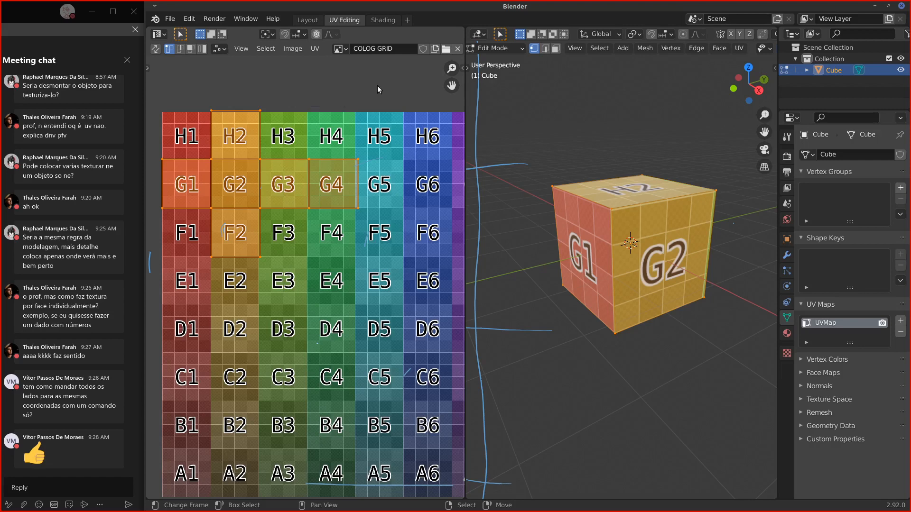
{"action": "left_click", "coordinate": [292, 50]}
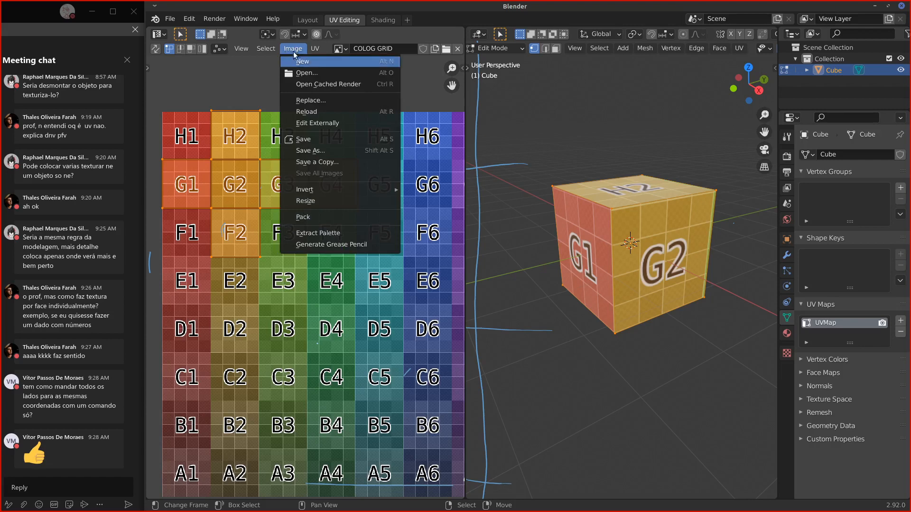
{"action": "left_click", "coordinate": [320, 145]}
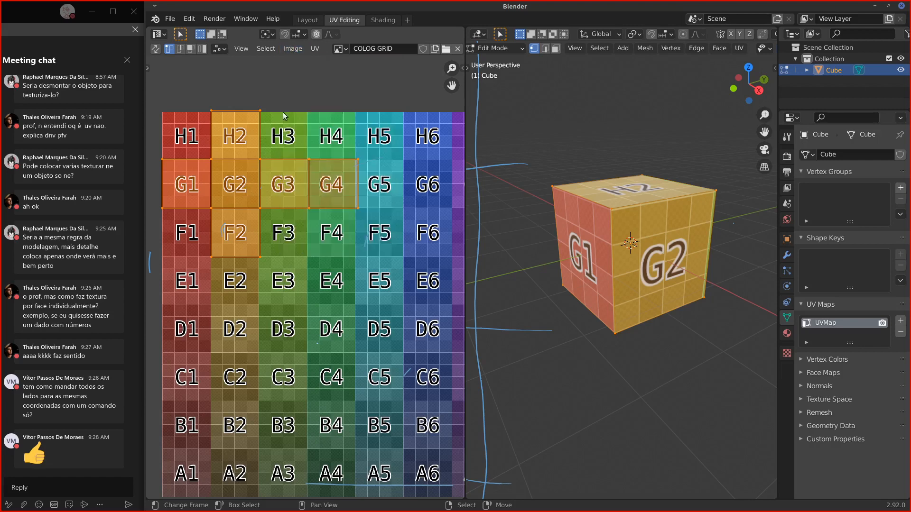
{"action": "middle_click_drag", "start_coordinate": [331, 177], "coordinate": [325, 211]}
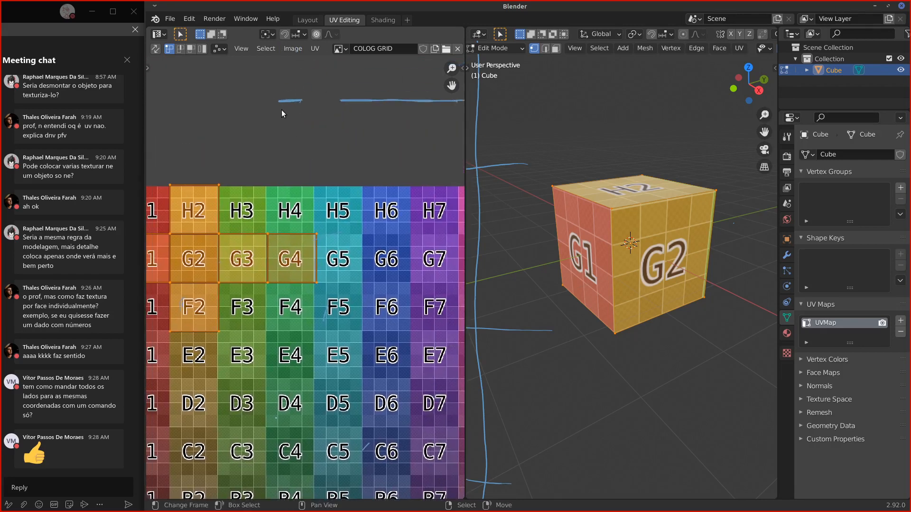
{"action": "middle_click_drag", "start_coordinate": [281, 122], "coordinate": [335, 79]}
{"action": "middle_click_drag", "start_coordinate": [422, 208], "coordinate": [411, 247]}
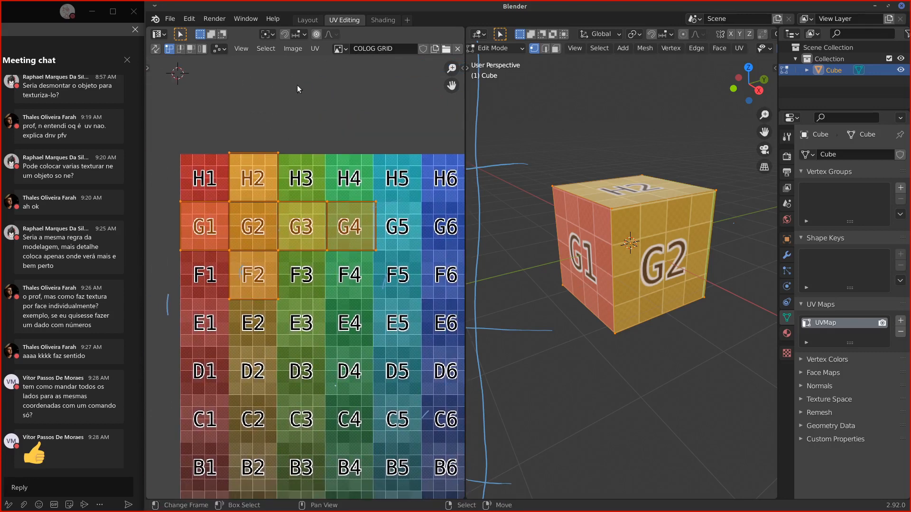
{"action": "left_click", "coordinate": [293, 48]}
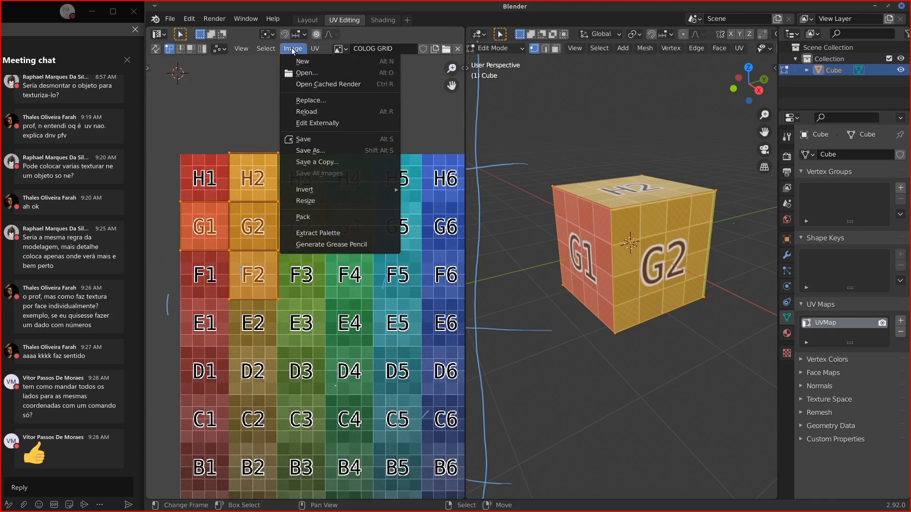
{"action": "left_click", "coordinate": [309, 150]}
{"action": "left_click", "coordinate": [786, 74]}
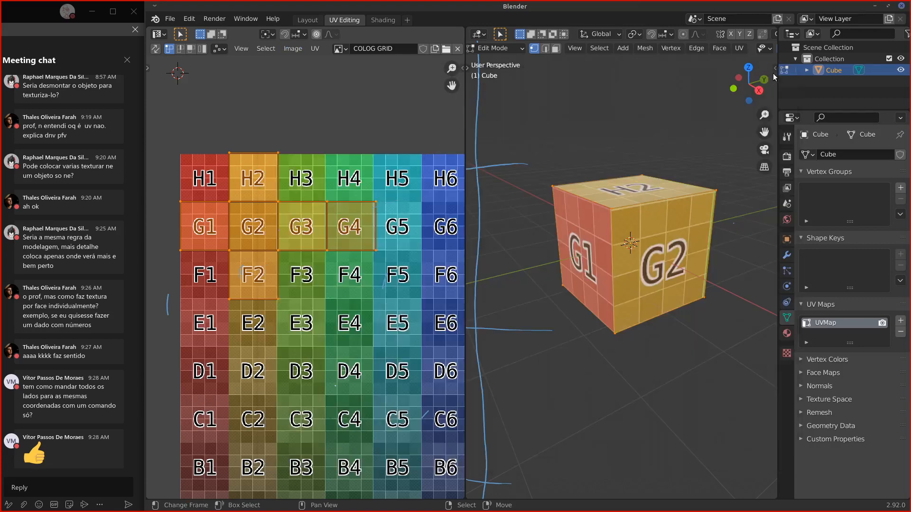
{"action": "left_click", "coordinate": [170, 19]}
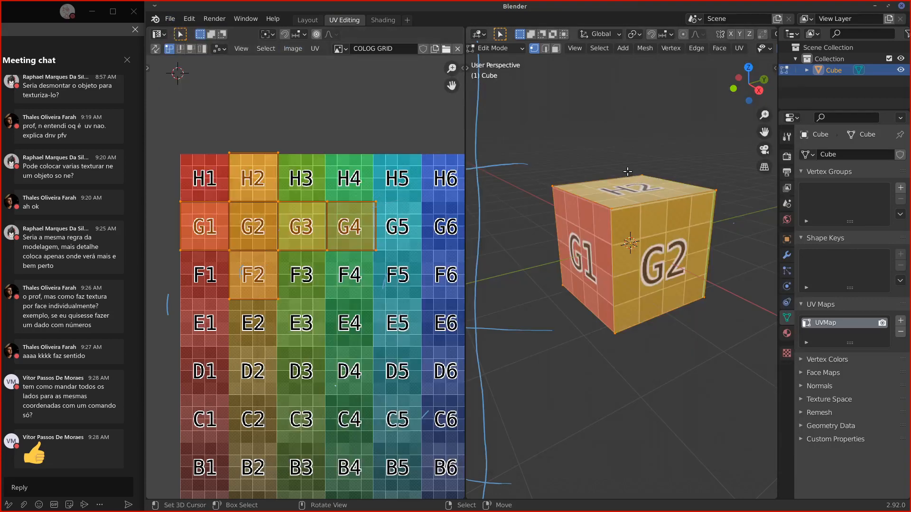
Step: Draw a curved bracket stroke along the right side of the cube's G2 face
{"action": "mouse_move", "coordinate": [660, 145]}
{"action": "left_mouse_down"}
{"action": "mouse_move", "coordinate": [559, 329]}
{"action": "mouse_move", "coordinate": [667, 152]}
{"action": "left_mouse_up"}
{"action": "mouse_move", "coordinate": [594, 143]}
{"action": "left_mouse_down"}
{"action": "mouse_move", "coordinate": [525, 198]}
{"action": "mouse_move", "coordinate": [728, 330]}
{"action": "mouse_move", "coordinate": [598, 144]}
{"action": "mouse_move", "coordinate": [516, 231]}
{"action": "left_mouse_up"}
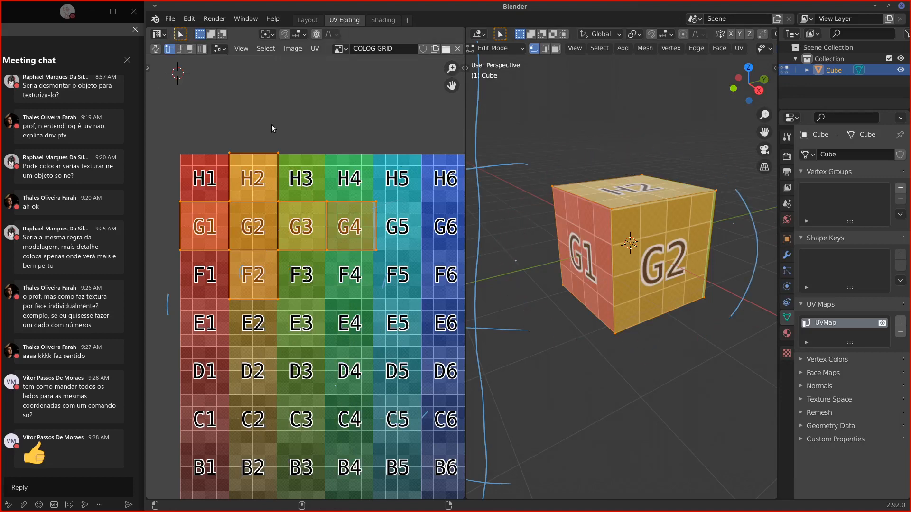
{"action": "left_click_drag", "start_coordinate": [232, 143], "coordinate": [250, 125]}
{"action": "left_click_drag", "start_coordinate": [329, 177], "coordinate": [318, 138]}
{"action": "left_click", "coordinate": [292, 49]}
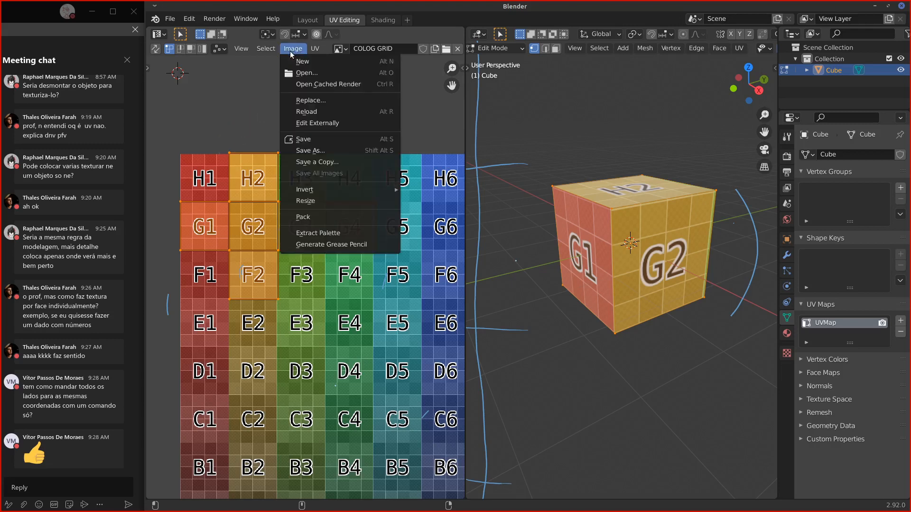
{"action": "left_click", "coordinate": [321, 140]}
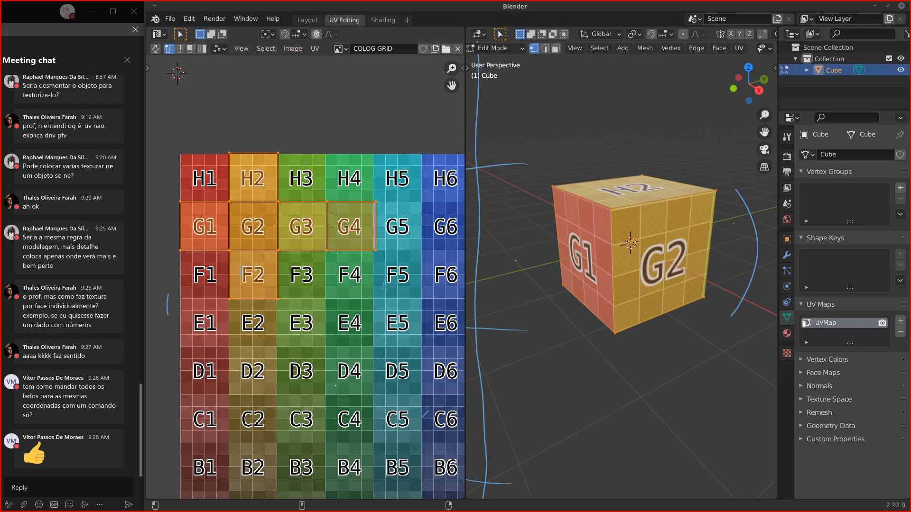
Step: Open the home folder in the file manager, enlarge the window and remove bat.mp4 and the email file
{"action": "key", "text": "super+e"}
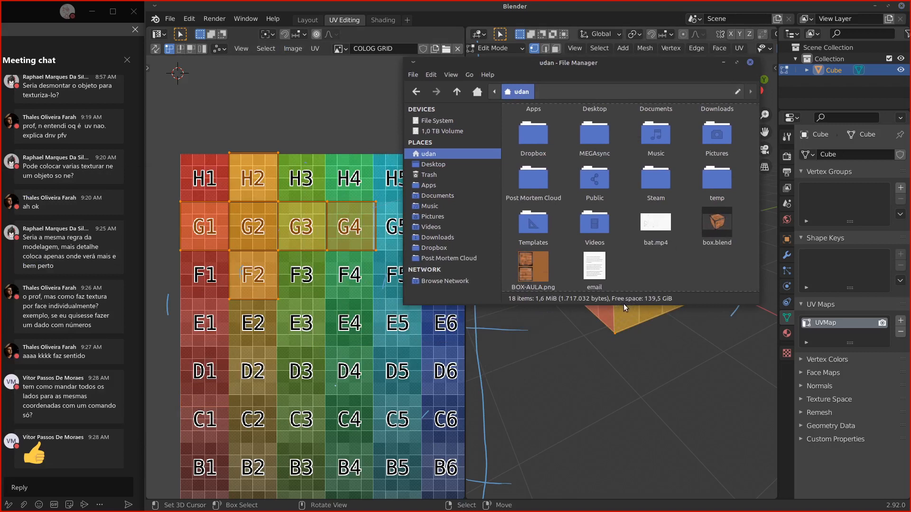
{"action": "left_click_drag", "start_coordinate": [618, 303], "coordinate": [618, 397]}
{"action": "left_click", "coordinate": [656, 259]}
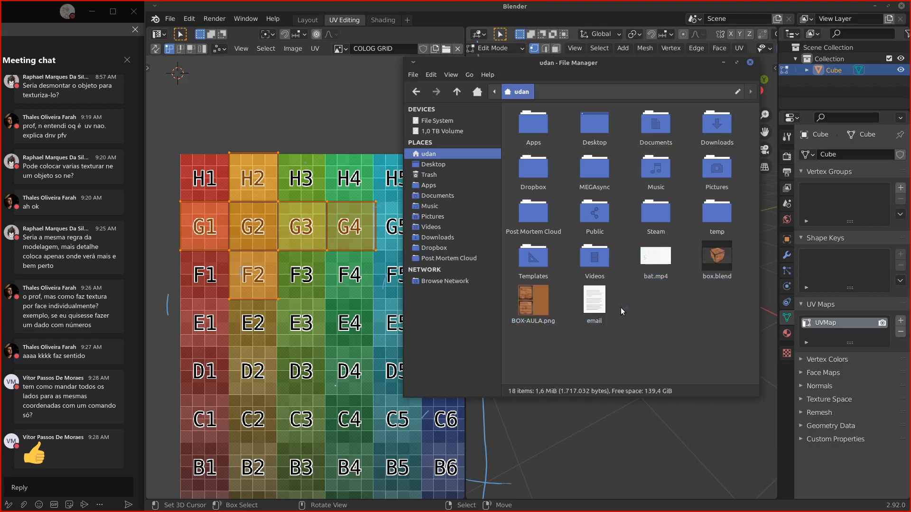
{"action": "left_click", "coordinate": [598, 299]}
{"action": "left_click_drag", "start_coordinate": [650, 261], "coordinate": [653, 132]}
{"action": "left_click", "coordinate": [677, 319]}
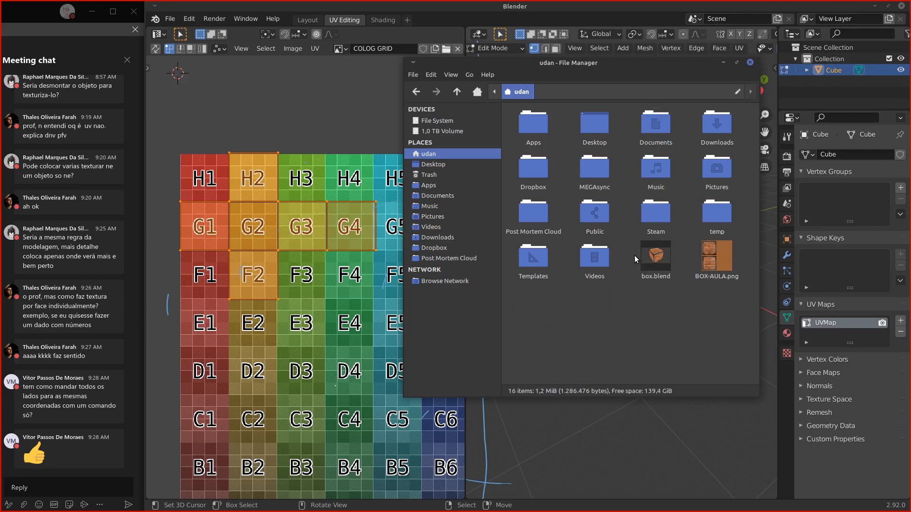
Step: Enlarge the file icons, examine the BOX-AULA.png and box.blend previews, and return to Blender
{"action": "scroll", "coordinate": [634, 255], "scroll_direction": "up", "scroll_amount": 3, "text": "ctrl"}
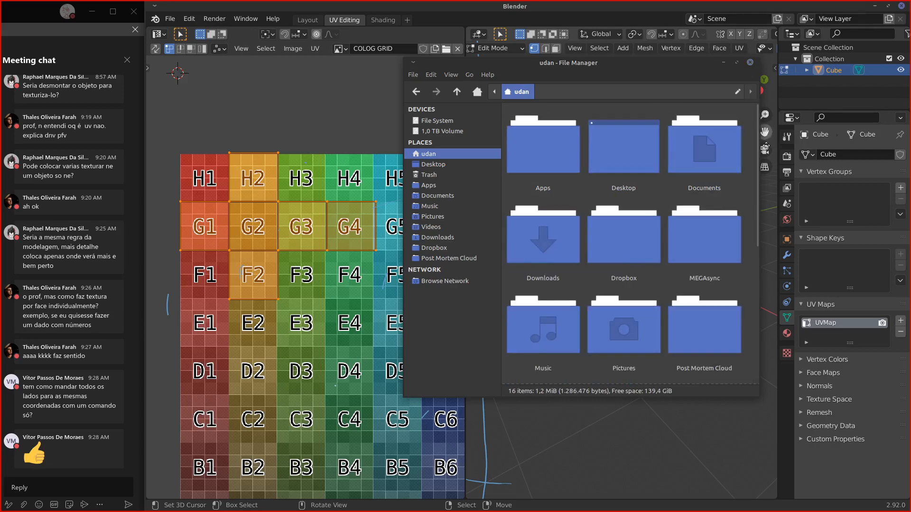
{"action": "left_click_drag", "start_coordinate": [766, 145], "coordinate": [742, 337]}
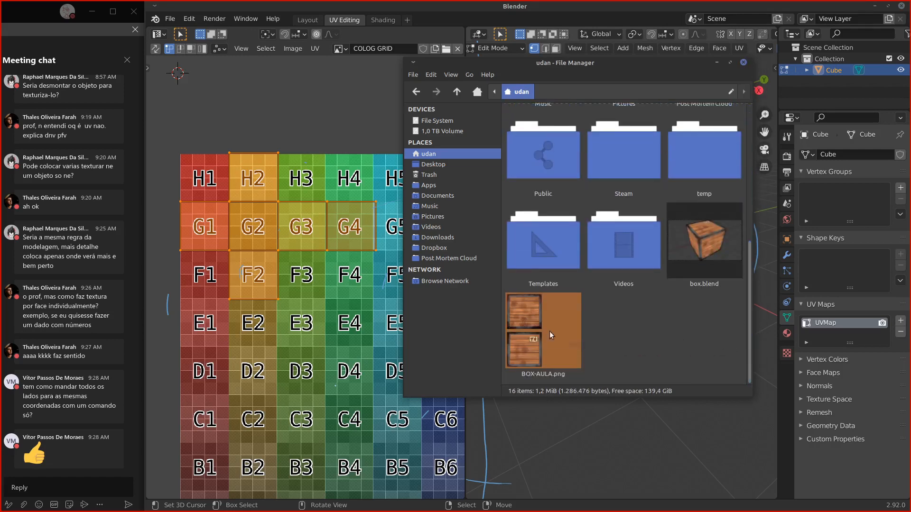
{"action": "left_click", "coordinate": [529, 339]}
{"action": "left_click", "coordinate": [536, 344]}
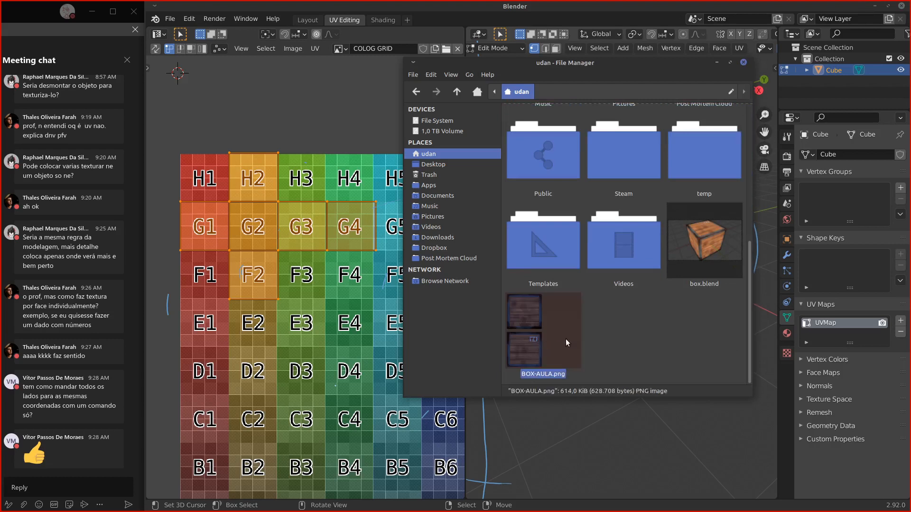
{"action": "left_click", "coordinate": [699, 257]}
{"action": "left_click", "coordinate": [688, 260]}
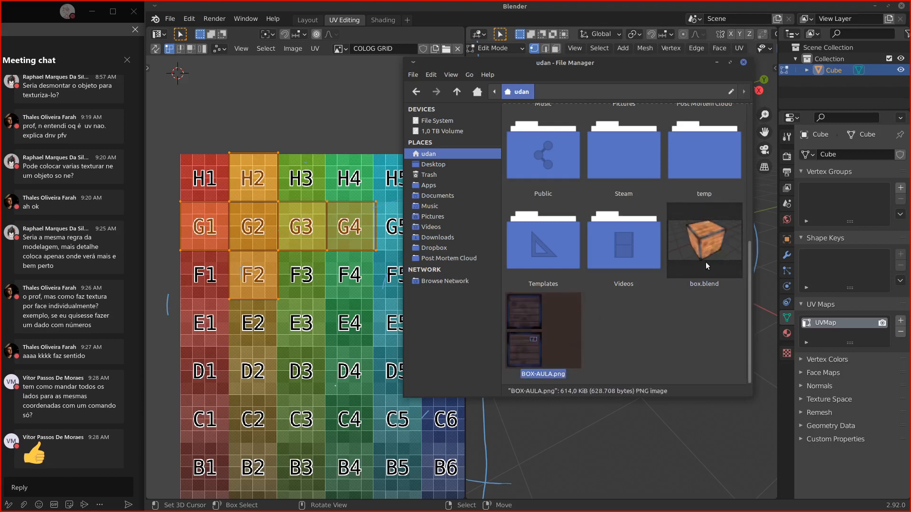
{"action": "left_click", "coordinate": [546, 332]}
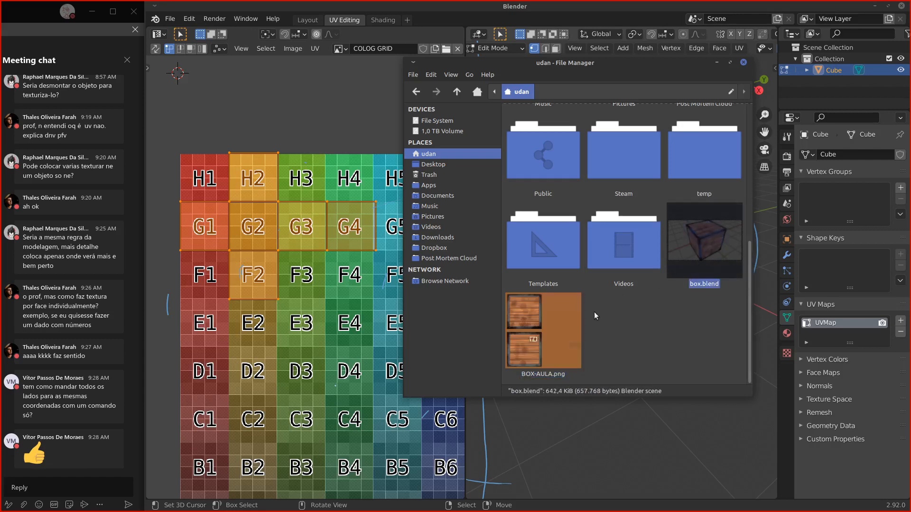
{"action": "left_click", "coordinate": [297, 55]}
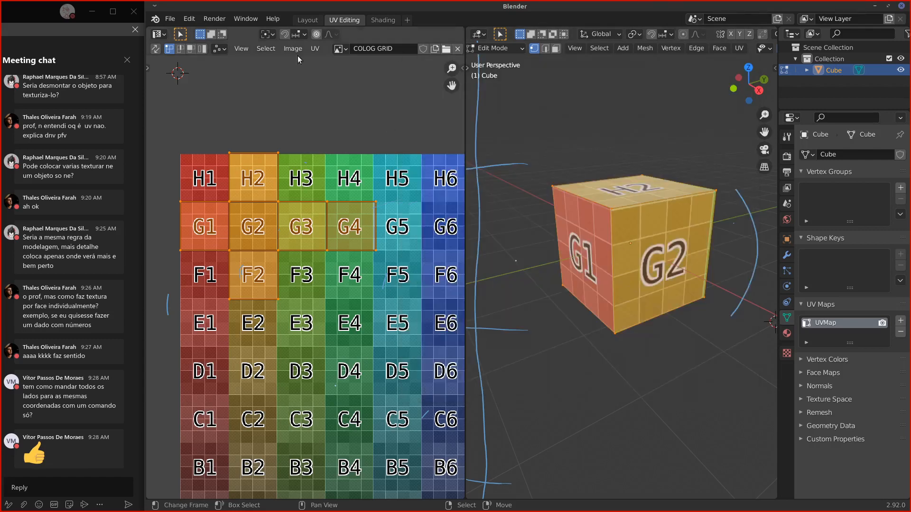
{"action": "left_click", "coordinate": [171, 19]}
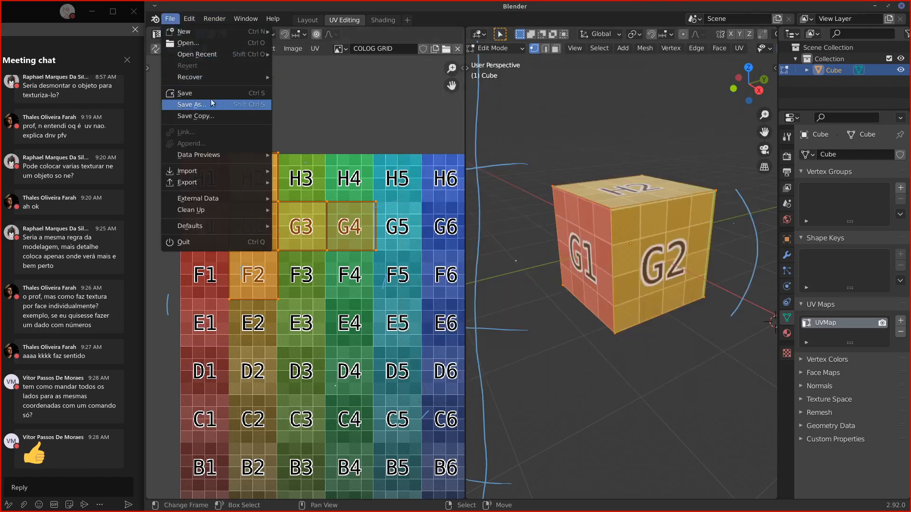
{"action": "left_click", "coordinate": [170, 19]}
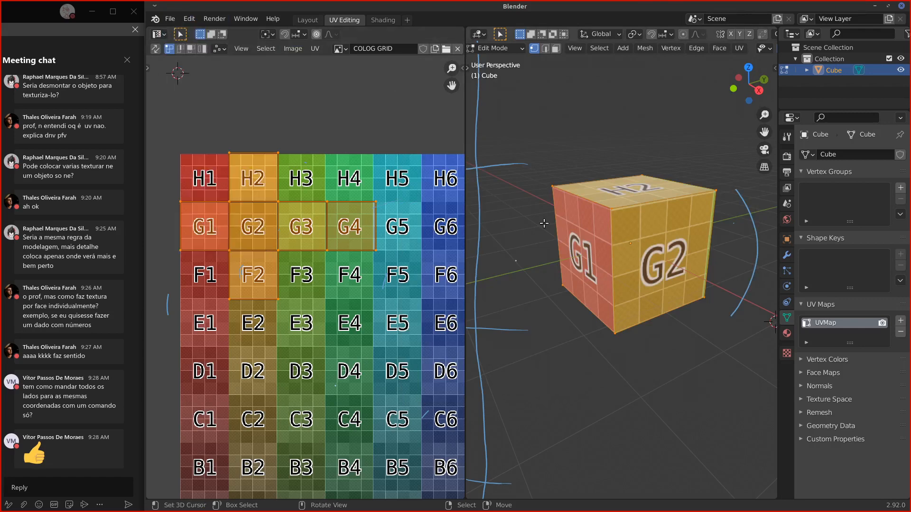
{"action": "left_click", "coordinate": [294, 50]}
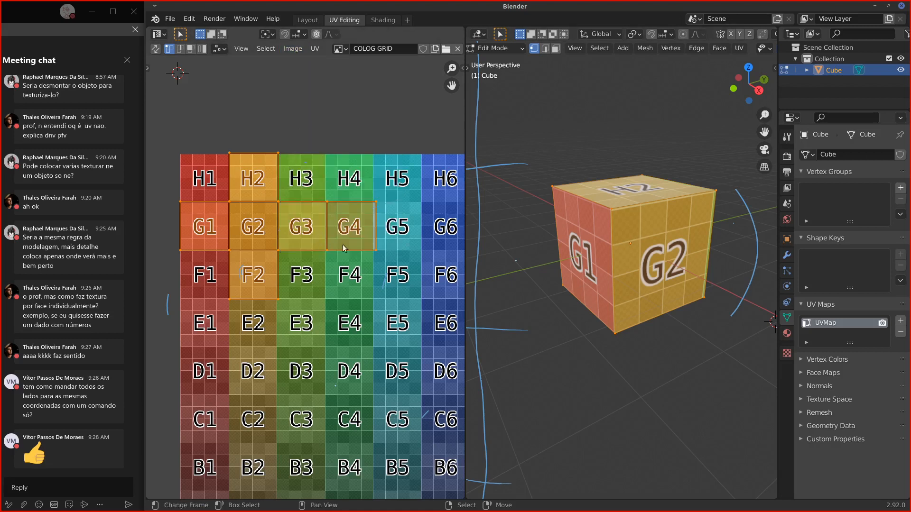
Step: Rename the grid image in the UV editor as COLOR GRID
{"action": "middle_click_drag", "start_coordinate": [342, 244], "coordinate": [330, 248]}
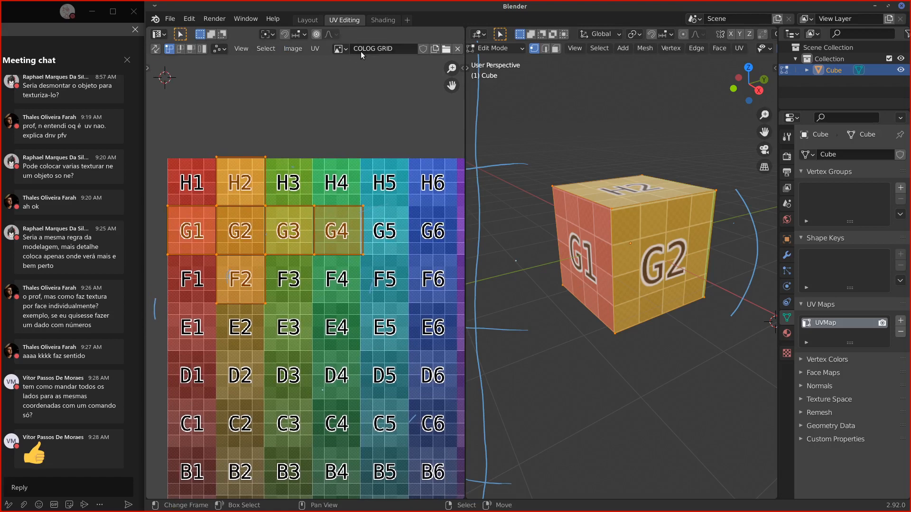
{"action": "left_click", "coordinate": [378, 50]}
{"action": "left_click_drag", "start_coordinate": [377, 52], "coordinate": [371, 49]}
{"action": "key", "text": "BackSpace"}
{"action": "type", "text": "R"}
{"action": "key", "text": "Return"}
Step: Review the list of images available in the UV editor alongside the image file commands, keeping COLOR GRID displayed
{"action": "left_click", "coordinate": [339, 49]}
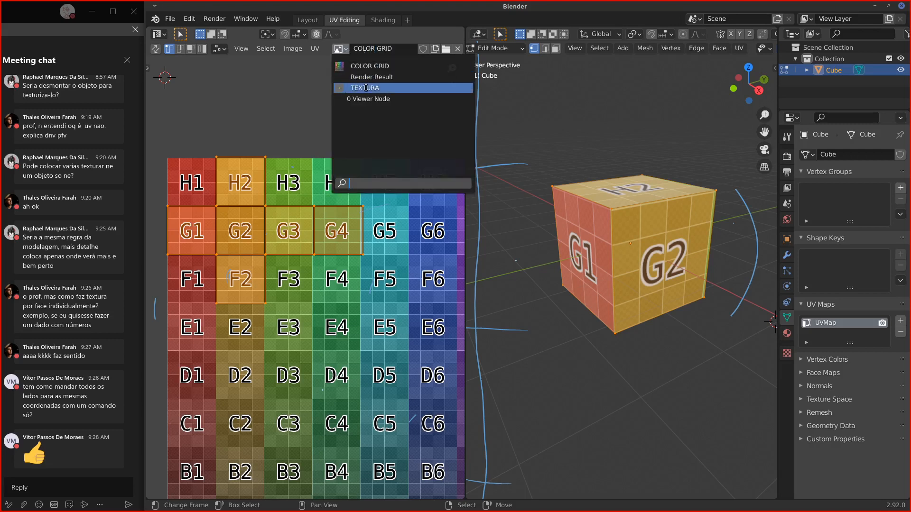
{"action": "left_click", "coordinate": [293, 49]}
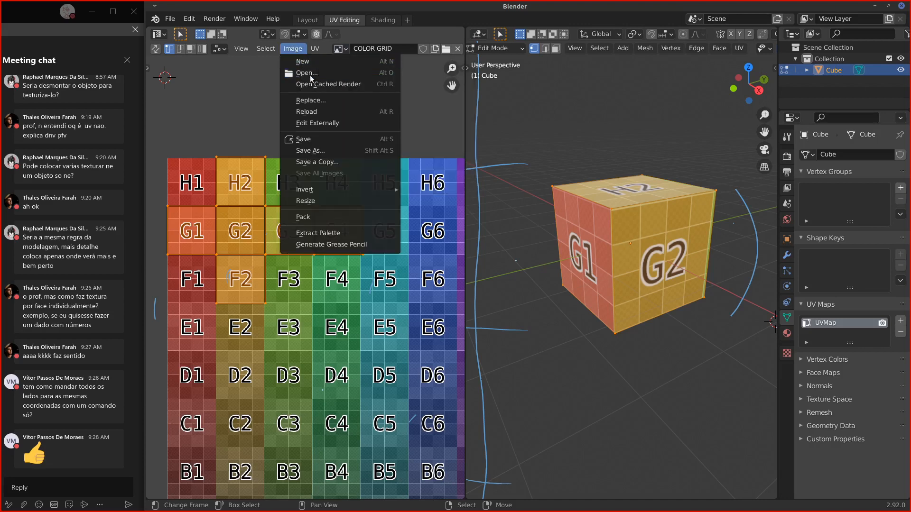
{"action": "left_click", "coordinate": [334, 53]}
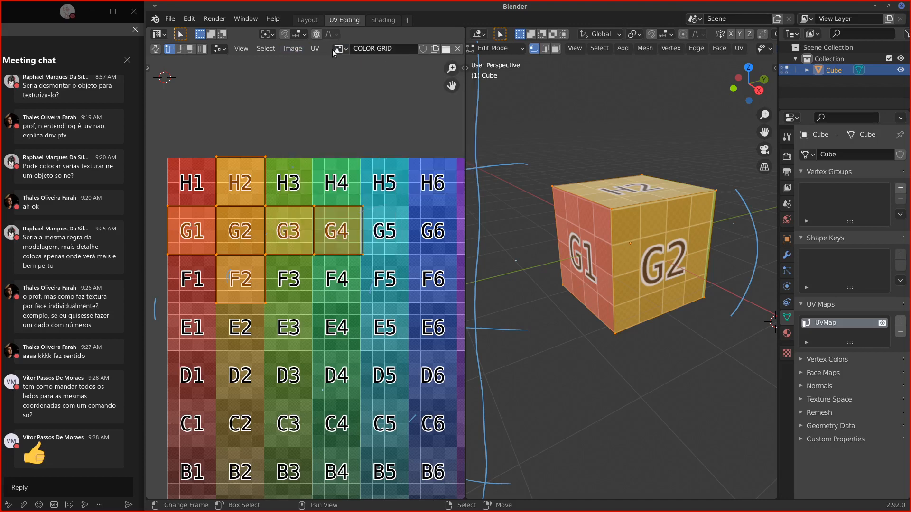
{"action": "left_click", "coordinate": [338, 48]}
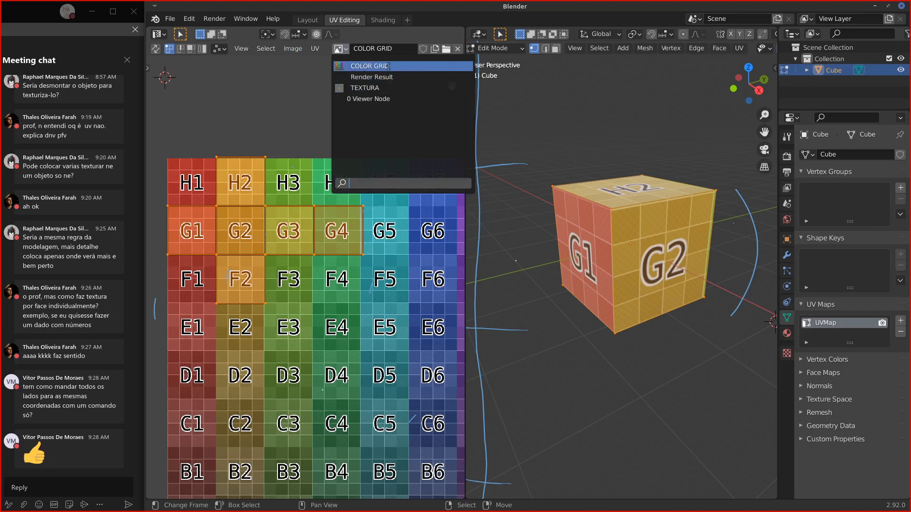
{"action": "left_click", "coordinate": [349, 66]}
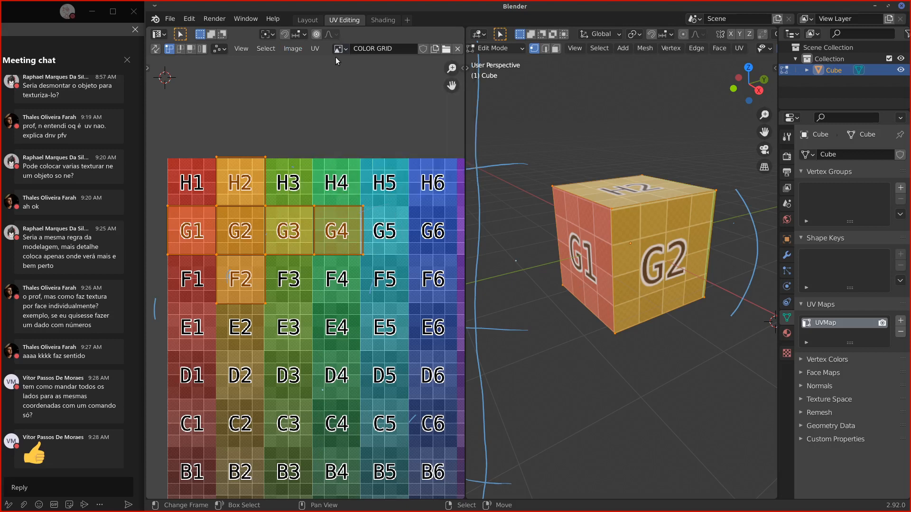
{"action": "left_click", "coordinate": [293, 49]}
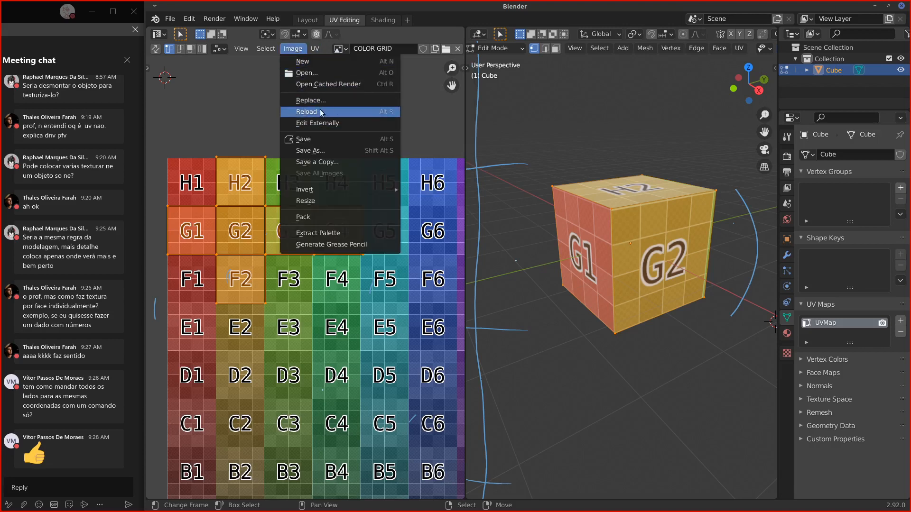
{"action": "left_click", "coordinate": [390, 48]}
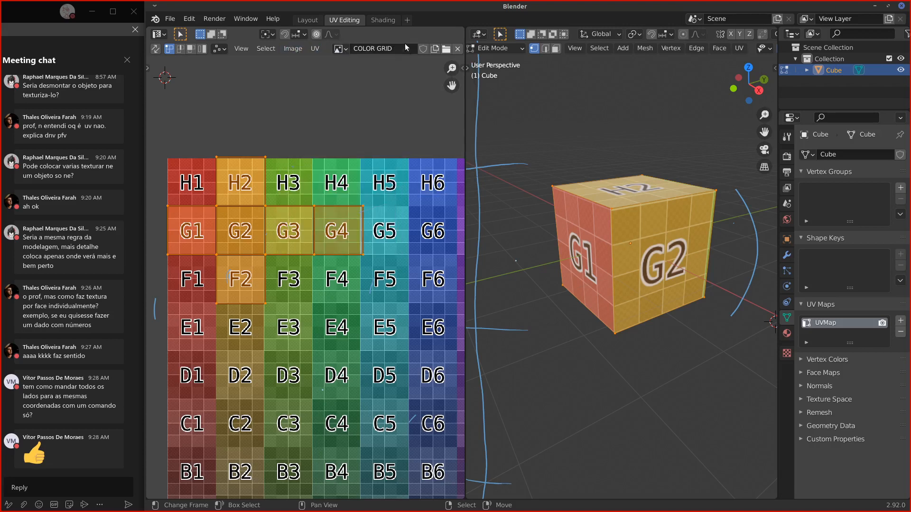
{"action": "left_click", "coordinate": [345, 48]}
{"action": "left_click", "coordinate": [345, 48]}
{"action": "left_click", "coordinate": [345, 48]}
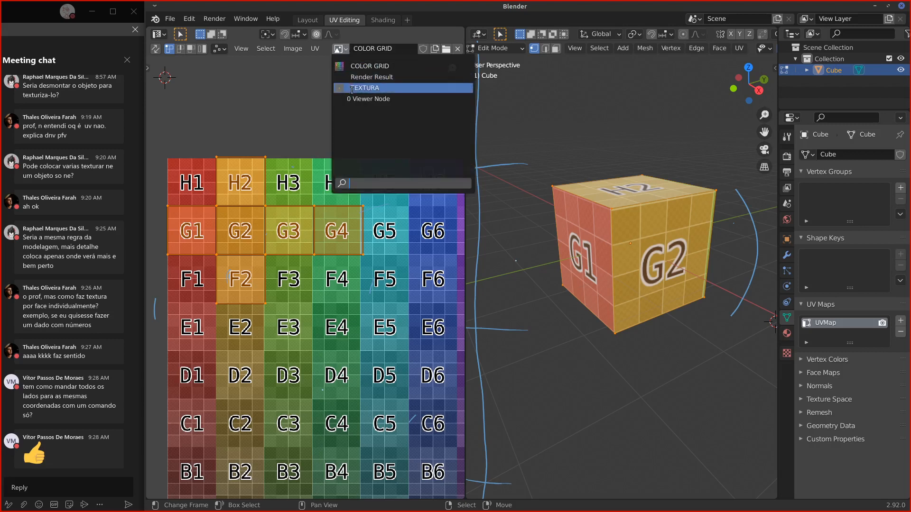
{"action": "left_click", "coordinate": [344, 48]}
{"action": "left_click", "coordinate": [344, 48]}
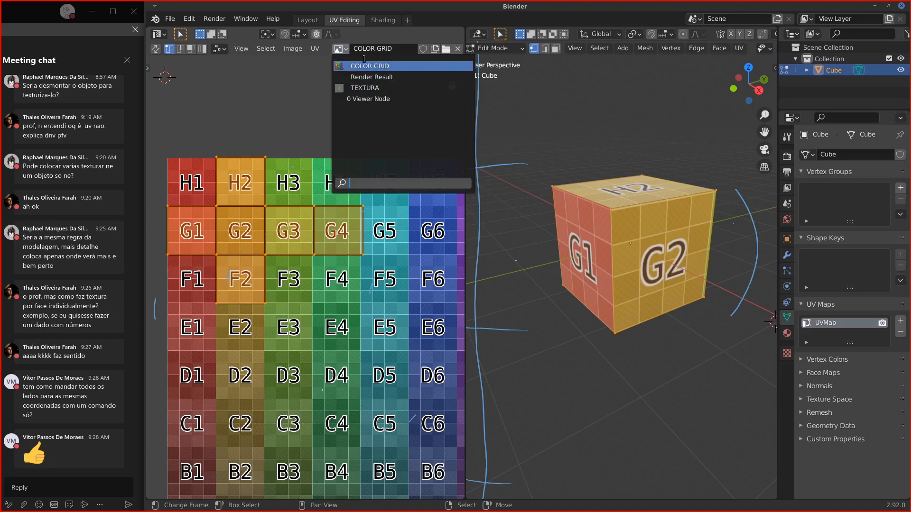
Step: Check the cube material's COLOR GRID texture node in the Shading workspace, and return to the image list in UV Editing
{"action": "left_click", "coordinate": [375, 19]}
{"action": "left_click_drag", "start_coordinate": [470, 351], "coordinate": [456, 363]}
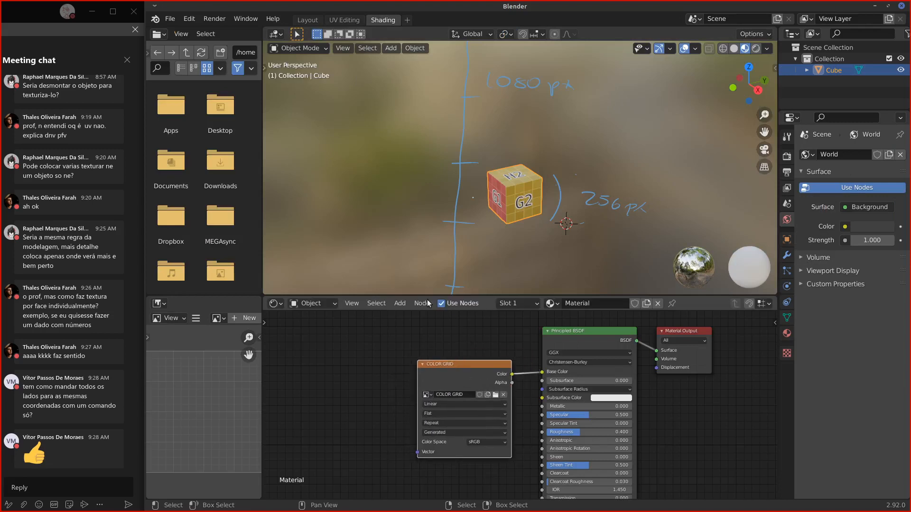
{"action": "left_click", "coordinate": [339, 20]}
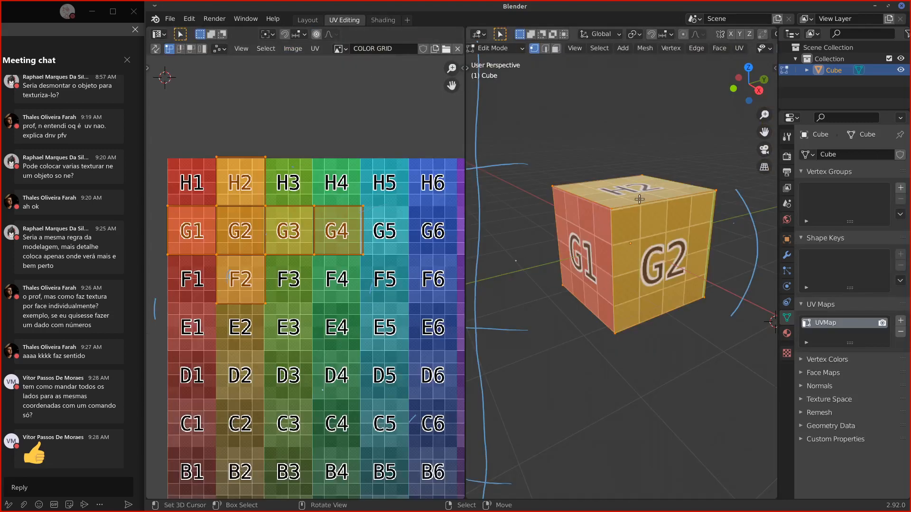
{"action": "left_click", "coordinate": [339, 49]}
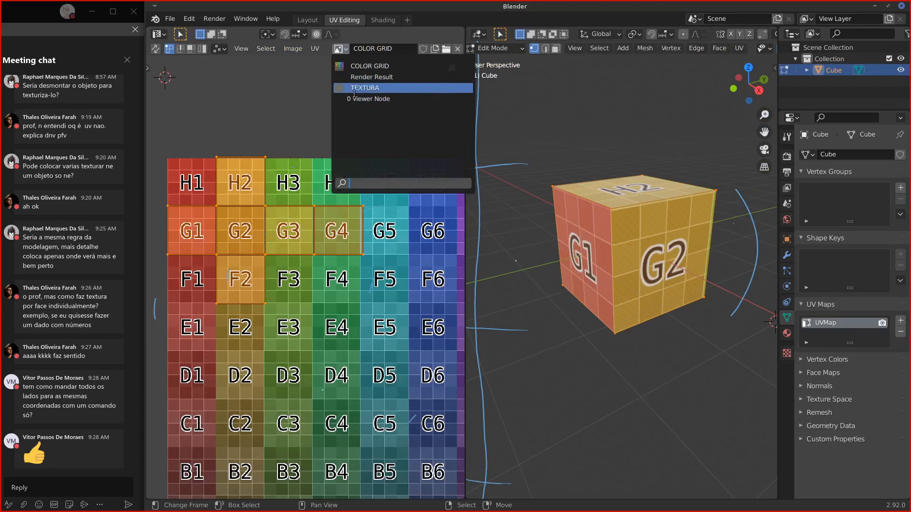
Step: Open the BOX-AULA.png crate texture from the home folder in the UV editor
{"action": "left_click", "coordinate": [290, 49]}
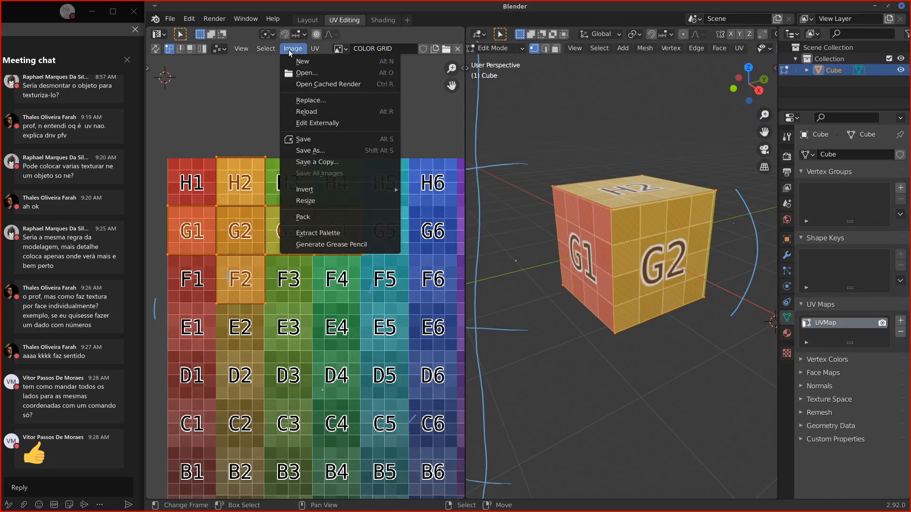
{"action": "left_click", "coordinate": [305, 74]}
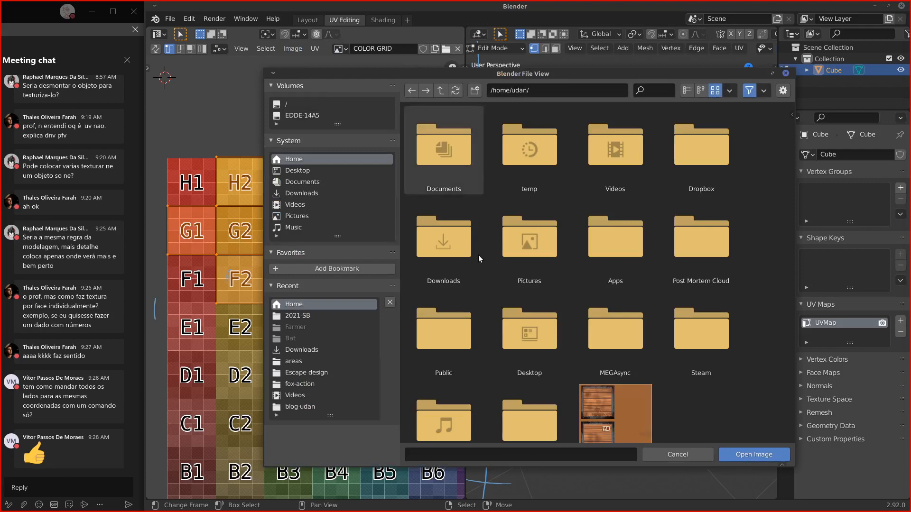
{"action": "scroll", "coordinate": [522, 266], "scroll_direction": "down", "scroll_amount": 1}
{"action": "left_click", "coordinate": [631, 365]}
{"action": "key", "text": "Escape"}
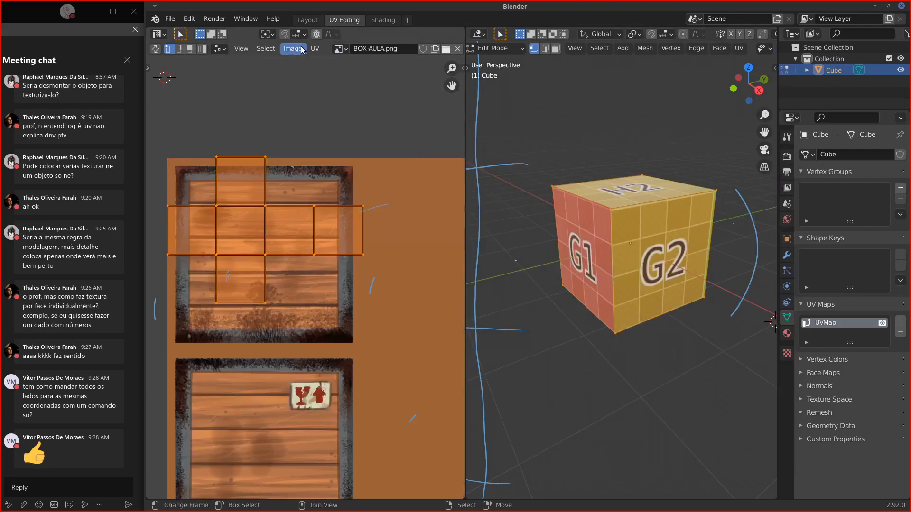
{"action": "left_click", "coordinate": [298, 50]}
{"action": "left_click", "coordinate": [313, 76]}
{"action": "left_click", "coordinate": [743, 453]}
Step: Switch the UV editor back to the COLOR GRID image
{"action": "left_click", "coordinate": [338, 49]}
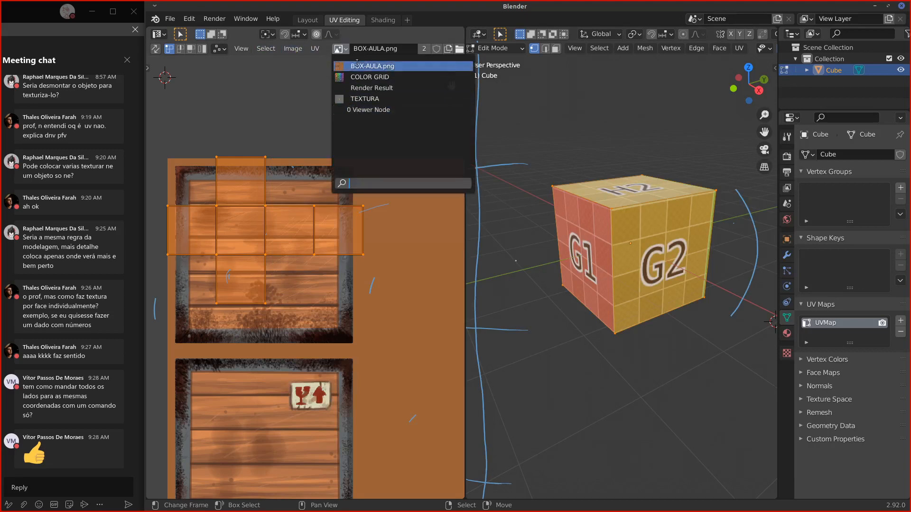
{"action": "left_click", "coordinate": [340, 48]}
{"action": "left_click", "coordinate": [370, 77]}
Step: Load BOX-AULA.png into the UV editor again and name the image BOX-AULA.png.001
{"action": "left_click", "coordinate": [293, 48]}
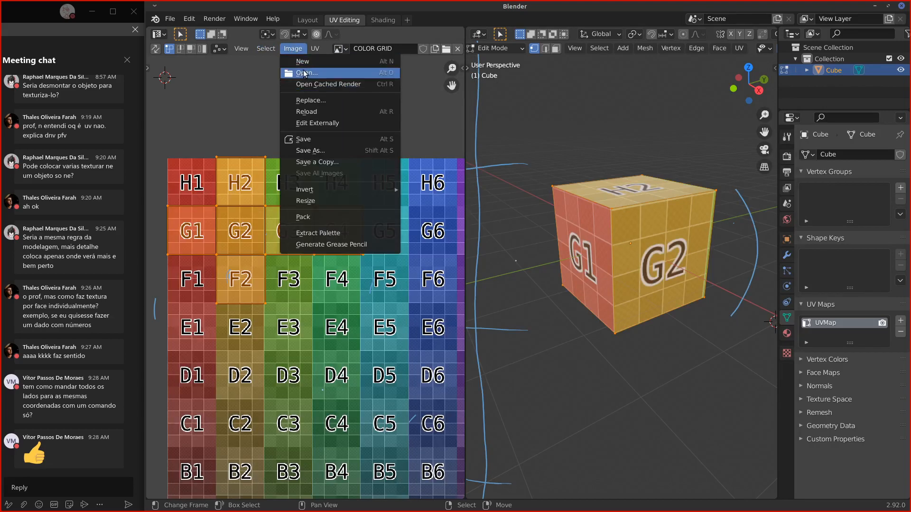
{"action": "left_click", "coordinate": [304, 73]}
{"action": "scroll", "coordinate": [560, 295], "scroll_direction": "down", "scroll_amount": 1}
{"action": "left_click", "coordinate": [679, 423]}
{"action": "left_click", "coordinate": [771, 454]}
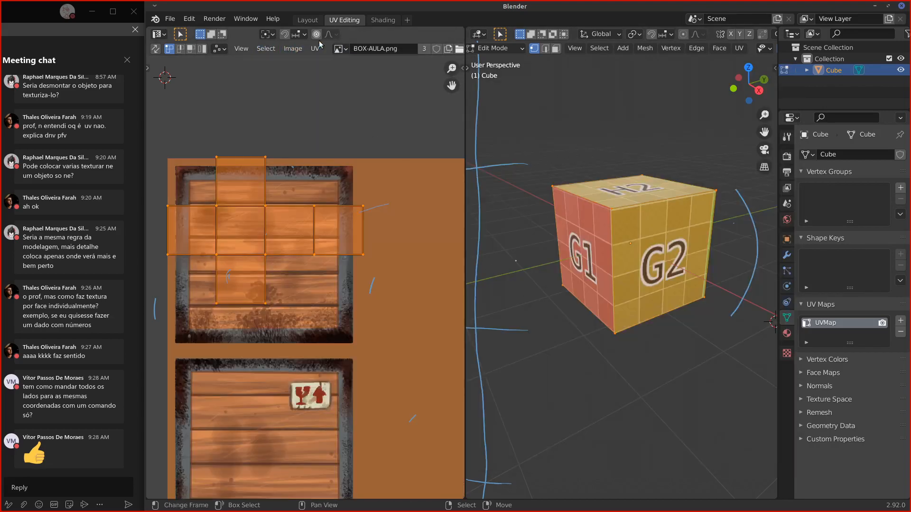
{"action": "left_click", "coordinate": [381, 48]}
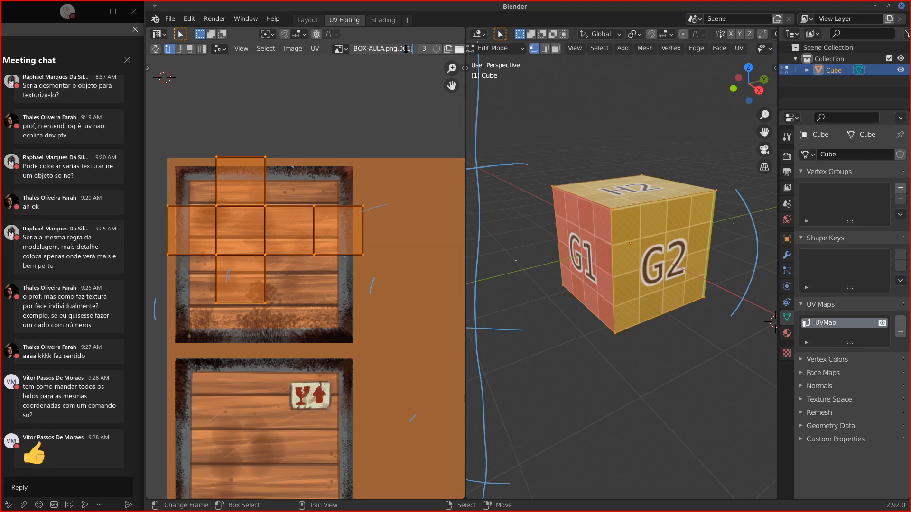
{"action": "key", "text": "Return"}
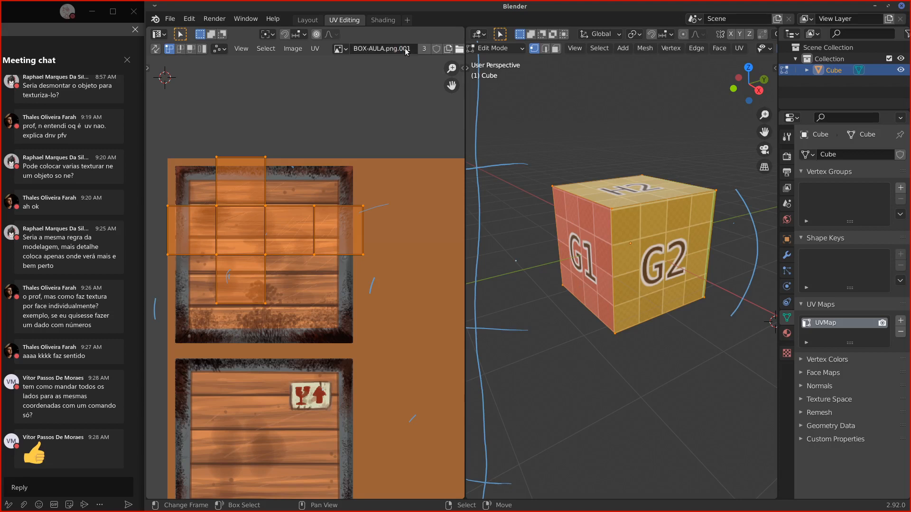
Step: Unlink BOX-AULA.png.001 from the UV editor and display the COLOR GRID image there instead
{"action": "scroll", "coordinate": [354, 53], "scroll_direction": "down", "scroll_amount": 3}
{"action": "left_click", "coordinate": [436, 49]}
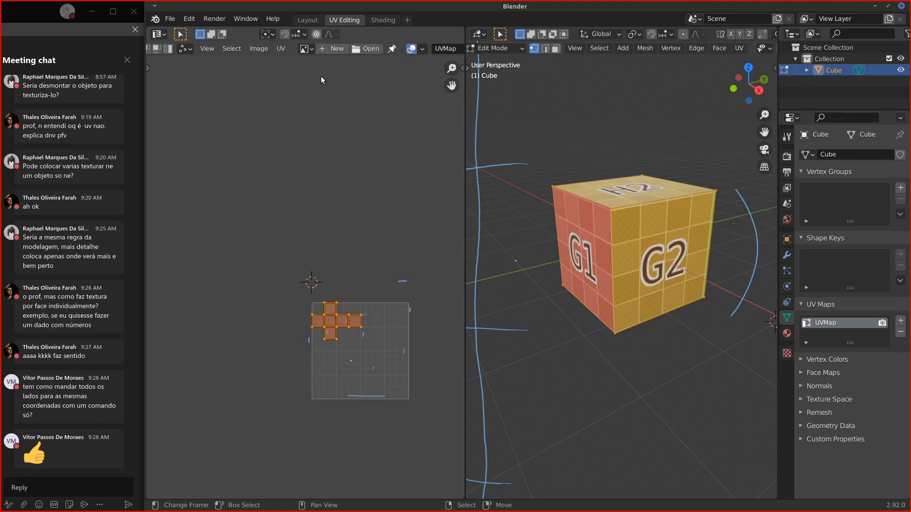
{"action": "left_click", "coordinate": [304, 49]}
{"action": "left_click", "coordinate": [305, 49]}
{"action": "left_click", "coordinate": [341, 77]}
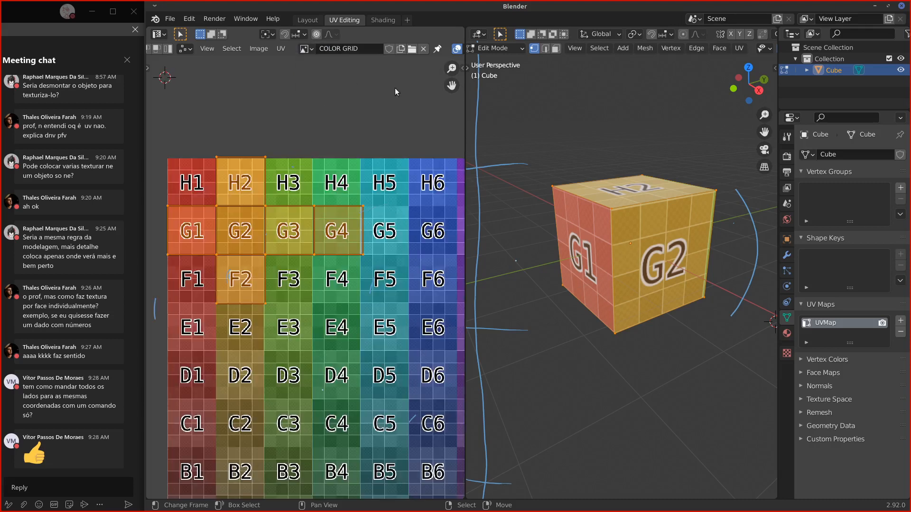
Step: Switch the UV editor's displayed image from COLOR GRID to BOX-AULA.png.001 and on to TEXTURA
{"action": "scroll", "coordinate": [332, 180], "scroll_direction": "down", "scroll_amount": 1}
{"action": "scroll", "coordinate": [322, 186], "scroll_direction": "up", "scroll_amount": 1}
{"action": "left_click", "coordinate": [306, 48]}
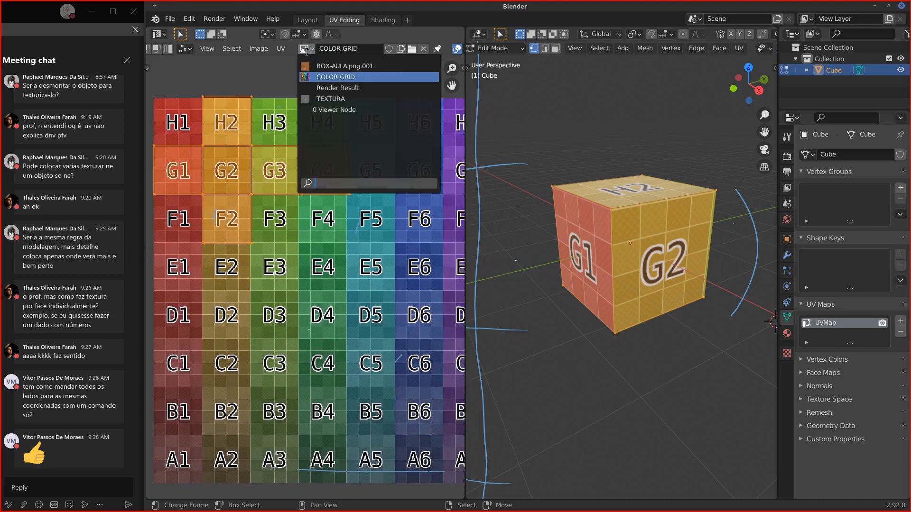
{"action": "left_click", "coordinate": [302, 75]}
{"action": "left_click", "coordinate": [260, 48]}
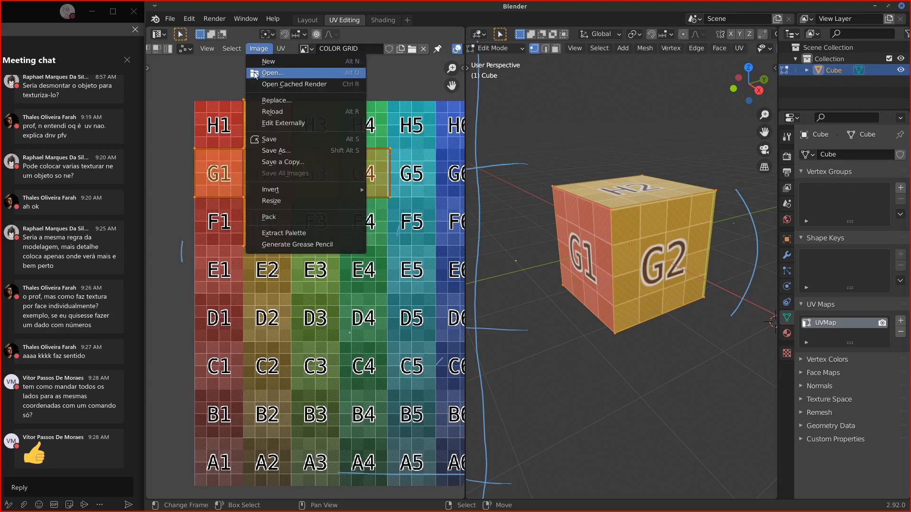
{"action": "left_click", "coordinate": [305, 48]}
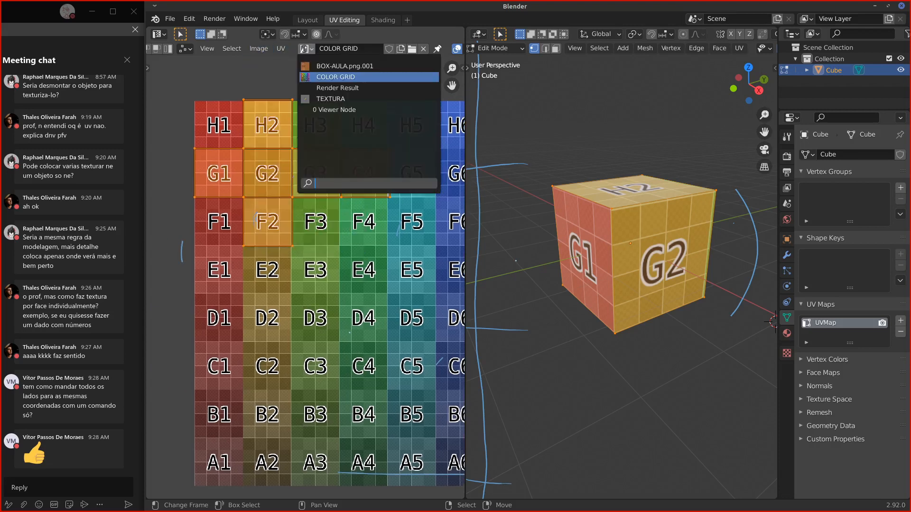
{"action": "left_click", "coordinate": [323, 65]}
{"action": "left_click", "coordinate": [305, 48]}
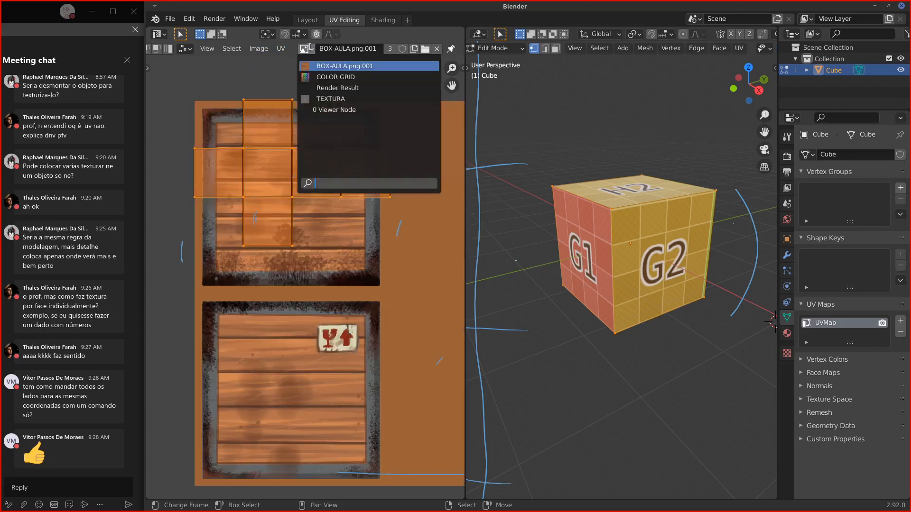
{"action": "left_click", "coordinate": [331, 98]}
Step: Alternate the UV editor between COLOR GRID and BOX-AULA.png.001, and finish with the TEXTURA image displayed
{"action": "left_click", "coordinate": [305, 49]}
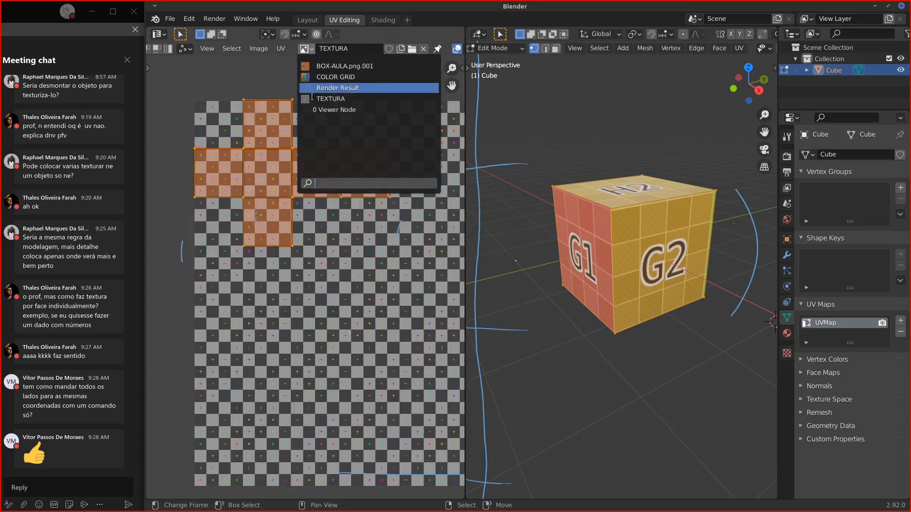
{"action": "left_click", "coordinate": [327, 77]}
{"action": "left_click", "coordinate": [306, 48]}
{"action": "left_click", "coordinate": [332, 66]}
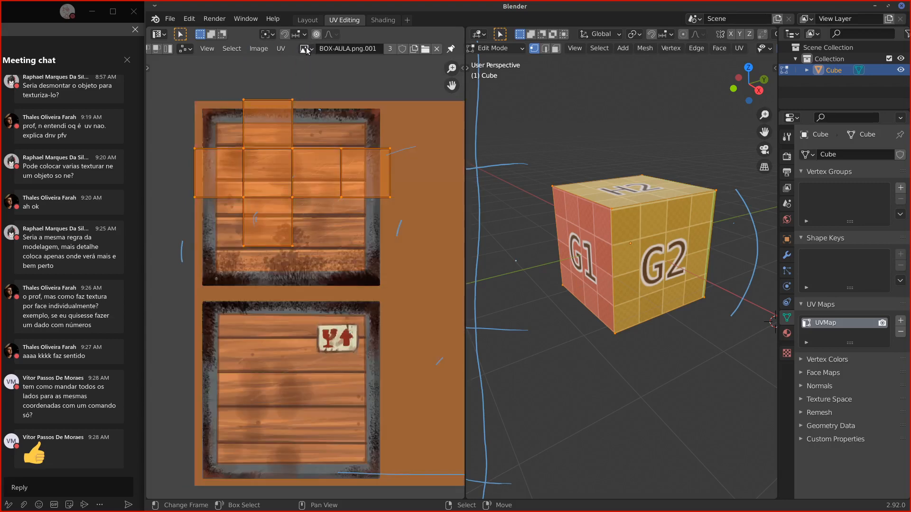
{"action": "left_click", "coordinate": [305, 49]}
{"action": "left_click", "coordinate": [328, 77]}
{"action": "left_click", "coordinate": [306, 48]}
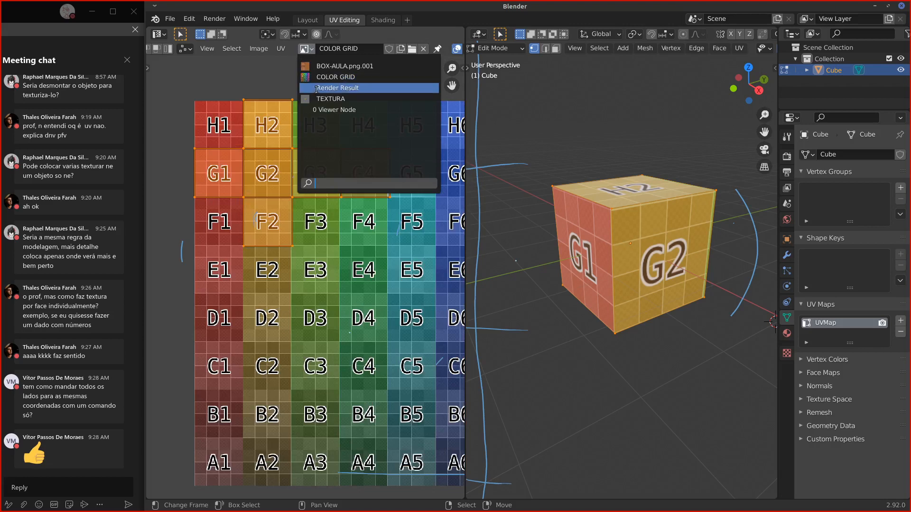
{"action": "left_click", "coordinate": [330, 98]}
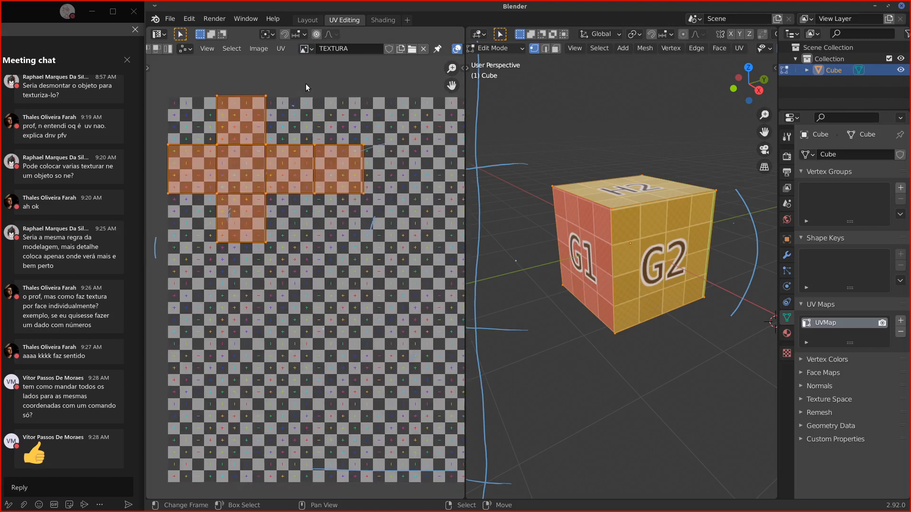
Step: In the Shading workspace, set the cube material's image texture node to BOX-AULA.png.001
{"action": "left_click", "coordinate": [382, 20]}
{"action": "scroll", "coordinate": [484, 399], "scroll_direction": "up", "scroll_amount": 5}
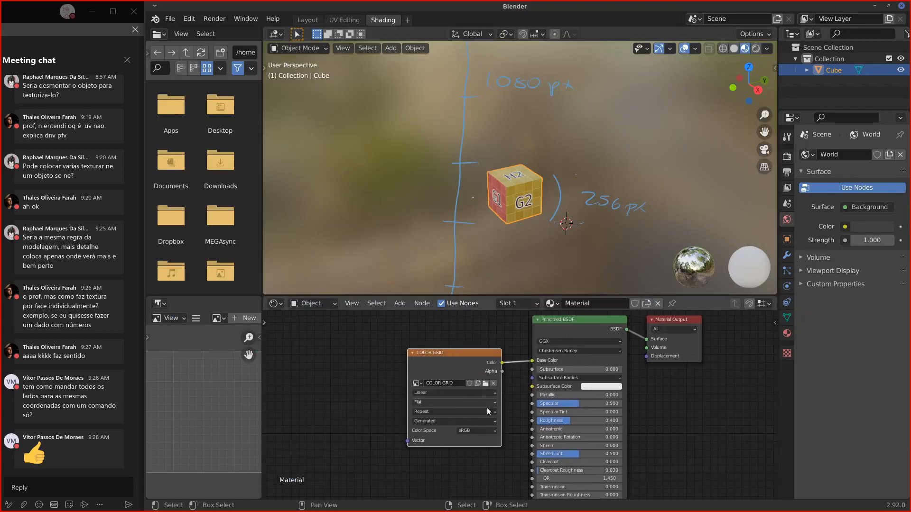
{"action": "middle_click_drag", "start_coordinate": [484, 393], "coordinate": [541, 422]}
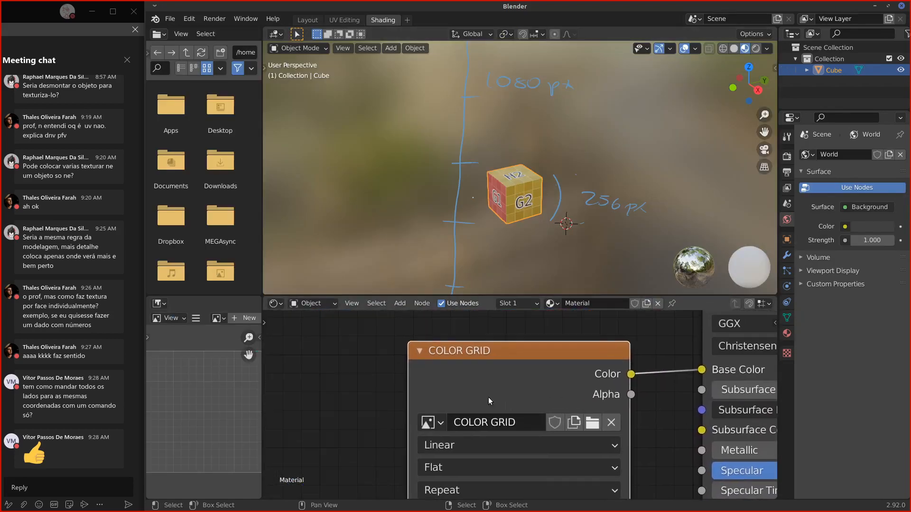
{"action": "left_click", "coordinate": [430, 422]}
{"action": "left_click", "coordinate": [466, 226]}
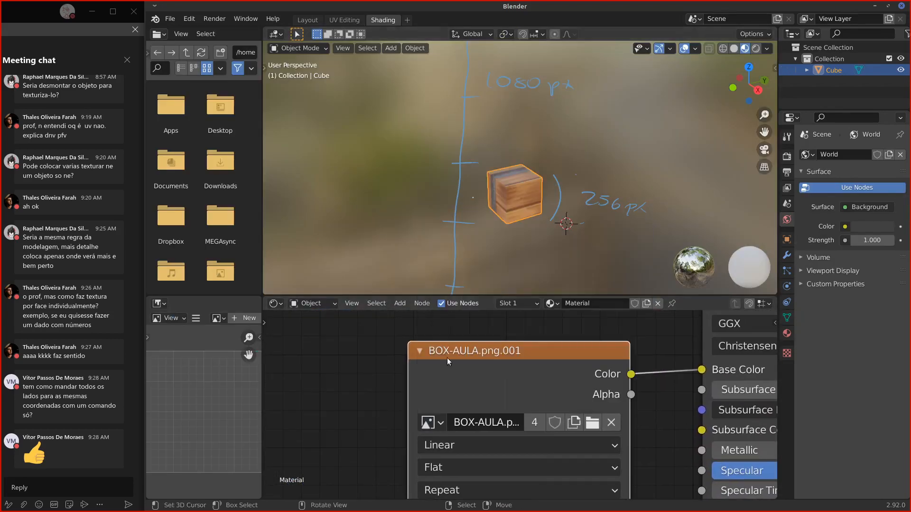
Step: Change the cube material's image texture node to the TEXTURA image
{"action": "left_click", "coordinate": [430, 423]}
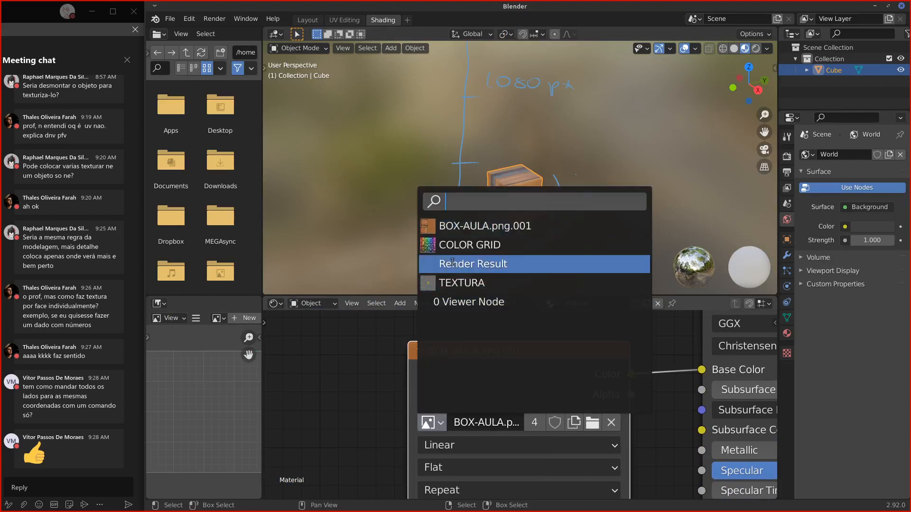
{"action": "left_click", "coordinate": [450, 283]}
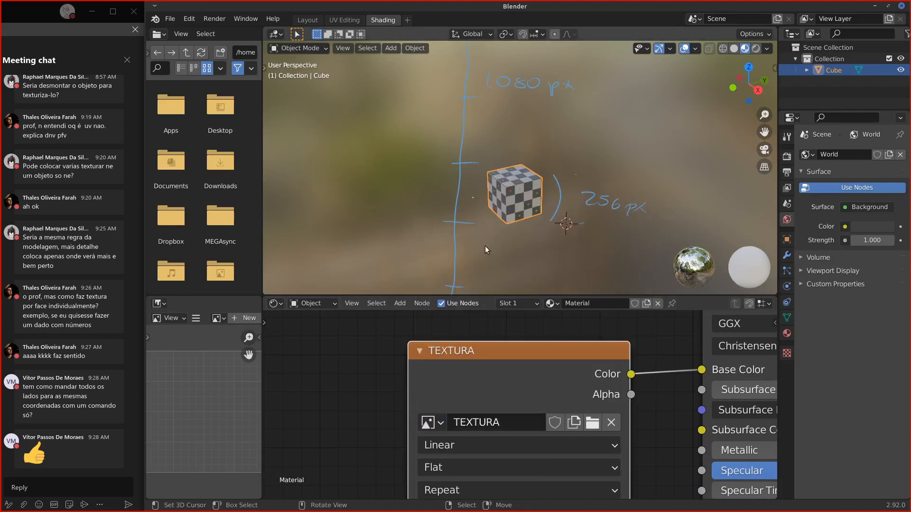
{"action": "left_click", "coordinate": [431, 423]}
{"action": "left_click", "coordinate": [431, 422]}
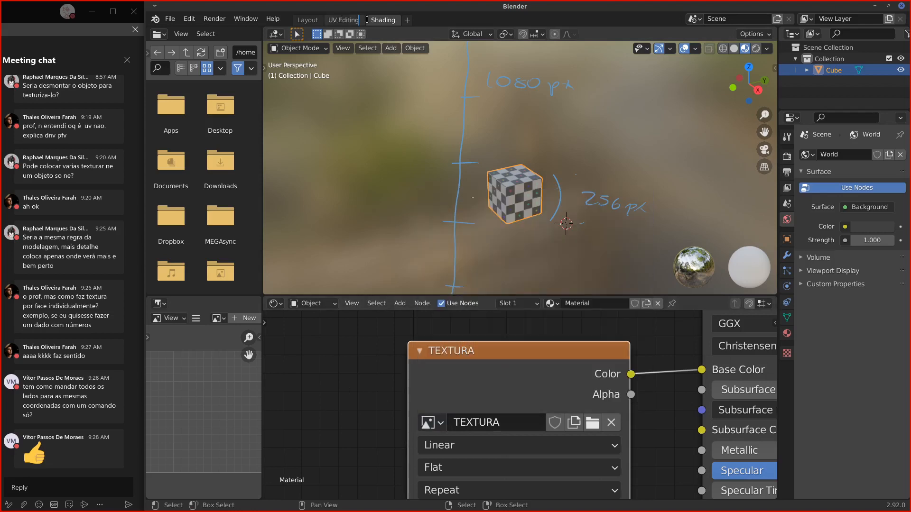
Step: Return to the UV Editing workspace and rename the TEXTURA image to UV GRID
{"action": "left_click", "coordinate": [336, 22]}
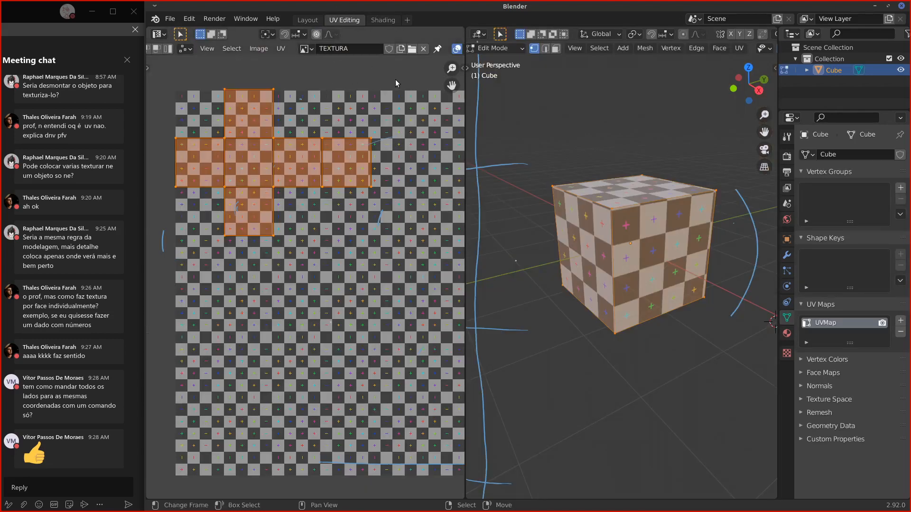
{"action": "middle_click_drag", "start_coordinate": [396, 84], "coordinate": [399, 75]}
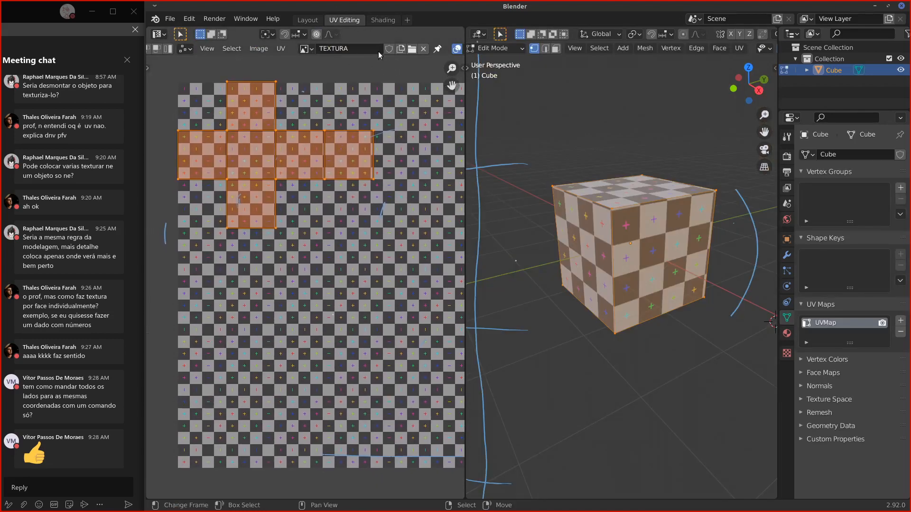
{"action": "left_click", "coordinate": [305, 49]}
{"action": "left_click", "coordinate": [341, 49]}
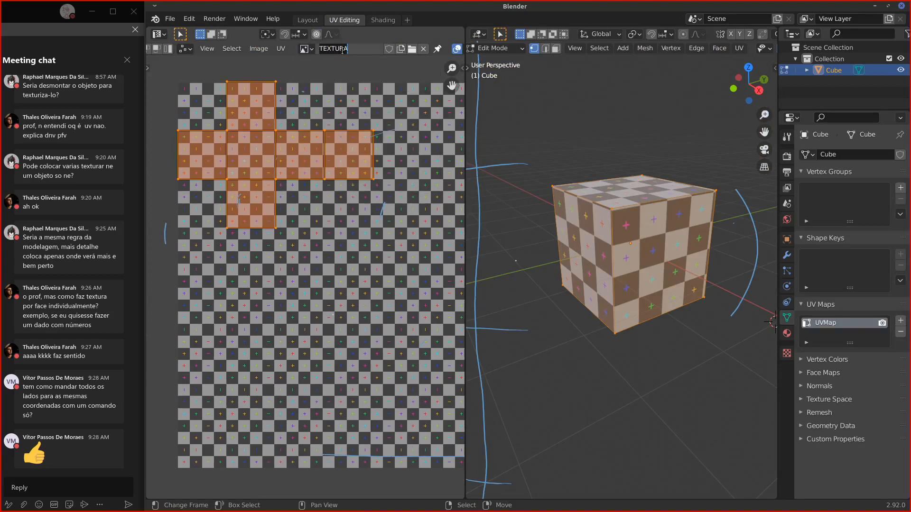
{"action": "key", "text": "BackSpace"}
{"action": "type", "text": "UV GRID"}
{"action": "key", "text": "Return"}
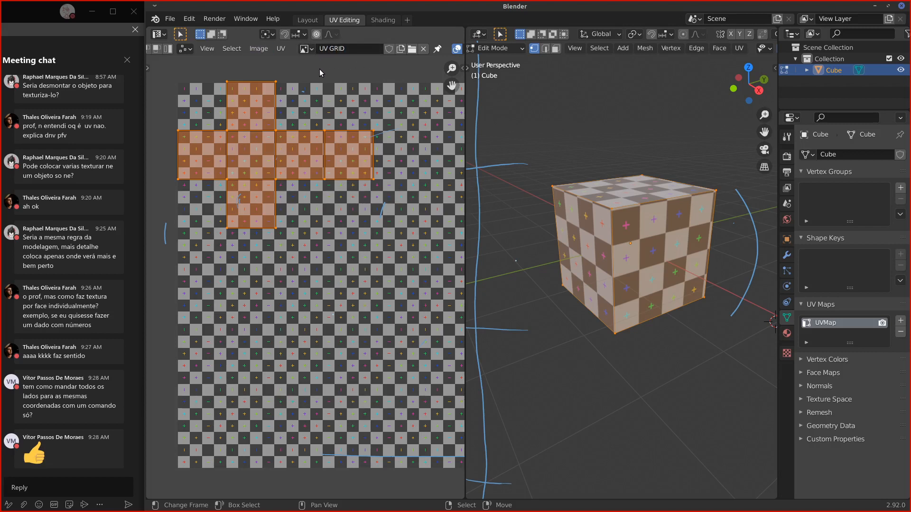
Step: Display BOX-AULA.png.001 in the UV editor and shorten the image's name to BOX-AULA
{"action": "left_click", "coordinate": [305, 49]}
{"action": "key", "text": "Escape"}
{"action": "left_click", "coordinate": [305, 49]}
{"action": "left_click", "coordinate": [371, 60]}
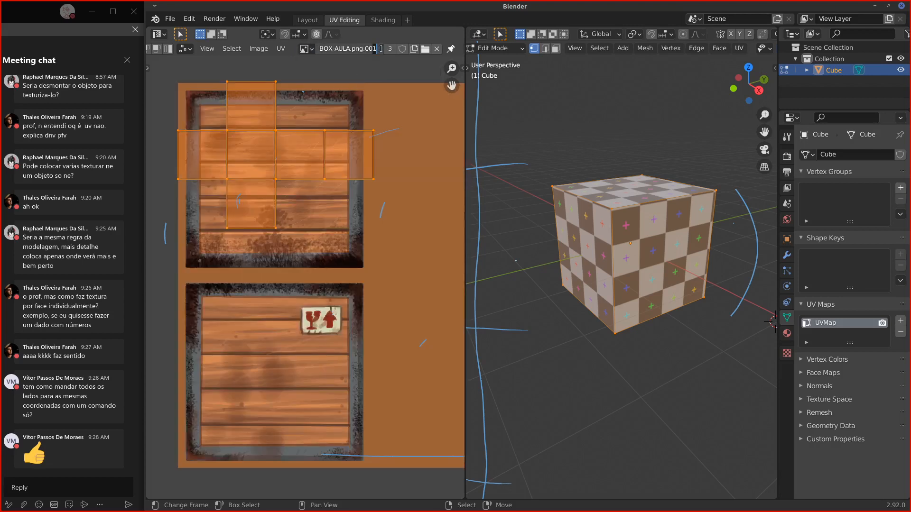
{"action": "left_click", "coordinate": [350, 49]}
{"action": "key", "text": "shift+End"}
{"action": "key", "text": "Delete"}
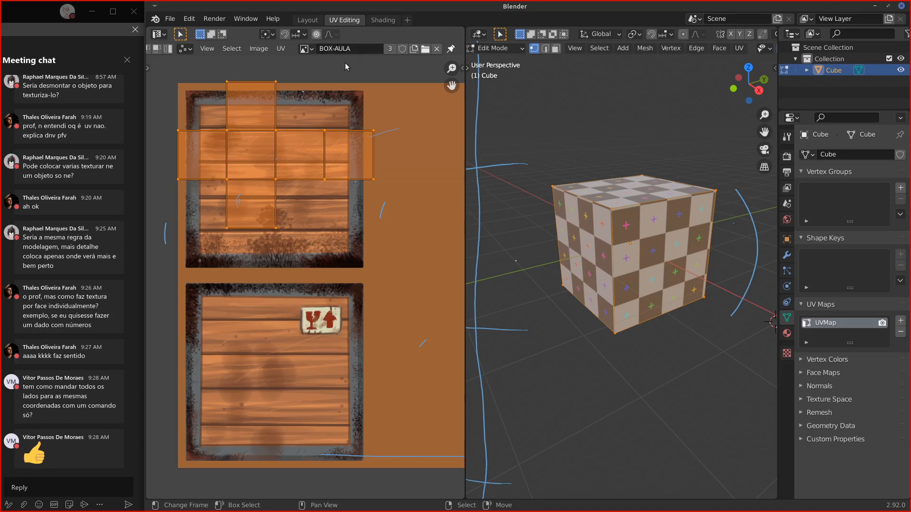
Step: Rename the crate image to a person's first name, and check the BOX-AULA.png source file in the file manager
{"action": "key", "text": "ctrl+a"}
{"action": "type", "text": "FERNANDO"}
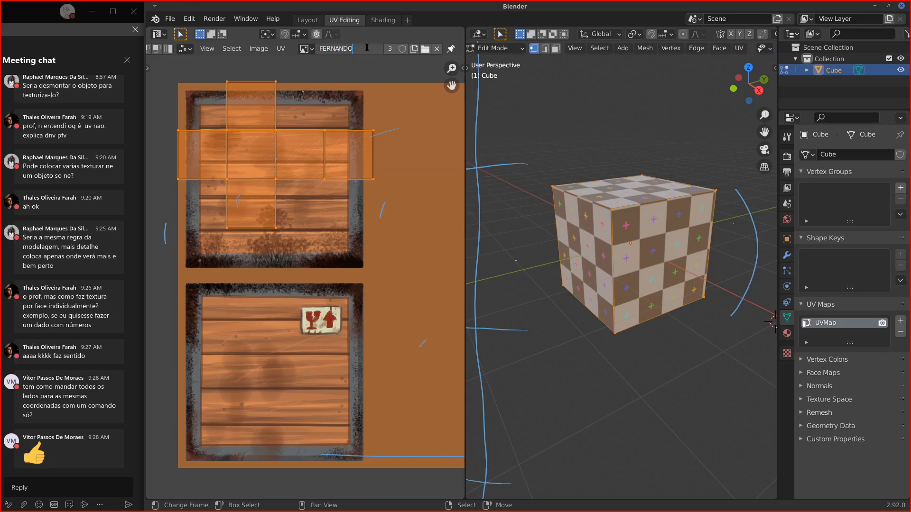
{"action": "key", "text": "Return"}
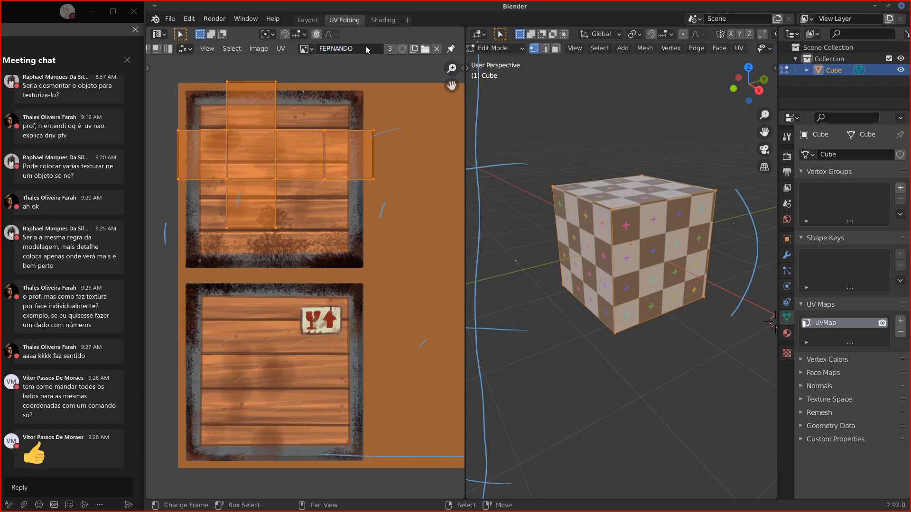
{"action": "key", "text": "super+e"}
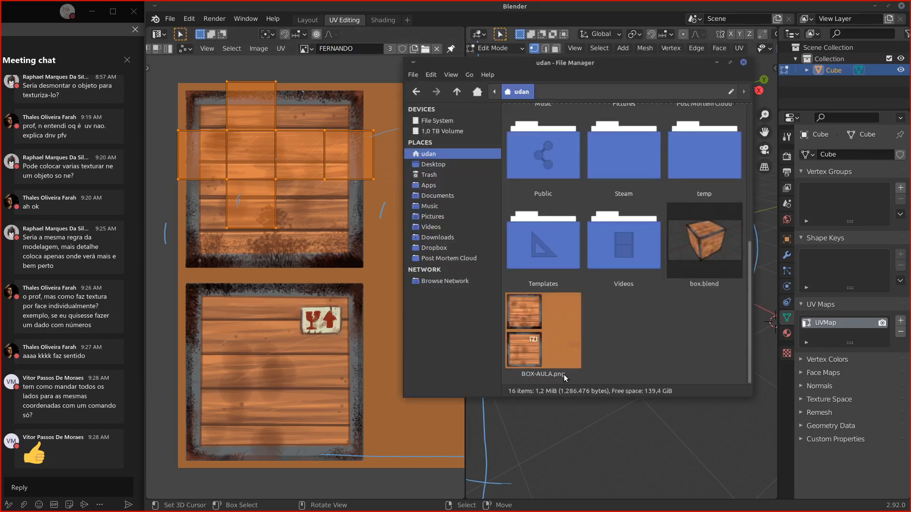
{"action": "left_click_drag", "start_coordinate": [564, 377], "coordinate": [354, 48]}
Step: Rename the crate image in the UV editor to BOX
{"action": "left_click", "coordinate": [353, 48]}
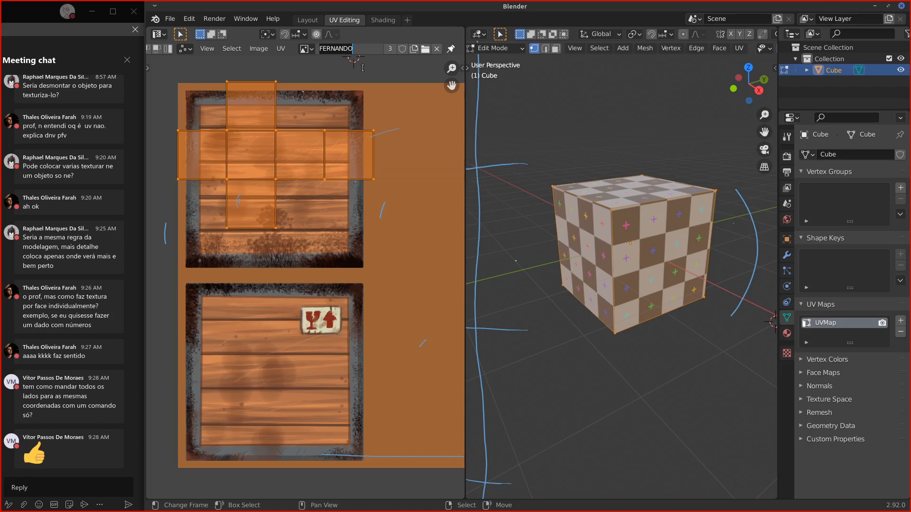
{"action": "key", "text": "BackSpace"}
{"action": "type", "text": "B"}
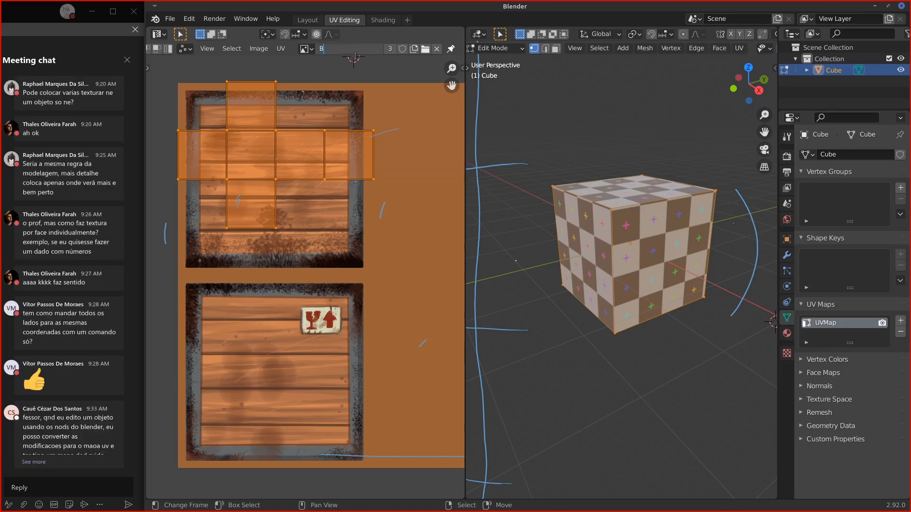
{"action": "type", "text": "P"}
{"action": "key", "text": "BackSpace"}
{"action": "type", "text": "OX"}
{"action": "key", "text": "Return"}
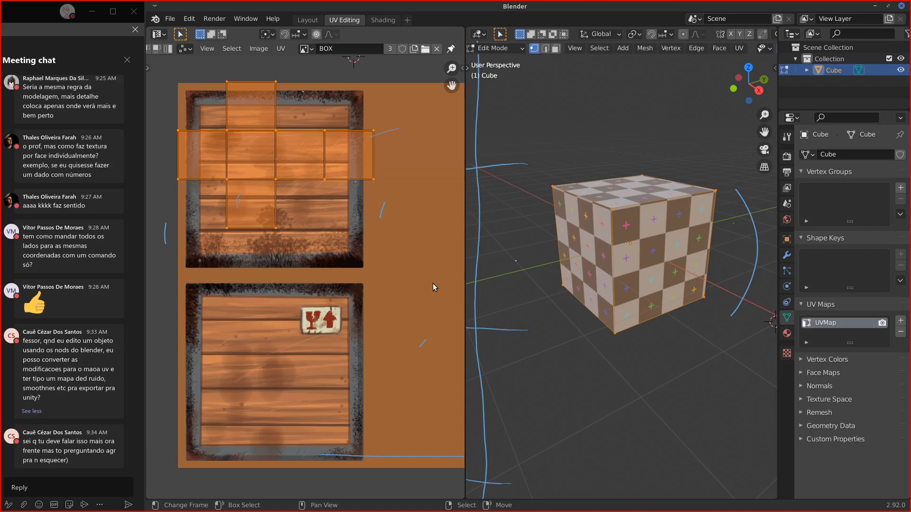
Step: Add a Subdivision Surface modifier to the cube and inspect the smoothed mesh up close
{"action": "left_click", "coordinate": [787, 255]}
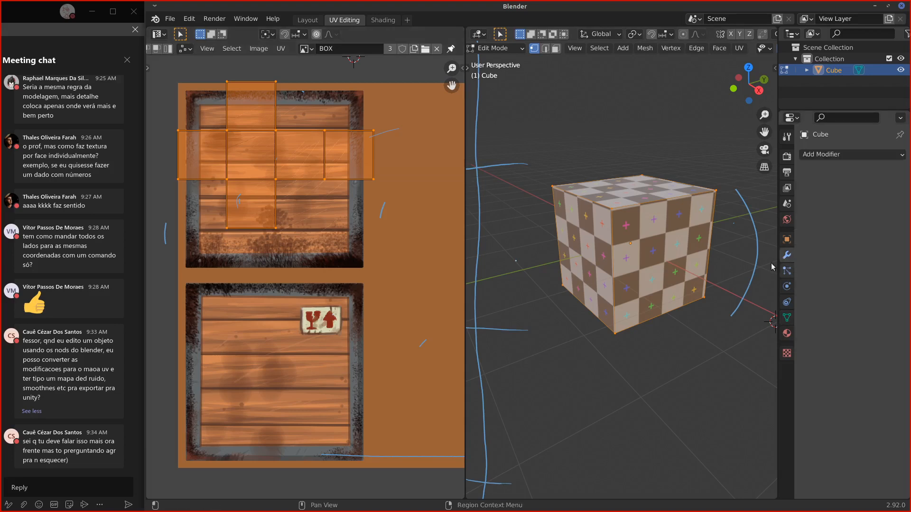
{"action": "left_click", "coordinate": [828, 155]}
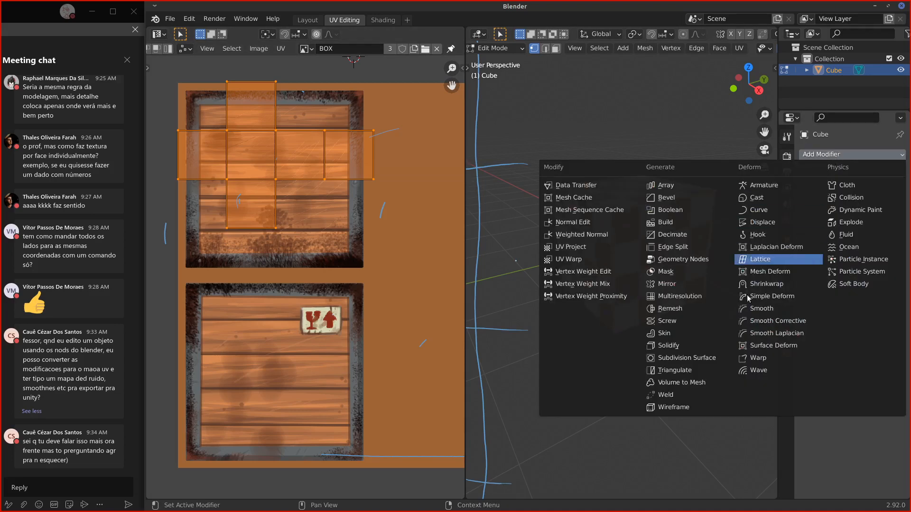
{"action": "left_click", "coordinate": [706, 362]}
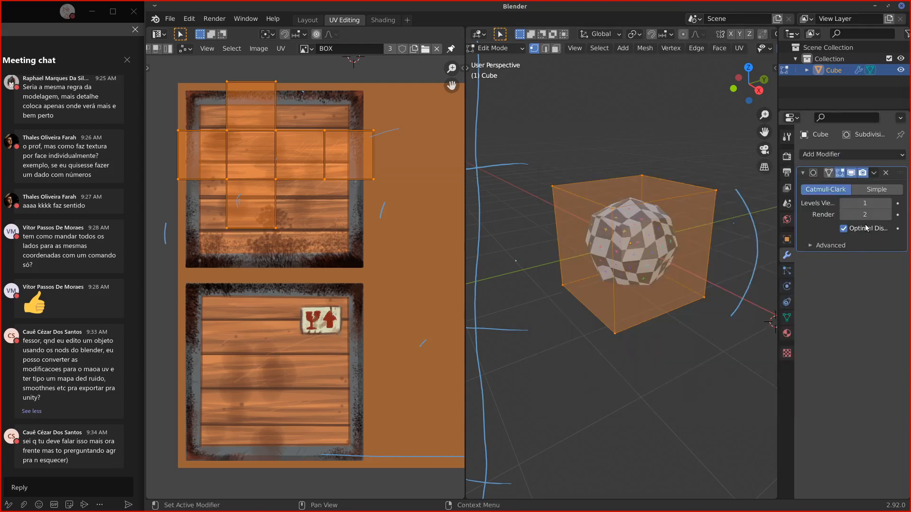
{"action": "middle_click_drag", "start_coordinate": [686, 227], "coordinate": [645, 262]}
{"action": "scroll", "coordinate": [645, 262], "scroll_direction": "up", "scroll_amount": 3}
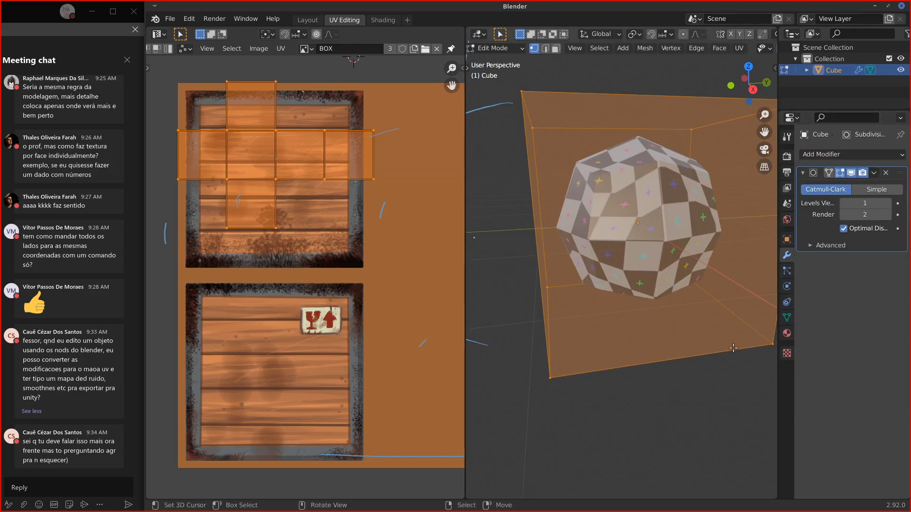
Step: Set the Subdivision Surface modifier's advanced UV Smooth option to None, and remove the modifier from the cube
{"action": "left_click", "coordinate": [809, 243]}
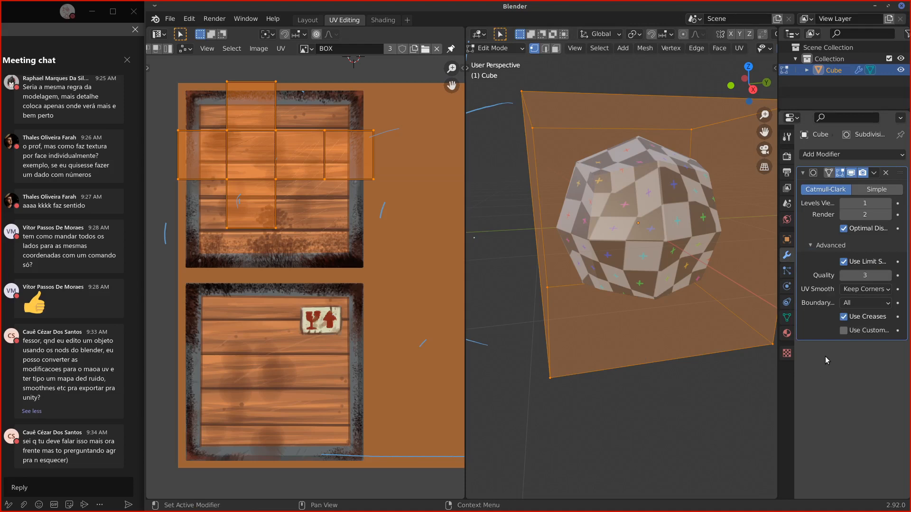
{"action": "left_click", "coordinate": [867, 290]}
{"action": "left_click", "coordinate": [828, 330]}
{"action": "left_click", "coordinate": [856, 291]}
{"action": "left_click", "coordinate": [840, 309]}
{"action": "left_click", "coordinate": [847, 291]}
{"action": "left_click", "coordinate": [844, 291]}
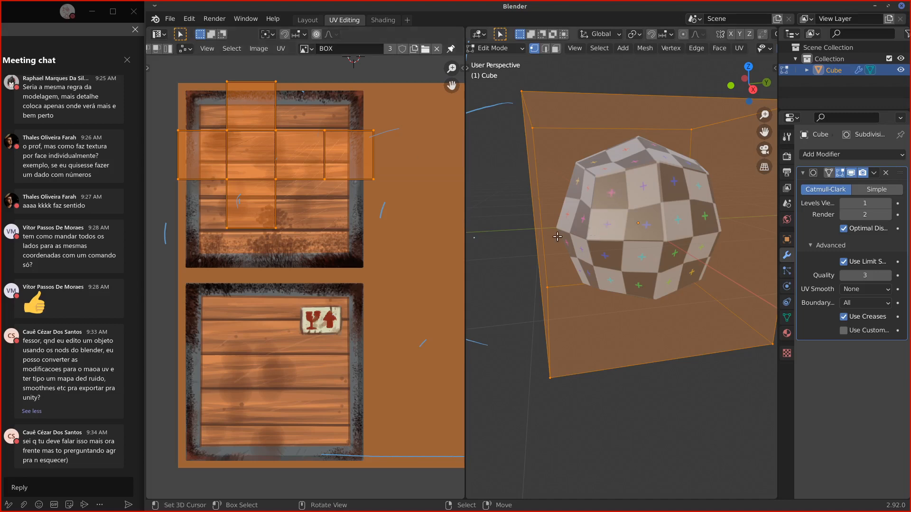
{"action": "left_click", "coordinate": [886, 172]}
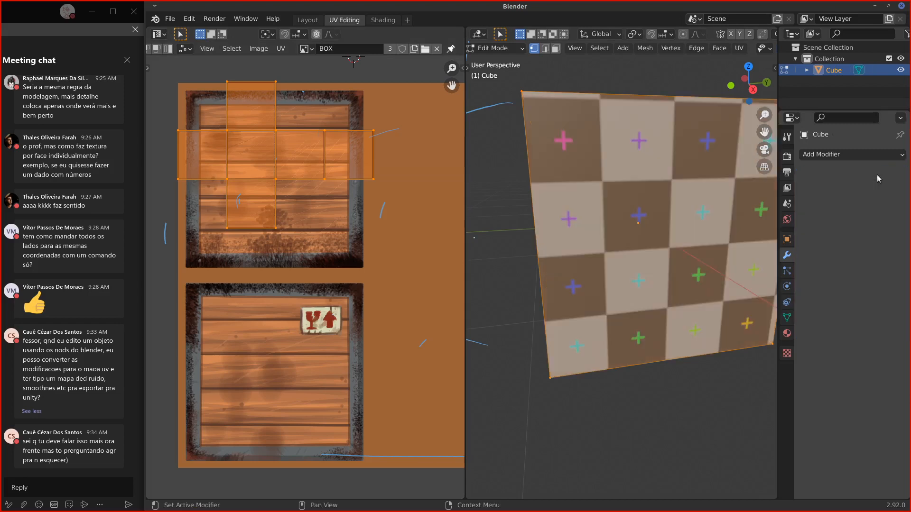
Step: Move the cube's whole UV layout off the BOX image into the empty space beside it, and deselect it
{"action": "mouse_move", "coordinate": [556, 335]}
{"action": "middle_mouse_down"}
{"action": "mouse_move", "coordinate": [570, 333]}
{"action": "mouse_move", "coordinate": [562, 324]}
{"action": "middle_mouse_up"}
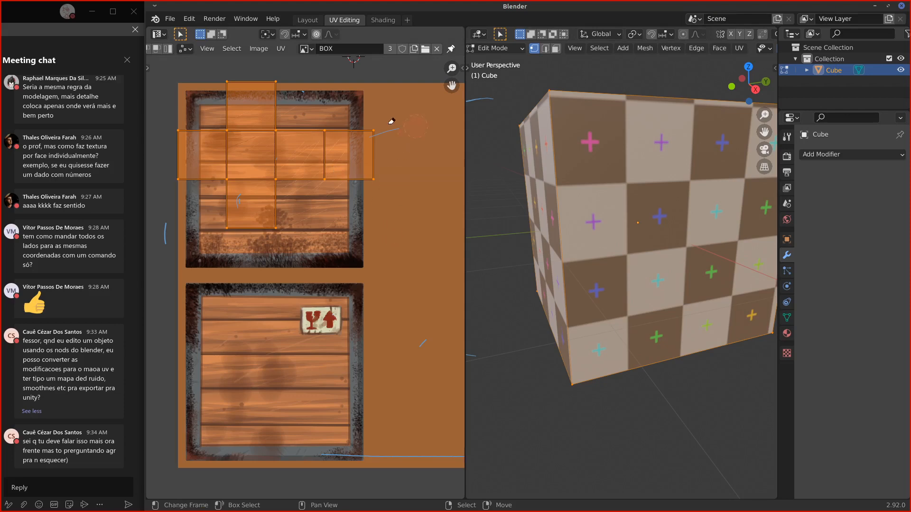
{"action": "key", "text": "g"}
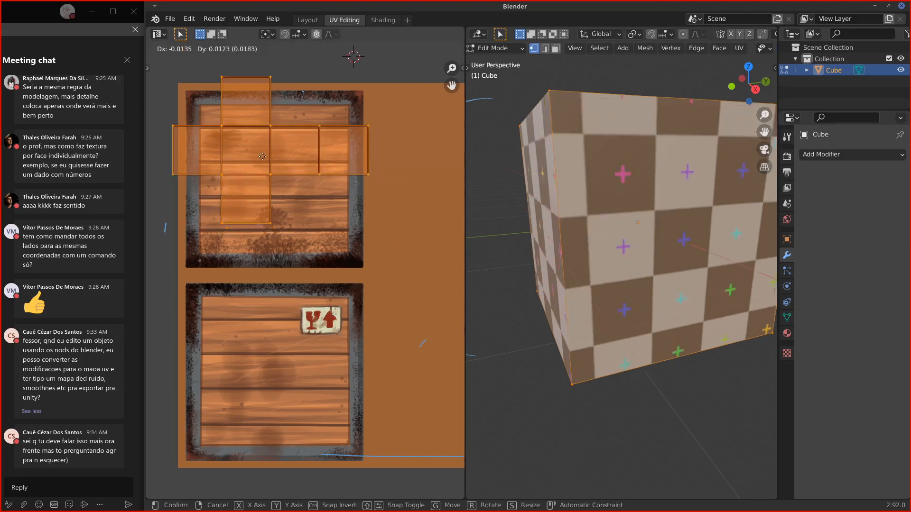
{"action": "left_click", "coordinate": [412, 260]}
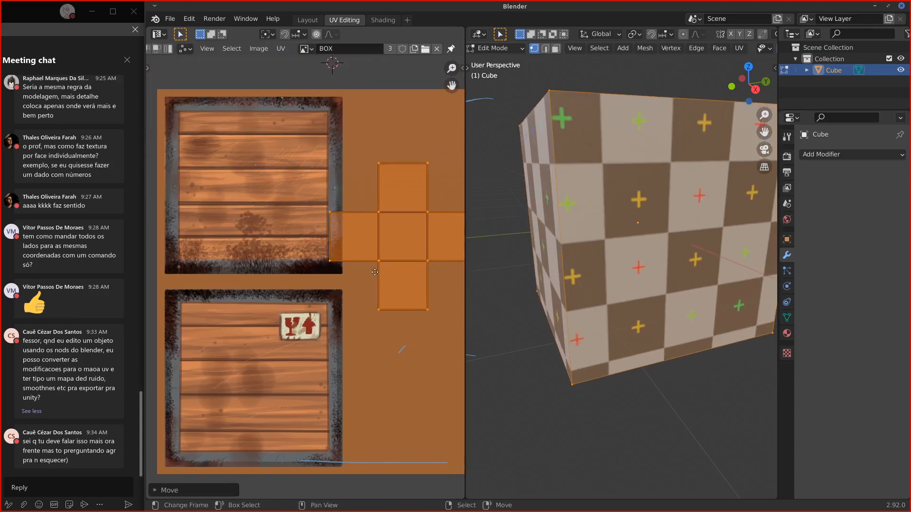
{"action": "scroll", "coordinate": [250, 274], "scroll_direction": "up", "scroll_amount": 4}
{"action": "key", "text": "g"}
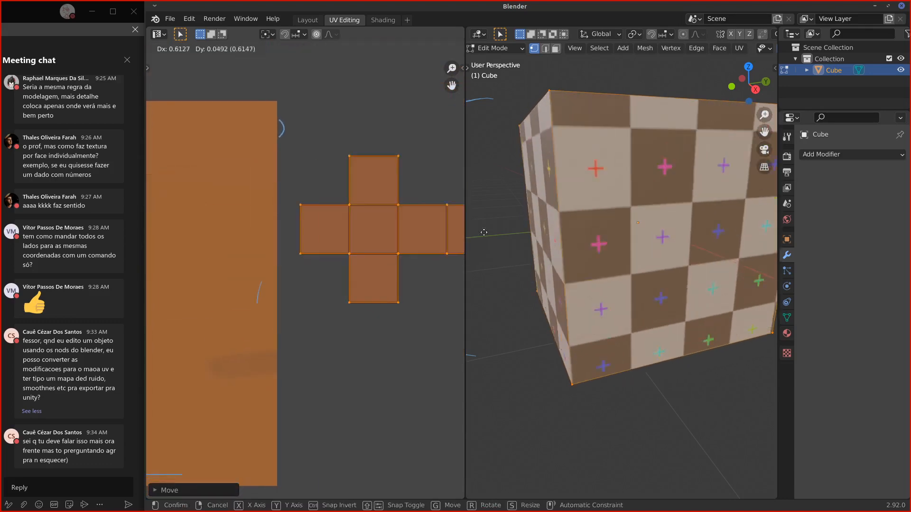
{"action": "left_click", "coordinate": [458, 244]}
{"action": "left_click", "coordinate": [384, 298]}
{"action": "scroll", "coordinate": [343, 307], "scroll_direction": "down", "scroll_amount": 5}
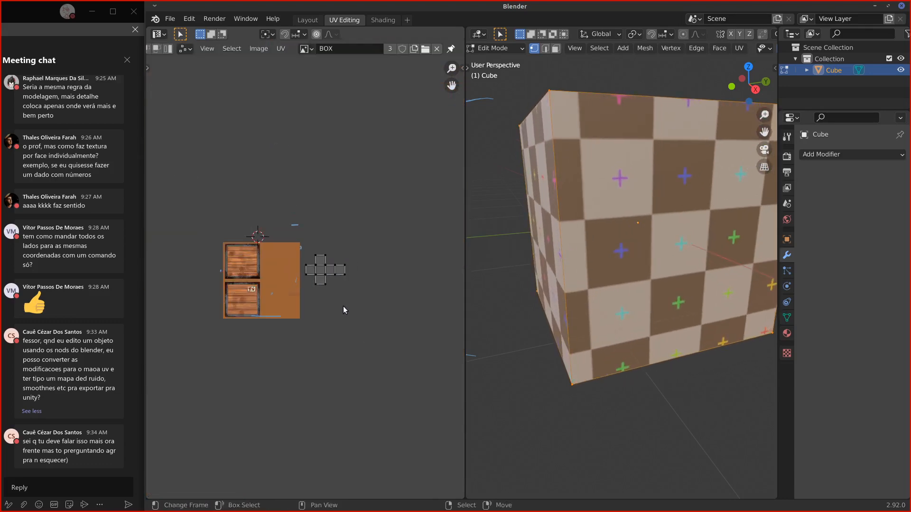
{"action": "scroll", "coordinate": [322, 291], "scroll_direction": "up", "scroll_amount": 2}
{"action": "middle_click_drag", "start_coordinate": [321, 291], "coordinate": [352, 292]}
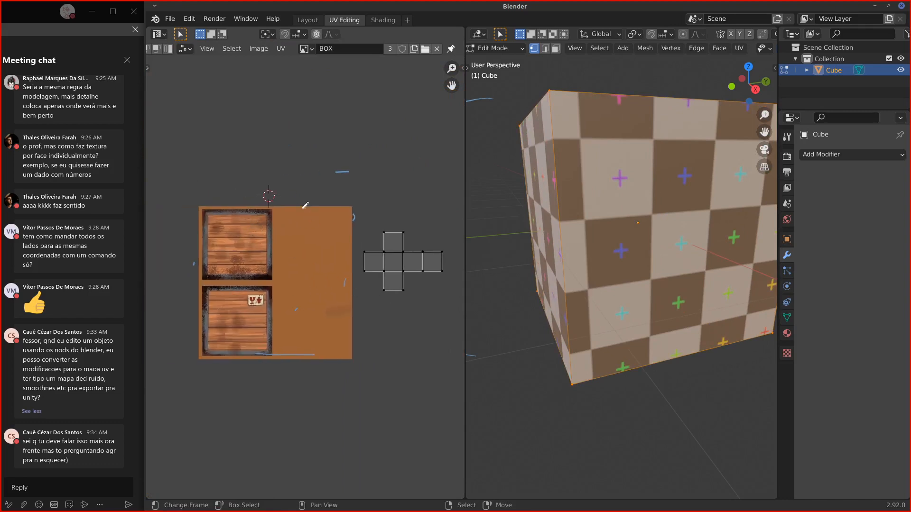
Step: Circle the crate image and the UV layout with freehand annotations, and erase both circles
{"action": "left_click_drag", "start_coordinate": [306, 205], "coordinate": [235, 213]}
{"action": "mouse_move", "coordinate": [406, 216]}
{"action": "left_mouse_down"}
{"action": "mouse_move", "coordinate": [455, 244]}
{"action": "mouse_move", "coordinate": [363, 227]}
{"action": "left_mouse_up"}
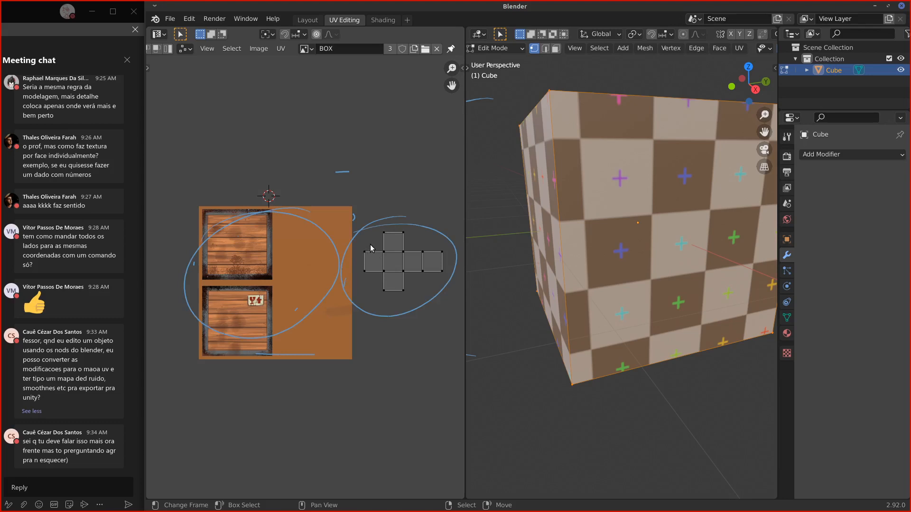
{"action": "mouse_move", "coordinate": [371, 244]}
{"action": "left_mouse_down", "text": "ctrl"}
{"action": "mouse_move", "coordinate": [372, 236]}
{"action": "mouse_move", "coordinate": [341, 261]}
{"action": "mouse_move", "coordinate": [409, 323]}
{"action": "mouse_move", "coordinate": [455, 234]}
{"action": "mouse_move", "coordinate": [363, 301]}
{"action": "mouse_move", "coordinate": [301, 301]}
{"action": "mouse_move", "coordinate": [273, 354]}
{"action": "mouse_move", "coordinate": [239, 328]}
{"action": "mouse_move", "coordinate": [217, 225]}
{"action": "mouse_move", "coordinate": [335, 222]}
{"action": "mouse_move", "coordinate": [195, 298]}
{"action": "mouse_move", "coordinate": [202, 305]}
{"action": "mouse_move", "coordinate": [202, 278]}
{"action": "left_mouse_up", "text": "ctrl"}
Step: Draw annotation strokes above the crate image and the UV layout, and remove them again
{"action": "left_click_drag", "start_coordinate": [239, 204], "coordinate": [242, 174]}
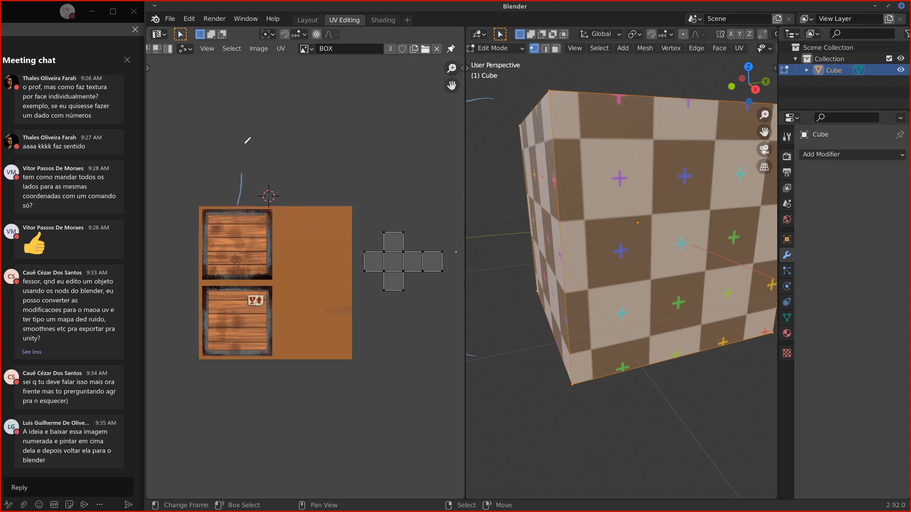
{"action": "left_click_drag", "start_coordinate": [245, 142], "coordinate": [242, 138]}
{"action": "left_click_drag", "start_coordinate": [393, 218], "coordinate": [382, 145]}
{"action": "key", "text": "ctrl+z"}
{"action": "left_click_drag", "start_coordinate": [242, 190], "coordinate": [236, 148], "text": "ctrl"}
{"action": "mouse_move", "coordinate": [386, 348]}
{"action": "middle_mouse_down"}
{"action": "mouse_move", "coordinate": [369, 355]}
{"action": "mouse_move", "coordinate": [377, 355]}
{"action": "middle_mouse_up"}
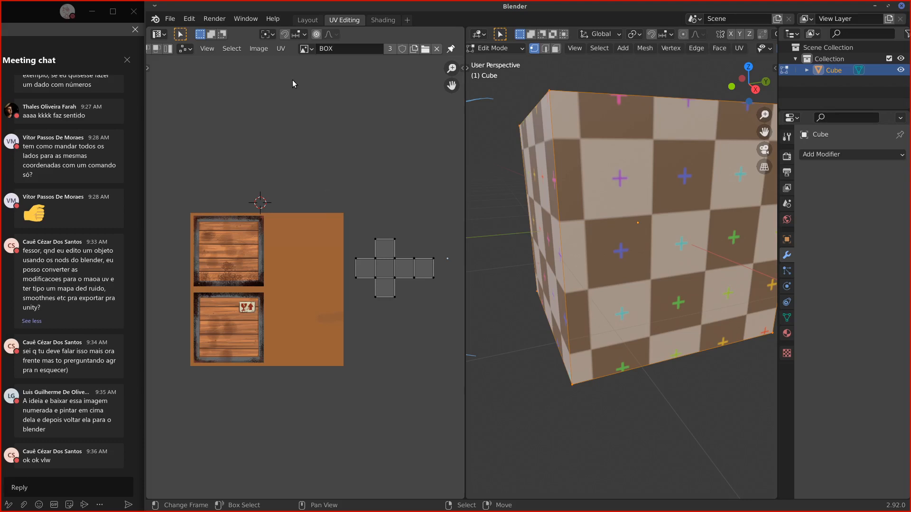
Step: Review the UV editor's commands for creating, opening and saving images, and view the checkered cube from a corner angle
{"action": "left_click", "coordinate": [259, 49]}
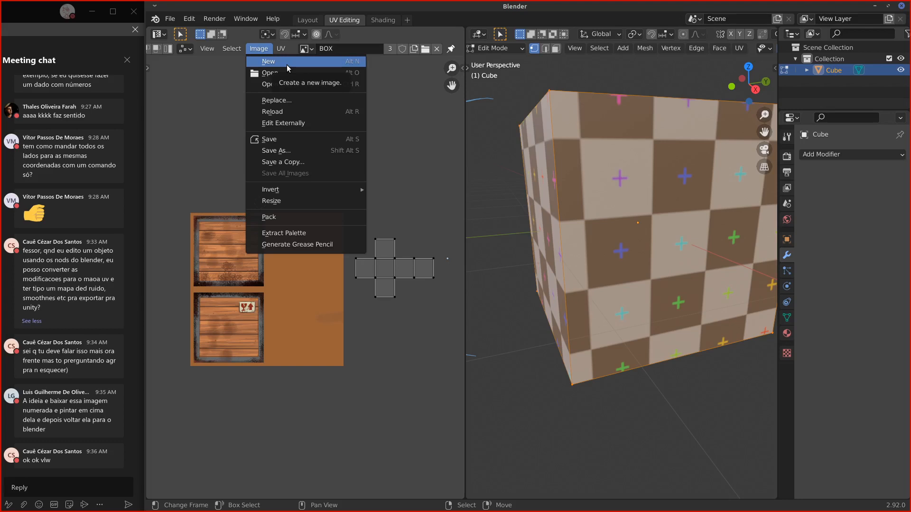
{"action": "left_click", "coordinate": [258, 48]}
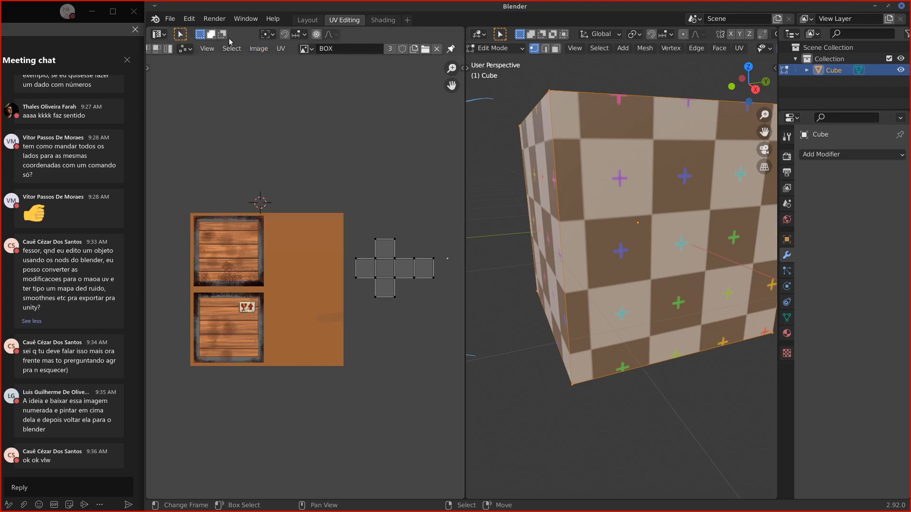
{"action": "left_click", "coordinate": [259, 49]}
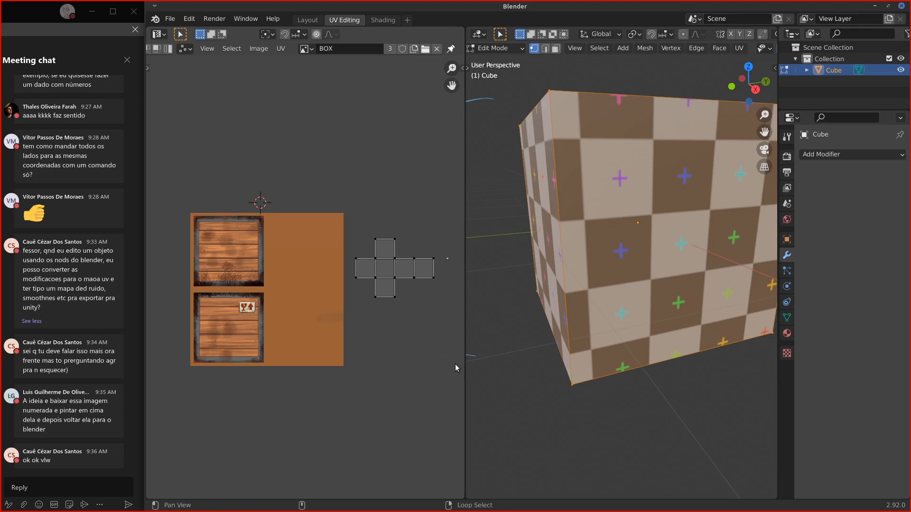
{"action": "middle_click_drag", "start_coordinate": [455, 364], "coordinate": [432, 355]}
{"action": "middle_click_drag", "start_coordinate": [622, 254], "coordinate": [612, 284]}
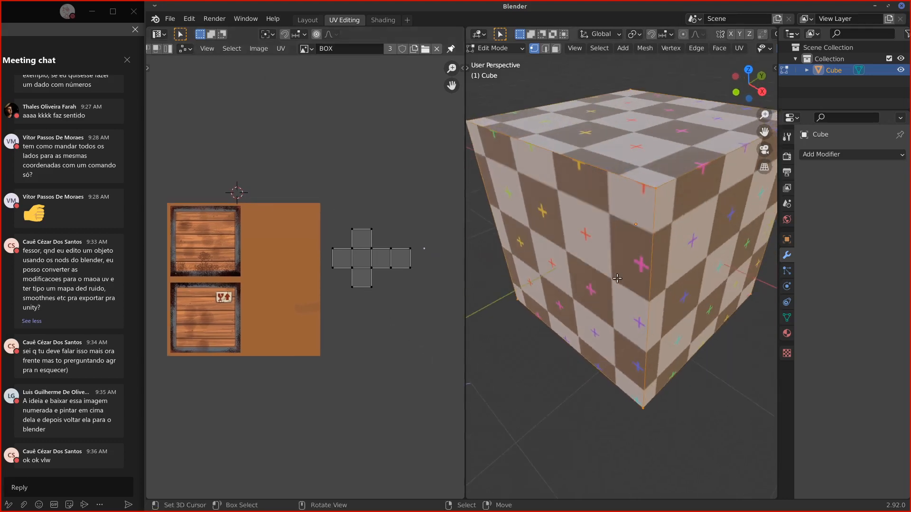
{"action": "middle_click_drag", "start_coordinate": [375, 236], "coordinate": [398, 245]}
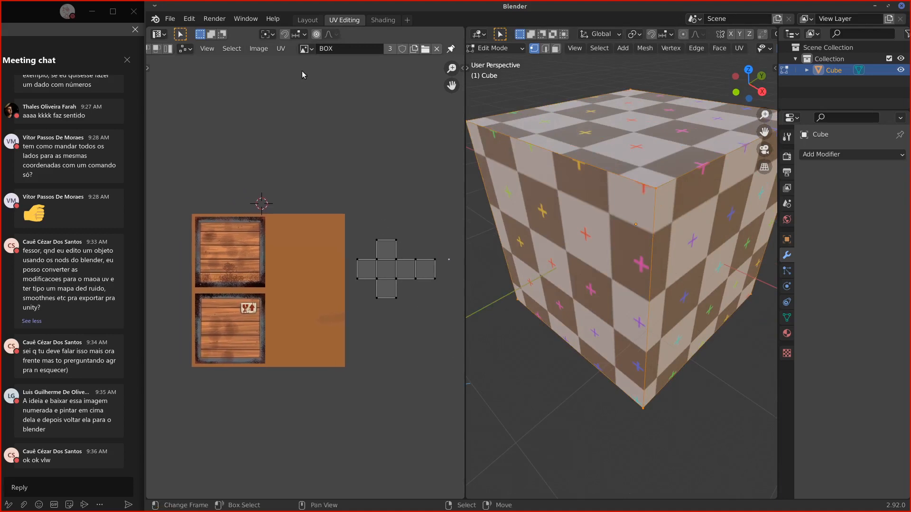
{"action": "mouse_move", "coordinate": [357, 67]}
{"action": "middle_mouse_down"}
{"action": "mouse_move", "coordinate": [349, 79]}
{"action": "mouse_move", "coordinate": [357, 66]}
{"action": "middle_mouse_up"}
{"action": "scroll", "coordinate": [363, 68], "scroll_direction": "up", "scroll_amount": 4}
{"action": "scroll", "coordinate": [363, 67], "scroll_direction": "down", "scroll_amount": 3}
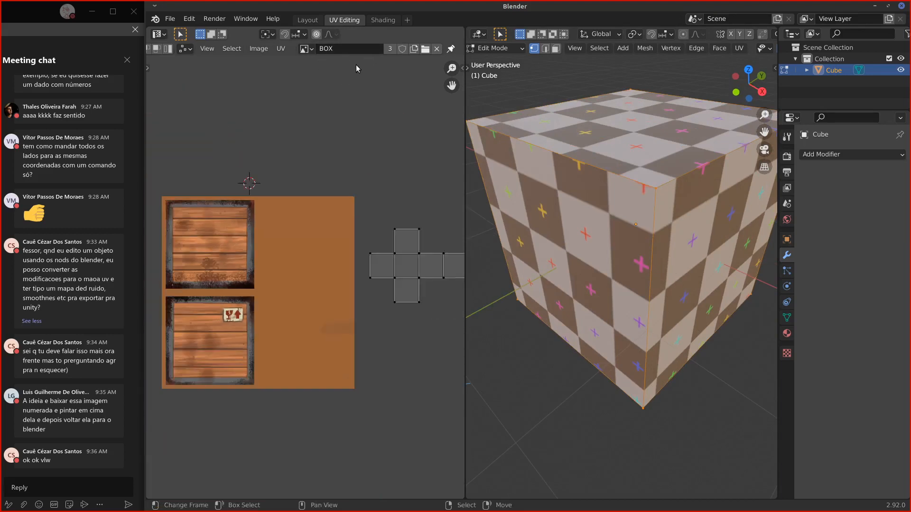
Step: Reselect the BOX image in the UV editor, and switch its fake user protection on and off
{"action": "left_click", "coordinate": [306, 49]}
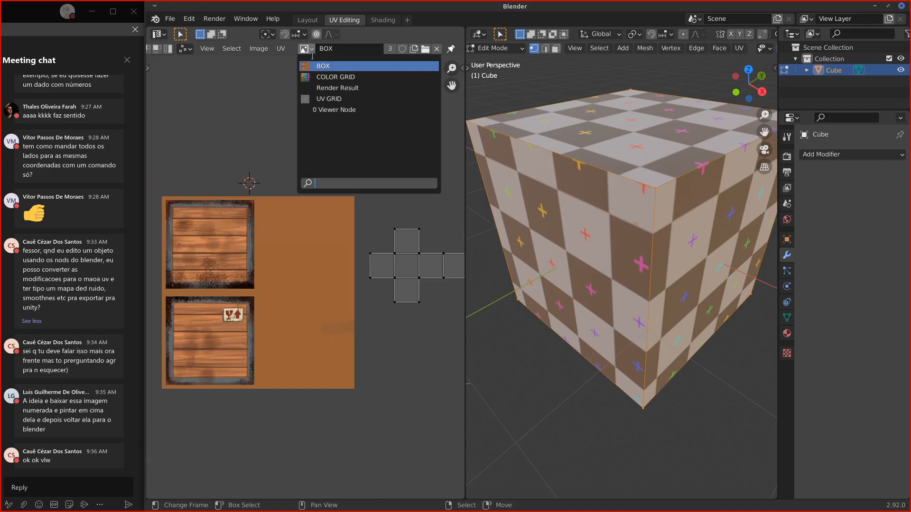
{"action": "left_click", "coordinate": [343, 64]}
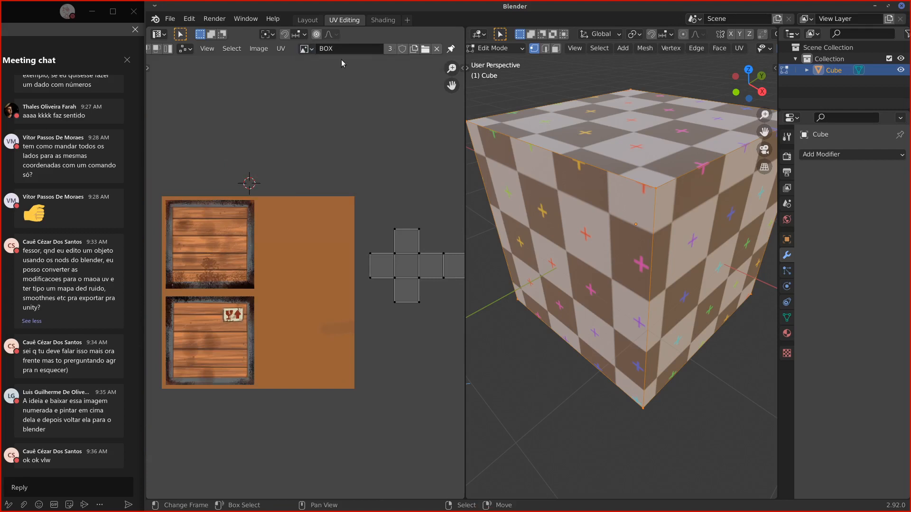
{"action": "left_click", "coordinate": [414, 49]}
{"action": "left_click", "coordinate": [425, 49]}
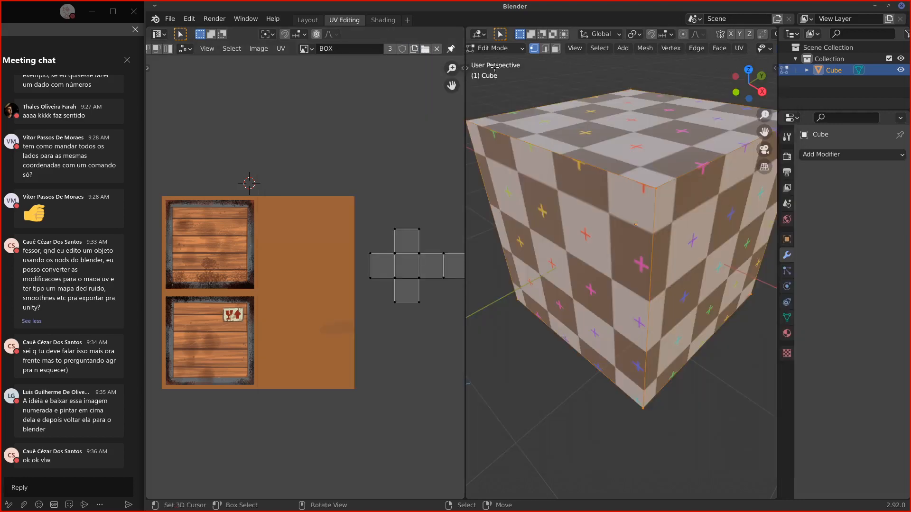
{"action": "left_click", "coordinate": [786, 73]}
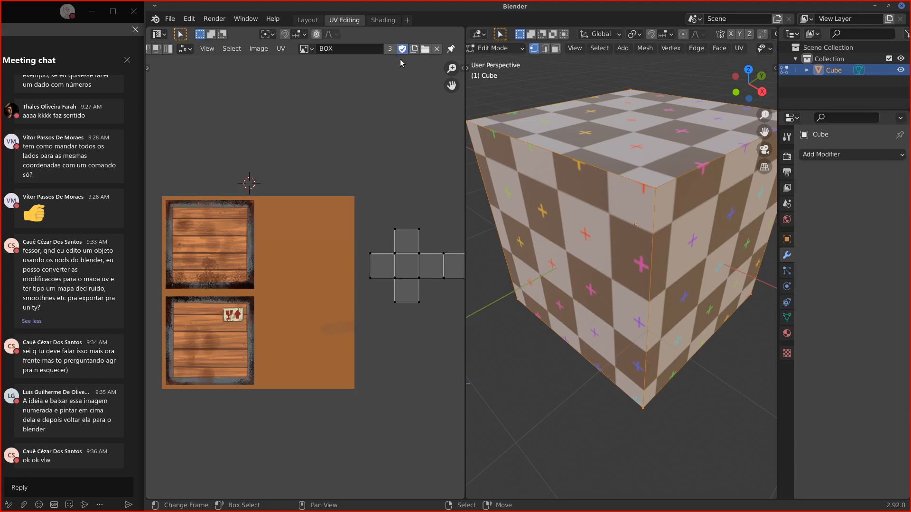
{"action": "left_click", "coordinate": [402, 49]}
{"action": "left_click", "coordinate": [402, 49]}
Step: Display Viewer Node in the UV editor, switch its fake user on and off, and return to the BOX image
{"action": "left_click", "coordinate": [308, 49]}
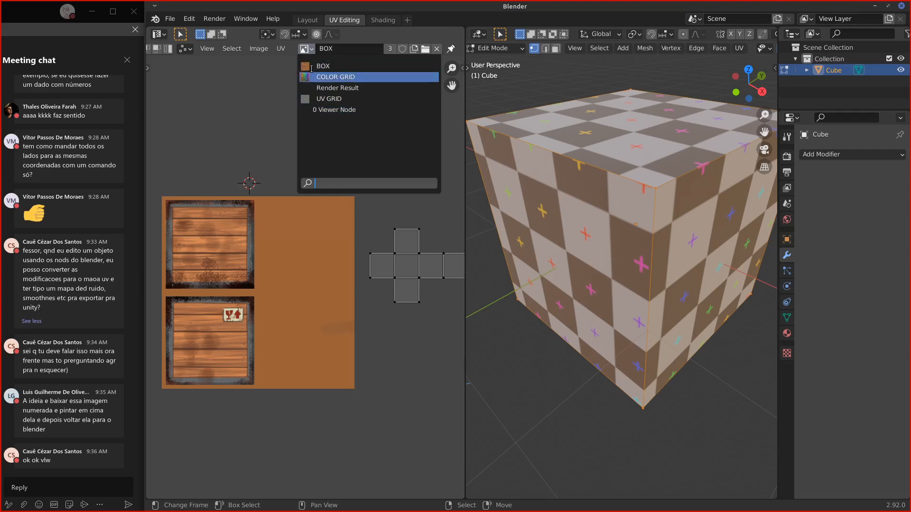
{"action": "left_click", "coordinate": [334, 109]}
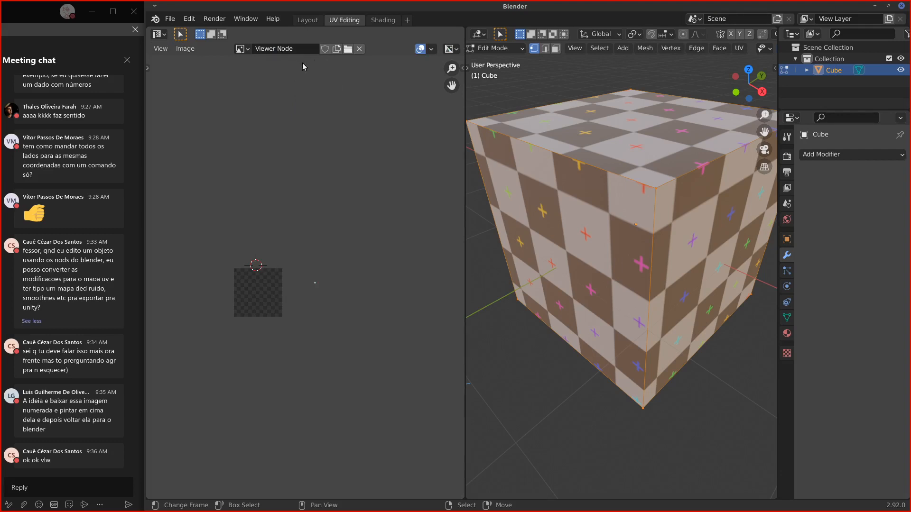
{"action": "left_click", "coordinate": [242, 49]}
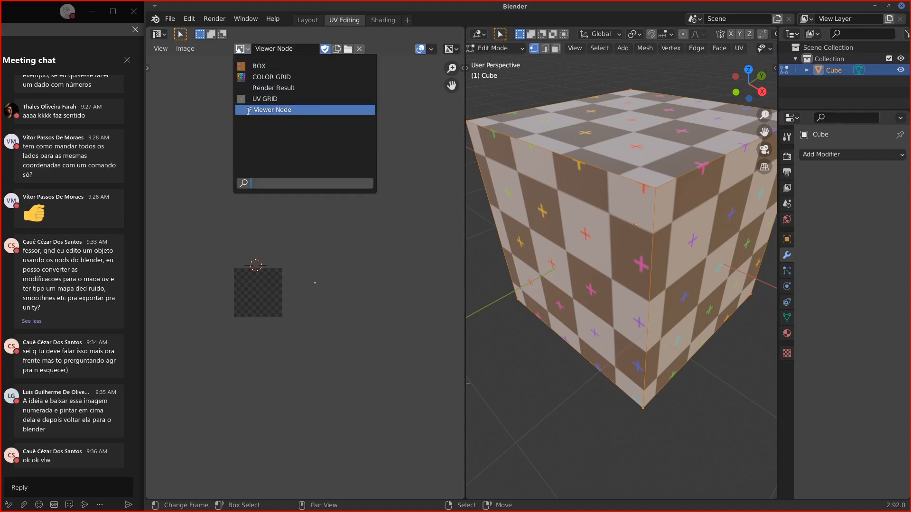
{"action": "left_click", "coordinate": [325, 48]}
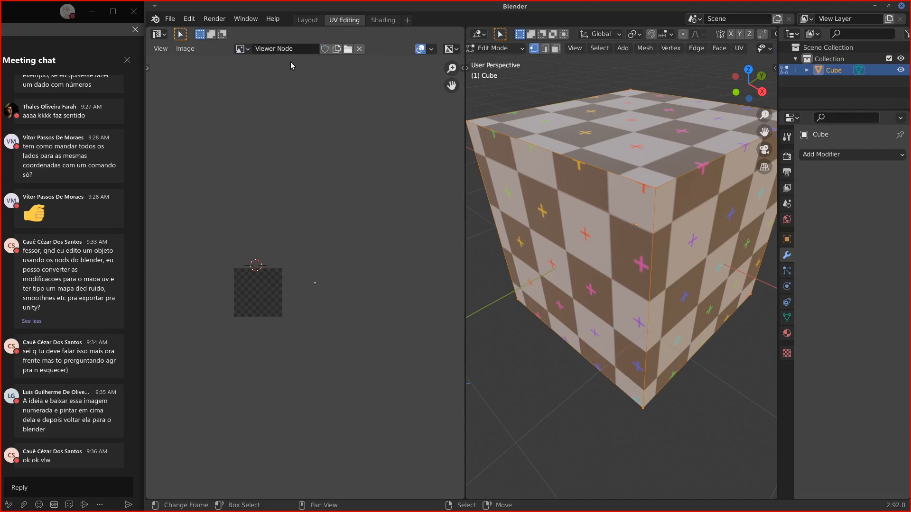
{"action": "left_click", "coordinate": [241, 49]}
{"action": "left_click", "coordinate": [256, 67]}
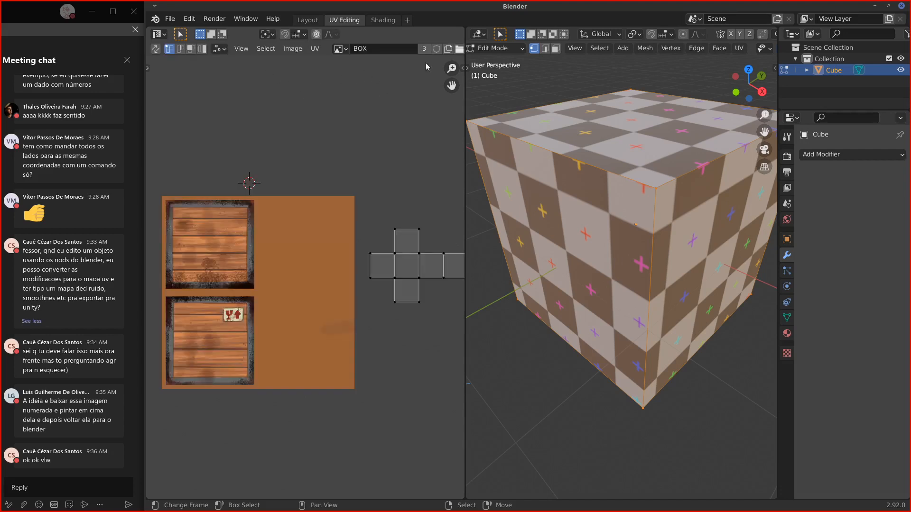
Step: Unlink the BOX image together with its users in the UV editor, and assign BOX to the editor again
{"action": "middle_click_drag", "start_coordinate": [323, 123], "coordinate": [340, 86]}
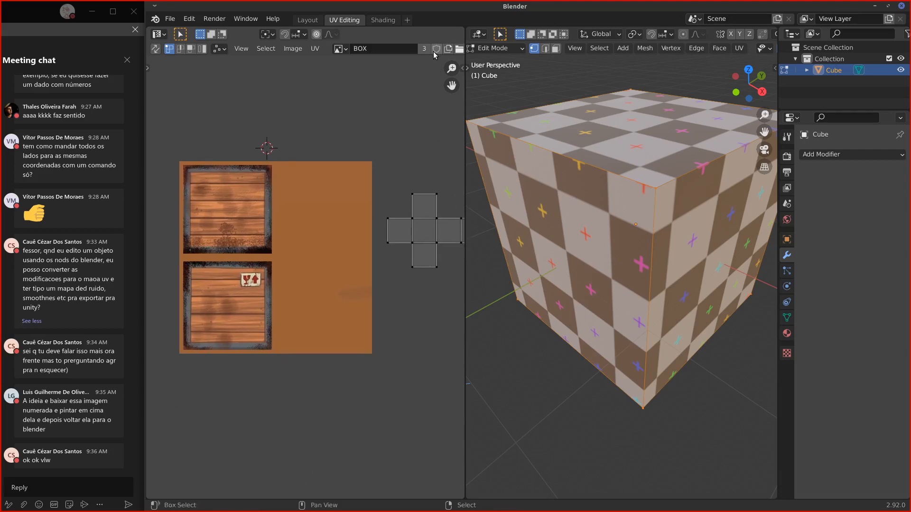
{"action": "middle_click_drag", "start_coordinate": [420, 81], "coordinate": [396, 85]}
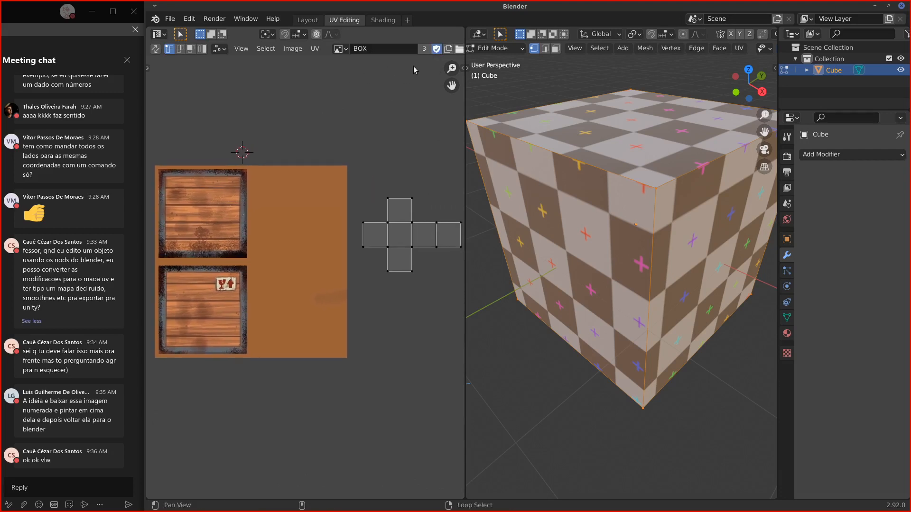
{"action": "scroll", "coordinate": [439, 52], "scroll_direction": "down", "scroll_amount": 2}
{"action": "left_click", "coordinate": [433, 49]}
{"action": "left_click", "coordinate": [302, 48]}
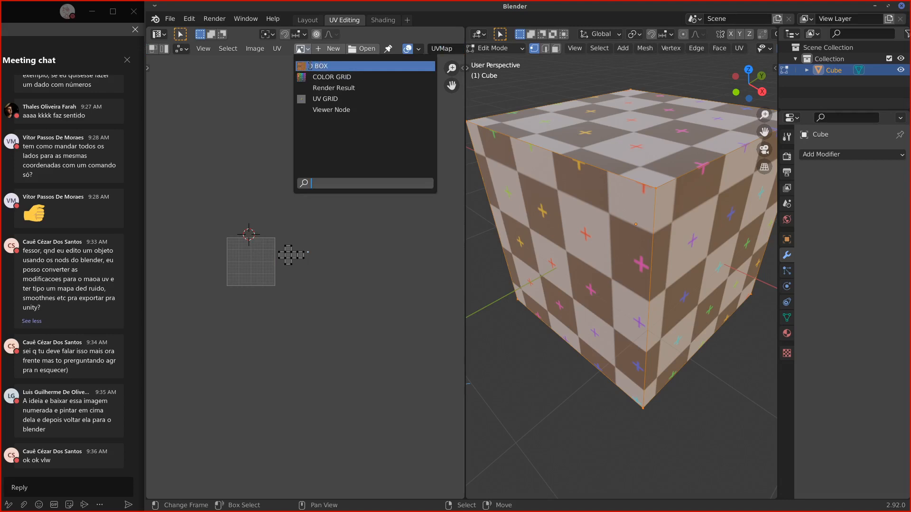
{"action": "left_click", "coordinate": [317, 66]}
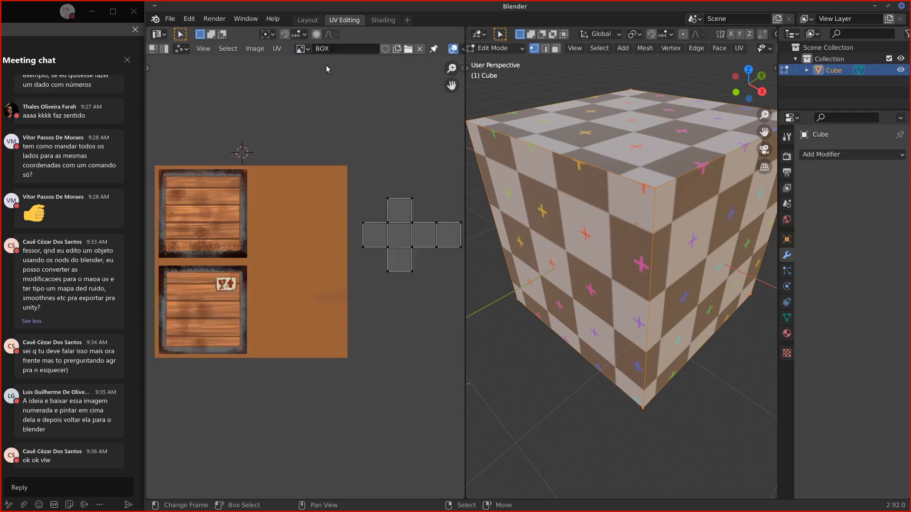
Step: Enable fake user for BOX, check its mark in the list of images, and disable fake user again
{"action": "left_click", "coordinate": [384, 49]}
{"action": "left_click", "coordinate": [303, 50]}
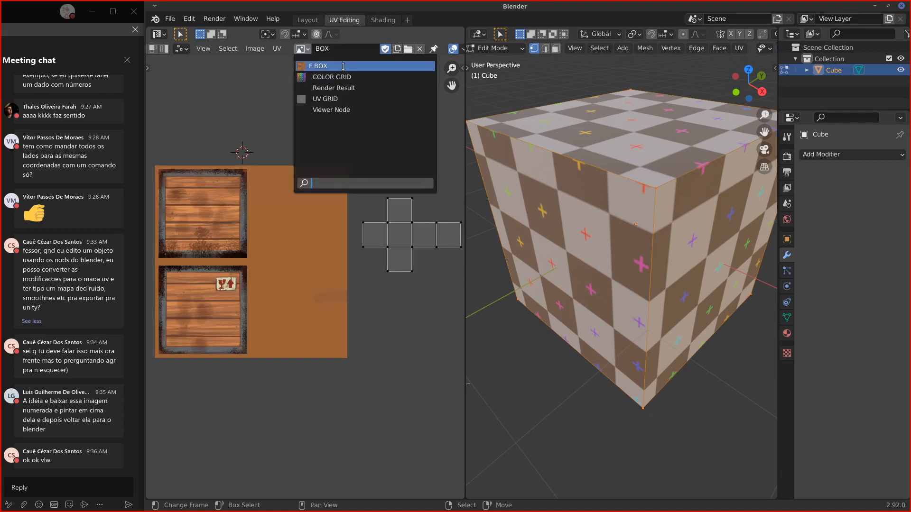
{"action": "left_click", "coordinate": [385, 49]}
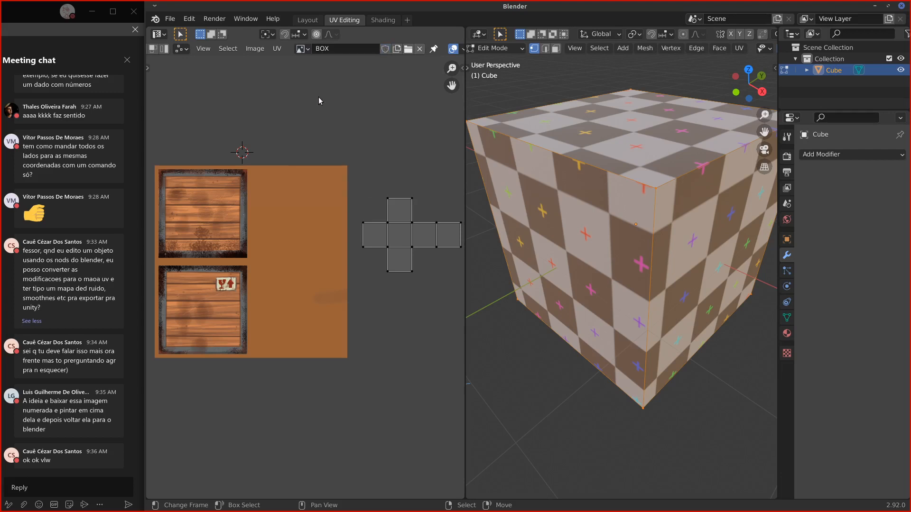
Step: Select the cube's whole UV layout and move it back onto the BOX image, over the plain brown area beside the crate panels
{"action": "middle_click_drag", "start_coordinate": [321, 101], "coordinate": [402, 89]}
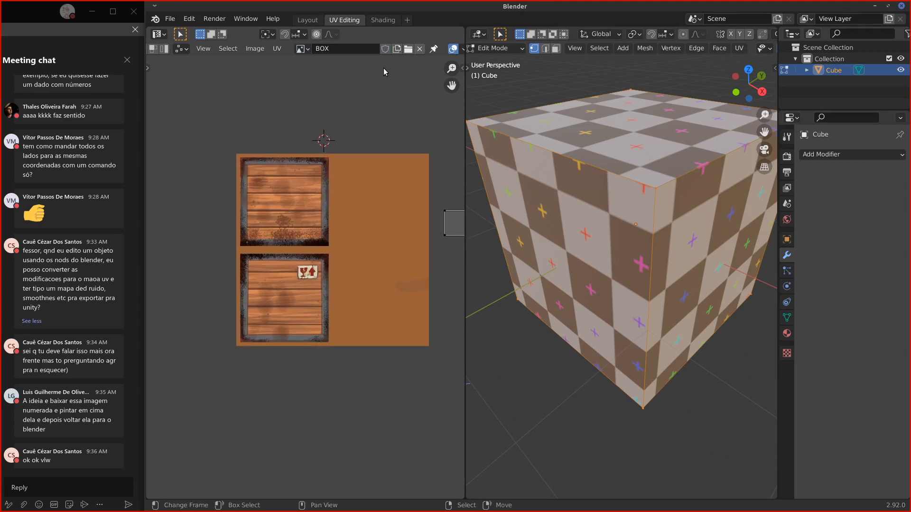
{"action": "mouse_move", "coordinate": [425, 235]}
{"action": "middle_mouse_down"}
{"action": "mouse_move", "coordinate": [400, 235]}
{"action": "mouse_move", "coordinate": [426, 227]}
{"action": "middle_mouse_up"}
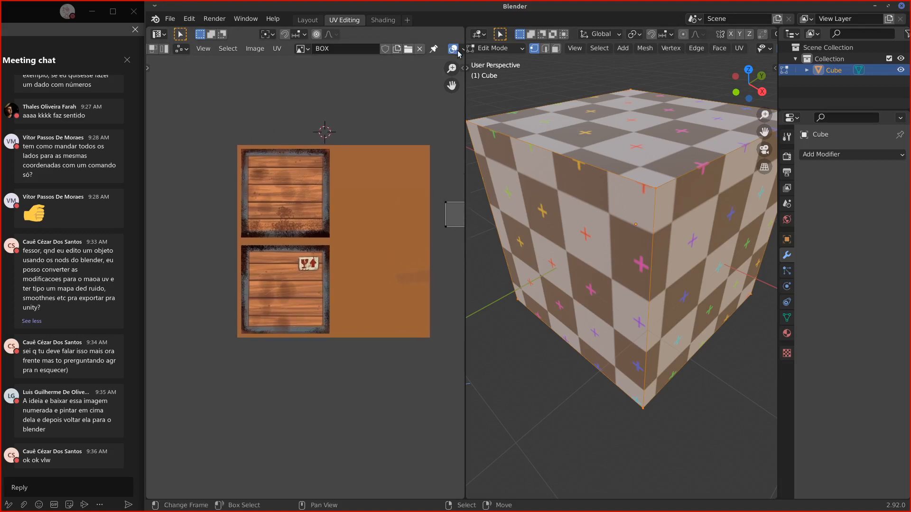
{"action": "middle_click_drag", "start_coordinate": [430, 51], "coordinate": [321, 61]}
{"action": "middle_click_drag", "start_coordinate": [364, 92], "coordinate": [373, 92]}
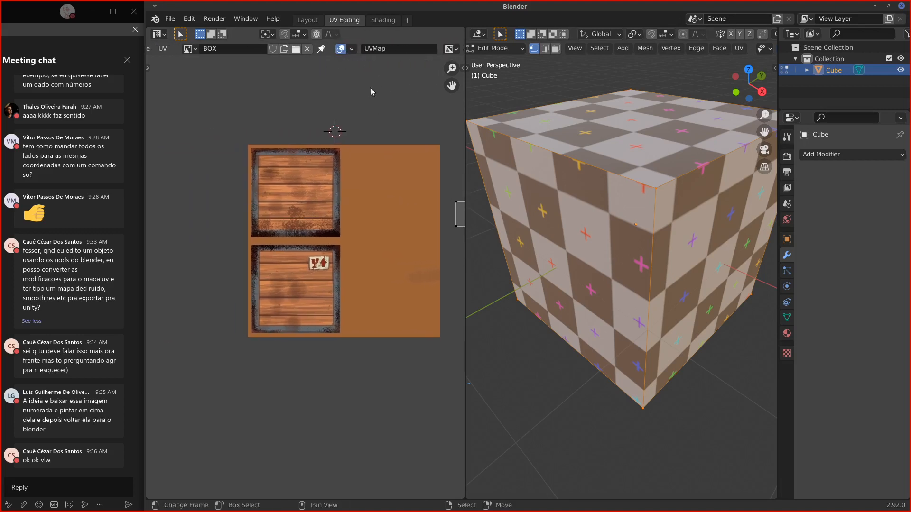
{"action": "left_click", "coordinate": [457, 217]}
{"action": "key", "text": "g"}
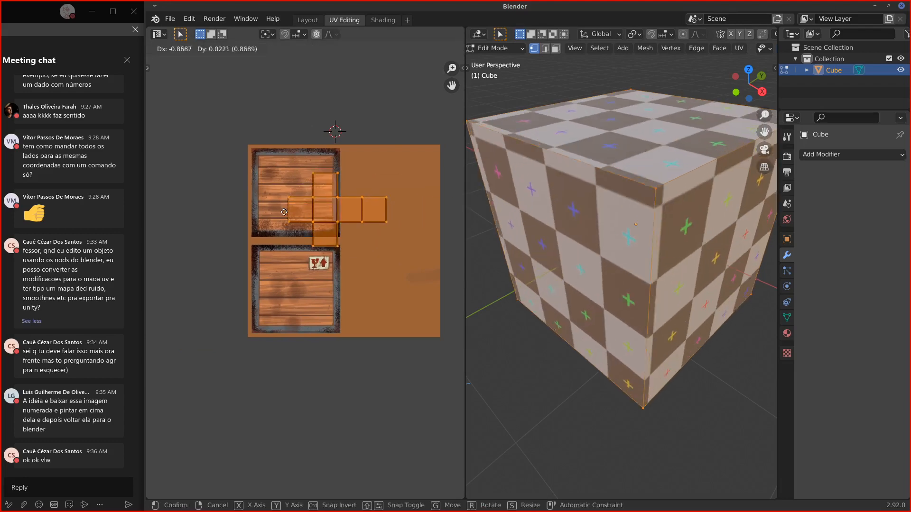
{"action": "left_click", "coordinate": [338, 220]}
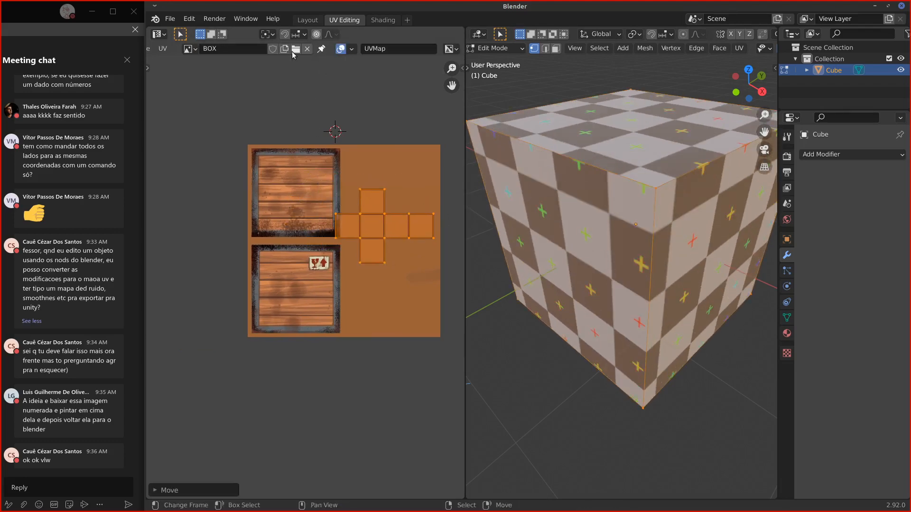
Step: Display UV GRID in the UV editor, and enlarge and reposition the cube's whole UV layout so it spans nearly the full grid width
{"action": "left_click", "coordinate": [189, 49]}
{"action": "left_click", "coordinate": [219, 99]}
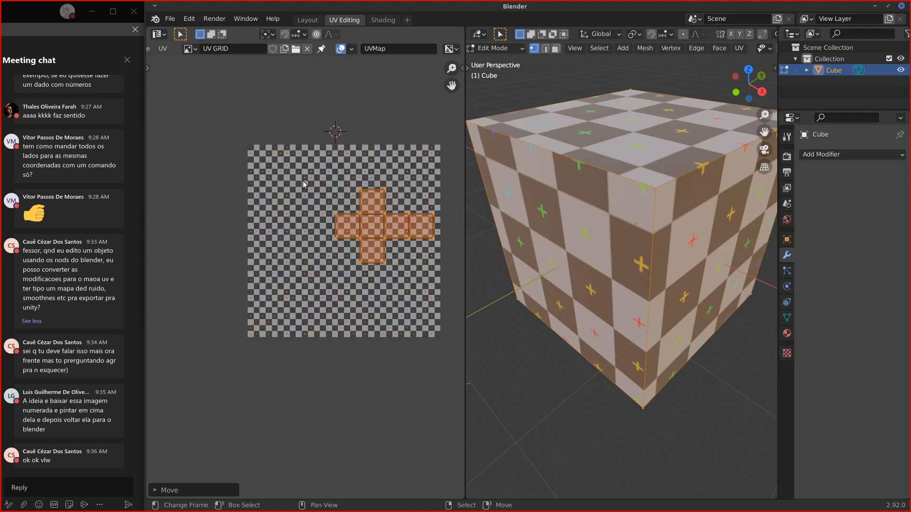
{"action": "key", "text": "g"}
{"action": "left_click", "coordinate": [298, 230]}
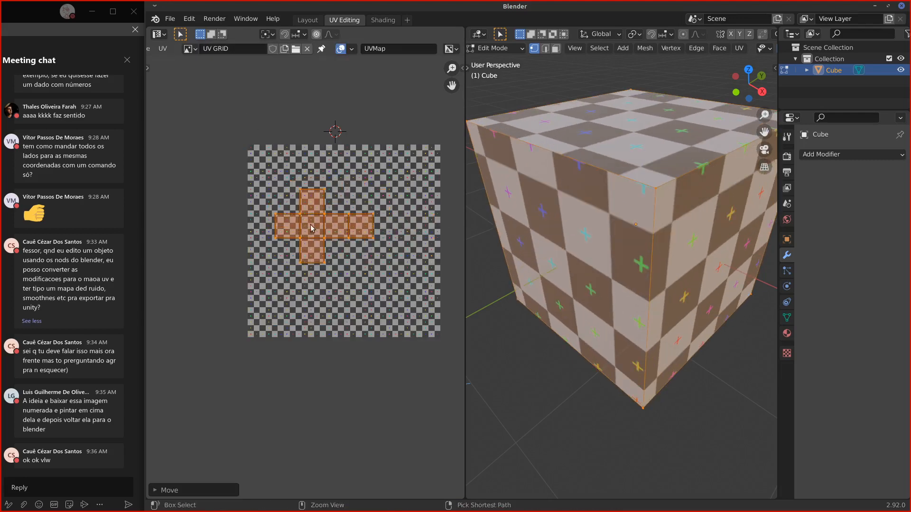
{"action": "key", "text": "s"}
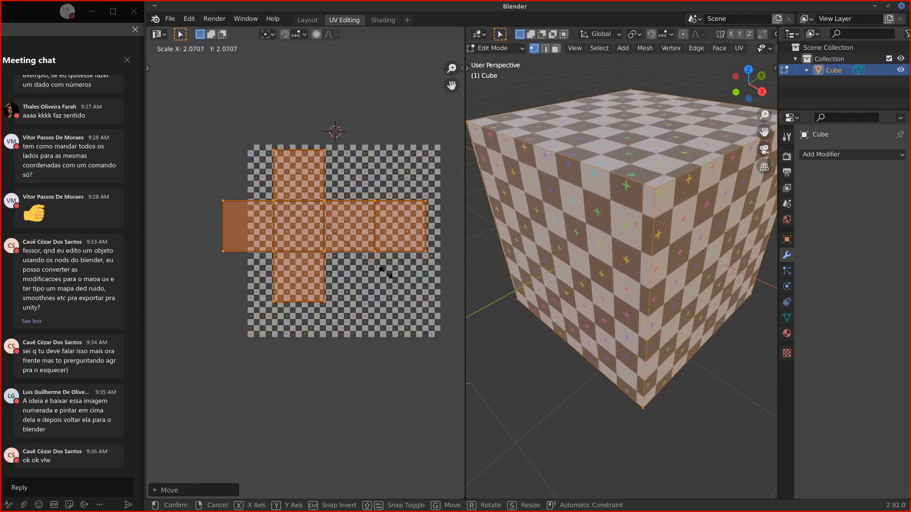
{"action": "left_click", "coordinate": [386, 270]}
{"action": "key", "text": "g"}
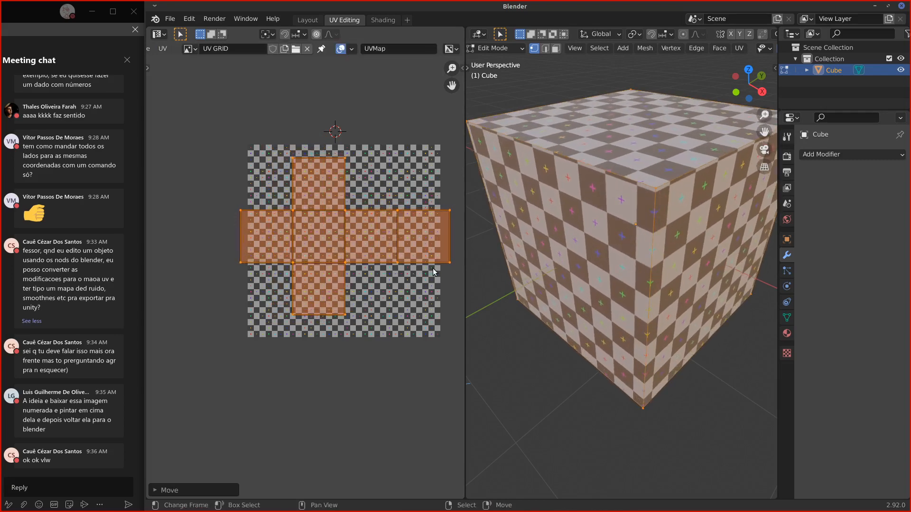
{"action": "left_click", "coordinate": [430, 270]}
{"action": "key", "text": "s"}
{"action": "left_click", "coordinate": [426, 261]}
{"action": "middle_click_drag", "start_coordinate": [427, 261], "coordinate": [386, 262]}
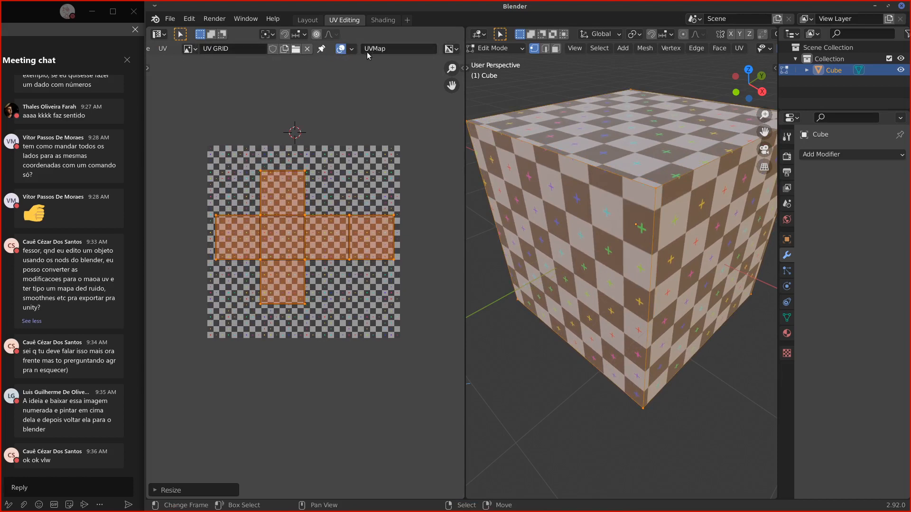
Step: Enable Display Stretch in the UV editor overlays, switching it off and on to compare the layout's face colouring
{"action": "left_click", "coordinate": [351, 49]}
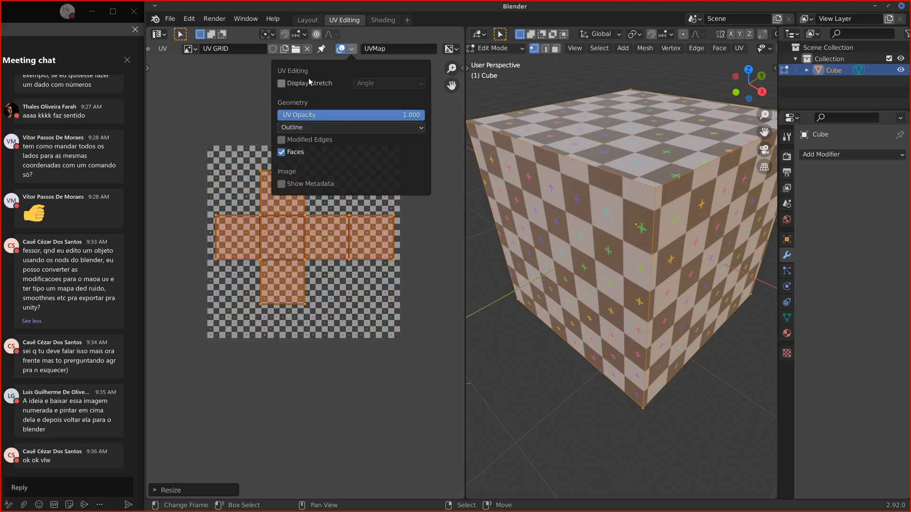
{"action": "left_click", "coordinate": [281, 83]}
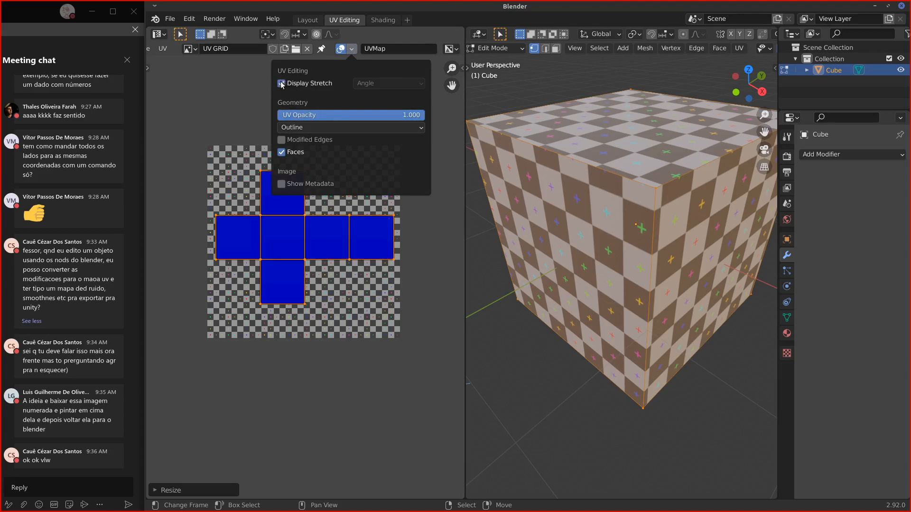
{"action": "left_click", "coordinate": [281, 84]}
{"action": "left_click", "coordinate": [281, 84]}
{"action": "left_click", "coordinate": [282, 84]}
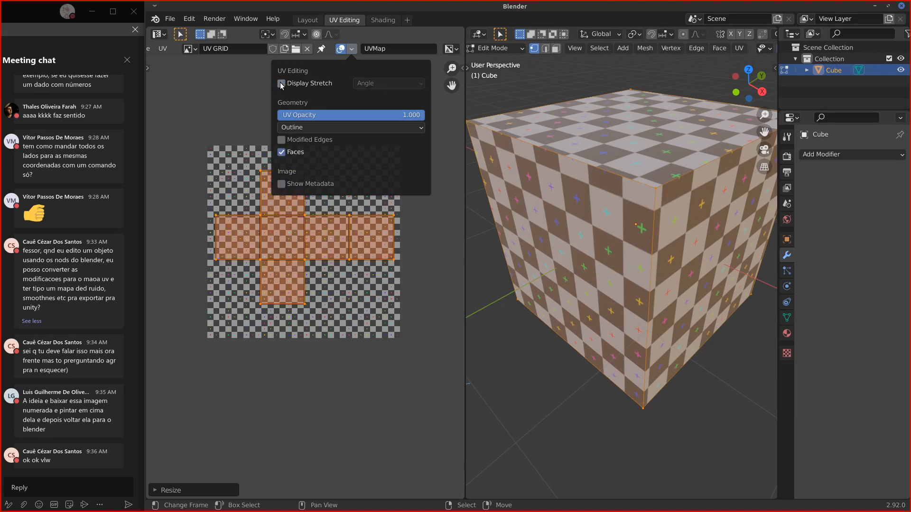
{"action": "left_click", "coordinate": [281, 84]}
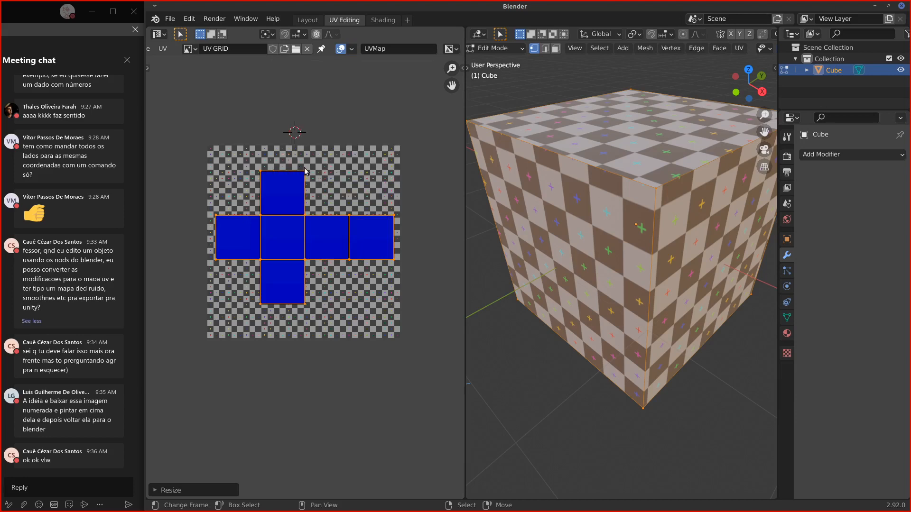
Step: Distort the uppermost face of the UV layout by narrowing its upper edge and lowering it close to the row of faces
{"action": "left_click", "coordinate": [306, 171]}
{"action": "key", "text": "g"}
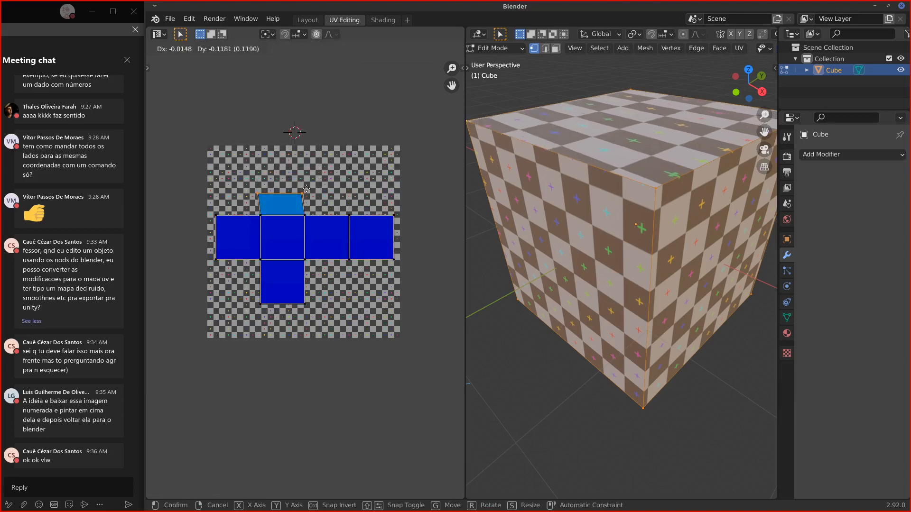
{"action": "key", "text": "y"}
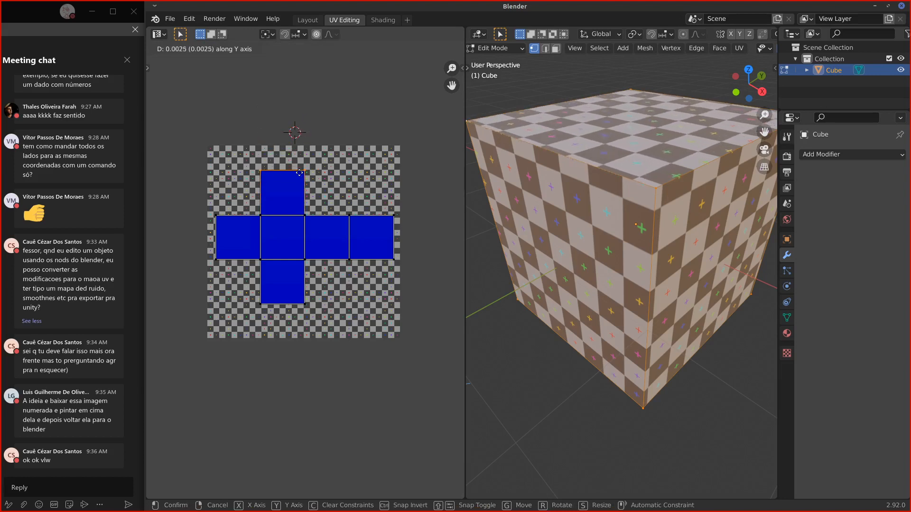
{"action": "left_click", "coordinate": [303, 174]}
{"action": "key", "text": "s"}
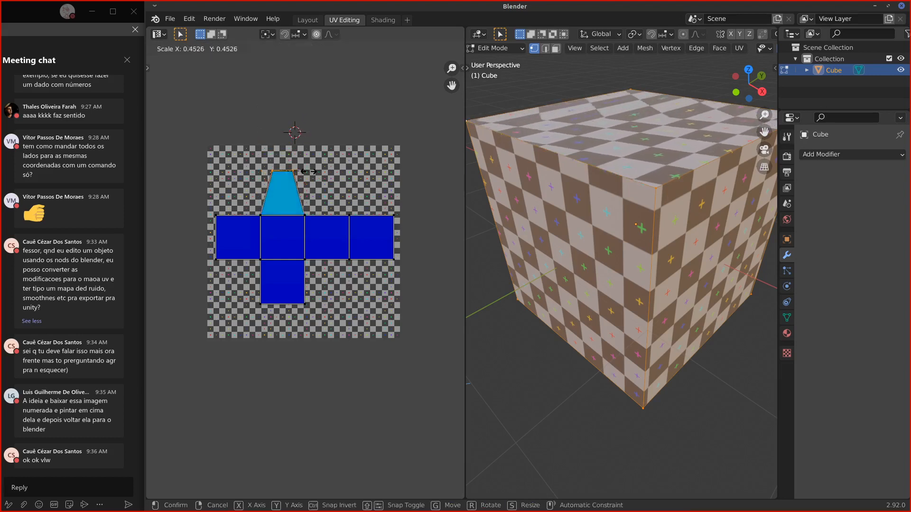
{"action": "left_click", "coordinate": [289, 173]}
{"action": "key", "text": "g"}
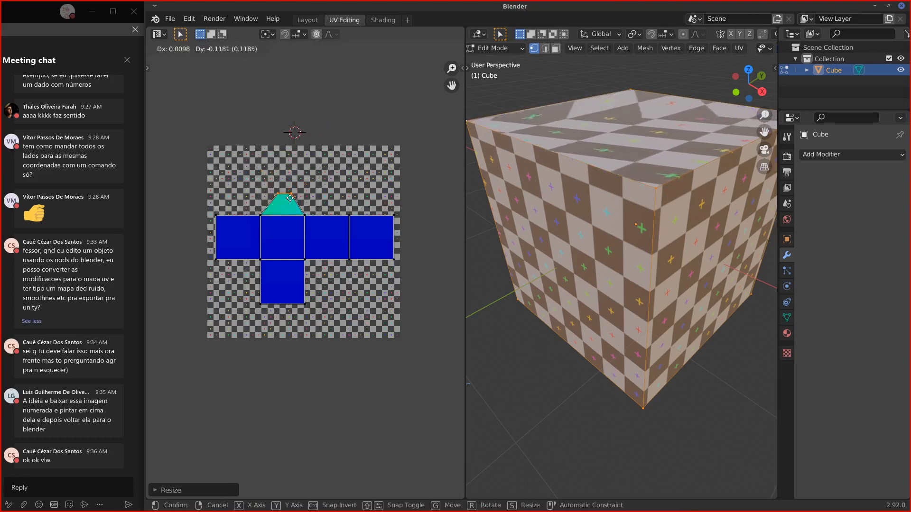
{"action": "left_click", "coordinate": [289, 210]}
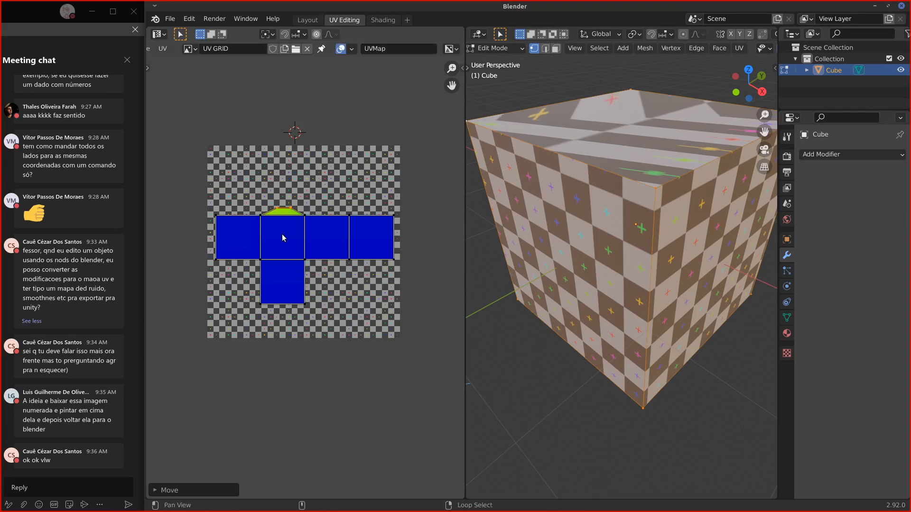
Step: Move the two upper corner points of the distorted UV face individually, flattening it into a thin sliver above the row of faces
{"action": "scroll", "coordinate": [299, 205], "scroll_direction": "up", "scroll_amount": 3}
{"action": "scroll", "coordinate": [291, 136], "scroll_direction": "down", "scroll_amount": 4}
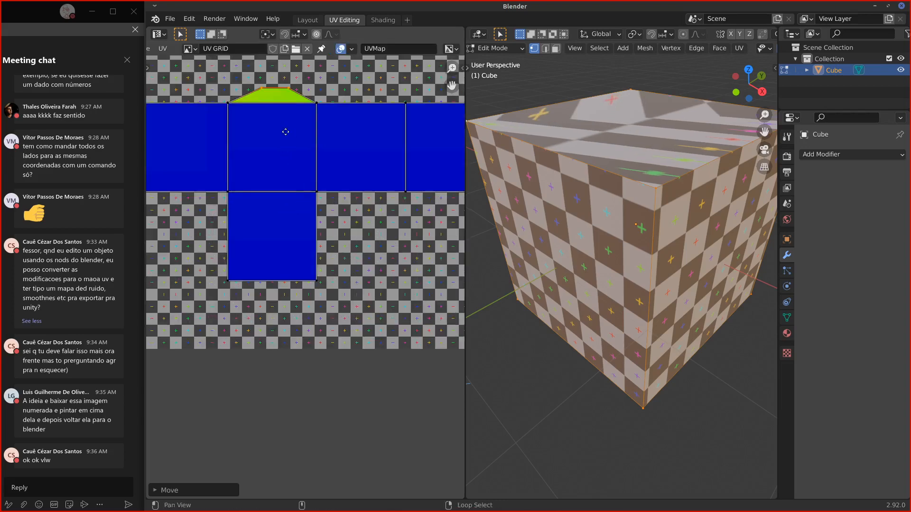
{"action": "middle_click_drag", "start_coordinate": [621, 204], "coordinate": [579, 196]}
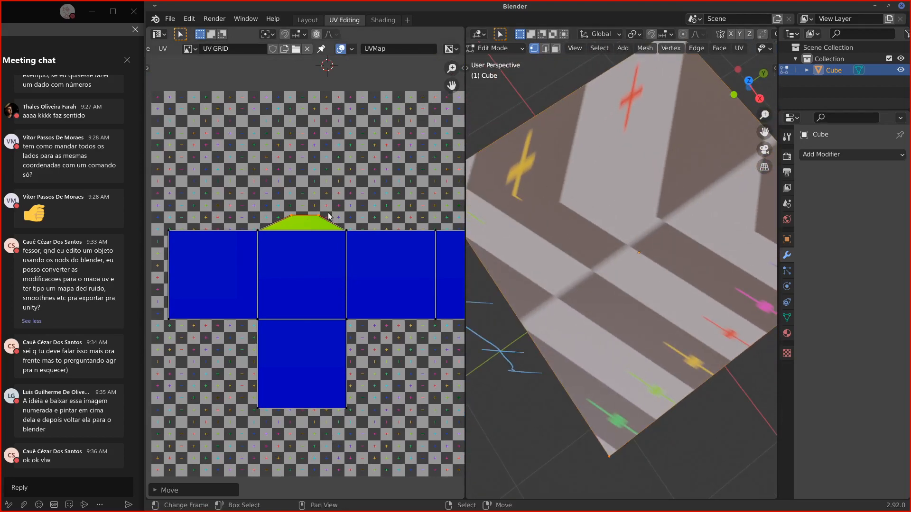
{"action": "scroll", "coordinate": [332, 214], "scroll_direction": "up", "scroll_amount": 3}
{"action": "key", "text": "g"}
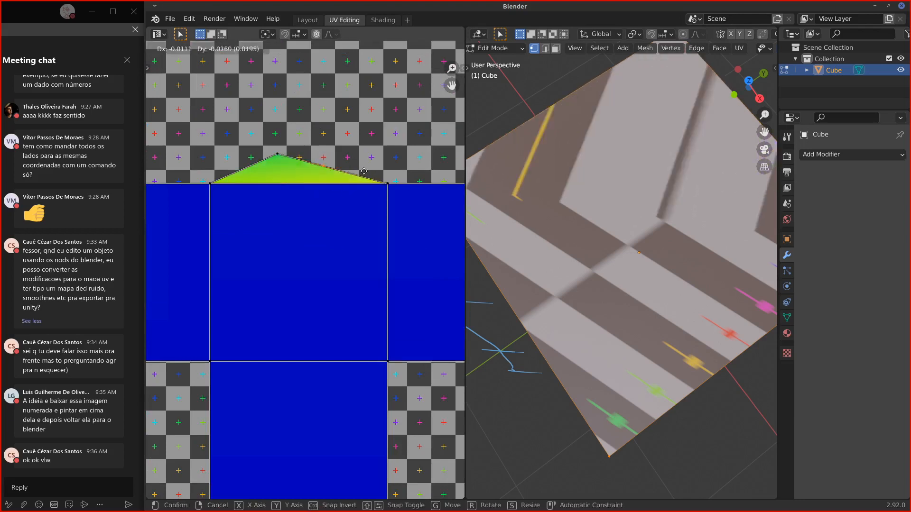
{"action": "left_click", "coordinate": [362, 171]}
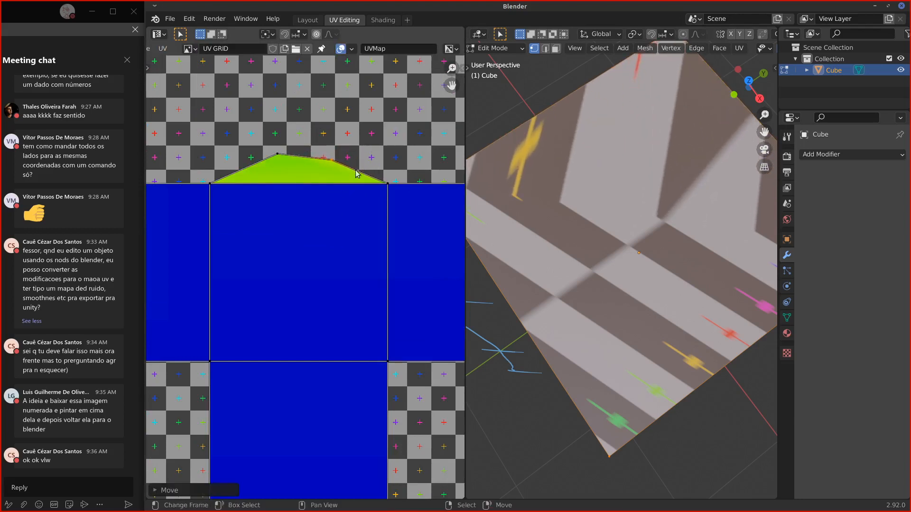
{"action": "key", "text": "g"}
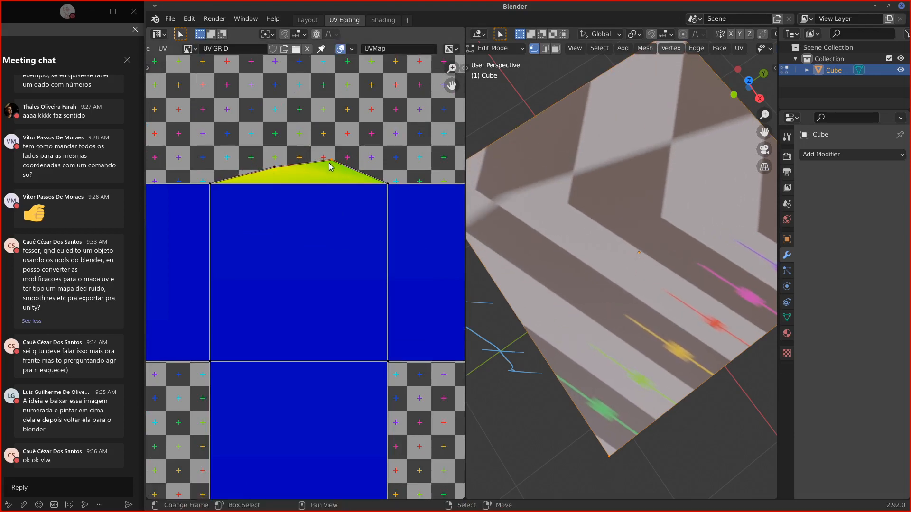
{"action": "left_click", "coordinate": [279, 180]}
{"action": "key", "text": "g"}
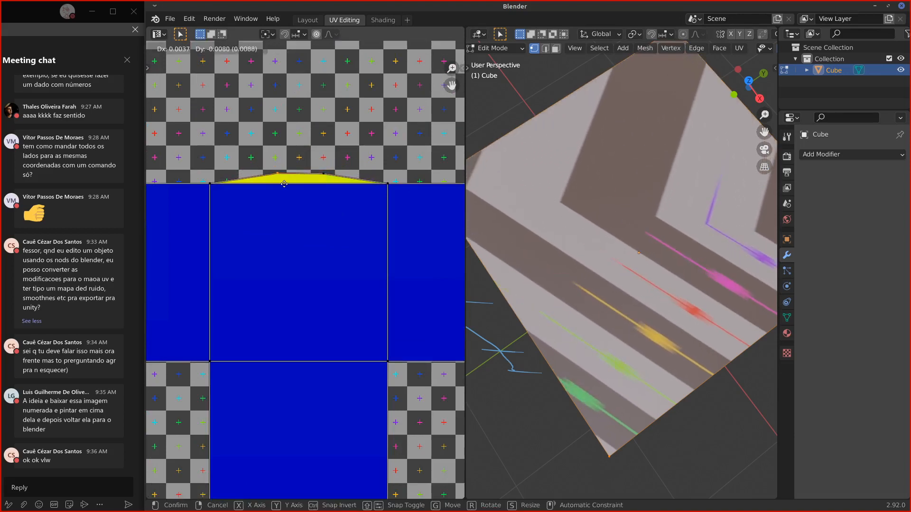
{"action": "left_click", "coordinate": [318, 181]}
{"action": "key", "text": "g"}
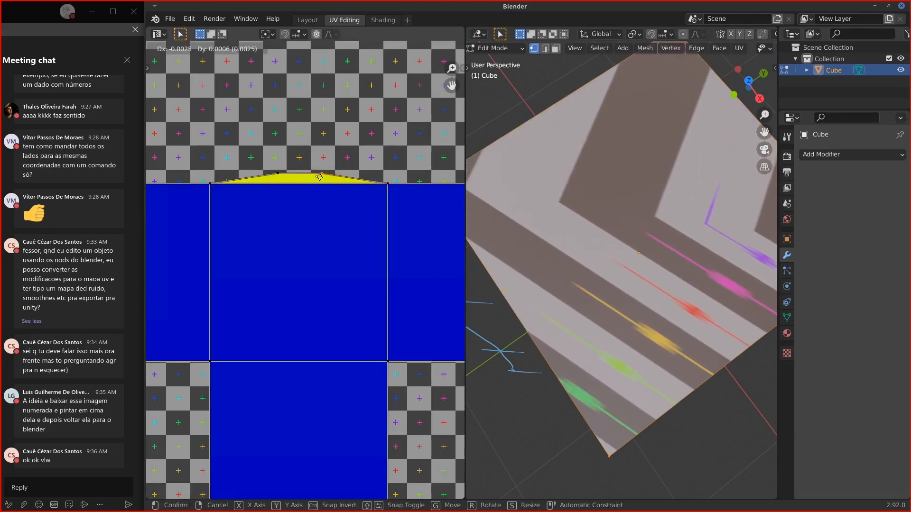
{"action": "left_click", "coordinate": [322, 177]}
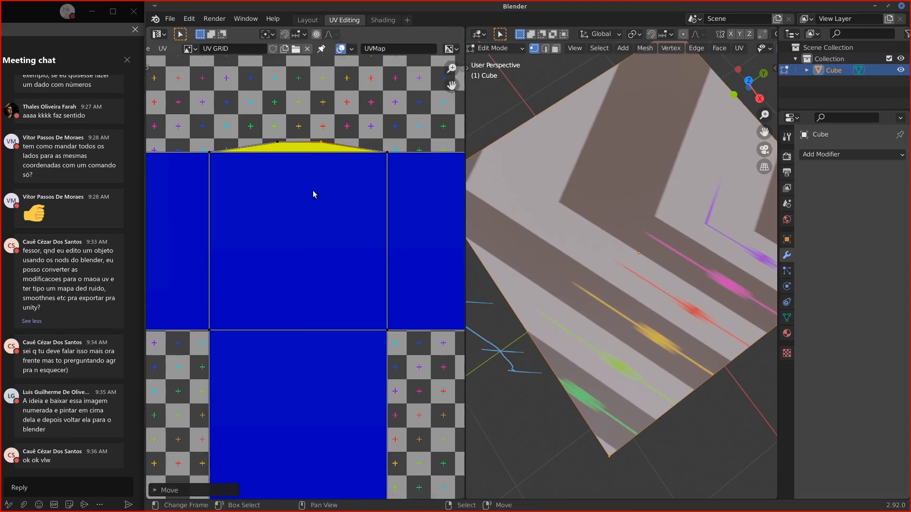
Step: Examine the stretched grid on the cube's upper face, marking it and its flattened UV face with temporary annotation strokes
{"action": "scroll", "coordinate": [312, 190], "scroll_direction": "down", "scroll_amount": 5}
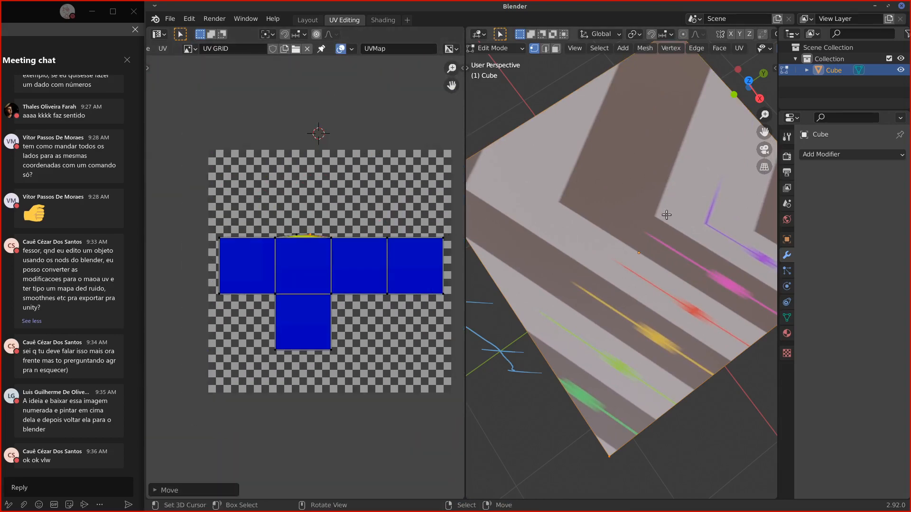
{"action": "middle_click_drag", "start_coordinate": [510, 258], "coordinate": [628, 211]}
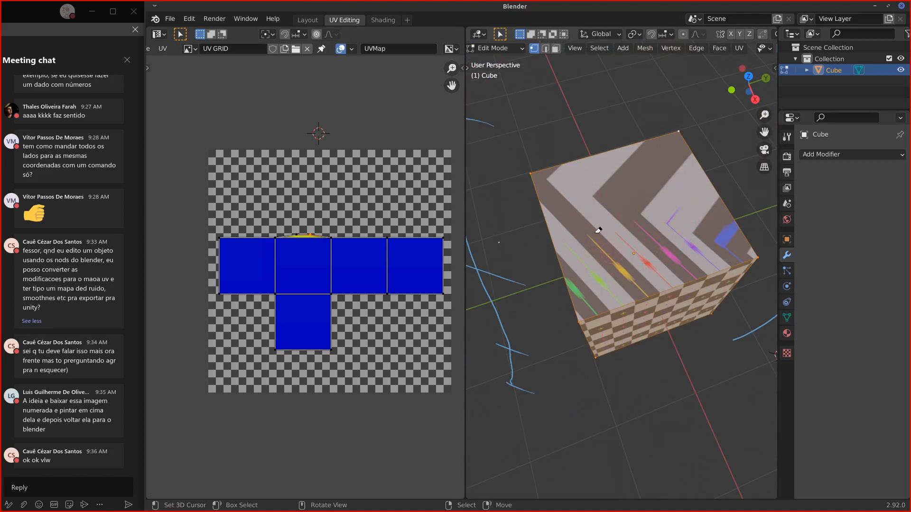
{"action": "mouse_move", "coordinate": [496, 275]}
{"action": "left_mouse_down"}
{"action": "mouse_move", "coordinate": [525, 378]}
{"action": "mouse_move", "coordinate": [488, 238]}
{"action": "left_mouse_up"}
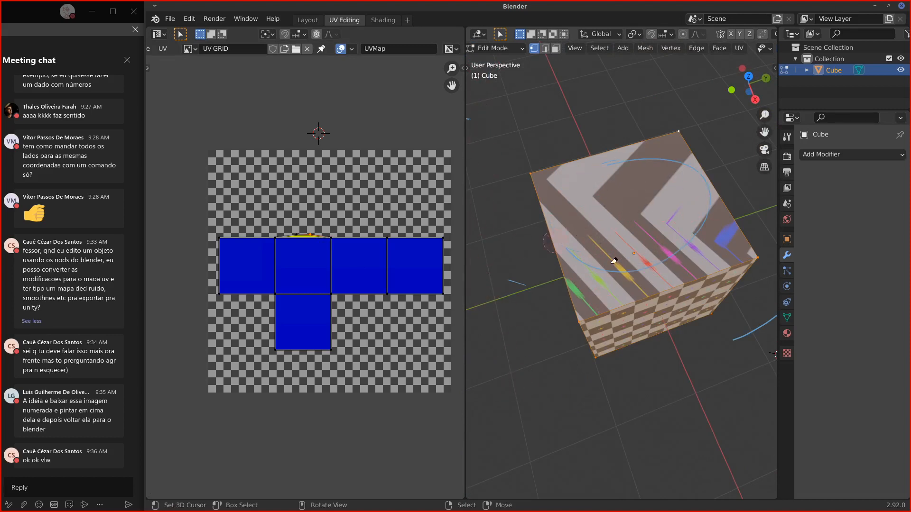
{"action": "mouse_move", "coordinate": [304, 204]}
{"action": "left_mouse_down"}
{"action": "mouse_move", "coordinate": [323, 254]}
{"action": "mouse_move", "coordinate": [289, 207]}
{"action": "mouse_move", "coordinate": [344, 240]}
{"action": "mouse_move", "coordinate": [329, 219]}
{"action": "left_mouse_up"}
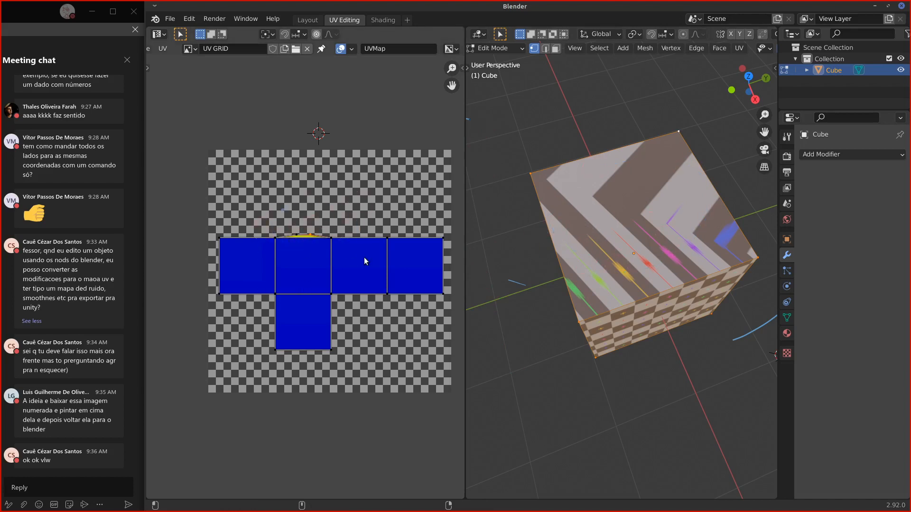
{"action": "scroll", "coordinate": [359, 252], "scroll_direction": "up", "scroll_amount": 3}
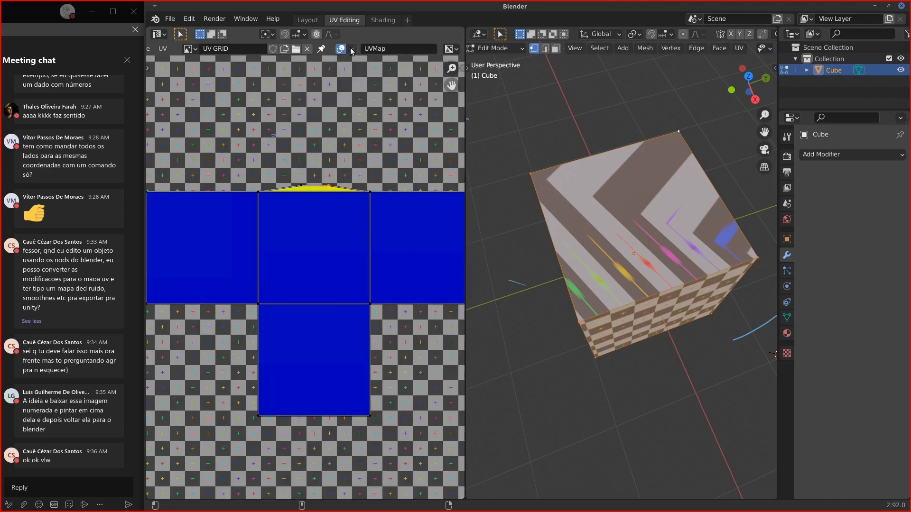
Step: Review the UV overlay options, checking the UV edge display styles and switching Display Stretch off and on again
{"action": "left_click", "coordinate": [351, 49]}
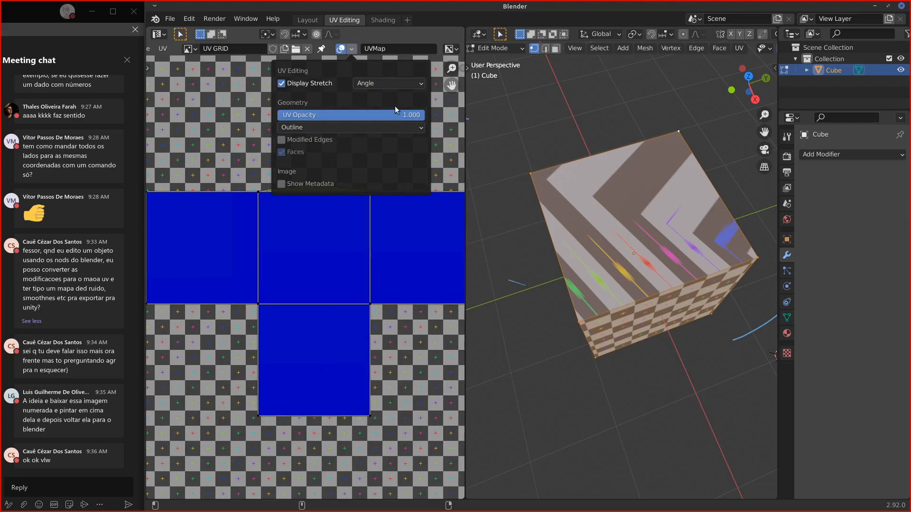
{"action": "left_click", "coordinate": [282, 84]}
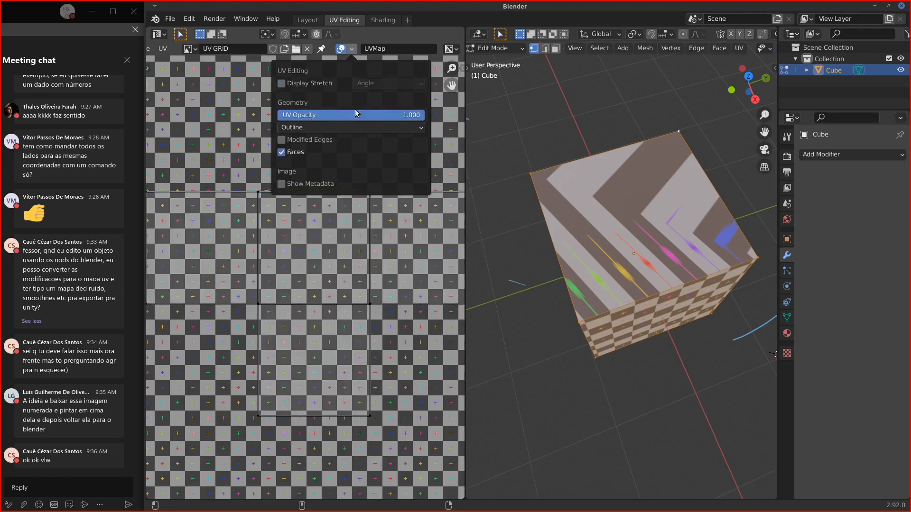
{"action": "left_click_drag", "start_coordinate": [402, 117], "coordinate": [454, 122]}
{"action": "left_click", "coordinate": [305, 130]}
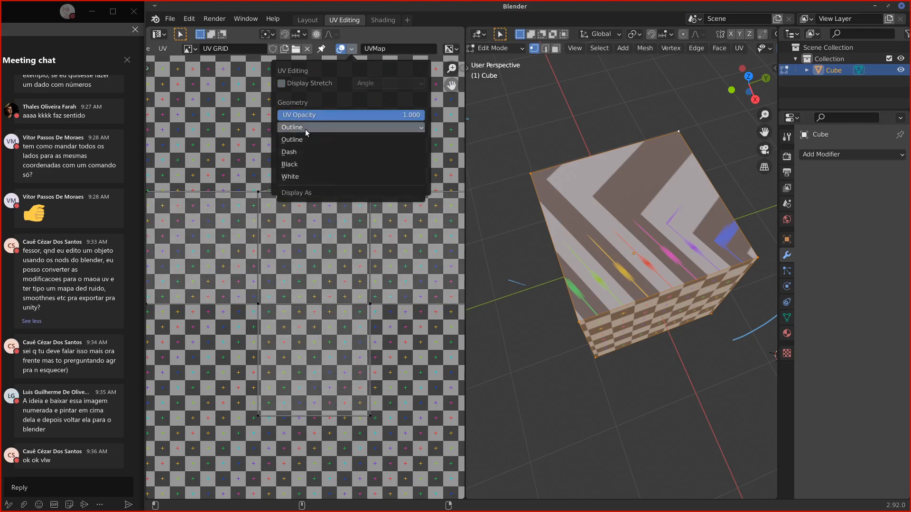
{"action": "left_click", "coordinate": [329, 126]}
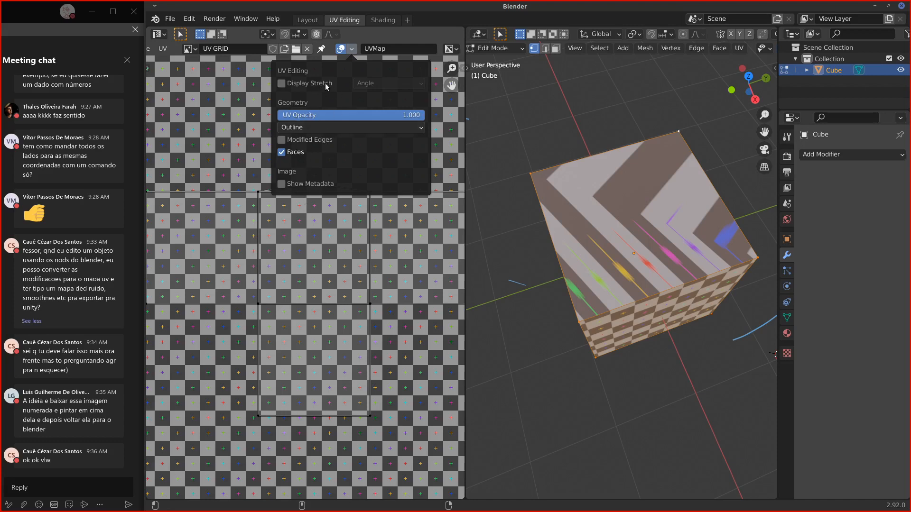
{"action": "left_click", "coordinate": [281, 83]}
{"action": "left_click", "coordinate": [282, 83]}
{"action": "left_click", "coordinate": [282, 83]}
{"action": "left_click", "coordinate": [281, 83]}
{"action": "left_click", "coordinate": [282, 83]}
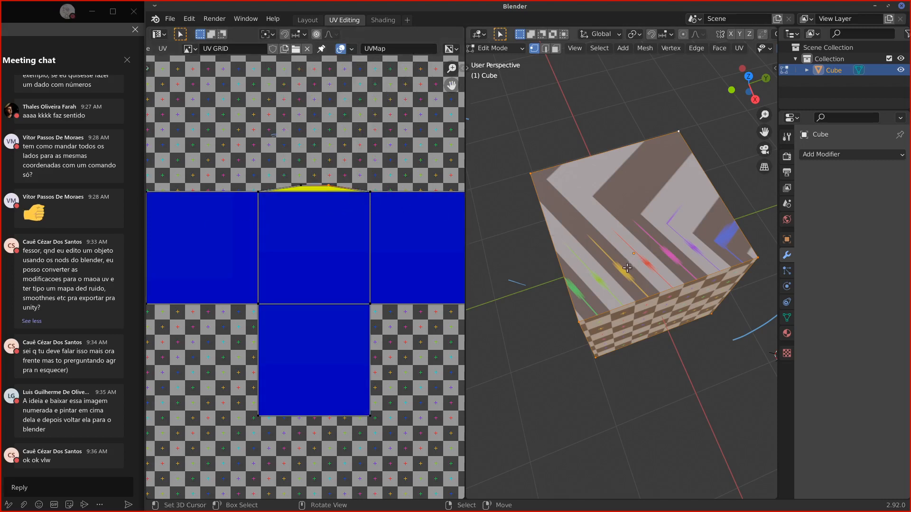
Step: Raise the upper edge of the flattened UV face and scale it by 4 along X to match the width of the face below
{"action": "middle_click_drag", "start_coordinate": [638, 263], "coordinate": [612, 268]}
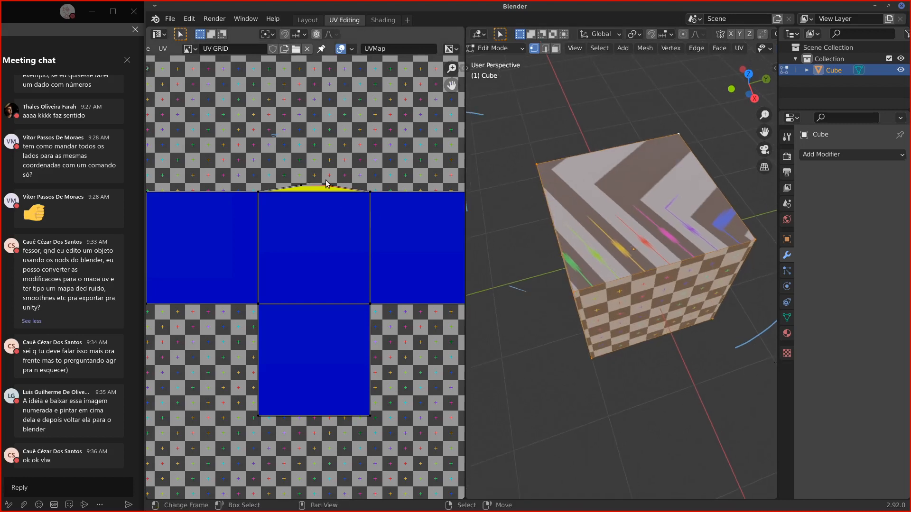
{"action": "left_click_drag", "start_coordinate": [334, 176], "coordinate": [334, 102]}
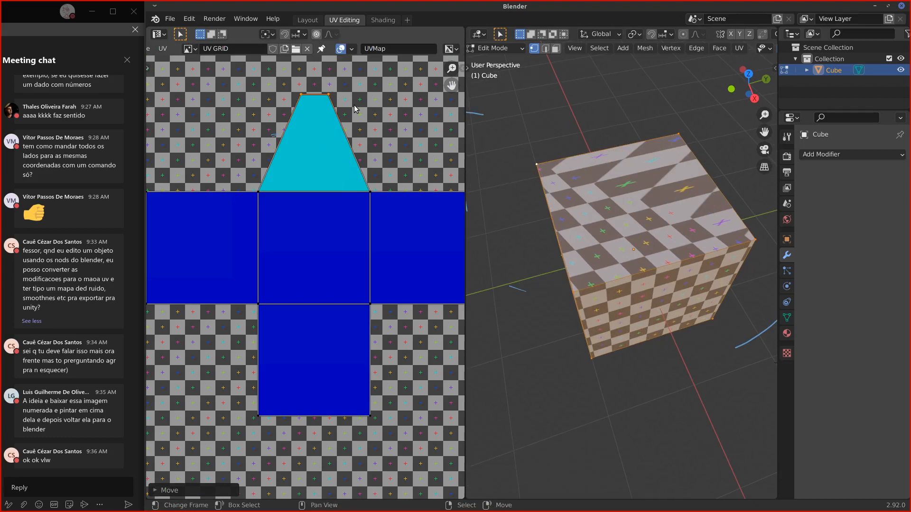
{"action": "key", "text": "s"}
{"action": "key", "text": "x"}
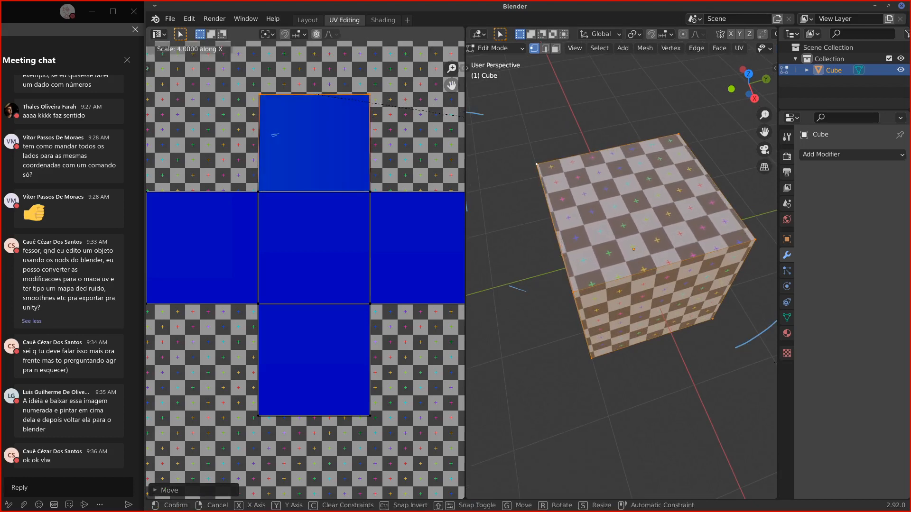
{"action": "key", "text": "Return"}
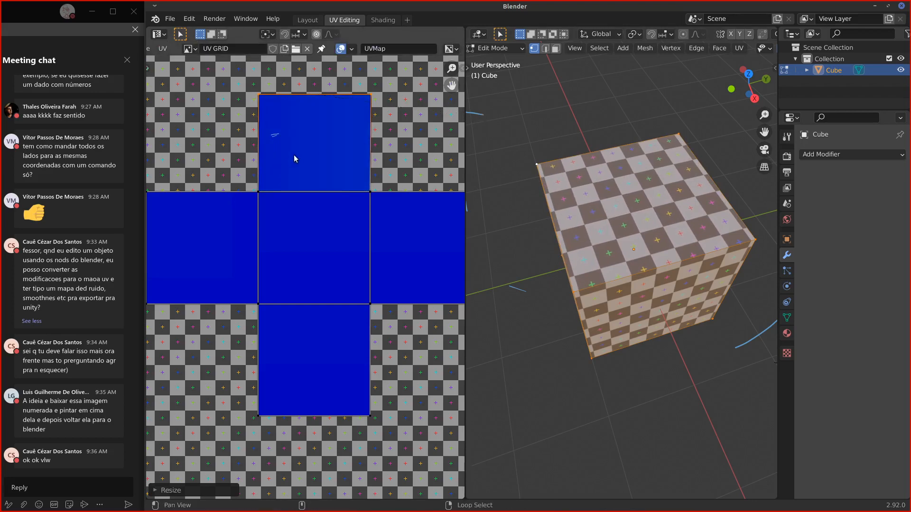
Step: Try lowering the uppermost UV face's upper edge along the Y axis to show the grid stretching on the cube
{"action": "middle_click_drag", "start_coordinate": [294, 156], "coordinate": [295, 221]}
{"action": "key", "text": "g"}
{"action": "key", "text": "y"}
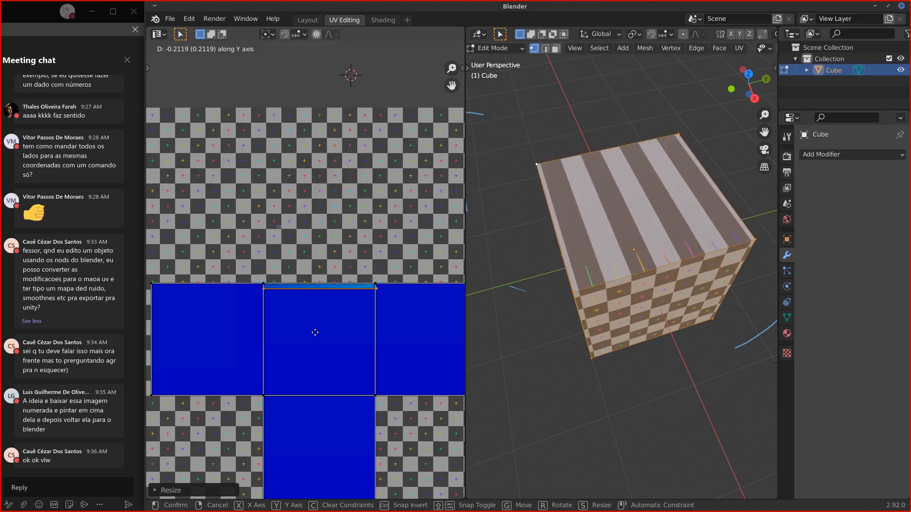
{"action": "left_click", "coordinate": [601, 230]}
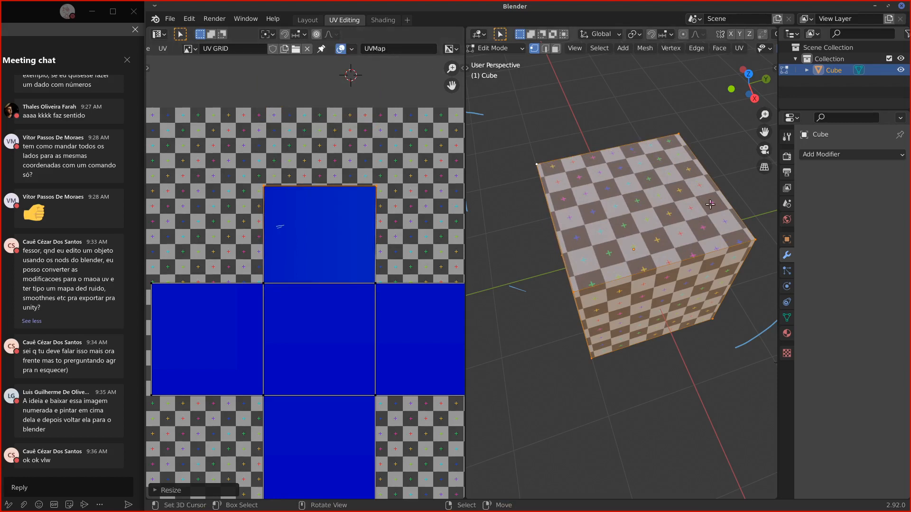
Step: Add three extra UV maps to the cube's mesh data
{"action": "left_click", "coordinate": [788, 318]}
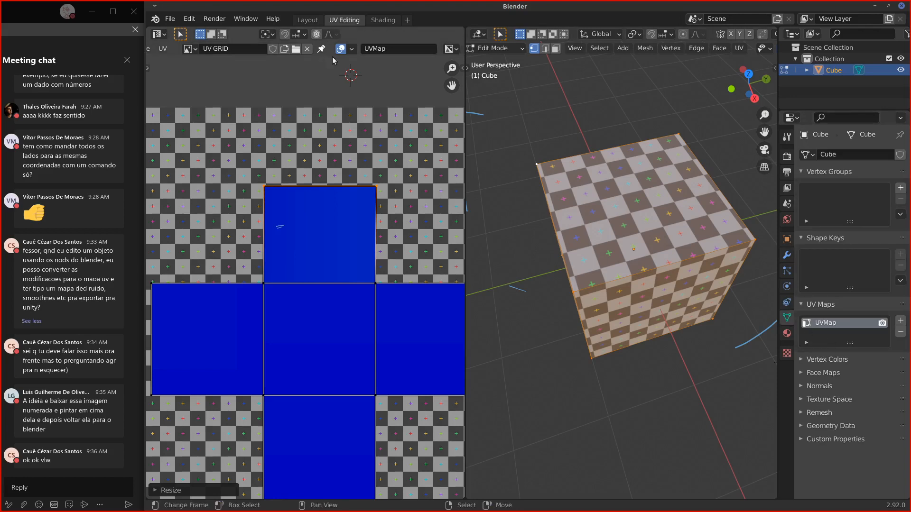
{"action": "left_click", "coordinate": [900, 322]}
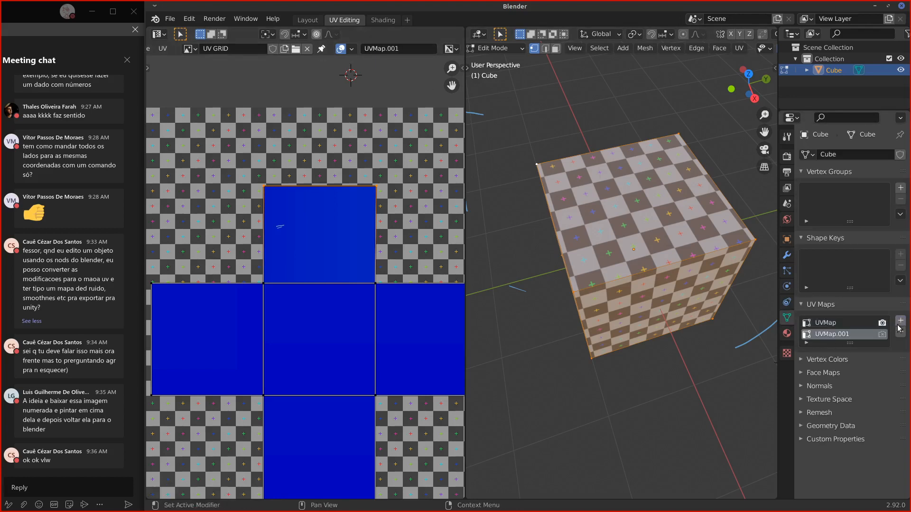
{"action": "left_click", "coordinate": [900, 323]}
{"action": "left_click", "coordinate": [900, 322]}
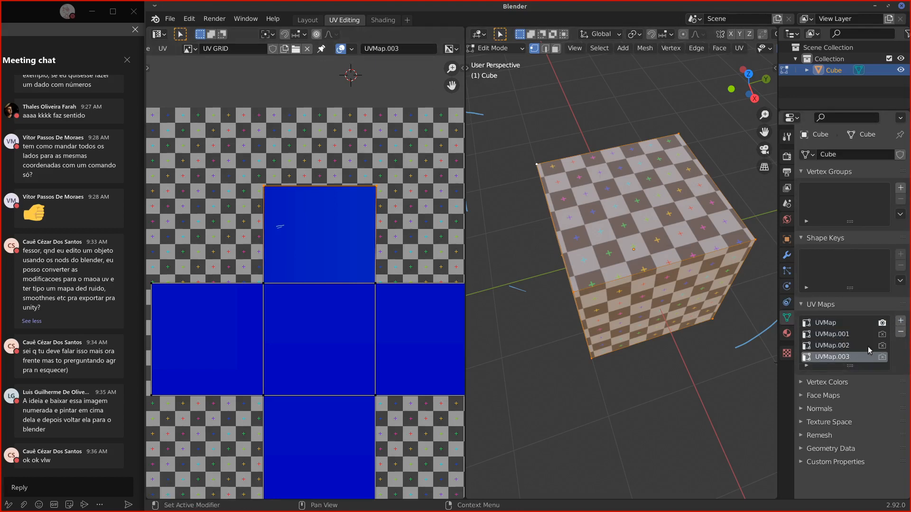
Step: Switch the active UV map between the original and the last one added, and delete the three extra UV maps
{"action": "left_click_drag", "start_coordinate": [838, 360], "coordinate": [822, 325]}
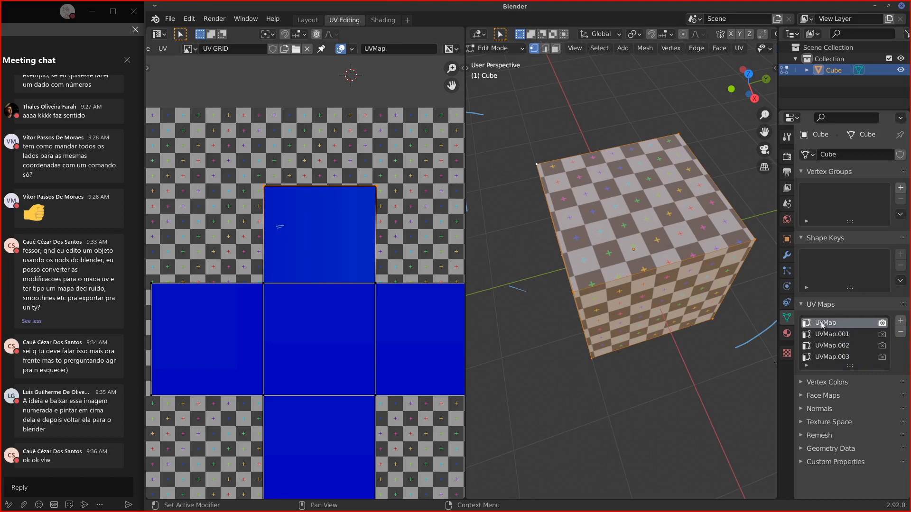
{"action": "left_click_drag", "start_coordinate": [825, 359], "coordinate": [825, 323]}
{"action": "left_click", "coordinate": [836, 357]}
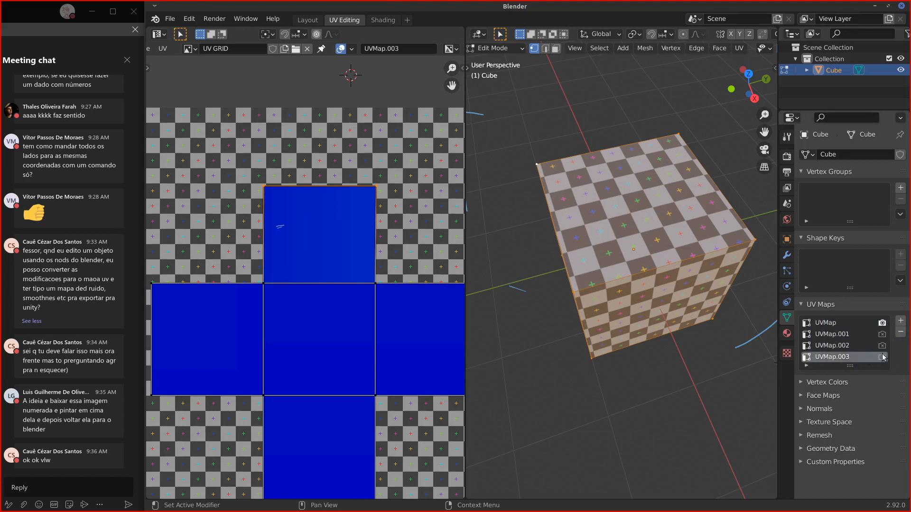
{"action": "left_click", "coordinate": [901, 333]}
{"action": "left_click", "coordinate": [901, 333]}
{"action": "left_click", "coordinate": [901, 333]}
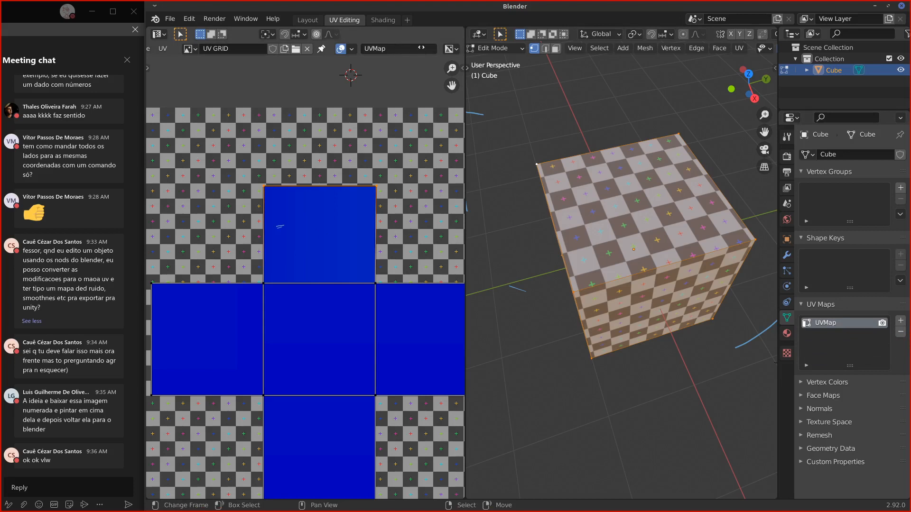
Step: Turn off the Display Stretch overlay for the UV layout
{"action": "left_click", "coordinate": [450, 49]}
{"action": "left_click", "coordinate": [352, 49]}
{"action": "left_click", "coordinate": [281, 83]}
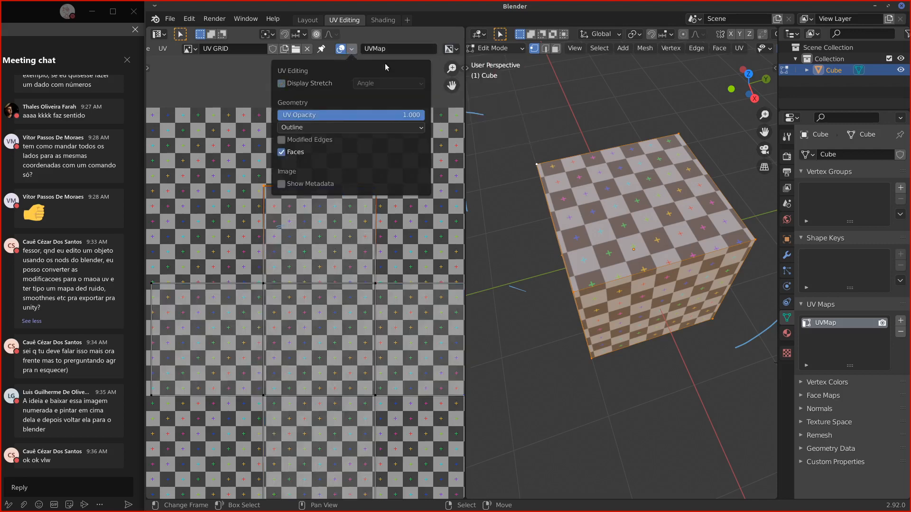
Step: Examine the UV GRID image's Red, Green and Blue channels one by one in the UV editor
{"action": "left_click", "coordinate": [449, 48]}
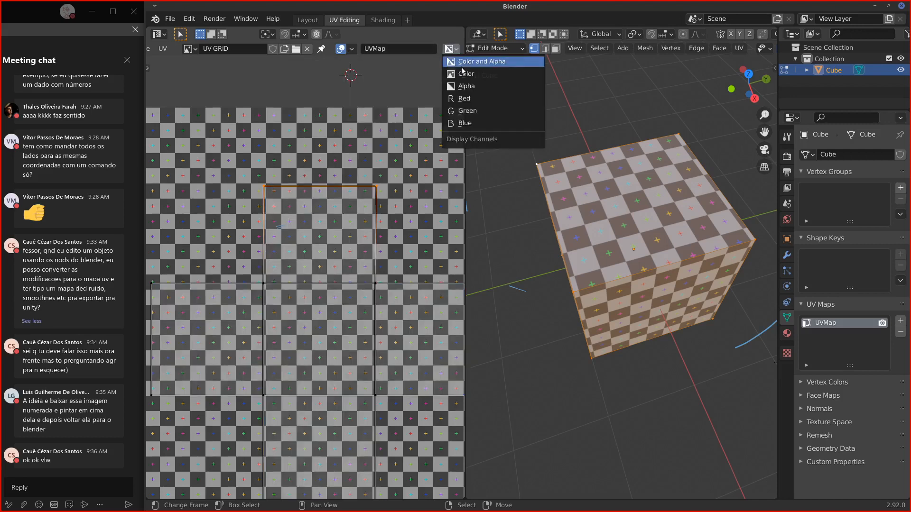
{"action": "left_click", "coordinate": [465, 98]}
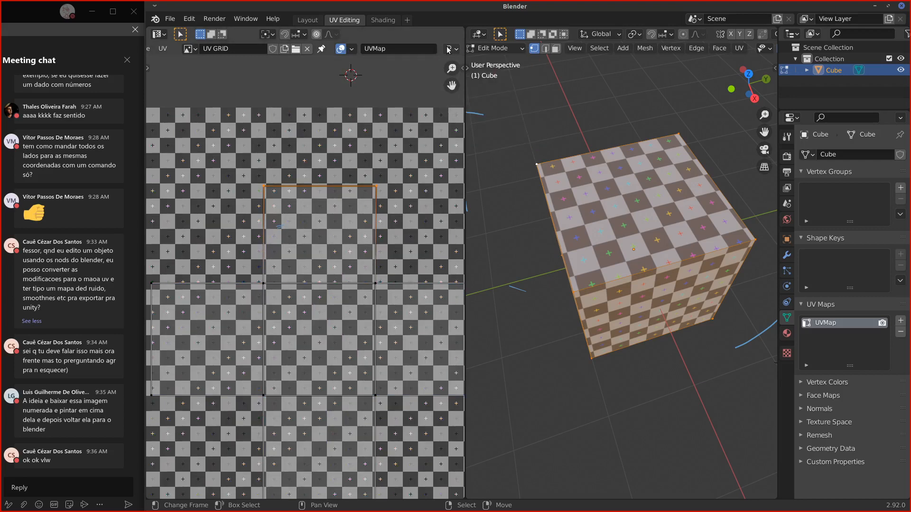
{"action": "left_click", "coordinate": [450, 49]}
{"action": "left_click", "coordinate": [468, 110]}
{"action": "left_click", "coordinate": [449, 49]}
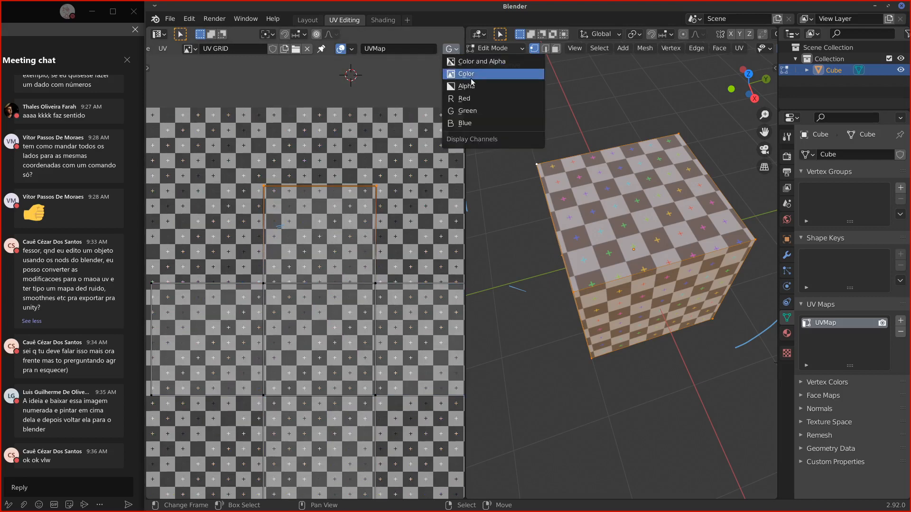
{"action": "left_click", "coordinate": [467, 123]}
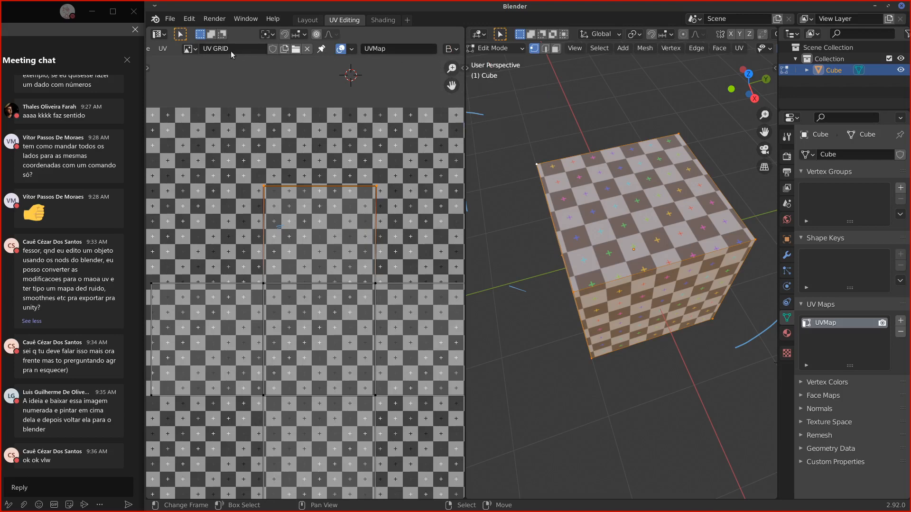
Step: Show the COLOR GRID image in the UV editor and display its Red channel
{"action": "left_click", "coordinate": [190, 48]}
{"action": "left_click", "coordinate": [228, 77]}
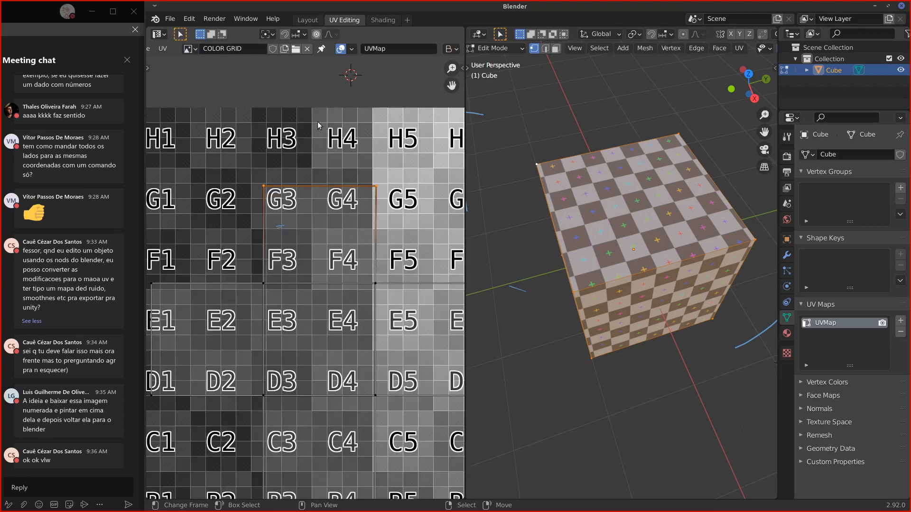
{"action": "scroll", "coordinate": [370, 104], "scroll_direction": "down", "scroll_amount": 2}
{"action": "left_click", "coordinate": [449, 49]}
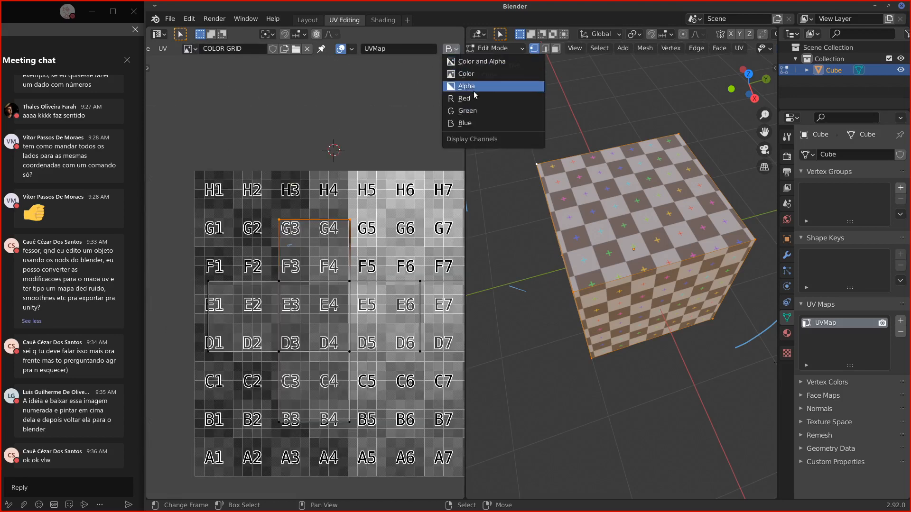
{"action": "left_click", "coordinate": [475, 99]}
Step: View the COLOR GRID image's Alpha channel, and compare the Color and Alpha display with Color only
{"action": "left_click", "coordinate": [450, 49]}
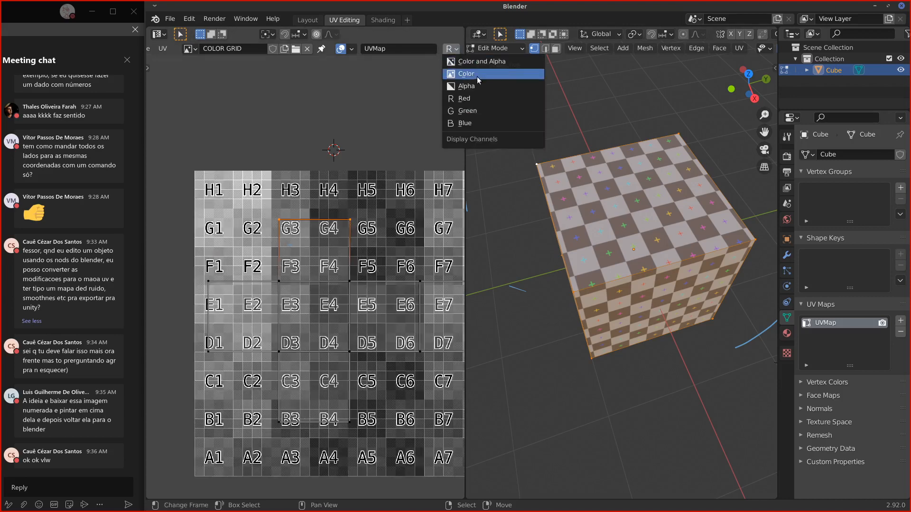
{"action": "left_click", "coordinate": [473, 87]}
{"action": "left_click", "coordinate": [450, 49]}
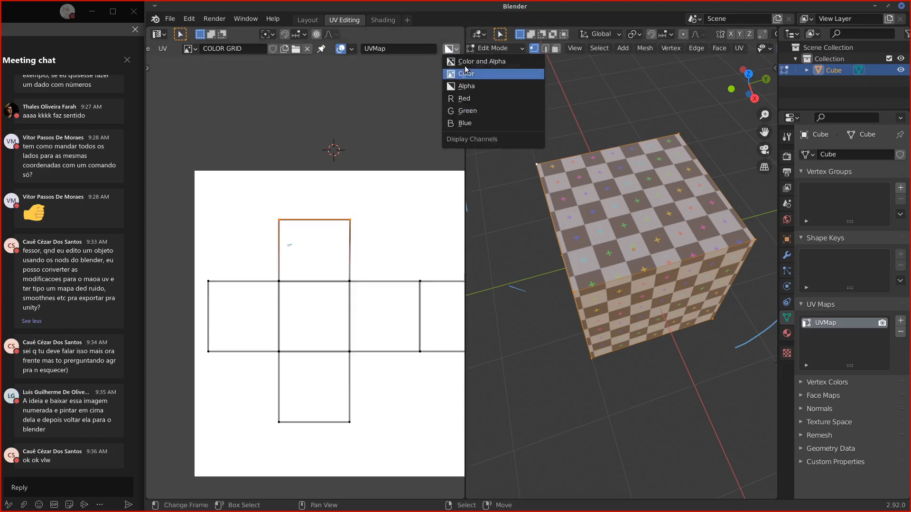
{"action": "left_click", "coordinate": [455, 63]}
{"action": "left_click", "coordinate": [449, 49]}
{"action": "left_click", "coordinate": [465, 74]}
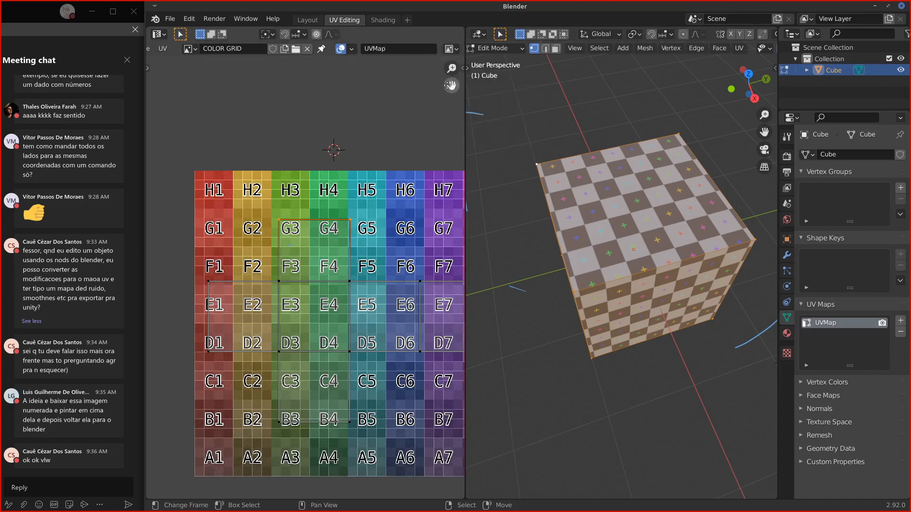
Step: Check the image's Alpha and Green channels and restore the Color and Alpha display
{"action": "left_click", "coordinate": [449, 48]}
{"action": "left_click", "coordinate": [467, 88]}
{"action": "left_click", "coordinate": [450, 49]}
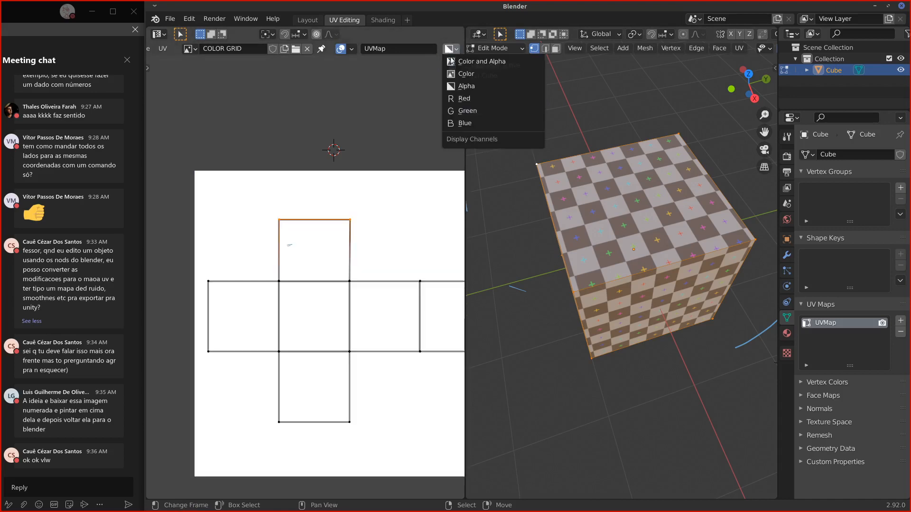
{"action": "left_click", "coordinate": [465, 112]}
{"action": "left_click", "coordinate": [449, 48]}
{"action": "left_click", "coordinate": [474, 62]}
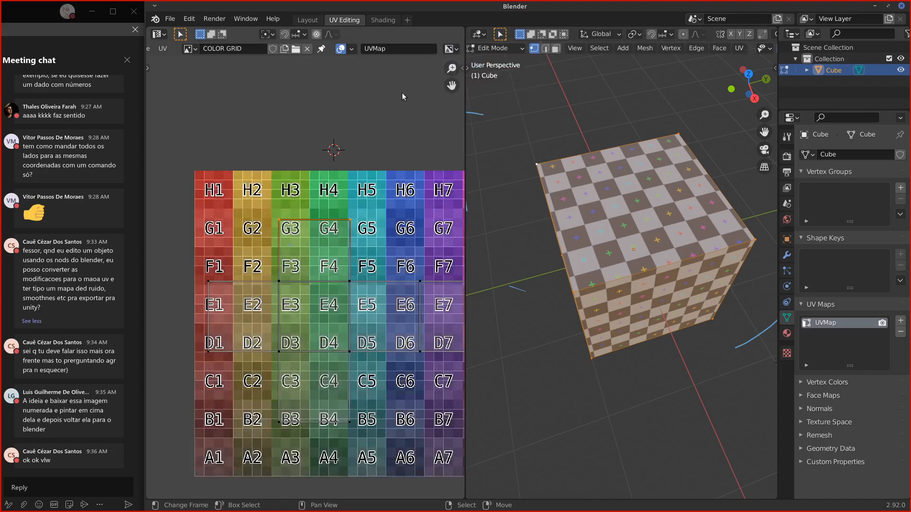
Step: Widen the UV editor and frame the whole COLOR GRID image in it
{"action": "middle_click_drag", "start_coordinate": [380, 280], "coordinate": [341, 245]}
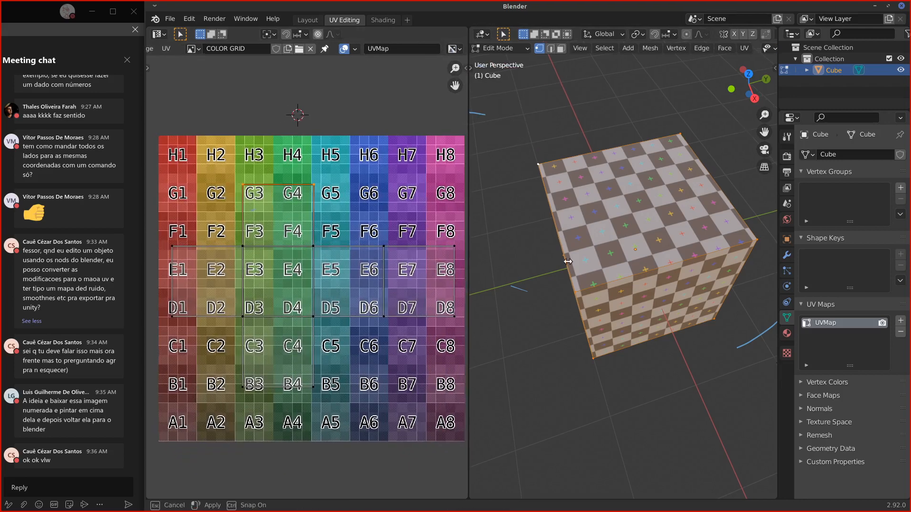
{"action": "left_click_drag", "start_coordinate": [466, 261], "coordinate": [529, 266]}
{"action": "middle_click_drag", "start_coordinate": [505, 268], "coordinate": [511, 259]}
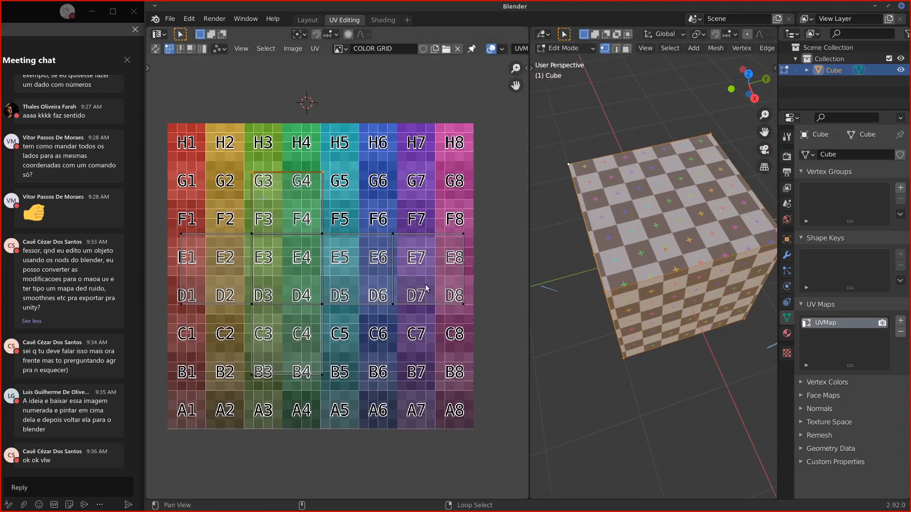
{"action": "mouse_move", "coordinate": [385, 291]}
{"action": "middle_mouse_down"}
{"action": "mouse_move", "coordinate": [392, 281]}
{"action": "mouse_move", "coordinate": [370, 283]}
{"action": "middle_mouse_up"}
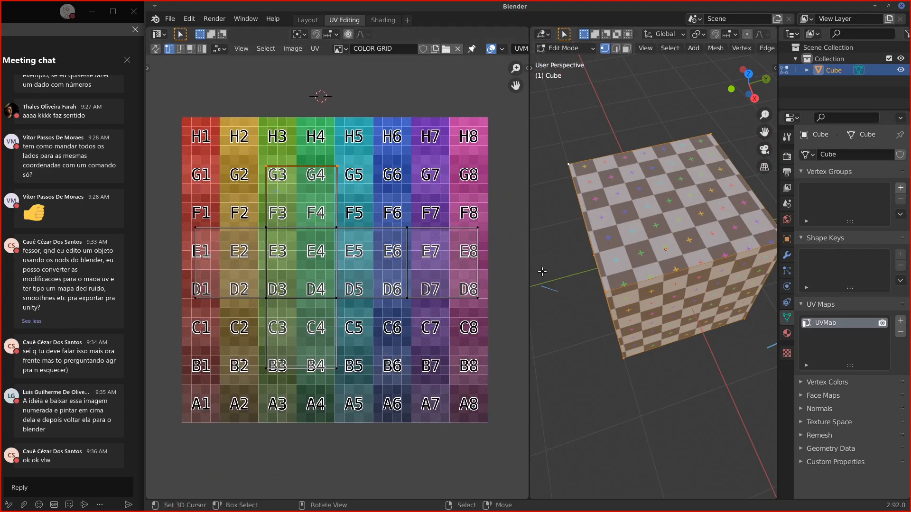
{"action": "scroll", "coordinate": [453, 260], "scroll_direction": "down", "scroll_amount": 3}
{"action": "scroll", "coordinate": [360, 227], "scroll_direction": "up", "scroll_amount": 3}
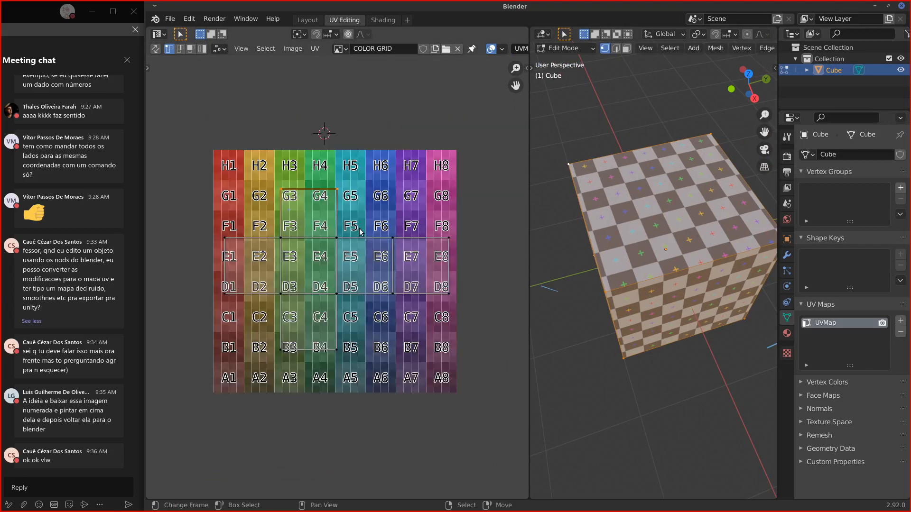
Step: Select the whole UV layout and review the UV Vertex and Image properties, including the image source options, in the UV editor's sidebar
{"action": "key", "text": "a"}
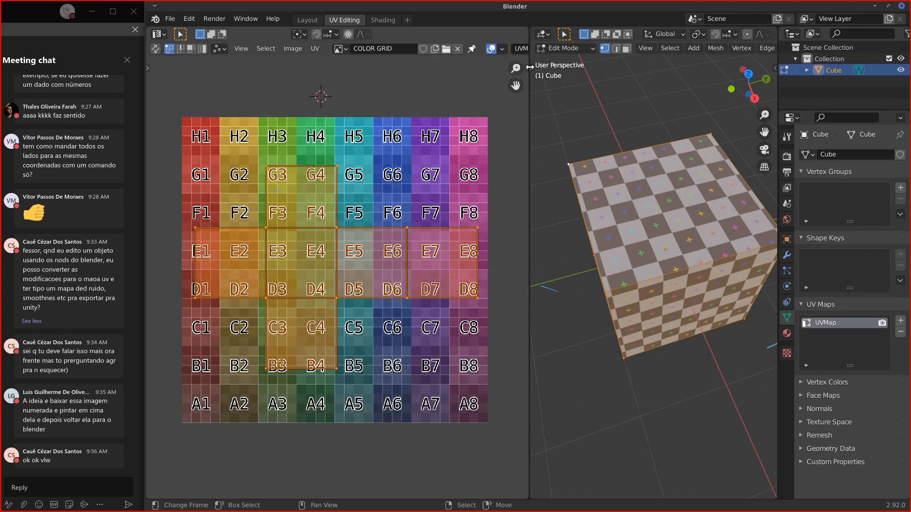
{"action": "left_click", "coordinate": [528, 68]}
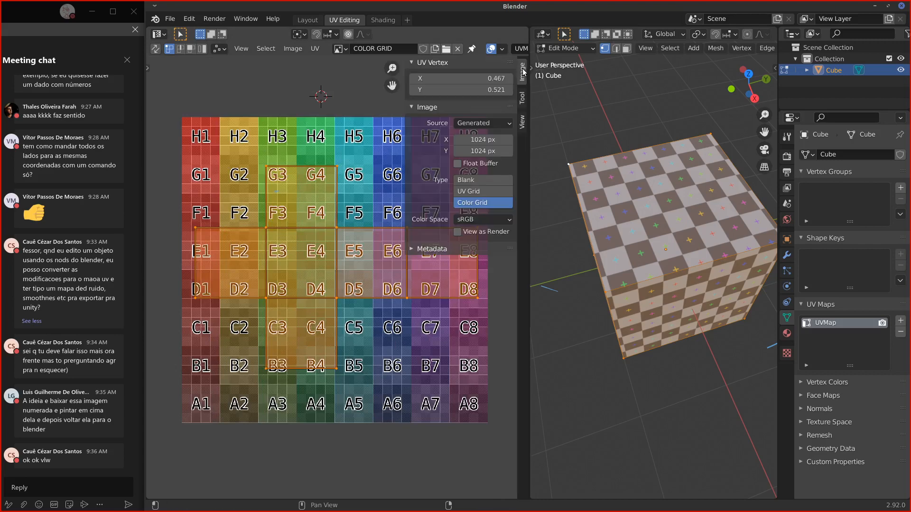
{"action": "left_click", "coordinate": [411, 108]}
{"action": "left_click", "coordinate": [411, 108]}
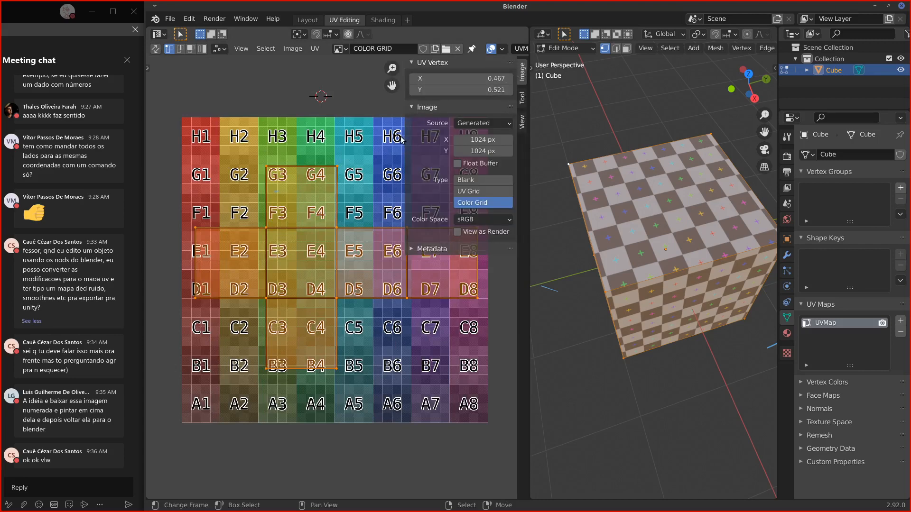
{"action": "left_click", "coordinate": [490, 125]}
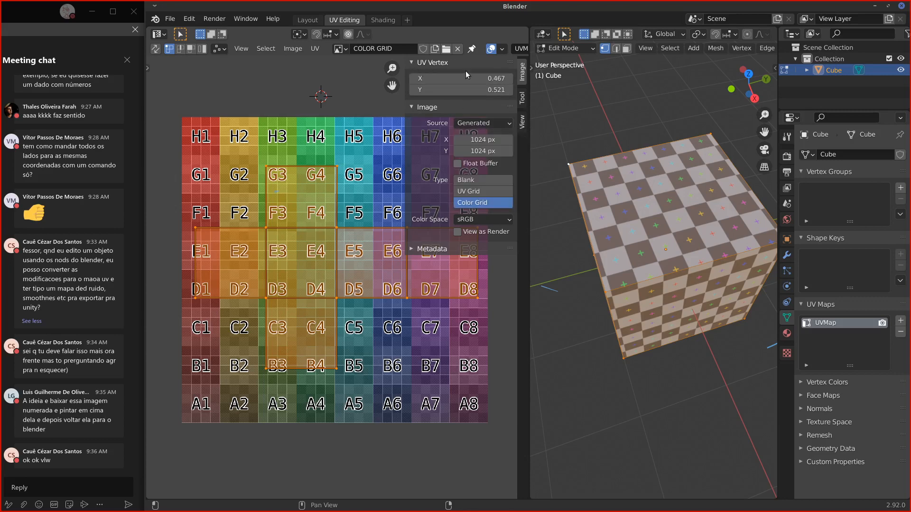
Step: Inspect the UV coordinates of the uppermost face's upper corners and review the sidebar's Tool and View settings
{"action": "left_click", "coordinate": [263, 166]}
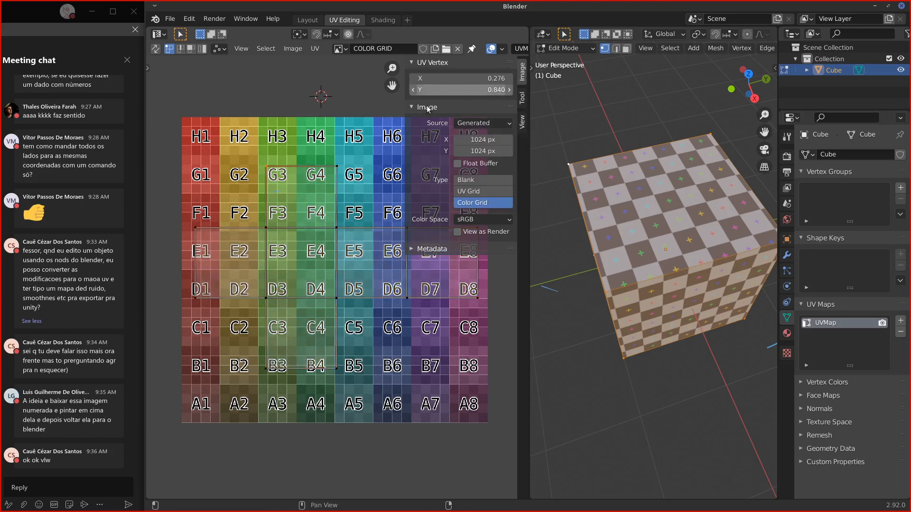
{"action": "left_click_drag", "start_coordinate": [462, 79], "coordinate": [482, 78]}
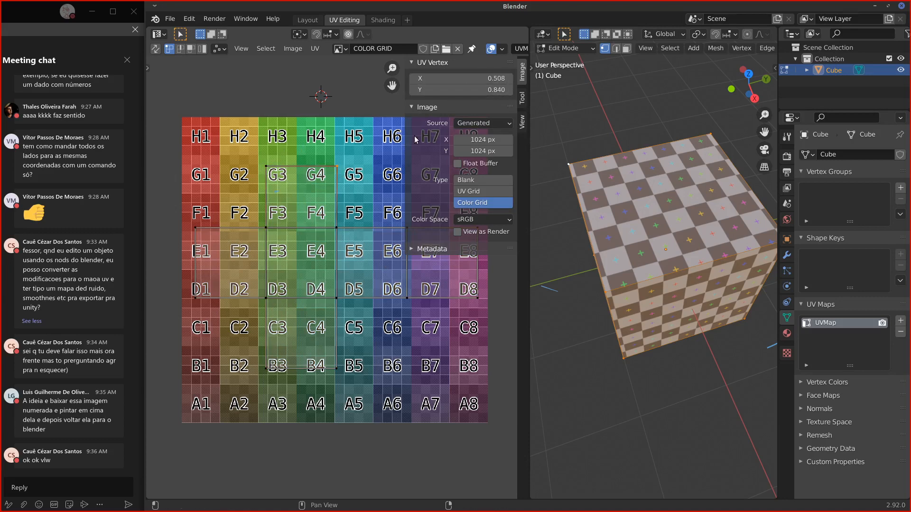
{"action": "left_click", "coordinate": [524, 99]}
{"action": "left_click", "coordinate": [519, 117]}
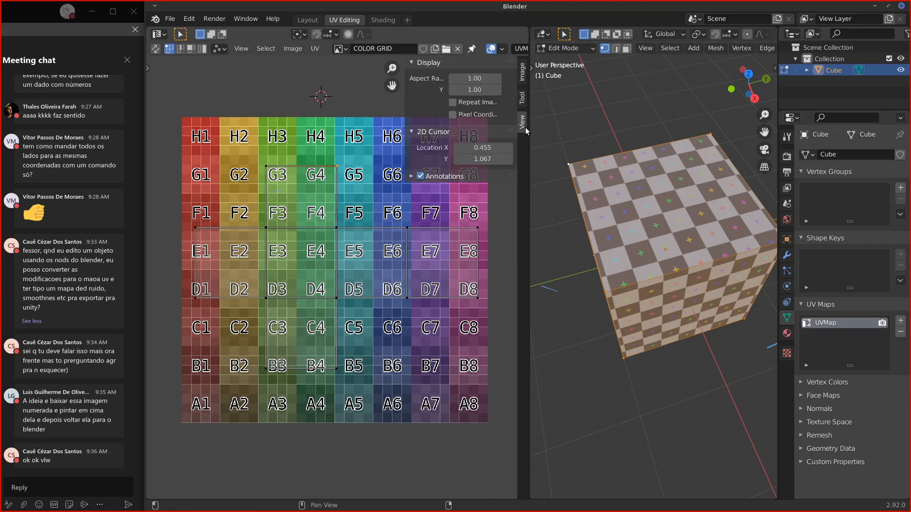
Step: Toggle Repeat Image to compare the tiled and single COLOR GRID display in the UV editor, leaving the option off
{"action": "left_click", "coordinate": [452, 102]}
{"action": "left_click", "coordinate": [452, 102]}
{"action": "scroll", "coordinate": [352, 184], "scroll_direction": "down", "scroll_amount": 4}
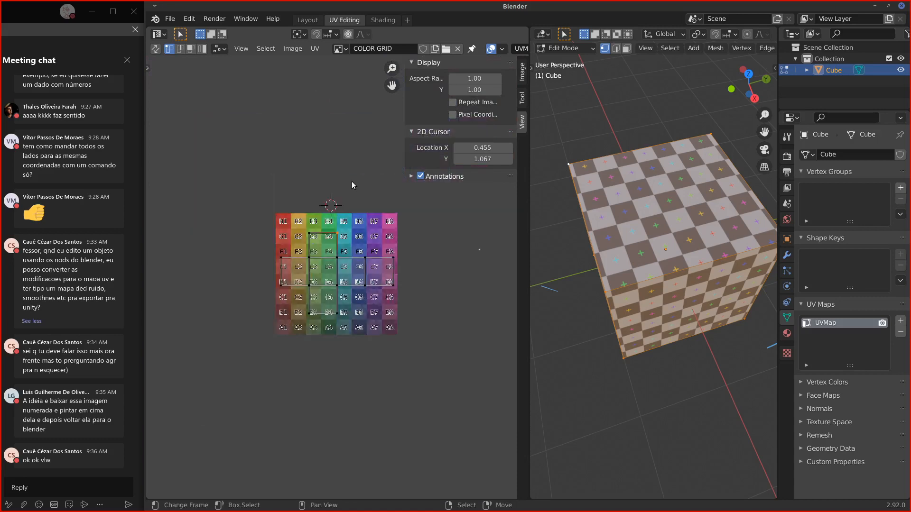
{"action": "scroll", "coordinate": [351, 185], "scroll_direction": "down", "scroll_amount": 1}
{"action": "scroll", "coordinate": [350, 190], "scroll_direction": "up", "scroll_amount": 10}
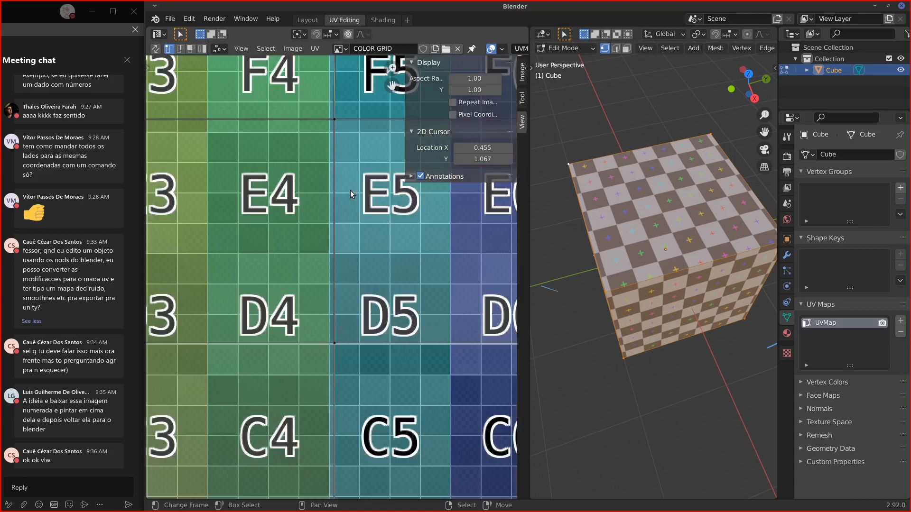
{"action": "scroll", "coordinate": [346, 174], "scroll_direction": "down", "scroll_amount": 2}
{"action": "left_click", "coordinate": [452, 103]}
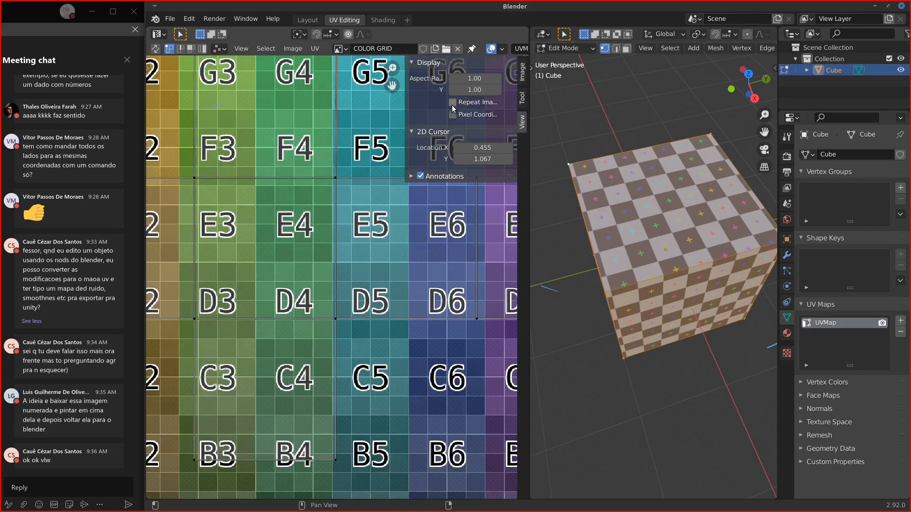
{"action": "scroll", "coordinate": [321, 213], "scroll_direction": "down", "scroll_amount": 4}
{"action": "scroll", "coordinate": [324, 214], "scroll_direction": "down", "scroll_amount": 9}
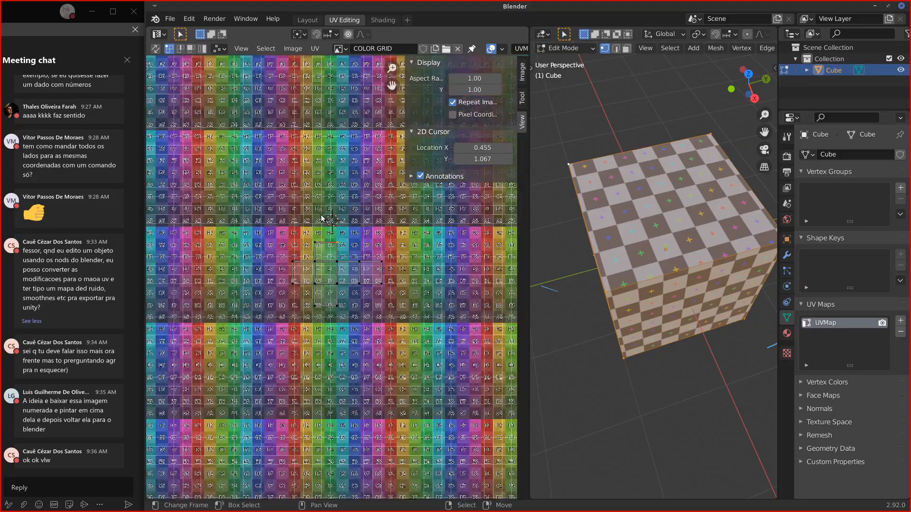
{"action": "key", "text": "Home"}
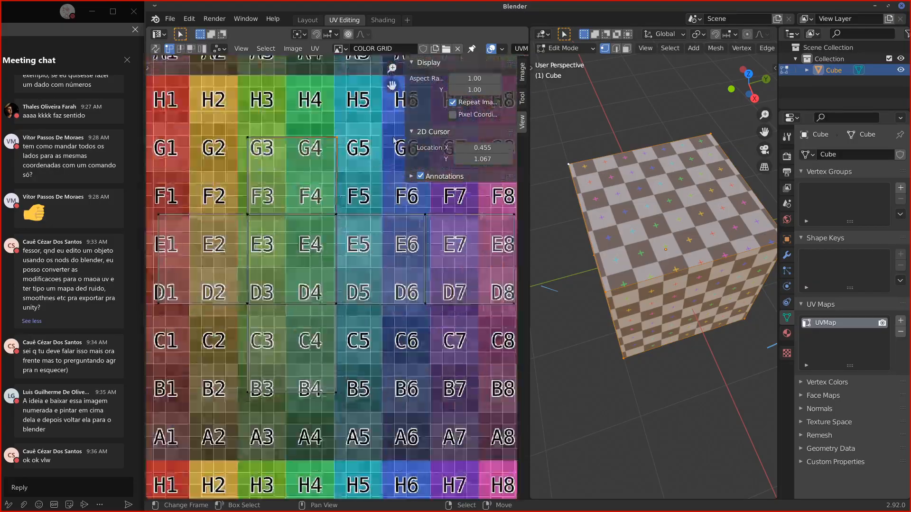
{"action": "left_click", "coordinate": [452, 102]}
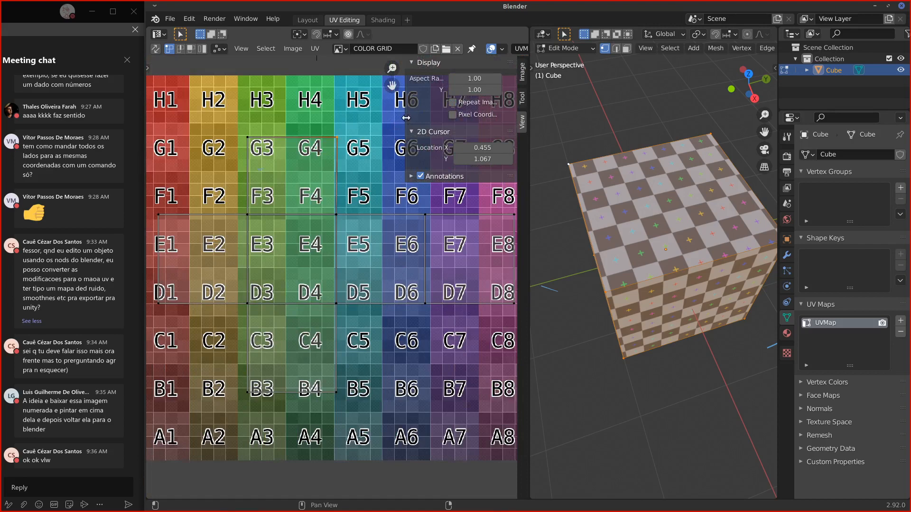
Step: Collapse the UV editor's sidebar and narrow the UV editor to give the 3D viewport more room
{"action": "left_click_drag", "start_coordinate": [406, 118], "coordinate": [524, 119]}
{"action": "scroll", "coordinate": [372, 244], "scroll_direction": "down", "scroll_amount": 2}
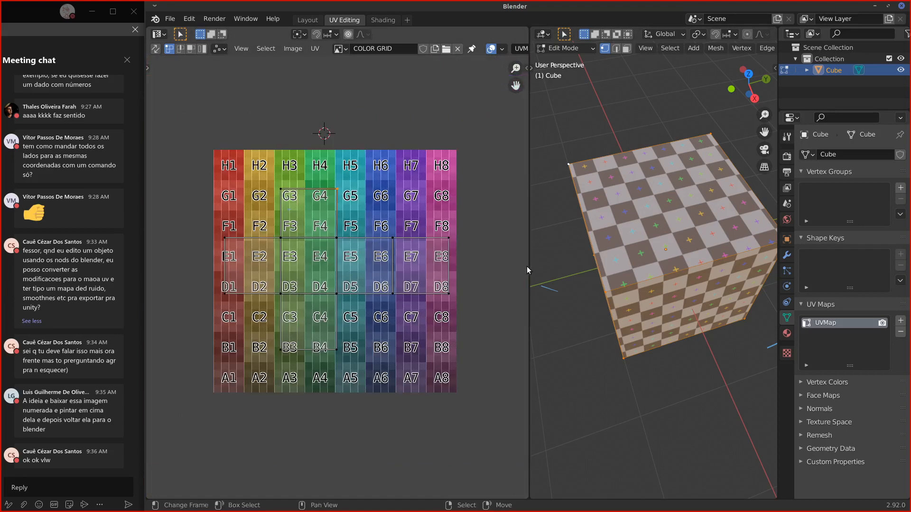
{"action": "left_click_drag", "start_coordinate": [528, 266], "coordinate": [402, 266]}
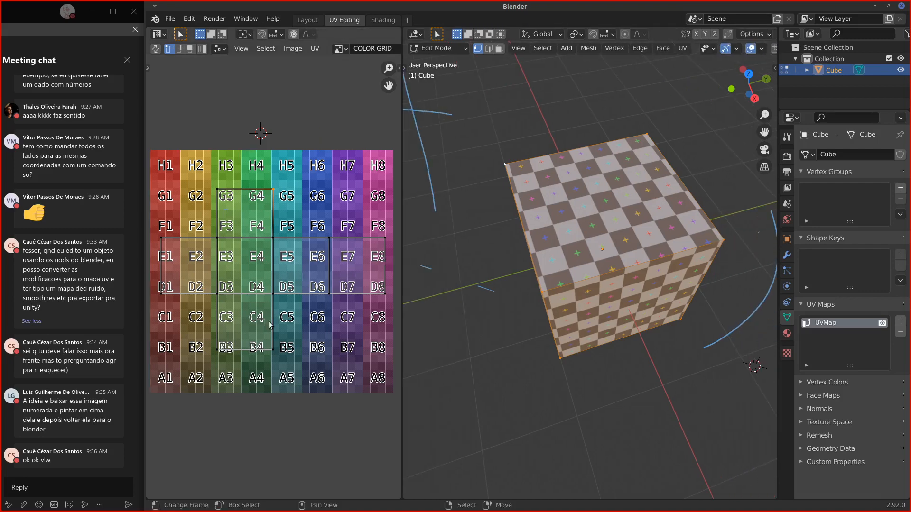
{"action": "middle_click_drag", "start_coordinate": [535, 321], "coordinate": [529, 295]}
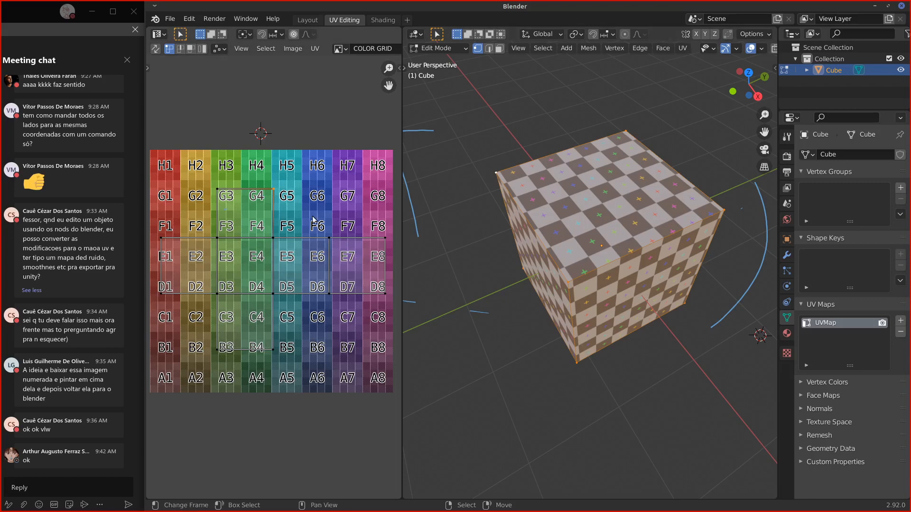
{"action": "middle_click_drag", "start_coordinate": [509, 304], "coordinate": [509, 298]}
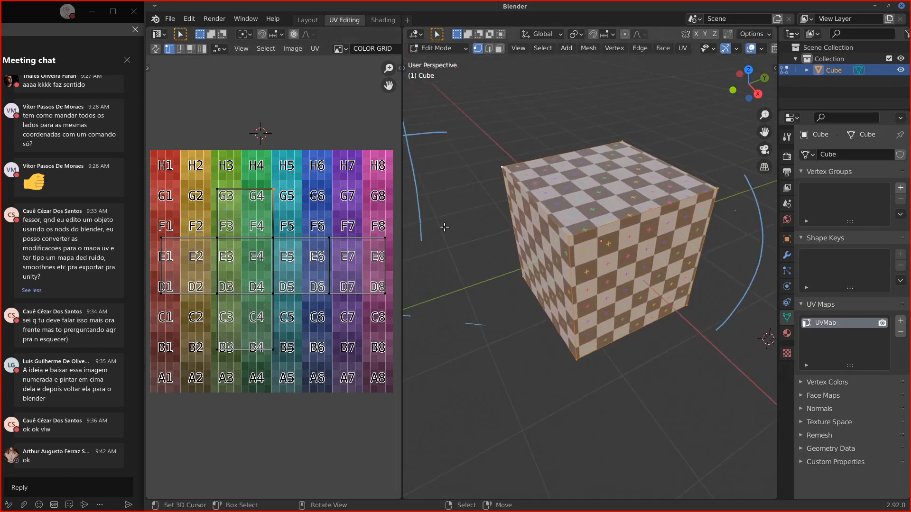
Step: Start a new General file without saving the changes to the current one
{"action": "left_click", "coordinate": [170, 18]}
{"action": "mouse_move", "coordinate": [190, 31]}
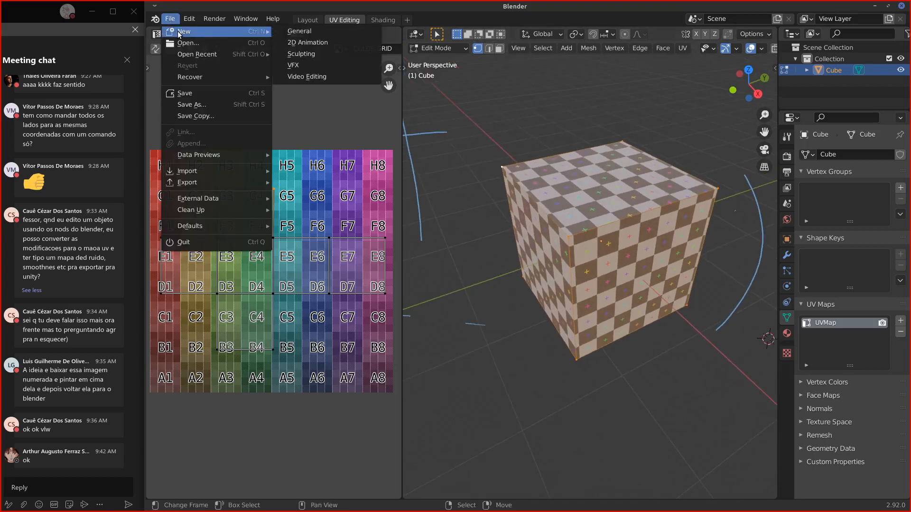
{"action": "left_click", "coordinate": [322, 32]}
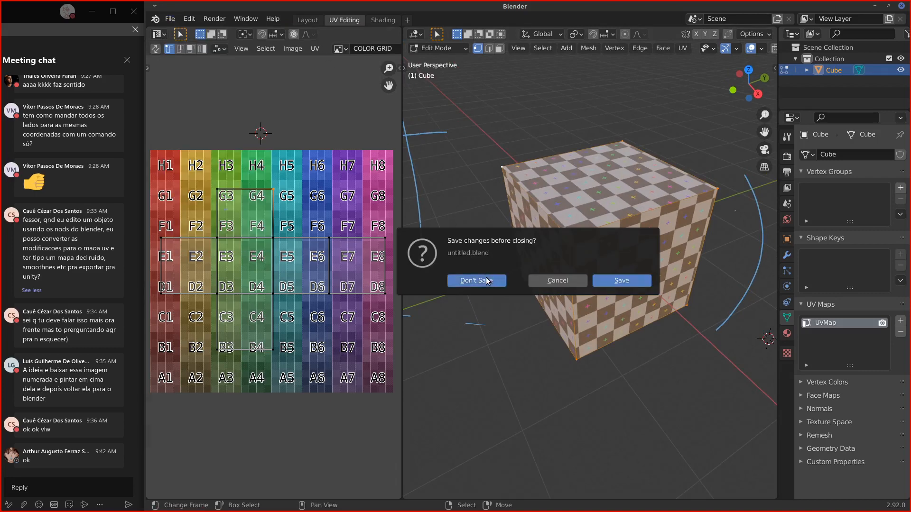
{"action": "left_click", "coordinate": [458, 281]}
Step: Delete the default camera and light, and frame the remaining cube closely in the viewport
{"action": "left_click", "coordinate": [329, 258]}
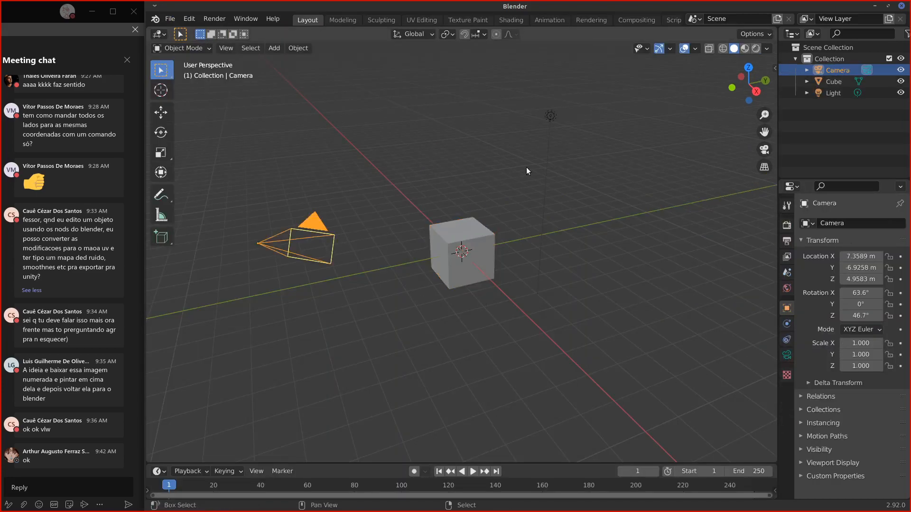
{"action": "left_click", "coordinate": [550, 117], "text": "shift"}
{"action": "key", "text": "x"}
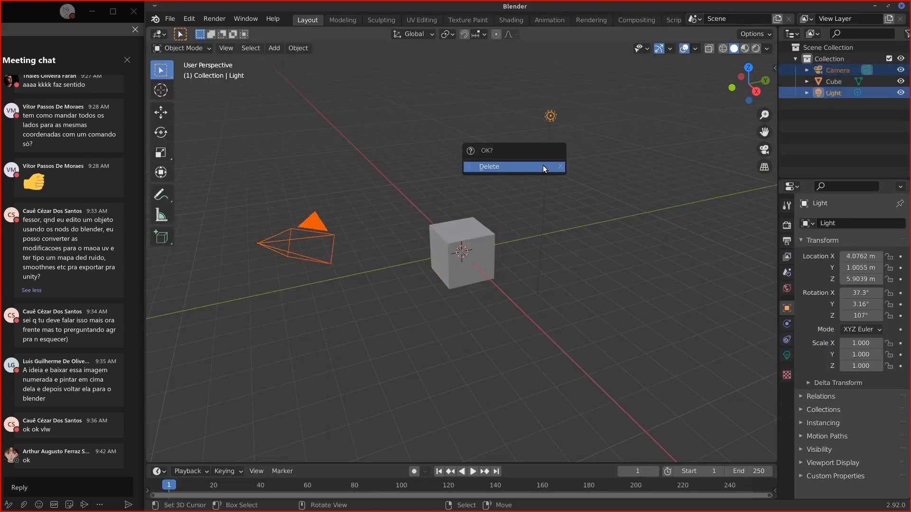
{"action": "left_click", "coordinate": [542, 165]}
{"action": "scroll", "coordinate": [563, 304], "scroll_direction": "up", "scroll_amount": 5}
{"action": "scroll", "coordinate": [563, 305], "scroll_direction": "up", "scroll_amount": 3}
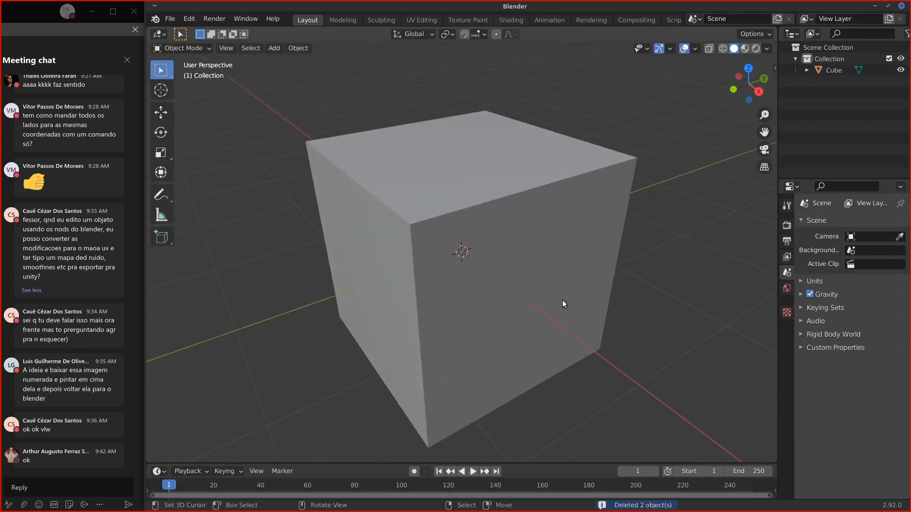
{"action": "scroll", "coordinate": [563, 301], "scroll_direction": "down", "scroll_amount": 2}
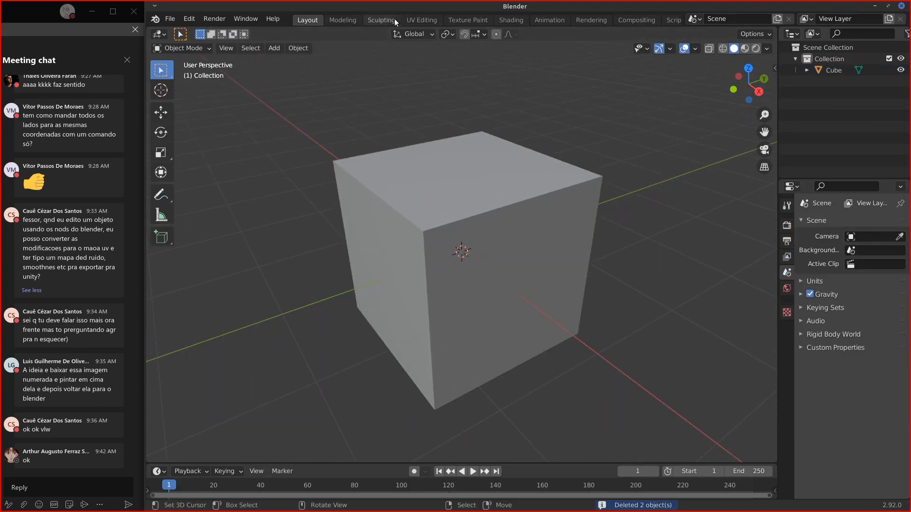
Step: Switch to the UV Editing workspace, hide the toolbars of both editors and widen the 3D viewport and properties areas
{"action": "left_click", "coordinate": [416, 21]}
{"action": "left_click", "coordinate": [307, 19]}
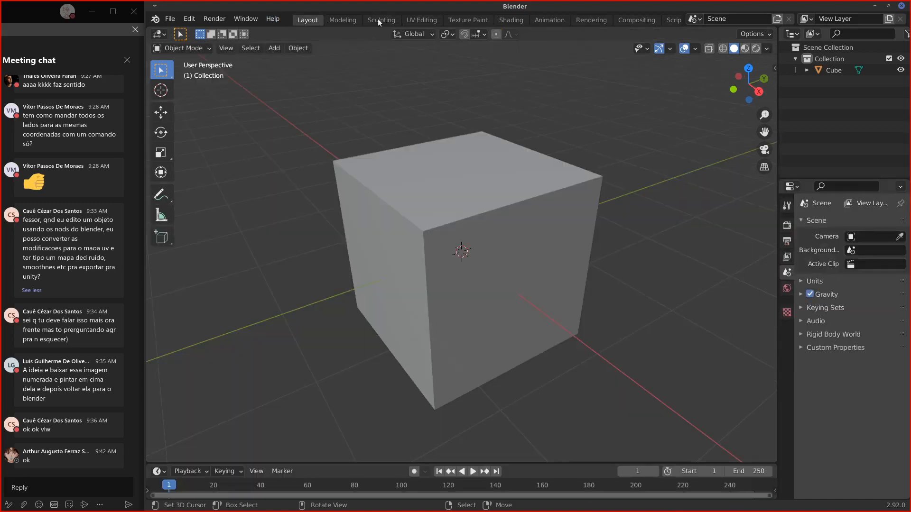
{"action": "left_click", "coordinate": [419, 21]}
{"action": "left_click", "coordinate": [306, 19]}
{"action": "left_click", "coordinate": [417, 15]}
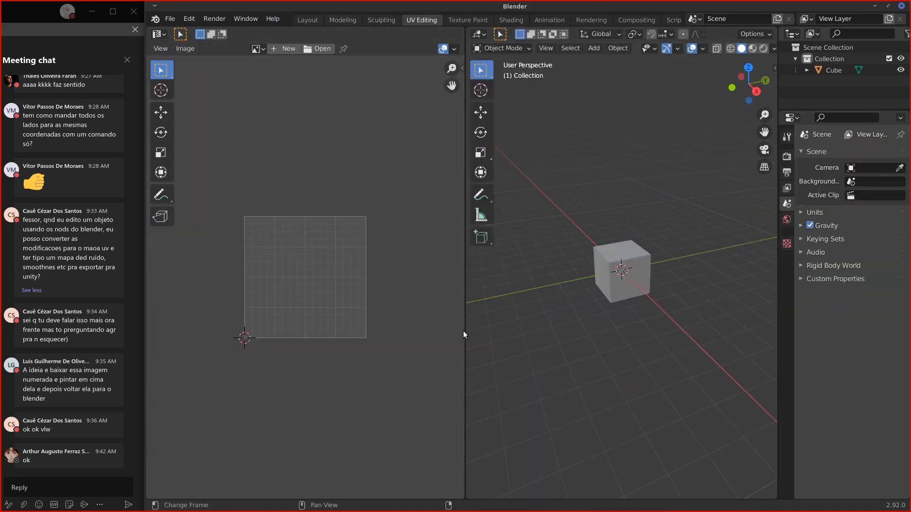
{"action": "left_click_drag", "start_coordinate": [465, 329], "coordinate": [451, 323]}
{"action": "key", "text": "t"}
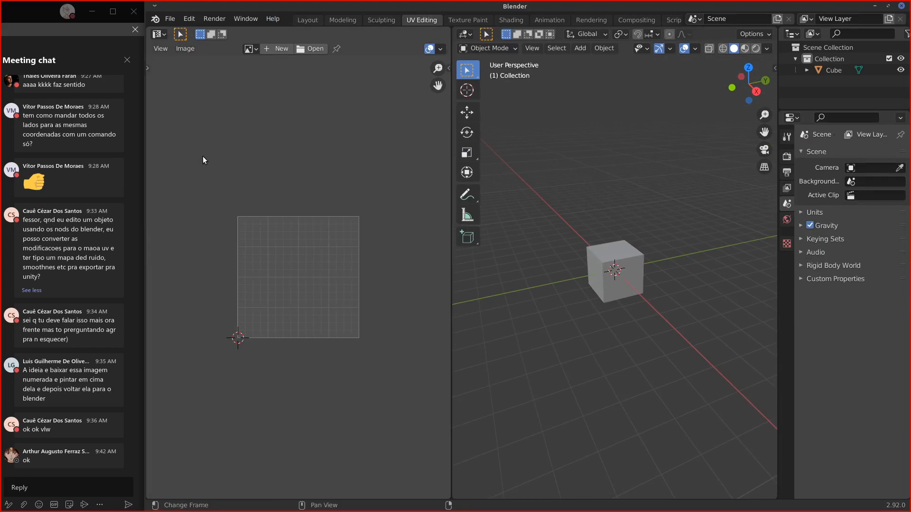
{"action": "key", "text": "t"}
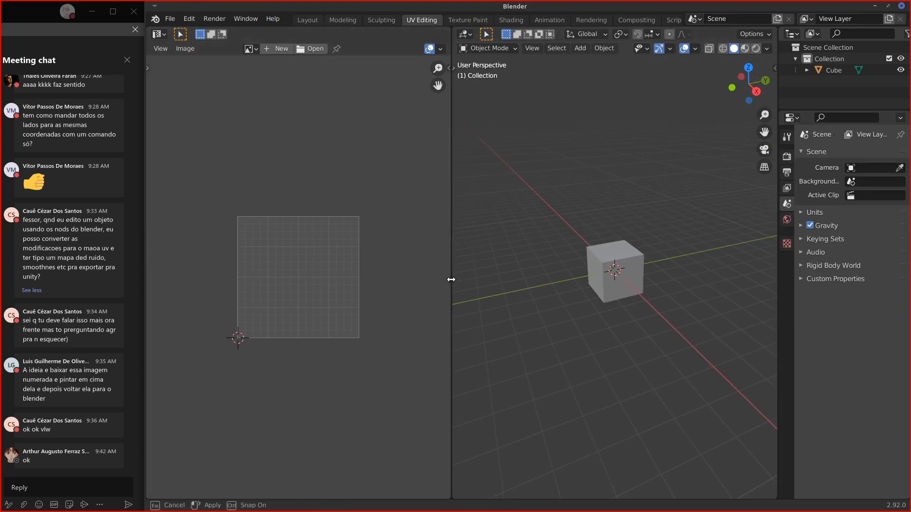
{"action": "left_click_drag", "start_coordinate": [451, 279], "coordinate": [436, 279]}
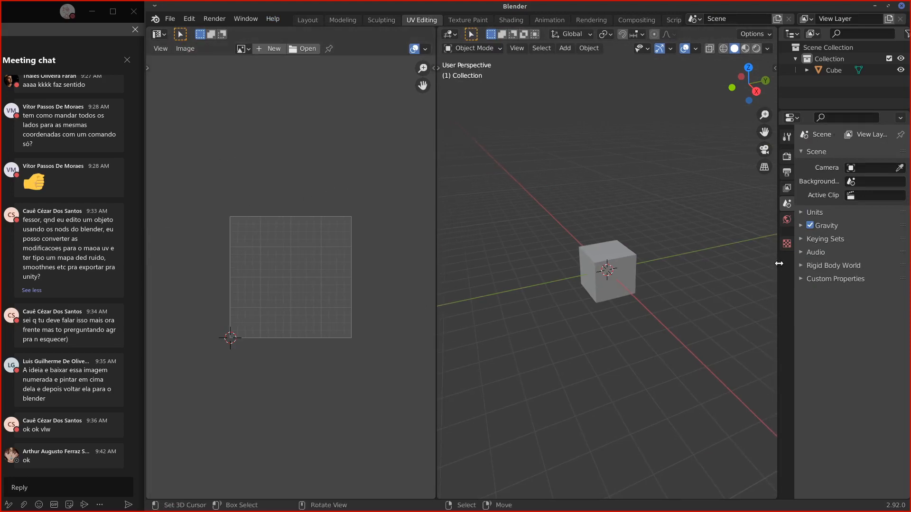
{"action": "left_click_drag", "start_coordinate": [778, 265], "coordinate": [750, 259]}
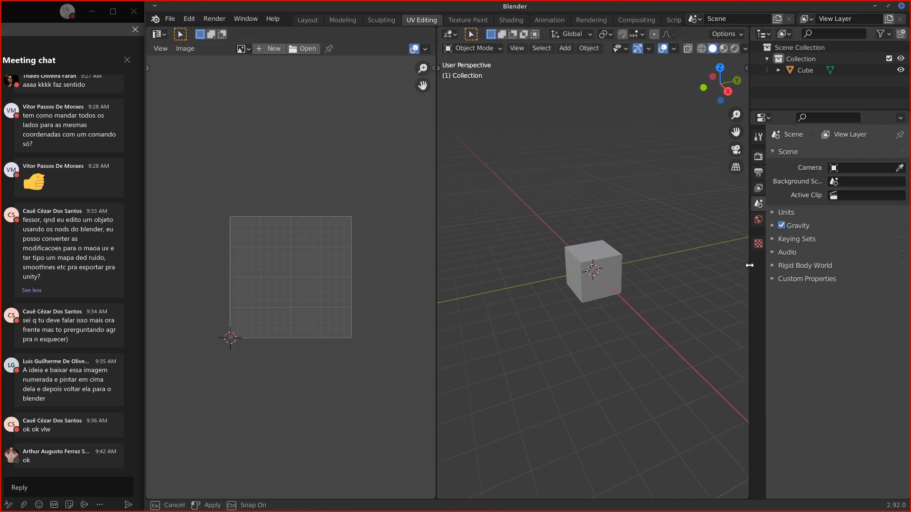
Step: Expand the cube's outliner hierarchy down to its material, collapse its Vertex Groups settings and put the cube in Edit Mode
{"action": "left_click", "coordinate": [778, 69]}
{"action": "left_click", "coordinate": [790, 81]}
{"action": "left_click", "coordinate": [606, 244]}
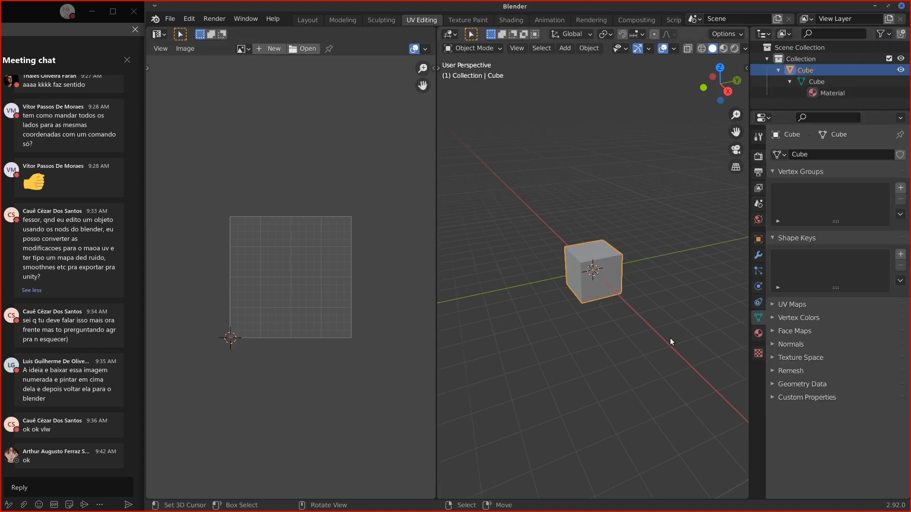
{"action": "left_click", "coordinate": [772, 171]}
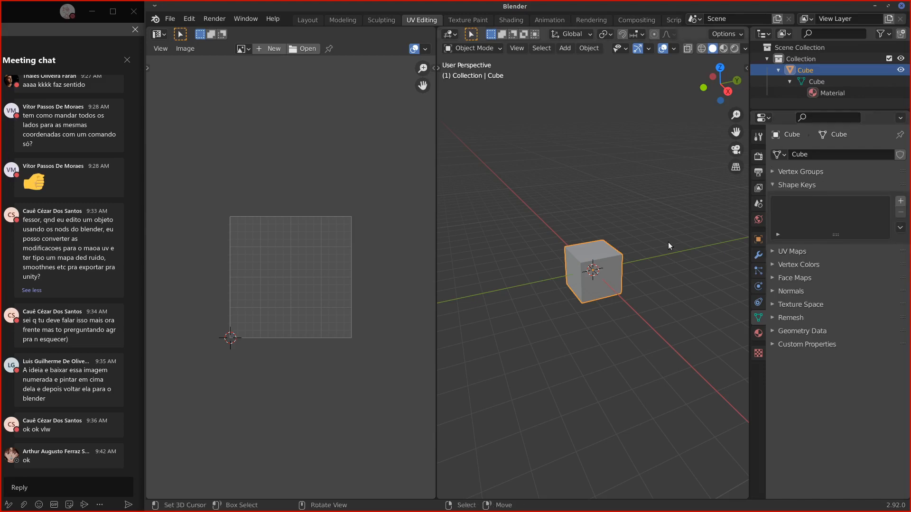
{"action": "left_click", "coordinate": [473, 48]}
{"action": "left_click", "coordinate": [471, 72]}
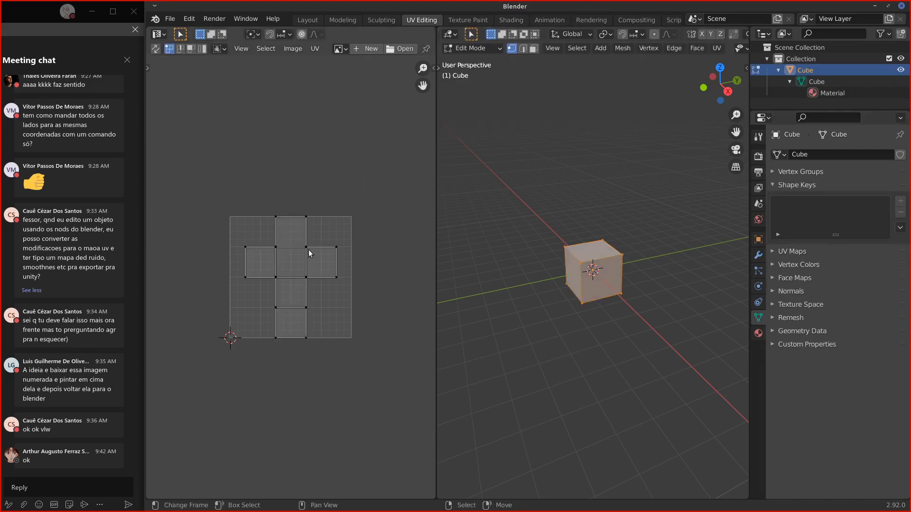
Step: Expand and enlarge the cube's UV Maps list, and draw an annotation arrow pointing to the object data properties
{"action": "mouse_move", "coordinate": [233, 351]}
{"action": "left_mouse_down"}
{"action": "mouse_move", "coordinate": [332, 167]}
{"action": "mouse_move", "coordinate": [285, 370]}
{"action": "left_mouse_up"}
{"action": "mouse_move", "coordinate": [294, 370]}
{"action": "right_mouse_down"}
{"action": "mouse_move", "coordinate": [351, 349]}
{"action": "mouse_move", "coordinate": [317, 162]}
{"action": "mouse_move", "coordinate": [182, 268]}
{"action": "mouse_move", "coordinate": [346, 376]}
{"action": "mouse_move", "coordinate": [364, 366]}
{"action": "right_mouse_up"}
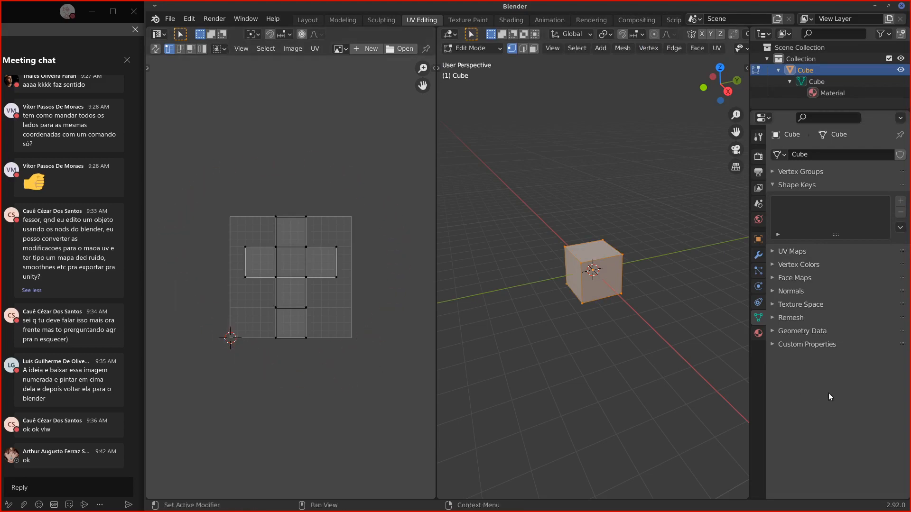
{"action": "left_click", "coordinate": [772, 251]}
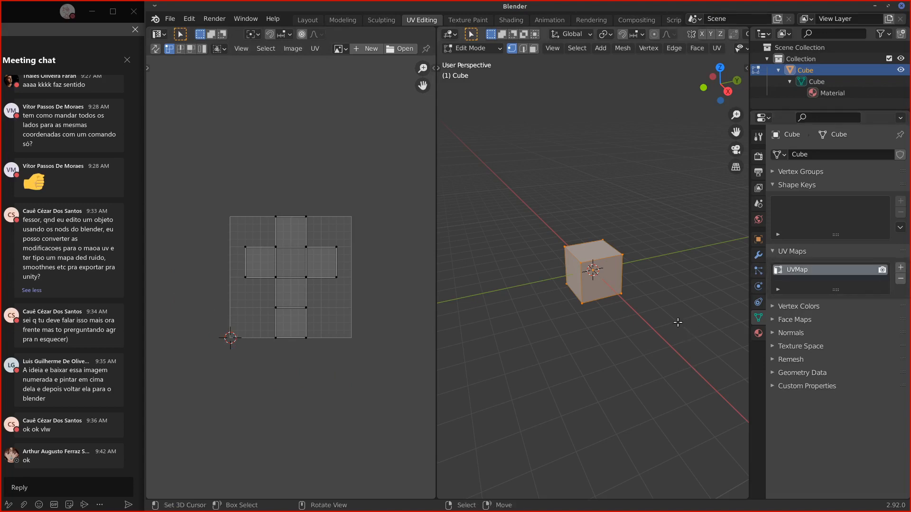
{"action": "left_click_drag", "start_coordinate": [724, 314], "coordinate": [746, 309]}
{"action": "right_click_drag", "start_coordinate": [658, 329], "coordinate": [744, 314]}
{"action": "mouse_move", "coordinate": [627, 327]}
{"action": "left_mouse_down"}
{"action": "mouse_move", "coordinate": [746, 318]}
{"action": "mouse_move", "coordinate": [715, 335]}
{"action": "left_mouse_up"}
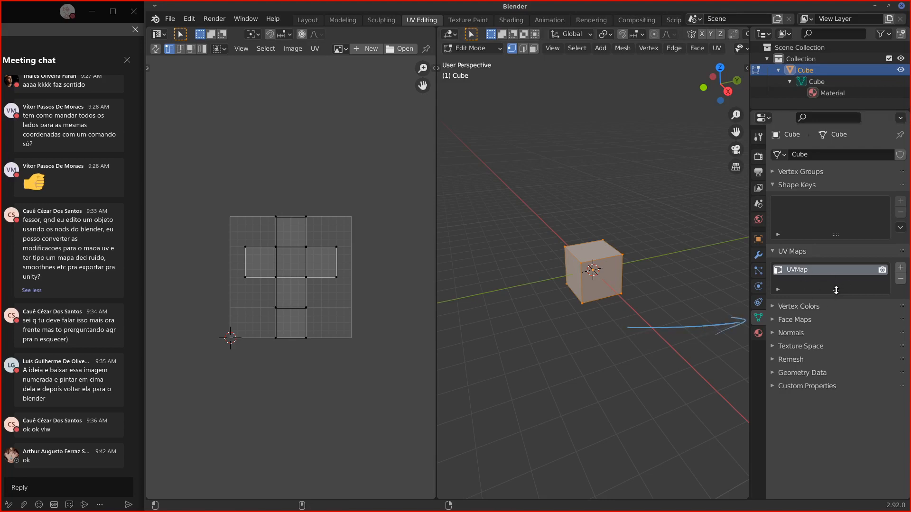
{"action": "left_click_drag", "start_coordinate": [836, 290], "coordinate": [836, 324]}
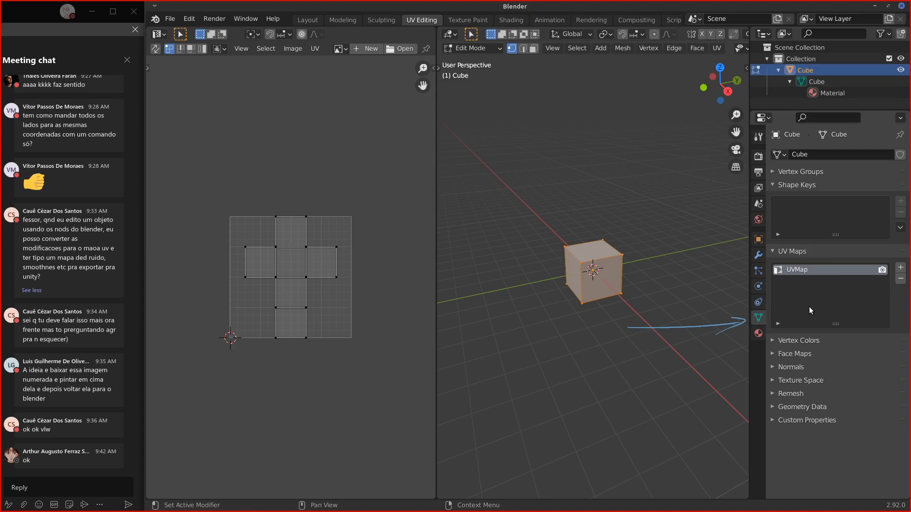
{"action": "scroll", "coordinate": [814, 305], "scroll_direction": "up", "scroll_amount": 3, "text": "ctrl"}
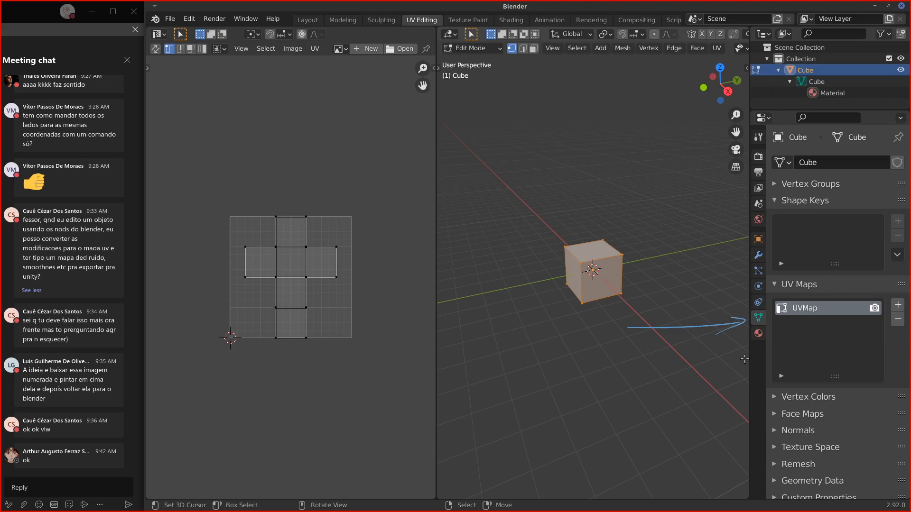
Step: Remove the cube's UVMap and undo the removal
{"action": "left_click", "coordinate": [898, 320]}
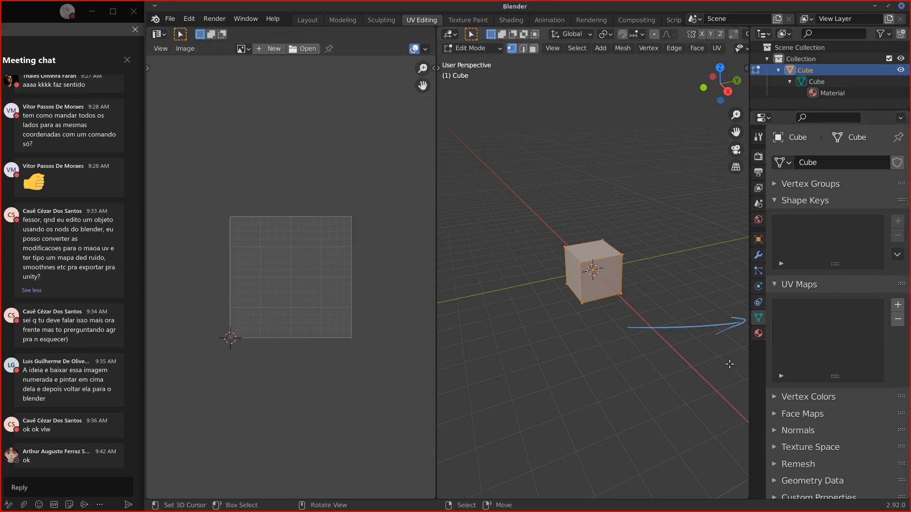
{"action": "key", "text": "ctrl+z"}
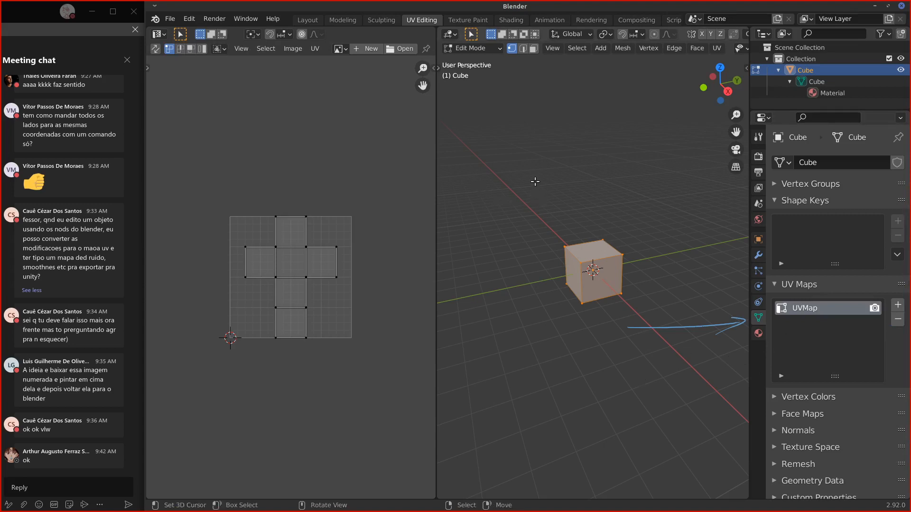
{"action": "mouse_move", "coordinate": [535, 182]}
{"action": "left_mouse_down"}
{"action": "mouse_move", "coordinate": [536, 200]}
{"action": "mouse_move", "coordinate": [561, 199]}
{"action": "left_mouse_up"}
{"action": "left_click_drag", "start_coordinate": [550, 167], "coordinate": [553, 167]}
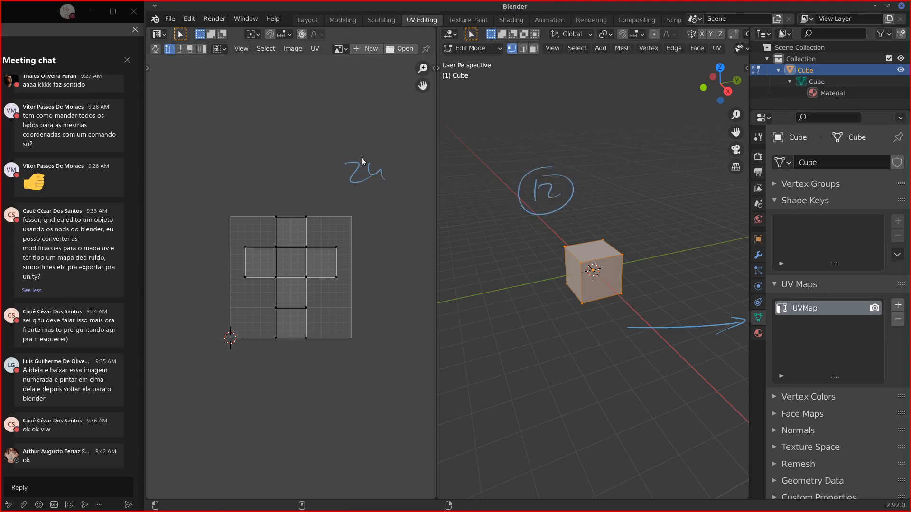
{"action": "left_click_drag", "start_coordinate": [361, 157], "coordinate": [369, 169]}
{"action": "left_click_drag", "start_coordinate": [522, 199], "coordinate": [585, 176]}
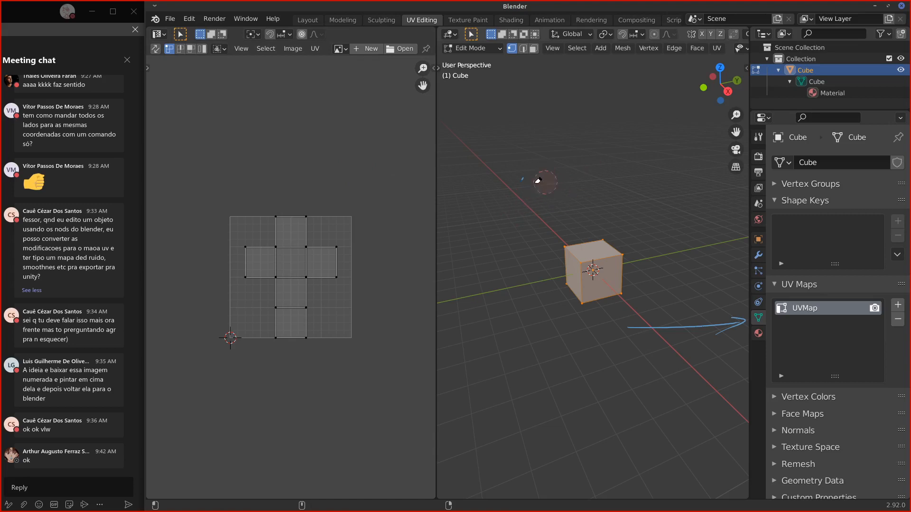
Step: Annotate a circled 12 above the cube in the 3D viewport and a second number above the UV layout
{"action": "mouse_move", "coordinate": [523, 179]}
{"action": "left_mouse_down"}
{"action": "mouse_move", "coordinate": [526, 195]}
{"action": "mouse_move", "coordinate": [552, 194]}
{"action": "left_mouse_up"}
{"action": "mouse_move", "coordinate": [536, 166]}
{"action": "left_mouse_down"}
{"action": "mouse_move", "coordinate": [522, 163]}
{"action": "mouse_move", "coordinate": [539, 166]}
{"action": "left_mouse_up"}
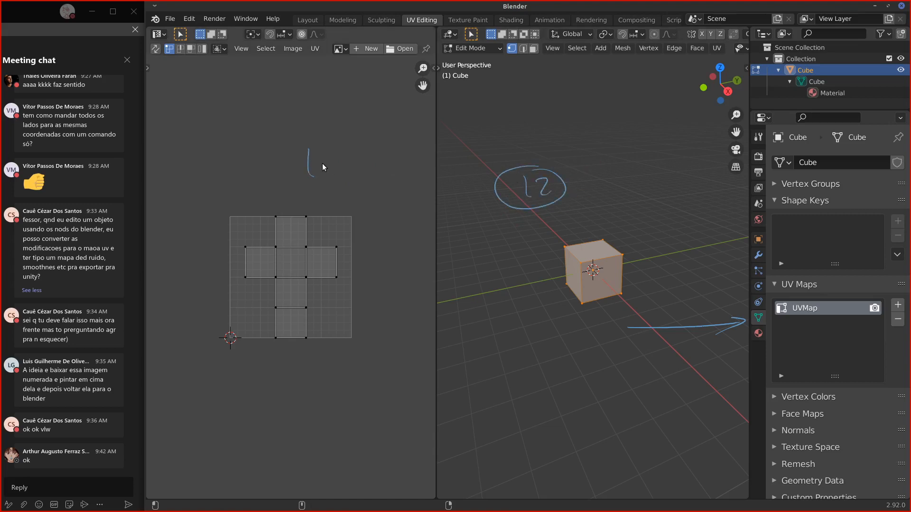
{"action": "left_click_drag", "start_coordinate": [331, 154], "coordinate": [339, 169]}
{"action": "mouse_move", "coordinate": [296, 148]}
{"action": "left_mouse_down"}
{"action": "mouse_move", "coordinate": [349, 176]}
{"action": "mouse_move", "coordinate": [291, 149]}
{"action": "mouse_move", "coordinate": [352, 138]}
{"action": "left_mouse_up"}
Step: Write 20 above the cube and another number above the UV layout as annotations, and erase both
{"action": "mouse_move", "coordinate": [503, 187]}
{"action": "left_mouse_down"}
{"action": "mouse_move", "coordinate": [531, 194]}
{"action": "mouse_move", "coordinate": [547, 164]}
{"action": "mouse_move", "coordinate": [543, 187]}
{"action": "mouse_move", "coordinate": [559, 173]}
{"action": "mouse_move", "coordinate": [569, 177]}
{"action": "left_mouse_up"}
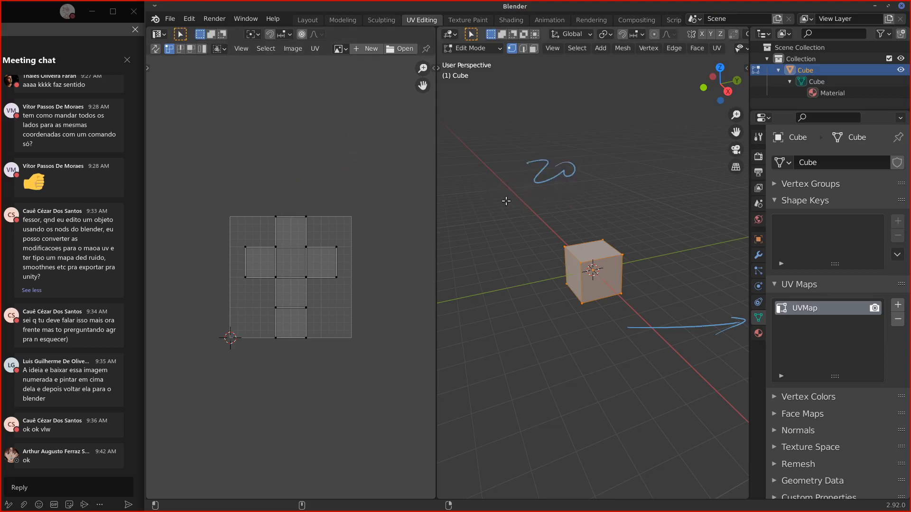
{"action": "left_click_drag", "start_coordinate": [315, 155], "coordinate": [340, 174]}
{"action": "mouse_move", "coordinate": [348, 164]}
{"action": "left_mouse_down"}
{"action": "mouse_move", "coordinate": [357, 173]}
{"action": "mouse_move", "coordinate": [350, 146]}
{"action": "left_mouse_up"}
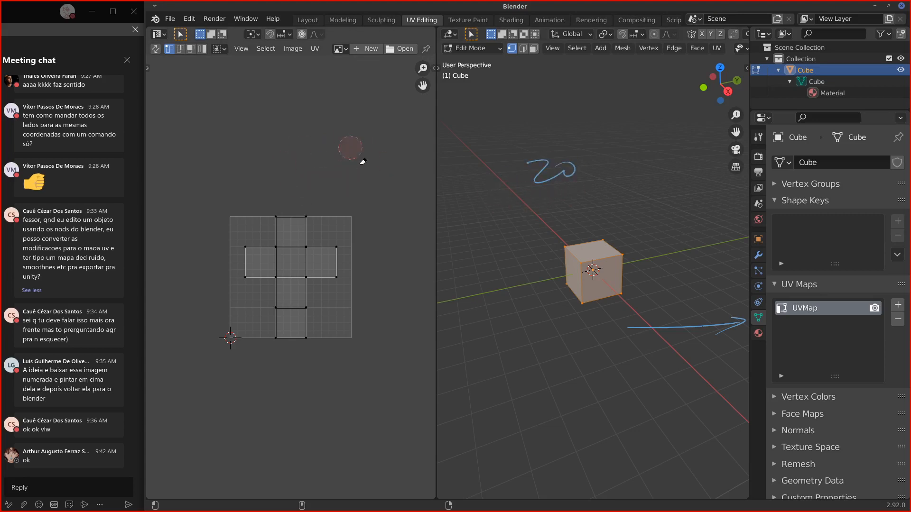
{"action": "mouse_move", "coordinate": [577, 142]}
{"action": "left_mouse_down"}
{"action": "mouse_move", "coordinate": [541, 176]}
{"action": "mouse_move", "coordinate": [549, 166]}
{"action": "left_mouse_up"}
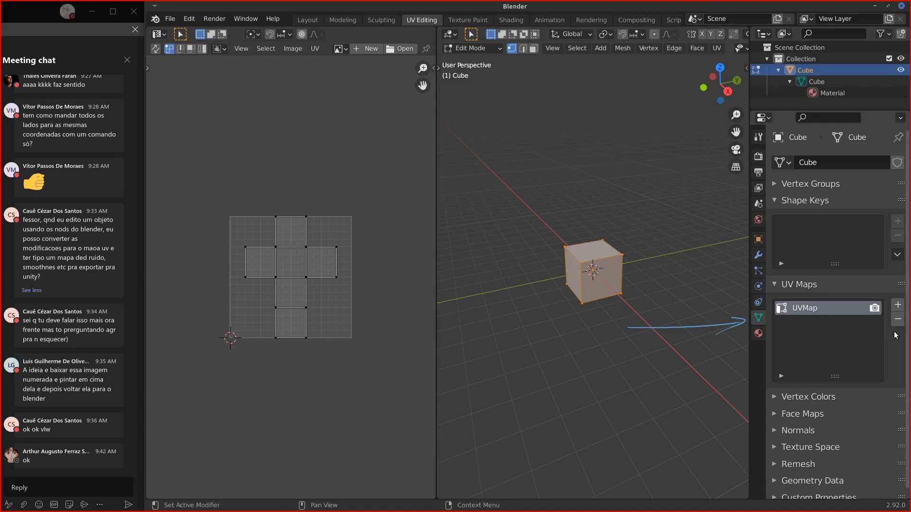
Step: Remove the cube's UVMap and draw a new annotation arrow pointing to the object data properties
{"action": "left_click", "coordinate": [898, 318]}
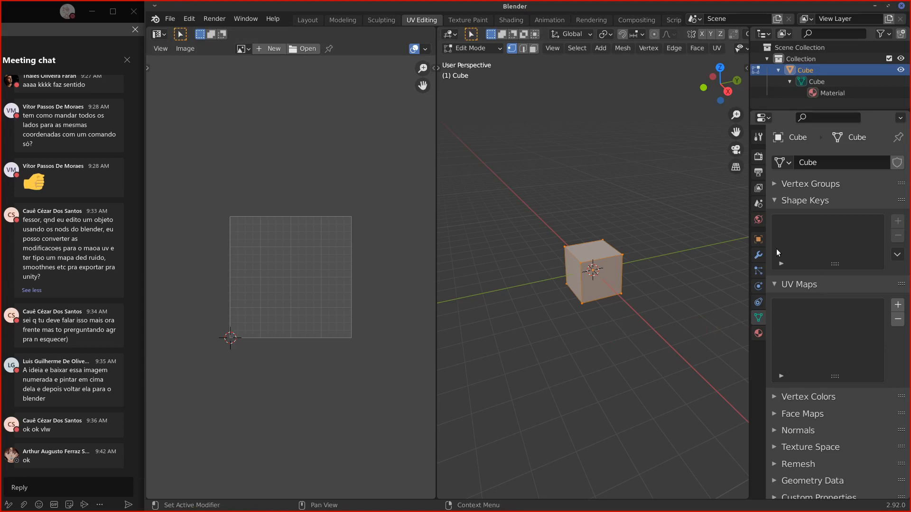
{"action": "middle_click_drag", "start_coordinate": [612, 344], "coordinate": [602, 335], "text": "shift"}
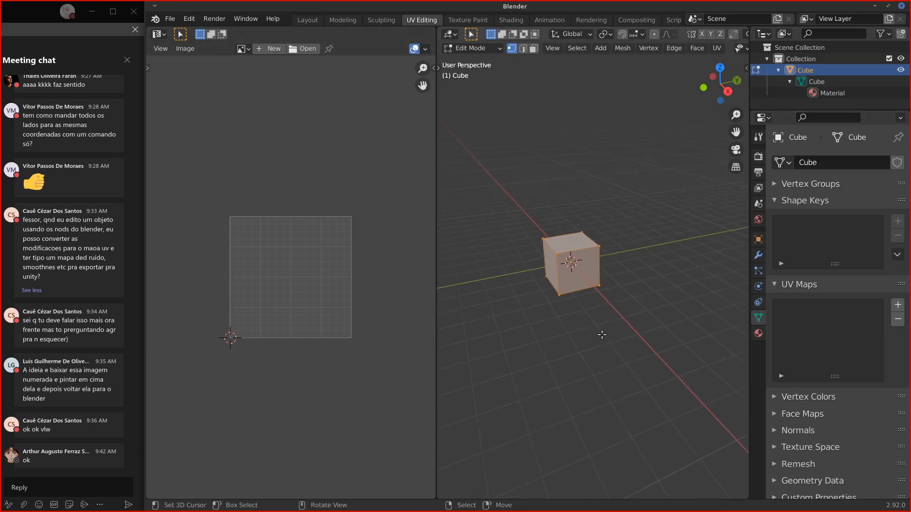
{"action": "scroll", "coordinate": [601, 335], "scroll_direction": "up", "scroll_amount": 5}
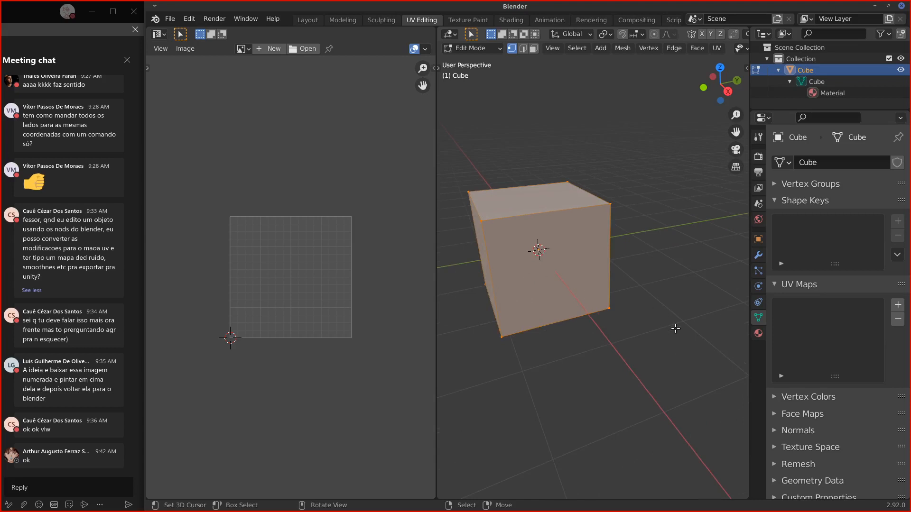
{"action": "mouse_move", "coordinate": [665, 317]}
{"action": "left_mouse_down"}
{"action": "mouse_move", "coordinate": [734, 316]}
{"action": "mouse_move", "coordinate": [734, 327]}
{"action": "left_mouse_up"}
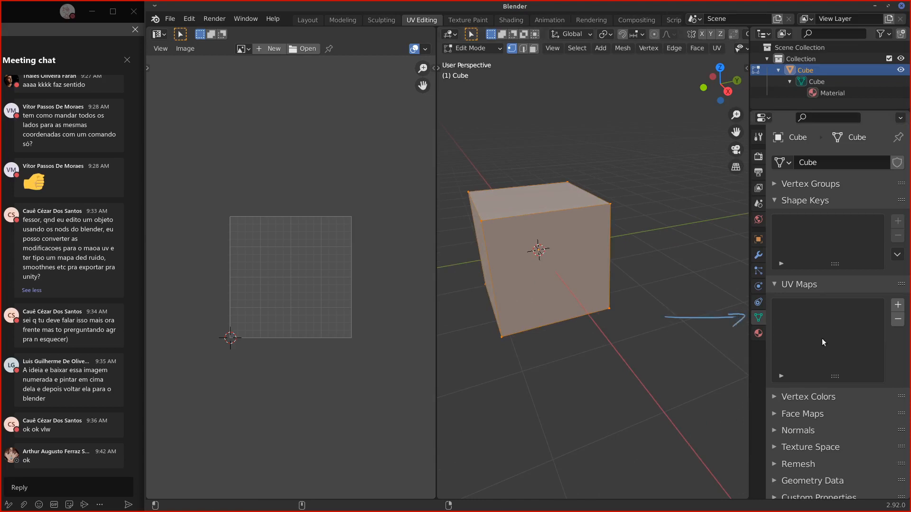
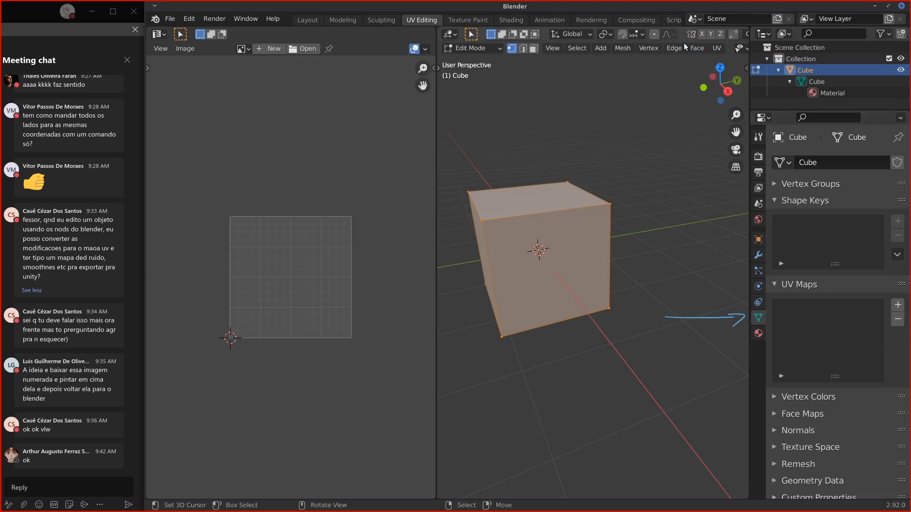
Step: Toggle the 3D viewport's overlays off and on, and toggle its gizmos
{"action": "scroll", "coordinate": [669, 48], "scroll_direction": "down", "scroll_amount": 5}
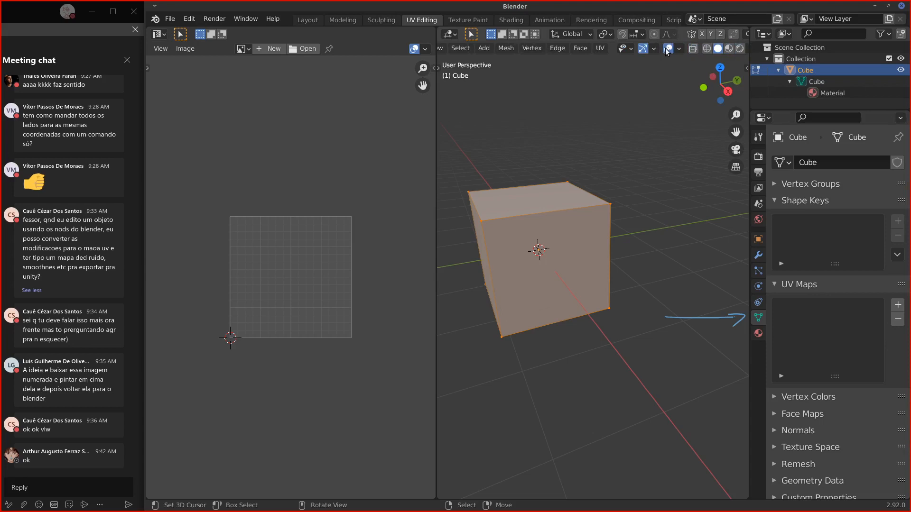
{"action": "left_click", "coordinate": [668, 48]}
{"action": "left_click", "coordinate": [664, 48]}
{"action": "left_click", "coordinate": [643, 48]}
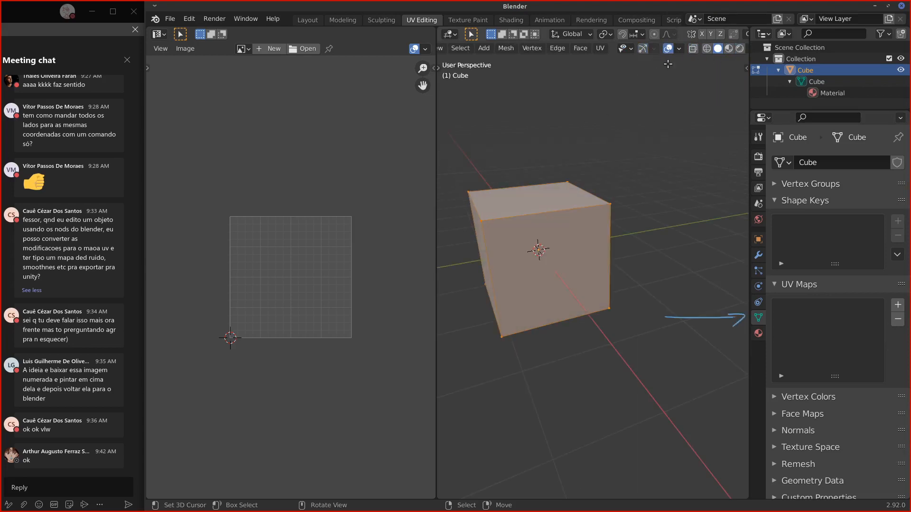
{"action": "scroll", "coordinate": [693, 49], "scroll_direction": "up", "scroll_amount": 5}
{"action": "middle_click_drag", "start_coordinate": [681, 59], "coordinate": [675, 70]}
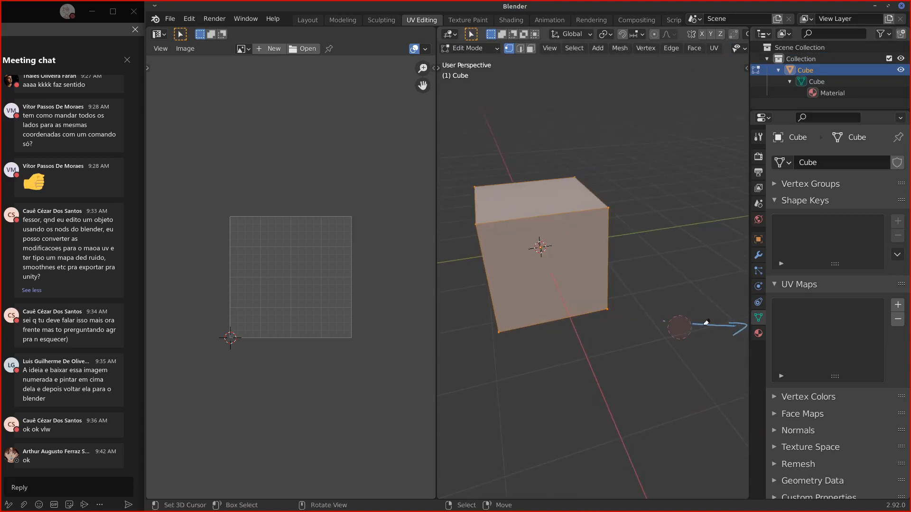
Step: Draw annotation arrows pointing to the 3D viewport's UV commands and the UV Editor's header, and erase them
{"action": "mouse_move", "coordinate": [650, 136]}
{"action": "left_mouse_down"}
{"action": "mouse_move", "coordinate": [719, 59]}
{"action": "mouse_move", "coordinate": [703, 67]}
{"action": "mouse_move", "coordinate": [721, 59]}
{"action": "left_mouse_up"}
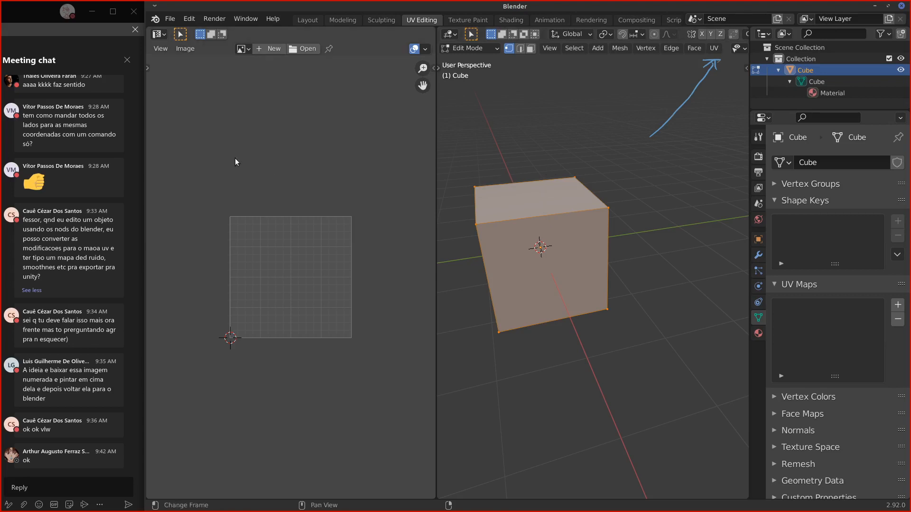
{"action": "scroll", "coordinate": [249, 188], "scroll_direction": "left", "scroll_amount": 3, "text": "ctrl"}
{"action": "scroll", "coordinate": [271, 150], "scroll_direction": "right", "scroll_amount": 2, "text": "ctrl"}
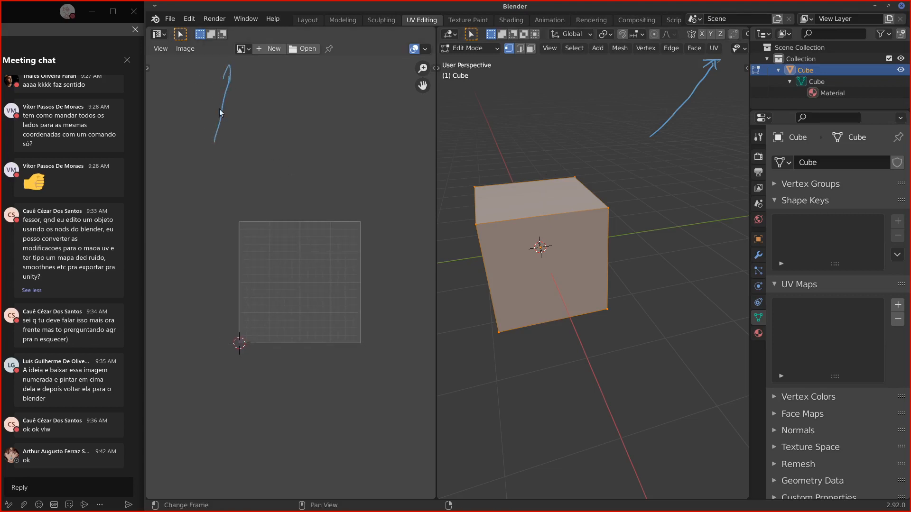
{"action": "left_click_drag", "start_coordinate": [229, 94], "coordinate": [214, 119], "text": "ctrl"}
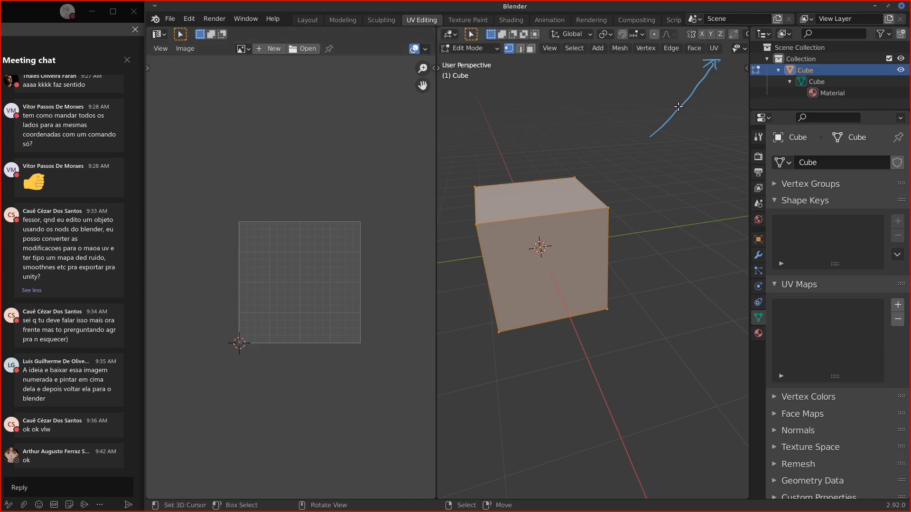
{"action": "left_click_drag", "start_coordinate": [679, 107], "coordinate": [652, 147], "text": "ctrl"}
{"action": "left_click", "coordinate": [713, 49]}
{"action": "middle_click_drag", "start_coordinate": [502, 181], "coordinate": [489, 185]}
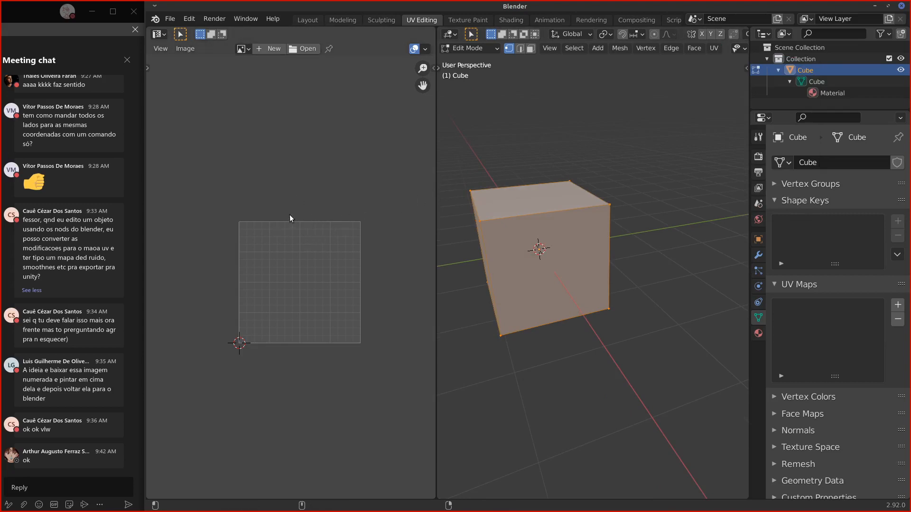
Step: Sketch an unfolded cube layout over the empty UV grid as an annotation, and erase the sketch
{"action": "mouse_move", "coordinate": [286, 246]}
{"action": "left_mouse_down"}
{"action": "mouse_move", "coordinate": [313, 232]}
{"action": "mouse_move", "coordinate": [271, 248]}
{"action": "mouse_move", "coordinate": [259, 273]}
{"action": "mouse_move", "coordinate": [332, 273]}
{"action": "left_mouse_up"}
{"action": "left_click_drag", "start_coordinate": [280, 246], "coordinate": [281, 270]}
{"action": "left_click_drag", "start_coordinate": [314, 245], "coordinate": [306, 301]}
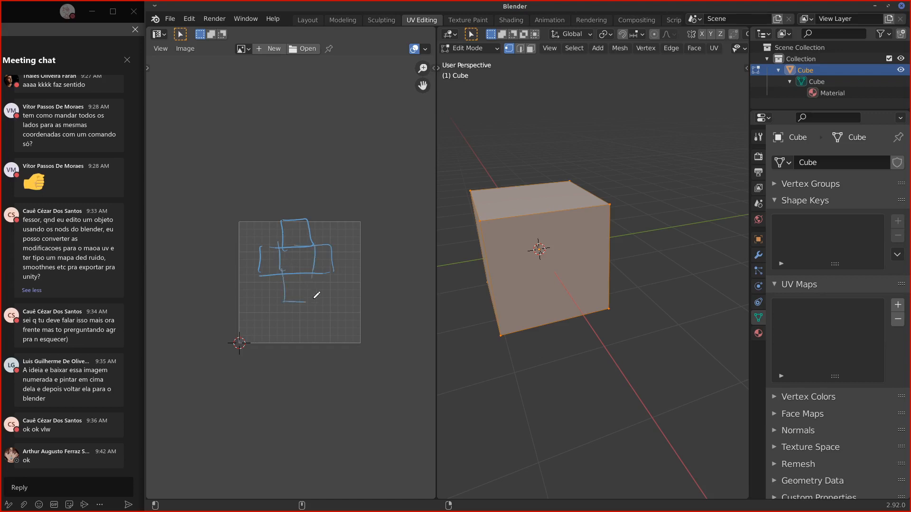
{"action": "mouse_move", "coordinate": [302, 269]}
{"action": "right_mouse_down"}
{"action": "mouse_move", "coordinate": [284, 326]}
{"action": "mouse_move", "coordinate": [320, 339]}
{"action": "mouse_move", "coordinate": [280, 290]}
{"action": "right_mouse_up"}
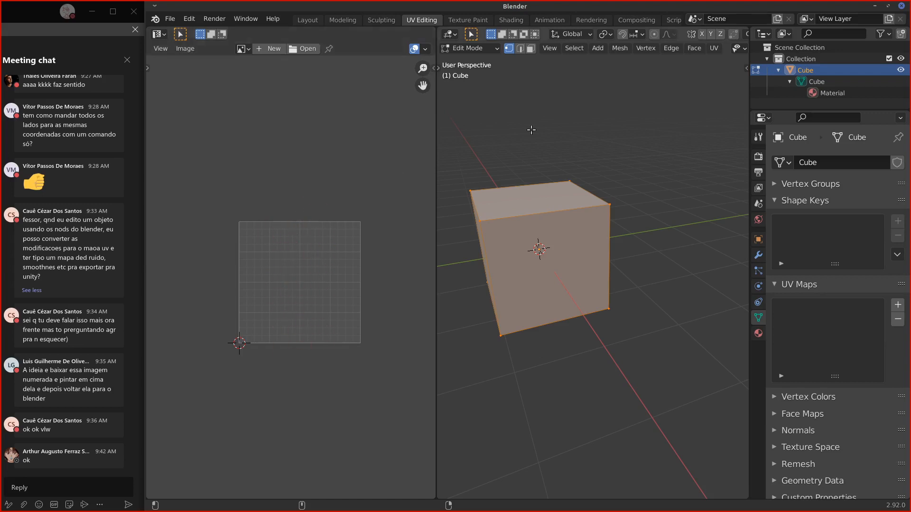
{"action": "left_click", "coordinate": [721, 46]}
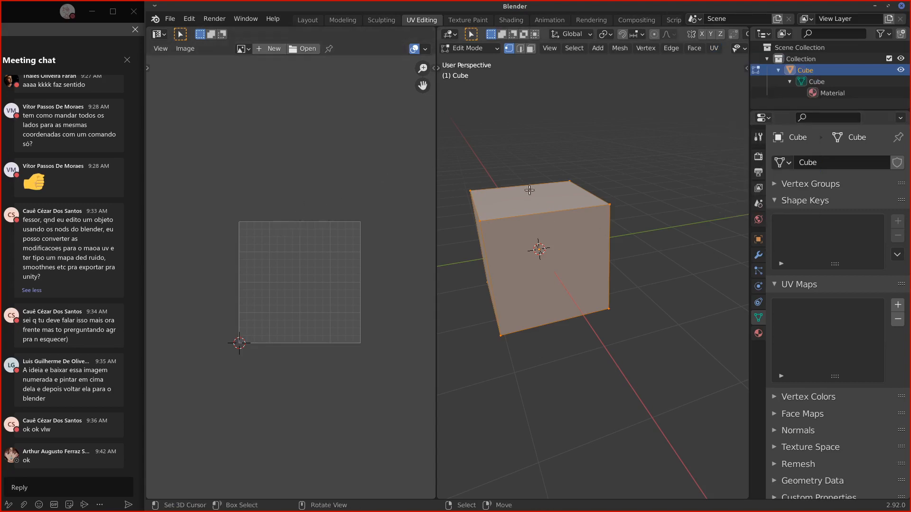
{"action": "middle_click_drag", "start_coordinate": [651, 260], "coordinate": [679, 261]}
{"action": "left_click", "coordinate": [720, 51]}
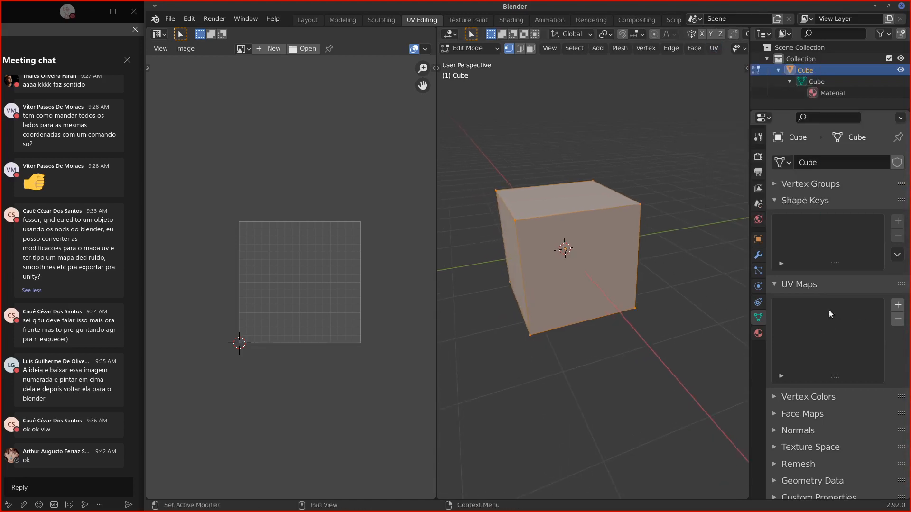
Step: Add a UV map to the cube and remove it again, repeating both operations once
{"action": "left_click", "coordinate": [897, 305]}
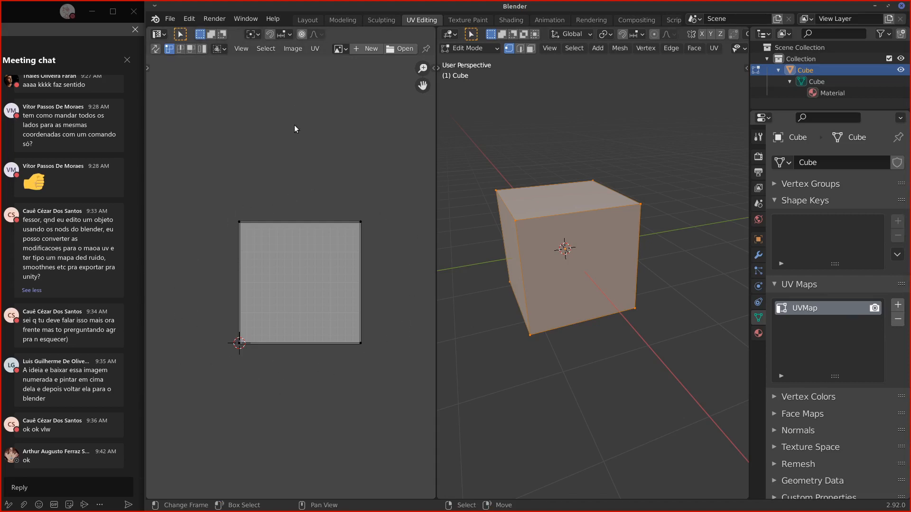
{"action": "left_click", "coordinate": [311, 60]}
{"action": "left_click", "coordinate": [898, 318]}
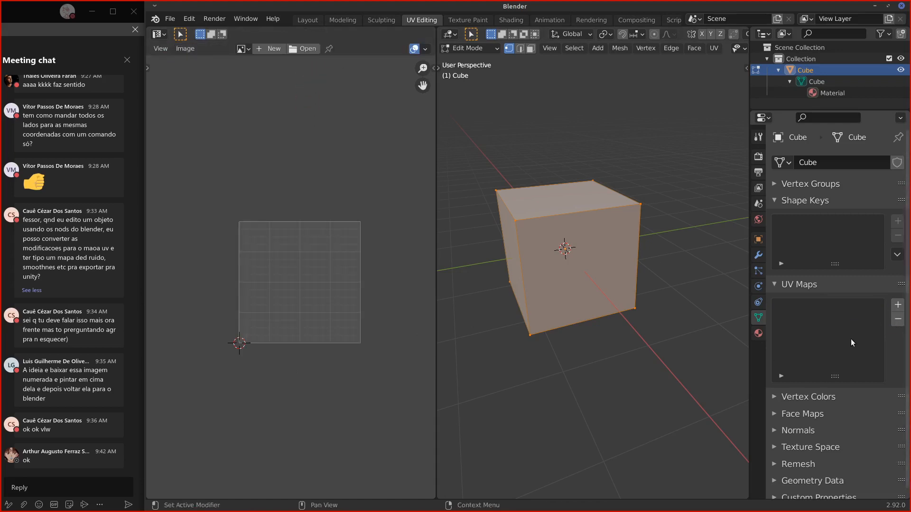
{"action": "left_click", "coordinate": [898, 306]}
{"action": "left_click", "coordinate": [898, 319]}
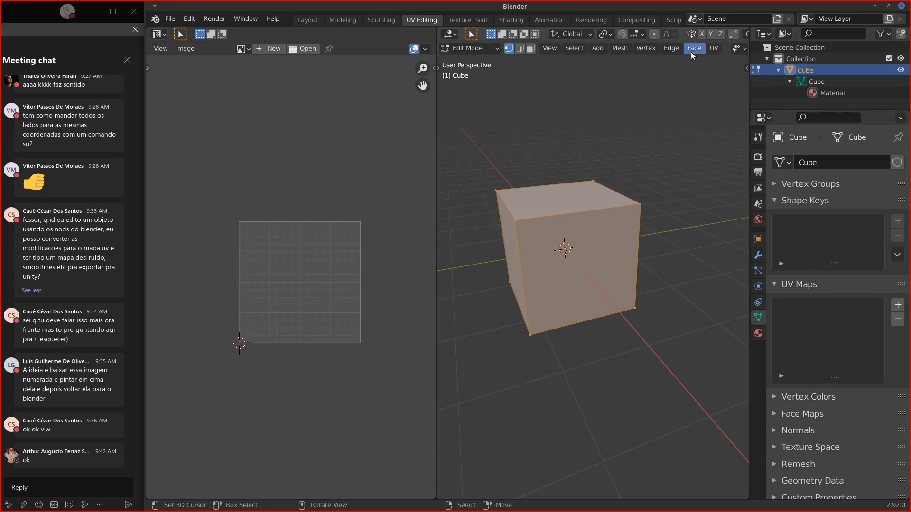
Step: Unwrap all selected faces of the cube to generate its UV map
{"action": "left_click", "coordinate": [714, 48]}
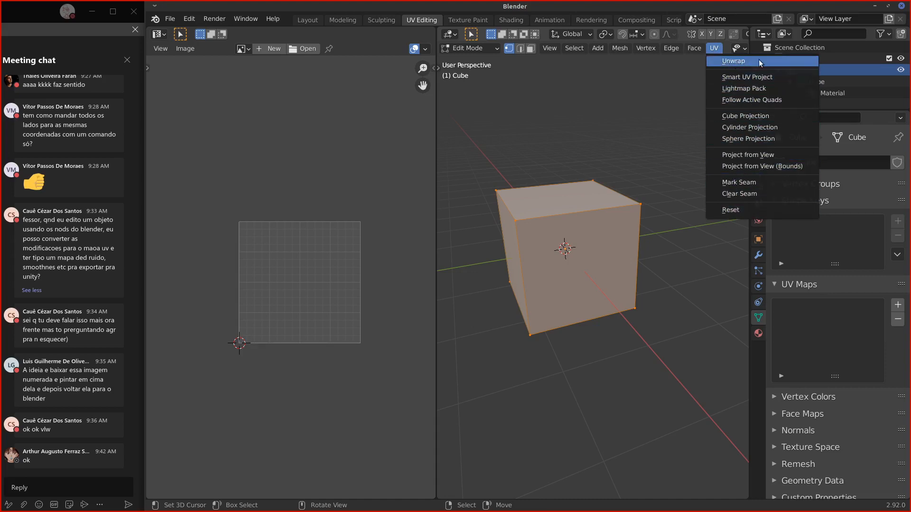
{"action": "left_click", "coordinate": [731, 62]}
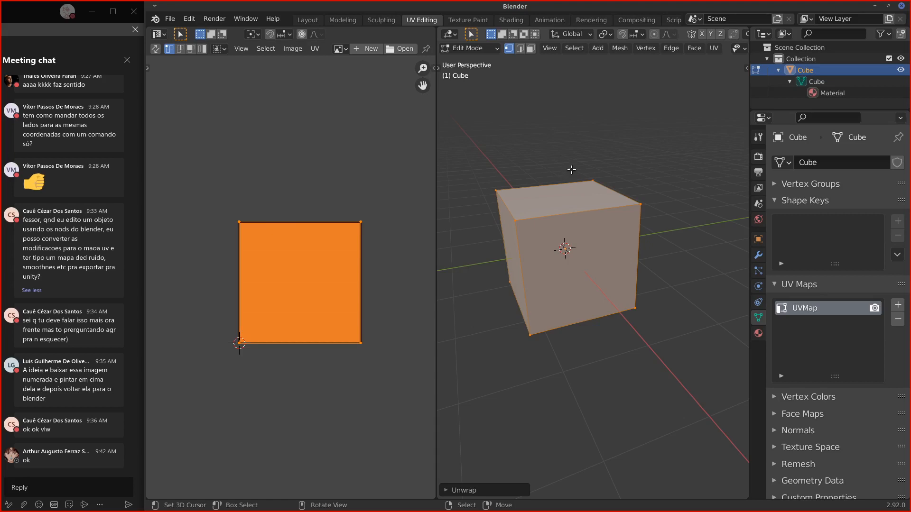
Step: Annotate the cube with an arrow pointing down onto its top face and erase the strokes
{"action": "left_click_drag", "start_coordinate": [561, 90], "coordinate": [561, 183]}
{"action": "left_click_drag", "start_coordinate": [551, 167], "coordinate": [563, 184]}
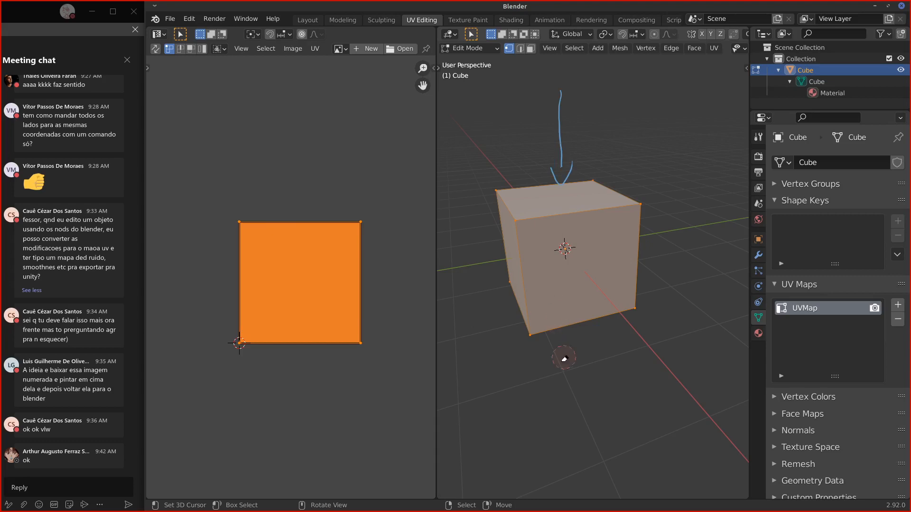
{"action": "left_click_drag", "start_coordinate": [568, 155], "coordinate": [562, 97]}
{"action": "left_click_drag", "start_coordinate": [547, 116], "coordinate": [548, 184]}
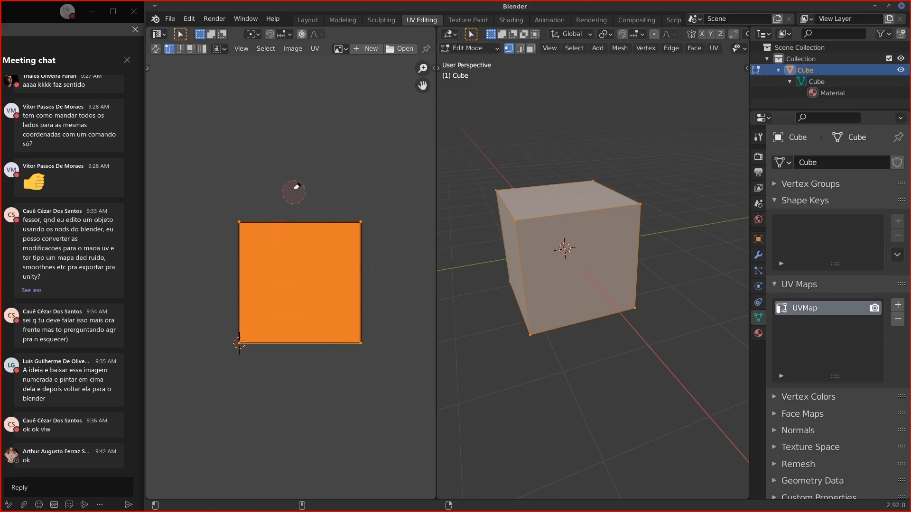
Step: Move one of the cube's stacked UV faces off the pile, up and to the left of the UV grid
{"action": "key", "text": "alt+a"}
{"action": "key", "text": "a"}
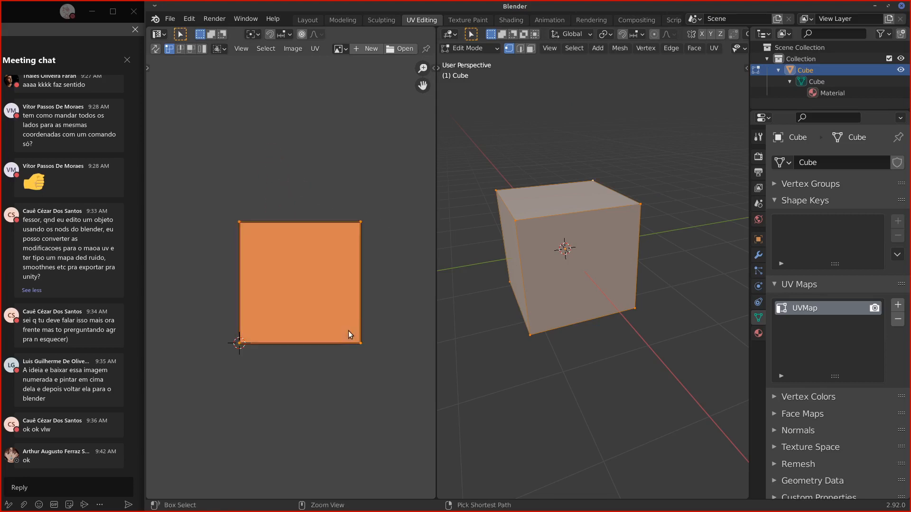
{"action": "key", "text": "g"}
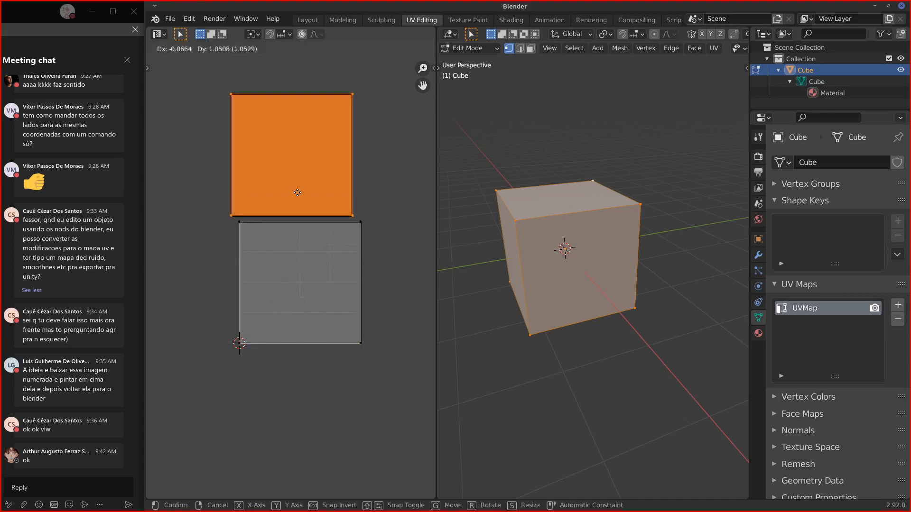
{"action": "right_click", "coordinate": [303, 186]}
{"action": "key", "text": "g"}
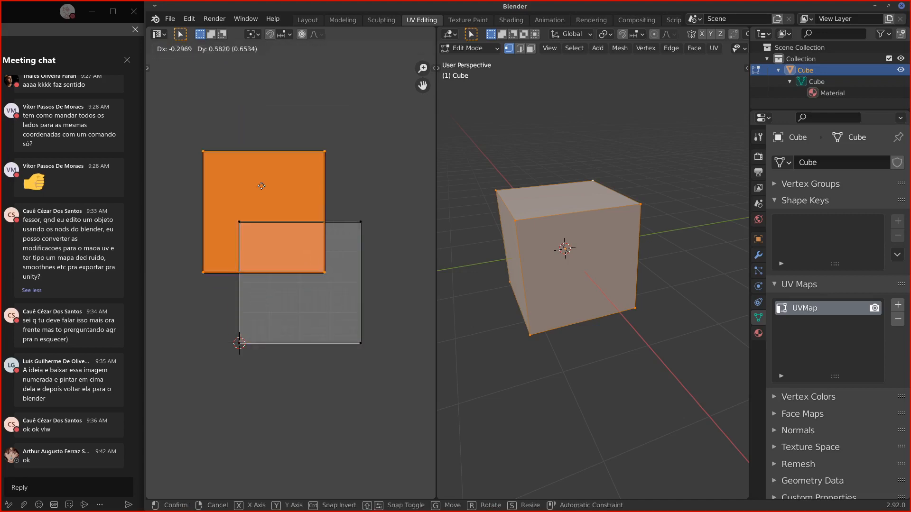
{"action": "left_click", "coordinate": [231, 207]}
Step: Select the next stacked UV face and move it up and to the right of the UV grid
{"action": "left_click", "coordinate": [238, 222]}
{"action": "key", "text": "a"}
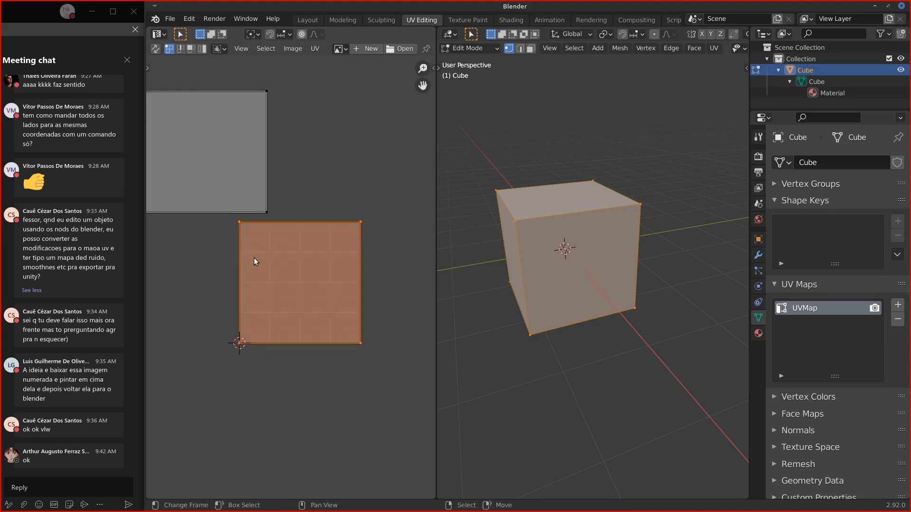
{"action": "key", "text": "g"}
{"action": "left_click", "coordinate": [351, 166]}
Step: Try moving the separated left UV face and a remaining stacked face, and place the 2D cursor inside the UV grid
{"action": "left_click", "coordinate": [276, 212]}
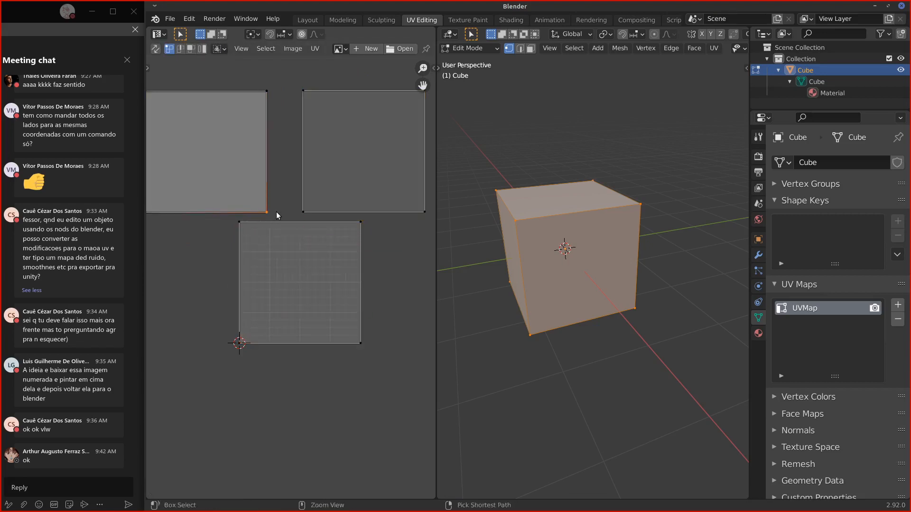
{"action": "left_click", "coordinate": [269, 211]}
{"action": "key", "text": "g"}
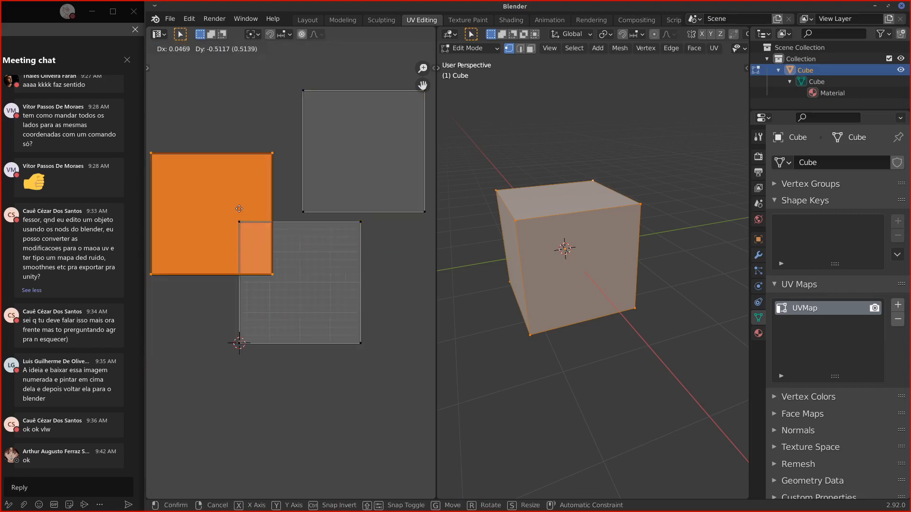
{"action": "left_click", "coordinate": [230, 188]}
{"action": "left_click", "coordinate": [246, 220]}
{"action": "left_click", "coordinate": [243, 228]}
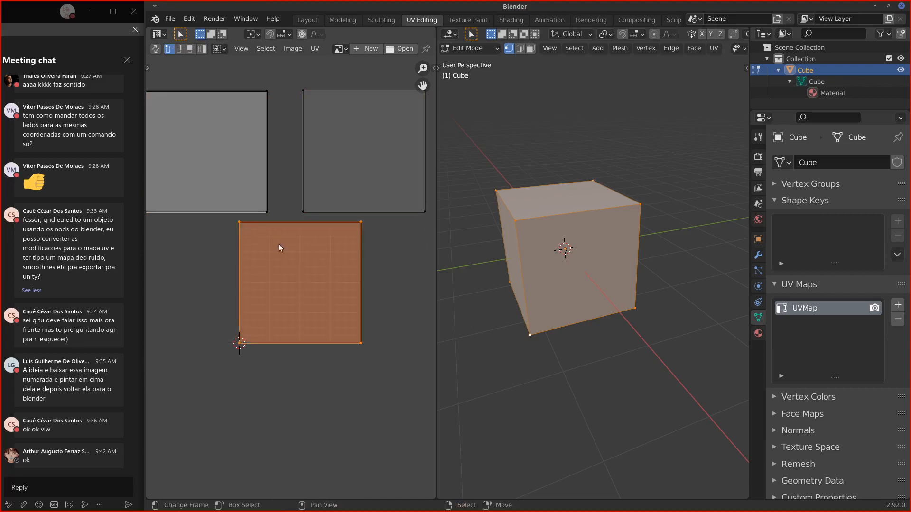
{"action": "key", "text": "g"}
{"action": "key", "text": "Escape"}
{"action": "right_click", "coordinate": [281, 294], "text": "shift"}
Step: Undo the moves of the separated UV faces so the cube's faces are stacked again
{"action": "left_click", "coordinate": [266, 212]}
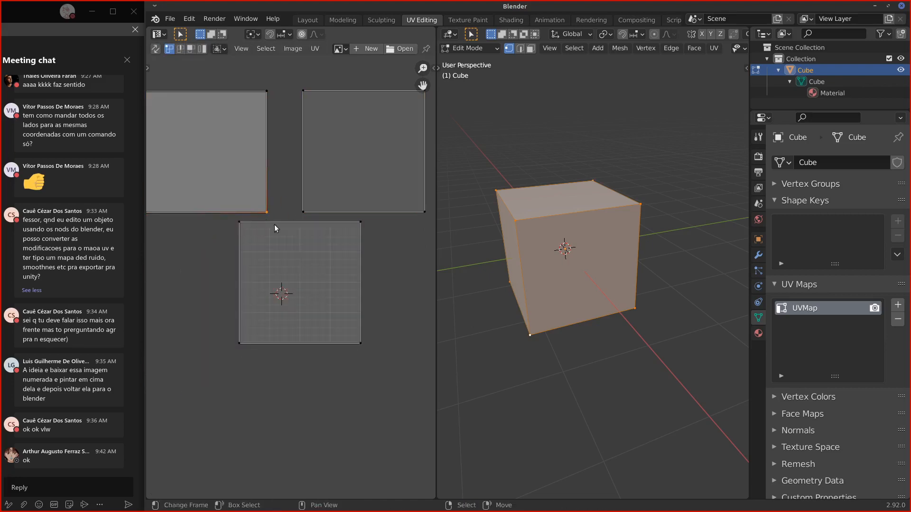
{"action": "left_click", "coordinate": [280, 212]}
{"action": "left_click", "coordinate": [286, 213]}
{"action": "left_click", "coordinate": [285, 212]}
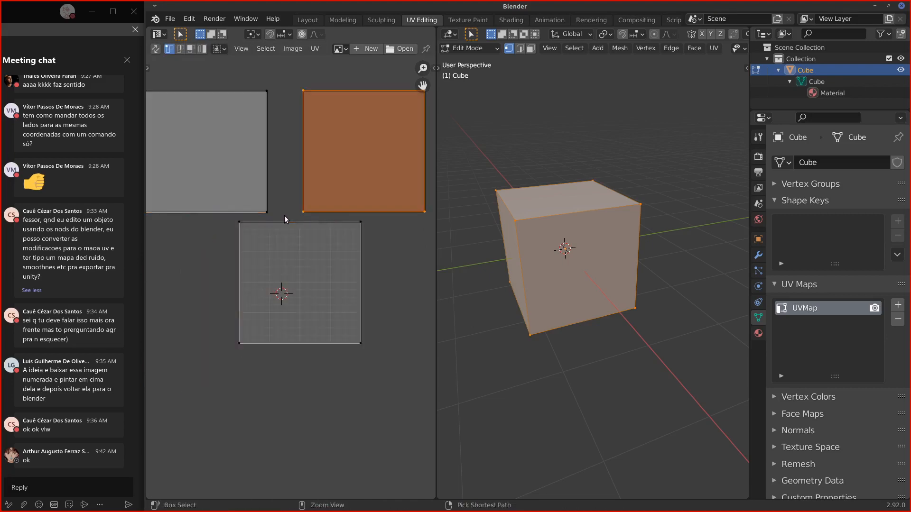
{"action": "left_click", "coordinate": [284, 217]}
{"action": "left_click", "coordinate": [283, 219]}
{"action": "left_click", "coordinate": [282, 220]}
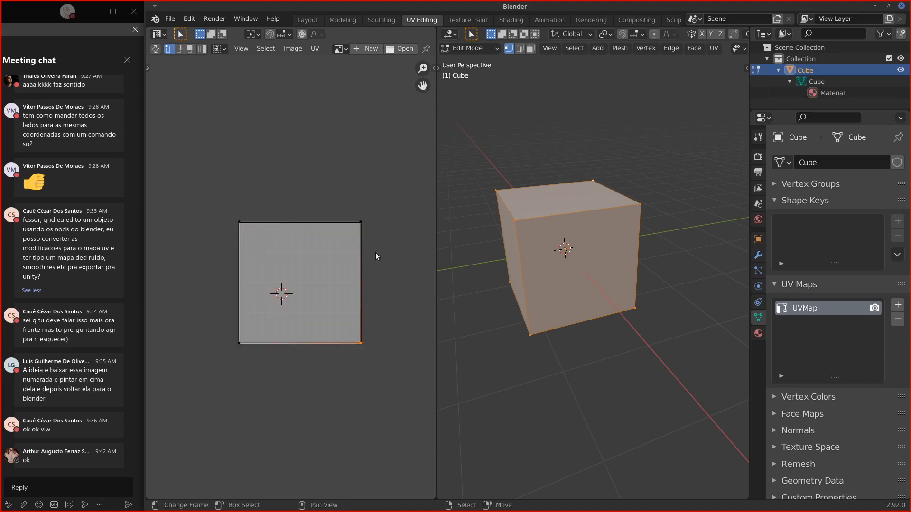
Step: Box-select all vertices of the cube's stacked UV faces
{"action": "middle_click_drag", "start_coordinate": [382, 343], "coordinate": [374, 320]}
{"action": "left_click", "coordinate": [332, 202]}
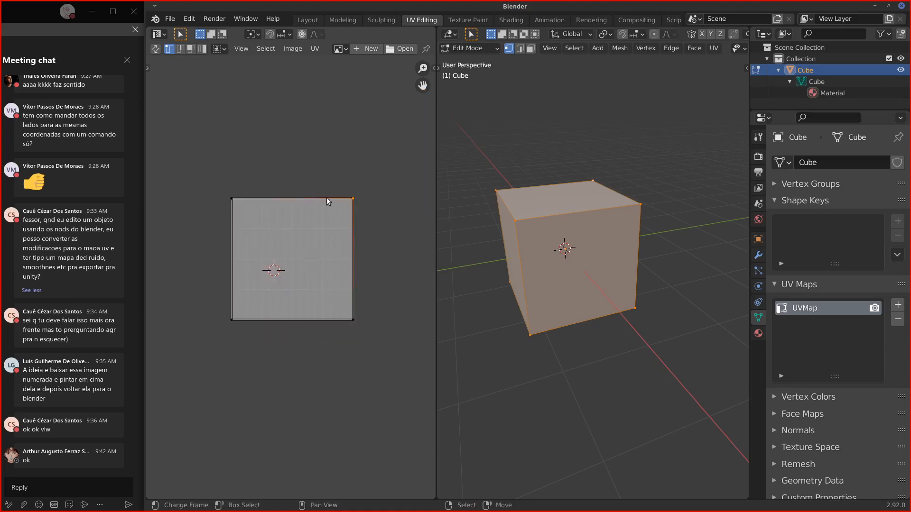
{"action": "left_click_drag", "start_coordinate": [212, 162], "coordinate": [382, 340]}
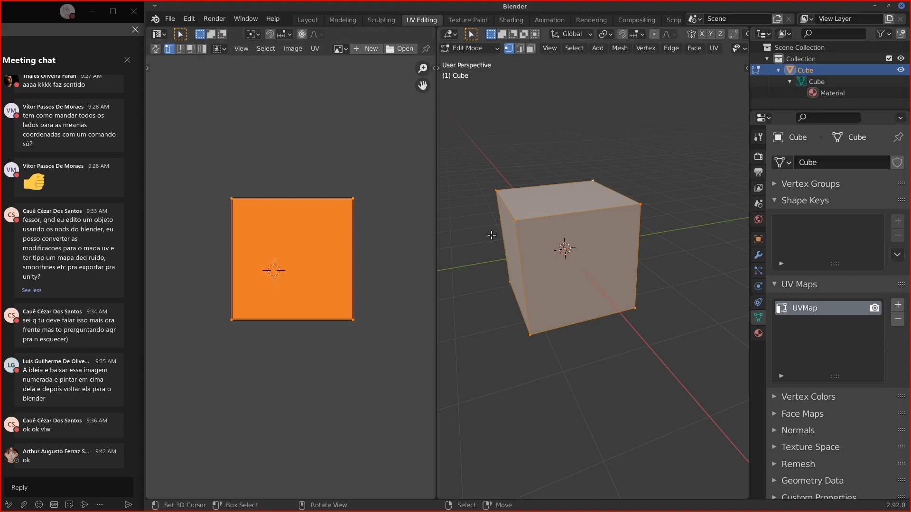
{"action": "mouse_move", "coordinate": [526, 225]}
{"action": "middle_mouse_down"}
{"action": "mouse_move", "coordinate": [513, 230]}
{"action": "mouse_move", "coordinate": [531, 235]}
{"action": "middle_mouse_up"}
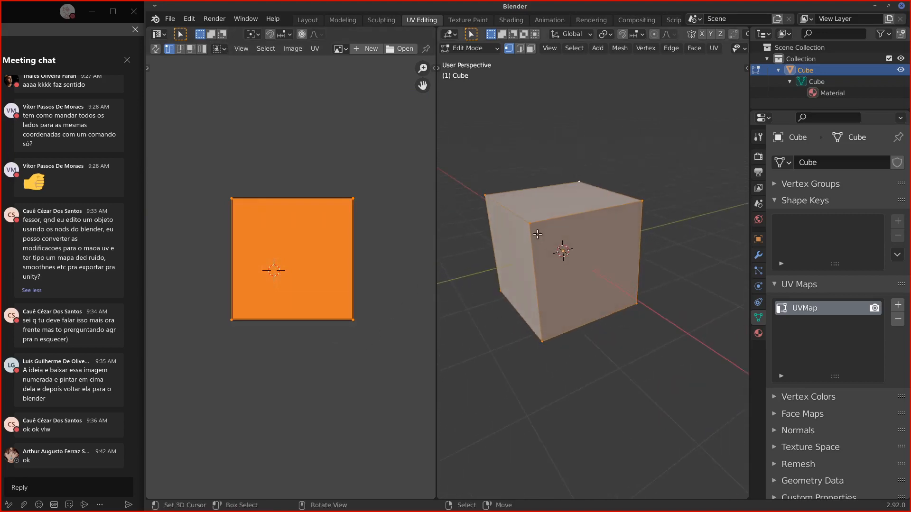
{"action": "middle_click_drag", "start_coordinate": [357, 281], "coordinate": [366, 271]}
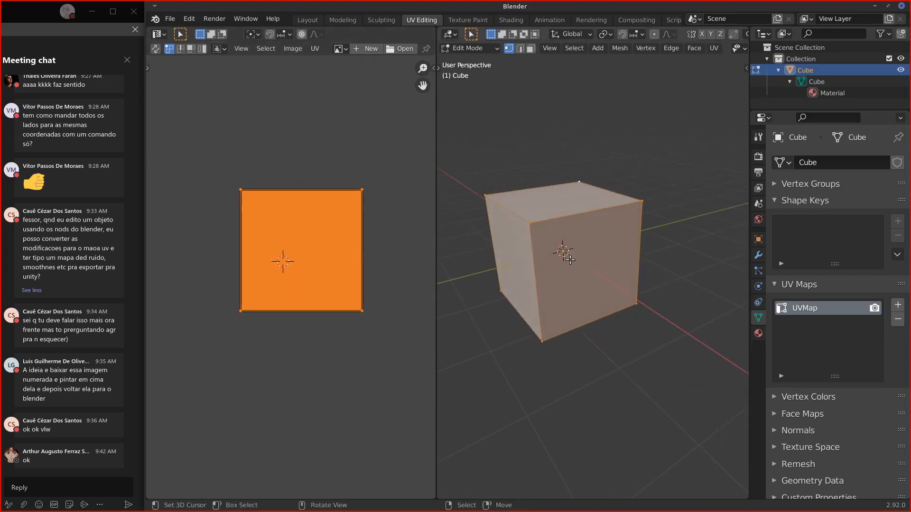
Step: Delete all of the cube's vertices and add a Monkey mesh in their place
{"action": "key", "text": "z"}
{"action": "left_click", "coordinate": [642, 213]}
{"action": "key", "text": "x"}
{"action": "left_click", "coordinate": [623, 228]}
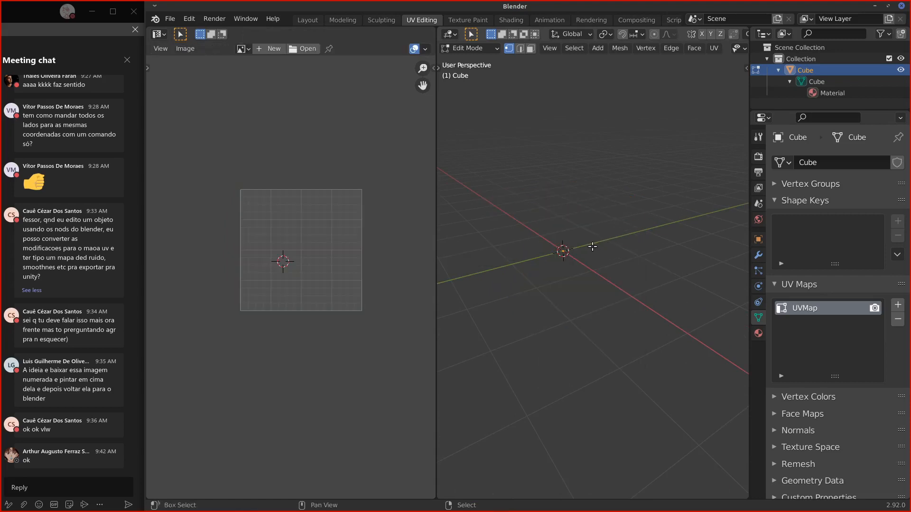
{"action": "key", "text": "shift+a"}
{"action": "left_click", "coordinate": [538, 342]}
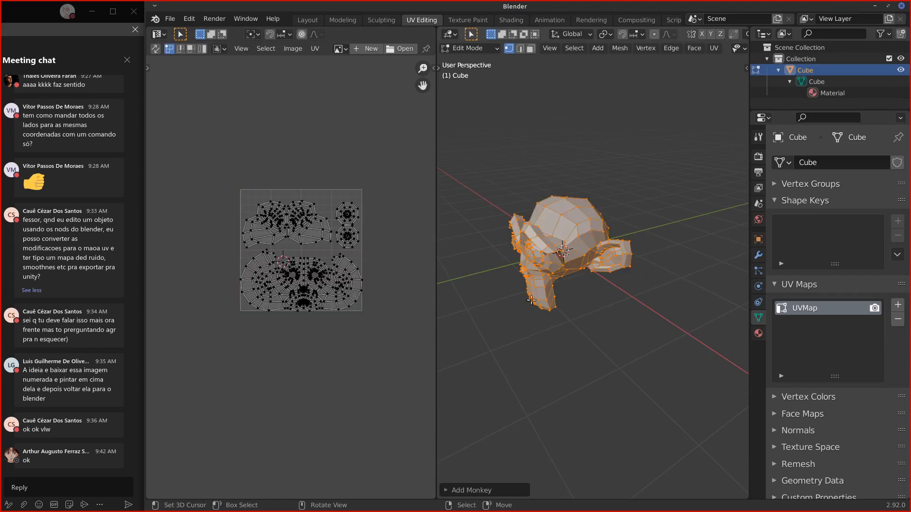
Step: Examine the monkey's UV layout and widen the UV editor to about three quarters of the two-view workspace
{"action": "scroll", "coordinate": [334, 304], "scroll_direction": "up", "scroll_amount": 4}
{"action": "scroll", "coordinate": [381, 286], "scroll_direction": "down", "scroll_amount": 3}
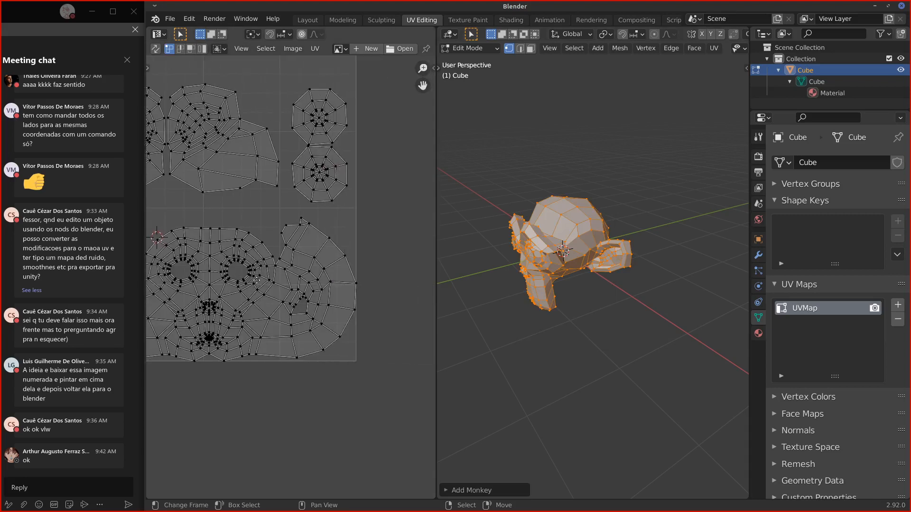
{"action": "scroll", "coordinate": [307, 316], "scroll_direction": "up", "scroll_amount": 3}
{"action": "scroll", "coordinate": [307, 316], "scroll_direction": "down", "scroll_amount": 3}
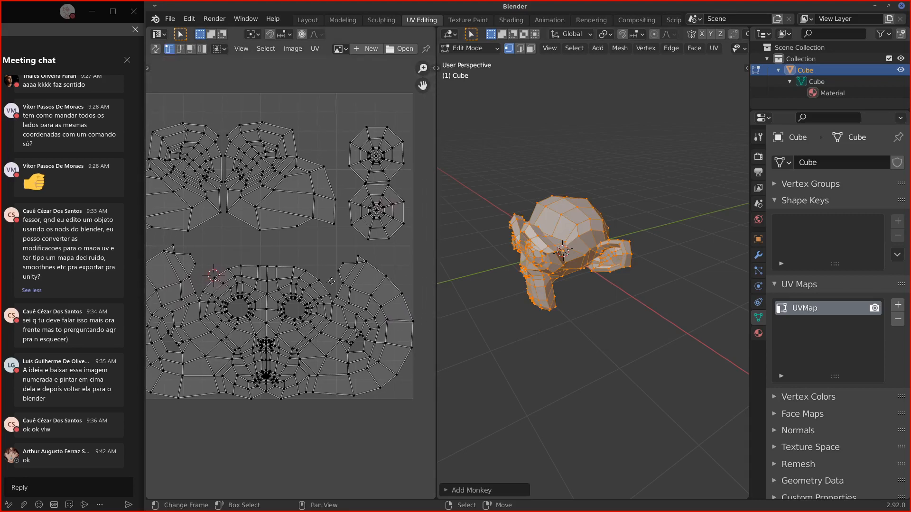
{"action": "scroll", "coordinate": [317, 280], "scroll_direction": "up", "scroll_amount": 3}
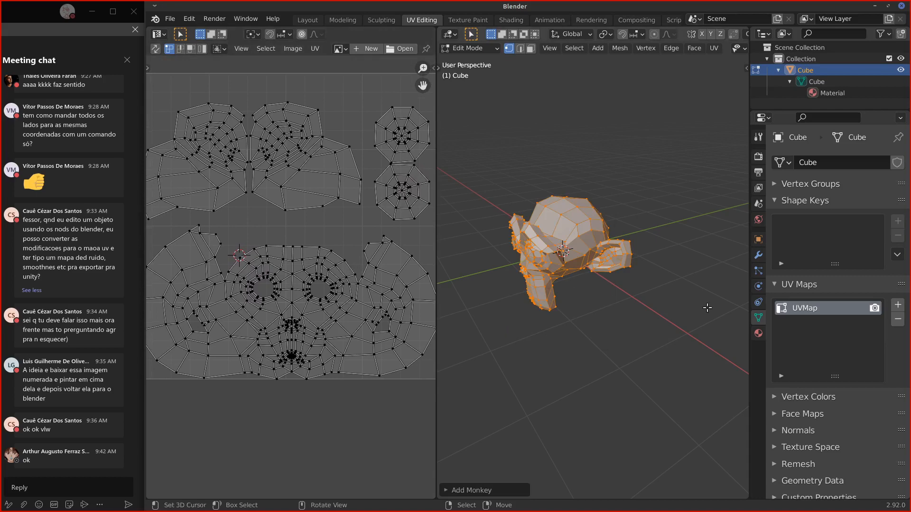
{"action": "scroll", "coordinate": [256, 299], "scroll_direction": "up", "scroll_amount": 3}
{"action": "scroll", "coordinate": [290, 308], "scroll_direction": "down", "scroll_amount": 1}
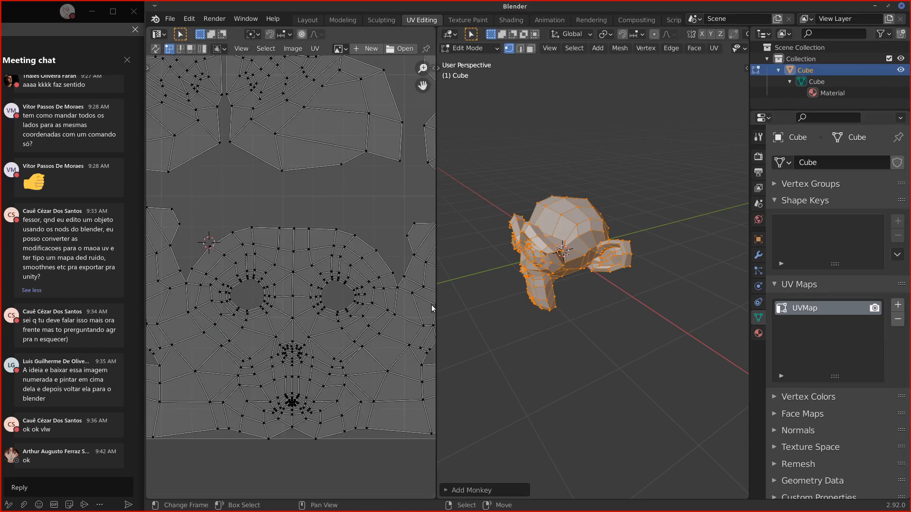
{"action": "left_click_drag", "start_coordinate": [431, 305], "coordinate": [582, 285]}
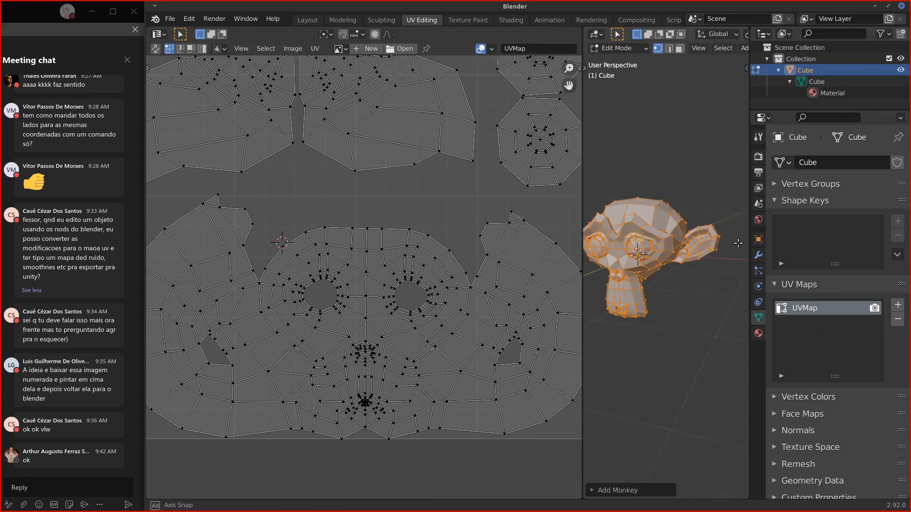
{"action": "middle_click_drag", "start_coordinate": [737, 243], "coordinate": [731, 245]}
Step: Annotate the monkey's UV layout with outlines around the face, the two round islands and one upper island
{"action": "mouse_move", "coordinate": [334, 244]}
{"action": "left_mouse_down"}
{"action": "mouse_move", "coordinate": [273, 256]}
{"action": "mouse_move", "coordinate": [315, 398]}
{"action": "mouse_move", "coordinate": [432, 357]}
{"action": "mouse_move", "coordinate": [421, 244]}
{"action": "left_mouse_up"}
{"action": "left_click_drag", "start_coordinate": [363, 232], "coordinate": [337, 242]}
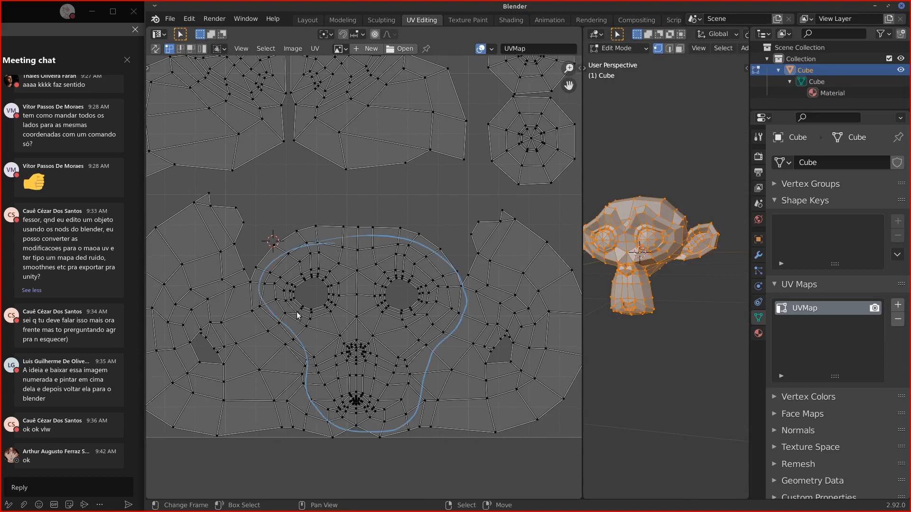
{"action": "left_click_drag", "start_coordinate": [516, 128], "coordinate": [522, 115]}
{"action": "mouse_move", "coordinate": [512, 70]}
{"action": "left_mouse_down"}
{"action": "mouse_move", "coordinate": [537, 88]}
{"action": "mouse_move", "coordinate": [563, 62]}
{"action": "left_mouse_up"}
{"action": "scroll", "coordinate": [370, 192], "scroll_direction": "up", "scroll_amount": 5}
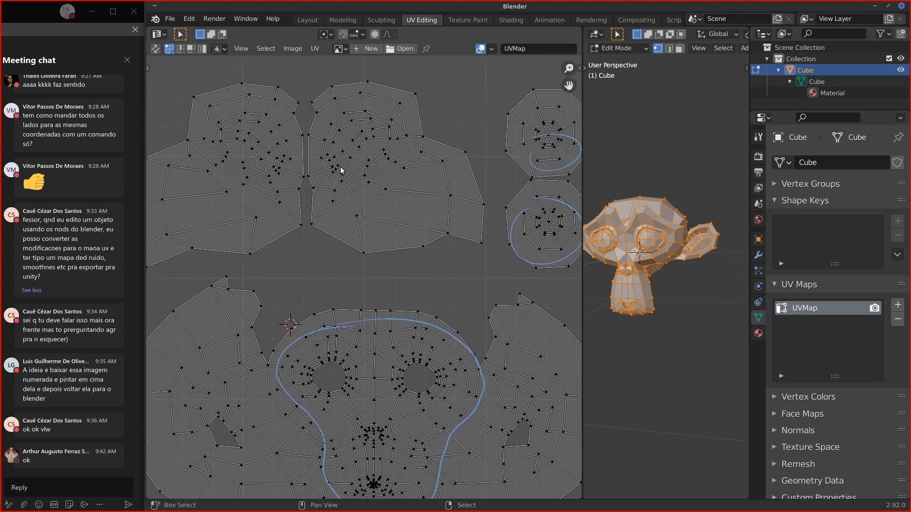
{"action": "mouse_move", "coordinate": [339, 110]}
{"action": "left_mouse_down"}
{"action": "mouse_move", "coordinate": [326, 179]}
{"action": "mouse_move", "coordinate": [353, 129]}
{"action": "left_mouse_up"}
{"action": "left_click_drag", "start_coordinate": [336, 219], "coordinate": [464, 241]}
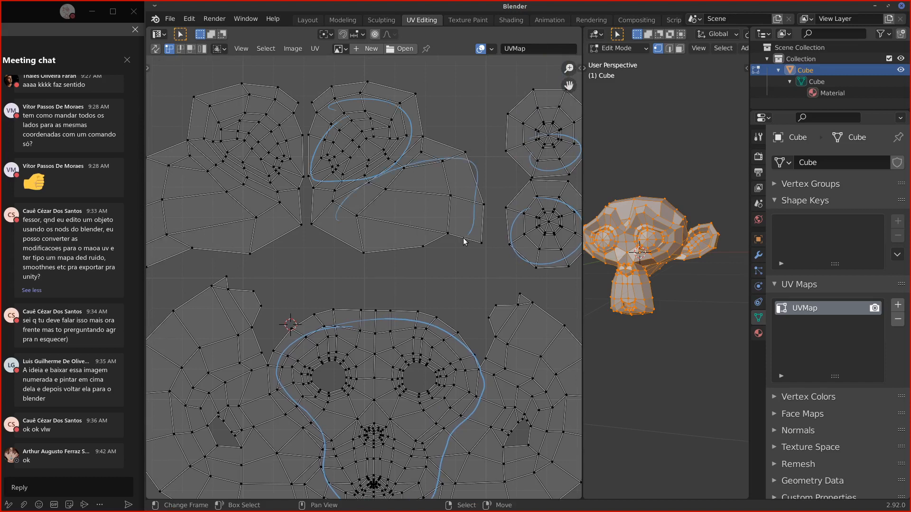
Step: Erase the annotation strokes drawn over the monkey's UV layout
{"action": "mouse_move", "coordinate": [325, 202]}
{"action": "left_mouse_down"}
{"action": "mouse_move", "coordinate": [420, 154]}
{"action": "mouse_move", "coordinate": [375, 97]}
{"action": "mouse_move", "coordinate": [367, 180]}
{"action": "mouse_move", "coordinate": [536, 223]}
{"action": "mouse_move", "coordinate": [540, 209]}
{"action": "mouse_move", "coordinate": [513, 168]}
{"action": "left_mouse_up"}
{"action": "mouse_move", "coordinate": [459, 276]}
{"action": "left_mouse_down"}
{"action": "mouse_move", "coordinate": [292, 359]}
{"action": "mouse_move", "coordinate": [335, 468]}
{"action": "mouse_move", "coordinate": [470, 413]}
{"action": "mouse_move", "coordinate": [446, 319]}
{"action": "left_mouse_up"}
{"action": "left_click_drag", "start_coordinate": [465, 438], "coordinate": [306, 444]}
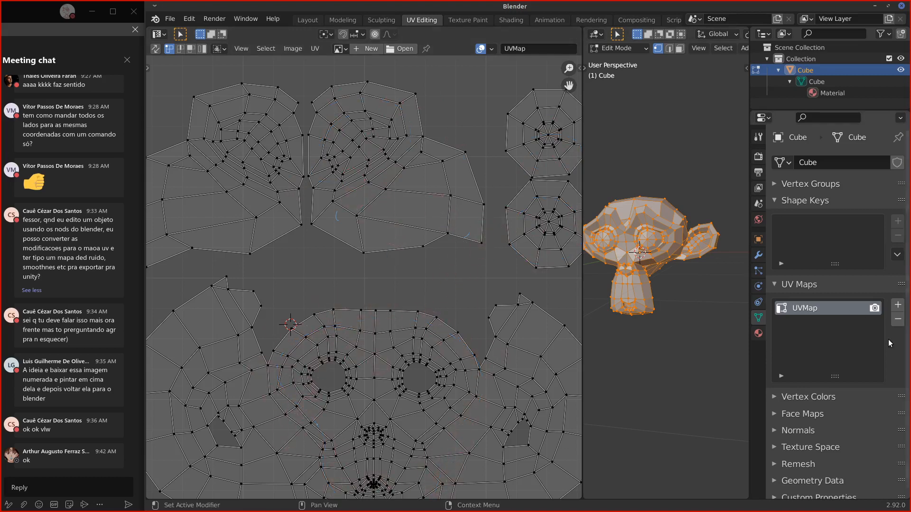
Step: Remove the UVMap layer from the monkey mesh
{"action": "left_click", "coordinate": [898, 319]}
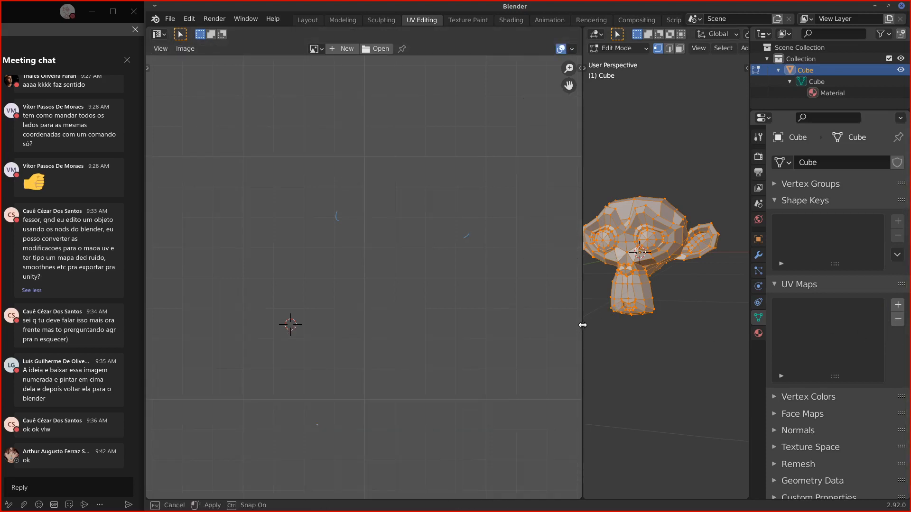
Step: Resize the UV editor to match the 3D view's width and unwrap the whole monkey mesh
{"action": "left_click_drag", "start_coordinate": [581, 325], "coordinate": [447, 327]}
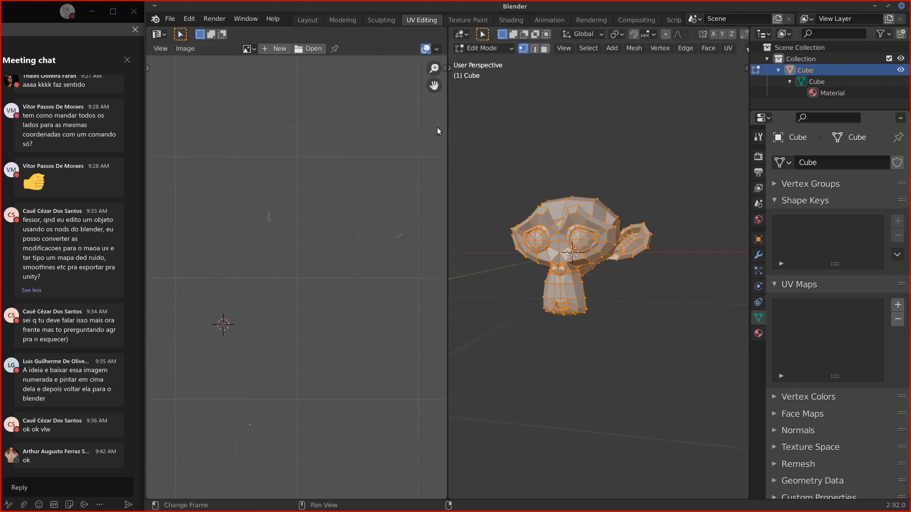
{"action": "left_click", "coordinate": [728, 48]}
{"action": "left_click", "coordinate": [737, 61]}
{"action": "scroll", "coordinate": [274, 308], "scroll_direction": "down", "scroll_amount": 1}
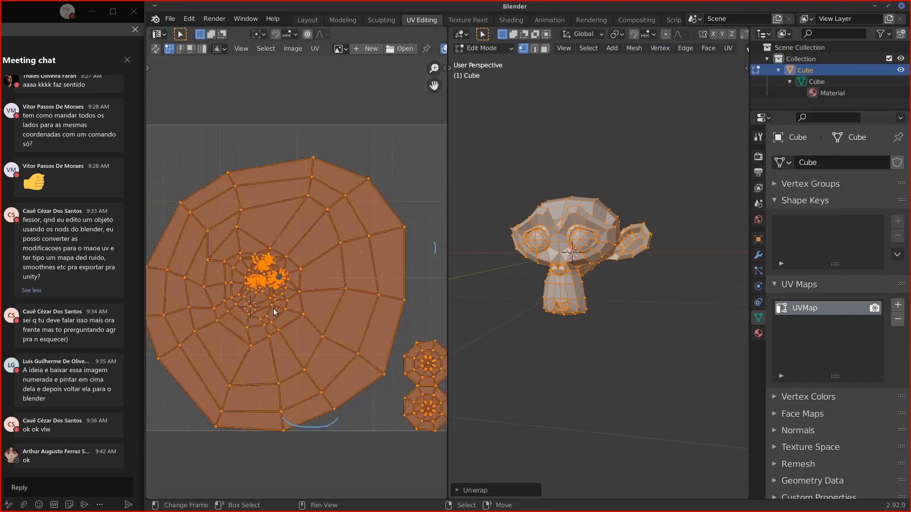
Step: Examine the monkey's unwrapped UV layout, from the dense vertex clusters and round hole near its centre to the outer rings
{"action": "scroll", "coordinate": [283, 309], "scroll_direction": "up", "scroll_amount": 1}
{"action": "scroll", "coordinate": [293, 310], "scroll_direction": "down", "scroll_amount": 3}
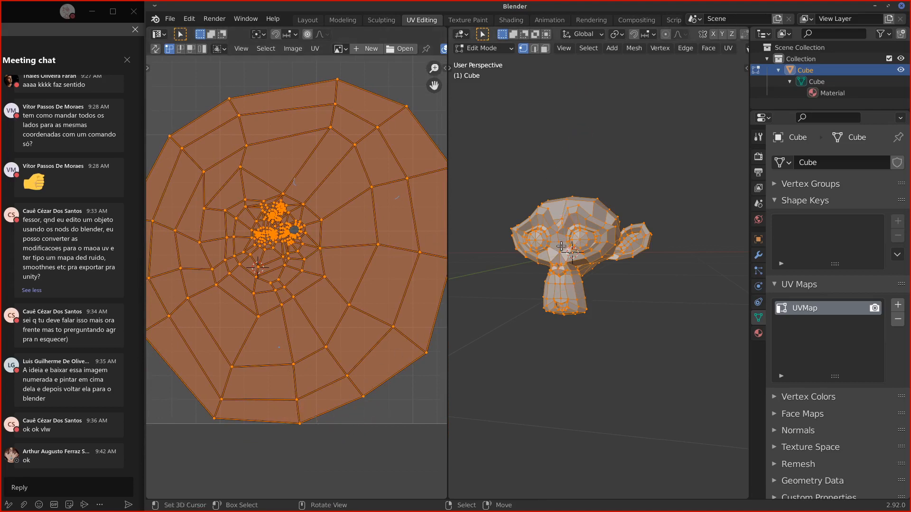
{"action": "scroll", "coordinate": [292, 306], "scroll_direction": "up", "scroll_amount": 2}
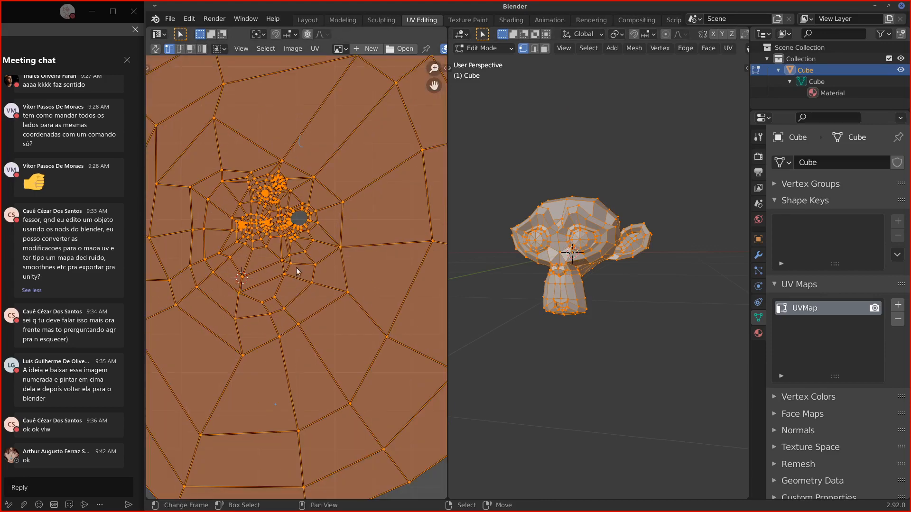
{"action": "scroll", "coordinate": [296, 268], "scroll_direction": "up", "scroll_amount": 3}
{"action": "middle_click_drag", "start_coordinate": [297, 269], "coordinate": [380, 323]}
{"action": "scroll", "coordinate": [395, 300], "scroll_direction": "up", "scroll_amount": 5}
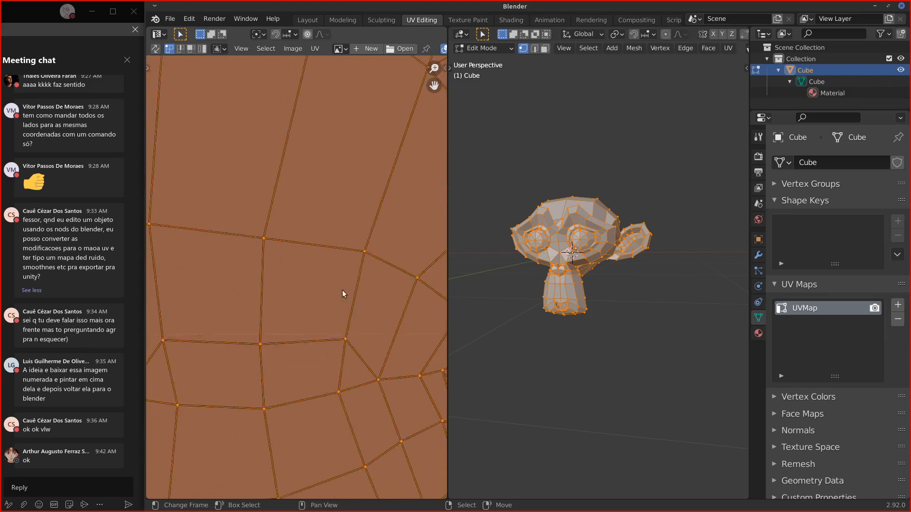
{"action": "scroll", "coordinate": [343, 289], "scroll_direction": "down", "scroll_amount": 4}
{"action": "scroll", "coordinate": [356, 323], "scroll_direction": "up", "scroll_amount": 4}
{"action": "scroll", "coordinate": [308, 276], "scroll_direction": "down", "scroll_amount": 2}
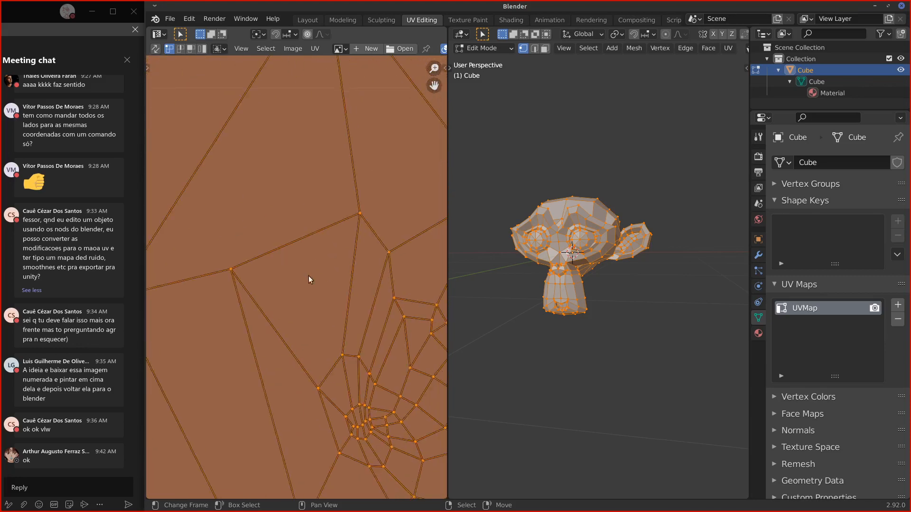
{"action": "scroll", "coordinate": [308, 279], "scroll_direction": "down", "scroll_amount": 3}
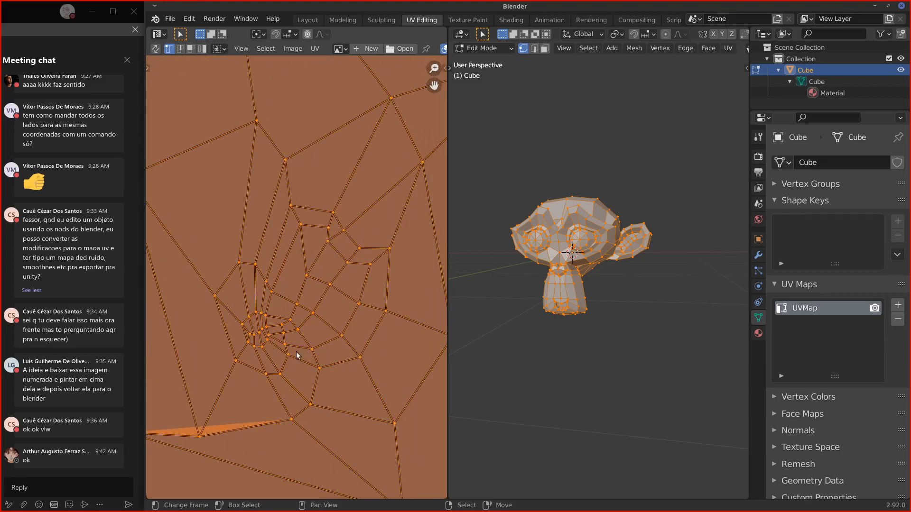
{"action": "scroll", "coordinate": [304, 282], "scroll_direction": "down", "scroll_amount": 4}
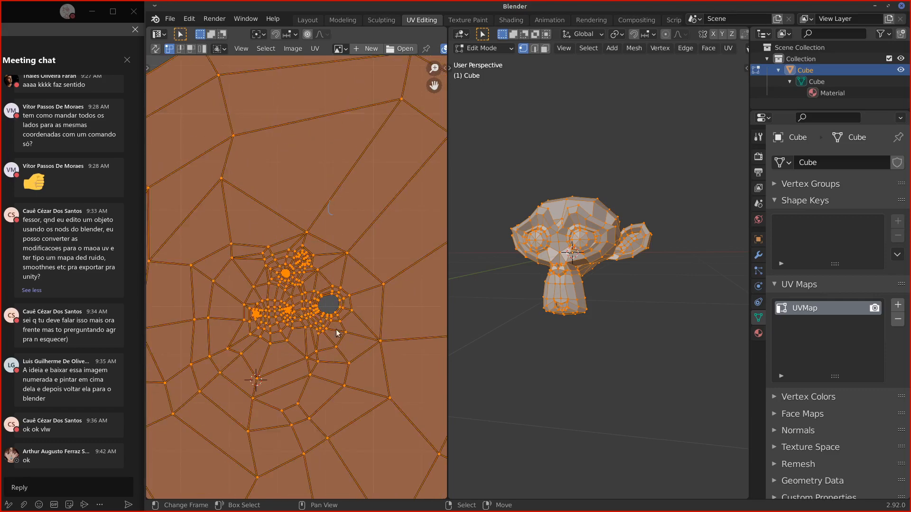
{"action": "scroll", "coordinate": [338, 334], "scroll_direction": "down", "scroll_amount": 2}
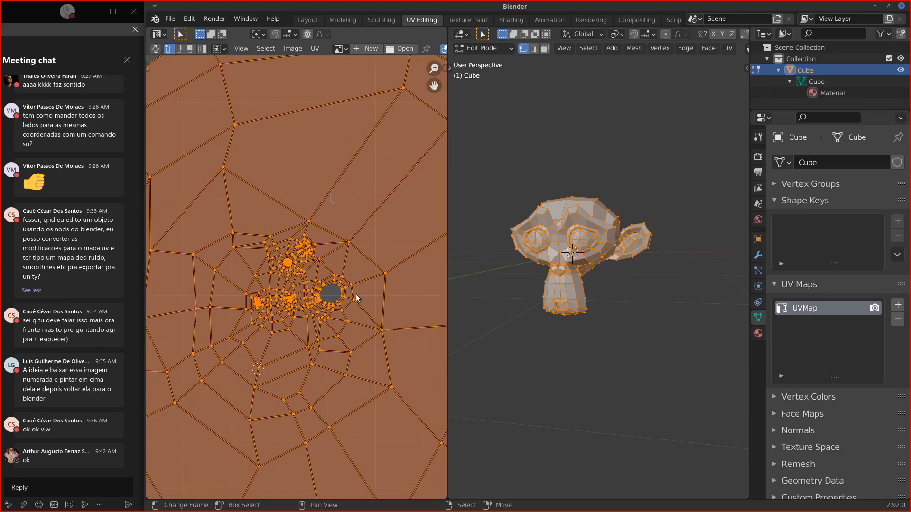
{"action": "scroll", "coordinate": [341, 280], "scroll_direction": "down", "scroll_amount": 2}
{"action": "scroll", "coordinate": [329, 265], "scroll_direction": "down", "scroll_amount": 3}
{"action": "scroll", "coordinate": [324, 276], "scroll_direction": "up", "scroll_amount": 5}
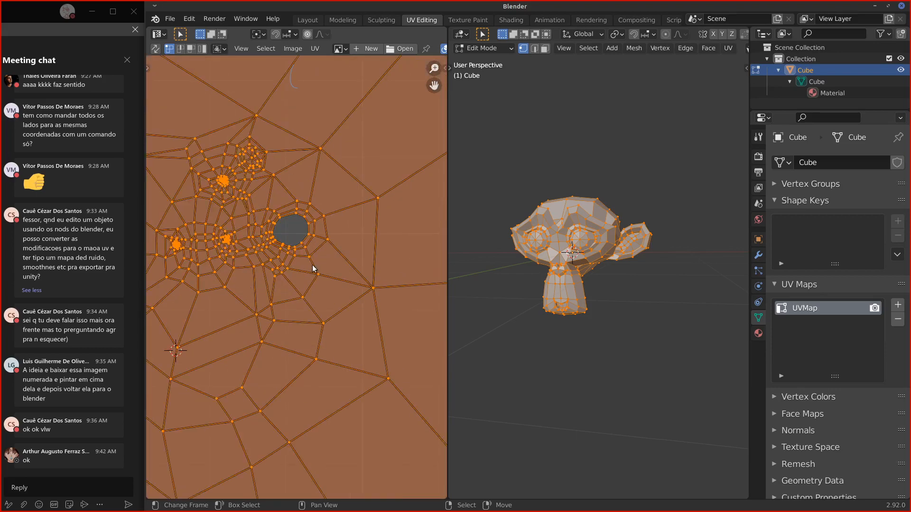
{"action": "scroll", "coordinate": [312, 265], "scroll_direction": "up", "scroll_amount": 4}
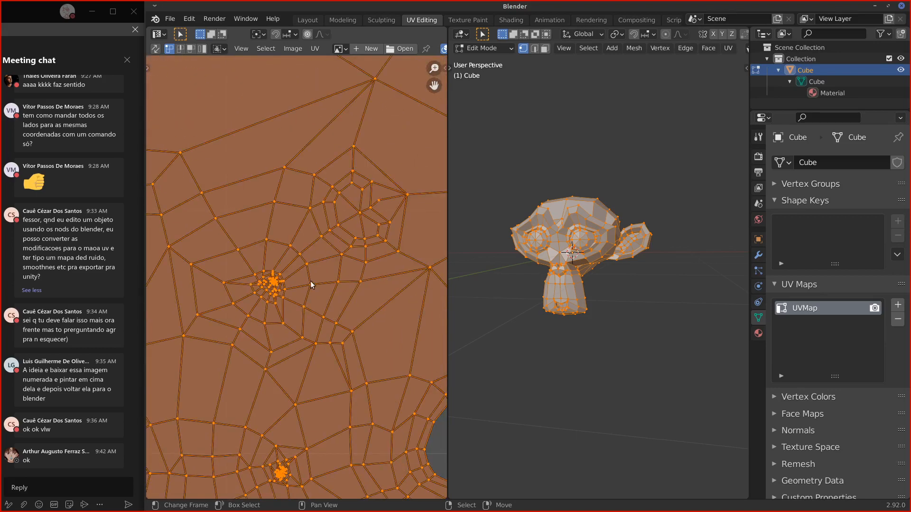
{"action": "scroll", "coordinate": [310, 281], "scroll_direction": "up", "scroll_amount": 5}
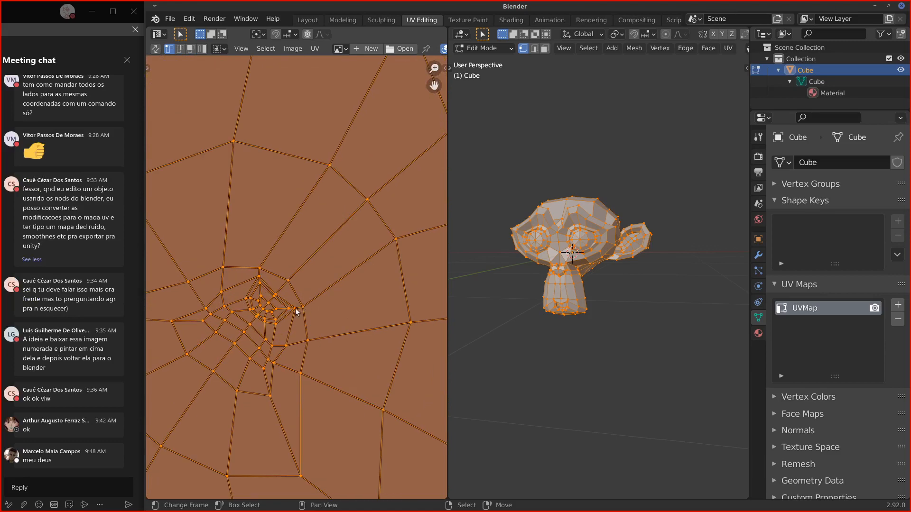
{"action": "scroll", "coordinate": [325, 280], "scroll_direction": "down", "scroll_amount": 6}
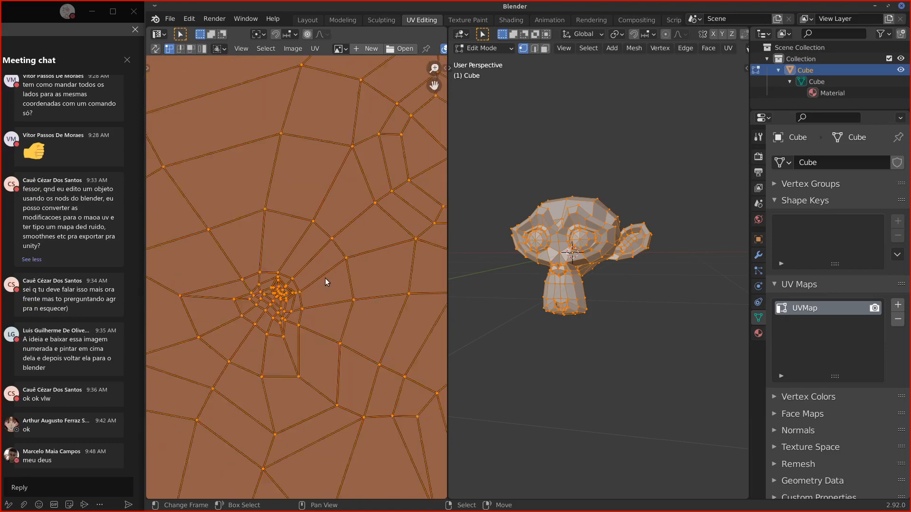
{"action": "scroll", "coordinate": [299, 284], "scroll_direction": "down", "scroll_amount": 3}
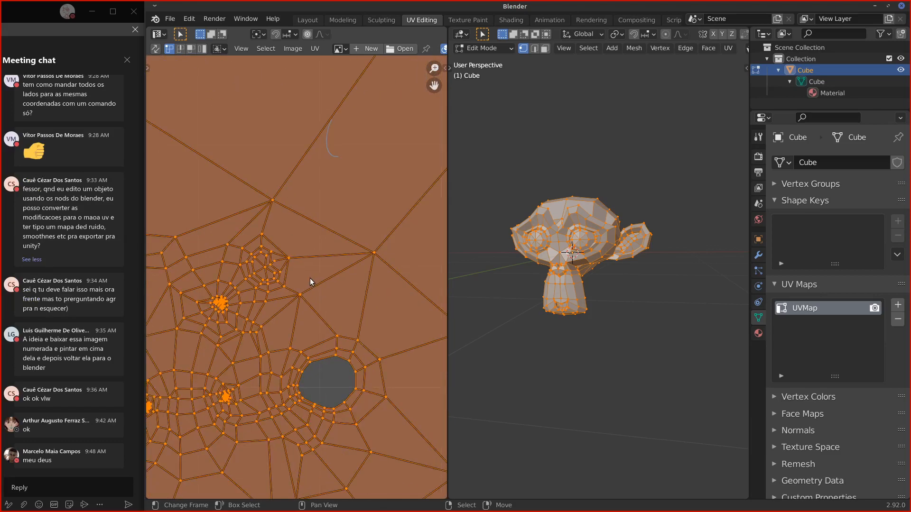
{"action": "scroll", "coordinate": [285, 291], "scroll_direction": "down", "scroll_amount": 3}
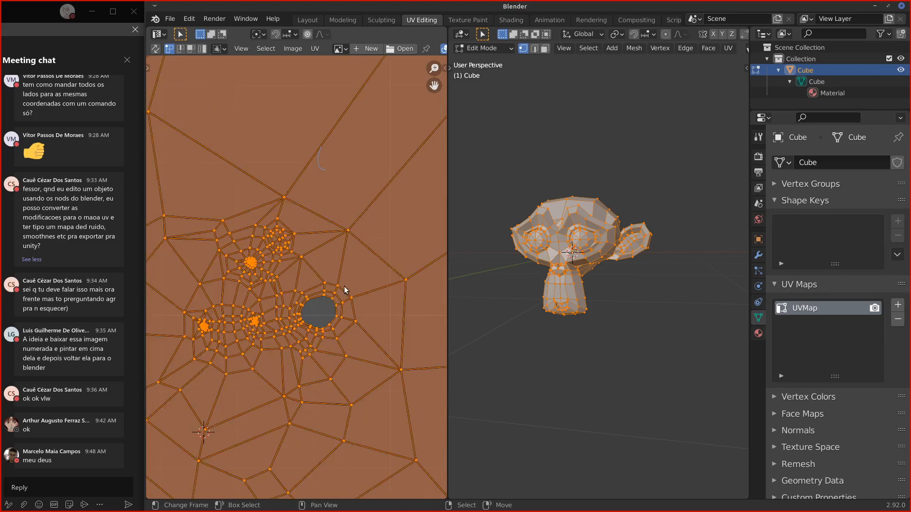
{"action": "scroll", "coordinate": [326, 295], "scroll_direction": "down", "scroll_amount": 3}
{"action": "scroll", "coordinate": [327, 285], "scroll_direction": "down", "scroll_amount": 2}
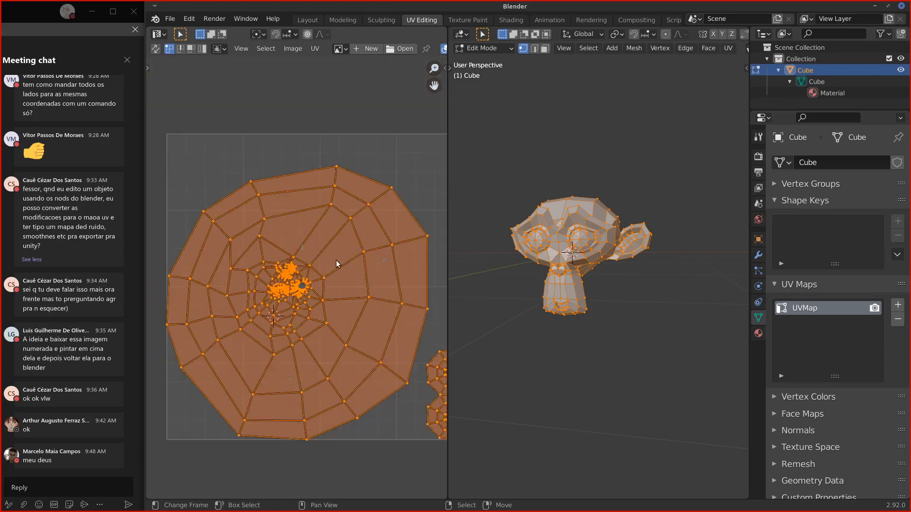
Step: Loop-select the outer boundary of the large UV island and enable UV sync selection between the layout and the mesh
{"action": "left_click", "coordinate": [340, 425]}
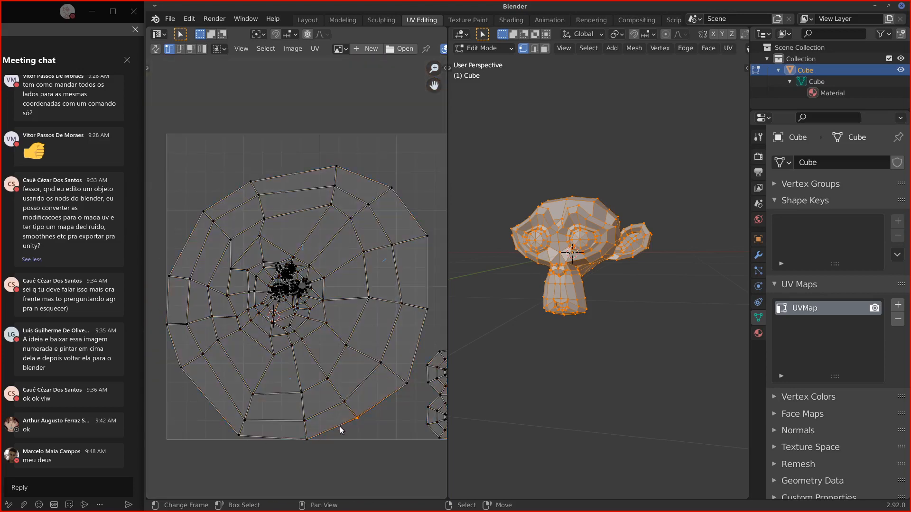
{"action": "left_click", "coordinate": [352, 417], "text": "alt"}
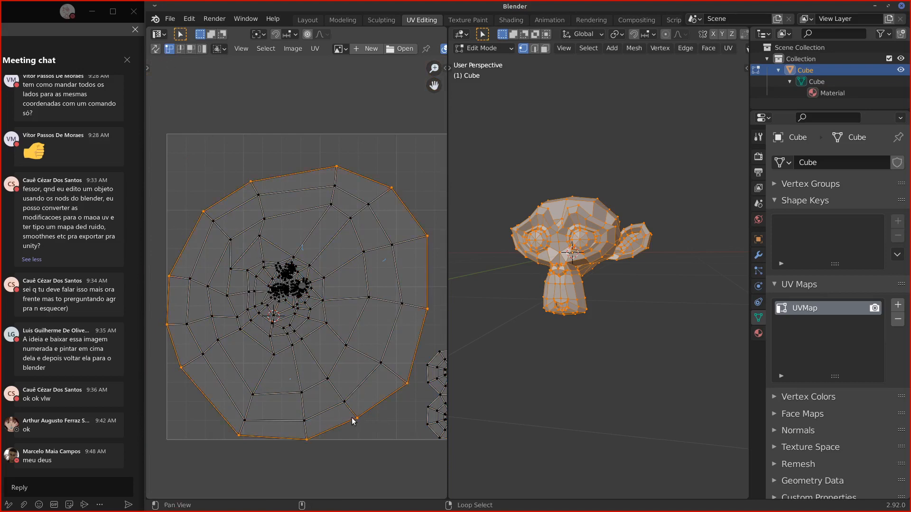
{"action": "left_click", "coordinate": [156, 50]}
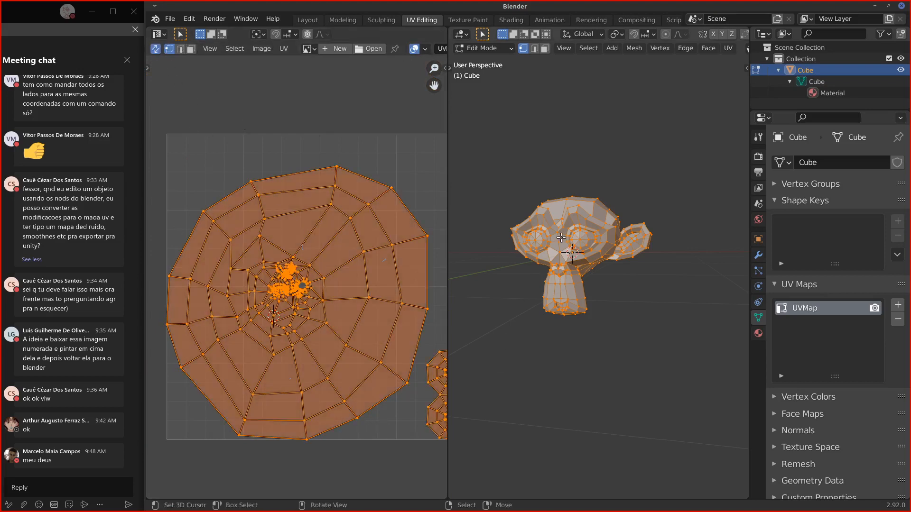
Step: Clear the mesh selection and loop-select the eye socket edges and the large island's outer boundary to compare them across both views
{"action": "middle_click_drag", "start_coordinate": [547, 241], "coordinate": [583, 228]}
{"action": "scroll", "coordinate": [583, 228], "scroll_direction": "up", "scroll_amount": 6}
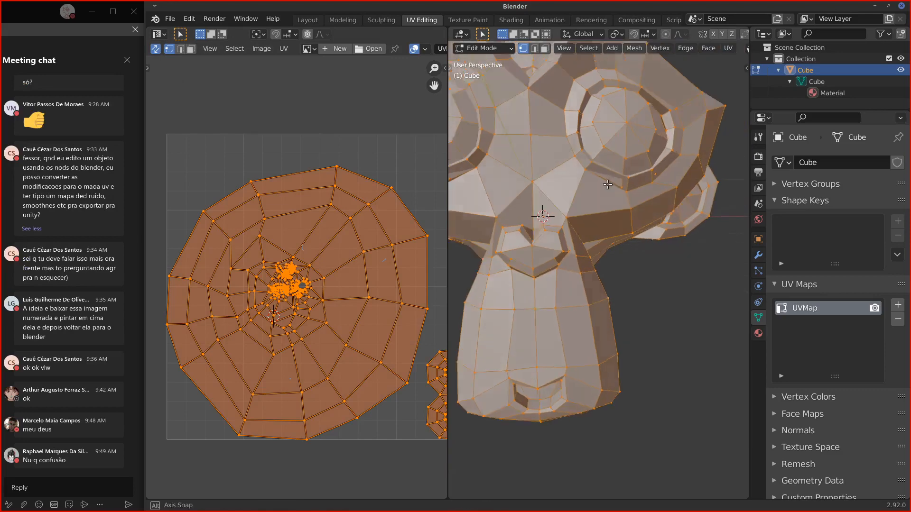
{"action": "key", "text": "alt+a"}
{"action": "scroll", "coordinate": [599, 182], "scroll_direction": "down", "scroll_amount": 3}
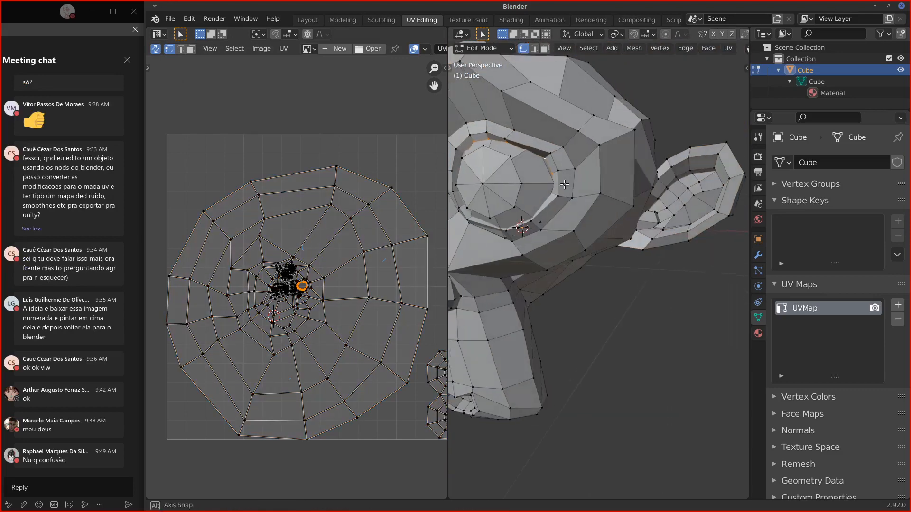
{"action": "mouse_move", "coordinate": [599, 181]}
{"action": "middle_mouse_down"}
{"action": "mouse_move", "coordinate": [602, 195]}
{"action": "mouse_move", "coordinate": [610, 181]}
{"action": "middle_mouse_up"}
{"action": "left_click", "coordinate": [586, 185], "text": "alt"}
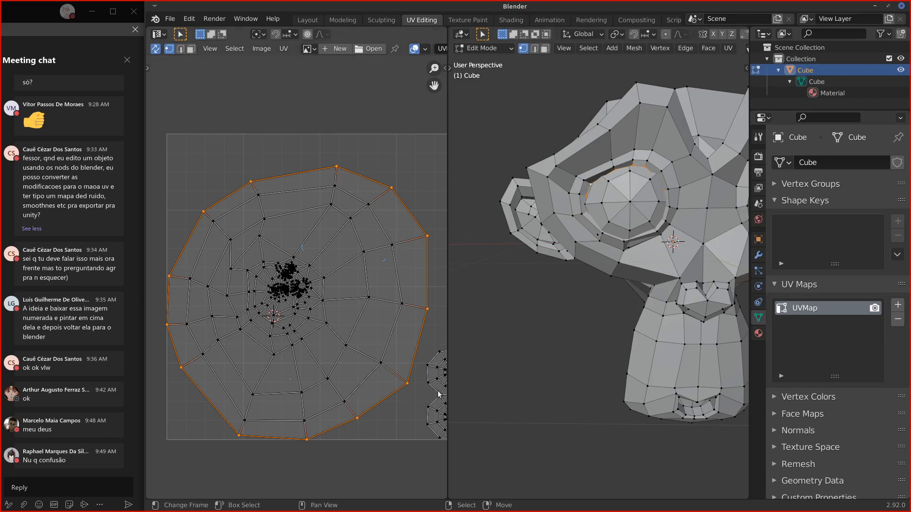
{"action": "left_click", "coordinate": [728, 48]}
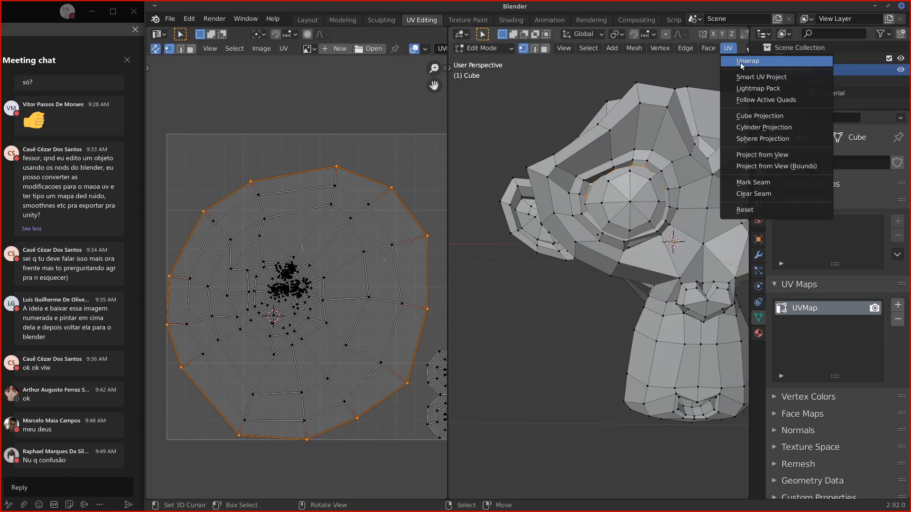
{"action": "left_click", "coordinate": [768, 60]}
{"action": "middle_click_drag", "start_coordinate": [560, 365], "coordinate": [527, 366]}
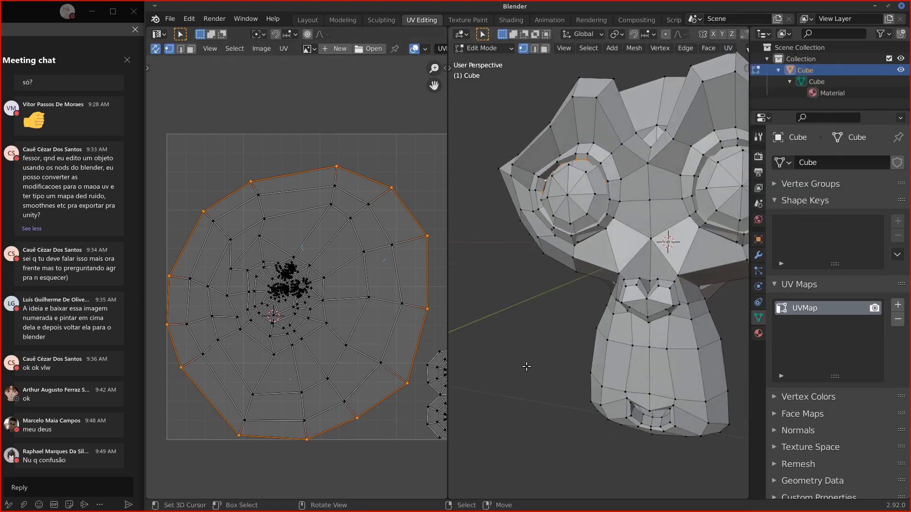
{"action": "scroll", "coordinate": [527, 366], "scroll_direction": "down", "scroll_amount": 2}
{"action": "scroll", "coordinate": [522, 363], "scroll_direction": "down", "scroll_amount": 2}
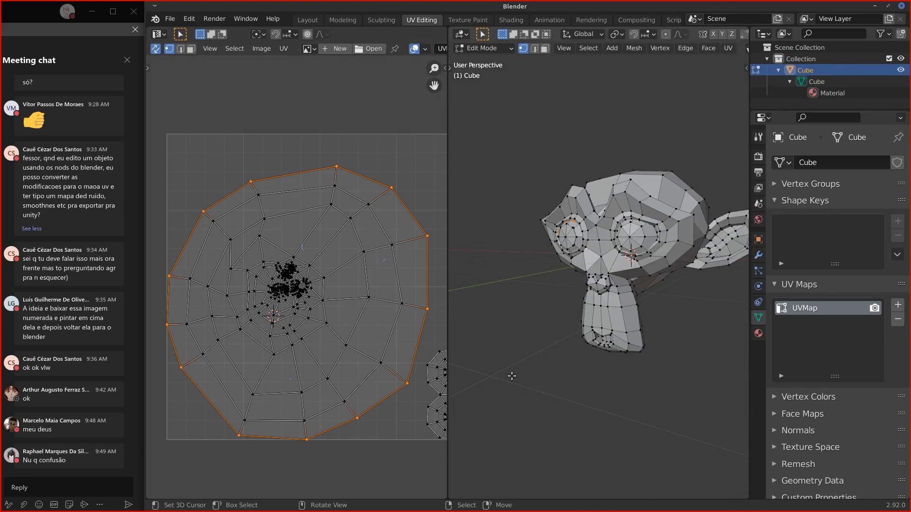
Step: Switch the monkey mesh to edge selection and remove its UVMap layer
{"action": "left_click", "coordinate": [568, 328]}
{"action": "middle_click_drag", "start_coordinate": [642, 313], "coordinate": [568, 178]}
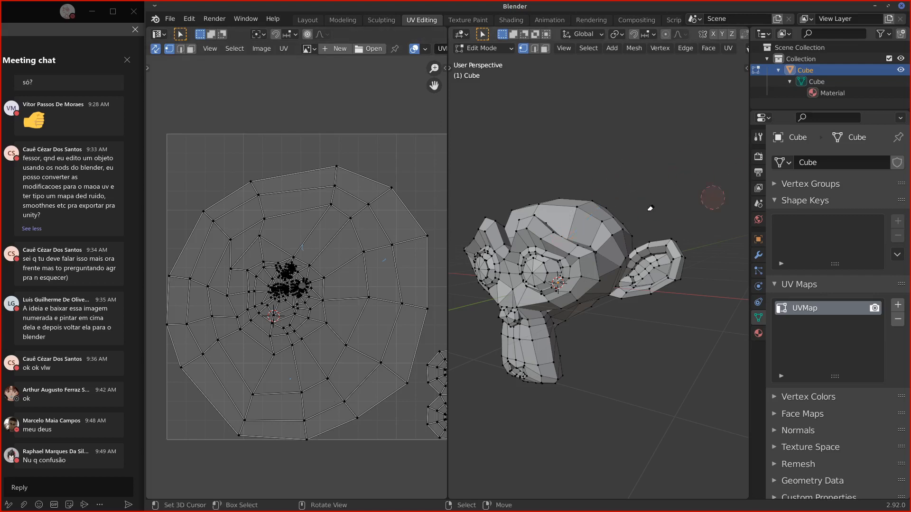
{"action": "middle_click_drag", "start_coordinate": [557, 228], "coordinate": [588, 285]}
{"action": "left_click", "coordinate": [534, 49]}
{"action": "left_click", "coordinate": [898, 319]}
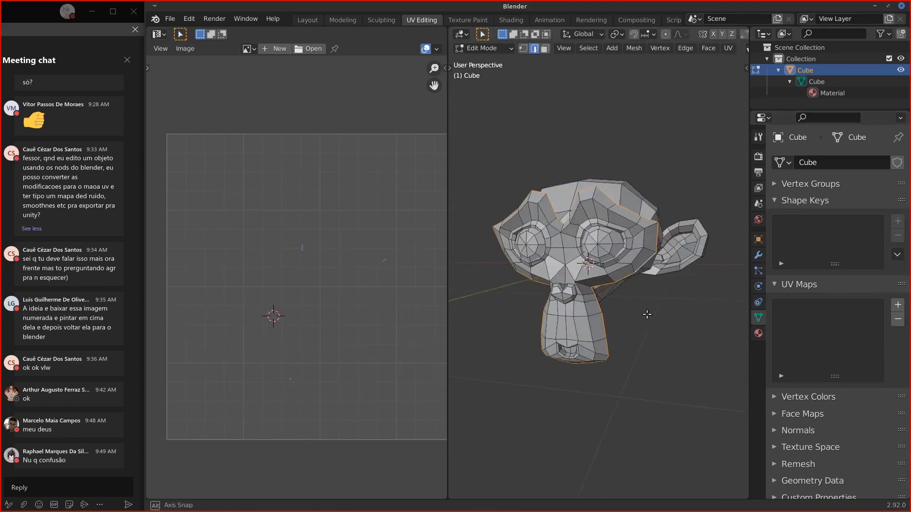
Step: Inspect the edges along the side of the monkey's face and muzzle by loop-selecting them
{"action": "middle_click_drag", "start_coordinate": [647, 315], "coordinate": [605, 230]}
{"action": "scroll", "coordinate": [541, 252], "scroll_direction": "up", "scroll_amount": 3}
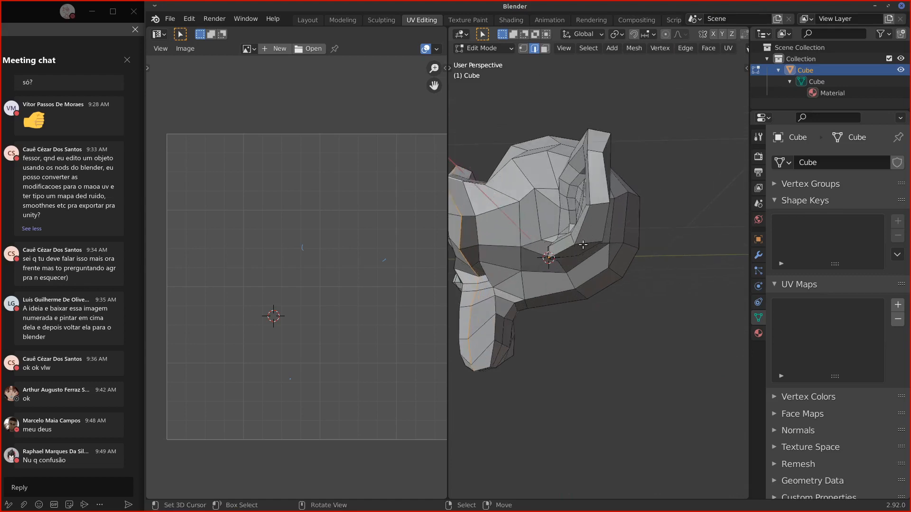
{"action": "middle_click_drag", "start_coordinate": [541, 251], "coordinate": [521, 246]}
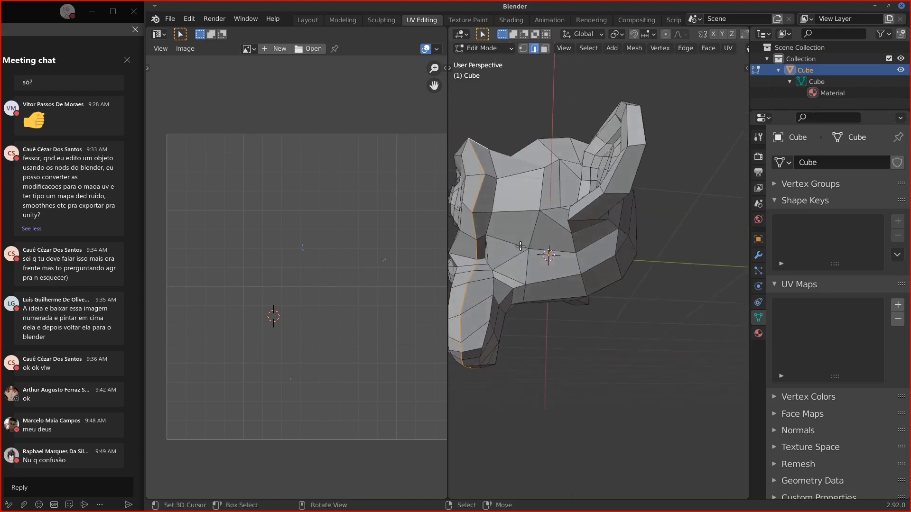
{"action": "middle_click_drag", "start_coordinate": [490, 302], "coordinate": [534, 268]}
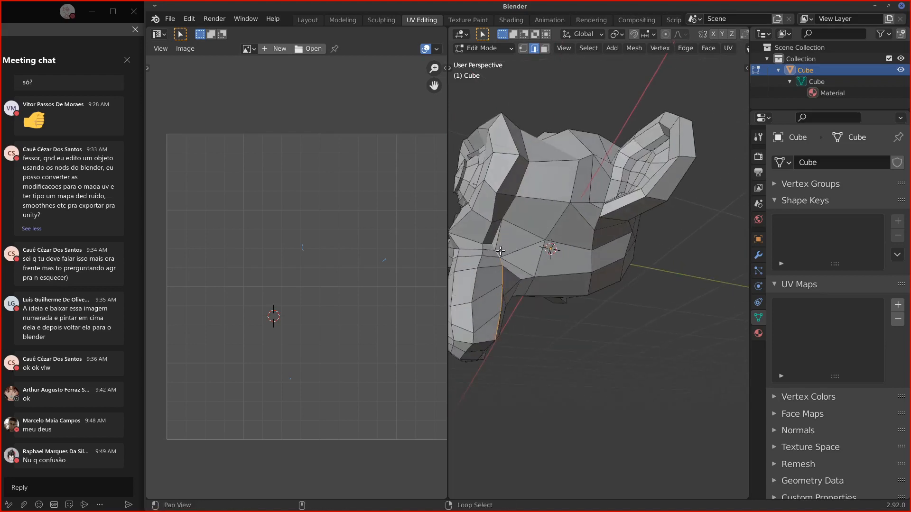
{"action": "middle_click_drag", "start_coordinate": [503, 233], "coordinate": [506, 392]}
{"action": "middle_click_drag", "start_coordinate": [606, 345], "coordinate": [668, 289]}
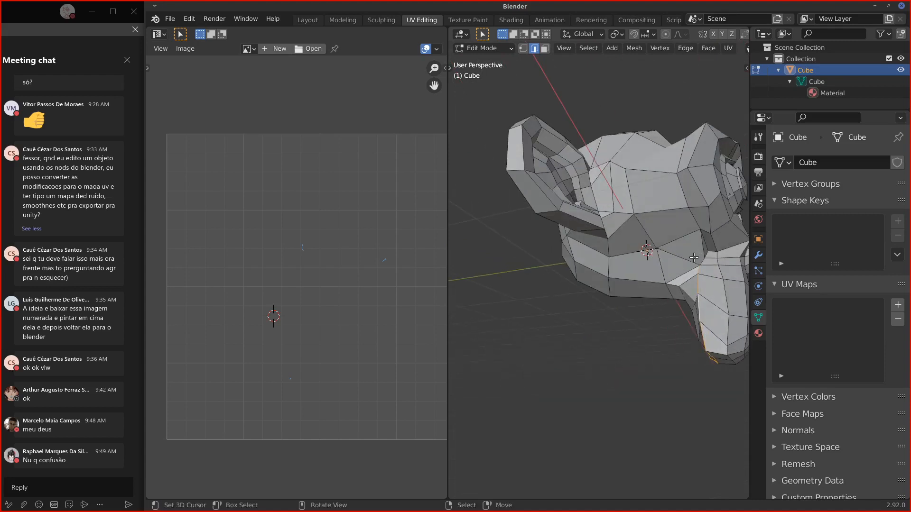
Step: Check the edge loops around the lower jaw and across the brows, and widen the 3D view slightly
{"action": "mouse_move", "coordinate": [694, 257]}
{"action": "middle_mouse_down"}
{"action": "mouse_move", "coordinate": [719, 269]}
{"action": "mouse_move", "coordinate": [692, 263]}
{"action": "mouse_move", "coordinate": [610, 284]}
{"action": "mouse_move", "coordinate": [691, 279]}
{"action": "mouse_move", "coordinate": [610, 252]}
{"action": "mouse_move", "coordinate": [589, 281]}
{"action": "mouse_move", "coordinate": [681, 266]}
{"action": "middle_mouse_up"}
{"action": "key", "text": "alt"}
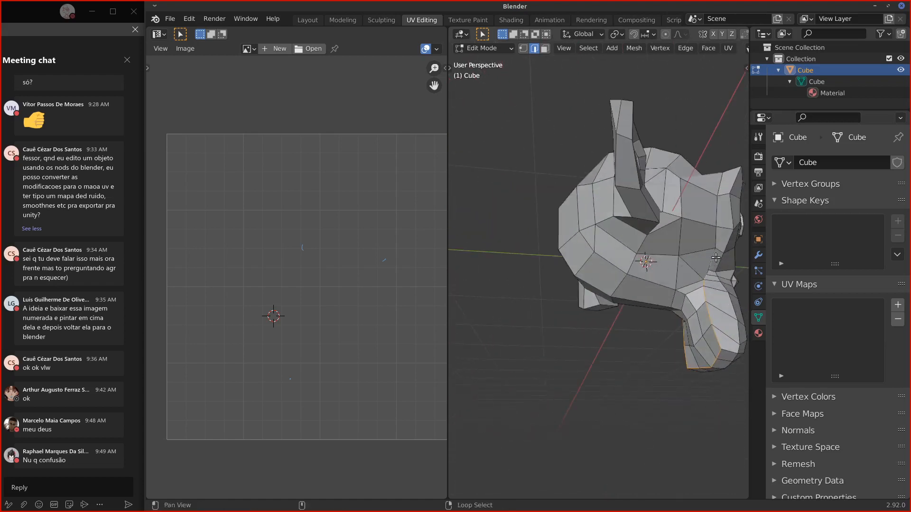
{"action": "middle_click_drag", "start_coordinate": [739, 245], "coordinate": [605, 306]}
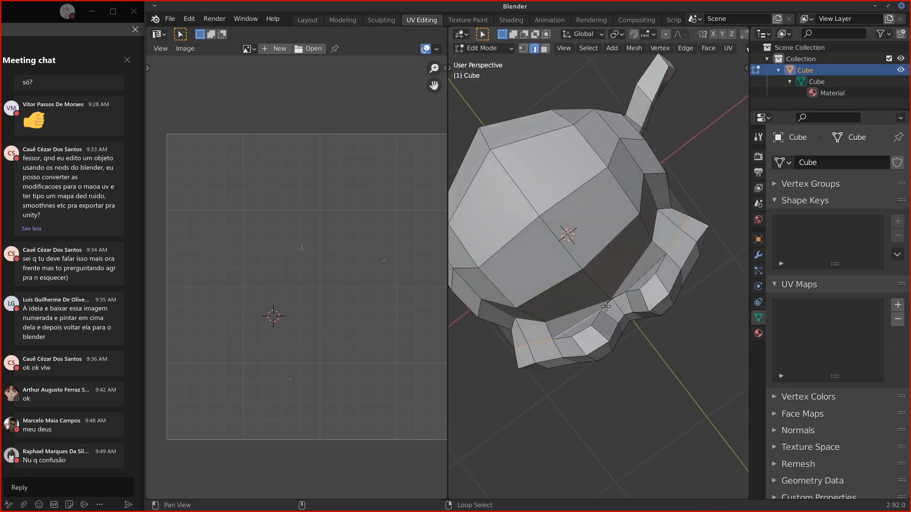
{"action": "middle_click_drag", "start_coordinate": [653, 280], "coordinate": [560, 190]}
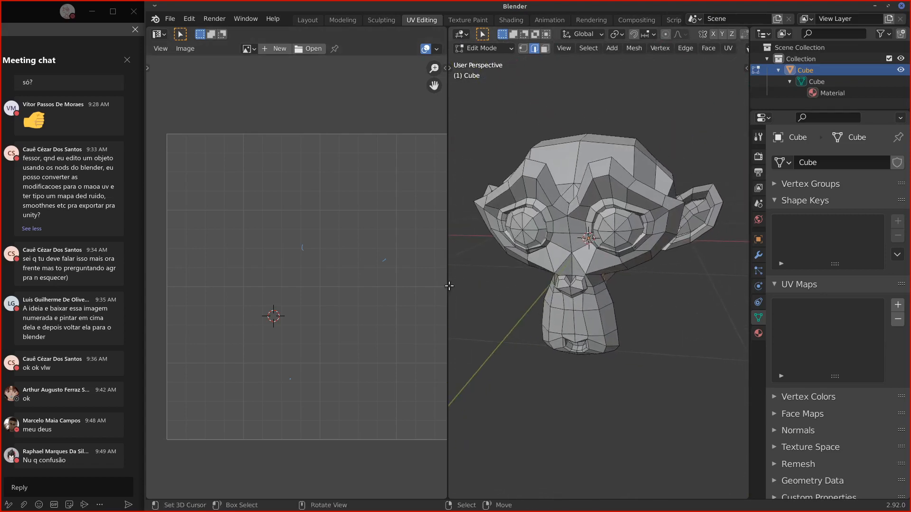
{"action": "left_click_drag", "start_coordinate": [448, 287], "coordinate": [423, 287]}
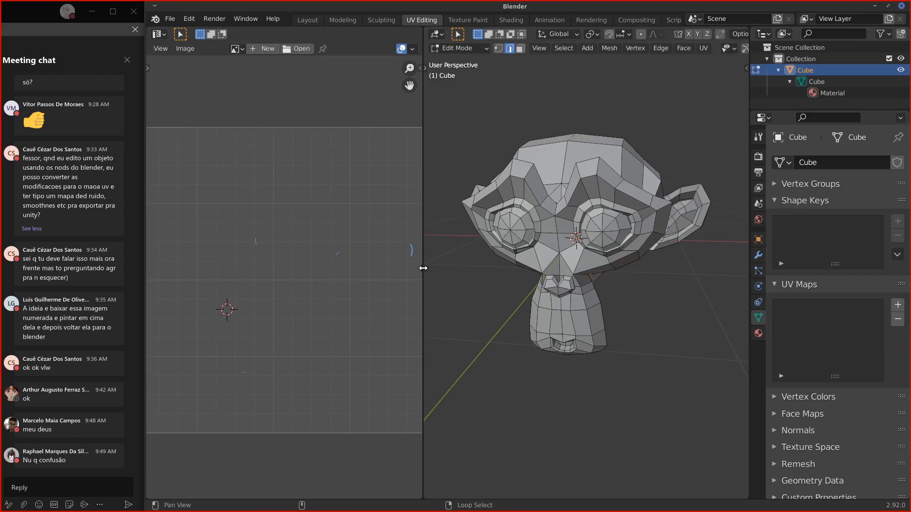
Step: Mark the selected edge loop around the monkey's face and muzzle as a seam and clear the selection
{"action": "left_click_drag", "start_coordinate": [425, 267], "coordinate": [419, 266]}
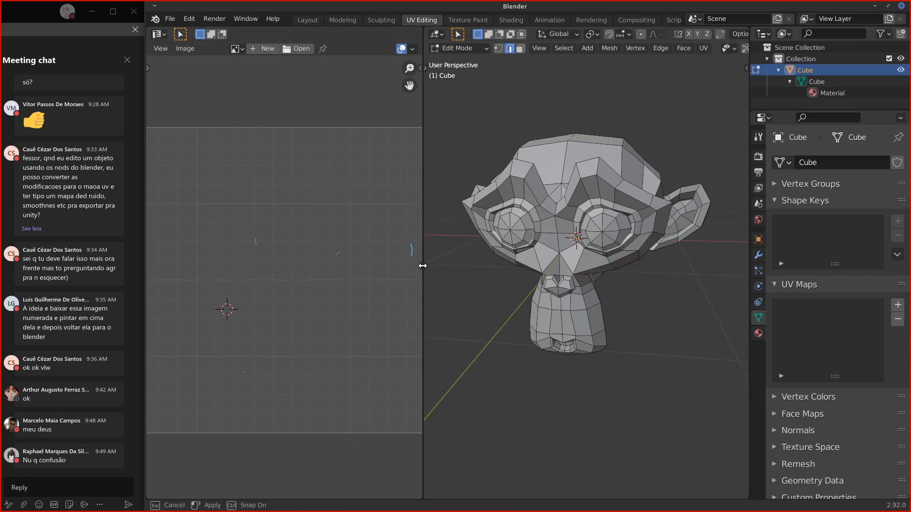
{"action": "middle_click_drag", "start_coordinate": [455, 238], "coordinate": [489, 206]}
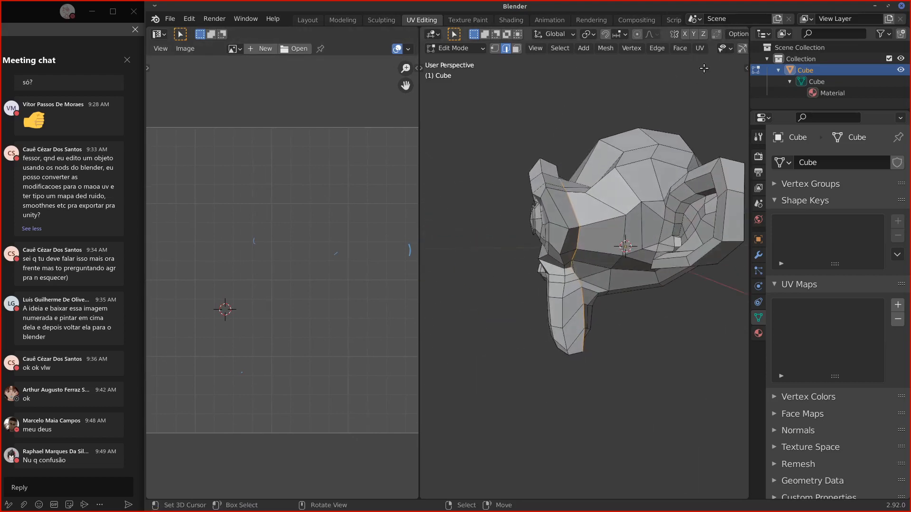
{"action": "left_click", "coordinate": [700, 49]}
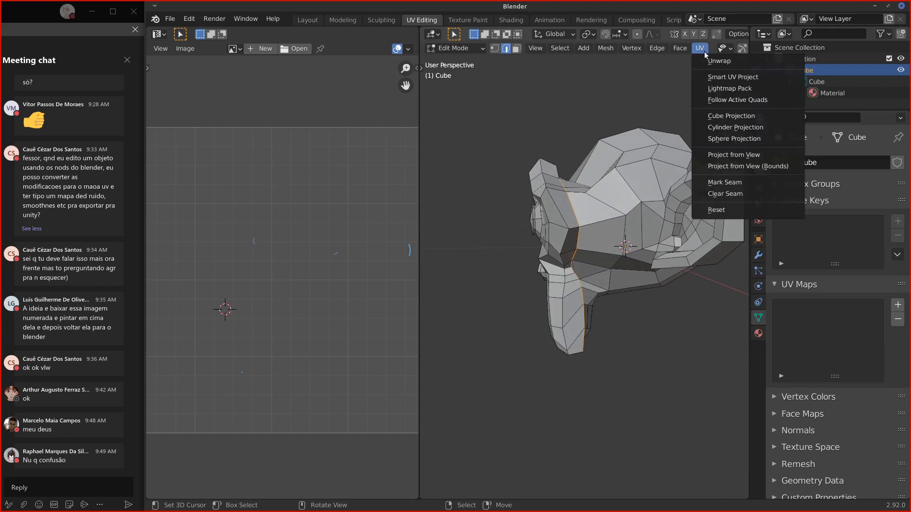
{"action": "left_click", "coordinate": [734, 182]}
{"action": "middle_click_drag", "start_coordinate": [585, 270], "coordinate": [582, 242]}
{"action": "key", "text": "alt+a"}
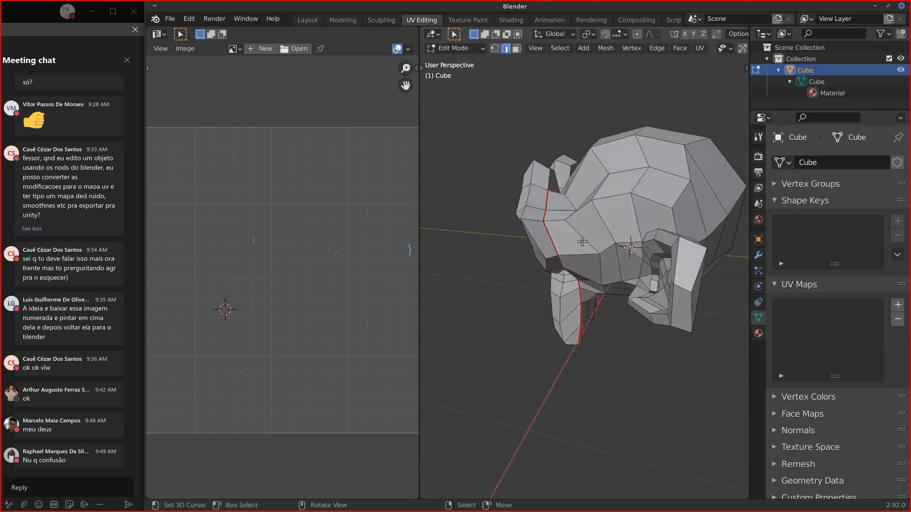
Step: Select the edges running around the back of the head and along the ears' outer rims, and mark them as seams
{"action": "left_click", "coordinate": [579, 212], "text": "ctrl"}
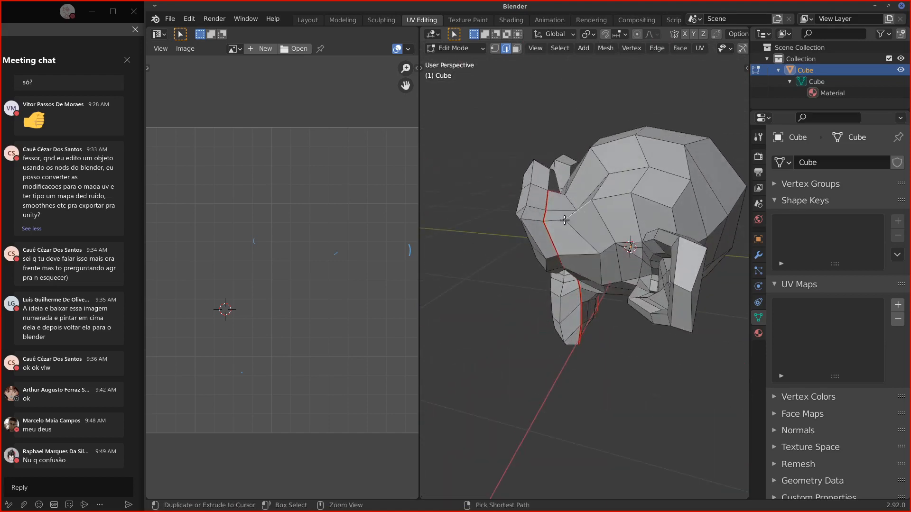
{"action": "left_click", "coordinate": [559, 220], "text": "ctrl"}
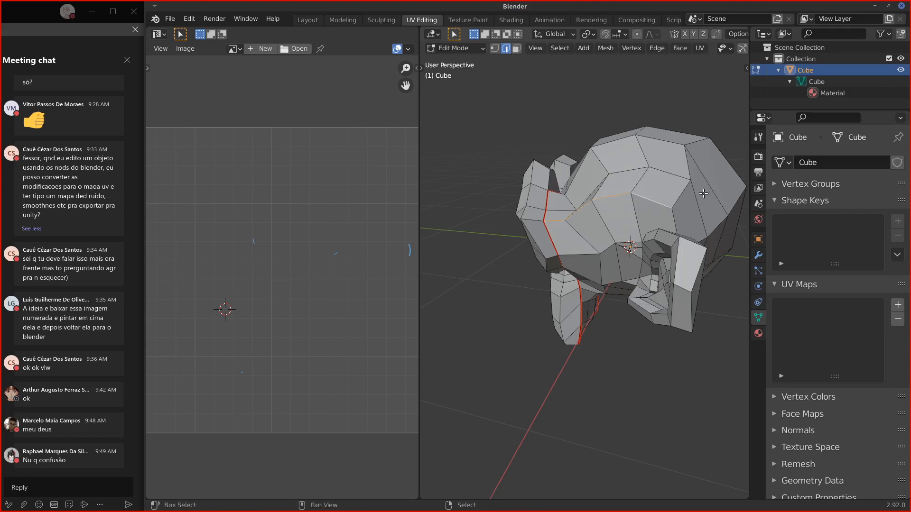
{"action": "middle_click_drag", "start_coordinate": [704, 194], "coordinate": [484, 221]}
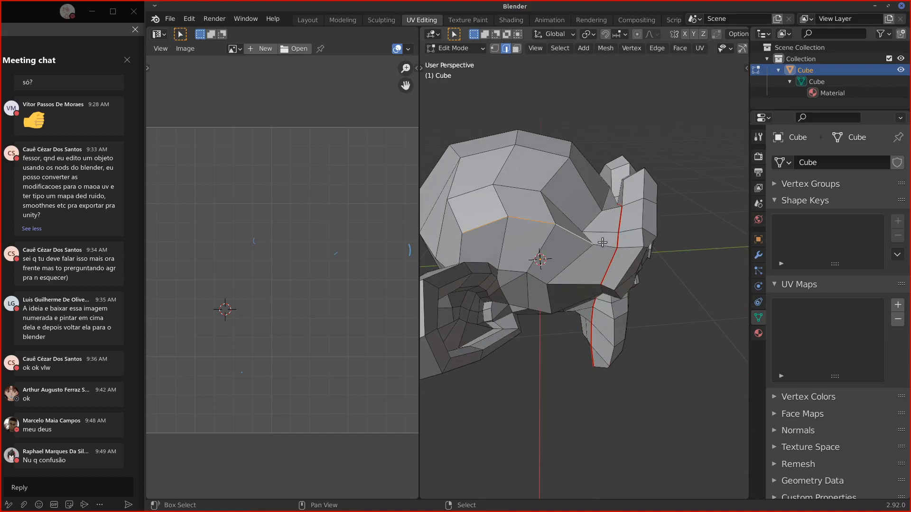
{"action": "middle_click_drag", "start_coordinate": [603, 246], "coordinate": [733, 220]}
{"action": "middle_click_drag", "start_coordinate": [715, 128], "coordinate": [647, 214]}
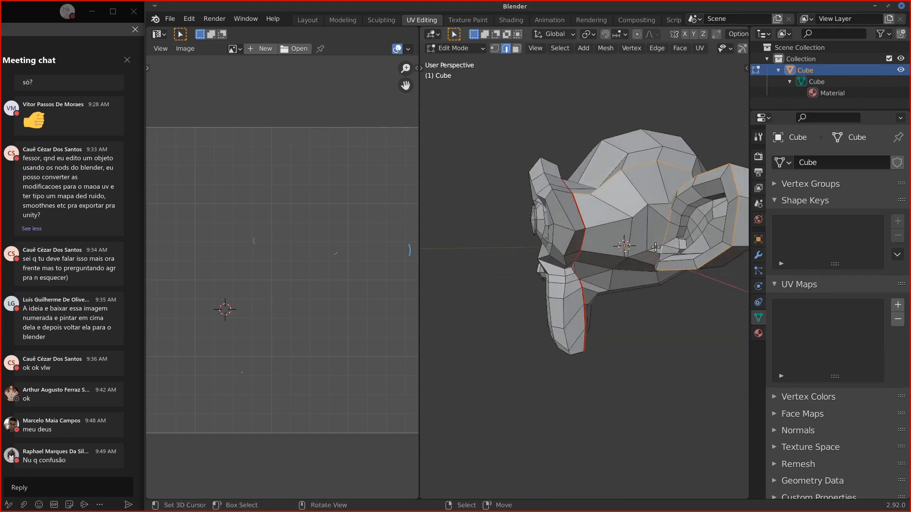
{"action": "middle_click_drag", "start_coordinate": [655, 247], "coordinate": [558, 259]}
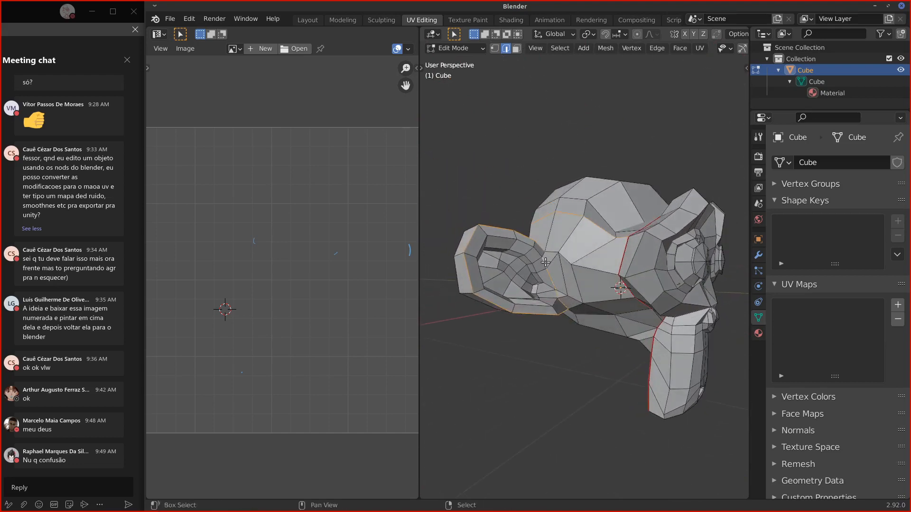
{"action": "middle_click_drag", "start_coordinate": [563, 261], "coordinate": [622, 238]}
{"action": "left_click", "coordinate": [699, 48]}
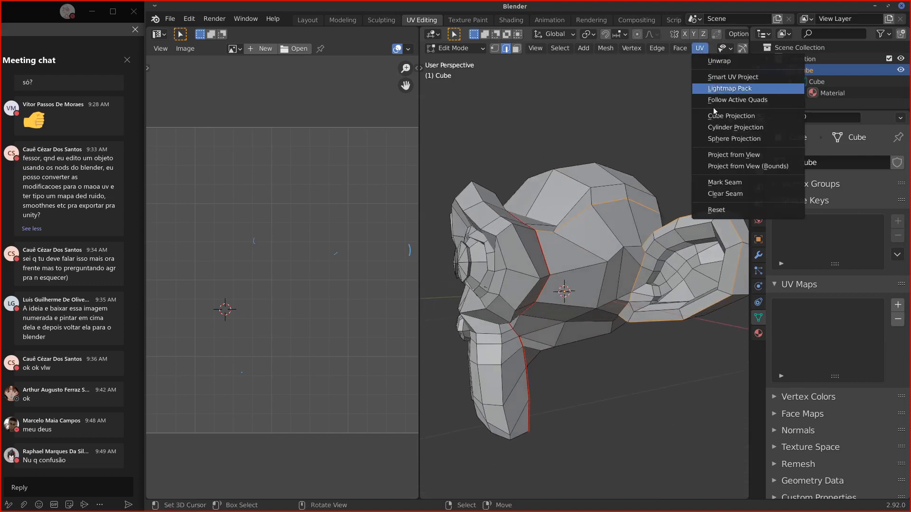
{"action": "left_click", "coordinate": [719, 183]}
{"action": "middle_click_drag", "start_coordinate": [612, 258], "coordinate": [614, 281]}
{"action": "scroll", "coordinate": [634, 299], "scroll_direction": "down", "scroll_amount": 4}
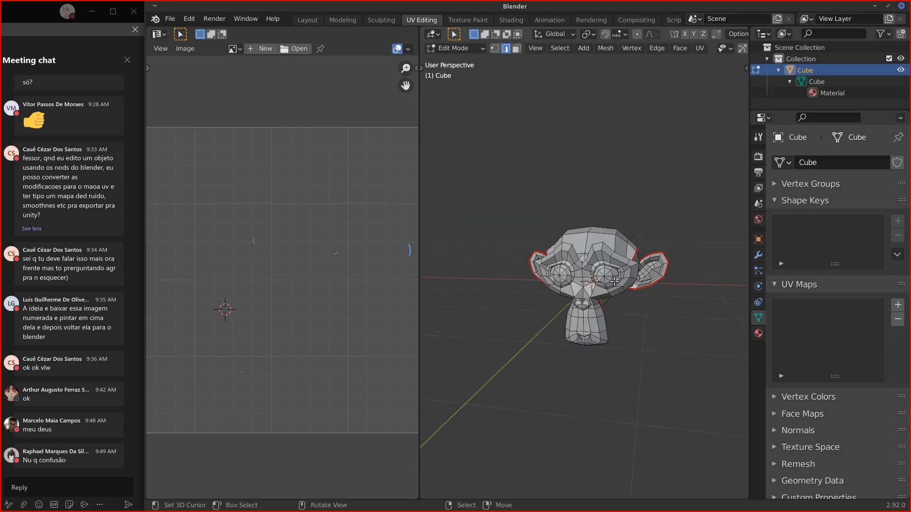
Step: Select the whole monkey mesh and unwrap it along the marked seams
{"action": "key", "text": "ctrl+l"}
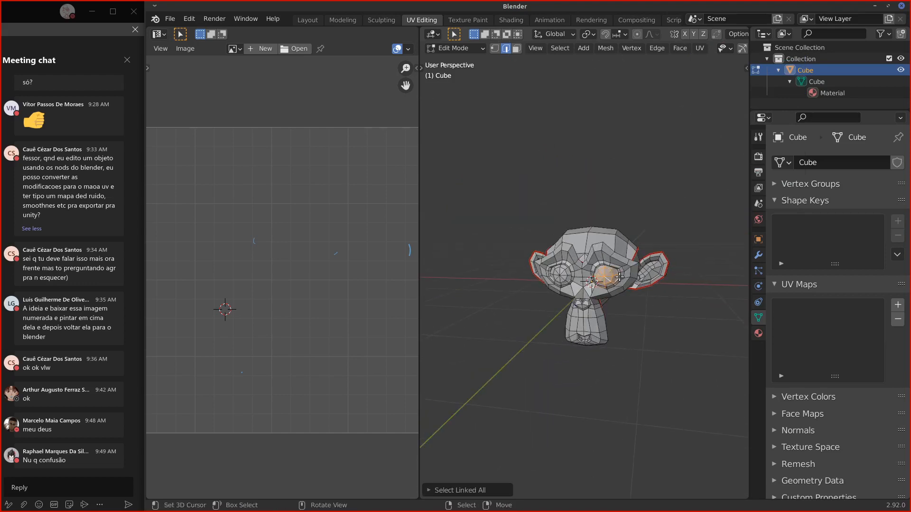
{"action": "key", "text": "a"}
{"action": "left_click", "coordinate": [699, 48]}
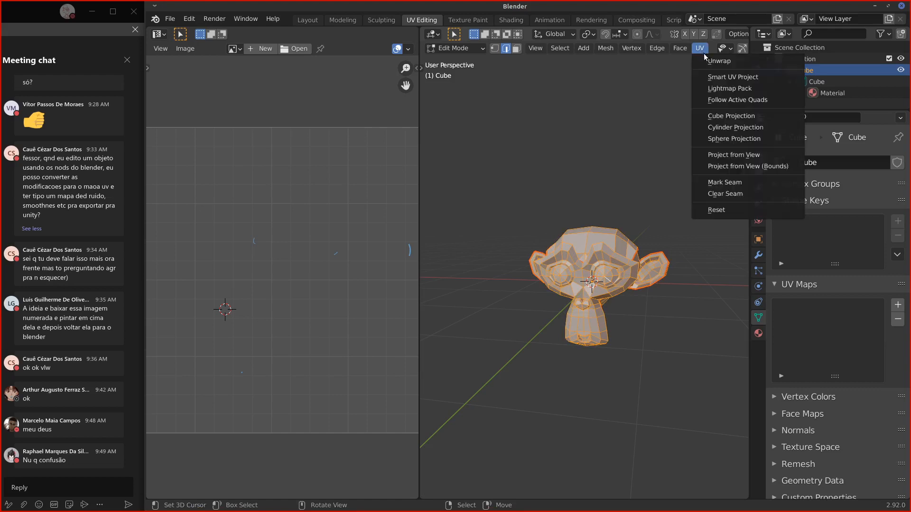
{"action": "left_click", "coordinate": [709, 60]}
Step: Select the face island in the UV layout, turn off UV sync selection, and rotate the island upright
{"action": "middle_click_drag", "start_coordinate": [361, 365], "coordinate": [325, 326]}
{"action": "left_click", "coordinate": [326, 326]}
{"action": "key", "text": "ctrl+l"}
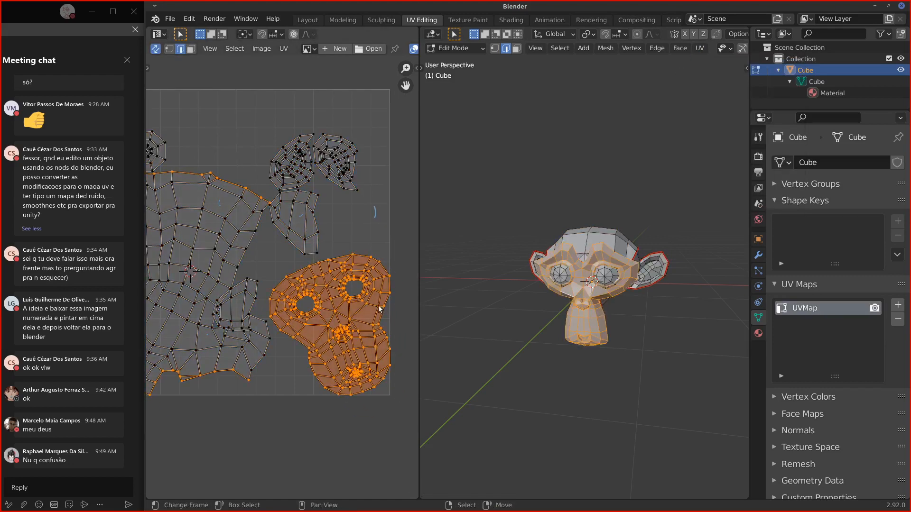
{"action": "key", "text": "r"}
{"action": "key", "text": "Escape"}
{"action": "left_click", "coordinate": [155, 48]}
{"action": "key", "text": "r"}
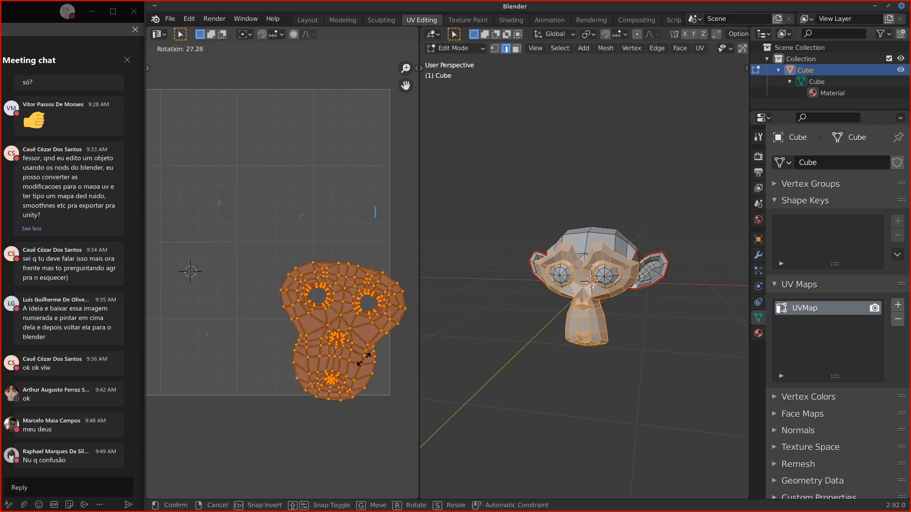
{"action": "left_click", "coordinate": [378, 354]}
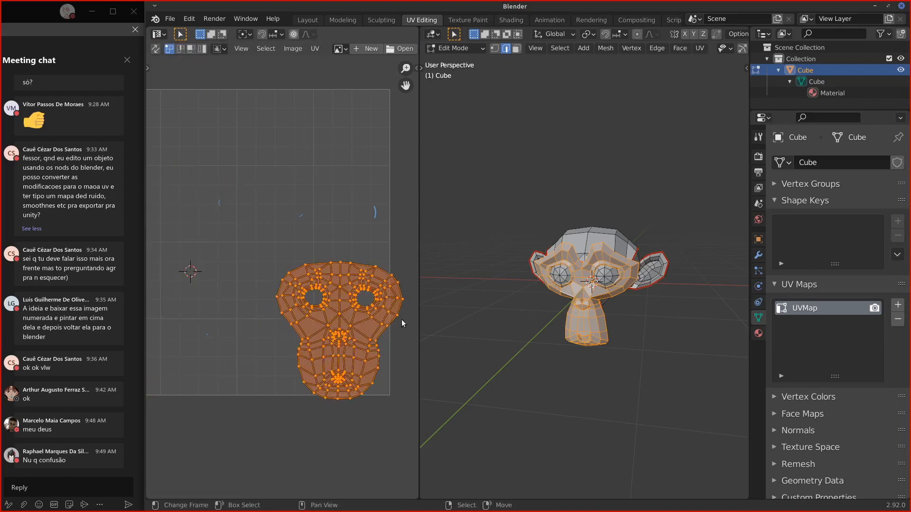
Step: Select all the UV islands and examine the full layout, especially the overlapping part of the large head island
{"action": "key", "text": "a"}
{"action": "middle_click_drag", "start_coordinate": [355, 329], "coordinate": [383, 312]}
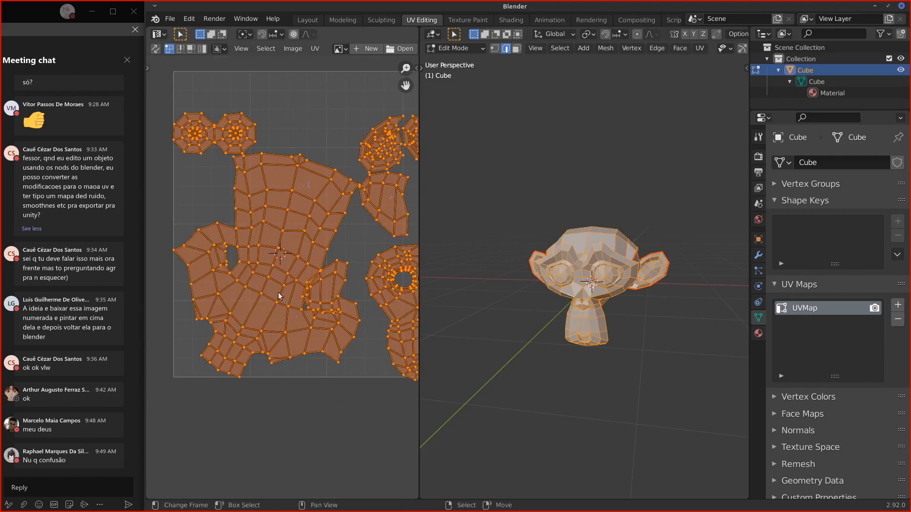
{"action": "scroll", "coordinate": [278, 292], "scroll_direction": "up", "scroll_amount": 3}
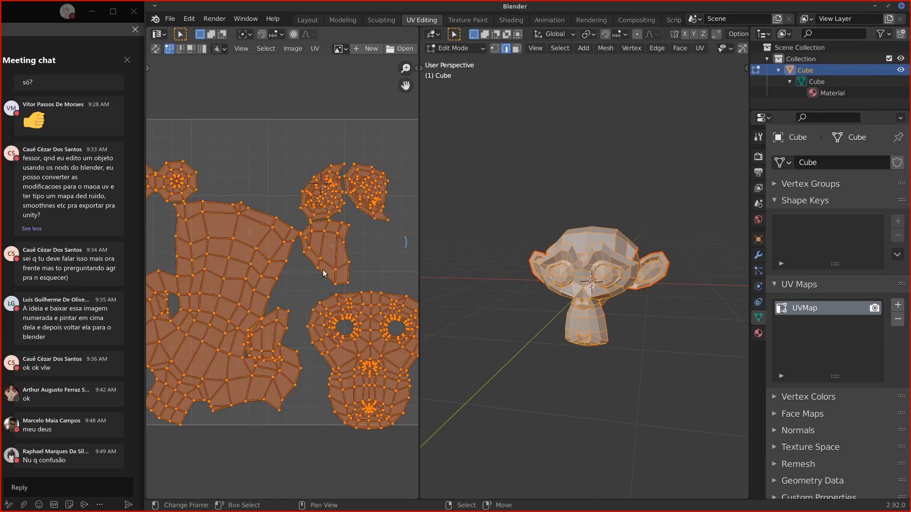
{"action": "scroll", "coordinate": [331, 258], "scroll_direction": "down", "scroll_amount": 3}
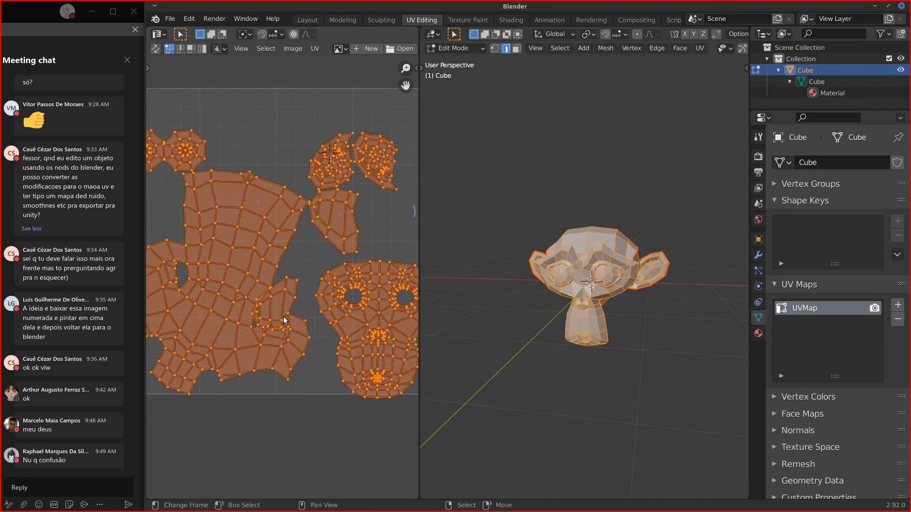
{"action": "scroll", "coordinate": [284, 318], "scroll_direction": "up", "scroll_amount": 3}
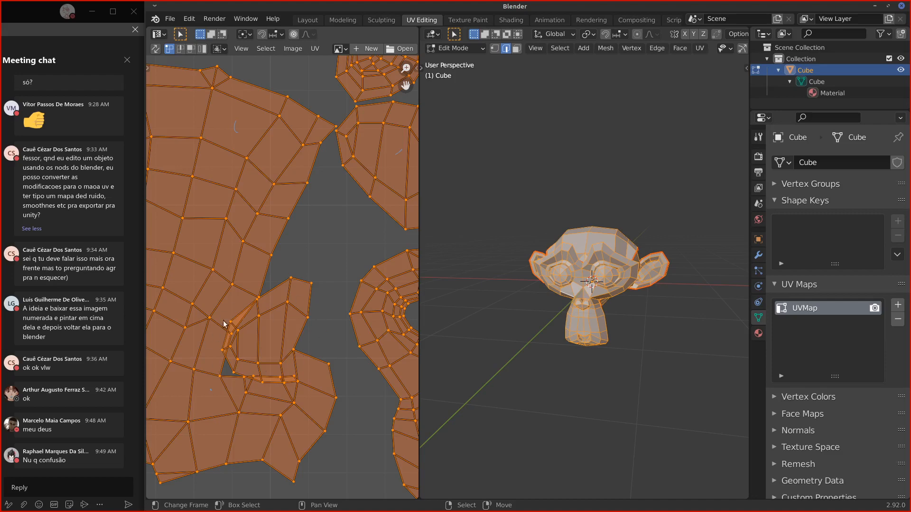
{"action": "scroll", "coordinate": [306, 313], "scroll_direction": "down", "scroll_amount": 5}
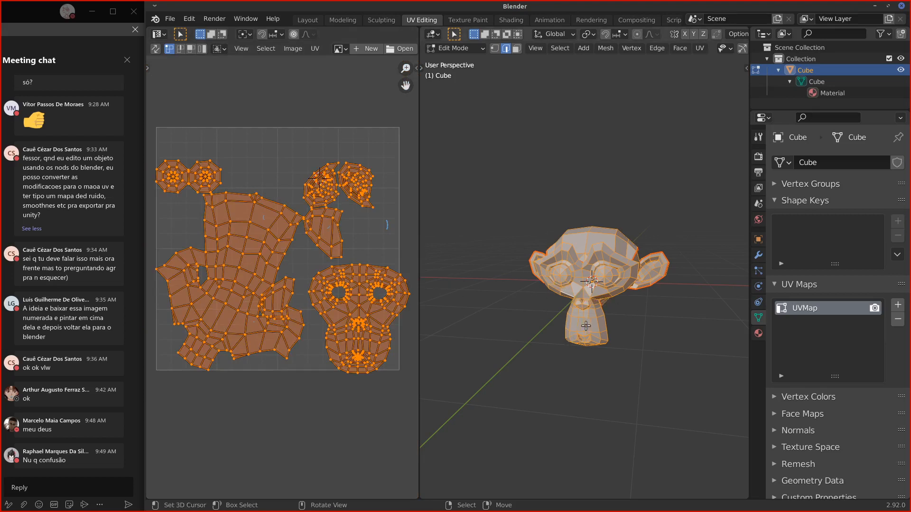
Step: Clear the seams from the whole monkey mesh and remove its UVMap layer
{"action": "middle_click_drag", "start_coordinate": [586, 326], "coordinate": [471, 318]}
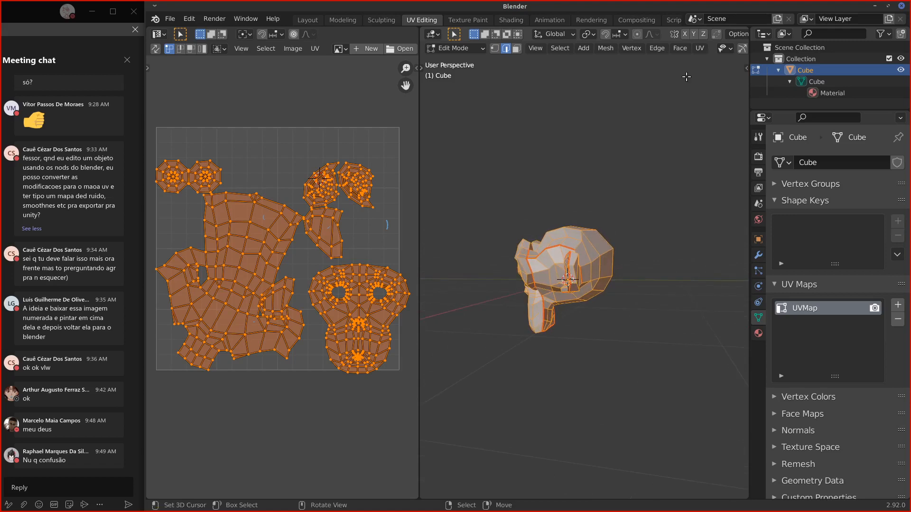
{"action": "left_click", "coordinate": [700, 48]}
{"action": "left_click", "coordinate": [716, 61]}
{"action": "left_click", "coordinate": [699, 48]}
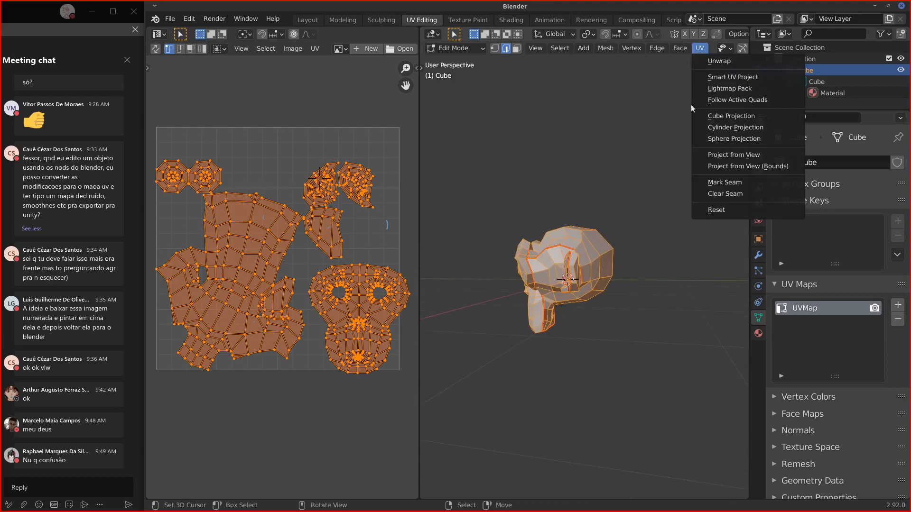
{"action": "left_click", "coordinate": [705, 193]}
{"action": "middle_click_drag", "start_coordinate": [576, 285], "coordinate": [627, 240]}
{"action": "left_click", "coordinate": [898, 319]}
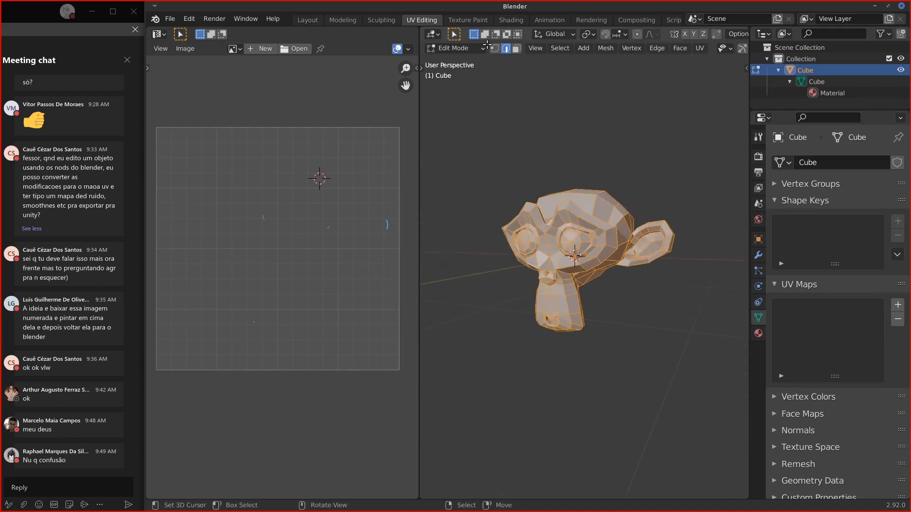
Step: Loop-select the ring of faces around the outer edge of the face and muzzle in face selection mode, and unwrap it
{"action": "key", "text": "3"}
{"action": "left_click", "coordinate": [627, 239], "text": "alt"}
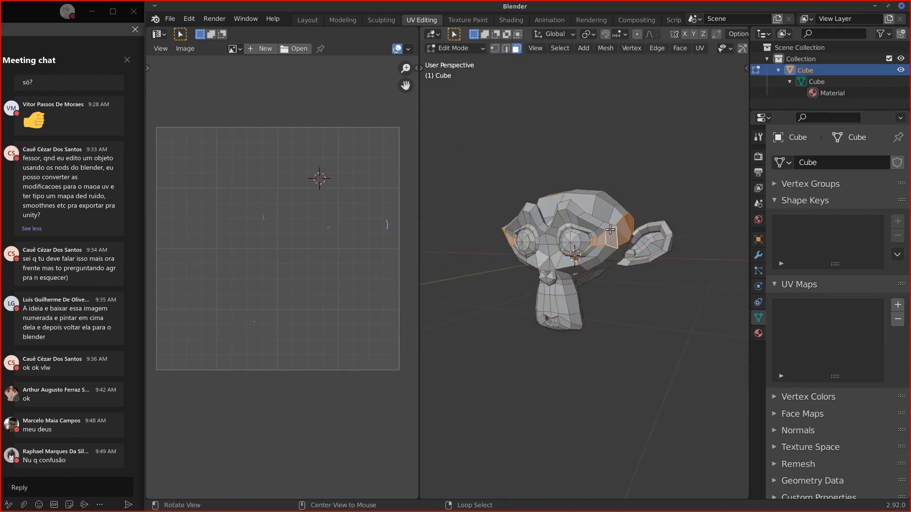
{"action": "left_click", "coordinate": [610, 236], "text": "alt"}
{"action": "left_click", "coordinate": [581, 258], "text": "alt"}
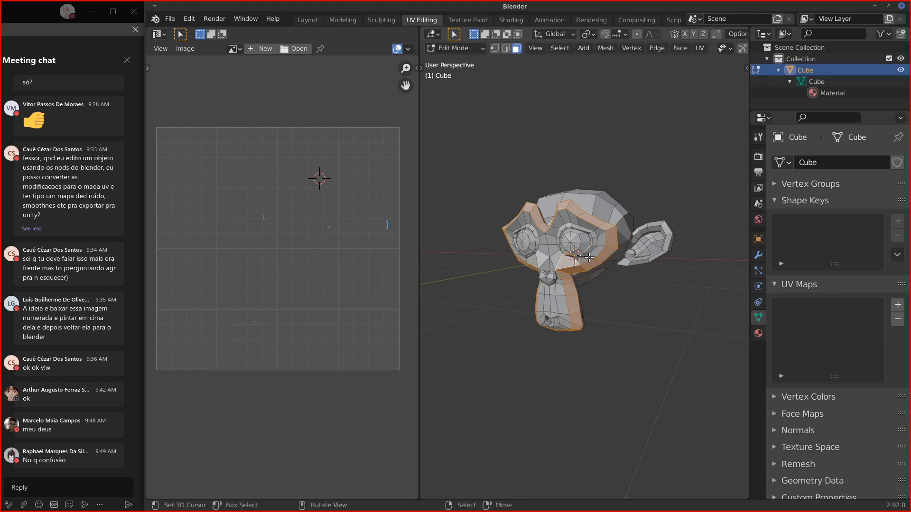
{"action": "middle_click_drag", "start_coordinate": [593, 254], "coordinate": [617, 251]}
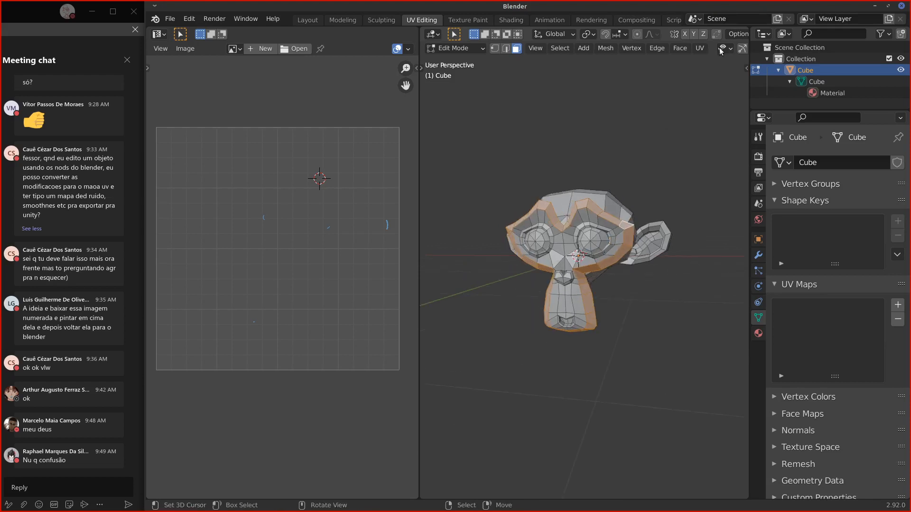
{"action": "left_click", "coordinate": [700, 48]}
{"action": "left_click", "coordinate": [717, 61]}
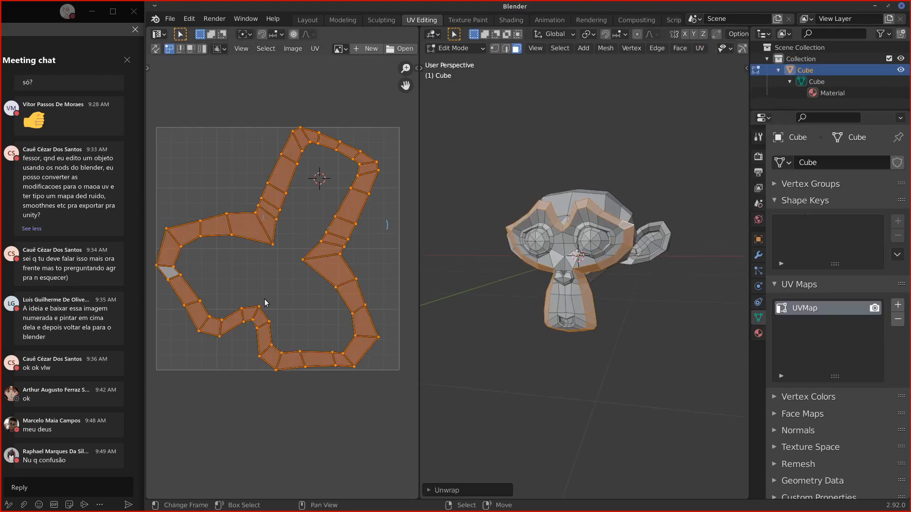
Step: Rotate the ring-shaped UV island by about 155° so it stands upright, and scale it down to about half size
{"action": "key", "text": "r"}
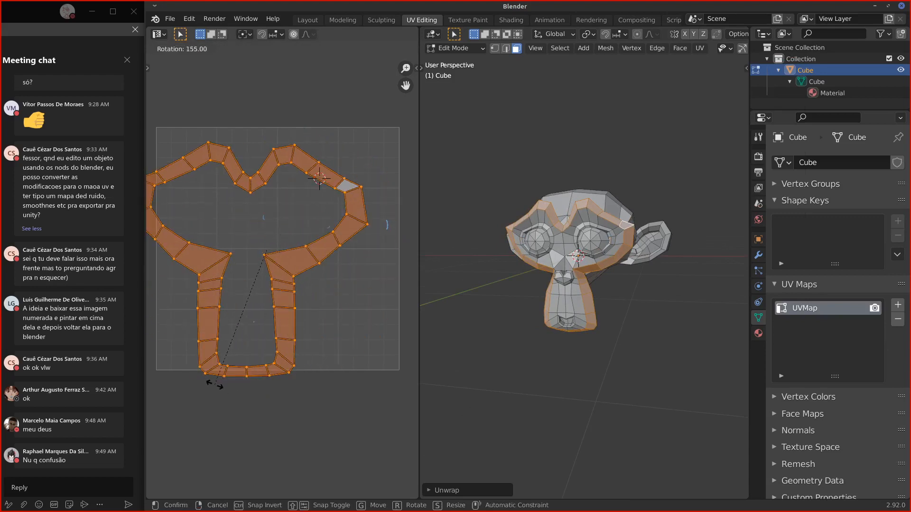
{"action": "left_click", "coordinate": [216, 383]}
{"action": "middle_click_drag", "start_coordinate": [269, 351], "coordinate": [283, 334]}
{"action": "middle_click_drag", "start_coordinate": [326, 359], "coordinate": [284, 375]}
{"action": "key", "text": "s"}
{"action": "left_click", "coordinate": [284, 319]}
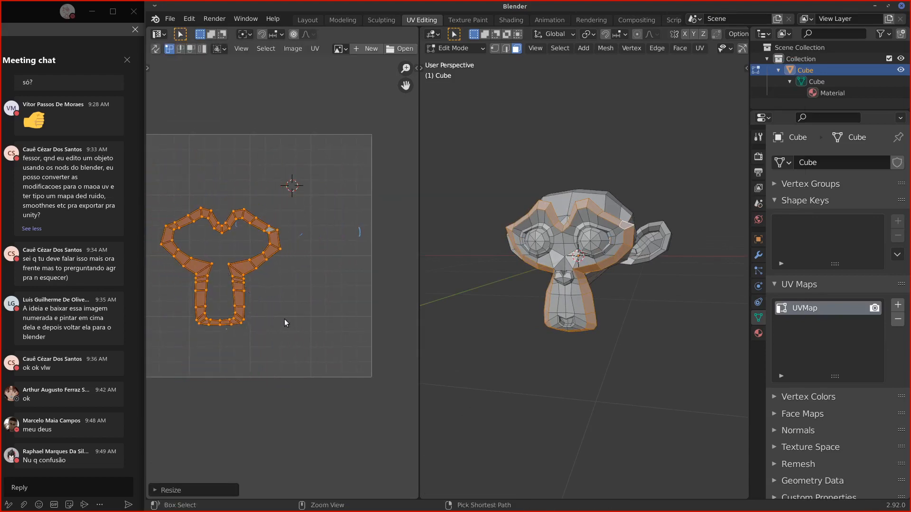
Step: Examine the unwrapped face ring from the side, and select the whole mesh to review the UV unwrapping options
{"action": "middle_click_drag", "start_coordinate": [599, 309], "coordinate": [503, 312]}
{"action": "middle_click_drag", "start_coordinate": [624, 267], "coordinate": [543, 273]}
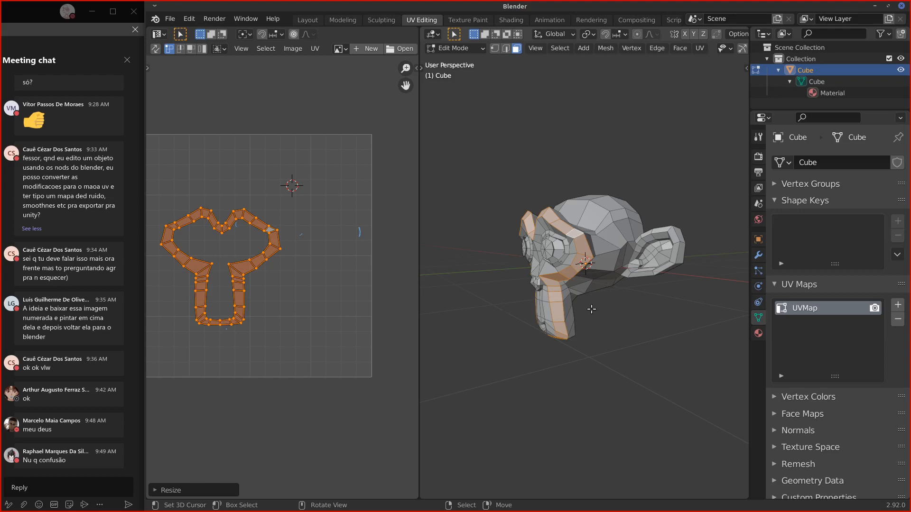
{"action": "key", "text": "a"}
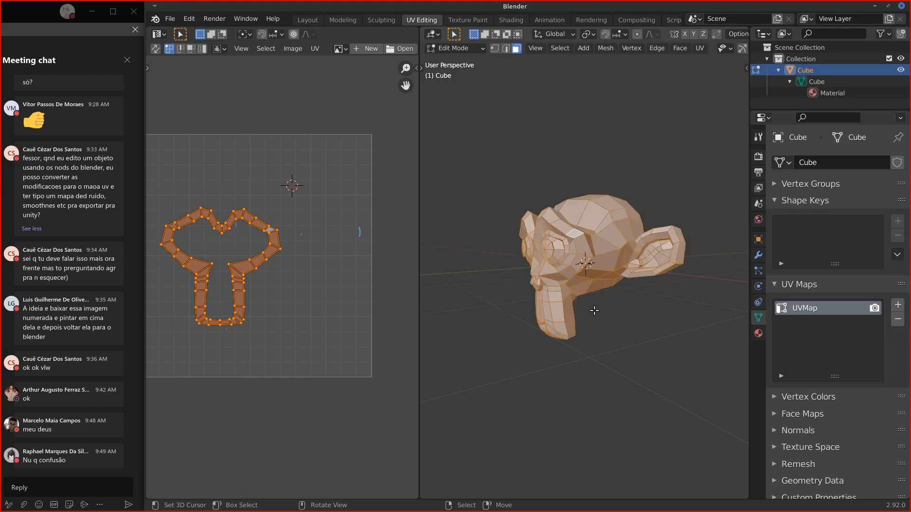
{"action": "left_click", "coordinate": [700, 48]}
{"action": "middle_click_drag", "start_coordinate": [530, 292], "coordinate": [530, 293]}
{"action": "mouse_move", "coordinate": [582, 274]}
{"action": "middle_mouse_down"}
{"action": "mouse_move", "coordinate": [579, 299]}
{"action": "mouse_move", "coordinate": [574, 266]}
{"action": "middle_mouse_up"}
{"action": "key", "text": "alt+a"}
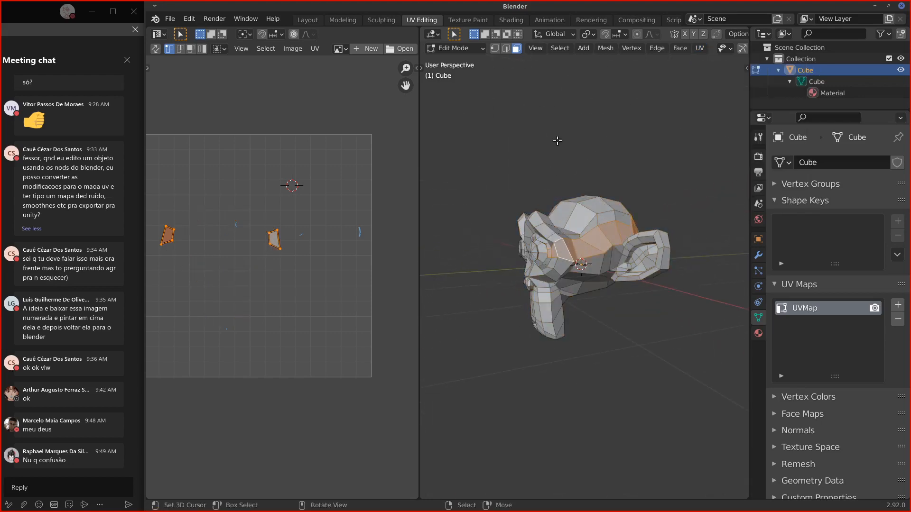
Step: Loop-select the outer edges of the face and muzzle in edge selection mode, and remove the mesh's UVMap layer
{"action": "left_click", "coordinate": [506, 48]}
{"action": "left_click", "coordinate": [547, 243], "text": "alt"}
{"action": "key", "text": "alt+a"}
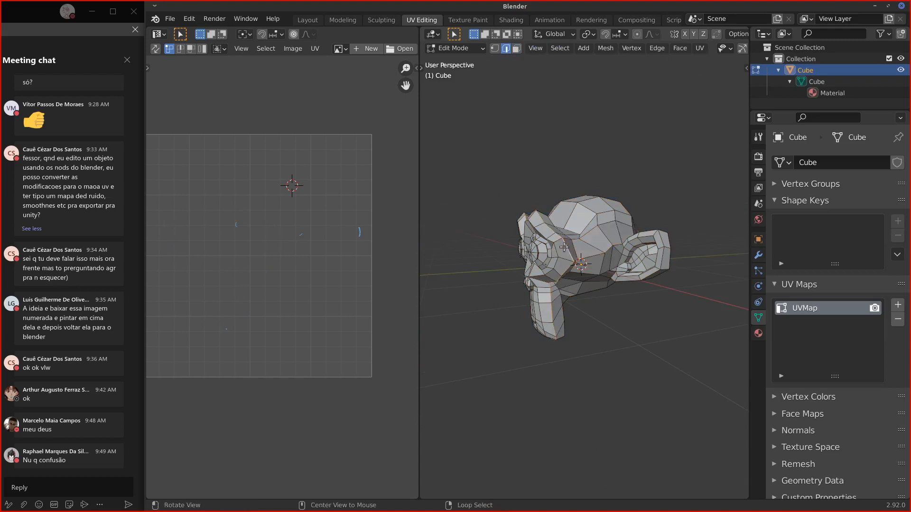
{"action": "left_click", "coordinate": [898, 319]}
{"action": "middle_click_drag", "start_coordinate": [583, 238], "coordinate": [594, 264]}
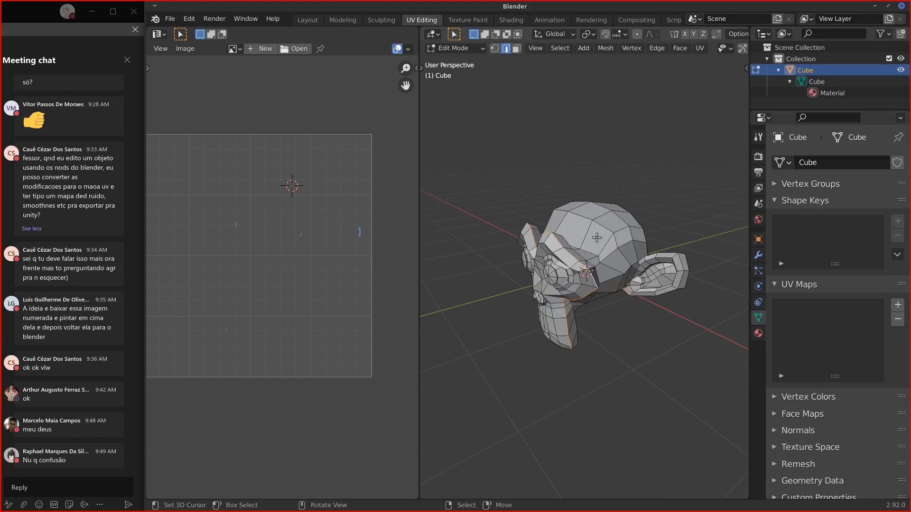
Step: Mark the selected outer edges of the face and muzzle as a seam
{"action": "left_click", "coordinate": [698, 51]}
{"action": "left_click", "coordinate": [708, 183]}
{"action": "middle_click_drag", "start_coordinate": [584, 238], "coordinate": [642, 150]}
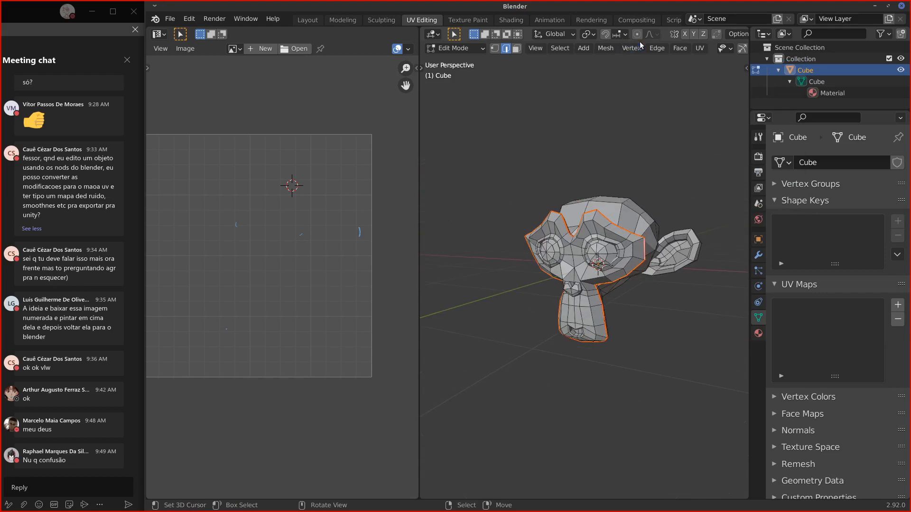
Step: Review the seam marking and clearing options for edges and UV mapping, and sketch and erase a letter U annotation above the model
{"action": "left_click", "coordinate": [658, 50]}
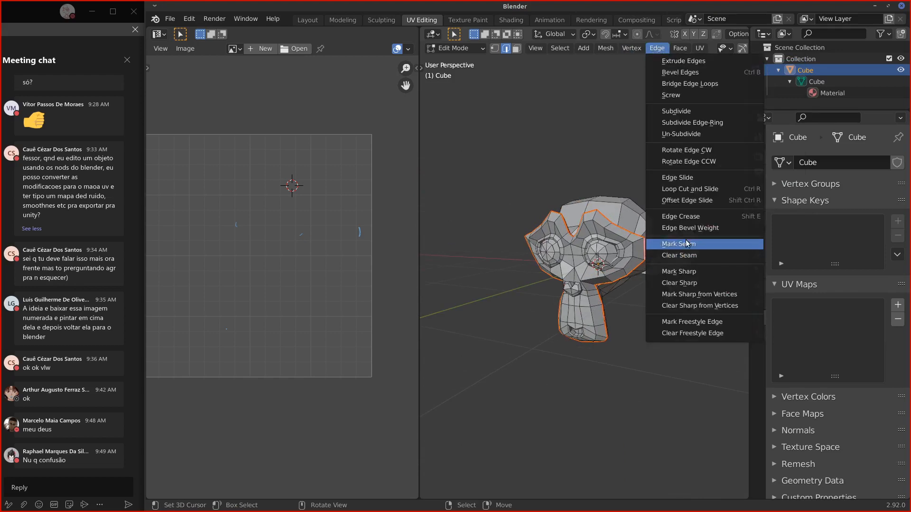
{"action": "left_click", "coordinate": [685, 256]}
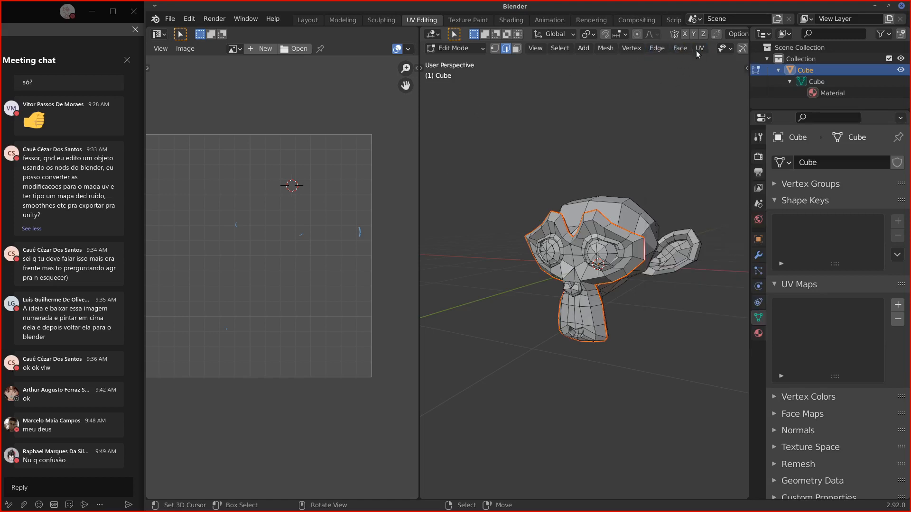
{"action": "key", "text": "u"}
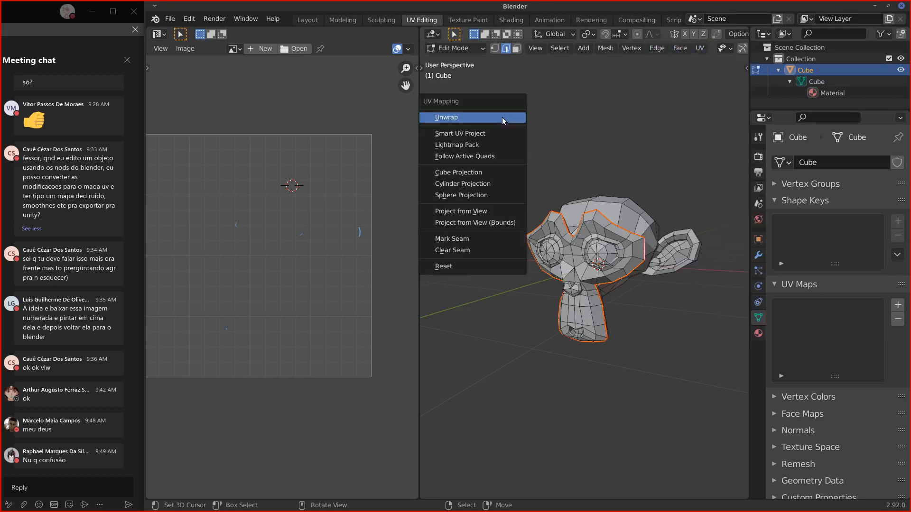
{"action": "key", "text": "u"}
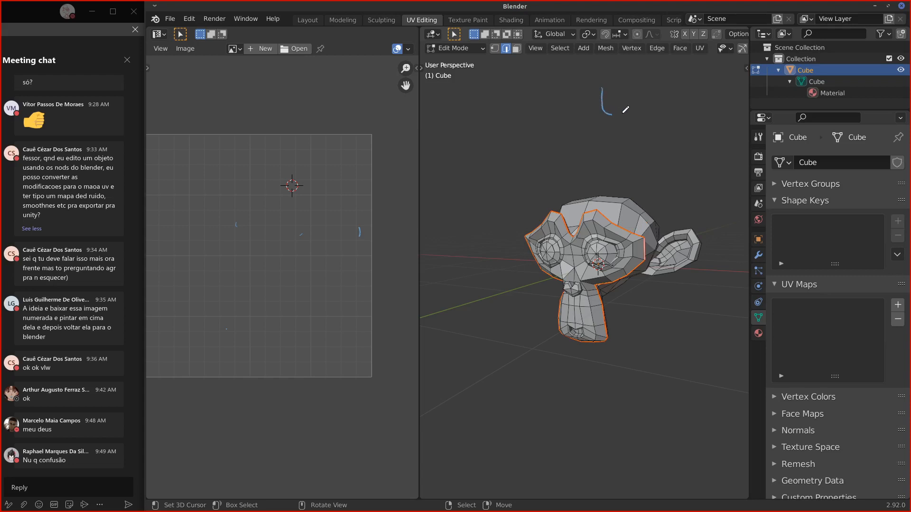
{"action": "left_click_drag", "start_coordinate": [633, 101], "coordinate": [688, 64]}
{"action": "mouse_move", "coordinate": [594, 106]}
{"action": "left_mouse_down", "text": "ctrl"}
{"action": "mouse_move", "coordinate": [626, 102]}
{"action": "mouse_move", "coordinate": [668, 74]}
{"action": "left_mouse_up", "text": "ctrl"}
{"action": "key", "text": "u"}
Step: Select the edges up the back of the muzzle and along the sides of the head above the ears
{"action": "middle_click_drag", "start_coordinate": [685, 177], "coordinate": [463, 270]}
{"action": "scroll", "coordinate": [570, 236], "scroll_direction": "up", "scroll_amount": 5}
{"action": "scroll", "coordinate": [570, 236], "scroll_direction": "down", "scroll_amount": 3}
{"action": "left_click", "coordinate": [465, 331]}
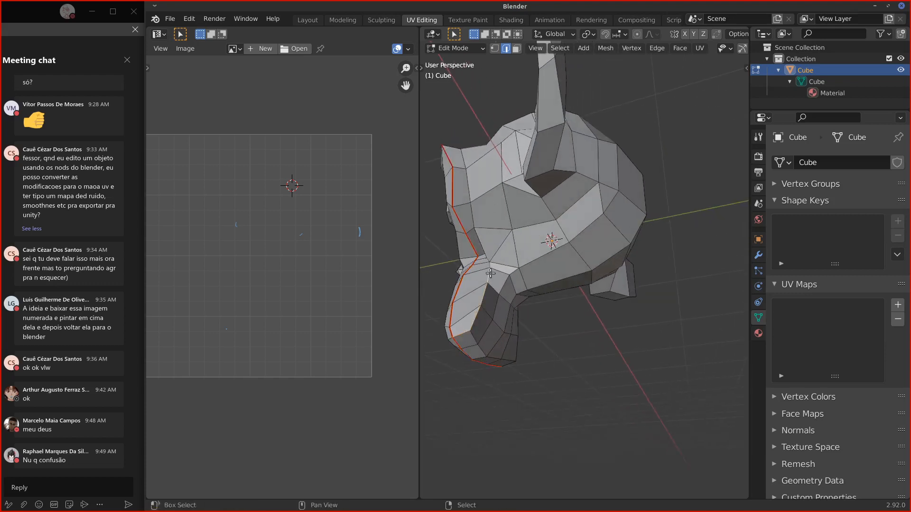
{"action": "middle_click_drag", "start_coordinate": [501, 267], "coordinate": [529, 274]}
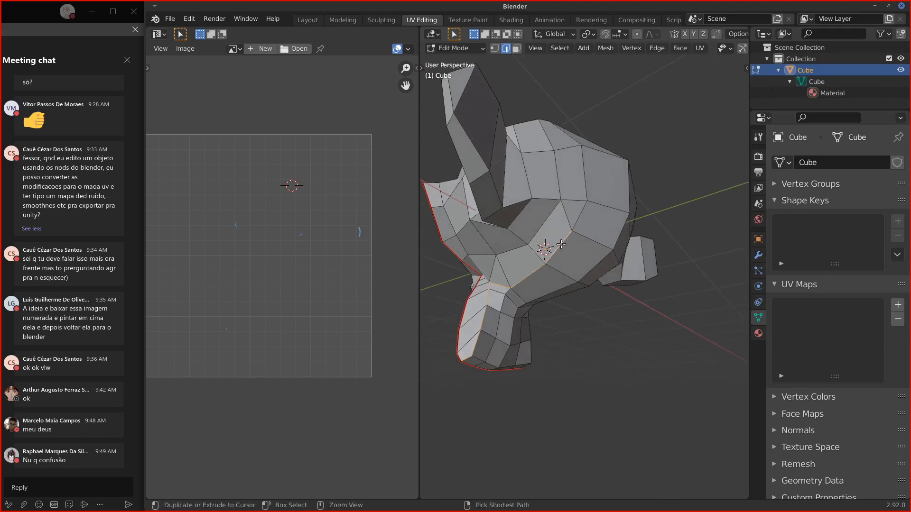
{"action": "middle_click_drag", "start_coordinate": [560, 246], "coordinate": [525, 276]}
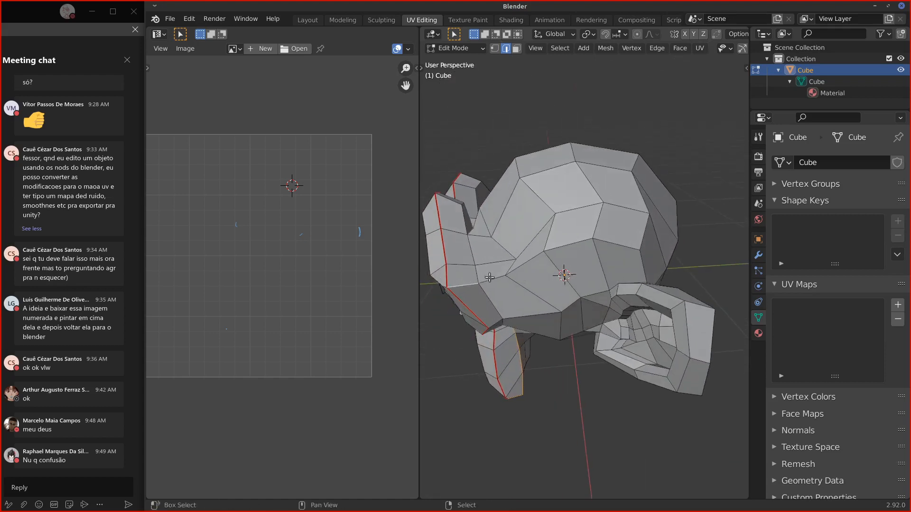
{"action": "left_click", "coordinate": [524, 262], "text": "shift"}
{"action": "middle_click_drag", "start_coordinate": [562, 245], "coordinate": [570, 207]}
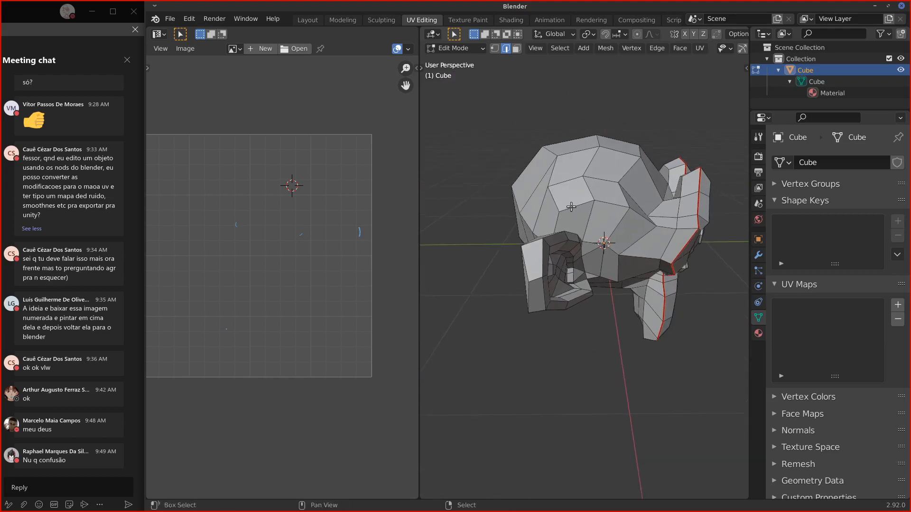
{"action": "left_click", "coordinate": [571, 206], "text": "shift"}
{"action": "left_click", "coordinate": [613, 202], "text": "shift"}
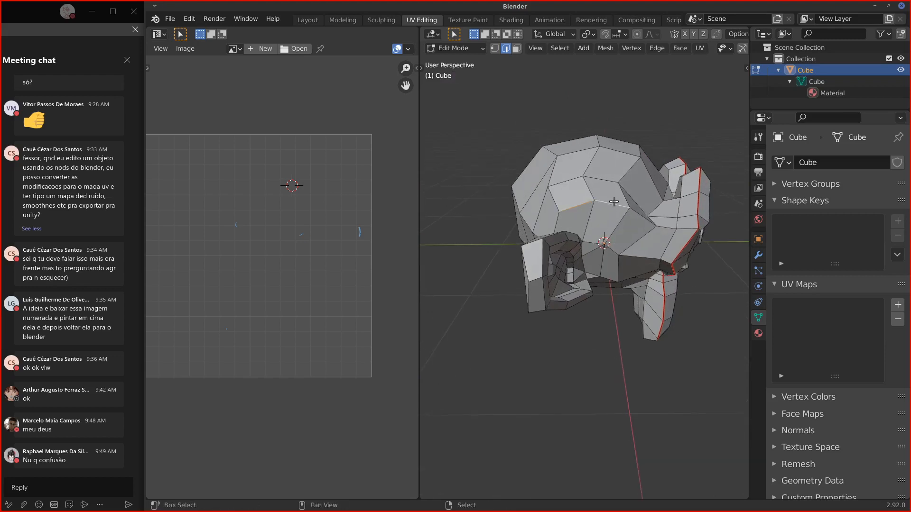
{"action": "left_click", "coordinate": [644, 217], "text": "shift"}
{"action": "left_click", "coordinate": [669, 227], "text": "shift"}
Step: Complete the edge selection along both sides beneath the head behind the muzzle, and mark the selected edges as seams
{"action": "middle_click_drag", "start_coordinate": [681, 227], "coordinate": [677, 137]}
{"action": "middle_click_drag", "start_coordinate": [642, 217], "coordinate": [618, 340]}
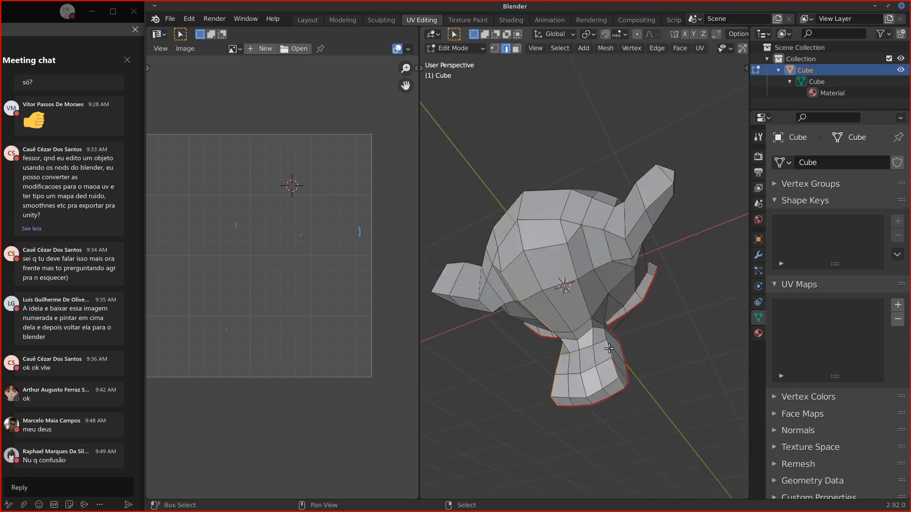
{"action": "middle_click_drag", "start_coordinate": [607, 316], "coordinate": [630, 326]}
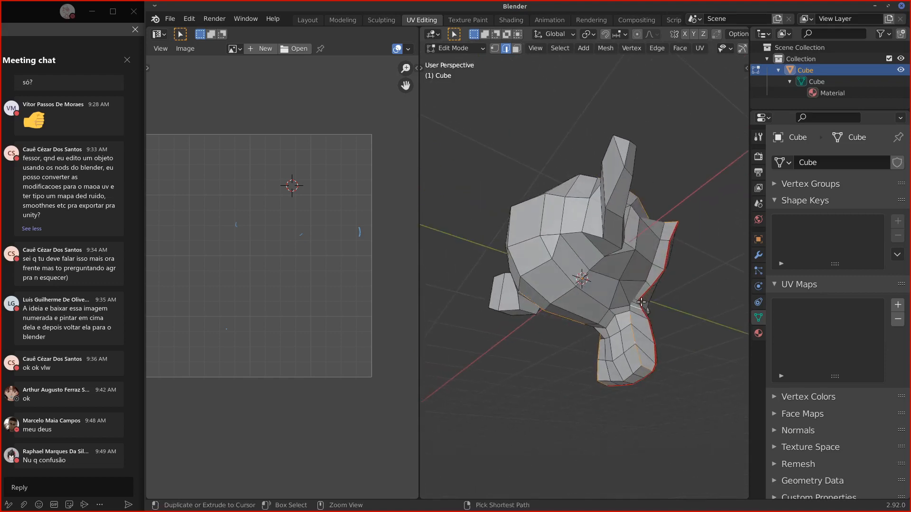
{"action": "mouse_move", "coordinate": [632, 299]}
{"action": "middle_mouse_down"}
{"action": "mouse_move", "coordinate": [688, 273]}
{"action": "mouse_move", "coordinate": [732, 270]}
{"action": "mouse_move", "coordinate": [700, 255]}
{"action": "mouse_move", "coordinate": [712, 324]}
{"action": "mouse_move", "coordinate": [602, 313]}
{"action": "mouse_move", "coordinate": [681, 319]}
{"action": "mouse_move", "coordinate": [622, 311]}
{"action": "middle_mouse_up"}
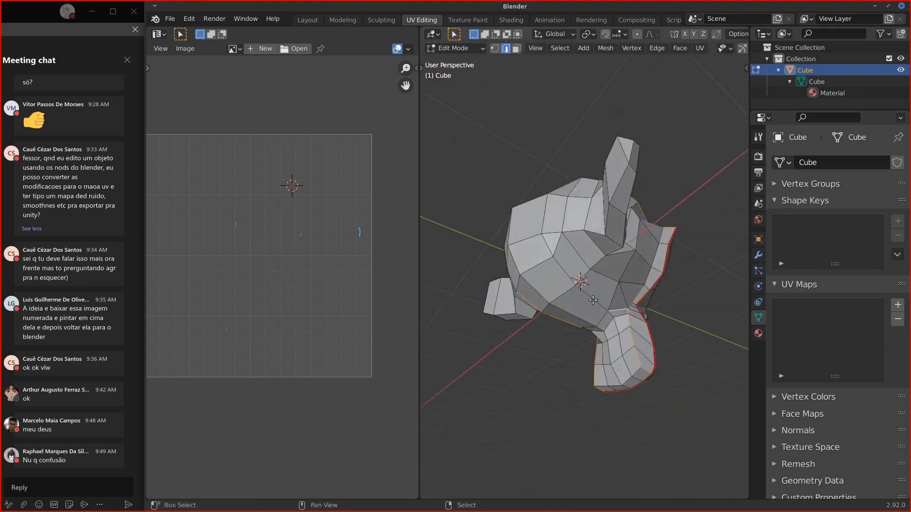
{"action": "middle_click_drag", "start_coordinate": [570, 275], "coordinate": [640, 297]}
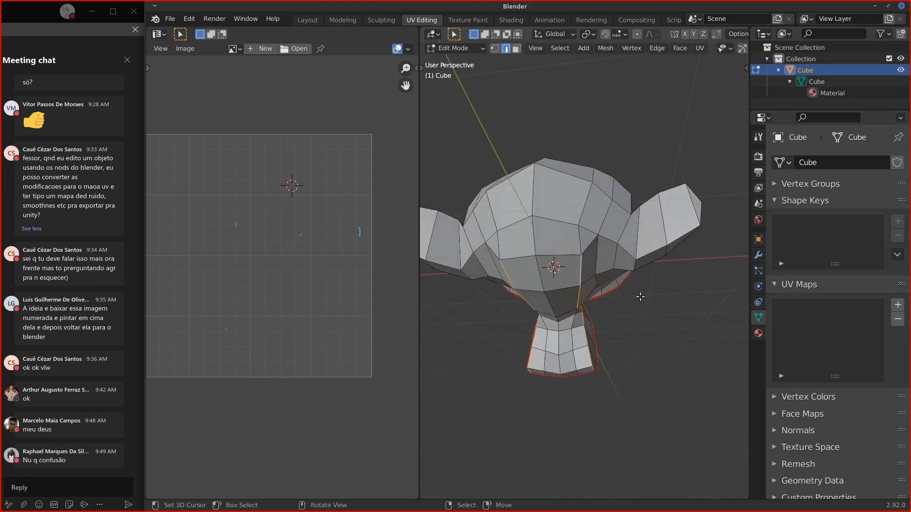
{"action": "key", "text": "u"}
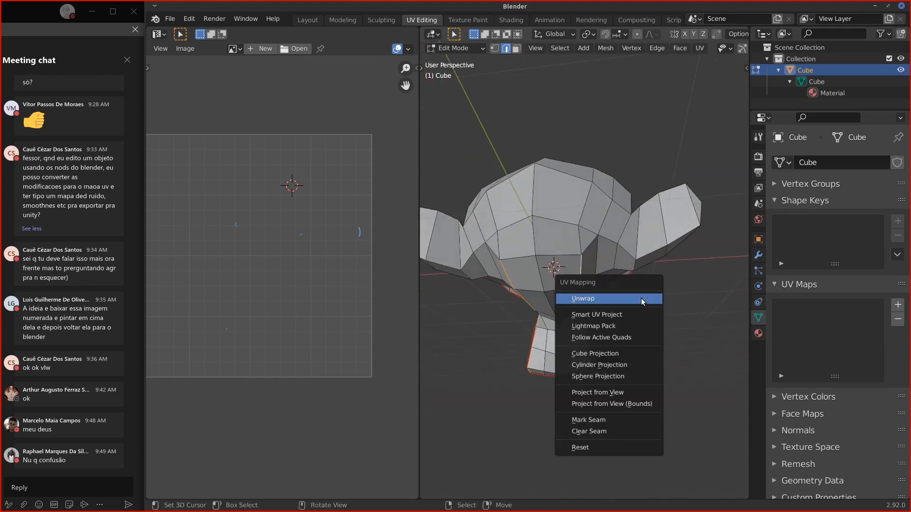
{"action": "left_click", "coordinate": [613, 420]}
Step: Select the edges around the back outer rim of the first ear and mark them as a seam
{"action": "middle_click_drag", "start_coordinate": [612, 420], "coordinate": [650, 223]}
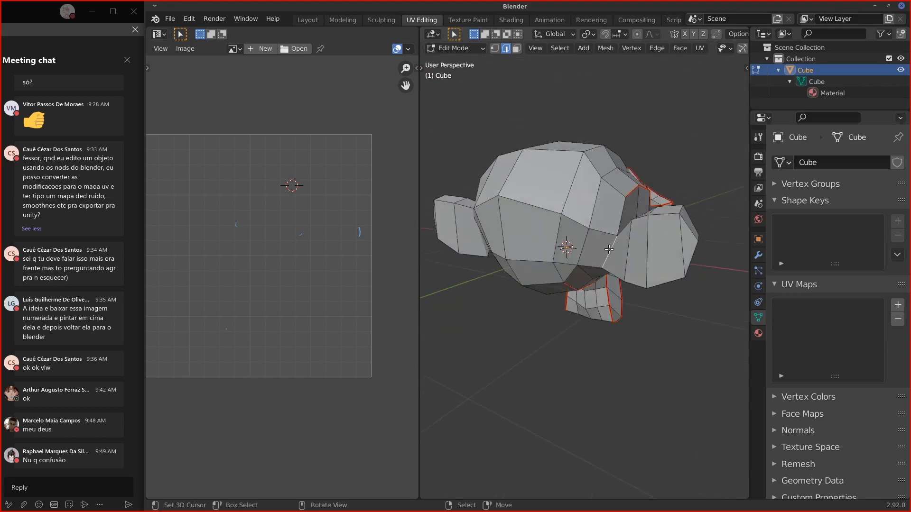
{"action": "left_click", "coordinate": [638, 220], "text": "shift"}
{"action": "left_click", "coordinate": [660, 214], "text": "shift"}
{"action": "left_click", "coordinate": [688, 226], "text": "shift"}
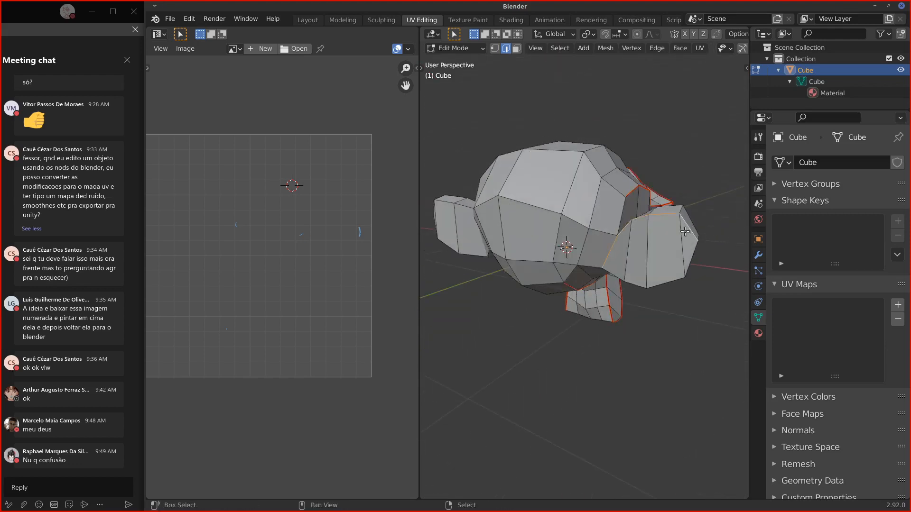
{"action": "middle_click_drag", "start_coordinate": [659, 265], "coordinate": [647, 248]}
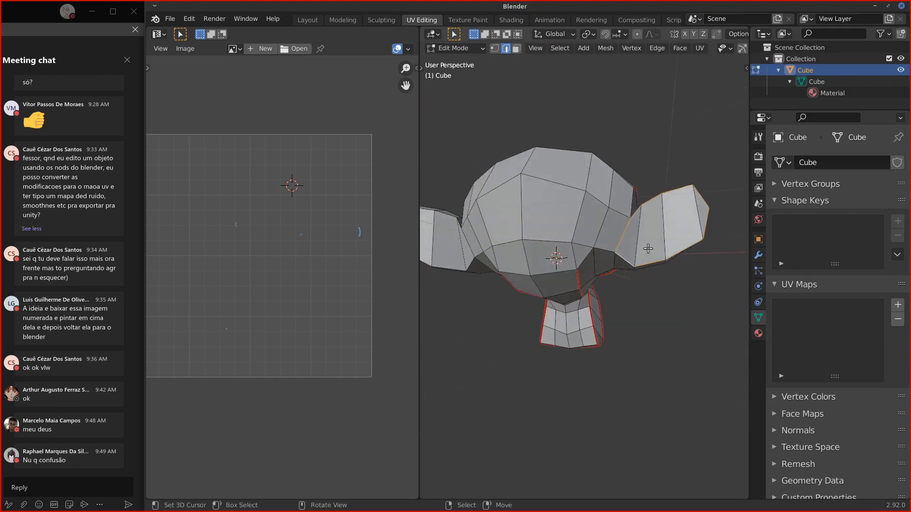
{"action": "key", "text": "u"}
{"action": "left_click", "coordinate": [649, 243]}
Step: Select the matching outer rim edges of the opposite ear and mark them as a seam
{"action": "middle_click_drag", "start_coordinate": [511, 237], "coordinate": [530, 245]}
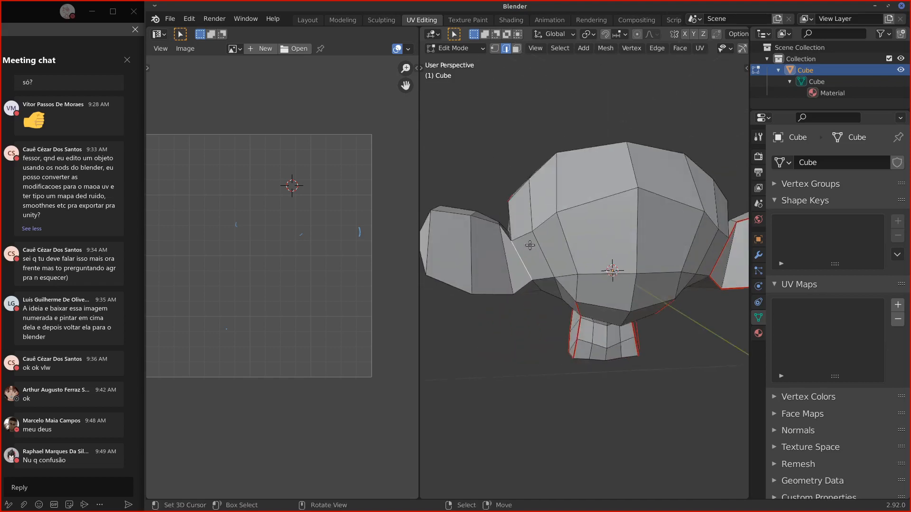
{"action": "left_click", "coordinate": [485, 222], "text": "shift"}
{"action": "middle_click_drag", "start_coordinate": [451, 216], "coordinate": [486, 237]}
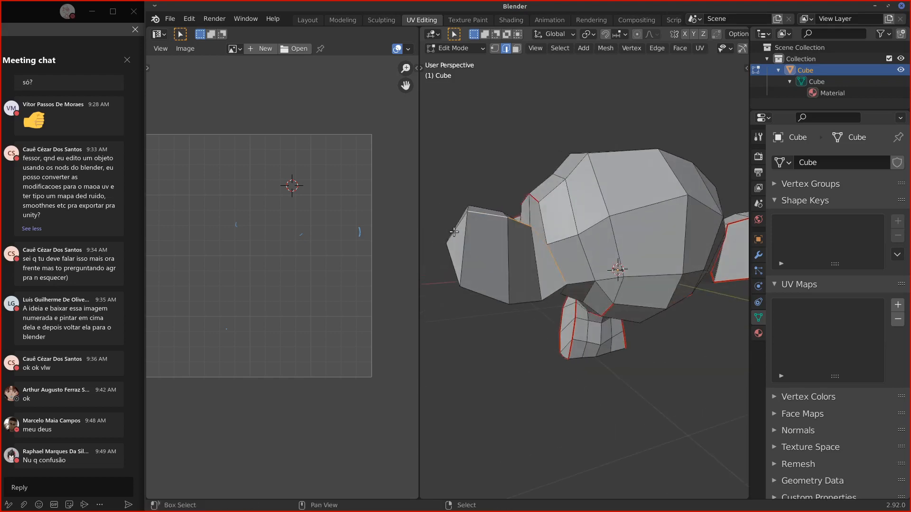
{"action": "left_click", "coordinate": [454, 230], "text": "shift"}
{"action": "left_click", "coordinate": [452, 263], "text": "shift"}
{"action": "middle_click_drag", "start_coordinate": [453, 264], "coordinate": [529, 129]}
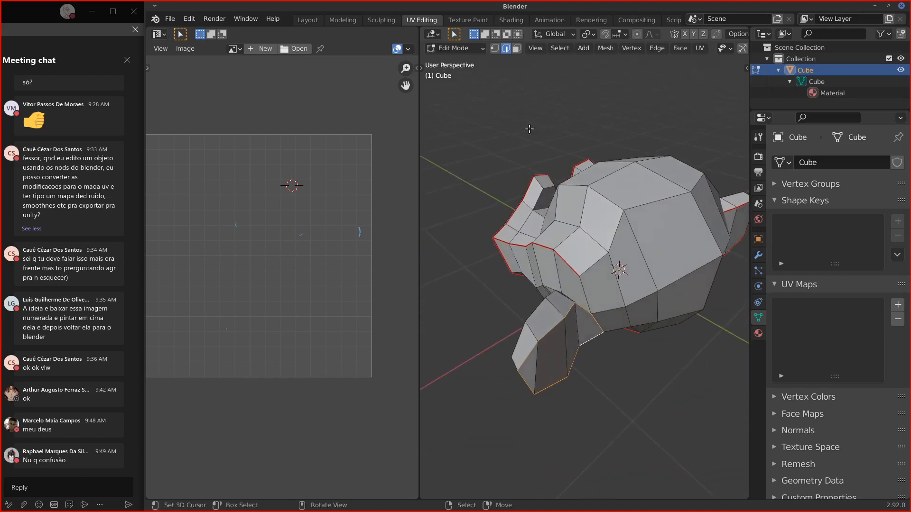
{"action": "left_click", "coordinate": [700, 48]}
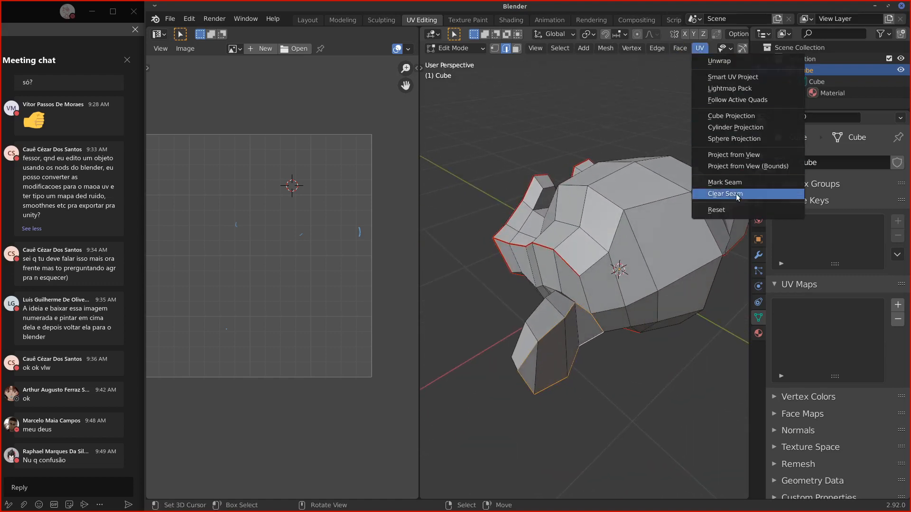
{"action": "left_click", "coordinate": [696, 199]}
Step: Select the edges at the front base of the ears, where they join the head, and mark them as seams
{"action": "middle_click_drag", "start_coordinate": [695, 204], "coordinate": [682, 214]}
{"action": "middle_click_drag", "start_coordinate": [647, 260], "coordinate": [613, 208]}
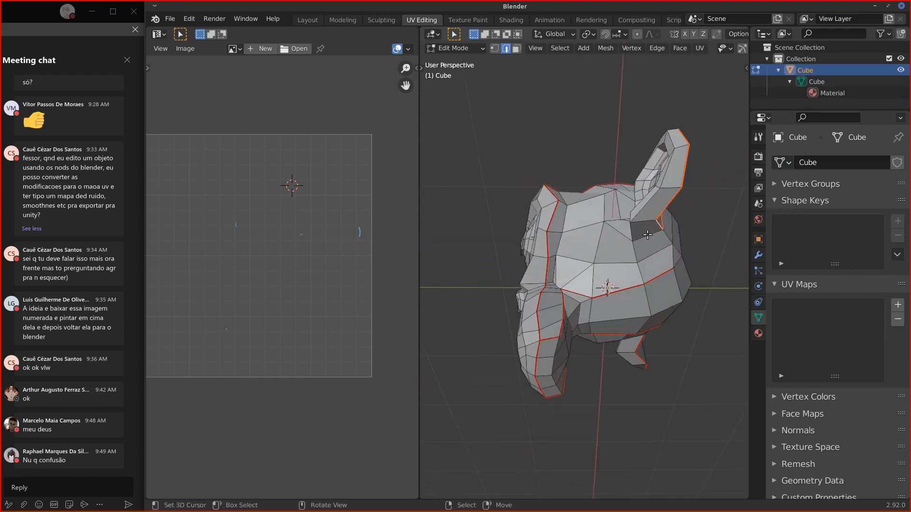
{"action": "middle_click_drag", "start_coordinate": [647, 234], "coordinate": [652, 267]}
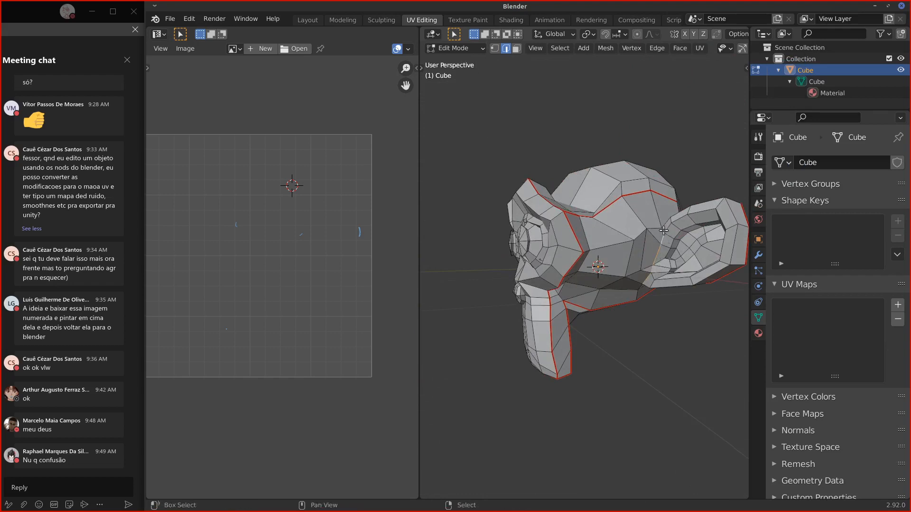
{"action": "middle_click_drag", "start_coordinate": [663, 231], "coordinate": [624, 287]}
{"action": "key", "text": "u"}
{"action": "left_click", "coordinate": [617, 242]}
{"action": "key", "text": "u"}
{"action": "left_click", "coordinate": [539, 257]}
Step: Select the whole monkey mesh and unwrap it using the marked seams
{"action": "scroll", "coordinate": [599, 310], "scroll_direction": "down", "scroll_amount": 3}
{"action": "key", "text": "a"}
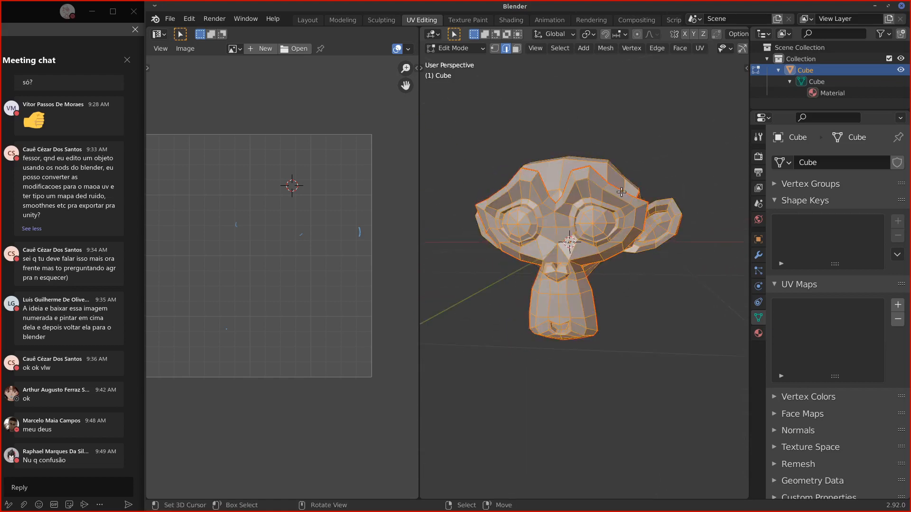
{"action": "left_click", "coordinate": [699, 49]}
{"action": "left_click", "coordinate": [705, 60]}
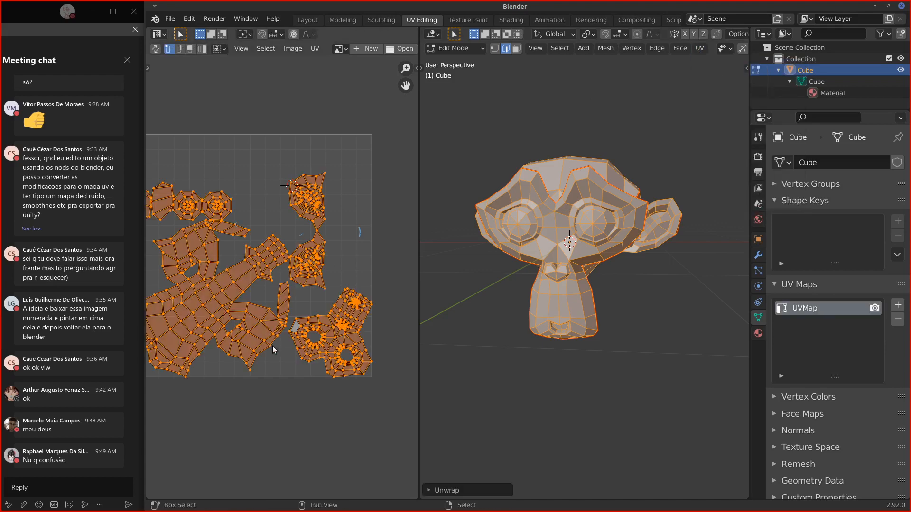
{"action": "scroll", "coordinate": [274, 350], "scroll_direction": "left", "scroll_amount": 4, "text": "ctrl"}
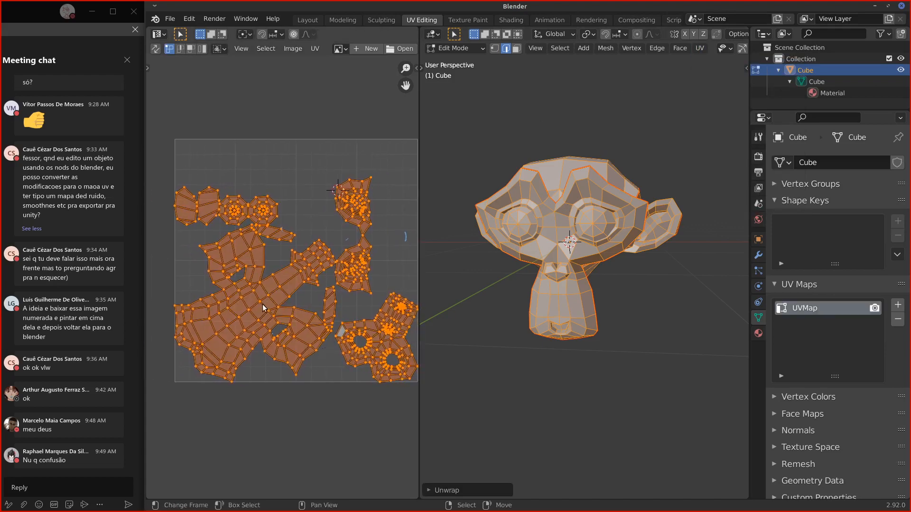
Step: Rotate the large head UV island by about 125° so it stands upright, and move it up along the Y axis
{"action": "left_click", "coordinate": [263, 307]}
{"action": "key", "text": "ctrl+l"}
{"action": "key", "text": "r"}
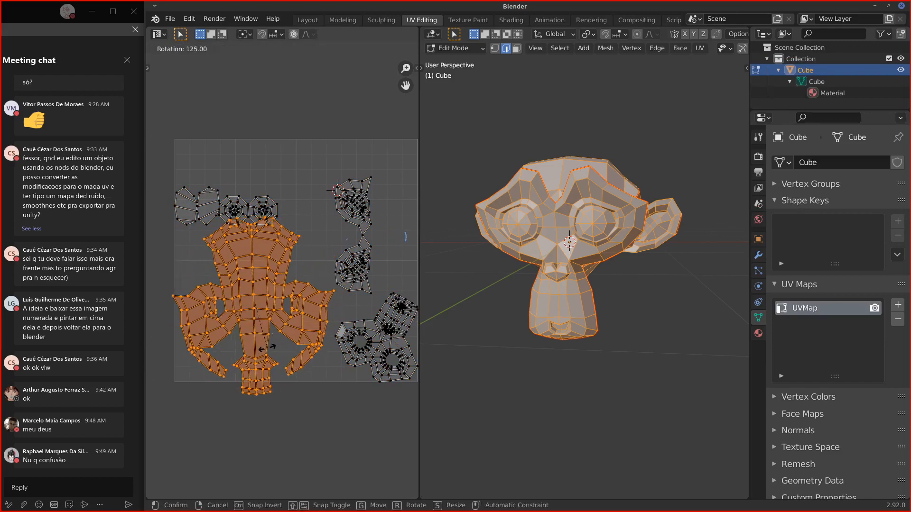
{"action": "left_click", "coordinate": [267, 348]}
{"action": "key", "text": "g"}
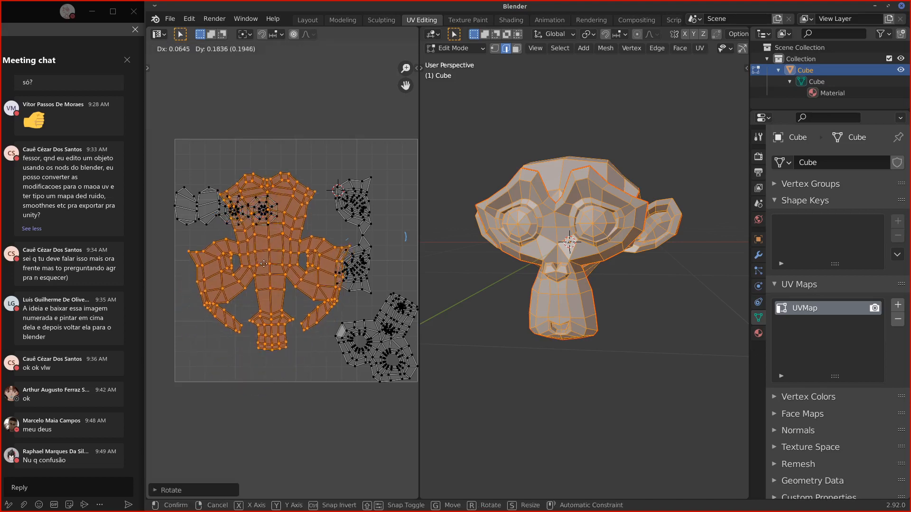
{"action": "key", "text": "y"}
{"action": "left_click", "coordinate": [256, 234]}
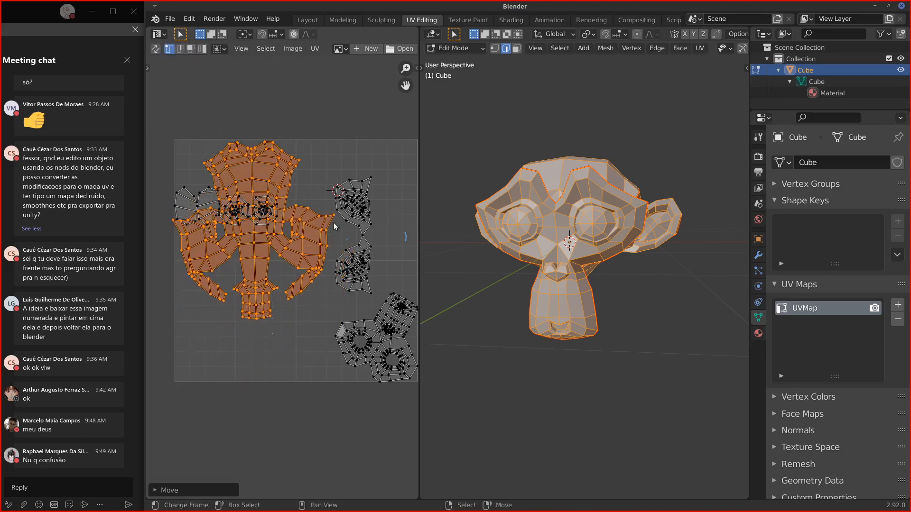
{"action": "left_click", "coordinate": [388, 351]}
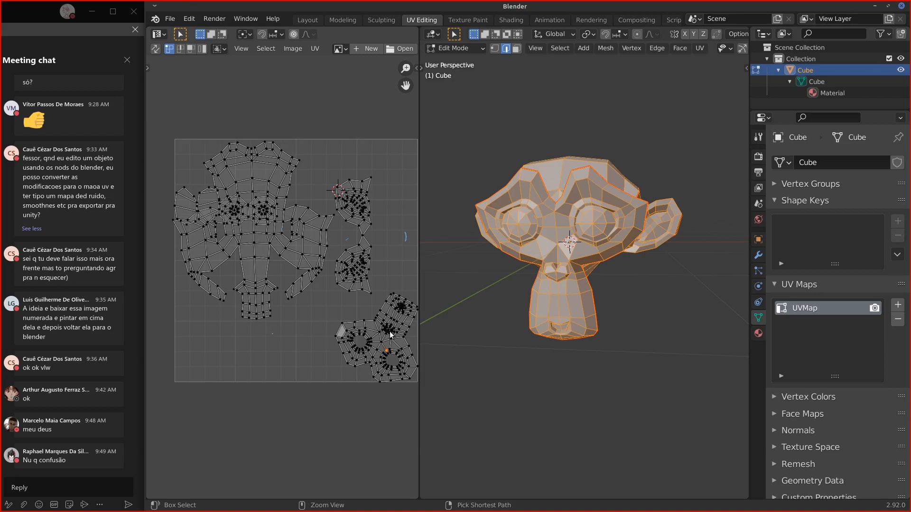
{"action": "key", "text": "ctrl+l"}
{"action": "key", "text": "g"}
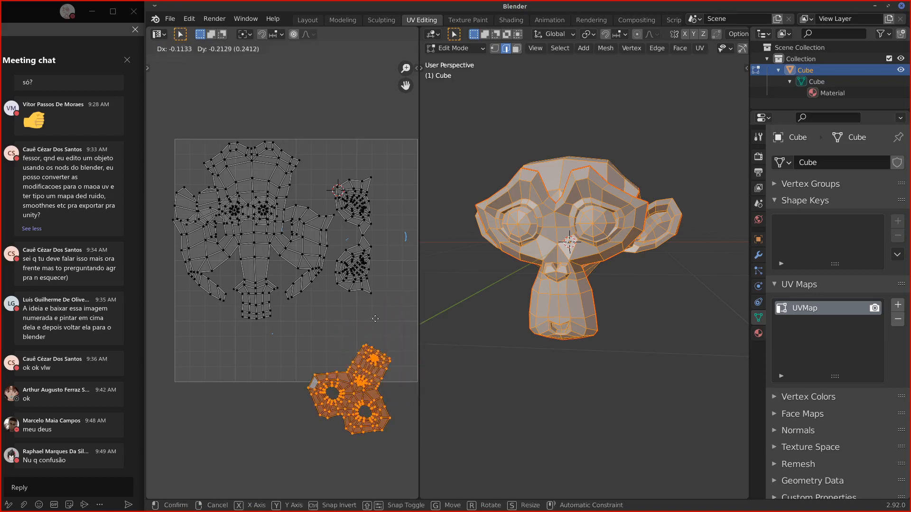
{"action": "key", "text": "Escape"}
Step: Select the whole head UV island and move it up along the Y axis by about 0.74, just above the UV square
{"action": "left_click", "coordinate": [294, 266]}
{"action": "key", "text": "ctrl+l"}
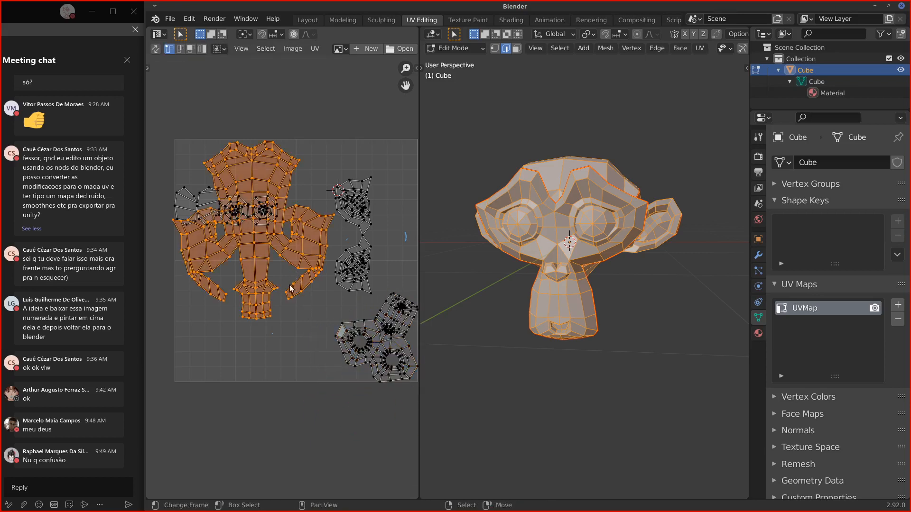
{"action": "key", "text": "g"}
{"action": "key", "text": "y"}
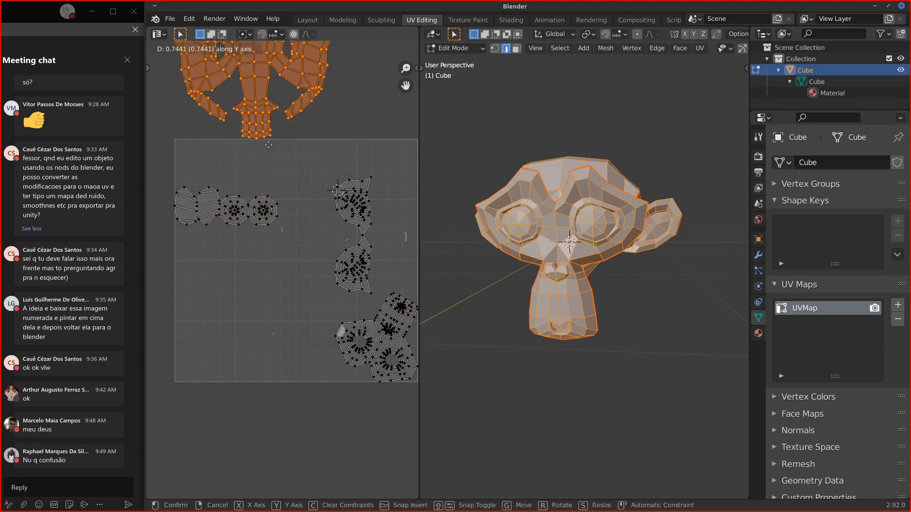
{"action": "left_click", "coordinate": [281, 173]}
{"action": "middle_click_drag", "start_coordinate": [282, 173], "coordinate": [246, 232]}
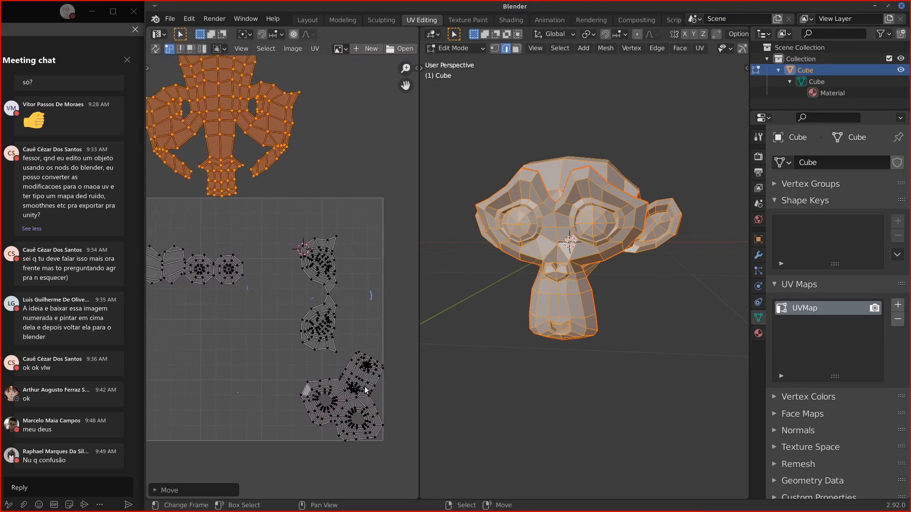
Step: Rotate the face UV island by 150° so it stands upright, and move it up about 1 unit, beside the head island
{"action": "left_click", "coordinate": [361, 382]}
{"action": "key", "text": "ctrl+l"}
{"action": "key", "text": "r"}
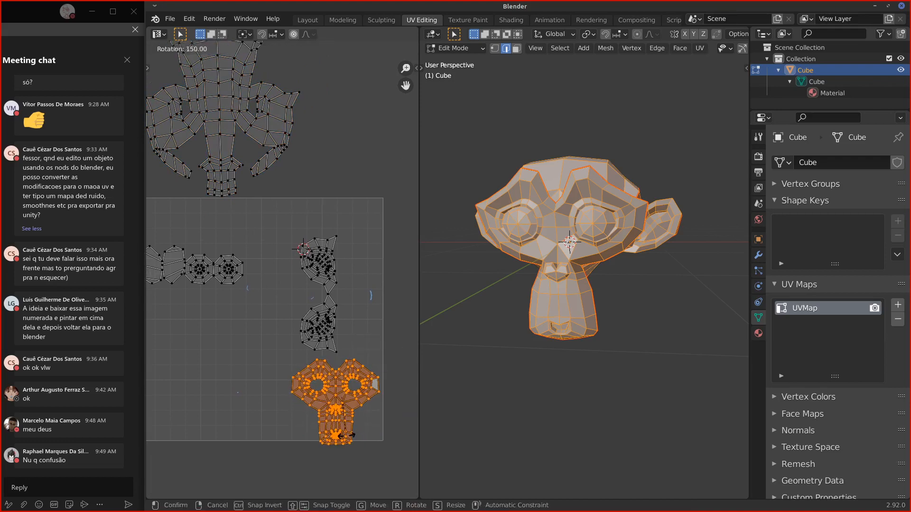
{"action": "left_click", "coordinate": [349, 436]}
{"action": "key", "text": "g"}
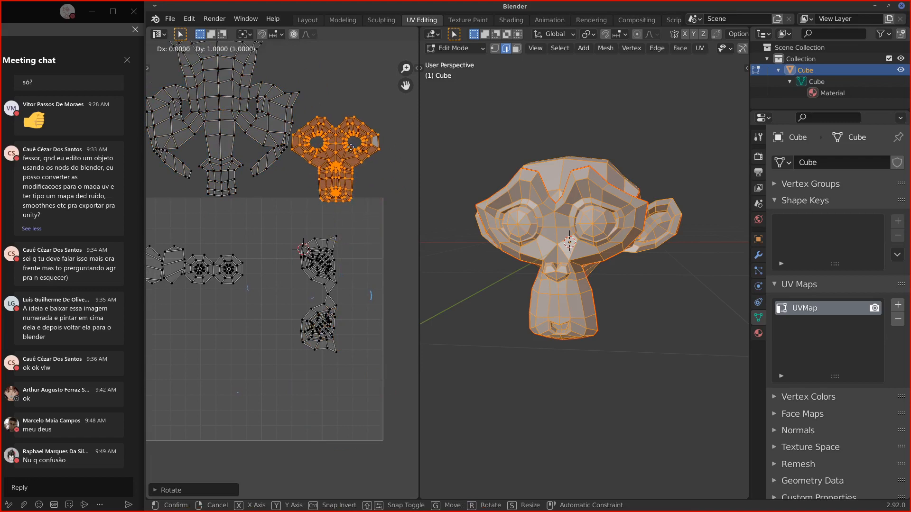
{"action": "left_click", "coordinate": [362, 149]}
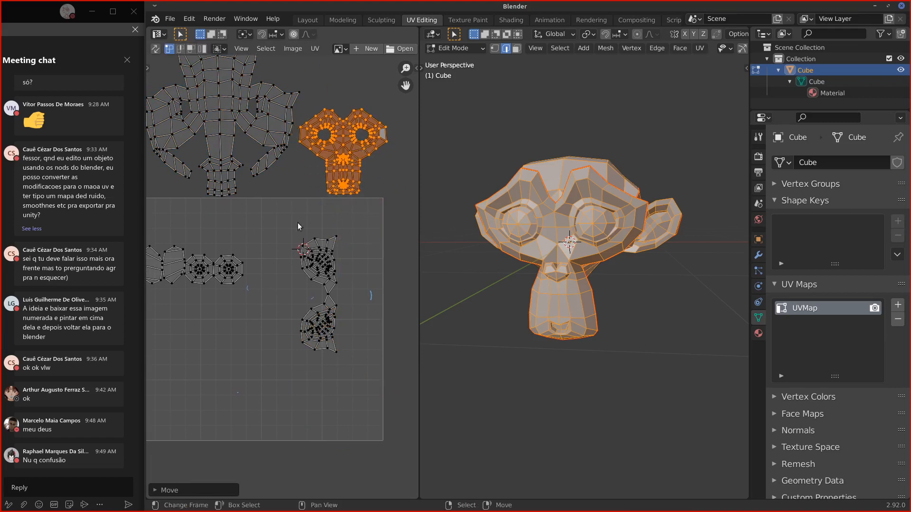
Step: Select both ear UV islands and move them up by about 1 unit, directly above the face island
{"action": "left_click", "coordinate": [316, 273]}
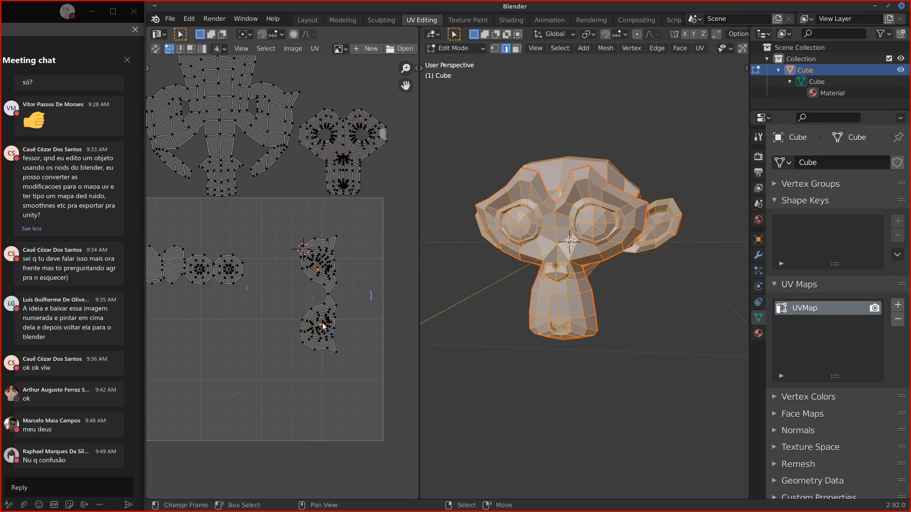
{"action": "key", "text": "l"}
{"action": "middle_click_drag", "start_coordinate": [323, 326], "coordinate": [286, 404]}
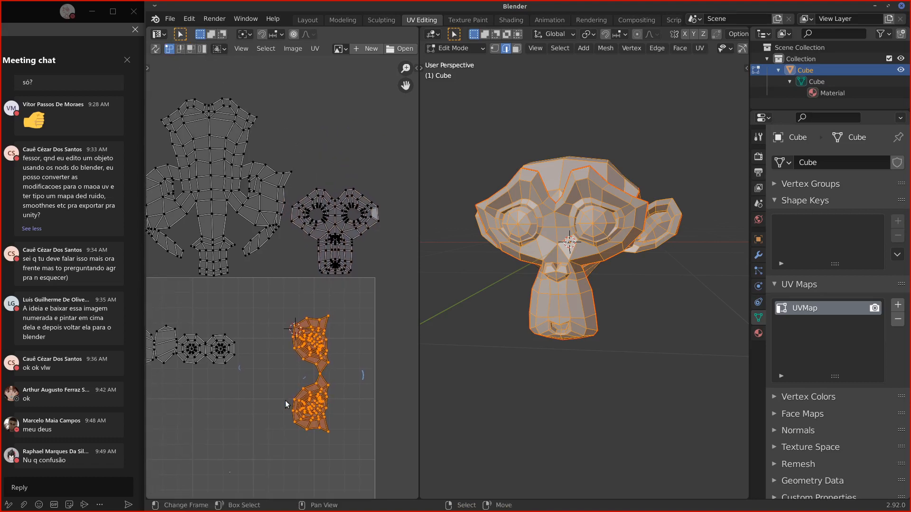
{"action": "key", "text": "g"}
{"action": "left_click", "coordinate": [289, 149]}
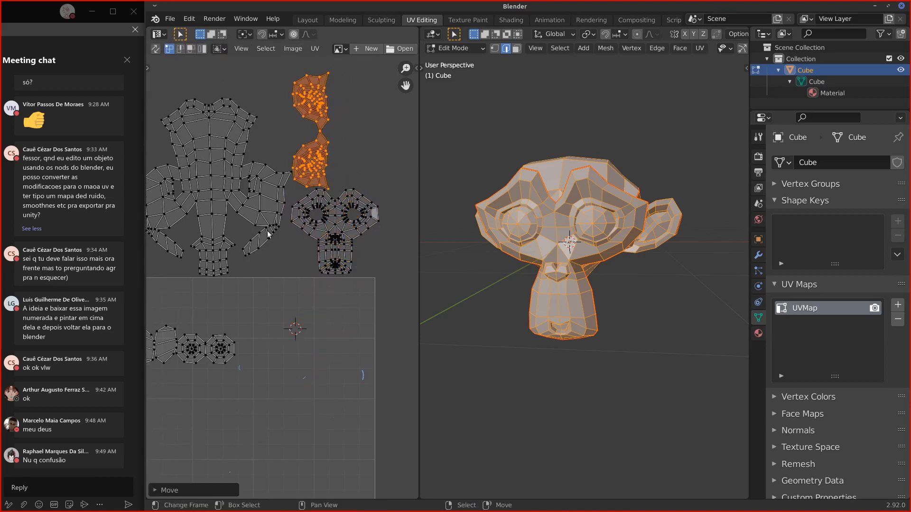
Step: Select the pair of leaf-shaped UV islands and place them to the right of the upper ear island
{"action": "middle_click_drag", "start_coordinate": [260, 336], "coordinate": [320, 333]}
{"action": "left_click", "coordinate": [249, 340]}
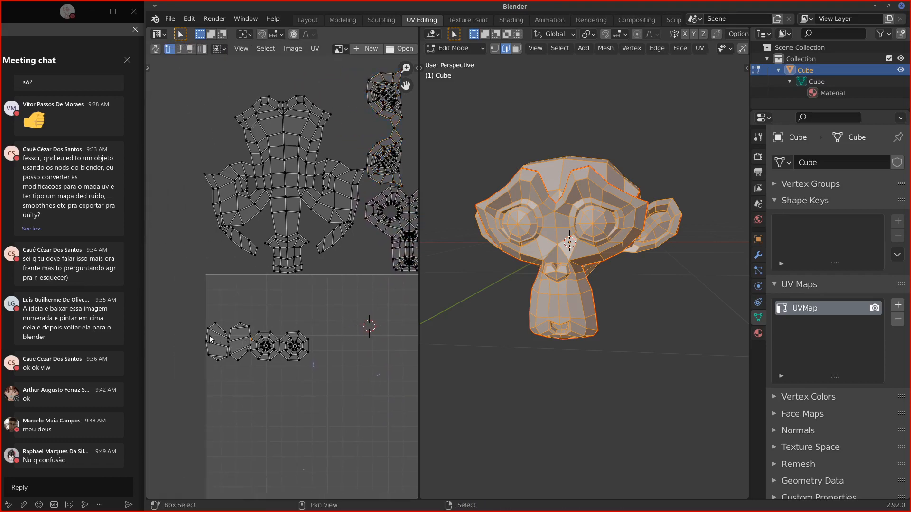
{"action": "left_click", "coordinate": [229, 327]}
{"action": "key", "text": "l"}
{"action": "middle_click_drag", "start_coordinate": [224, 359], "coordinate": [179, 376]}
{"action": "left_click_drag", "start_coordinate": [186, 370], "coordinate": [384, 127]}
Step: Select both round eye UV islands and place them below the leaf-shaped islands, next to the lower ear island
{"action": "left_click", "coordinate": [246, 363]}
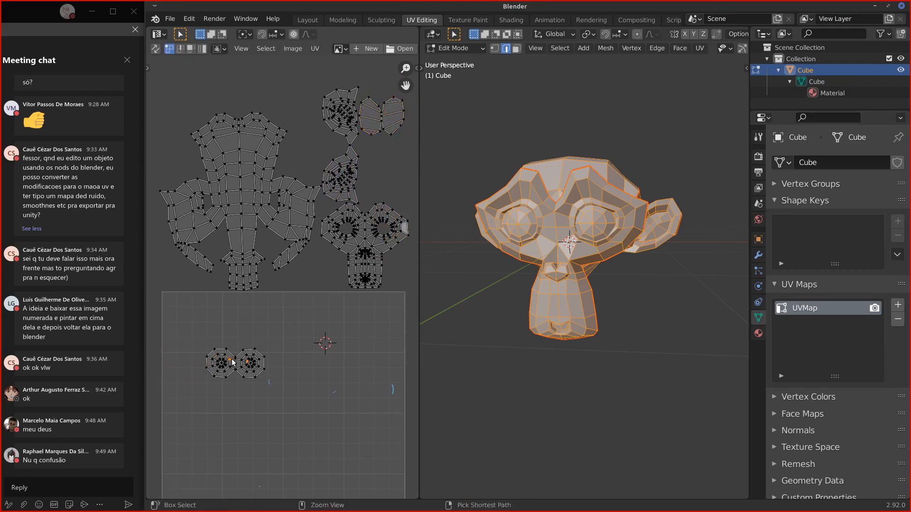
{"action": "key", "text": "ctrl+l"}
{"action": "key", "text": "g"}
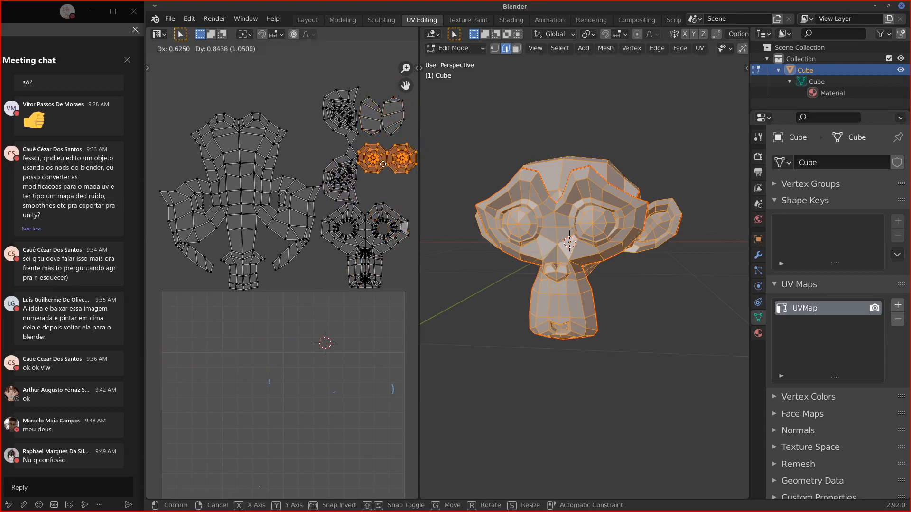
{"action": "left_click", "coordinate": [387, 190]}
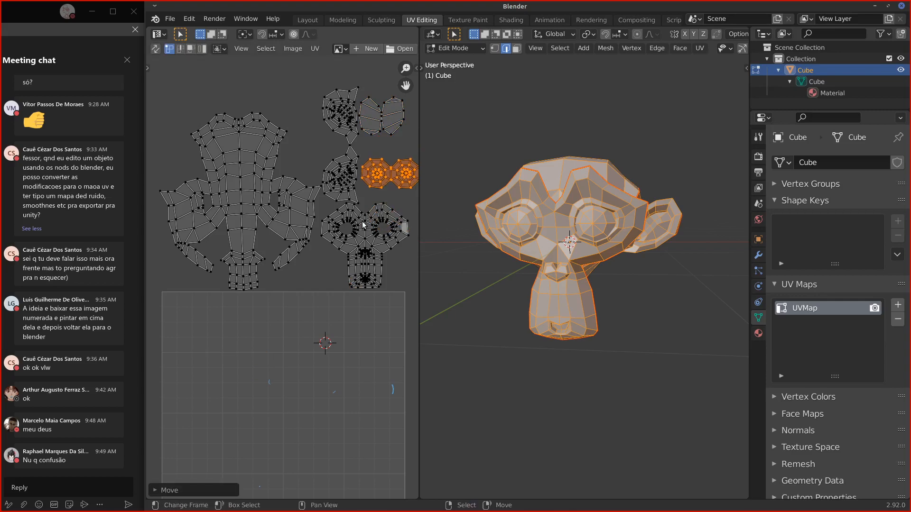
Step: Select all UV islands and move them together down into the UV square
{"action": "key", "text": "a"}
{"action": "key", "text": "g"}
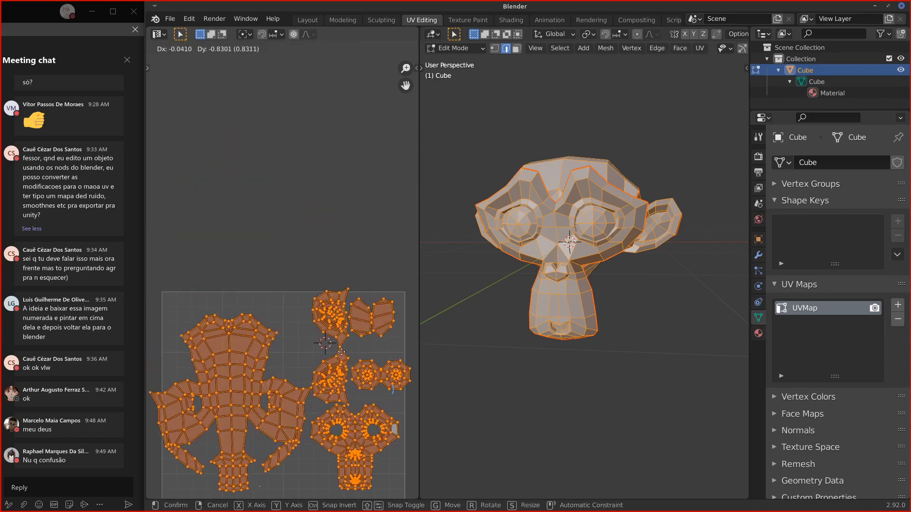
{"action": "left_click", "coordinate": [348, 382]}
{"action": "middle_click_drag", "start_coordinate": [348, 383], "coordinate": [335, 304]}
{"action": "key", "text": "g"}
{"action": "left_click", "coordinate": [360, 330]}
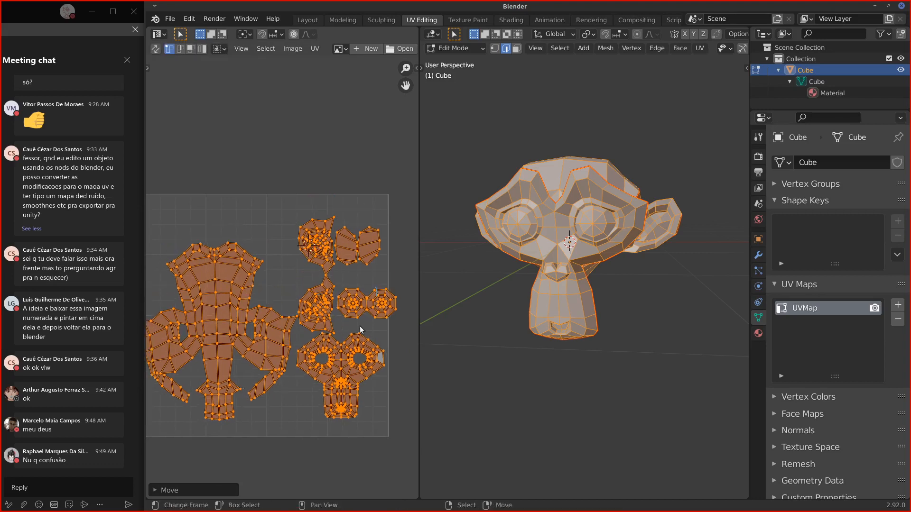
Step: Scale all UV islands down to about 0.91 so they fit inside the UV square, and clear the full selection
{"action": "key", "text": "s"}
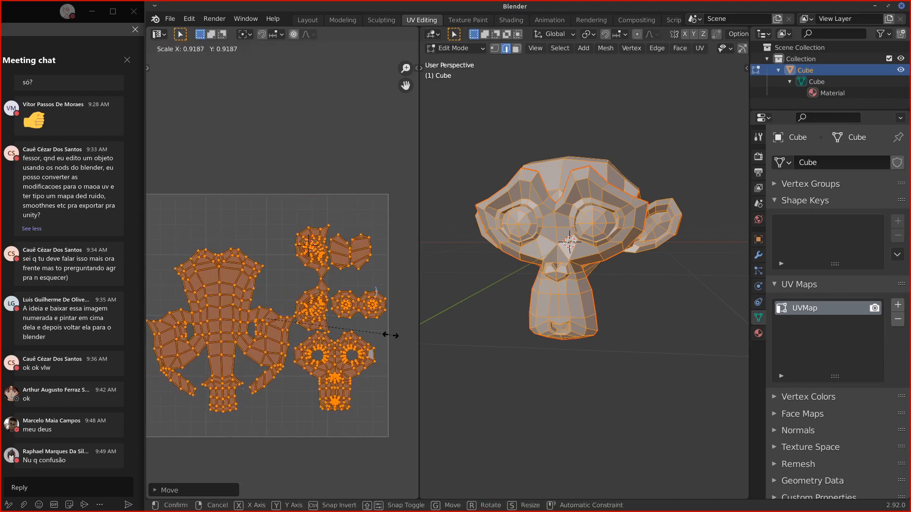
{"action": "left_click", "coordinate": [380, 339]}
{"action": "middle_click_drag", "start_coordinate": [319, 338], "coordinate": [307, 306]}
{"action": "left_click", "coordinate": [265, 309]}
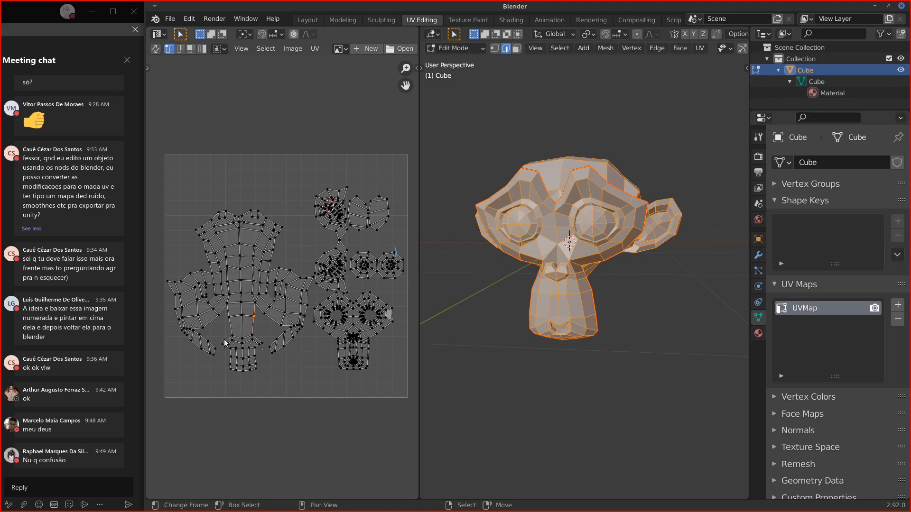
Step: Turn on the stretch display in the UV editor overlays to color the islands by distortion
{"action": "middle_click_drag", "start_coordinate": [441, 273], "coordinate": [558, 267]}
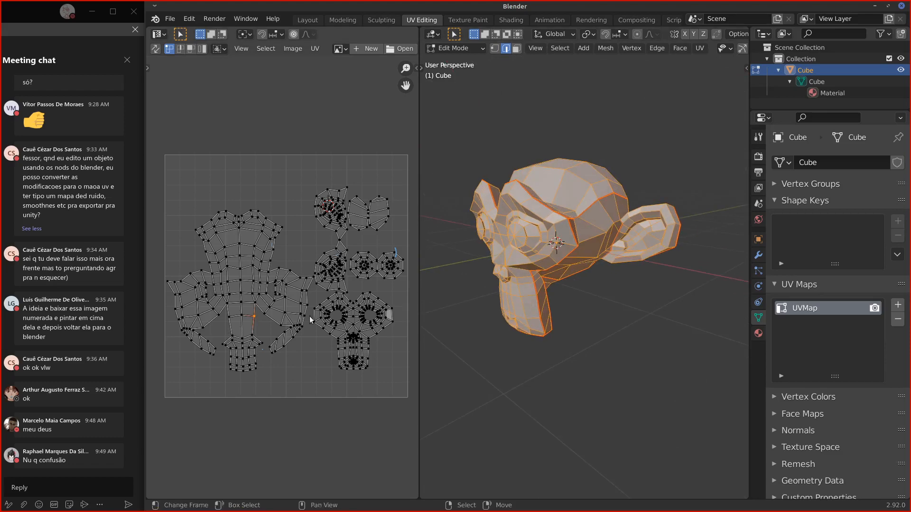
{"action": "middle_click_drag", "start_coordinate": [261, 314], "coordinate": [264, 330]}
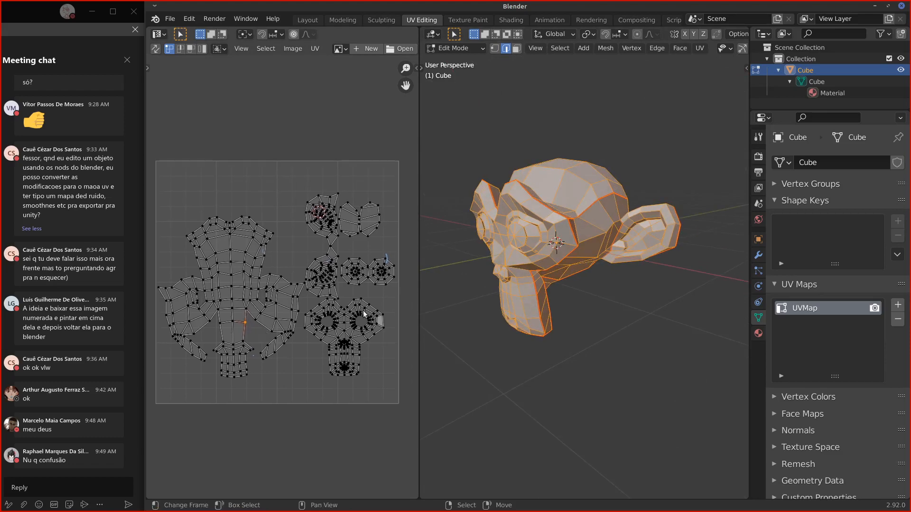
{"action": "scroll", "coordinate": [356, 340], "scroll_direction": "up", "scroll_amount": 2}
{"action": "scroll", "coordinate": [356, 327], "scroll_direction": "down", "scroll_amount": 1}
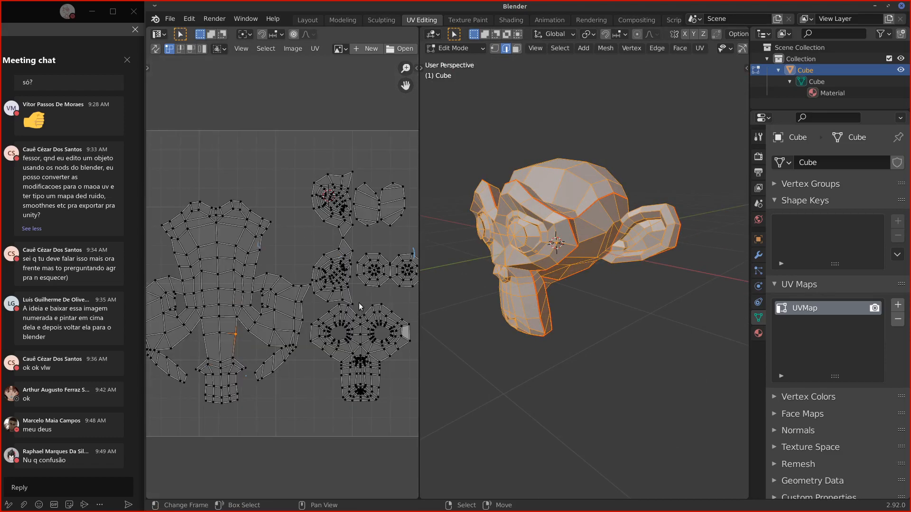
{"action": "scroll", "coordinate": [375, 51], "scroll_direction": "down", "scroll_amount": 4}
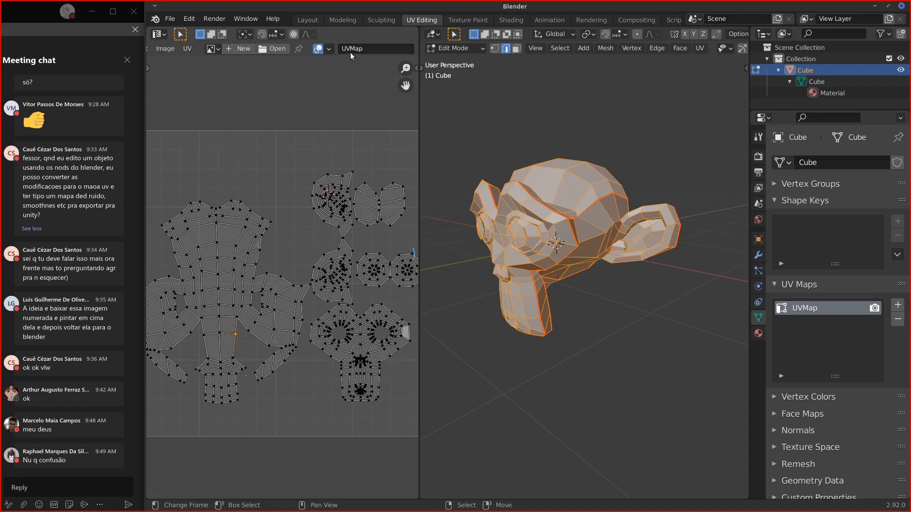
{"action": "left_click", "coordinate": [328, 49]}
{"action": "left_click", "coordinate": [274, 83]}
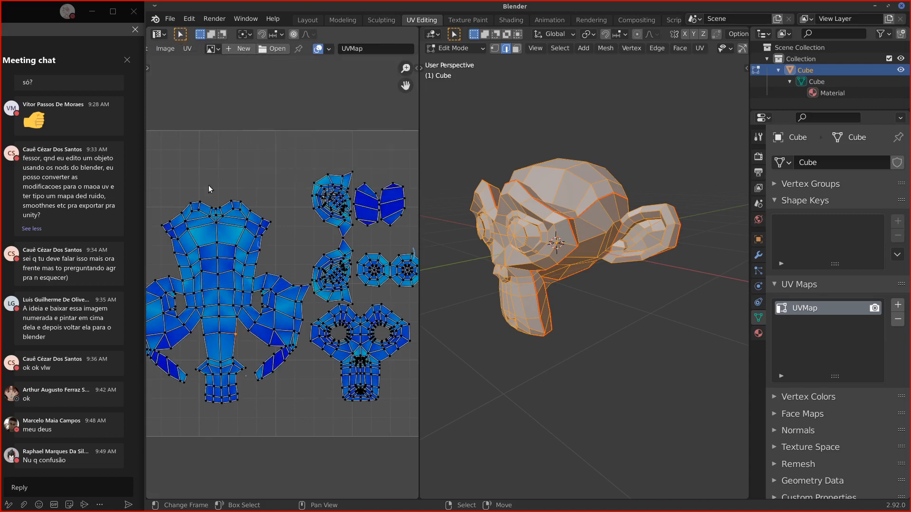
Step: Examine the stretch colors on the head, ear and face UV islands, down to the area around the nose
{"action": "scroll", "coordinate": [293, 337], "scroll_direction": "up", "scroll_amount": 3}
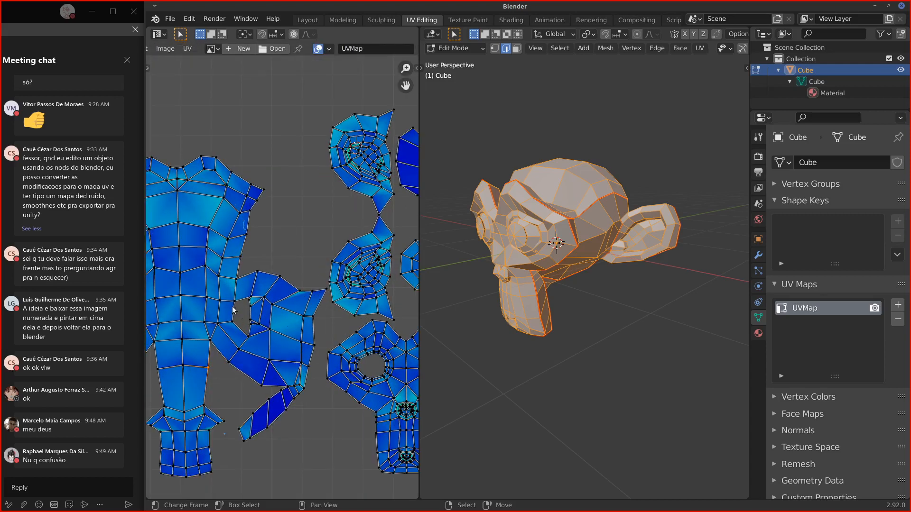
{"action": "scroll", "coordinate": [260, 231], "scroll_direction": "left", "scroll_amount": 3, "text": "ctrl"}
{"action": "scroll", "coordinate": [280, 229], "scroll_direction": "up", "scroll_amount": 3}
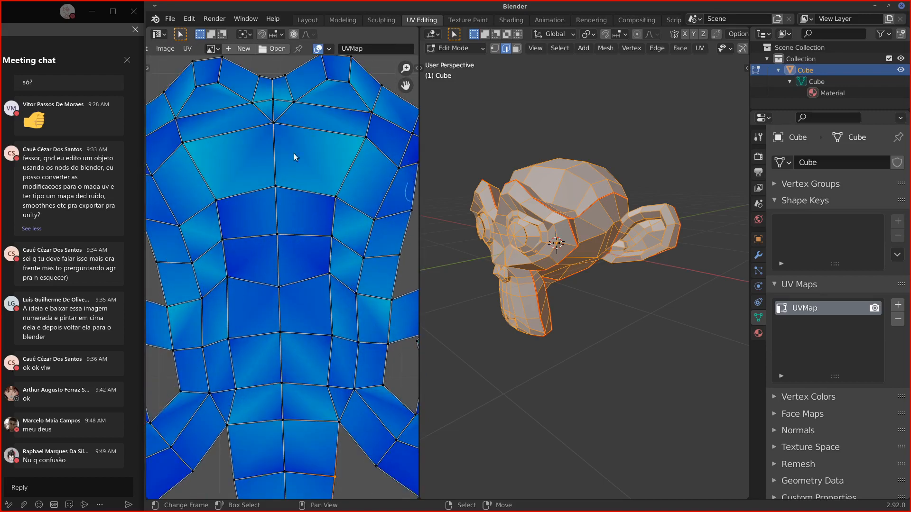
{"action": "scroll", "coordinate": [289, 164], "scroll_direction": "down", "scroll_amount": 3}
{"action": "scroll", "coordinate": [354, 272], "scroll_direction": "right", "scroll_amount": 4, "text": "ctrl"}
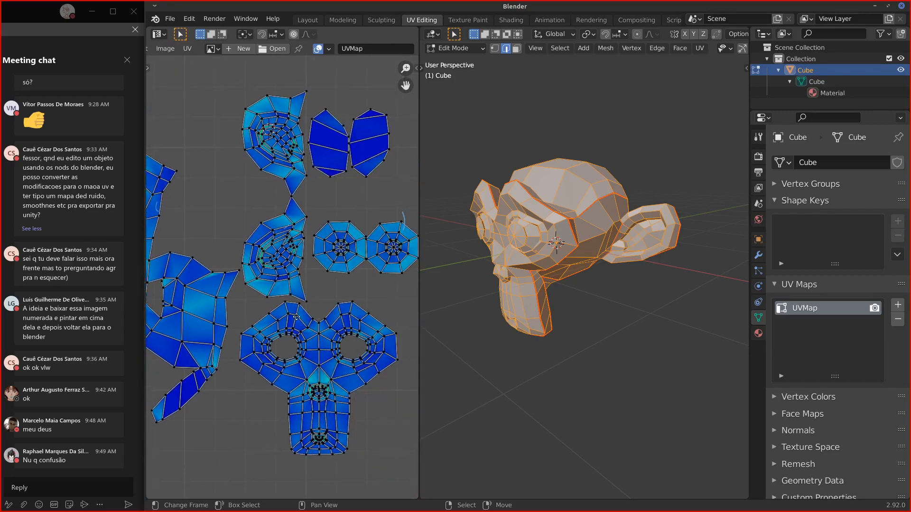
{"action": "scroll", "coordinate": [298, 339], "scroll_direction": "up", "scroll_amount": 3}
{"action": "scroll", "coordinate": [255, 380], "scroll_direction": "up", "scroll_amount": 8}
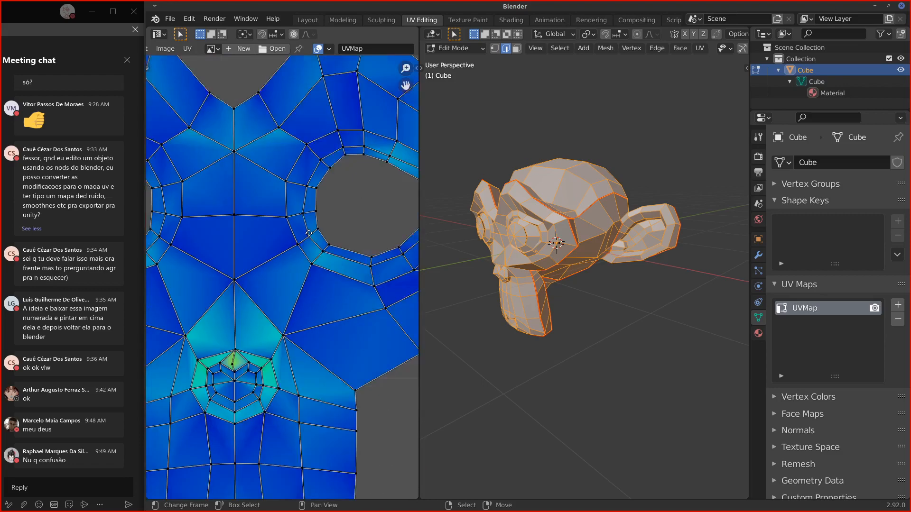
Step: Nudge the distorted vertex at the top of the nose in the face UV island by about 0.001
{"action": "middle_click_drag", "start_coordinate": [532, 280], "coordinate": [536, 282]}
{"action": "scroll", "coordinate": [527, 289], "scroll_direction": "up", "scroll_amount": 6}
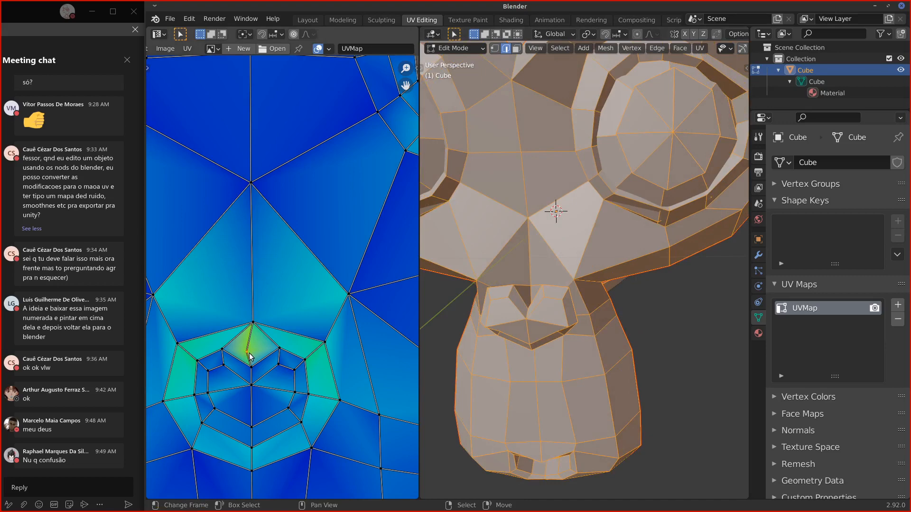
{"action": "key", "text": "g"}
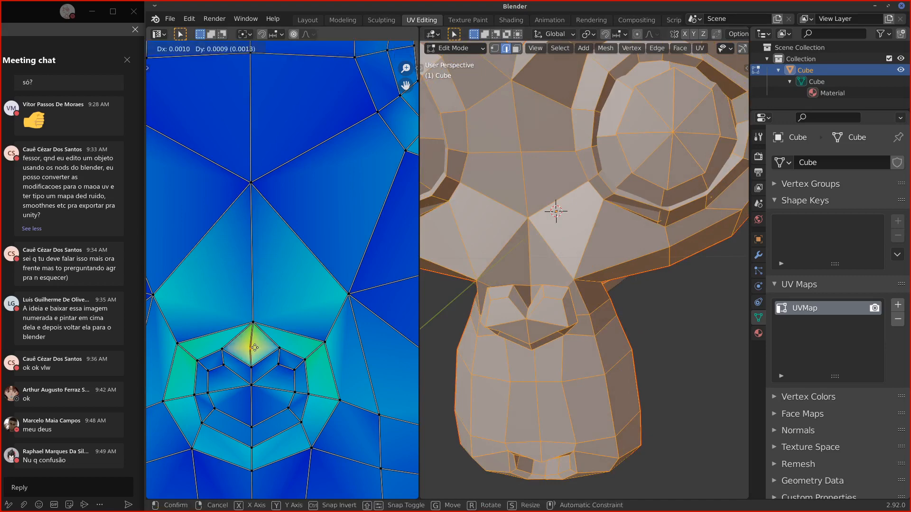
{"action": "left_click", "coordinate": [255, 348]}
{"action": "scroll", "coordinate": [315, 250], "scroll_direction": "down", "scroll_amount": 8}
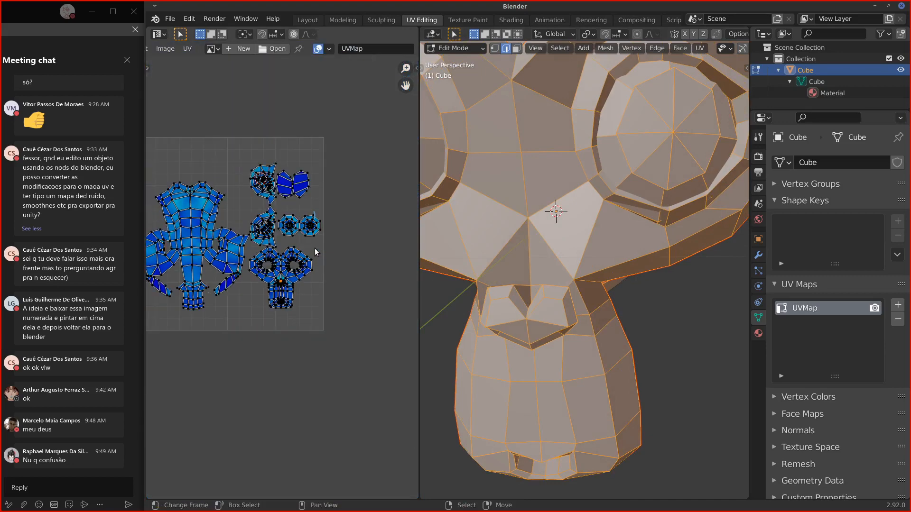
Step: Replace the mesh with a newly added Monkey to view its default UV layout, and undo the replacement
{"action": "scroll", "coordinate": [307, 260], "scroll_direction": "up", "scroll_amount": 2}
{"action": "middle_click_drag", "start_coordinate": [314, 316], "coordinate": [361, 364]}
{"action": "key", "text": "x"}
{"action": "left_click", "coordinate": [614, 298]}
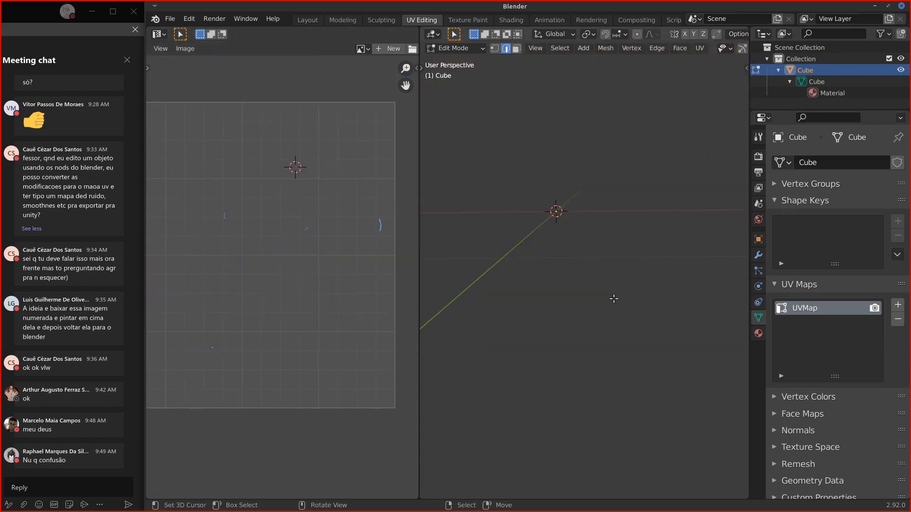
{"action": "key", "text": "shift+a"}
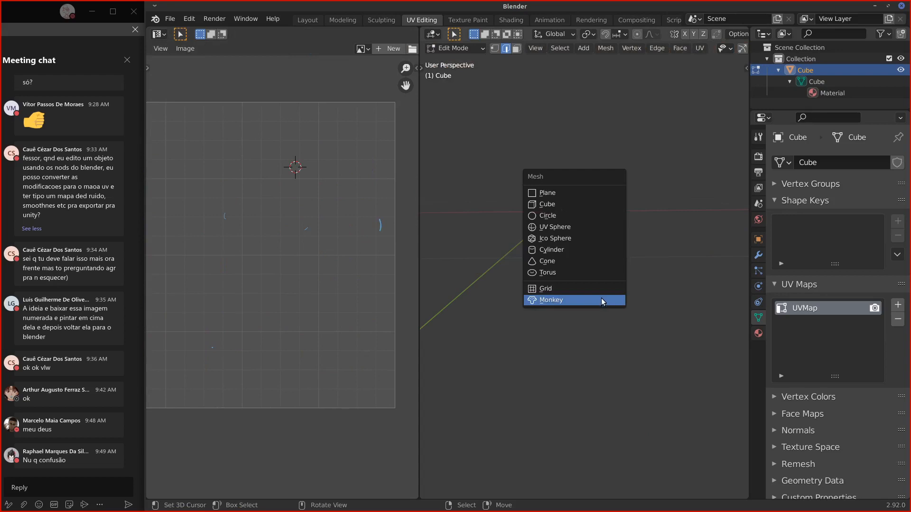
{"action": "left_click", "coordinate": [602, 298]}
{"action": "middle_click_drag", "start_coordinate": [152, 380], "coordinate": [180, 360]}
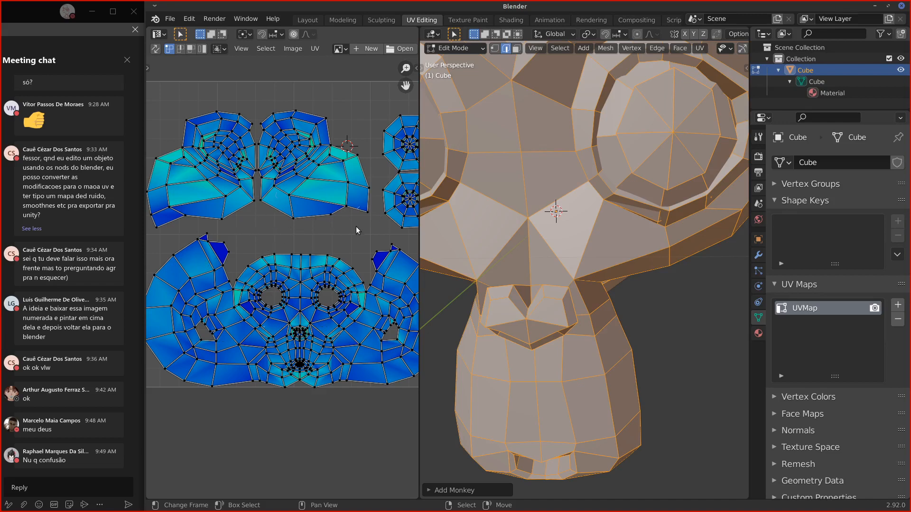
{"action": "key", "text": "ctrl+z"}
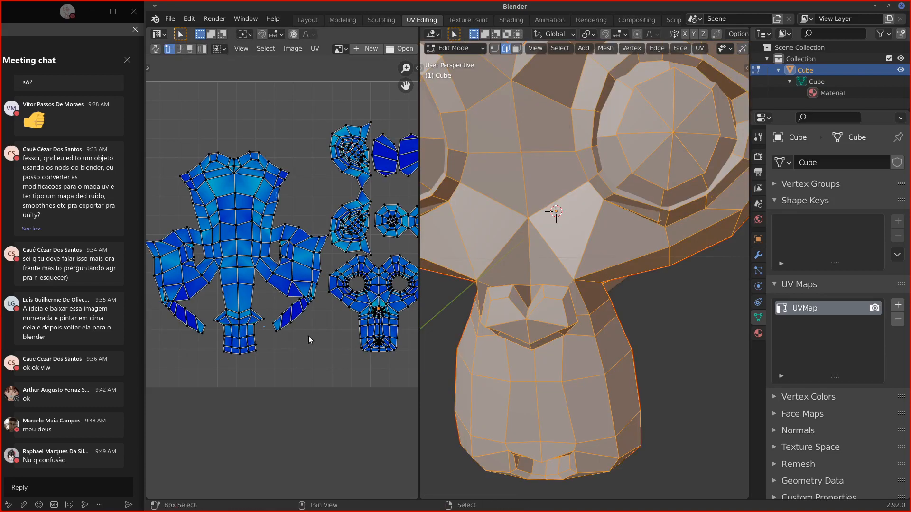
Step: Compare the head, ear and face UV islands and their stretch colors with the monkey's face and snout
{"action": "middle_click_drag", "start_coordinate": [298, 242], "coordinate": [263, 260]}
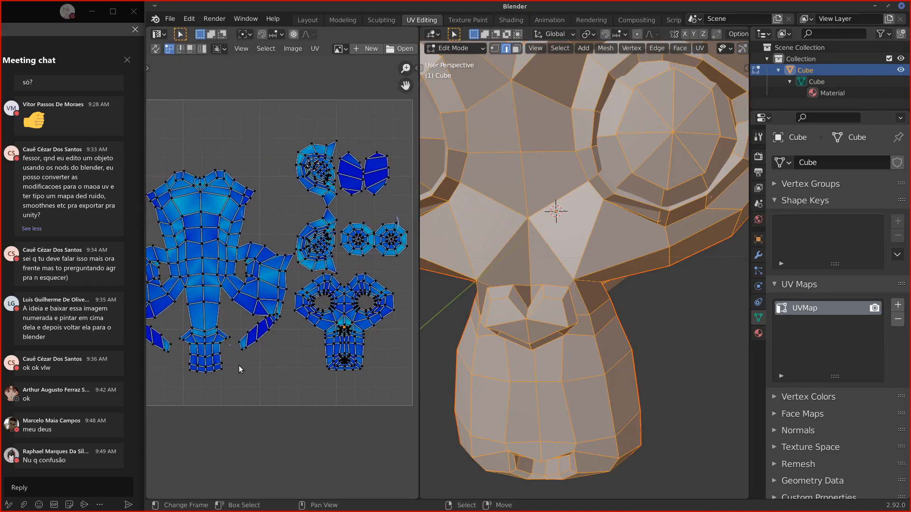
{"action": "middle_click_drag", "start_coordinate": [238, 366], "coordinate": [245, 362]}
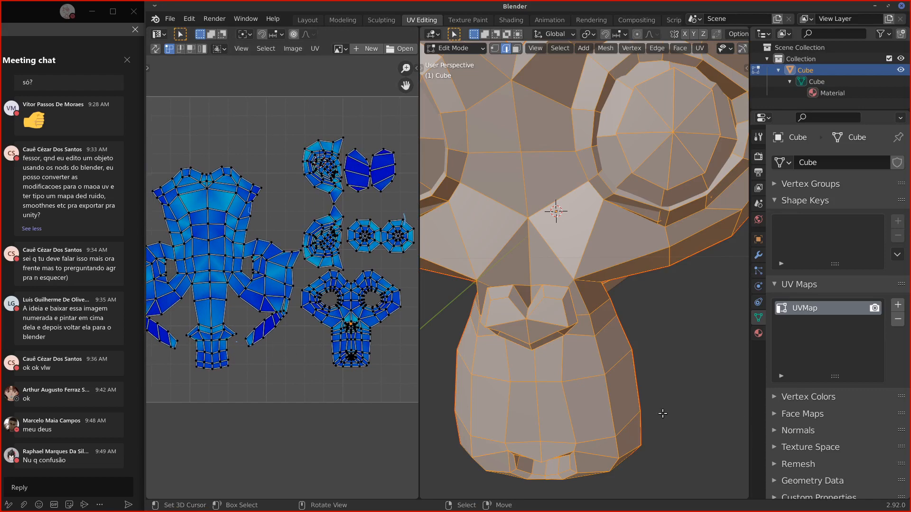
{"action": "scroll", "coordinate": [309, 362], "scroll_direction": "down", "scroll_amount": 1}
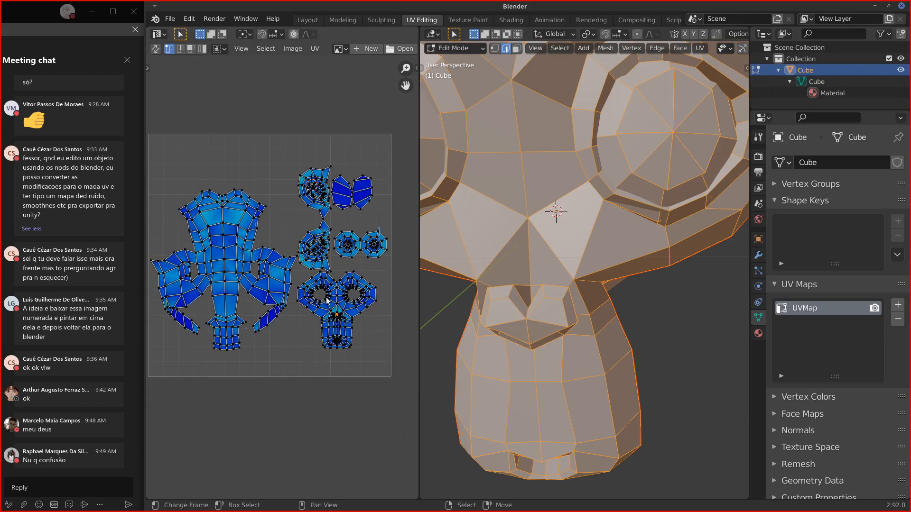
{"action": "middle_click_drag", "start_coordinate": [277, 208], "coordinate": [278, 286]}
{"action": "middle_click_drag", "start_coordinate": [443, 280], "coordinate": [477, 266]}
{"action": "scroll", "coordinate": [362, 271], "scroll_direction": "up", "scroll_amount": 2}
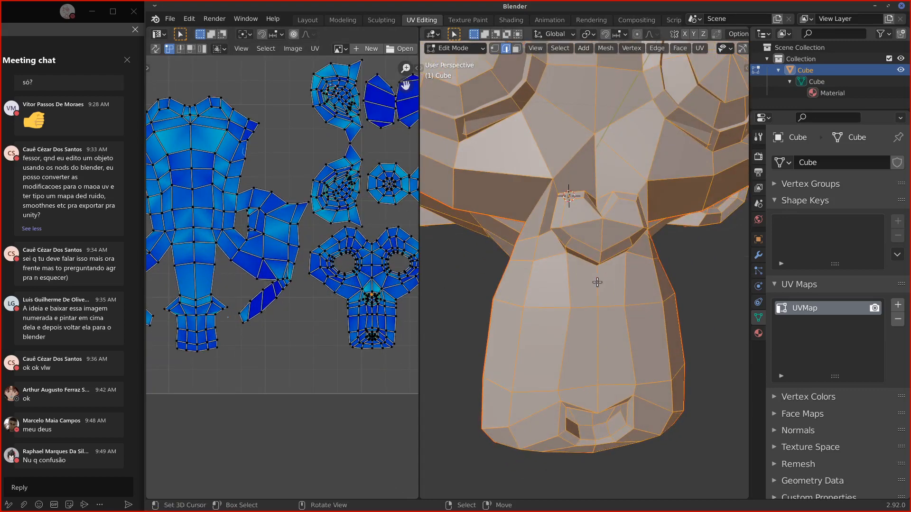
{"action": "scroll", "coordinate": [602, 284], "scroll_direction": "down", "scroll_amount": 3}
{"action": "mouse_move", "coordinate": [354, 272]}
{"action": "middle_mouse_down"}
{"action": "mouse_move", "coordinate": [350, 264]}
{"action": "mouse_move", "coordinate": [364, 277]}
{"action": "middle_mouse_up"}
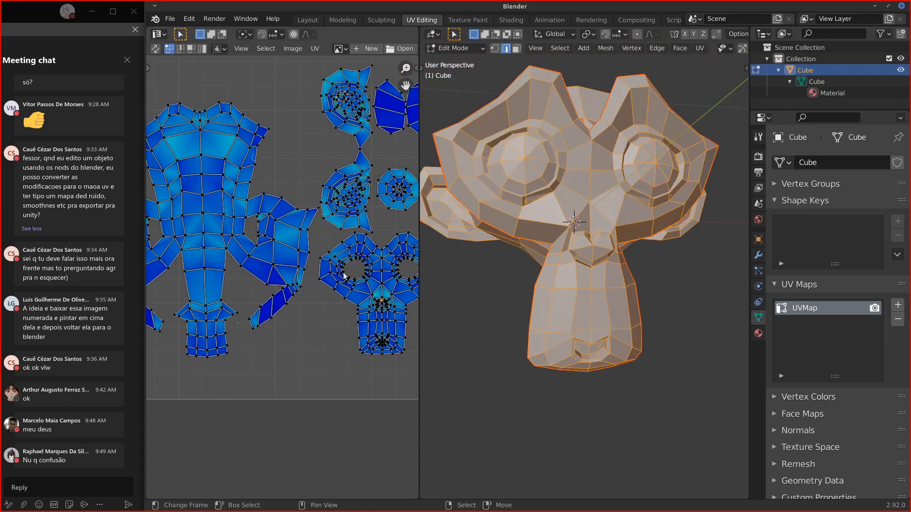
Step: Clear every seam on the monkey mesh and unwrap it again to inspect the UV stretch of the seamless result
{"action": "middle_click_drag", "start_coordinate": [524, 274], "coordinate": [458, 199]}
{"action": "scroll", "coordinate": [307, 300], "scroll_direction": "down", "scroll_amount": 3}
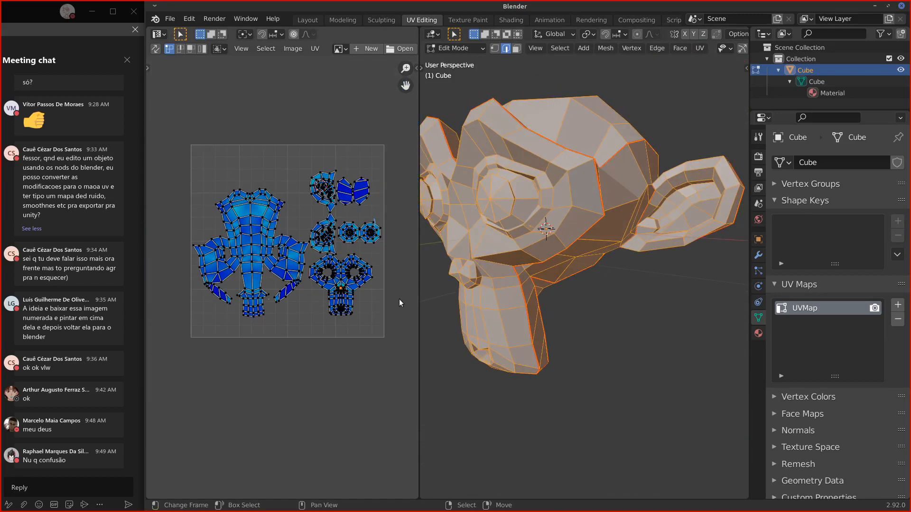
{"action": "middle_click_drag", "start_coordinate": [545, 289], "coordinate": [606, 288]}
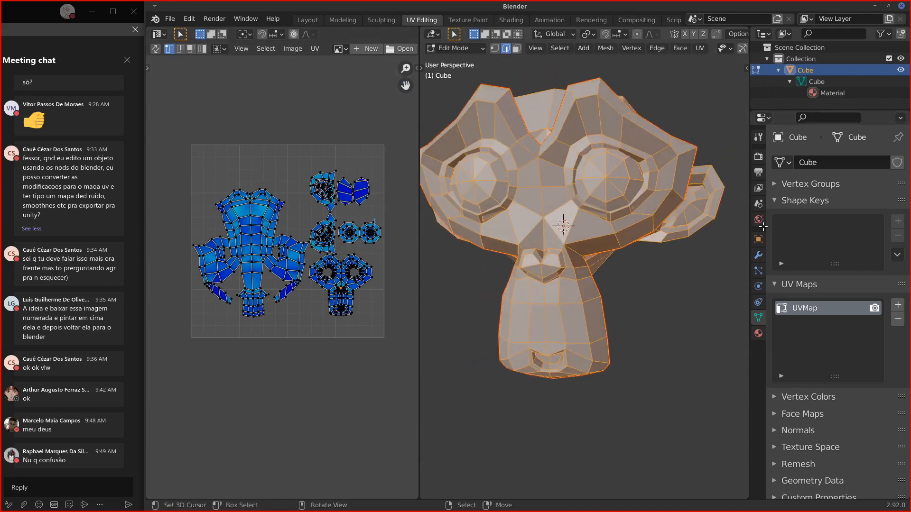
{"action": "key", "text": "u"}
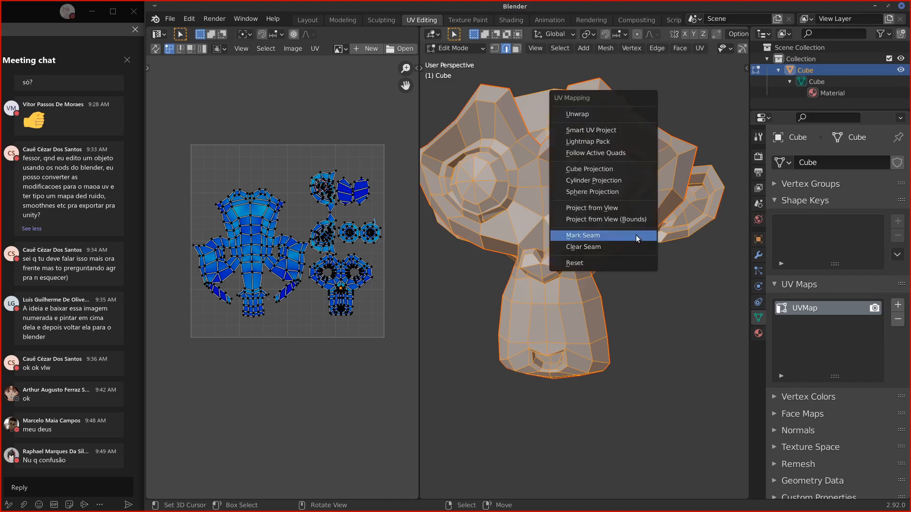
{"action": "left_click", "coordinate": [629, 247]}
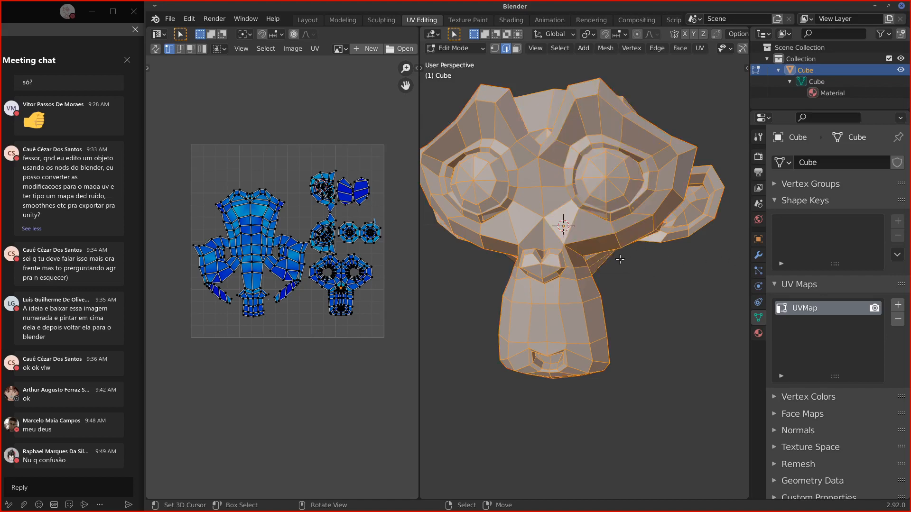
{"action": "key", "text": "u"}
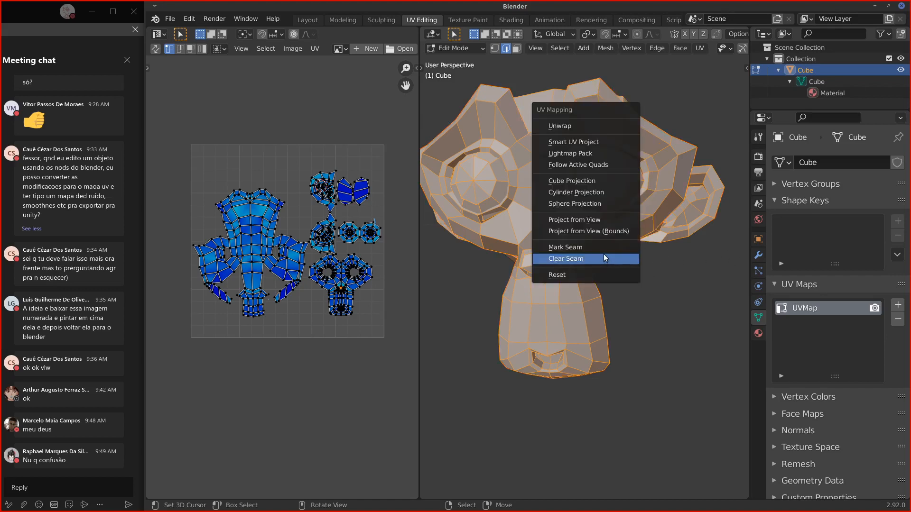
{"action": "left_click", "coordinate": [580, 129]}
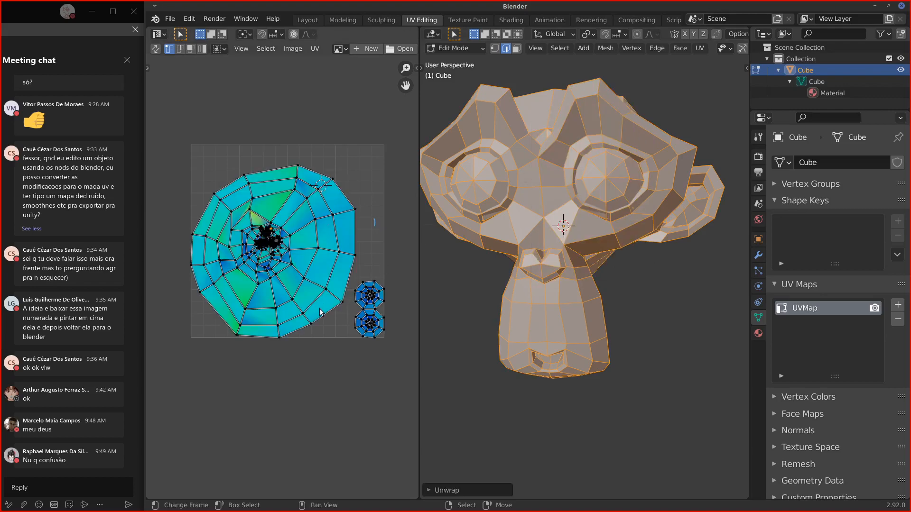
{"action": "scroll", "coordinate": [312, 314], "scroll_direction": "up", "scroll_amount": 8}
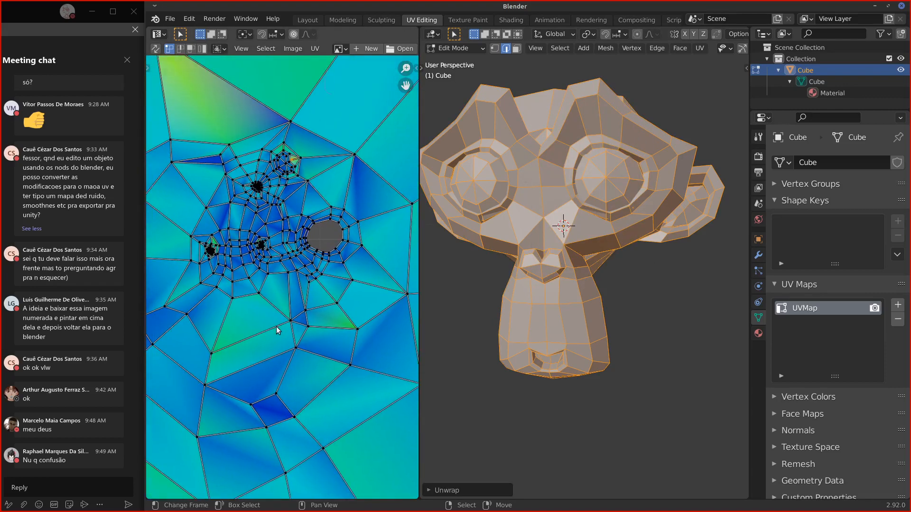
{"action": "middle_click_drag", "start_coordinate": [272, 222], "coordinate": [301, 233]}
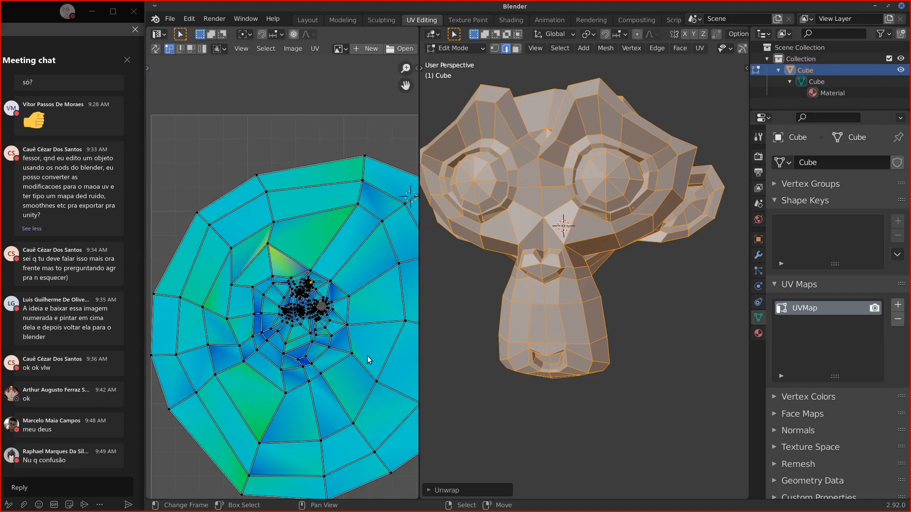
{"action": "scroll", "coordinate": [367, 356], "scroll_direction": "down", "scroll_amount": 2}
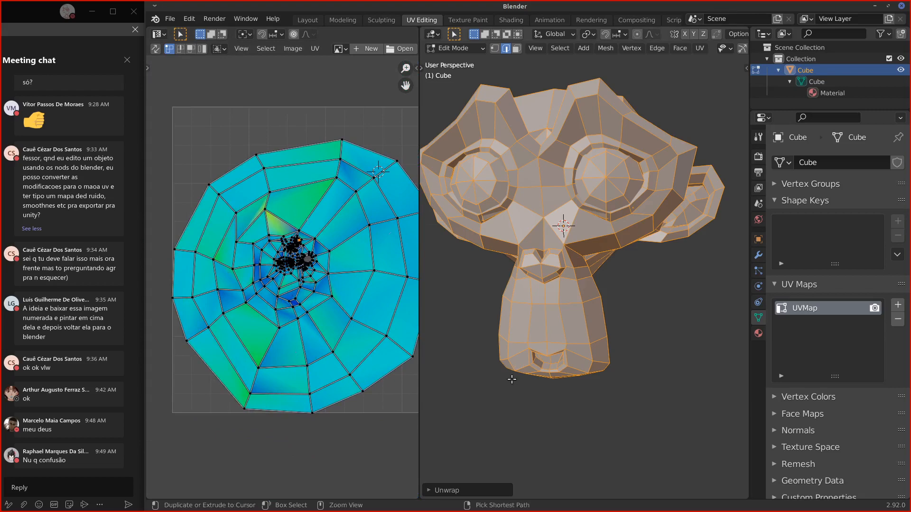
Step: Undo the seamless unwrap, the seam clearing and the earlier arrangement of the UV islands
{"action": "key", "text": "ctrl+z"}
{"action": "key", "text": "ctrl+z"}
{"action": "key", "text": "ctrl+z"}
{"action": "key", "text": "ctrl+z"}
{"action": "key", "text": "ctrl+z"}
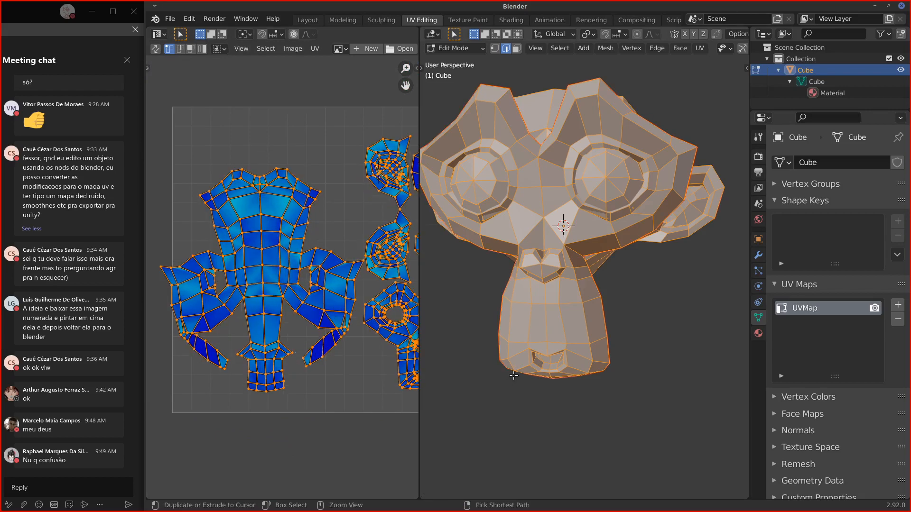
{"action": "key", "text": "ctrl+z"}
{"action": "key", "text": "ctrl+z"}
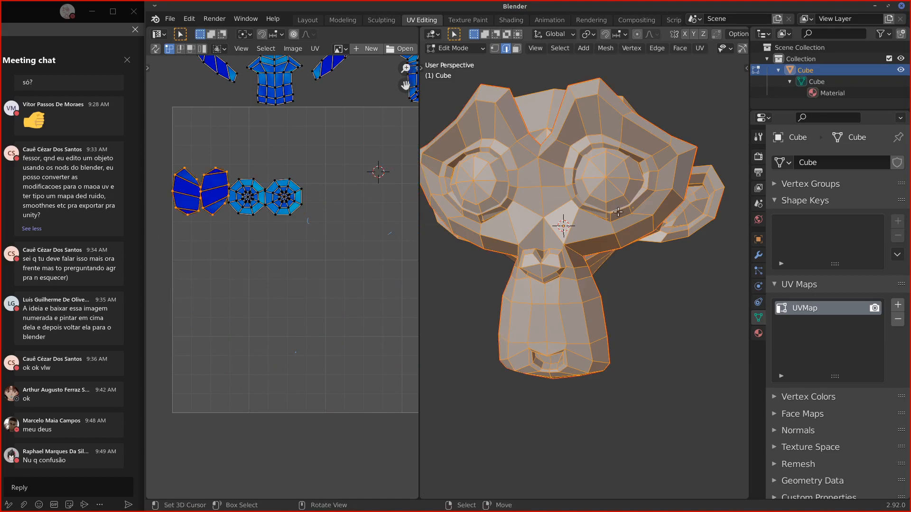
Step: Select all the UV islands and remove the UVMap layer from the monkey mesh
{"action": "left_click", "coordinate": [701, 48]}
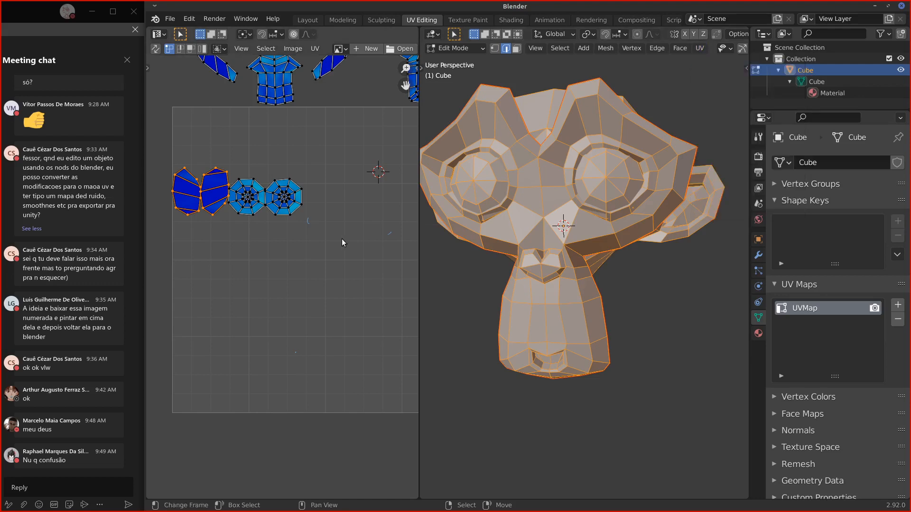
{"action": "key", "text": "a"}
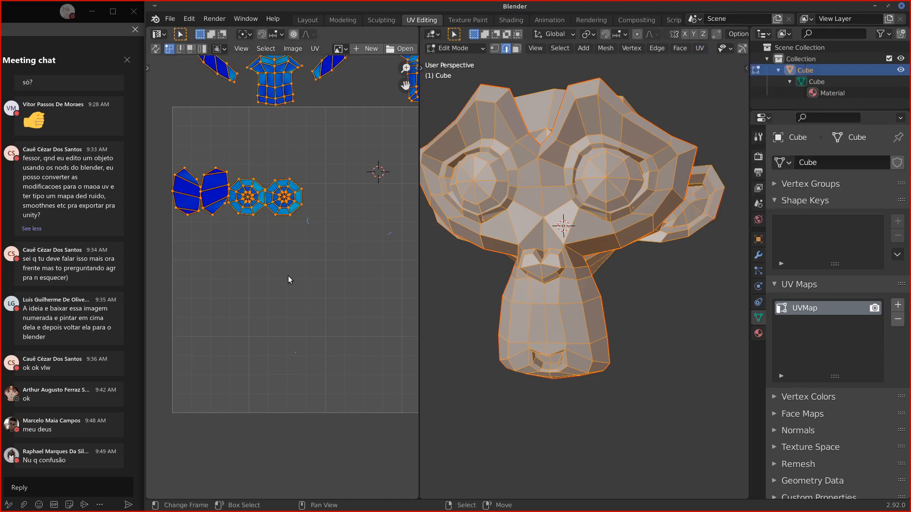
{"action": "left_click", "coordinate": [897, 319]}
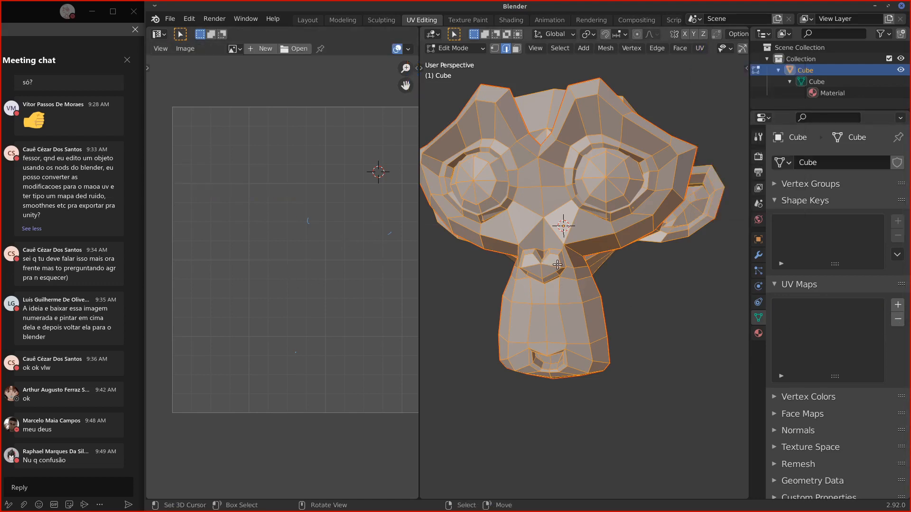
Step: Delete all the monkey's vertices and add a Cube mesh in its place
{"action": "middle_click_drag", "start_coordinate": [562, 265], "coordinate": [488, 300]}
{"action": "left_click_drag", "start_coordinate": [420, 311], "coordinate": [407, 312]}
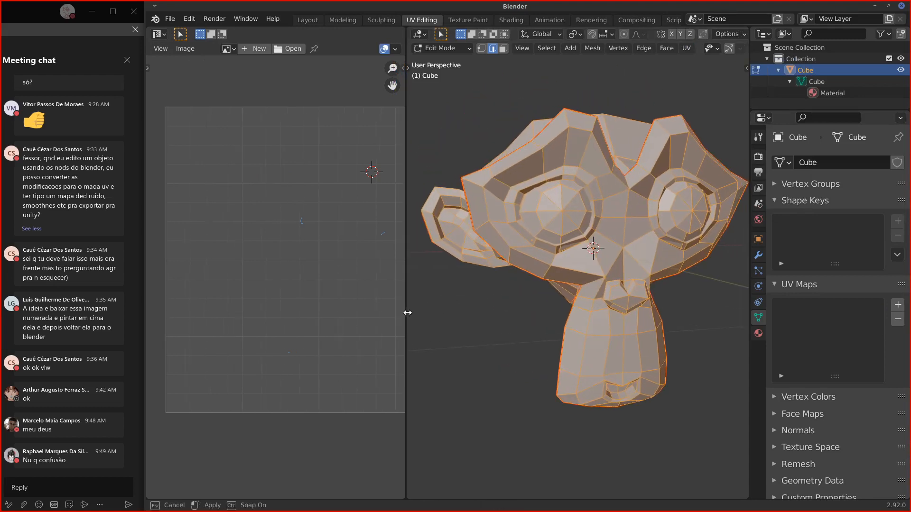
{"action": "middle_click_drag", "start_coordinate": [407, 312], "coordinate": [364, 312]}
{"action": "scroll", "coordinate": [323, 293], "scroll_direction": "down", "scroll_amount": 3}
{"action": "scroll", "coordinate": [324, 294], "scroll_direction": "up", "scroll_amount": 2}
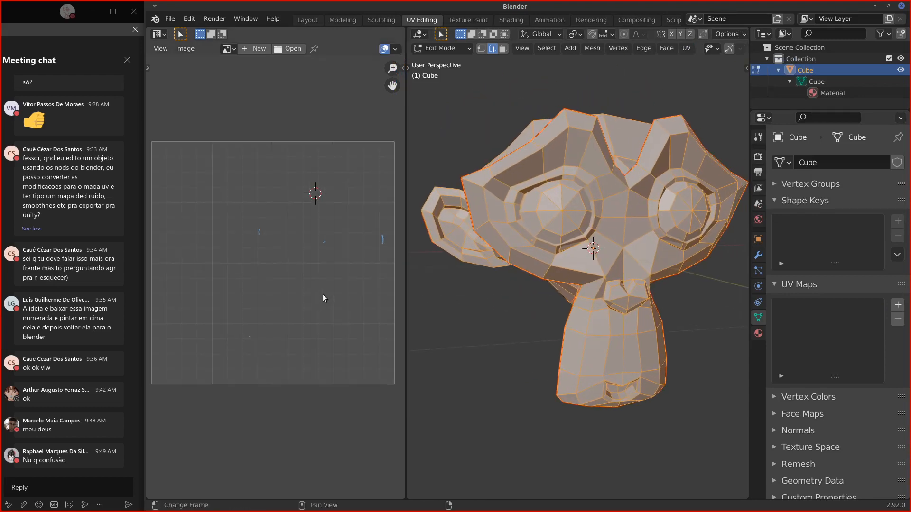
{"action": "key", "text": "x"}
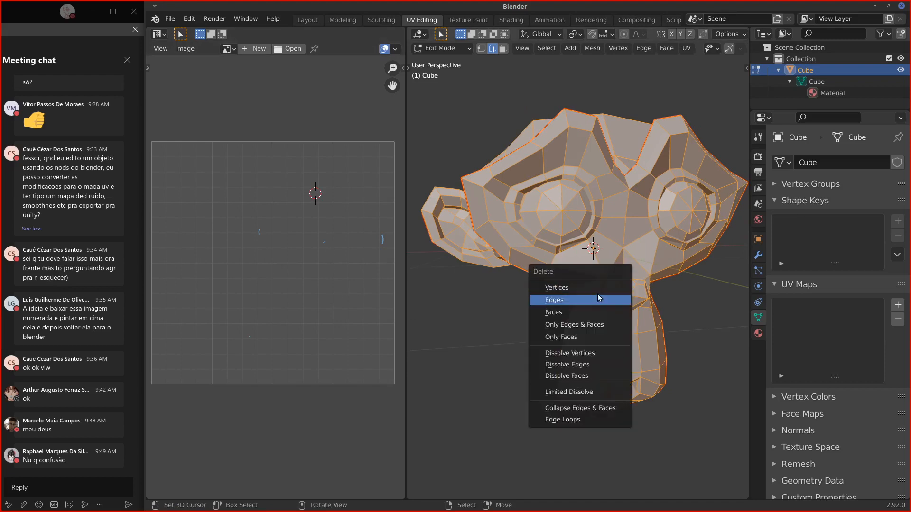
{"action": "left_click", "coordinate": [594, 288]}
{"action": "key", "text": "shift+a"}
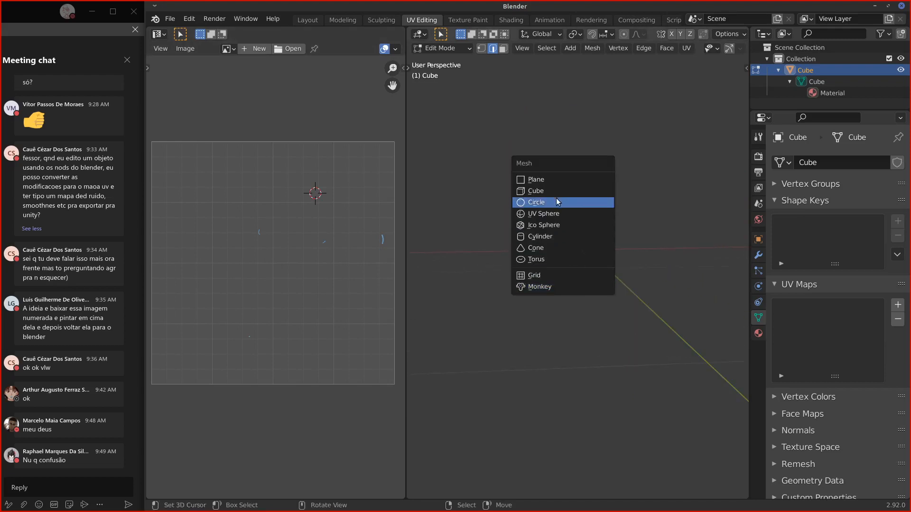
{"action": "left_click", "coordinate": [545, 190]}
{"action": "scroll", "coordinate": [562, 288], "scroll_direction": "down", "scroll_amount": 5}
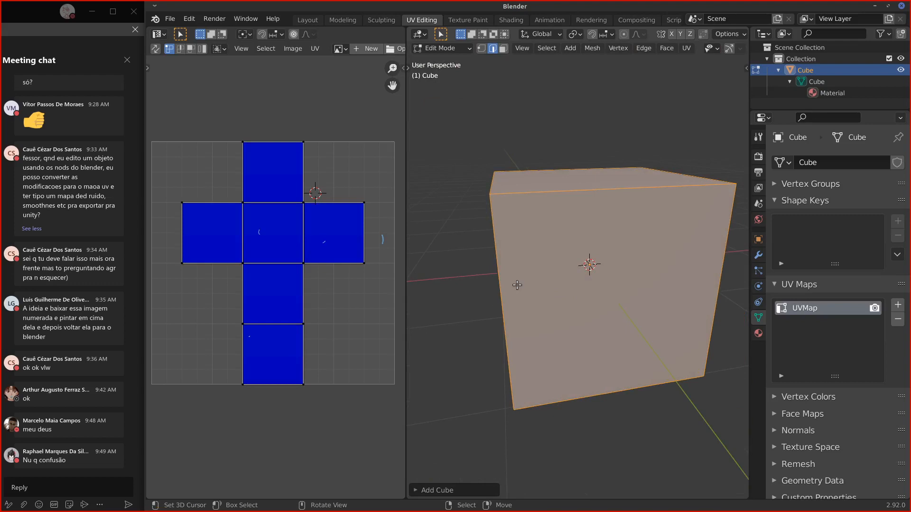
Step: Sketch temporary annotation strokes around the cube's top, front and sides, and erase them
{"action": "middle_click_drag", "start_coordinate": [596, 289], "coordinate": [604, 231]}
{"action": "key", "text": "u"}
{"action": "left_click", "coordinate": [552, 226]}
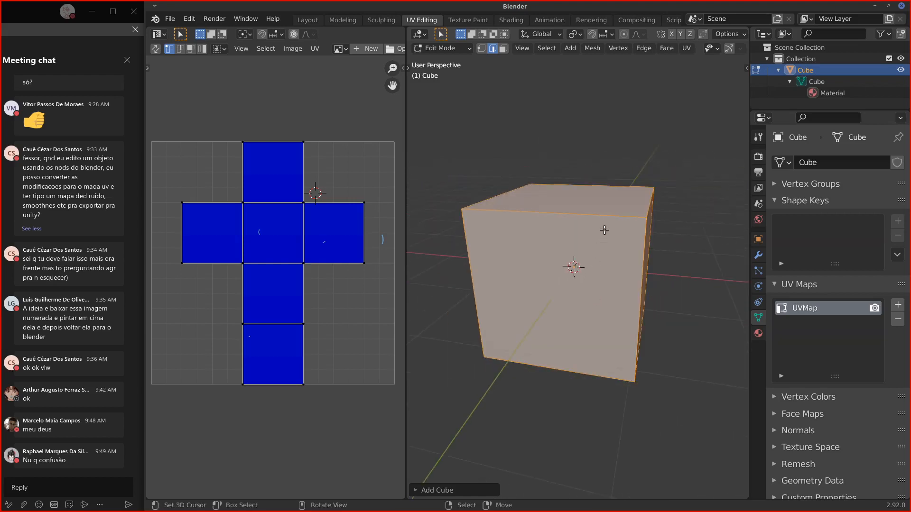
{"action": "mouse_move", "coordinate": [546, 114]}
{"action": "middle_mouse_down"}
{"action": "mouse_move", "coordinate": [571, 113]}
{"action": "mouse_move", "coordinate": [551, 125]}
{"action": "middle_mouse_up"}
{"action": "left_click_drag", "start_coordinate": [549, 149], "coordinate": [546, 161]}
{"action": "mouse_move", "coordinate": [548, 110]}
{"action": "left_mouse_down"}
{"action": "mouse_move", "coordinate": [595, 143]}
{"action": "mouse_move", "coordinate": [541, 164]}
{"action": "mouse_move", "coordinate": [530, 146]}
{"action": "mouse_move", "coordinate": [558, 153]}
{"action": "left_mouse_up"}
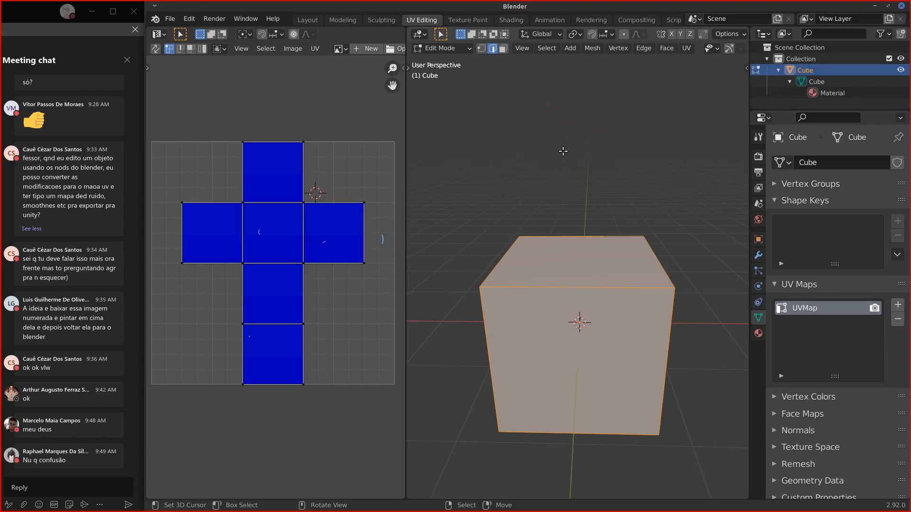
{"action": "left_click_drag", "start_coordinate": [569, 343], "coordinate": [538, 416]}
{"action": "left_click_drag", "start_coordinate": [700, 341], "coordinate": [720, 340]}
{"action": "left_click_drag", "start_coordinate": [470, 346], "coordinate": [470, 346]}
{"action": "left_click_drag", "start_coordinate": [589, 219], "coordinate": [575, 262]}
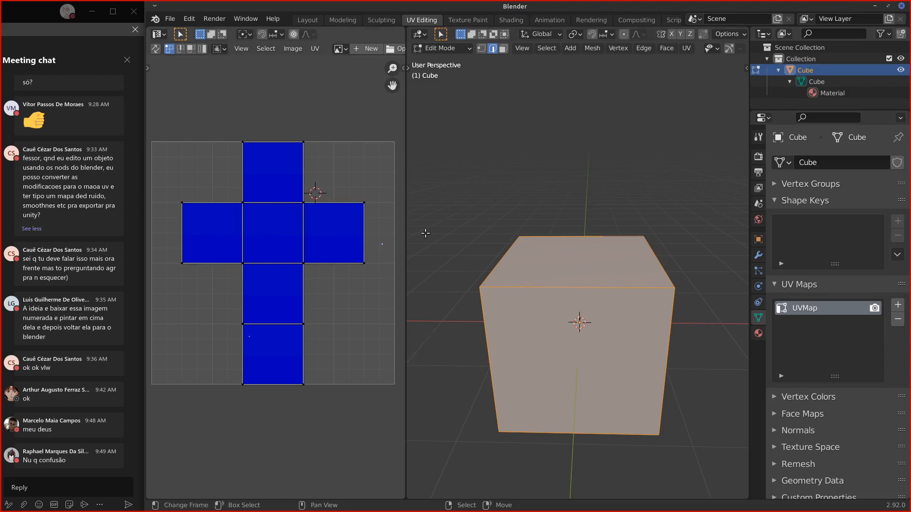
Step: Try selecting the edges around the cube's top face, and clear the selection
{"action": "middle_click_drag", "start_coordinate": [426, 232], "coordinate": [593, 278]}
{"action": "key", "text": "alt+a"}
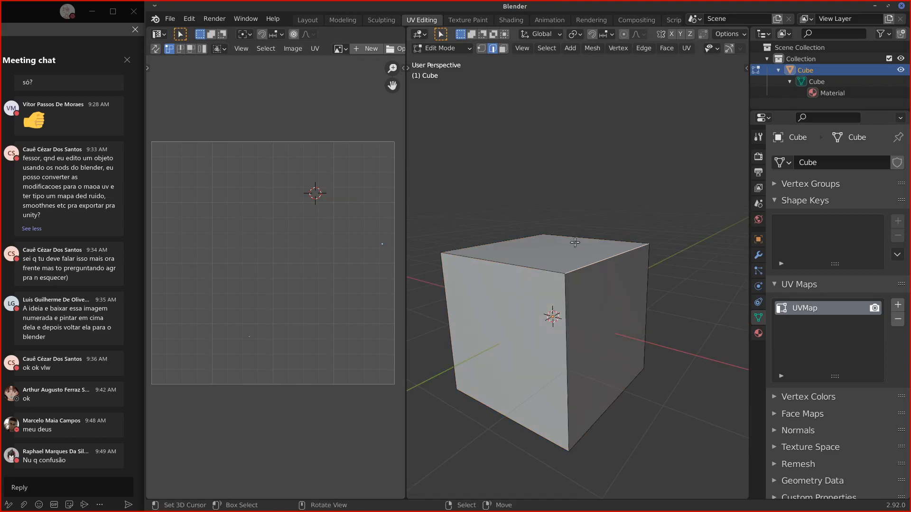
{"action": "middle_click_drag", "start_coordinate": [545, 174], "coordinate": [596, 309]}
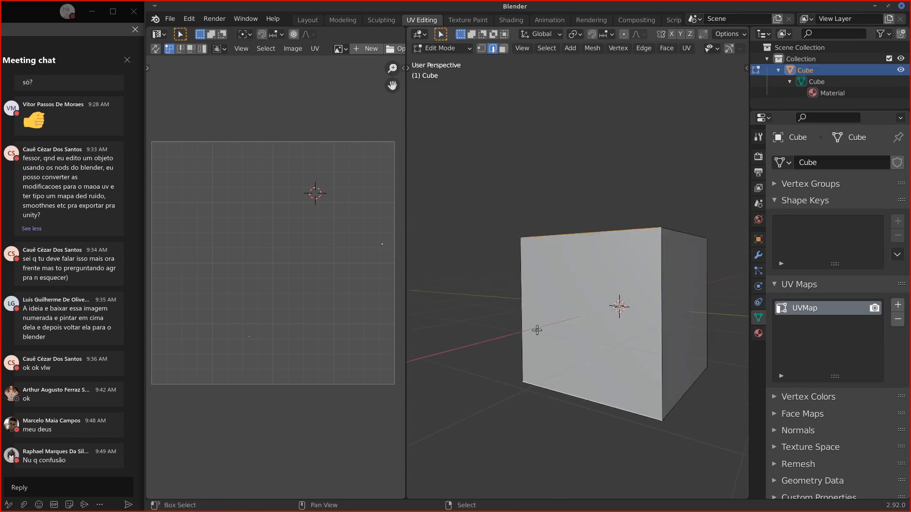
{"action": "middle_click_drag", "start_coordinate": [527, 324], "coordinate": [529, 373]}
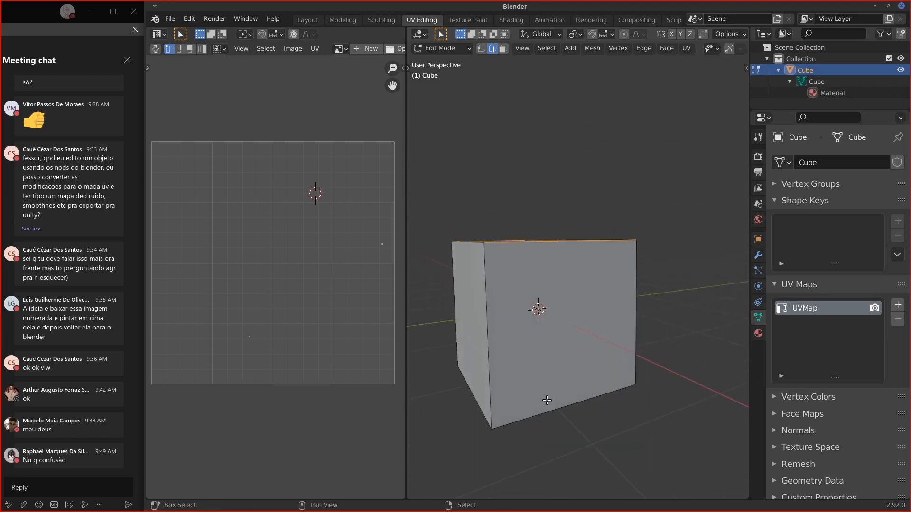
{"action": "middle_click_drag", "start_coordinate": [641, 323], "coordinate": [705, 331]}
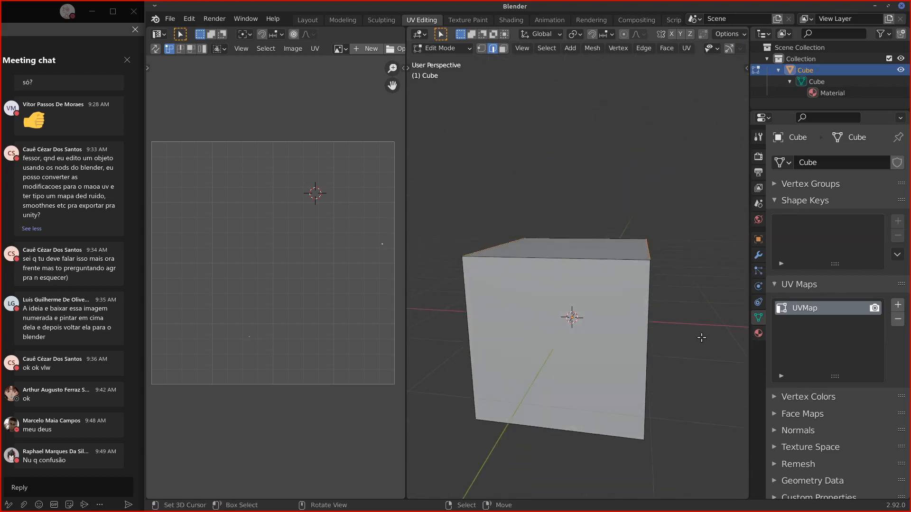
{"action": "key", "text": "KP_7"}
{"action": "middle_click_drag", "start_coordinate": [653, 299], "coordinate": [640, 294]}
{"action": "key", "text": "a"}
{"action": "key", "text": "alt+a"}
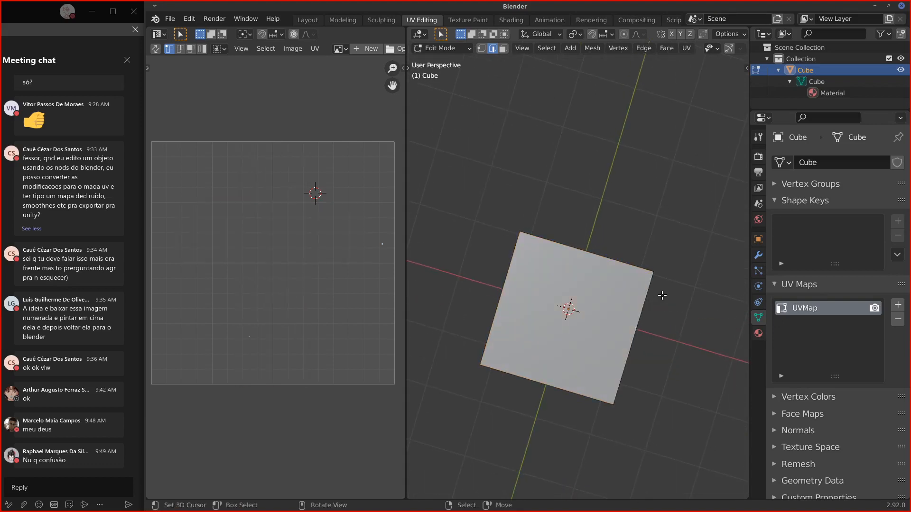
{"action": "key", "text": "KP_7"}
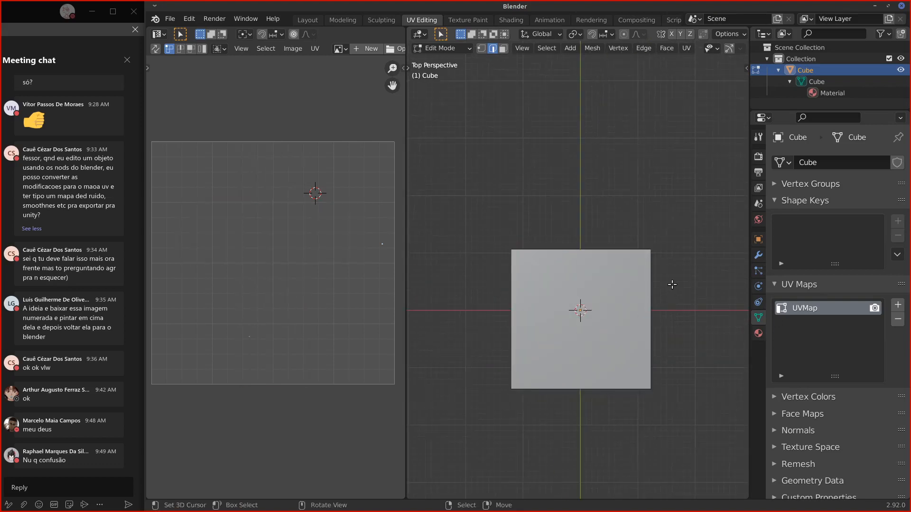
Step: Mark the cube's four vertical edges and two opposite bottom edges as seams, and clear the selection
{"action": "middle_click_drag", "start_coordinate": [672, 285], "coordinate": [624, 267]}
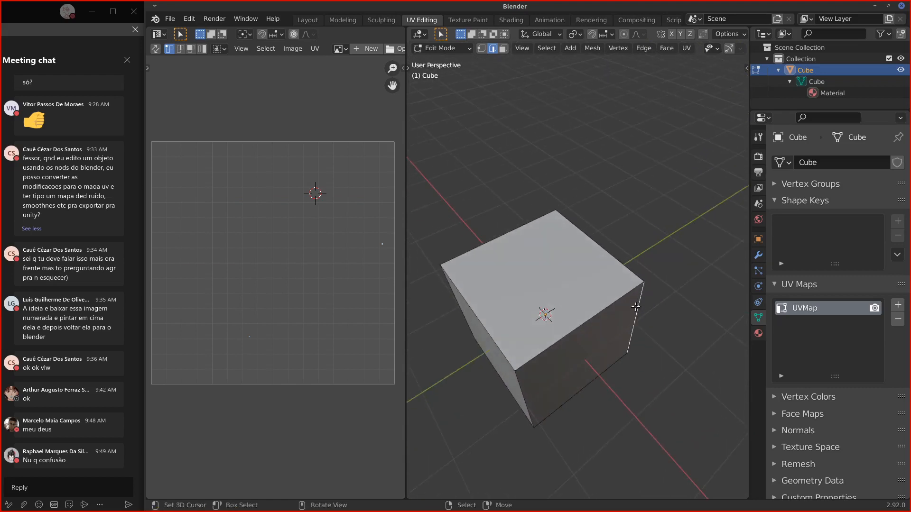
{"action": "left_click", "coordinate": [517, 385], "text": "shift"}
{"action": "left_click", "coordinate": [560, 396], "text": "shift"}
{"action": "middle_click_drag", "start_coordinate": [560, 397], "coordinate": [638, 323]}
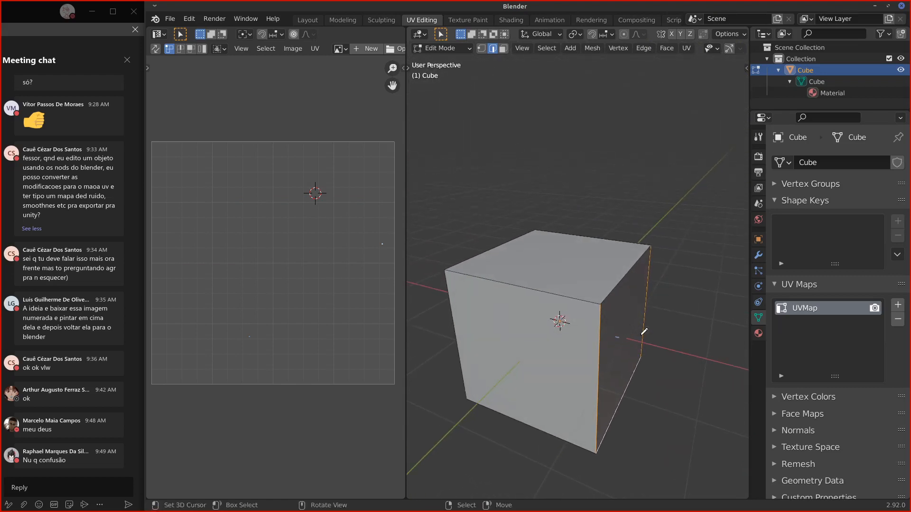
{"action": "mouse_move", "coordinate": [644, 333]}
{"action": "left_mouse_down"}
{"action": "mouse_move", "coordinate": [712, 266]}
{"action": "mouse_move", "coordinate": [702, 273]}
{"action": "left_mouse_up"}
{"action": "left_click_drag", "start_coordinate": [640, 334], "coordinate": [718, 268], "text": "ctrl"}
{"action": "middle_click_drag", "start_coordinate": [715, 265], "coordinate": [580, 355]}
{"action": "left_click", "coordinate": [510, 309], "text": "shift"}
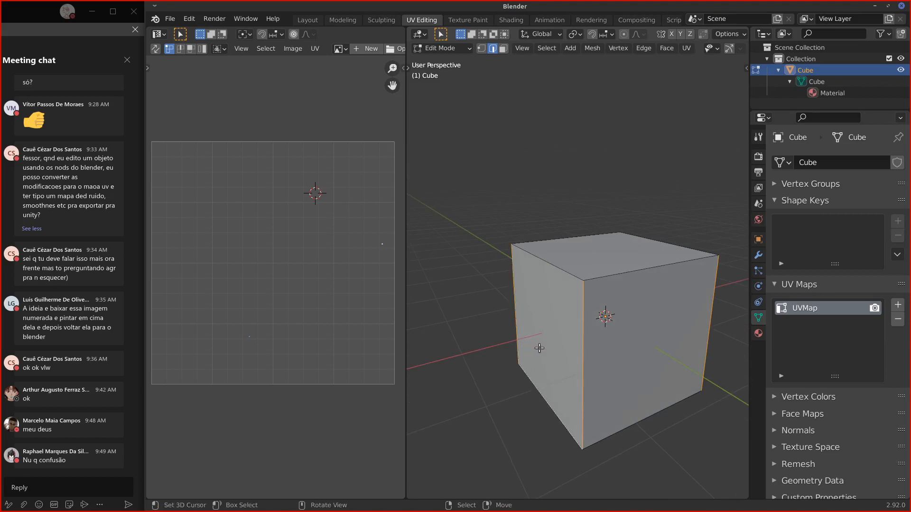
{"action": "left_click_drag", "start_coordinate": [541, 350], "coordinate": [451, 307]}
{"action": "middle_click_drag", "start_coordinate": [677, 133], "coordinate": [643, 115]}
{"action": "left_click", "coordinate": [686, 48]}
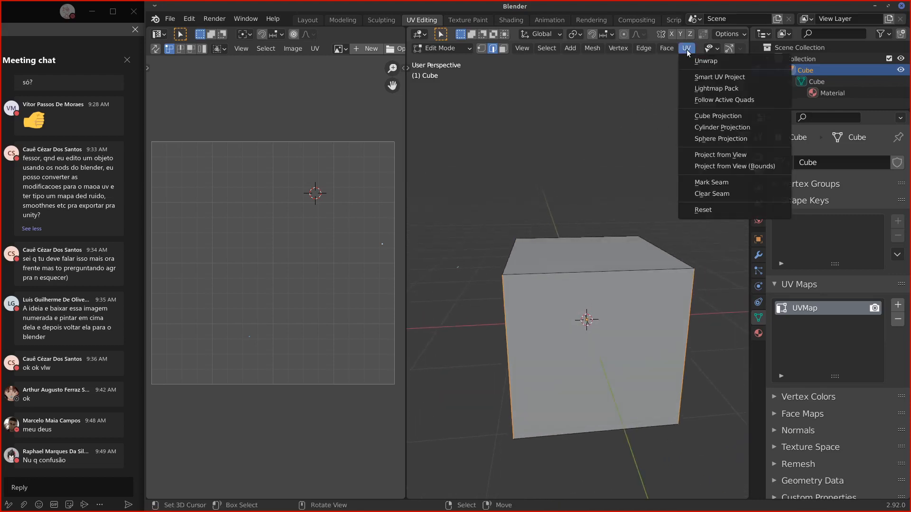
{"action": "left_click", "coordinate": [714, 182]}
{"action": "middle_click_drag", "start_coordinate": [617, 227], "coordinate": [550, 250]}
{"action": "key", "text": "alt+a"}
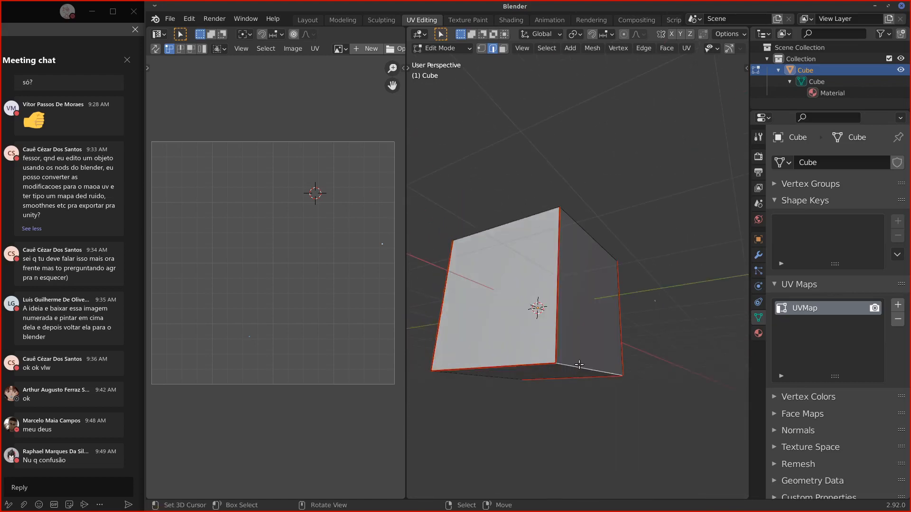
Step: Sketch temporary annotation strokes leading outward from the cube's side face, and erase them
{"action": "middle_click_drag", "start_coordinate": [573, 371], "coordinate": [588, 316]}
{"action": "left_click_drag", "start_coordinate": [588, 315], "coordinate": [660, 286]}
{"action": "left_click_drag", "start_coordinate": [678, 252], "coordinate": [646, 206]}
{"action": "mouse_move", "coordinate": [600, 314]}
{"action": "left_mouse_down", "text": "ctrl"}
{"action": "mouse_move", "coordinate": [678, 251]}
{"action": "mouse_move", "coordinate": [661, 213]}
{"action": "left_mouse_up", "text": "ctrl"}
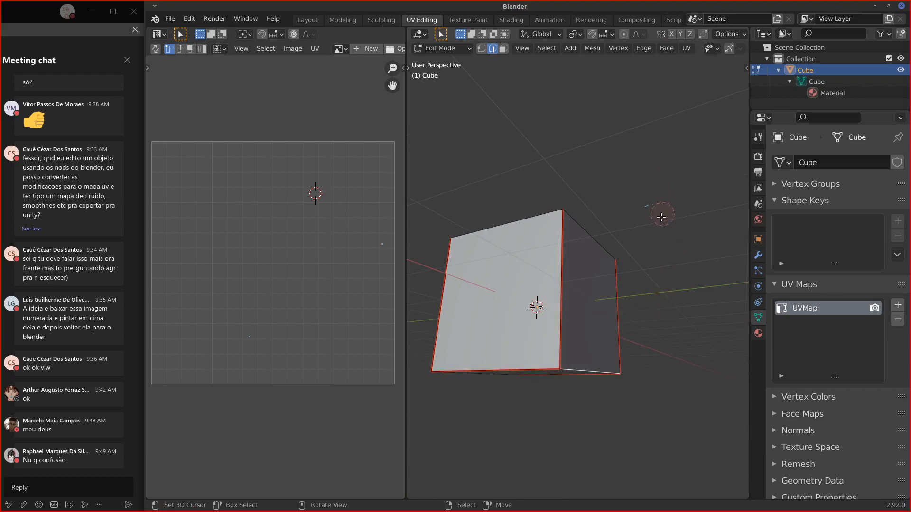
Step: Mark the selected third bottom edge of the cube as a seam
{"action": "mouse_move", "coordinate": [624, 308]}
{"action": "middle_mouse_down"}
{"action": "mouse_move", "coordinate": [693, 294]}
{"action": "mouse_move", "coordinate": [616, 313]}
{"action": "middle_mouse_up"}
{"action": "mouse_move", "coordinate": [524, 357]}
{"action": "left_mouse_down"}
{"action": "mouse_move", "coordinate": [449, 281]}
{"action": "mouse_move", "coordinate": [461, 343]}
{"action": "mouse_move", "coordinate": [567, 338]}
{"action": "left_mouse_up"}
{"action": "mouse_move", "coordinate": [566, 338]}
{"action": "middle_mouse_down"}
{"action": "mouse_move", "coordinate": [587, 390]}
{"action": "mouse_move", "coordinate": [450, 376]}
{"action": "mouse_move", "coordinate": [439, 346]}
{"action": "mouse_move", "coordinate": [660, 346]}
{"action": "middle_mouse_up"}
{"action": "left_click", "coordinate": [687, 48]}
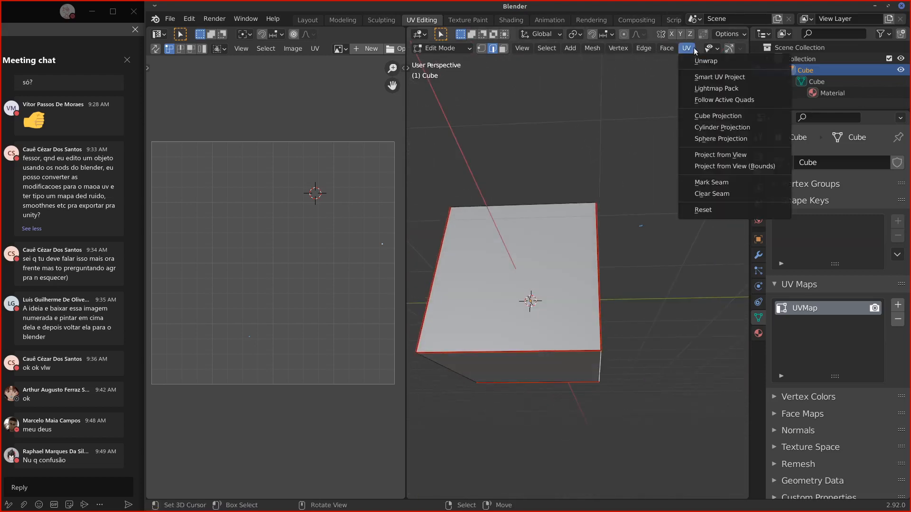
{"action": "left_click", "coordinate": [705, 182]}
{"action": "middle_click_drag", "start_coordinate": [705, 181], "coordinate": [649, 319]}
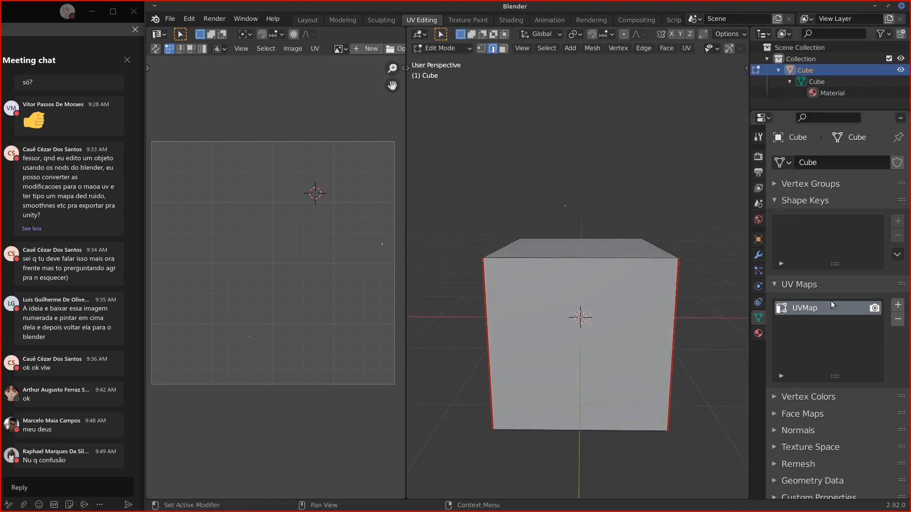
Step: Remove the existing UV map, select the whole cube and unwrap it along the marked seams
{"action": "left_click", "coordinate": [898, 318]}
{"action": "middle_click_drag", "start_coordinate": [579, 332], "coordinate": [597, 264]}
{"action": "key", "text": "a"}
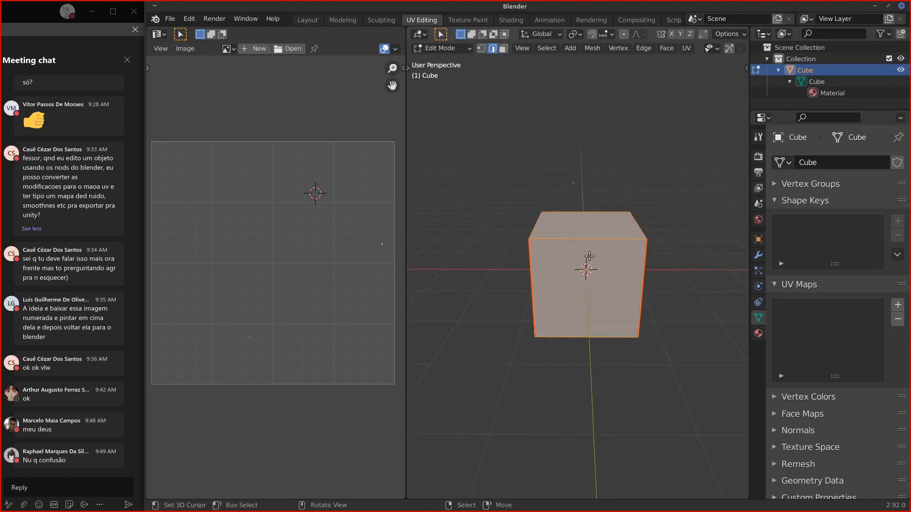
{"action": "key", "text": "u"}
{"action": "left_click", "coordinate": [586, 254]}
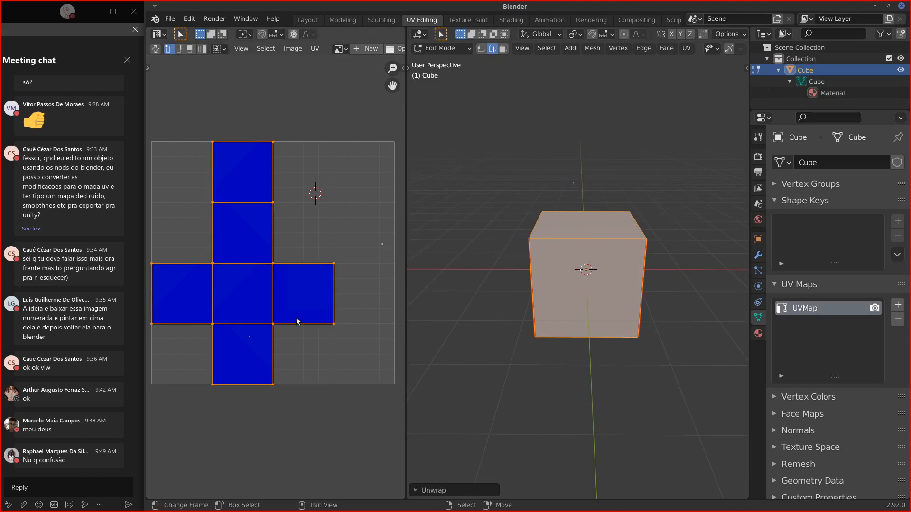
Step: Select one of the cube's bottom seam edges and turn on UV sync selection to locate it in the layout
{"action": "mouse_move", "coordinate": [560, 313]}
{"action": "middle_mouse_down"}
{"action": "mouse_move", "coordinate": [597, 313]}
{"action": "mouse_move", "coordinate": [574, 319]}
{"action": "middle_mouse_up"}
{"action": "left_click", "coordinate": [579, 317]}
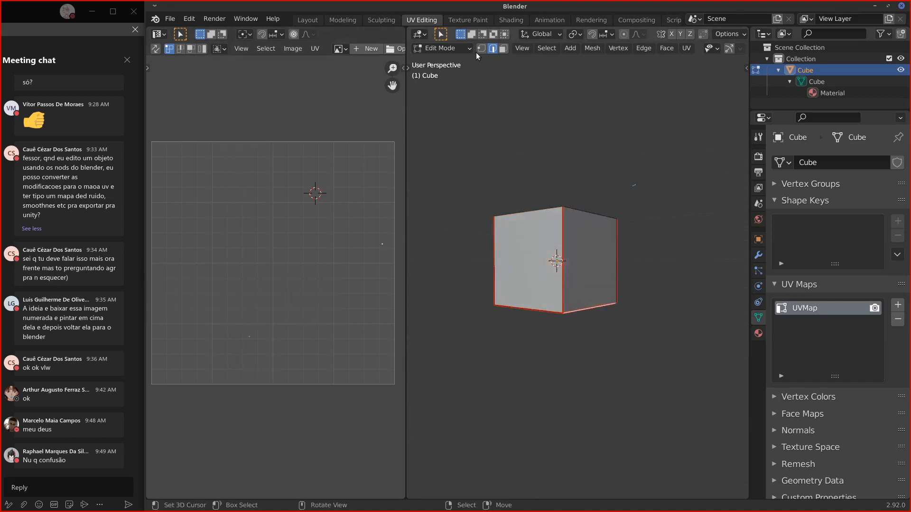
{"action": "left_click", "coordinate": [155, 48]}
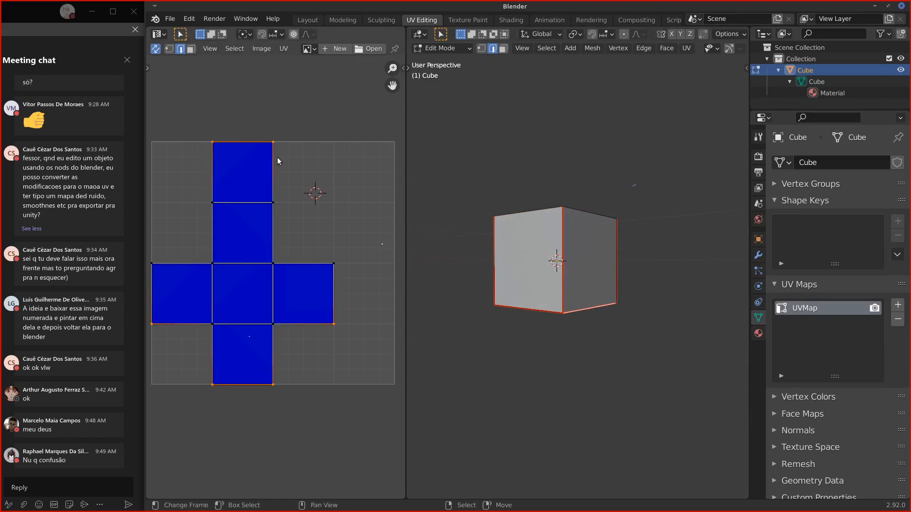
{"action": "mouse_move", "coordinate": [567, 304]}
{"action": "middle_mouse_down"}
{"action": "mouse_move", "coordinate": [572, 292]}
{"action": "mouse_move", "coordinate": [571, 300]}
{"action": "middle_mouse_up"}
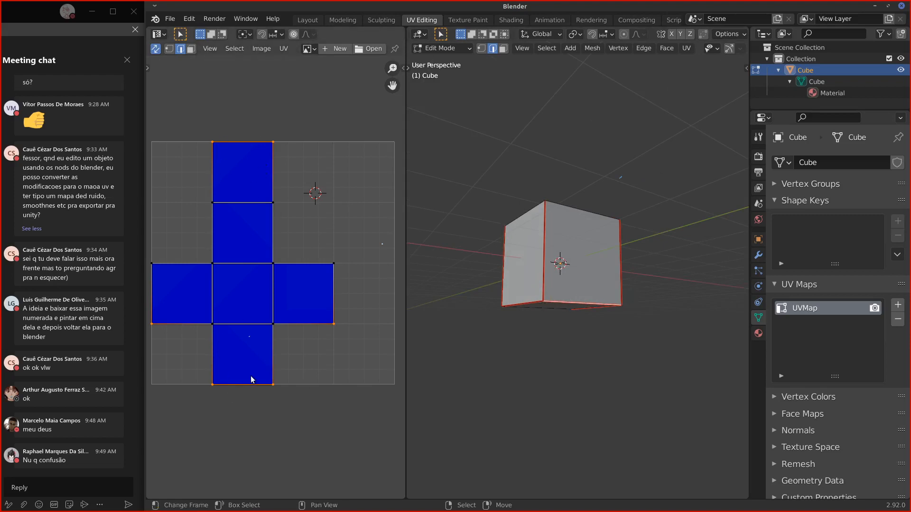
{"action": "middle_click_drag", "start_coordinate": [453, 284], "coordinate": [434, 280]}
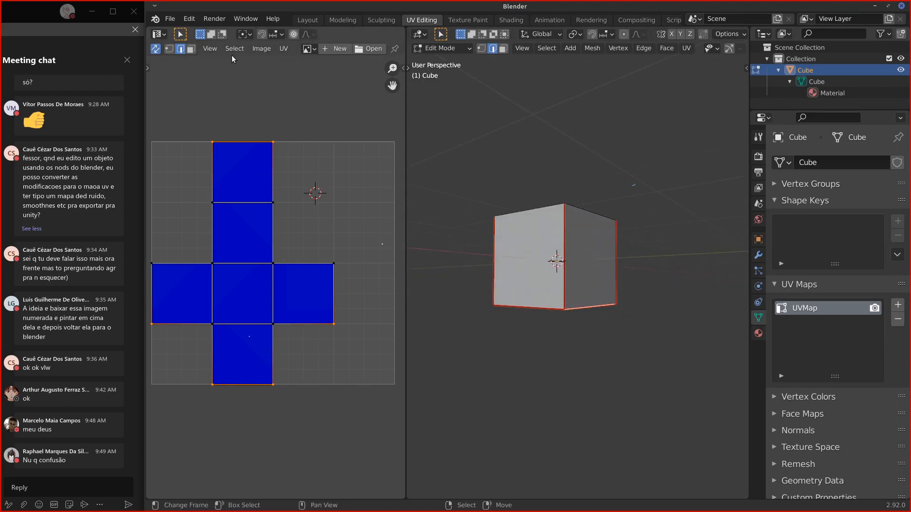
Step: Switch to face selection and select the two opposite side faces of the cube
{"action": "left_click", "coordinate": [192, 49]}
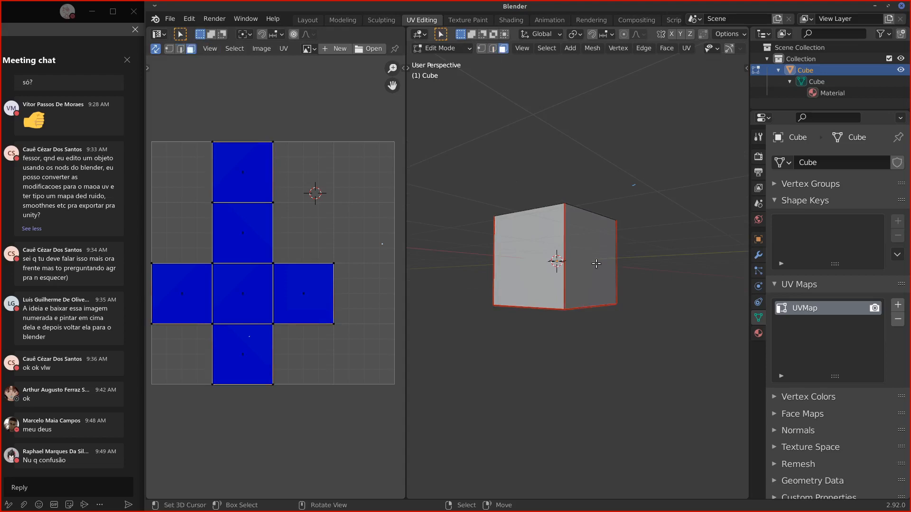
{"action": "middle_click_drag", "start_coordinate": [552, 271], "coordinate": [622, 267]}
{"action": "left_click", "coordinate": [513, 270]}
{"action": "left_click", "coordinate": [626, 290]}
{"action": "left_click", "coordinate": [626, 290], "text": "alt"}
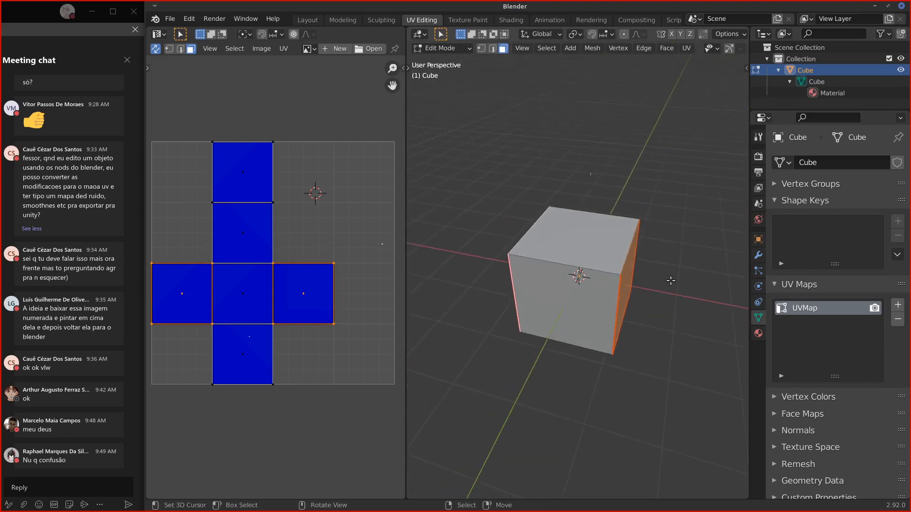
Step: Sketch temporary annotation arcs showing how the cube's side faces fold open, and compare the faces with their UV layout
{"action": "mouse_move", "coordinate": [660, 279]}
{"action": "left_mouse_down"}
{"action": "mouse_move", "coordinate": [697, 229]}
{"action": "mouse_move", "coordinate": [696, 238]}
{"action": "left_mouse_up"}
{"action": "middle_click_drag", "start_coordinate": [517, 283], "coordinate": [527, 283]}
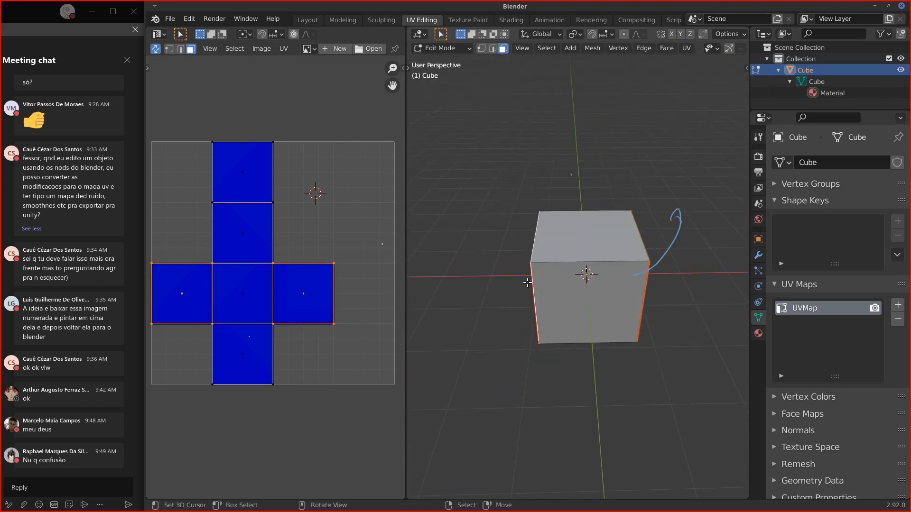
{"action": "mouse_move", "coordinate": [530, 275]}
{"action": "left_mouse_down"}
{"action": "mouse_move", "coordinate": [499, 217]}
{"action": "mouse_move", "coordinate": [509, 223]}
{"action": "left_mouse_up"}
{"action": "middle_click_drag", "start_coordinate": [645, 261], "coordinate": [573, 244]}
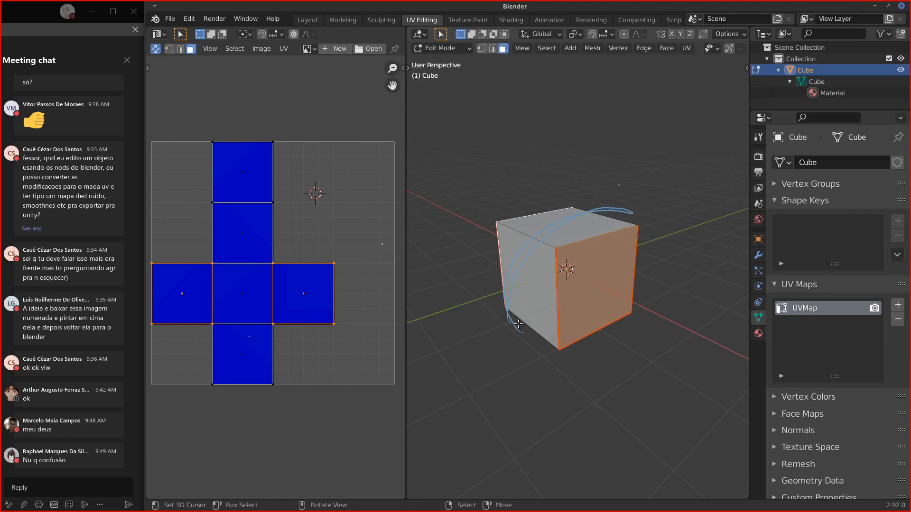
{"action": "middle_click_drag", "start_coordinate": [584, 221], "coordinate": [564, 306]}
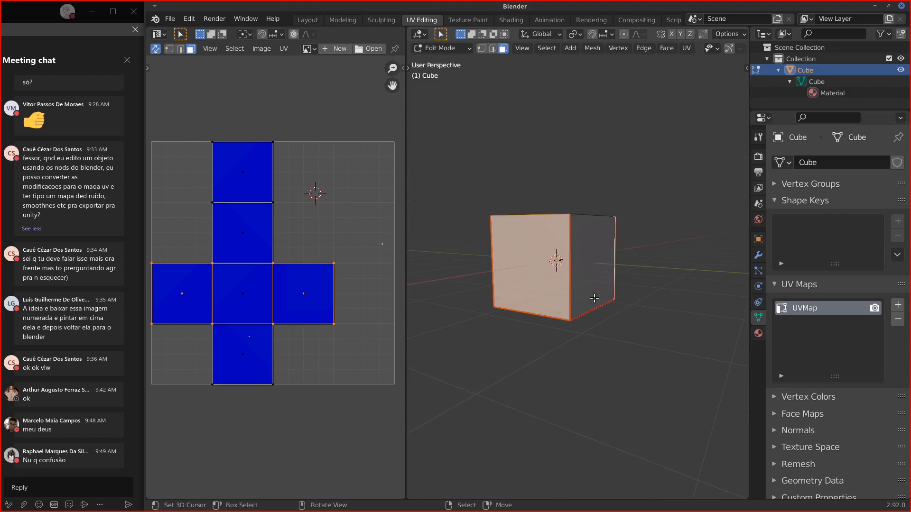
{"action": "left_click_drag", "start_coordinate": [606, 262], "coordinate": [506, 195]}
{"action": "middle_click_drag", "start_coordinate": [280, 302], "coordinate": [303, 305]}
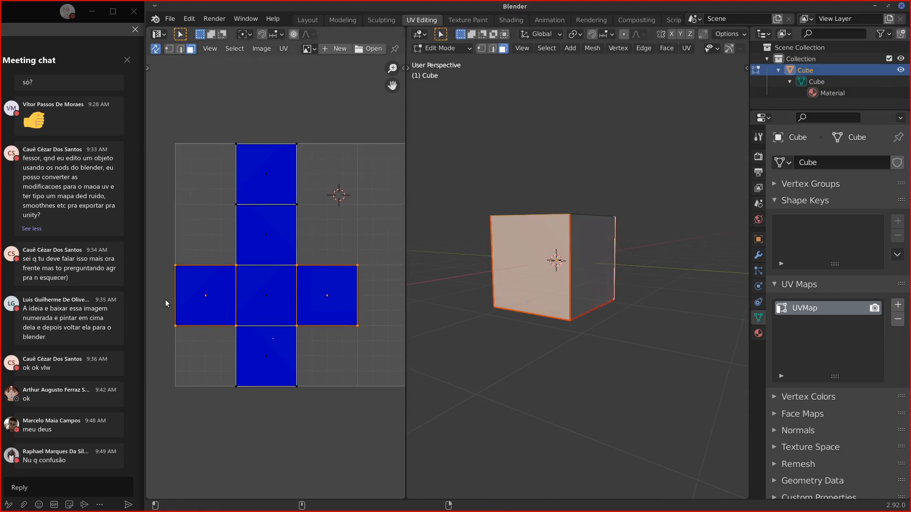
{"action": "middle_click_drag", "start_coordinate": [247, 304], "coordinate": [217, 295]}
{"action": "middle_click_drag", "start_coordinate": [499, 277], "coordinate": [440, 300]}
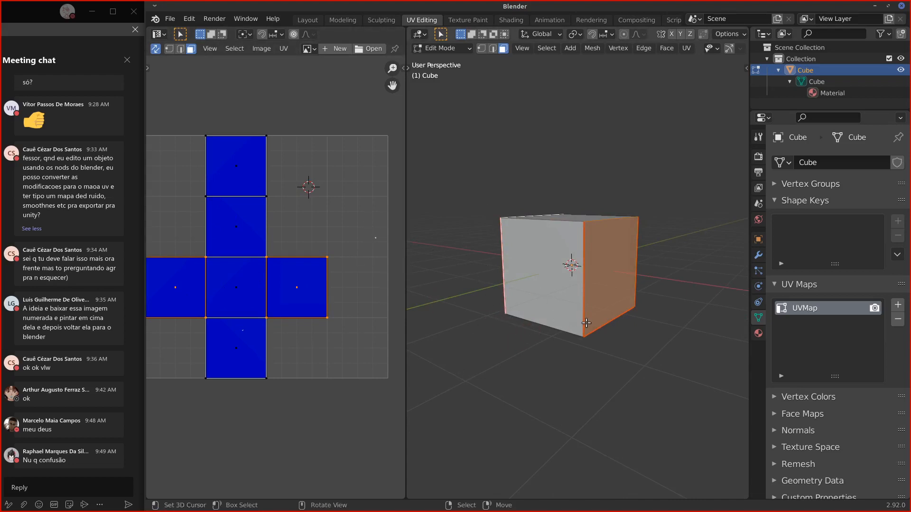
{"action": "middle_click_drag", "start_coordinate": [590, 320], "coordinate": [580, 256]}
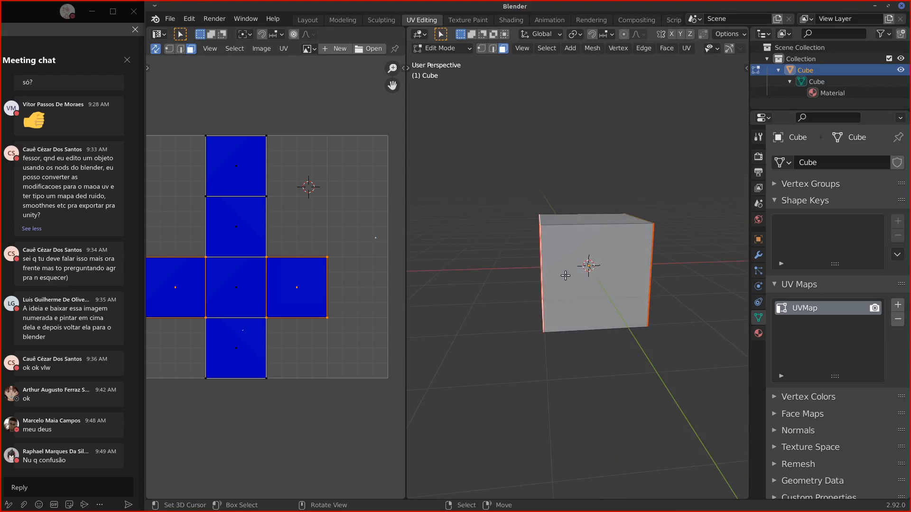
{"action": "middle_click_drag", "start_coordinate": [562, 289], "coordinate": [543, 280]}
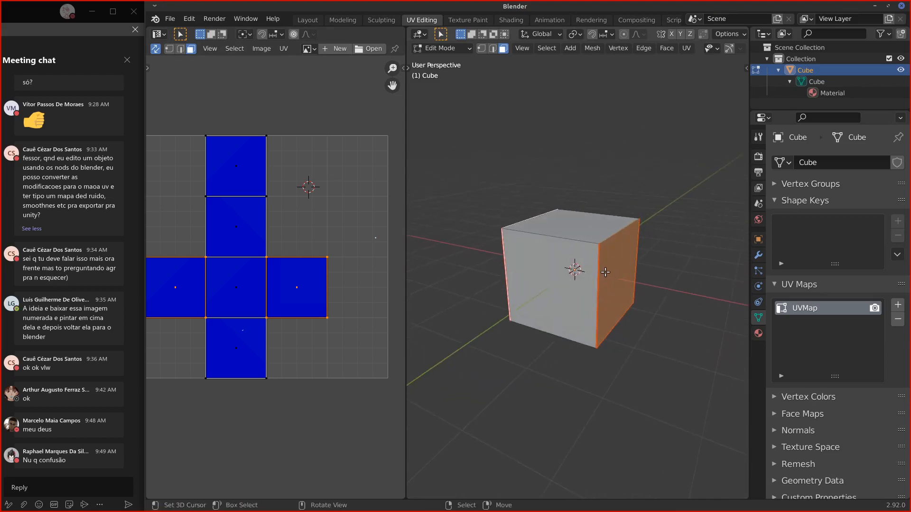
Step: Select the whole cube, delete its geometry and add a Monkey mesh in its place
{"action": "key", "text": "z"}
{"action": "key", "text": "a"}
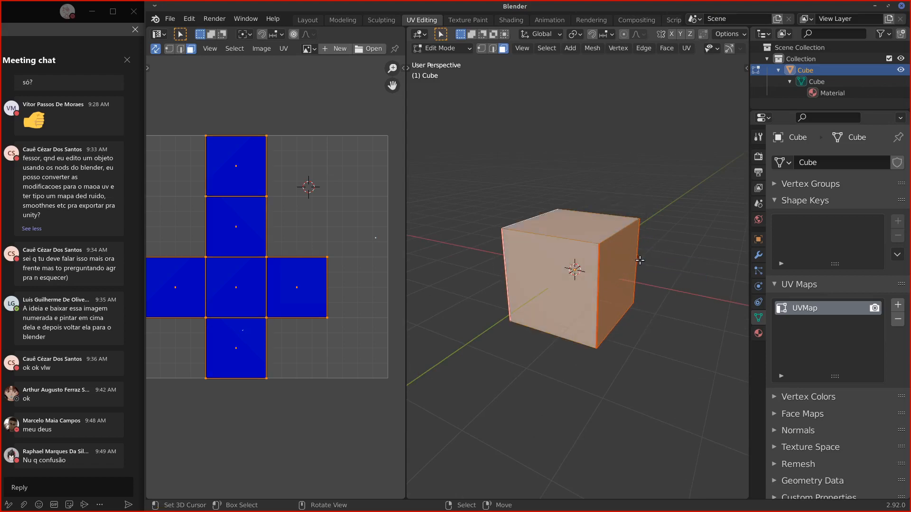
{"action": "key", "text": "x"}
{"action": "left_click", "coordinate": [633, 260]}
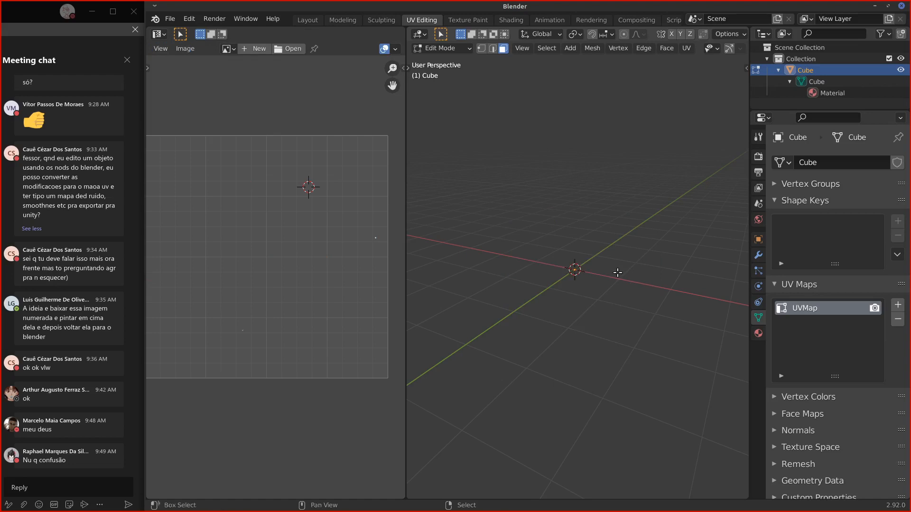
{"action": "key", "text": "shift+a"}
{"action": "left_click", "coordinate": [568, 370]}
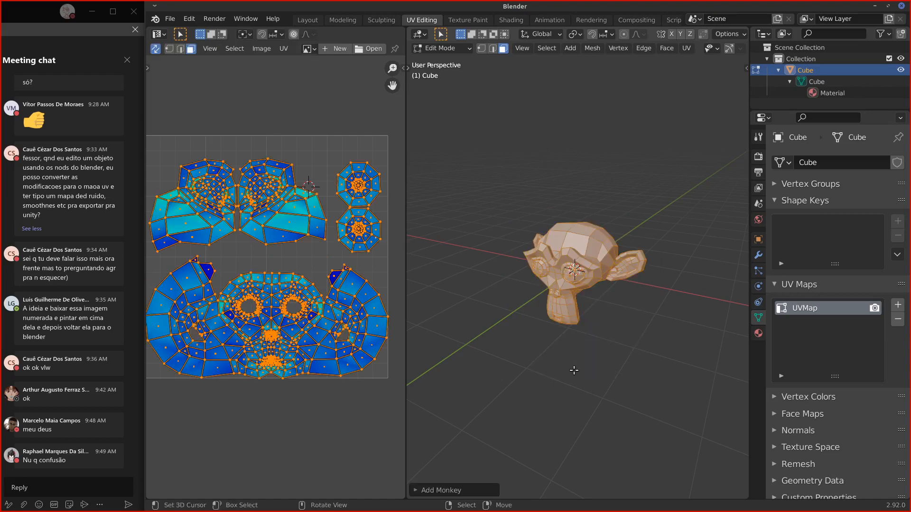
Step: Widen the UV editor and set it to vertex selection with Display Stretch off
{"action": "middle_click_drag", "start_coordinate": [582, 317], "coordinate": [584, 299]}
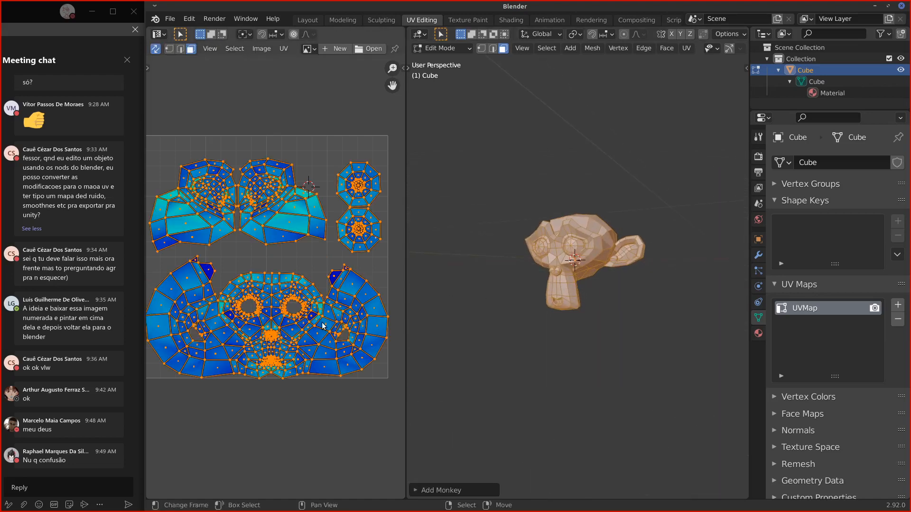
{"action": "scroll", "coordinate": [307, 312], "scroll_direction": "up", "scroll_amount": 1}
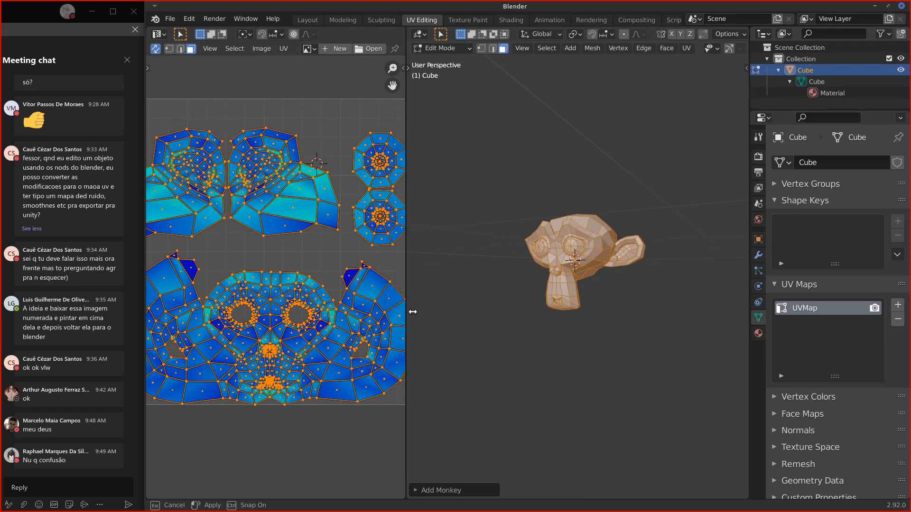
{"action": "left_click_drag", "start_coordinate": [409, 311], "coordinate": [524, 304]}
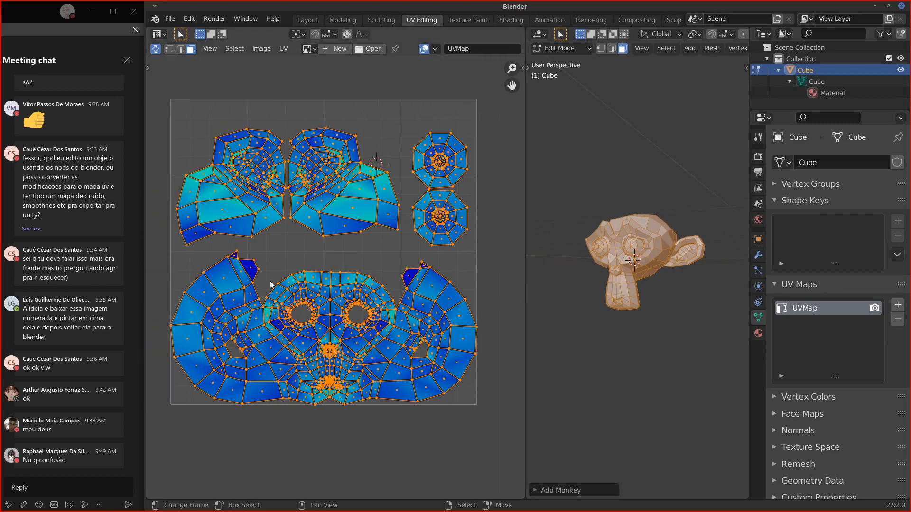
{"action": "left_click_drag", "start_coordinate": [269, 283], "coordinate": [266, 405]}
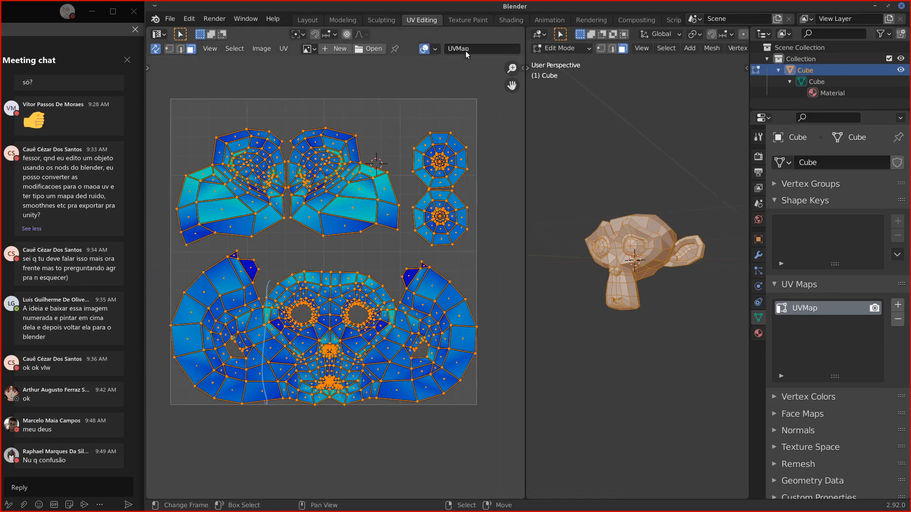
{"action": "left_click", "coordinate": [434, 50]}
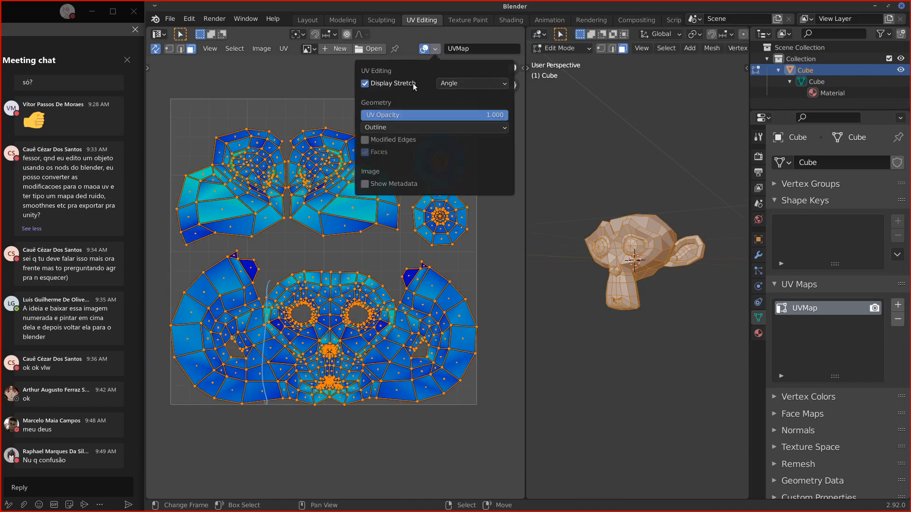
{"action": "left_click", "coordinate": [385, 84]}
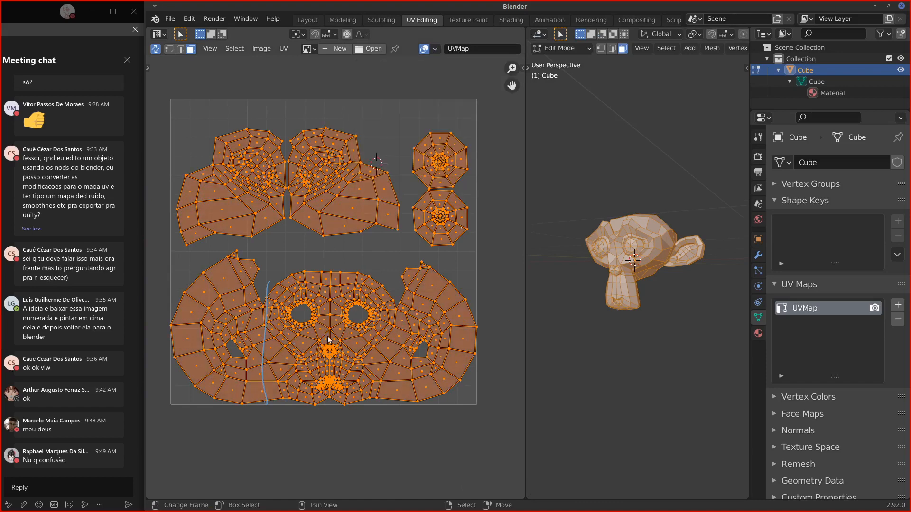
{"action": "left_click", "coordinate": [169, 50]}
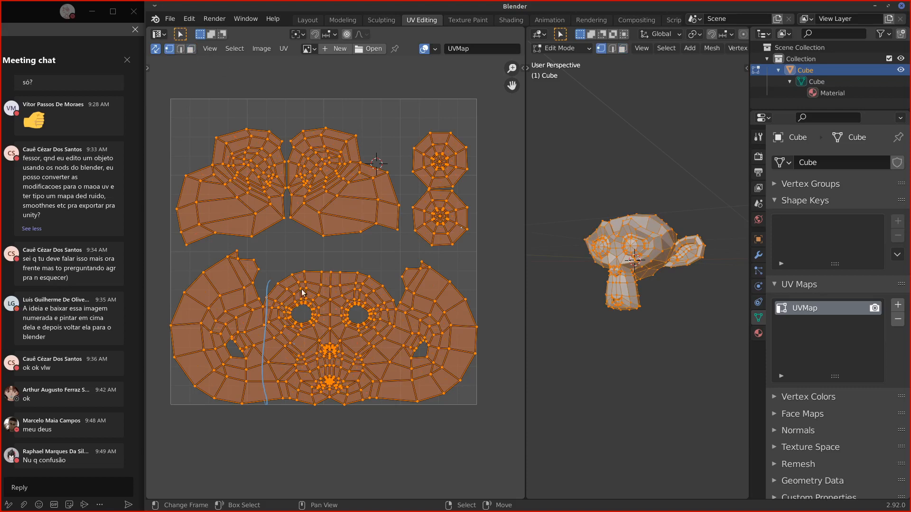
Step: Sketch annotation outlines around the face UV island, across its side areas and behind the monkey's head
{"action": "mouse_move", "coordinate": [269, 263]}
{"action": "left_mouse_down"}
{"action": "mouse_move", "coordinate": [387, 269]}
{"action": "mouse_move", "coordinate": [393, 404]}
{"action": "mouse_move", "coordinate": [266, 404]}
{"action": "left_mouse_up"}
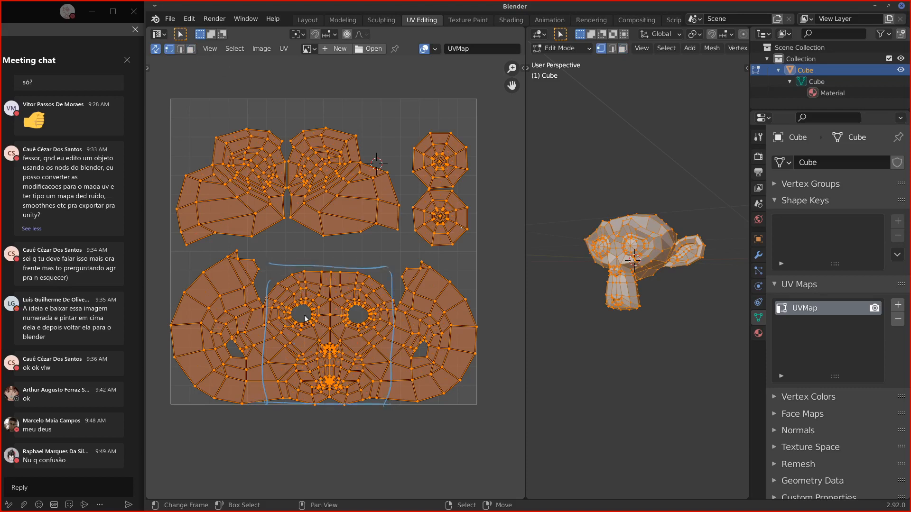
{"action": "mouse_move", "coordinate": [392, 338]}
{"action": "left_mouse_down"}
{"action": "mouse_move", "coordinate": [433, 336]}
{"action": "mouse_move", "coordinate": [420, 334]}
{"action": "left_mouse_up"}
{"action": "left_click_drag", "start_coordinate": [260, 331], "coordinate": [232, 343]}
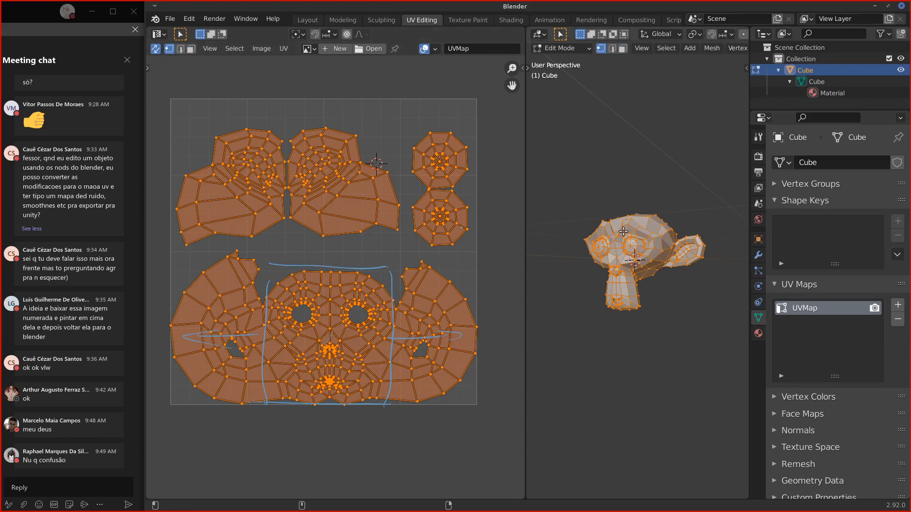
{"action": "middle_click_drag", "start_coordinate": [620, 231], "coordinate": [552, 230]}
{"action": "mouse_move", "coordinate": [593, 224]}
{"action": "left_mouse_down"}
{"action": "mouse_move", "coordinate": [600, 218]}
{"action": "mouse_move", "coordinate": [666, 271]}
{"action": "mouse_move", "coordinate": [585, 309]}
{"action": "mouse_move", "coordinate": [558, 304]}
{"action": "mouse_move", "coordinate": [636, 285]}
{"action": "mouse_move", "coordinate": [599, 212]}
{"action": "left_mouse_up"}
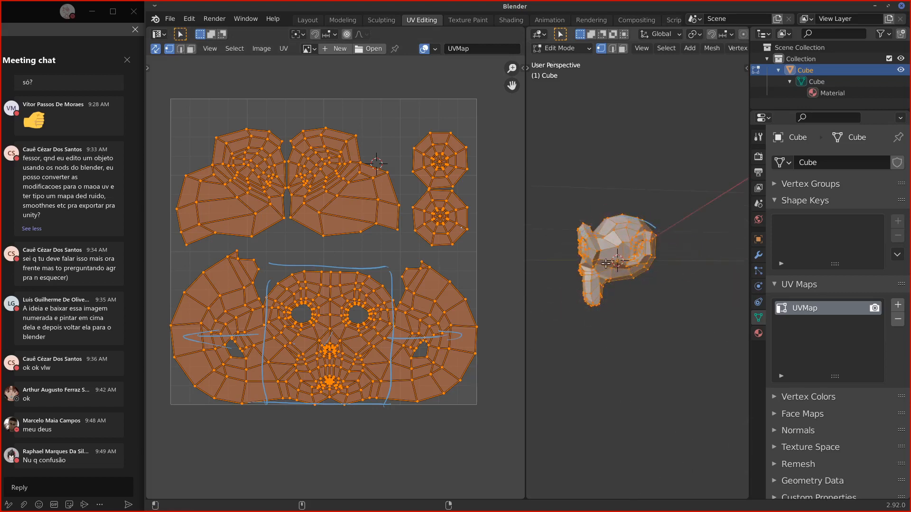
{"action": "mouse_move", "coordinate": [272, 411]}
{"action": "left_mouse_down"}
{"action": "mouse_move", "coordinate": [320, 476]}
{"action": "mouse_move", "coordinate": [391, 398]}
{"action": "left_mouse_up"}
{"action": "mouse_move", "coordinate": [279, 265]}
{"action": "left_mouse_down"}
{"action": "mouse_move", "coordinate": [382, 166]}
{"action": "mouse_move", "coordinate": [380, 267]}
{"action": "left_mouse_up"}
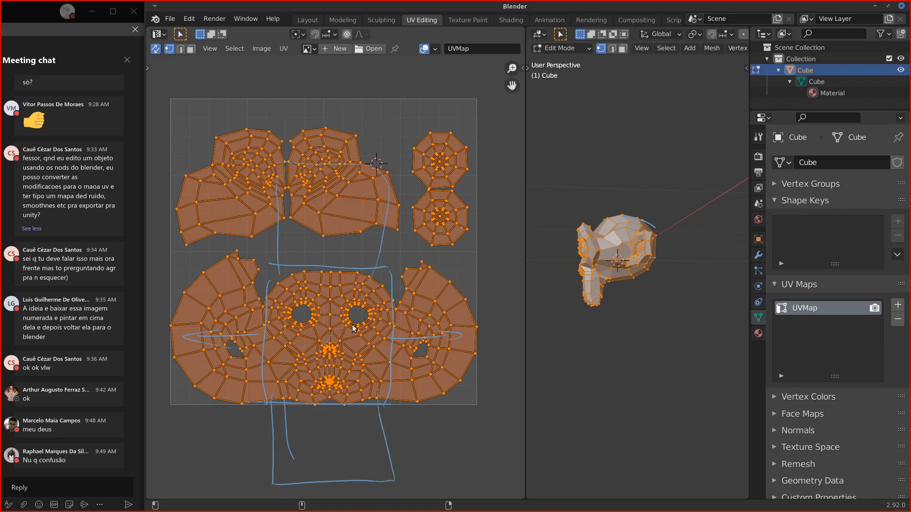
Step: Erase the annotation strokes drawn over the monkey's UV layout
{"action": "mouse_move", "coordinate": [285, 173]}
{"action": "left_mouse_down"}
{"action": "mouse_move", "coordinate": [268, 292]}
{"action": "mouse_move", "coordinate": [282, 432]}
{"action": "mouse_move", "coordinate": [391, 463]}
{"action": "mouse_move", "coordinate": [370, 240]}
{"action": "mouse_move", "coordinate": [300, 267]}
{"action": "left_mouse_up"}
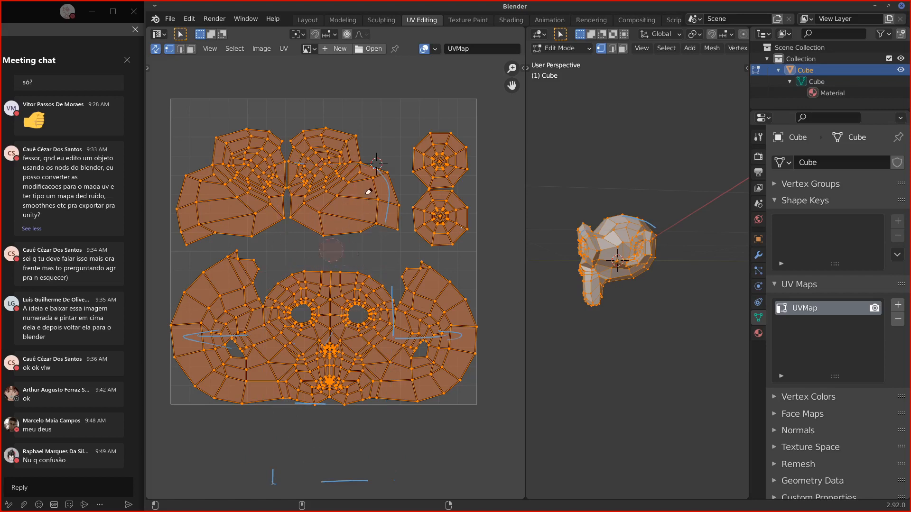
{"action": "mouse_move", "coordinate": [369, 191]}
{"action": "left_mouse_down"}
{"action": "mouse_move", "coordinate": [441, 280]}
{"action": "mouse_move", "coordinate": [377, 312]}
{"action": "mouse_move", "coordinate": [373, 457]}
{"action": "left_mouse_up"}
{"action": "mouse_move", "coordinate": [313, 482]}
{"action": "left_mouse_down"}
{"action": "mouse_move", "coordinate": [362, 383]}
{"action": "mouse_move", "coordinate": [179, 327]}
{"action": "mouse_move", "coordinate": [253, 378]}
{"action": "left_mouse_up"}
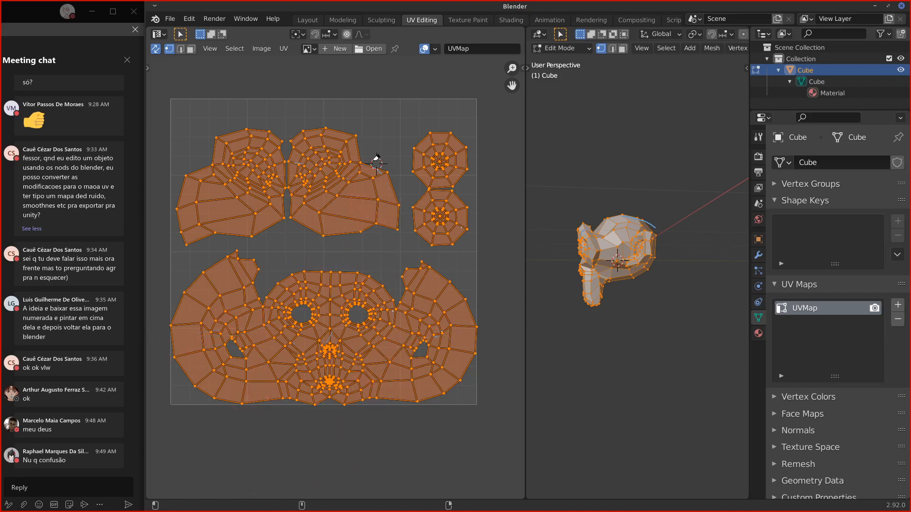
{"action": "middle_click_drag", "start_coordinate": [612, 285], "coordinate": [637, 286]}
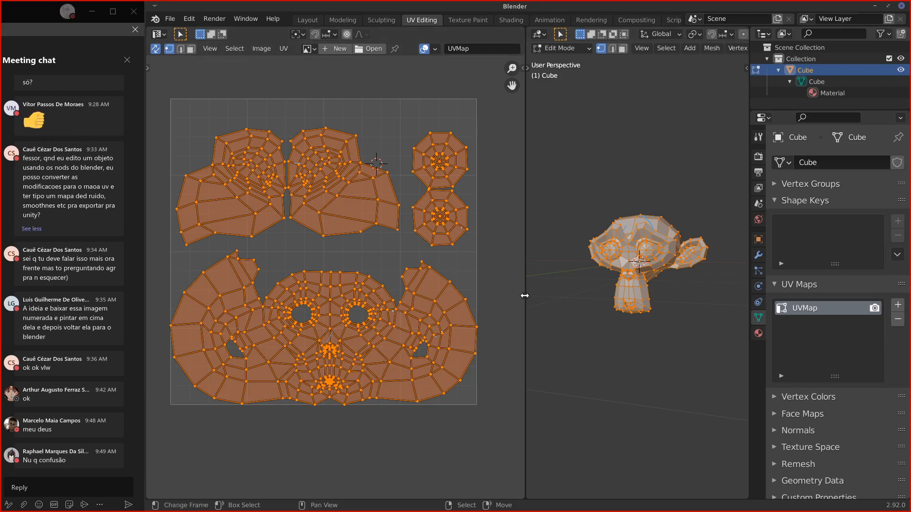
Step: Enlarge the 3D viewport, delete all the monkey's vertices and add a UV Sphere in its place
{"action": "left_click_drag", "start_coordinate": [525, 295], "coordinate": [386, 290]}
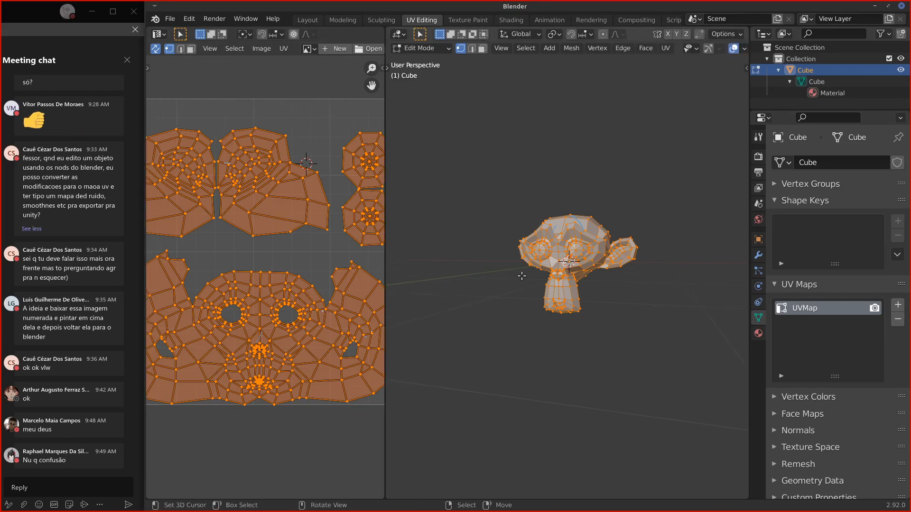
{"action": "middle_click_drag", "start_coordinate": [522, 276], "coordinate": [551, 278]}
{"action": "key", "text": "x"}
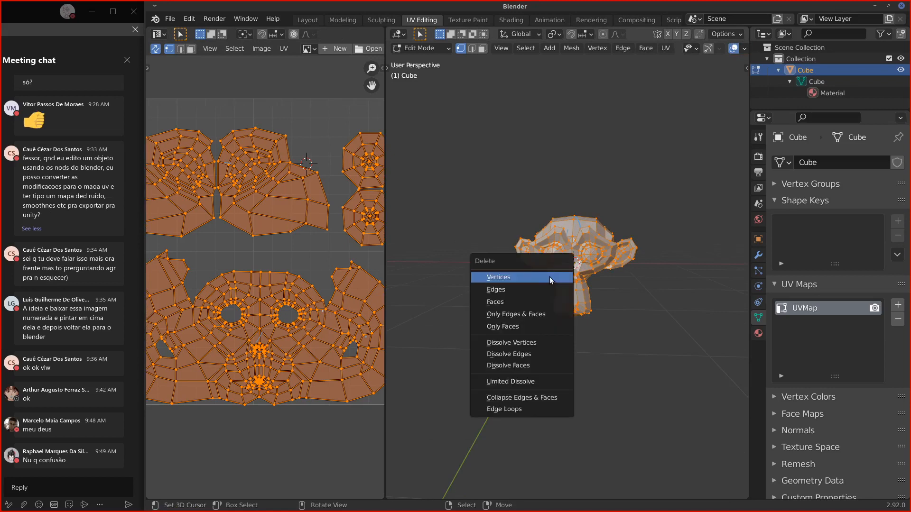
{"action": "left_click", "coordinate": [550, 277]}
{"action": "key", "text": "shift+a"}
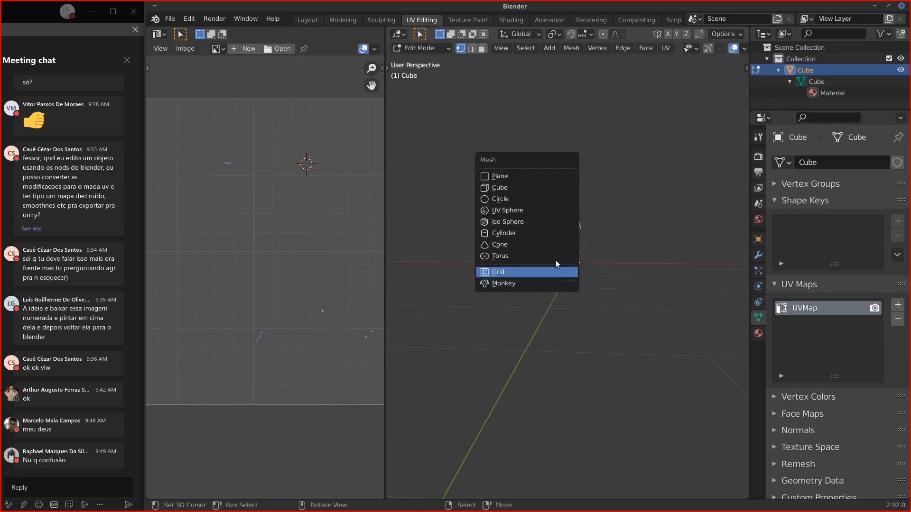
{"action": "left_click", "coordinate": [510, 210]}
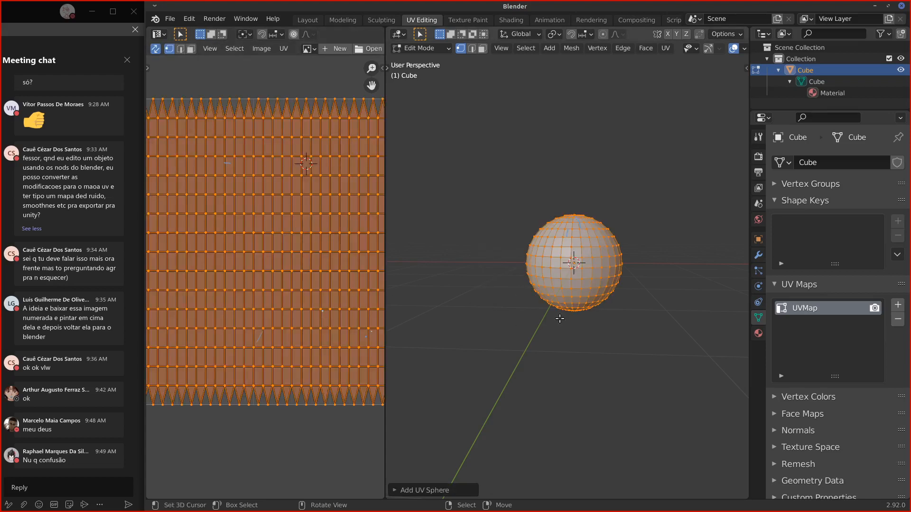
Step: Remove the UVMap from the mesh and mark the sphere's equator edge loop as a seam
{"action": "left_click", "coordinate": [577, 267], "text": "alt"}
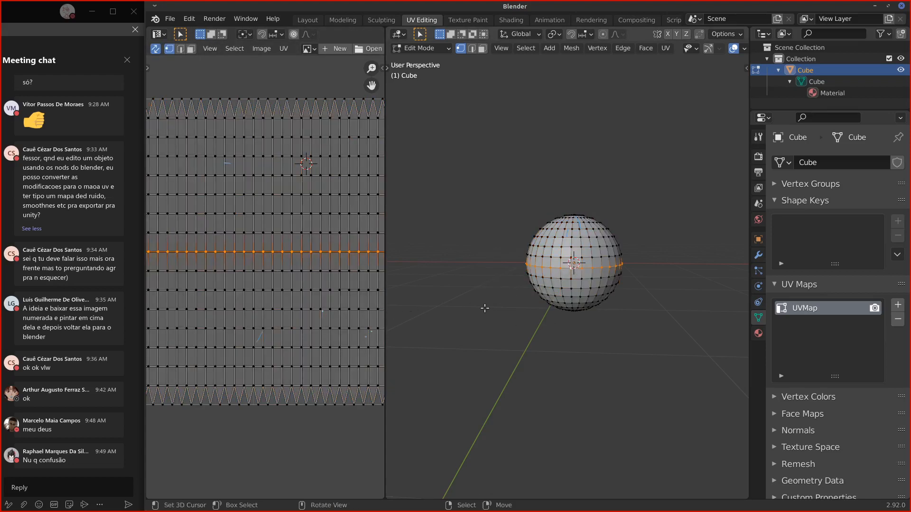
{"action": "left_click", "coordinate": [897, 319]}
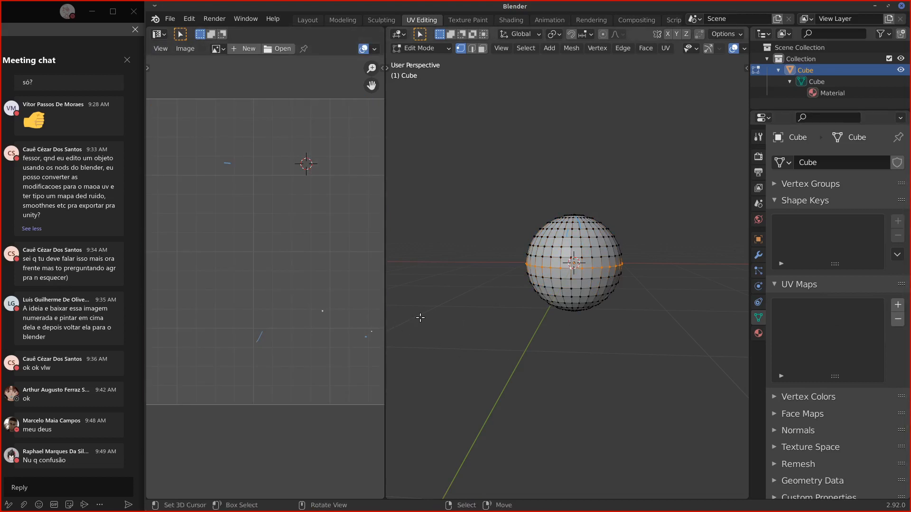
{"action": "left_click_drag", "start_coordinate": [387, 320], "coordinate": [468, 319]}
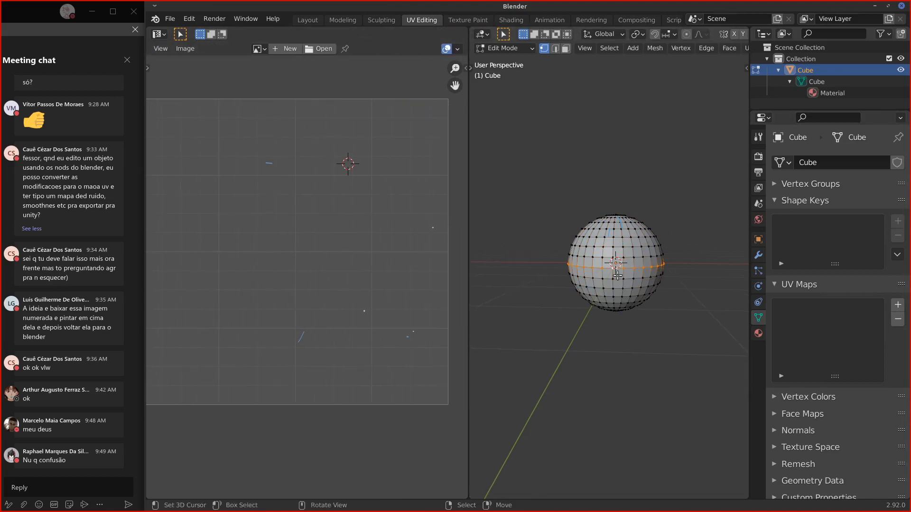
{"action": "key", "text": "c"}
{"action": "key", "text": "u"}
{"action": "left_click", "coordinate": [593, 381]}
Step: Select all linked geometry of the sphere and unwrap it along the equator seam
{"action": "key", "text": "ctrl+l"}
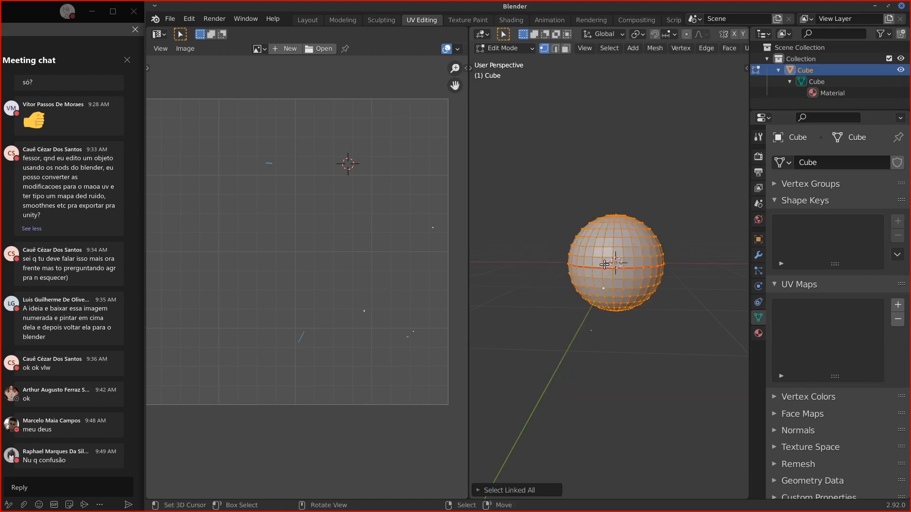
{"action": "key", "text": "u"}
{"action": "left_click", "coordinate": [561, 142]}
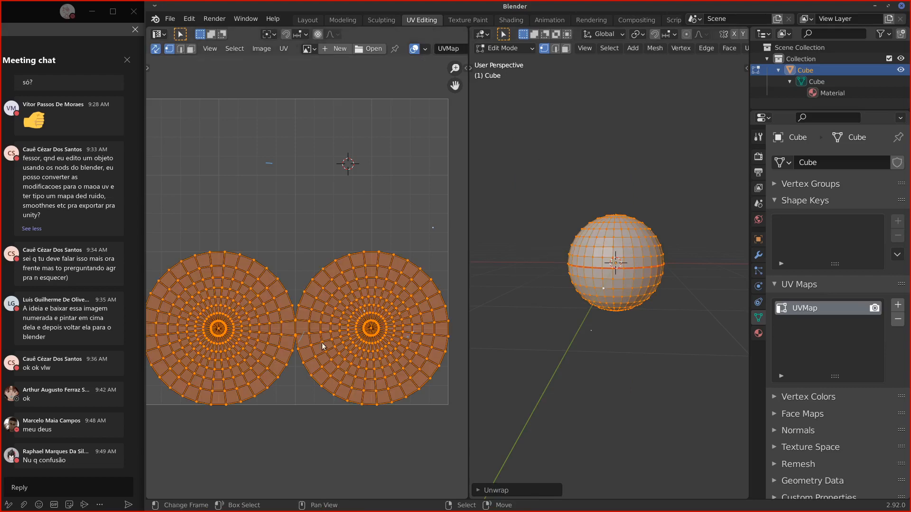
{"action": "left_click", "coordinate": [352, 331]}
{"action": "middle_click_drag", "start_coordinate": [583, 284], "coordinate": [629, 293]}
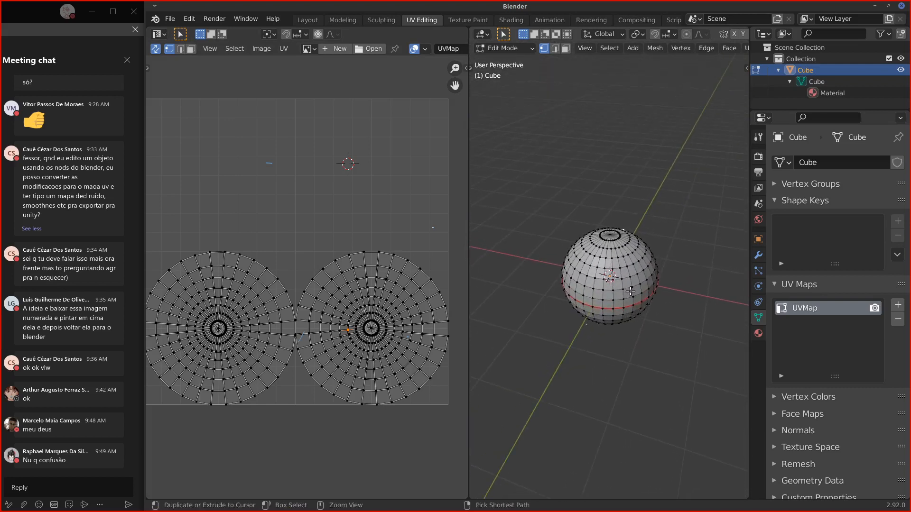
Step: Undo the sphere's unwrap and its equator seam
{"action": "key", "text": "a"}
{"action": "key", "text": "ctrl+z"}
{"action": "key", "text": "ctrl+z"}
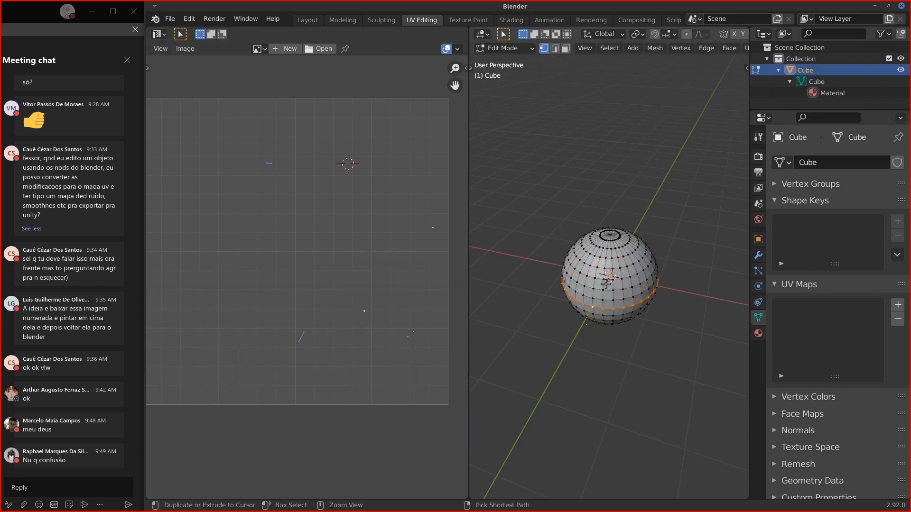
{"action": "key", "text": "ctrl+z"}
Step: Mark the vertical edge loop running around the sphere through both poles as a seam
{"action": "middle_click_drag", "start_coordinate": [606, 283], "coordinate": [573, 237]}
{"action": "left_click", "coordinate": [605, 234], "text": "alt"}
{"action": "key", "text": "a"}
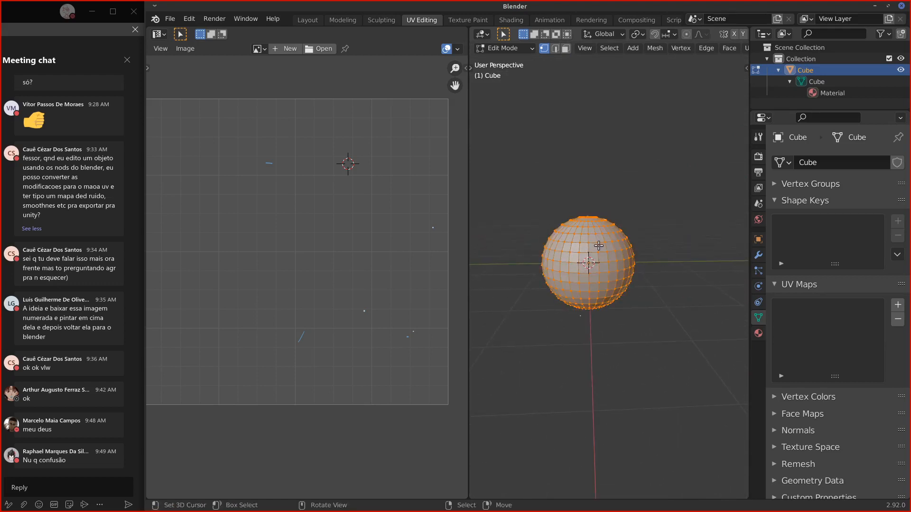
{"action": "key", "text": "alt+a"}
{"action": "middle_click_drag", "start_coordinate": [623, 245], "coordinate": [598, 245]}
{"action": "left_click", "coordinate": [629, 243], "text": "alt"}
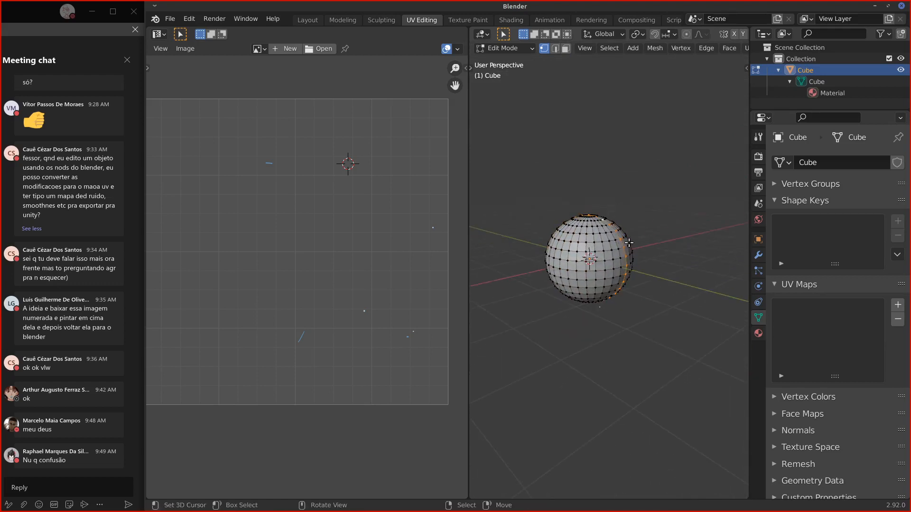
{"action": "key", "text": "u"}
{"action": "left_click", "coordinate": [600, 365]}
{"action": "middle_click_drag", "start_coordinate": [600, 364], "coordinate": [614, 285]}
{"action": "key", "text": "Tab"}
{"action": "key", "text": "Tab"}
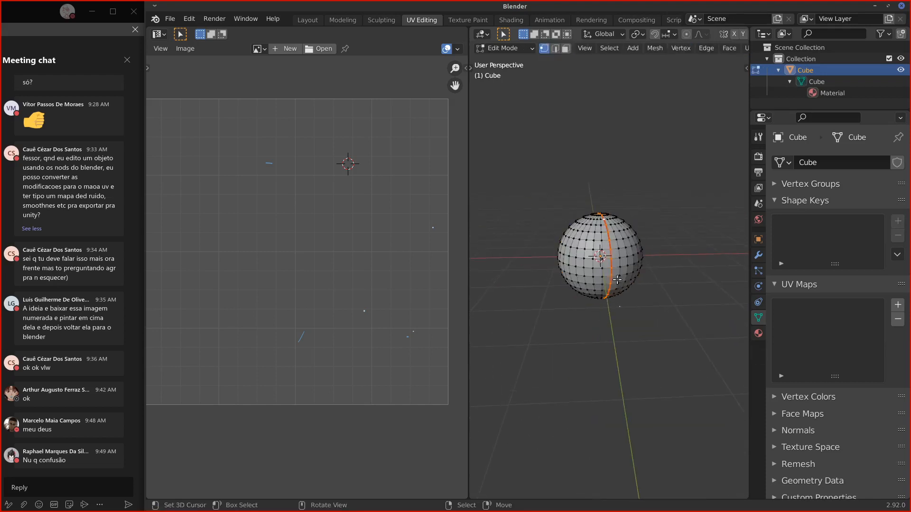
Step: Select the whole sphere and unwrap it along the vertical seam
{"action": "key", "text": "a"}
{"action": "key", "text": "u"}
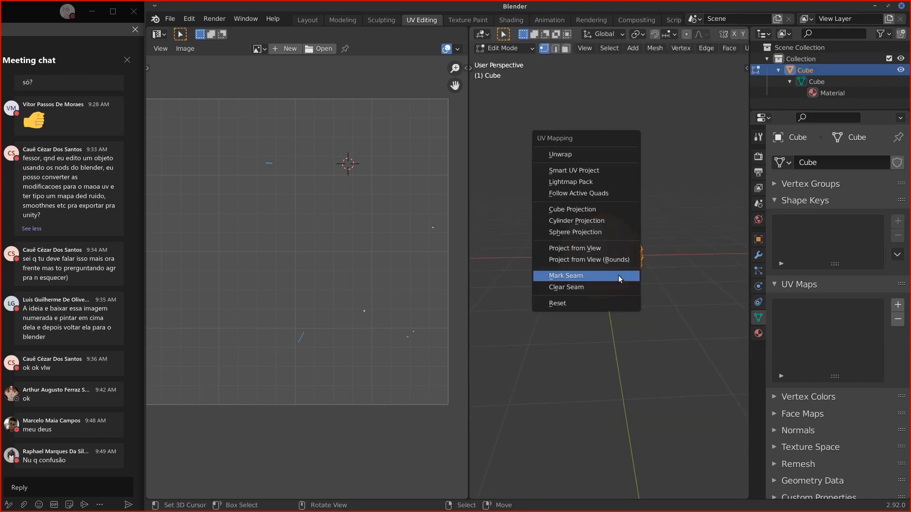
{"action": "left_click", "coordinate": [594, 154]}
{"action": "left_click", "coordinate": [233, 321]}
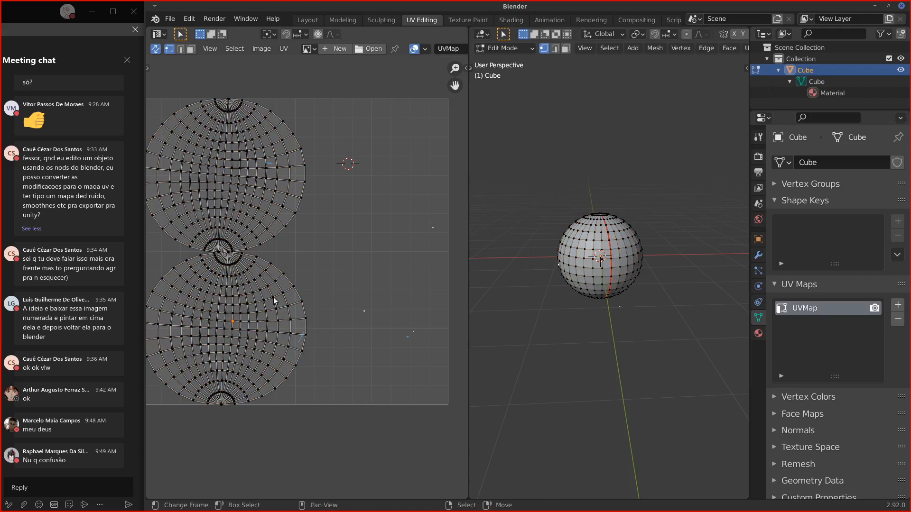
{"action": "middle_click_drag", "start_coordinate": [330, 281], "coordinate": [334, 284]}
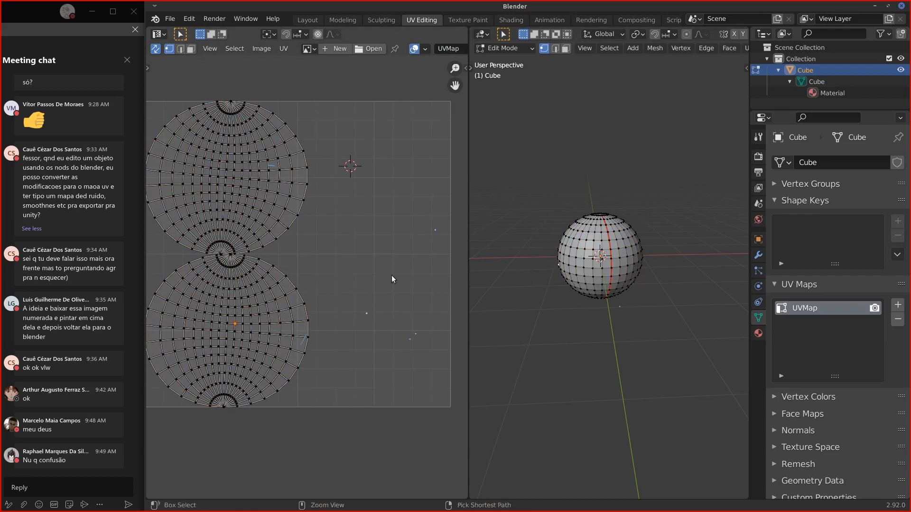
Step: Clear every seam on the fully selected sphere
{"action": "key", "text": "a"}
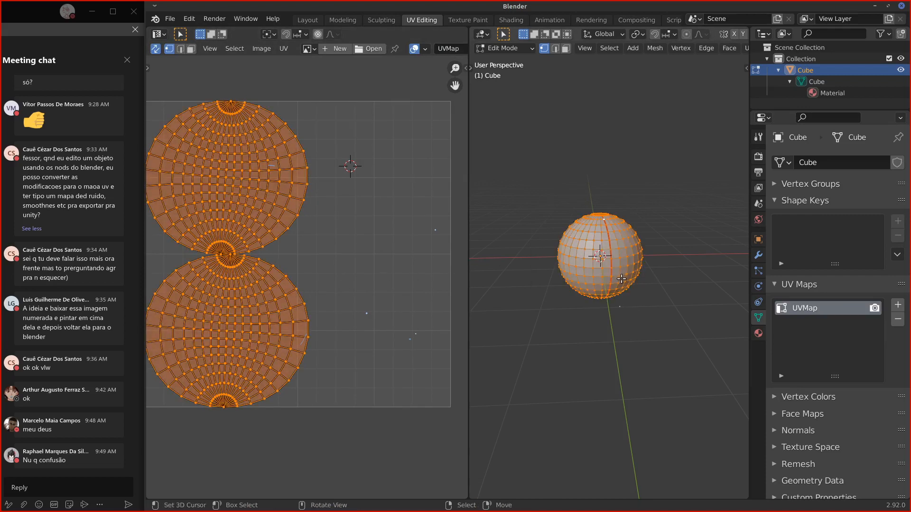
{"action": "middle_click_drag", "start_coordinate": [622, 279], "coordinate": [610, 278]}
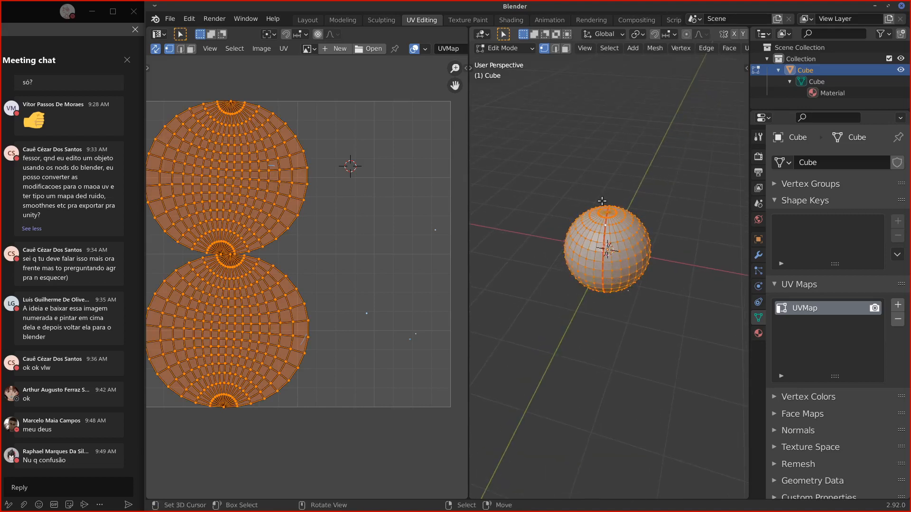
{"action": "key", "text": "u"}
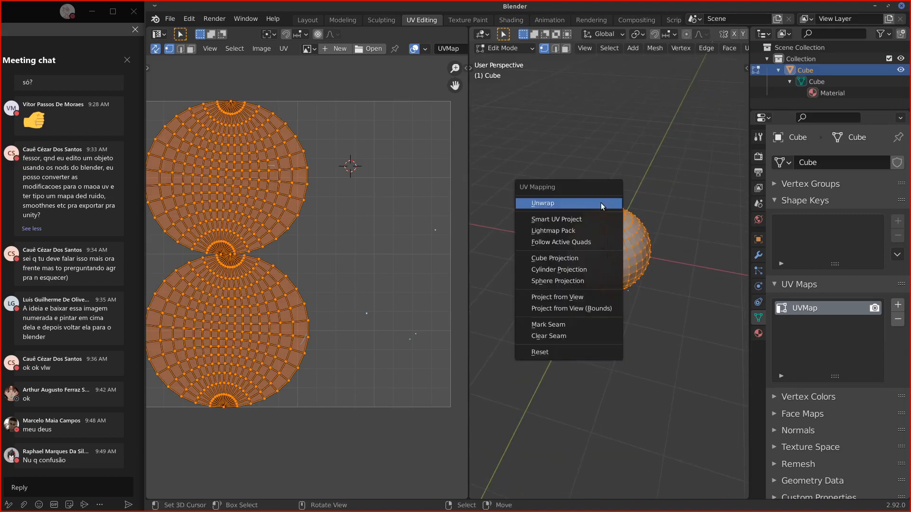
{"action": "left_click", "coordinate": [565, 333]}
Step: Select one pole-to-pole edge line on the sphere's front, remove the UVMap and mark that line as a seam
{"action": "key", "text": "alt+a"}
{"action": "left_click", "coordinate": [606, 219], "text": "alt"}
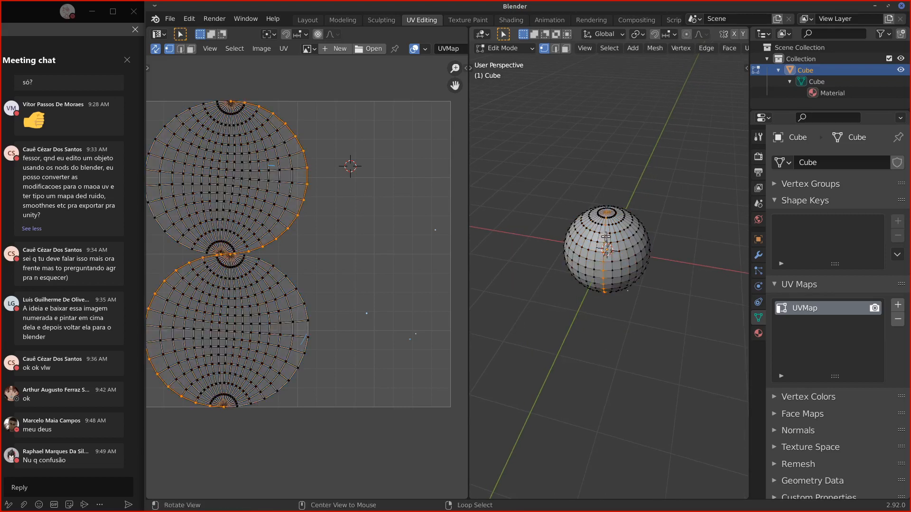
{"action": "middle_click_drag", "start_coordinate": [607, 220], "coordinate": [622, 223]}
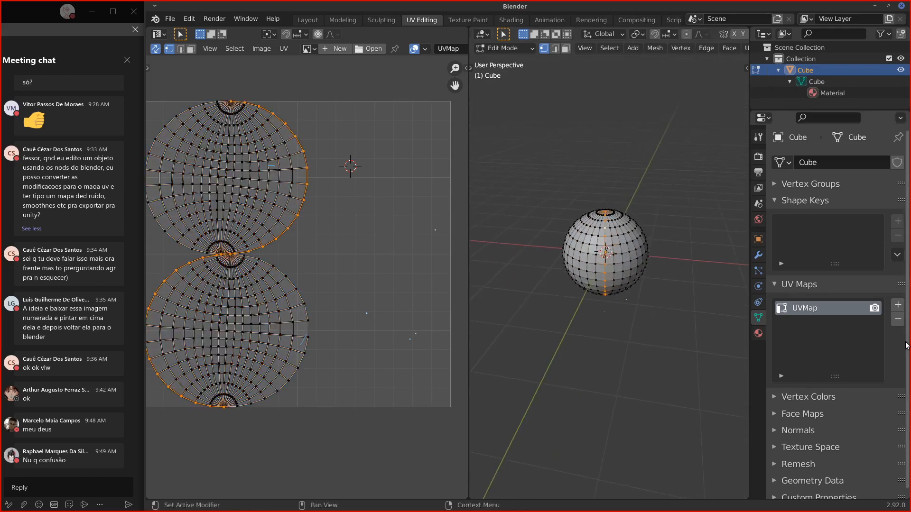
{"action": "left_click", "coordinate": [898, 319]}
{"action": "key", "text": "u"}
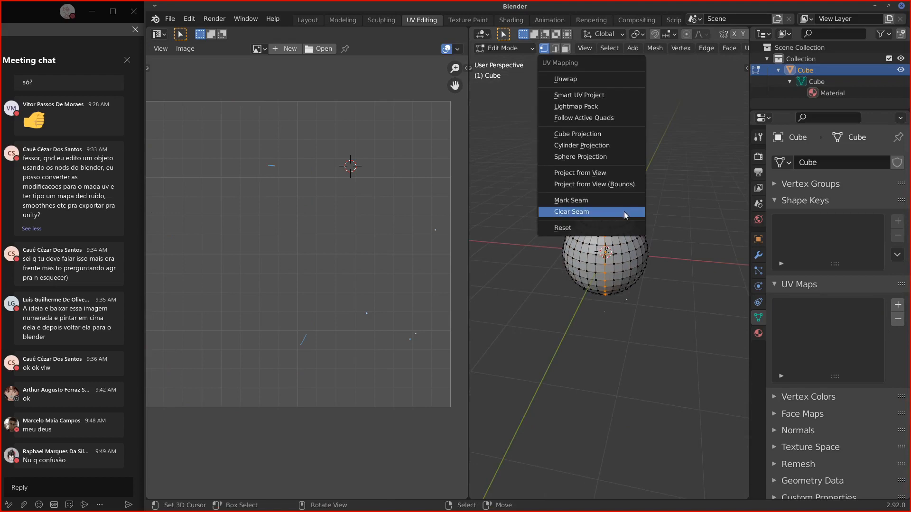
{"action": "left_click", "coordinate": [590, 203]}
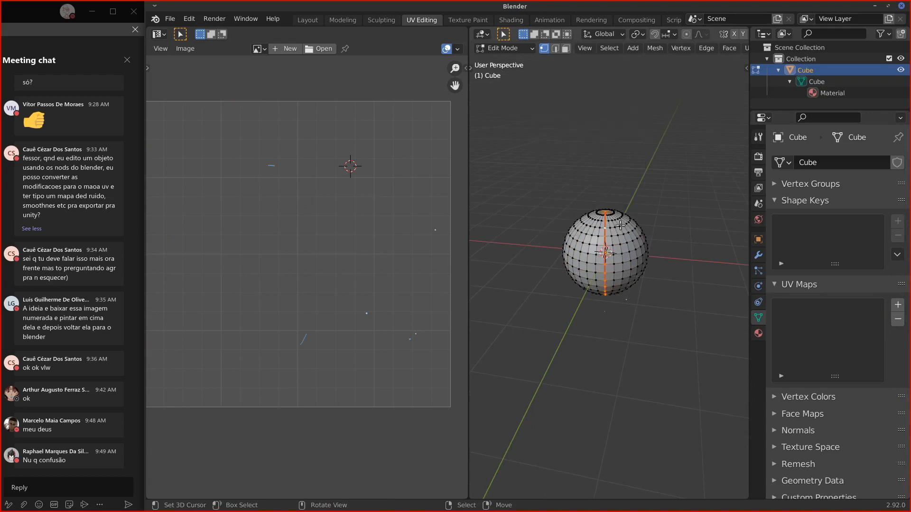
Step: Select all linked geometry and unwrap the sphere using the single pole-to-pole seam
{"action": "middle_click_drag", "start_coordinate": [631, 249], "coordinate": [626, 258]}
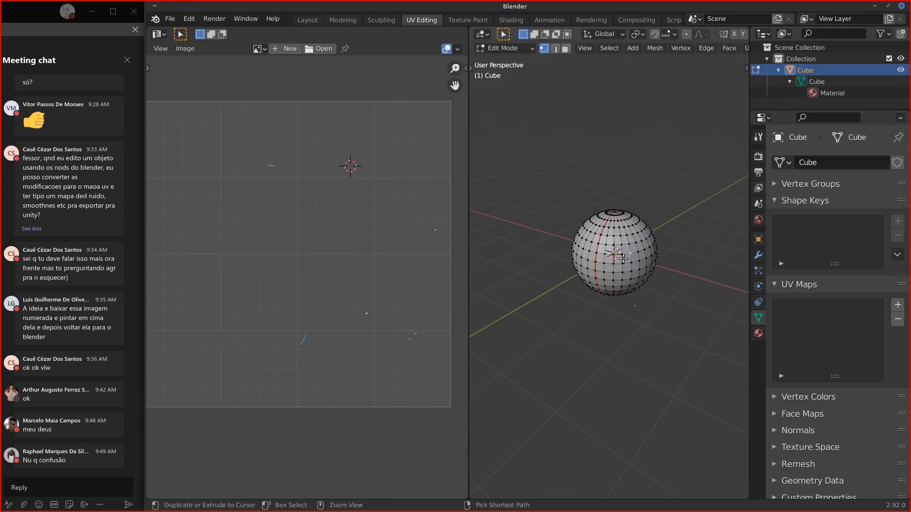
{"action": "key", "text": "ctrl+l"}
{"action": "key", "text": "u"}
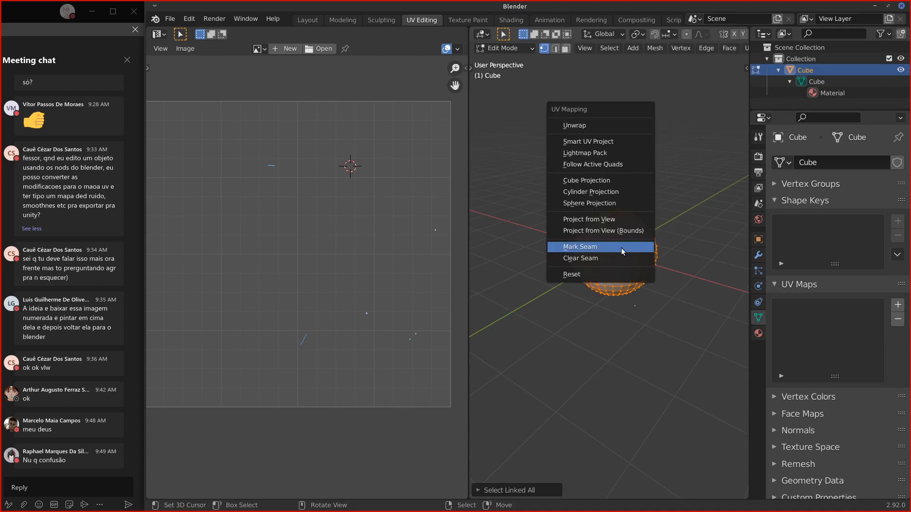
{"action": "left_click", "coordinate": [586, 125]}
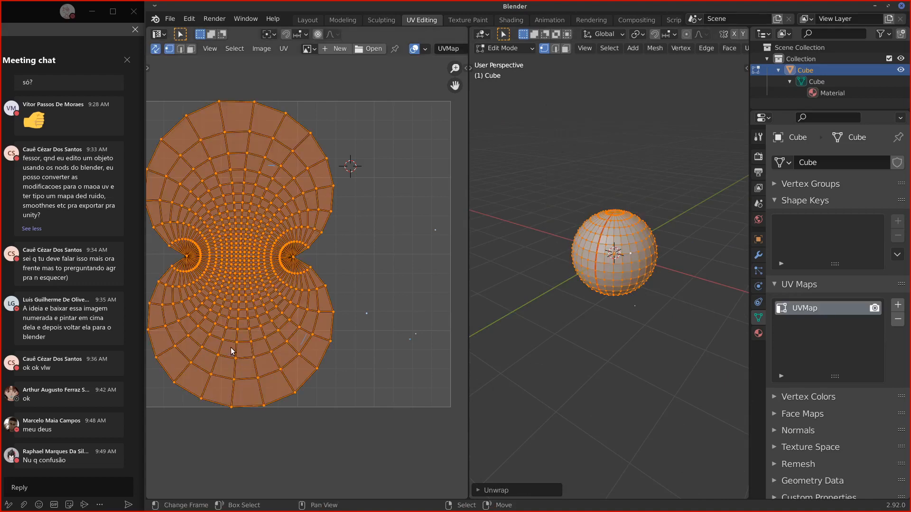
Step: Show the UV editor's tools and rotate the sphere's UV island about a quarter turn so it lies horizontally
{"action": "key", "text": "t"}
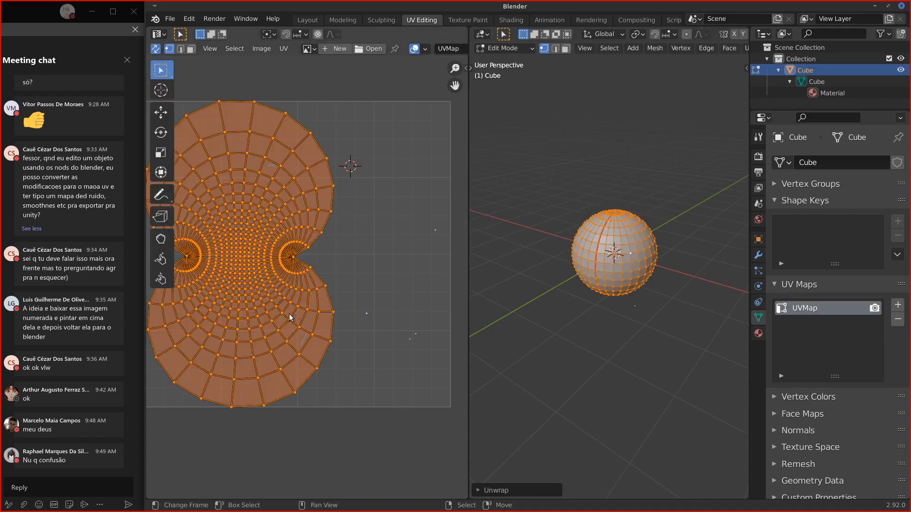
{"action": "key", "text": "r"}
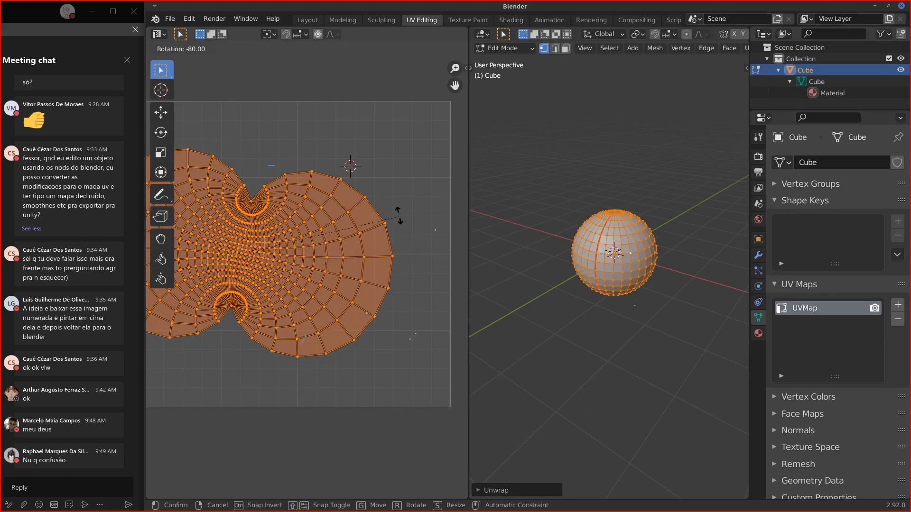
{"action": "left_click", "coordinate": [372, 198]}
{"action": "middle_click_drag", "start_coordinate": [337, 271], "coordinate": [408, 268]}
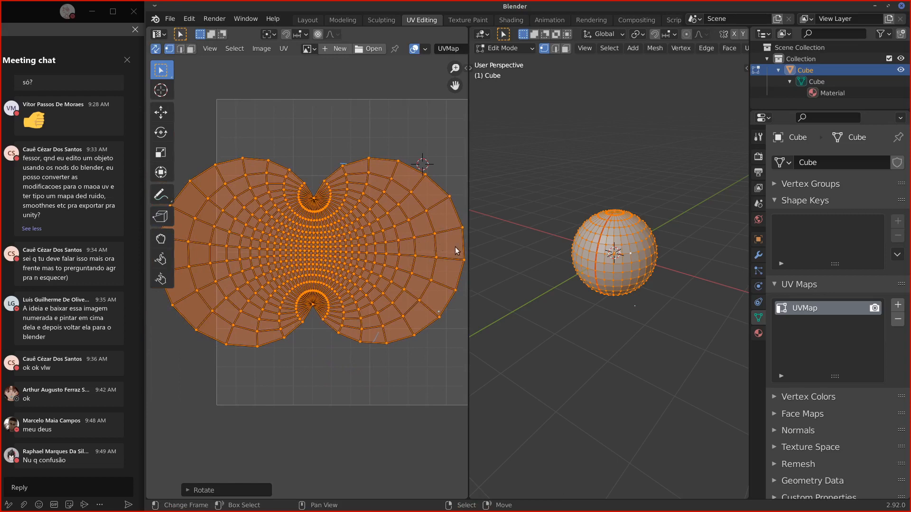
Step: Circle the large outer faces and the small central faces of the UV island with annotations, and erase the strokes
{"action": "mouse_move", "coordinate": [451, 222]}
{"action": "left_mouse_down"}
{"action": "mouse_move", "coordinate": [421, 239]}
{"action": "mouse_move", "coordinate": [465, 229]}
{"action": "left_mouse_up"}
{"action": "left_click_drag", "start_coordinate": [331, 248], "coordinate": [329, 251]}
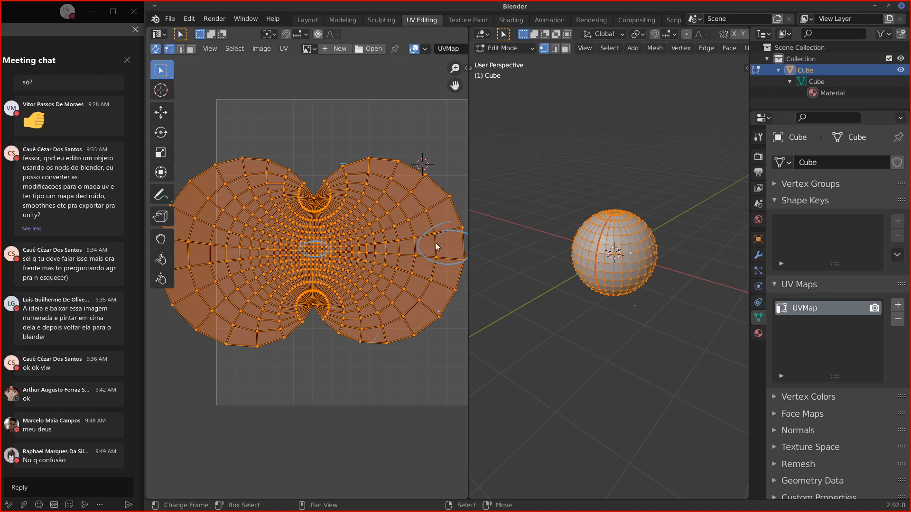
{"action": "mouse_move", "coordinate": [437, 246]}
{"action": "left_mouse_down", "text": "ctrl"}
{"action": "mouse_move", "coordinate": [402, 256]}
{"action": "mouse_move", "coordinate": [311, 250]}
{"action": "mouse_move", "coordinate": [351, 235]}
{"action": "left_mouse_up", "text": "ctrl"}
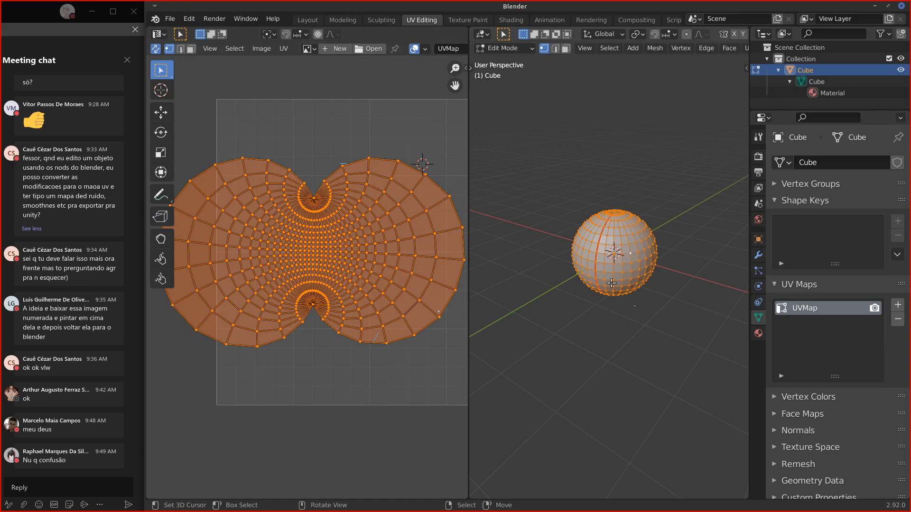
Step: Clear the seams on the whole sphere and remove its UVMap
{"action": "key", "text": "u"}
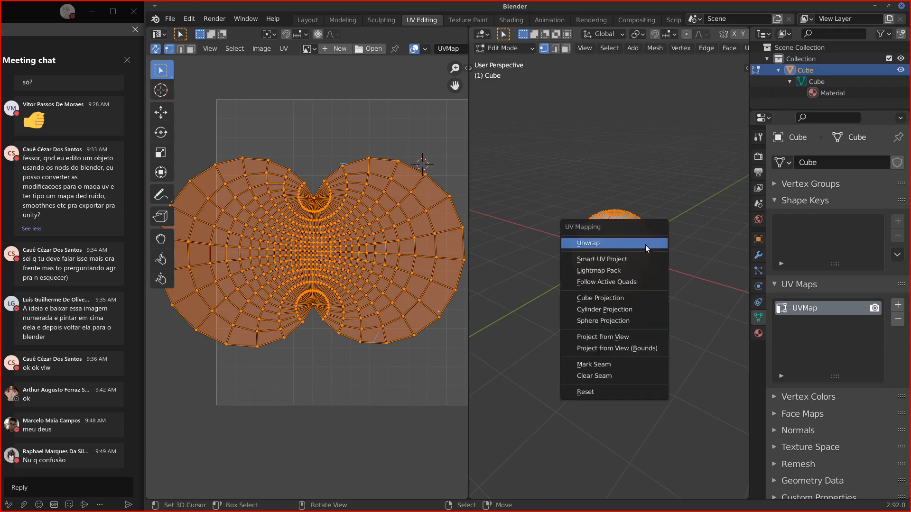
{"action": "left_click", "coordinate": [610, 377]}
{"action": "left_click", "coordinate": [897, 319]}
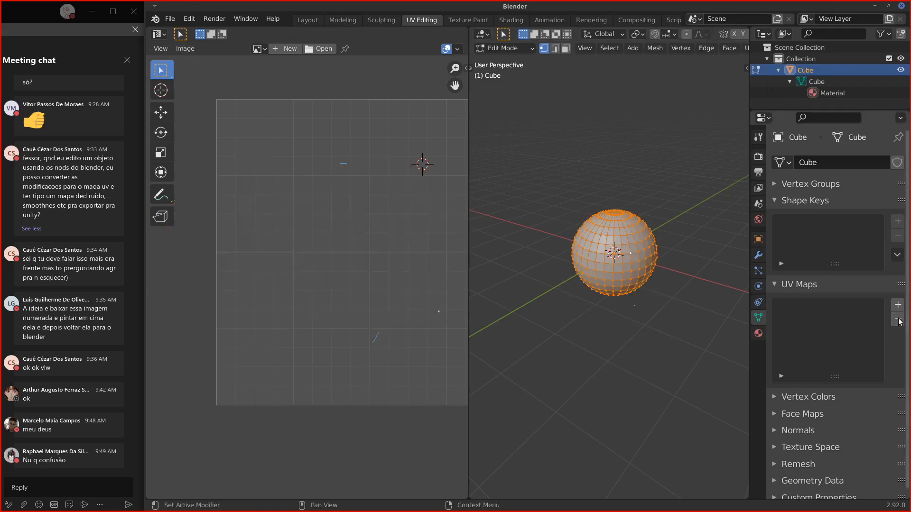
Step: Delete the sphere's geometry and add a cylinder mesh in its place
{"action": "key", "text": "z"}
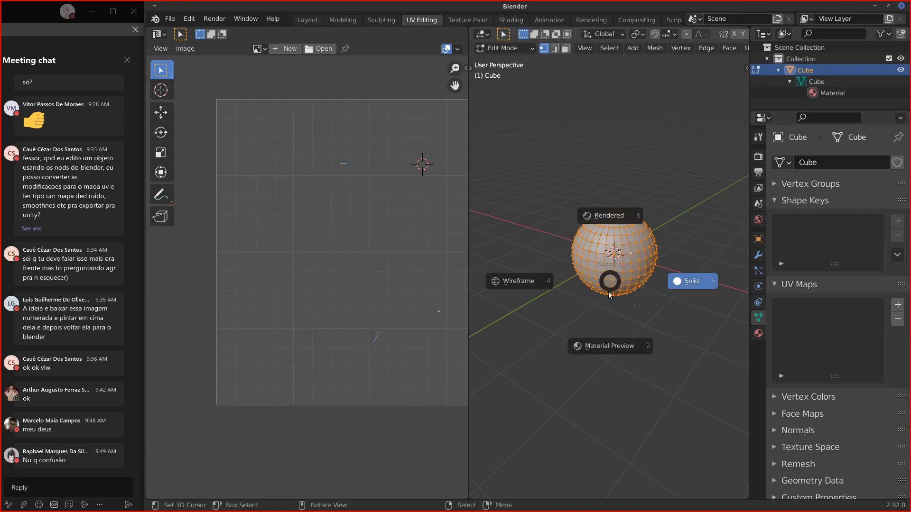
{"action": "key", "text": "Escape"}
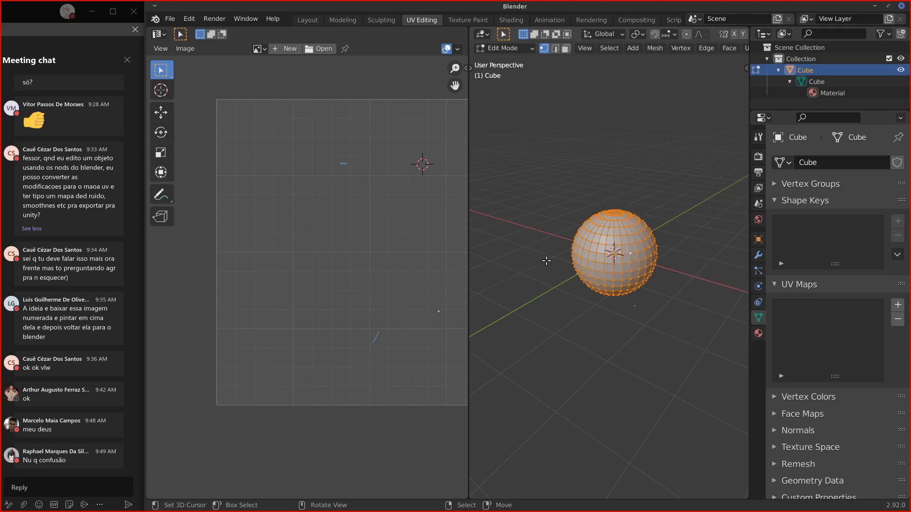
{"action": "key", "text": "x"}
{"action": "left_click", "coordinate": [528, 264]}
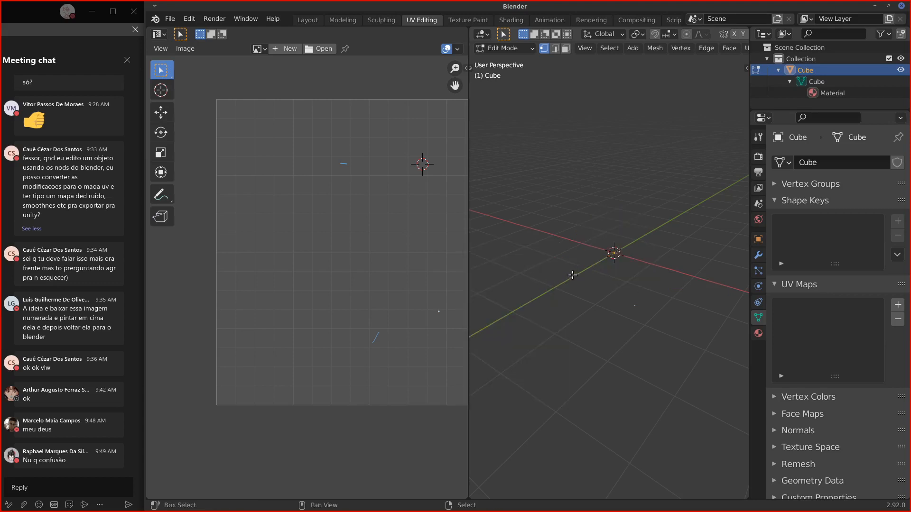
{"action": "key", "text": "shift+a"}
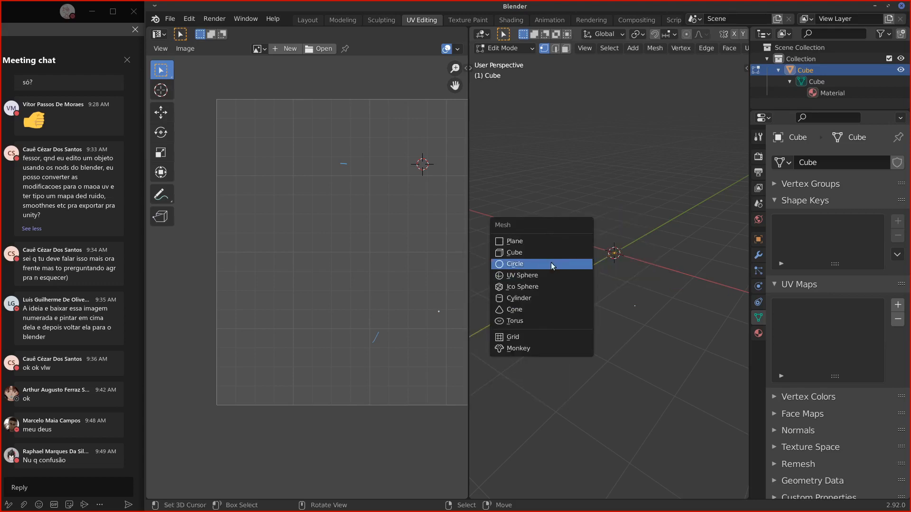
{"action": "left_click", "coordinate": [518, 298]}
{"action": "middle_click_drag", "start_coordinate": [564, 282], "coordinate": [522, 332]}
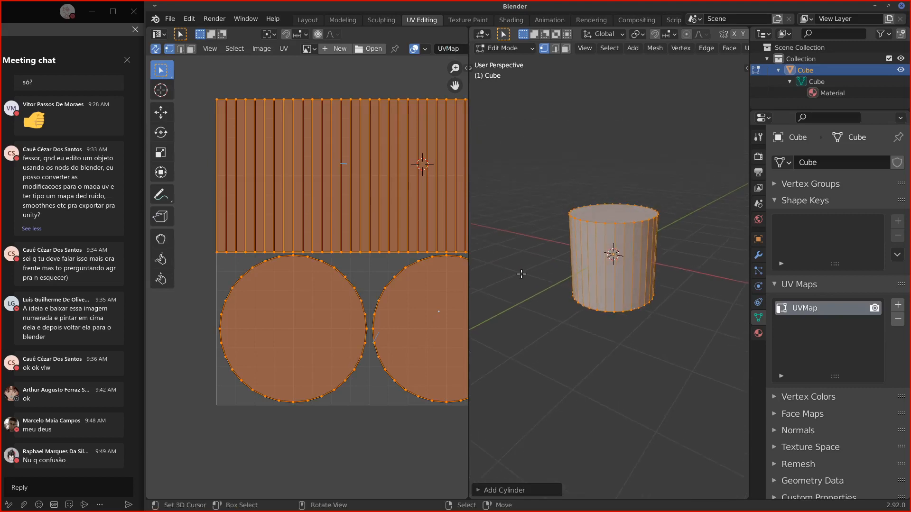
Step: Draw an upward annotation arrow above the cylinder's top cap and undo the stroke
{"action": "middle_click_drag", "start_coordinate": [390, 346], "coordinate": [336, 351]}
{"action": "scroll", "coordinate": [337, 347], "scroll_direction": "down", "scroll_amount": 3}
{"action": "scroll", "coordinate": [327, 278], "scroll_direction": "up", "scroll_amount": 3}
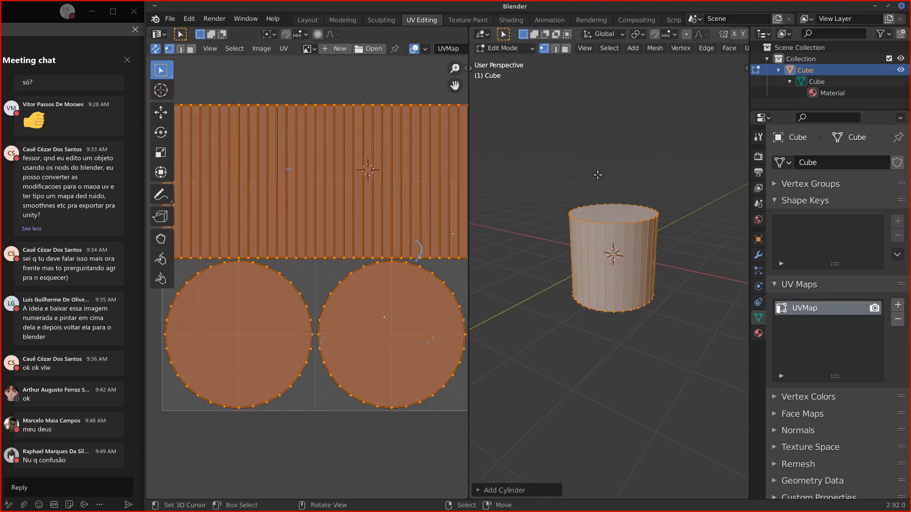
{"action": "mouse_move", "coordinate": [618, 218]}
{"action": "left_mouse_down"}
{"action": "mouse_move", "coordinate": [613, 171]}
{"action": "mouse_move", "coordinate": [616, 186]}
{"action": "left_mouse_up"}
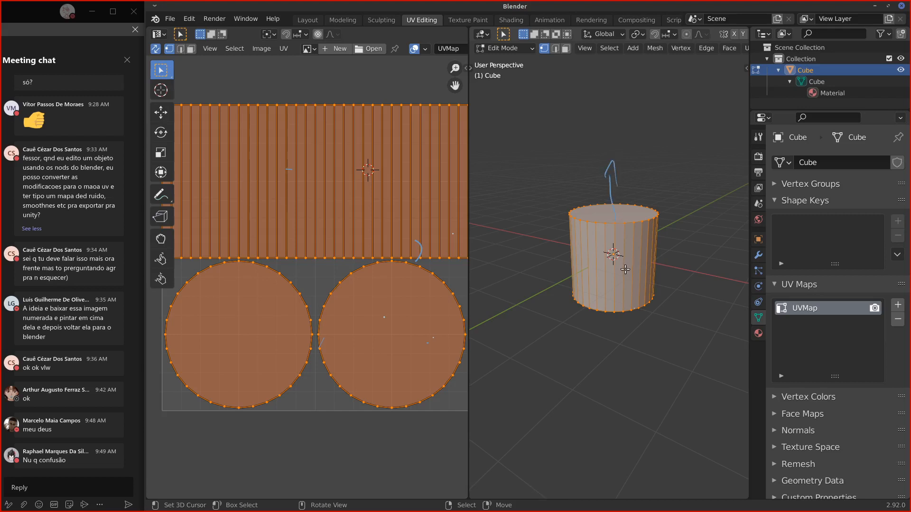
{"action": "key", "text": "ctrl+z"}
{"action": "middle_click_drag", "start_coordinate": [588, 194], "coordinate": [615, 313]}
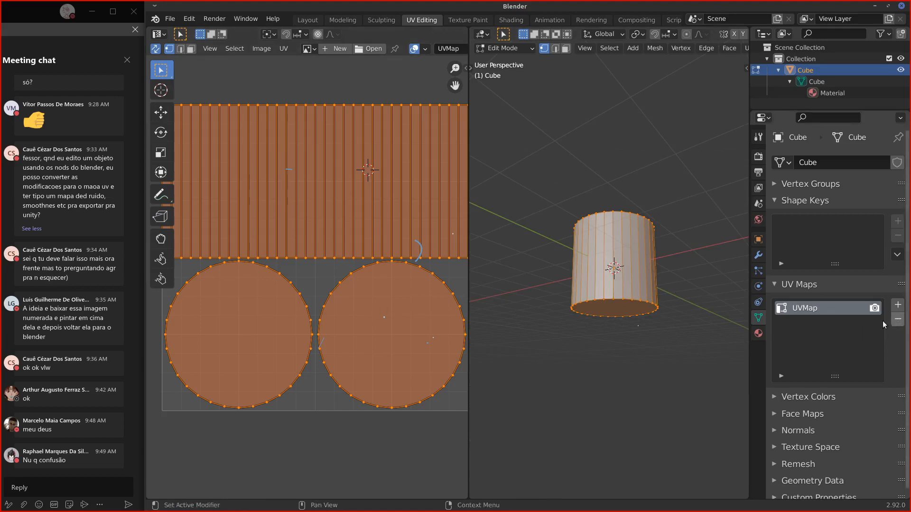
Step: Delete the cylinder's geometry and add a fresh cylinder mesh
{"action": "key", "text": "z"}
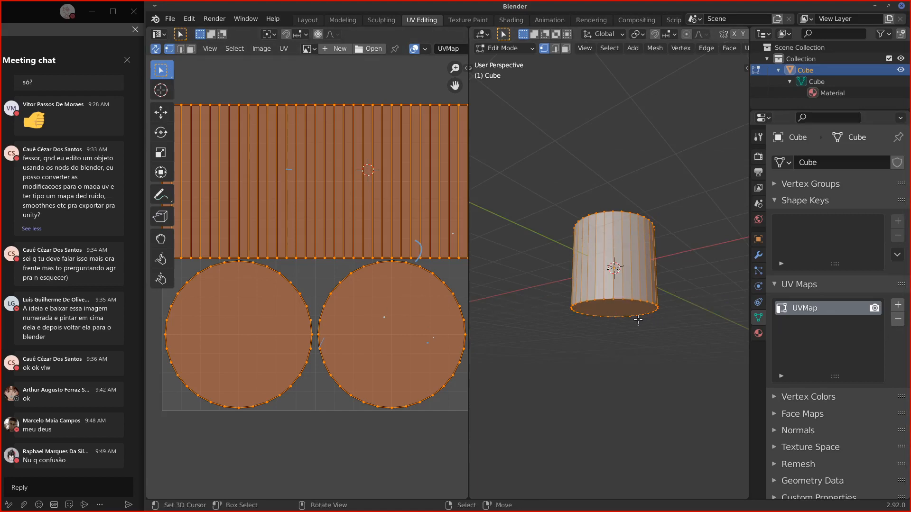
{"action": "left_click", "coordinate": [617, 322]}
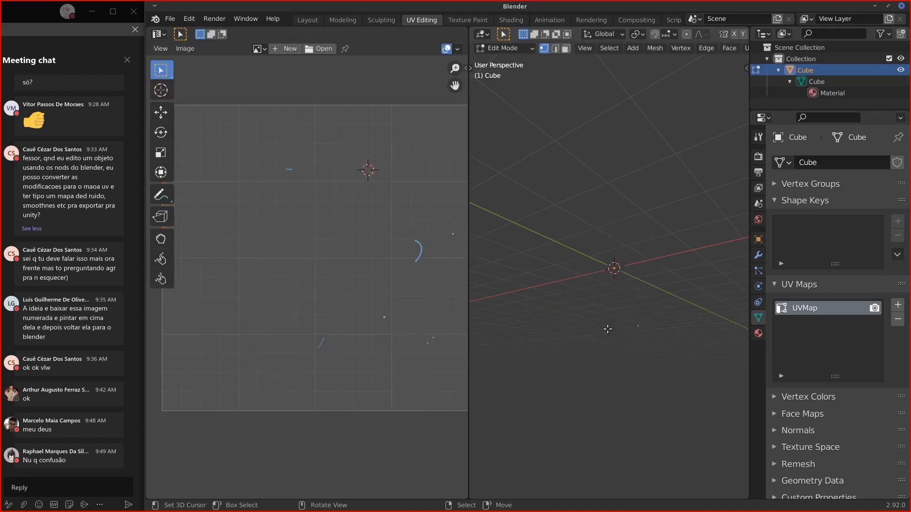
{"action": "key", "text": "shift+a"}
{"action": "left_click", "coordinate": [588, 326]}
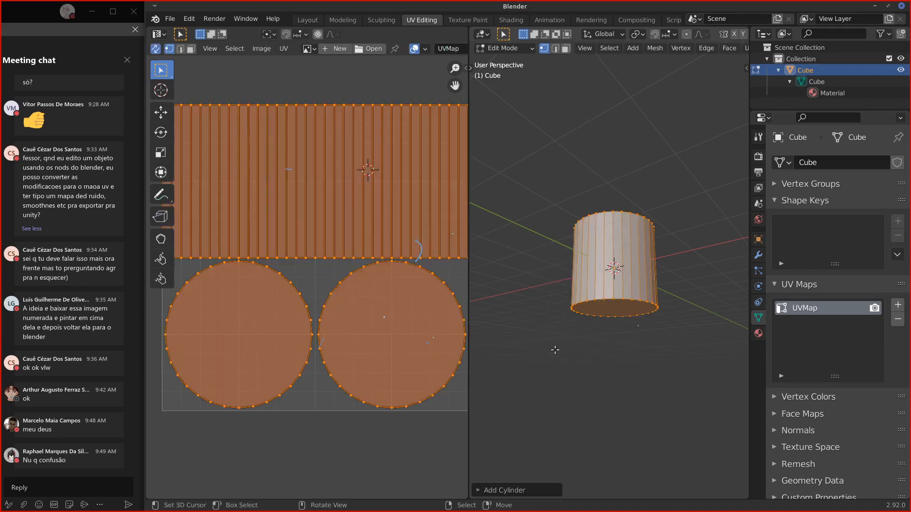
Step: Set the new cylinder's Cap Fill Type to Triangle Fan and remove its UVMap
{"action": "left_click", "coordinate": [479, 494]}
{"action": "left_click", "coordinate": [571, 395]}
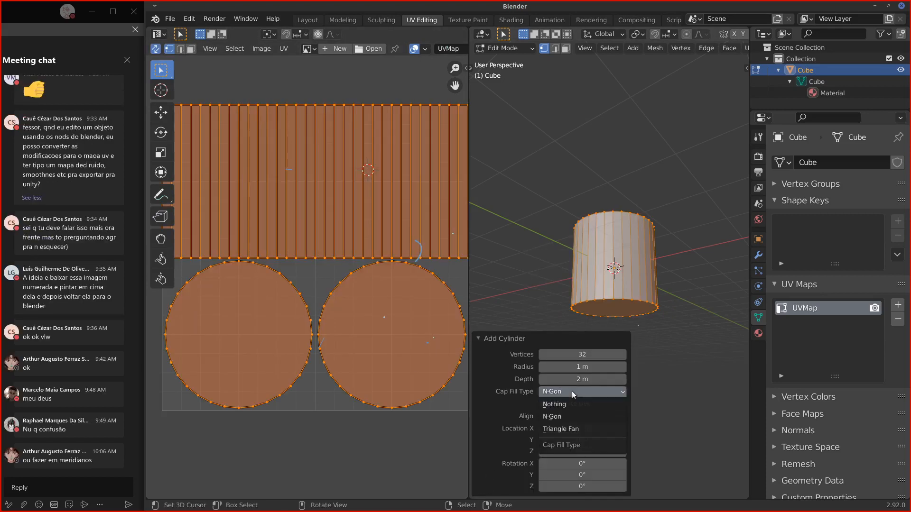
{"action": "left_click", "coordinate": [574, 429]}
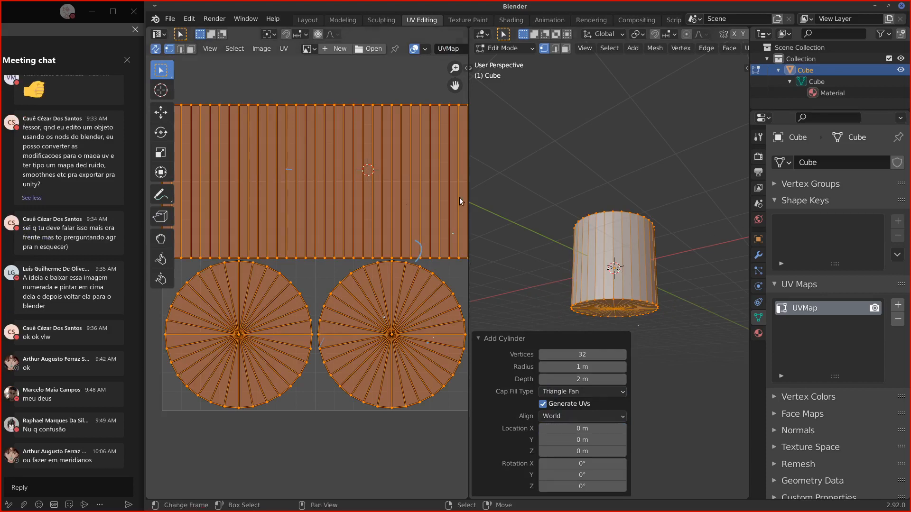
{"action": "left_click", "coordinate": [897, 318]}
{"action": "middle_click_drag", "start_coordinate": [626, 271], "coordinate": [612, 222]}
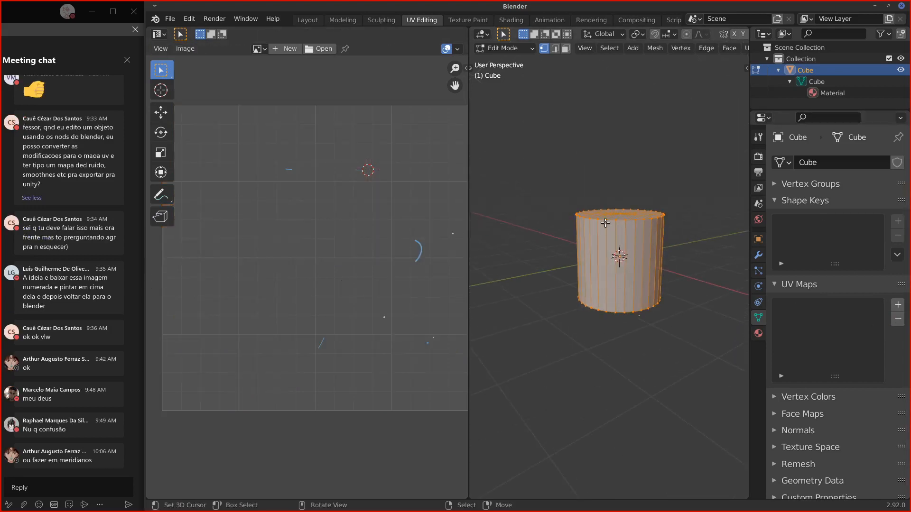
Step: Select the cylinder's top and bottom rim edge loops and mark them as seams
{"action": "left_click", "coordinate": [613, 220], "text": "alt"}
{"action": "middle_click_drag", "start_coordinate": [622, 258], "coordinate": [546, 132]}
{"action": "left_click", "coordinate": [628, 300], "text": "alt+shift"}
{"action": "left_click", "coordinate": [628, 299], "text": "alt+shift"}
{"action": "key", "text": "2"}
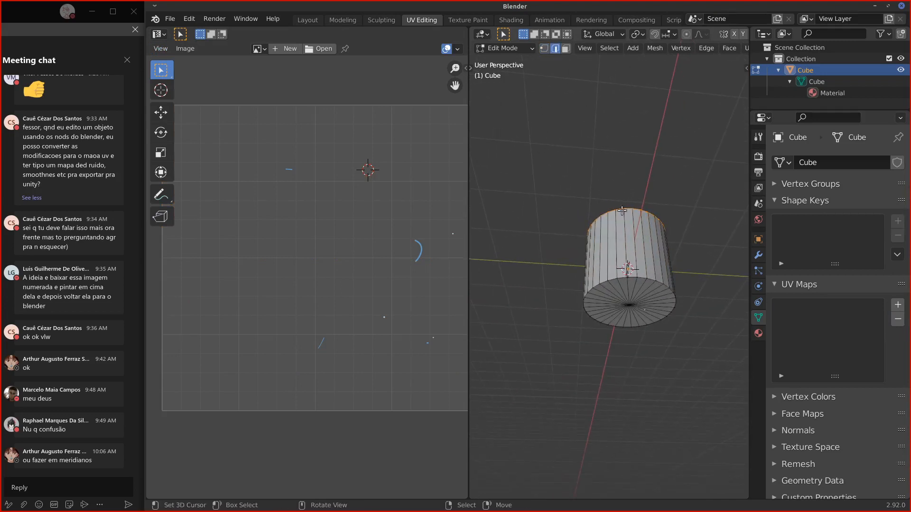
{"action": "left_click", "coordinate": [631, 323], "text": "alt+shift"}
{"action": "middle_click_drag", "start_coordinate": [644, 263], "coordinate": [684, 204]}
{"action": "scroll", "coordinate": [720, 50], "scroll_direction": "down", "scroll_amount": 3}
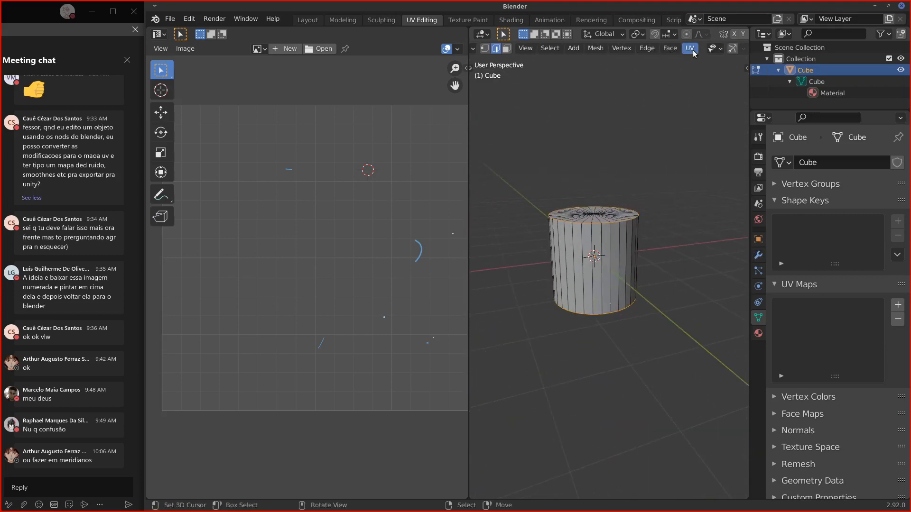
{"action": "left_click", "coordinate": [692, 48]}
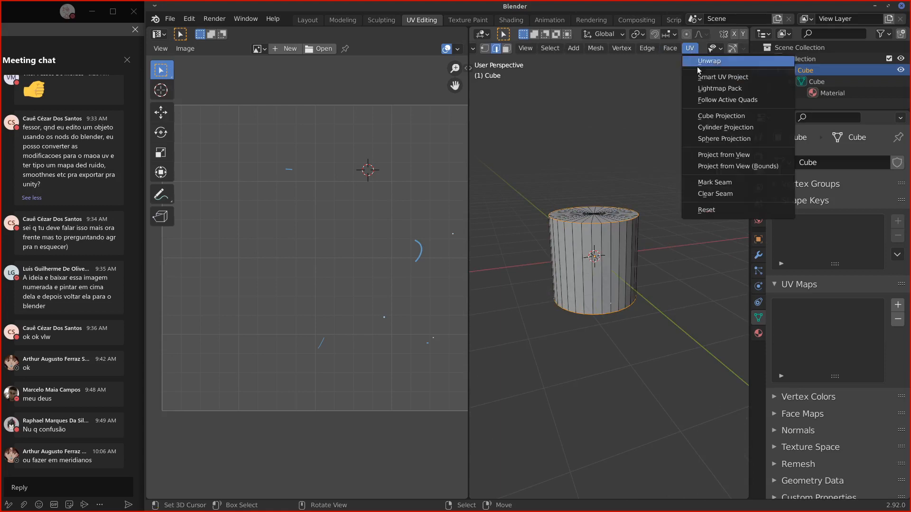
{"action": "left_click", "coordinate": [718, 185]}
Step: Select the whole cylinder and unwrap it using the two rim seams
{"action": "middle_click_drag", "start_coordinate": [593, 227], "coordinate": [600, 221]}
{"action": "key", "text": "a"}
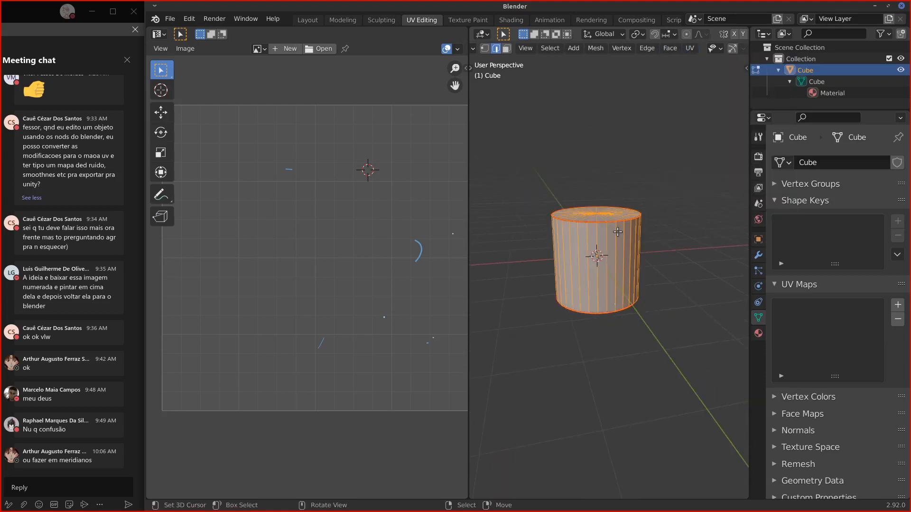
{"action": "key", "text": "u"}
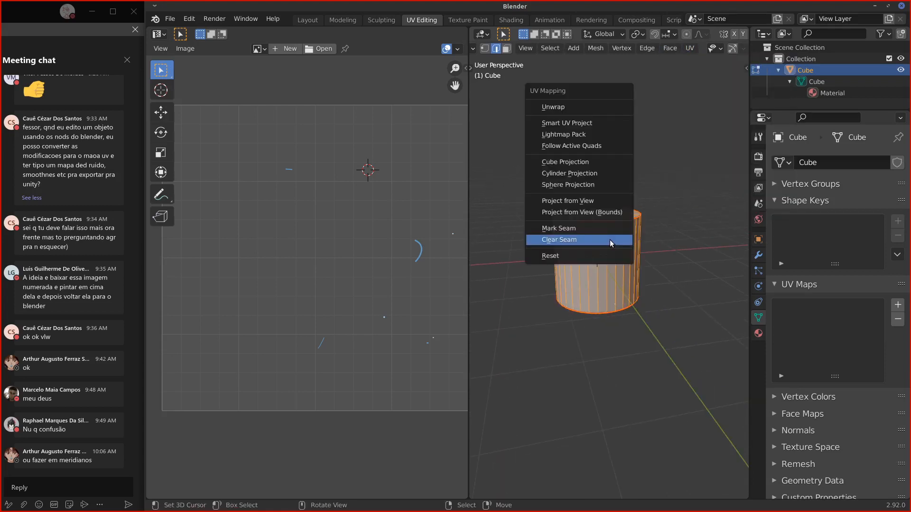
{"action": "left_click", "coordinate": [561, 112]}
Step: Select all of the cylinder's UV islands and rotate them -90° so the side strip lies horizontally
{"action": "left_click", "coordinate": [320, 271]}
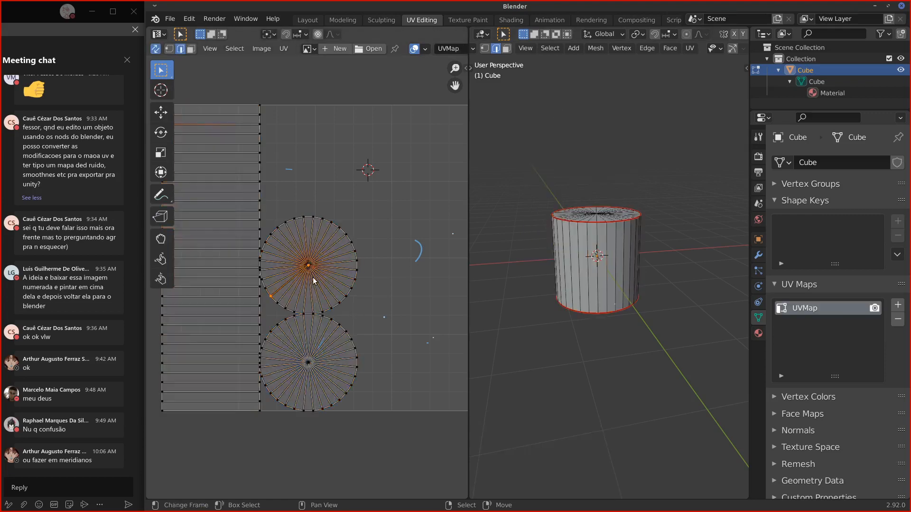
{"action": "left_click", "coordinate": [271, 296], "text": "shift"}
{"action": "key", "text": "a"}
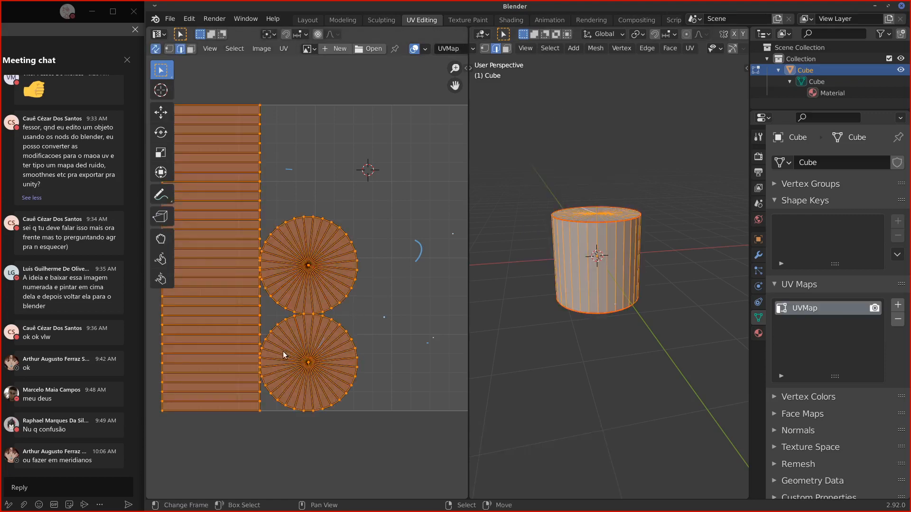
{"action": "key", "text": "r"}
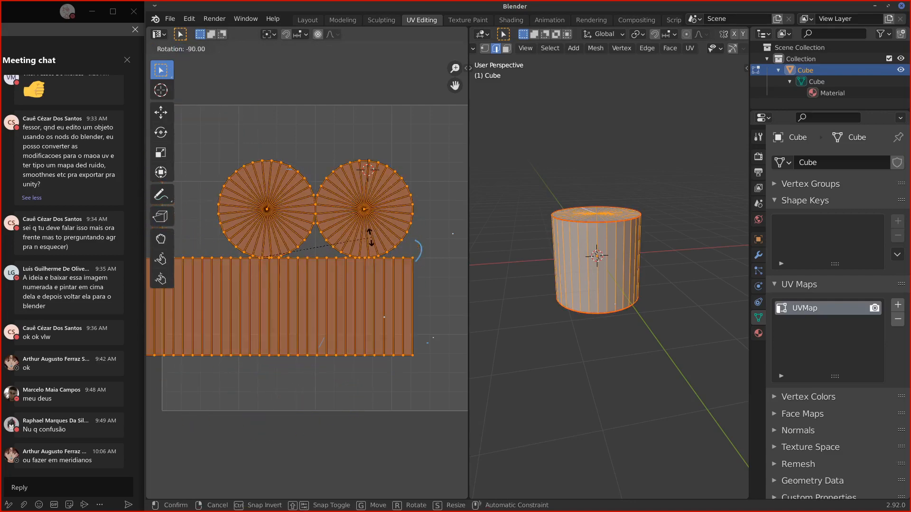
{"action": "left_click", "coordinate": [370, 236]}
{"action": "middle_click_drag", "start_coordinate": [327, 329], "coordinate": [350, 301]}
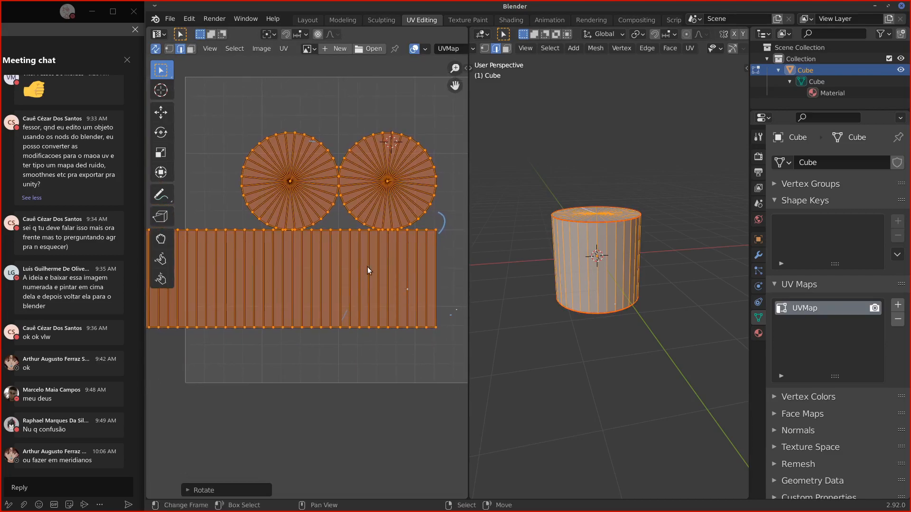
Step: Scale and move the cylinder's UV islands so the side strip spans the UV square's width within its bounds
{"action": "key", "text": "c"}
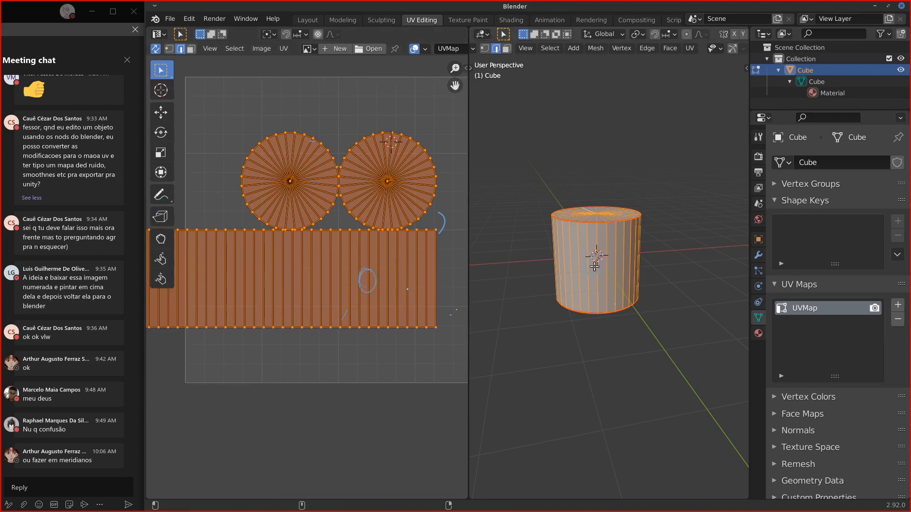
{"action": "key", "text": "Escape"}
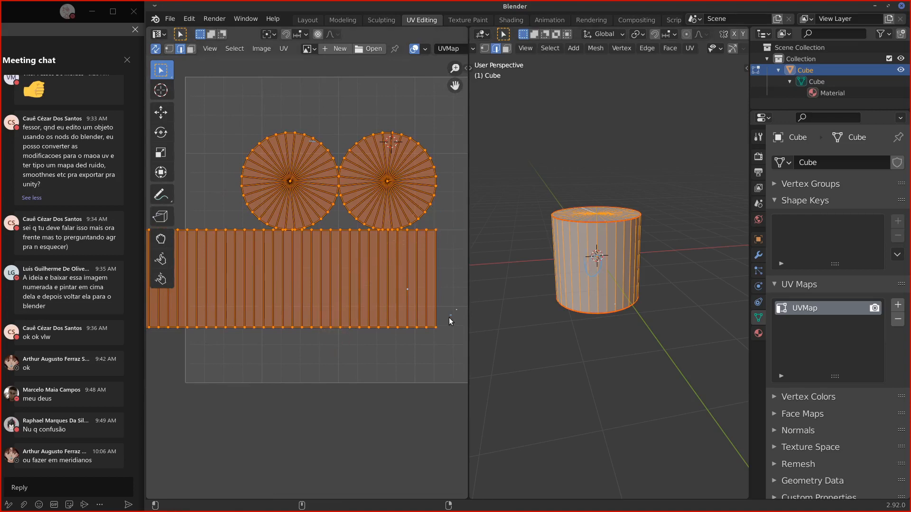
{"action": "key", "text": "s"}
{"action": "left_click", "coordinate": [401, 309]}
{"action": "key", "text": "g"}
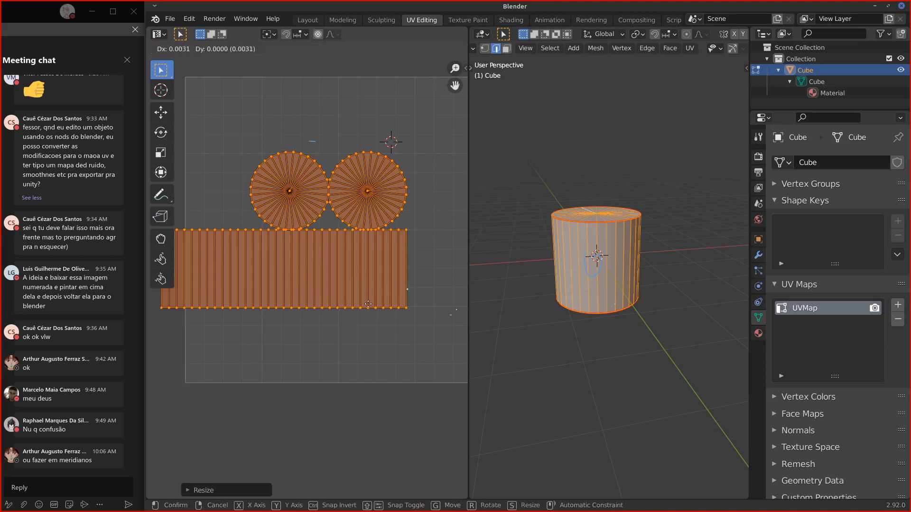
{"action": "left_click", "coordinate": [425, 352]}
{"action": "middle_click_drag", "start_coordinate": [443, 354], "coordinate": [371, 357]}
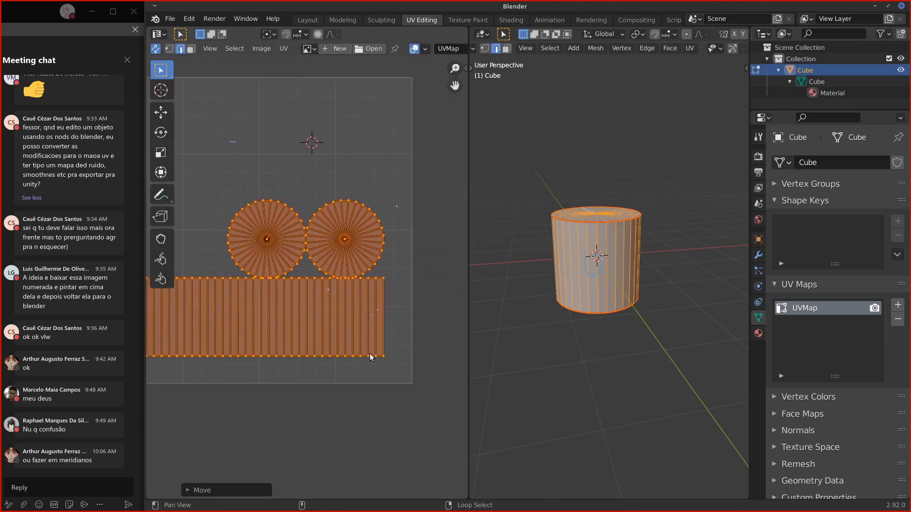
{"action": "key", "text": "s"}
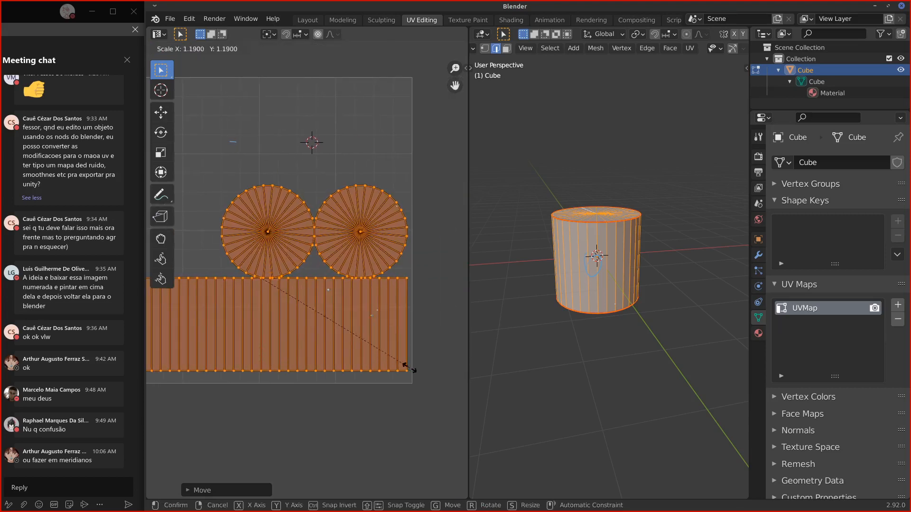
{"action": "left_click", "coordinate": [433, 376]}
{"action": "middle_click_drag", "start_coordinate": [362, 372], "coordinate": [365, 422]}
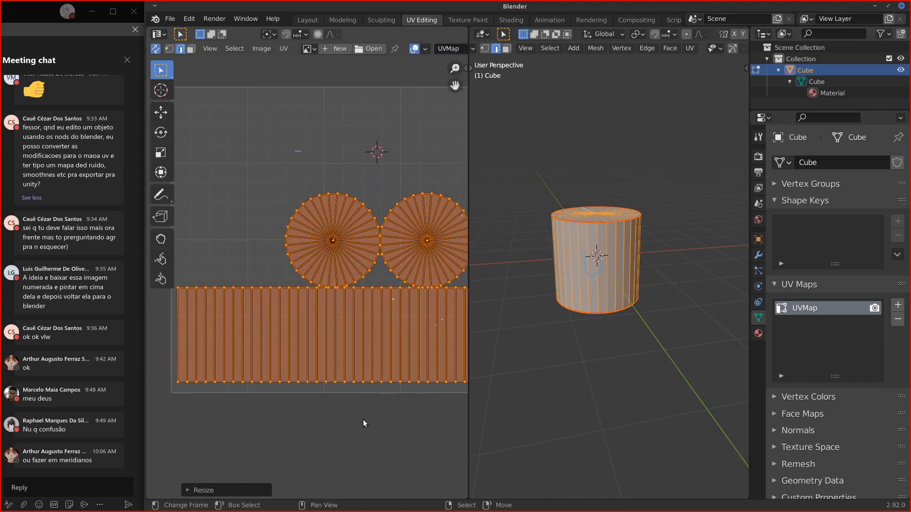
Step: Delete the cylinder's geometry and add a cone mesh in its place
{"action": "middle_click_drag", "start_coordinate": [546, 223], "coordinate": [522, 221], "text": "shift"}
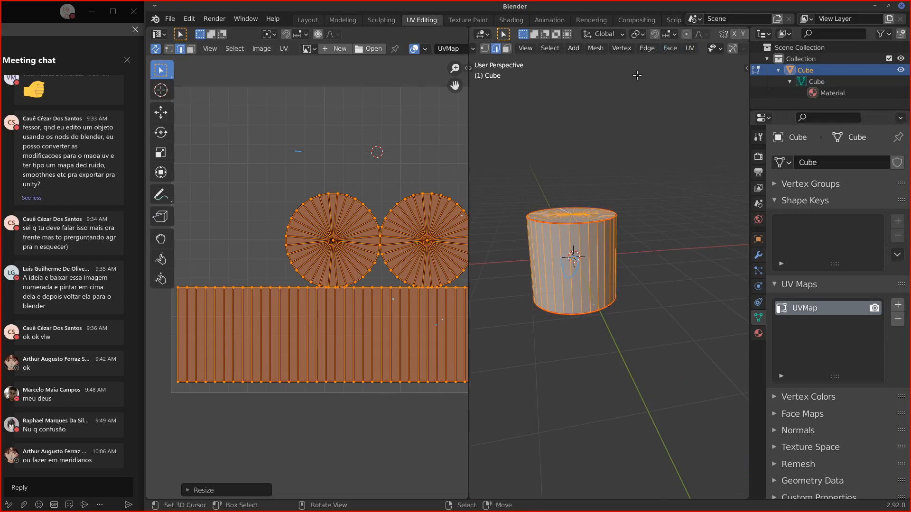
{"action": "key", "text": "x"}
{"action": "left_click", "coordinate": [578, 254]}
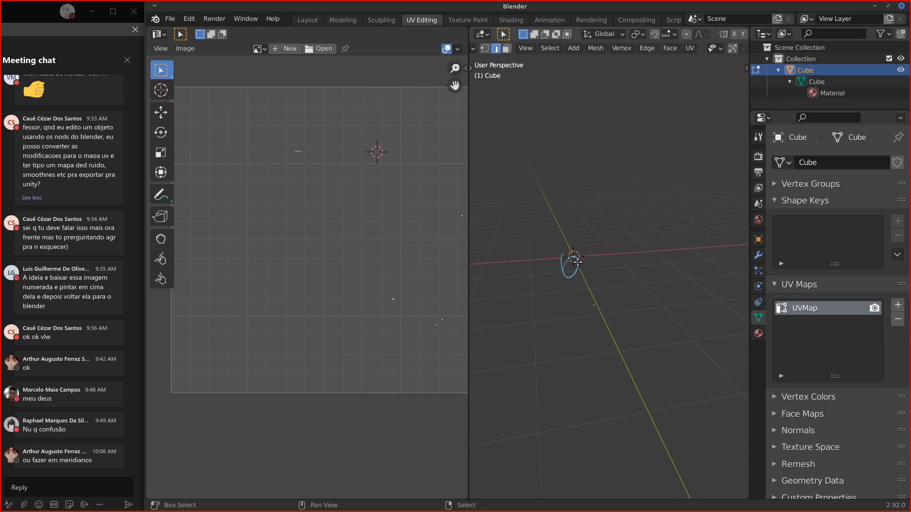
{"action": "key", "text": "shift+a"}
{"action": "left_click", "coordinate": [564, 274]}
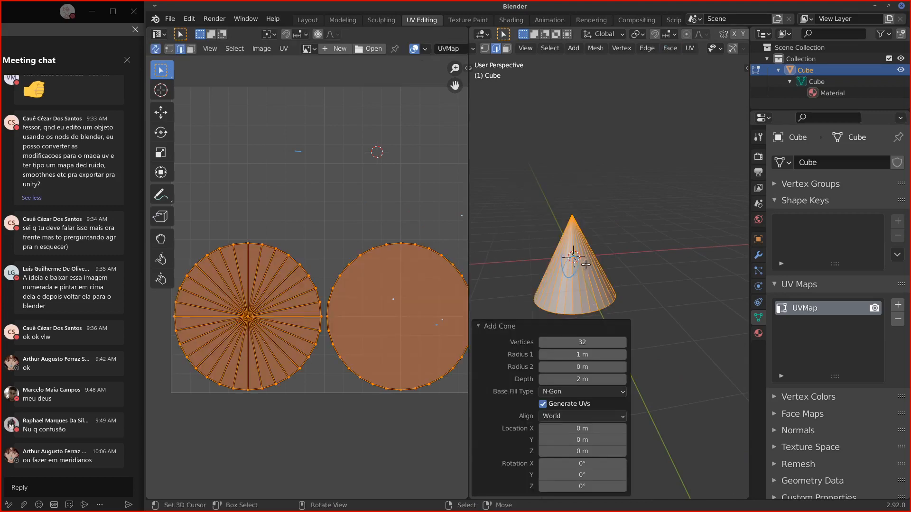
Step: Set the cone's Base Fill Type to Triangle Fan and collapse its creation settings
{"action": "middle_click_drag", "start_coordinate": [591, 290], "coordinate": [527, 392]}
{"action": "left_click", "coordinate": [567, 391]}
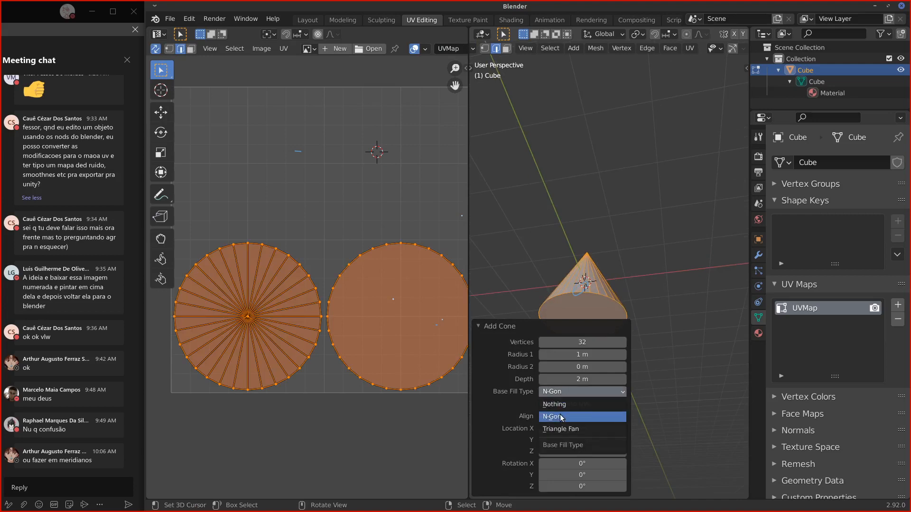
{"action": "left_click", "coordinate": [563, 428]}
{"action": "left_click", "coordinate": [477, 326]}
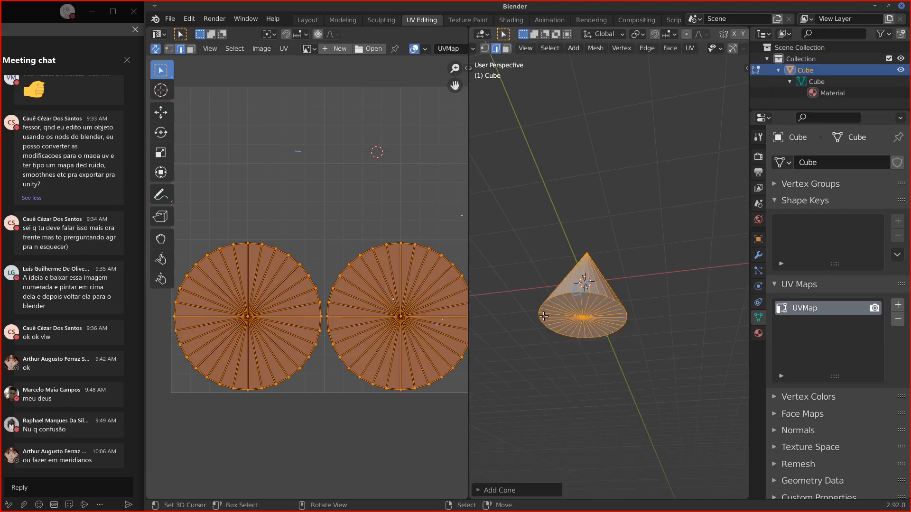
Step: Select the edge loop around the cone's base and delete the mesh's existing UV map
{"action": "left_click", "coordinate": [586, 298], "text": "alt"}
{"action": "middle_click_drag", "start_coordinate": [587, 298], "coordinate": [639, 273]}
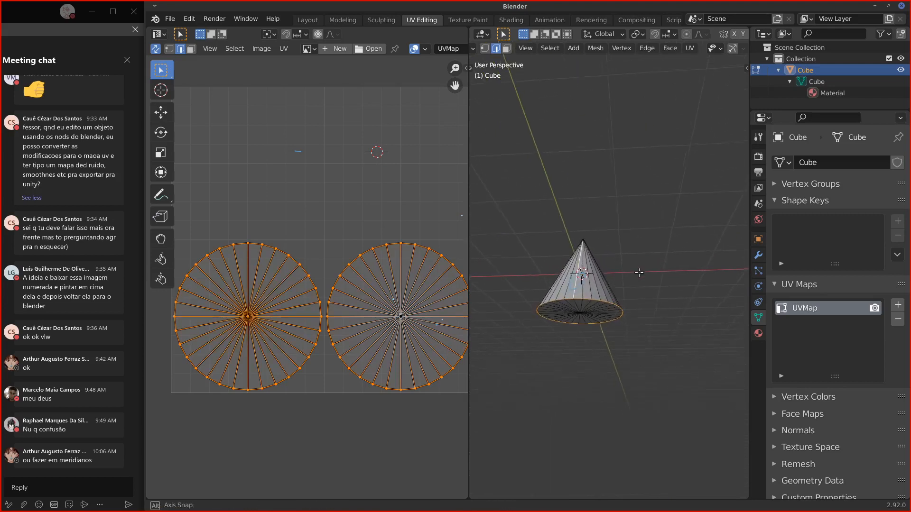
{"action": "left_click", "coordinate": [898, 319]}
{"action": "middle_click_drag", "start_coordinate": [600, 154], "coordinate": [656, 247]}
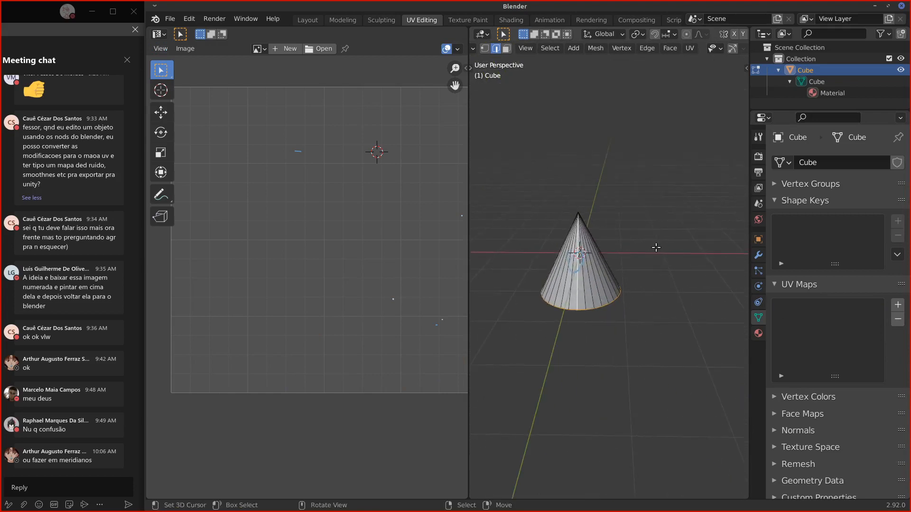
Step: Add two opposite side edges running to the apex to the base loop selection and mark them all as seams
{"action": "middle_click_drag", "start_coordinate": [567, 288], "coordinate": [553, 254]}
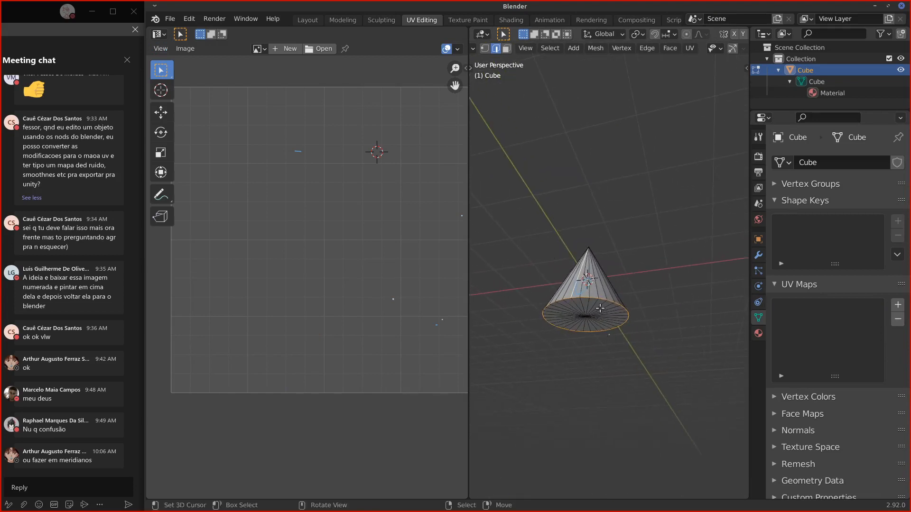
{"action": "middle_click_drag", "start_coordinate": [604, 308], "coordinate": [675, 358]}
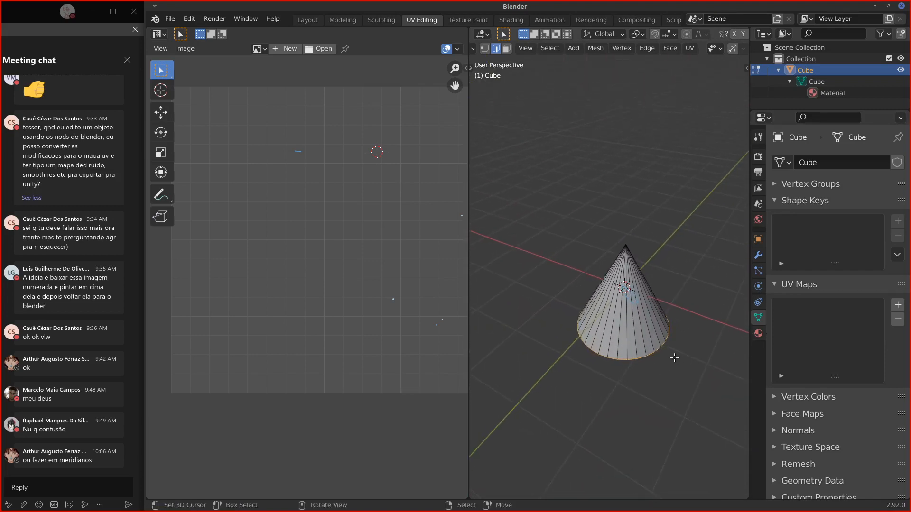
{"action": "middle_click_drag", "start_coordinate": [602, 338], "coordinate": [704, 140]}
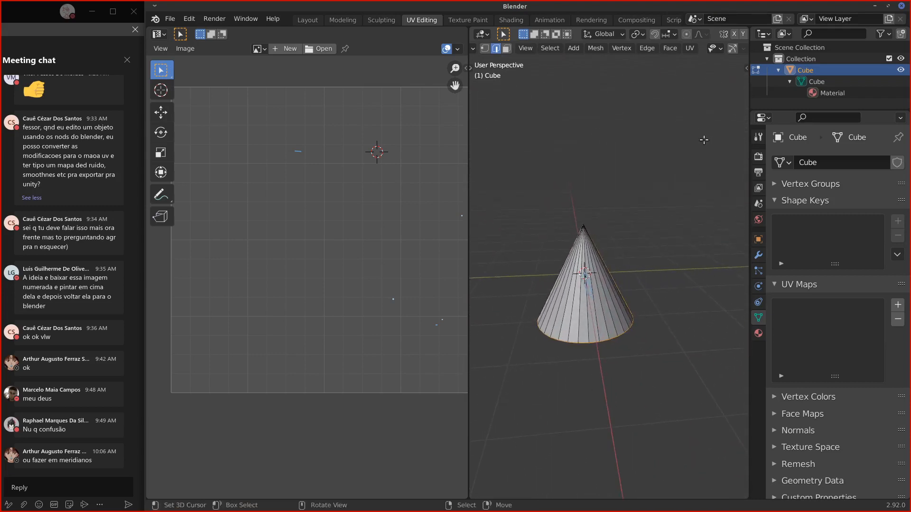
{"action": "left_click", "coordinate": [691, 48]}
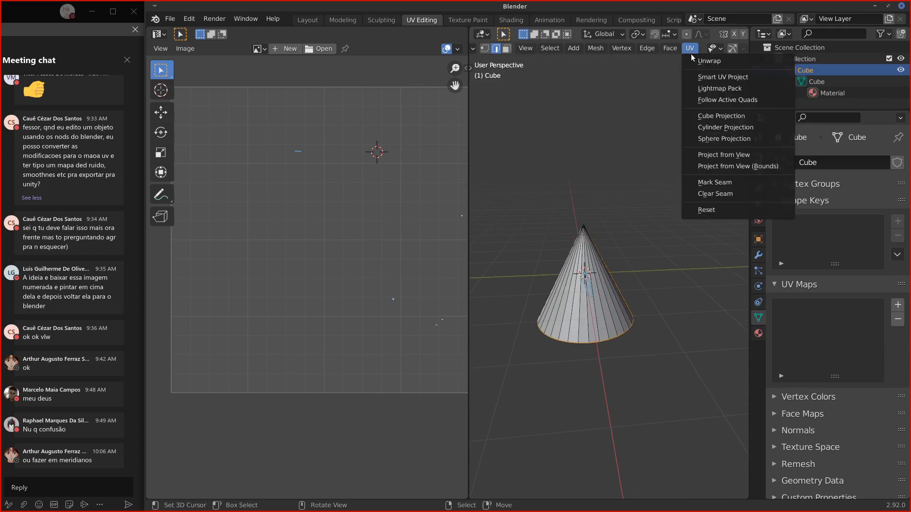
{"action": "left_click", "coordinate": [705, 182]}
Step: Select the cone's entire mesh and unwrap it along the marked seams
{"action": "key", "text": "a"}
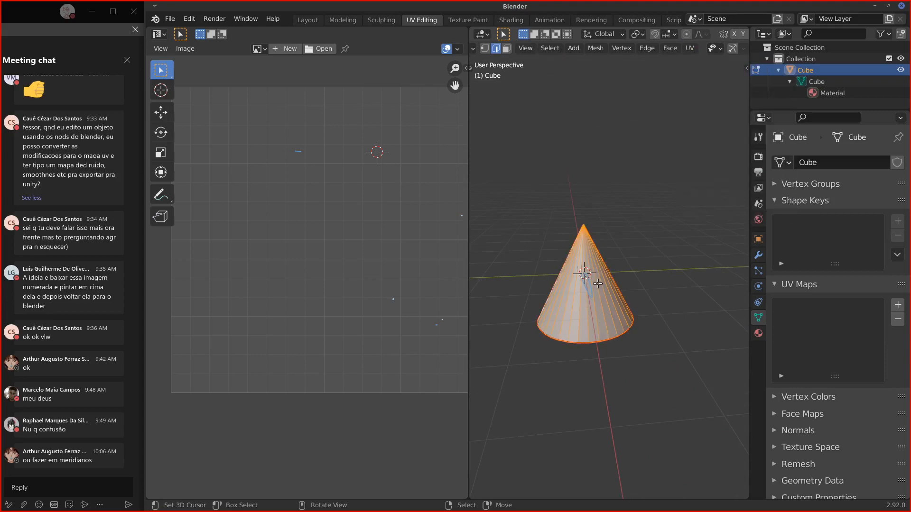
{"action": "key", "text": "u"}
{"action": "left_click", "coordinate": [593, 283]}
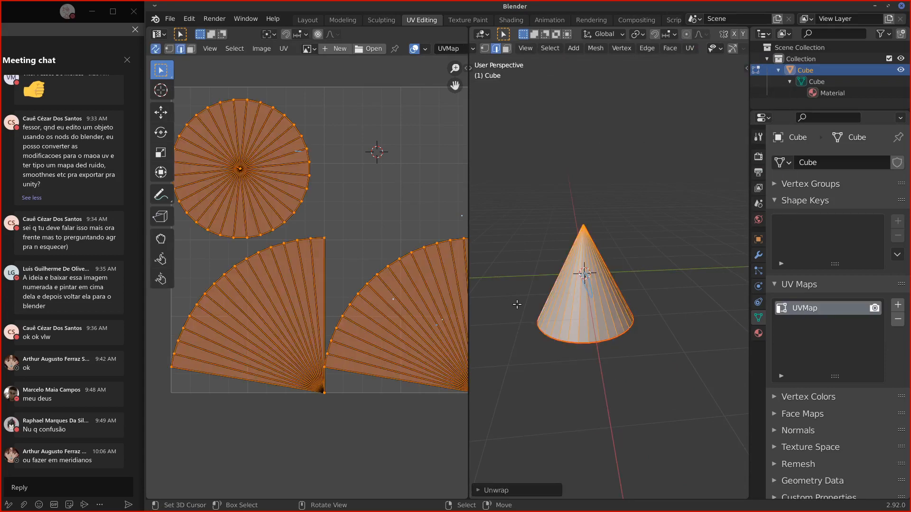
Step: Rotate all of the cone's UV islands together so the two fan-shaped halves point upward
{"action": "left_click", "coordinate": [370, 332]}
{"action": "scroll", "coordinate": [410, 351], "scroll_direction": "down", "scroll_amount": 3}
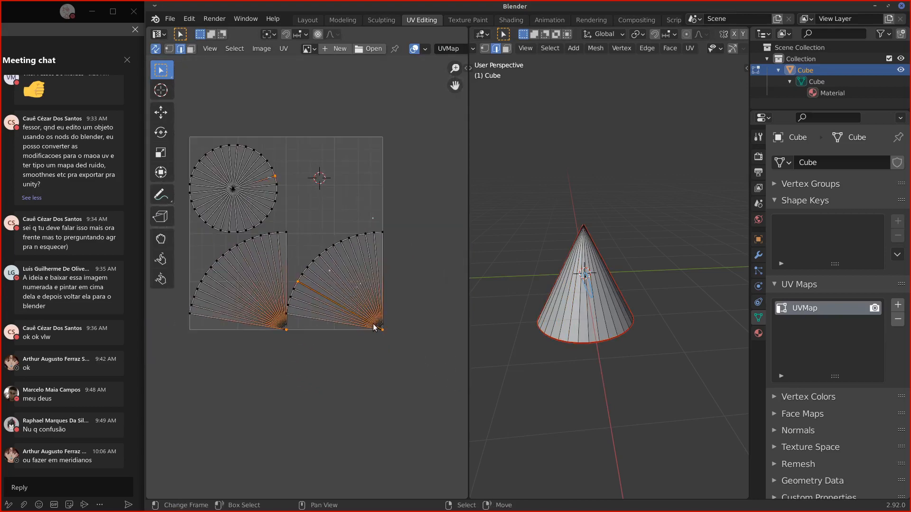
{"action": "key", "text": "a"}
{"action": "key", "text": "r"}
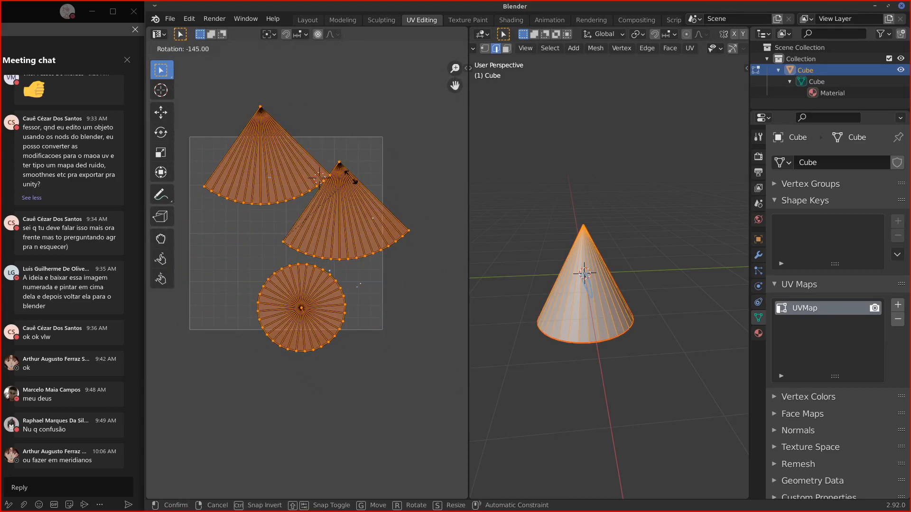
{"action": "left_click", "coordinate": [354, 179]}
Step: Reselect all of the cone's UVs and turn off UV sync selection
{"action": "left_click", "coordinate": [360, 179]}
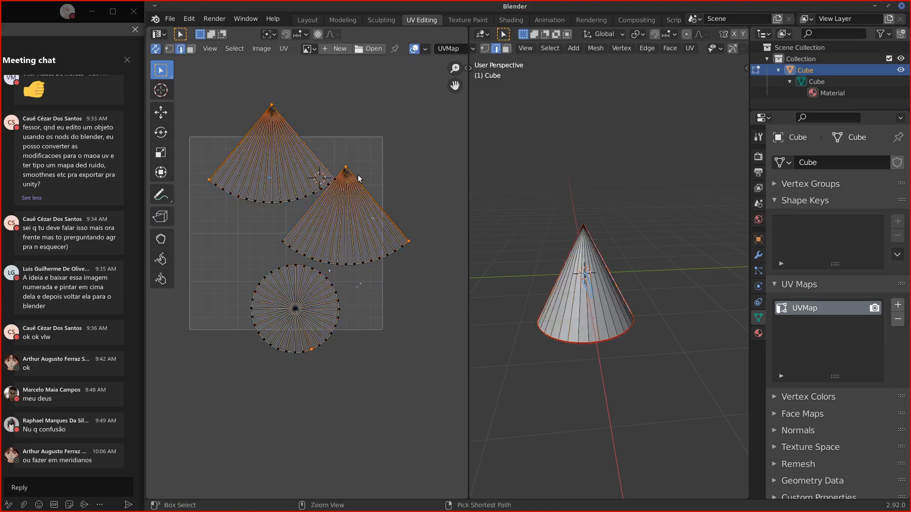
{"action": "key", "text": "a"}
{"action": "left_click", "coordinate": [155, 48]}
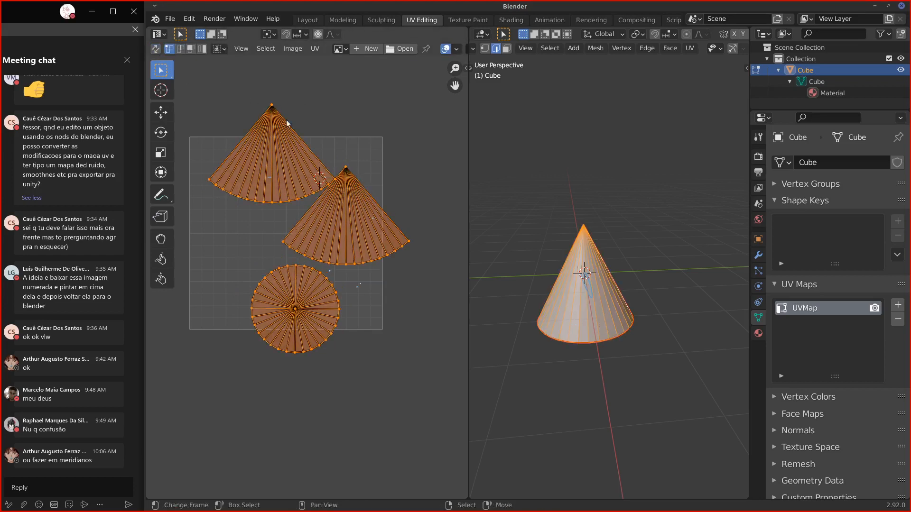
Step: Move the lower fan-shaped UV island beside the other fan so their apexes are level
{"action": "left_click", "coordinate": [346, 173]}
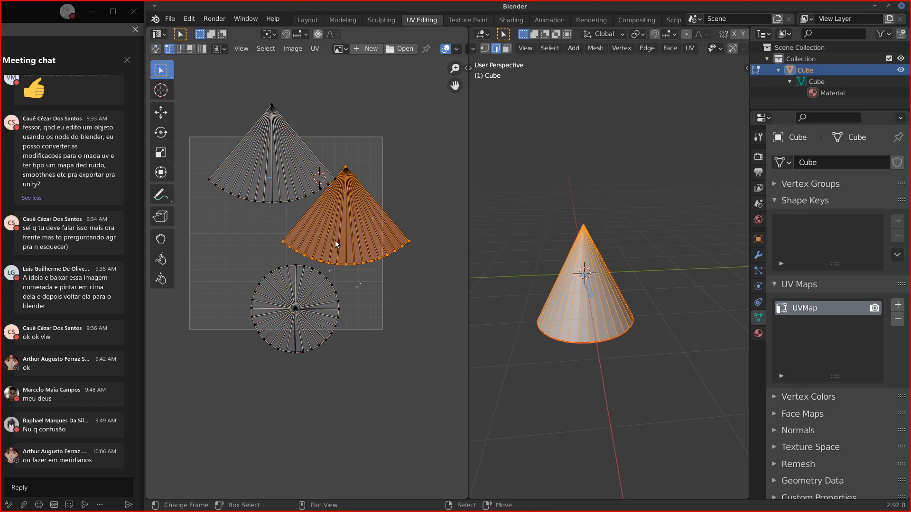
{"action": "key", "text": "g"}
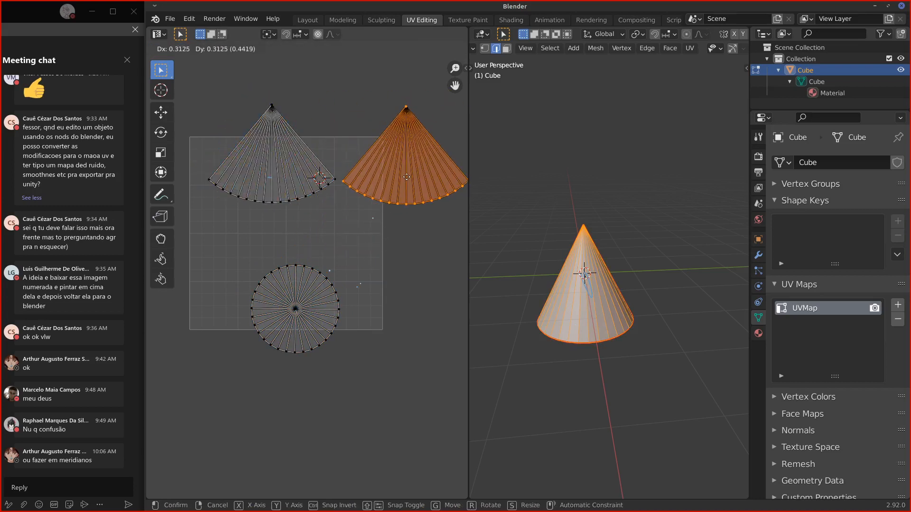
{"action": "left_click", "coordinate": [407, 177]}
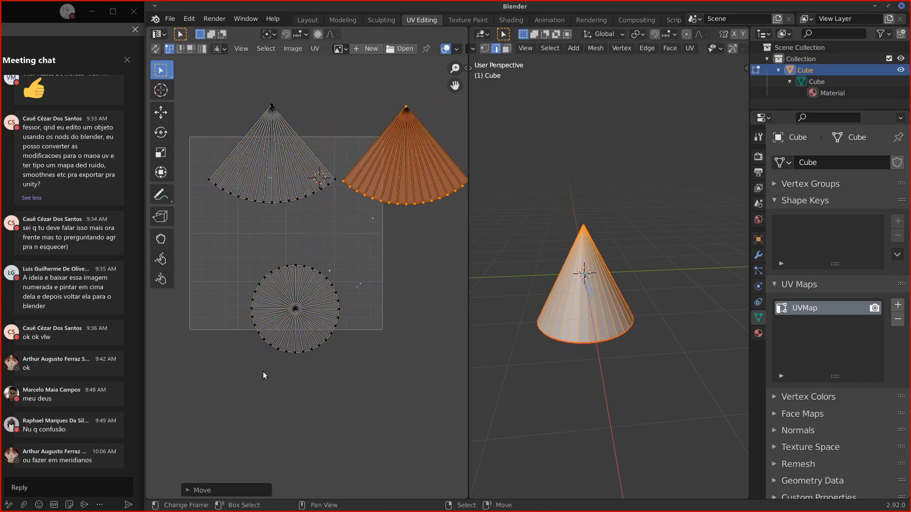
Step: Undo the fan island's move and pack the cone's UV islands within the UV square
{"action": "key", "text": "ctrl+z"}
{"action": "key", "text": "ctrl+z"}
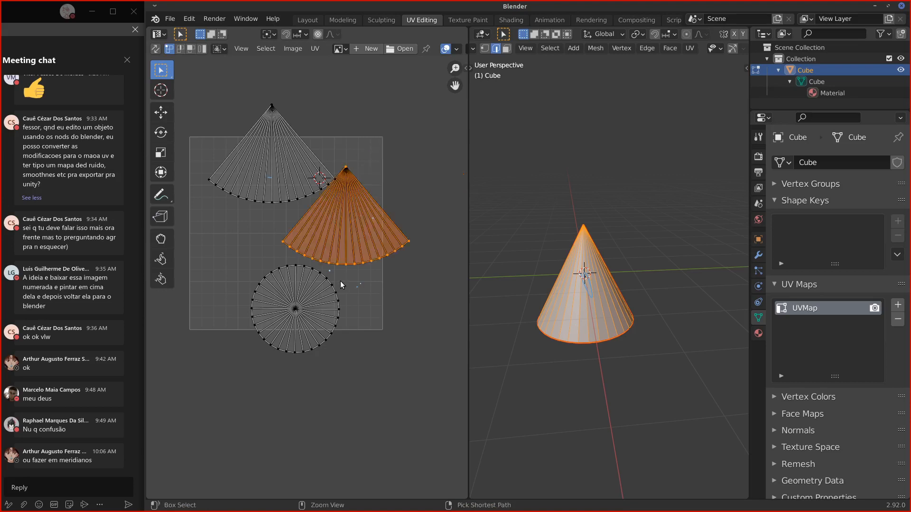
{"action": "key", "text": "ctrl+p"}
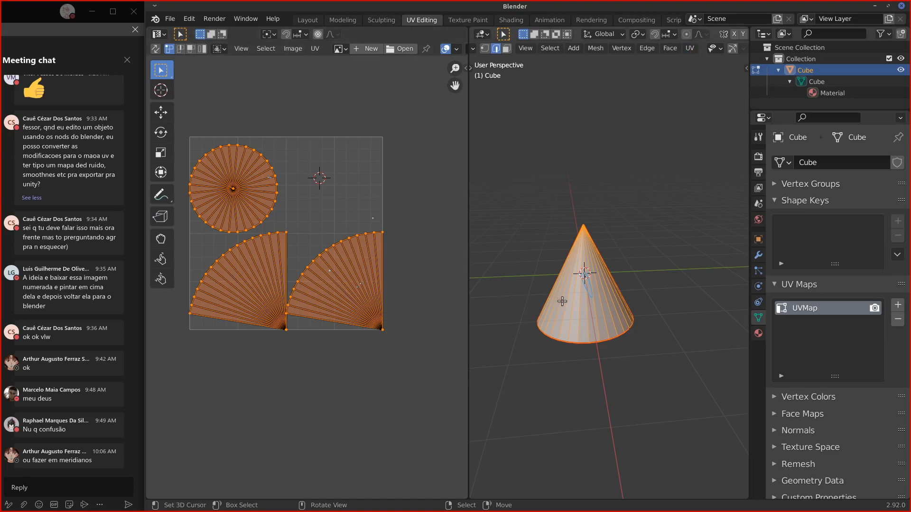
Step: Delete all of the cone's vertices and add a torus in its place
{"action": "key", "text": "x"}
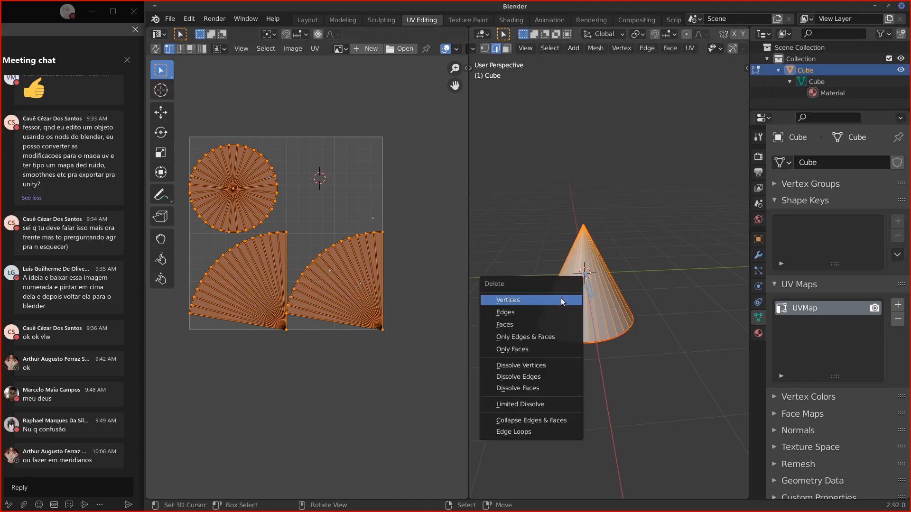
{"action": "left_click", "coordinate": [534, 300]}
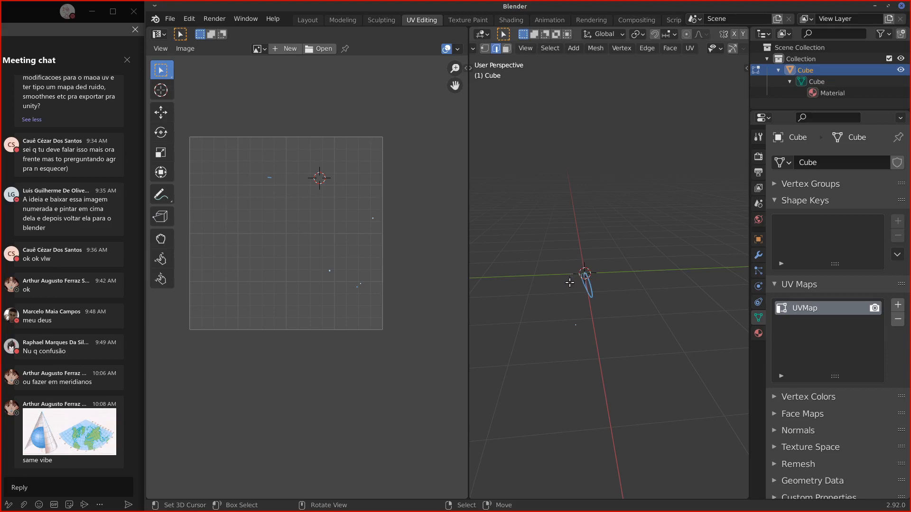
{"action": "key", "text": "shift"}
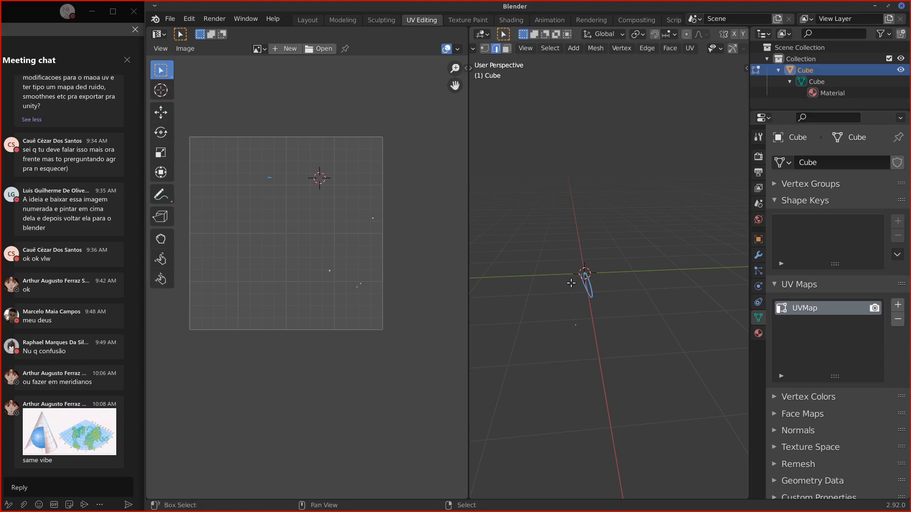
{"action": "key", "text": "ctrl+z"}
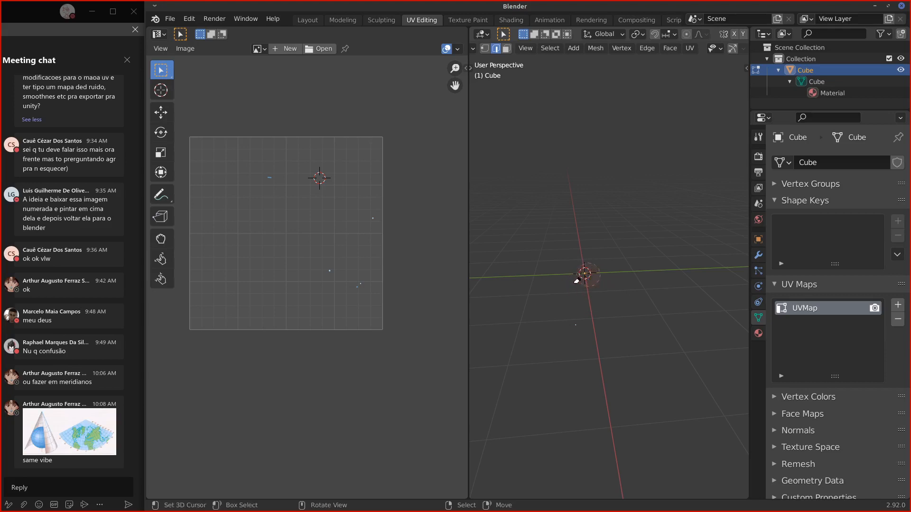
{"action": "key", "text": "shift"}
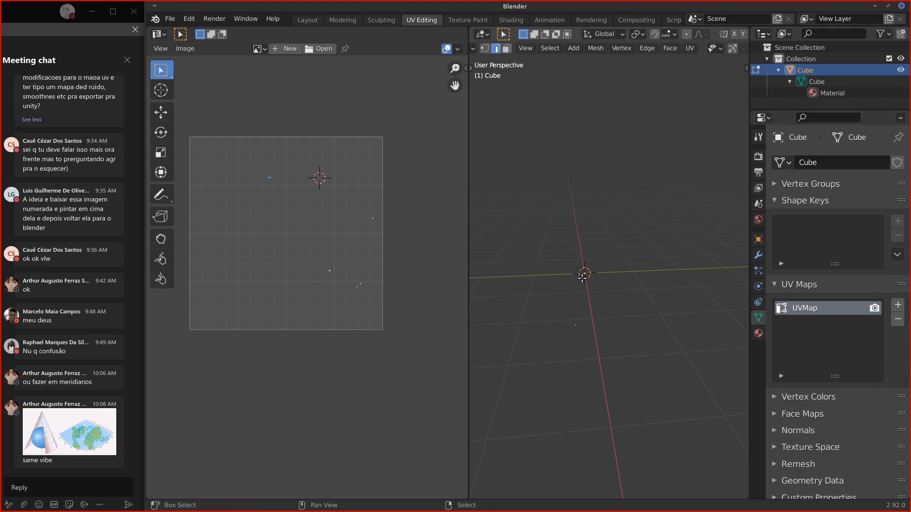
{"action": "key", "text": "shift+a"}
{"action": "left_click", "coordinate": [561, 291]}
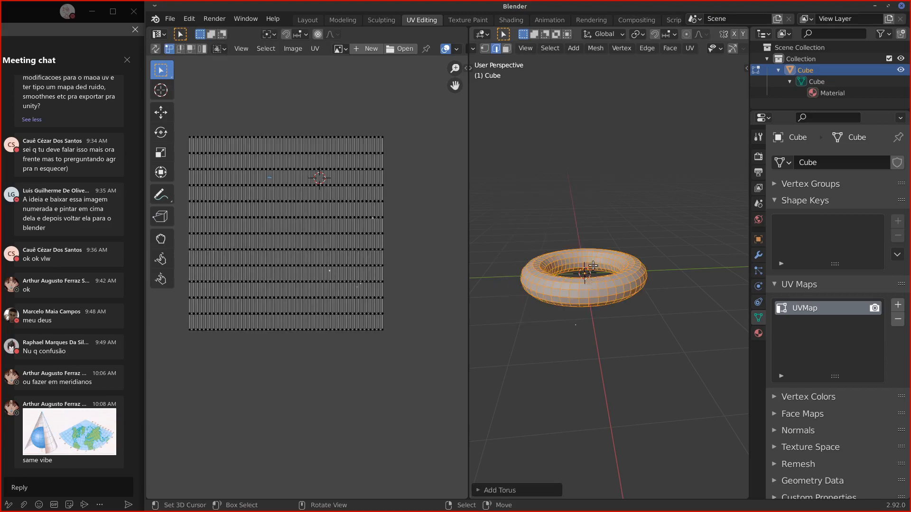
Step: Mark seams along the horizontal edge loops around the outer and inner sides of the torus
{"action": "middle_click_drag", "start_coordinate": [588, 266], "coordinate": [565, 249]}
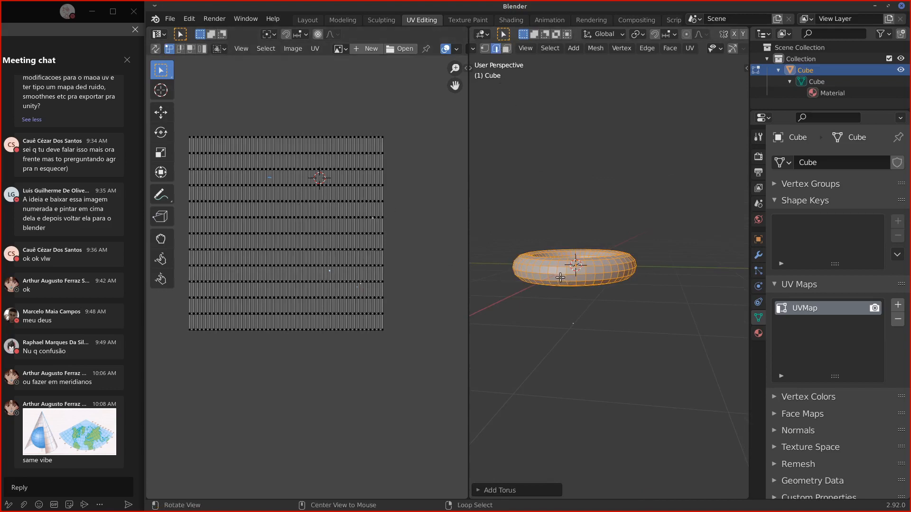
{"action": "key", "text": "alt+a"}
{"action": "middle_click_drag", "start_coordinate": [565, 237], "coordinate": [565, 257]}
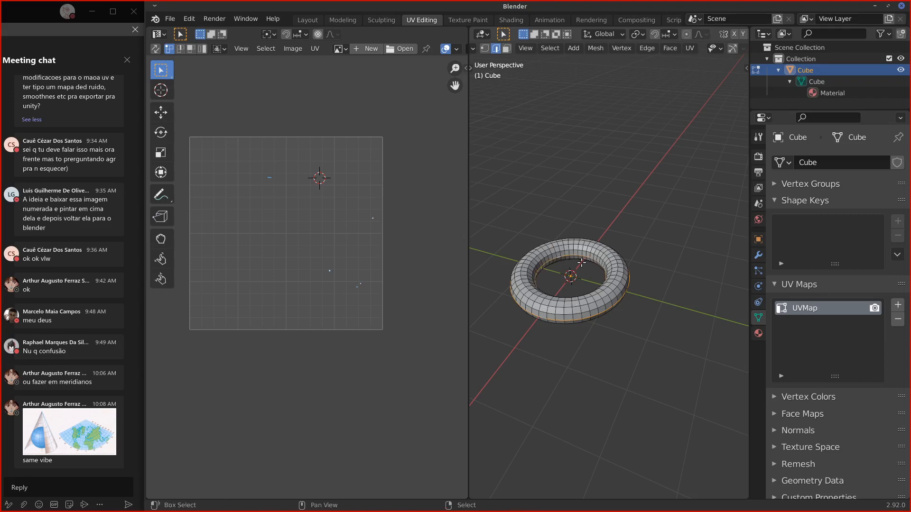
{"action": "middle_click_drag", "start_coordinate": [562, 256], "coordinate": [640, 254]}
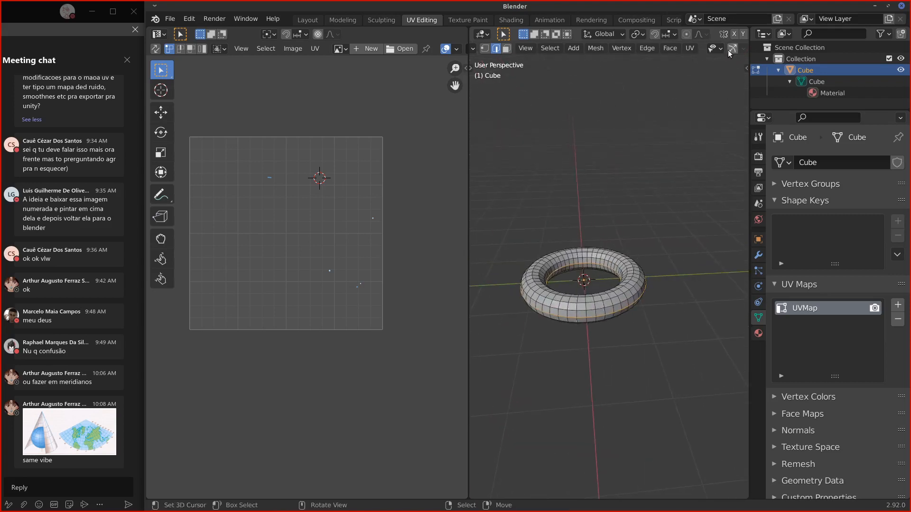
{"action": "left_click", "coordinate": [692, 49]}
{"action": "left_click", "coordinate": [701, 183]}
Step: Select the whole torus and unwrap it along the marked seams
{"action": "key", "text": "a"}
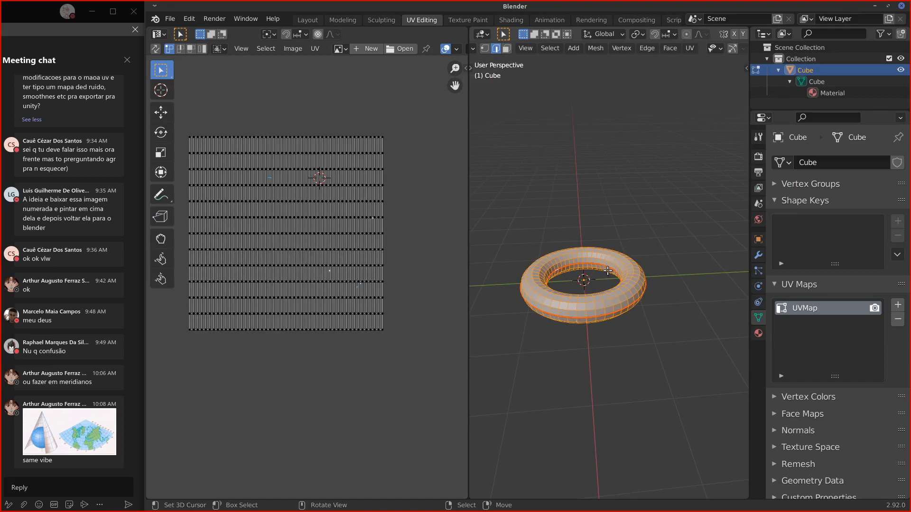
{"action": "key", "text": "u"}
{"action": "left_click", "coordinate": [600, 271]}
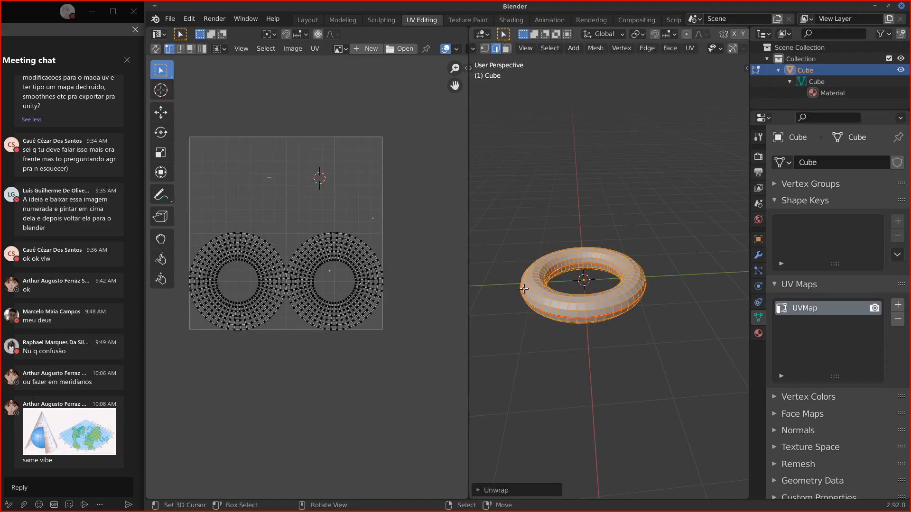
Step: Select the right ring-shaped UV island and move it into the upper part of the UV space
{"action": "left_click", "coordinate": [327, 273]}
{"action": "key", "text": "l"}
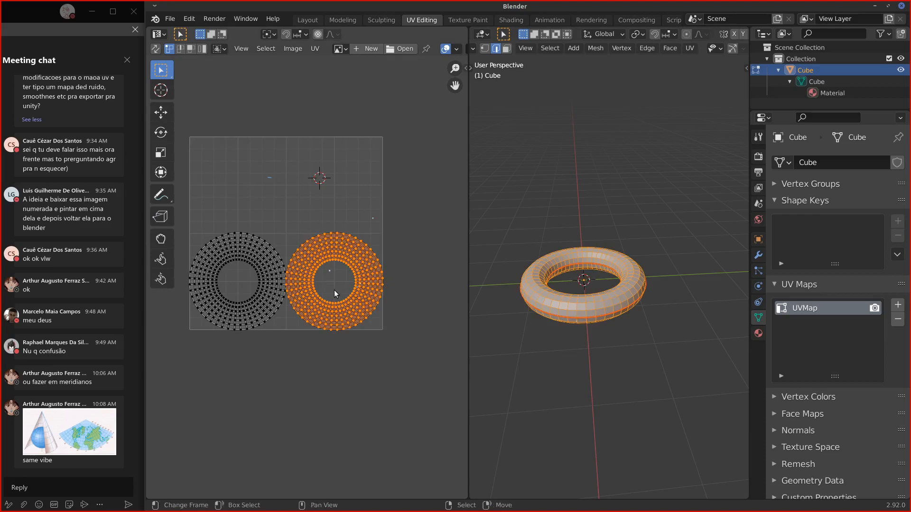
{"action": "key", "text": "g"}
{"action": "left_click", "coordinate": [325, 209]}
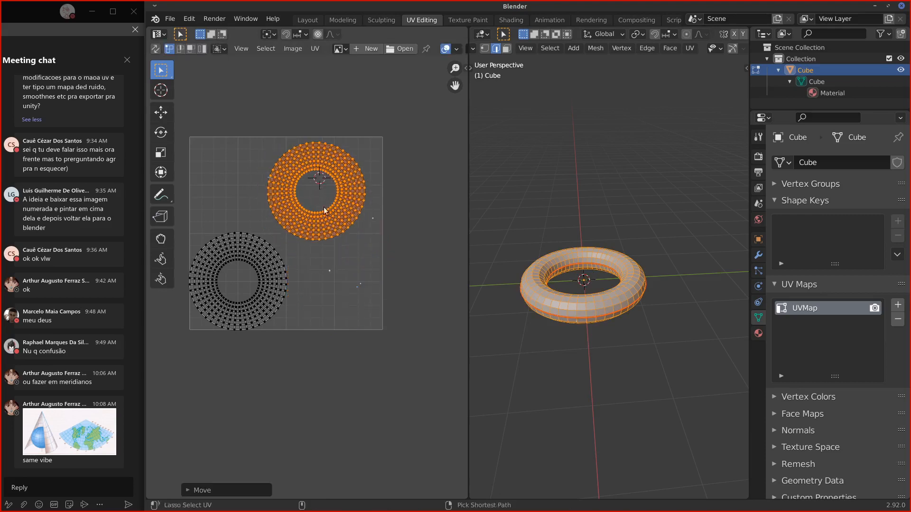
{"action": "middle_click_drag", "start_coordinate": [317, 256], "coordinate": [337, 255]}
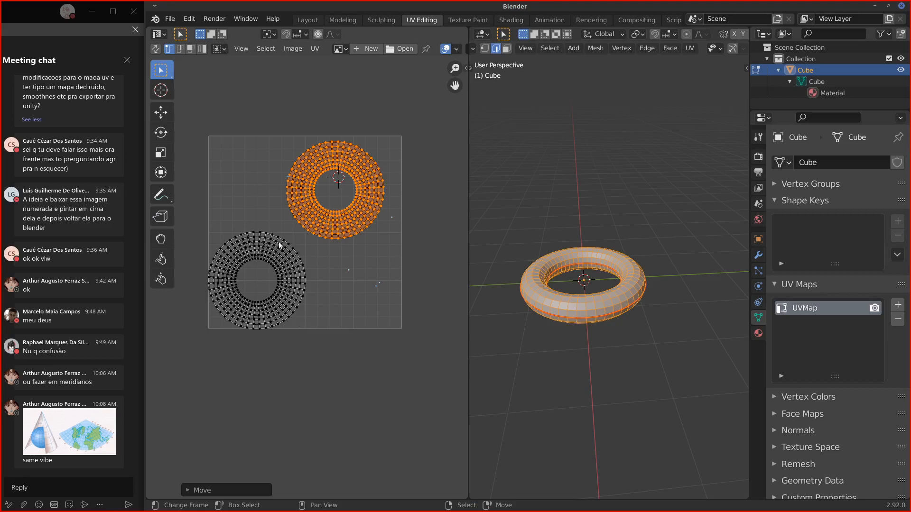
{"action": "mouse_move", "coordinate": [317, 131]}
{"action": "left_mouse_down"}
{"action": "mouse_move", "coordinate": [327, 247]}
{"action": "mouse_move", "coordinate": [299, 140]}
{"action": "left_mouse_up"}
{"action": "mouse_move", "coordinate": [284, 223]}
{"action": "left_mouse_down"}
{"action": "mouse_move", "coordinate": [284, 334]}
{"action": "mouse_move", "coordinate": [322, 267]}
{"action": "left_mouse_up"}
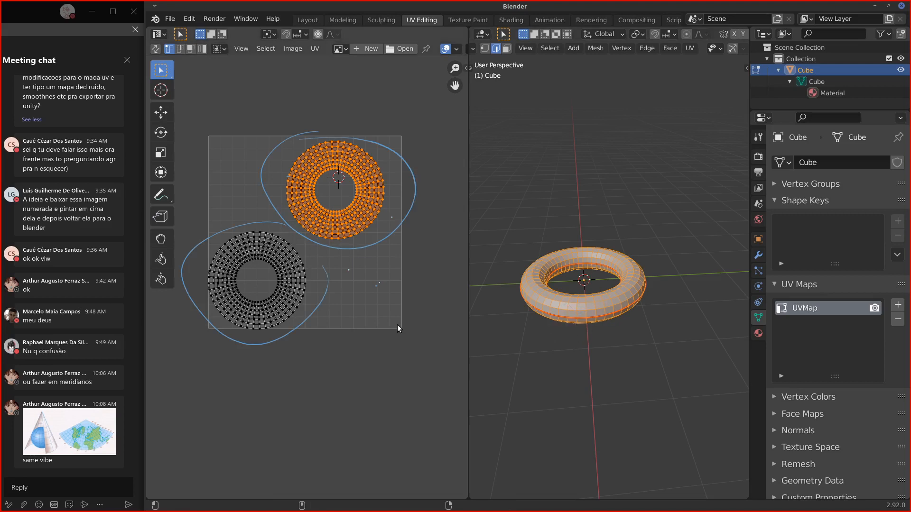
{"action": "mouse_move", "coordinate": [399, 328]}
{"action": "right_mouse_down"}
{"action": "mouse_move", "coordinate": [228, 219]}
{"action": "mouse_move", "coordinate": [257, 182]}
{"action": "right_mouse_up"}
{"action": "mouse_move", "coordinate": [332, 149]}
{"action": "right_mouse_down"}
{"action": "mouse_move", "coordinate": [372, 246]}
{"action": "mouse_move", "coordinate": [300, 134]}
{"action": "right_mouse_up"}
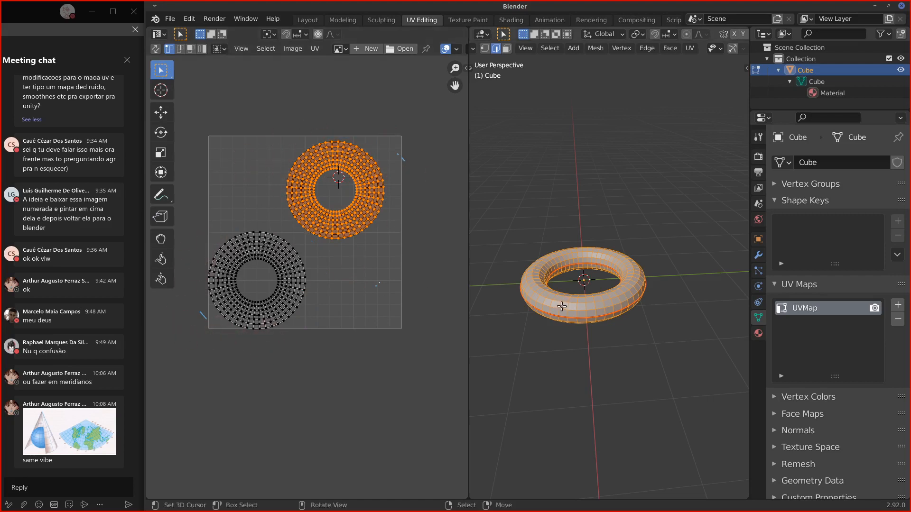
Step: Mark an additional seam around one cross-section loop of the torus tube
{"action": "key", "text": "alt+a"}
{"action": "mouse_move", "coordinate": [560, 312]}
{"action": "middle_mouse_down"}
{"action": "mouse_move", "coordinate": [597, 336]}
{"action": "mouse_move", "coordinate": [560, 265]}
{"action": "mouse_move", "coordinate": [542, 315]}
{"action": "middle_mouse_up"}
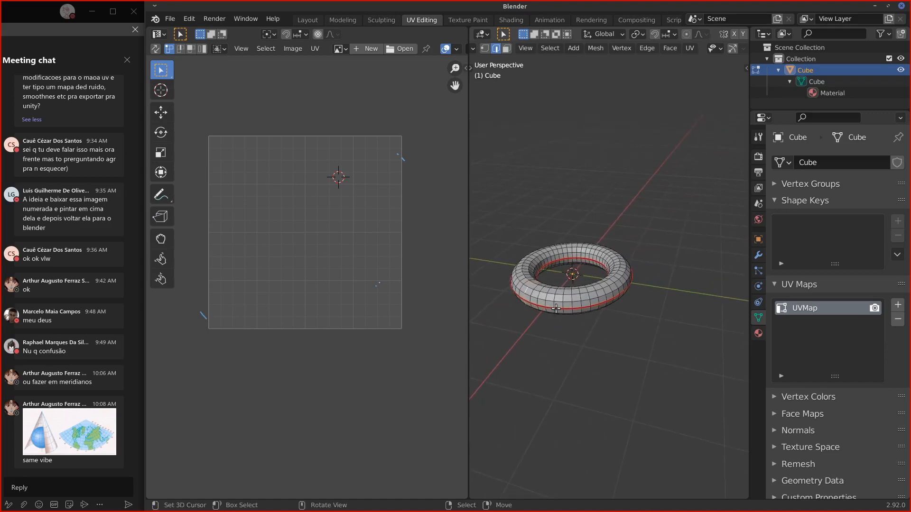
{"action": "key", "text": "u"}
{"action": "left_click", "coordinate": [503, 430]}
Step: Select all linked torus geometry and unwrap it again with the added cross-section seam
{"action": "key", "text": "ctrl+l"}
{"action": "key", "text": "u"}
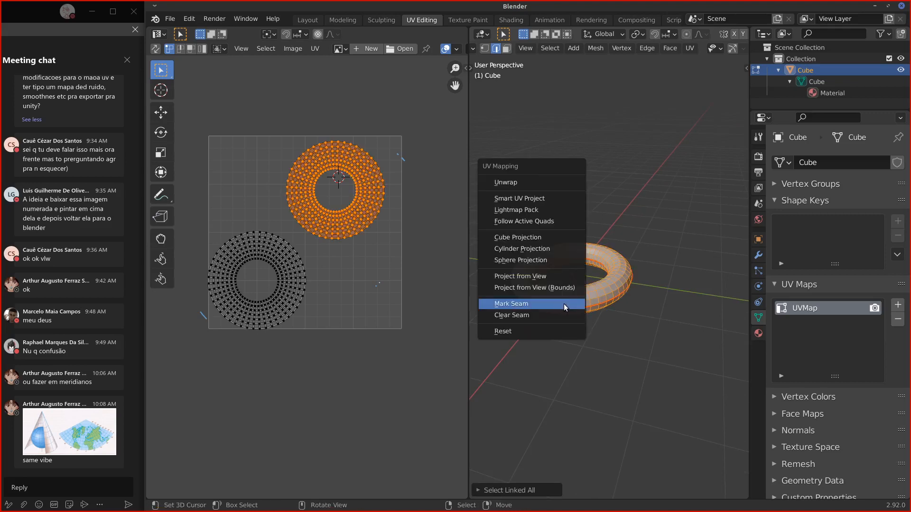
{"action": "left_click", "coordinate": [520, 183]}
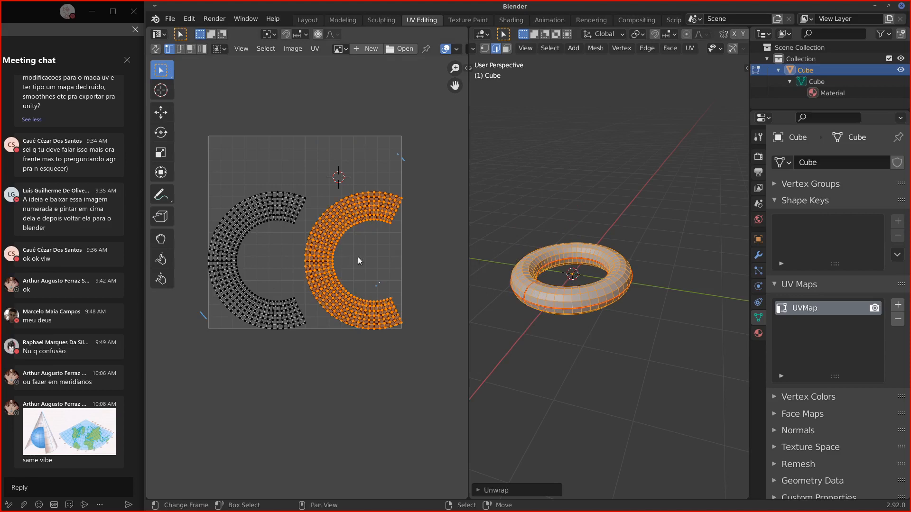
Step: Examine the unwrapped torus islands up close and compare them with the seams on the deselected mesh
{"action": "middle_click_drag", "start_coordinate": [546, 333], "coordinate": [556, 304]}
{"action": "scroll", "coordinate": [354, 275], "scroll_direction": "up", "scroll_amount": 5}
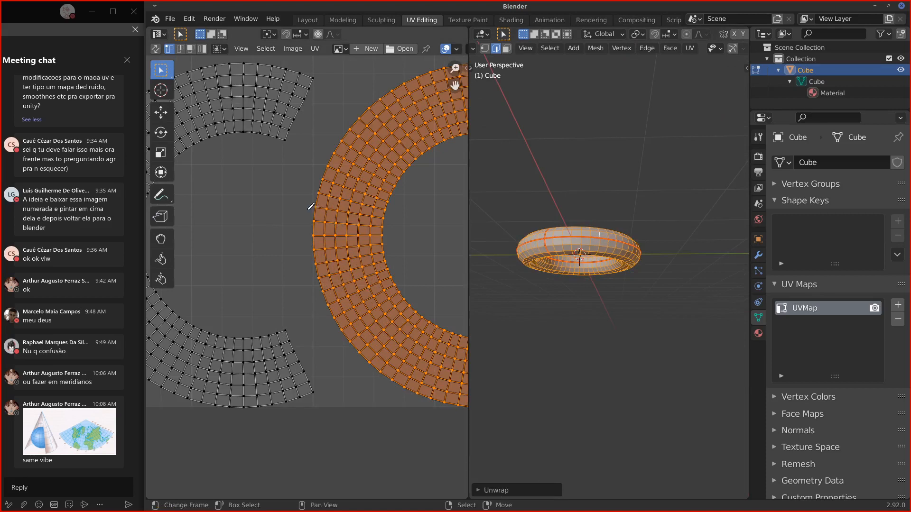
{"action": "left_click", "coordinate": [315, 213]}
{"action": "middle_click_drag", "start_coordinate": [547, 244], "coordinate": [555, 285]}
{"action": "mouse_move", "coordinate": [395, 287]}
{"action": "middle_mouse_down"}
{"action": "mouse_move", "coordinate": [420, 284]}
{"action": "mouse_move", "coordinate": [374, 285]}
{"action": "mouse_move", "coordinate": [389, 283]}
{"action": "middle_mouse_up"}
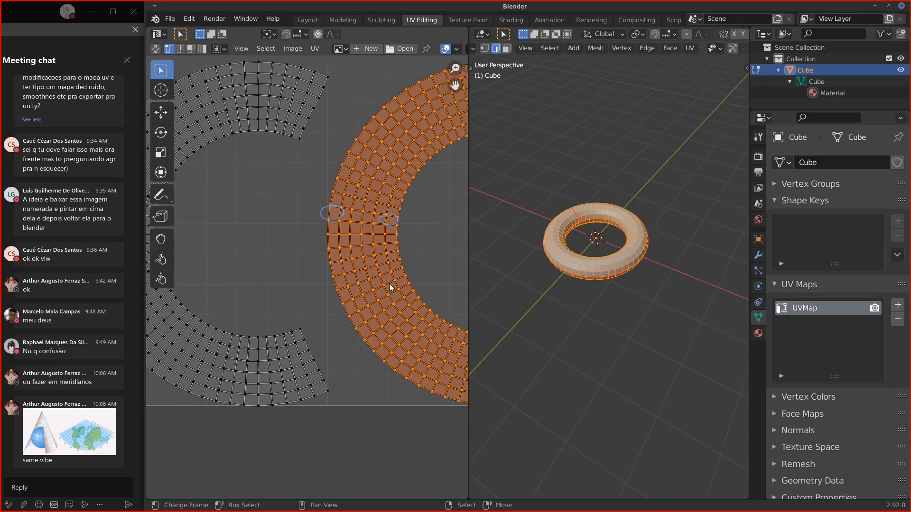
{"action": "scroll", "coordinate": [389, 283], "scroll_direction": "down", "scroll_amount": 4}
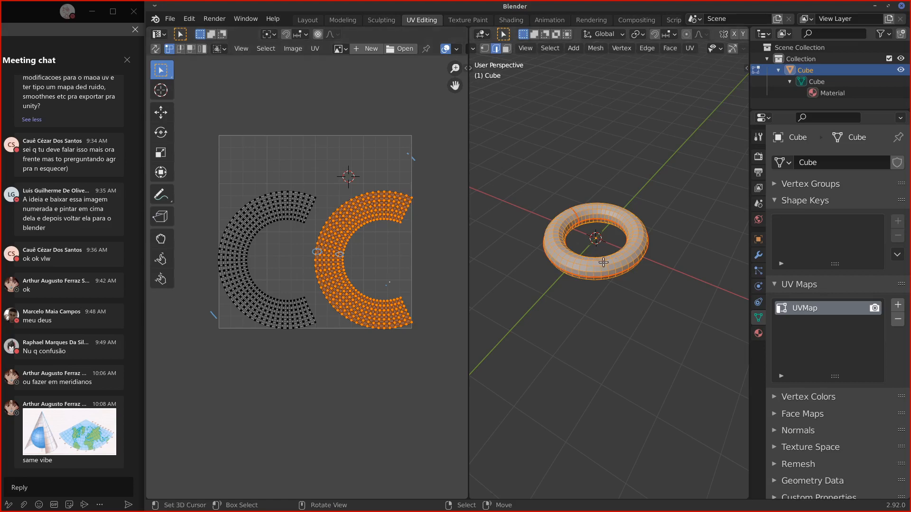
{"action": "key", "text": "alt+a"}
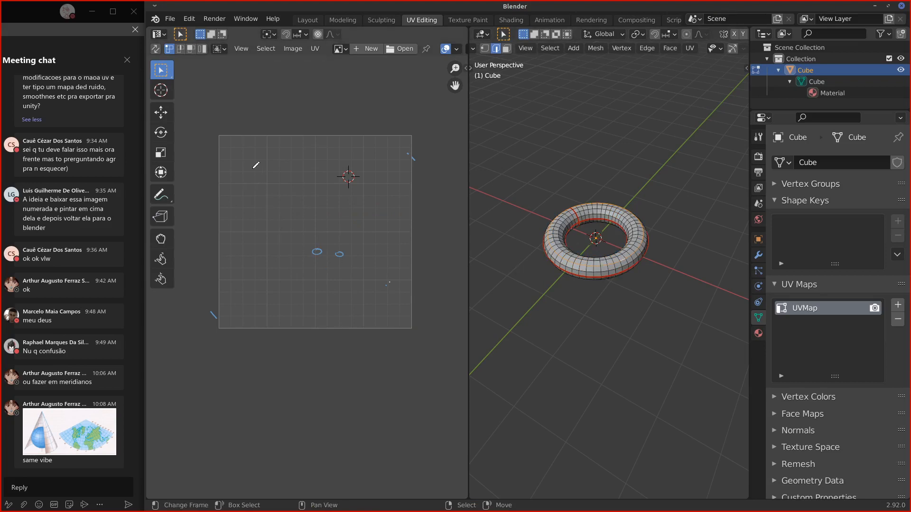
{"action": "left_click_drag", "start_coordinate": [256, 166], "coordinate": [248, 171]}
{"action": "left_click_drag", "start_coordinate": [332, 176], "coordinate": [354, 177]}
{"action": "mouse_move", "coordinate": [353, 228]}
{"action": "left_mouse_down"}
{"action": "mouse_move", "coordinate": [350, 218]}
{"action": "mouse_move", "coordinate": [355, 227]}
{"action": "left_mouse_up"}
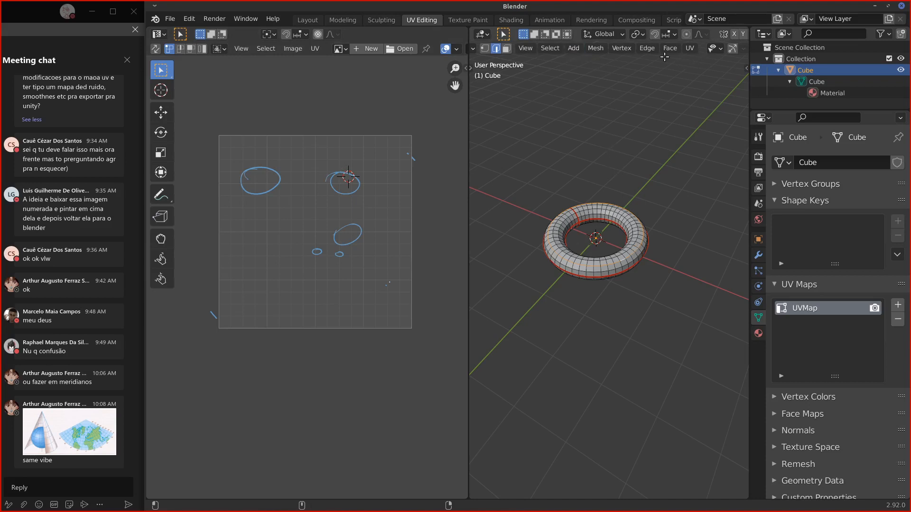
{"action": "key", "text": "ctrl+e"}
{"action": "left_click", "coordinate": [605, 341]}
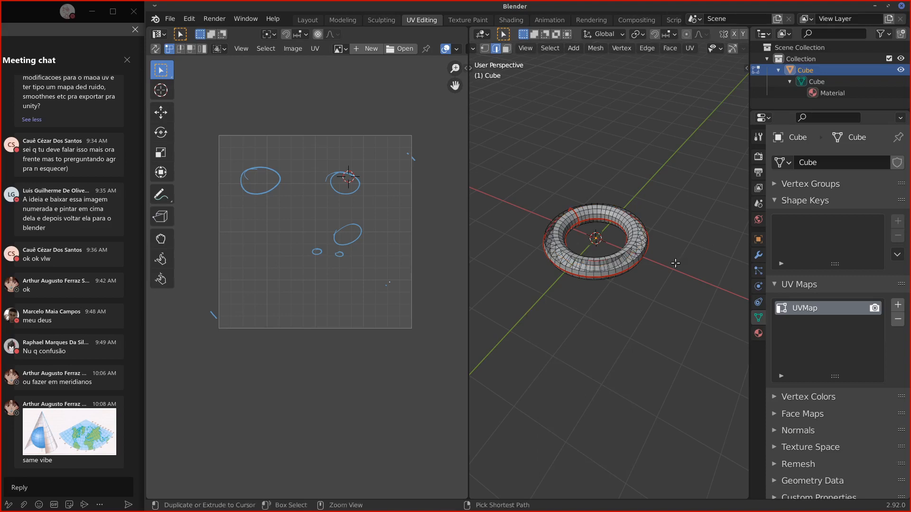
{"action": "mouse_move", "coordinate": [564, 311]}
{"action": "left_mouse_down"}
{"action": "mouse_move", "coordinate": [580, 285]}
{"action": "mouse_move", "coordinate": [582, 294]}
{"action": "left_mouse_up"}
{"action": "left_click_drag", "start_coordinate": [631, 194], "coordinate": [612, 197]}
{"action": "left_click_drag", "start_coordinate": [536, 220], "coordinate": [533, 280]}
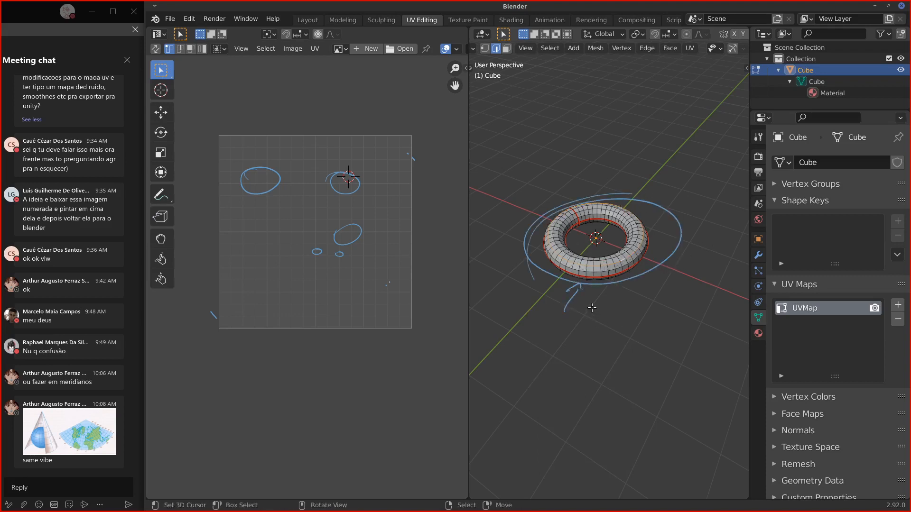
{"action": "mouse_move", "coordinate": [590, 306]}
{"action": "left_mouse_down"}
{"action": "mouse_move", "coordinate": [554, 308]}
{"action": "mouse_move", "coordinate": [646, 262]}
{"action": "mouse_move", "coordinate": [537, 223]}
{"action": "mouse_move", "coordinate": [563, 260]}
{"action": "left_mouse_up"}
{"action": "left_click_drag", "start_coordinate": [223, 142], "coordinate": [266, 294]}
{"action": "mouse_move", "coordinate": [304, 301]}
{"action": "left_mouse_down"}
{"action": "mouse_move", "coordinate": [238, 145]}
{"action": "mouse_move", "coordinate": [285, 299]}
{"action": "mouse_move", "coordinate": [412, 248]}
{"action": "mouse_move", "coordinate": [307, 282]}
{"action": "mouse_move", "coordinate": [263, 282]}
{"action": "mouse_move", "coordinate": [299, 187]}
{"action": "mouse_move", "coordinate": [344, 124]}
{"action": "mouse_move", "coordinate": [159, 208]}
{"action": "mouse_move", "coordinate": [258, 261]}
{"action": "mouse_move", "coordinate": [204, 228]}
{"action": "mouse_move", "coordinate": [245, 317]}
{"action": "mouse_move", "coordinate": [390, 149]}
{"action": "mouse_move", "coordinate": [459, 234]}
{"action": "left_mouse_up"}
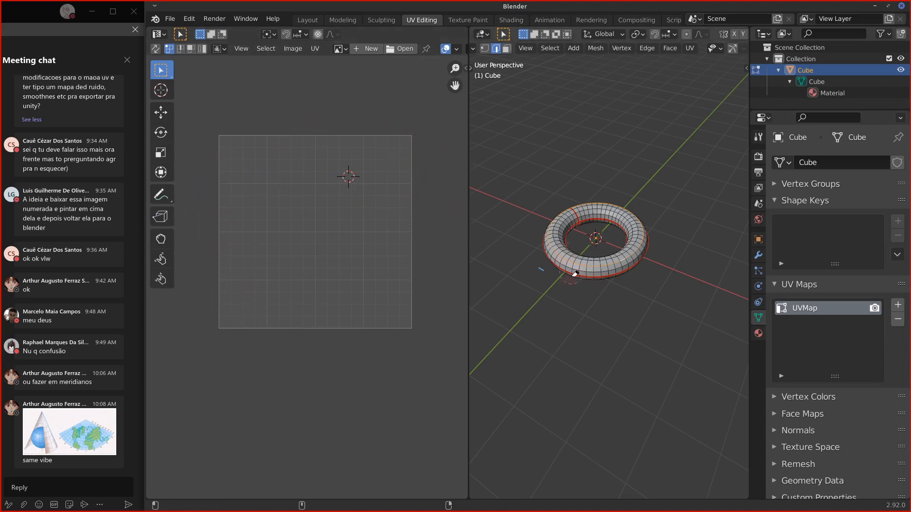
{"action": "mouse_move", "coordinate": [561, 281]}
{"action": "left_mouse_down"}
{"action": "mouse_move", "coordinate": [537, 262]}
{"action": "mouse_move", "coordinate": [238, 216]}
{"action": "left_mouse_up"}
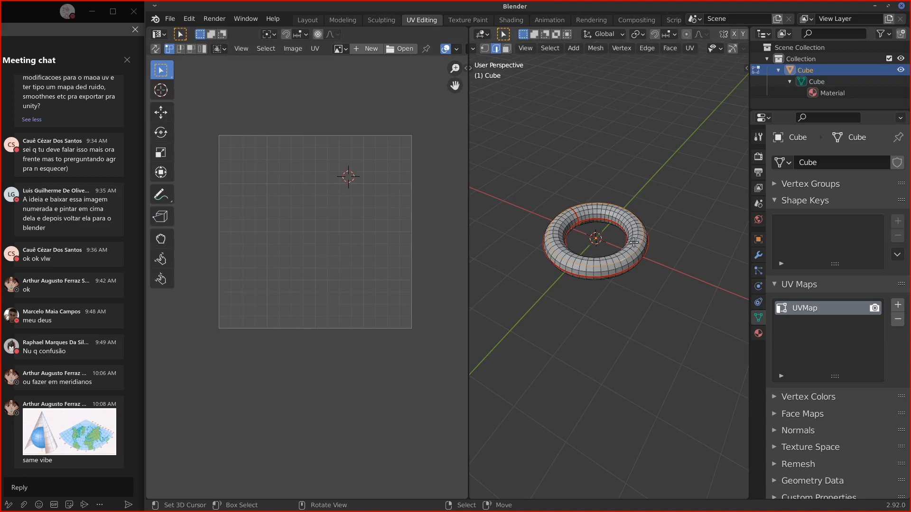
Step: Delete all of the torus's vertices and add a Monkey mesh in its place
{"action": "key", "text": "a"}
{"action": "key", "text": "u"}
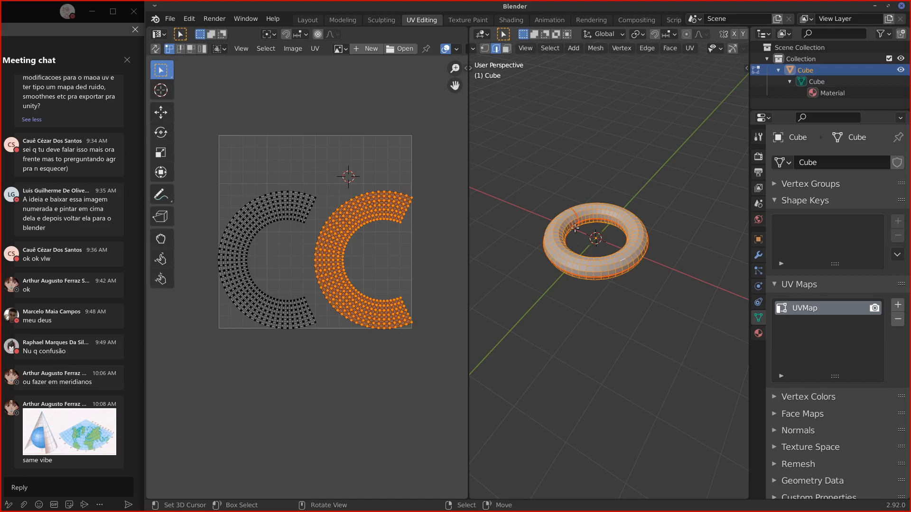
{"action": "key", "text": "x"}
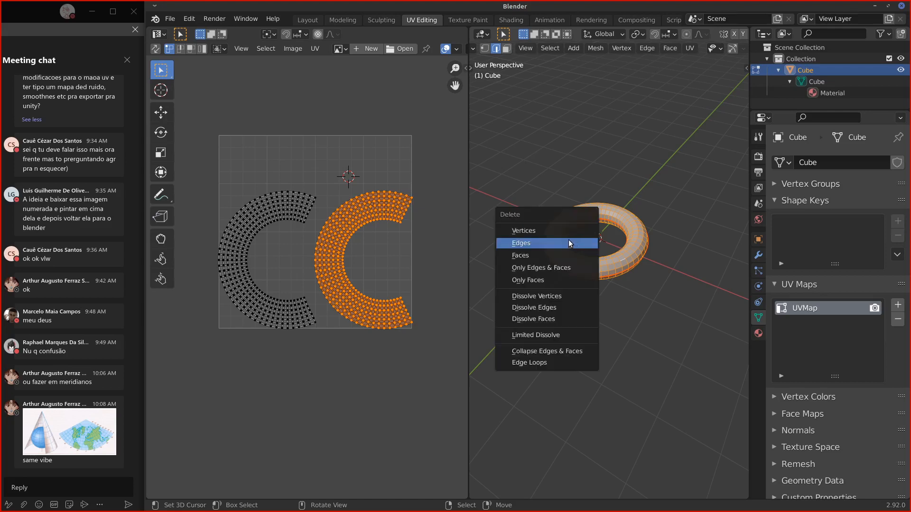
{"action": "left_click", "coordinate": [562, 231]}
{"action": "key", "text": "shift+a"}
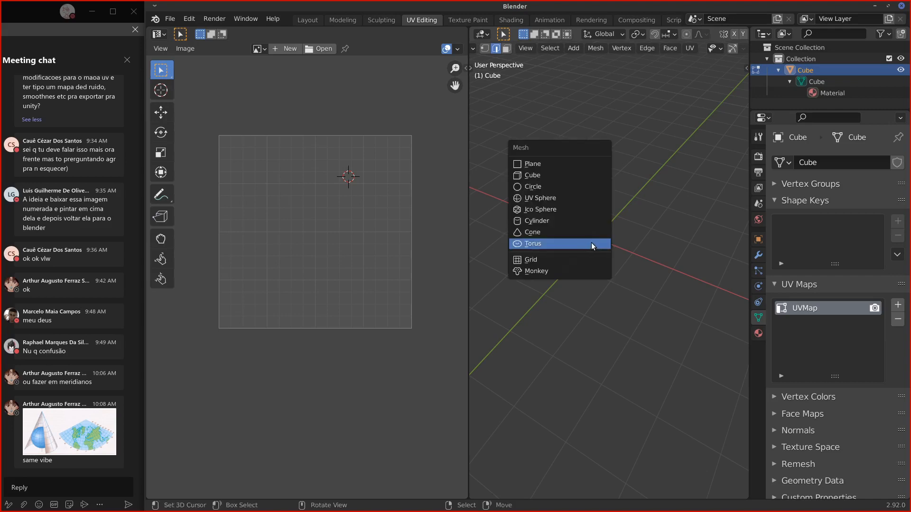
{"action": "left_click", "coordinate": [568, 271]}
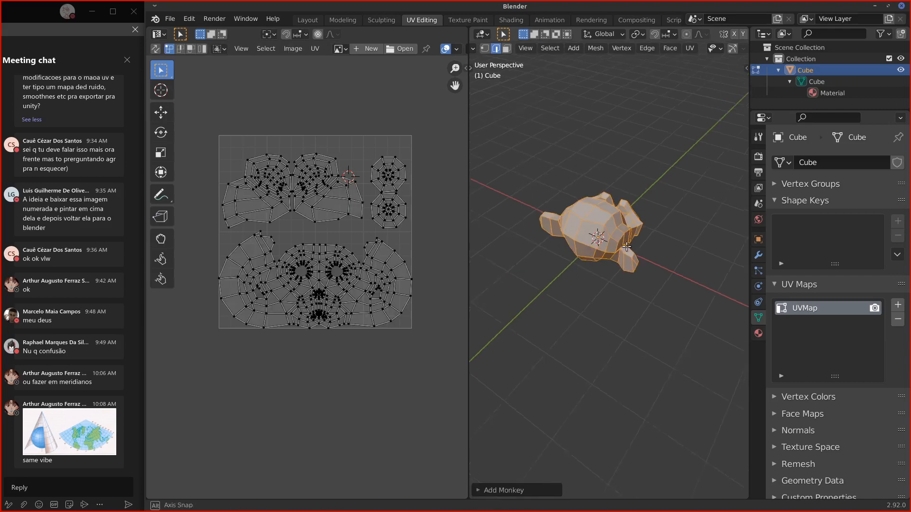
Step: Remove the UVMap from the mesh's UV maps and widen the 3D viewport
{"action": "middle_click_drag", "start_coordinate": [626, 247], "coordinate": [590, 234]}
{"action": "left_click", "coordinate": [898, 319]}
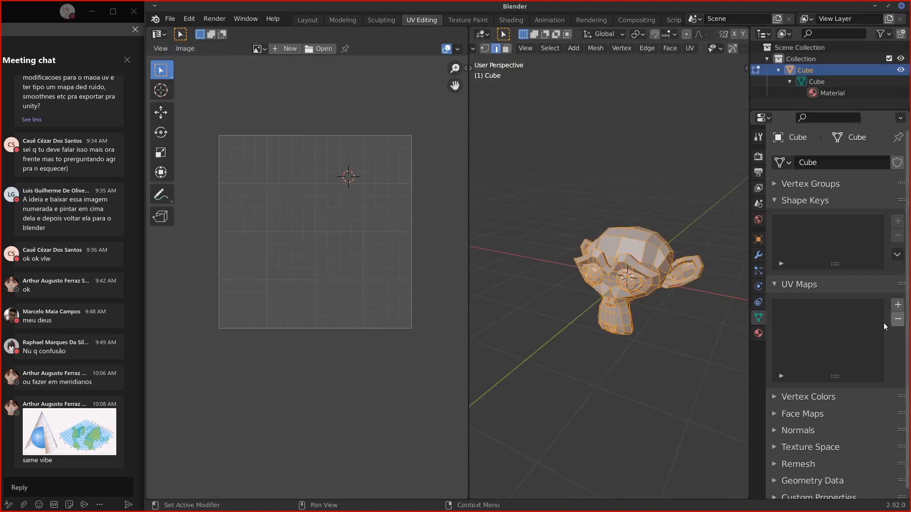
{"action": "middle_click_drag", "start_coordinate": [711, 199], "coordinate": [688, 70]}
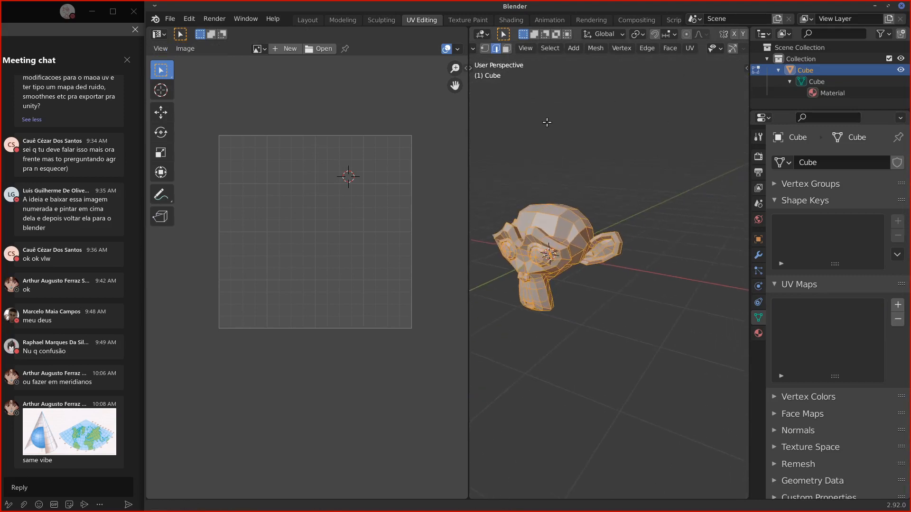
{"action": "left_click_drag", "start_coordinate": [468, 171], "coordinate": [400, 171]}
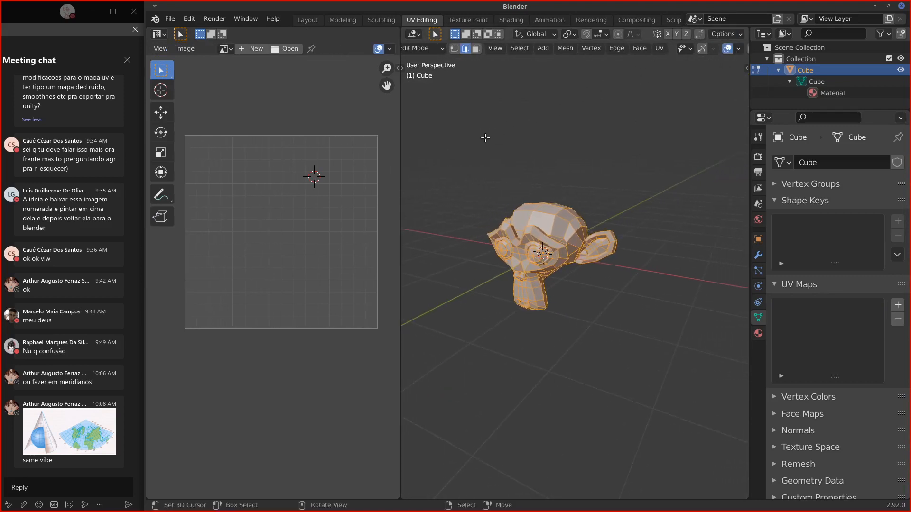
Step: Show the Monkey head up close in front orthographic view
{"action": "left_click", "coordinate": [660, 48]}
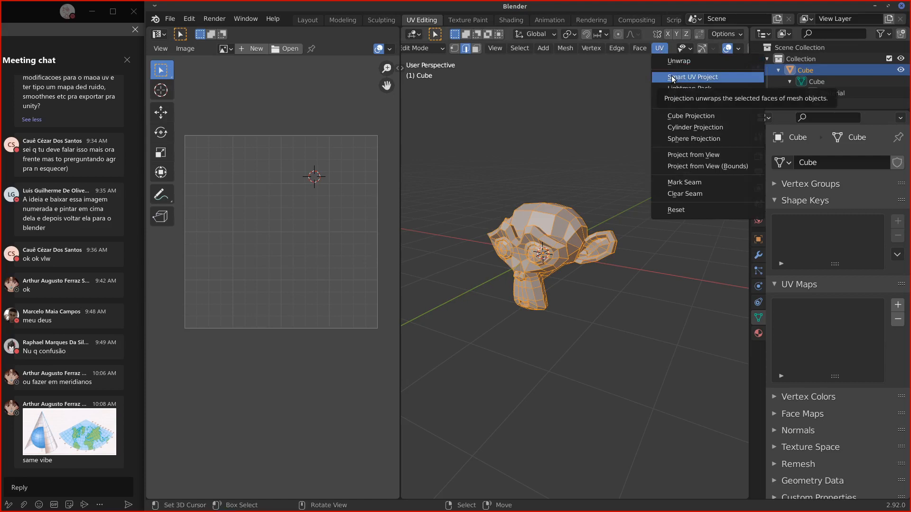
{"action": "left_click", "coordinate": [660, 48]}
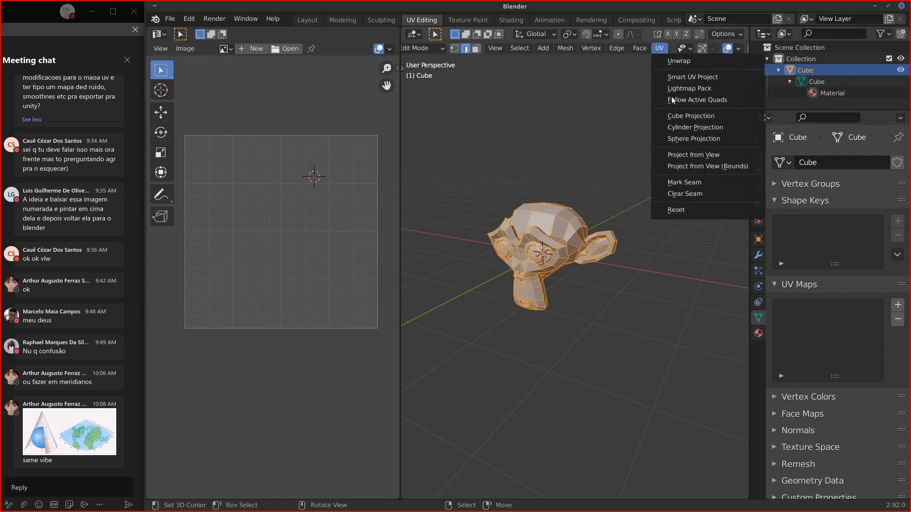
{"action": "key", "text": "KP_1"}
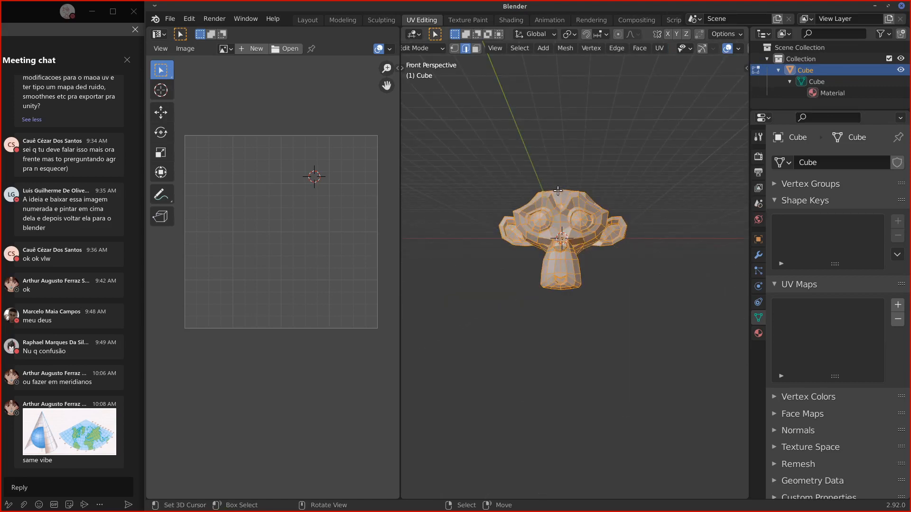
{"action": "key", "text": "KP_5"}
{"action": "scroll", "coordinate": [603, 209], "scroll_direction": "up", "scroll_amount": 2, "text": "shift"}
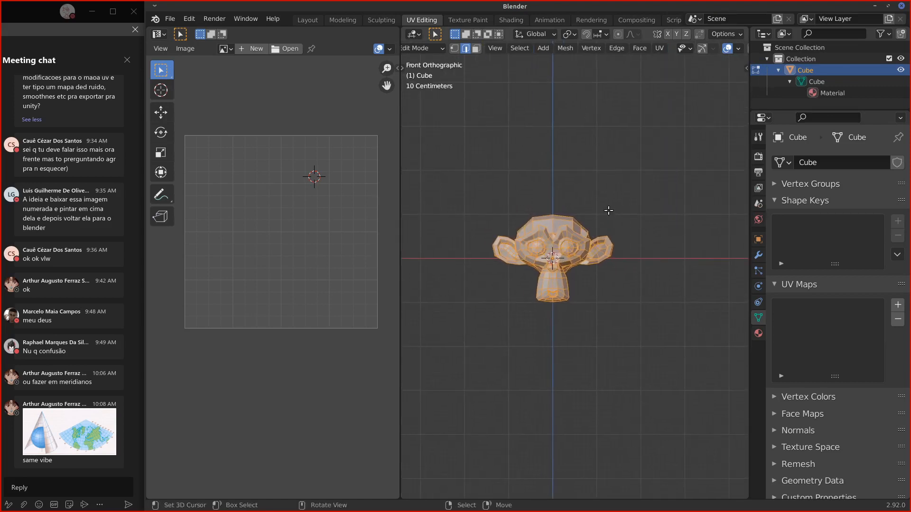
{"action": "scroll", "coordinate": [603, 181], "scroll_direction": "up", "scroll_amount": 3}
{"action": "scroll", "coordinate": [616, 159], "scroll_direction": "up", "scroll_amount": 1}
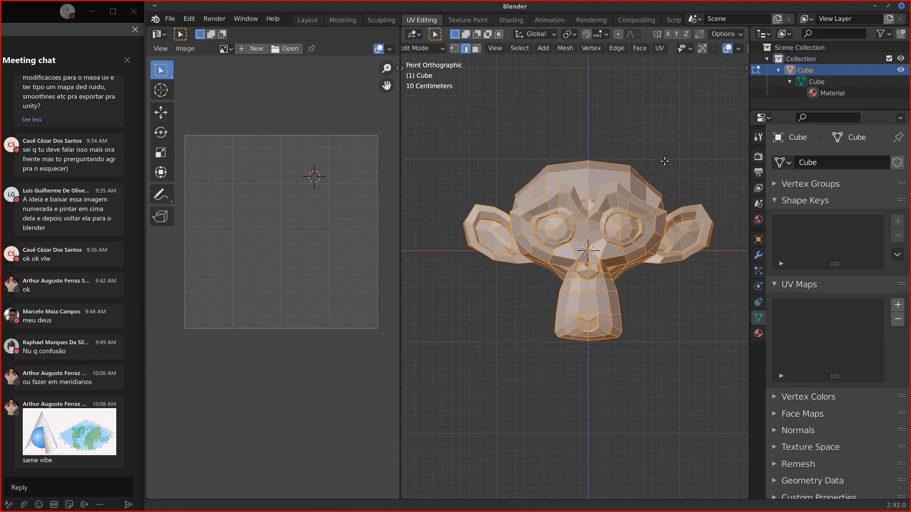
Step: Unwrap the Monkey mesh without any marked seams and remove the resulting UVMap
{"action": "left_click", "coordinate": [660, 49]}
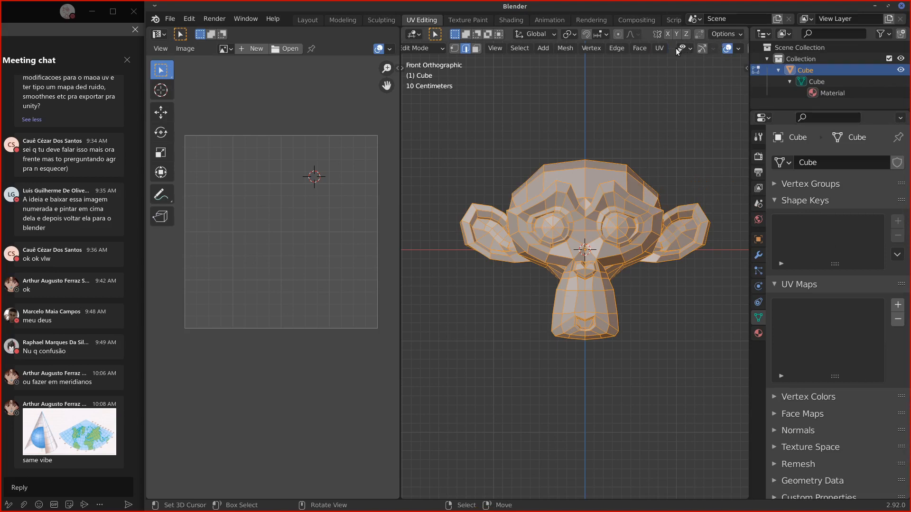
{"action": "left_click", "coordinate": [660, 48]}
{"action": "left_click", "coordinate": [670, 62]}
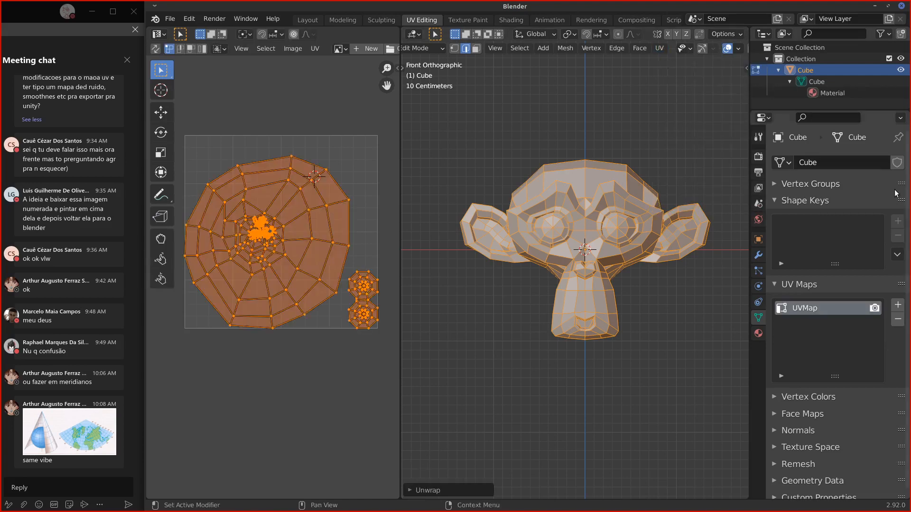
{"action": "left_click", "coordinate": [897, 308]}
{"action": "left_click", "coordinate": [898, 319]}
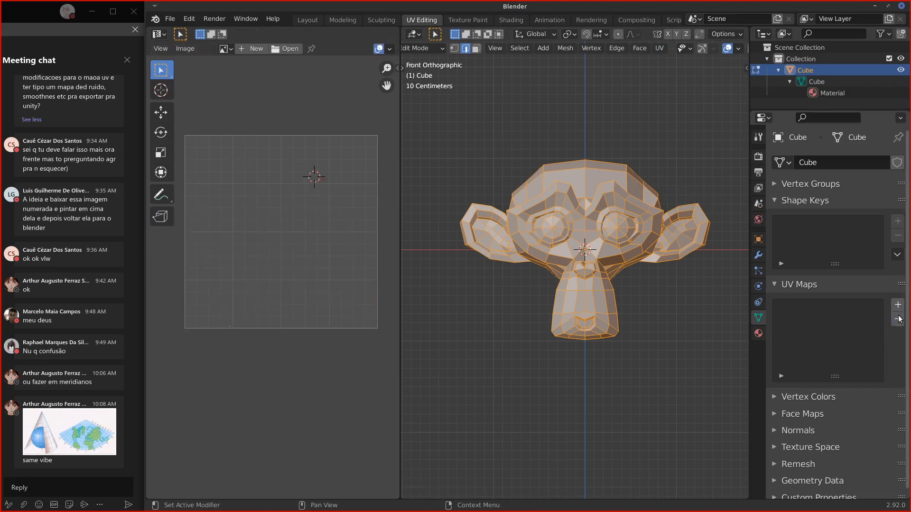
Step: Apply Smart UV Project to the Monkey mesh with an Angle Limit of 66° and an Island Margin of 0.01
{"action": "left_click", "coordinate": [660, 48]}
{"action": "left_click", "coordinate": [668, 78]}
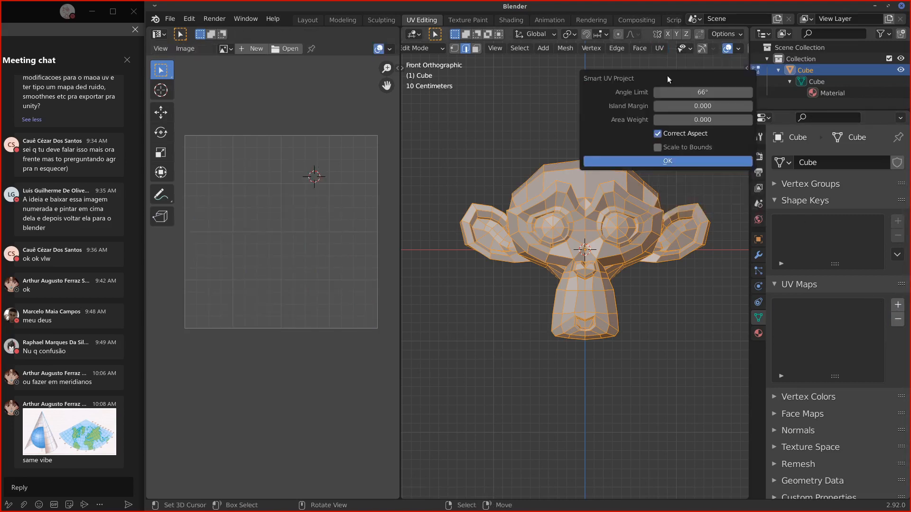
{"action": "left_click_drag", "start_coordinate": [651, 81], "coordinate": [528, 90]}
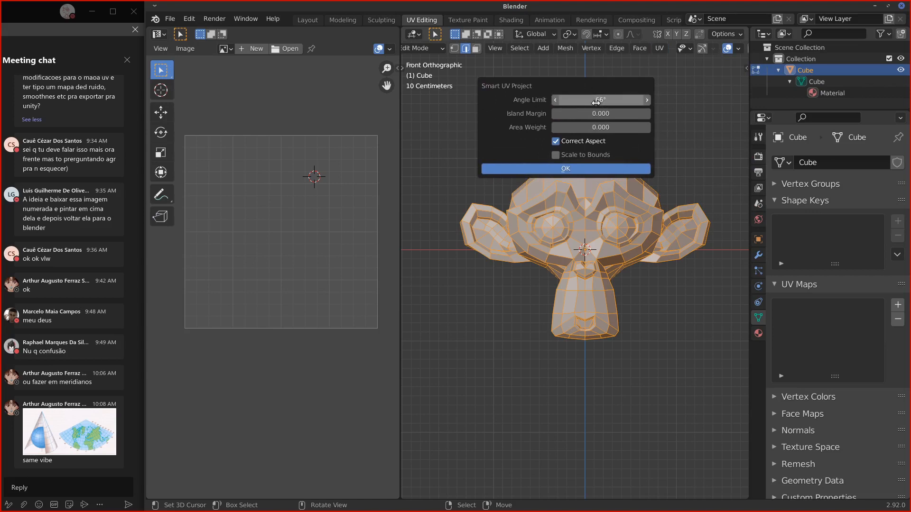
{"action": "left_click", "coordinate": [608, 114]}
{"action": "type", "text": "0.0"}
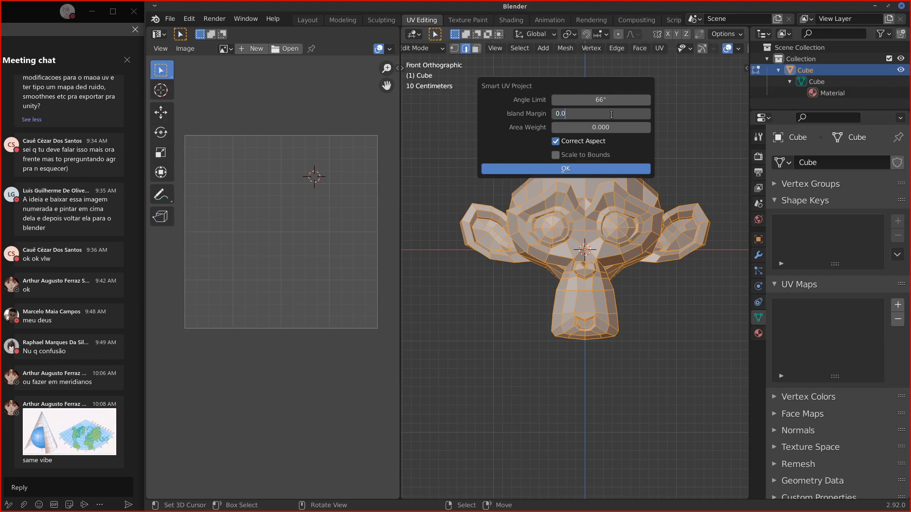
{"action": "key", "text": "Return"}
{"action": "left_click", "coordinate": [560, 170]}
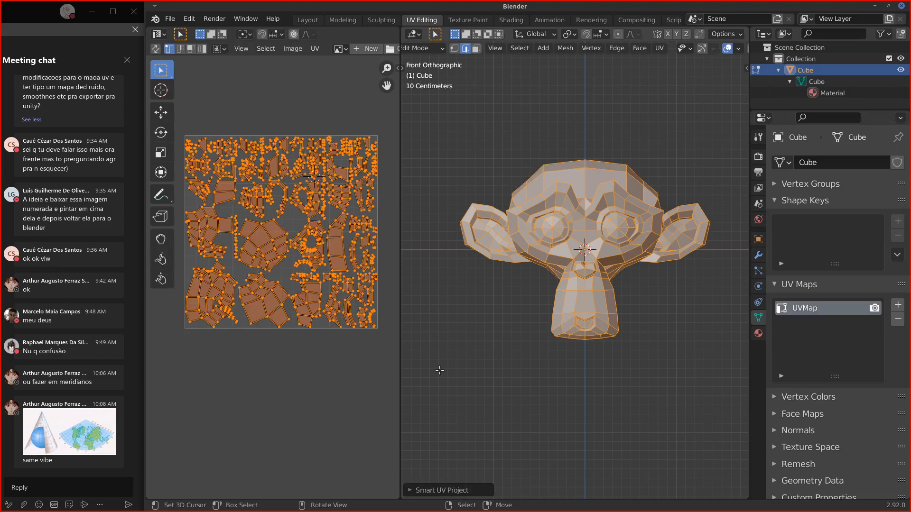
Step: Expand the Smart UV Project settings and examine the Monkey's UV islands and their spacing up close
{"action": "left_click", "coordinate": [417, 491]}
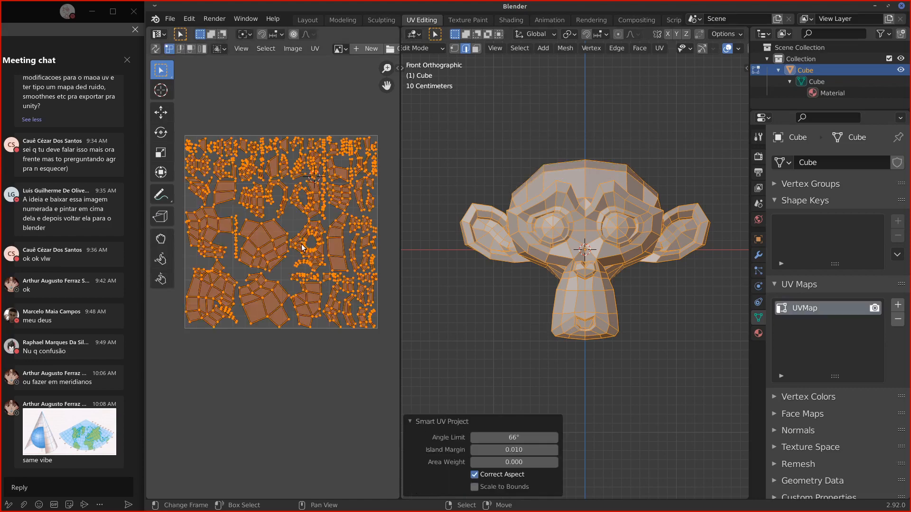
{"action": "scroll", "coordinate": [308, 250], "scroll_direction": "up", "scroll_amount": 6}
{"action": "scroll", "coordinate": [310, 244], "scroll_direction": "down", "scroll_amount": 4}
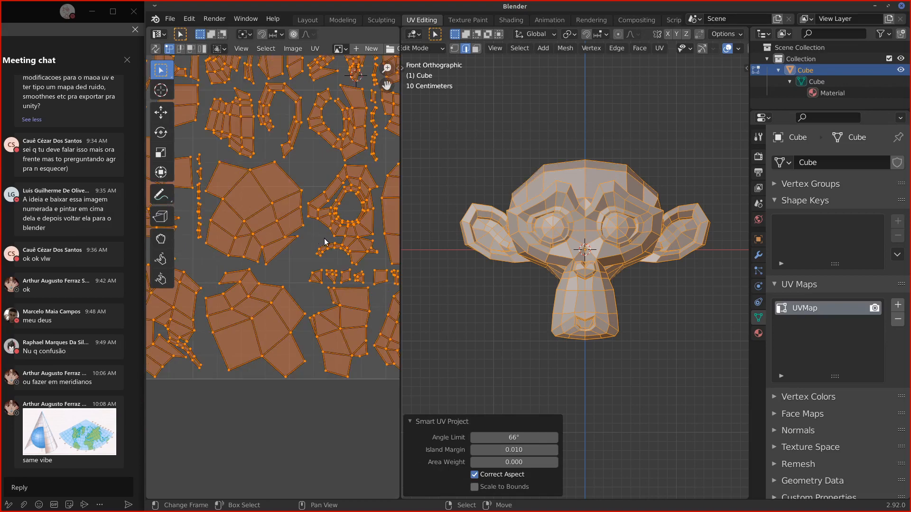
{"action": "middle_click_drag", "start_coordinate": [275, 268], "coordinate": [226, 297]}
{"action": "scroll", "coordinate": [226, 298], "scroll_direction": "up", "scroll_amount": 3}
{"action": "middle_click_drag", "start_coordinate": [284, 275], "coordinate": [326, 264]}
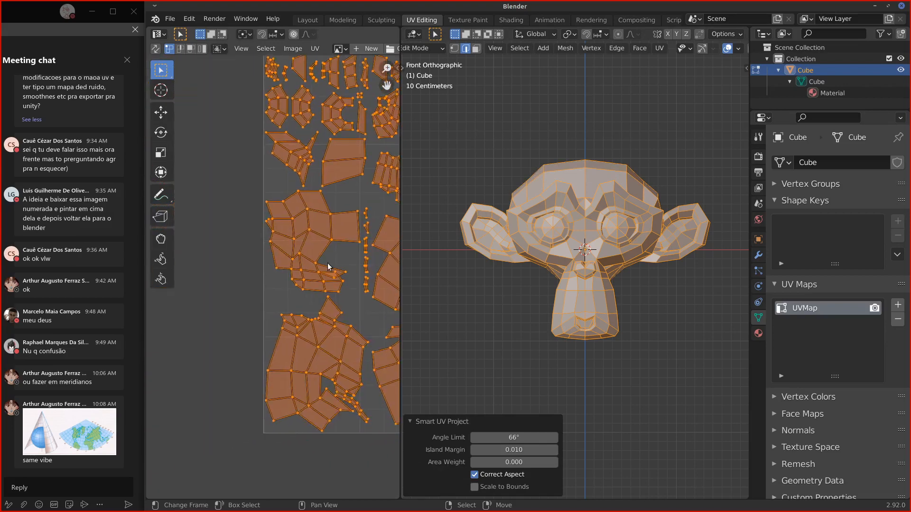
{"action": "scroll", "coordinate": [345, 273], "scroll_direction": "up", "scroll_amount": 2}
{"action": "scroll", "coordinate": [346, 273], "scroll_direction": "down", "scroll_amount": 4}
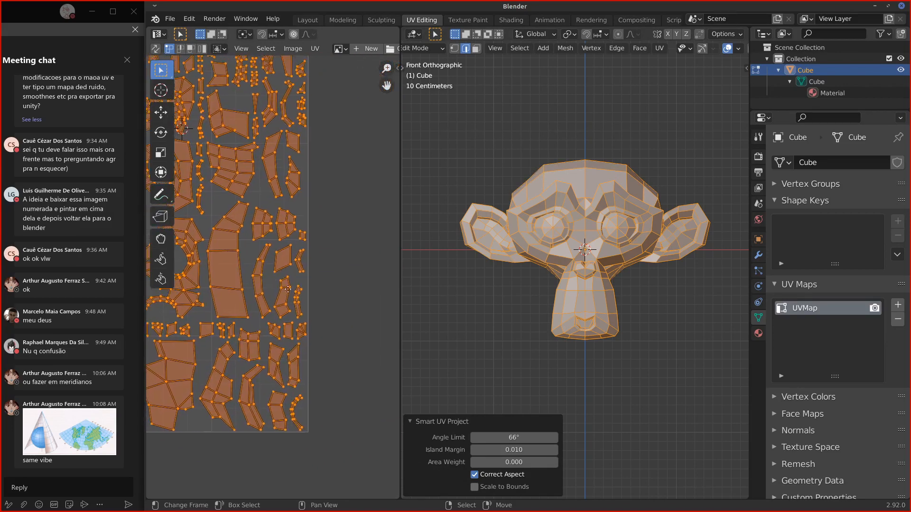
{"action": "scroll", "coordinate": [283, 286], "scroll_direction": "up", "scroll_amount": 4}
{"action": "scroll", "coordinate": [283, 287], "scroll_direction": "down", "scroll_amount": 3}
{"action": "scroll", "coordinate": [272, 269], "scroll_direction": "up", "scroll_amount": 3}
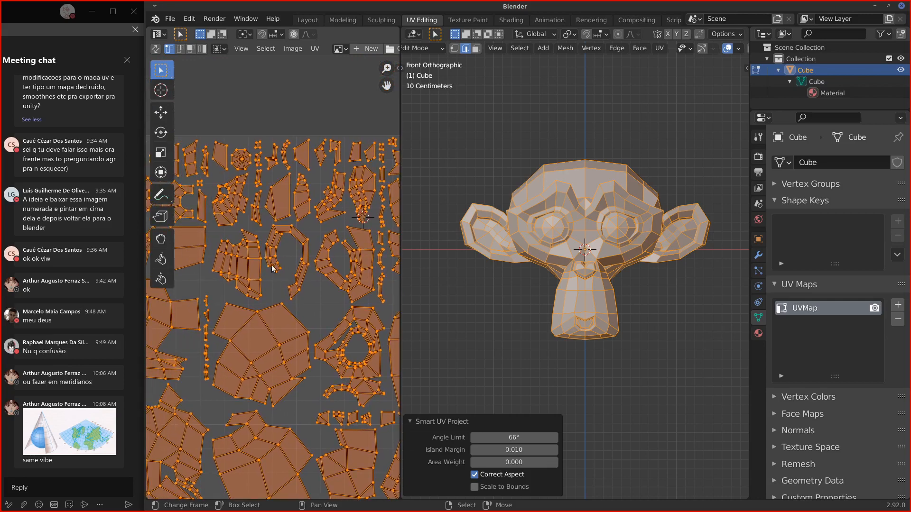
Step: Turn on the Display Stretch overlay for the Monkey's UV islands in the UV editor
{"action": "left_click", "coordinate": [316, 49]}
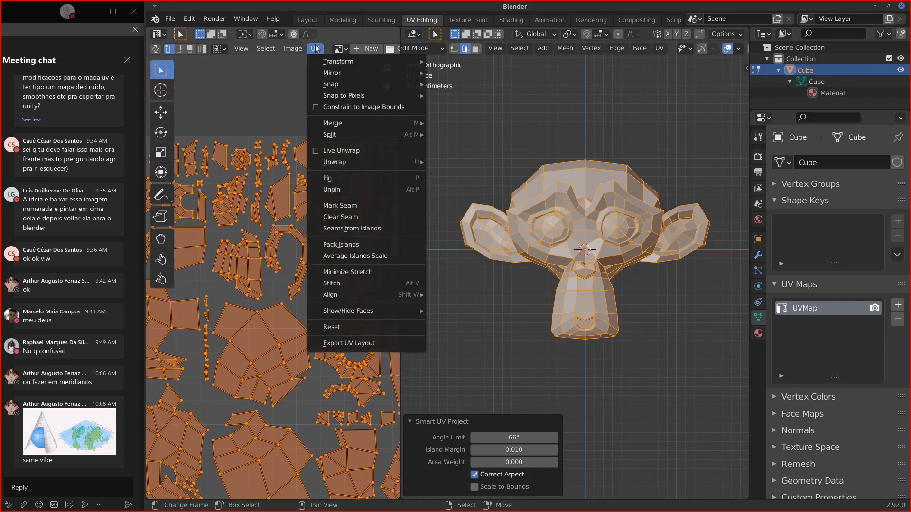
{"action": "scroll", "coordinate": [314, 52], "scroll_direction": "down", "scroll_amount": 5}
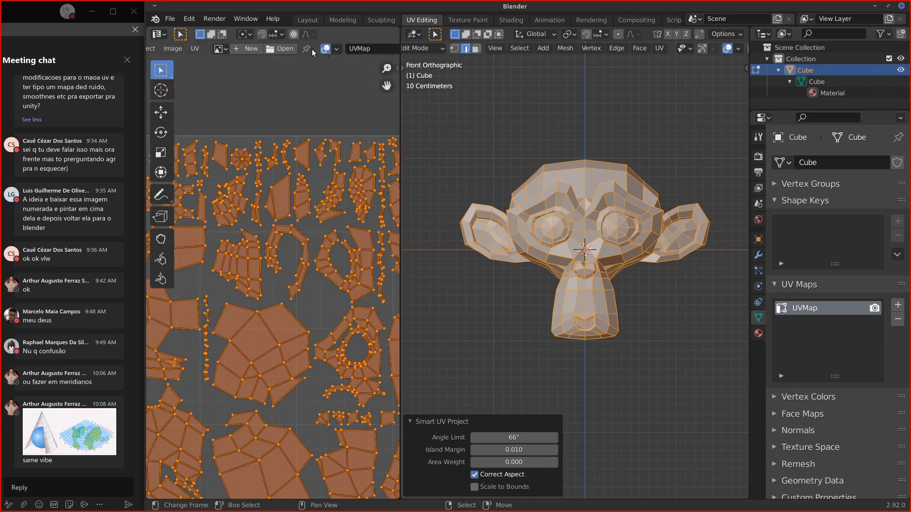
{"action": "left_click", "coordinate": [337, 49]}
{"action": "left_click", "coordinate": [283, 85]}
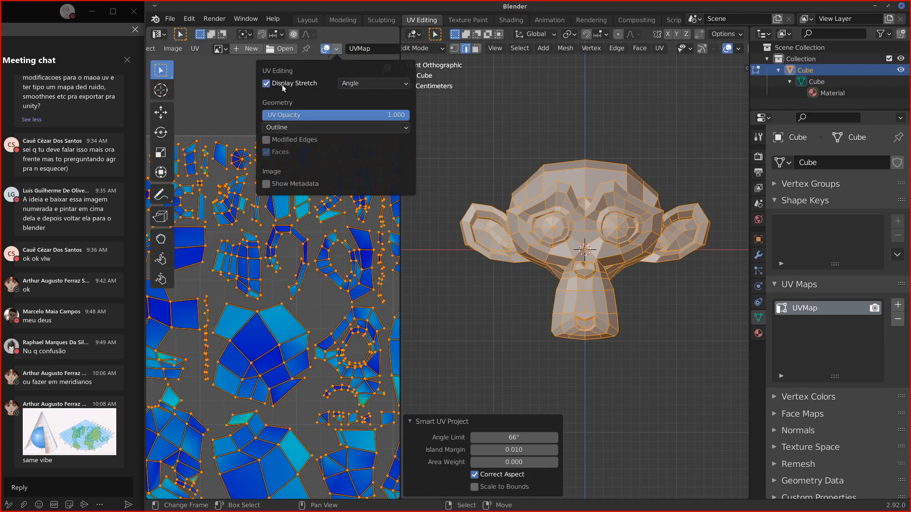
Step: Try a range of Angle Limit values for the Smart UV Project and set it back to 66°
{"action": "left_click_drag", "start_coordinate": [512, 438], "coordinate": [659, 438]}
{"action": "left_click_drag", "start_coordinate": [726, 438], "coordinate": [512, 437]}
{"action": "left_click", "coordinate": [512, 437]}
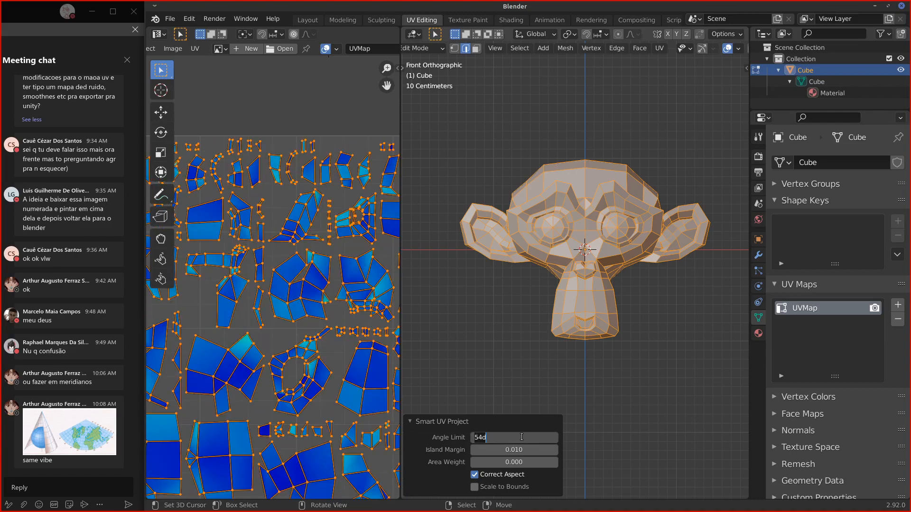
{"action": "type", "text": "66"}
{"action": "key", "text": "Return"}
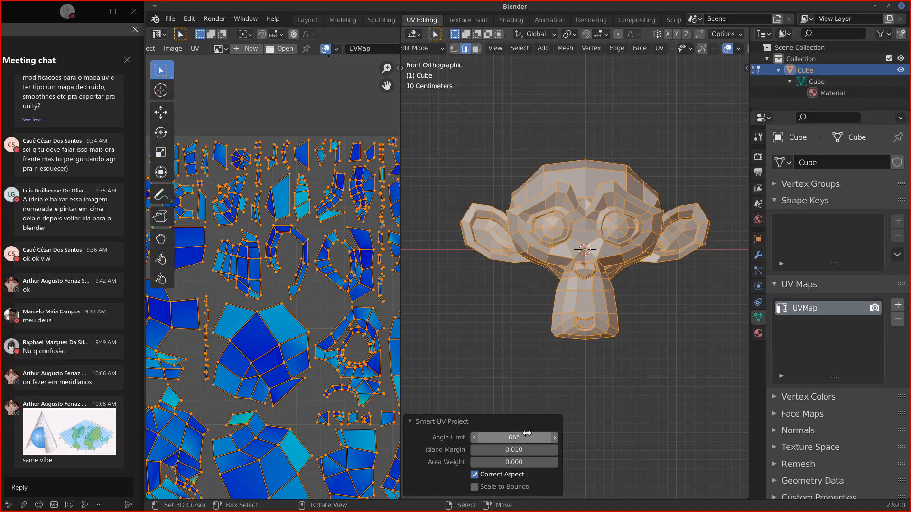
Step: Raise the Smart UV Project Angle Limit to 89° and the Area Weight to 0.050, comparing the island layouts
{"action": "left_click_drag", "start_coordinate": [509, 437], "coordinate": [614, 441]}
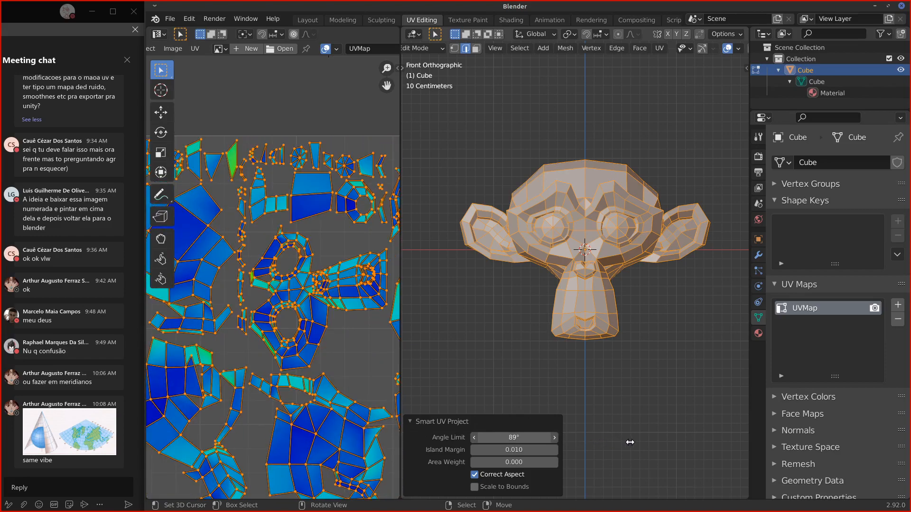
{"action": "scroll", "coordinate": [330, 326], "scroll_direction": "down", "scroll_amount": 3}
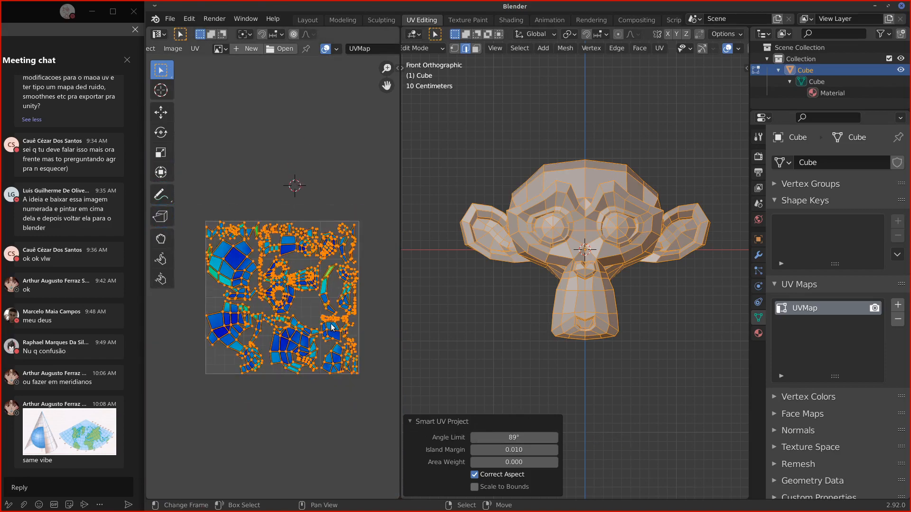
{"action": "scroll", "coordinate": [330, 326], "scroll_direction": "up", "scroll_amount": 1}
{"action": "scroll", "coordinate": [331, 326], "scroll_direction": "up", "scroll_amount": 1}
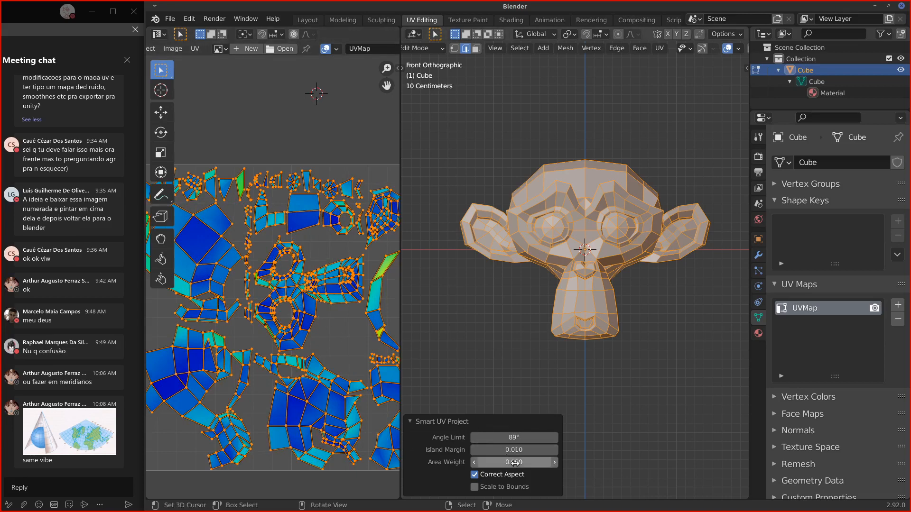
{"action": "mouse_move", "coordinate": [504, 463]}
{"action": "left_mouse_down"}
{"action": "mouse_move", "coordinate": [606, 463]}
{"action": "mouse_move", "coordinate": [504, 467]}
{"action": "mouse_move", "coordinate": [555, 466]}
{"action": "mouse_move", "coordinate": [520, 461]}
{"action": "left_mouse_up"}
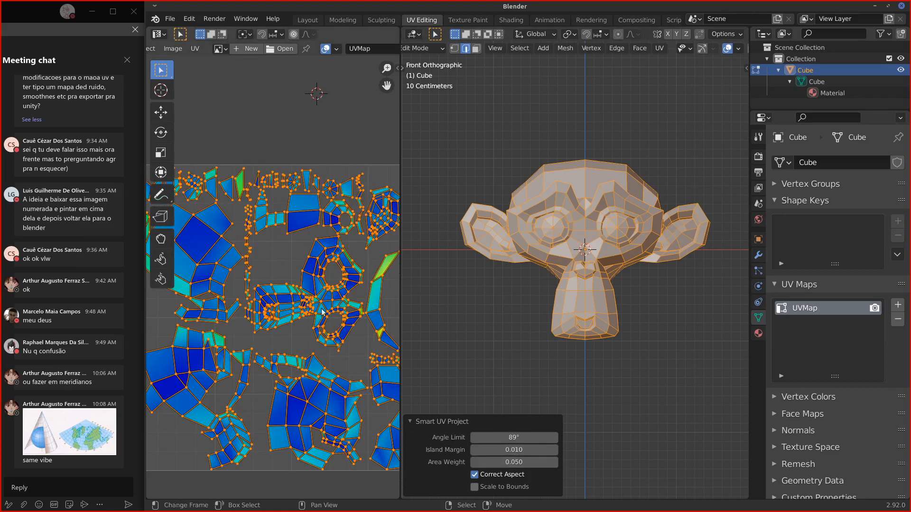
Step: Set the Smart UV Project Angle Limit to 66° and the Area Weight to 0, and collapse its settings
{"action": "left_click", "coordinate": [501, 436]}
{"action": "type", "text": "6"}
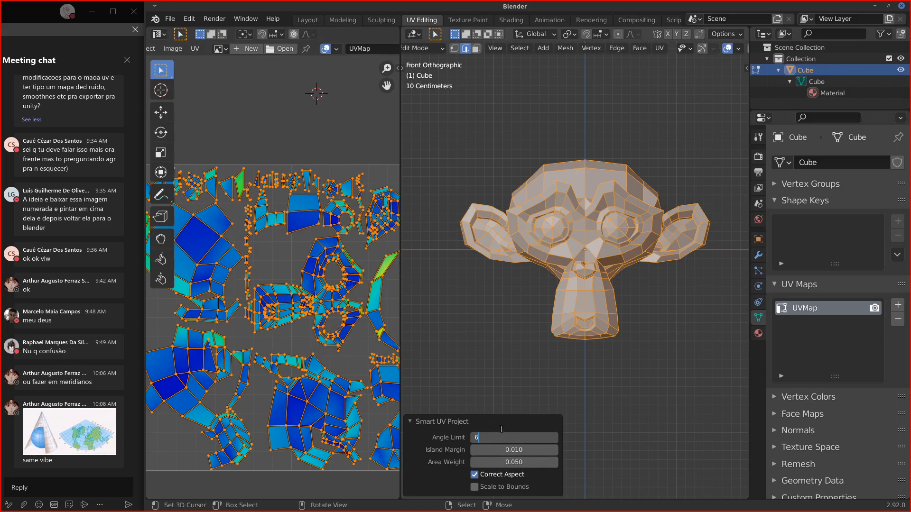
{"action": "type", "text": "6"}
{"action": "key", "text": "Return"}
{"action": "left_click", "coordinate": [508, 462]}
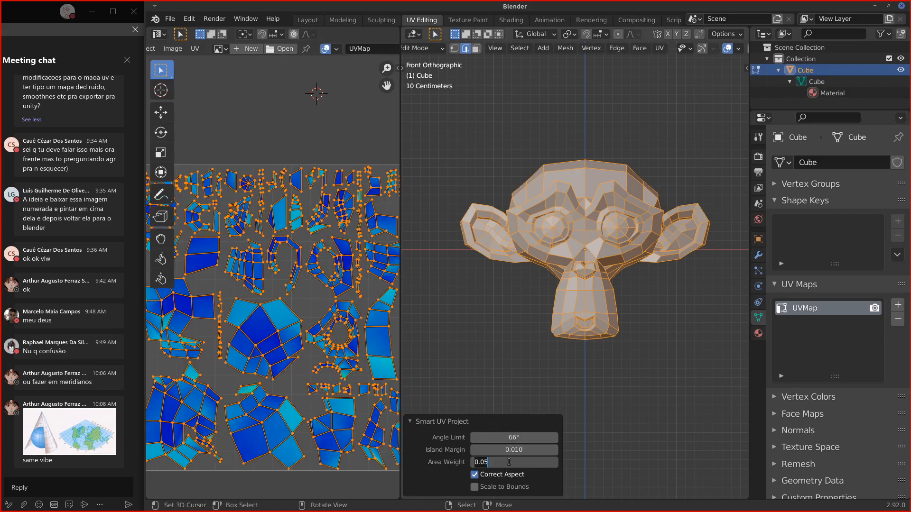
{"action": "type", "text": "0"}
{"action": "key", "text": "Return"}
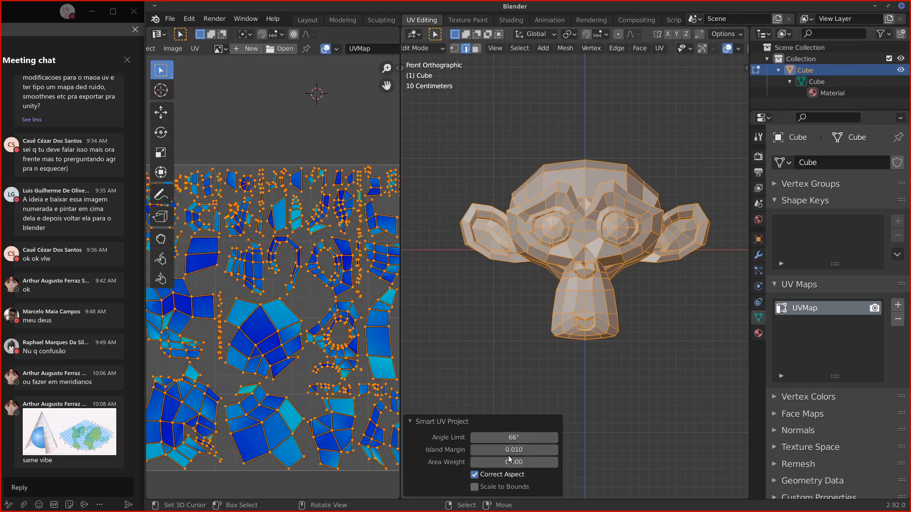
{"action": "left_click", "coordinate": [411, 422]}
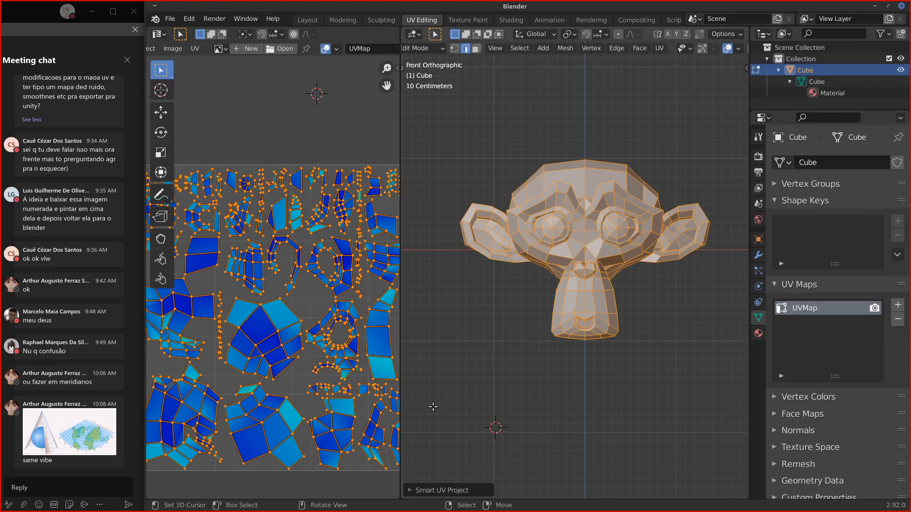
{"action": "left_click_drag", "start_coordinate": [646, 127], "coordinate": [633, 157]}
{"action": "right_click_drag", "start_coordinate": [634, 156], "coordinate": [672, 98]}
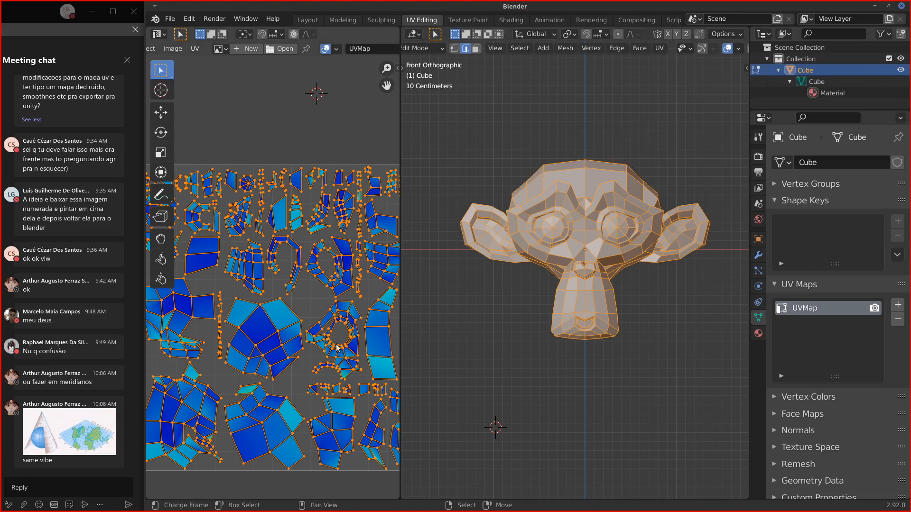
{"action": "middle_click_drag", "start_coordinate": [328, 351], "coordinate": [250, 301]}
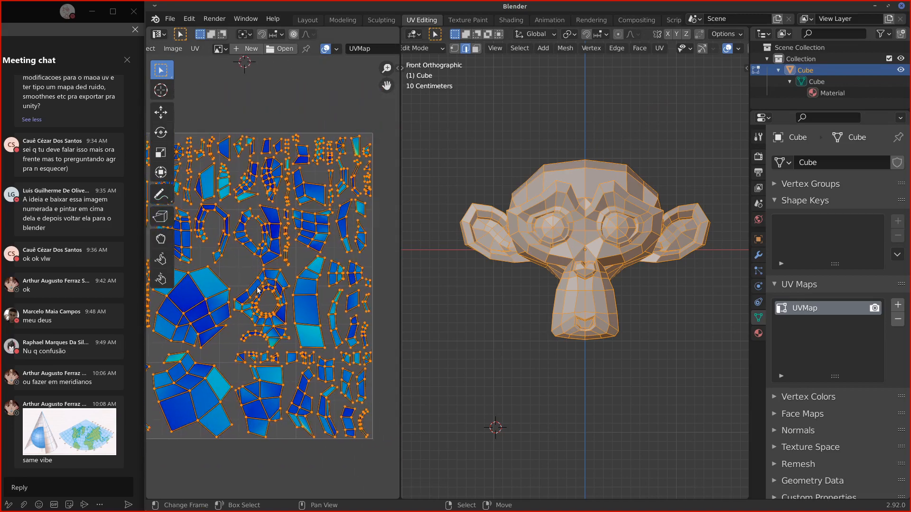
{"action": "mouse_move", "coordinate": [212, 373]}
{"action": "left_mouse_down"}
{"action": "mouse_move", "coordinate": [225, 347]}
{"action": "mouse_move", "coordinate": [240, 440]}
{"action": "left_mouse_up"}
{"action": "left_click_drag", "start_coordinate": [307, 78], "coordinate": [295, 127]}
{"action": "right_click_drag", "start_coordinate": [299, 121], "coordinate": [310, 87]}
{"action": "left_click_drag", "start_coordinate": [314, 80], "coordinate": [298, 124]}
{"action": "right_click_drag", "start_coordinate": [298, 124], "coordinate": [303, 118]}
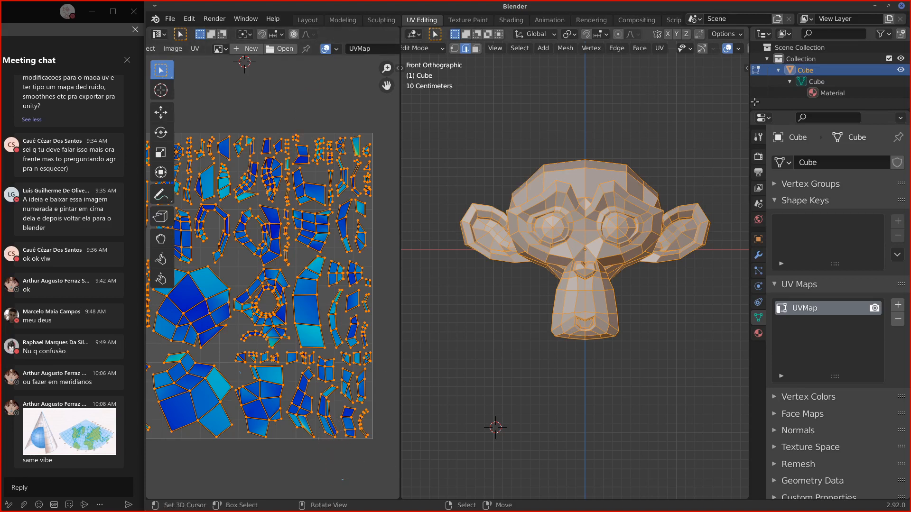
Step: Remove the Monkey's UV map and unwrap it again with Smart UV Project at a 66° angle limit and 0.010 island margin
{"action": "left_click", "coordinate": [897, 319]}
{"action": "left_click", "coordinate": [664, 47]}
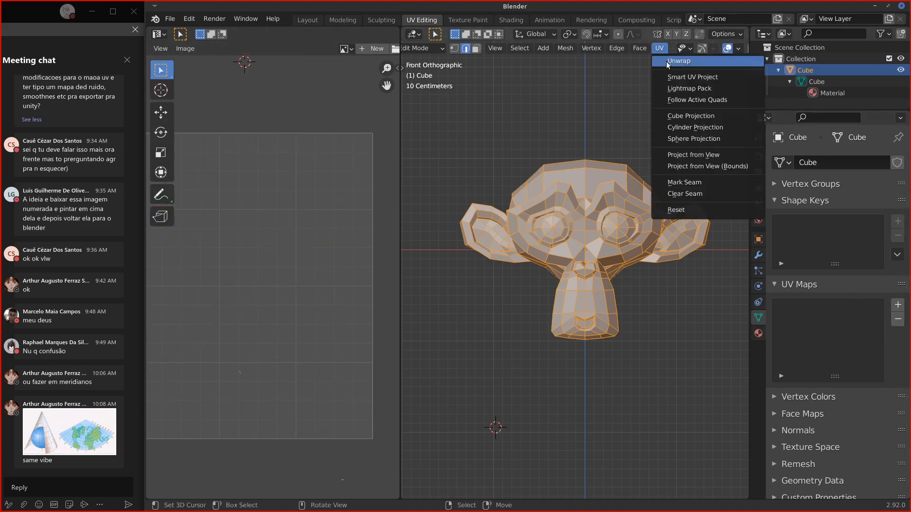
{"action": "left_click", "coordinate": [669, 79]}
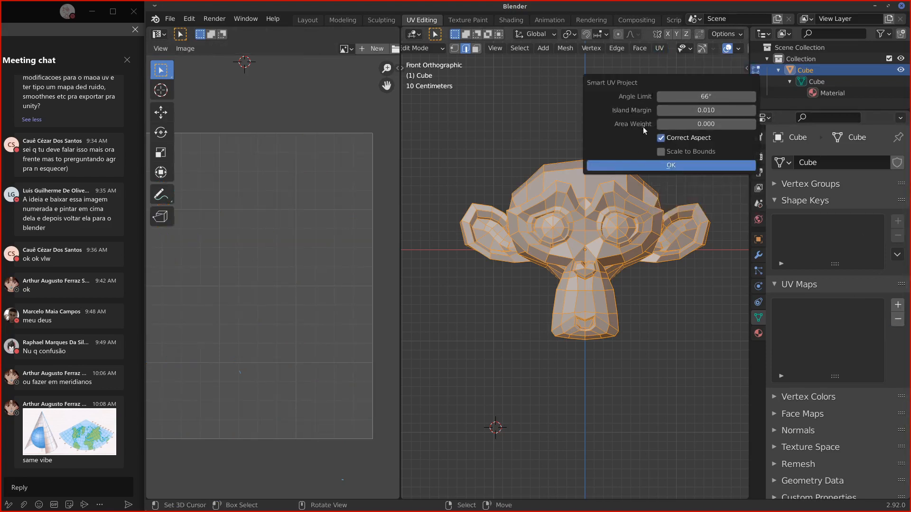
{"action": "left_click", "coordinate": [647, 167]}
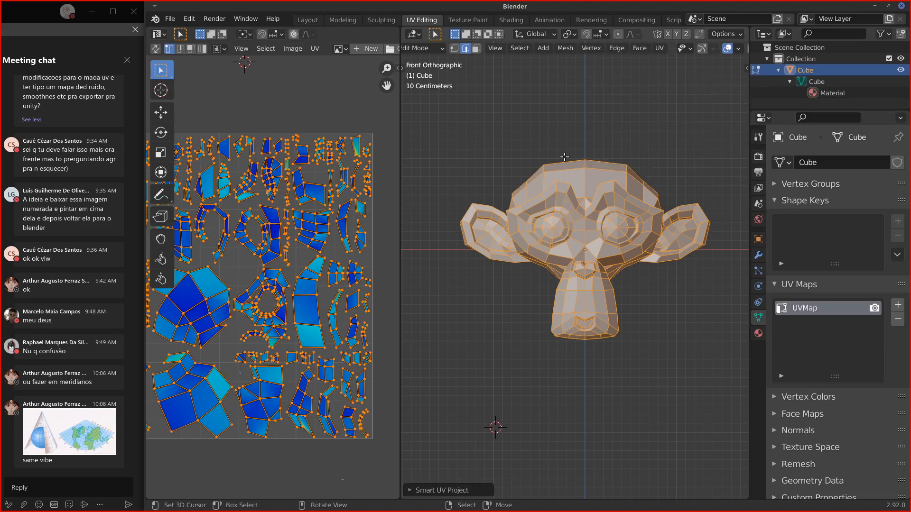
Step: Switch to the Texture Paint workspace and add a Base Color paint texture slot with a new image to the Monkey's material
{"action": "left_click", "coordinate": [468, 20]}
{"action": "middle_click_drag", "start_coordinate": [647, 297], "coordinate": [628, 291]}
{"action": "scroll", "coordinate": [628, 291], "scroll_direction": "up", "scroll_amount": 4}
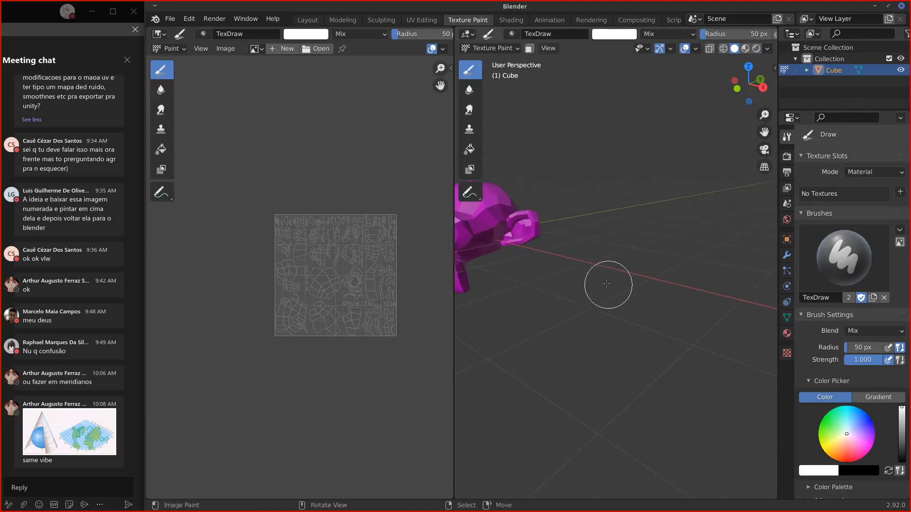
{"action": "mouse_move", "coordinate": [707, 257]}
{"action": "middle_mouse_down"}
{"action": "mouse_move", "coordinate": [692, 253]}
{"action": "mouse_move", "coordinate": [872, 220]}
{"action": "middle_mouse_up"}
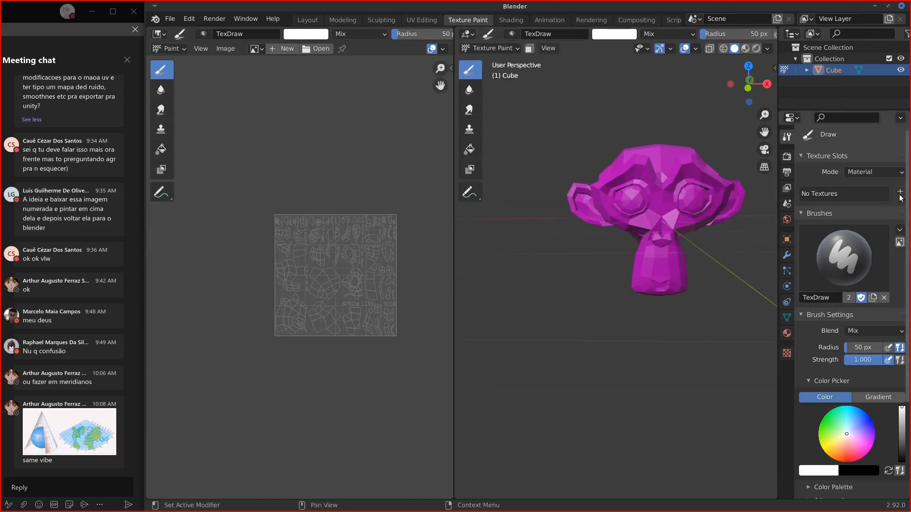
{"action": "left_click", "coordinate": [900, 191]}
{"action": "left_click", "coordinate": [868, 205]}
{"action": "left_click", "coordinate": [849, 323]}
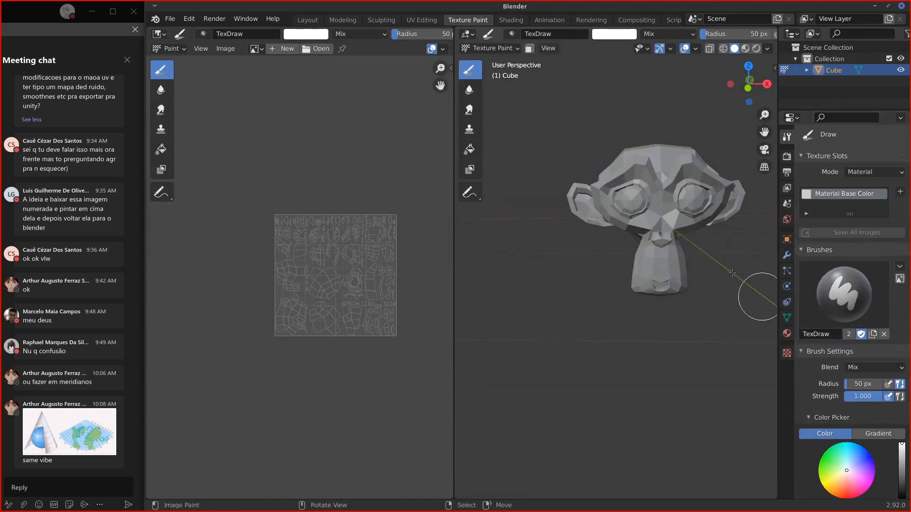
Step: Display the Material Base Color image behind the Monkey's UV layout in the image editor
{"action": "mouse_move", "coordinate": [757, 297]}
{"action": "middle_mouse_down"}
{"action": "mouse_move", "coordinate": [647, 234]}
{"action": "mouse_move", "coordinate": [603, 243]}
{"action": "middle_mouse_up"}
{"action": "scroll", "coordinate": [363, 266], "scroll_direction": "up", "scroll_amount": 4}
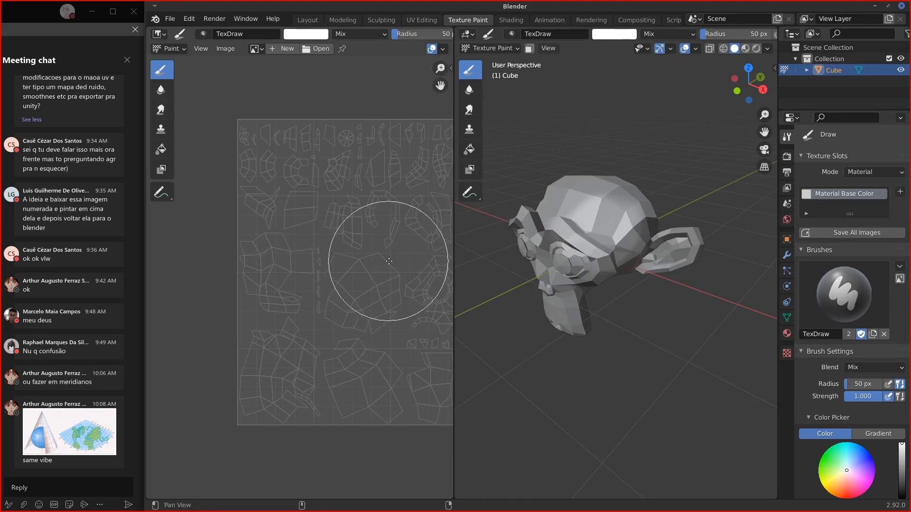
{"action": "middle_click_drag", "start_coordinate": [366, 254], "coordinate": [288, 242]}
{"action": "left_click", "coordinate": [256, 49]}
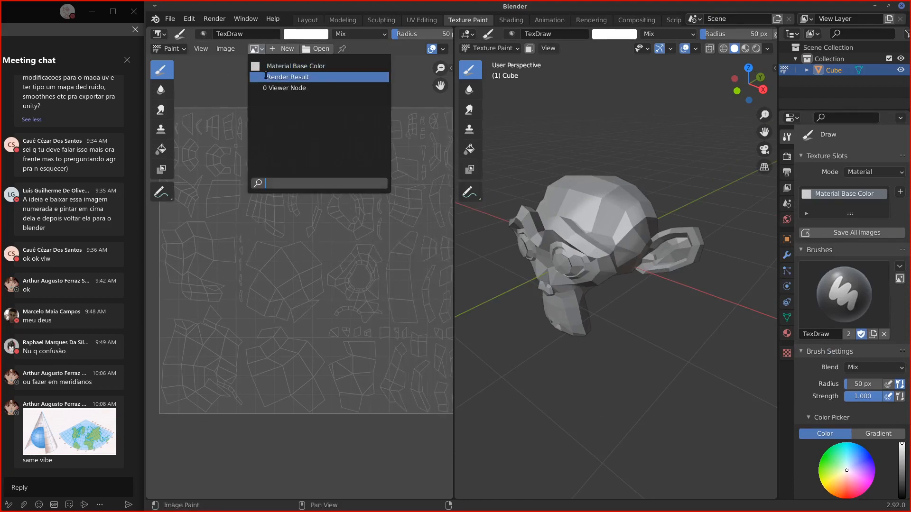
{"action": "left_click", "coordinate": [268, 66]}
{"action": "scroll", "coordinate": [339, 243], "scroll_direction": "down", "scroll_amount": 4}
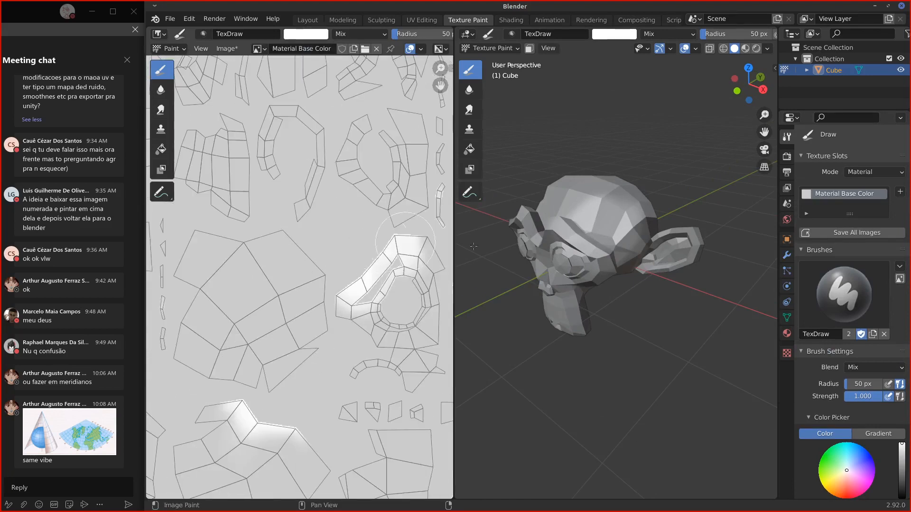
Step: Set the Draw brush colour to near-black and its radius to 23 px
{"action": "left_click_drag", "start_coordinate": [901, 469], "coordinate": [901, 486]}
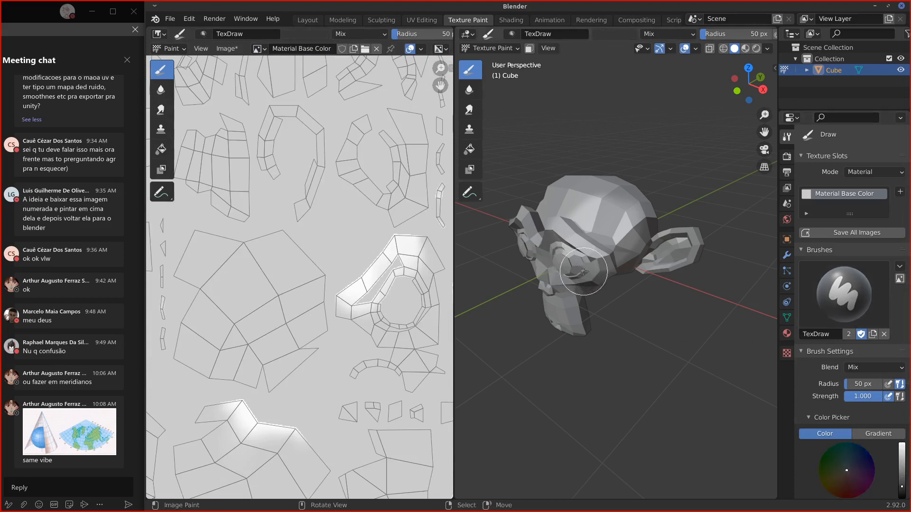
{"action": "key", "text": "f"}
{"action": "left_click", "coordinate": [594, 236]}
Step: Try a few brush strokes on the Monkey's head and undo them
{"action": "left_click_drag", "start_coordinate": [595, 235], "coordinate": [650, 209]}
{"action": "mouse_move", "coordinate": [601, 269]}
{"action": "middle_mouse_down"}
{"action": "mouse_move", "coordinate": [577, 208]}
{"action": "mouse_move", "coordinate": [603, 237]}
{"action": "middle_mouse_up"}
{"action": "left_click_drag", "start_coordinate": [602, 237], "coordinate": [636, 224]}
{"action": "middle_click_drag", "start_coordinate": [619, 258], "coordinate": [586, 223]}
{"action": "left_click_drag", "start_coordinate": [586, 223], "coordinate": [598, 239]}
{"action": "key", "text": "ctrl+z"}
{"action": "key", "text": "ctrl+z"}
Step: Paint a large letter D on the back of the Monkey's head and check where it lands on the UV islands
{"action": "middle_click_drag", "start_coordinate": [580, 259], "coordinate": [566, 265]}
{"action": "scroll", "coordinate": [564, 227], "scroll_direction": "up", "scroll_amount": 5}
{"action": "scroll", "coordinate": [552, 196], "scroll_direction": "down", "scroll_amount": 4}
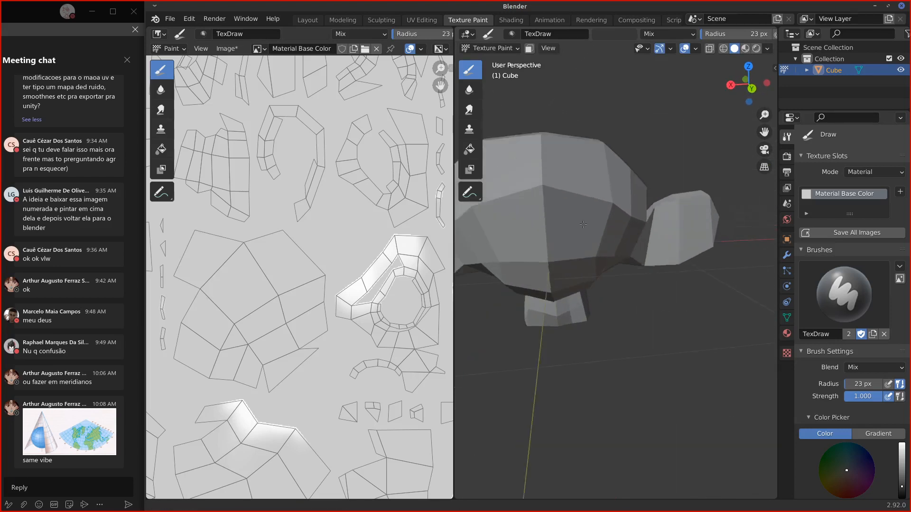
{"action": "left_click_drag", "start_coordinate": [569, 219], "coordinate": [567, 297]}
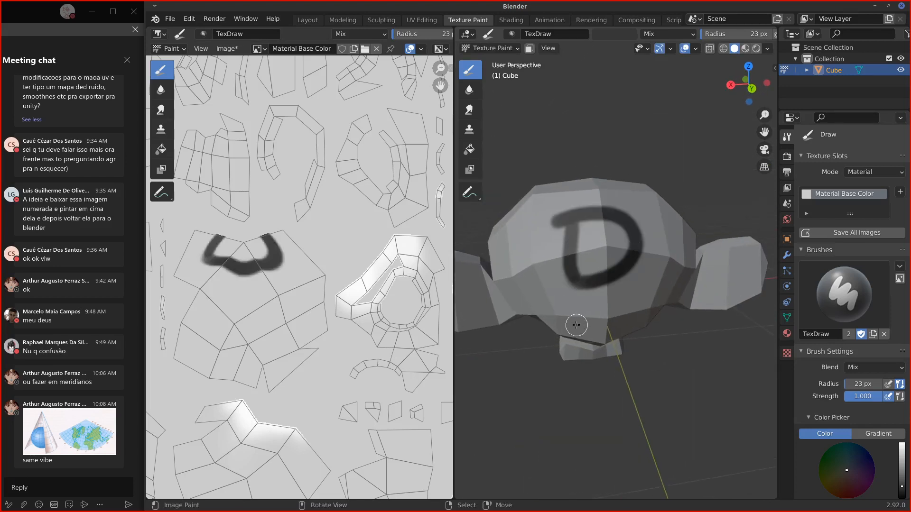
{"action": "scroll", "coordinate": [306, 306], "scroll_direction": "down", "scroll_amount": 4}
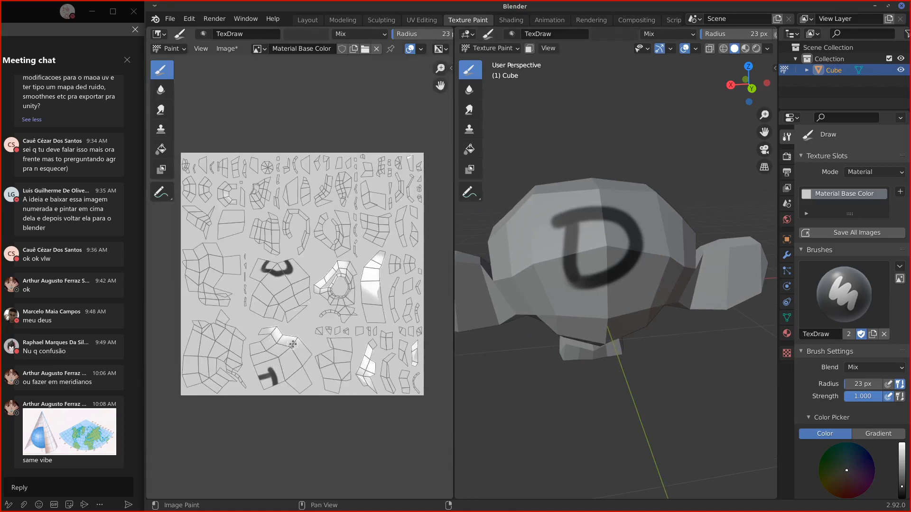
Step: Fill in part of the D on the back of the head and paint over one of the Monkey's eyes
{"action": "middle_click_drag", "start_coordinate": [584, 238], "coordinate": [633, 235]}
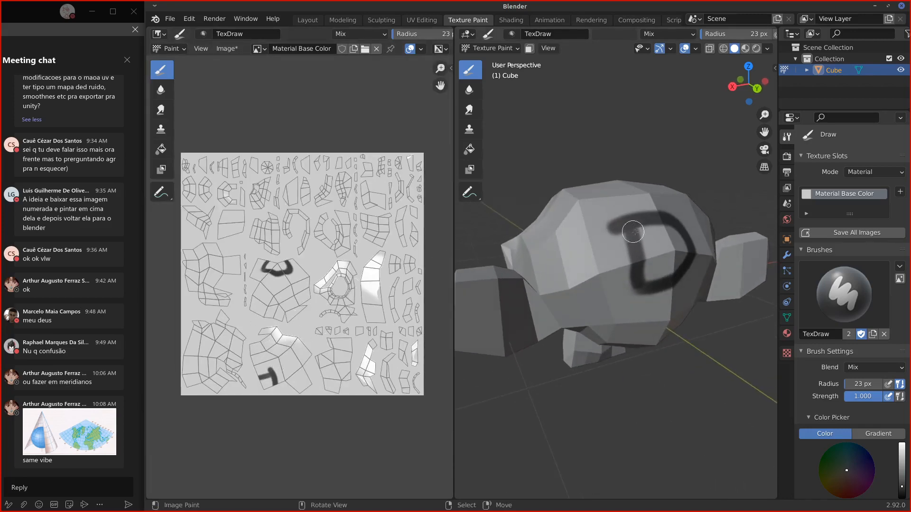
{"action": "mouse_move", "coordinate": [641, 282]}
{"action": "left_mouse_down"}
{"action": "mouse_move", "coordinate": [634, 236]}
{"action": "mouse_move", "coordinate": [652, 222]}
{"action": "mouse_move", "coordinate": [665, 280]}
{"action": "mouse_move", "coordinate": [634, 299]}
{"action": "left_mouse_up"}
{"action": "mouse_move", "coordinate": [626, 284]}
{"action": "middle_mouse_down"}
{"action": "mouse_move", "coordinate": [655, 273]}
{"action": "mouse_move", "coordinate": [734, 281]}
{"action": "mouse_move", "coordinate": [736, 206]}
{"action": "middle_mouse_up"}
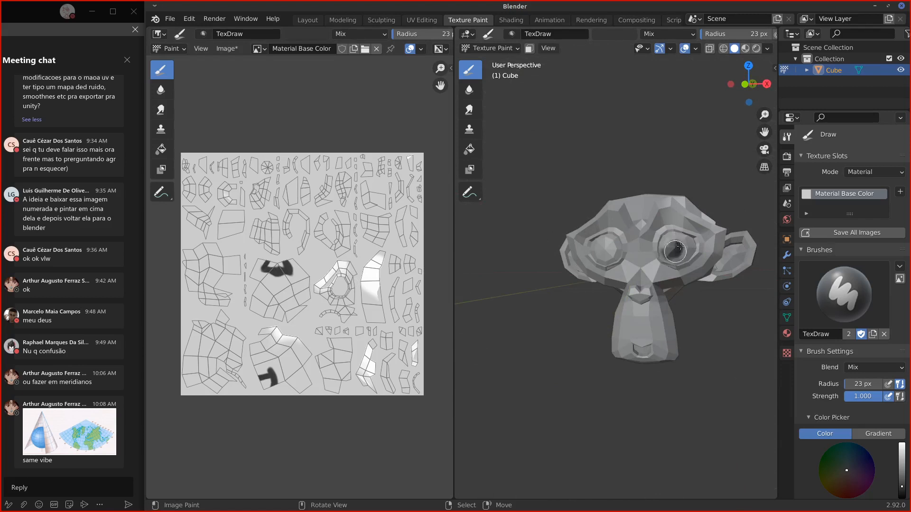
{"action": "left_click_drag", "start_coordinate": [681, 247], "coordinate": [664, 249]}
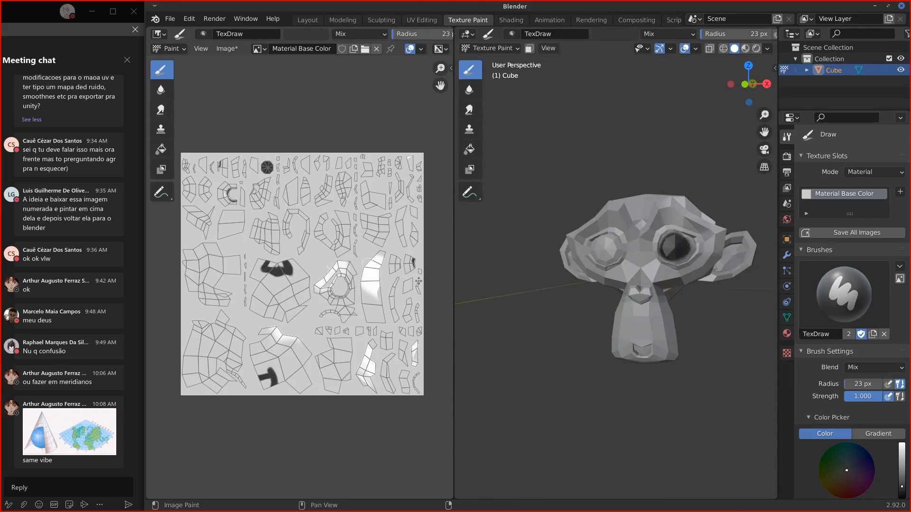
Step: Draw two diagonal strokes directly across the texture image and undo every stroke made since the D
{"action": "mouse_move", "coordinate": [202, 374]}
{"action": "left_mouse_down"}
{"action": "mouse_move", "coordinate": [295, 255]}
{"action": "mouse_move", "coordinate": [340, 355]}
{"action": "left_mouse_up"}
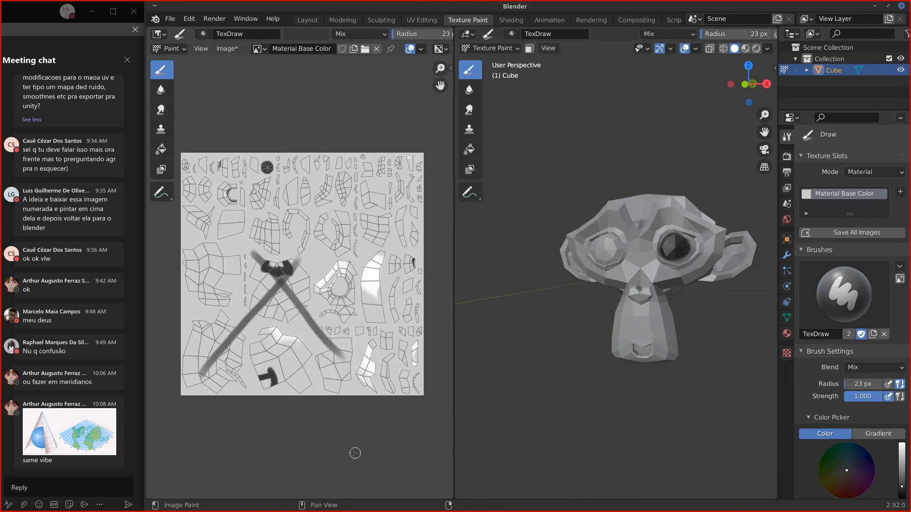
{"action": "key", "text": "ctrl+z"}
{"action": "key", "text": "ctrl+z"}
{"action": "key", "text": "ctrl+z"}
{"action": "key", "text": "ctrl+z"}
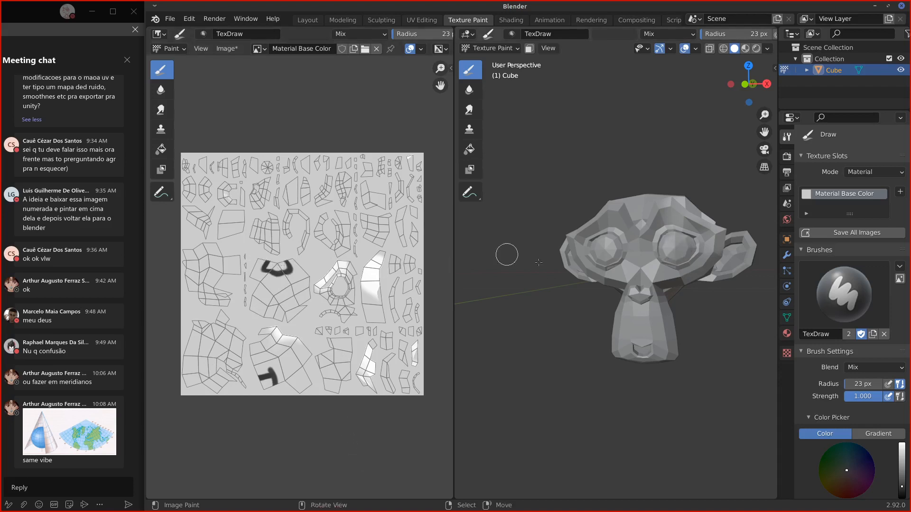
Step: Return to the Layout workspace and start a new file with the default scene, discarding the unsaved changes
{"action": "middle_click_drag", "start_coordinate": [551, 286], "coordinate": [571, 342]}
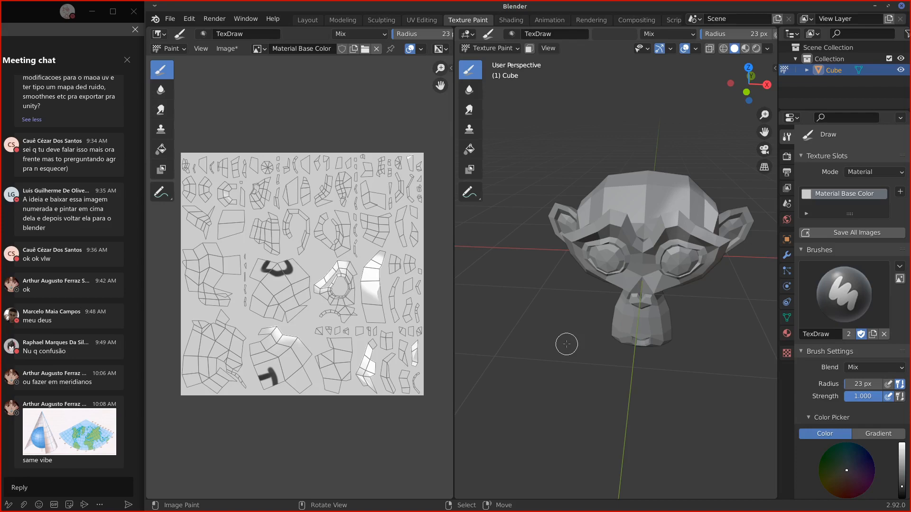
{"action": "middle_click_drag", "start_coordinate": [638, 279], "coordinate": [591, 225]}
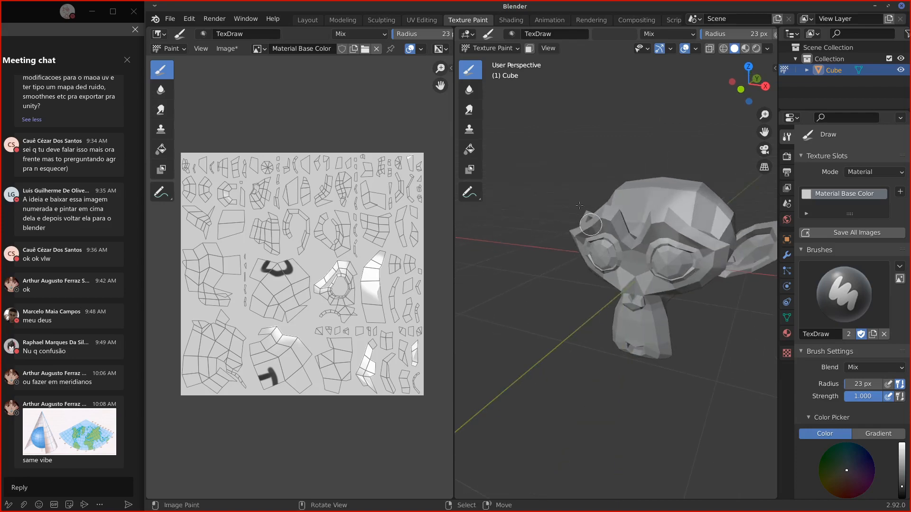
{"action": "left_click", "coordinate": [418, 20]}
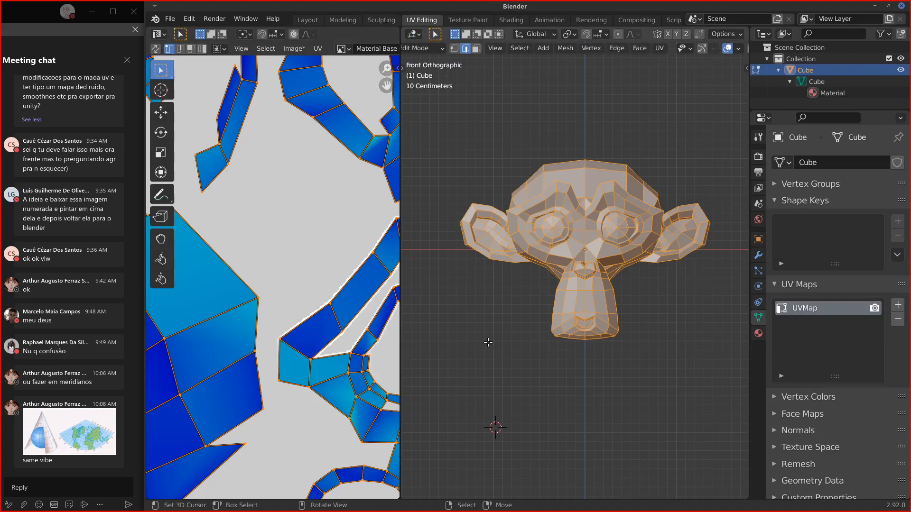
{"action": "left_click", "coordinate": [308, 20]}
{"action": "middle_click_drag", "start_coordinate": [536, 285], "coordinate": [489, 260]}
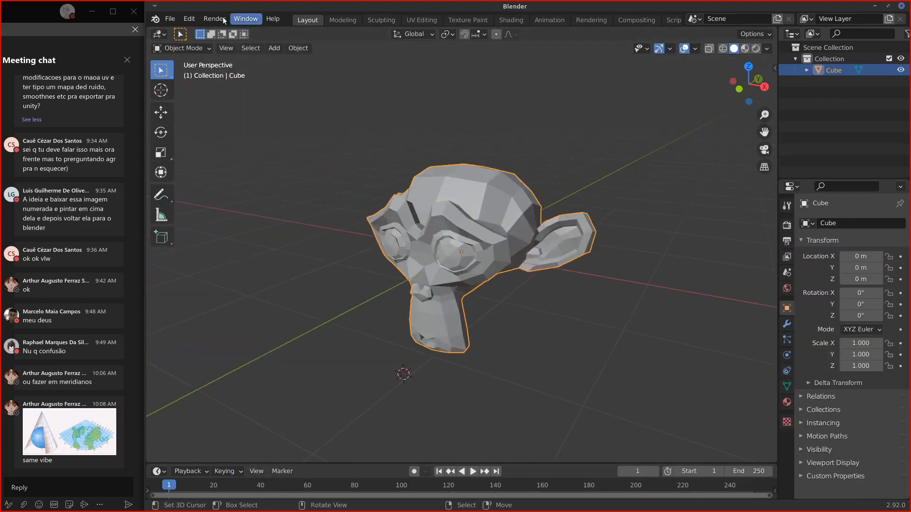
{"action": "left_click", "coordinate": [170, 18]}
{"action": "mouse_move", "coordinate": [218, 31]}
{"action": "left_click", "coordinate": [337, 30]}
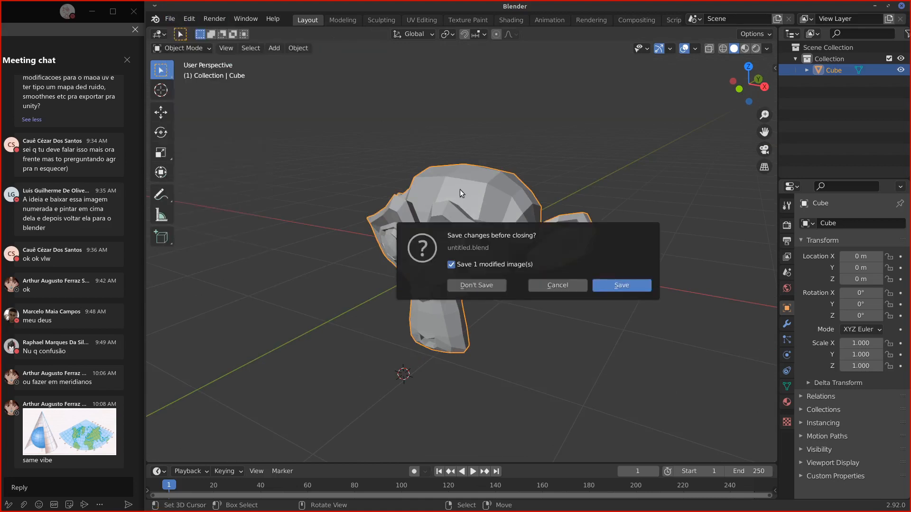
{"action": "left_click", "coordinate": [478, 288]}
Step: Delete the default camera and light from the scene
{"action": "middle_click_drag", "start_coordinate": [478, 289], "coordinate": [284, 254]}
{"action": "left_click", "coordinate": [252, 259]}
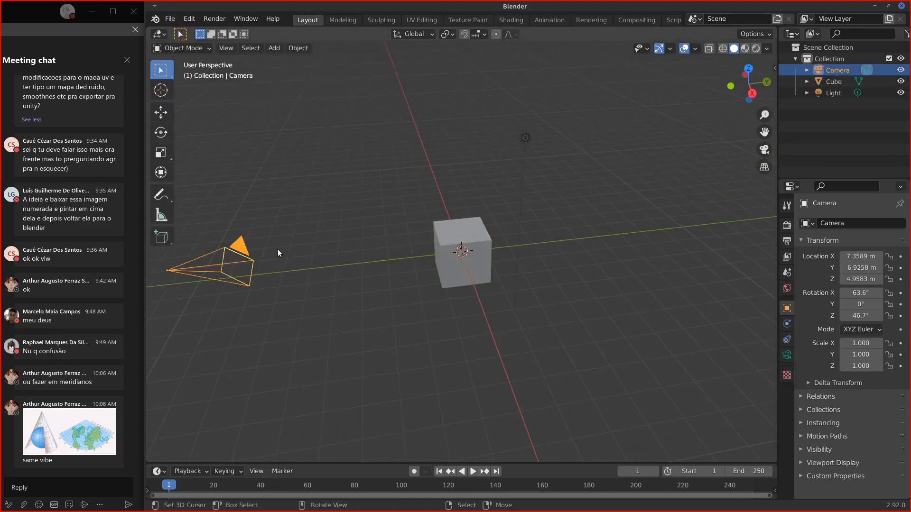
{"action": "left_click", "coordinate": [523, 139], "text": "shift"}
{"action": "key", "text": "x"}
{"action": "left_click", "coordinate": [491, 184]}
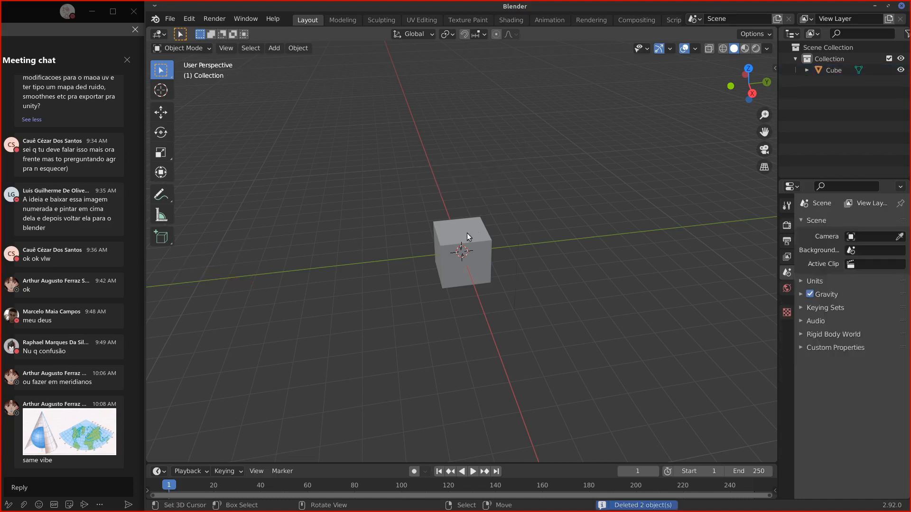
Step: Open the default cube in the UV Editing workspace and delete all of its vertices
{"action": "left_click", "coordinate": [465, 226]}
{"action": "middle_click_drag", "start_coordinate": [465, 226], "coordinate": [537, 199]}
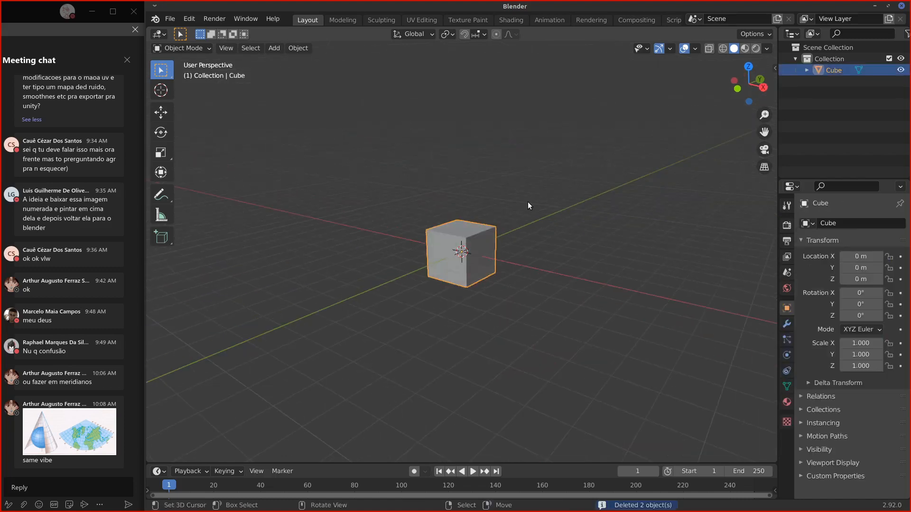
{"action": "mouse_move", "coordinate": [574, 244]}
{"action": "middle_mouse_down"}
{"action": "mouse_move", "coordinate": [590, 222]}
{"action": "mouse_move", "coordinate": [570, 237]}
{"action": "middle_mouse_up"}
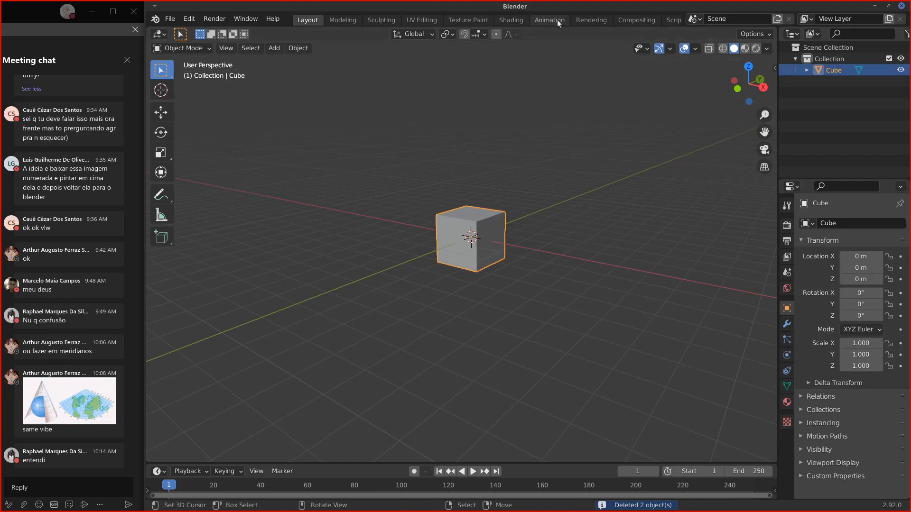
{"action": "left_click", "coordinate": [421, 19]}
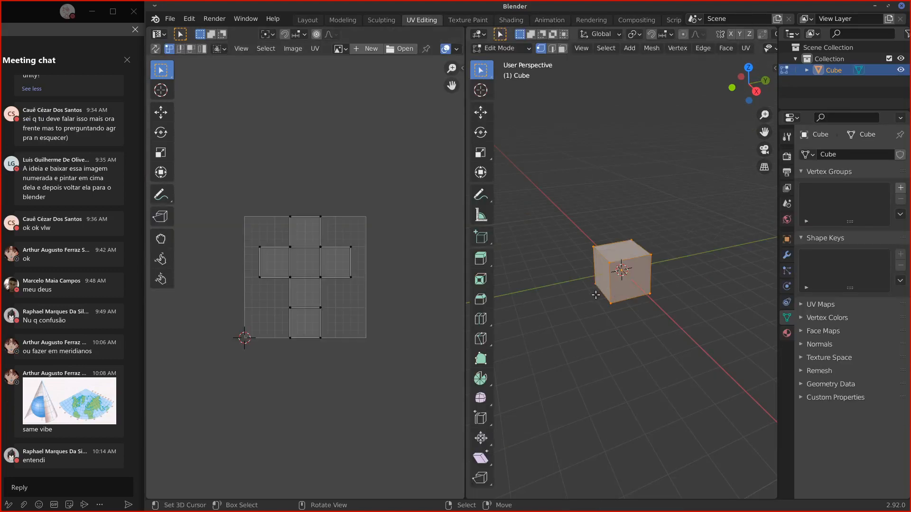
{"action": "middle_click_drag", "start_coordinate": [632, 325], "coordinate": [612, 305]}
{"action": "key", "text": "x"}
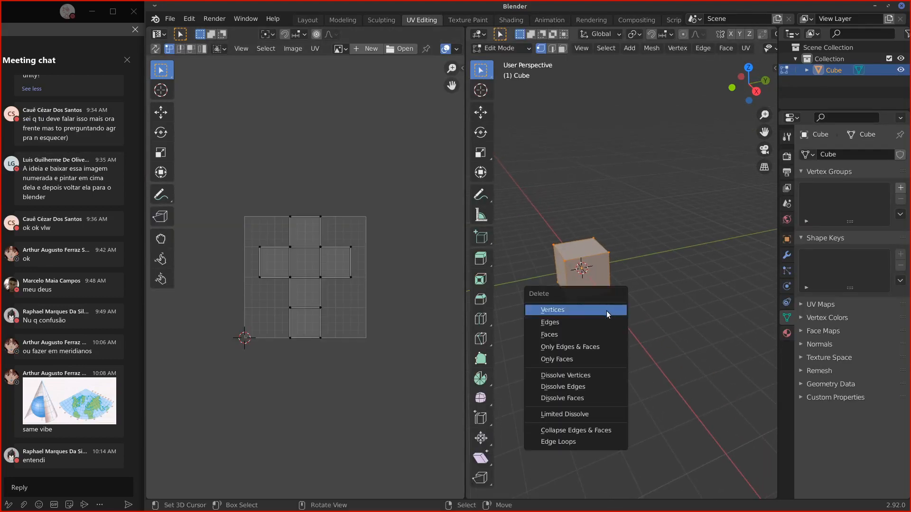
{"action": "left_click", "coordinate": [607, 311]}
Step: Add a Monkey mesh inside the emptied object
{"action": "key", "text": "shift+a"}
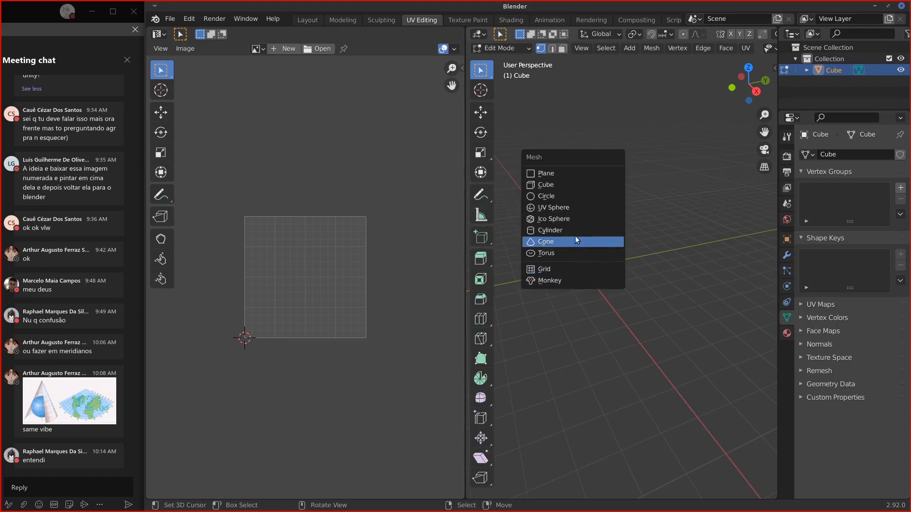
{"action": "left_click", "coordinate": [571, 279]}
{"action": "middle_click_drag", "start_coordinate": [617, 270], "coordinate": [637, 258]}
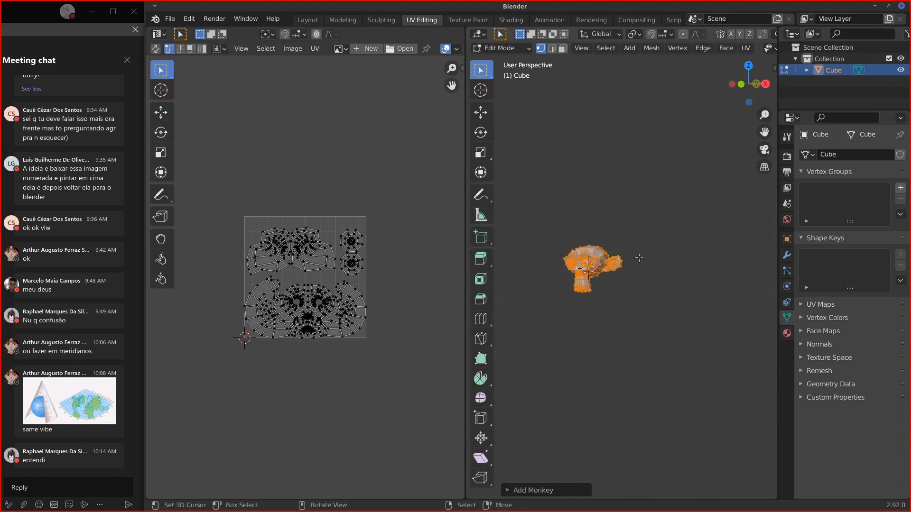
{"action": "scroll", "coordinate": [625, 265], "scroll_direction": "up", "scroll_amount": 3}
Step: Expand the object's UV Maps settings and remove the existing UV map
{"action": "middle_click_drag", "start_coordinate": [651, 315], "coordinate": [734, 306], "text": "shift"}
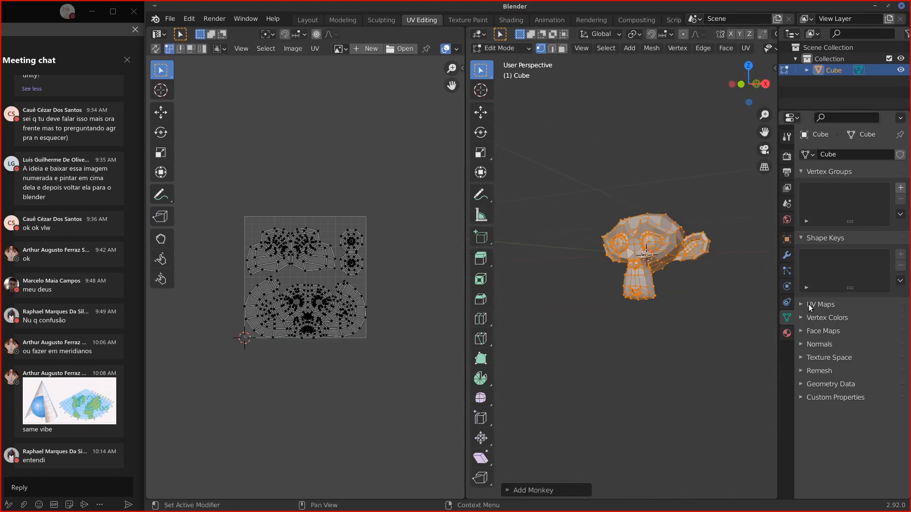
{"action": "left_click", "coordinate": [808, 304]}
{"action": "left_click", "coordinate": [900, 331]}
Step: Unwrap the Monkey's selected faces with Lightmap Pack at image size 512, pack quality 12 and margin 0.10
{"action": "middle_click_drag", "start_coordinate": [670, 290], "coordinate": [642, 289], "text": "shift"}
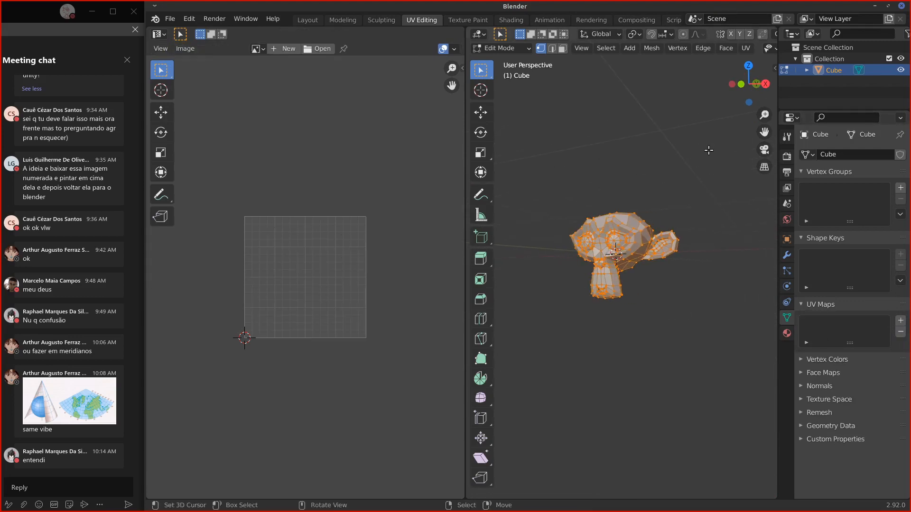
{"action": "left_click", "coordinate": [746, 48]}
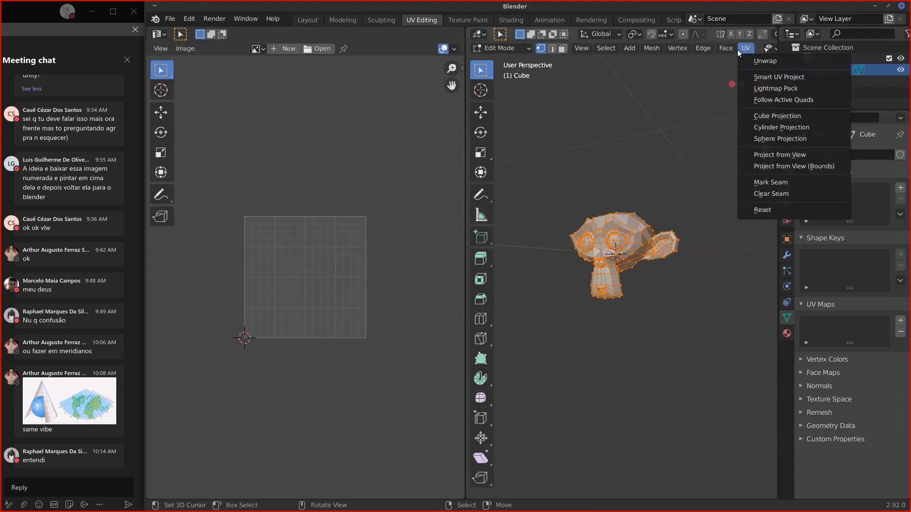
{"action": "left_click", "coordinate": [776, 89]}
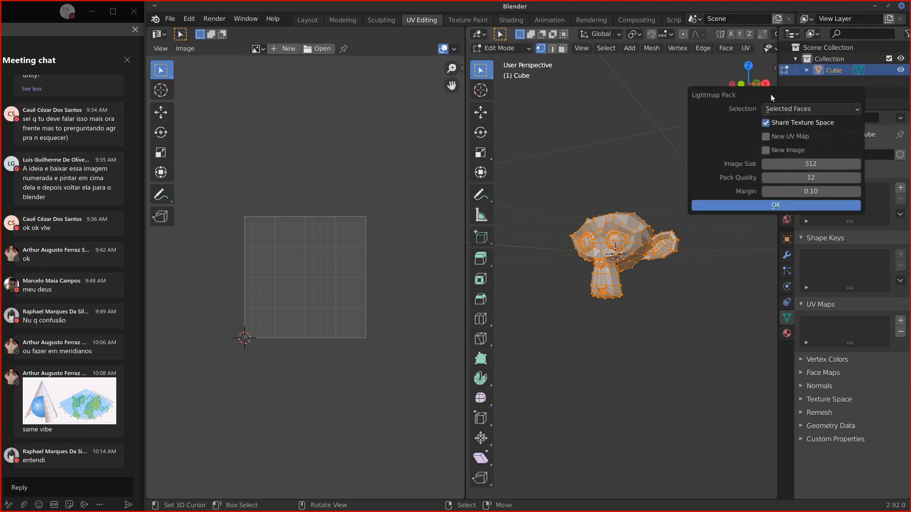
{"action": "left_click", "coordinate": [752, 204]}
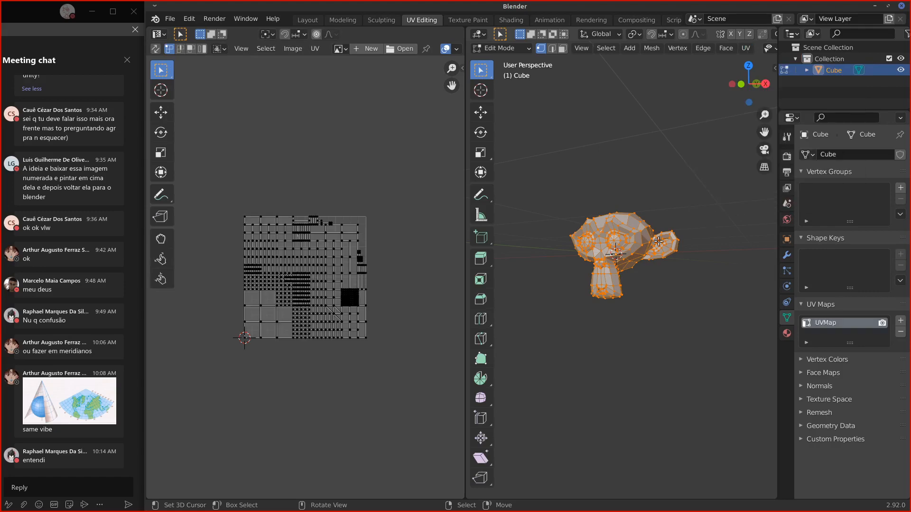
Step: Examine how Lightmap Pack arranges the Monkey's faces in the UV layout and compare it with the 3D head
{"action": "scroll", "coordinate": [309, 303], "scroll_direction": "up", "scroll_amount": 6}
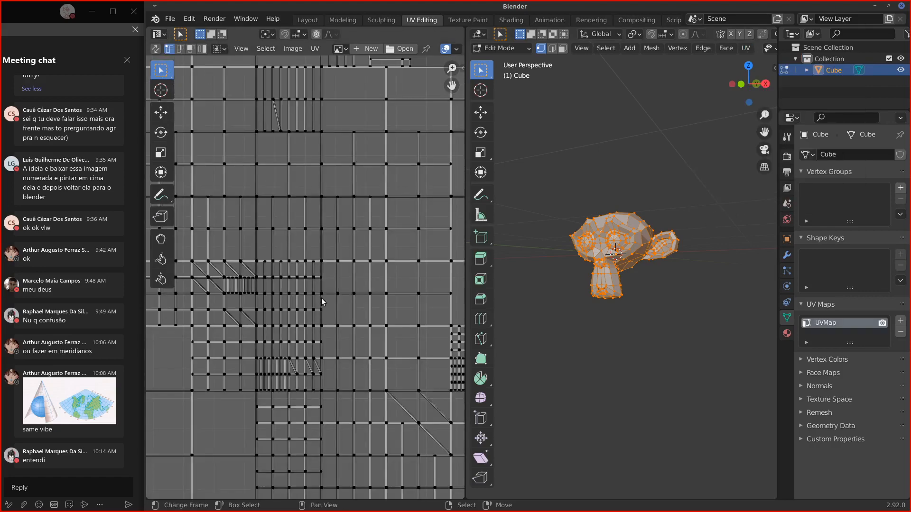
{"action": "scroll", "coordinate": [332, 292], "scroll_direction": "up", "scroll_amount": 2}
{"action": "scroll", "coordinate": [352, 283], "scroll_direction": "down", "scroll_amount": 5}
{"action": "scroll", "coordinate": [323, 263], "scroll_direction": "up", "scroll_amount": 2}
{"action": "middle_click_drag", "start_coordinate": [277, 303], "coordinate": [314, 324]}
{"action": "scroll", "coordinate": [383, 264], "scroll_direction": "down", "scroll_amount": 2}
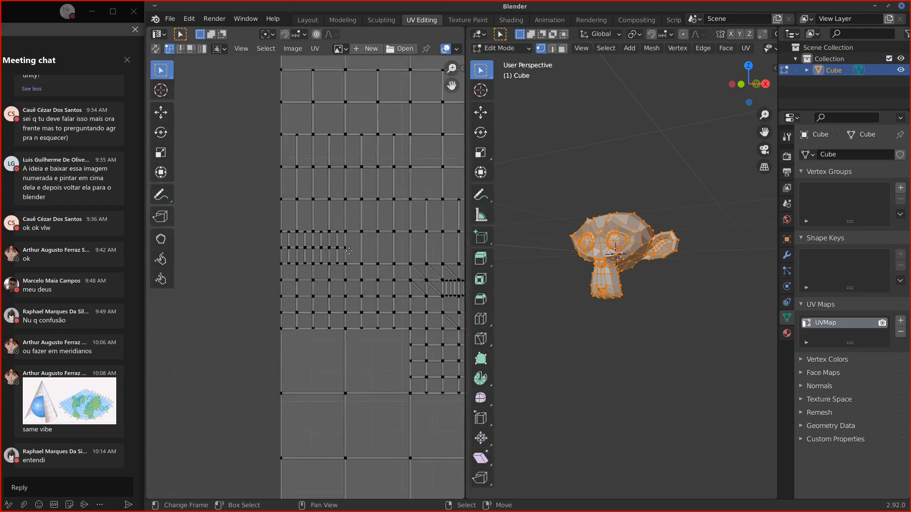
{"action": "scroll", "coordinate": [363, 258], "scroll_direction": "down", "scroll_amount": 2}
{"action": "middle_click_drag", "start_coordinate": [520, 230], "coordinate": [498, 299]}
{"action": "middle_click_drag", "start_coordinate": [428, 301], "coordinate": [396, 292]}
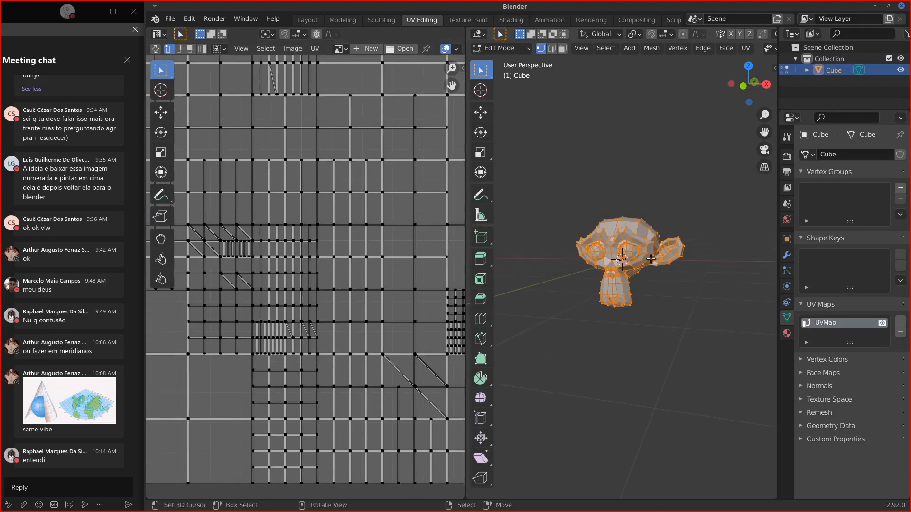
{"action": "middle_click_drag", "start_coordinate": [294, 333], "coordinate": [300, 324]}
{"action": "scroll", "coordinate": [300, 325], "scroll_direction": "up", "scroll_amount": 2}
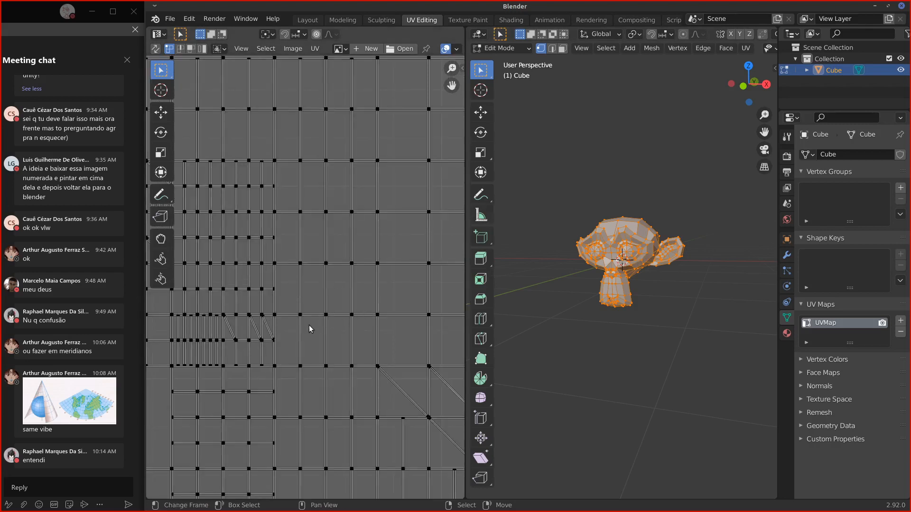
{"action": "left_click_drag", "start_coordinate": [299, 321], "coordinate": [324, 321]}
{"action": "right_click_drag", "start_coordinate": [296, 354], "coordinate": [294, 332]}
{"action": "left_click_drag", "start_coordinate": [310, 362], "coordinate": [308, 317]}
{"action": "right_click_drag", "start_coordinate": [315, 338], "coordinate": [314, 311]}
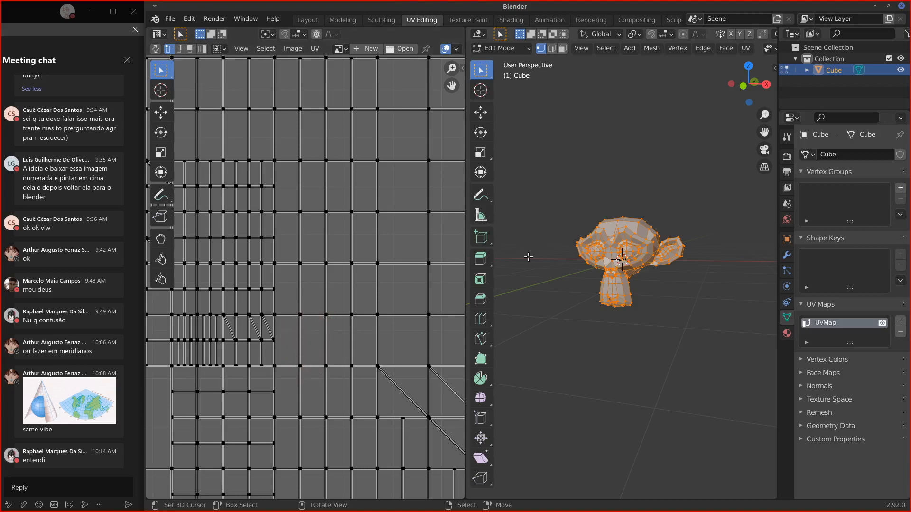
{"action": "middle_click_drag", "start_coordinate": [617, 285], "coordinate": [692, 301]}
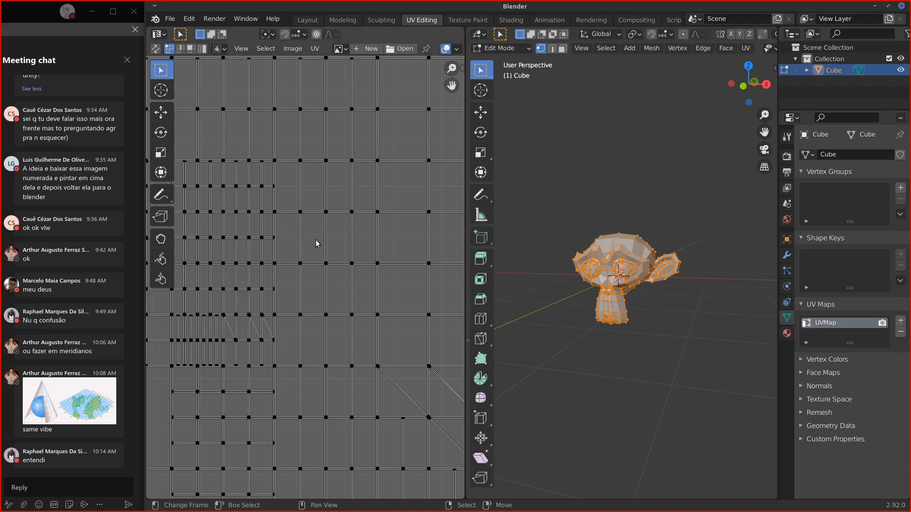
{"action": "scroll", "coordinate": [328, 244], "scroll_direction": "down", "scroll_amount": 5}
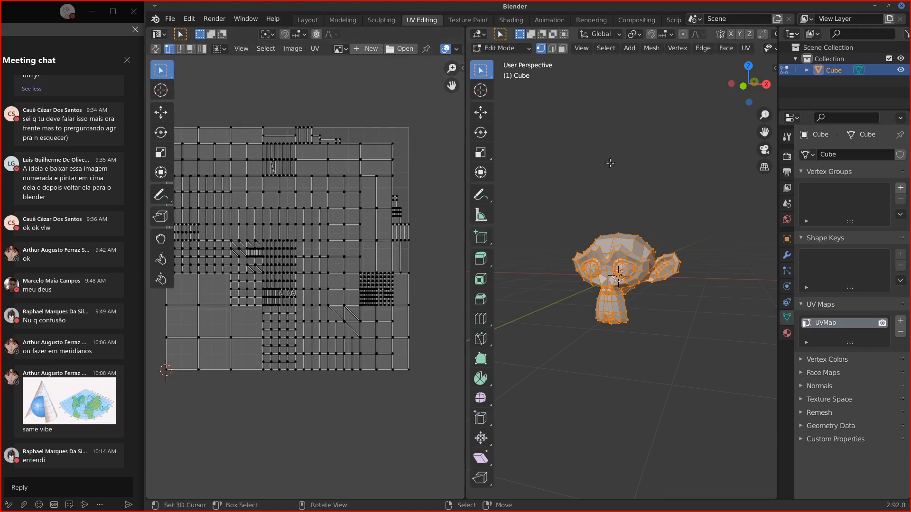
{"action": "left_click", "coordinate": [743, 49]}
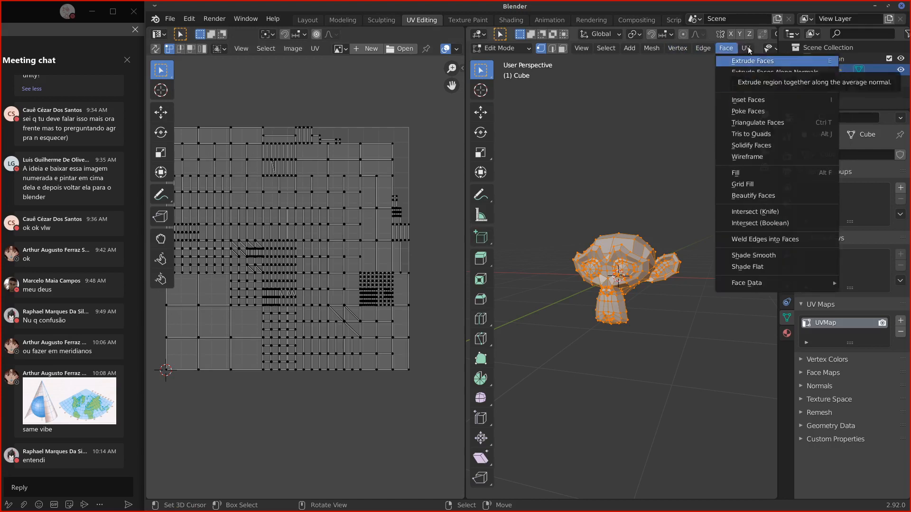
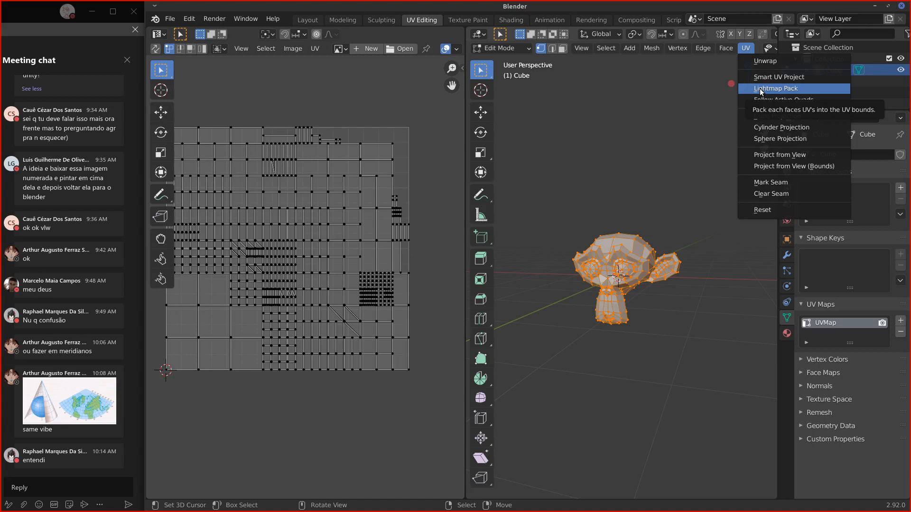
{"action": "left_click", "coordinate": [746, 48]}
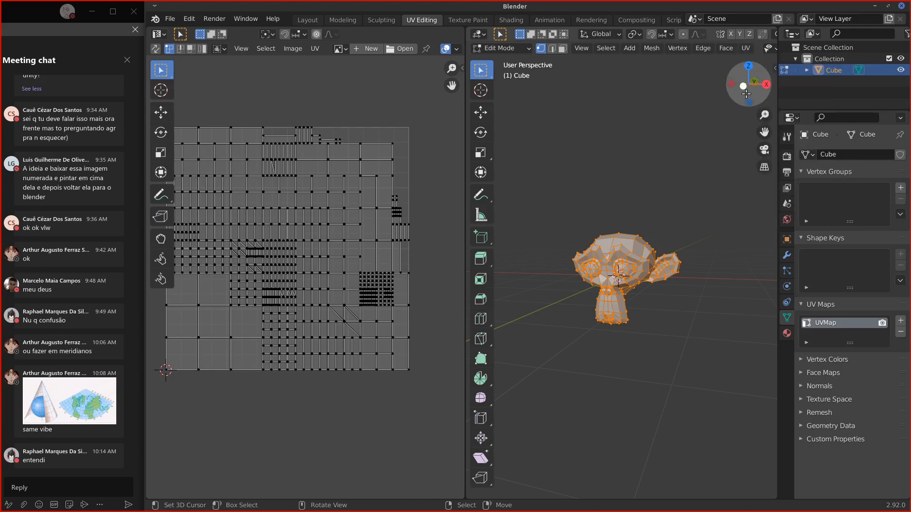
Step: Add a second UV map and rename the two maps TEXTURA and LIGHTMAP
{"action": "left_click", "coordinate": [901, 321]}
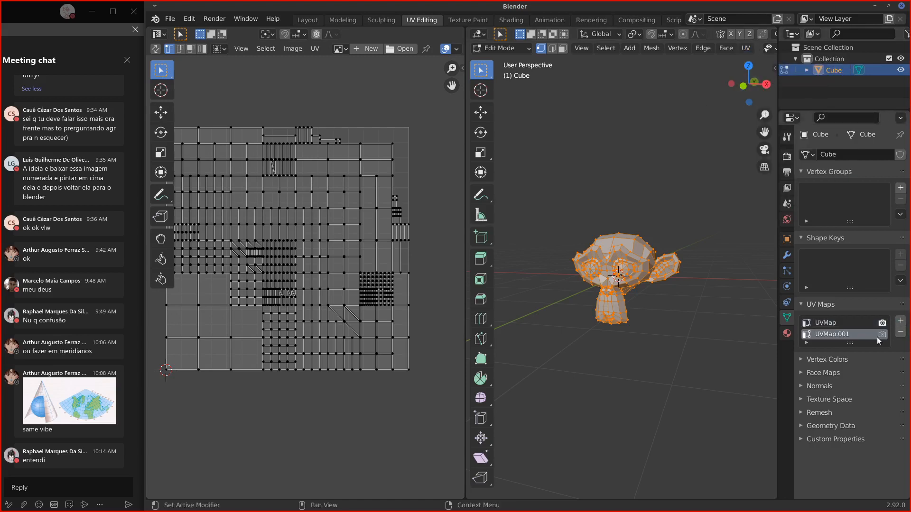
{"action": "left_click", "coordinate": [842, 327]}
{"action": "double_click", "coordinate": [831, 326]}
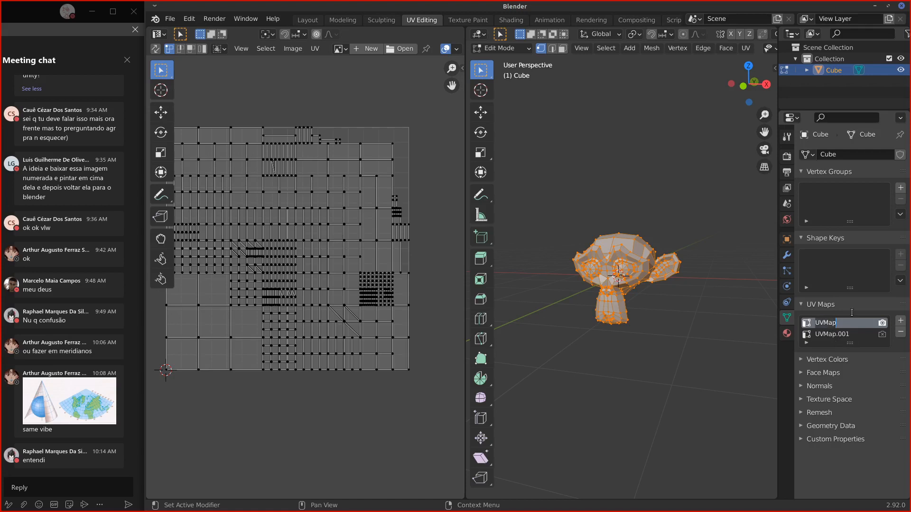
{"action": "type", "text": "TEXTU"}
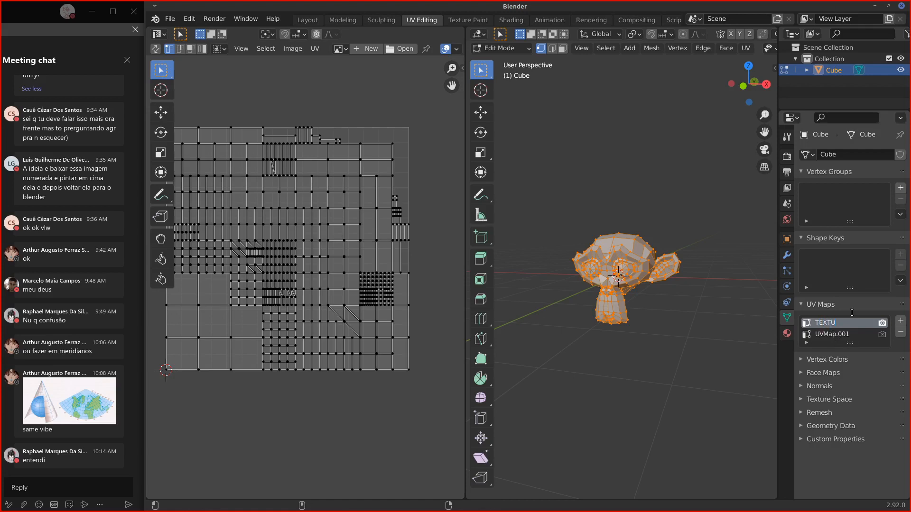
{"action": "type", "text": "RA"}
{"action": "double_click", "coordinate": [857, 334]}
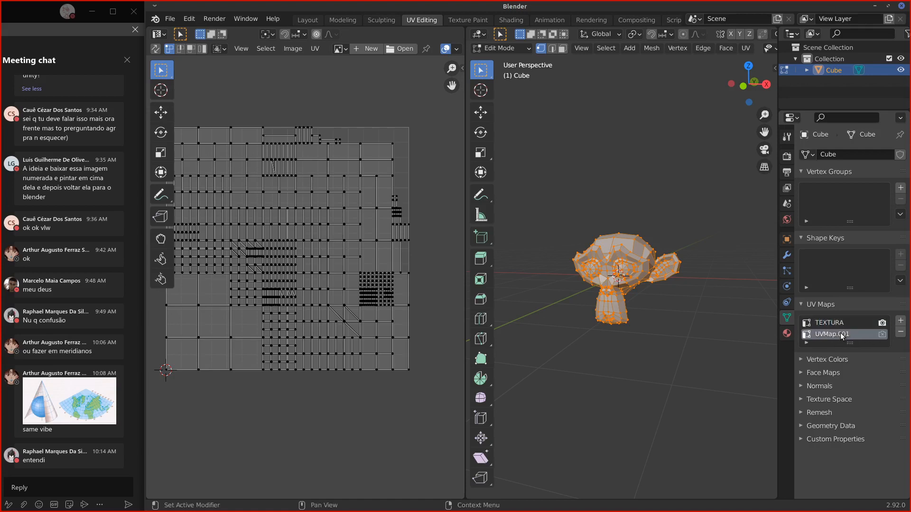
{"action": "type", "text": "LIGHTMAP"}
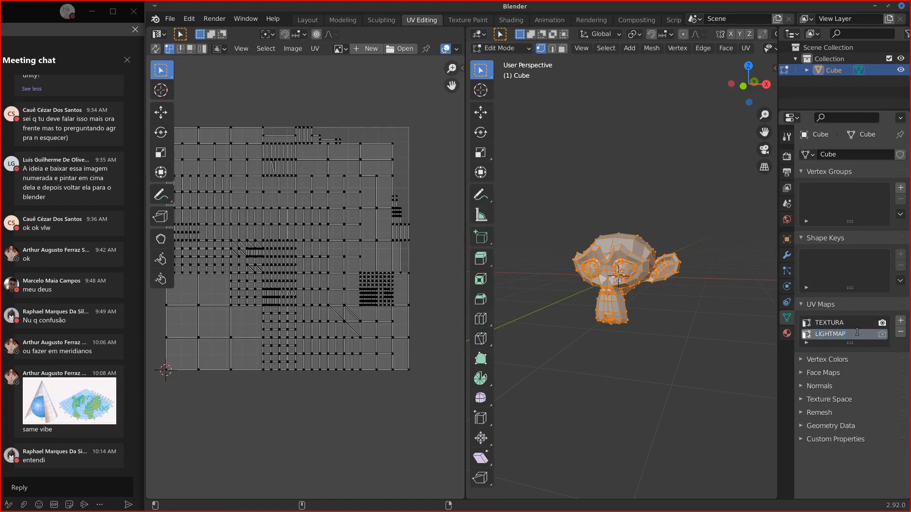
{"action": "key", "text": "Return"}
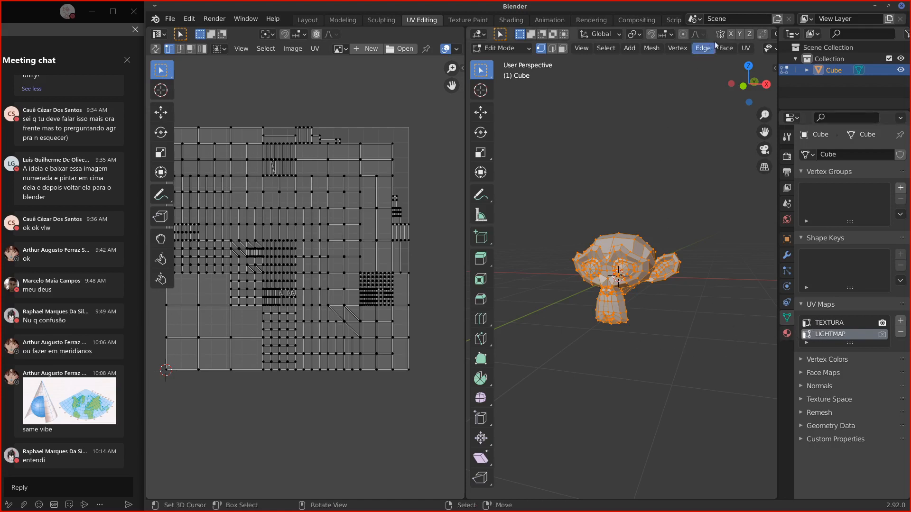
Step: Remove both the LIGHTMAP and TEXTURA UV maps from the object
{"action": "left_click", "coordinate": [900, 332]}
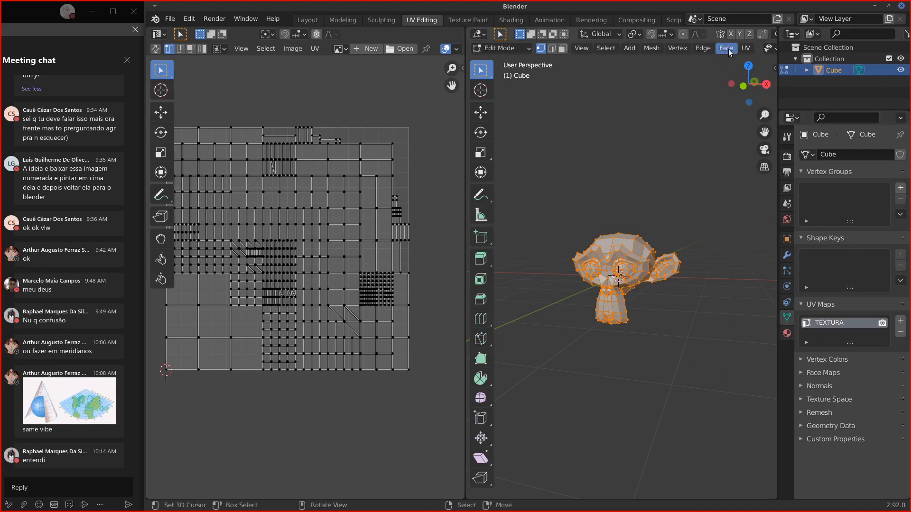
{"action": "left_click", "coordinate": [900, 332]}
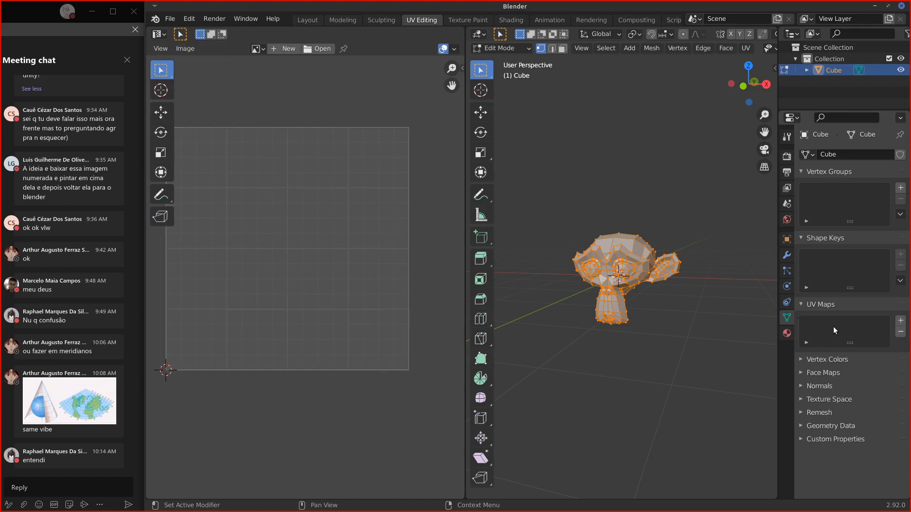
{"action": "left_click", "coordinate": [739, 48]}
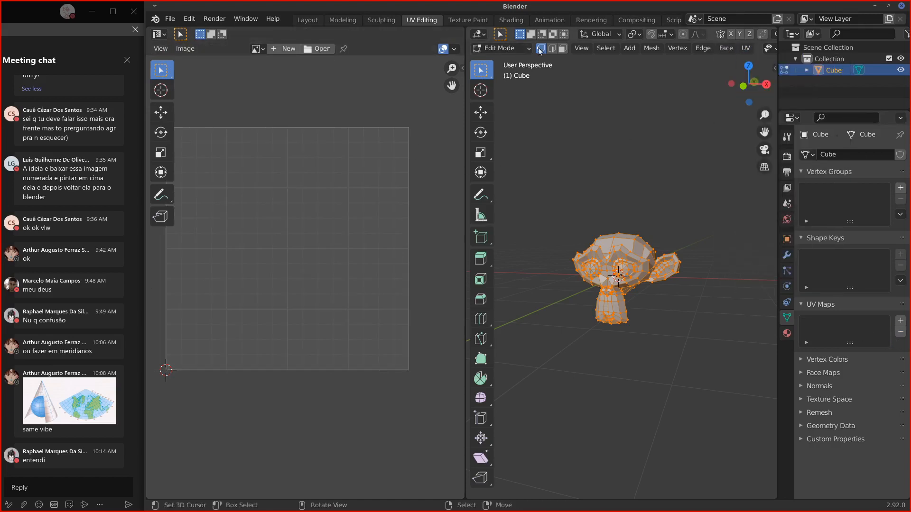
Step: Switch to face selection and make a quad on the bridge of the Monkey's nose active, keeping all faces selected
{"action": "left_click", "coordinate": [562, 49]}
{"action": "scroll", "coordinate": [635, 284], "scroll_direction": "up", "scroll_amount": 8}
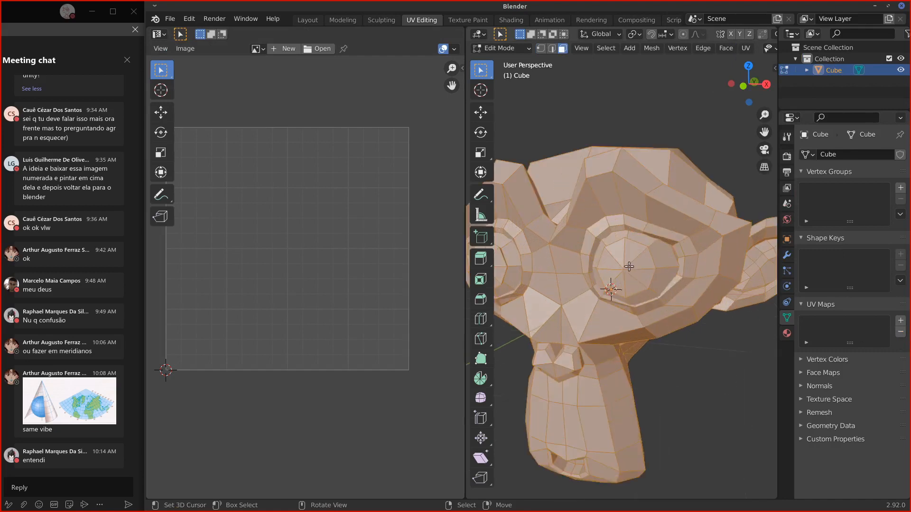
{"action": "left_click", "coordinate": [574, 287], "text": "shift"}
{"action": "scroll", "coordinate": [586, 286], "scroll_direction": "down", "scroll_amount": 8}
{"action": "middle_click_drag", "start_coordinate": [593, 285], "coordinate": [643, 260]}
{"action": "scroll", "coordinate": [645, 222], "scroll_direction": "up", "scroll_amount": 3}
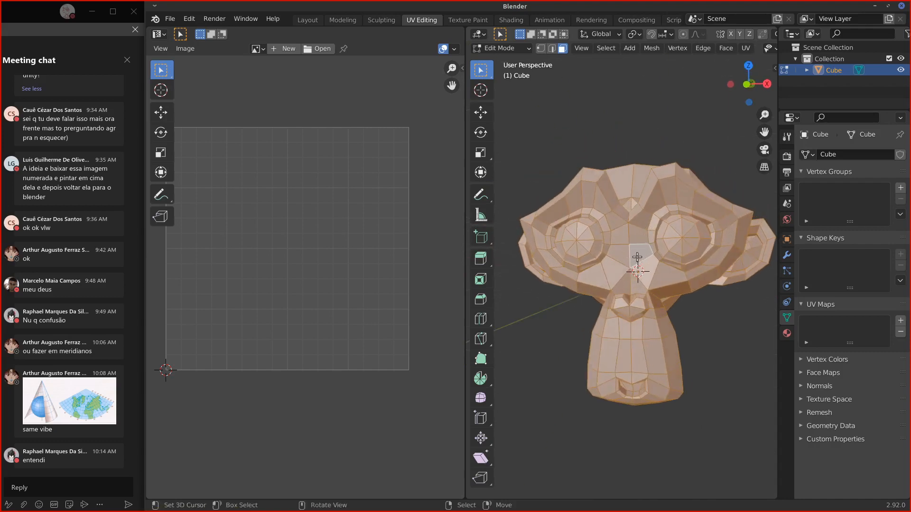
{"action": "mouse_move", "coordinate": [641, 256]}
{"action": "left_mouse_down"}
{"action": "mouse_move", "coordinate": [662, 263]}
{"action": "mouse_move", "coordinate": [678, 233]}
{"action": "mouse_move", "coordinate": [611, 255]}
{"action": "mouse_move", "coordinate": [667, 294]}
{"action": "mouse_move", "coordinate": [684, 208]}
{"action": "left_mouse_up"}
{"action": "mouse_move", "coordinate": [563, 283]}
{"action": "left_mouse_down"}
{"action": "mouse_move", "coordinate": [707, 314]}
{"action": "mouse_move", "coordinate": [730, 213]}
{"action": "left_mouse_up"}
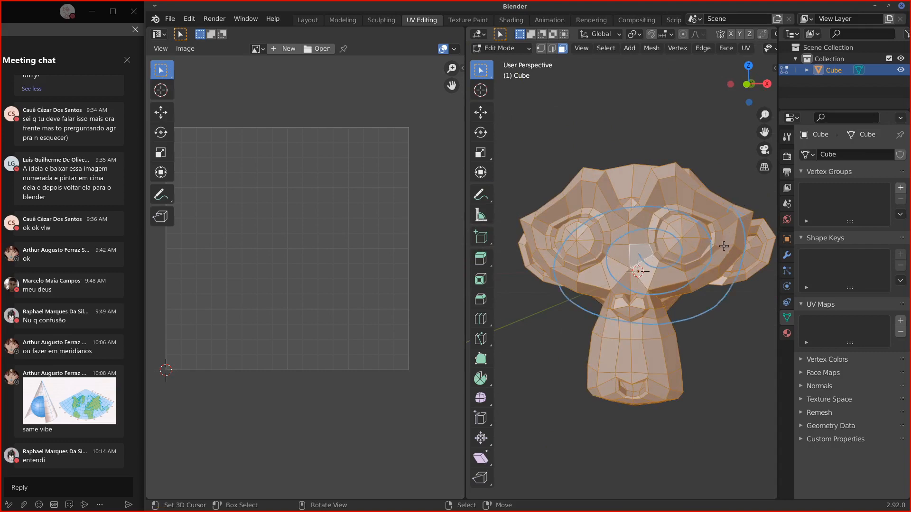
{"action": "mouse_move", "coordinate": [724, 246]}
{"action": "left_mouse_down", "text": "ctrl"}
{"action": "mouse_move", "coordinate": [588, 207]}
{"action": "mouse_move", "coordinate": [609, 269]}
{"action": "mouse_move", "coordinate": [581, 262]}
{"action": "mouse_move", "coordinate": [593, 217]}
{"action": "mouse_move", "coordinate": [554, 285]}
{"action": "mouse_move", "coordinate": [672, 277]}
{"action": "mouse_move", "coordinate": [712, 292]}
{"action": "mouse_move", "coordinate": [619, 319]}
{"action": "mouse_move", "coordinate": [699, 238]}
{"action": "left_mouse_up", "text": "ctrl"}
{"action": "left_click_drag", "start_coordinate": [692, 277], "coordinate": [706, 313], "text": "ctrl"}
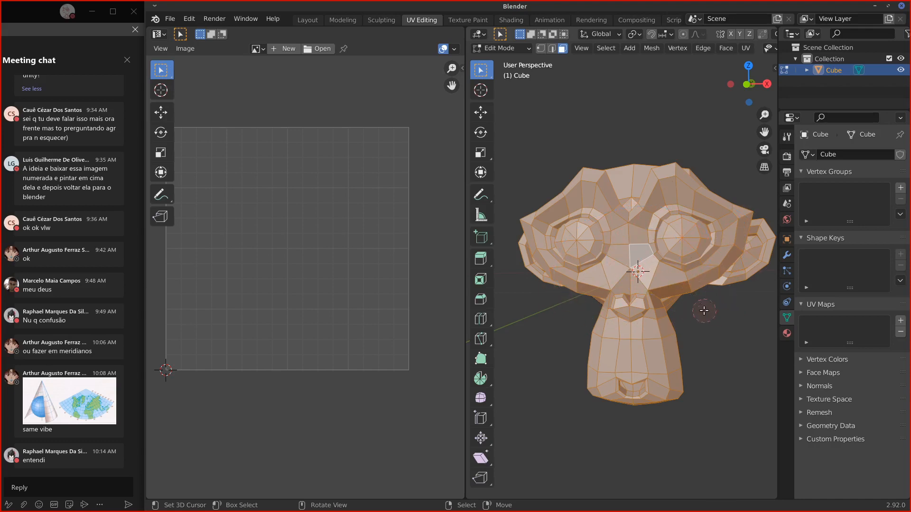
Step: Unwrap all of the Monkey's faces with Follow Active Quads, using the active quad on the nose bridge
{"action": "left_click", "coordinate": [746, 48]}
{"action": "left_click", "coordinate": [746, 49]}
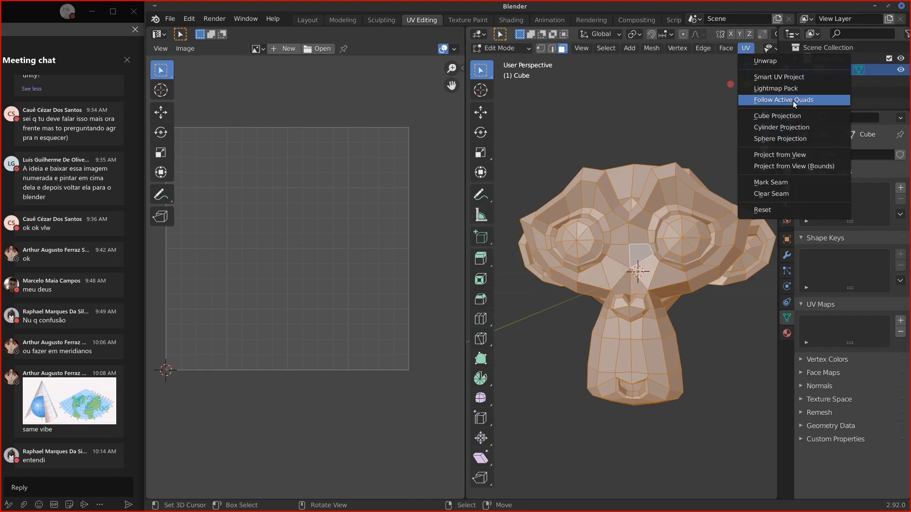
{"action": "left_click", "coordinate": [791, 99]}
{"action": "left_click", "coordinate": [765, 133]}
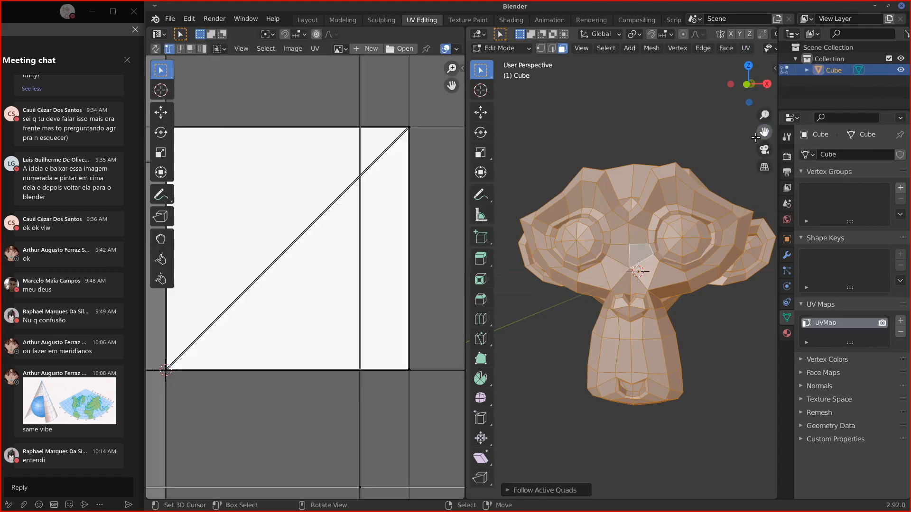
{"action": "scroll", "coordinate": [325, 297], "scroll_direction": "down", "scroll_amount": 5}
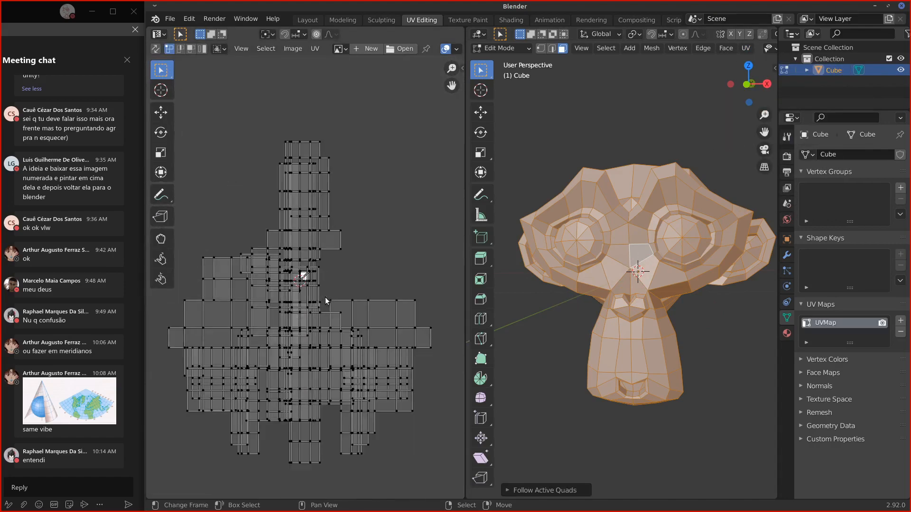
Step: Clear the selection and select single faces around the Monkey's eye to examine where each lies in the UV layout
{"action": "key", "text": "alt+a"}
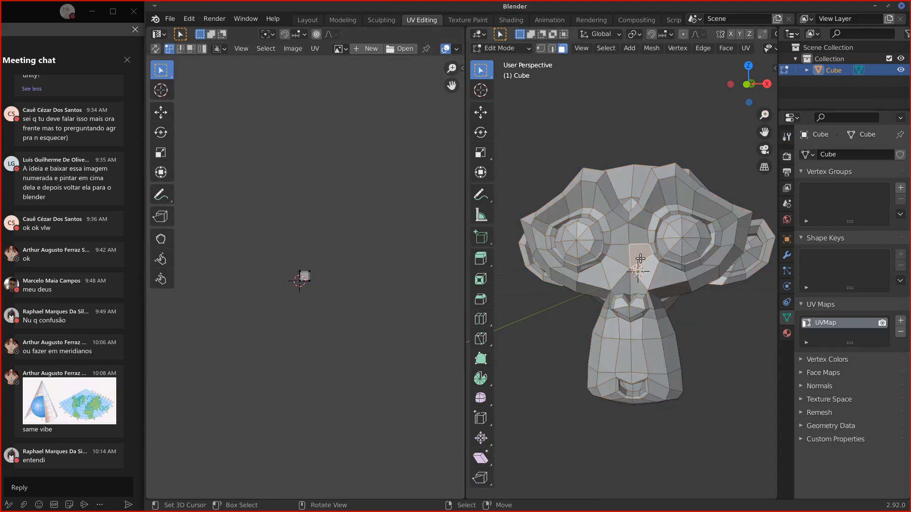
{"action": "left_click", "coordinate": [657, 267]}
{"action": "left_click", "coordinate": [666, 274]}
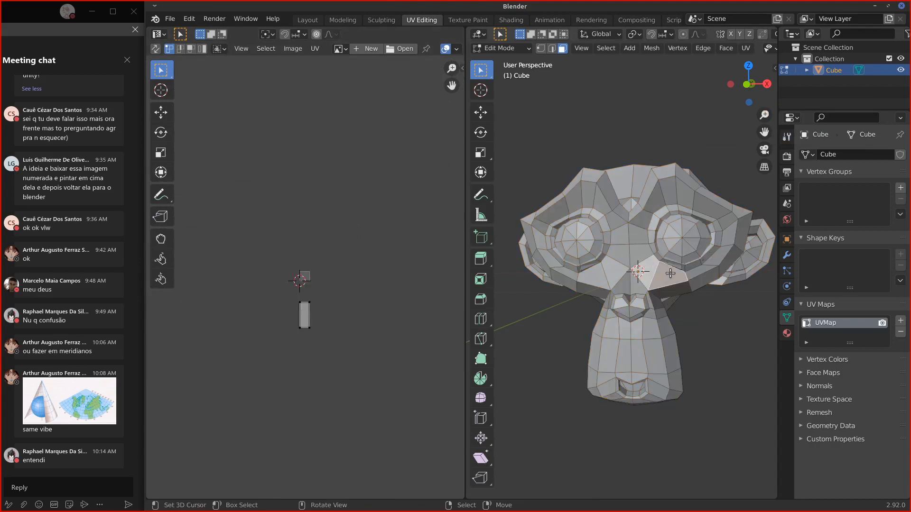
{"action": "left_click", "coordinate": [649, 271]}
{"action": "left_click", "coordinate": [671, 271]}
{"action": "left_click", "coordinate": [698, 269]}
{"action": "left_click", "coordinate": [716, 260]}
{"action": "left_click", "coordinate": [735, 221]}
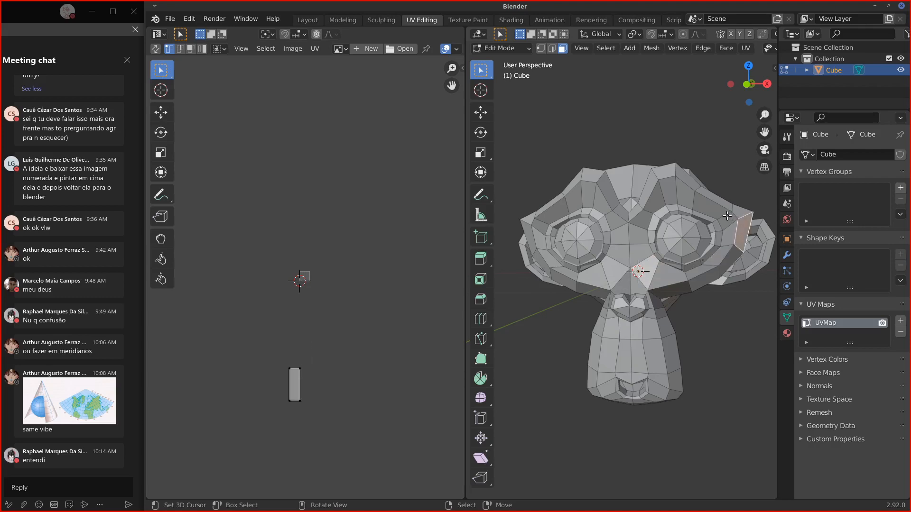
{"action": "left_click", "coordinate": [728, 216]}
{"action": "left_click", "coordinate": [700, 208]}
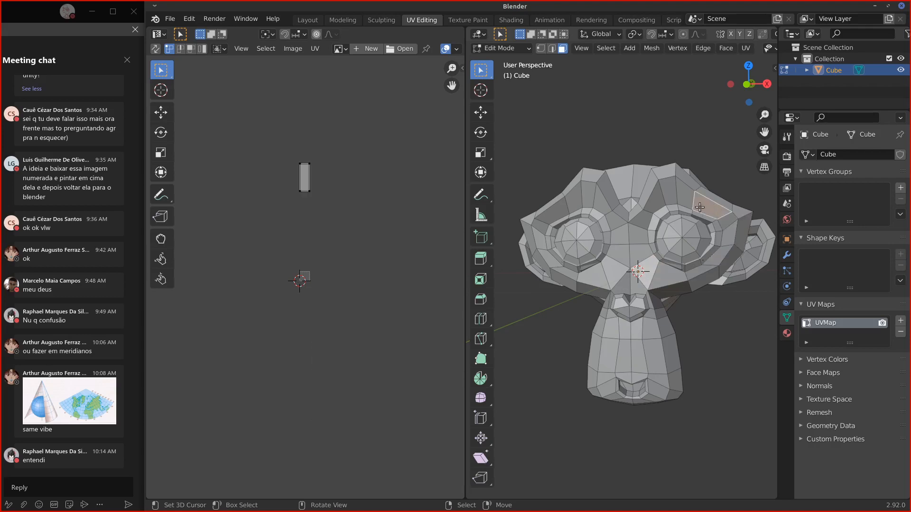
Step: Select the full loop of faces around the Monkey's eye, starting from the face beside the nose bridge
{"action": "left_click", "coordinate": [647, 266]}
{"action": "left_click", "coordinate": [658, 276], "text": "alt"}
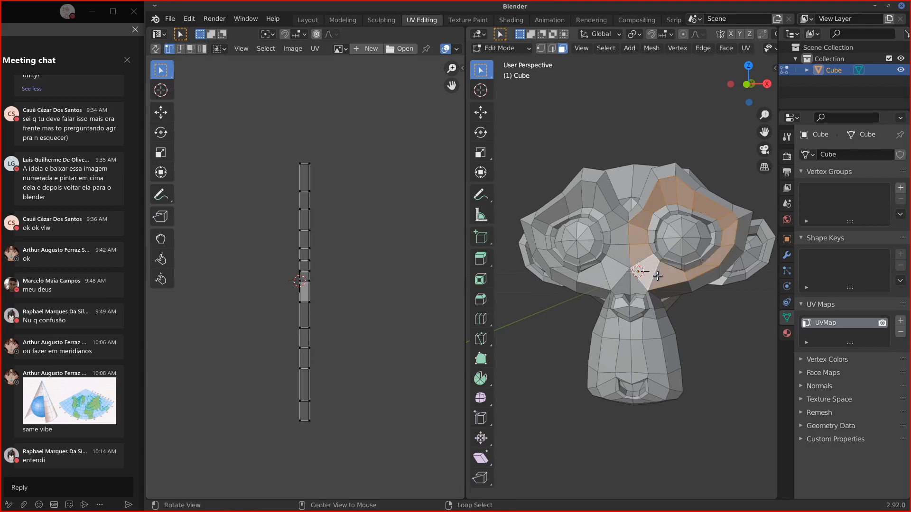
Step: Select a second face loop and then neighbouring faces on the Monkey's nose bridge to examine how they line up in the UV layout
{"action": "left_click", "coordinate": [692, 286], "text": "alt+shift"}
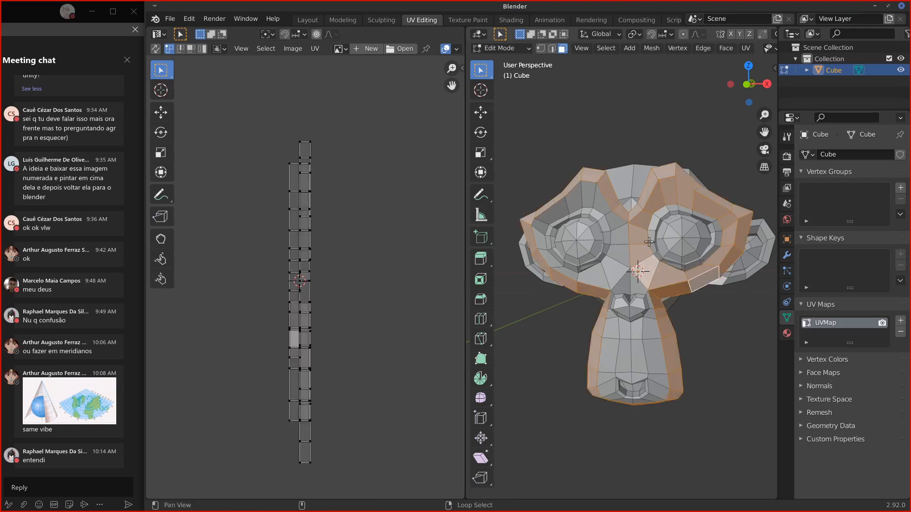
{"action": "left_click", "coordinate": [621, 250]}
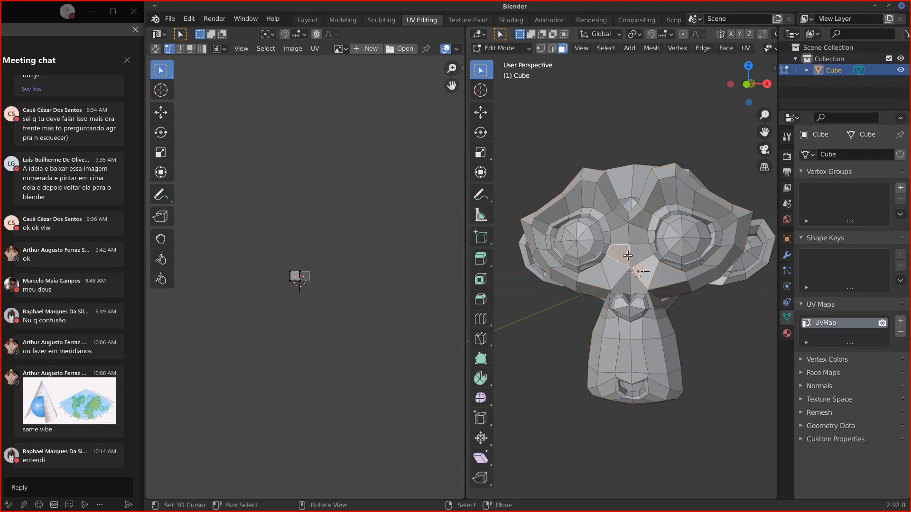
{"action": "left_click", "coordinate": [619, 254], "text": "shift"}
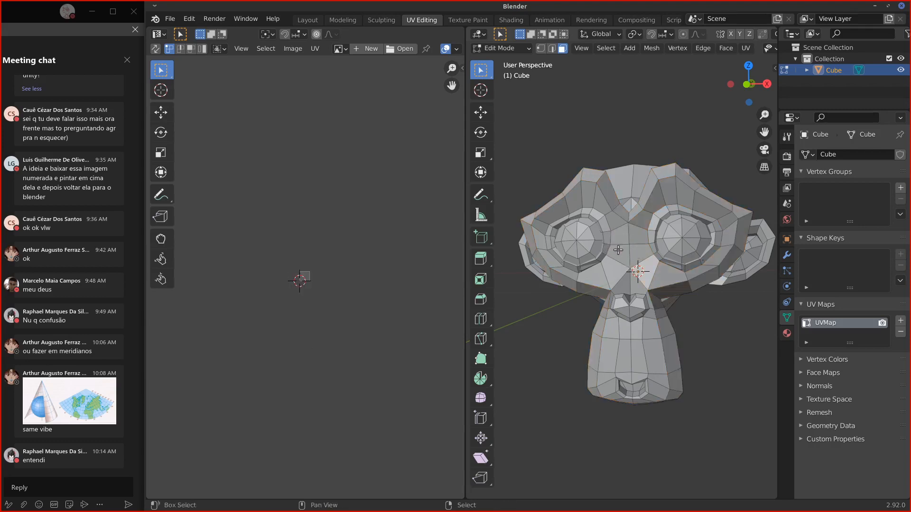
{"action": "left_click", "coordinate": [640, 253]}
{"action": "left_click", "coordinate": [619, 257], "text": "shift"}
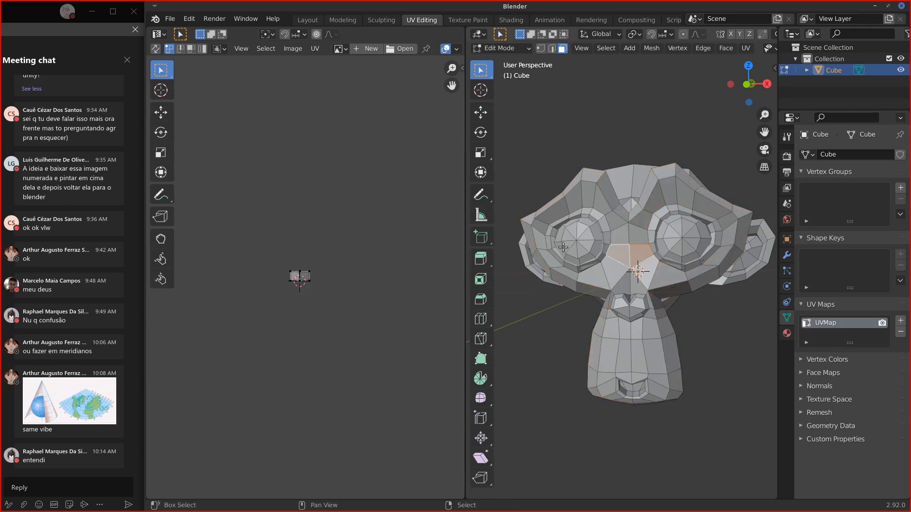
{"action": "left_click", "coordinate": [638, 252]}
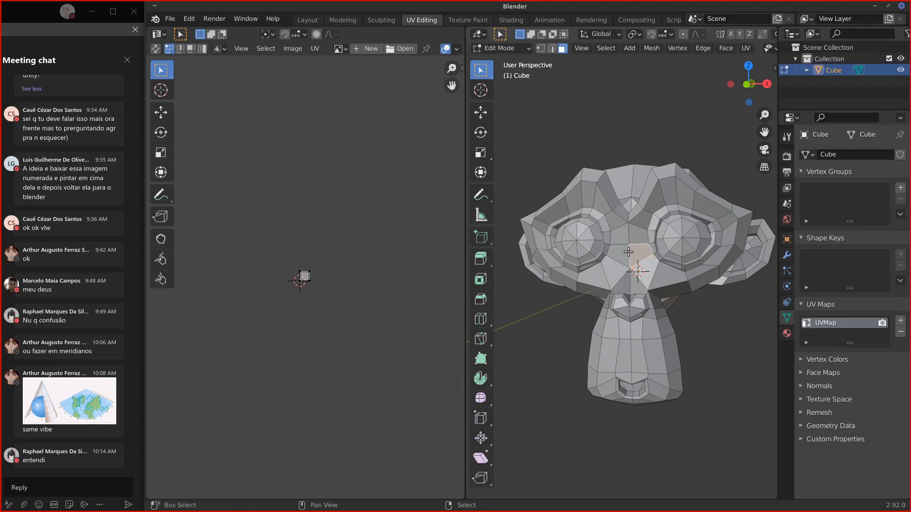
{"action": "left_click", "coordinate": [656, 248]}
{"action": "left_click", "coordinate": [663, 245], "text": "shift"}
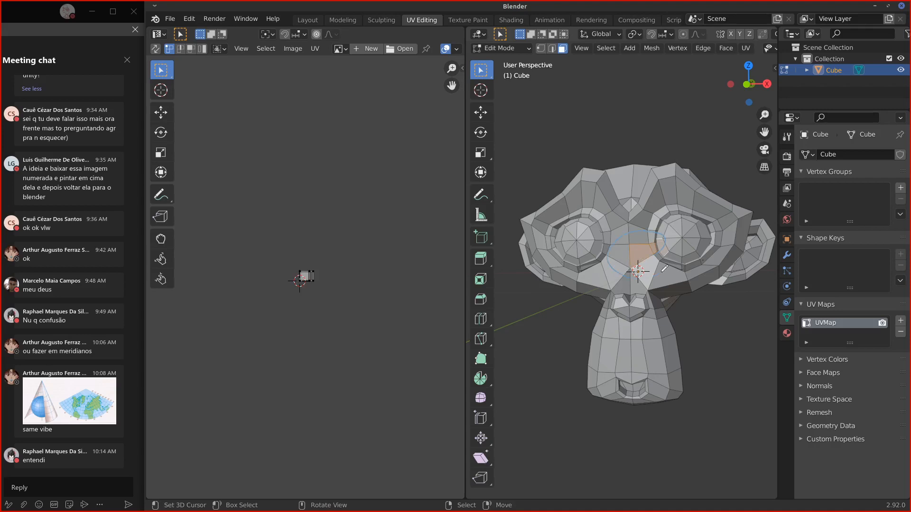
{"action": "key", "text": "g"}
{"action": "middle_click_drag", "start_coordinate": [623, 154], "coordinate": [618, 257]}
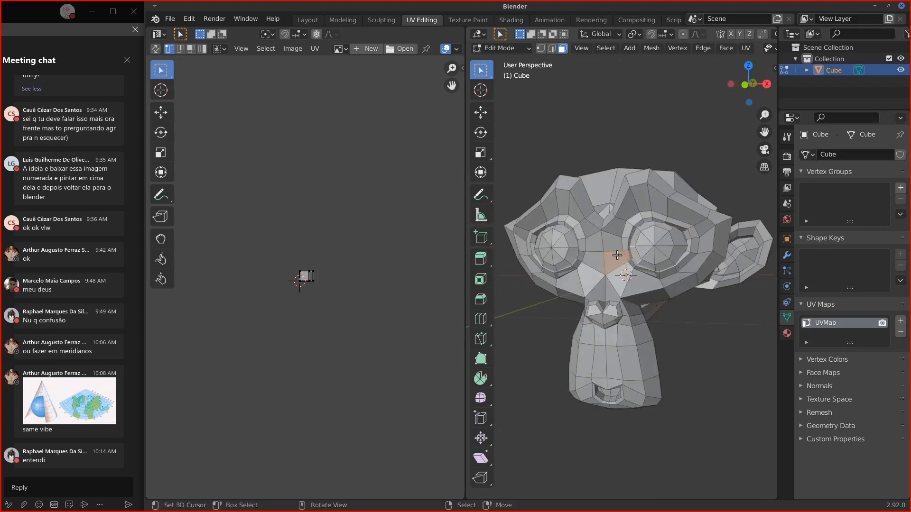
Step: Delete the Monkey's existing UV map and widen the 3D viewport
{"action": "left_click", "coordinate": [900, 332]}
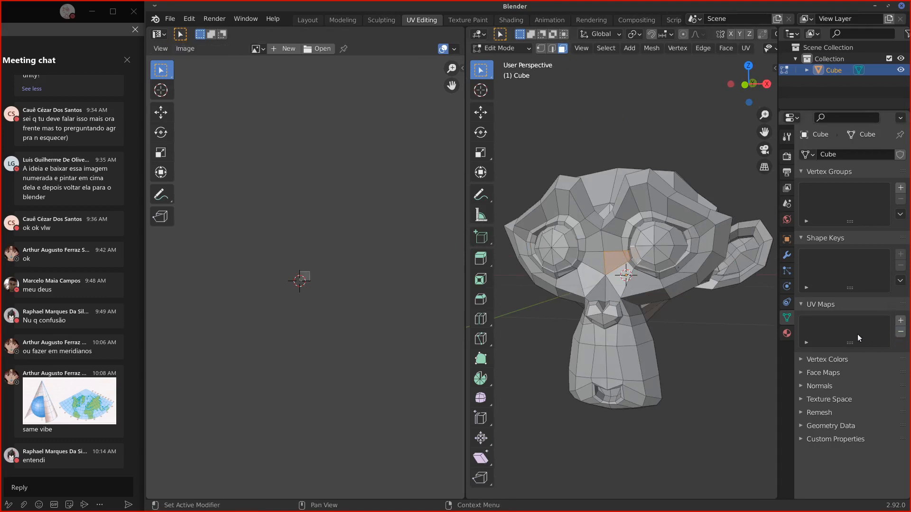
{"action": "left_click", "coordinate": [744, 48]}
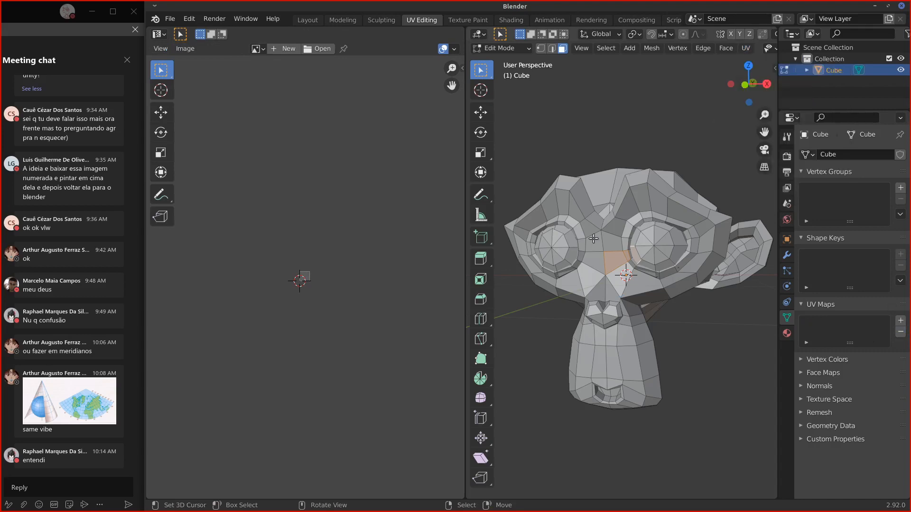
{"action": "middle_click_drag", "start_coordinate": [634, 271], "coordinate": [463, 318]}
{"action": "key", "text": "q"}
{"action": "left_click_drag", "start_coordinate": [464, 319], "coordinate": [387, 315]}
Step: Select all of the Monkey's faces and set the 3D viewport to the front orthographic view
{"action": "mouse_move", "coordinate": [602, 299]}
{"action": "middle_mouse_down"}
{"action": "mouse_move", "coordinate": [627, 298]}
{"action": "mouse_move", "coordinate": [593, 293]}
{"action": "mouse_move", "coordinate": [599, 288]}
{"action": "middle_mouse_up"}
{"action": "scroll", "coordinate": [627, 298], "scroll_direction": "up", "scroll_amount": 4}
{"action": "scroll", "coordinate": [617, 294], "scroll_direction": "down", "scroll_amount": 4}
{"action": "key", "text": "a"}
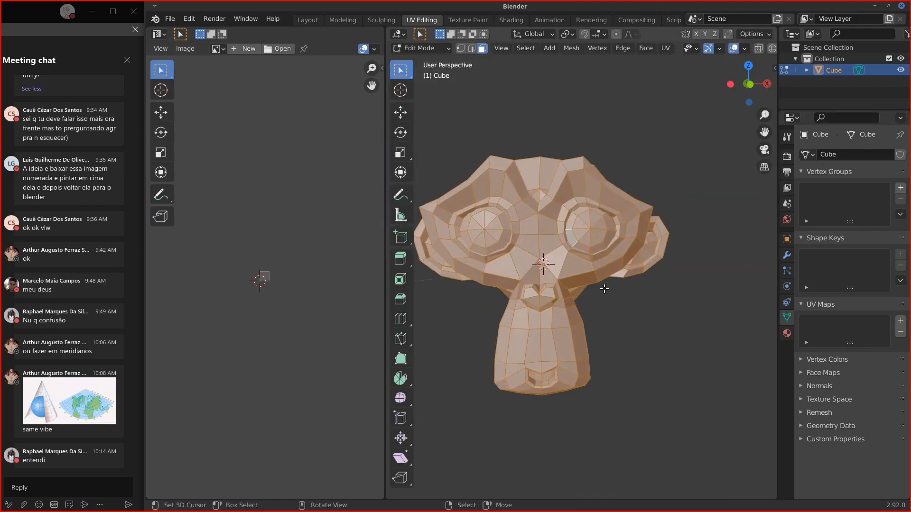
{"action": "scroll", "coordinate": [599, 288], "scroll_direction": "down", "scroll_amount": 3}
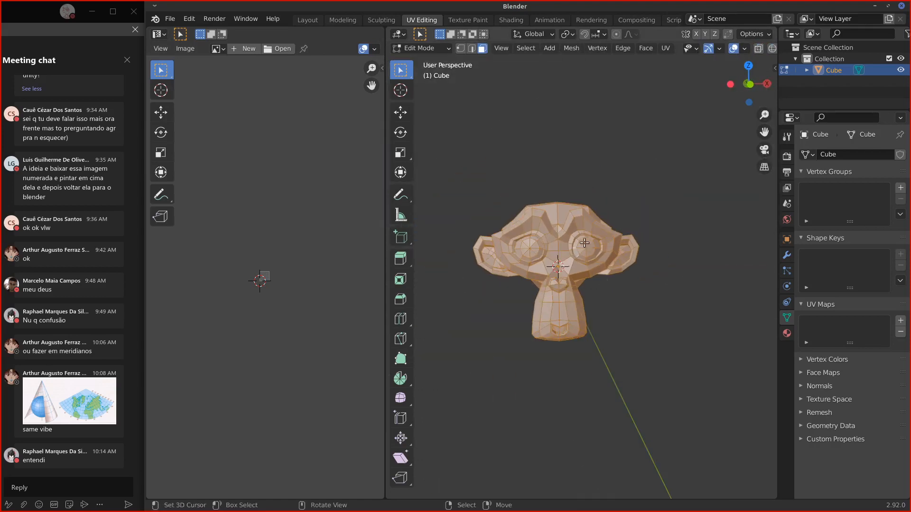
{"action": "key", "text": "KP_5"}
{"action": "scroll", "coordinate": [578, 252], "scroll_direction": "up", "scroll_amount": 3}
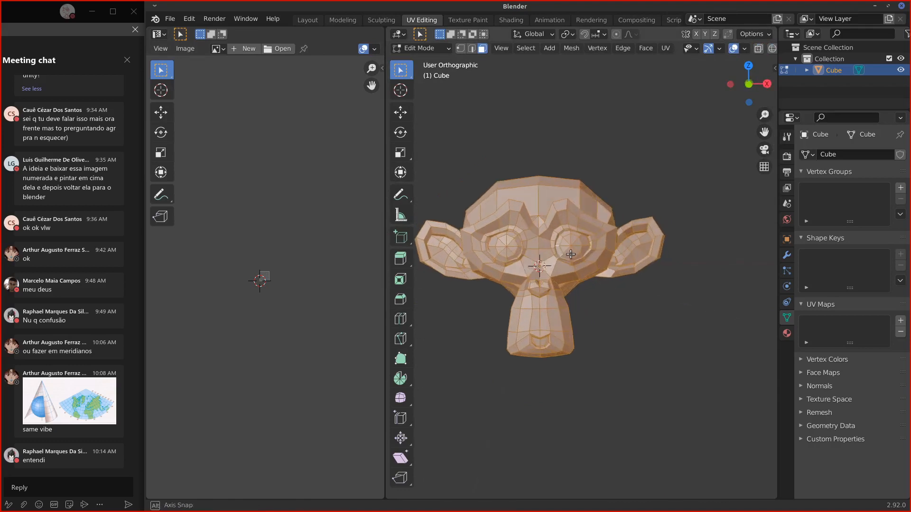
{"action": "key", "text": "KP_1"}
{"action": "middle_click_drag", "start_coordinate": [583, 251], "coordinate": [591, 246]}
{"action": "key", "text": "KP_1"}
{"action": "key", "text": "KP_1"}
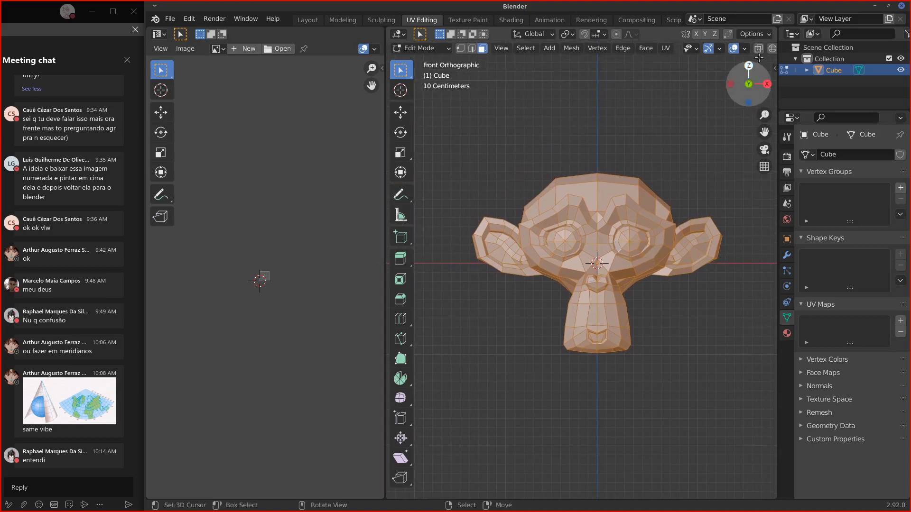
Step: Unwrap all of the Monkey's faces with Cube Projection and examine the overlapping UV layout
{"action": "left_click", "coordinate": [745, 48]}
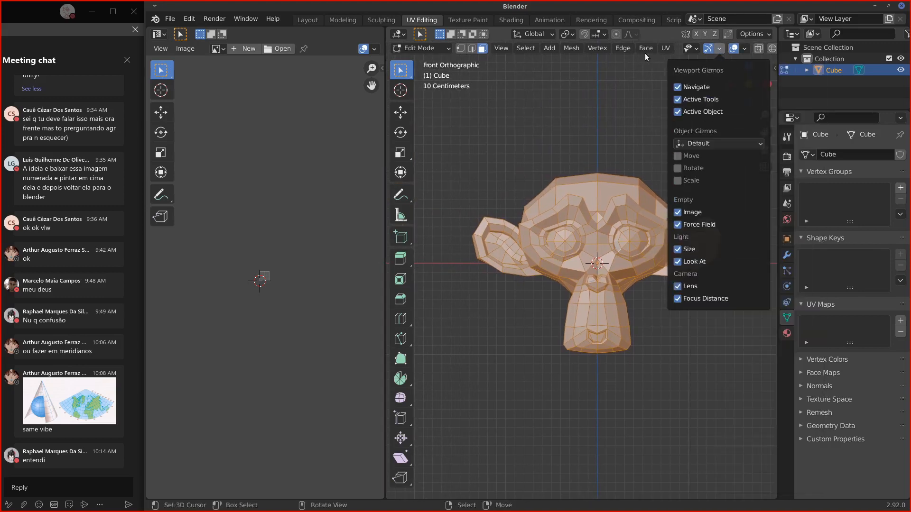
{"action": "left_click", "coordinate": [666, 48]}
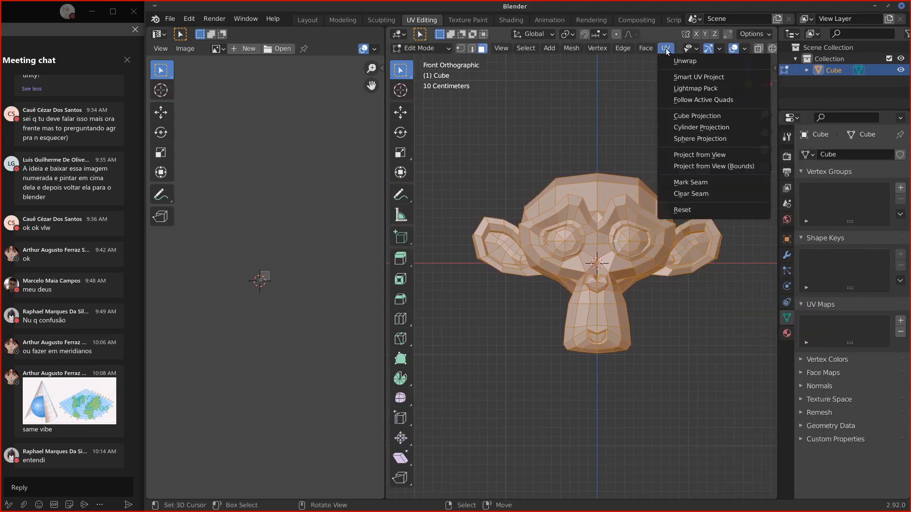
{"action": "left_click", "coordinate": [690, 116]}
{"action": "scroll", "coordinate": [266, 287], "scroll_direction": "up", "scroll_amount": 10}
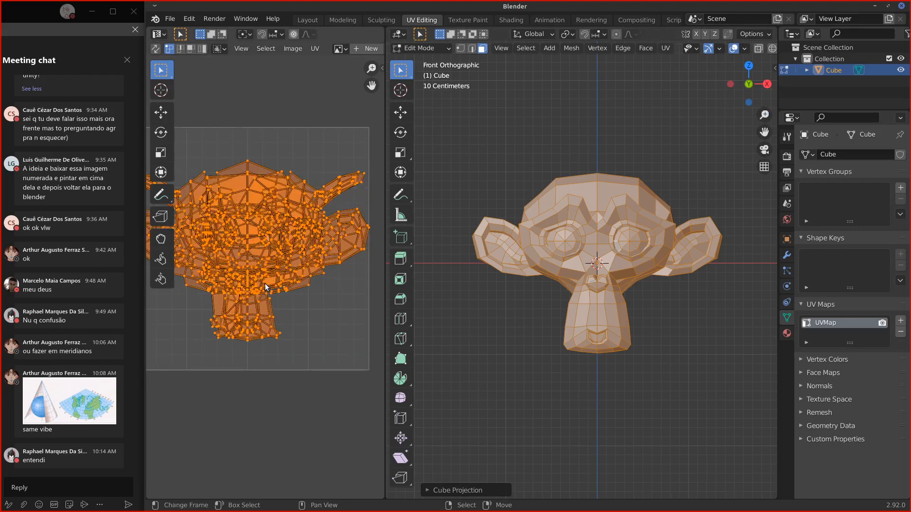
{"action": "scroll", "coordinate": [266, 287], "scroll_direction": "up", "scroll_amount": 1}
{"action": "scroll", "coordinate": [295, 294], "scroll_direction": "up", "scroll_amount": 2}
{"action": "scroll", "coordinate": [295, 294], "scroll_direction": "down", "scroll_amount": 2}
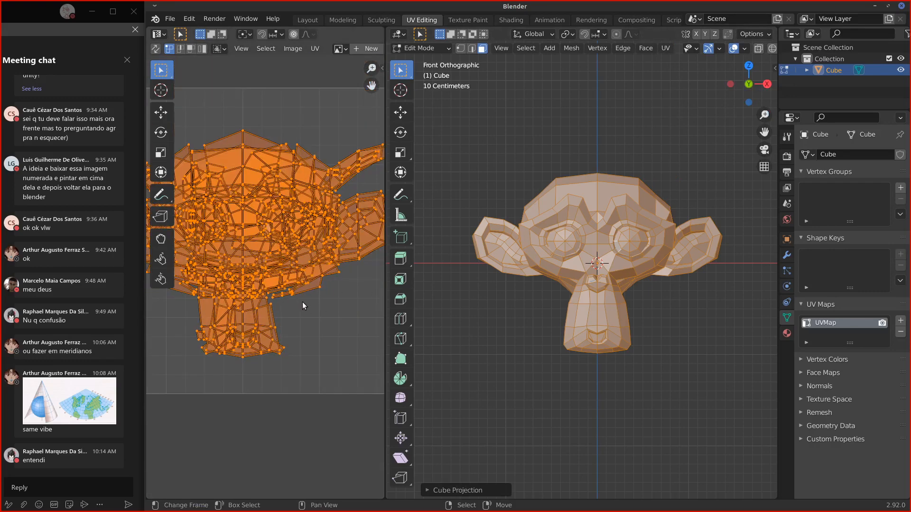
Step: Switch the Monkey to a perspective view and examine the settings of the Cube Projection operation
{"action": "middle_click_drag", "start_coordinate": [532, 325], "coordinate": [546, 332], "text": "shift"}
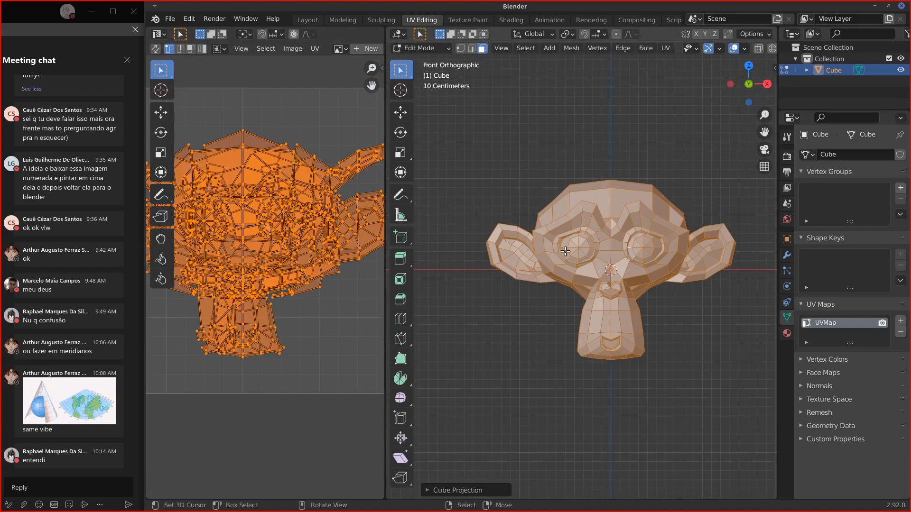
{"action": "middle_click_drag", "start_coordinate": [565, 252], "coordinate": [568, 248]}
{"action": "key", "text": "KP_1"}
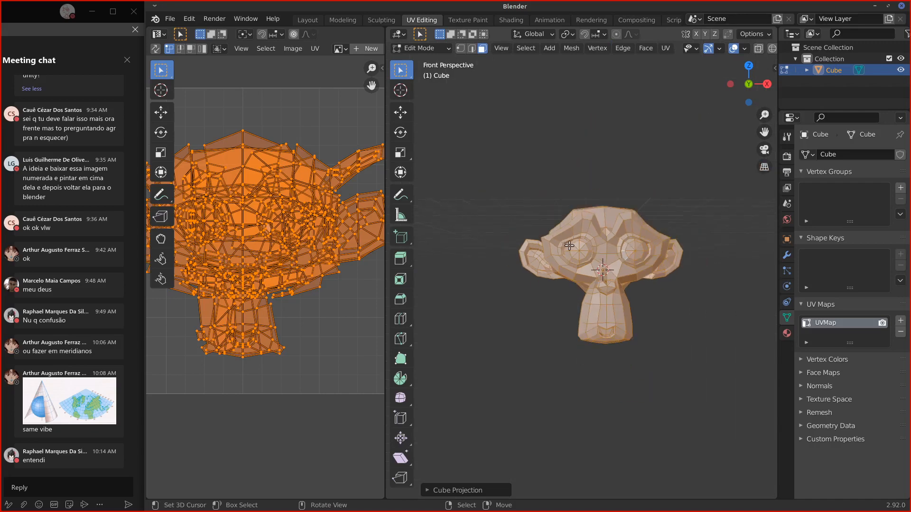
{"action": "middle_click_drag", "start_coordinate": [577, 245], "coordinate": [687, 107]}
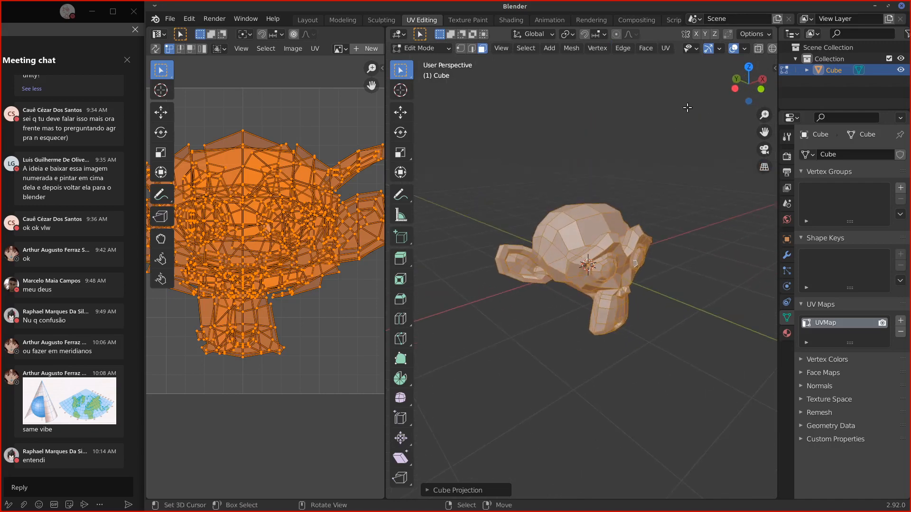
{"action": "left_click", "coordinate": [743, 47]}
{"action": "left_click", "coordinate": [665, 48]}
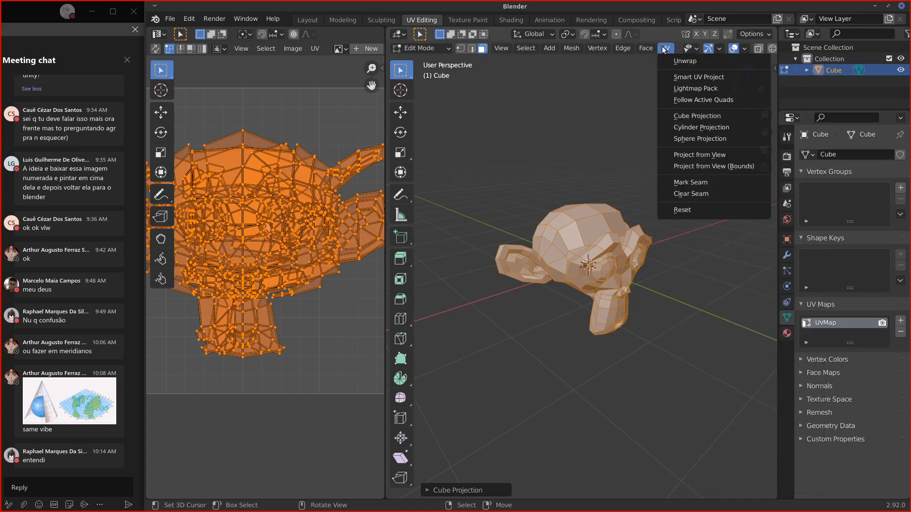
{"action": "left_click", "coordinate": [680, 118]}
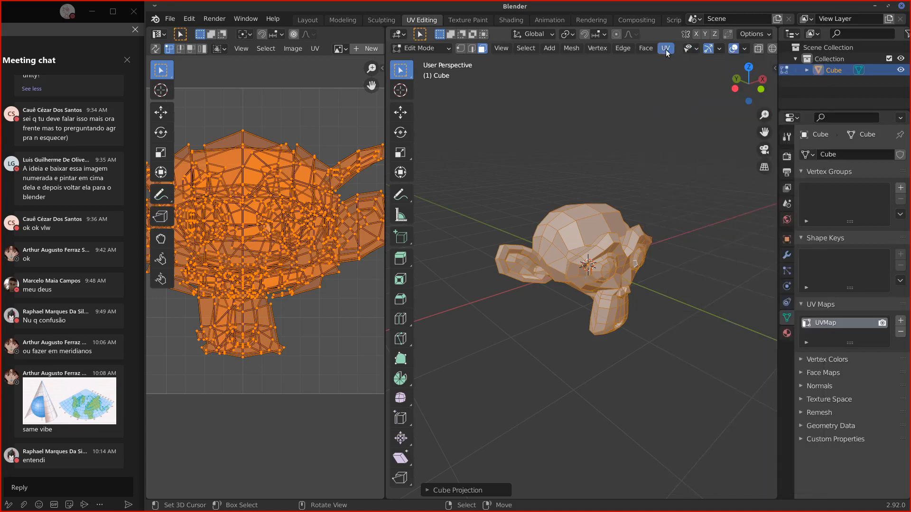
{"action": "left_click", "coordinate": [432, 492]}
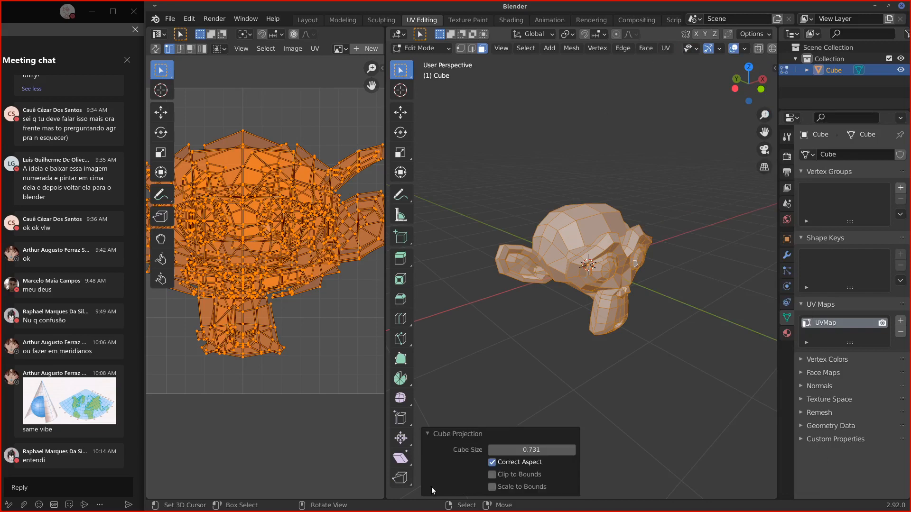
{"action": "left_click", "coordinate": [429, 435]}
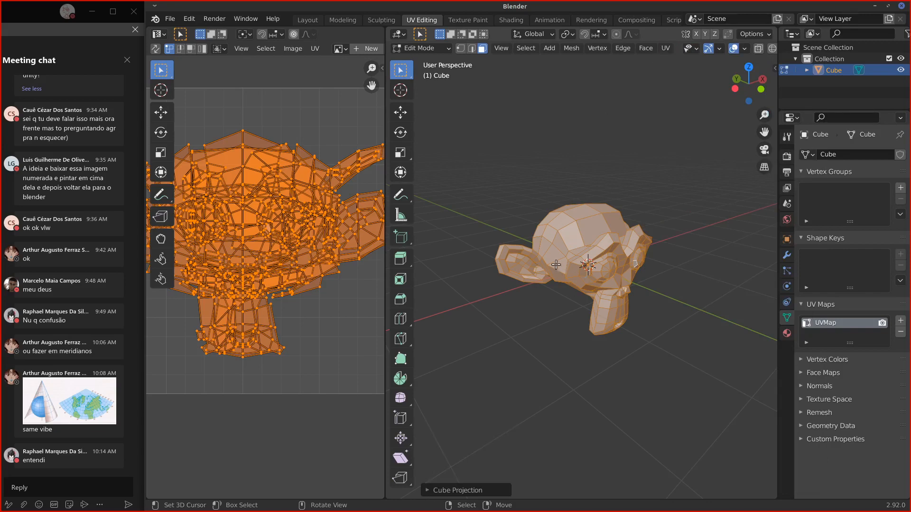
Step: Select one face of the Monkey's eyeball and all geometry linked to it to examine the eyeball's UV islands
{"action": "middle_click_drag", "start_coordinate": [264, 264], "coordinate": [305, 268]}
{"action": "left_click", "coordinate": [604, 265]}
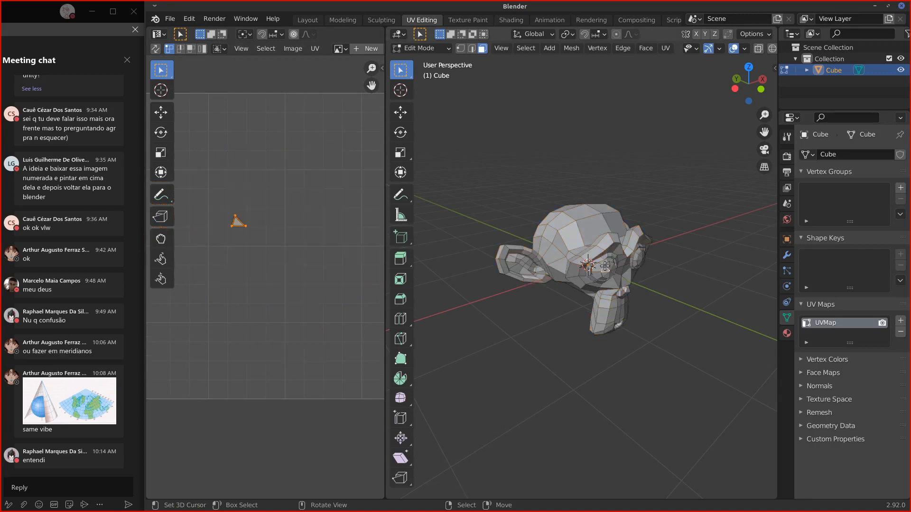
{"action": "middle_click_drag", "start_coordinate": [619, 260], "coordinate": [585, 249]}
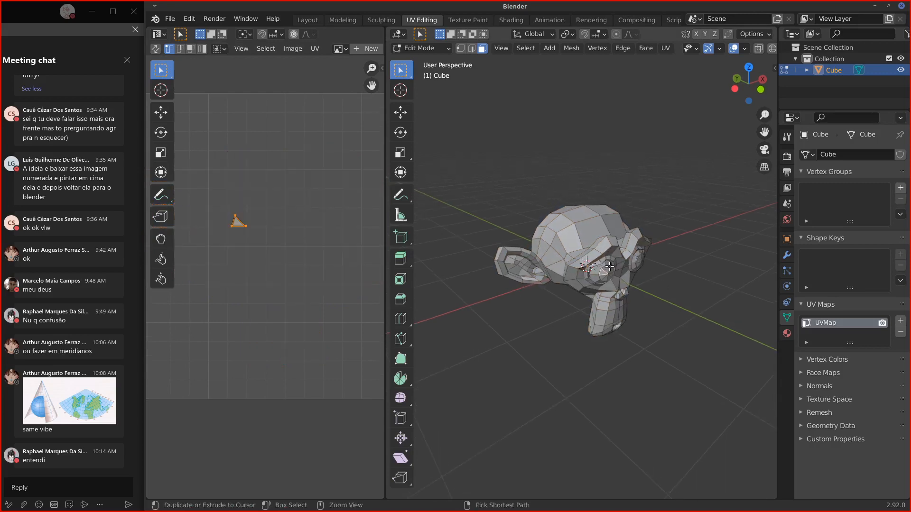
{"action": "key", "text": "ctrl+l"}
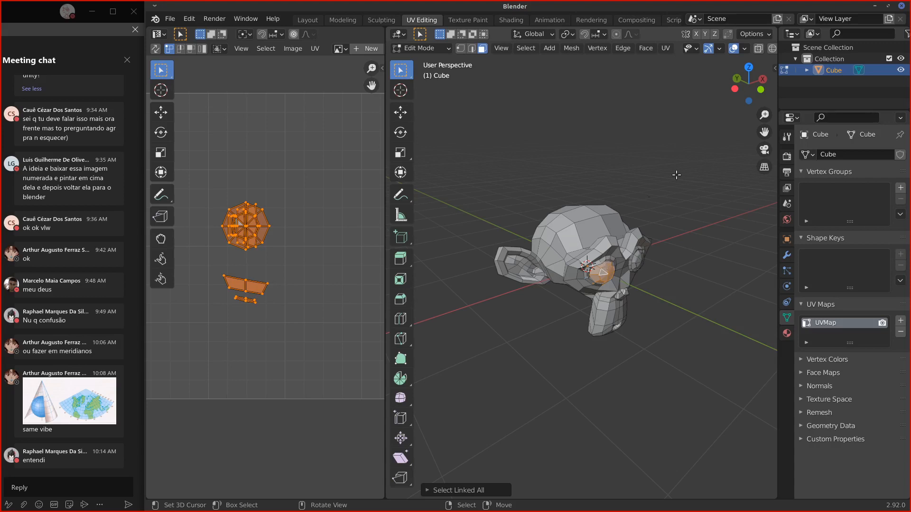
{"action": "left_click", "coordinate": [666, 49]}
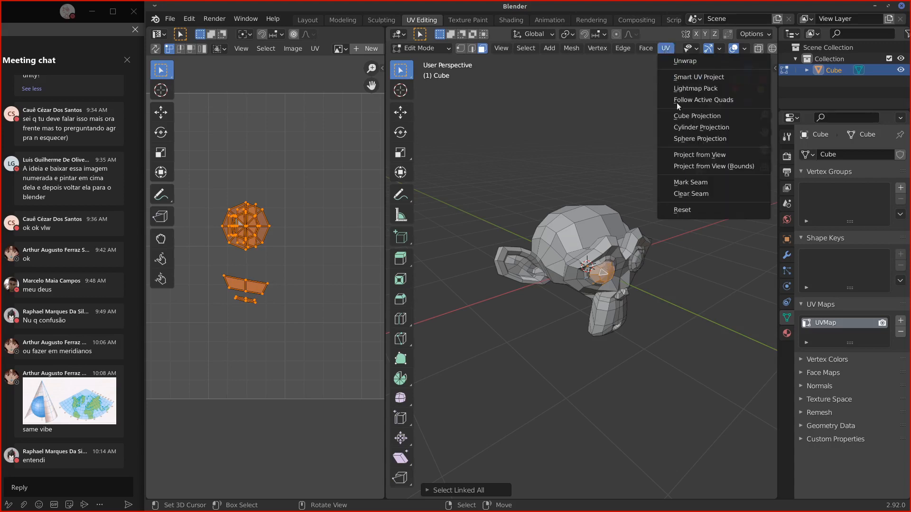
Step: Select all of the Monkey's faces again and unwrap them with Cylinder Projection
{"action": "key", "text": "a"}
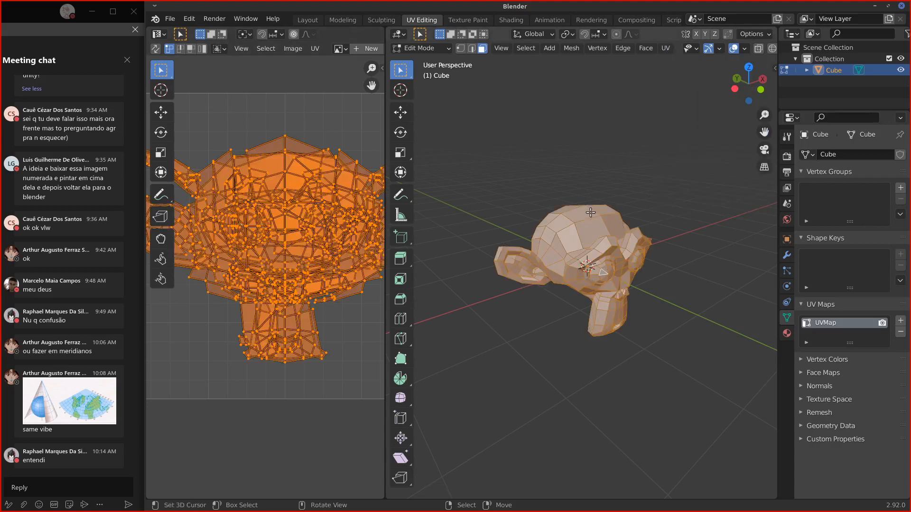
{"action": "left_click", "coordinate": [666, 48]}
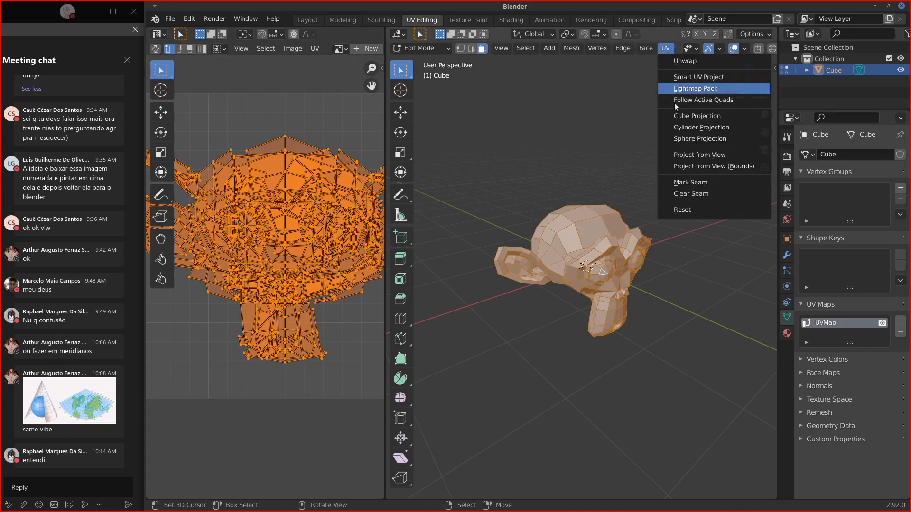
{"action": "left_click", "coordinate": [693, 128]}
{"action": "scroll", "coordinate": [299, 297], "scroll_direction": "down", "scroll_amount": 2}
{"action": "scroll", "coordinate": [312, 293], "scroll_direction": "up", "scroll_amount": 2}
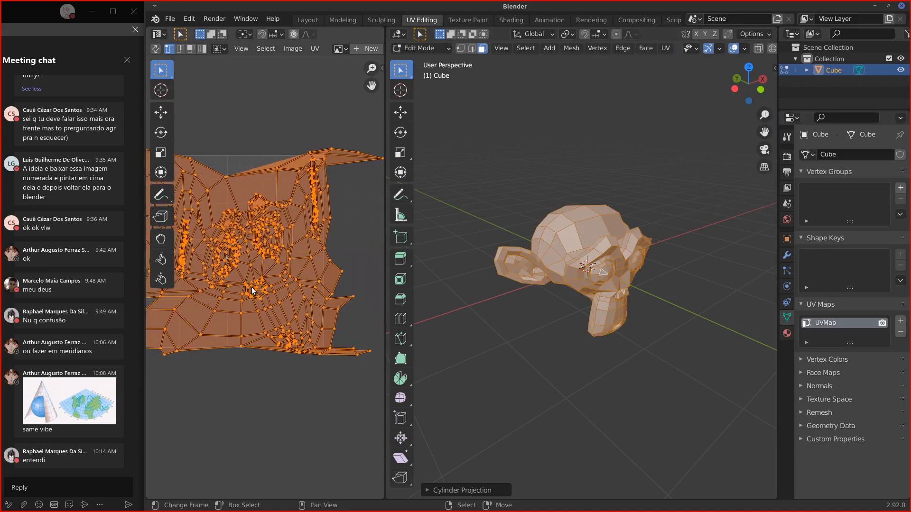
{"action": "scroll", "coordinate": [252, 281], "scroll_direction": "up", "scroll_amount": 2}
Step: Widen the UV editor and examine where the Monkey's eyes and nose lie in the cylinder-projected layout
{"action": "middle_click_drag", "start_coordinate": [474, 273], "coordinate": [361, 279]}
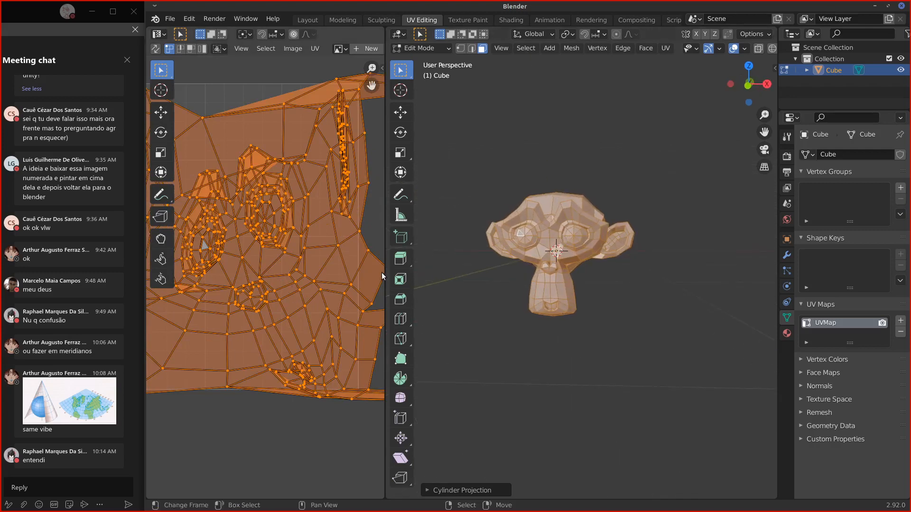
{"action": "left_click_drag", "start_coordinate": [386, 276], "coordinate": [552, 277]}
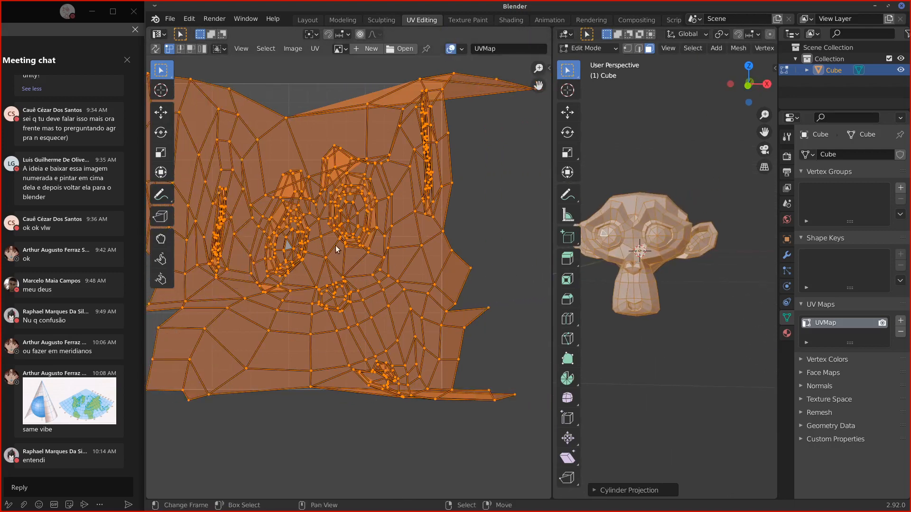
{"action": "key", "text": "g"}
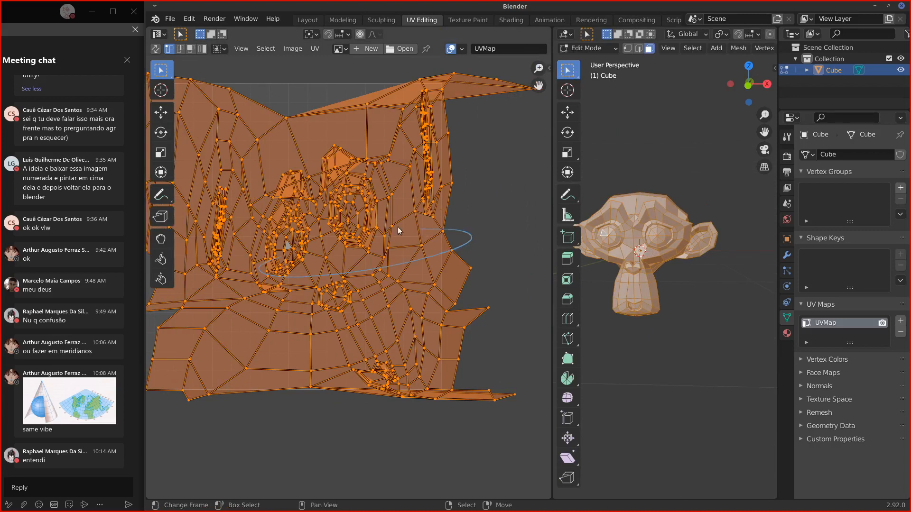
{"action": "key", "text": "Escape"}
{"action": "left_click_drag", "start_coordinate": [311, 223], "coordinate": [299, 206]}
{"action": "left_click_drag", "start_coordinate": [361, 166], "coordinate": [354, 166]}
{"action": "left_click_drag", "start_coordinate": [325, 289], "coordinate": [322, 291]}
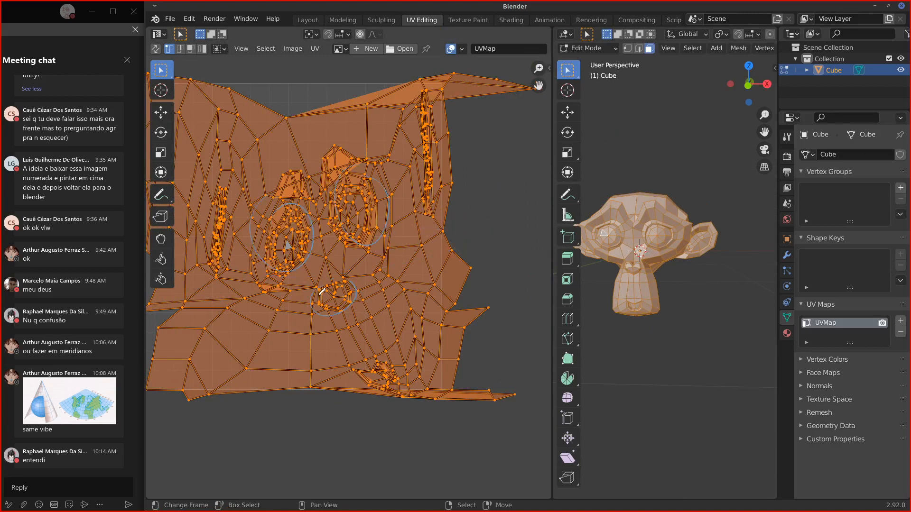
Step: Erase the annotation circles drawn around the eyes and nose in the cylinder-projected UV layout
{"action": "left_click_drag", "start_coordinate": [365, 396], "coordinate": [366, 353]}
{"action": "key", "text": "ctrl+z"}
{"action": "mouse_move", "coordinate": [315, 372]}
{"action": "left_mouse_down"}
{"action": "mouse_move", "coordinate": [341, 274]}
{"action": "mouse_move", "coordinate": [294, 260]}
{"action": "mouse_move", "coordinate": [320, 248]}
{"action": "mouse_move", "coordinate": [344, 179]}
{"action": "left_mouse_up"}
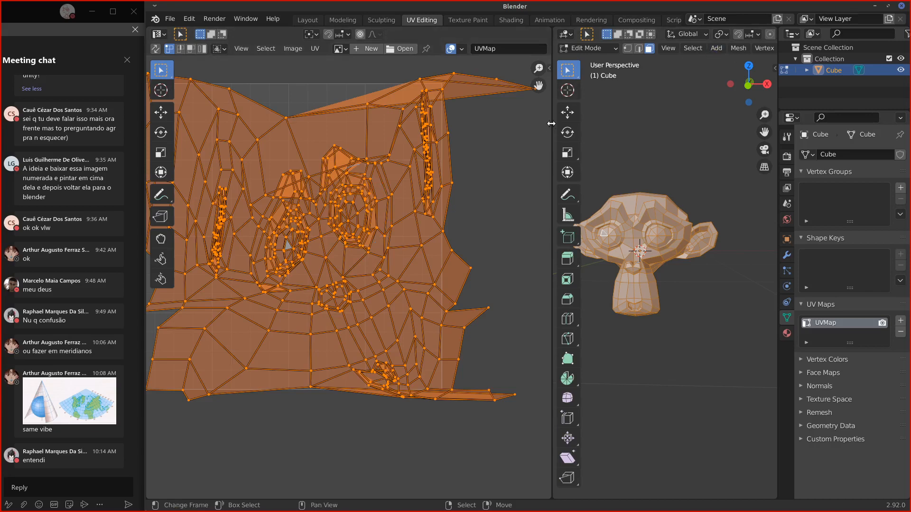
Step: Enlarge the 3D viewport and unwrap all of the Monkey's faces with Sphere Projection
{"action": "left_click_drag", "start_coordinate": [554, 123], "coordinate": [417, 123]}
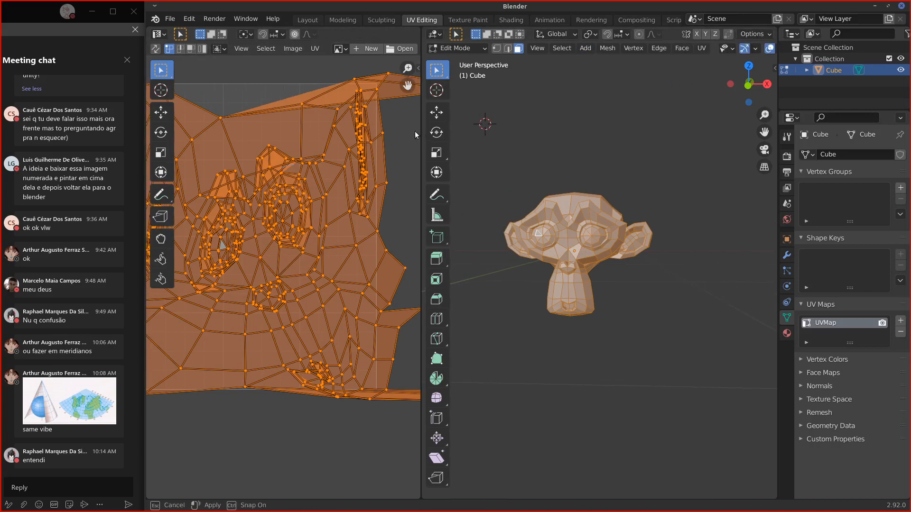
{"action": "left_click", "coordinate": [697, 49]}
{"action": "left_click", "coordinate": [698, 48]}
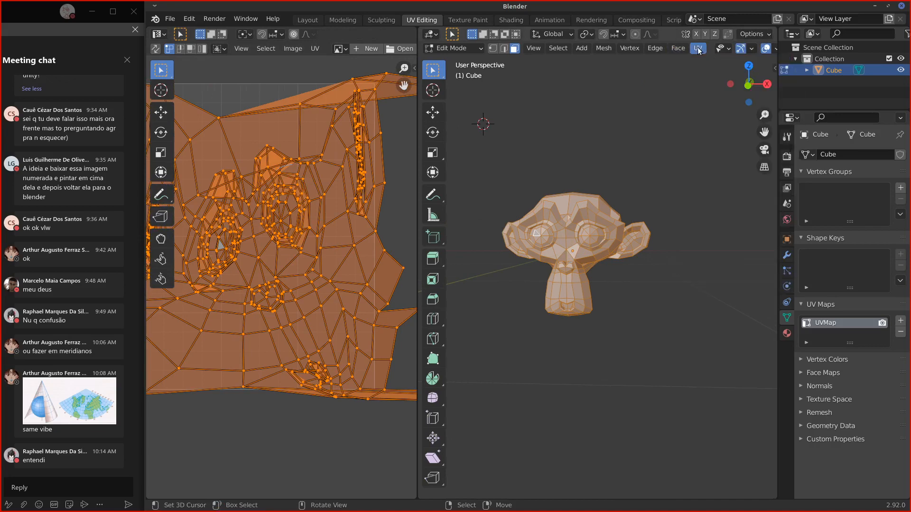
{"action": "left_click", "coordinate": [698, 48]}
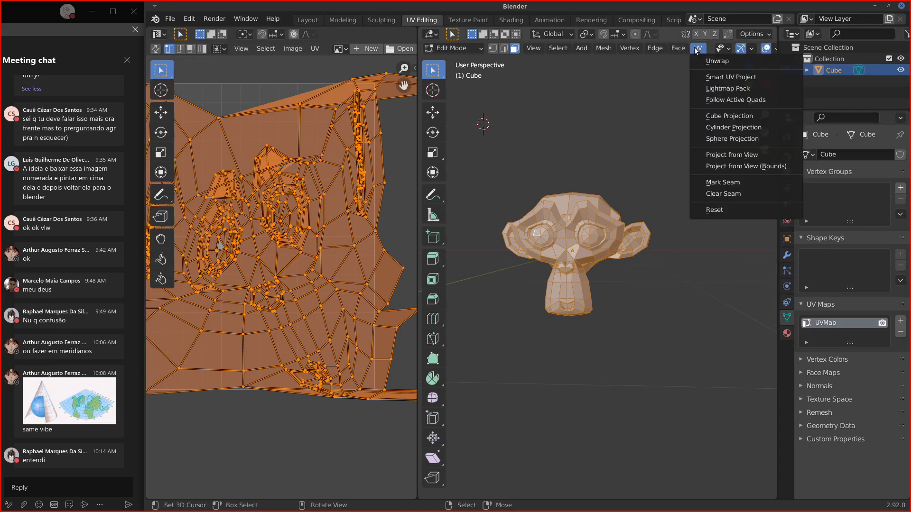
{"action": "left_click", "coordinate": [721, 139]}
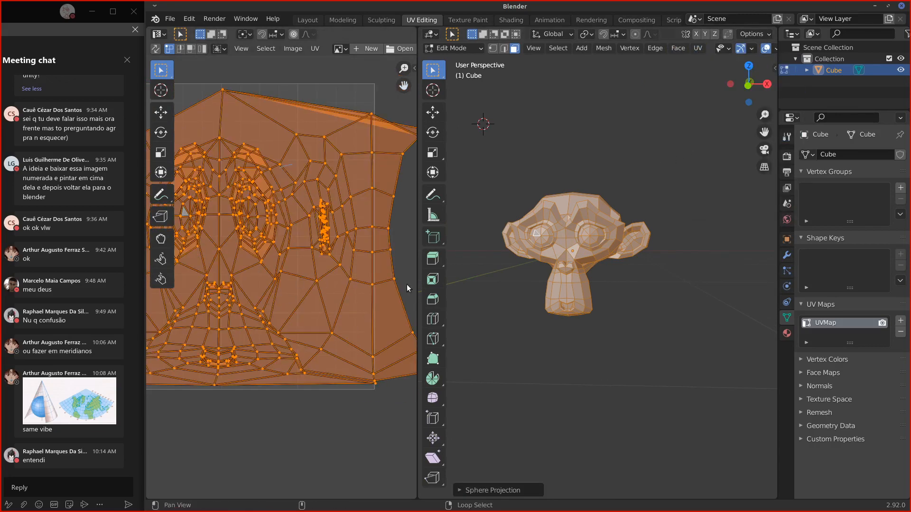
Step: Try enlarging the sphere-projected layout in a widened UV editor, and undo the scaling
{"action": "left_click_drag", "start_coordinate": [418, 285], "coordinate": [615, 285]}
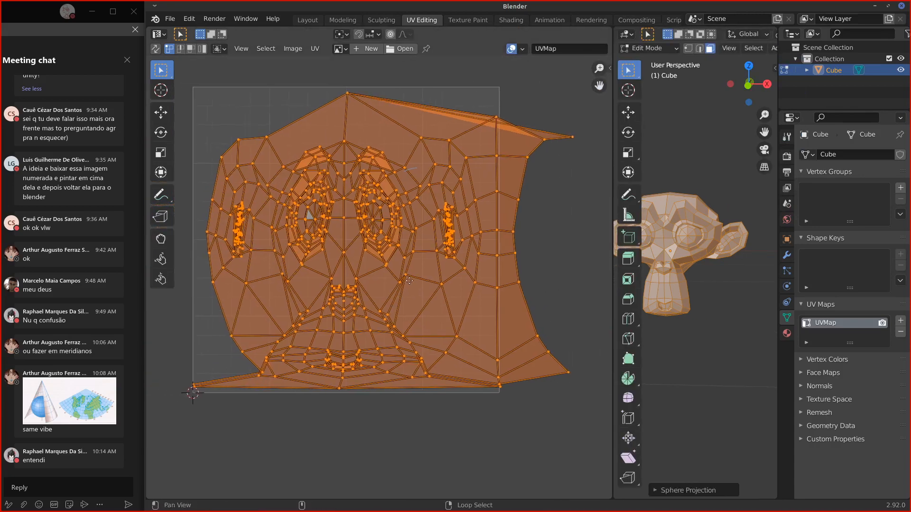
{"action": "key", "text": "s"}
{"action": "left_click", "coordinate": [250, 276]}
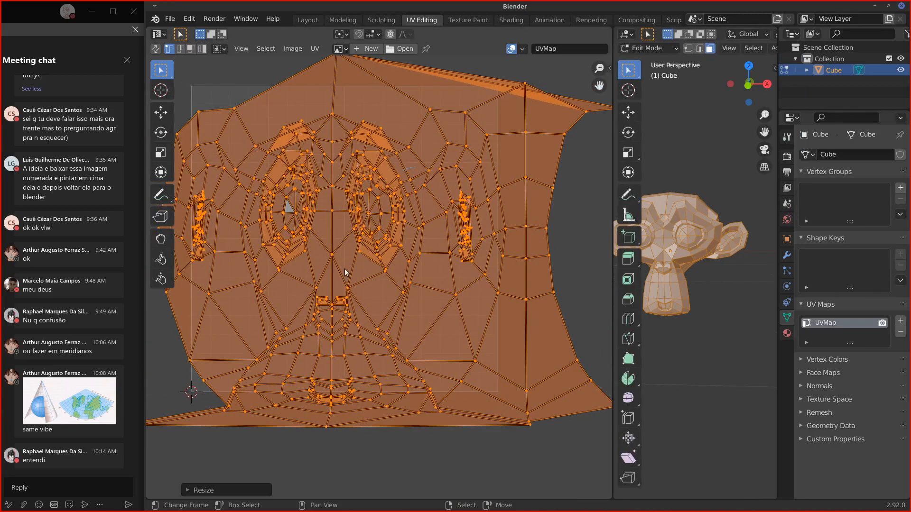
{"action": "key", "text": "ctrl+z"}
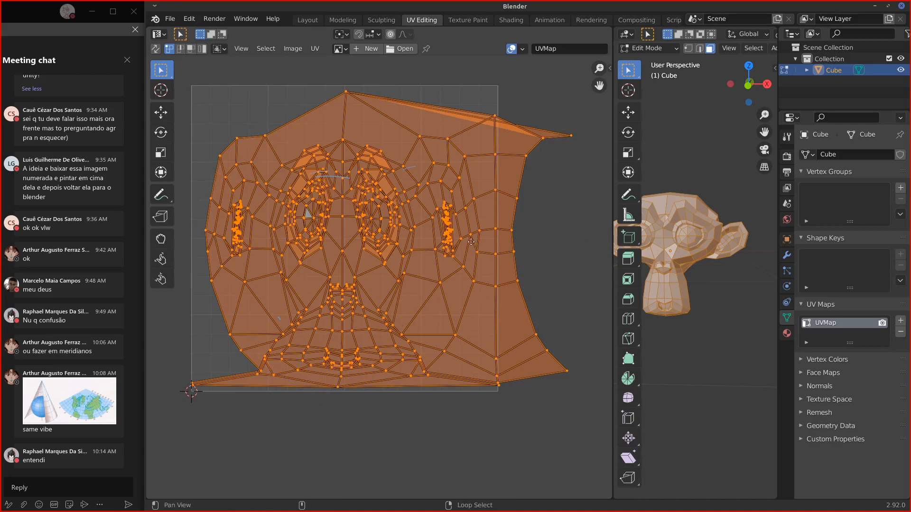
Step: Turn the Monkey to an angled perspective view and draw a rectangular annotation frame around it
{"action": "scroll", "coordinate": [569, 266], "scroll_direction": "right", "scroll_amount": 1}
{"action": "left_click_drag", "start_coordinate": [613, 270], "coordinate": [478, 268]}
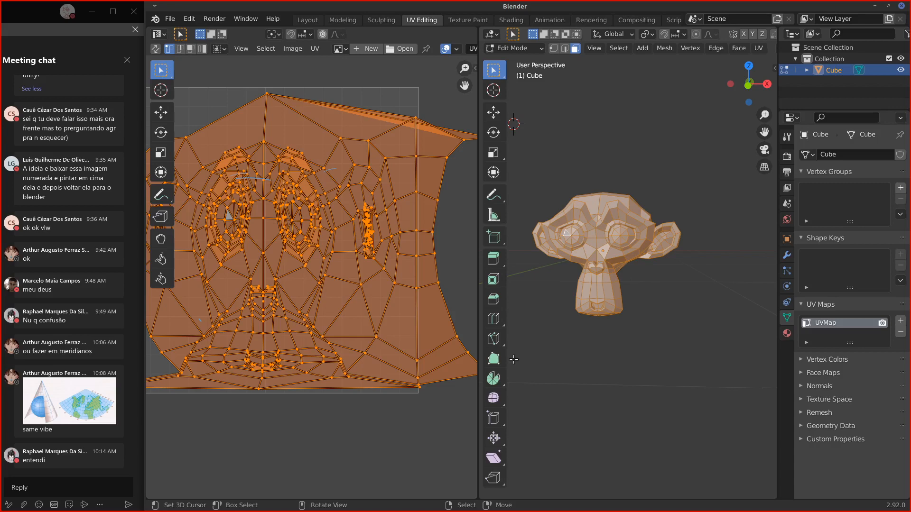
{"action": "left_click", "coordinate": [759, 48]}
{"action": "mouse_move", "coordinate": [741, 51]}
{"action": "middle_click_drag", "start_coordinate": [564, 298], "coordinate": [621, 198]}
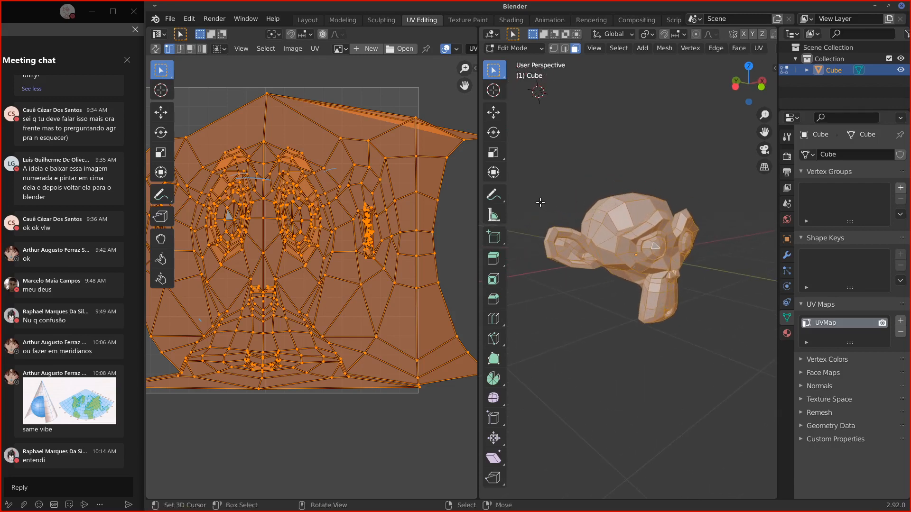
{"action": "left_click_drag", "start_coordinate": [537, 199], "coordinate": [529, 311]}
{"action": "mouse_move", "coordinate": [538, 184]}
{"action": "left_mouse_down"}
{"action": "mouse_move", "coordinate": [716, 183]}
{"action": "mouse_move", "coordinate": [711, 348]}
{"action": "mouse_move", "coordinate": [555, 348]}
{"action": "left_mouse_up"}
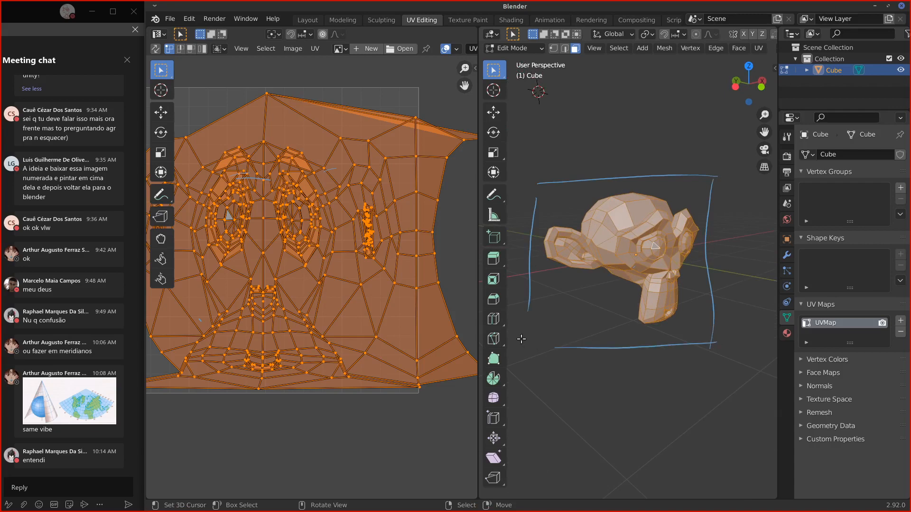
Step: Unwrap the angled Monkey with Project from View, scale its UVs up about 2.3 times and reposition them
{"action": "left_click", "coordinate": [757, 49]}
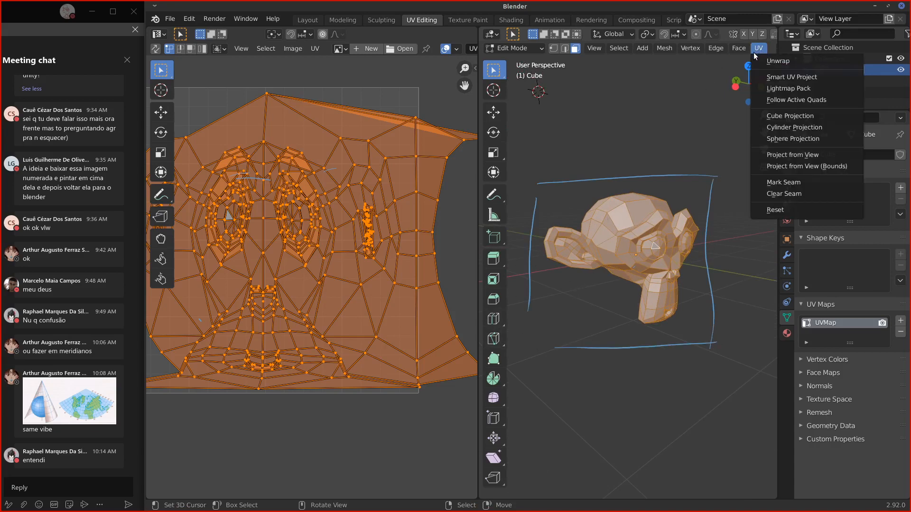
{"action": "left_click", "coordinate": [777, 155]}
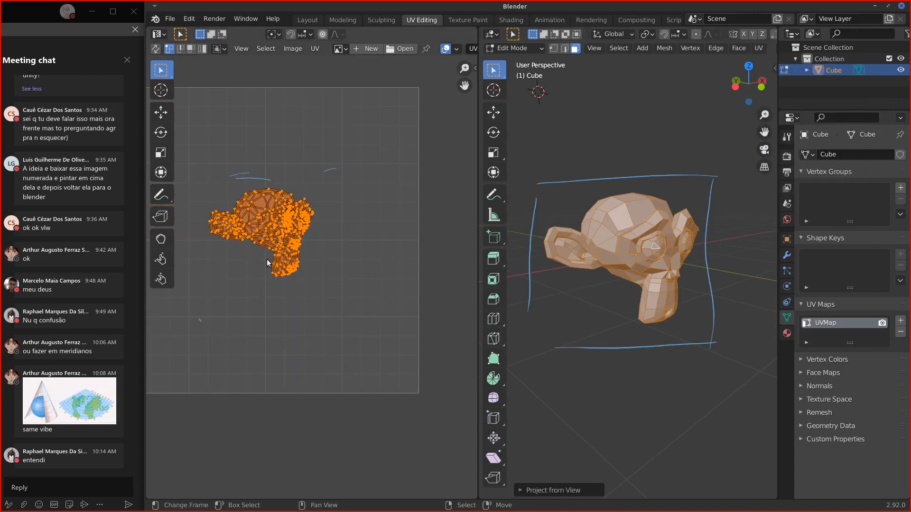
{"action": "key", "text": "s"}
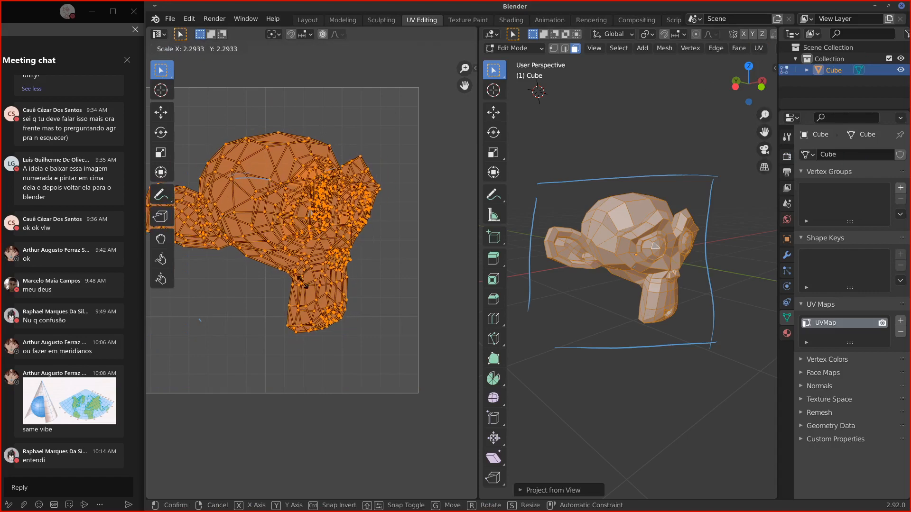
{"action": "left_click", "coordinate": [318, 261]}
{"action": "middle_click_drag", "start_coordinate": [318, 261], "coordinate": [321, 276]}
{"action": "key", "text": "g"}
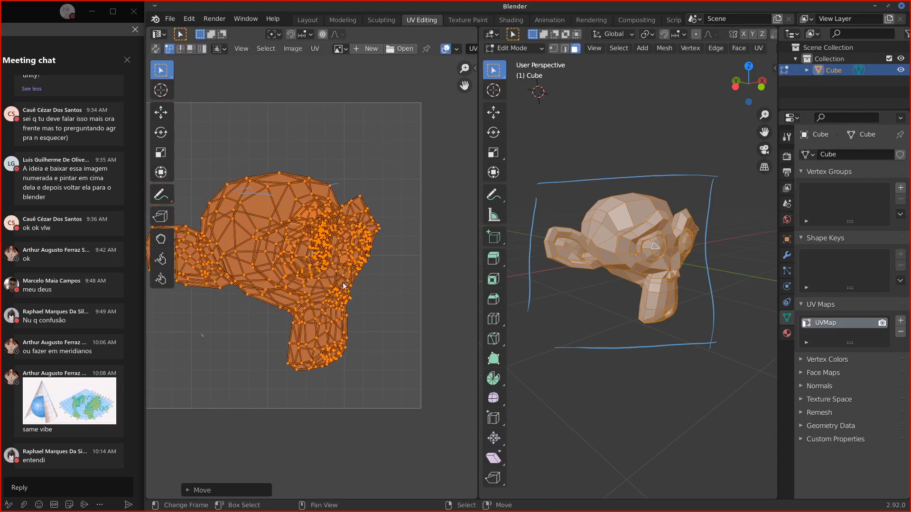
{"action": "left_click", "coordinate": [343, 283]}
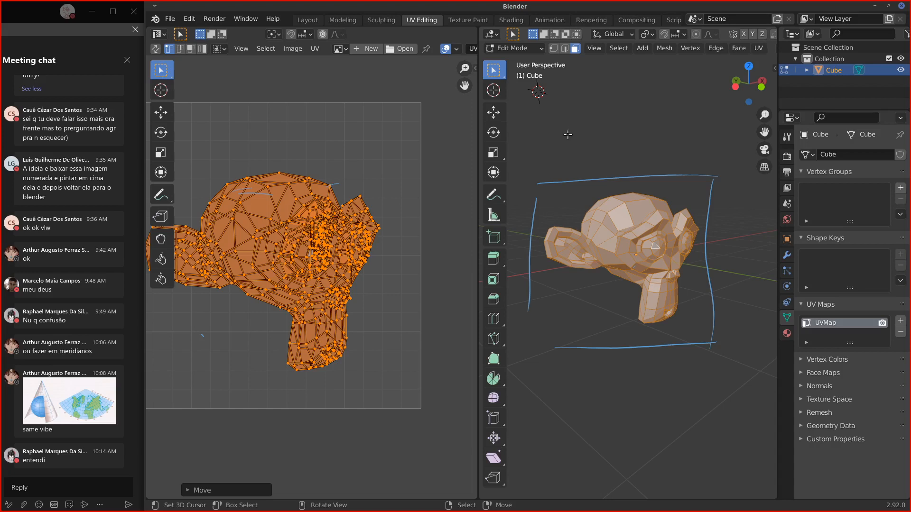
Step: Sketch a pistol outline as an annotation above the Monkey, and erase both the sketch and the rectangular frame
{"action": "mouse_move", "coordinate": [561, 149]}
{"action": "left_mouse_down"}
{"action": "mouse_move", "coordinate": [572, 117]}
{"action": "mouse_move", "coordinate": [614, 97]}
{"action": "mouse_move", "coordinate": [647, 97]}
{"action": "mouse_move", "coordinate": [557, 150]}
{"action": "mouse_move", "coordinate": [585, 120]}
{"action": "mouse_move", "coordinate": [611, 115]}
{"action": "left_mouse_up"}
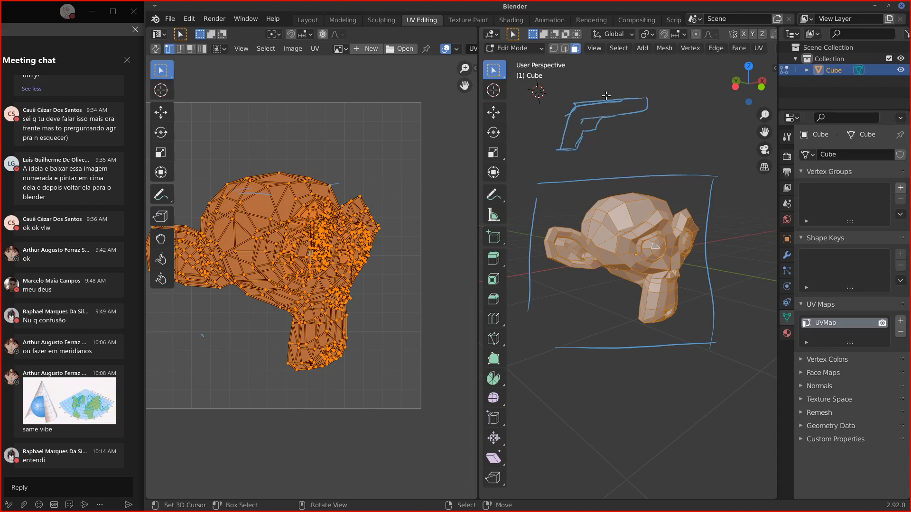
{"action": "right_click_drag", "start_coordinate": [572, 121], "coordinate": [602, 101], "text": "ctrl"}
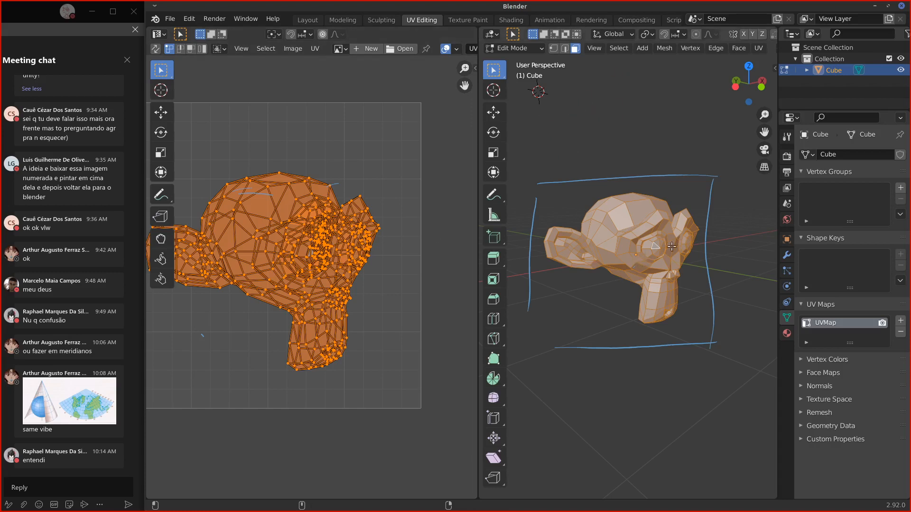
{"action": "mouse_move", "coordinate": [570, 183]}
{"action": "right_mouse_down", "text": "ctrl"}
{"action": "mouse_move", "coordinate": [530, 280]}
{"action": "mouse_move", "coordinate": [548, 340]}
{"action": "mouse_move", "coordinate": [701, 301]}
{"action": "mouse_move", "coordinate": [712, 199]}
{"action": "mouse_move", "coordinate": [571, 179]}
{"action": "right_mouse_up", "text": "ctrl"}
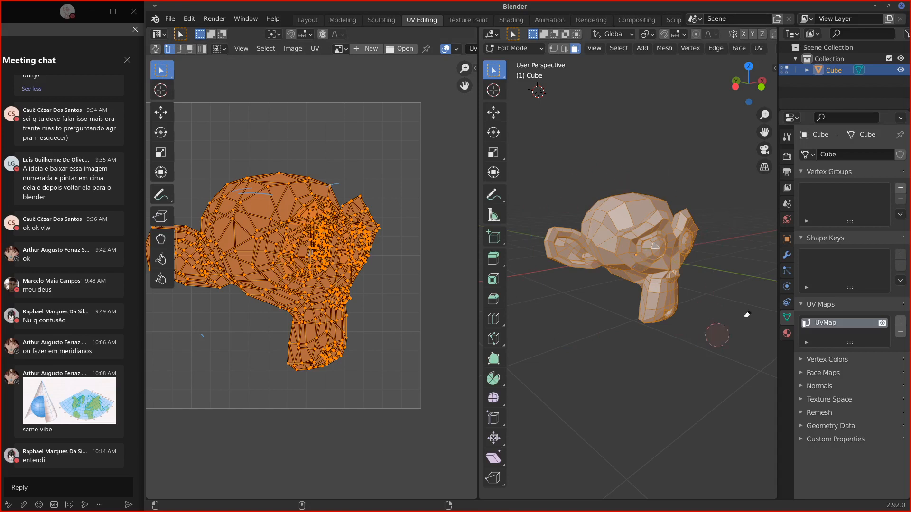
Step: Unwrap the Monkey with Project from View in the front orthographic view and enlarge the resulting UVs
{"action": "key", "text": "KP_1"}
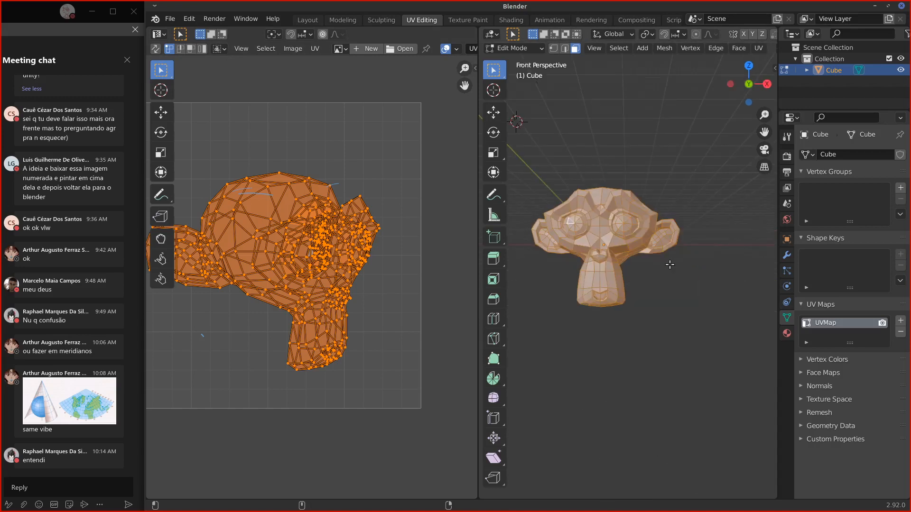
{"action": "key", "text": "KP_5"}
{"action": "middle_click_drag", "start_coordinate": [645, 258], "coordinate": [671, 287], "text": "shift"}
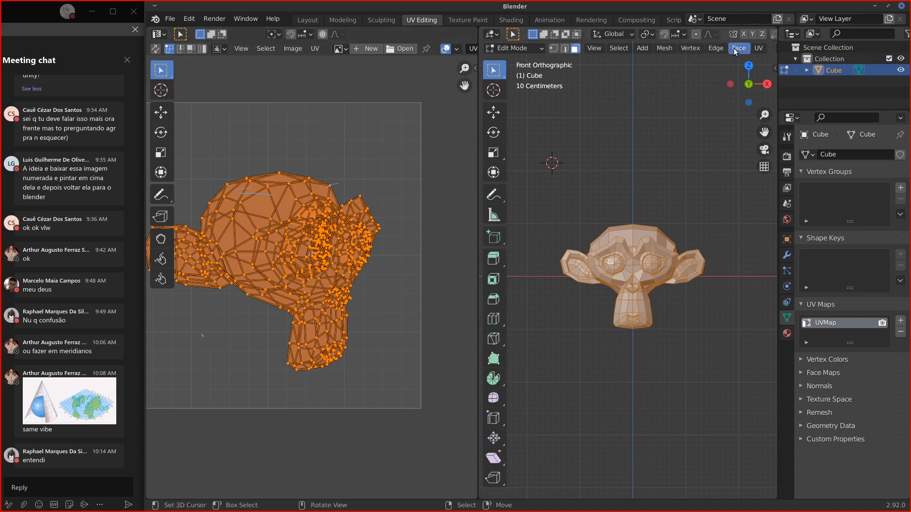
{"action": "left_click", "coordinate": [759, 48]}
{"action": "left_click", "coordinate": [783, 155]}
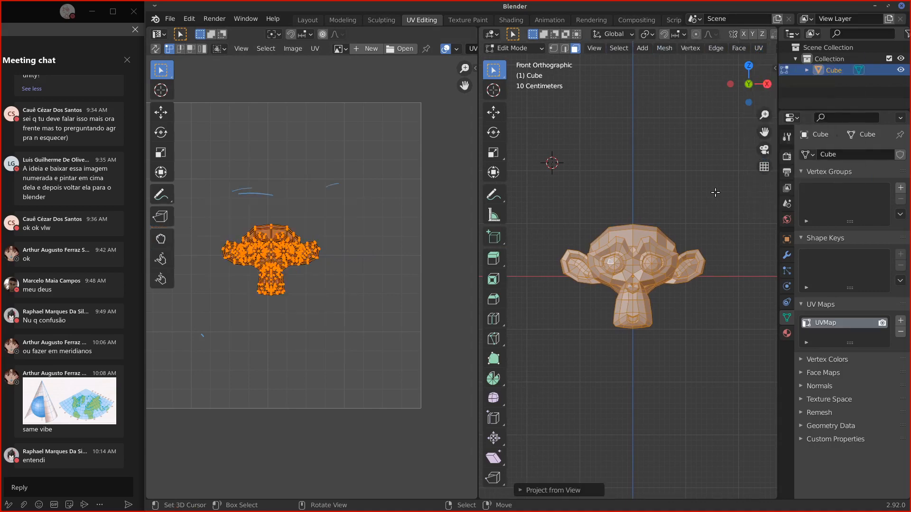
{"action": "key", "text": "s"}
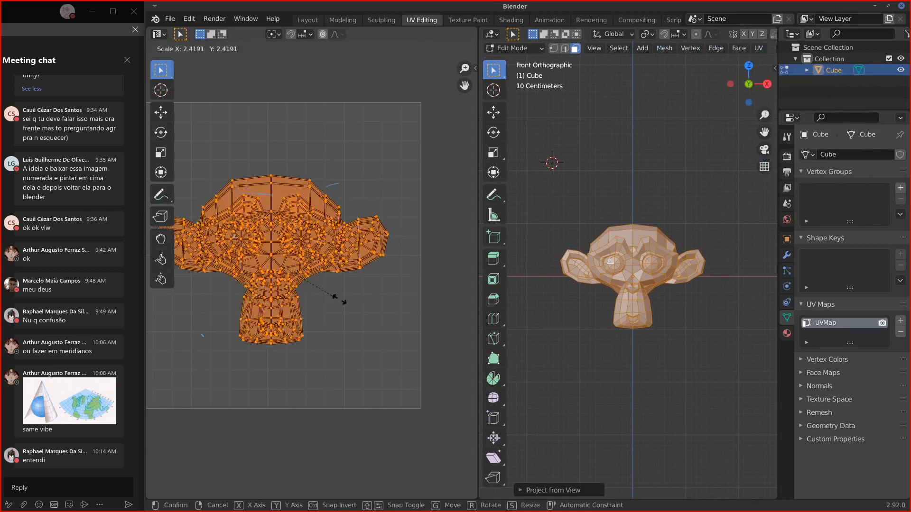
{"action": "left_click", "coordinate": [338, 309]}
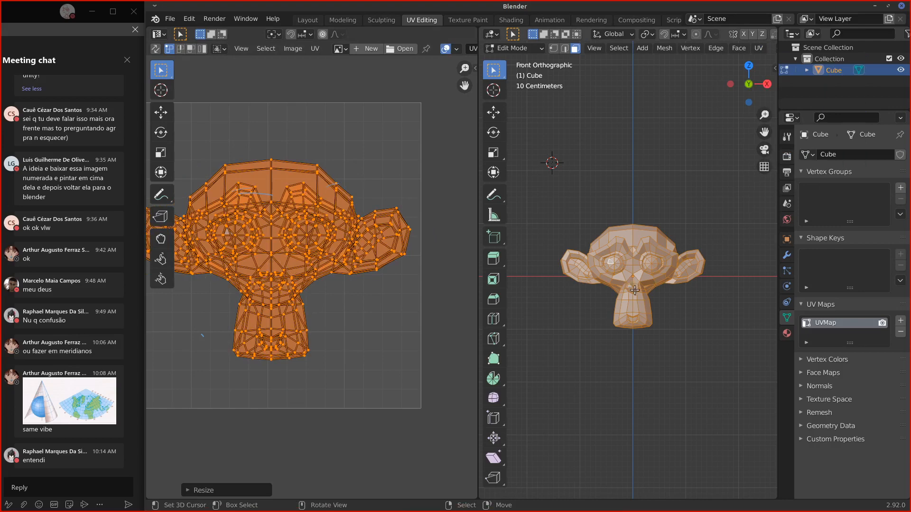
Step: Frame the front view closer on the Monkey and unwrap it with Project from View (Bounds)
{"action": "scroll", "coordinate": [638, 283], "scroll_direction": "down", "scroll_amount": 4, "text": "shift"}
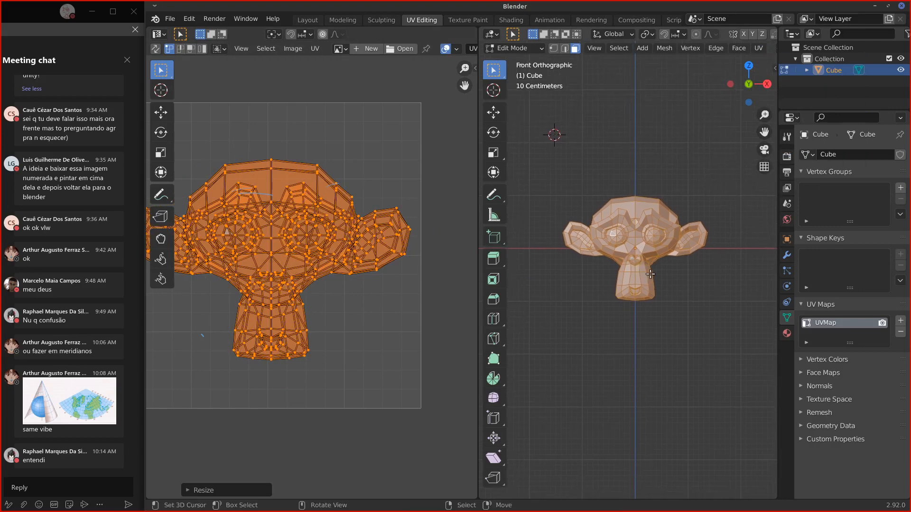
{"action": "scroll", "coordinate": [650, 275], "scroll_direction": "up", "scroll_amount": 2}
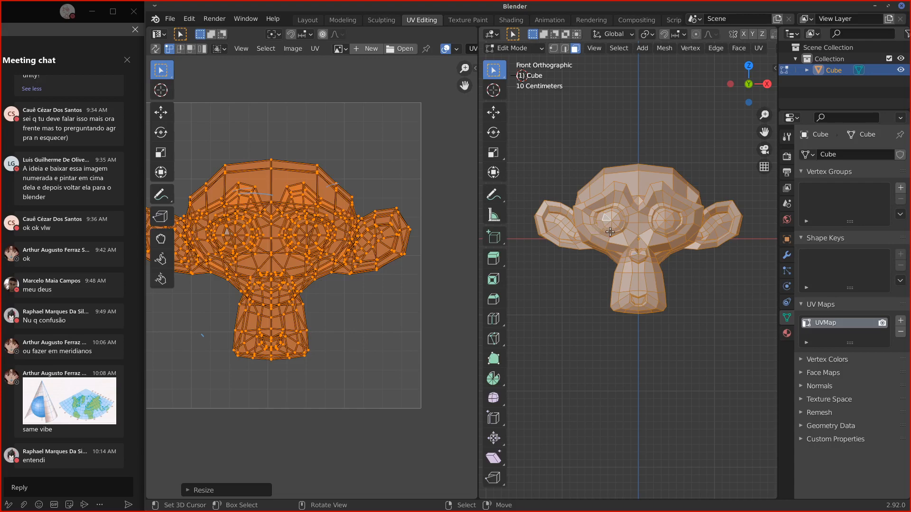
{"action": "middle_click_drag", "start_coordinate": [624, 234], "coordinate": [617, 251], "text": "shift"}
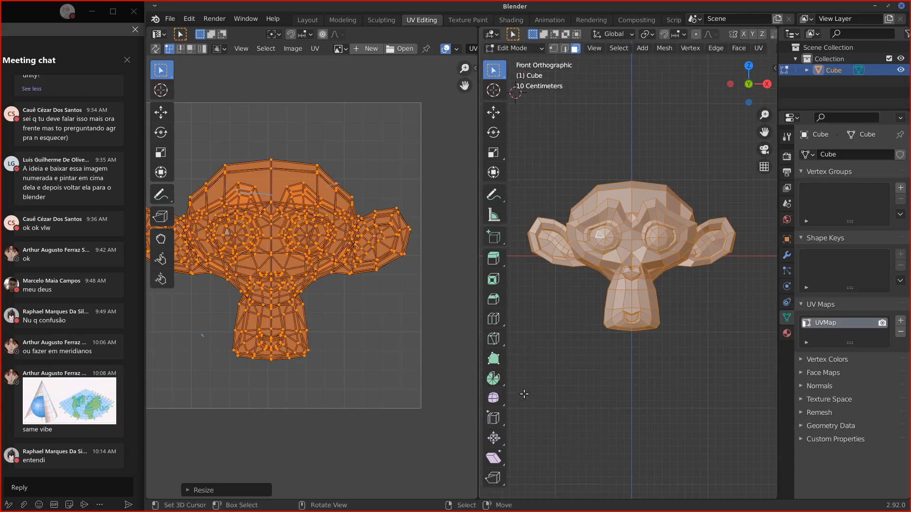
{"action": "middle_click_drag", "start_coordinate": [664, 267], "coordinate": [622, 279]}
{"action": "middle_click_drag", "start_coordinate": [345, 274], "coordinate": [377, 269]}
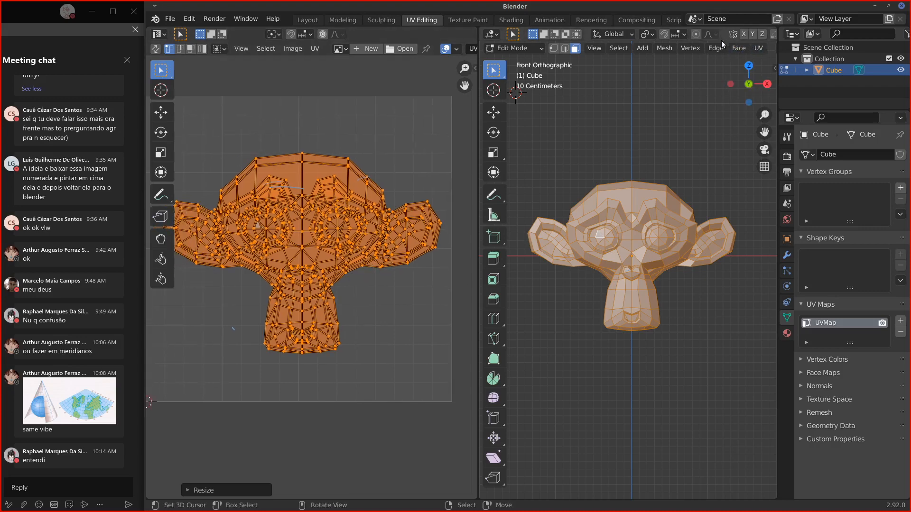
{"action": "left_click", "coordinate": [739, 48]}
{"action": "mouse_move", "coordinate": [761, 48]}
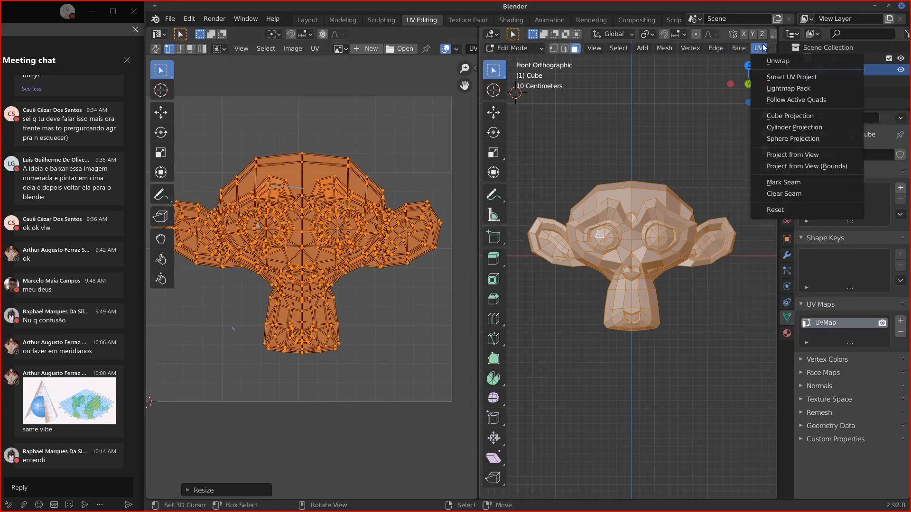
{"action": "left_click", "coordinate": [783, 166]}
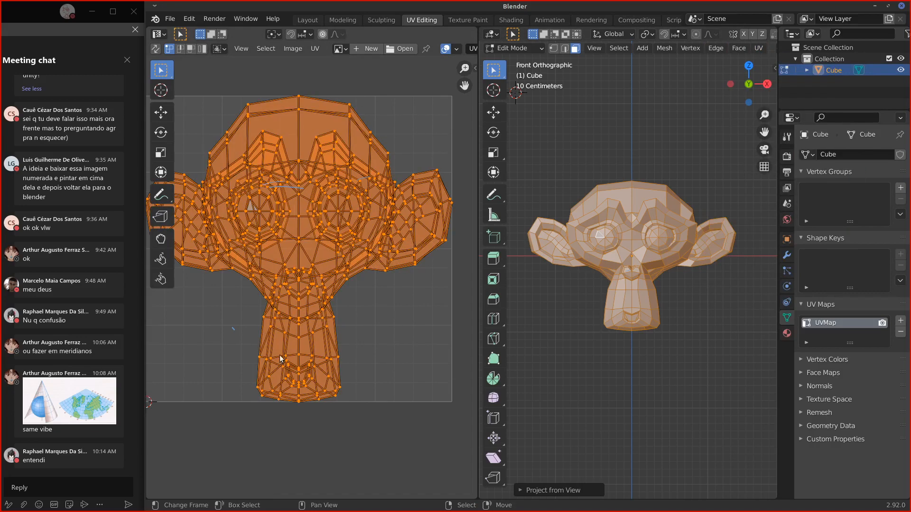
{"action": "scroll", "coordinate": [280, 360], "scroll_direction": "up", "scroll_amount": 2}
{"action": "scroll", "coordinate": [340, 199], "scroll_direction": "up", "scroll_amount": 2}
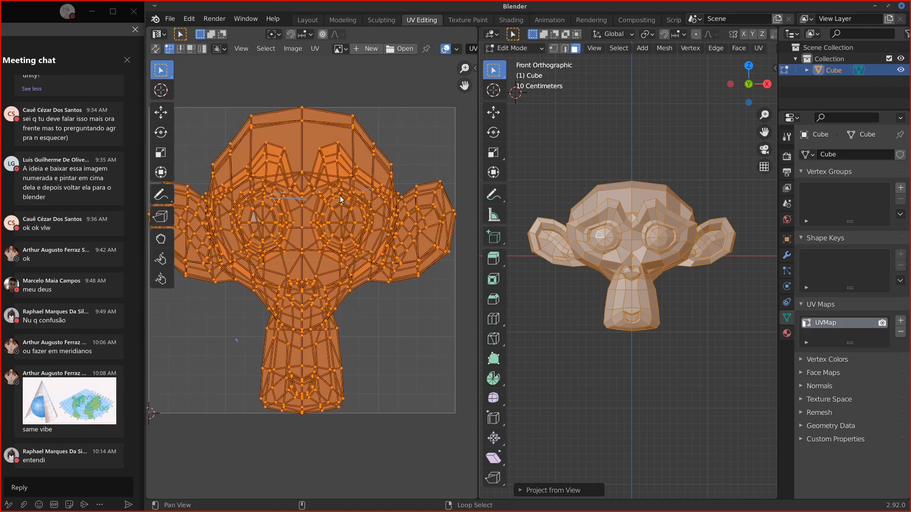
Step: Unwrap the front-facing Monkey again with Project from View, without fitting its UVs to the bounds
{"action": "left_click", "coordinate": [739, 48]}
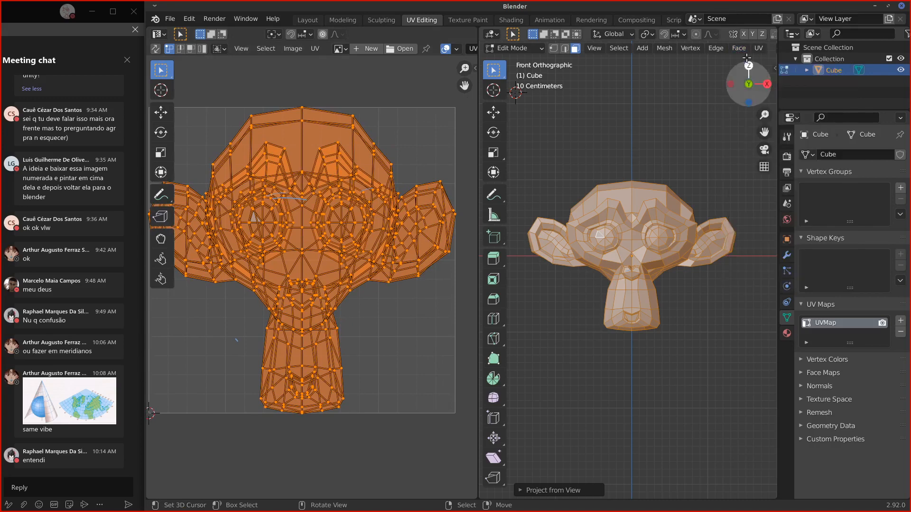
{"action": "left_click", "coordinate": [758, 48]}
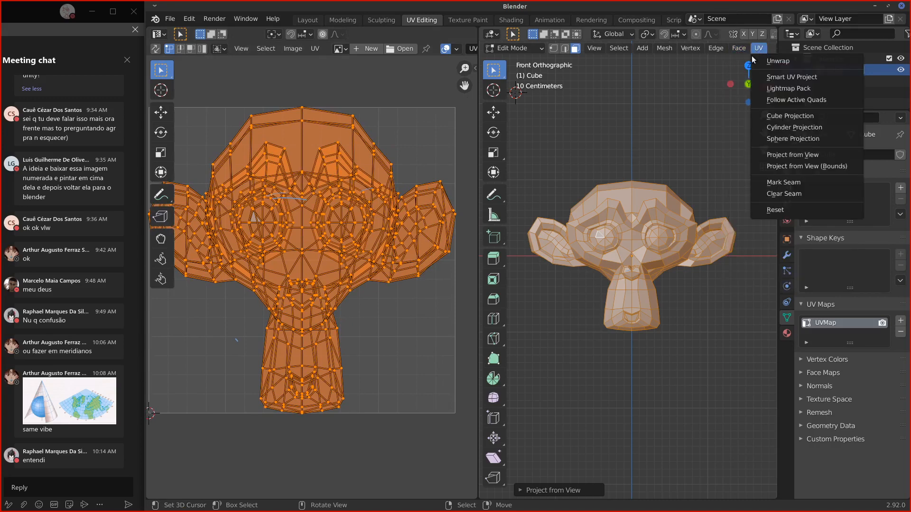
{"action": "left_click", "coordinate": [800, 167]}
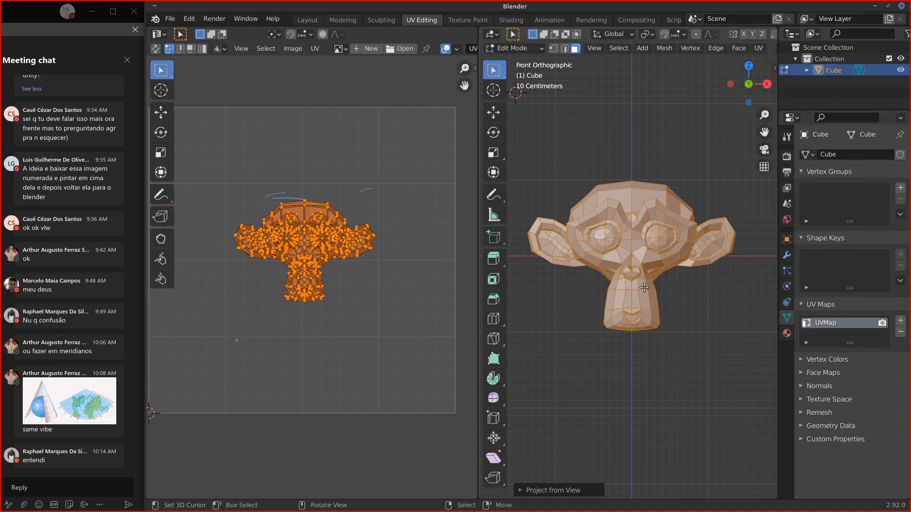
{"action": "middle_click_drag", "start_coordinate": [645, 221], "coordinate": [612, 233]}
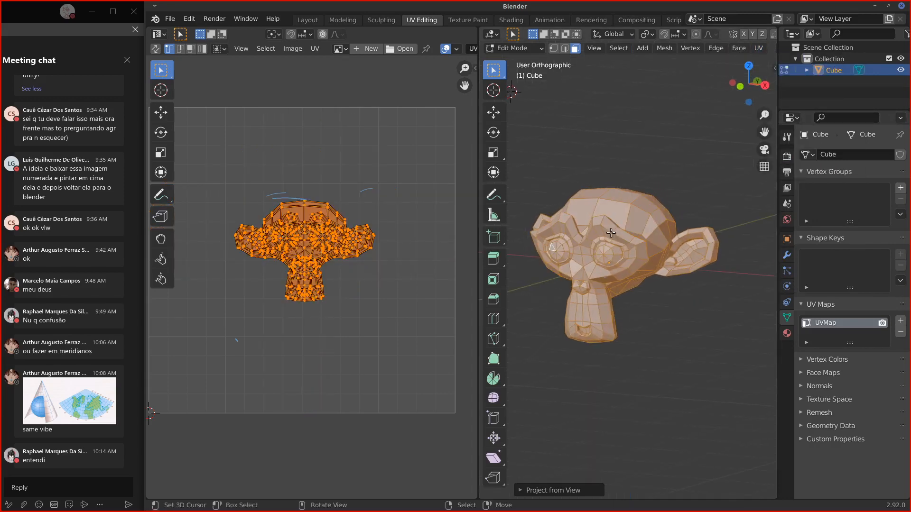
Step: Box-select the visible faces of the Monkey in the front orthographic view and unwrap them with Project from View
{"action": "left_click", "coordinate": [609, 233]}
{"action": "key", "text": "KP_1"}
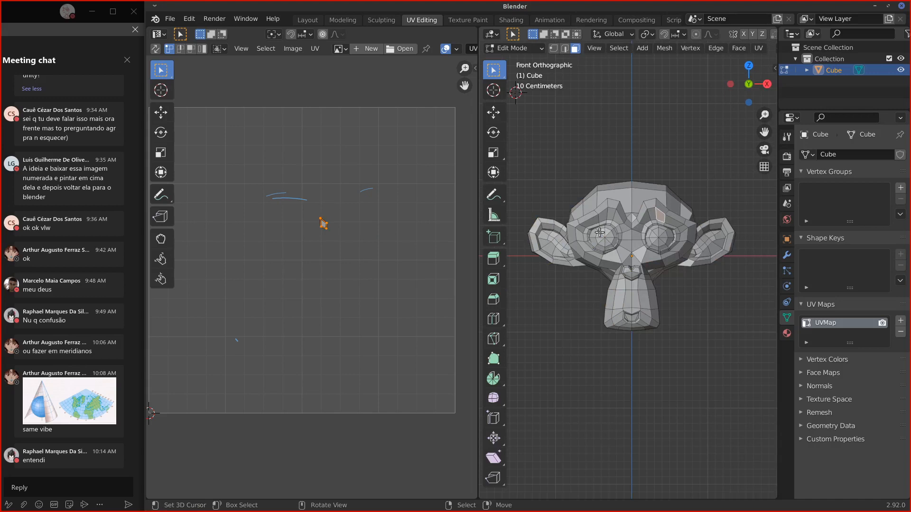
{"action": "key", "text": "b"}
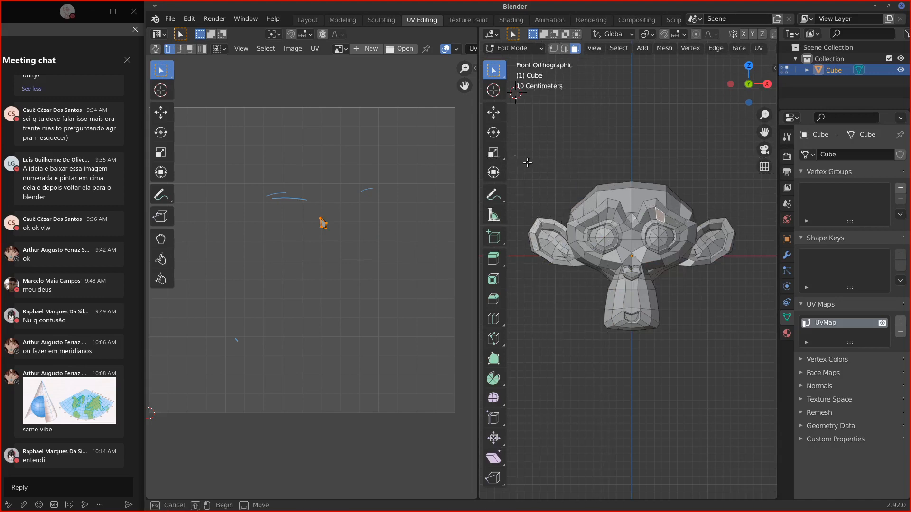
{"action": "left_click_drag", "start_coordinate": [516, 157], "coordinate": [770, 350]}
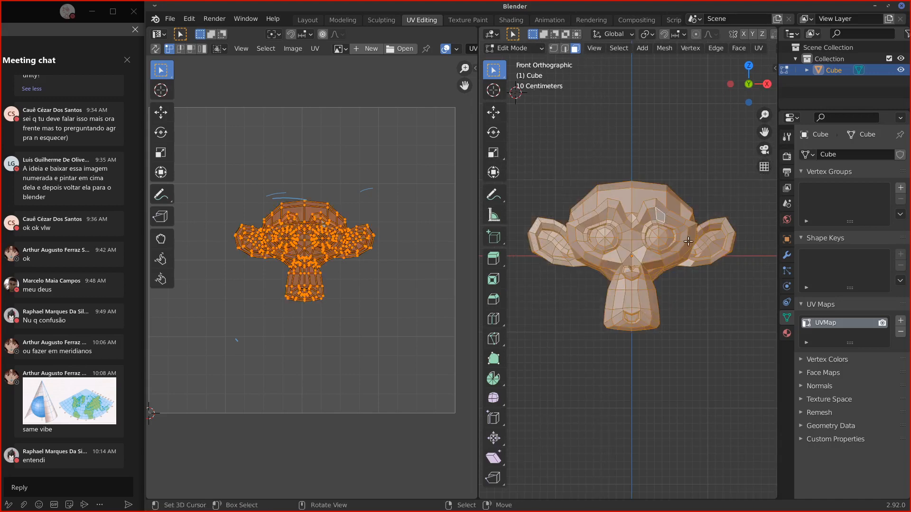
{"action": "key", "text": "u"}
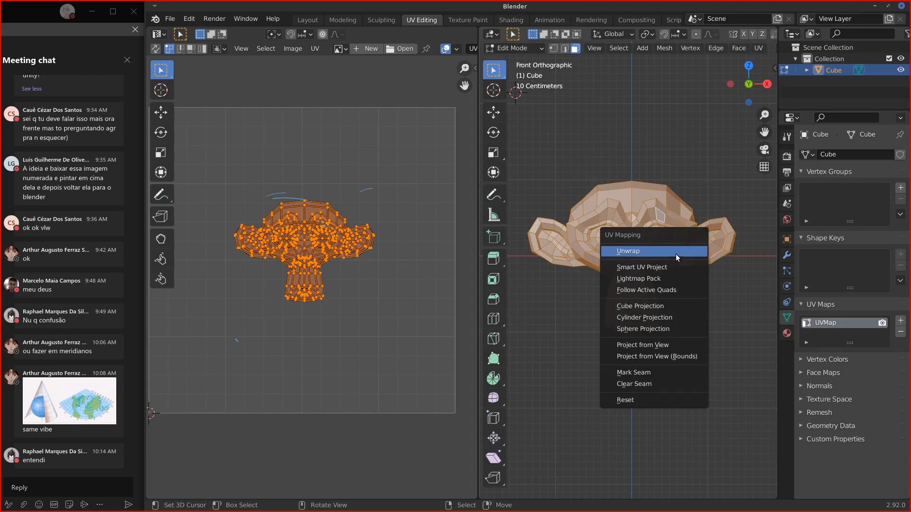
{"action": "left_click", "coordinate": [655, 345]}
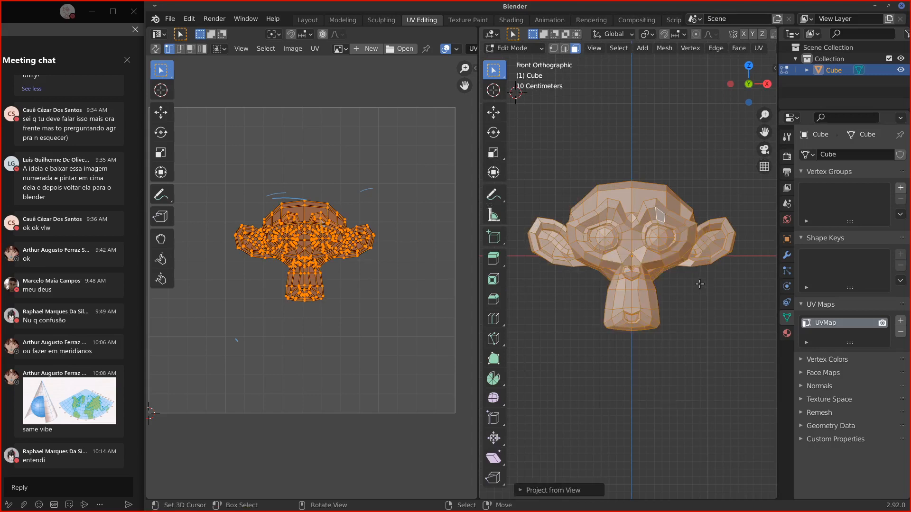
Step: Select the Monkey's back-side faces in the back orthographic view and move their UVs toward the upper-left corner of the UV space
{"action": "key", "text": "ctrl+KP_1"}
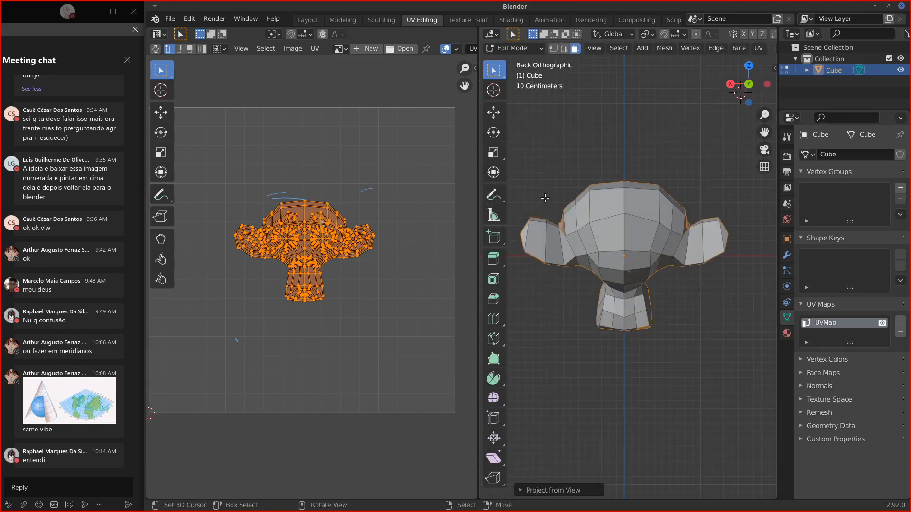
{"action": "key", "text": "a"}
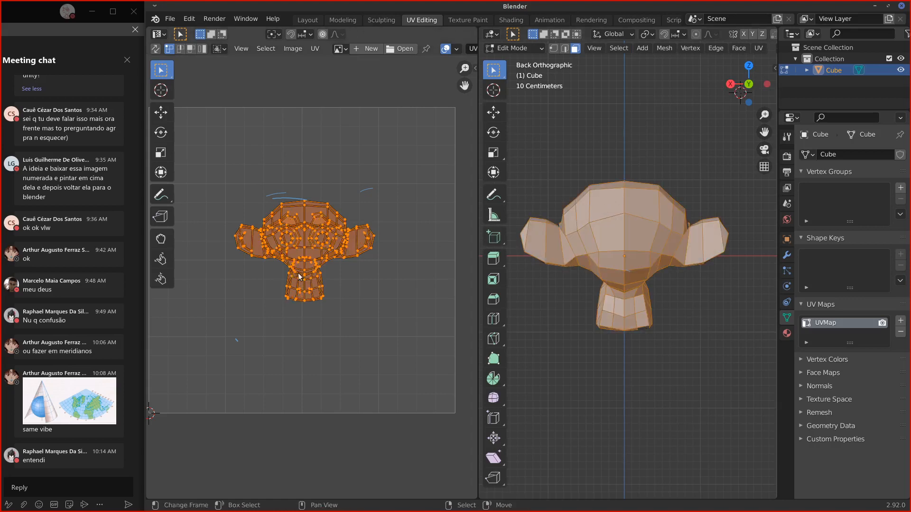
{"action": "key", "text": "g"}
{"action": "left_click", "coordinate": [251, 193]}
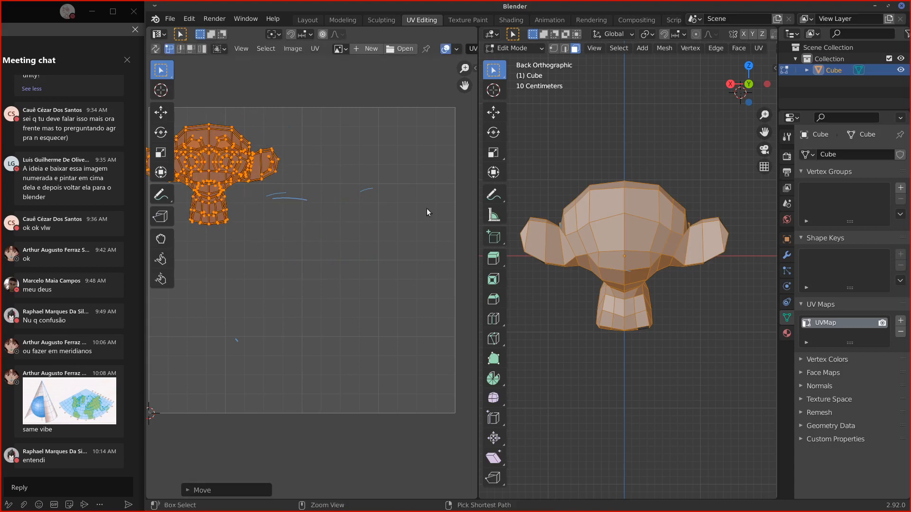
Step: Undo the move of the back-side UVs and the selection changes made with it
{"action": "key", "text": "u"}
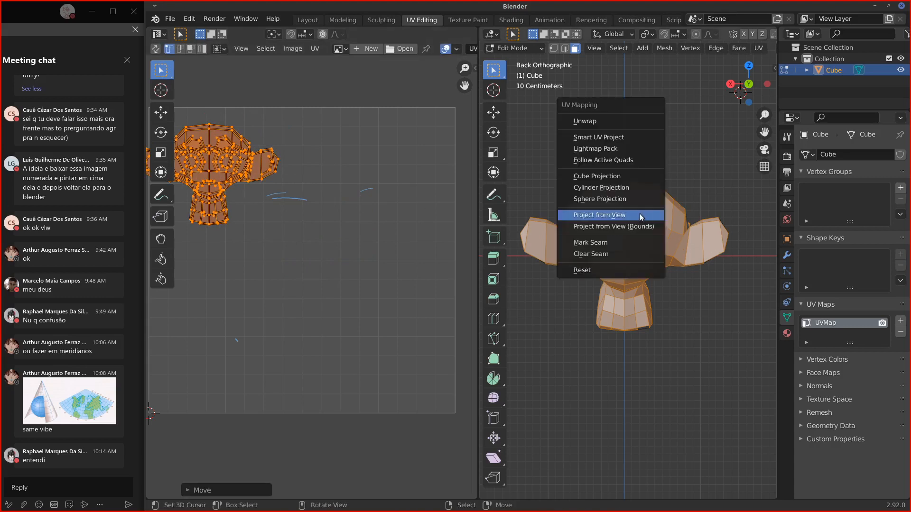
{"action": "left_click", "coordinate": [642, 213]}
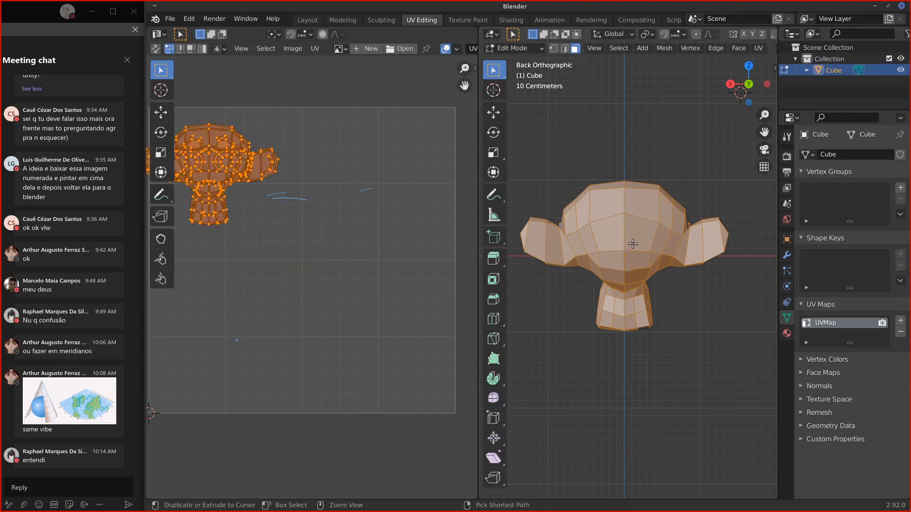
{"action": "key", "text": "ctrl+z"}
{"action": "key", "text": "ctrl+z"}
{"action": "key", "text": "ctrl+z"}
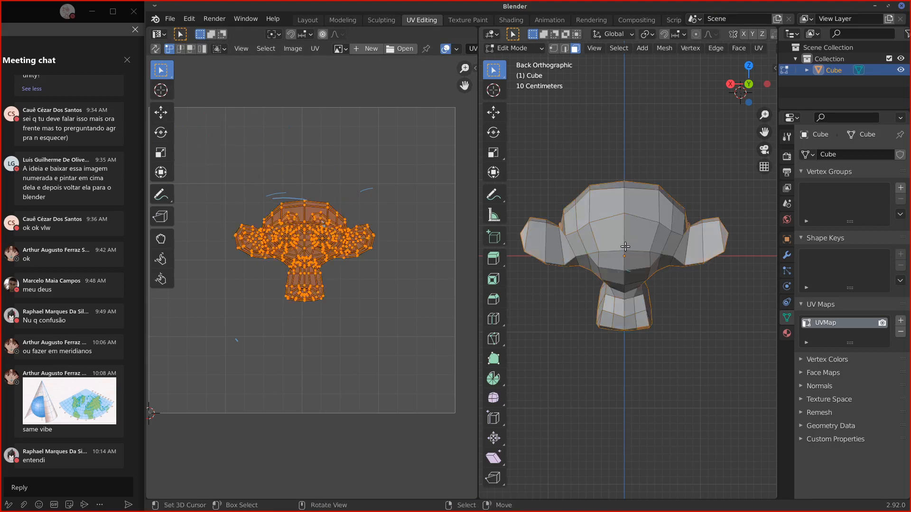
Step: Select the whole Monkey in the front view and delete its UVMap
{"action": "key", "text": "a"}
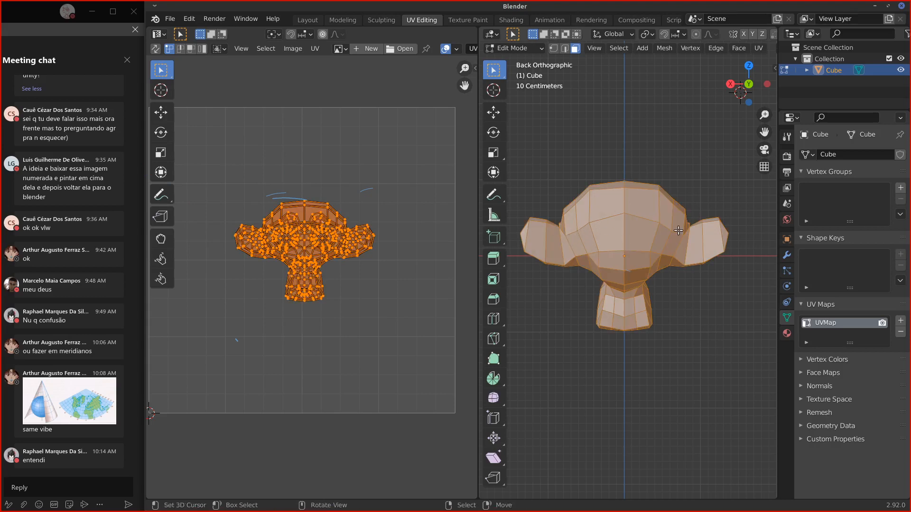
{"action": "key", "text": "KP_1"}
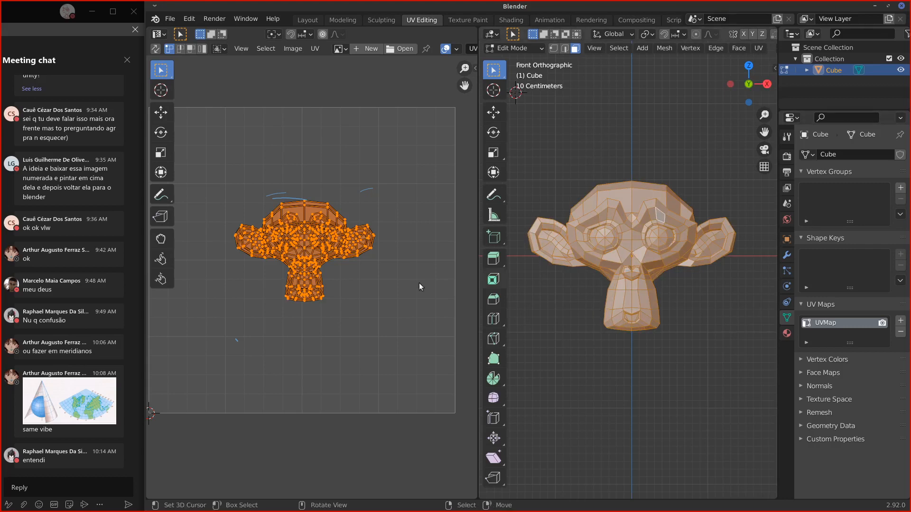
{"action": "left_click", "coordinate": [901, 331]}
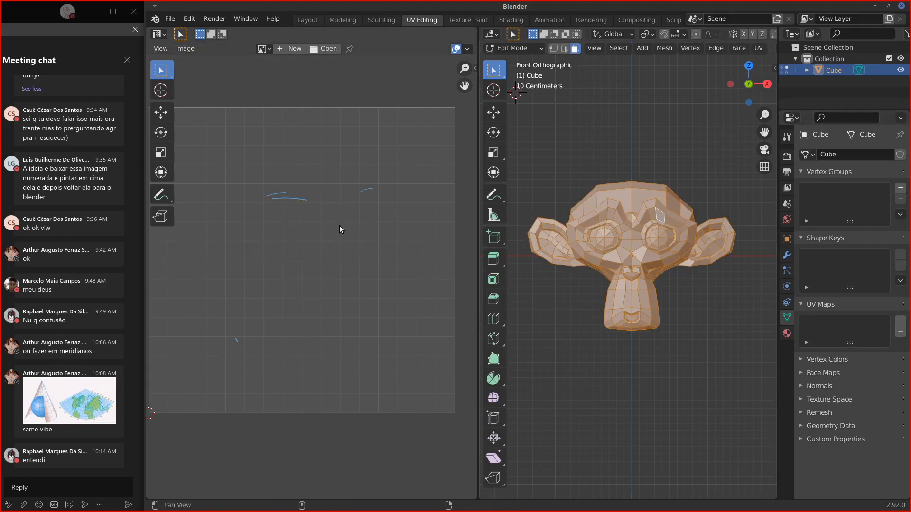
{"action": "middle_click_drag", "start_coordinate": [340, 228], "coordinate": [368, 220]}
Step: Mark all edges of the Monkey as seams and unwrap the mesh with the standard Unwrap
{"action": "left_click", "coordinate": [736, 49]}
{"action": "mouse_move", "coordinate": [759, 47]}
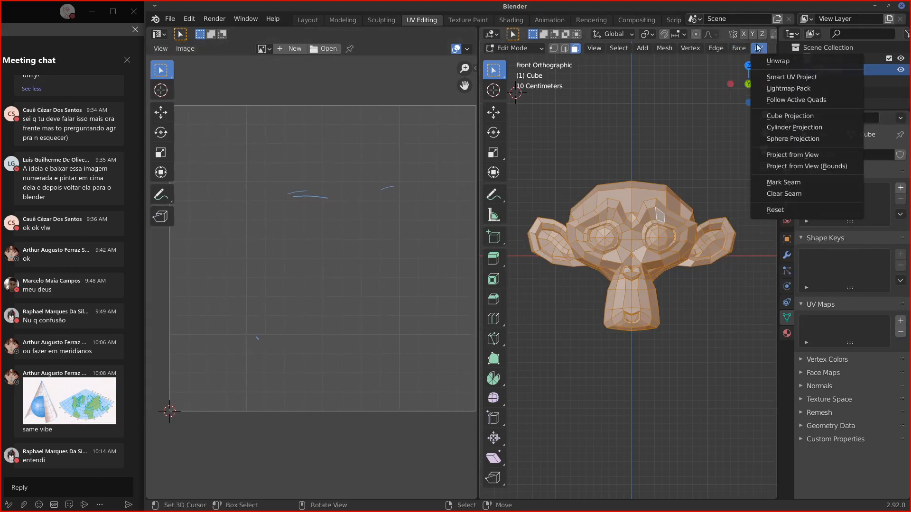
{"action": "left_click", "coordinate": [771, 182]}
{"action": "middle_click_drag", "start_coordinate": [693, 237], "coordinate": [630, 236]}
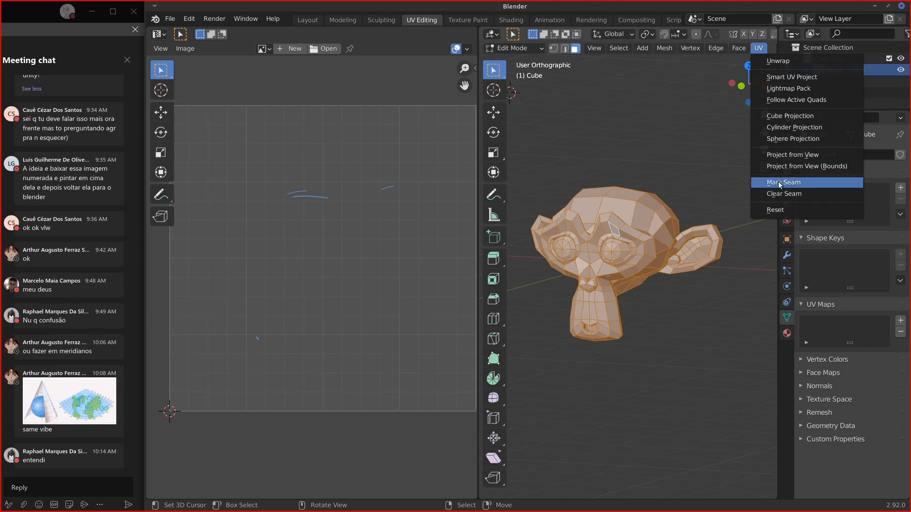
{"action": "left_click", "coordinate": [770, 182]}
{"action": "key", "text": "u"}
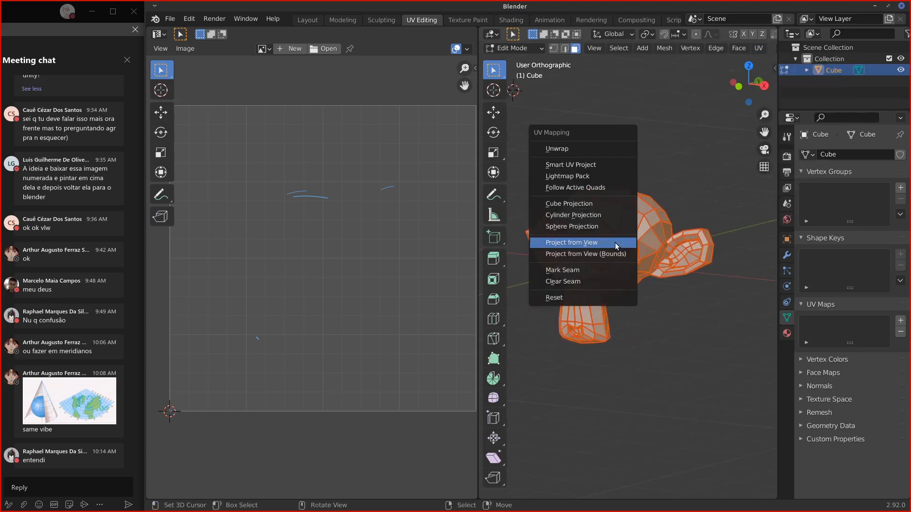
{"action": "left_click", "coordinate": [569, 151]}
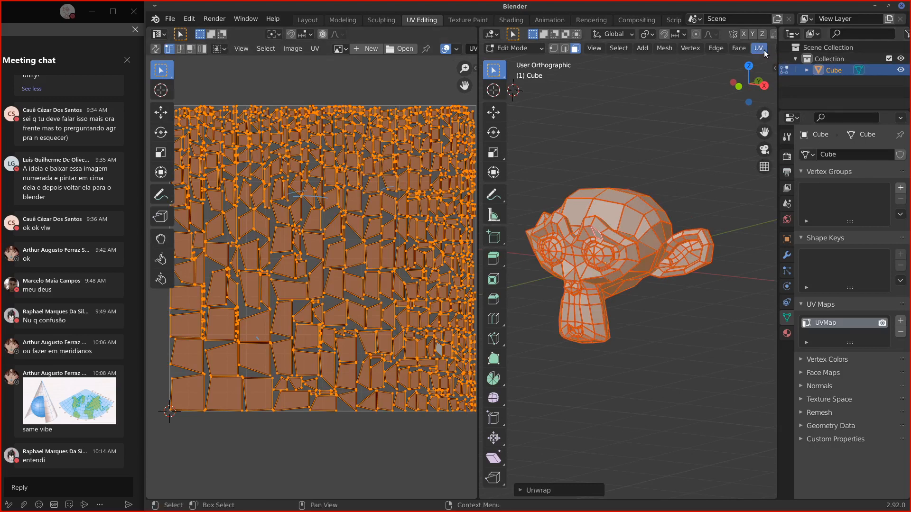
Step: Delete the UVMap and clear all seams from the Monkey
{"action": "left_click", "coordinate": [900, 332]}
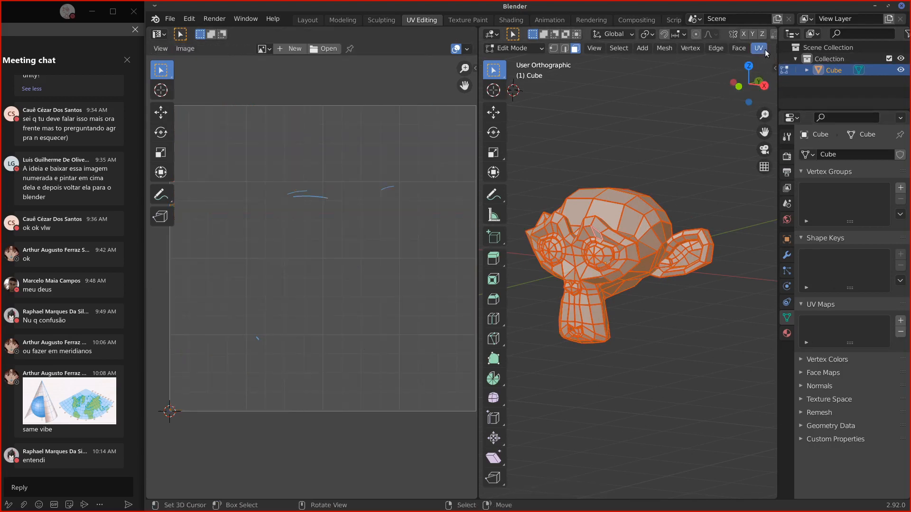
{"action": "left_click", "coordinate": [739, 48]}
{"action": "mouse_move", "coordinate": [759, 48]}
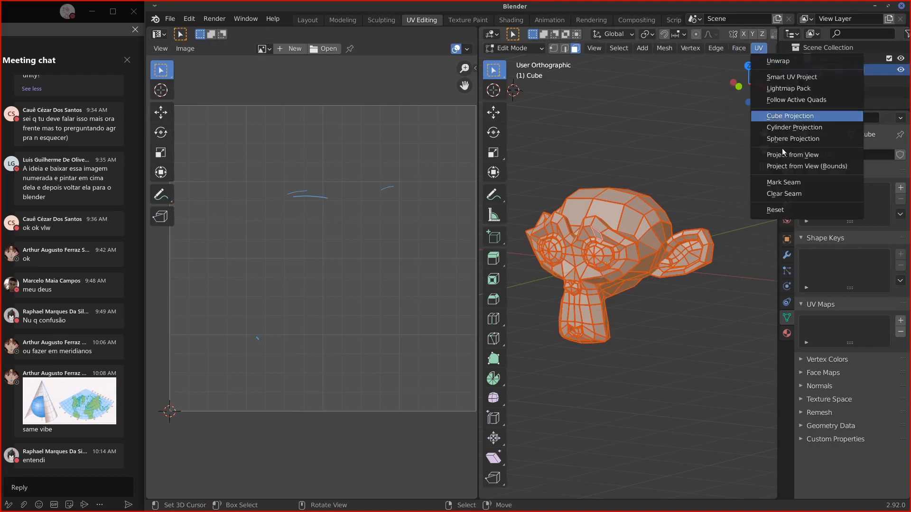
{"action": "left_click", "coordinate": [786, 195]}
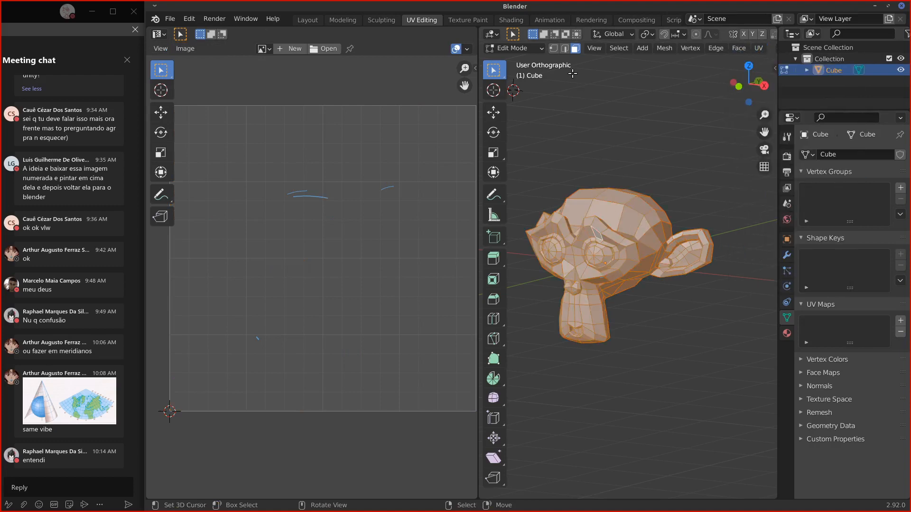
Step: Switch to edge selection, deselect everything and select the edge loop running around the Monkey's face
{"action": "left_click", "coordinate": [564, 49]}
{"action": "key", "text": "alt+a"}
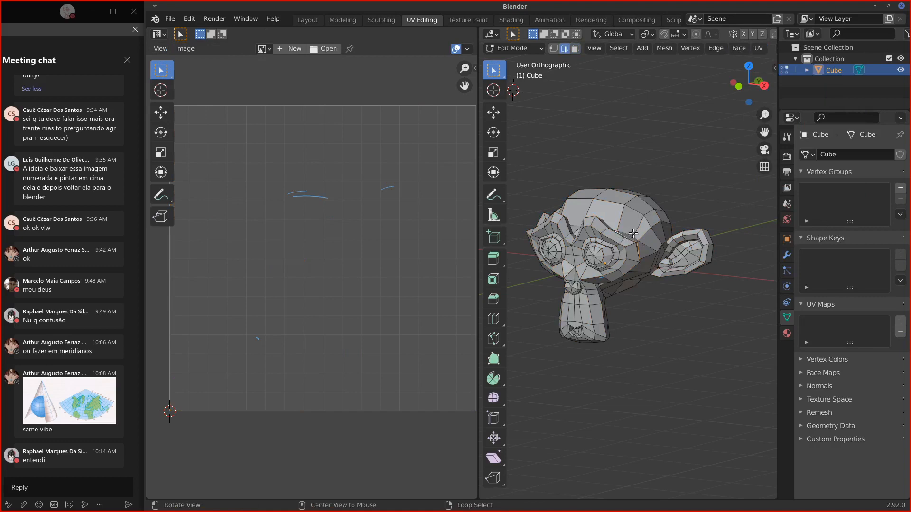
{"action": "right_click", "coordinate": [634, 234], "text": "alt"}
{"action": "mouse_move", "coordinate": [633, 233]}
{"action": "middle_mouse_down"}
{"action": "mouse_move", "coordinate": [602, 231]}
{"action": "mouse_move", "coordinate": [638, 229]}
{"action": "middle_mouse_up"}
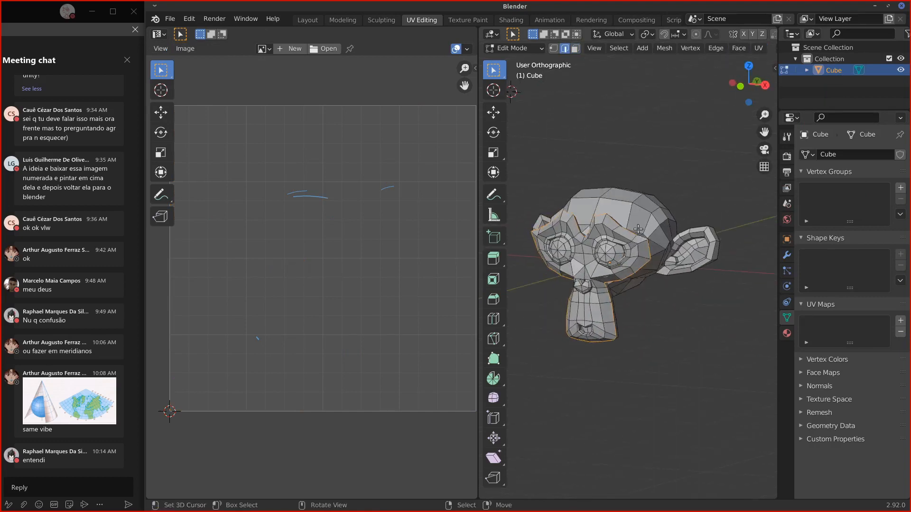
Step: Extend the selection from the face loop to all linked geometry of the head
{"action": "left_click", "coordinate": [759, 48]}
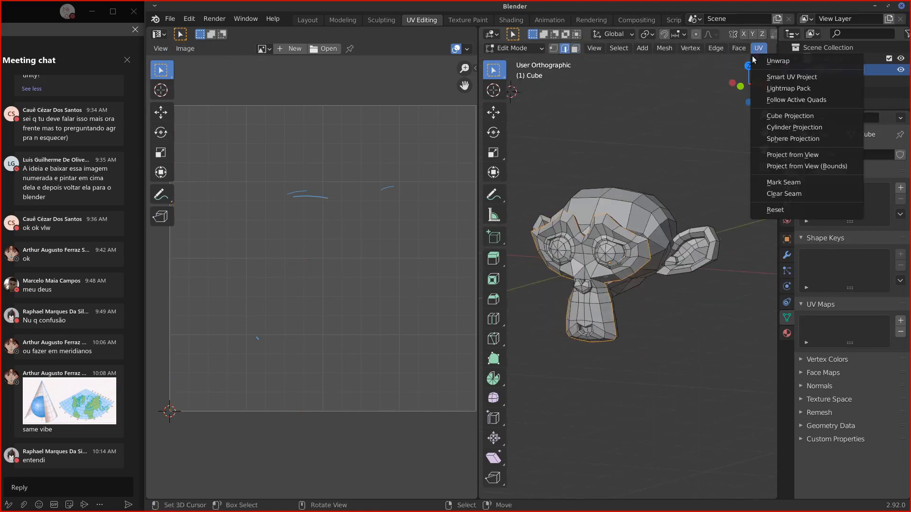
{"action": "left_click", "coordinate": [764, 211]}
{"action": "key", "text": "ctrl+l"}
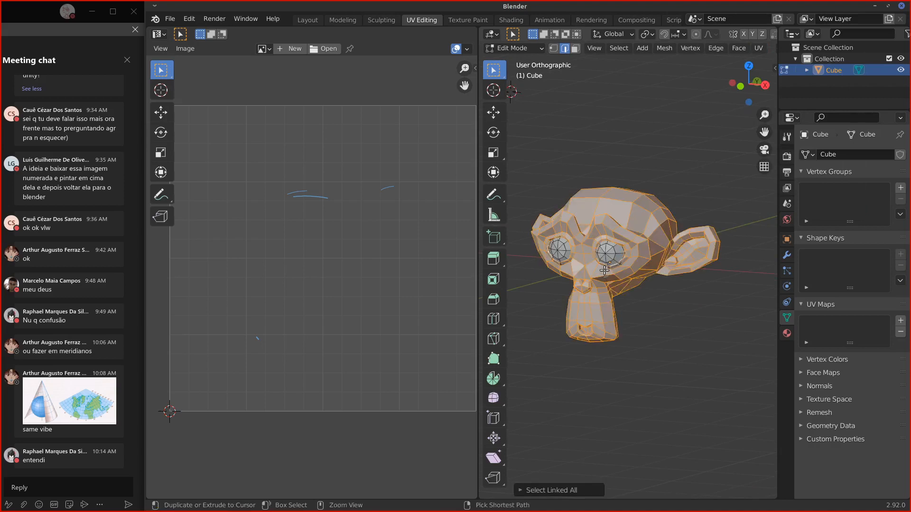
Step: Sketch a square as an annotation above the Monkey in the front orthographic view
{"action": "key", "text": "KP_1"}
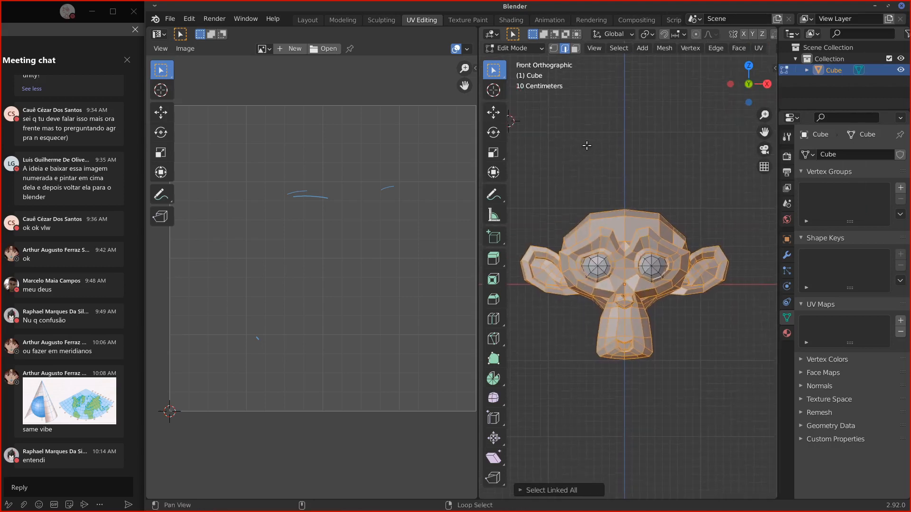
{"action": "mouse_move", "coordinate": [561, 145]}
{"action": "left_mouse_down"}
{"action": "mouse_move", "coordinate": [556, 180]}
{"action": "mouse_move", "coordinate": [594, 129]}
{"action": "left_mouse_up"}
{"action": "left_click_drag", "start_coordinate": [556, 180], "coordinate": [607, 179]}
{"action": "left_click_drag", "start_coordinate": [606, 132], "coordinate": [608, 178]}
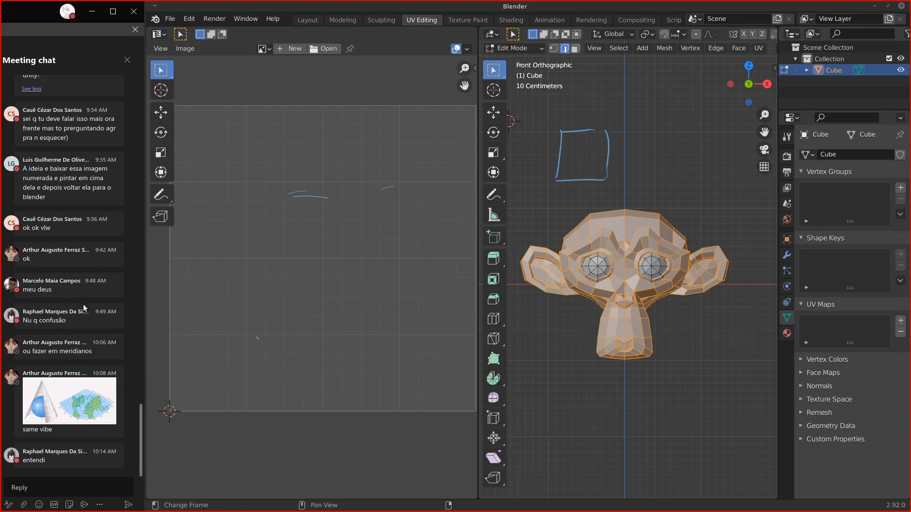
Step: Look back through the earlier questions in the meeting chat and return to the latest messages
{"action": "scroll", "coordinate": [84, 307], "scroll_direction": "up", "scroll_amount": 4}
{"action": "scroll", "coordinate": [84, 307], "scroll_direction": "up", "scroll_amount": 10}
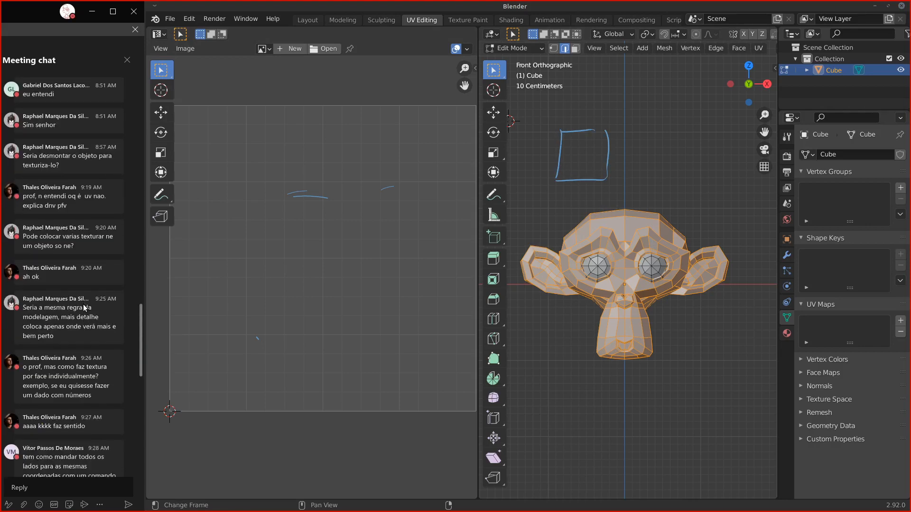
{"action": "scroll", "coordinate": [84, 308], "scroll_direction": "down", "scroll_amount": 2}
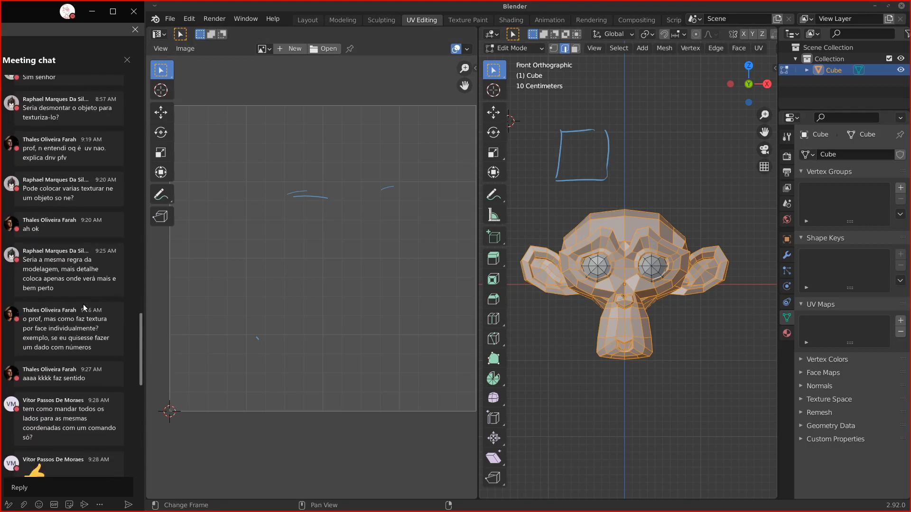
{"action": "scroll", "coordinate": [84, 308], "scroll_direction": "down", "scroll_amount": 2}
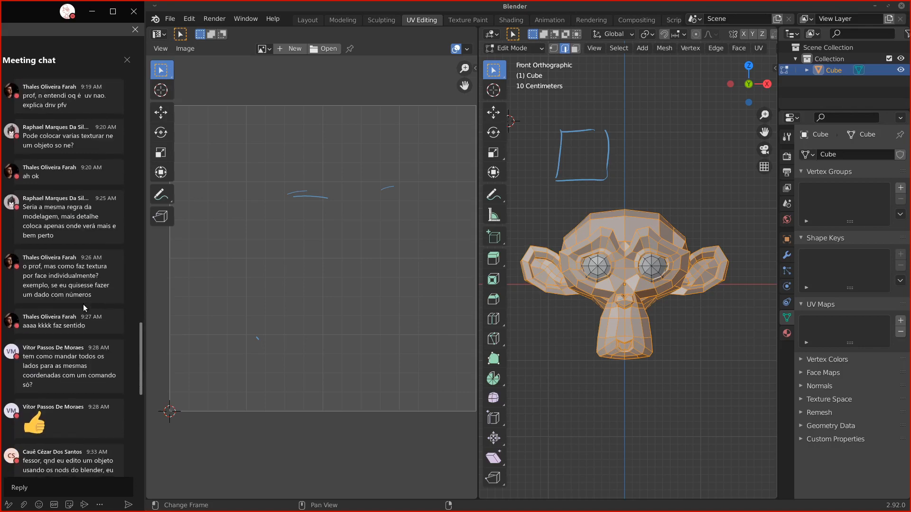
{"action": "scroll", "coordinate": [84, 306], "scroll_direction": "down", "scroll_amount": 10}
{"action": "scroll", "coordinate": [84, 303], "scroll_direction": "down", "scroll_amount": 3}
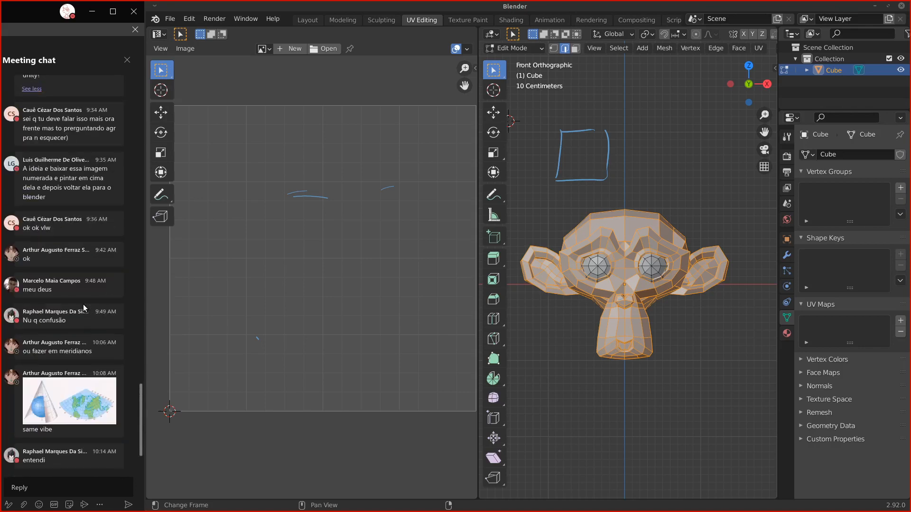
{"action": "scroll", "coordinate": [683, 118], "scroll_direction": "down", "scroll_amount": 6}
Step: Erase the annotated square above the Monkey and the leftover strokes in the upper part of the UV space
{"action": "scroll", "coordinate": [642, 245], "scroll_direction": "up", "scroll_amount": 8}
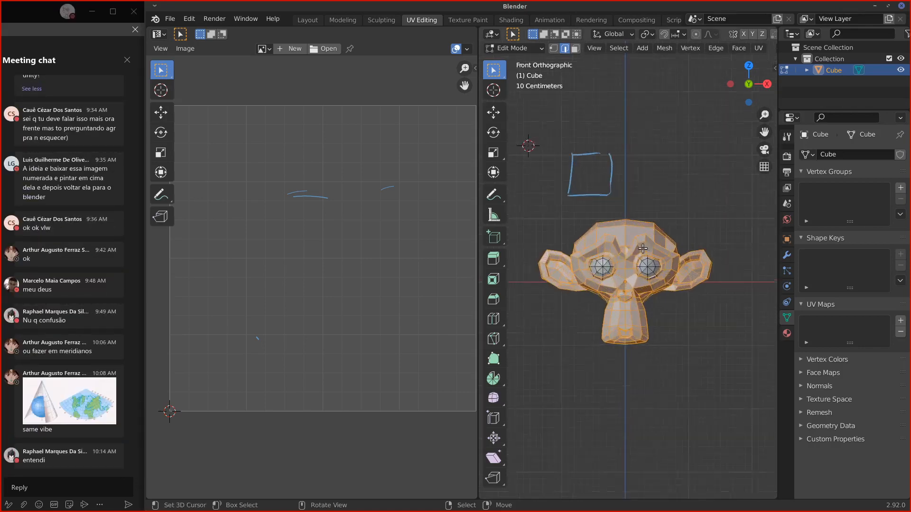
{"action": "middle_click_drag", "start_coordinate": [584, 148], "coordinate": [634, 145], "text": "shift"}
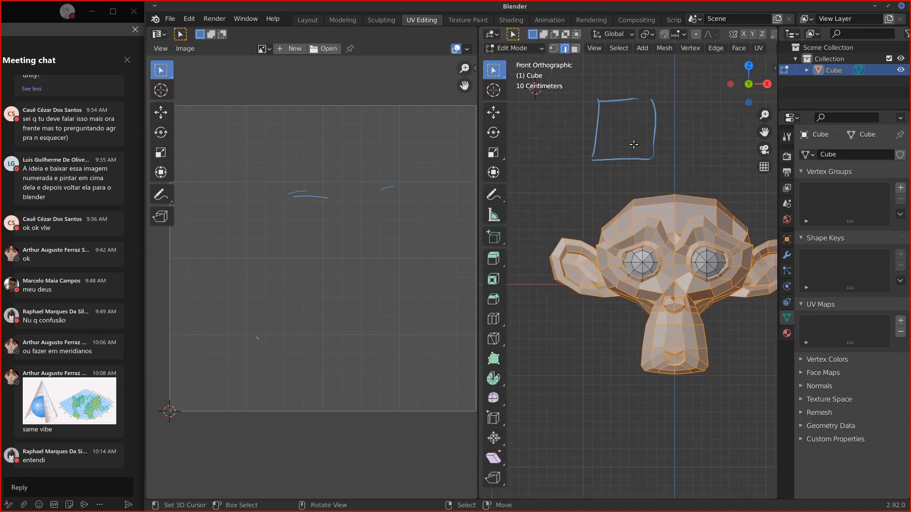
{"action": "mouse_move", "coordinate": [600, 153]}
{"action": "right_mouse_down"}
{"action": "mouse_move", "coordinate": [574, 152]}
{"action": "mouse_move", "coordinate": [623, 93]}
{"action": "right_mouse_up"}
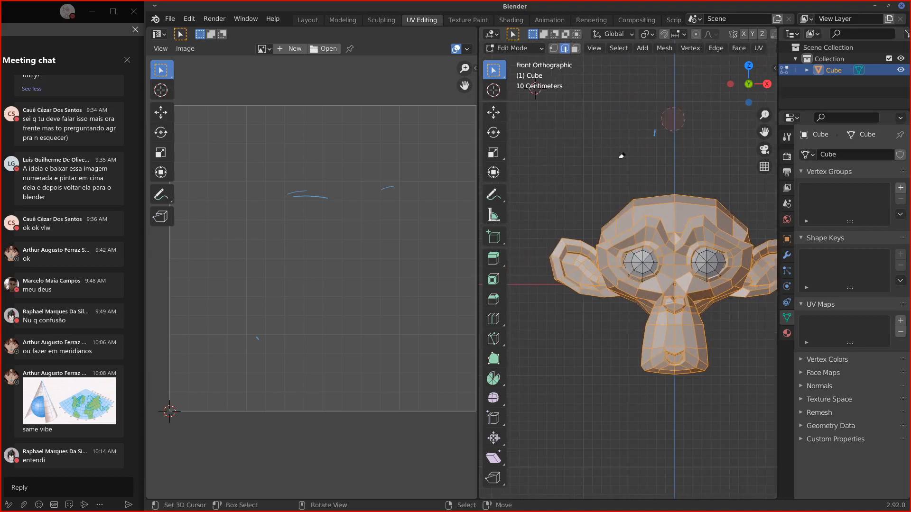
{"action": "right_click_drag", "start_coordinate": [295, 193], "coordinate": [366, 190]}
{"action": "middle_click_drag", "start_coordinate": [660, 390], "coordinate": [625, 387], "text": "shift"}
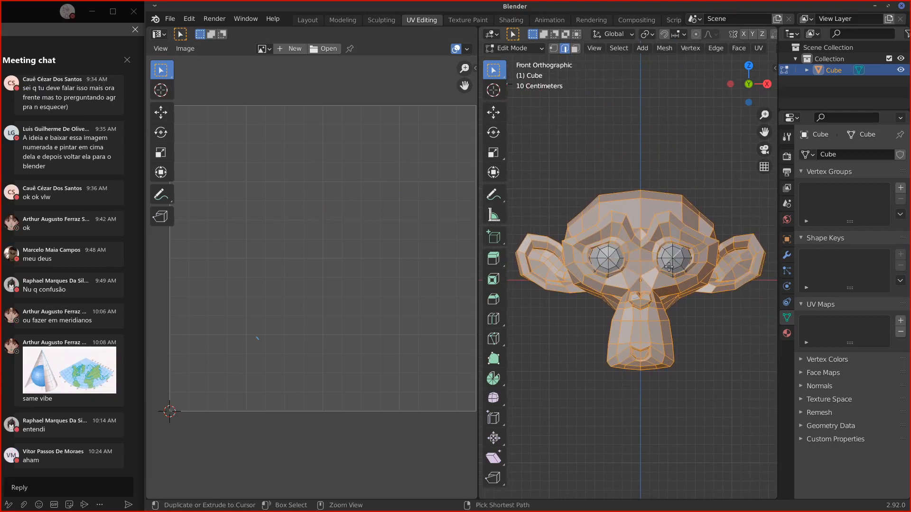
Step: Add both eyes to the head selection and reset the UVs of the whole Monkey
{"action": "key", "text": "ctrl+l"}
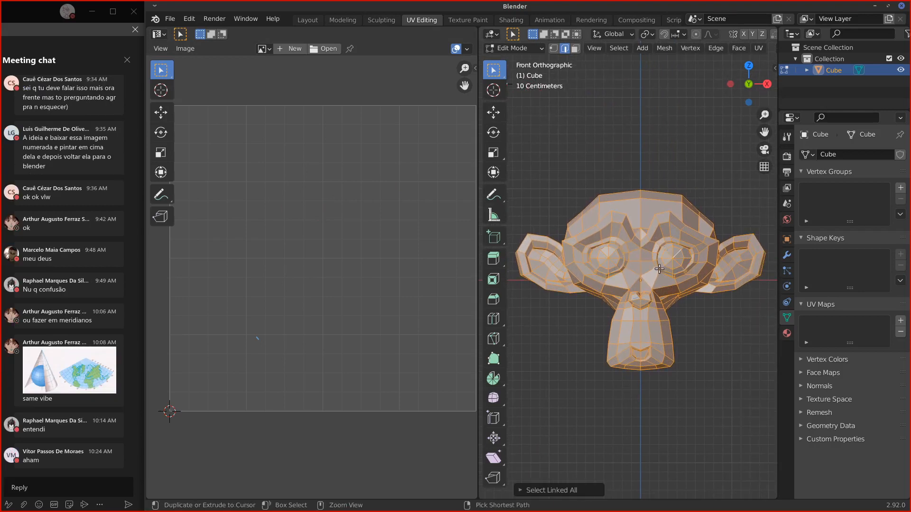
{"action": "left_click", "coordinate": [759, 49]}
{"action": "left_click", "coordinate": [780, 213]}
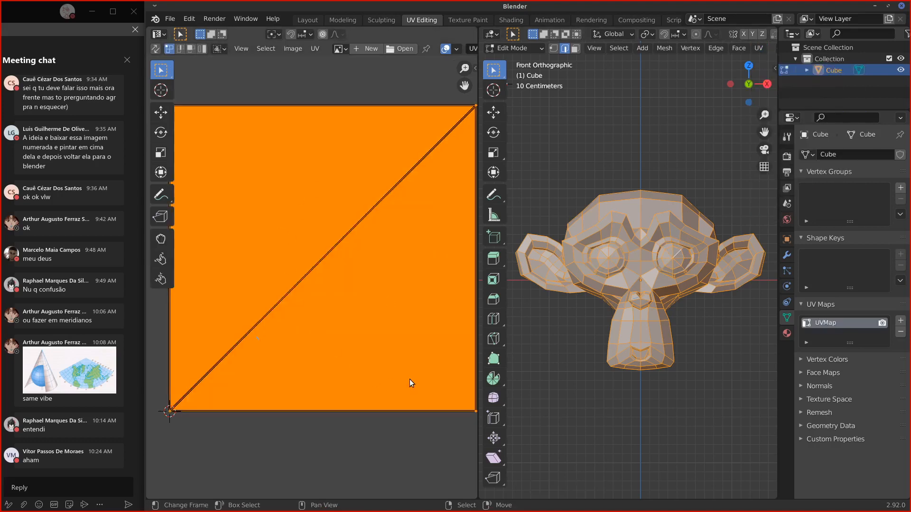
Step: Shrink all the Monkey's UVs to a tiny square and place it at the centre of the UV space
{"action": "key", "text": "s"}
{"action": "left_click", "coordinate": [323, 274]}
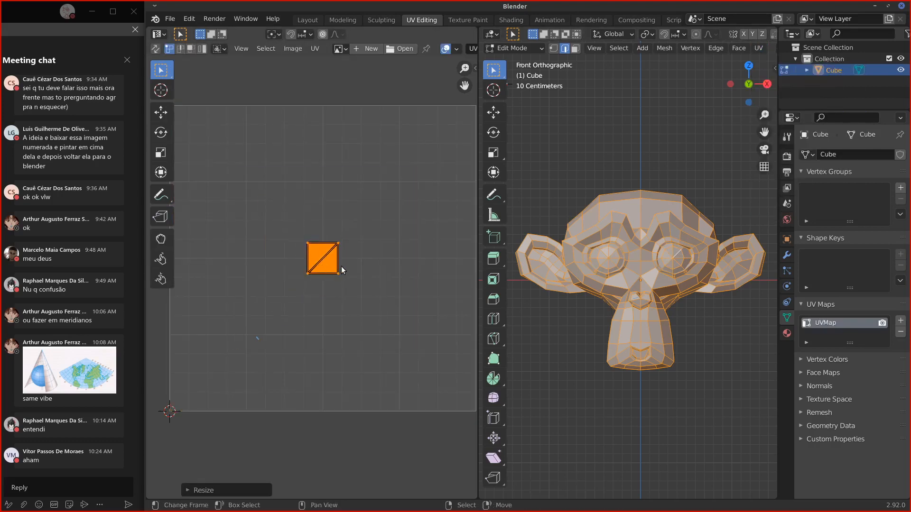
{"action": "key", "text": "g"}
{"action": "left_click", "coordinate": [242, 389]}
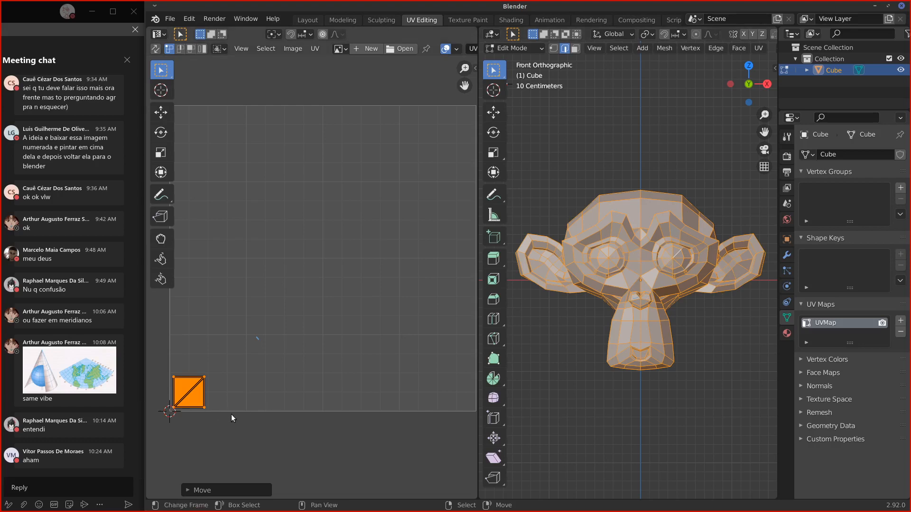
{"action": "key", "text": "s"}
{"action": "left_click", "coordinate": [198, 401]}
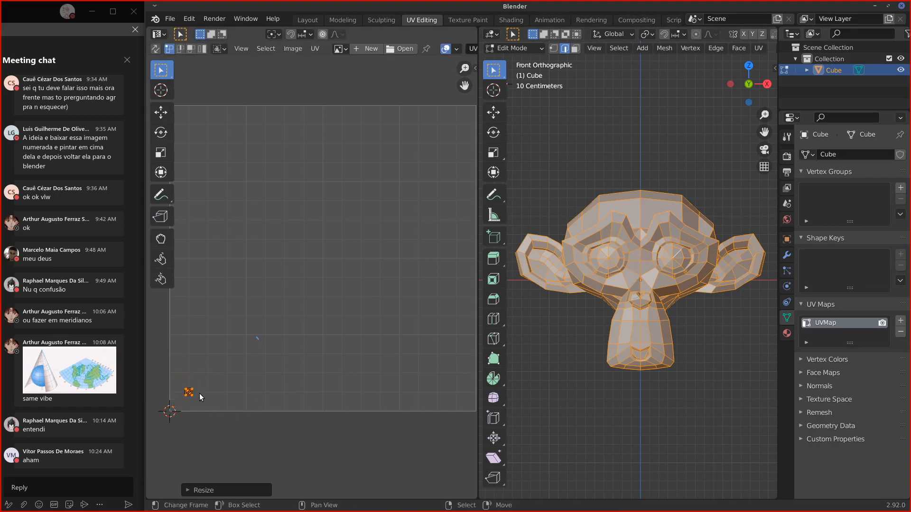
{"action": "key", "text": "g"}
{"action": "left_click", "coordinate": [332, 261]}
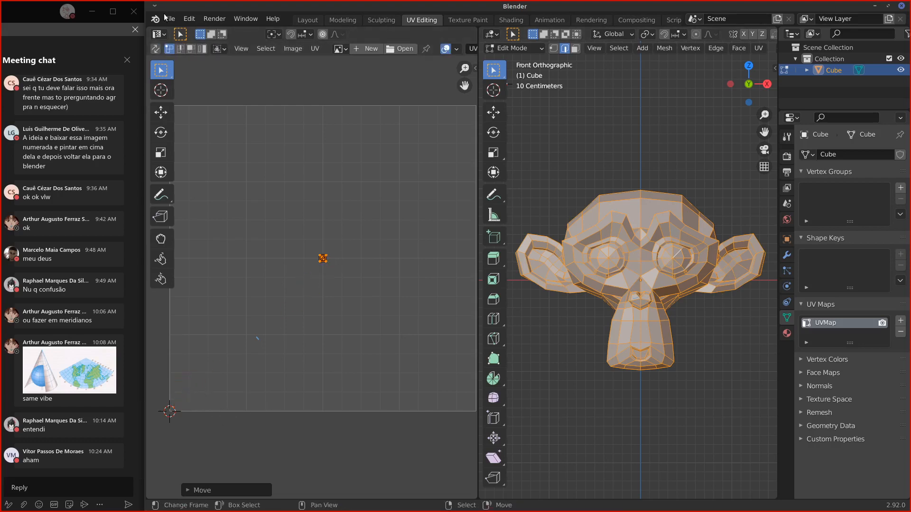
Step: Load udan-palette.png from the palette folder under DELL/Imagens on the EDDE-14A5 volume as the UV background image
{"action": "left_click", "coordinate": [166, 18]}
{"action": "mouse_move", "coordinate": [187, 54]}
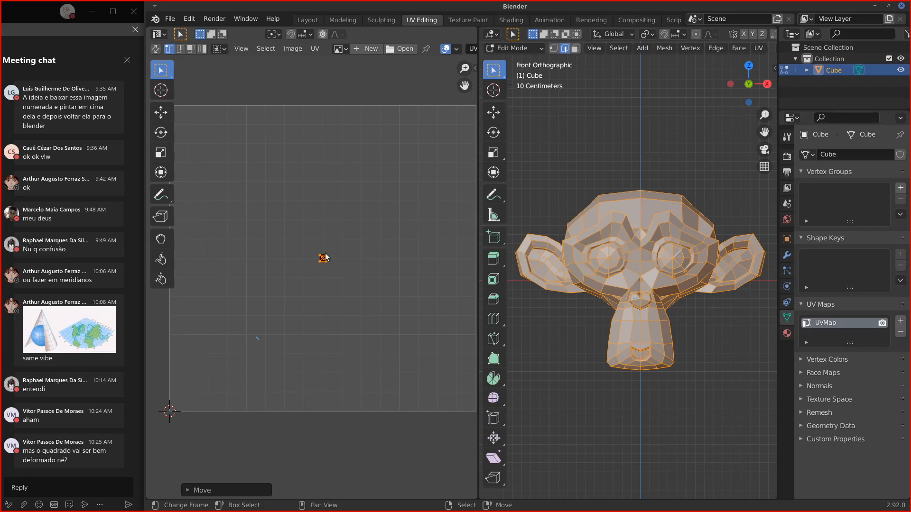
{"action": "scroll", "coordinate": [333, 254], "scroll_direction": "up", "scroll_amount": 10}
{"action": "scroll", "coordinate": [364, 198], "scroll_direction": "down", "scroll_amount": 6}
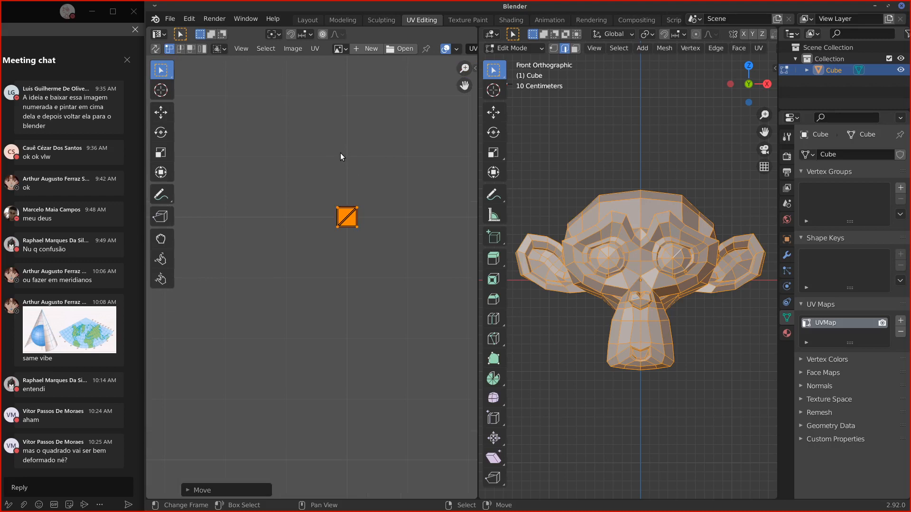
{"action": "left_click", "coordinate": [400, 50]}
{"action": "left_click", "coordinate": [303, 120]}
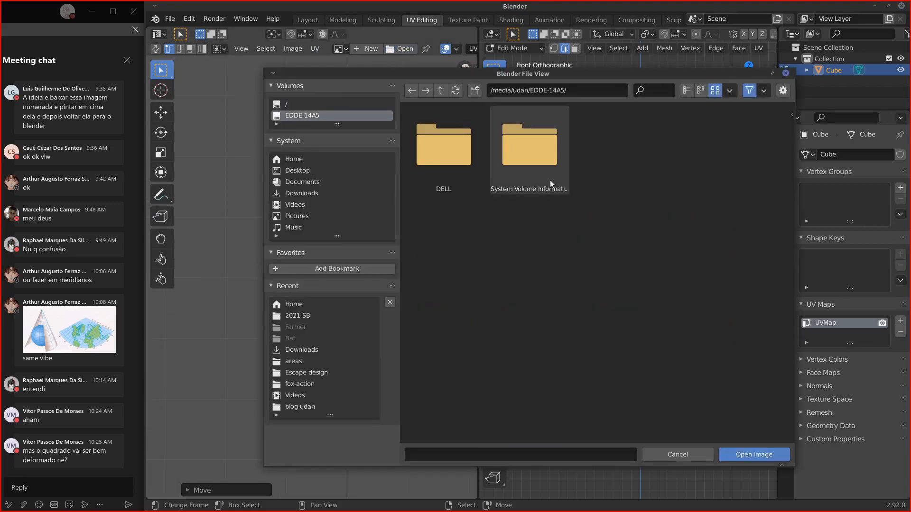
{"action": "double_click", "coordinate": [449, 153]}
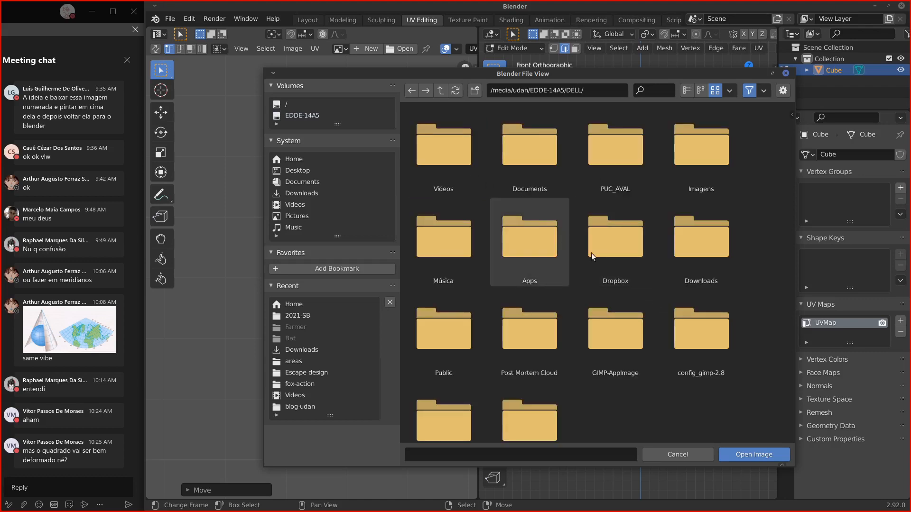
{"action": "double_click", "coordinate": [700, 163]}
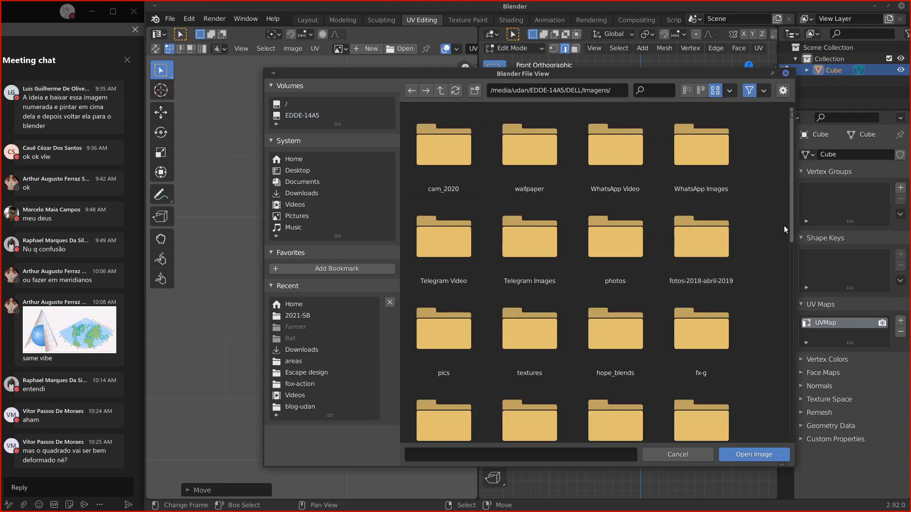
{"action": "left_click_drag", "start_coordinate": [792, 229], "coordinate": [776, 180]}
{"action": "left_click_drag", "start_coordinate": [776, 181], "coordinate": [776, 264]}
{"action": "left_click", "coordinate": [688, 328]}
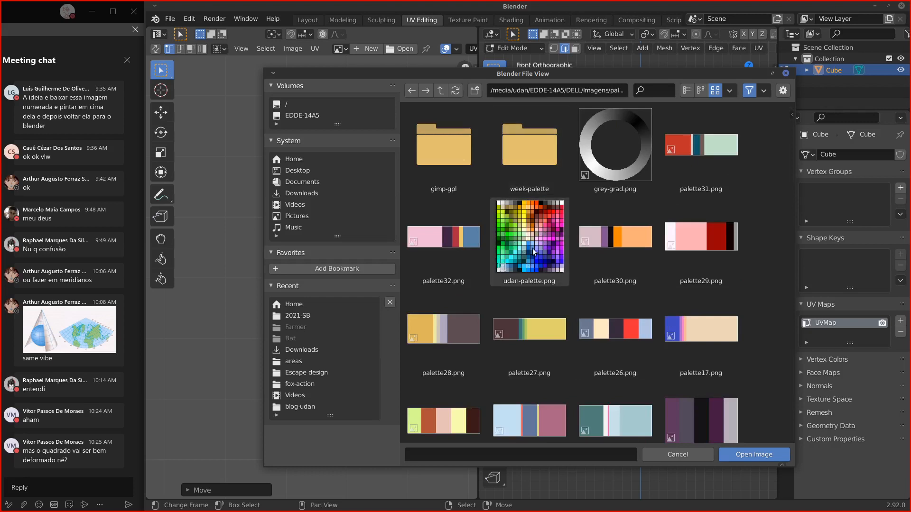
{"action": "left_click", "coordinate": [533, 252]}
{"action": "left_click", "coordinate": [754, 455]}
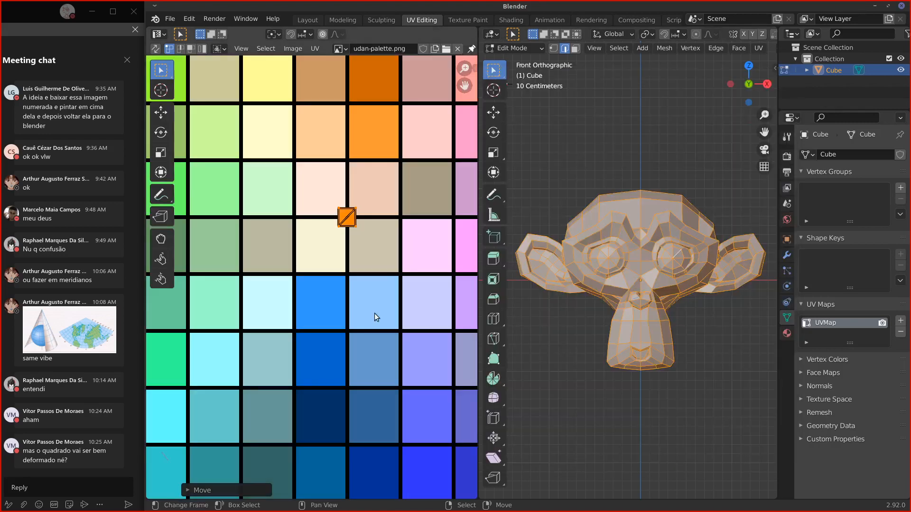
Step: Move the Monkey's tiny UV square onto an orange swatch in the top row of the palette
{"action": "scroll", "coordinate": [339, 275], "scroll_direction": "down", "scroll_amount": 4}
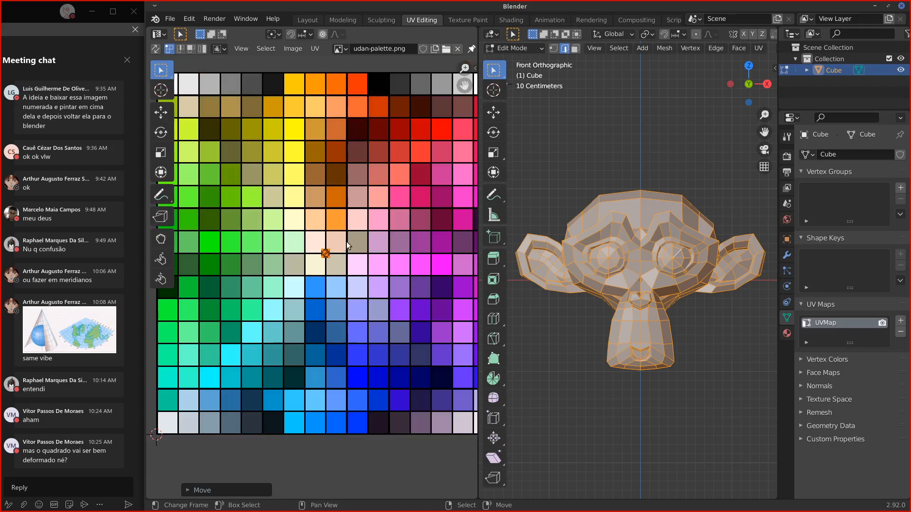
{"action": "key", "text": "g"}
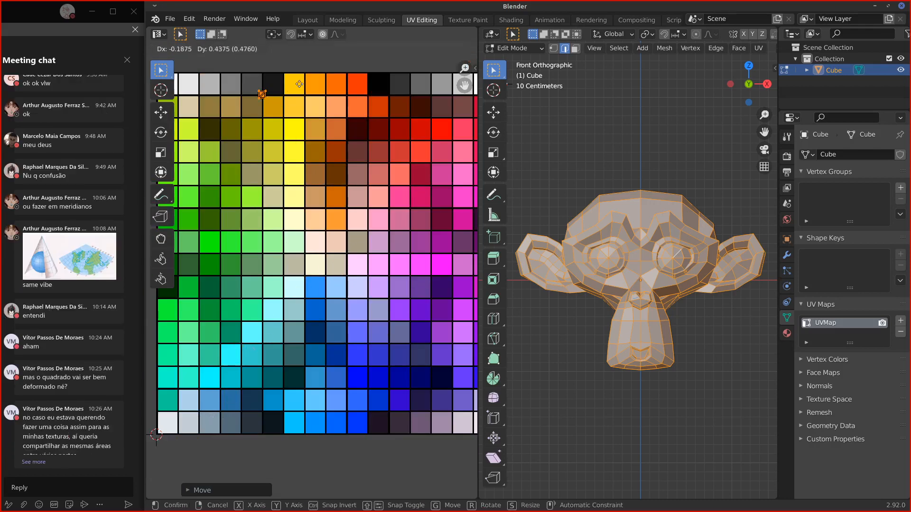
{"action": "left_click", "coordinate": [338, 77]}
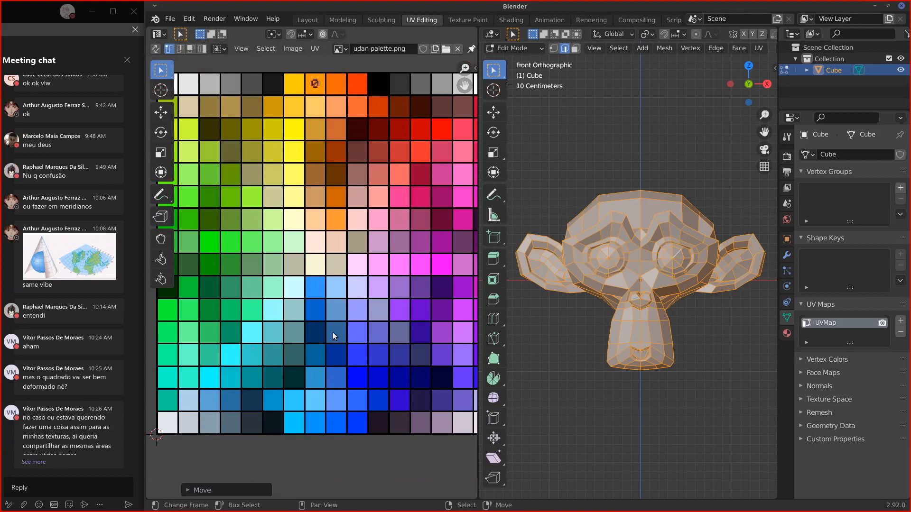
{"action": "middle_click_drag", "start_coordinate": [373, 195], "coordinate": [359, 232]}
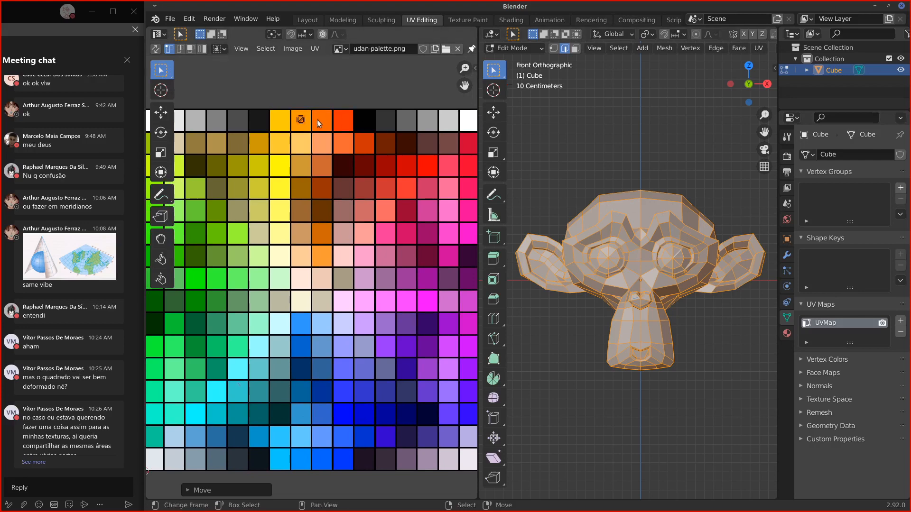
Step: Select only the two eyes and move their UVs onto the white swatch at the end of the palette's top row
{"action": "key", "text": "alt+a"}
{"action": "left_click", "coordinate": [668, 253]}
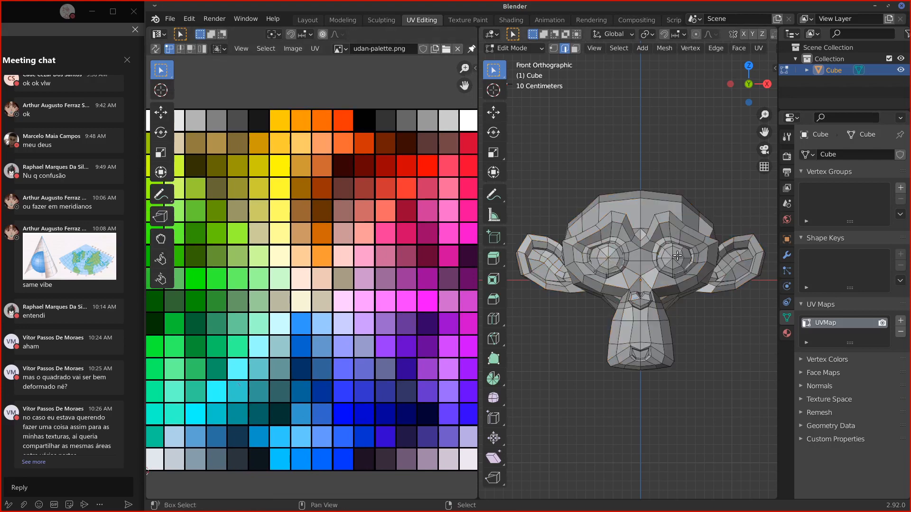
{"action": "key", "text": "ctrl+l"}
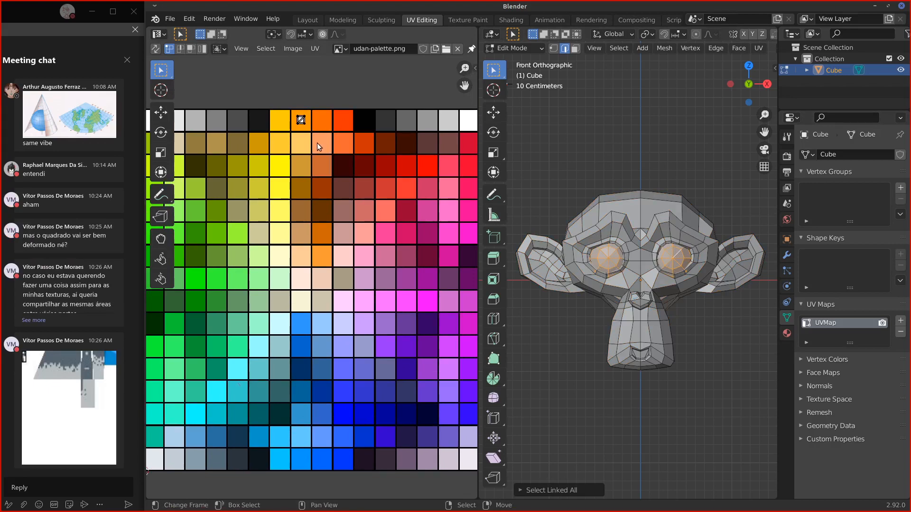
{"action": "key", "text": "g"}
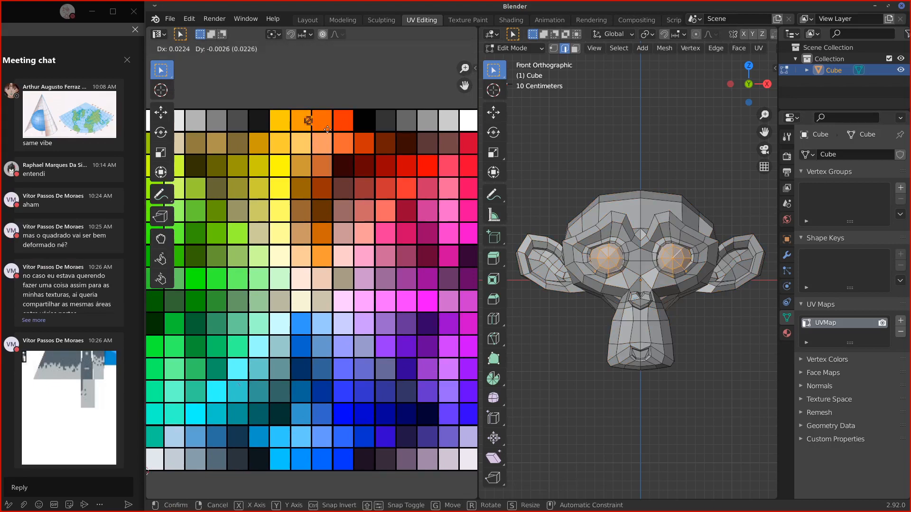
{"action": "left_click", "coordinate": [322, 188]}
{"action": "key", "text": "g"}
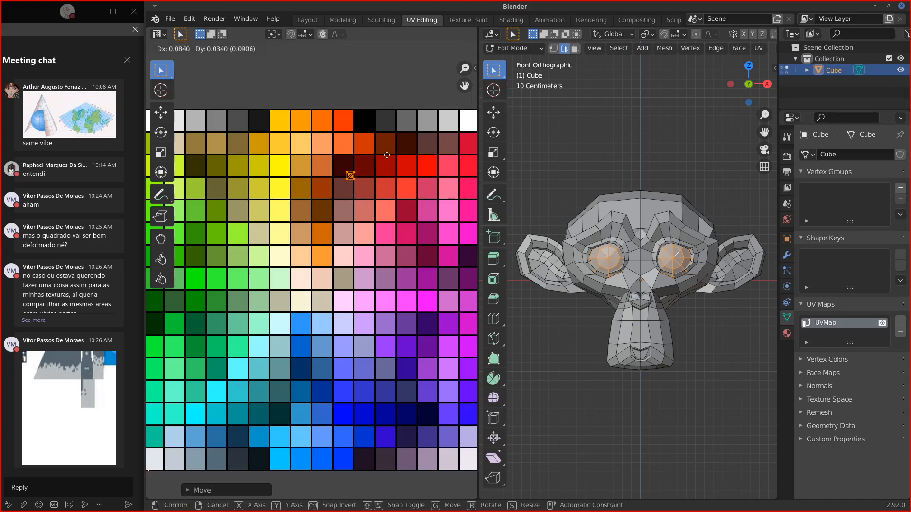
{"action": "left_click", "coordinate": [463, 125]}
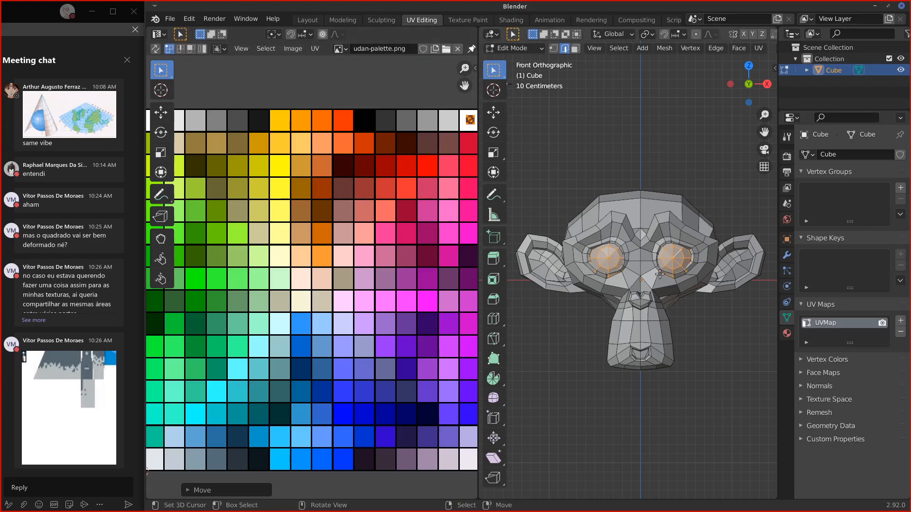
Step: Select only the head geometry without the eyes and move its UVs onto a muted red swatch of the palette
{"action": "key", "text": "alt+a"}
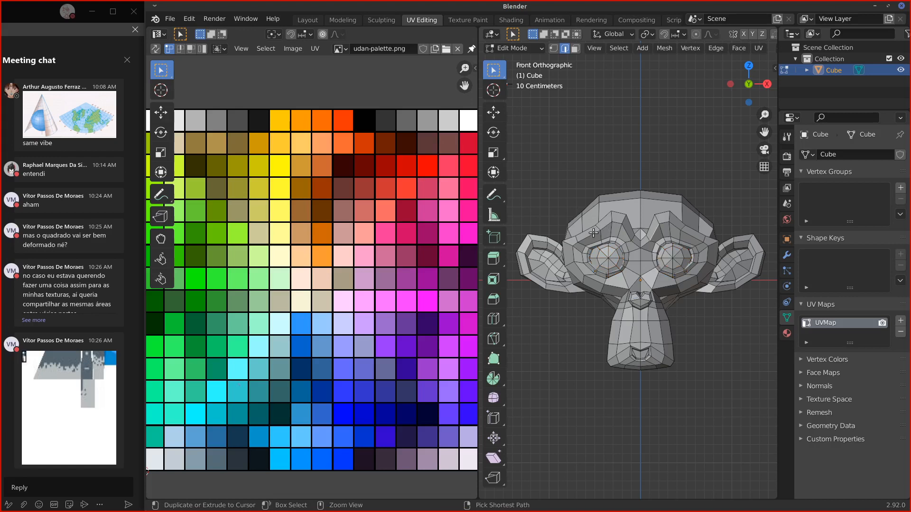
{"action": "key", "text": "ctrl+l"}
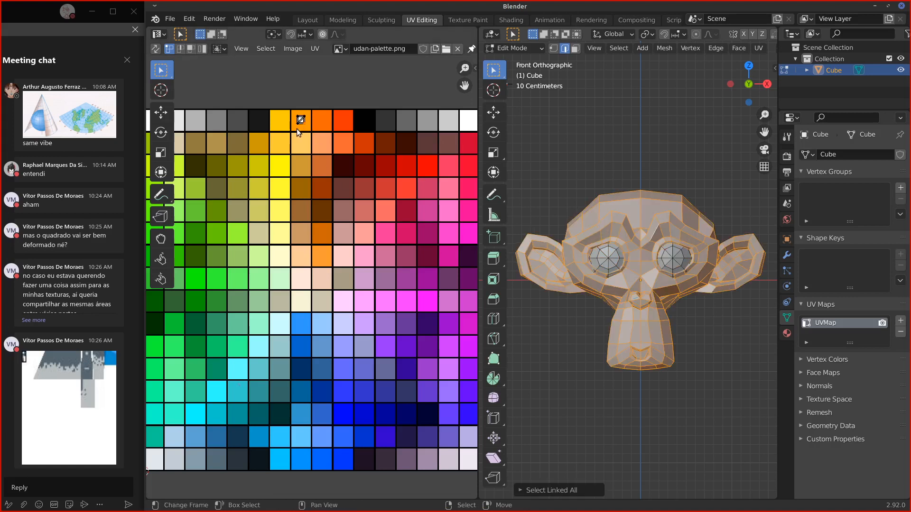
{"action": "key", "text": "g"}
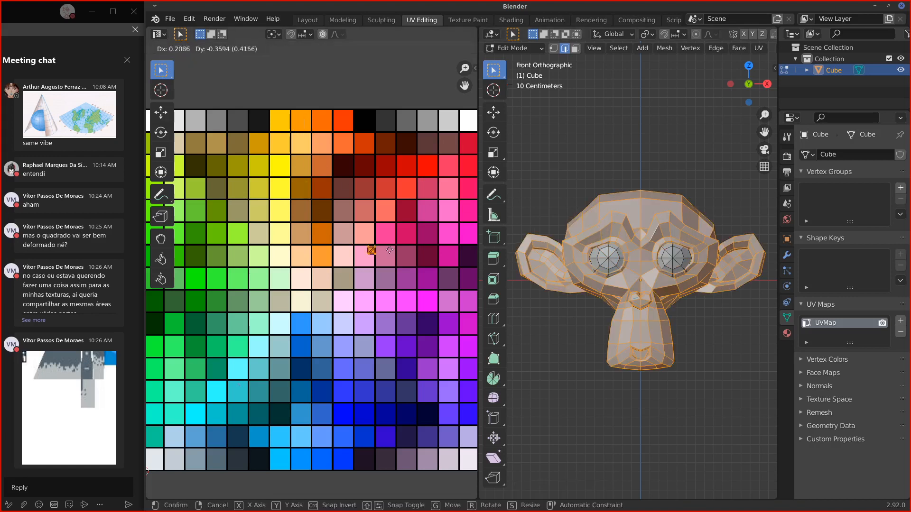
{"action": "left_click", "coordinate": [365, 211]}
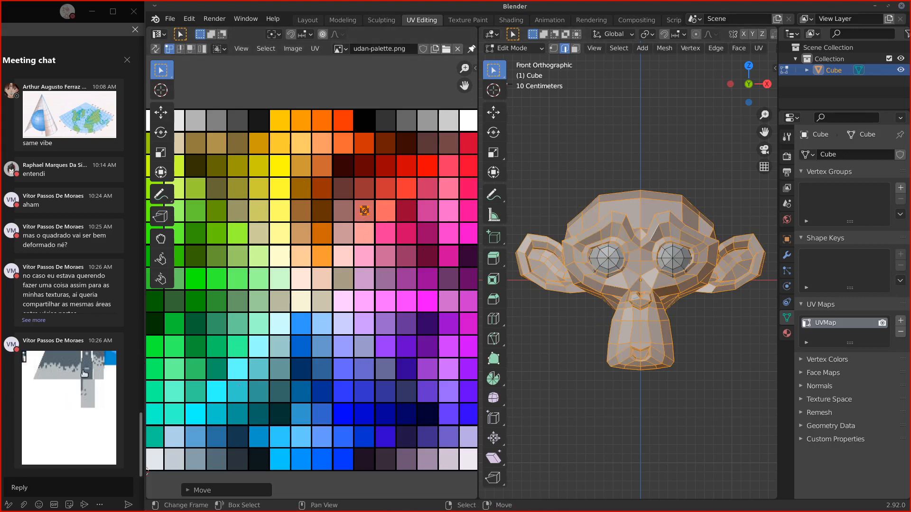
Step: Expand the long chat message about sharing texture areas, review the attached image, and inspect the head from several angles
{"action": "left_click", "coordinate": [31, 320]}
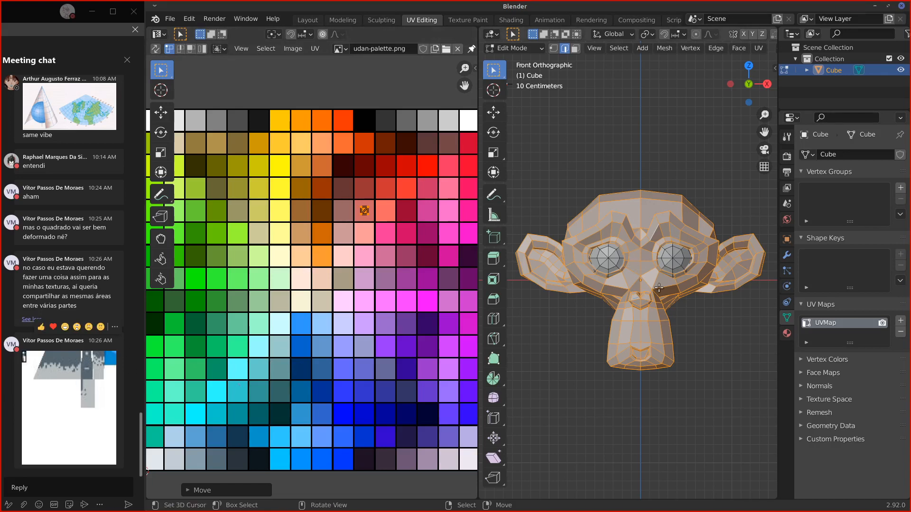
{"action": "middle_click_drag", "start_coordinate": [622, 289], "coordinate": [574, 302]}
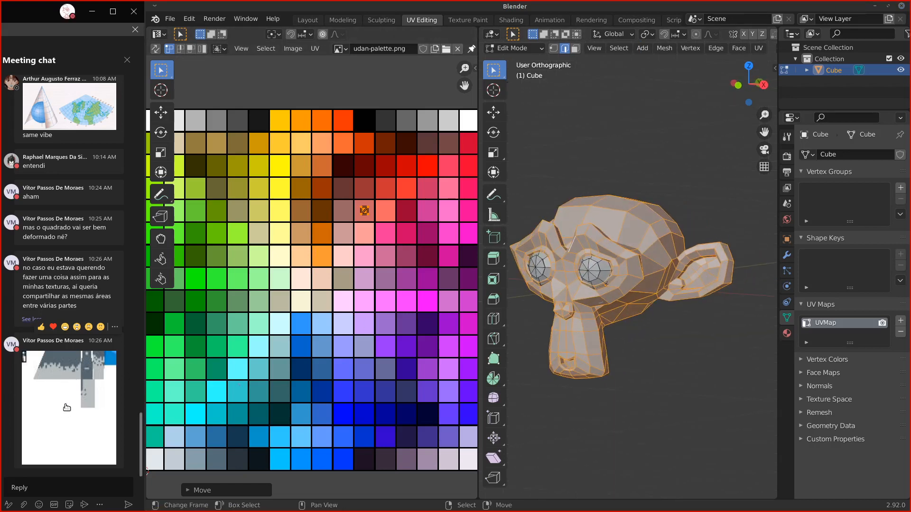
{"action": "scroll", "coordinate": [139, 420], "scroll_direction": "up", "scroll_amount": 3}
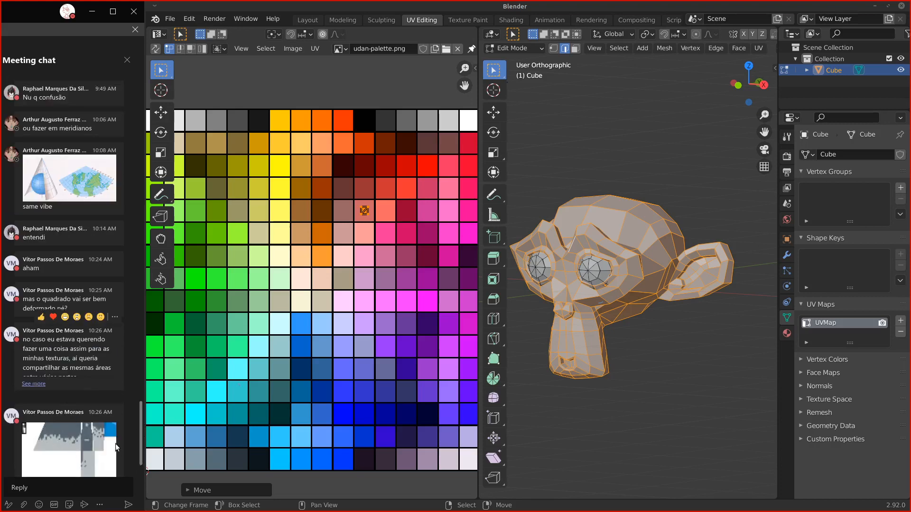
{"action": "middle_click_drag", "start_coordinate": [656, 332], "coordinate": [619, 324]}
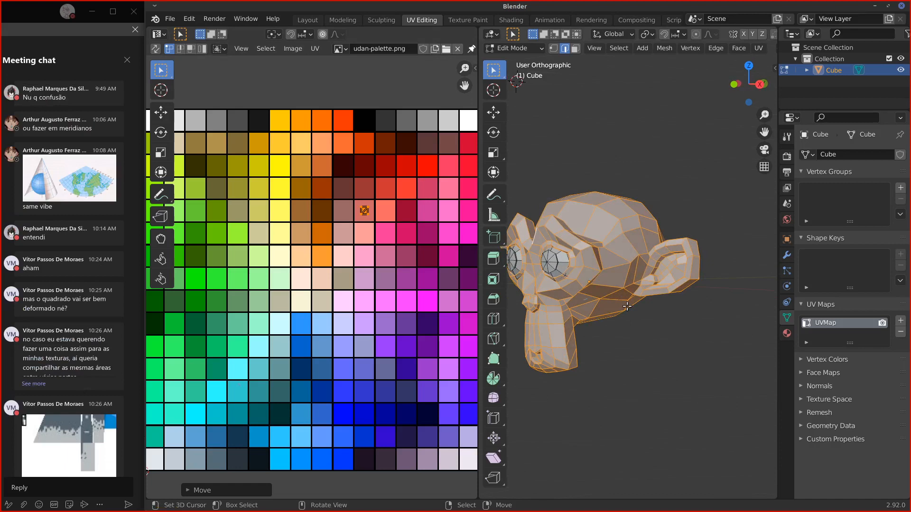
{"action": "middle_click_drag", "start_coordinate": [627, 306], "coordinate": [666, 254]}
Step: Delete all of the Monkey's geometry from the mesh in front view
{"action": "key", "text": "alt+a"}
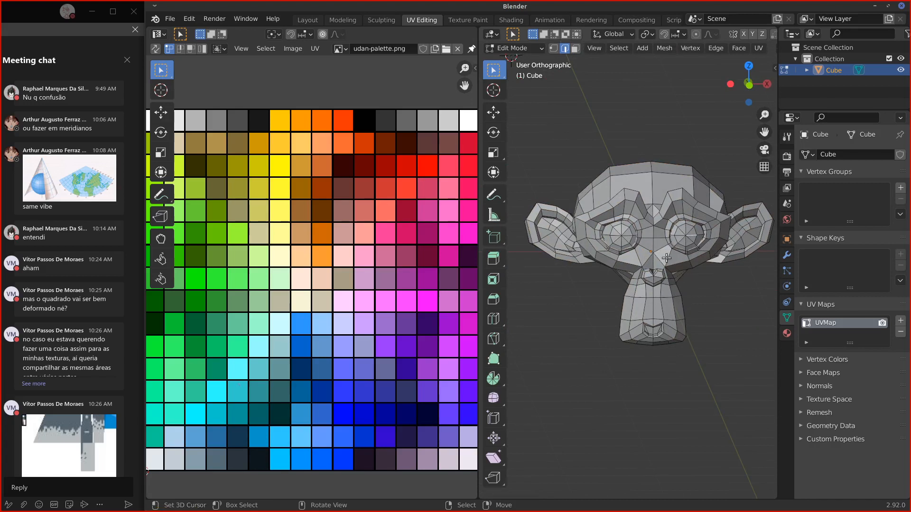
{"action": "middle_click_drag", "start_coordinate": [668, 258], "coordinate": [670, 257], "text": "alt"}
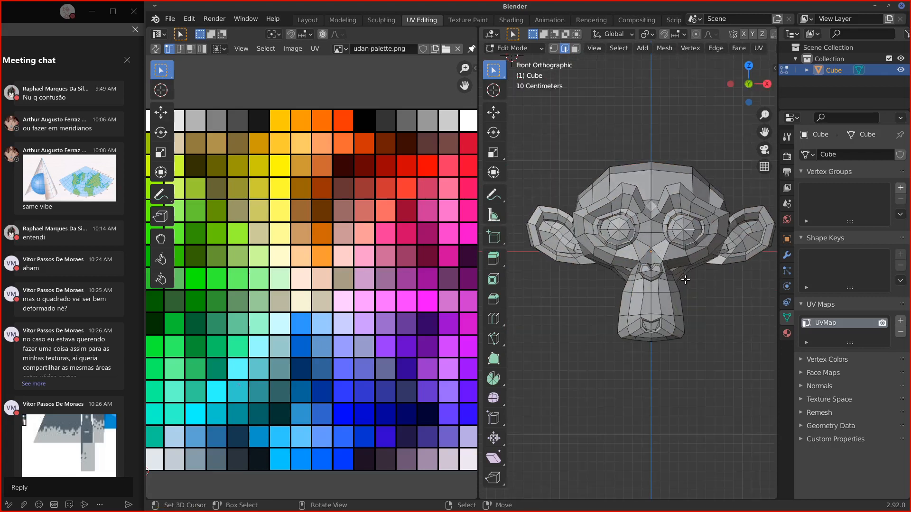
{"action": "left_click", "coordinate": [172, 19]}
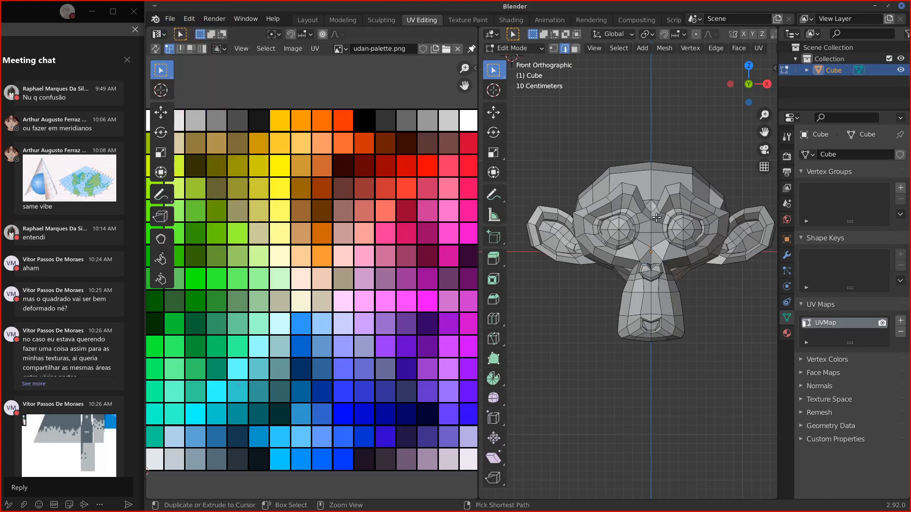
{"action": "key", "text": "ctrl+l"}
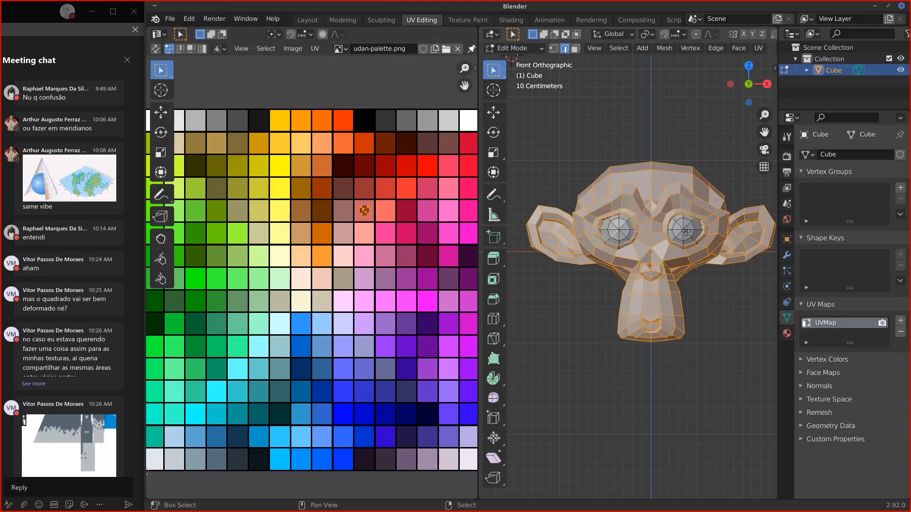
{"action": "key", "text": "x"}
{"action": "left_click", "coordinate": [660, 252]}
Step: Add a cylinder to the mesh and move it over the object's origin in front view
{"action": "key", "text": "shift+a"}
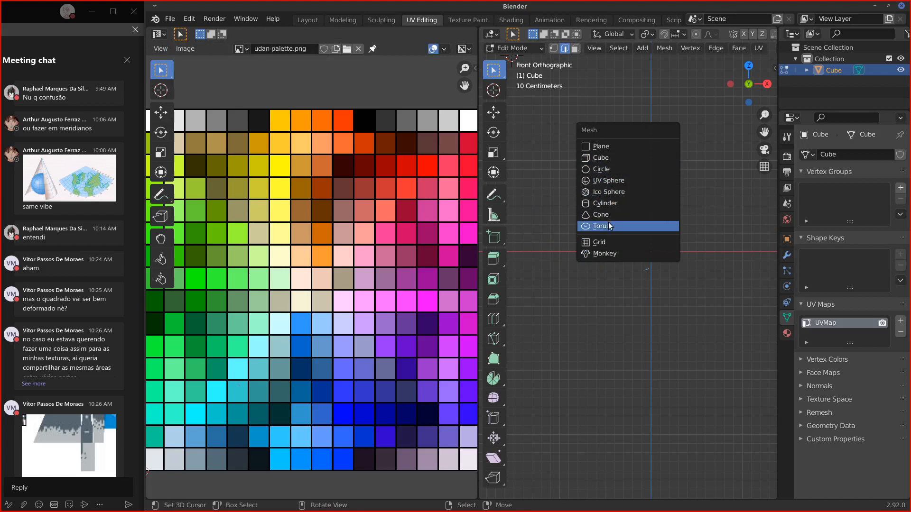
{"action": "left_click", "coordinate": [616, 203]}
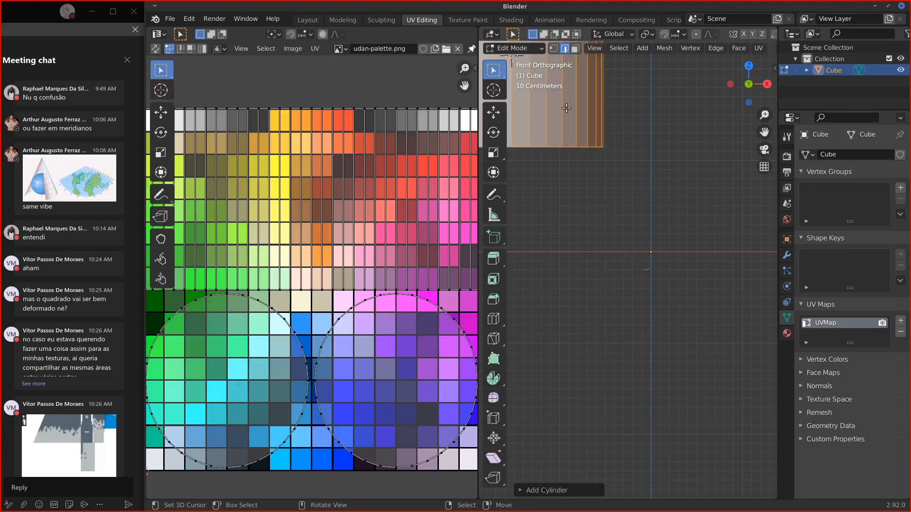
{"action": "key", "text": "g"}
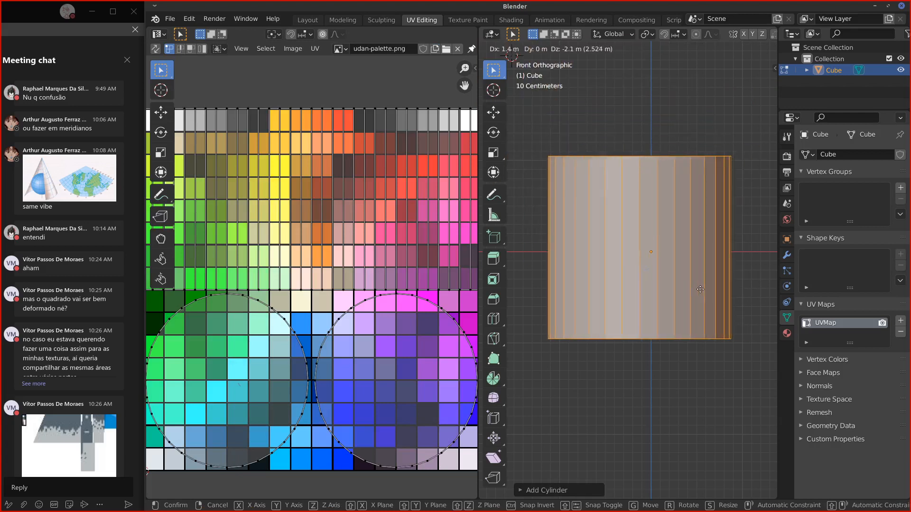
{"action": "left_click", "coordinate": [706, 288]}
Step: In face selection mode, select eight adjacent side faces across the front of the cylinder
{"action": "left_click", "coordinate": [584, 258]}
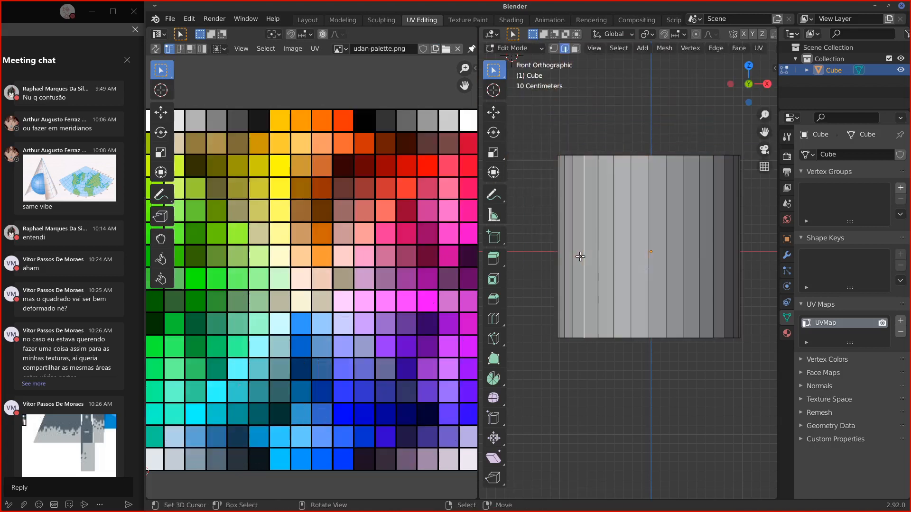
{"action": "left_click", "coordinate": [575, 48]}
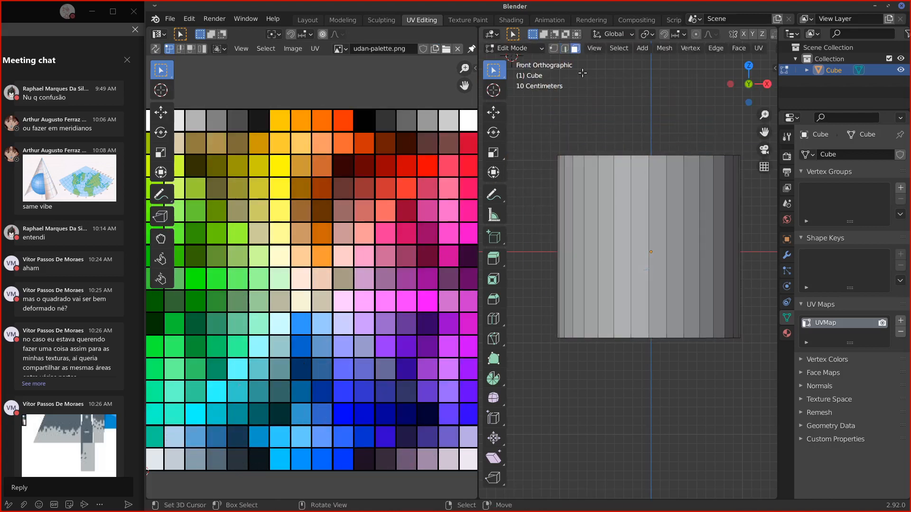
{"action": "left_click", "coordinate": [593, 260]}
{"action": "left_click", "coordinate": [603, 262], "text": "shift"}
{"action": "left_click", "coordinate": [623, 260], "text": "shift"}
{"action": "left_click", "coordinate": [638, 260], "text": "shift"}
{"action": "left_click", "coordinate": [659, 261], "text": "shift"}
{"action": "left_click", "coordinate": [675, 260], "text": "shift"}
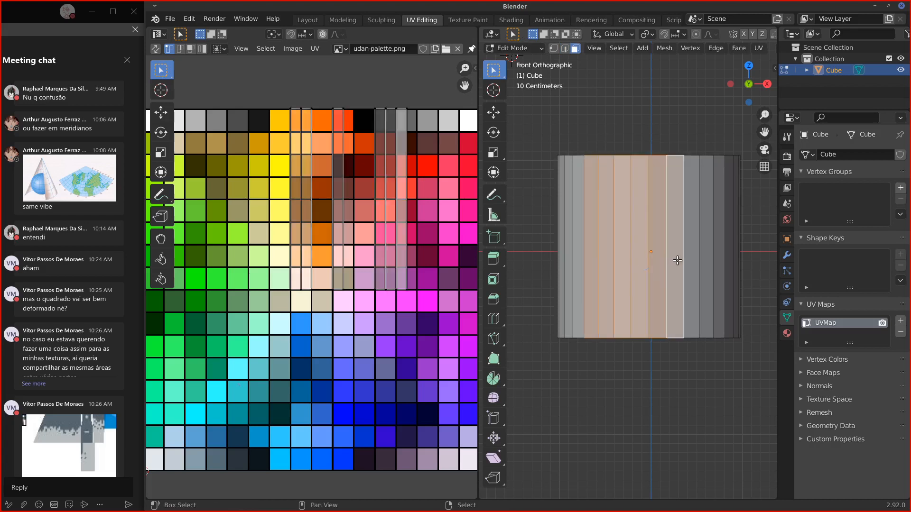
{"action": "left_click", "coordinate": [693, 261], "text": "shift"}
{"action": "left_click", "coordinate": [707, 258], "text": "shift"}
Step: View the cylinder straight from the back and turn on X-ray display
{"action": "middle_click_drag", "start_coordinate": [682, 246], "coordinate": [595, 257]}
{"action": "key", "text": "ctrl+KP_1"}
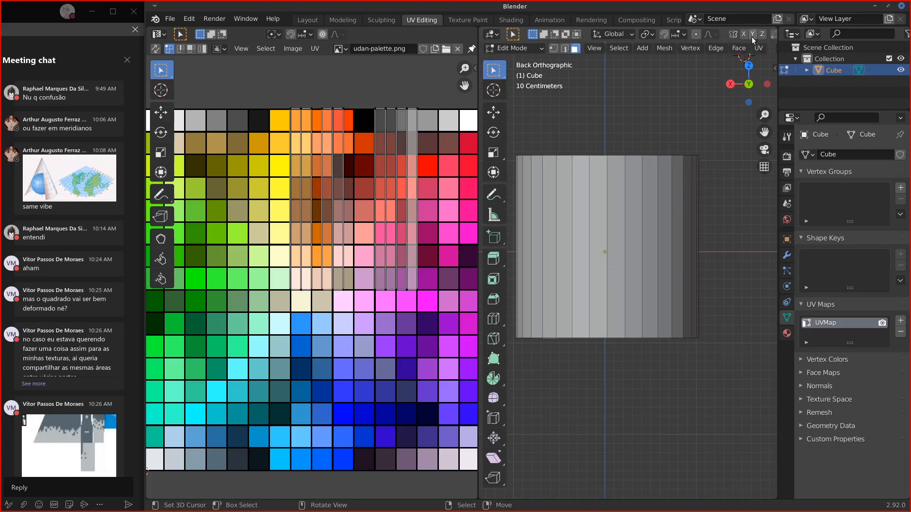
{"action": "scroll", "coordinate": [740, 35], "scroll_direction": "down", "scroll_amount": 2}
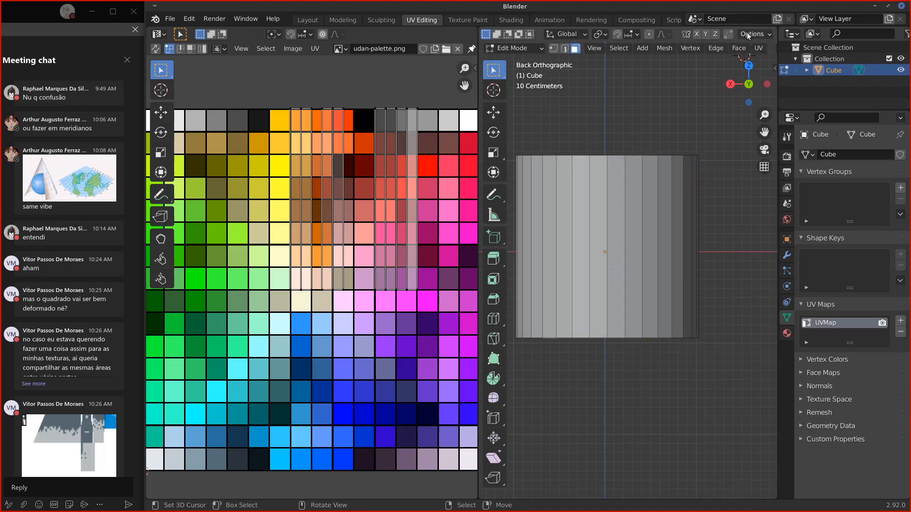
{"action": "scroll", "coordinate": [759, 35], "scroll_direction": "up", "scroll_amount": 2}
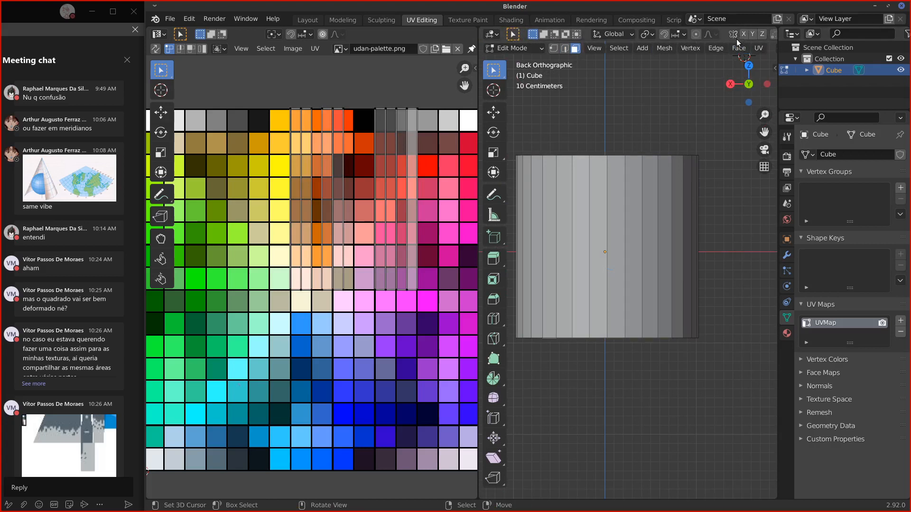
{"action": "scroll", "coordinate": [711, 47], "scroll_direction": "down", "scroll_amount": 4}
{"action": "left_click", "coordinate": [711, 48]}
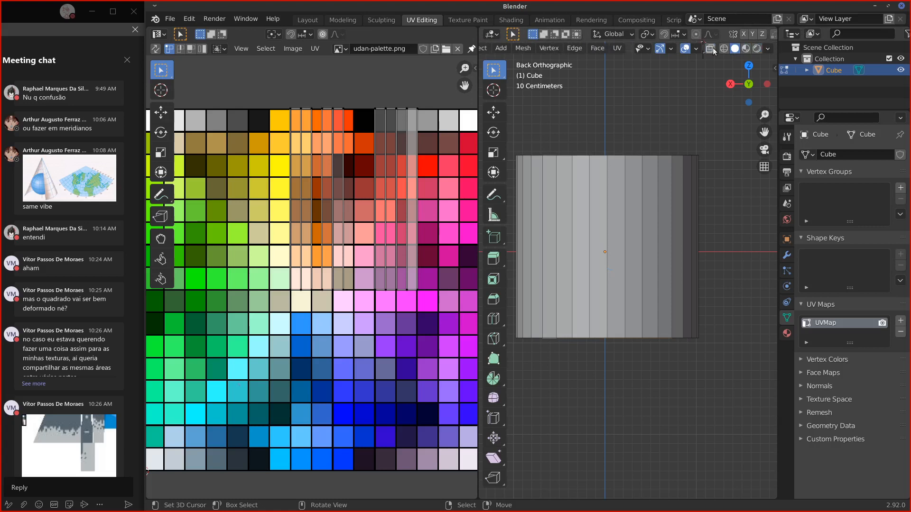
Step: Add the matching side faces on the back of the cylinder to the selection, leaving out the end caps
{"action": "left_click", "coordinate": [561, 244], "text": "shift"}
{"action": "key", "text": "b"}
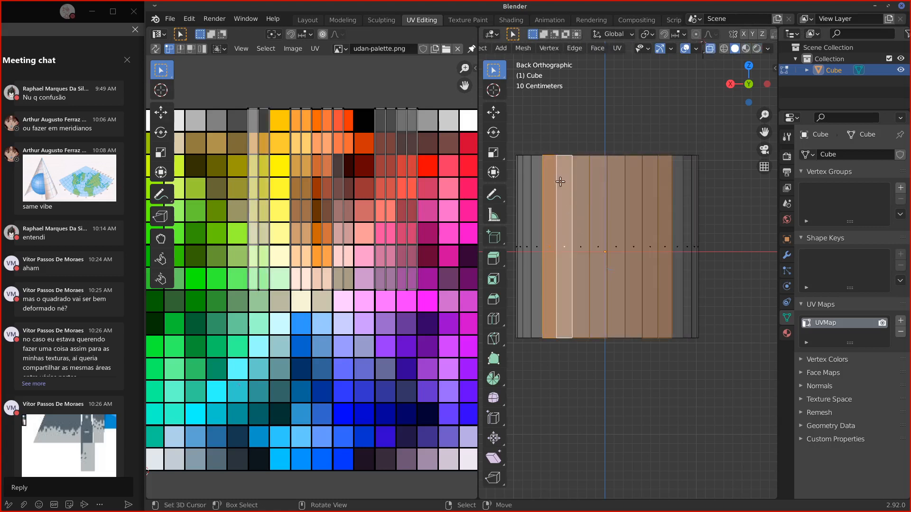
{"action": "left_click_drag", "start_coordinate": [552, 142], "coordinate": [663, 351]}
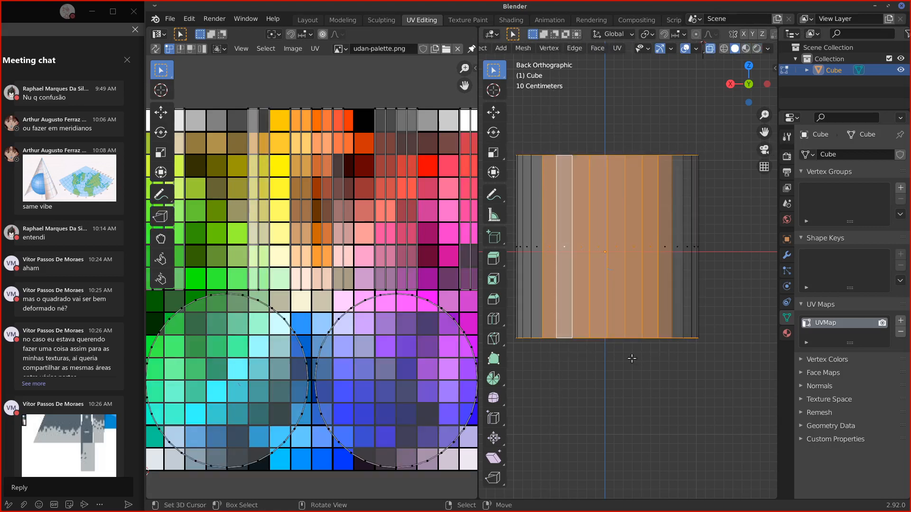
{"action": "left_click", "coordinate": [664, 249], "text": "shift"}
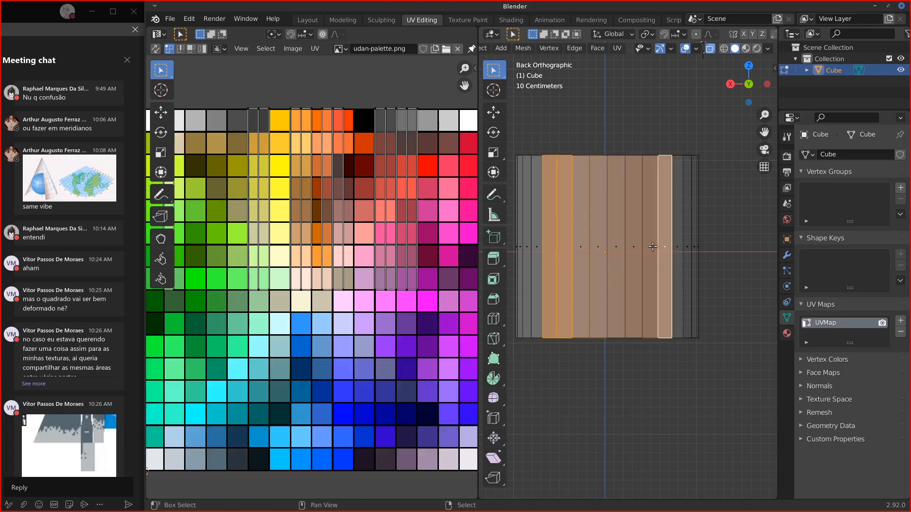
{"action": "left_click", "coordinate": [650, 249], "text": "shift"}
{"action": "left_click", "coordinate": [634, 249], "text": "shift"}
{"action": "left_click", "coordinate": [617, 249], "text": "shift"}
{"action": "left_click", "coordinate": [598, 249], "text": "shift"}
{"action": "left_click", "coordinate": [579, 249], "text": "shift"}
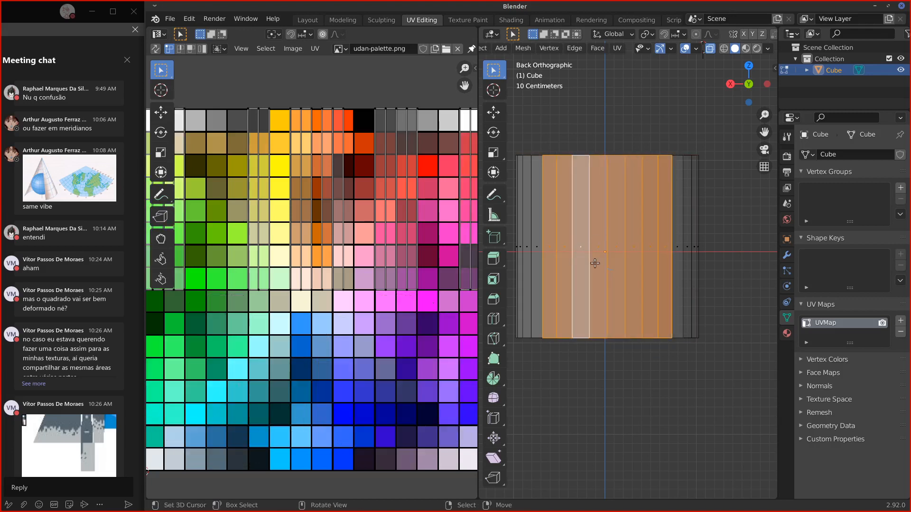
Step: Unwrap the selected front and back faces with Project from View in the back view
{"action": "middle_click_drag", "start_coordinate": [595, 263], "coordinate": [632, 265], "text": "shift"}
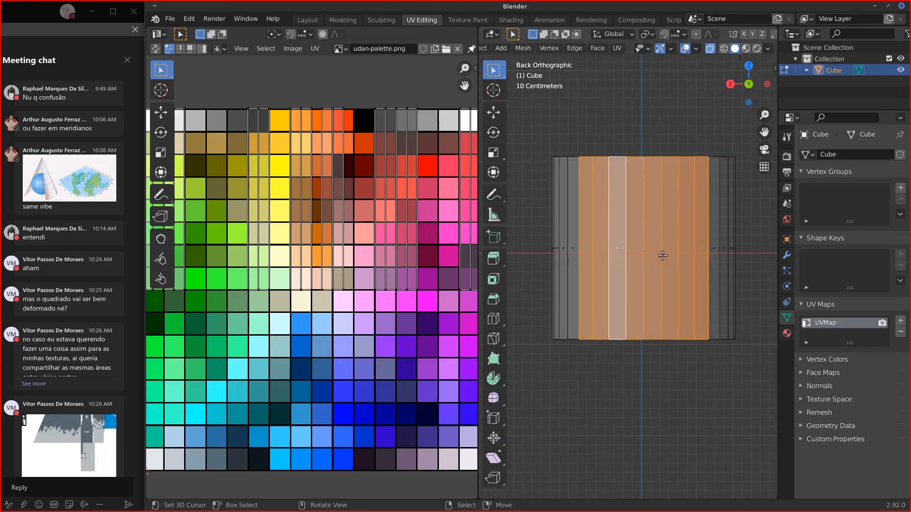
{"action": "key", "text": "u"}
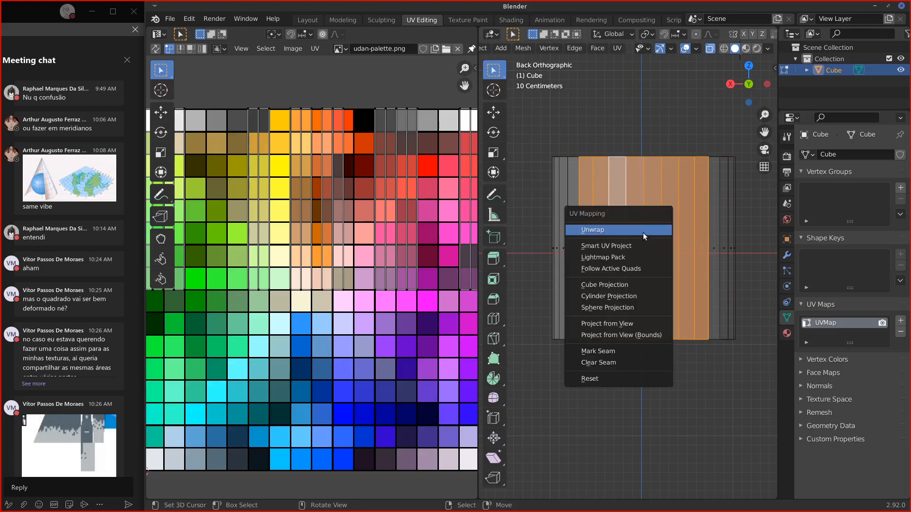
{"action": "left_click", "coordinate": [634, 321]}
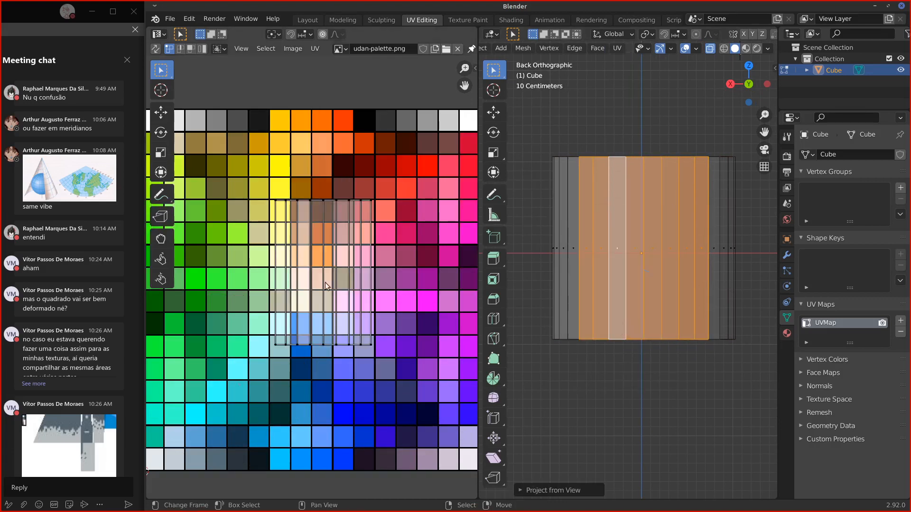
Step: View the cylinder from the front and hide the tool strips in the 3D viewport and the UV editor
{"action": "mouse_move", "coordinate": [638, 224]}
{"action": "middle_mouse_down"}
{"action": "mouse_move", "coordinate": [629, 225]}
{"action": "mouse_move", "coordinate": [642, 225]}
{"action": "middle_mouse_up"}
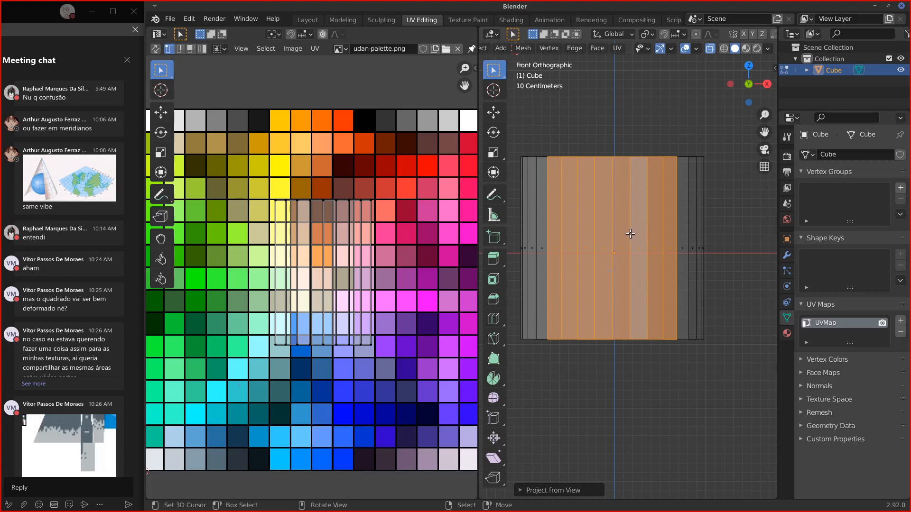
{"action": "middle_click_drag", "start_coordinate": [630, 233], "coordinate": [596, 246]}
{"action": "middle_click_drag", "start_coordinate": [614, 261], "coordinate": [646, 269], "text": "shift"}
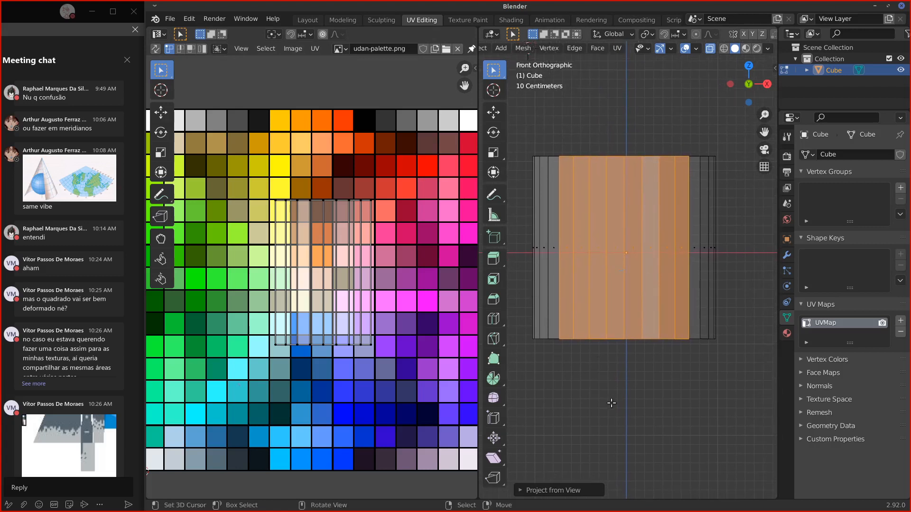
{"action": "middle_click_drag", "start_coordinate": [593, 361], "coordinate": [630, 354], "text": "shift"}
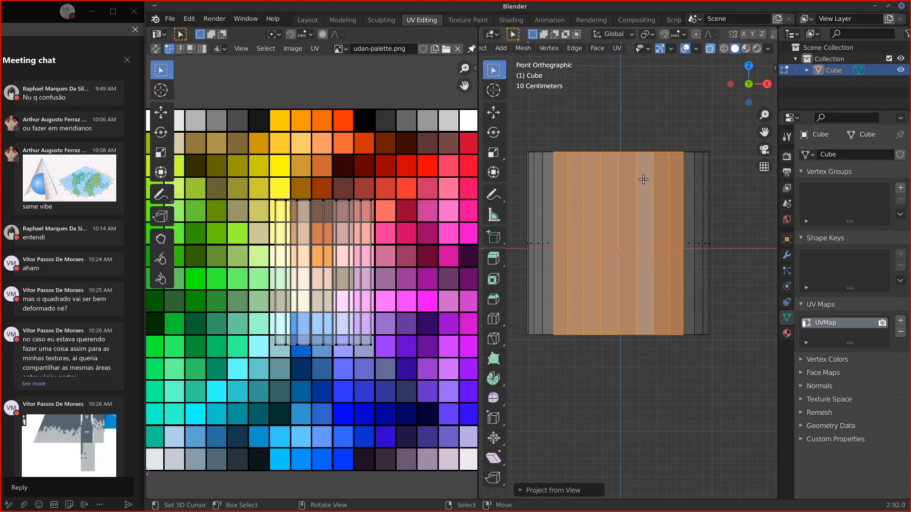
{"action": "left_click_drag", "start_coordinate": [510, 204], "coordinate": [457, 204]}
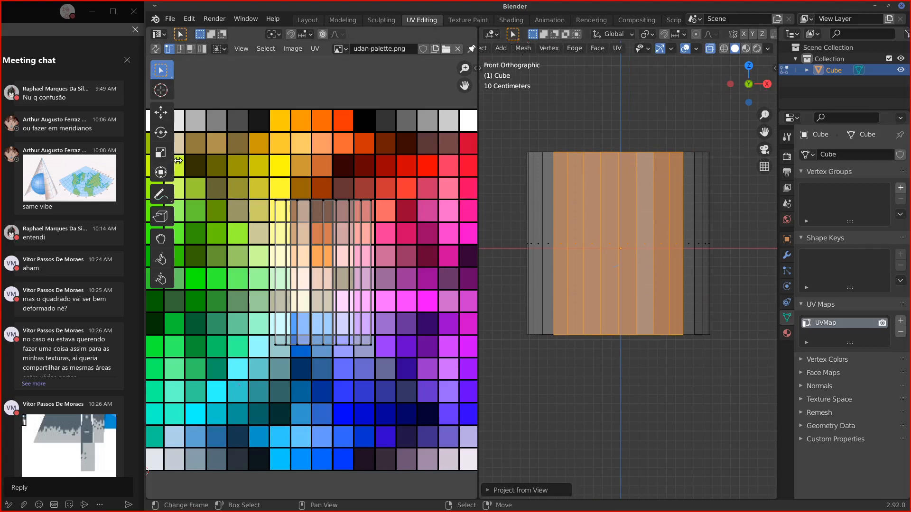
{"action": "left_click_drag", "start_coordinate": [173, 161], "coordinate": [156, 162]}
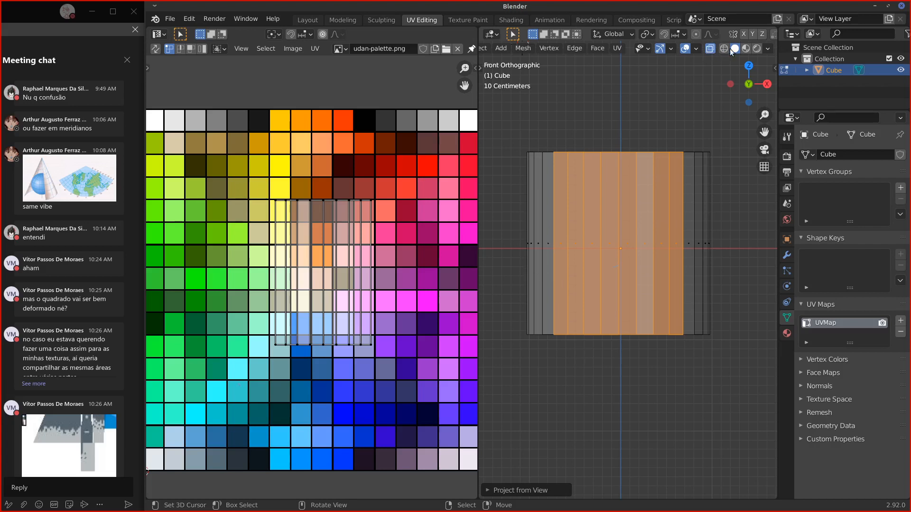
Step: Select all of the cylinder's projected UVs and try moving them over the palette
{"action": "left_click", "coordinate": [617, 48]}
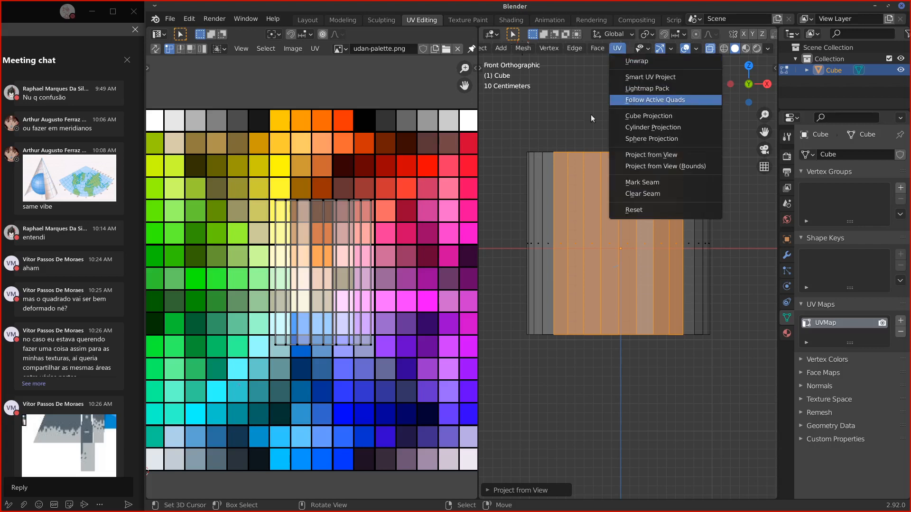
{"action": "key", "text": "a"}
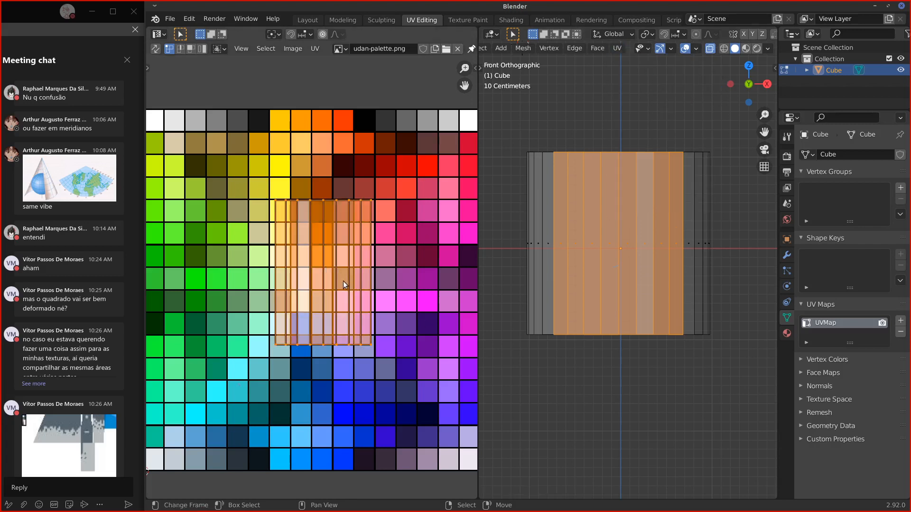
{"action": "key", "text": "g"}
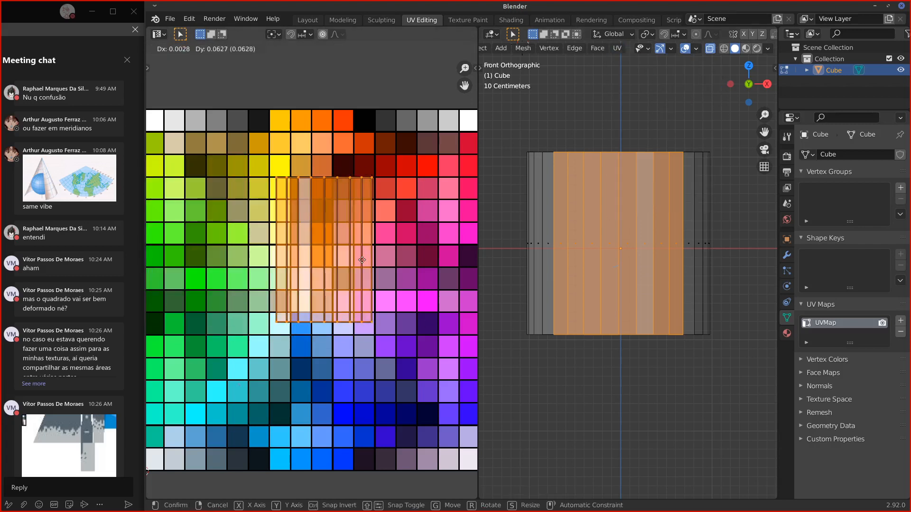
{"action": "left_click", "coordinate": [362, 282]}
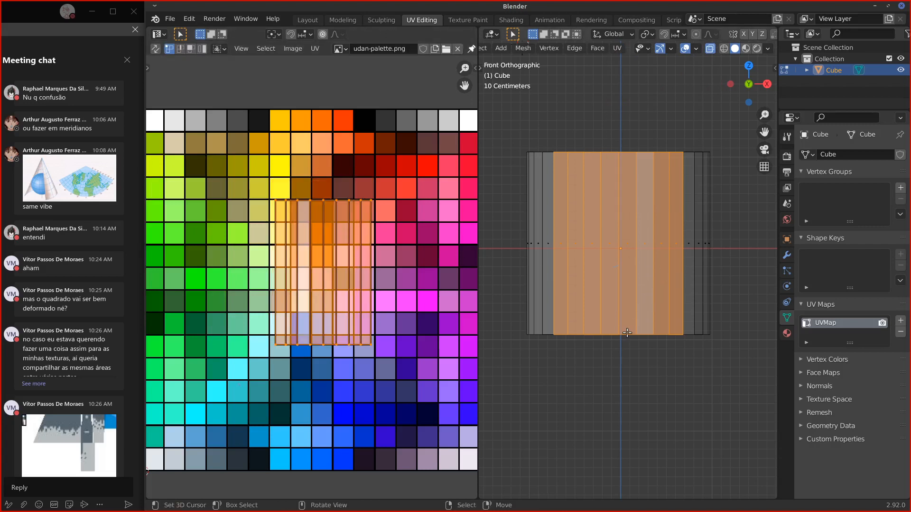
{"action": "middle_click_drag", "start_coordinate": [627, 333], "coordinate": [651, 324], "text": "shift"}
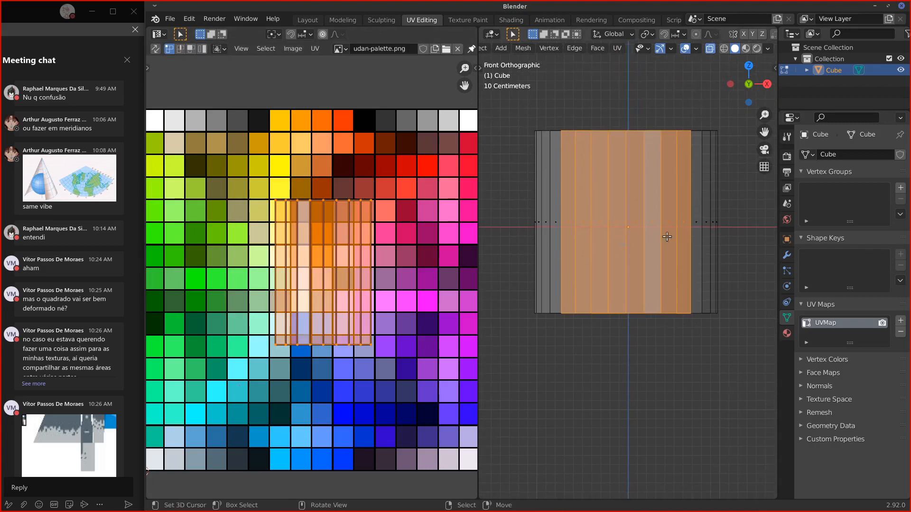
{"action": "scroll", "coordinate": [684, 190], "scroll_direction": "down", "scroll_amount": 1}
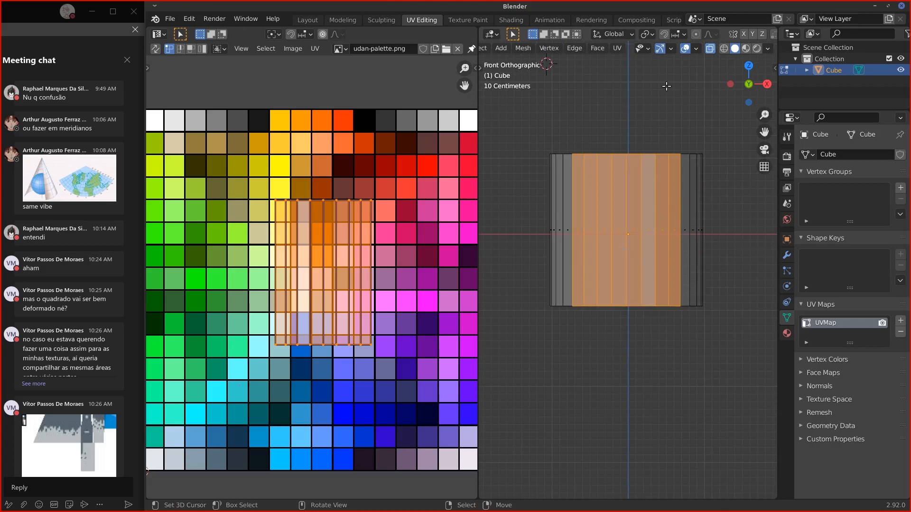
{"action": "middle_click_drag", "start_coordinate": [667, 86], "coordinate": [656, 111], "text": "shift"}
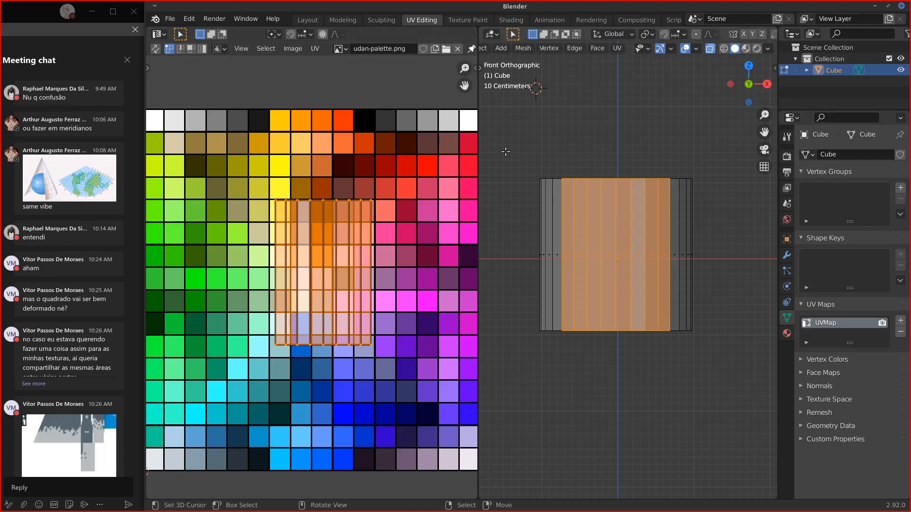
Step: Start a new General file
{"action": "left_click", "coordinate": [171, 19]}
{"action": "mouse_move", "coordinate": [232, 30]}
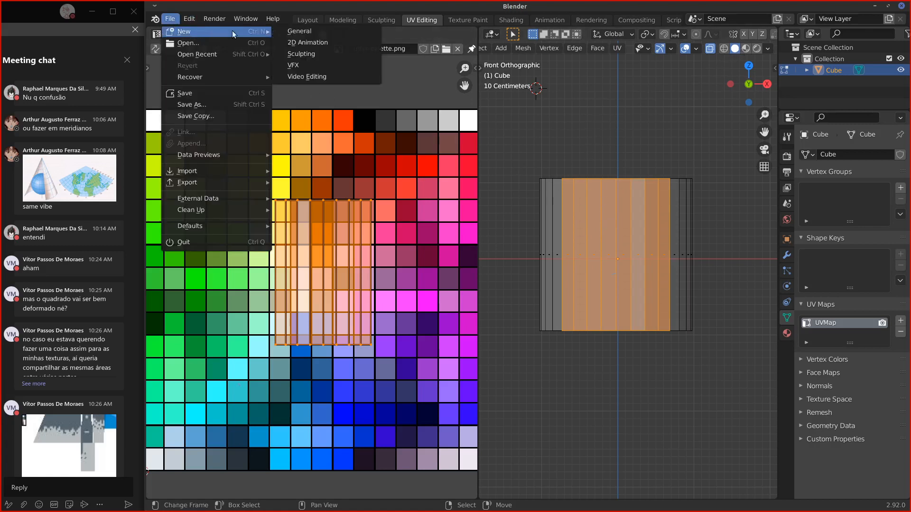
{"action": "left_click", "coordinate": [320, 31]}
{"action": "left_click", "coordinate": [476, 280]}
Step: Delete the camera and the light from the new scene
{"action": "middle_click_drag", "start_coordinate": [542, 369], "coordinate": [588, 243]}
{"action": "left_click", "coordinate": [564, 214]}
{"action": "left_click", "coordinate": [580, 106], "text": "shift"}
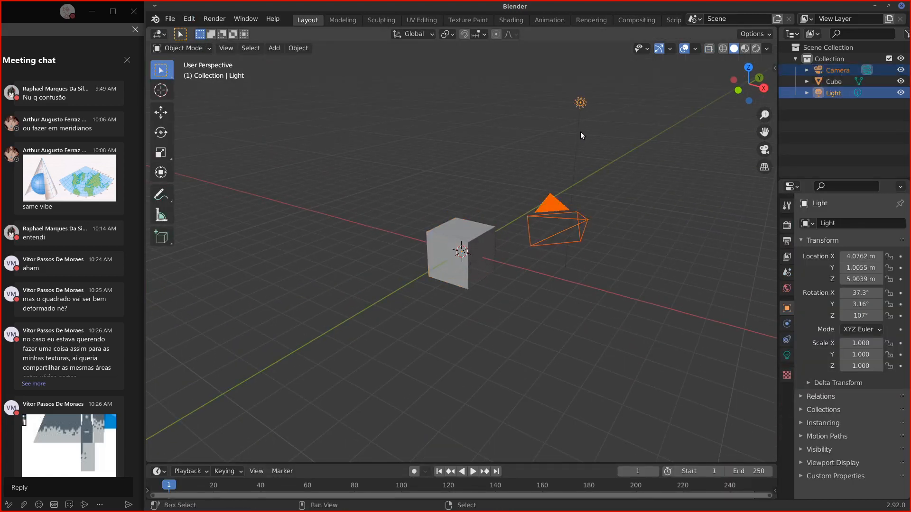
{"action": "key", "text": "x"}
{"action": "left_click", "coordinate": [581, 175]}
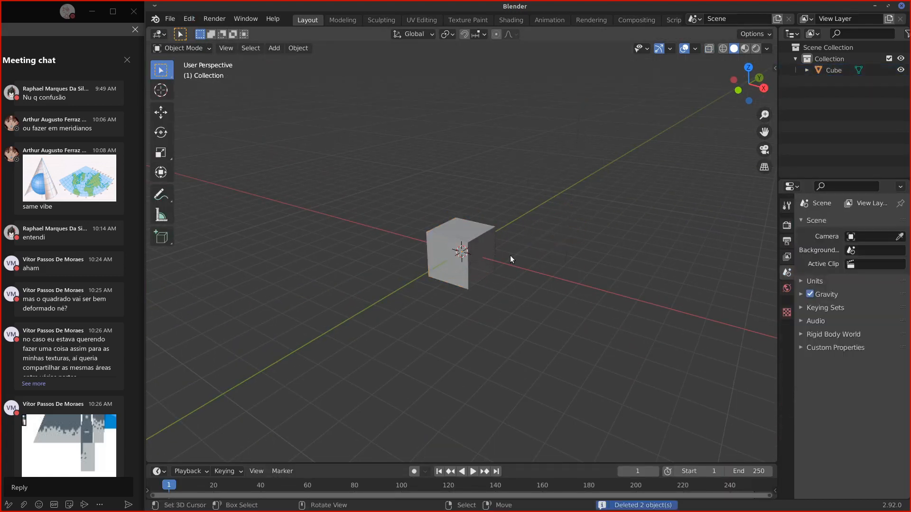
Step: Switch to the UV Editing workspace and load BOX-AULA.png from the home folder into the UV editor
{"action": "left_click", "coordinate": [421, 20]}
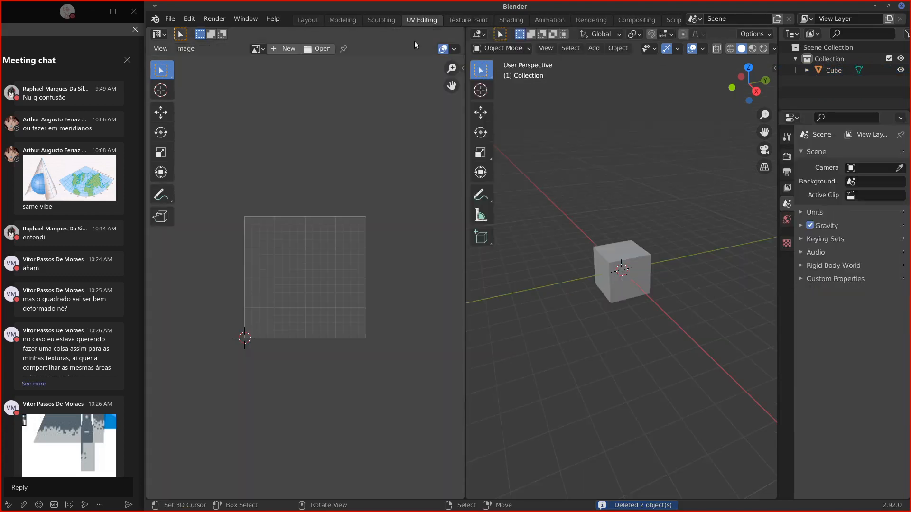
{"action": "scroll", "coordinate": [622, 314], "scroll_direction": "up", "scroll_amount": 7}
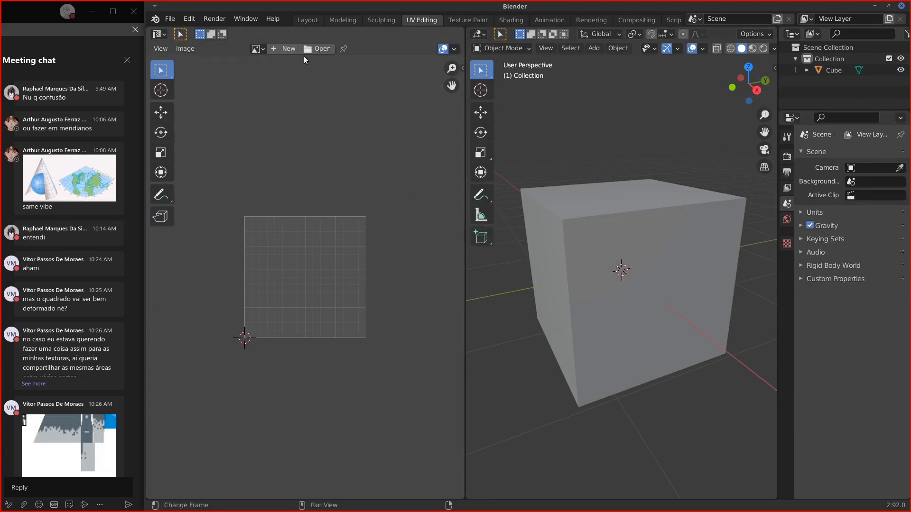
{"action": "left_click", "coordinate": [317, 50]}
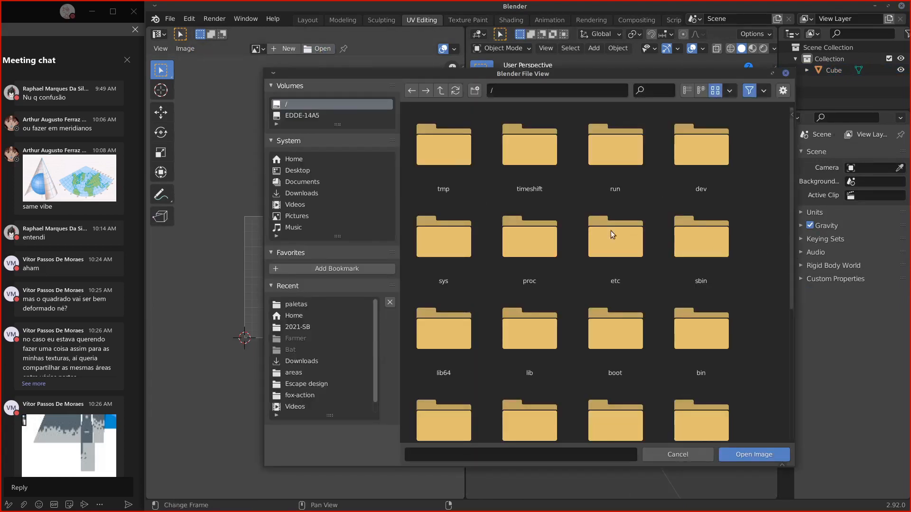
{"action": "left_click", "coordinate": [334, 160]}
{"action": "left_click", "coordinate": [631, 416]}
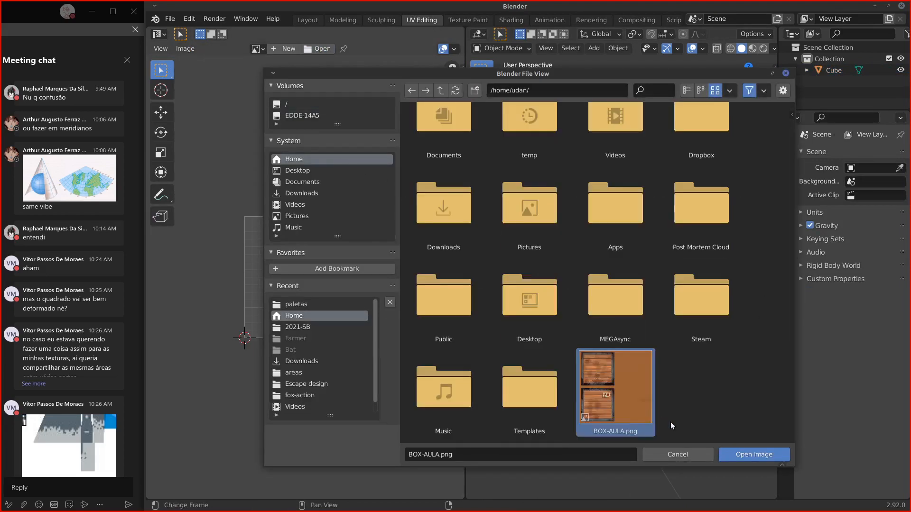
{"action": "left_click", "coordinate": [754, 454]}
{"action": "scroll", "coordinate": [331, 296], "scroll_direction": "down", "scroll_amount": 5}
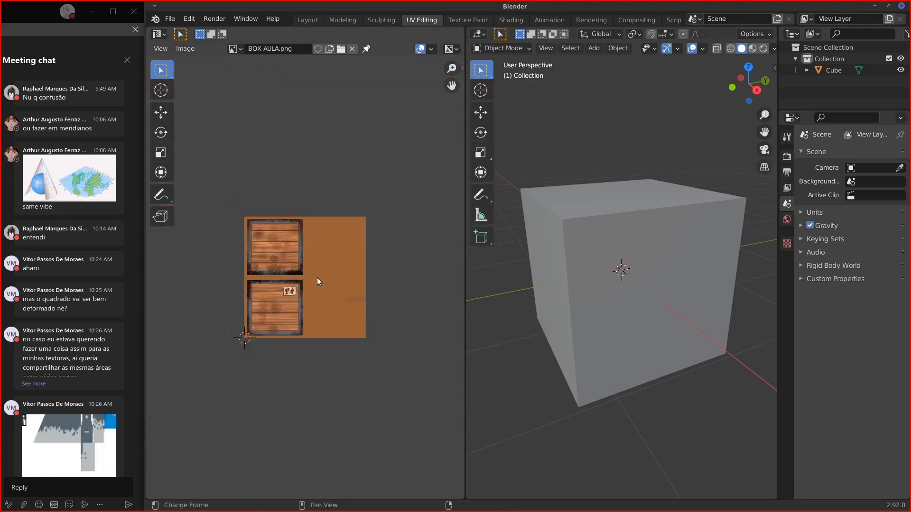
{"action": "scroll", "coordinate": [317, 281], "scroll_direction": "up", "scroll_amount": 2}
Step: Put the cube in Edit Mode, show its UV maps and examine its UV layout over the crate texture
{"action": "left_click", "coordinate": [623, 284]}
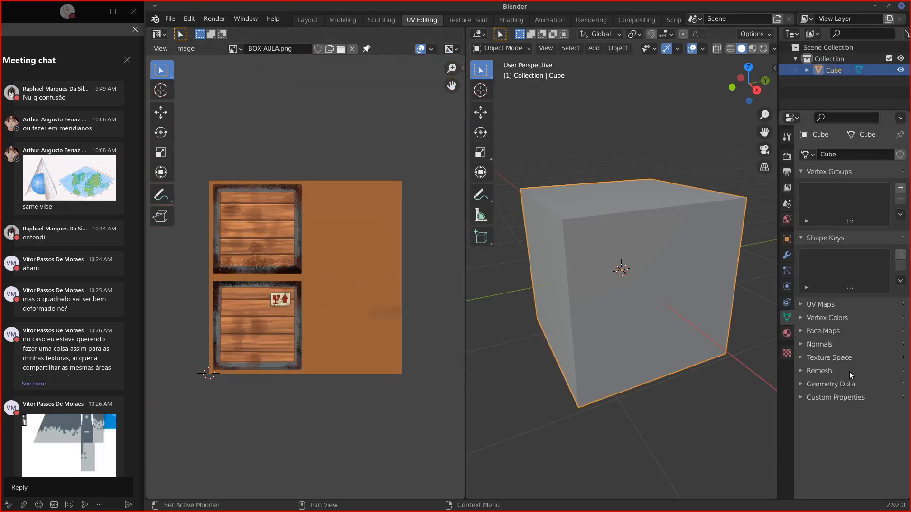
{"action": "mouse_move", "coordinate": [593, 308]}
{"action": "middle_mouse_down"}
{"action": "mouse_move", "coordinate": [566, 302]}
{"action": "mouse_move", "coordinate": [607, 298]}
{"action": "middle_mouse_up"}
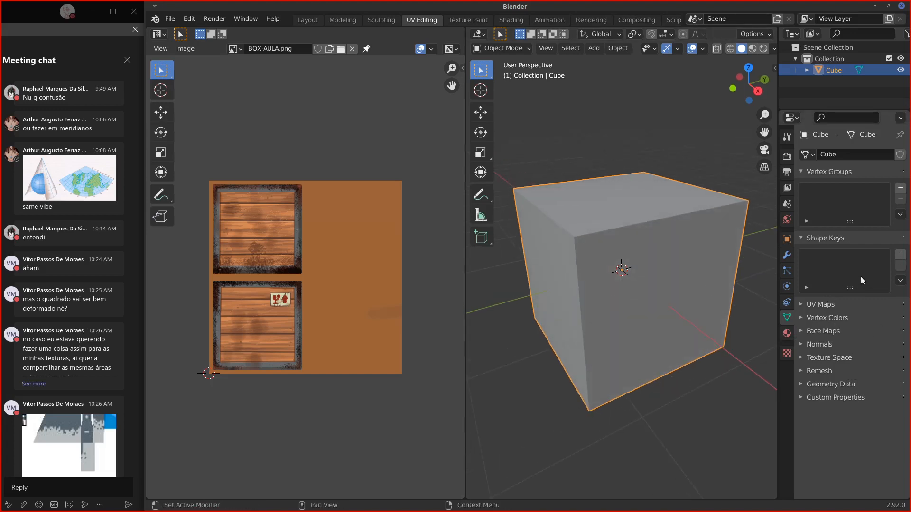
{"action": "key", "text": "Tab"}
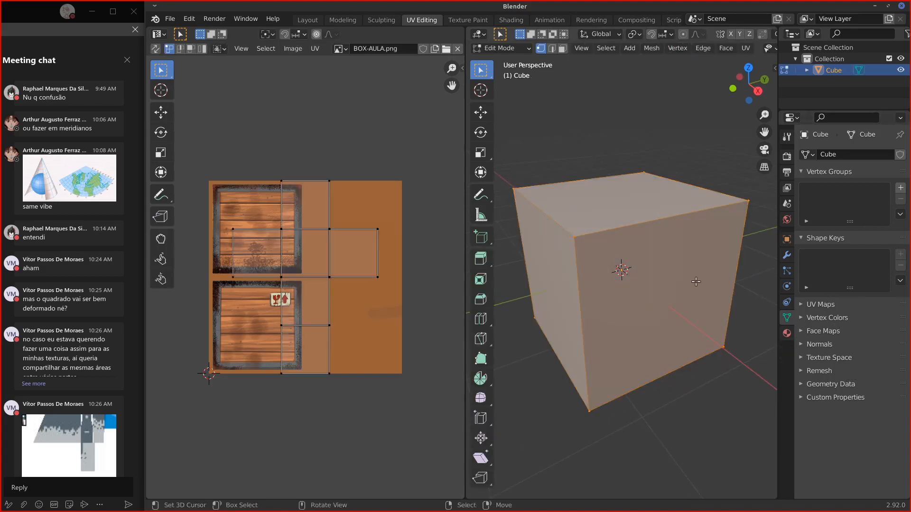
{"action": "left_click", "coordinate": [821, 304]}
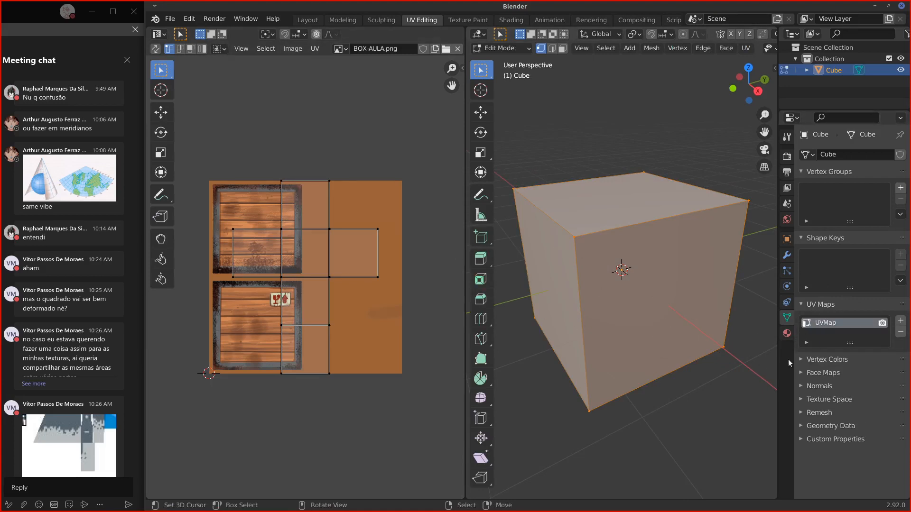
{"action": "middle_click_drag", "start_coordinate": [640, 294], "coordinate": [672, 290]}
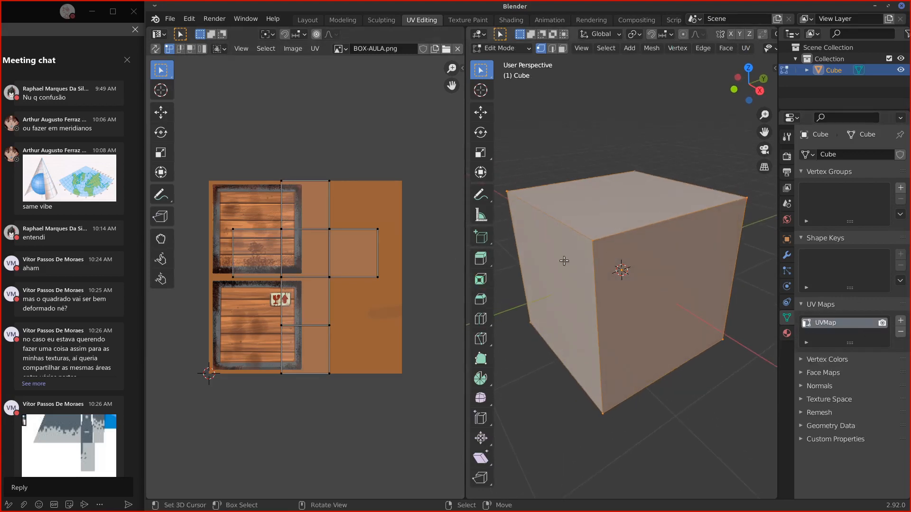
{"action": "scroll", "coordinate": [284, 285], "scroll_direction": "up", "scroll_amount": 2}
{"action": "scroll", "coordinate": [286, 282], "scroll_direction": "up", "scroll_amount": 2}
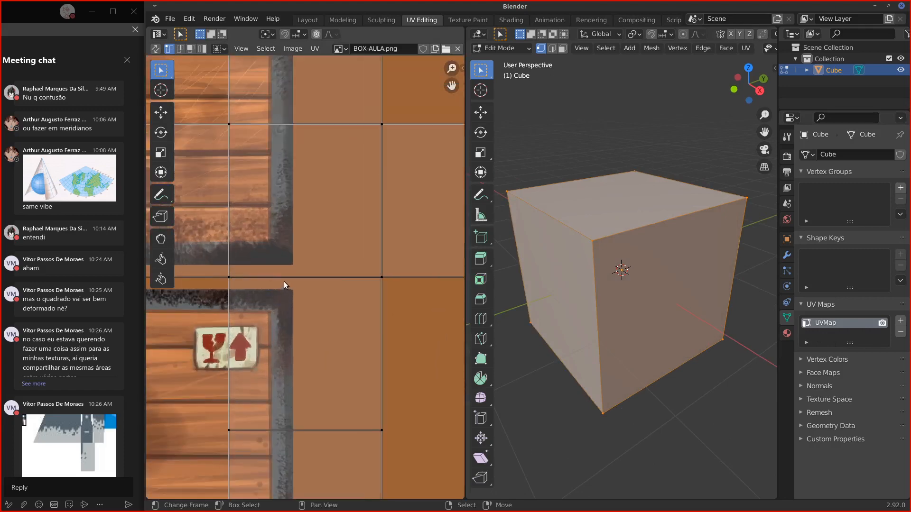
{"action": "scroll", "coordinate": [283, 280], "scroll_direction": "down", "scroll_amount": 3}
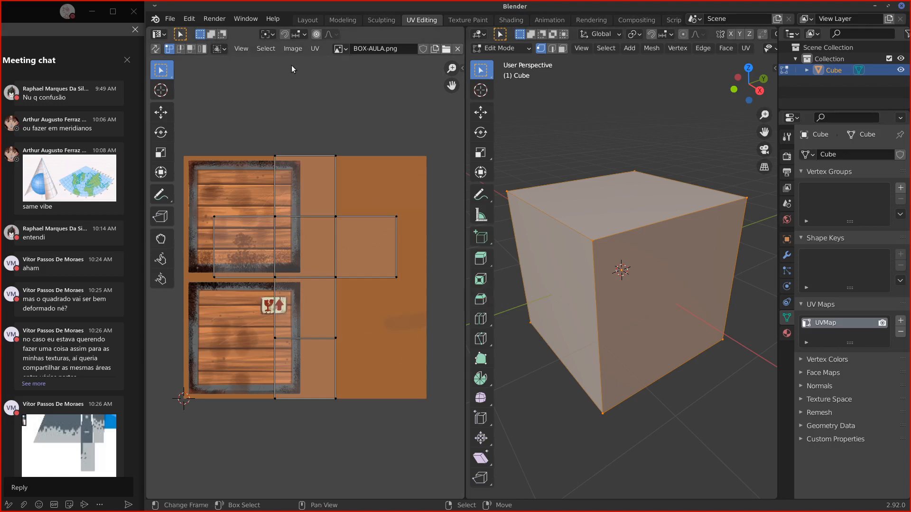
Step: Clear the selection and select all of the cube's faces except one side face in face mode
{"action": "key", "text": "alt+a"}
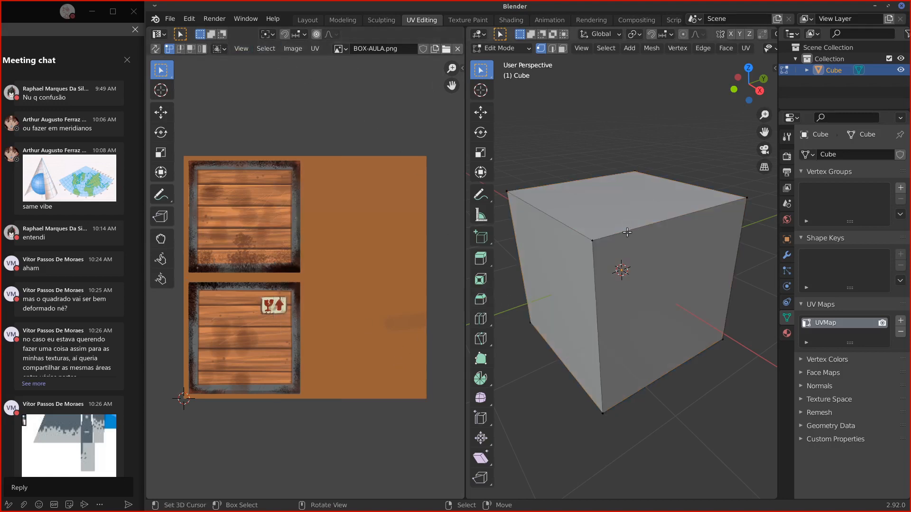
{"action": "left_click", "coordinate": [562, 48]}
{"action": "left_click", "coordinate": [613, 262]}
{"action": "left_click", "coordinate": [578, 289], "text": "shift"}
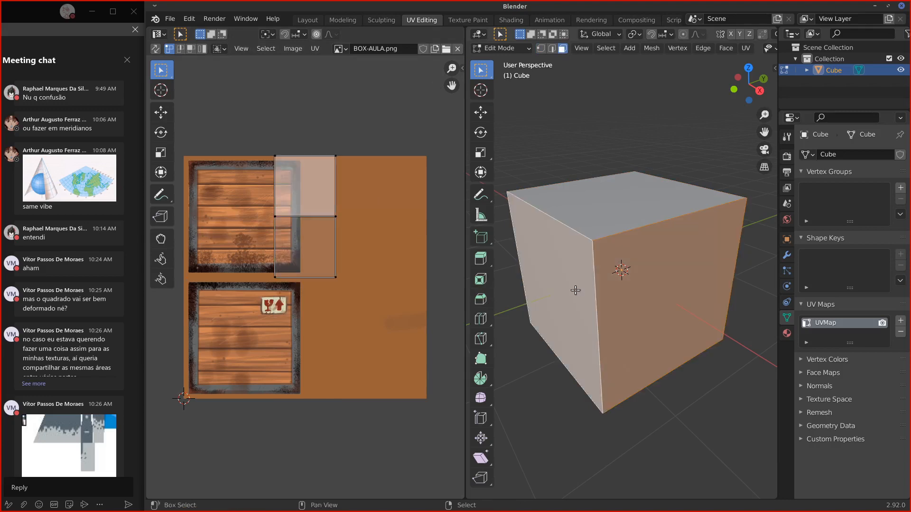
{"action": "middle_click_drag", "start_coordinate": [639, 279], "coordinate": [690, 269]}
{"action": "left_click", "coordinate": [616, 269]}
{"action": "middle_click_drag", "start_coordinate": [615, 269], "coordinate": [541, 291]}
{"action": "left_click", "coordinate": [545, 290]}
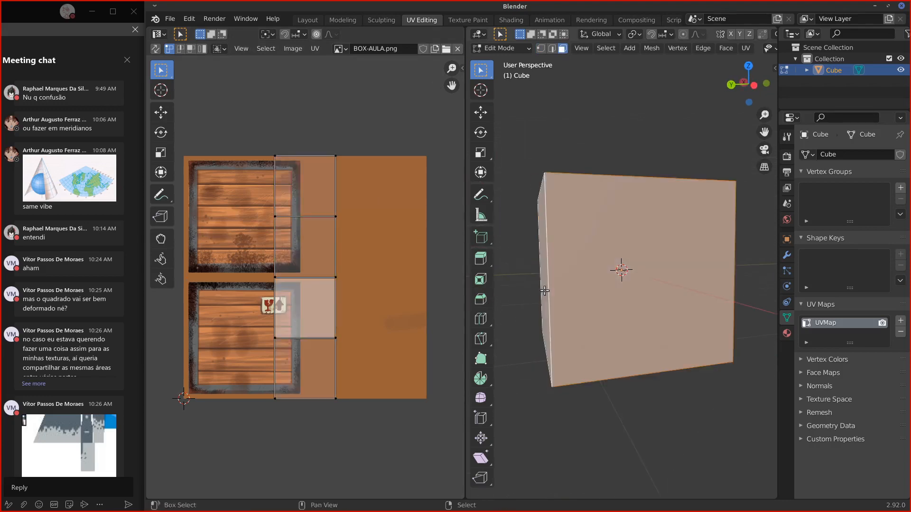
{"action": "middle_click_drag", "start_coordinate": [617, 280], "coordinate": [687, 279]}
{"action": "left_click", "coordinate": [620, 269]}
{"action": "left_click", "coordinate": [629, 222]}
{"action": "middle_click_drag", "start_coordinate": [685, 243], "coordinate": [617, 261]}
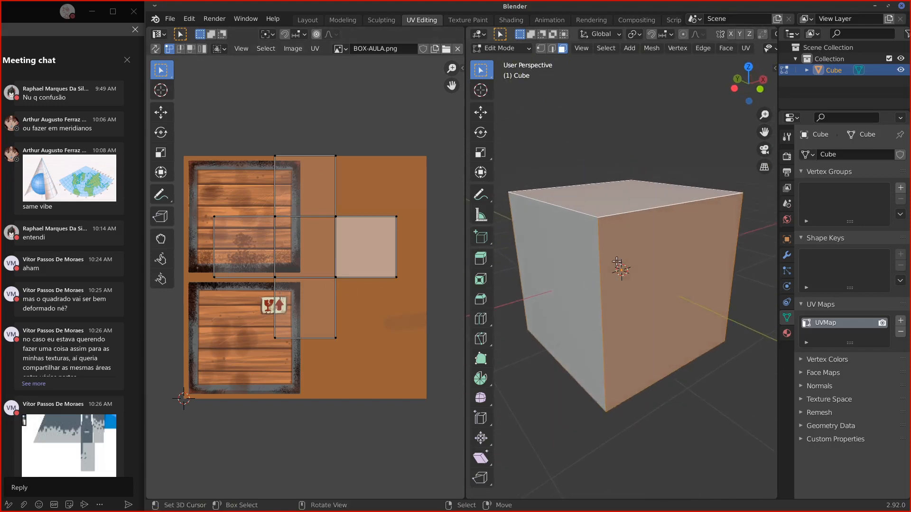
Step: Reset the UVs of the selected faces
{"action": "left_click", "coordinate": [728, 48]}
{"action": "left_click", "coordinate": [746, 48]}
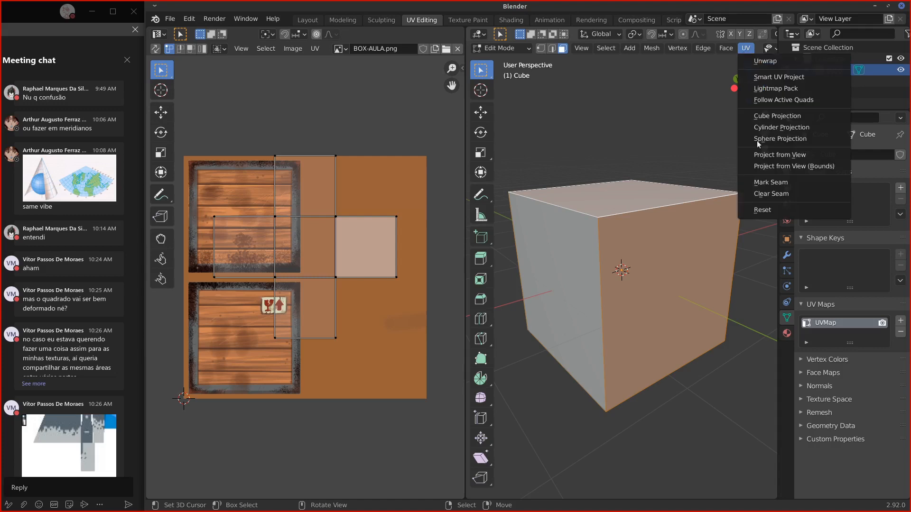
{"action": "left_click", "coordinate": [762, 210]}
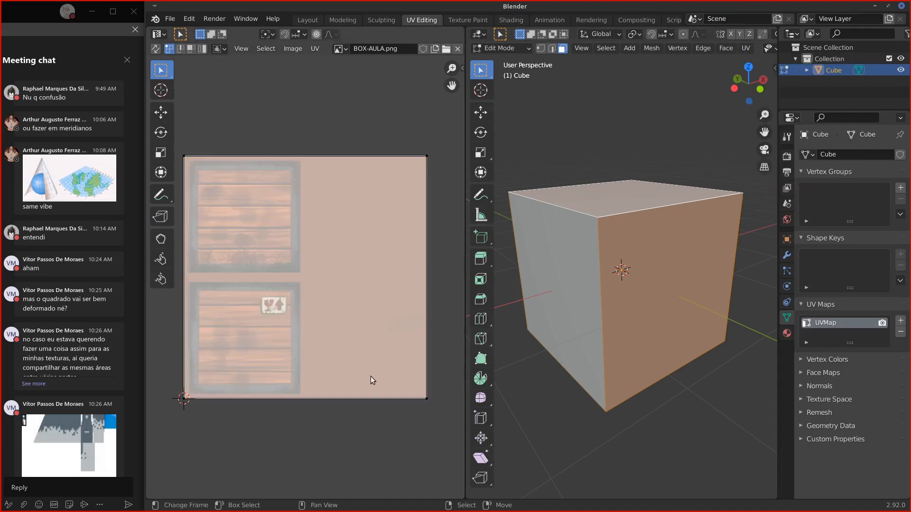
Step: Scale the selected faces' UVs to about 0.4 and move them onto the upper crate image, without the fragile label
{"action": "key", "text": "a"}
{"action": "key", "text": "s"}
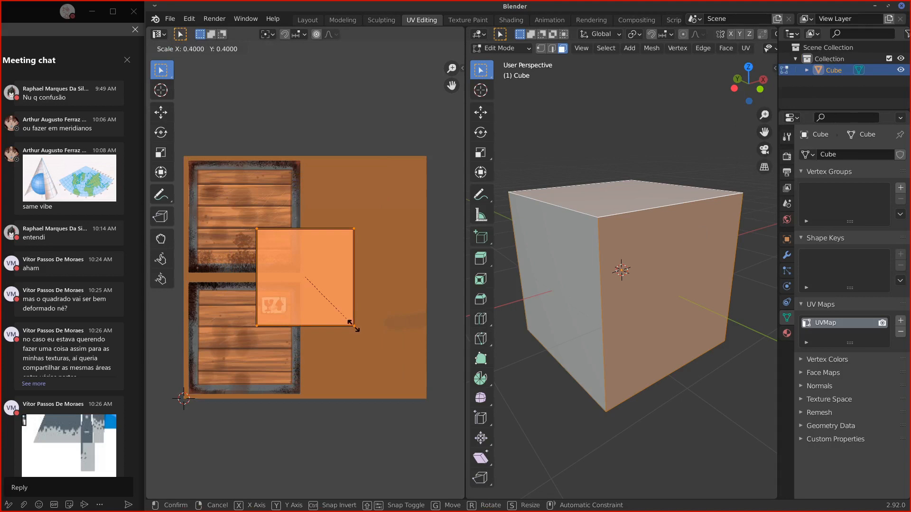
{"action": "left_click", "coordinate": [356, 324]}
{"action": "key", "text": "g"}
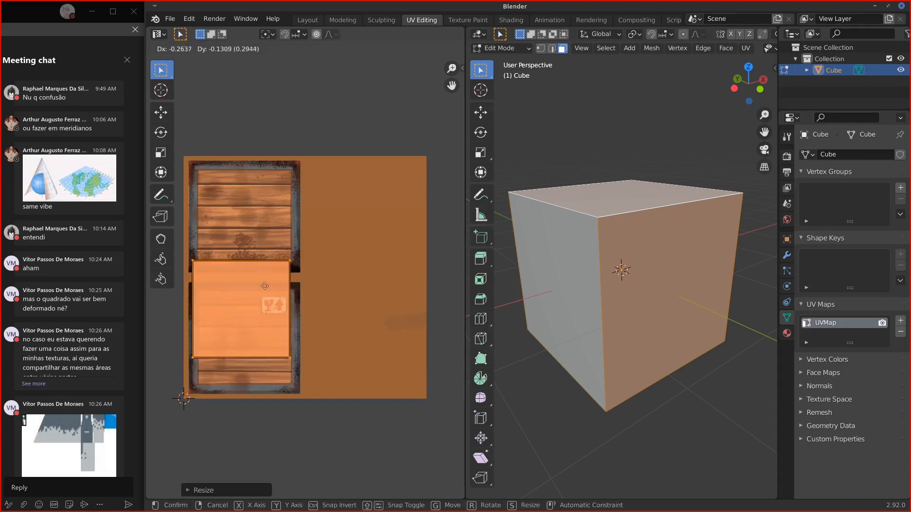
{"action": "left_click", "coordinate": [250, 209]}
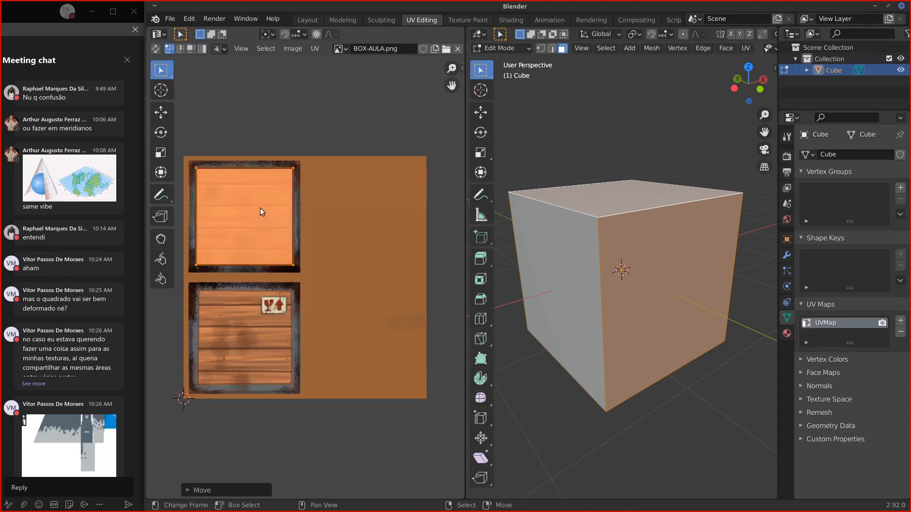
{"action": "scroll", "coordinate": [260, 208], "scroll_direction": "up", "scroll_amount": 2}
{"action": "scroll", "coordinate": [369, 281], "scroll_direction": "up", "scroll_amount": 4}
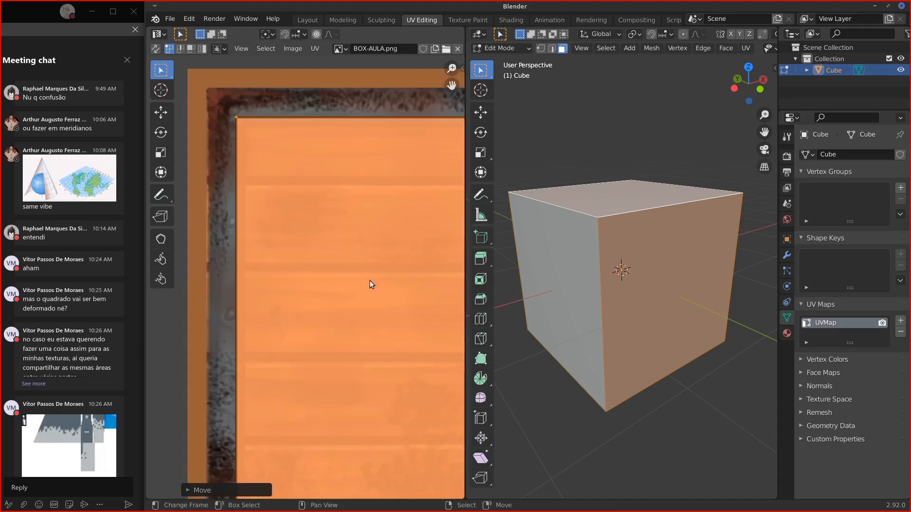
{"action": "scroll", "coordinate": [373, 285], "scroll_direction": "down", "scroll_amount": 1}
{"action": "scroll", "coordinate": [386, 291], "scroll_direction": "down", "scroll_amount": 3}
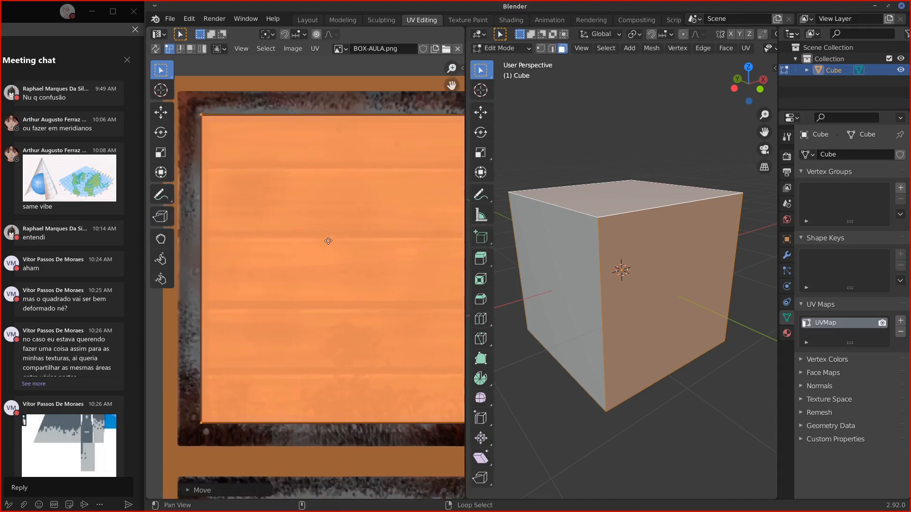
Step: Scale the selected UV island up by about 1.13 to cover the upper crate image, and clear the selection
{"action": "key", "text": "s"}
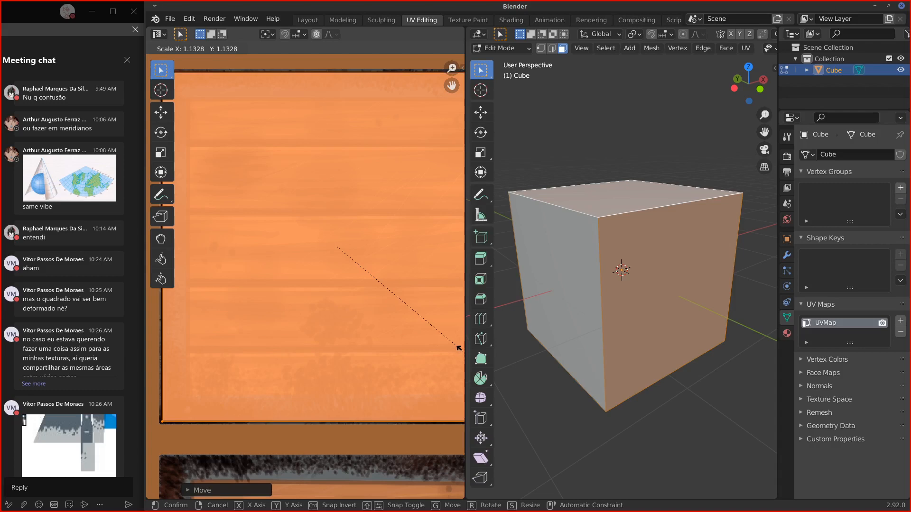
{"action": "left_click", "coordinate": [655, 301]}
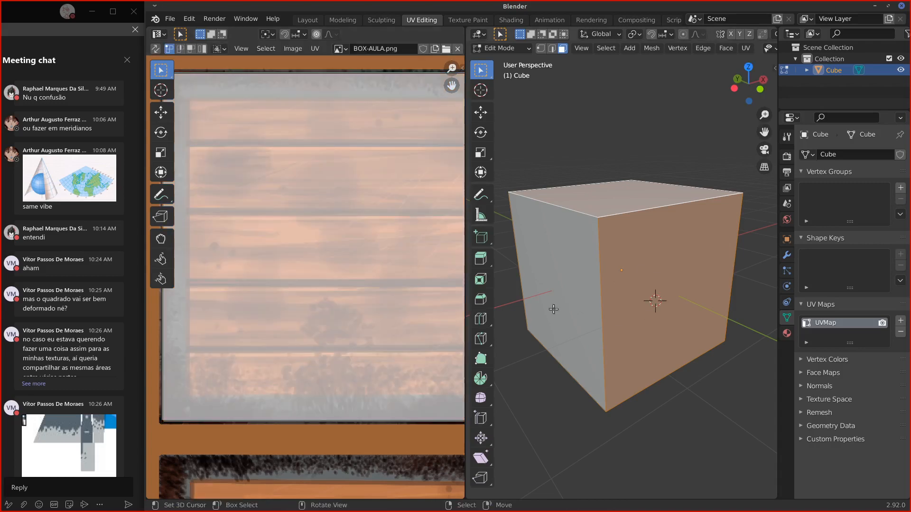
{"action": "key", "text": "alt+a"}
Step: Move the remaining cube side's UV island onto the lower crate image and scale it up to cover the crate
{"action": "scroll", "coordinate": [375, 328], "scroll_direction": "down", "scroll_amount": 4}
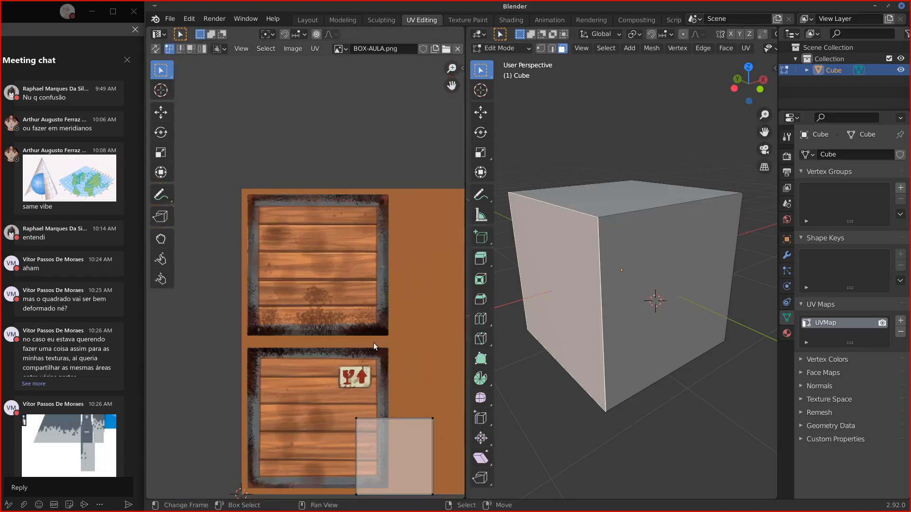
{"action": "scroll", "coordinate": [391, 411], "scroll_direction": "down", "scroll_amount": 3}
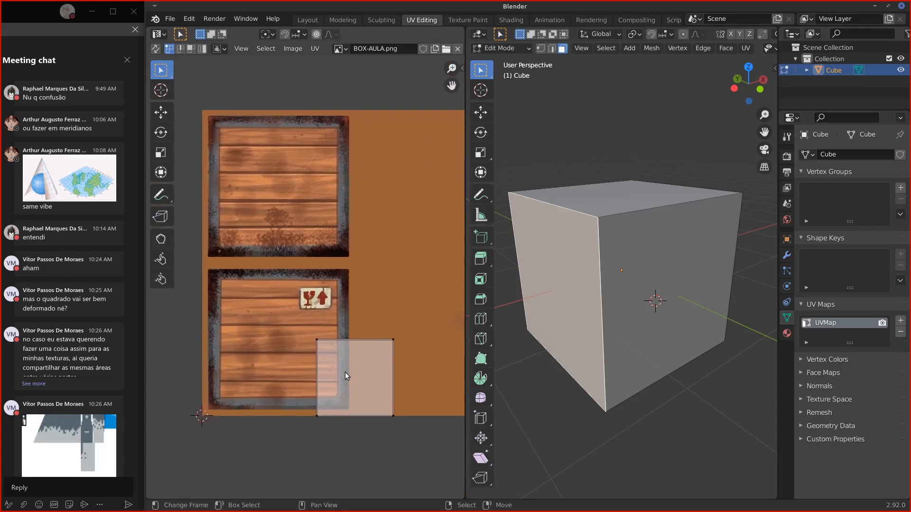
{"action": "left_click", "coordinate": [337, 354]}
{"action": "key", "text": "g"}
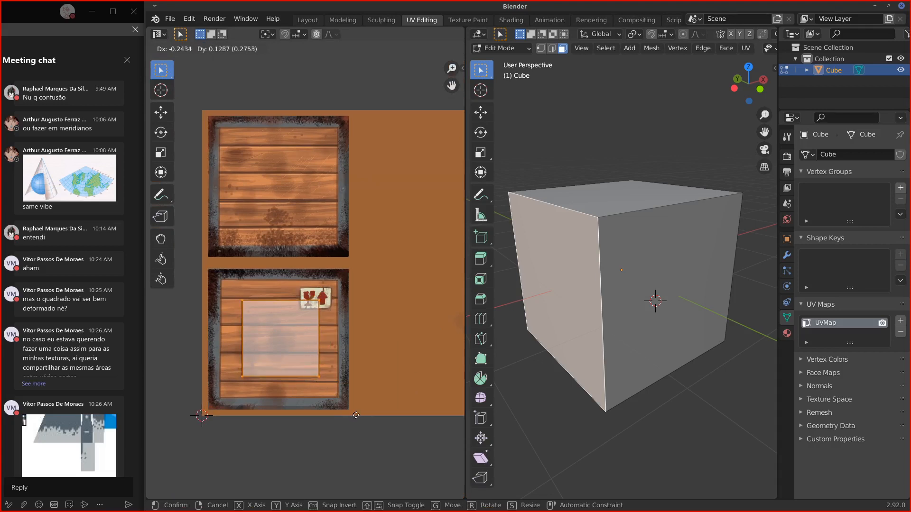
{"action": "left_click", "coordinate": [302, 380]}
{"action": "key", "text": "s"}
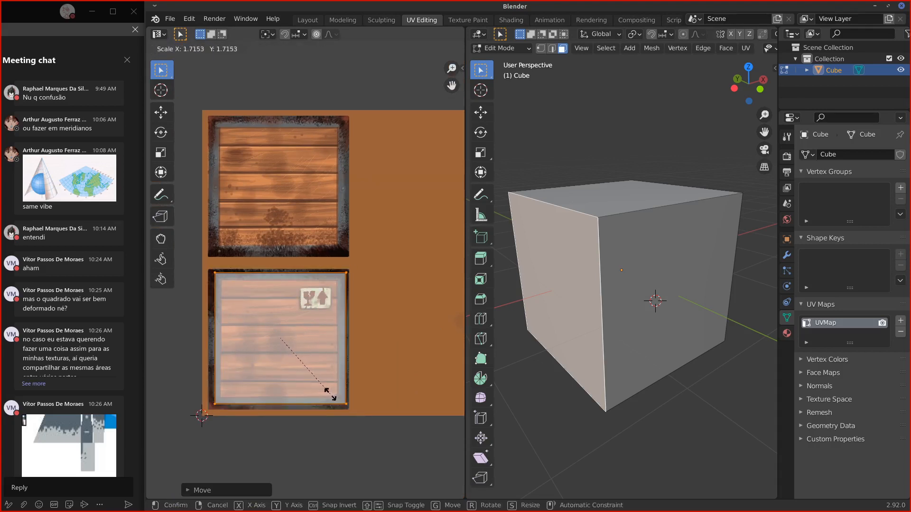
{"action": "left_click", "coordinate": [360, 401]}
{"action": "key", "text": "g"}
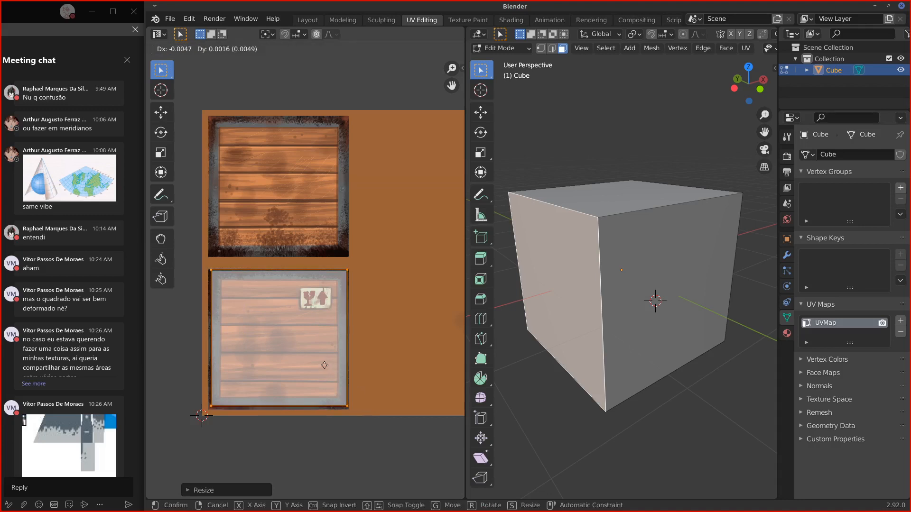
{"action": "left_click", "coordinate": [324, 363]}
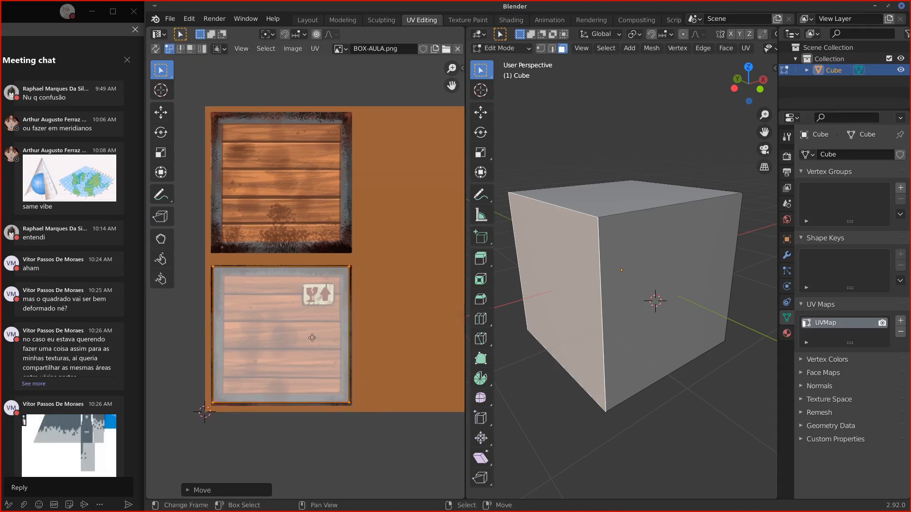
Step: Fine-tune the UV island's scale and position so its edges line up with the lower crate's frame
{"action": "middle_click_drag", "start_coordinate": [317, 345], "coordinate": [311, 337]}
{"action": "scroll", "coordinate": [312, 337], "scroll_direction": "up", "scroll_amount": 1}
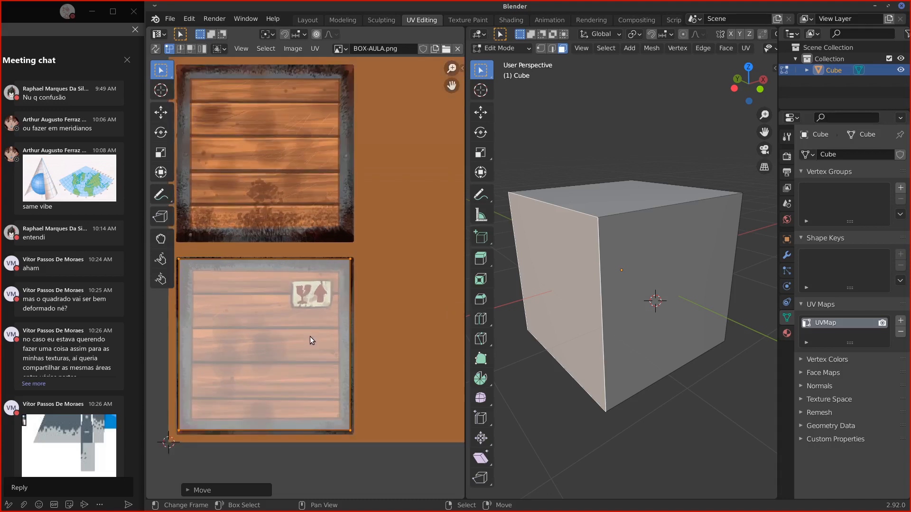
{"action": "scroll", "coordinate": [310, 337], "scroll_direction": "down", "scroll_amount": 1}
{"action": "scroll", "coordinate": [306, 327], "scroll_direction": "up", "scroll_amount": 1}
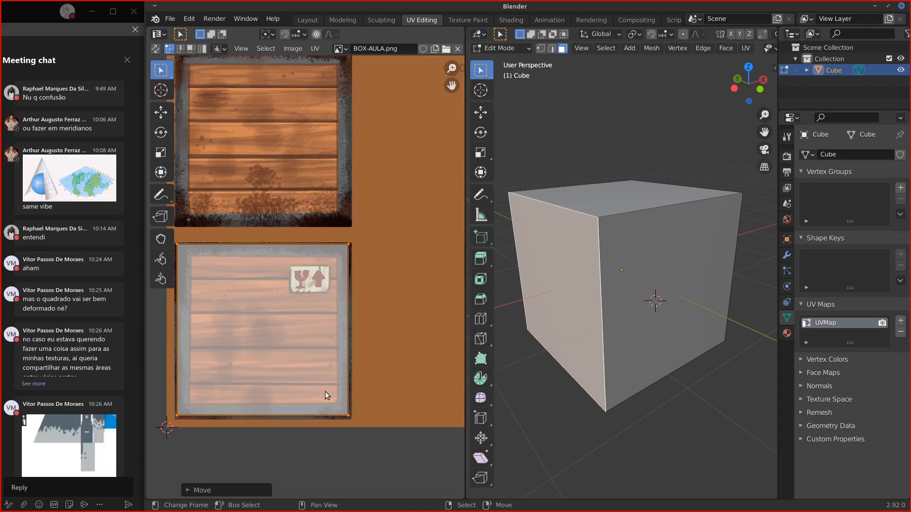
{"action": "key", "text": "s"}
{"action": "left_click", "coordinate": [326, 373]}
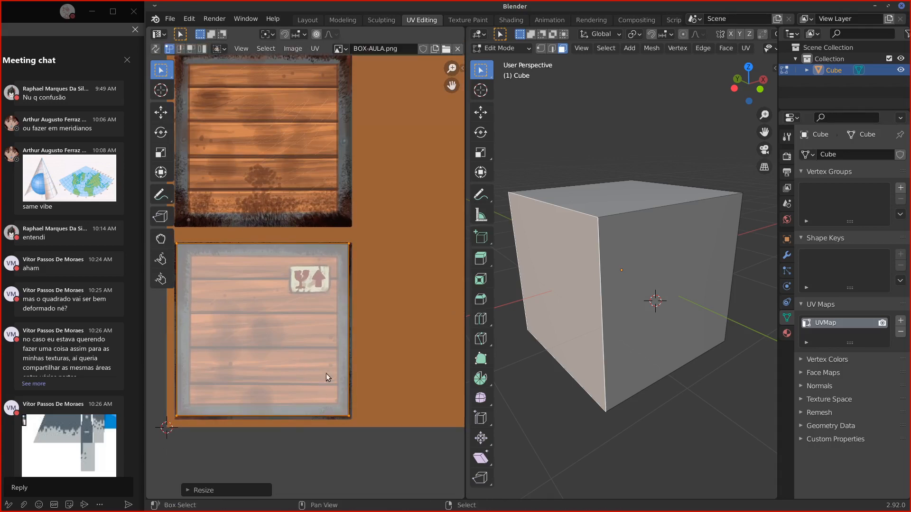
{"action": "key", "text": "g"}
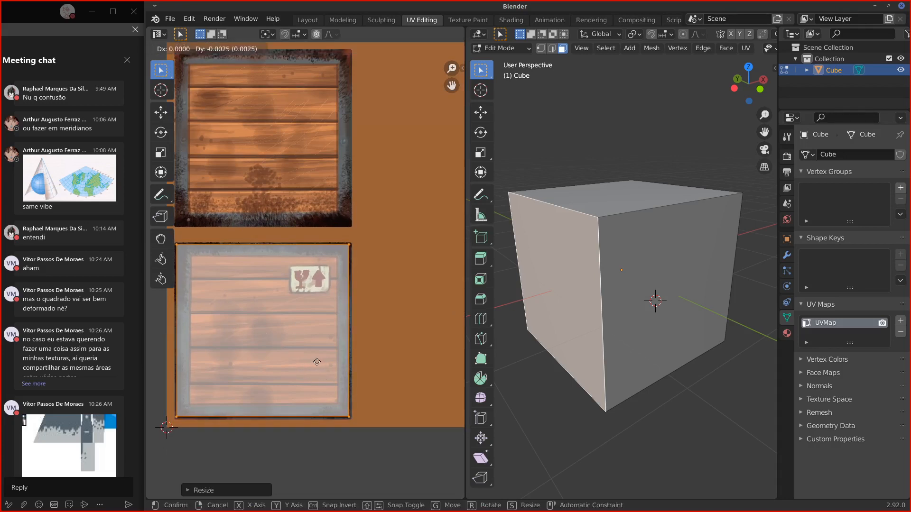
{"action": "left_click", "coordinate": [317, 362]}
{"action": "middle_click_drag", "start_coordinate": [291, 365], "coordinate": [297, 344]}
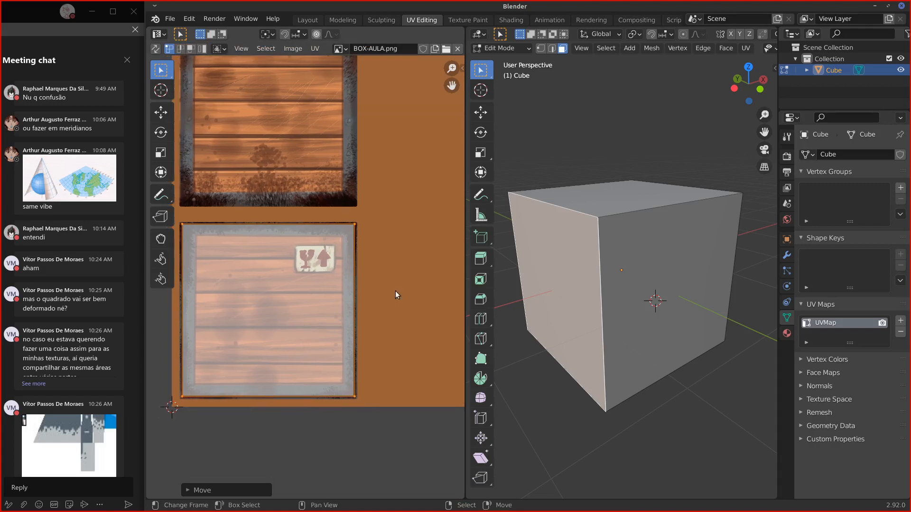
Step: Check the UV islands of the cube's individual side and top faces, and select all the faces
{"action": "scroll", "coordinate": [397, 295], "scroll_direction": "down", "scroll_amount": 2}
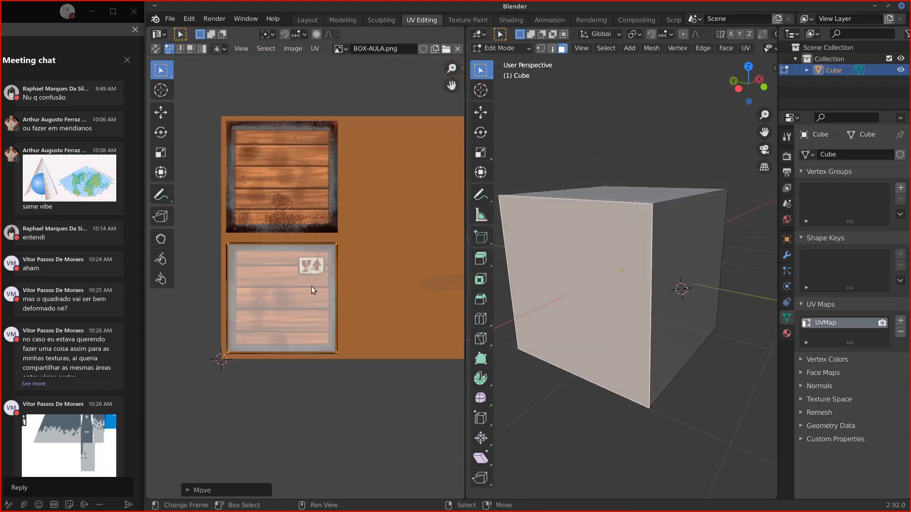
{"action": "key", "text": "ctrl+z"}
{"action": "key", "text": "ctrl+shift+z"}
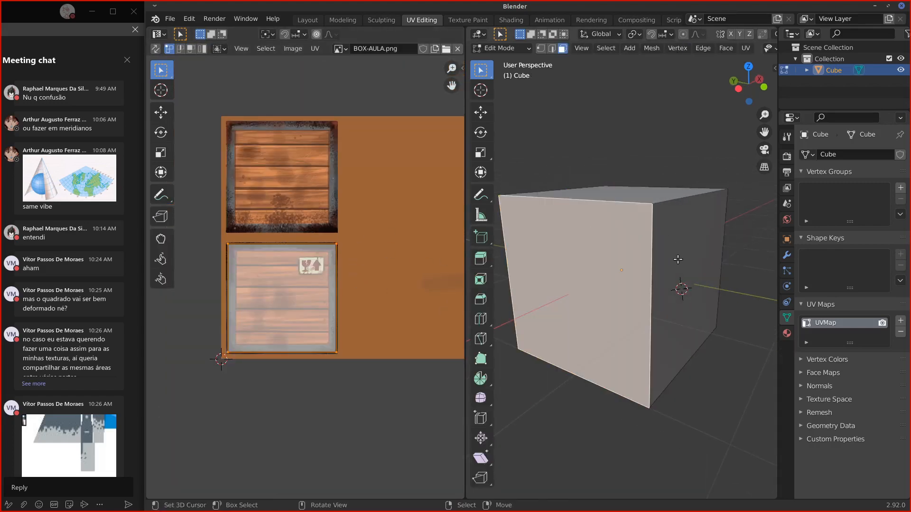
{"action": "middle_click_drag", "start_coordinate": [677, 259], "coordinate": [647, 216]}
{"action": "key", "text": "ctrl+z"}
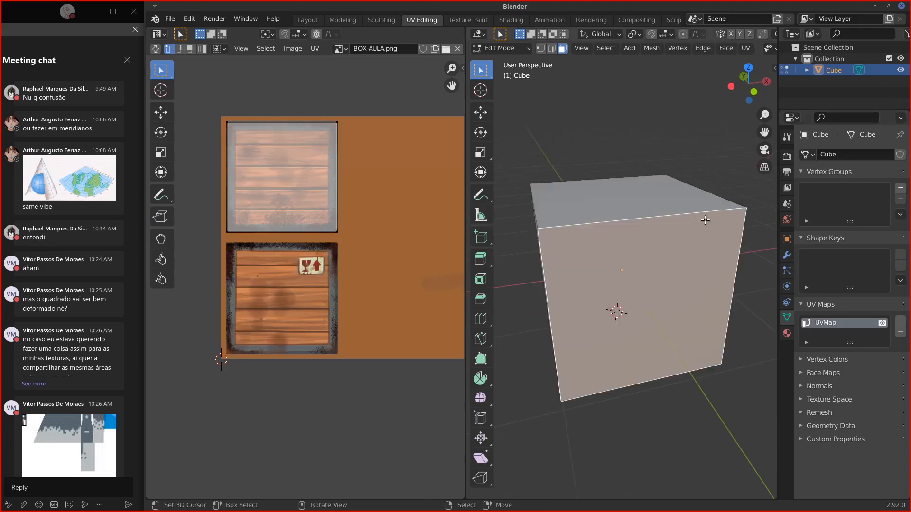
{"action": "middle_click_drag", "start_coordinate": [707, 232], "coordinate": [688, 243]}
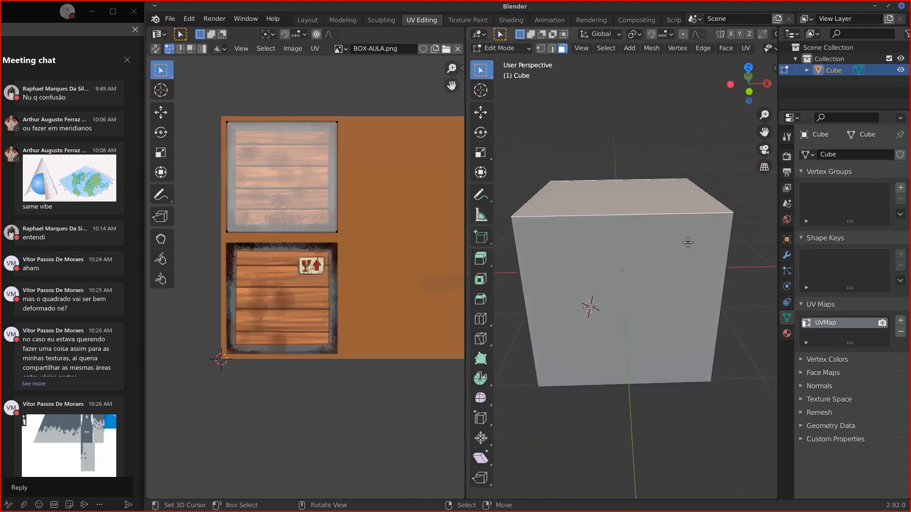
{"action": "key", "text": "ctrl+shift+z"}
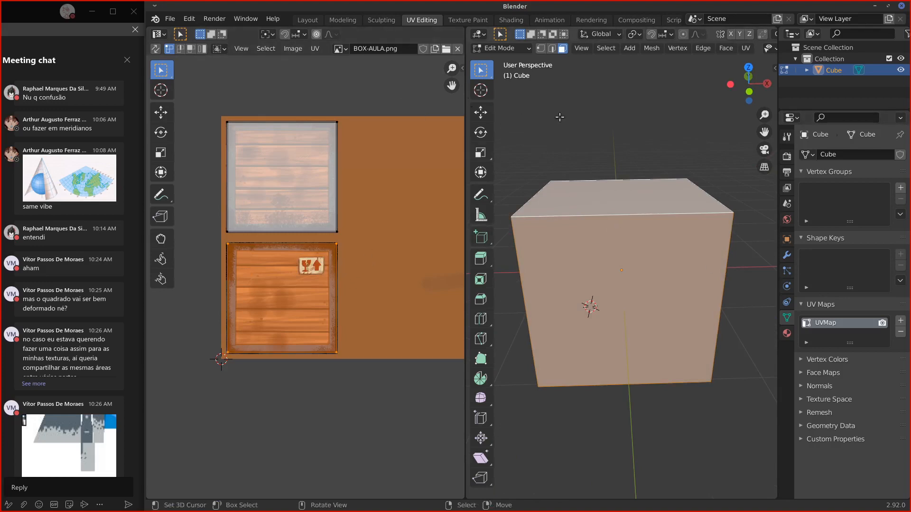
{"action": "middle_click_drag", "start_coordinate": [560, 117], "coordinate": [631, 95]}
Step: Set the 3D viewport's solid shading to Flat lighting with Texture color
{"action": "scroll", "coordinate": [759, 48], "scroll_direction": "down", "scroll_amount": 5}
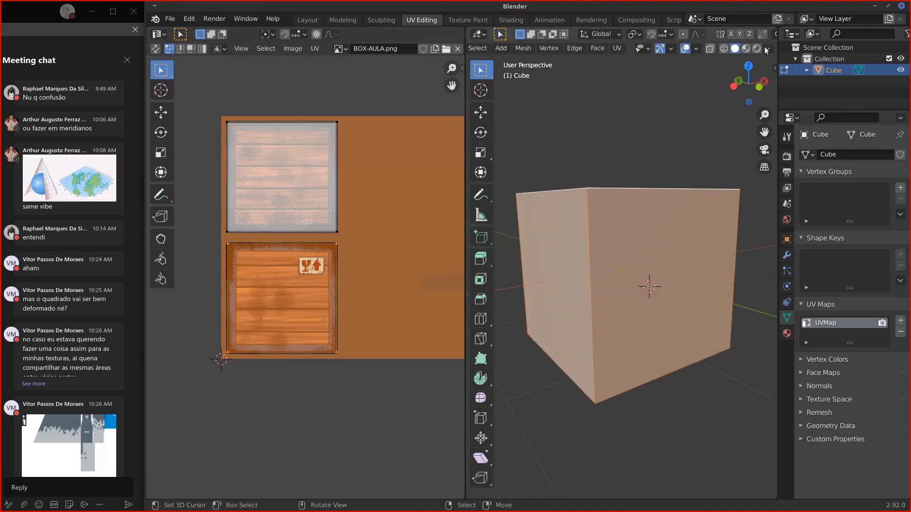
{"action": "left_click", "coordinate": [766, 48]}
{"action": "left_click", "coordinate": [807, 200]}
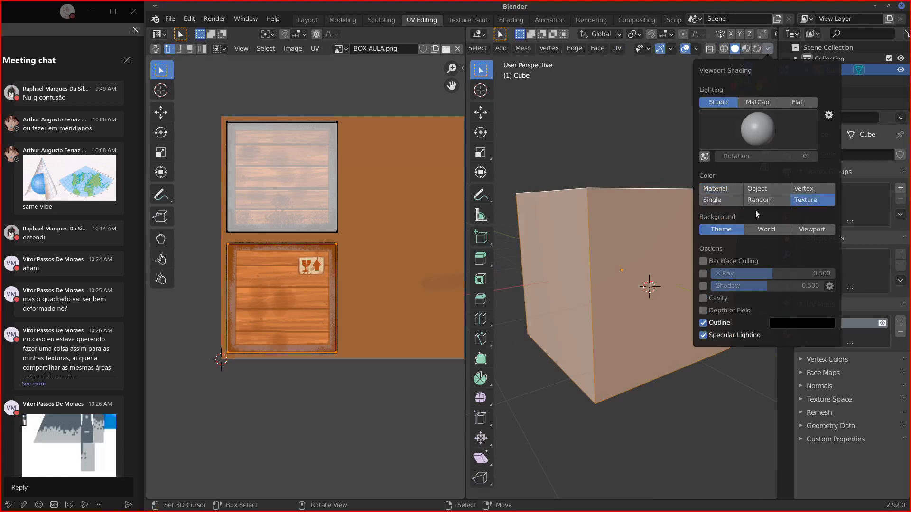
{"action": "left_click", "coordinate": [781, 102]}
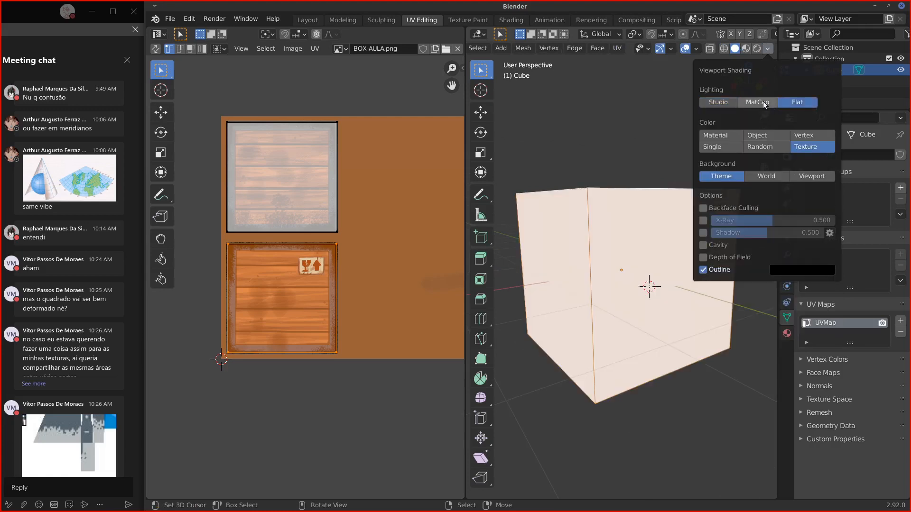
{"action": "mouse_move", "coordinate": [593, 272]}
{"action": "middle_mouse_down"}
{"action": "mouse_move", "coordinate": [636, 250]}
{"action": "mouse_move", "coordinate": [611, 234]}
{"action": "mouse_move", "coordinate": [615, 240]}
{"action": "middle_mouse_up"}
{"action": "middle_click_drag", "start_coordinate": [607, 313], "coordinate": [565, 407]}
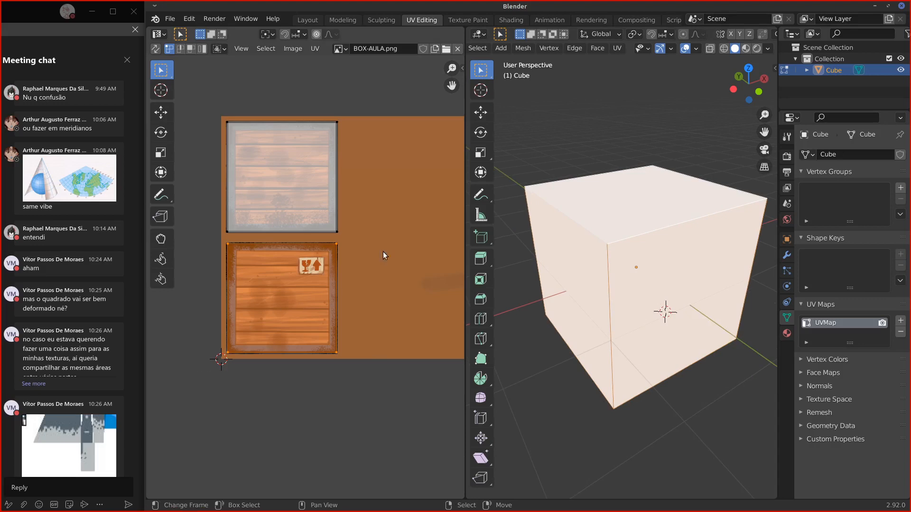
Step: Handwrite the annotation "MODELO" above the cube, with an arrow leading to "UV" beneath it
{"action": "left_click_drag", "start_coordinate": [599, 109], "coordinate": [636, 116]}
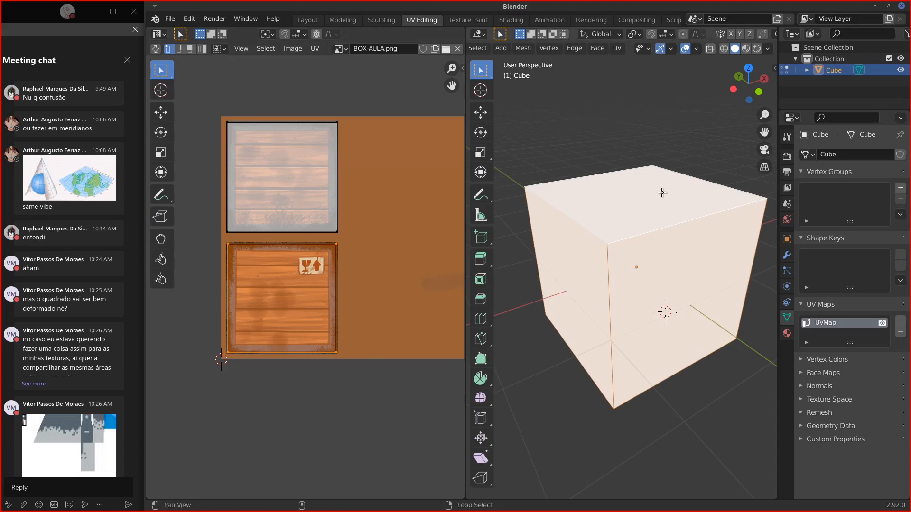
{"action": "middle_click_drag", "start_coordinate": [661, 193], "coordinate": [546, 85]}
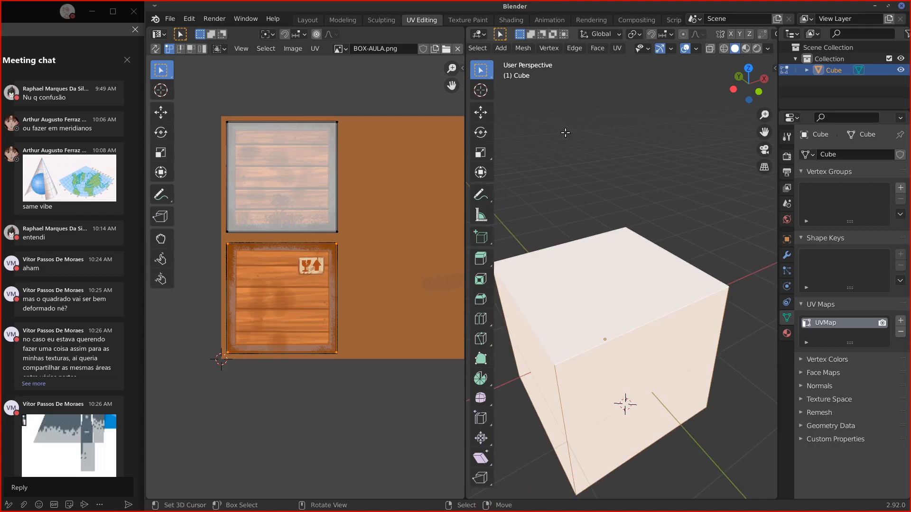
{"action": "mouse_move", "coordinate": [560, 130]}
{"action": "left_mouse_down"}
{"action": "mouse_move", "coordinate": [602, 107]}
{"action": "mouse_move", "coordinate": [669, 115]}
{"action": "left_mouse_up"}
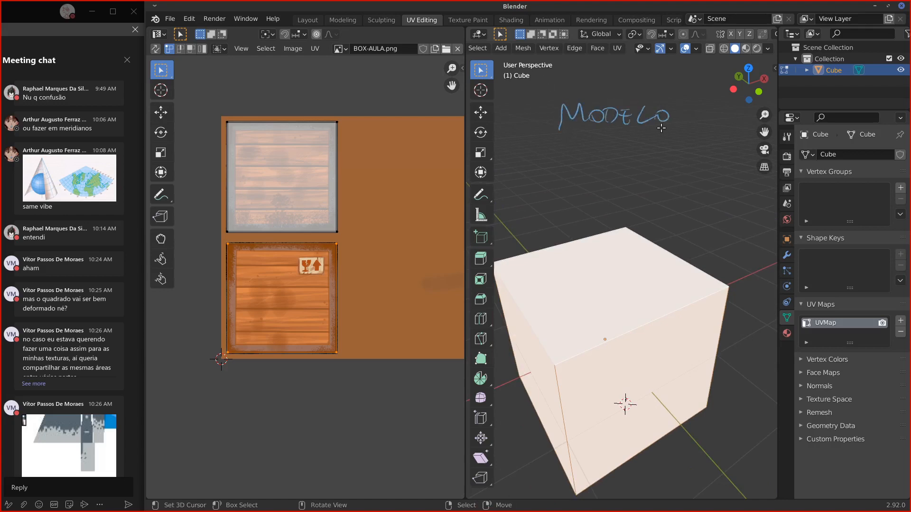
{"action": "mouse_move", "coordinate": [609, 139]}
{"action": "left_mouse_down"}
{"action": "mouse_move", "coordinate": [622, 147]}
{"action": "mouse_move", "coordinate": [685, 140]}
{"action": "left_mouse_up"}
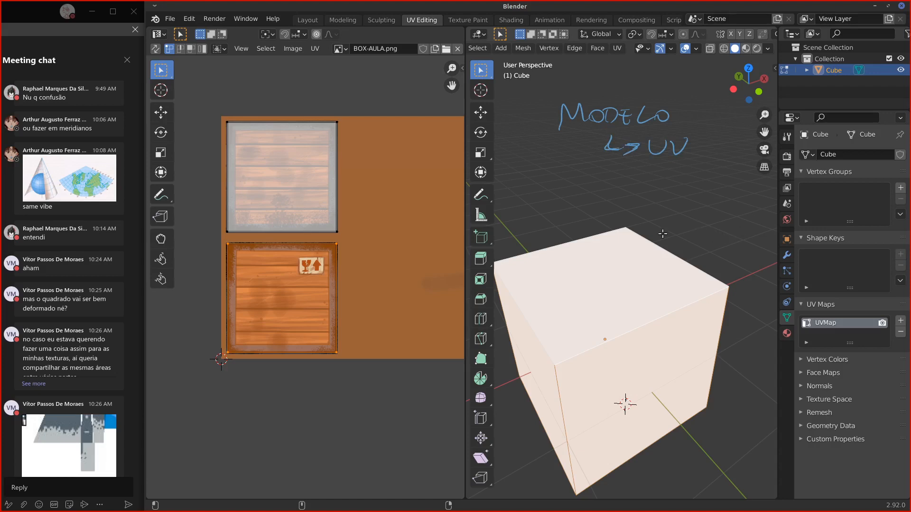
Step: Handwrite "IMAGEM" below the UV note and draw boxes around the MODELO/UV and IMAGEM notes
{"action": "mouse_move", "coordinate": [663, 234]}
{"action": "middle_mouse_down", "text": "shift"}
{"action": "mouse_move", "coordinate": [655, 215]}
{"action": "mouse_move", "coordinate": [531, 195]}
{"action": "middle_mouse_up", "text": "shift"}
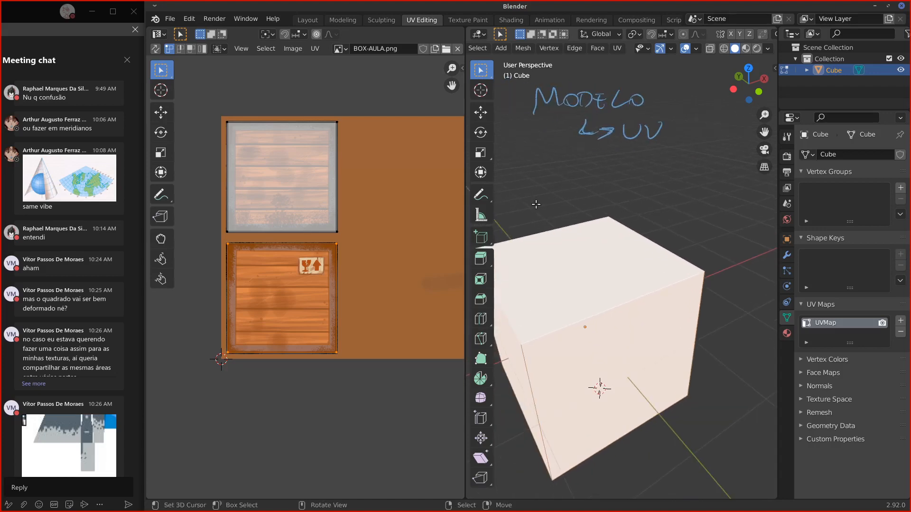
{"action": "mouse_move", "coordinate": [533, 198]}
{"action": "left_mouse_down"}
{"action": "mouse_move", "coordinate": [533, 222]}
{"action": "mouse_move", "coordinate": [559, 205]}
{"action": "mouse_move", "coordinate": [643, 216]}
{"action": "left_mouse_up"}
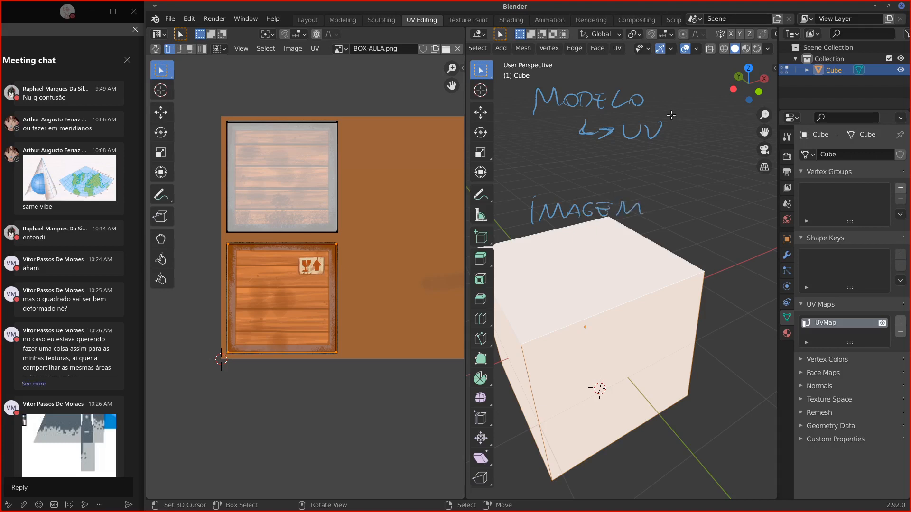
{"action": "left_click_drag", "start_coordinate": [521, 93], "coordinate": [517, 142]}
{"action": "mouse_move", "coordinate": [522, 91]}
{"action": "left_mouse_down"}
{"action": "mouse_move", "coordinate": [680, 78]}
{"action": "mouse_move", "coordinate": [565, 157]}
{"action": "mouse_move", "coordinate": [518, 155]}
{"action": "left_mouse_up"}
{"action": "mouse_move", "coordinate": [511, 243]}
{"action": "left_mouse_down"}
{"action": "mouse_move", "coordinate": [517, 201]}
{"action": "mouse_move", "coordinate": [681, 247]}
{"action": "mouse_move", "coordinate": [531, 250]}
{"action": "left_mouse_up"}
Step: Draw lines from both annotation boxes converging on one point, and handwrite "MATERIAL" beside it
{"action": "middle_click_drag", "start_coordinate": [711, 137], "coordinate": [583, 154], "text": "shift"}
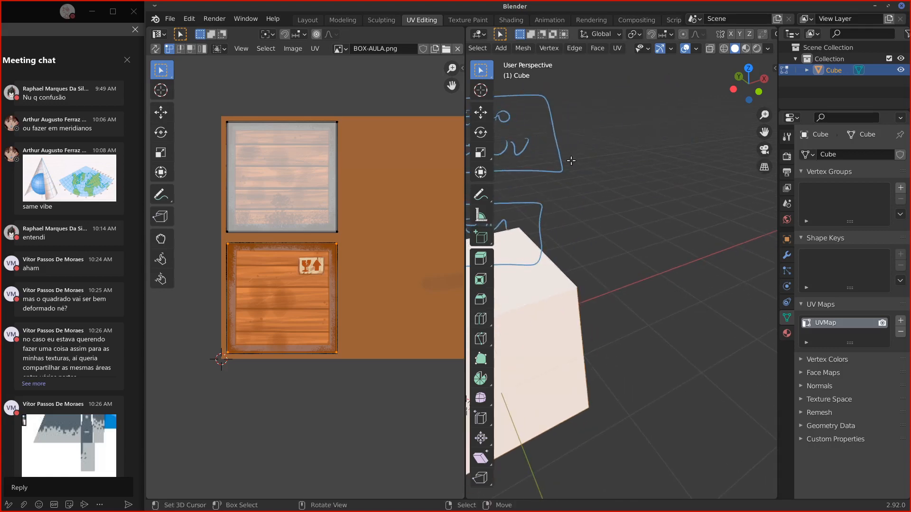
{"action": "left_click_drag", "start_coordinate": [561, 153], "coordinate": [539, 218]}
{"action": "mouse_move", "coordinate": [639, 192]}
{"action": "left_mouse_down"}
{"action": "mouse_move", "coordinate": [720, 168]}
{"action": "mouse_move", "coordinate": [769, 188]}
{"action": "left_mouse_up"}
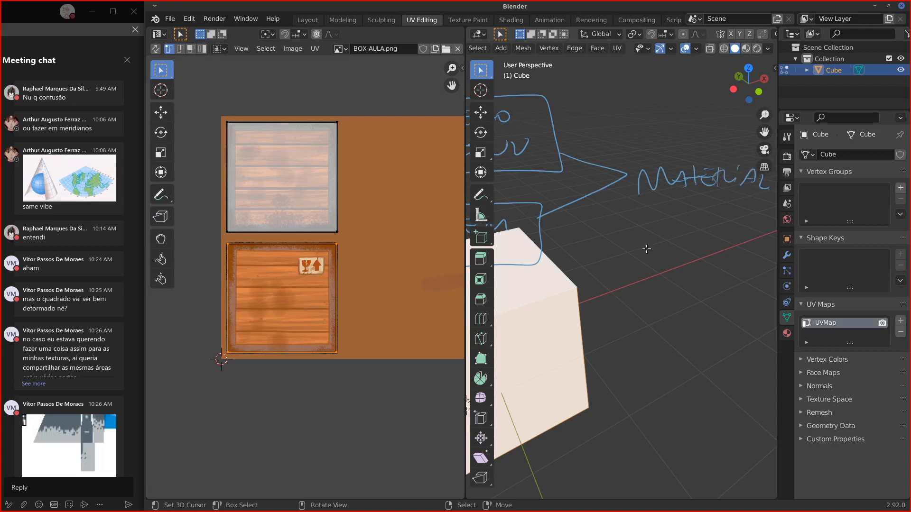
Step: Maximize the 3D viewport and redraw the arrow and UV note under MODELO as "U,V"
{"action": "scroll", "coordinate": [638, 247], "scroll_direction": "down", "scroll_amount": 5}
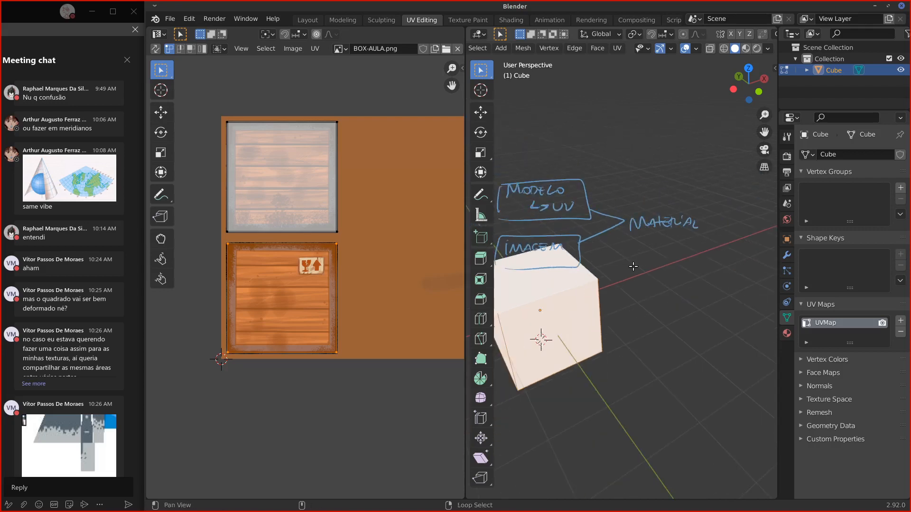
{"action": "key", "text": "ctrl+space"}
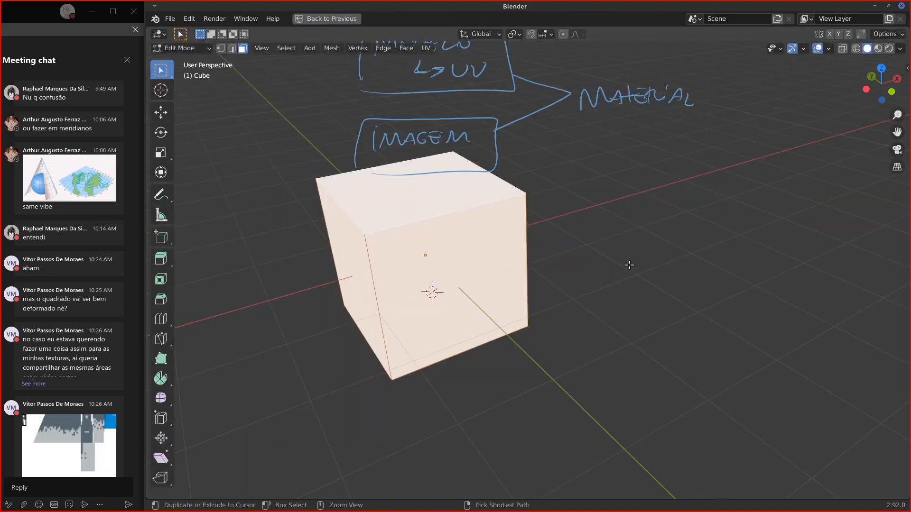
{"action": "middle_click_drag", "start_coordinate": [569, 221], "coordinate": [576, 279], "text": "shift"}
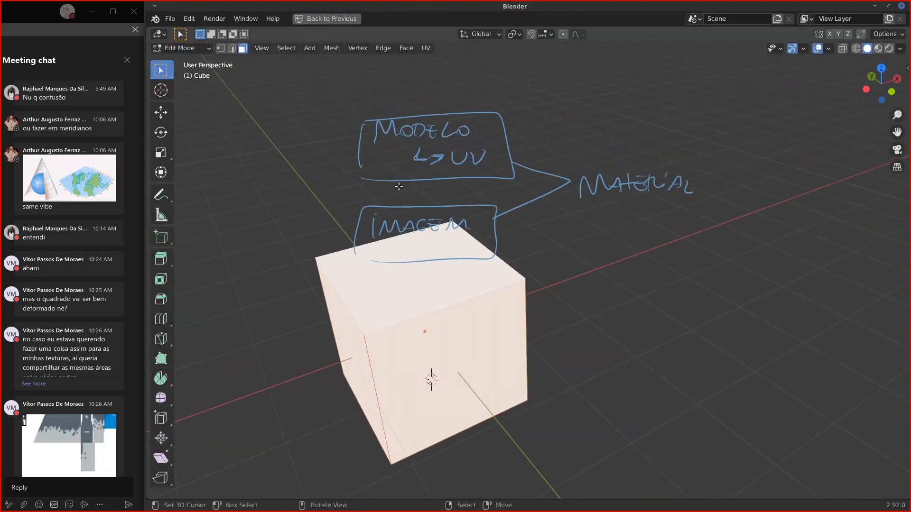
{"action": "right_click_drag", "start_coordinate": [425, 160], "coordinate": [453, 154]}
{"action": "mouse_move", "coordinate": [437, 154]}
{"action": "left_mouse_down"}
{"action": "mouse_move", "coordinate": [444, 167]}
{"action": "mouse_move", "coordinate": [451, 153]}
{"action": "mouse_move", "coordinate": [471, 148]}
{"action": "left_mouse_up"}
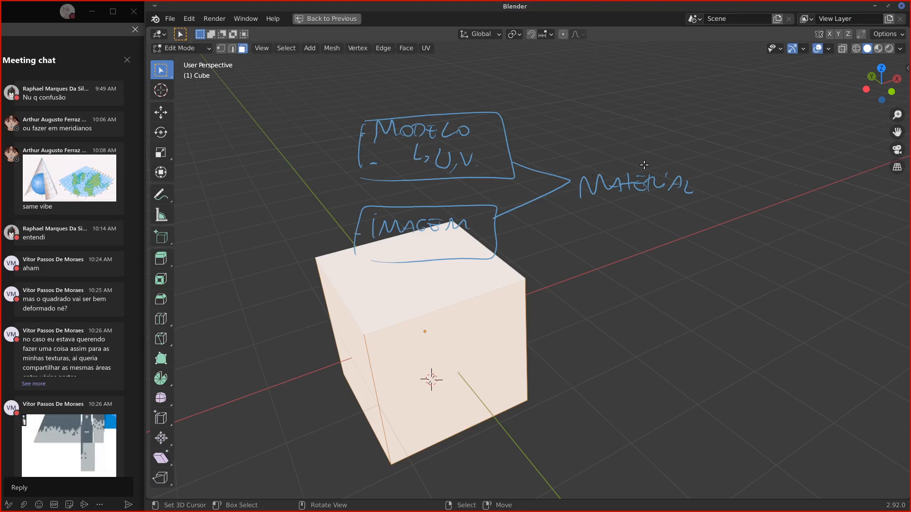
Step: Draw a box around the MATERIAL note, and erase all the handwritten annotations above the cube
{"action": "mouse_move", "coordinate": [569, 158]}
{"action": "left_mouse_down"}
{"action": "mouse_move", "coordinate": [590, 221]}
{"action": "mouse_move", "coordinate": [567, 224]}
{"action": "left_mouse_up"}
{"action": "mouse_move", "coordinate": [371, 260]}
{"action": "left_mouse_down"}
{"action": "mouse_move", "coordinate": [459, 259]}
{"action": "mouse_move", "coordinate": [716, 221]}
{"action": "left_mouse_up"}
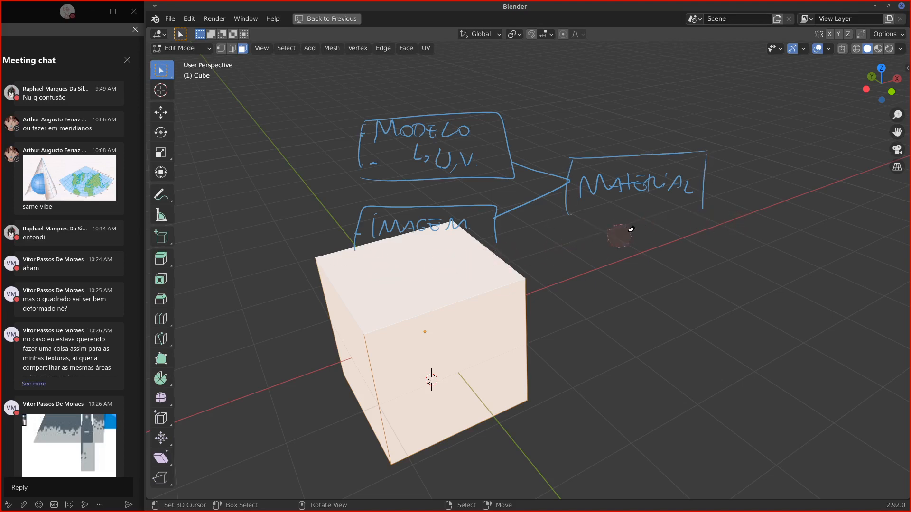
{"action": "mouse_move", "coordinate": [645, 224]}
{"action": "left_mouse_down"}
{"action": "mouse_move", "coordinate": [315, 246]}
{"action": "mouse_move", "coordinate": [480, 216]}
{"action": "mouse_move", "coordinate": [512, 179]}
{"action": "mouse_move", "coordinate": [358, 184]}
{"action": "mouse_move", "coordinate": [336, 222]}
{"action": "mouse_move", "coordinate": [309, 166]}
{"action": "mouse_move", "coordinate": [331, 134]}
{"action": "left_mouse_up"}
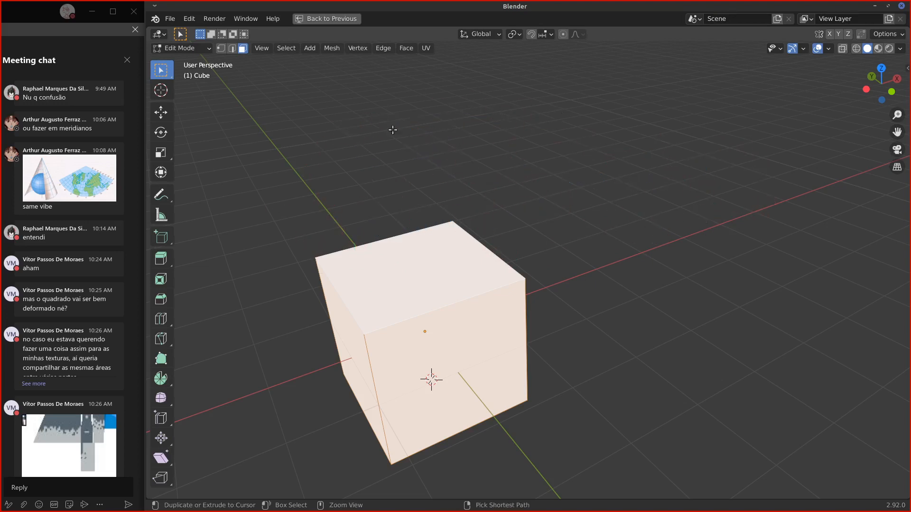
Step: Restore the split layout and switch to the Shading workspace, with the node editor enlarged to fit the material's nodes
{"action": "key", "text": "ctrl+space"}
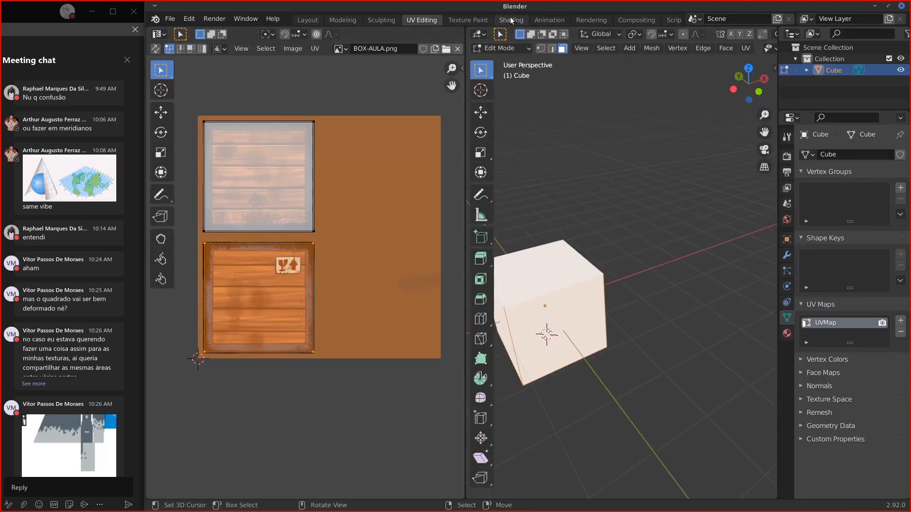
{"action": "left_click", "coordinate": [511, 20]}
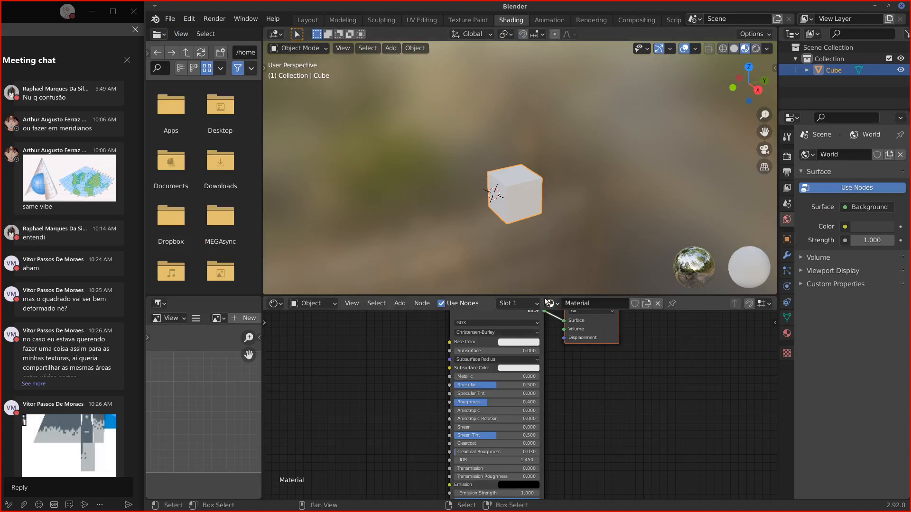
{"action": "left_click_drag", "start_coordinate": [543, 295], "coordinate": [550, 215]}
{"action": "middle_click_drag", "start_coordinate": [584, 313], "coordinate": [633, 326]}
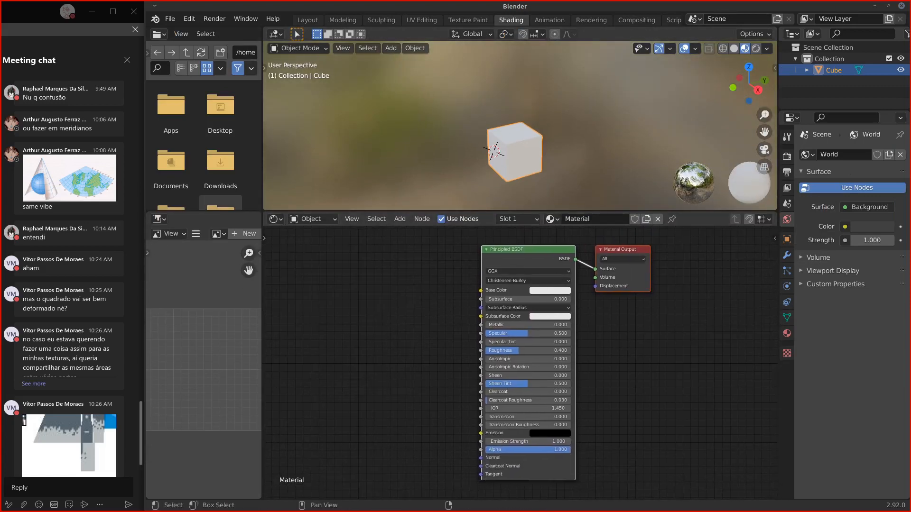
Step: Switch to Firefox to check the last videos of the "Criação de Assets I" YouTube playlist, and return to Blender
{"action": "key", "text": "alt+Tab"}
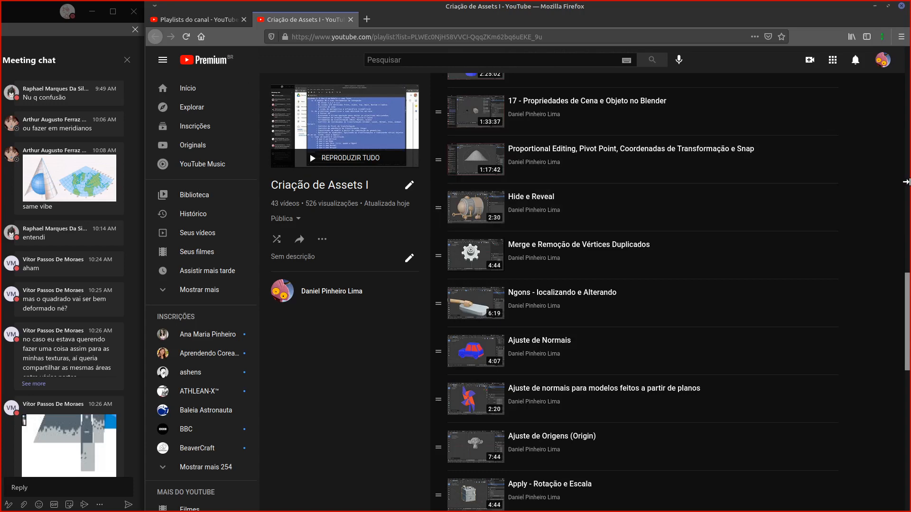
{"action": "left_click_drag", "start_coordinate": [907, 294], "coordinate": [903, 441]}
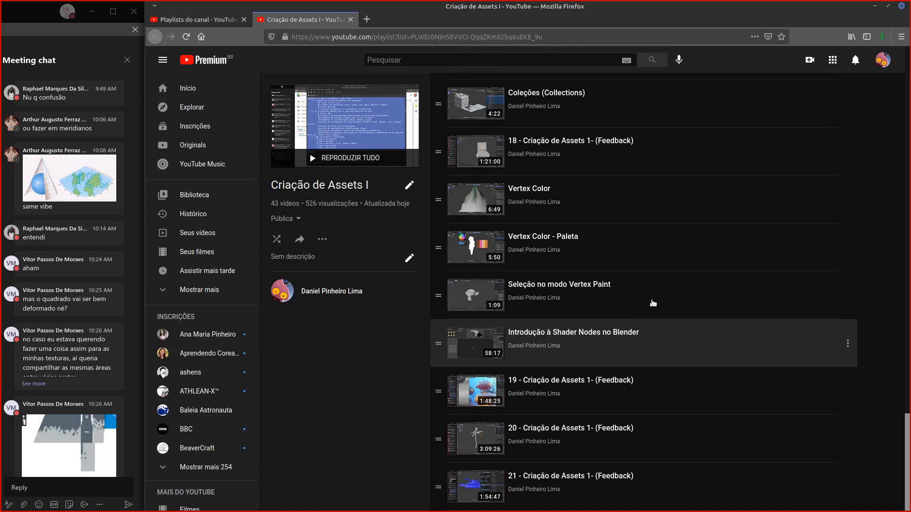
{"action": "left_click", "coordinate": [876, 8]}
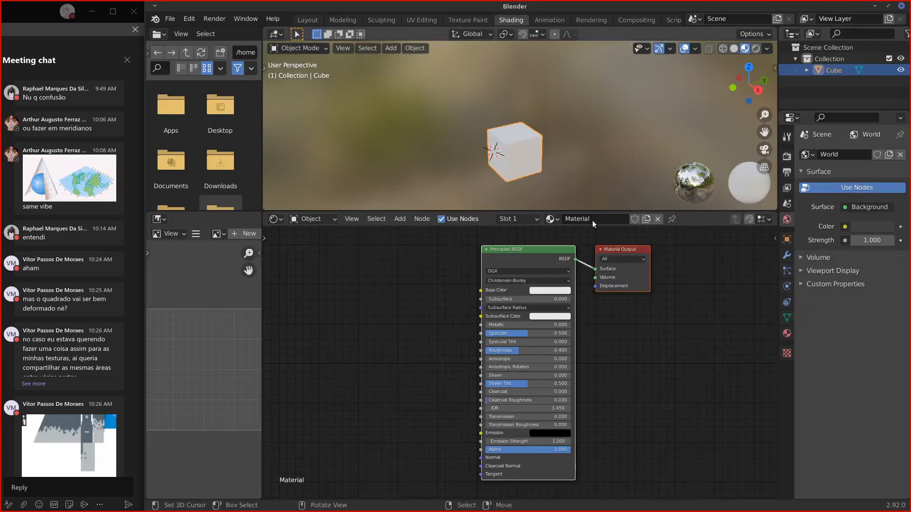
Step: Tint the Principled BSDF node's Base Color a pale yellow
{"action": "scroll", "coordinate": [595, 348], "scroll_direction": "up", "scroll_amount": 1}
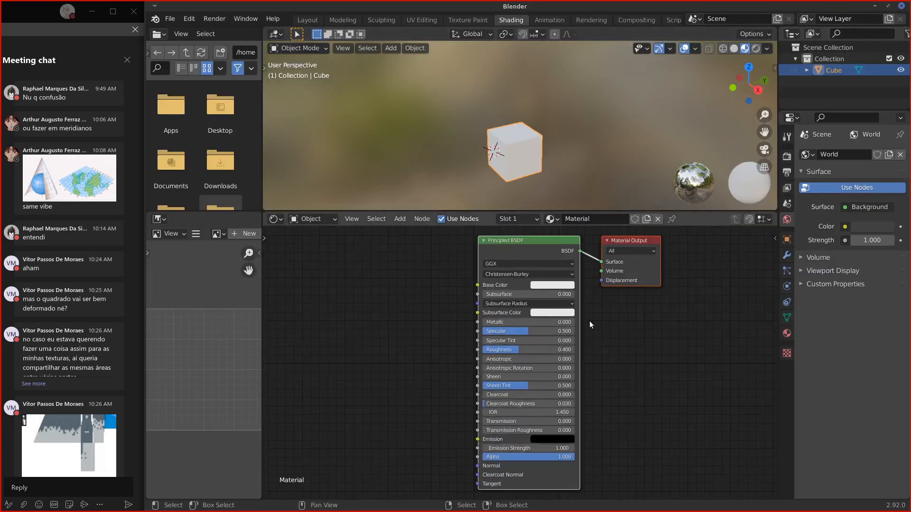
{"action": "scroll", "coordinate": [476, 288], "scroll_direction": "up", "scroll_amount": 4}
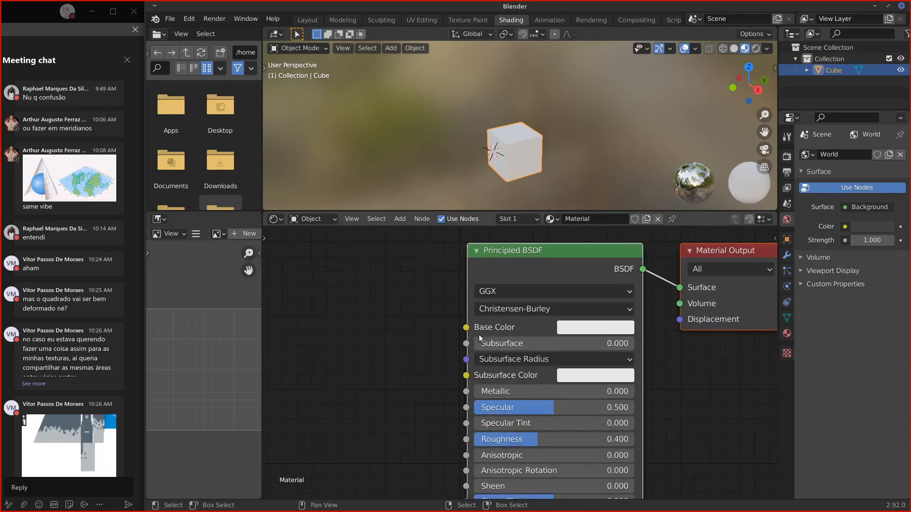
{"action": "middle_click_drag", "start_coordinate": [473, 340], "coordinate": [501, 363]}
{"action": "left_click_drag", "start_coordinate": [486, 344], "coordinate": [397, 345]}
{"action": "middle_click_drag", "start_coordinate": [772, 256], "coordinate": [699, 254]}
{"action": "left_click", "coordinate": [529, 349]}
{"action": "left_click_drag", "start_coordinate": [594, 203], "coordinate": [583, 162]}
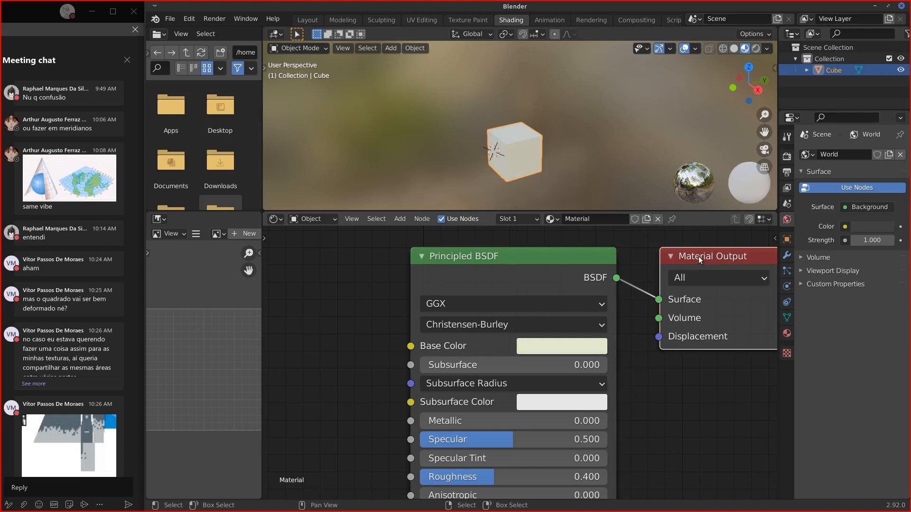
Step: Add an Image Texture node before the Principled BSDF and assign BOX-AULA.png to it
{"action": "scroll", "coordinate": [571, 314], "scroll_direction": "left", "scroll_amount": 6, "text": "ctrl"}
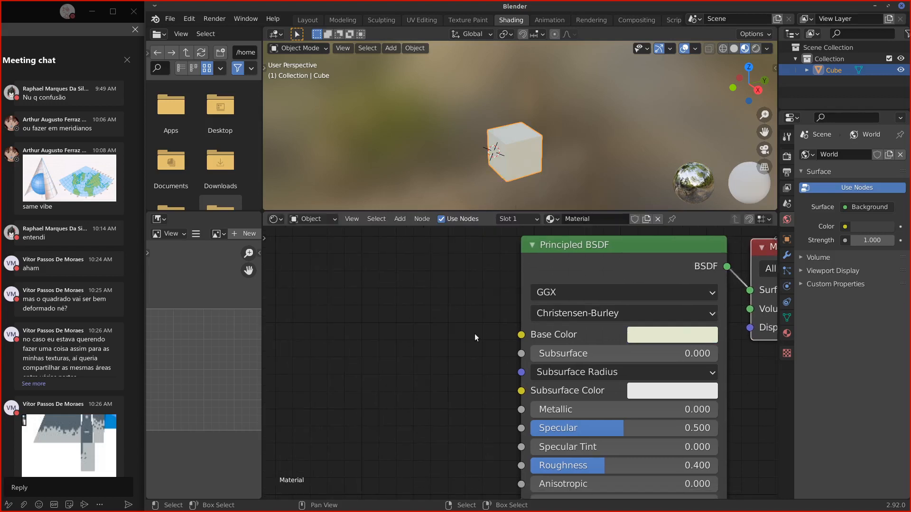
{"action": "key", "text": "shift+a"}
{"action": "mouse_move", "coordinate": [402, 333]}
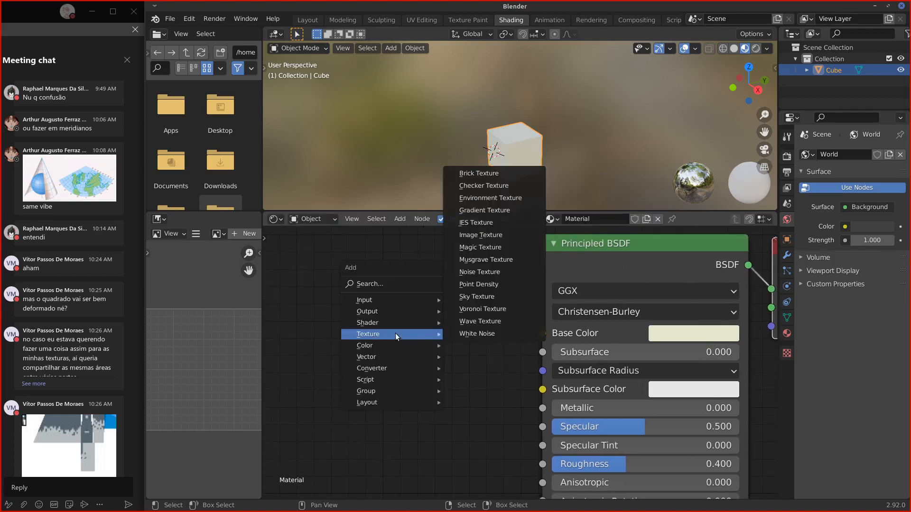
{"action": "left_click", "coordinate": [480, 235]}
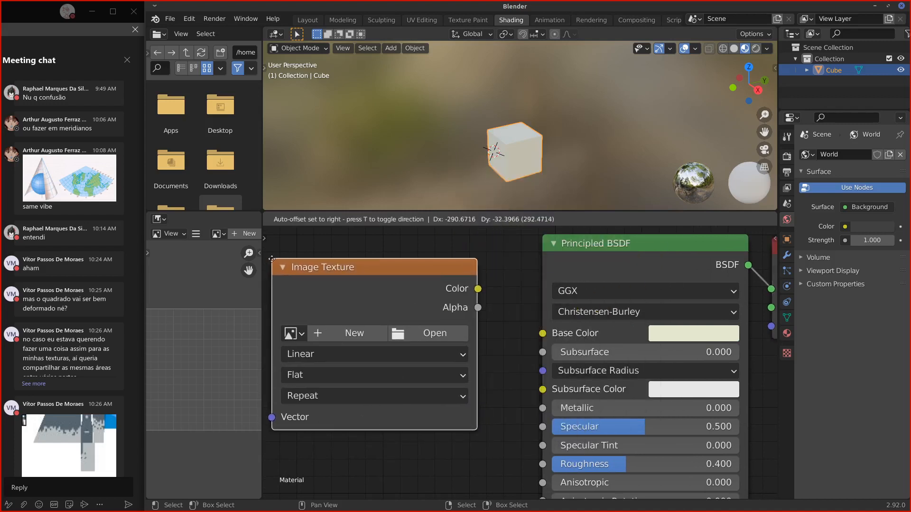
{"action": "left_click", "coordinate": [300, 270]}
{"action": "left_click", "coordinate": [325, 343]}
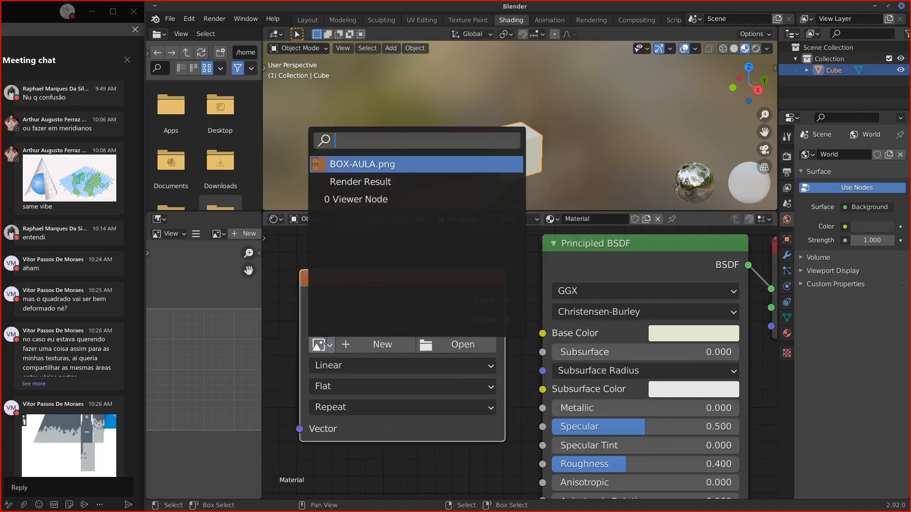
{"action": "left_click", "coordinate": [356, 165]}
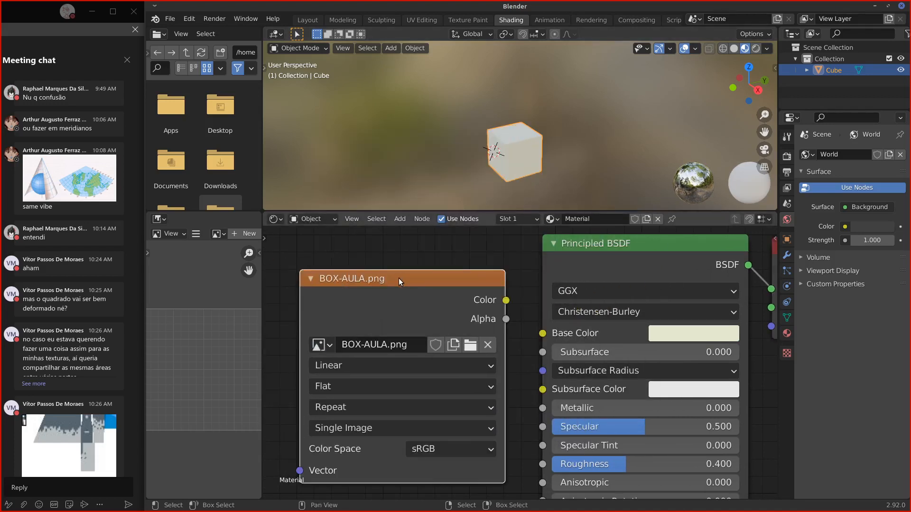
Step: Handwrite "U,V" beside the image node's Vector input, with an arrow pointing to the socket
{"action": "key", "text": "Home"}
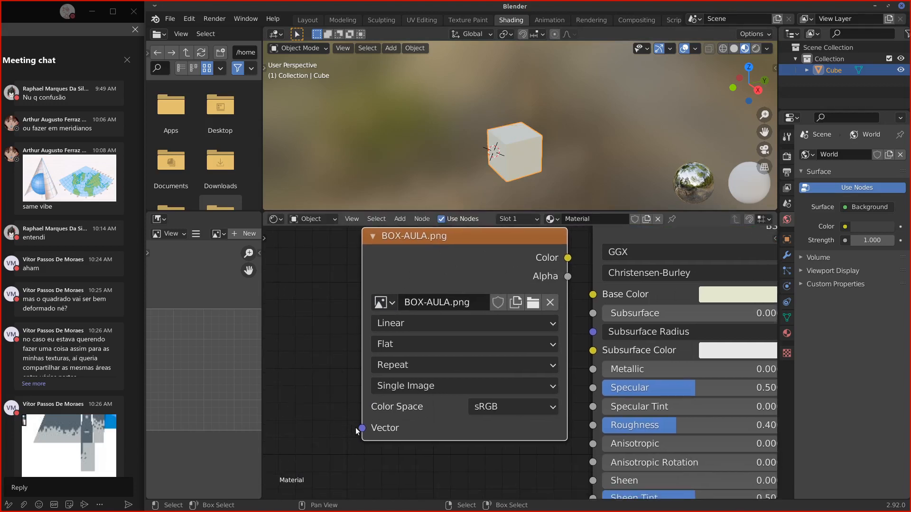
{"action": "mouse_move", "coordinate": [353, 427]}
{"action": "left_mouse_down"}
{"action": "mouse_move", "coordinate": [305, 429]}
{"action": "mouse_move", "coordinate": [362, 428]}
{"action": "mouse_move", "coordinate": [351, 437]}
{"action": "left_mouse_up"}
{"action": "left_click_drag", "start_coordinate": [300, 403], "coordinate": [308, 382]}
{"action": "left_click_drag", "start_coordinate": [350, 423], "coordinate": [361, 428]}
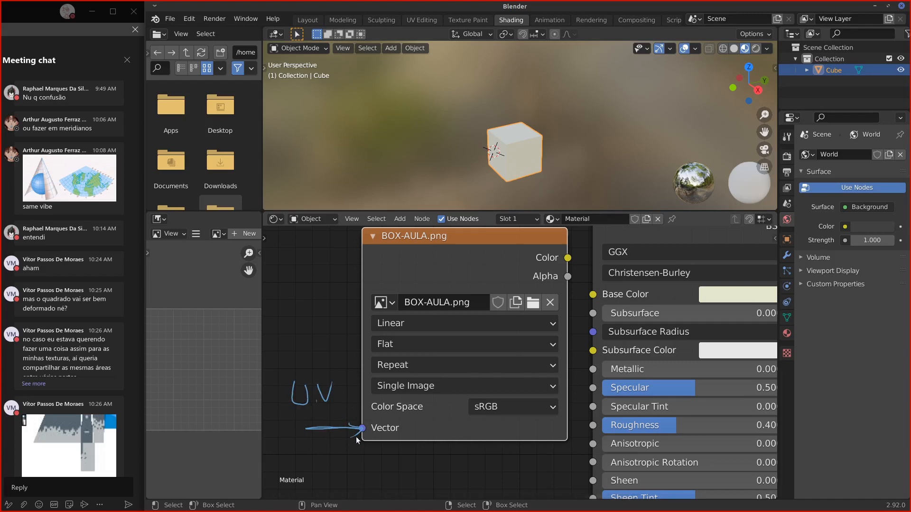
Step: Erase the arrow at the Vector input and draw a circled question mark there, linked to the U,V note
{"action": "left_click_drag", "start_coordinate": [372, 422], "coordinate": [300, 434]}
{"action": "left_click", "coordinate": [340, 443]}
{"action": "mouse_move", "coordinate": [344, 413]}
{"action": "left_mouse_down"}
{"action": "mouse_move", "coordinate": [342, 454]}
{"action": "mouse_move", "coordinate": [355, 418]}
{"action": "left_mouse_up"}
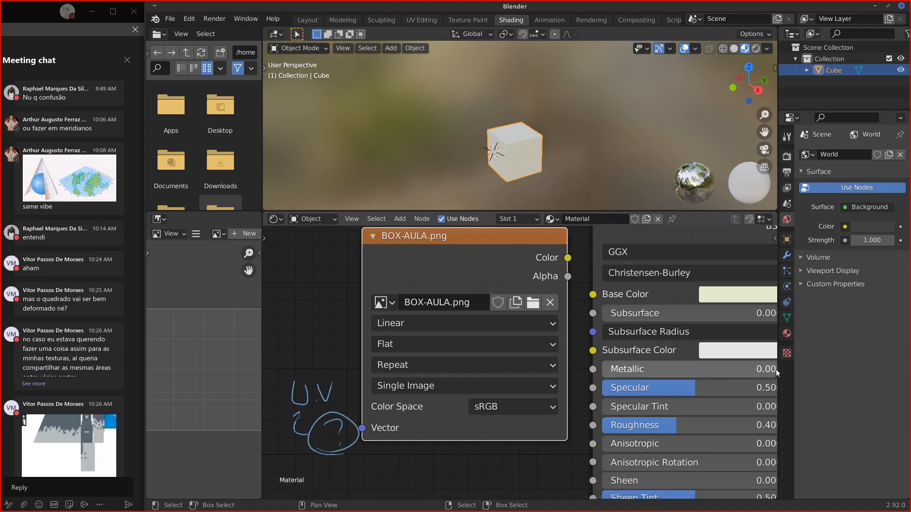
Step: Show the cube's UV maps, and connect the BOX-AULA.png node's Color output to the Principled BSDF's Base Color
{"action": "left_click", "coordinate": [787, 317]}
{"action": "left_click", "coordinate": [825, 304]}
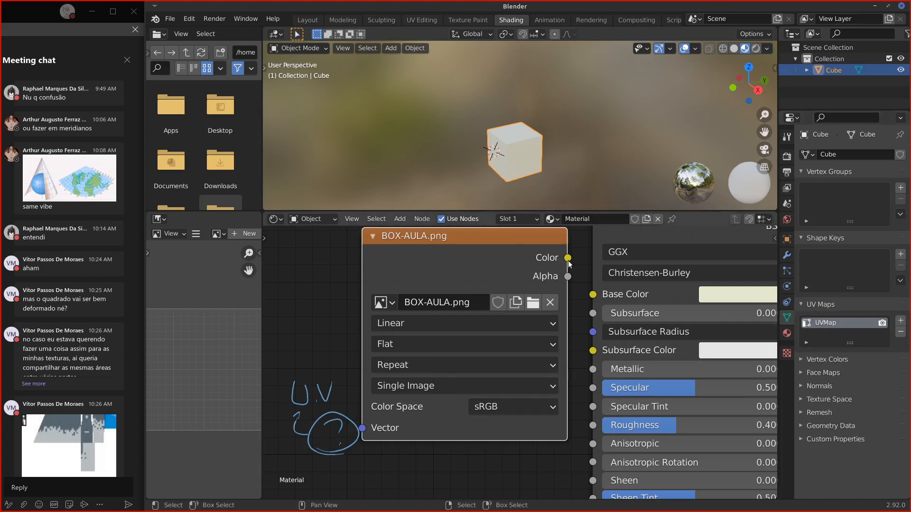
{"action": "left_click_drag", "start_coordinate": [568, 264], "coordinate": [592, 294]}
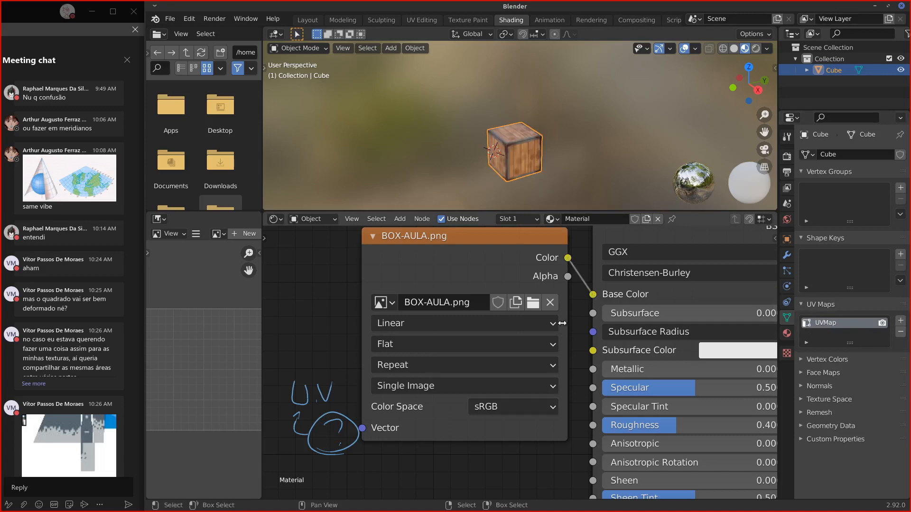
{"action": "scroll", "coordinate": [562, 161], "scroll_direction": "up", "scroll_amount": 5}
{"action": "middle_click_drag", "start_coordinate": [562, 151], "coordinate": [515, 107]}
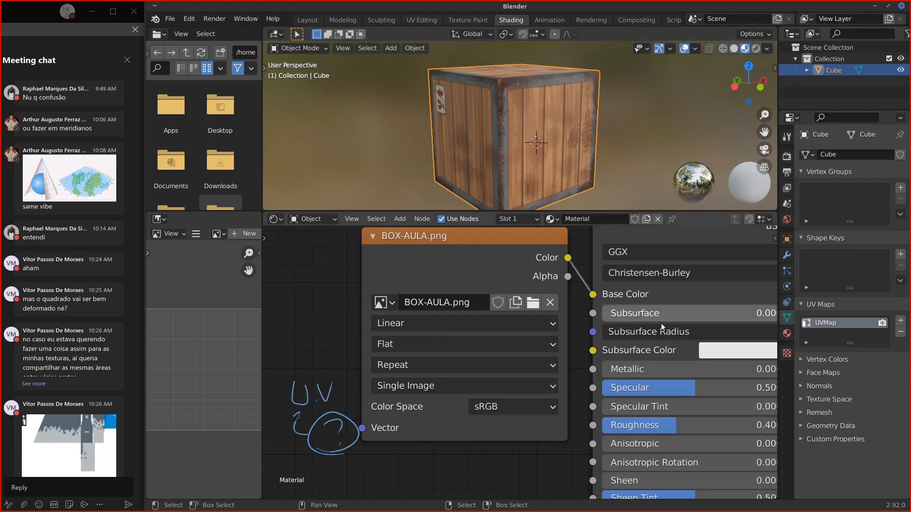
Step: Rename the cube's material as BOX
{"action": "left_click", "coordinate": [581, 219]}
{"action": "type", "text": "B"}
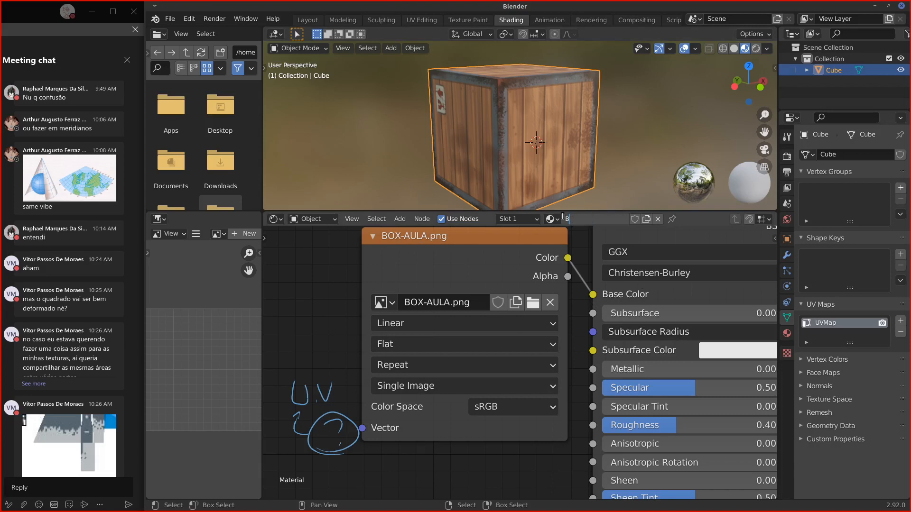
{"action": "type", "text": "OX"}
{"action": "key", "text": "Return"}
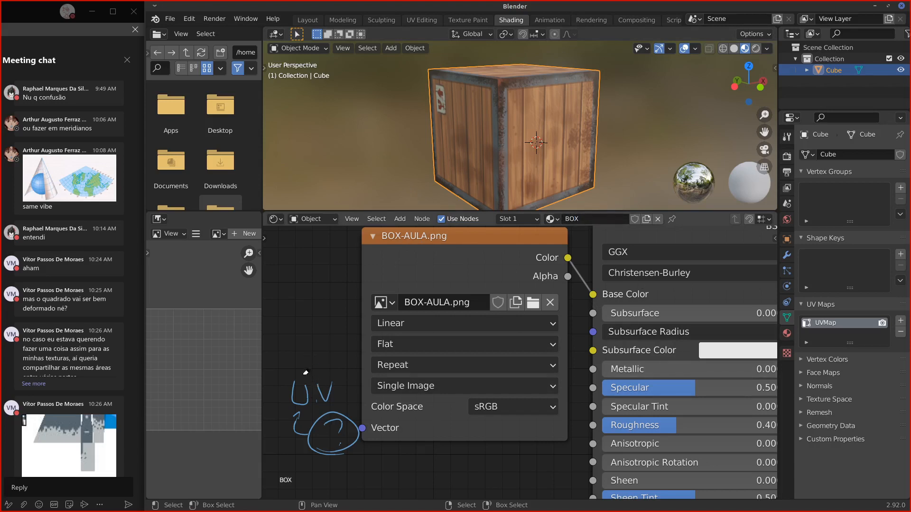
Step: Erase the U,V and question mark annotations, and move the BOX-AULA.png node slightly down in the node graph
{"action": "left_click_drag", "start_coordinate": [315, 377], "coordinate": [346, 417]}
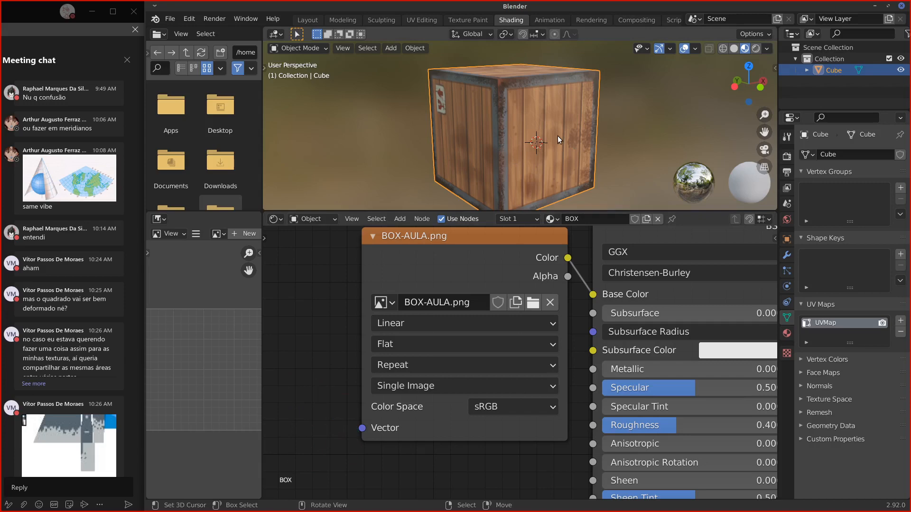
{"action": "middle_click_drag", "start_coordinate": [557, 135], "coordinate": [558, 158]}
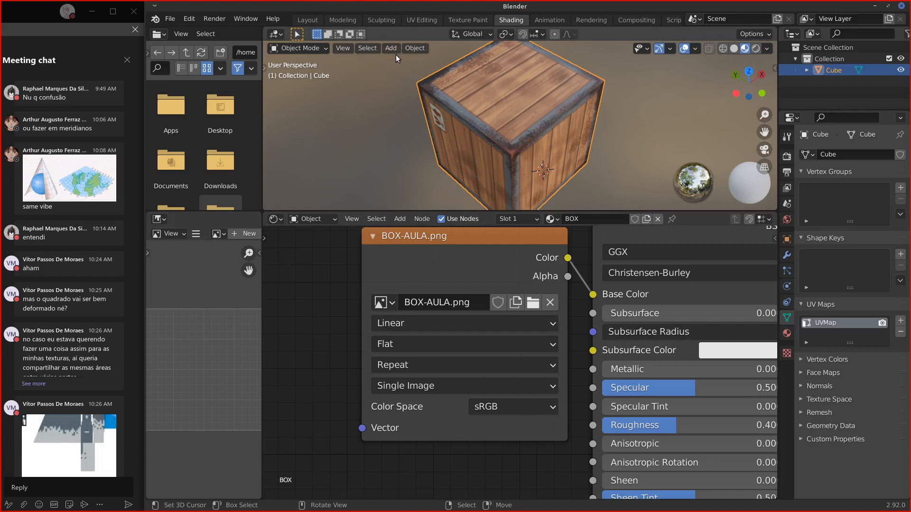
{"action": "key", "text": "g"}
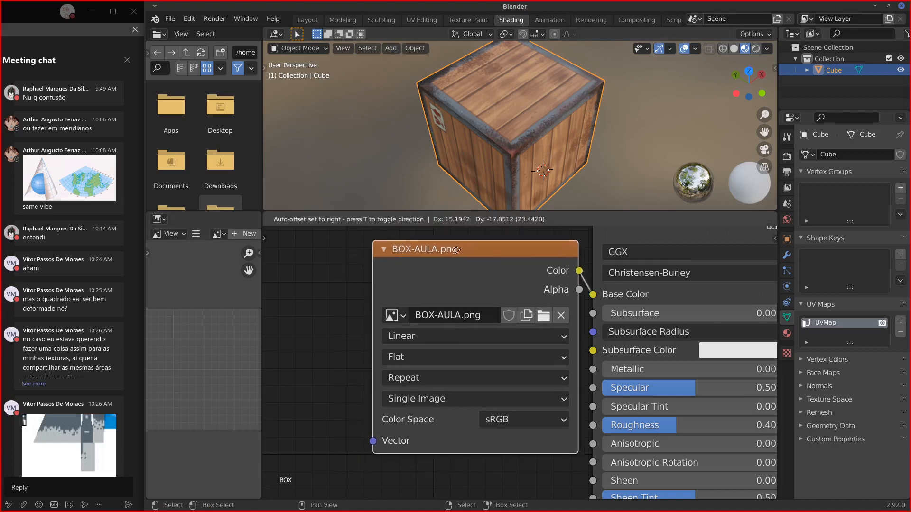
{"action": "left_click", "coordinate": [412, 458]}
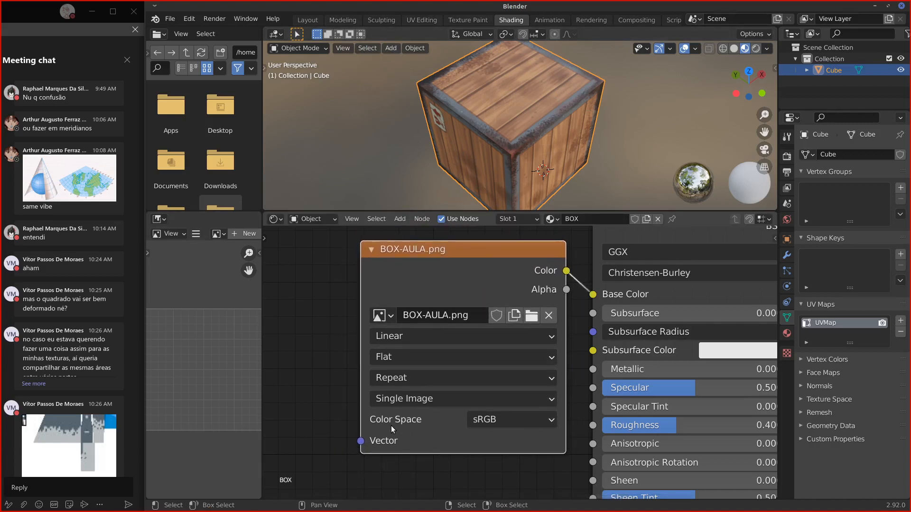
Step: Add a second UV map to the cube and remove it again
{"action": "middle_click_drag", "start_coordinate": [392, 426], "coordinate": [498, 398]}
{"action": "left_click", "coordinate": [901, 320]}
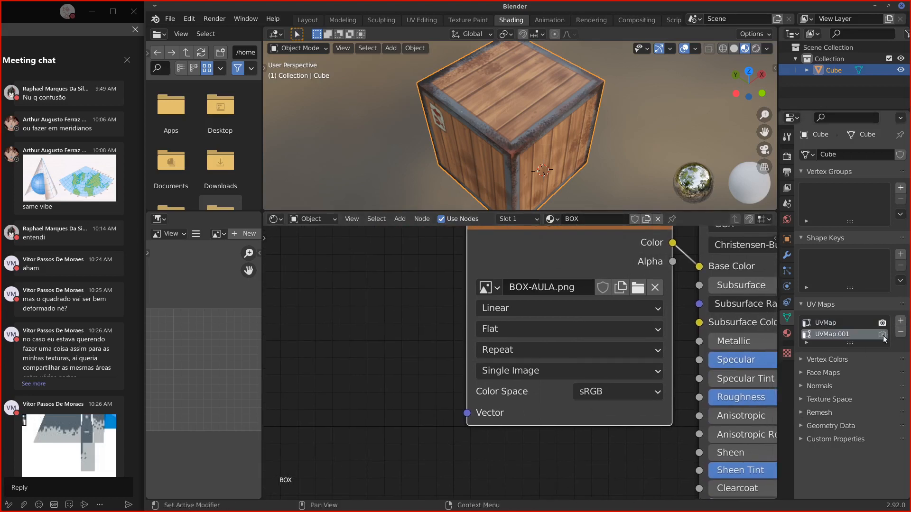
{"action": "left_click", "coordinate": [900, 332]}
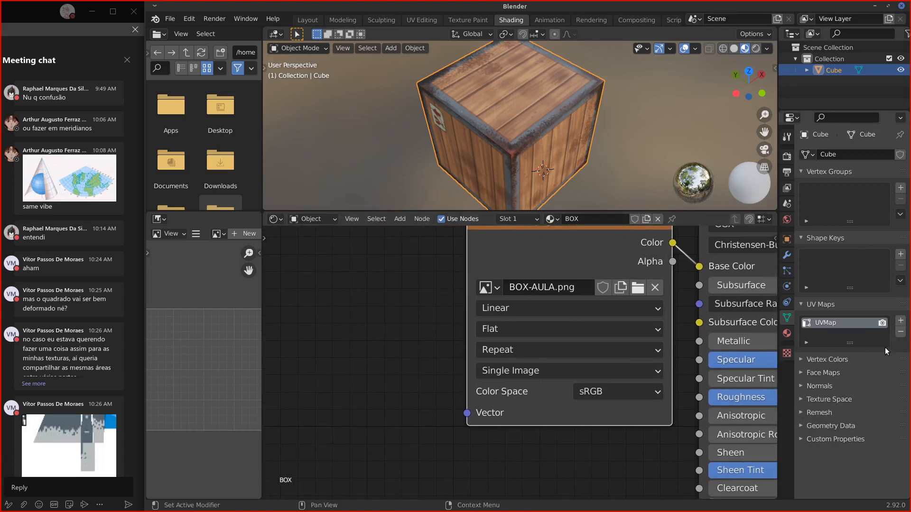
Step: Add a UV Map node before the BOX-AULA.png node and connect its UV output to the Vector input
{"action": "middle_click_drag", "start_coordinate": [549, 244], "coordinate": [541, 259]}
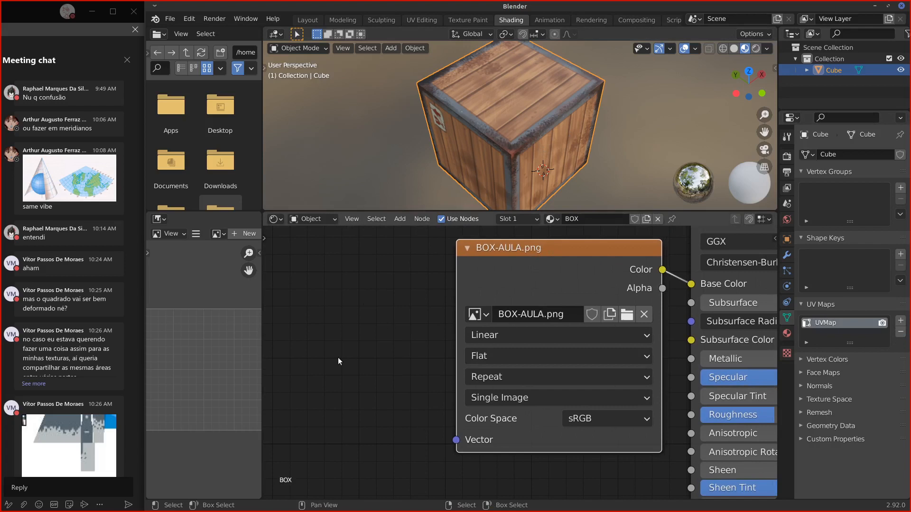
{"action": "left_click_drag", "start_coordinate": [454, 440], "coordinate": [398, 474]}
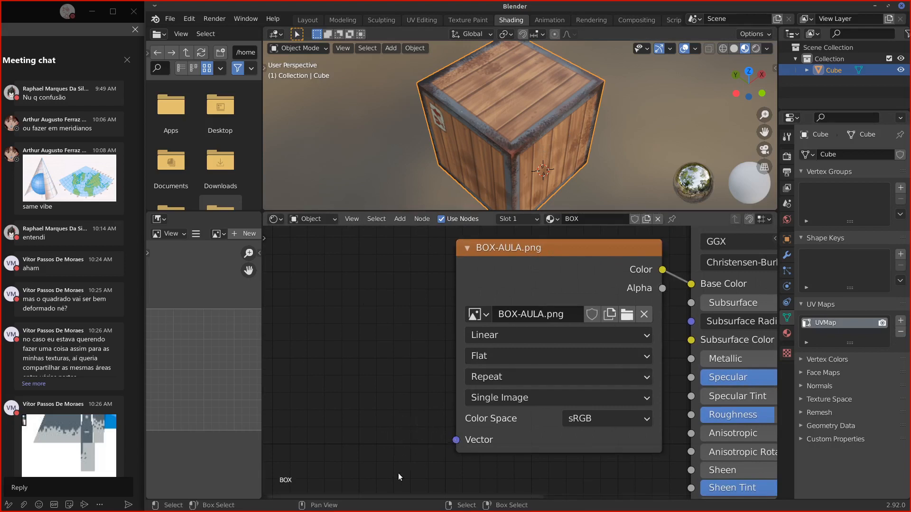
{"action": "left_click", "coordinate": [397, 218]}
{"action": "mouse_move", "coordinate": [404, 243]}
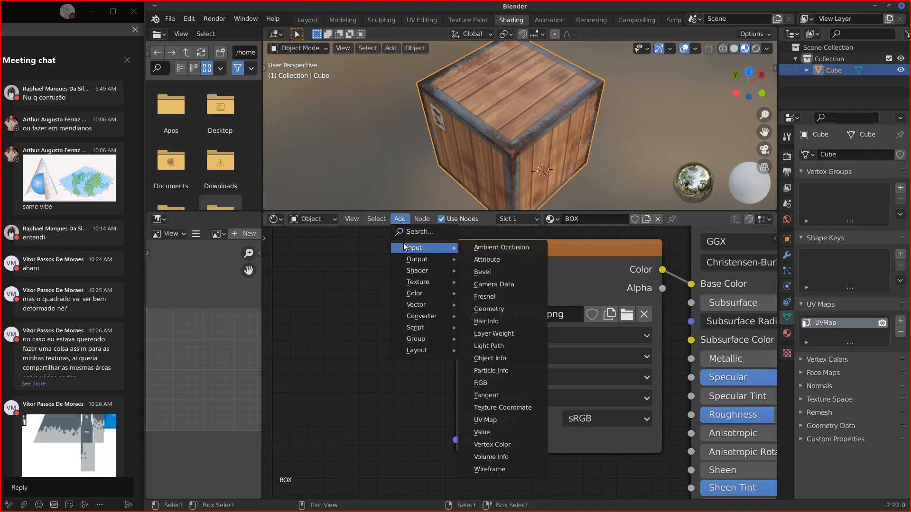
{"action": "left_click", "coordinate": [489, 420]}
{"action": "left_click", "coordinate": [369, 364]}
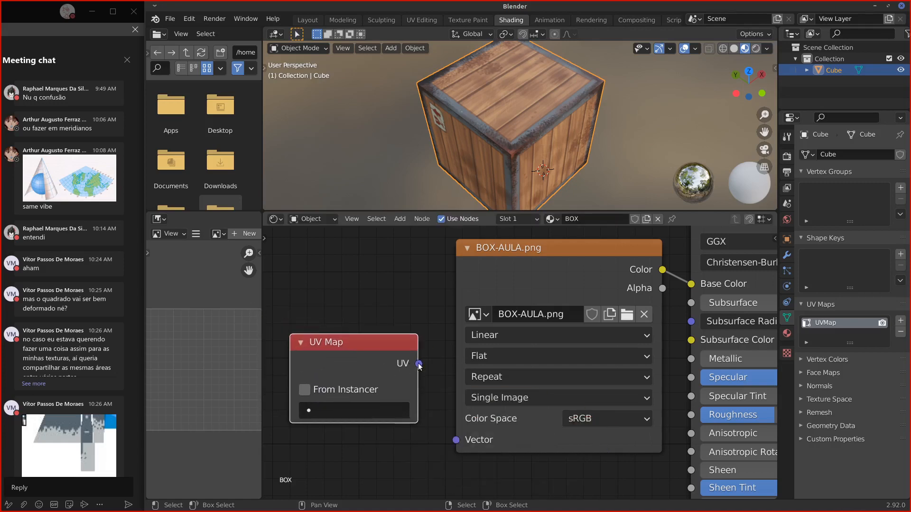
{"action": "left_click_drag", "start_coordinate": [418, 364], "coordinate": [456, 440]}
Step: Set the UV Map node to UVMap and position it level with the BOX-AULA.png node's Vector input
{"action": "left_click", "coordinate": [345, 409]}
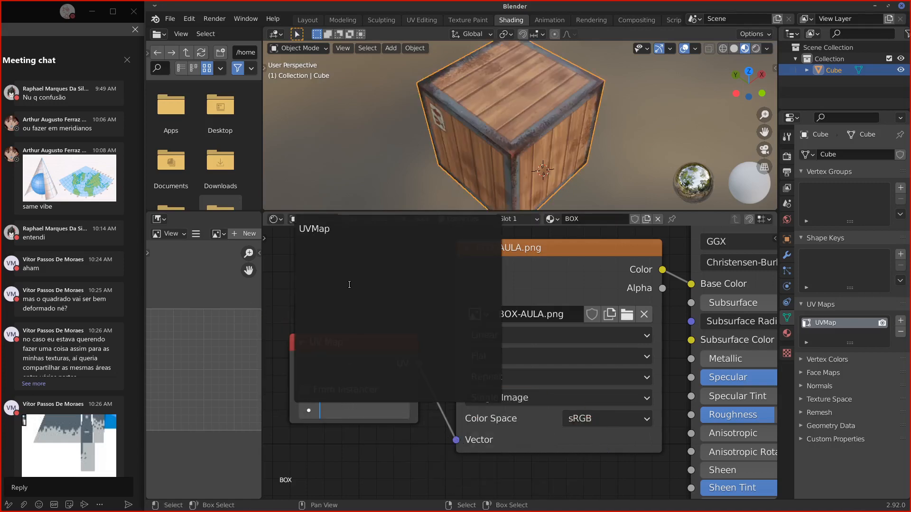
{"action": "left_click", "coordinate": [319, 231]}
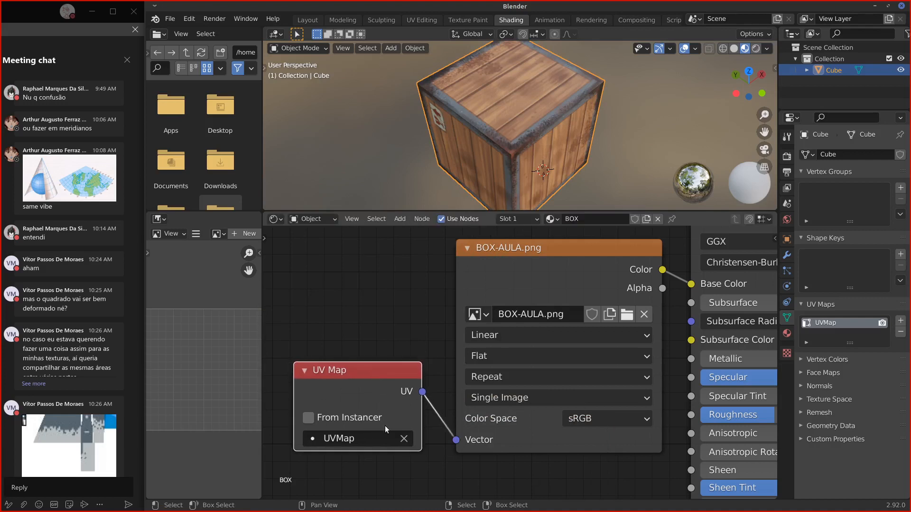
{"action": "middle_click_drag", "start_coordinate": [411, 453], "coordinate": [424, 408]}
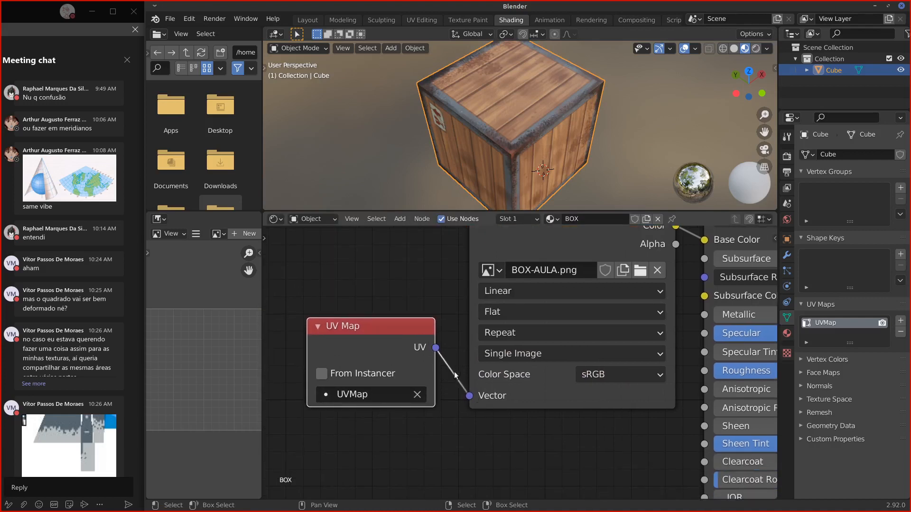
{"action": "left_click_drag", "start_coordinate": [406, 334], "coordinate": [402, 378]}
{"action": "middle_click_drag", "start_coordinate": [549, 435], "coordinate": [516, 434]}
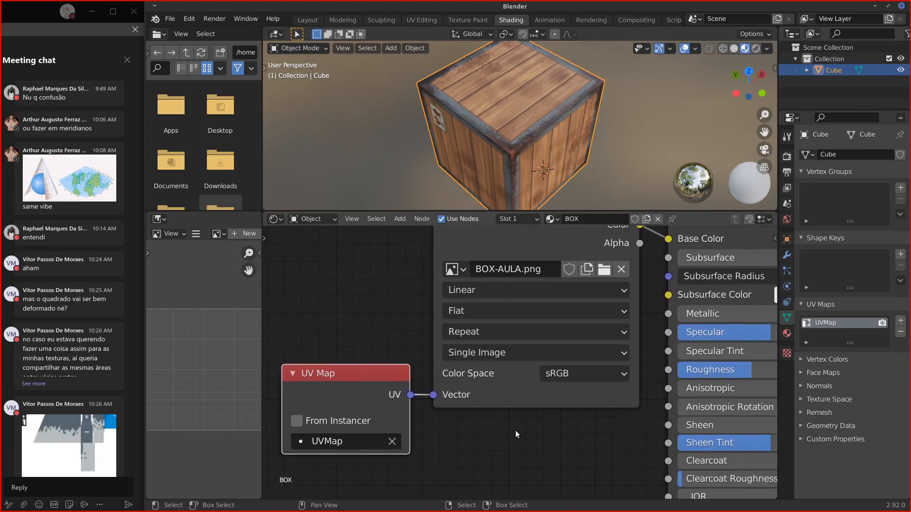
{"action": "mouse_move", "coordinate": [352, 385]}
{"action": "left_mouse_down"}
{"action": "mouse_move", "coordinate": [364, 386]}
{"action": "mouse_move", "coordinate": [354, 387]}
{"action": "mouse_move", "coordinate": [361, 378]}
{"action": "left_mouse_up"}
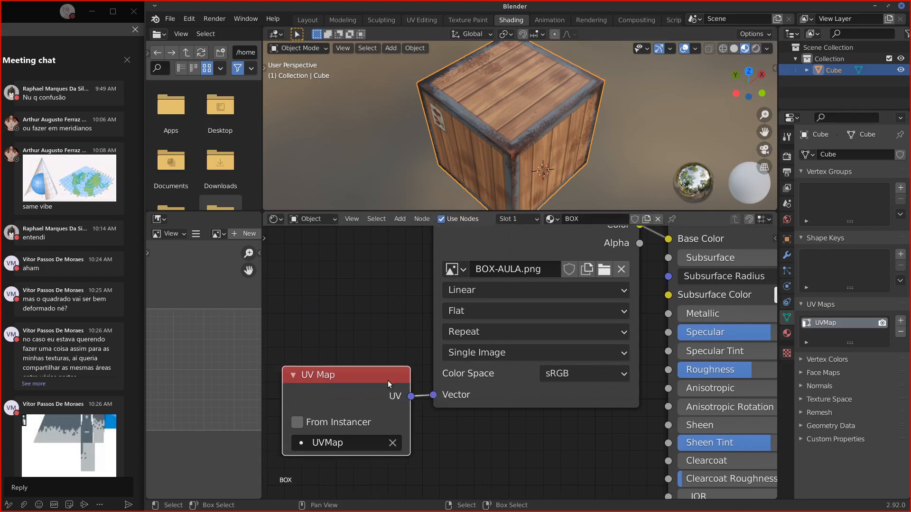
{"action": "mouse_move", "coordinate": [381, 377]}
{"action": "left_mouse_down"}
{"action": "mouse_move", "coordinate": [379, 364]}
{"action": "mouse_move", "coordinate": [381, 373]}
{"action": "left_mouse_up"}
{"action": "middle_click_drag", "start_coordinate": [665, 315], "coordinate": [635, 334]}
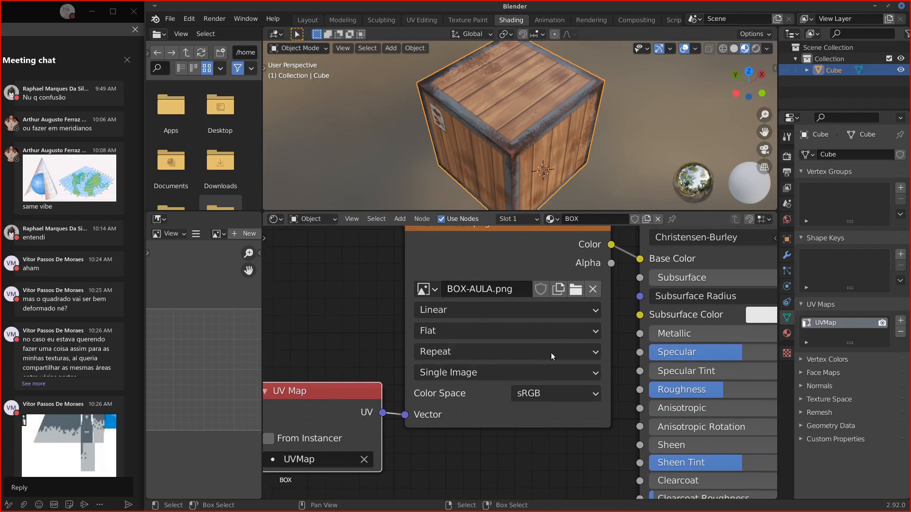
{"action": "scroll", "coordinate": [532, 387], "scroll_direction": "down", "scroll_amount": 1}
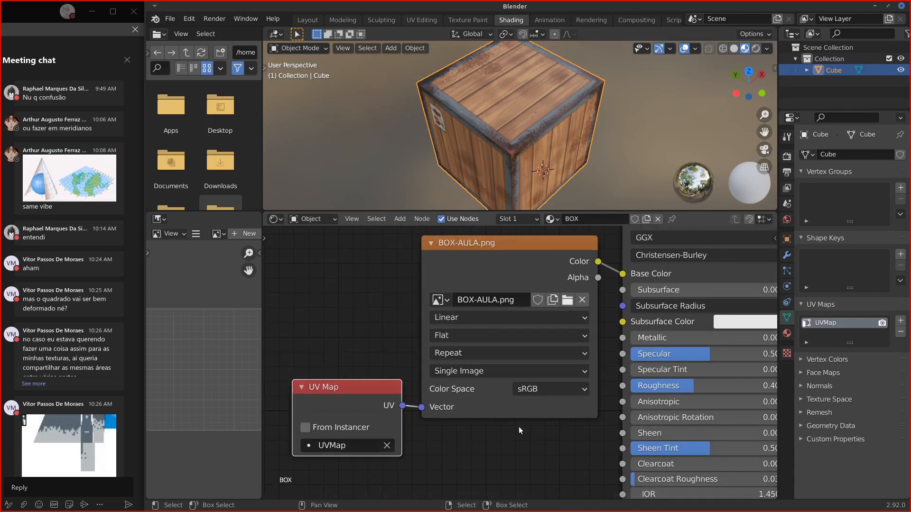
{"action": "scroll", "coordinate": [520, 429], "scroll_direction": "down", "scroll_amount": 2}
{"action": "scroll", "coordinate": [687, 420], "scroll_direction": "up", "scroll_amount": 2}
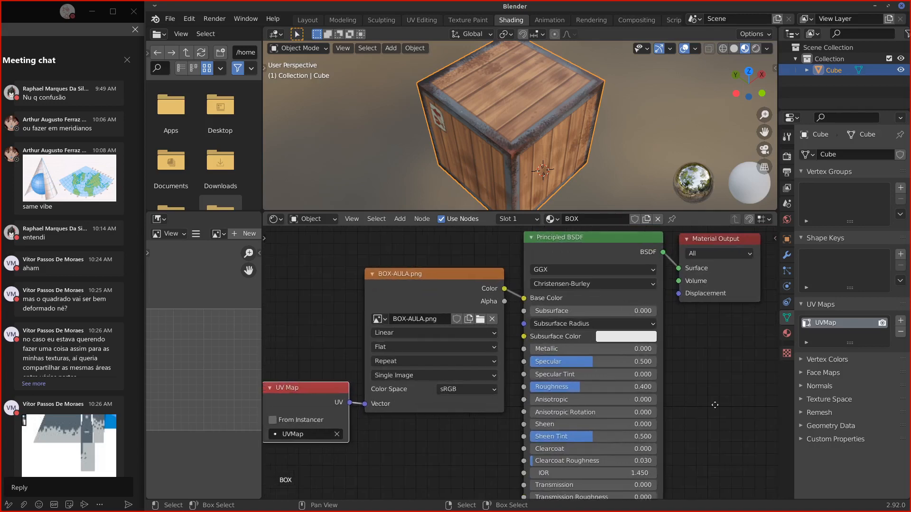
Step: Nudge the BOX-AULA.png and UV Map nodes slightly down in the node graph, and inspect the crate's textured sides
{"action": "middle_click_drag", "start_coordinate": [536, 138], "coordinate": [532, 127]}
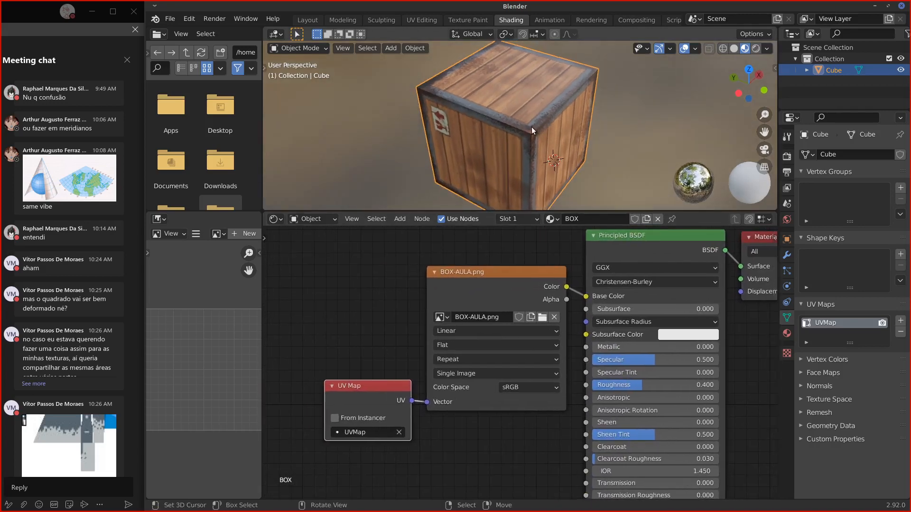
{"action": "left_click_drag", "start_coordinate": [467, 273], "coordinate": [472, 278]}
{"action": "mouse_move", "coordinate": [510, 118]}
{"action": "middle_mouse_down"}
{"action": "mouse_move", "coordinate": [491, 101]}
{"action": "mouse_move", "coordinate": [507, 125]}
{"action": "middle_mouse_up"}
{"action": "left_click_drag", "start_coordinate": [486, 277], "coordinate": [487, 280]}
{"action": "mouse_move", "coordinate": [490, 123]}
{"action": "middle_mouse_down"}
{"action": "mouse_move", "coordinate": [500, 114]}
{"action": "mouse_move", "coordinate": [477, 117]}
{"action": "middle_mouse_up"}
{"action": "left_click", "coordinate": [371, 388]}
{"action": "left_click_drag", "start_coordinate": [371, 388], "coordinate": [377, 394]}
{"action": "mouse_move", "coordinate": [541, 135]}
{"action": "middle_mouse_down"}
{"action": "mouse_move", "coordinate": [557, 119]}
{"action": "mouse_move", "coordinate": [542, 124]}
{"action": "middle_mouse_up"}
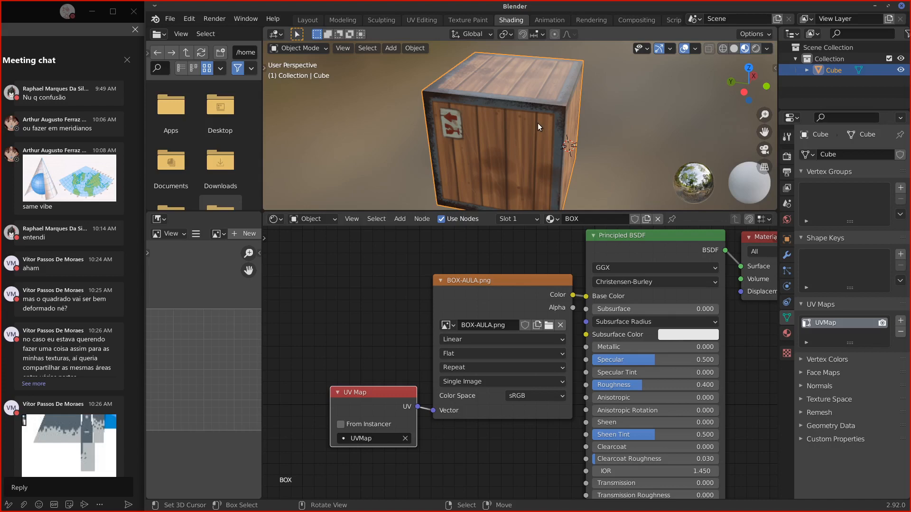
{"action": "middle_click_drag", "start_coordinate": [465, 73], "coordinate": [456, 86]}
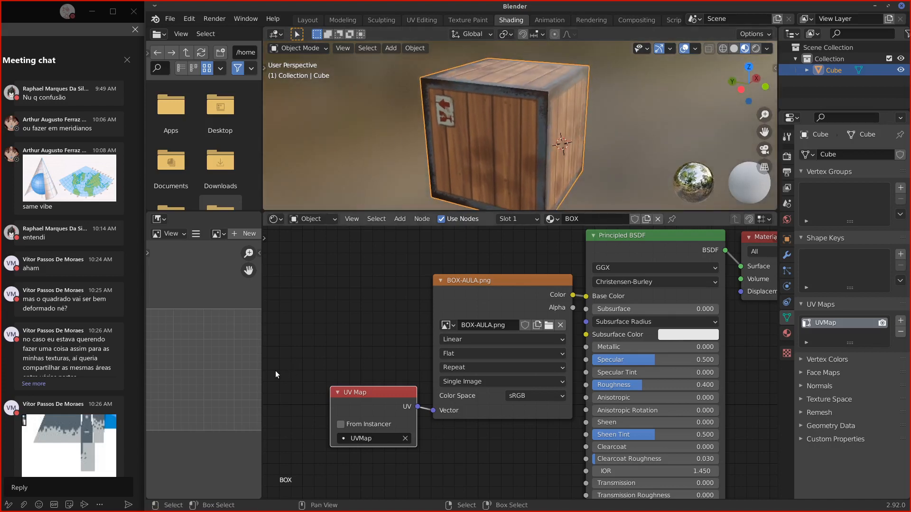
Step: Switch to the UV Editing workspace and try out brief annotation strokes on the texture image and the cube, erasing them again
{"action": "left_click", "coordinate": [418, 20]}
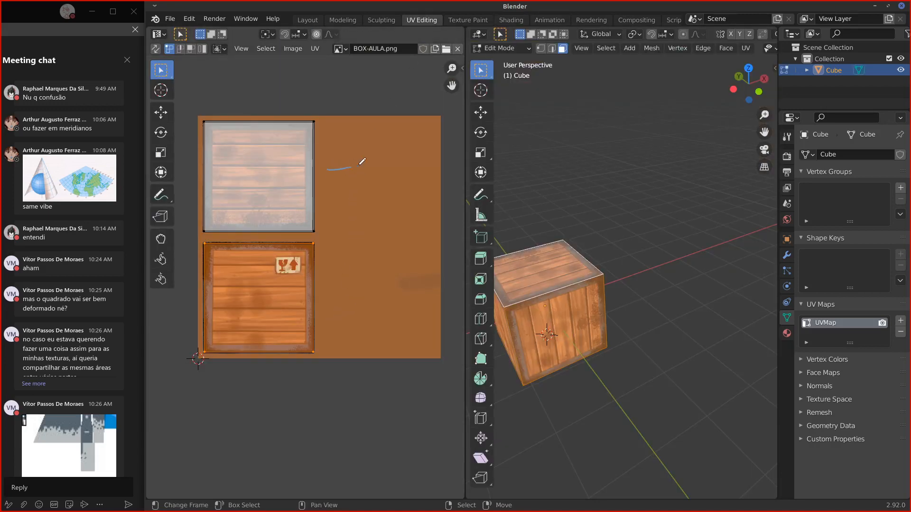
{"action": "mouse_move", "coordinate": [373, 164]}
{"action": "left_mouse_down"}
{"action": "mouse_move", "coordinate": [389, 168]}
{"action": "mouse_move", "coordinate": [352, 169]}
{"action": "left_mouse_up"}
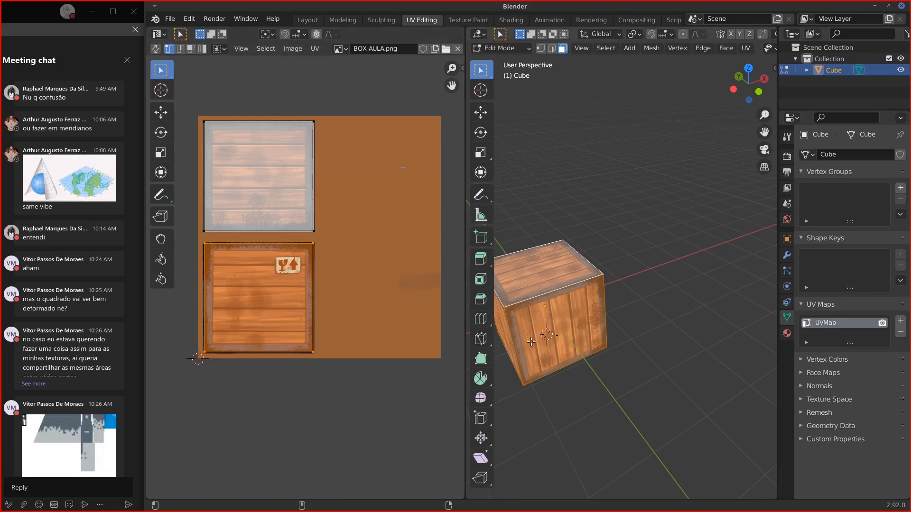
{"action": "left_click_drag", "start_coordinate": [415, 167], "coordinate": [398, 168], "text": "ctrl"}
{"action": "mouse_move", "coordinate": [538, 272]}
{"action": "left_mouse_down"}
{"action": "mouse_move", "coordinate": [572, 231]}
{"action": "mouse_move", "coordinate": [629, 198]}
{"action": "left_mouse_up"}
{"action": "mouse_move", "coordinate": [640, 198]}
{"action": "left_mouse_down"}
{"action": "mouse_move", "coordinate": [640, 212]}
{"action": "mouse_move", "coordinate": [662, 204]}
{"action": "mouse_move", "coordinate": [630, 203]}
{"action": "mouse_move", "coordinate": [561, 248]}
{"action": "left_mouse_up"}
{"action": "middle_click_drag", "start_coordinate": [574, 325], "coordinate": [655, 287]}
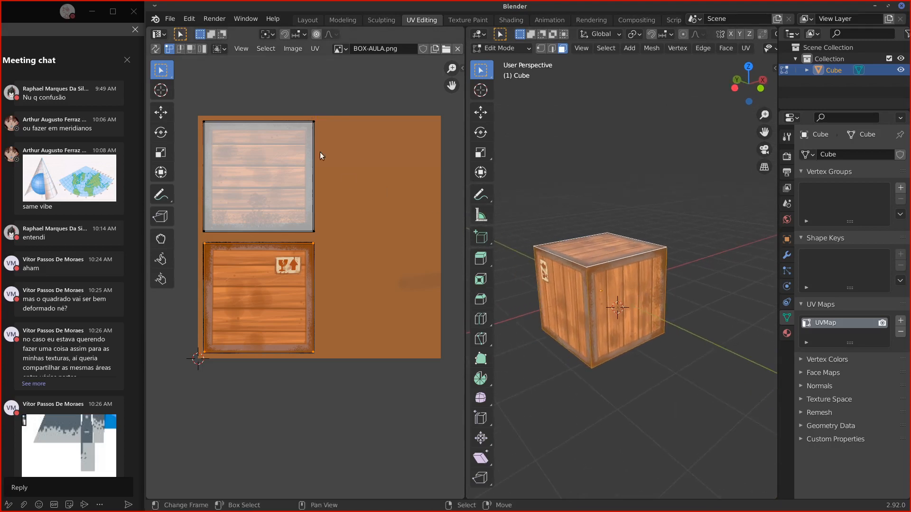
Step: Select the four vertices of the cube's top face in vertex select mode
{"action": "left_click", "coordinate": [541, 48]}
{"action": "left_click", "coordinate": [599, 265]}
{"action": "left_click", "coordinate": [667, 248], "text": "shift"}
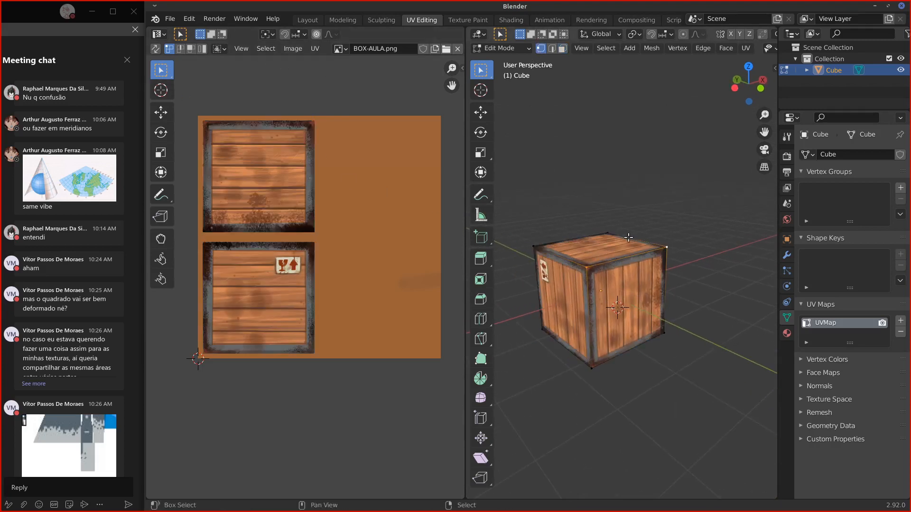
{"action": "left_click", "coordinate": [607, 233], "text": "shift"}
{"action": "left_click", "coordinate": [533, 246], "text": "shift"}
{"action": "middle_click_drag", "start_coordinate": [598, 265], "coordinate": [555, 266]}
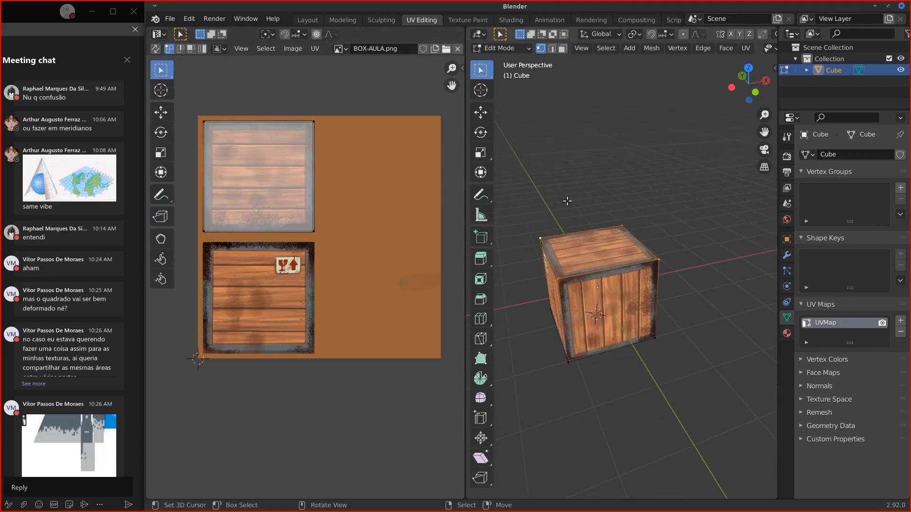
Step: Sketch rough annotation strokes at the corners of the cube's top face and remove them
{"action": "left_click_drag", "start_coordinate": [498, 206], "coordinate": [475, 206]}
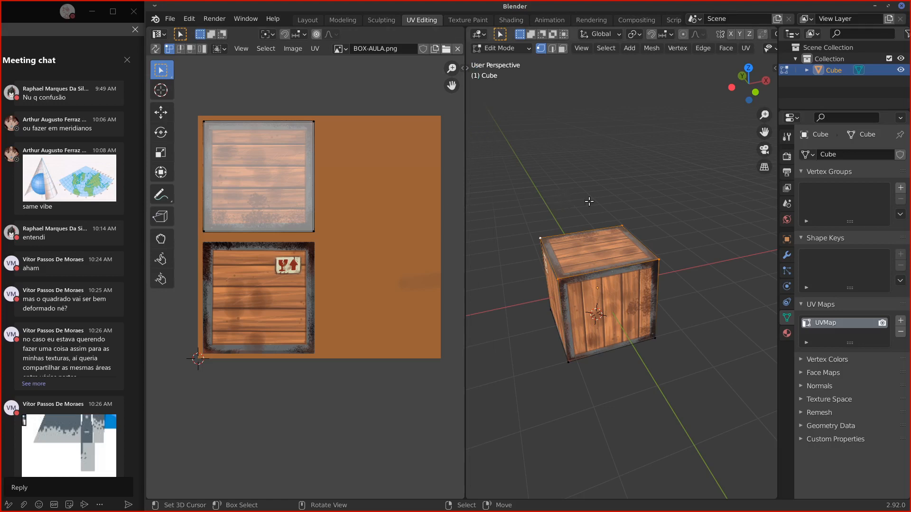
{"action": "left_click_drag", "start_coordinate": [601, 219], "coordinate": [586, 223]}
{"action": "left_click_drag", "start_coordinate": [646, 248], "coordinate": [668, 260]}
{"action": "left_click_drag", "start_coordinate": [625, 235], "coordinate": [661, 192]}
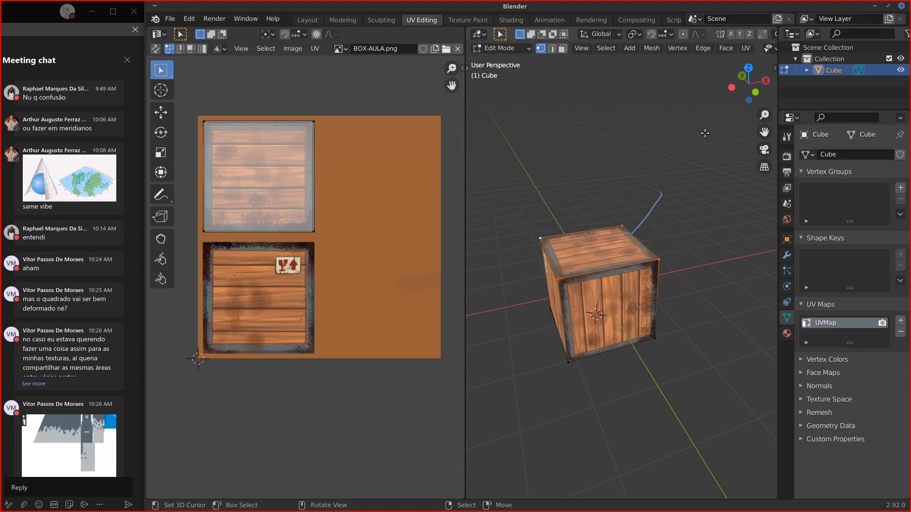
{"action": "scroll", "coordinate": [733, 47], "scroll_direction": "down", "scroll_amount": 3}
{"action": "left_click", "coordinate": [735, 49]}
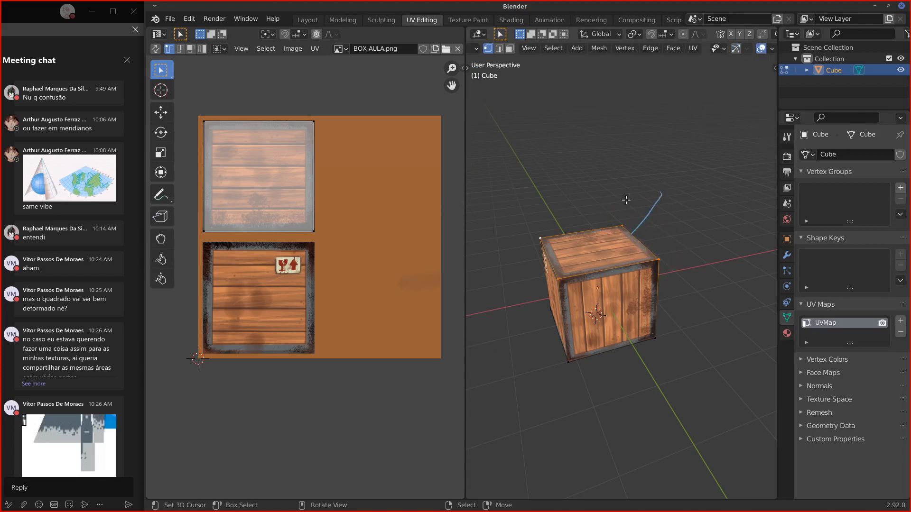
{"action": "scroll", "coordinate": [674, 48], "scroll_direction": "up", "scroll_amount": 3}
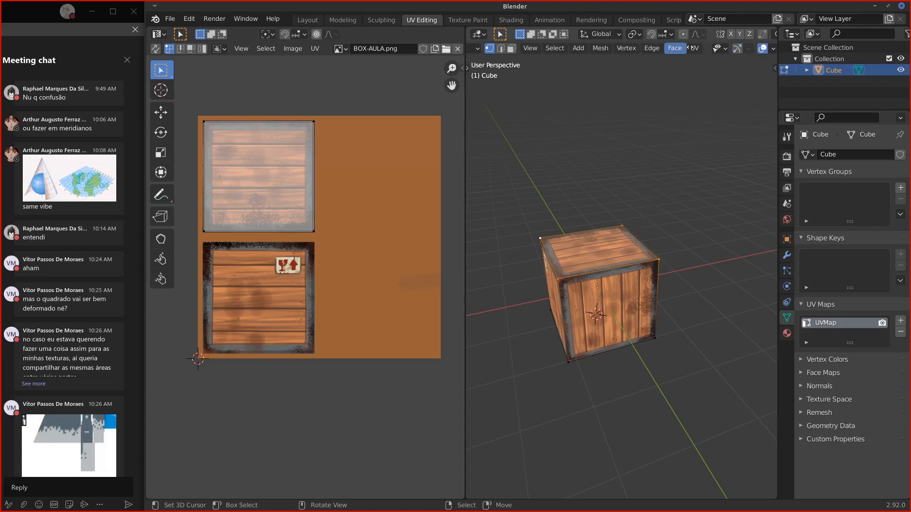
Step: Annotate the cube's back top corner with a circle, the label X,Y,Z and a long upward arrow
{"action": "left_click_drag", "start_coordinate": [639, 234], "coordinate": [725, 62]}
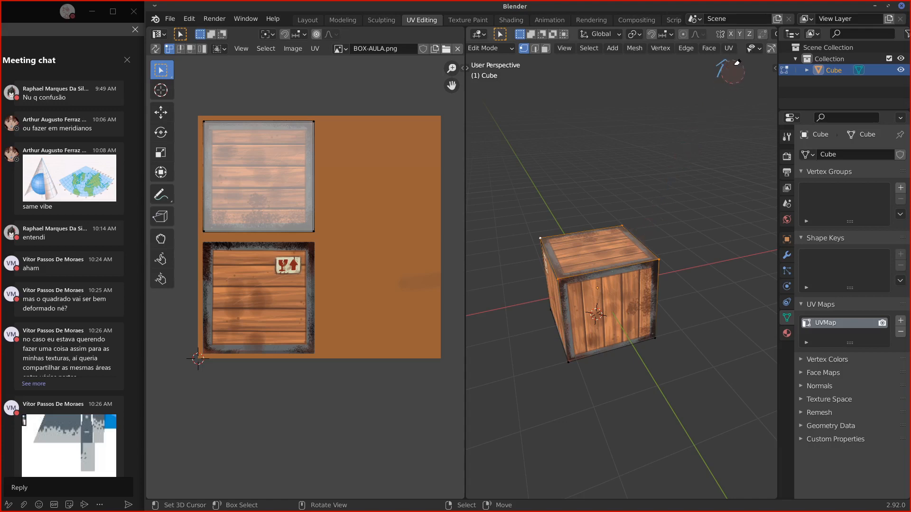
{"action": "mouse_move", "coordinate": [637, 231]}
{"action": "left_mouse_down"}
{"action": "mouse_move", "coordinate": [685, 170]}
{"action": "mouse_move", "coordinate": [729, 84]}
{"action": "left_mouse_up"}
{"action": "mouse_move", "coordinate": [621, 214]}
{"action": "left_mouse_down"}
{"action": "mouse_move", "coordinate": [605, 202]}
{"action": "mouse_move", "coordinate": [645, 203]}
{"action": "left_mouse_up"}
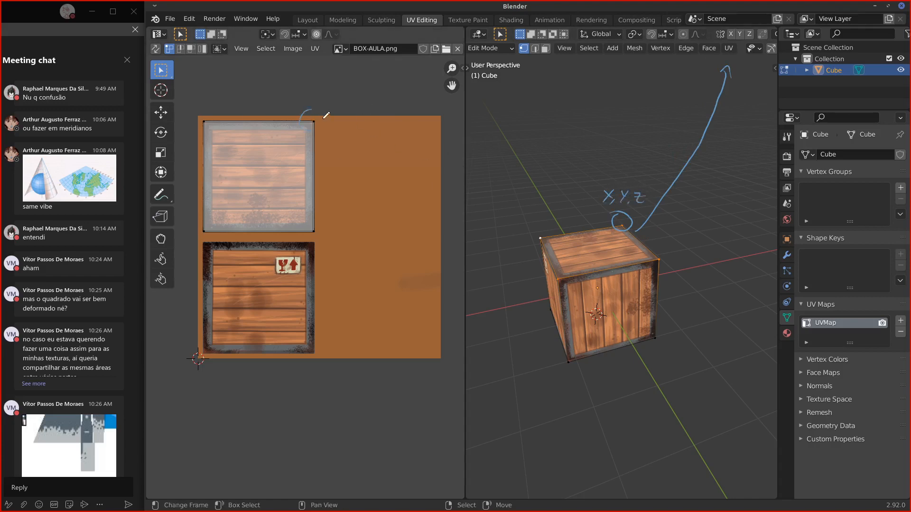
Step: Sketch a curve above the upper crate image and erase it together with the X,Y,Z annotations around the cube
{"action": "left_click_drag", "start_coordinate": [331, 102], "coordinate": [341, 102]}
{"action": "right_click_drag", "start_coordinate": [309, 116], "coordinate": [357, 105]}
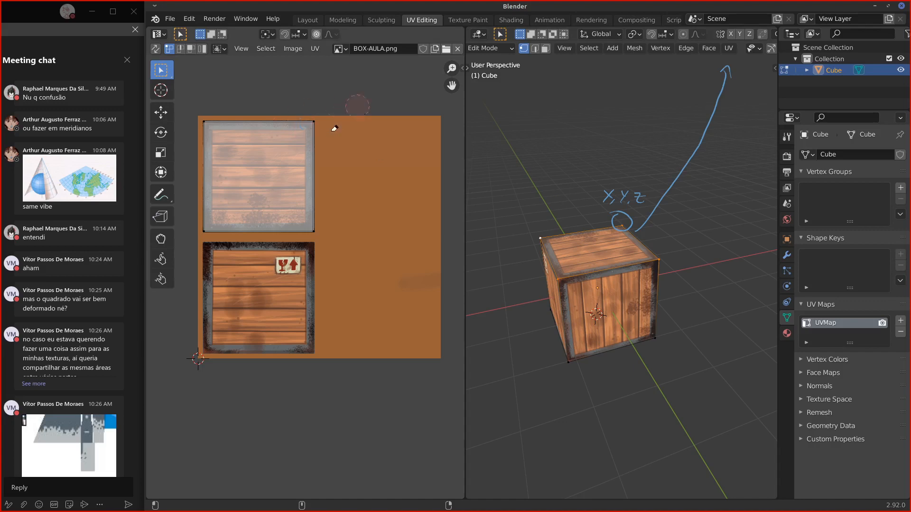
{"action": "mouse_move", "coordinate": [621, 198]}
{"action": "right_mouse_down"}
{"action": "mouse_move", "coordinate": [666, 190]}
{"action": "mouse_move", "coordinate": [737, 90]}
{"action": "mouse_move", "coordinate": [724, 81]}
{"action": "right_mouse_up"}
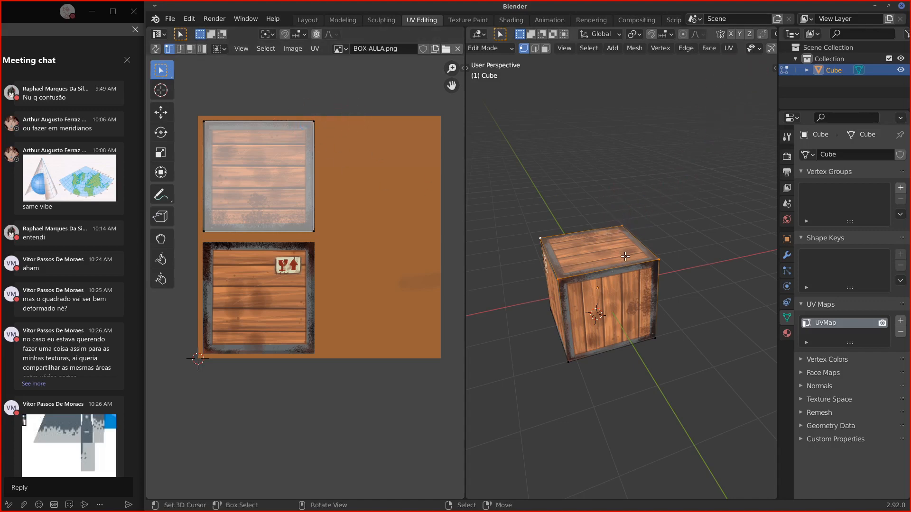
Step: Outline the upper crate image in the UV editor with an annotation and erase most of the outline
{"action": "mouse_move", "coordinate": [183, 237]}
{"action": "left_mouse_down"}
{"action": "mouse_move", "coordinate": [321, 238]}
{"action": "mouse_move", "coordinate": [318, 113]}
{"action": "mouse_move", "coordinate": [212, 114]}
{"action": "mouse_move", "coordinate": [192, 161]}
{"action": "mouse_move", "coordinate": [195, 228]}
{"action": "left_mouse_up"}
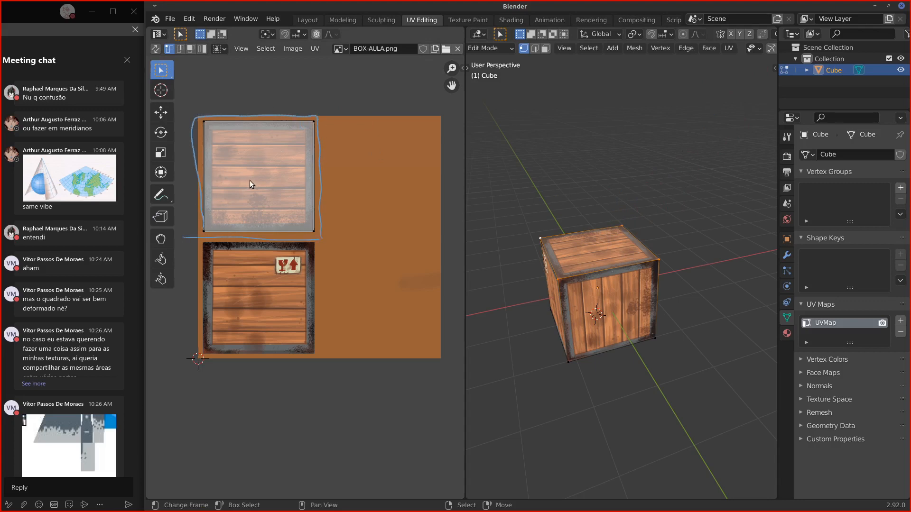
{"action": "mouse_move", "coordinate": [241, 177]}
{"action": "left_mouse_down", "text": "ctrl"}
{"action": "mouse_move", "coordinate": [198, 204]}
{"action": "mouse_move", "coordinate": [318, 166]}
{"action": "mouse_move", "coordinate": [329, 232]}
{"action": "mouse_move", "coordinate": [232, 246]}
{"action": "left_mouse_up", "text": "ctrl"}
Step: Outline the lower crate image and draw annotation arrows from it to the cube and from the cube's top face back to the texture
{"action": "middle_click_drag", "start_coordinate": [617, 247], "coordinate": [584, 252]}
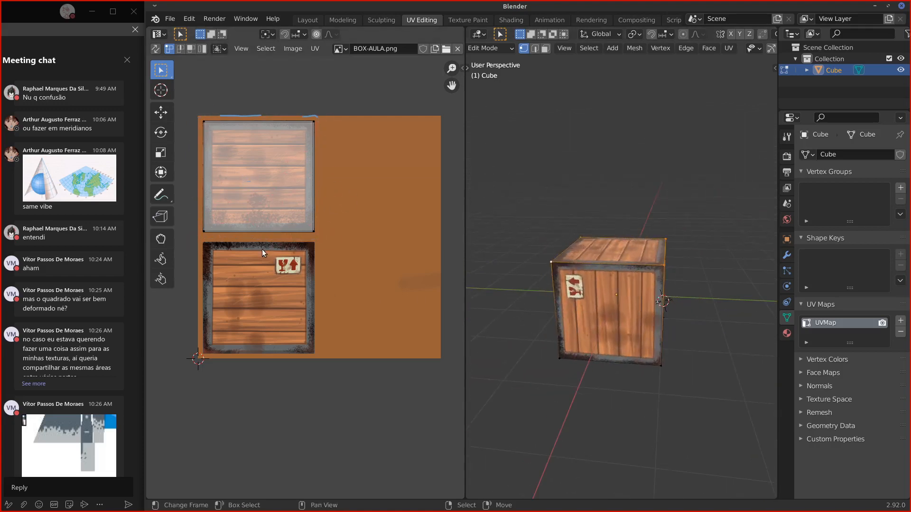
{"action": "mouse_move", "coordinate": [266, 255]}
{"action": "left_mouse_down"}
{"action": "mouse_move", "coordinate": [223, 331]}
{"action": "mouse_move", "coordinate": [209, 291]}
{"action": "mouse_move", "coordinate": [252, 335]}
{"action": "mouse_move", "coordinate": [318, 247]}
{"action": "left_mouse_up"}
{"action": "mouse_move", "coordinate": [199, 360]}
{"action": "left_mouse_down"}
{"action": "mouse_move", "coordinate": [195, 277]}
{"action": "mouse_move", "coordinate": [298, 238]}
{"action": "mouse_move", "coordinate": [332, 351]}
{"action": "mouse_move", "coordinate": [197, 369]}
{"action": "left_mouse_up"}
{"action": "mouse_move", "coordinate": [290, 308]}
{"action": "left_mouse_down"}
{"action": "mouse_move", "coordinate": [417, 336]}
{"action": "mouse_move", "coordinate": [595, 316]}
{"action": "left_mouse_up"}
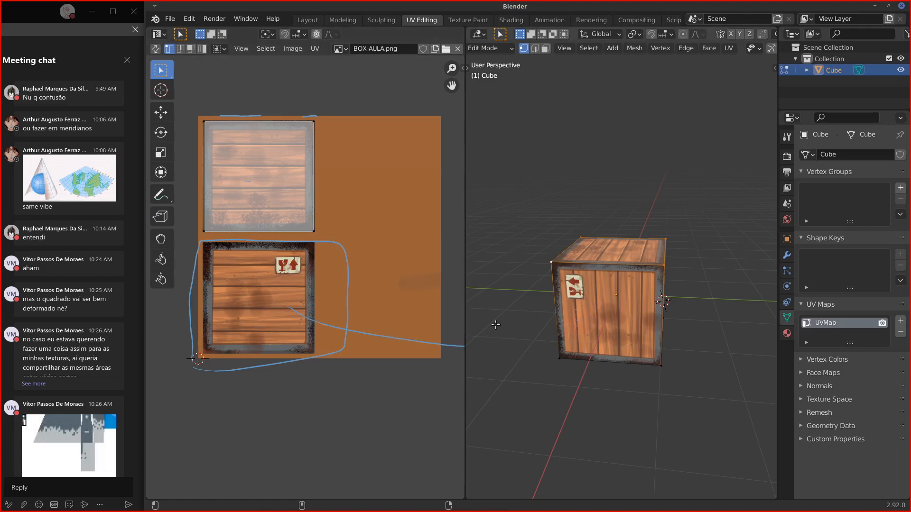
{"action": "left_click_drag", "start_coordinate": [442, 335], "coordinate": [437, 366]}
{"action": "mouse_move", "coordinate": [627, 237]}
{"action": "left_mouse_down"}
{"action": "mouse_move", "coordinate": [601, 192]}
{"action": "mouse_move", "coordinate": [476, 142]}
{"action": "left_mouse_up"}
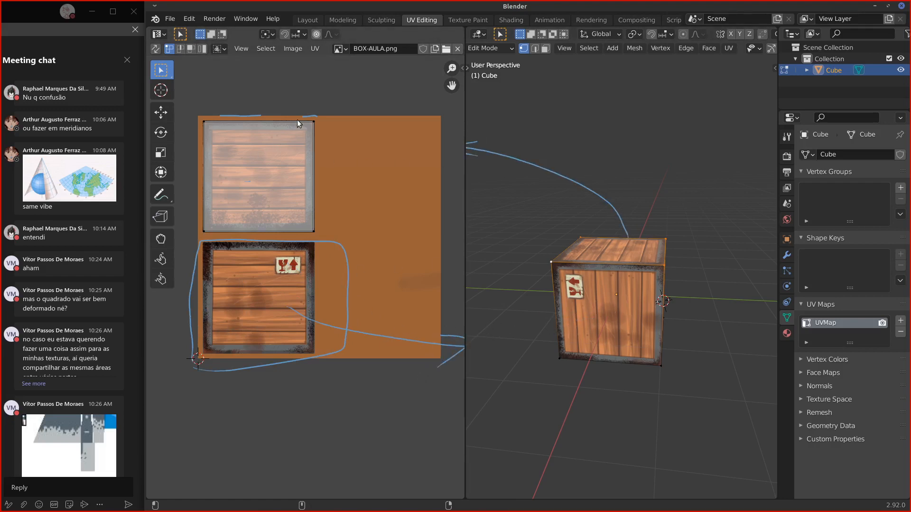
Step: Select one corner of the upper UV island and erase the annotation outlines and arrows from both views
{"action": "left_click", "coordinate": [314, 122]}
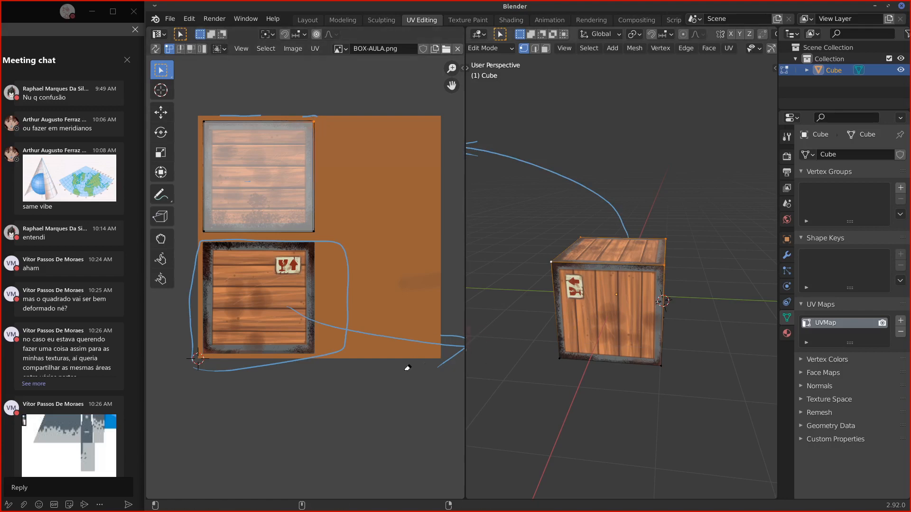
{"action": "mouse_move", "coordinate": [408, 368]}
{"action": "left_mouse_down"}
{"action": "mouse_move", "coordinate": [450, 331]}
{"action": "mouse_move", "coordinate": [372, 356]}
{"action": "mouse_move", "coordinate": [346, 329]}
{"action": "mouse_move", "coordinate": [315, 258]}
{"action": "mouse_move", "coordinate": [309, 341]}
{"action": "mouse_move", "coordinate": [248, 362]}
{"action": "mouse_move", "coordinate": [217, 310]}
{"action": "mouse_move", "coordinate": [240, 245]}
{"action": "mouse_move", "coordinate": [190, 342]}
{"action": "left_mouse_up"}
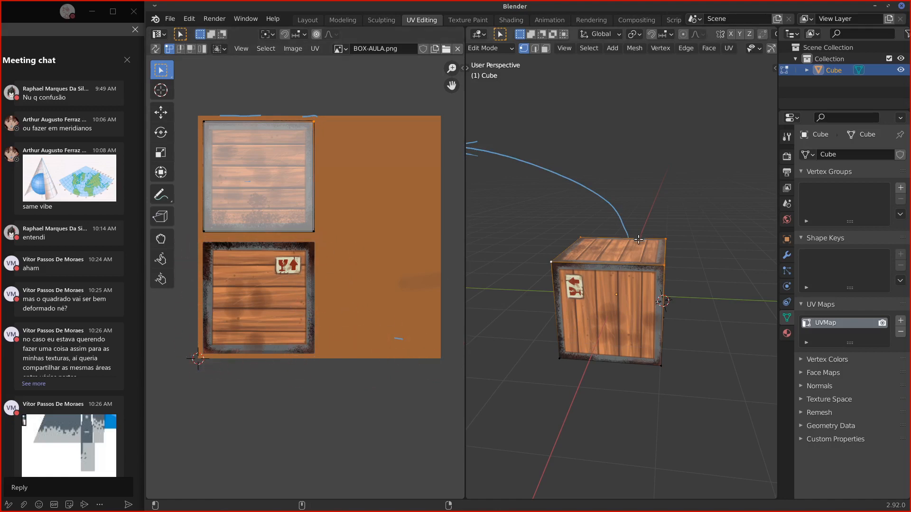
{"action": "mouse_move", "coordinate": [468, 145]}
{"action": "left_mouse_down"}
{"action": "mouse_move", "coordinate": [586, 179]}
{"action": "mouse_move", "coordinate": [551, 180]}
{"action": "left_mouse_up"}
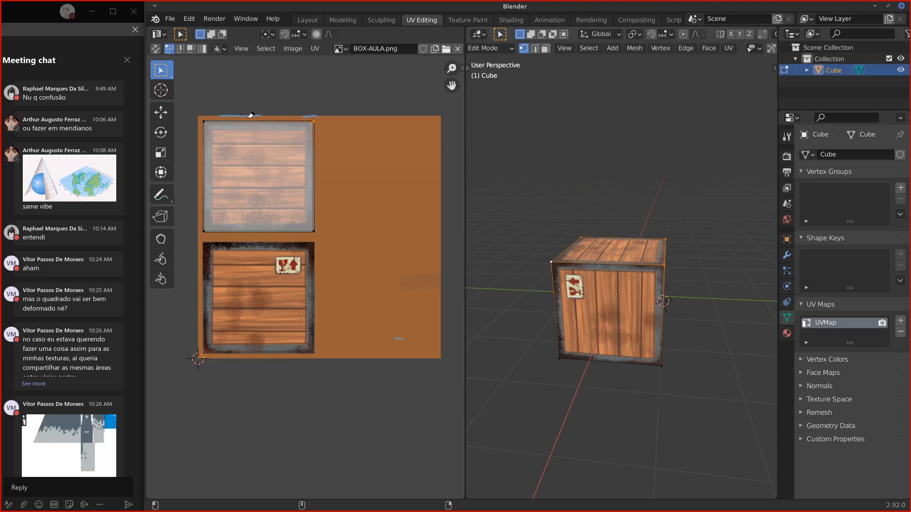
{"action": "mouse_move", "coordinate": [251, 115]}
{"action": "left_mouse_down"}
{"action": "mouse_move", "coordinate": [298, 116]}
{"action": "mouse_move", "coordinate": [240, 111]}
{"action": "left_mouse_up"}
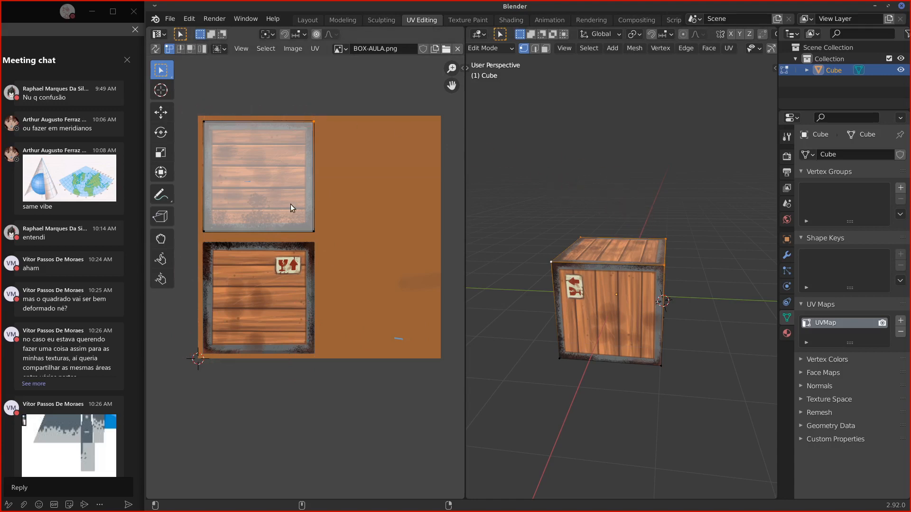
Step: Select the whole upper UV island and rotate it a quarter turn over the crate texture
{"action": "key", "text": "l"}
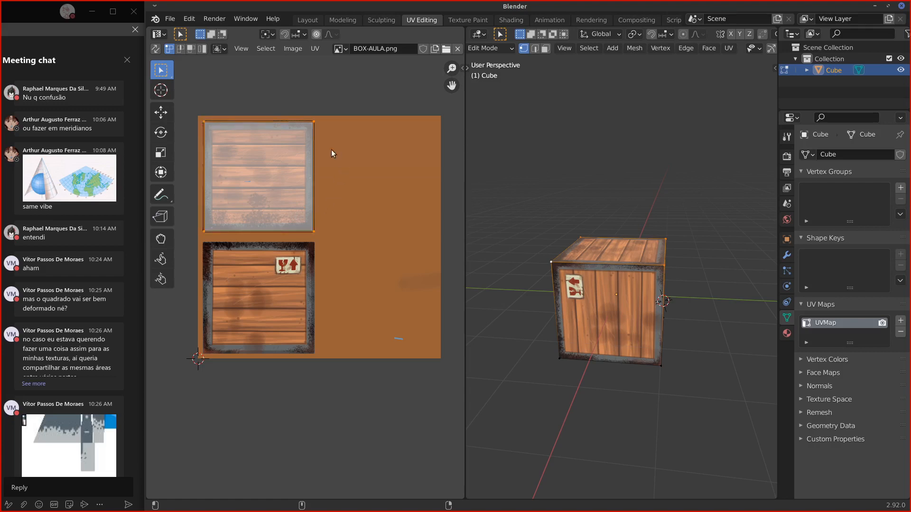
{"action": "key", "text": "r"}
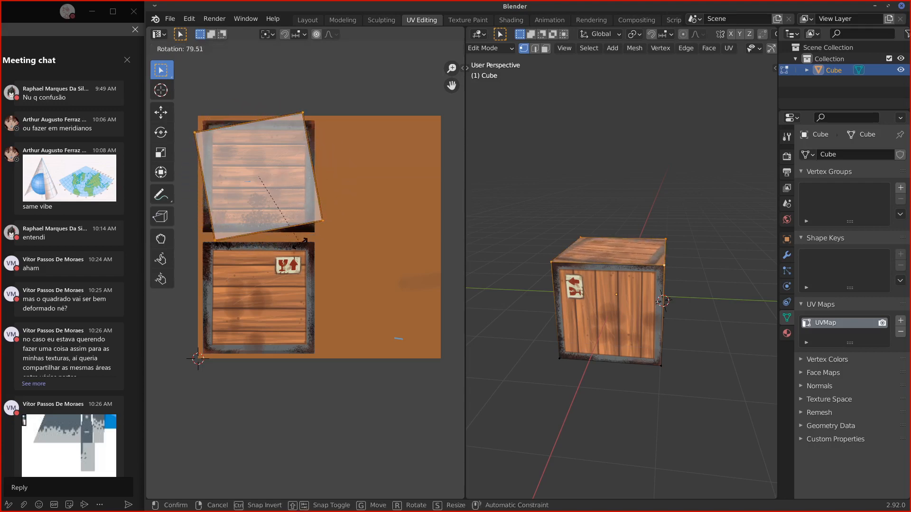
{"action": "left_click", "coordinate": [286, 248]}
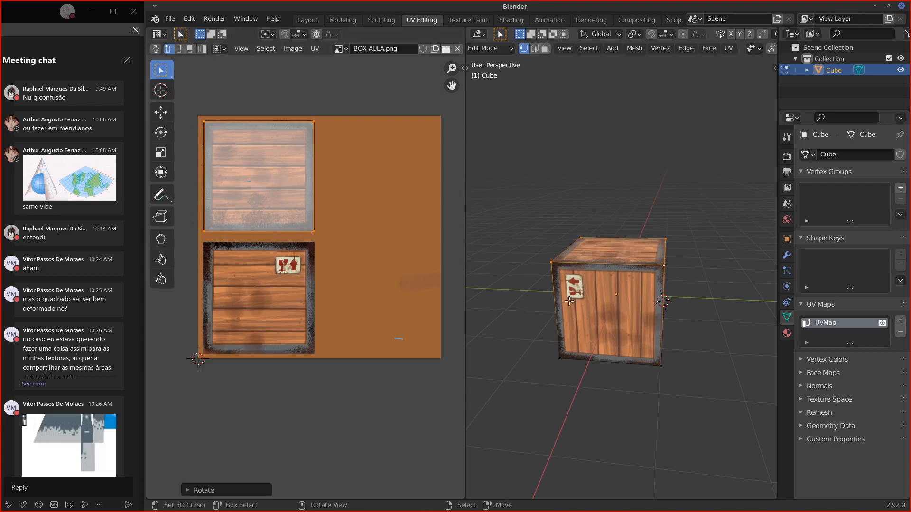
Step: Select the four vertices of the labelled front face and rotate its UV island a quarter turn so the label stands upright
{"action": "key", "text": "alt+a"}
{"action": "left_click", "coordinate": [551, 263]}
{"action": "left_click", "coordinate": [665, 265], "text": "shift"}
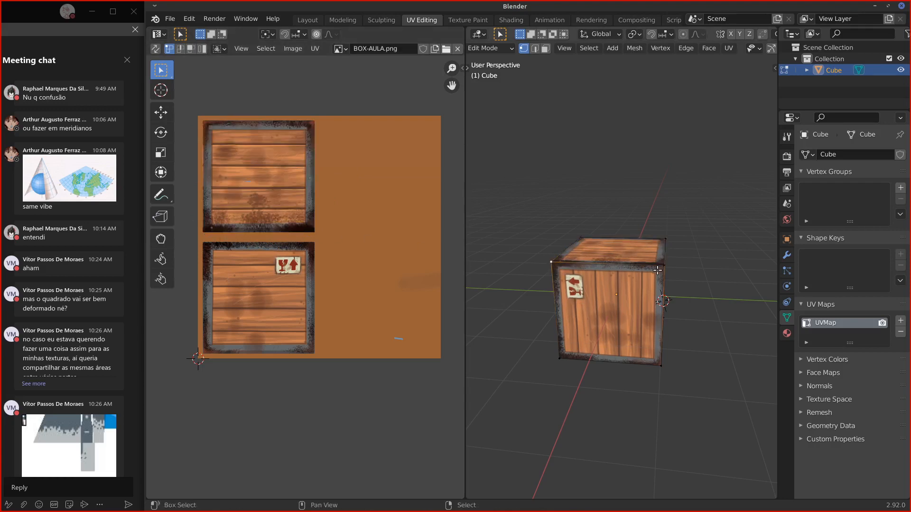
{"action": "left_click", "coordinate": [661, 365], "text": "shift"}
{"action": "left_click", "coordinate": [560, 358], "text": "shift"}
{"action": "key", "text": "r"}
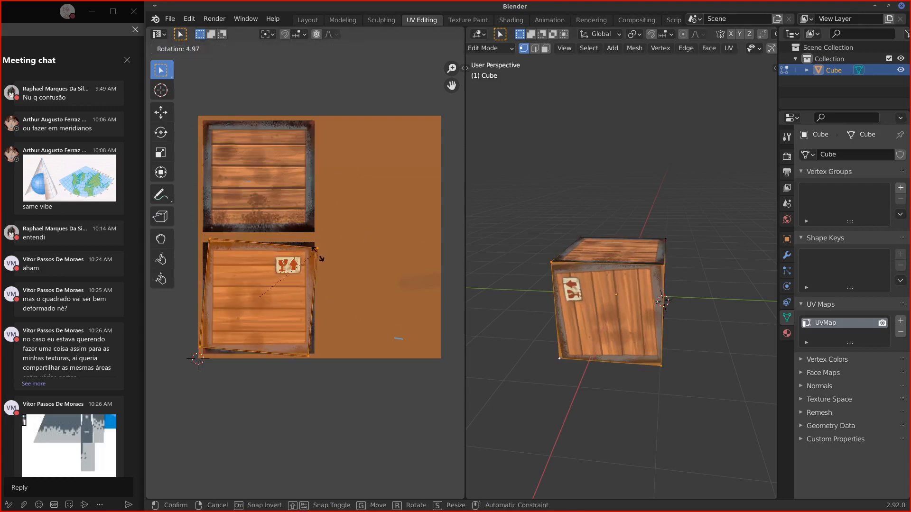
{"action": "key", "text": "ctrl"}
{"action": "left_click", "coordinate": [204, 248]}
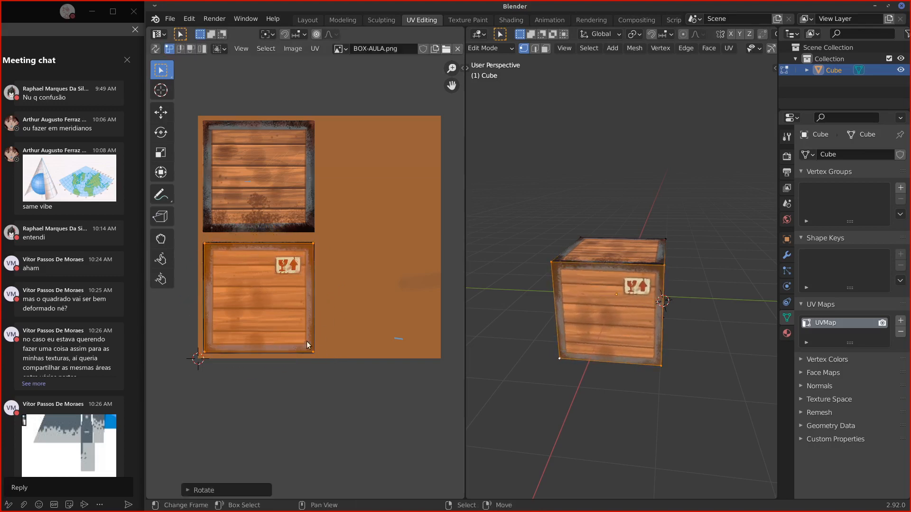
{"action": "key", "text": "g"}
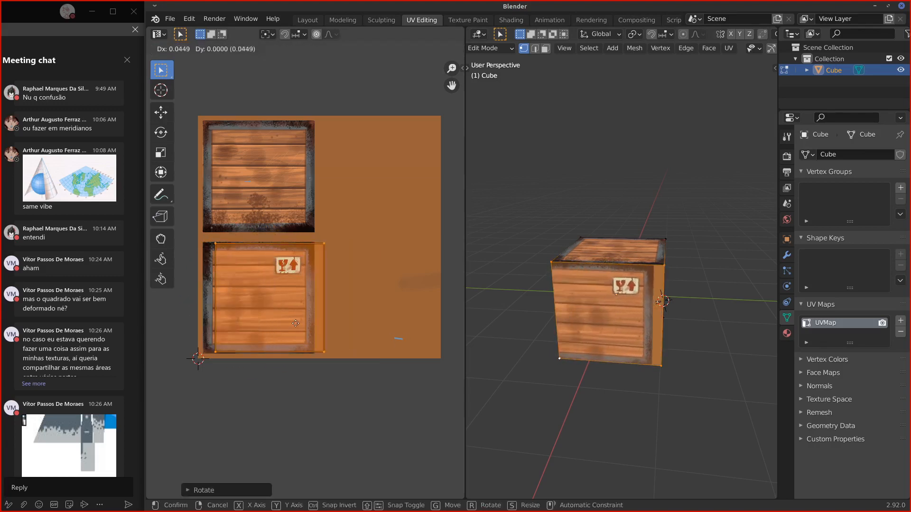
{"action": "key", "text": "Escape"}
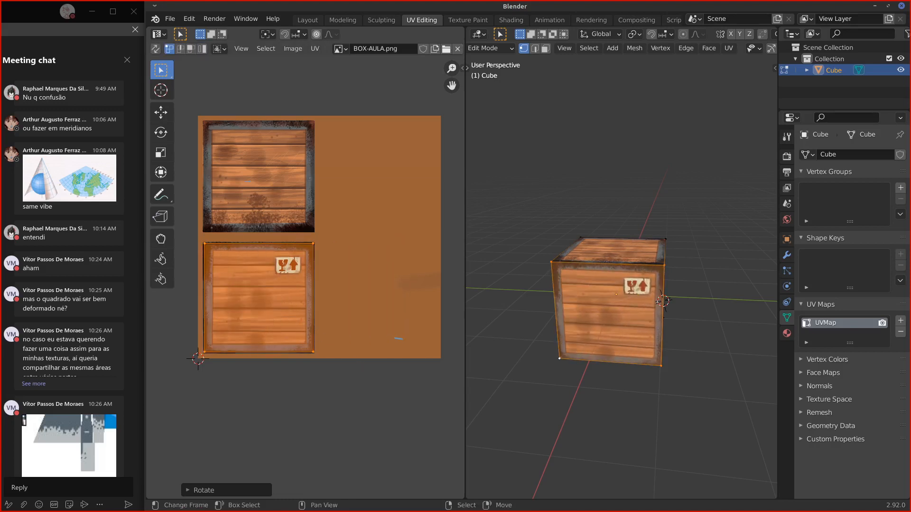
{"action": "key", "text": "g"}
{"action": "key", "text": "Escape"}
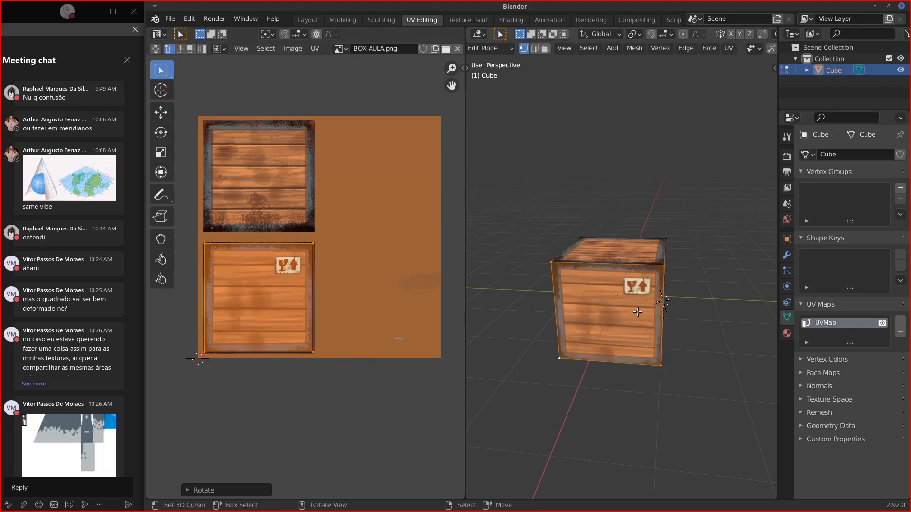
Step: In face selection mode, select the side face with vertical planks and rotate its UV island a quarter turn
{"action": "middle_click_drag", "start_coordinate": [637, 312], "coordinate": [592, 256]}
{"action": "key", "text": "Tab"}
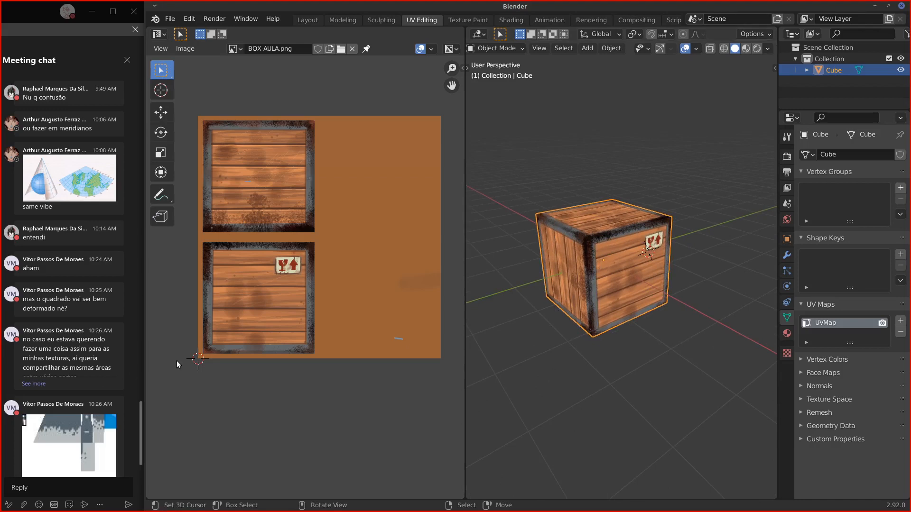
{"action": "scroll", "coordinate": [645, 301], "scroll_direction": "down", "scroll_amount": 1}
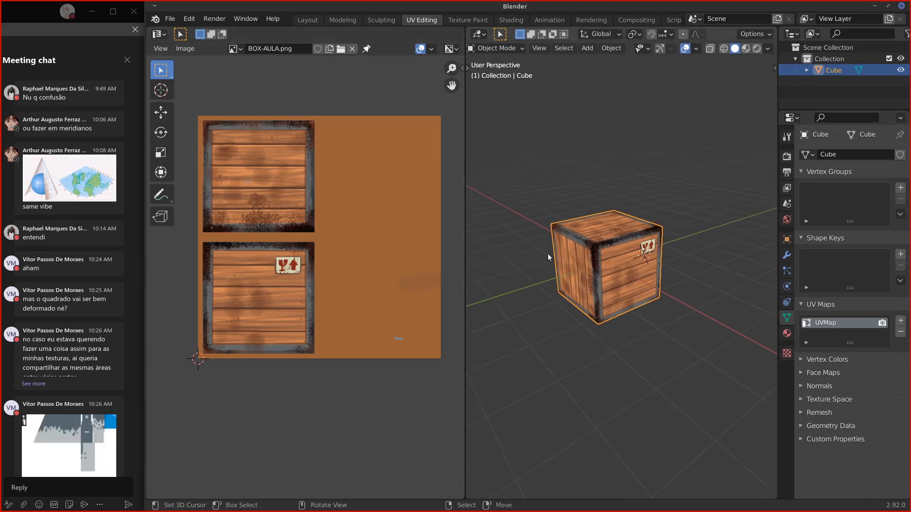
{"action": "middle_click_drag", "start_coordinate": [569, 272], "coordinate": [616, 262]}
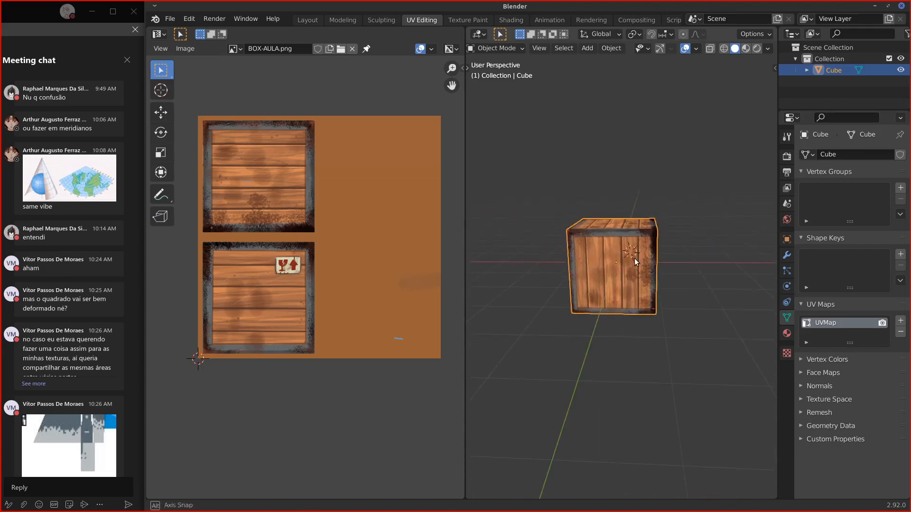
{"action": "key", "text": "Tab"}
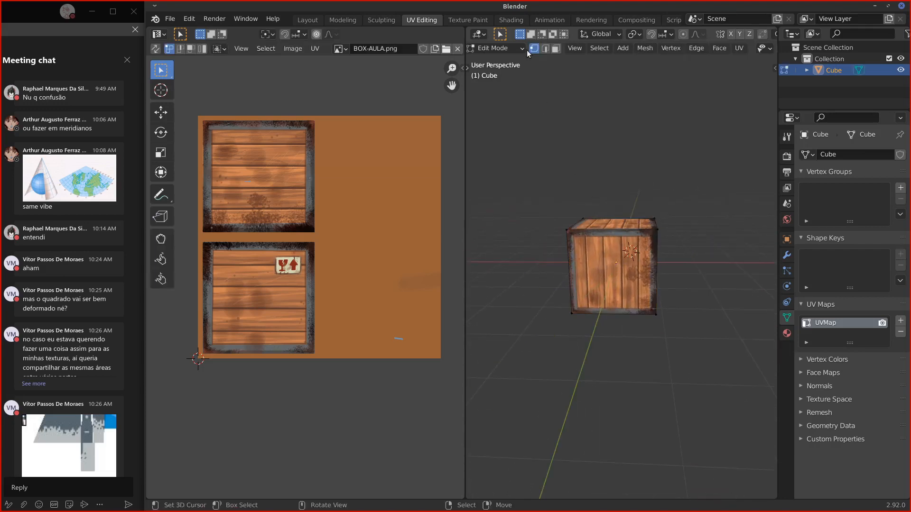
{"action": "left_click", "coordinate": [556, 48]}
{"action": "left_click", "coordinate": [618, 267]}
{"action": "middle_click_drag", "start_coordinate": [667, 268], "coordinate": [517, 271]}
{"action": "left_click", "coordinate": [306, 191]}
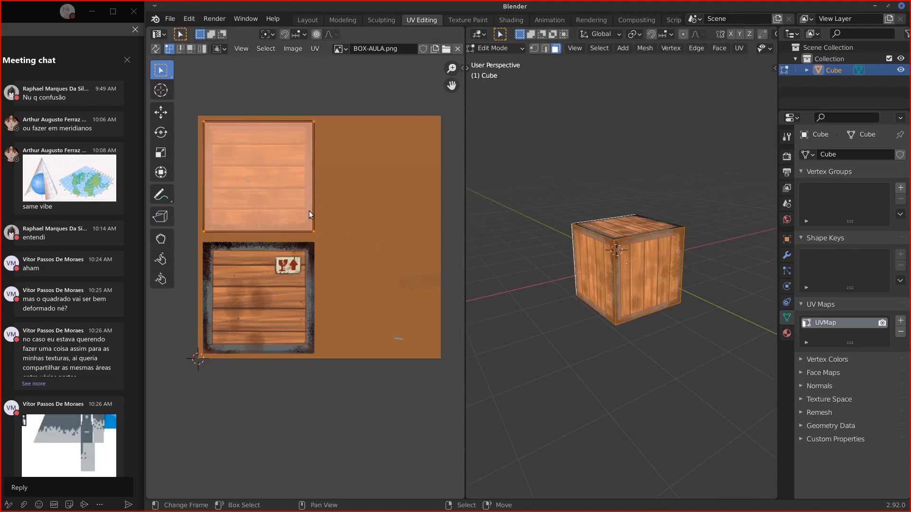
{"action": "key", "text": "r"}
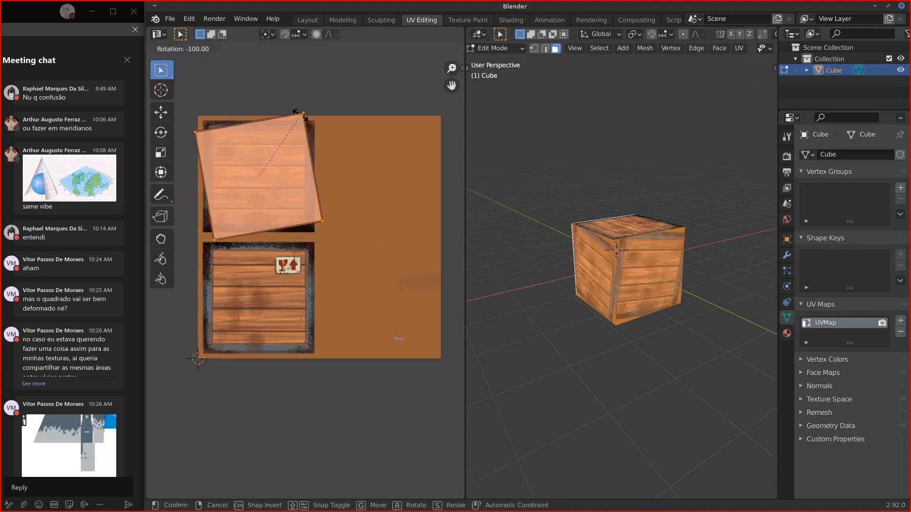
{"action": "left_click", "coordinate": [313, 124]}
Step: Examine the textured crate in Object Mode from several angles, comparing the plank direction on its faces
{"action": "middle_click_drag", "start_coordinate": [560, 247], "coordinate": [590, 287]}
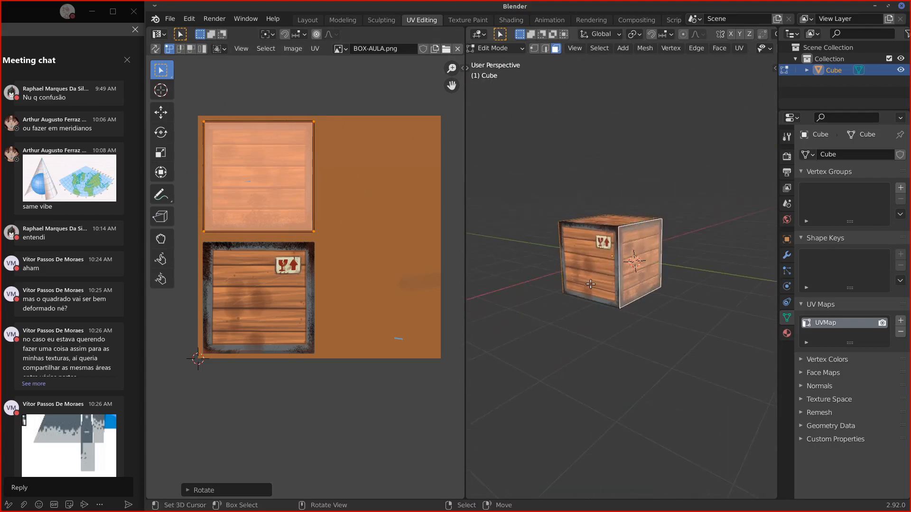
{"action": "scroll", "coordinate": [589, 287], "scroll_direction": "up", "scroll_amount": 2}
{"action": "key", "text": "Tab"}
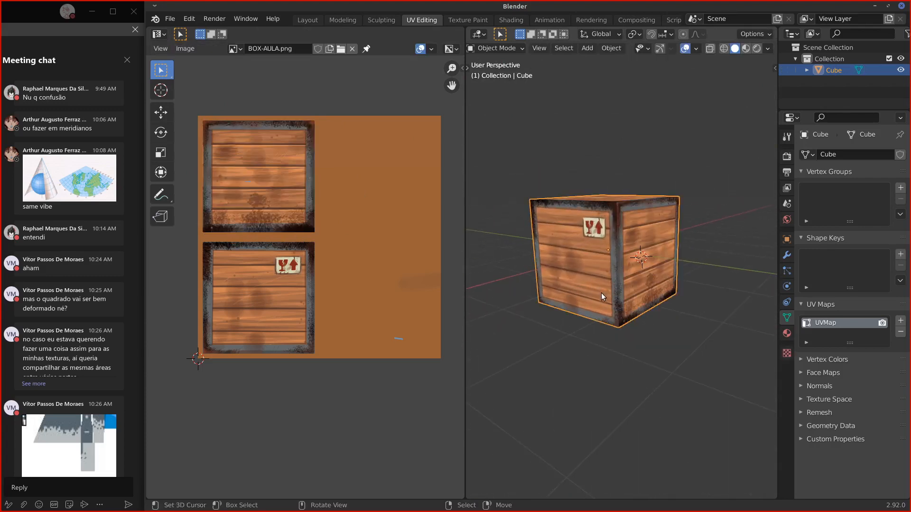
{"action": "mouse_move", "coordinate": [625, 318]}
{"action": "middle_mouse_down"}
{"action": "mouse_move", "coordinate": [645, 326]}
{"action": "mouse_move", "coordinate": [598, 304]}
{"action": "mouse_move", "coordinate": [631, 311]}
{"action": "middle_mouse_up"}
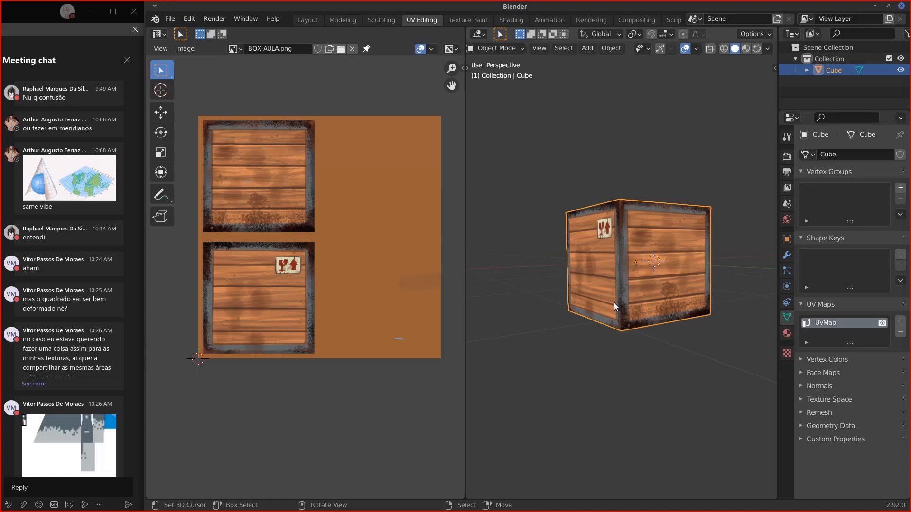
{"action": "middle_click_drag", "start_coordinate": [641, 312], "coordinate": [666, 352]}
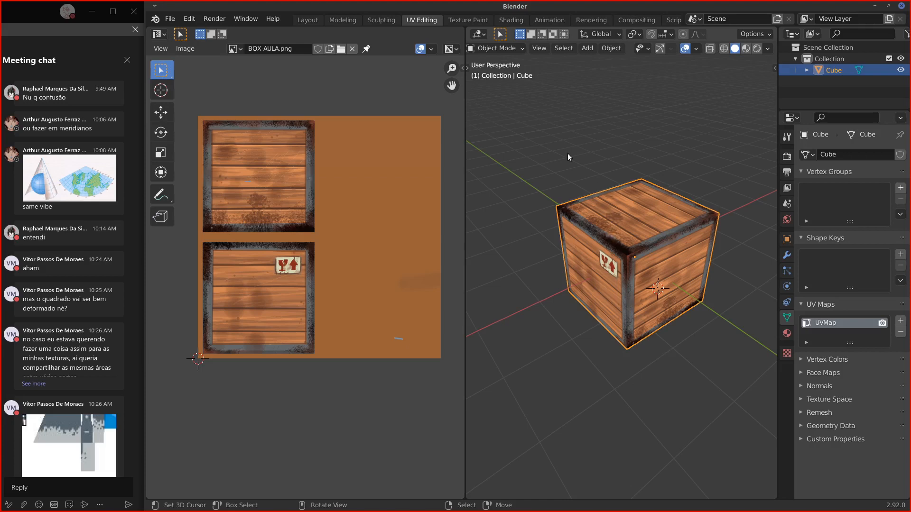
Step: Return to Edit Mode, circle the cube with an annotation, and erase the circle and the leftover stroke over the texture
{"action": "left_click", "coordinate": [506, 48]}
{"action": "left_click", "coordinate": [504, 74]}
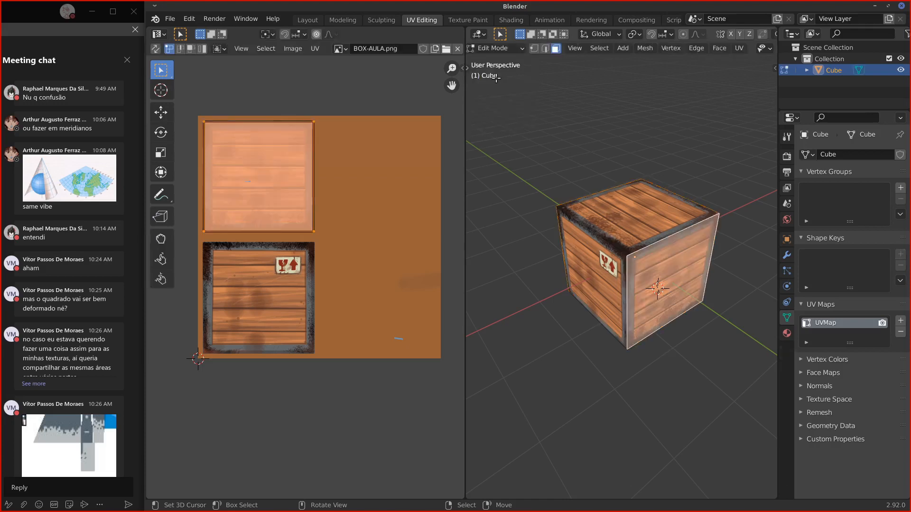
{"action": "middle_click_drag", "start_coordinate": [667, 248], "coordinate": [679, 244]}
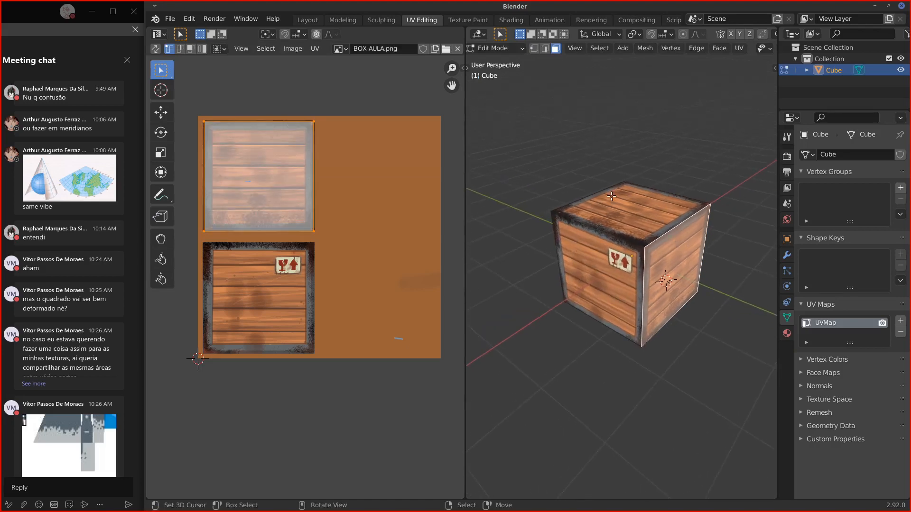
{"action": "mouse_move", "coordinate": [592, 166]}
{"action": "left_mouse_down"}
{"action": "mouse_move", "coordinate": [749, 229]}
{"action": "mouse_move", "coordinate": [630, 164]}
{"action": "left_mouse_up"}
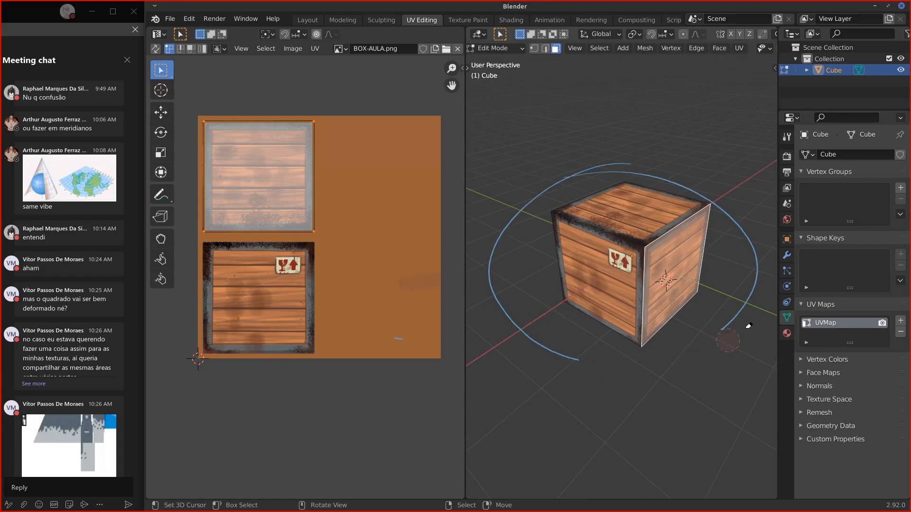
{"action": "left_click_drag", "start_coordinate": [690, 178], "coordinate": [486, 261]}
{"action": "left_click_drag", "start_coordinate": [585, 367], "coordinate": [539, 171]}
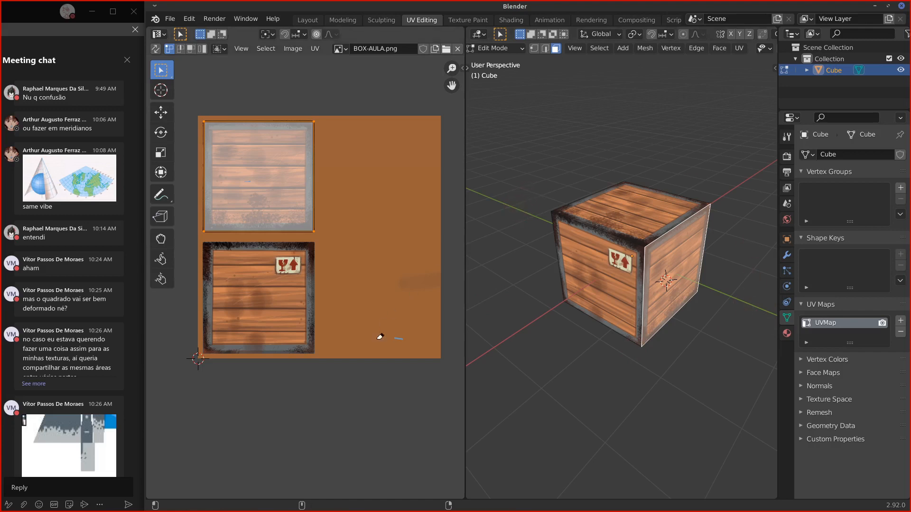
{"action": "middle_click_drag", "start_coordinate": [629, 342], "coordinate": [641, 339]}
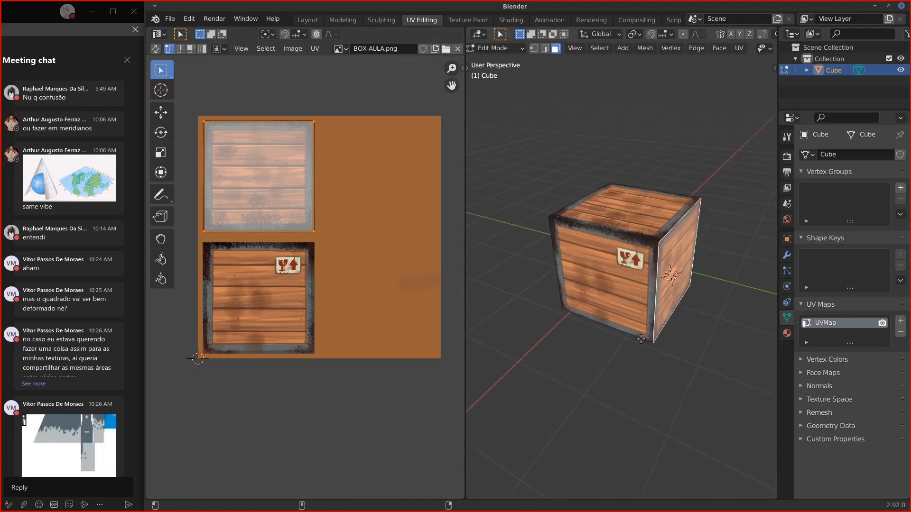
{"action": "middle_click_drag", "start_coordinate": [712, 352], "coordinate": [690, 347]}
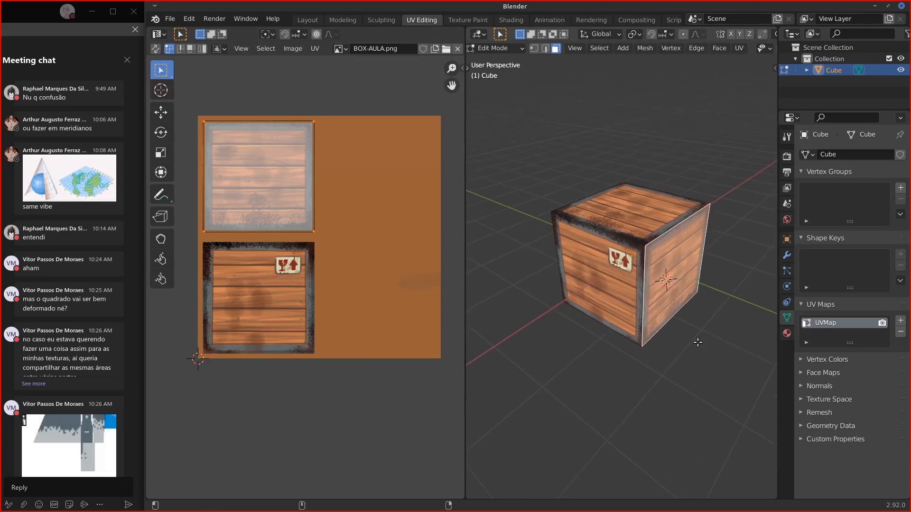
Step: Enlarge the cube's UV map list and remove its UVMap
{"action": "left_click_drag", "start_coordinate": [850, 341], "coordinate": [850, 354]}
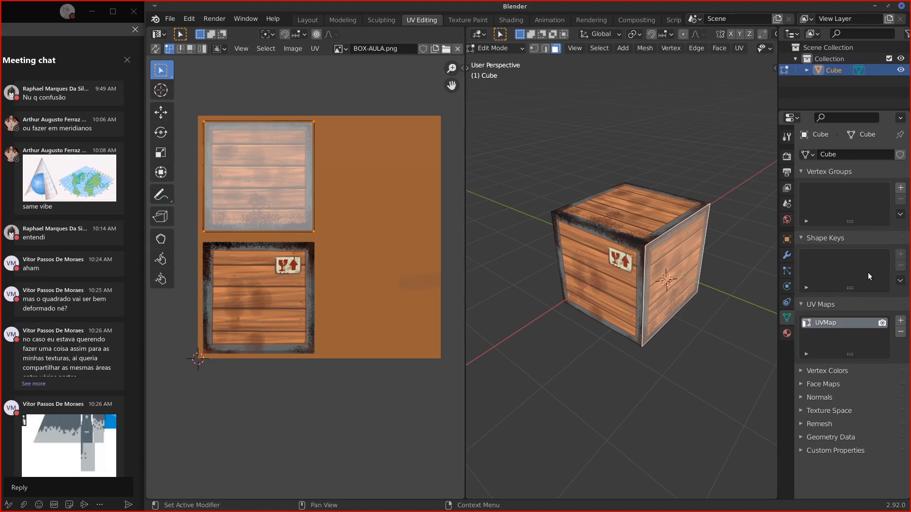
{"action": "scroll", "coordinate": [892, 323], "scroll_direction": "down", "scroll_amount": 1}
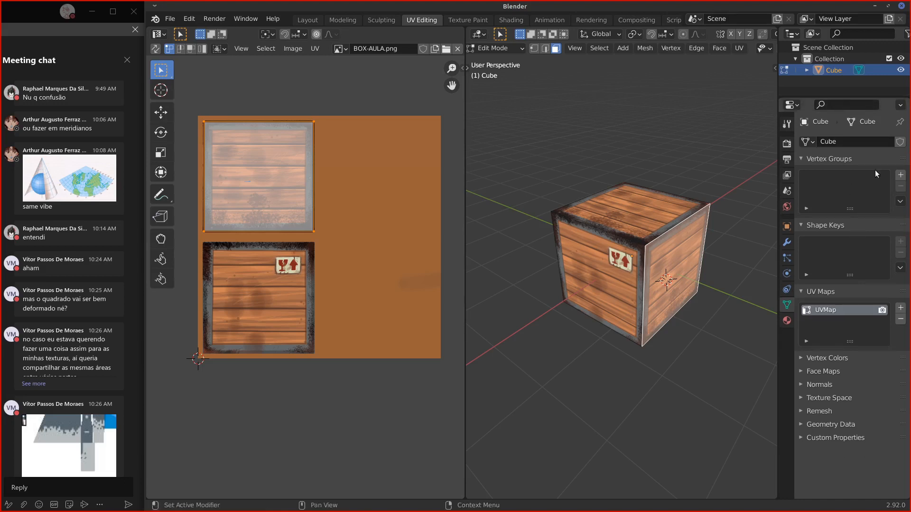
{"action": "left_click", "coordinate": [900, 320]}
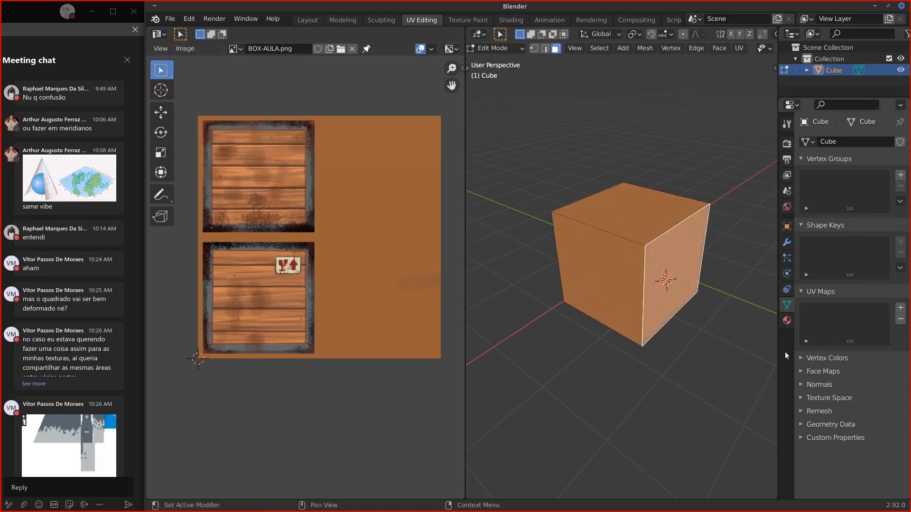
Step: Delete the vertices of the selected face and of the remaining face to clear the cube's mesh
{"action": "key", "text": "x"}
{"action": "left_click", "coordinate": [624, 321]}
{"action": "left_click", "coordinate": [603, 270]}
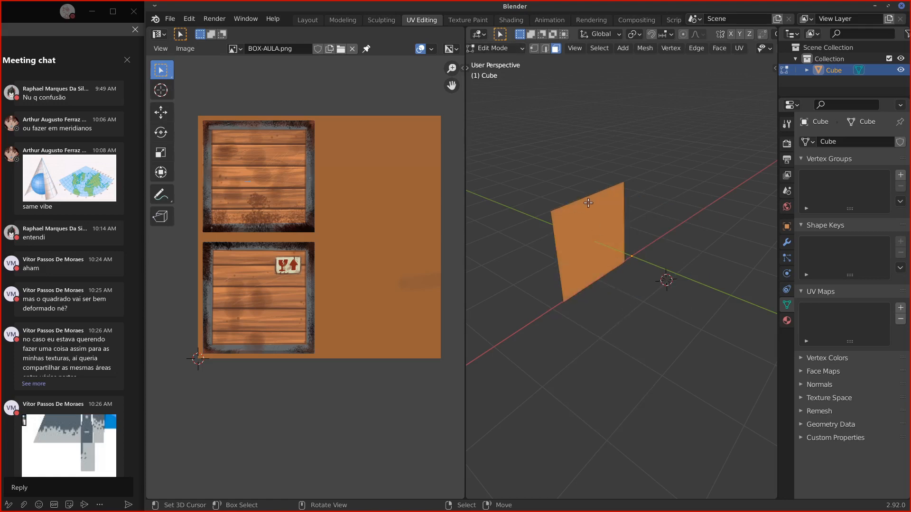
{"action": "key", "text": "x"}
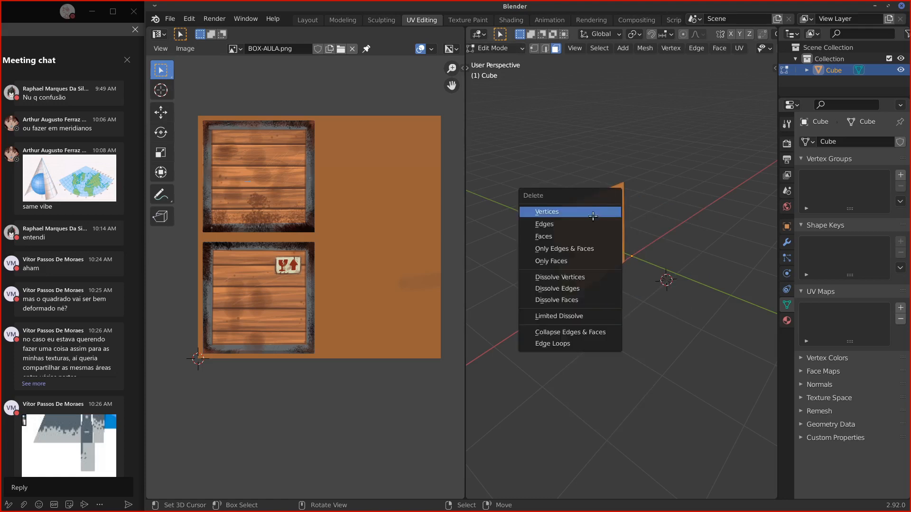
{"action": "left_click", "coordinate": [599, 212]}
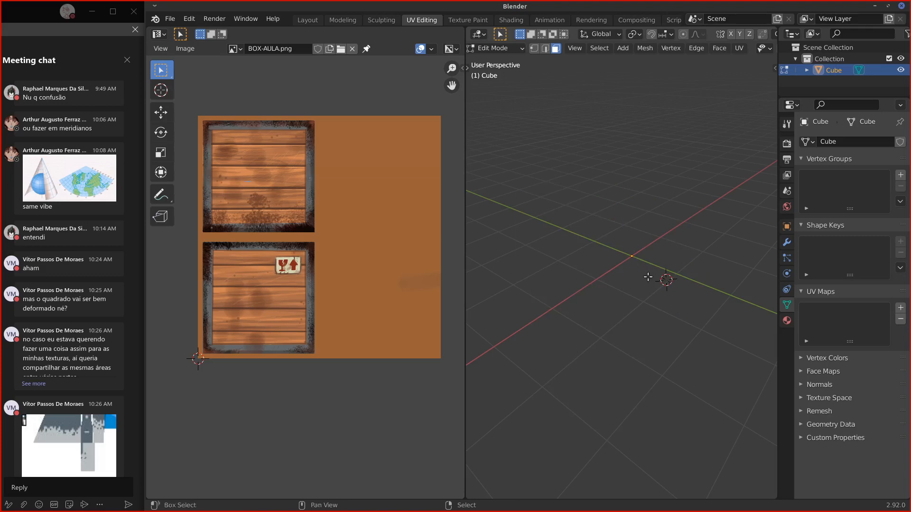
Step: Reset the 3D cursor to the world origin and add a new cube mesh there
{"action": "key", "text": "shift+c"}
{"action": "key", "text": "shift+a"}
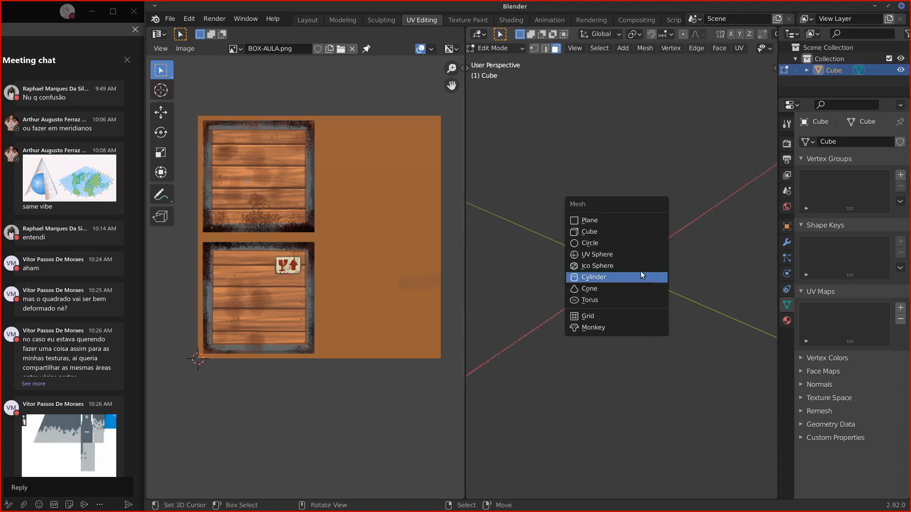
{"action": "left_click", "coordinate": [622, 231]}
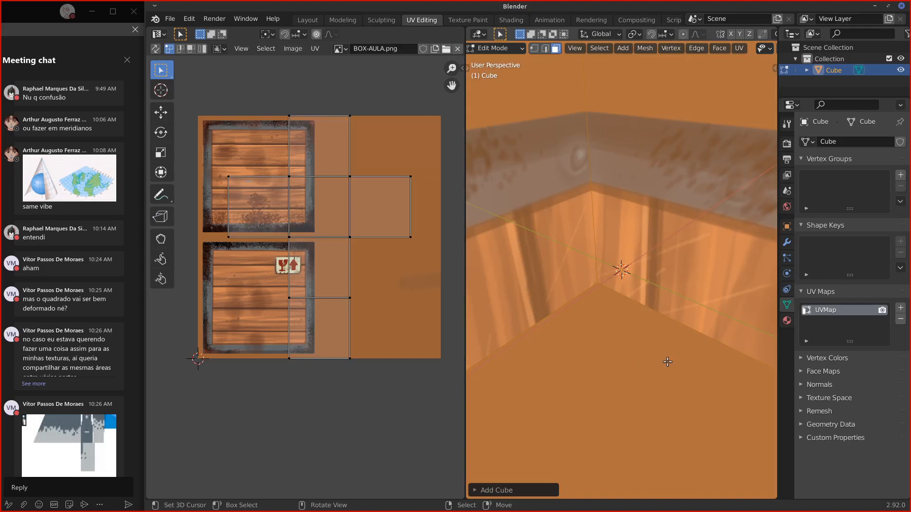
{"action": "scroll", "coordinate": [670, 360], "scroll_direction": "down", "scroll_amount": 8}
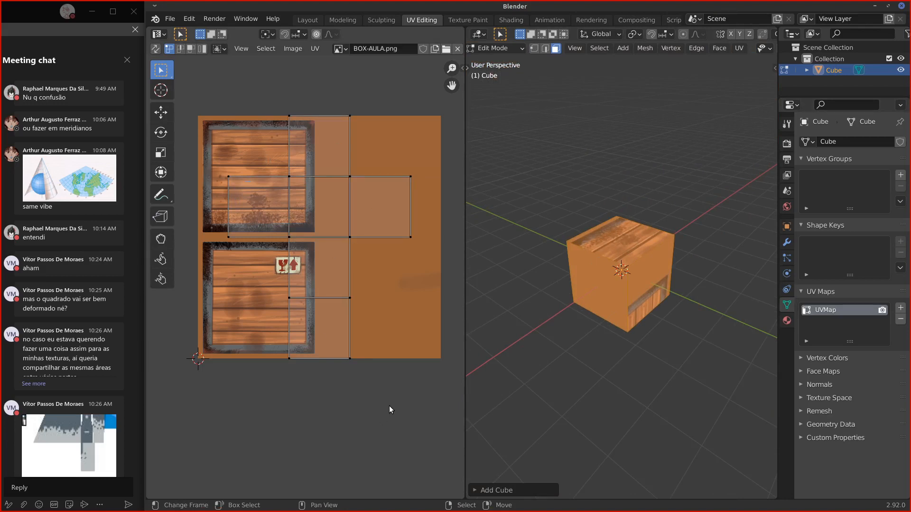
Step: Remove the new cube's UVMap and select its visible side faces one at a time
{"action": "left_click", "coordinate": [900, 319]}
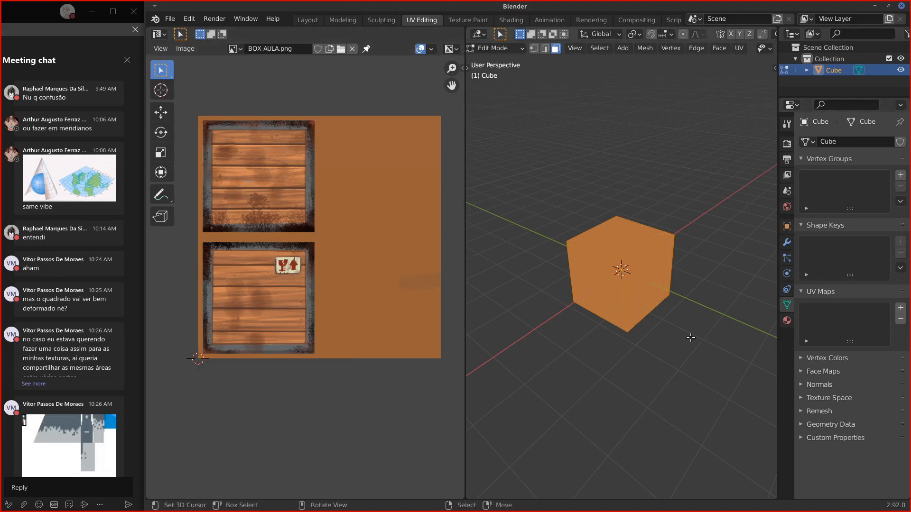
{"action": "left_click", "coordinate": [608, 283]}
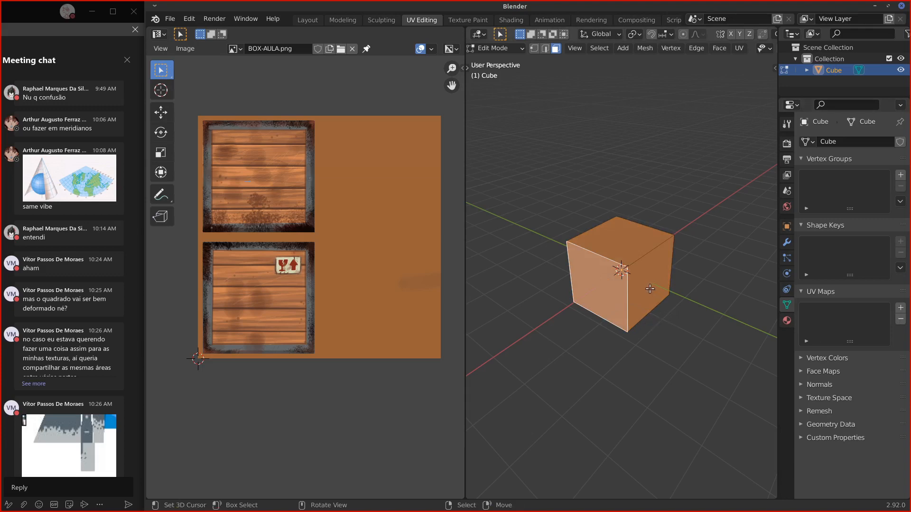
{"action": "left_click", "coordinate": [647, 274]}
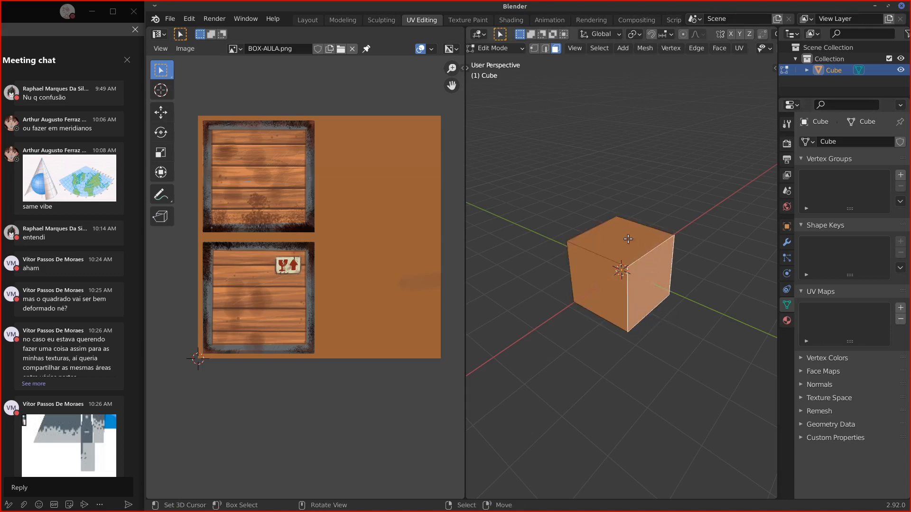
{"action": "middle_click_drag", "start_coordinate": [628, 239], "coordinate": [561, 285]}
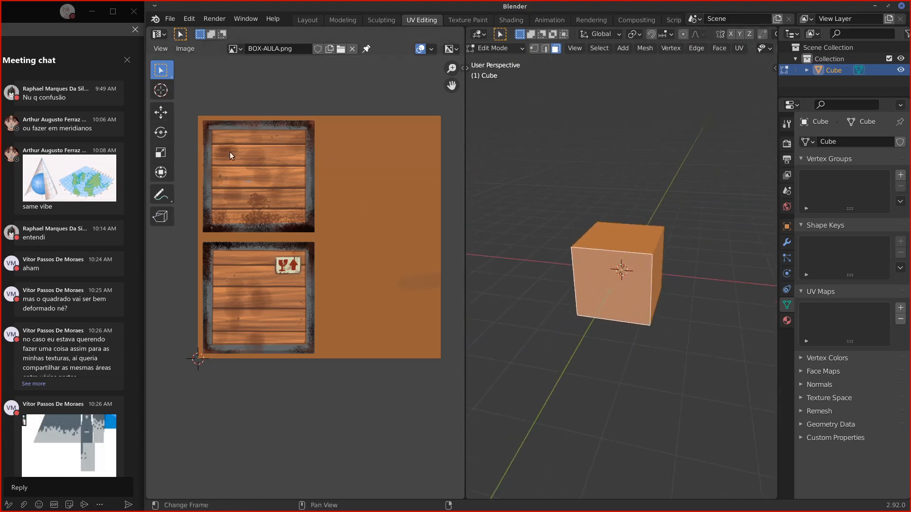
Step: Reset the UVs of the cube's selected side face
{"action": "middle_click_drag", "start_coordinate": [546, 238], "coordinate": [595, 283]}
{"action": "scroll", "coordinate": [57, 370], "scroll_direction": "down", "scroll_amount": 3}
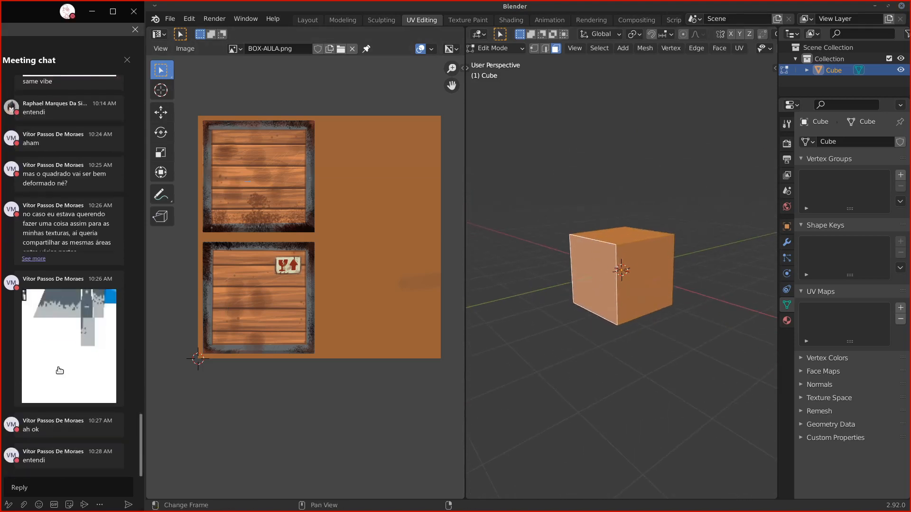
{"action": "left_click", "coordinate": [741, 48]}
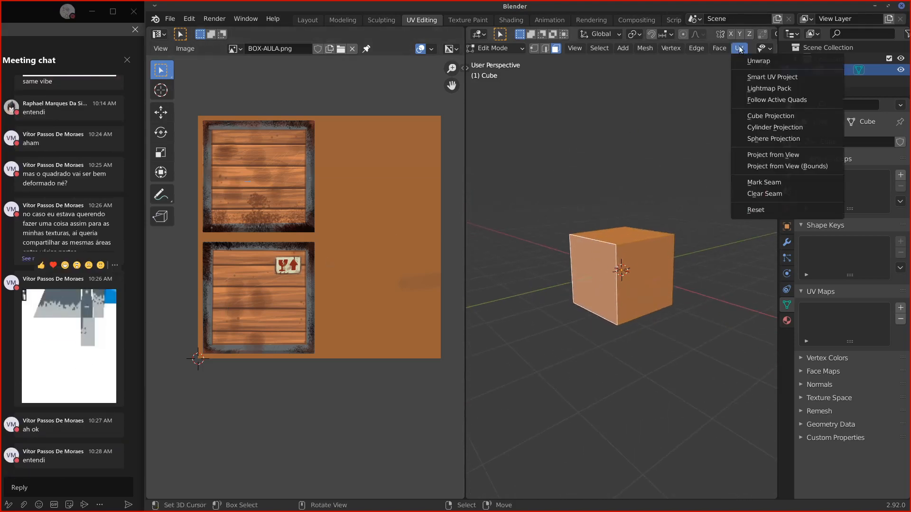
{"action": "left_click", "coordinate": [755, 210]}
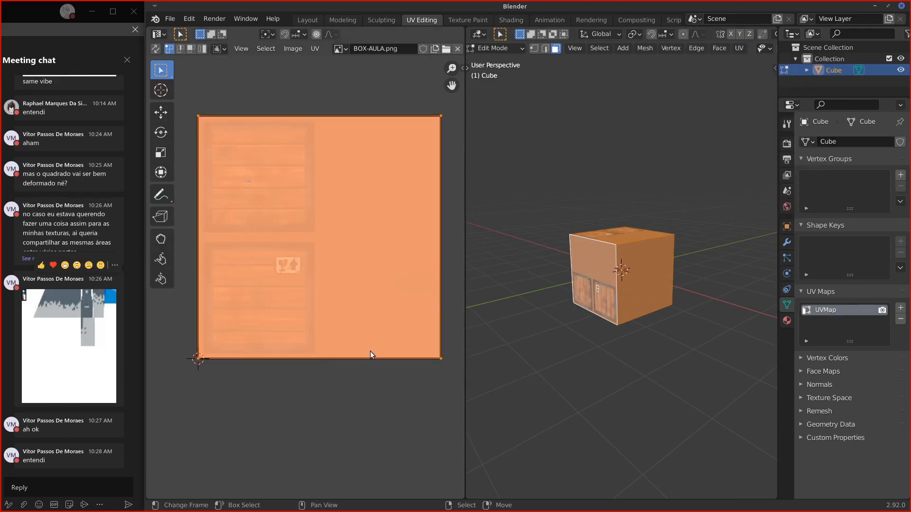
Step: Scale the UV island down to about 0.4 and move it by -0.25 in X and 0.25 in Y onto the upper crate
{"action": "key", "text": "s"}
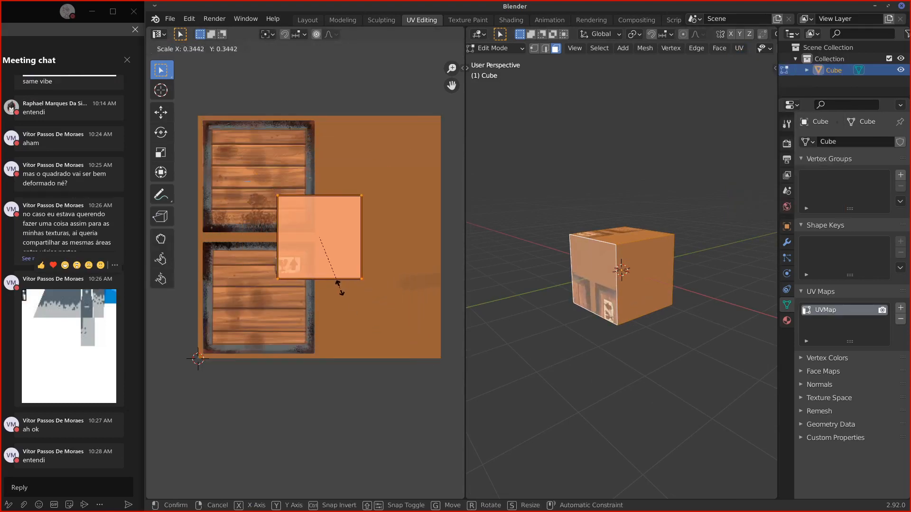
{"action": "left_click", "coordinate": [351, 290]}
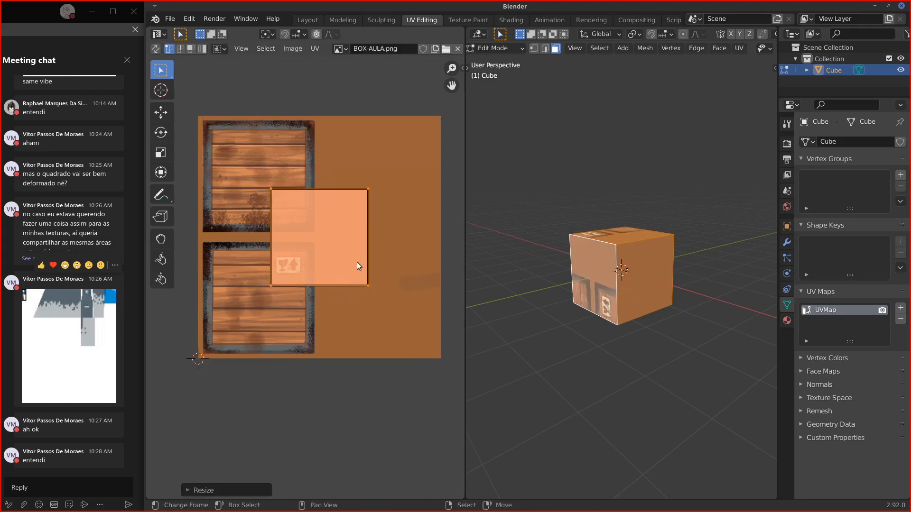
{"action": "key", "text": "g"}
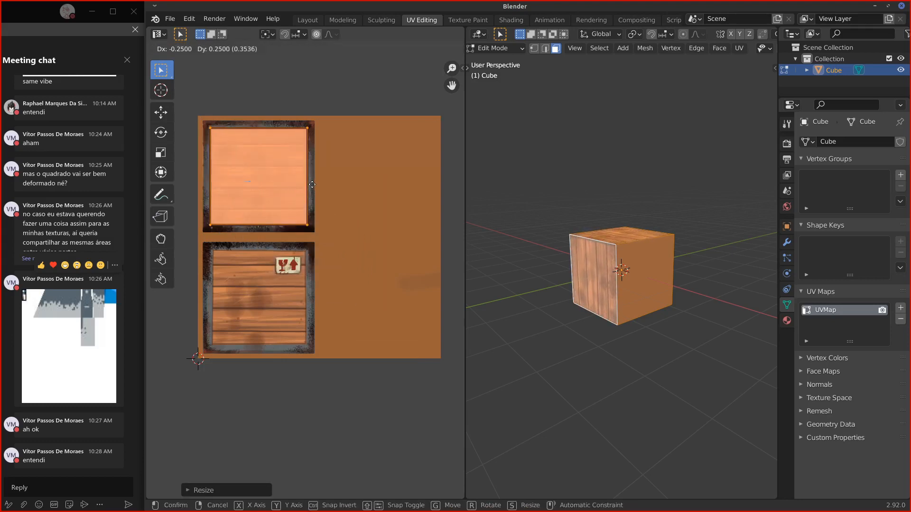
{"action": "left_click", "coordinate": [312, 184]}
Step: Rotate the UV island 90 degrees so the planks run horizontally and scale it by 1.11 to cover the upper crate's frame
{"action": "key", "text": "r"}
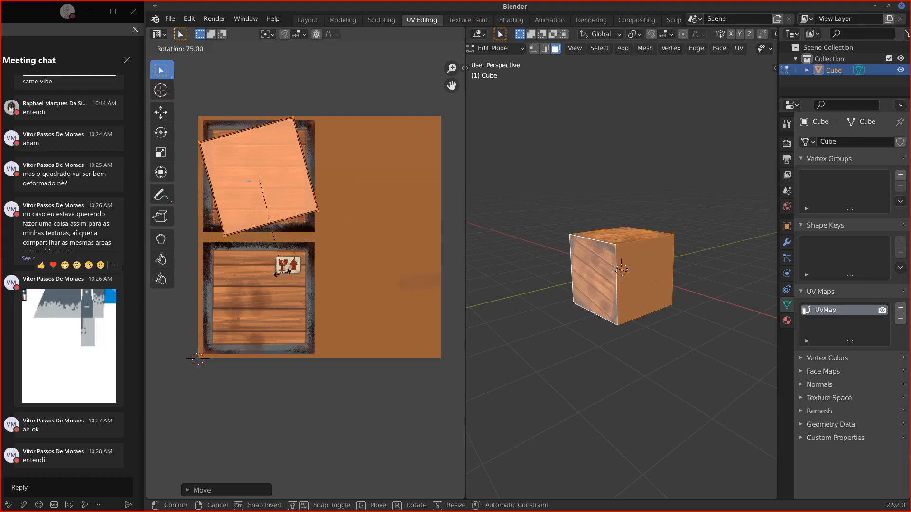
{"action": "left_click", "coordinate": [254, 271]}
{"action": "key", "text": "s"}
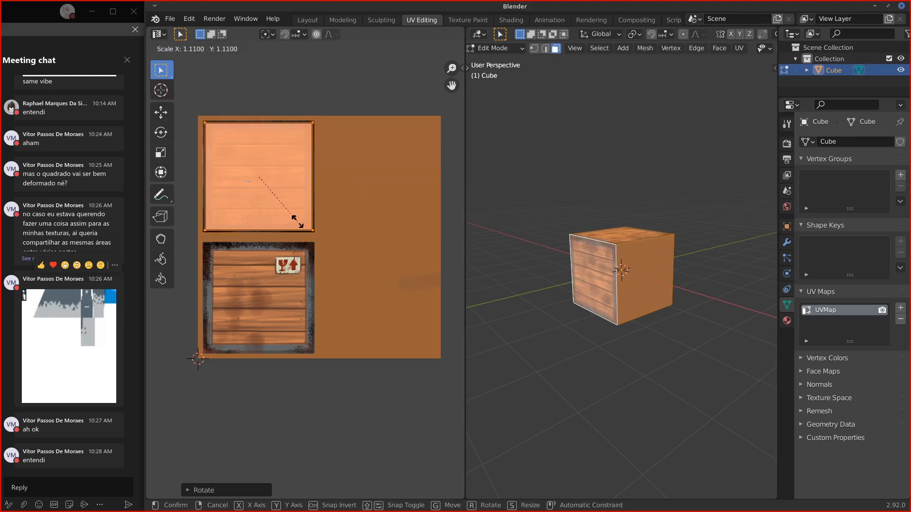
{"action": "left_click", "coordinate": [297, 221]}
Step: Scale the UV island up by about 1.02 so it reaches the outer edges of the upper crate
{"action": "middle_click_drag", "start_coordinate": [598, 273], "coordinate": [708, 272]}
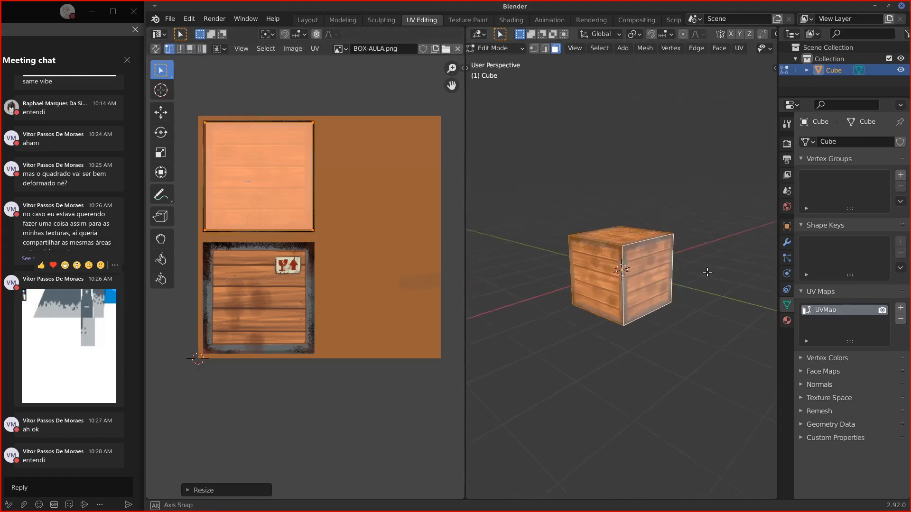
{"action": "scroll", "coordinate": [707, 272], "scroll_direction": "up", "scroll_amount": 2}
{"action": "scroll", "coordinate": [307, 178], "scroll_direction": "up", "scroll_amount": 3}
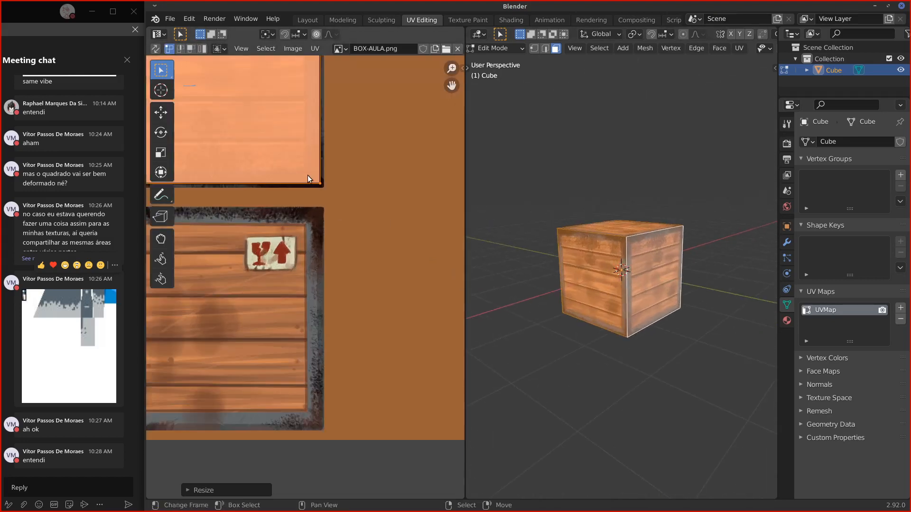
{"action": "scroll", "coordinate": [306, 181], "scroll_direction": "down", "scroll_amount": 1}
{"action": "middle_click_drag", "start_coordinate": [305, 193], "coordinate": [374, 238]}
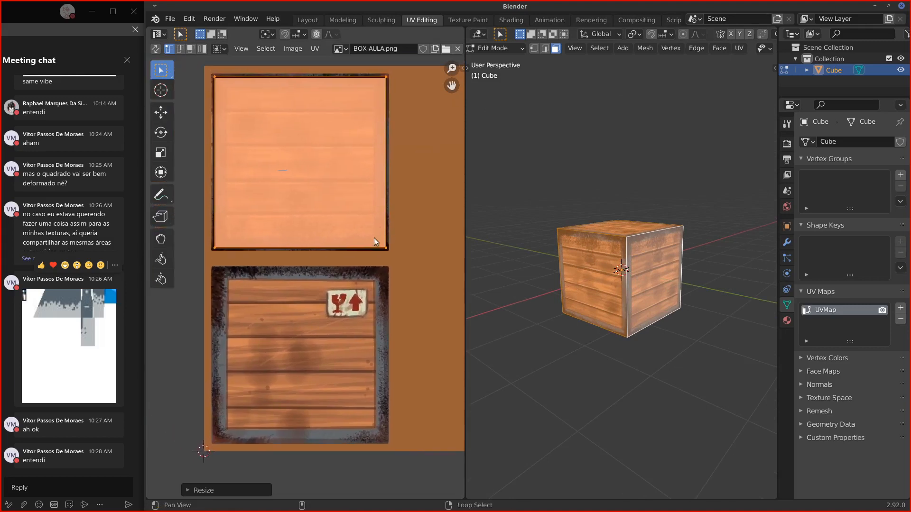
{"action": "key", "text": "s"}
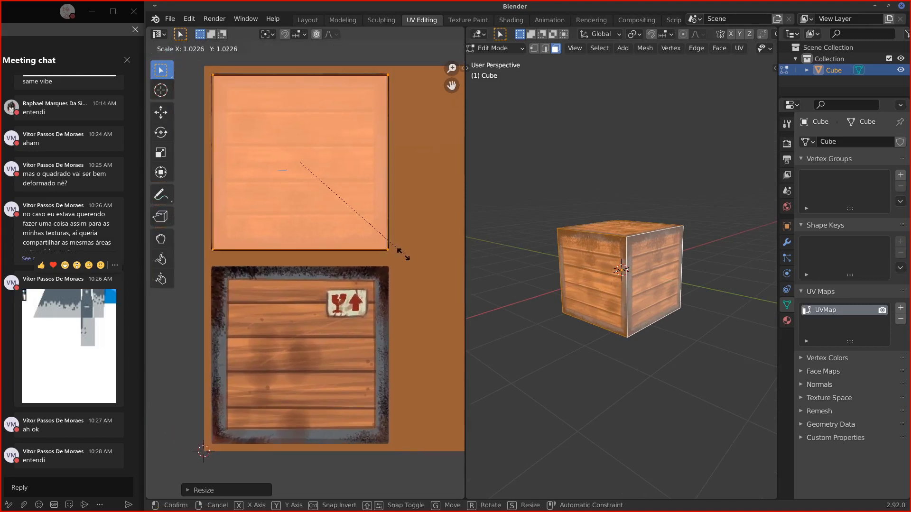
{"action": "left_click", "coordinate": [401, 255]}
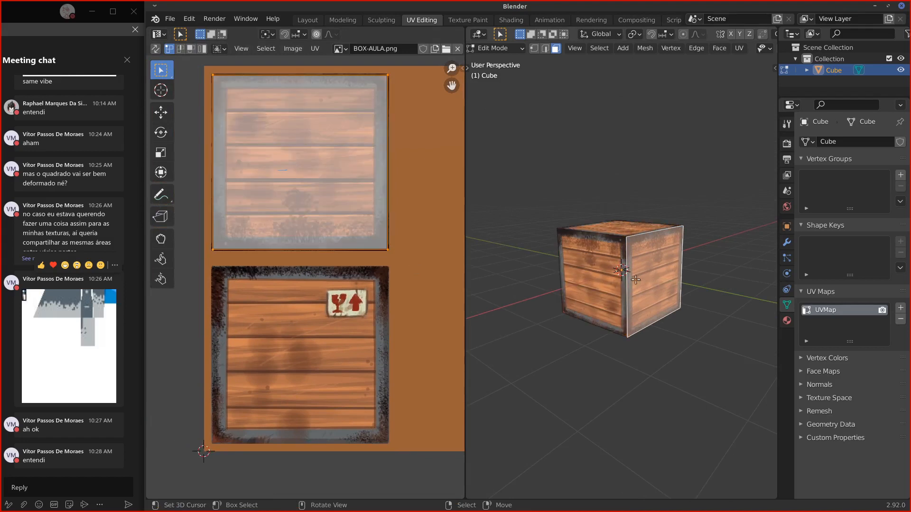
Step: Try to shift the UV islands of two adjacent side faces sideways off the upper crate, one face at a time
{"action": "left_click", "coordinate": [617, 274]}
{"action": "left_click", "coordinate": [664, 267]}
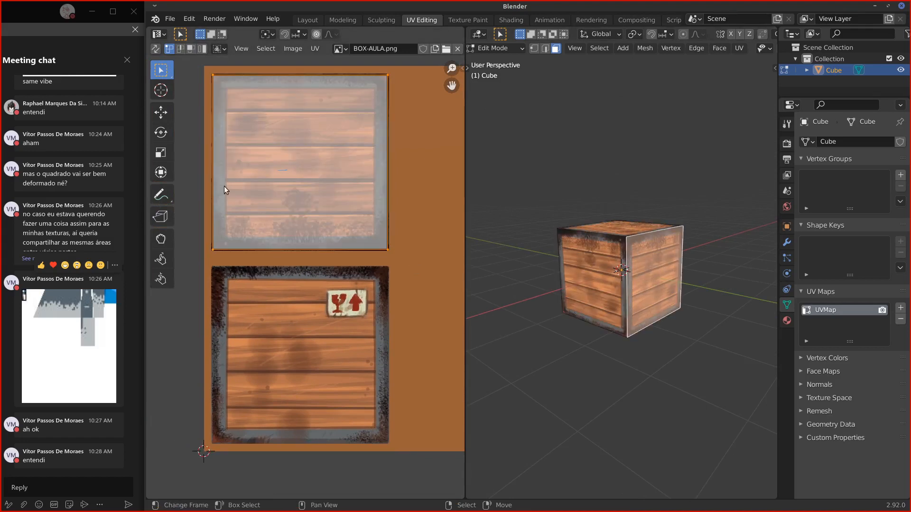
{"action": "key", "text": "g"}
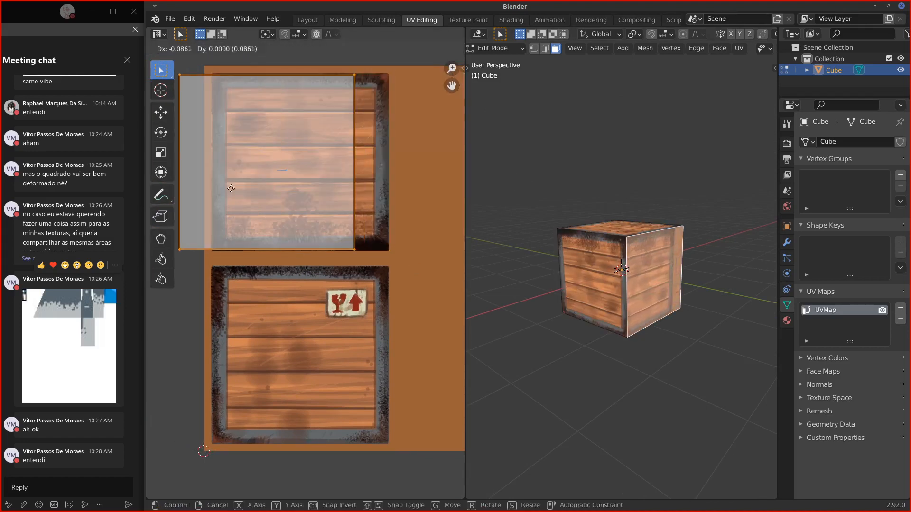
{"action": "left_click", "coordinate": [198, 185]}
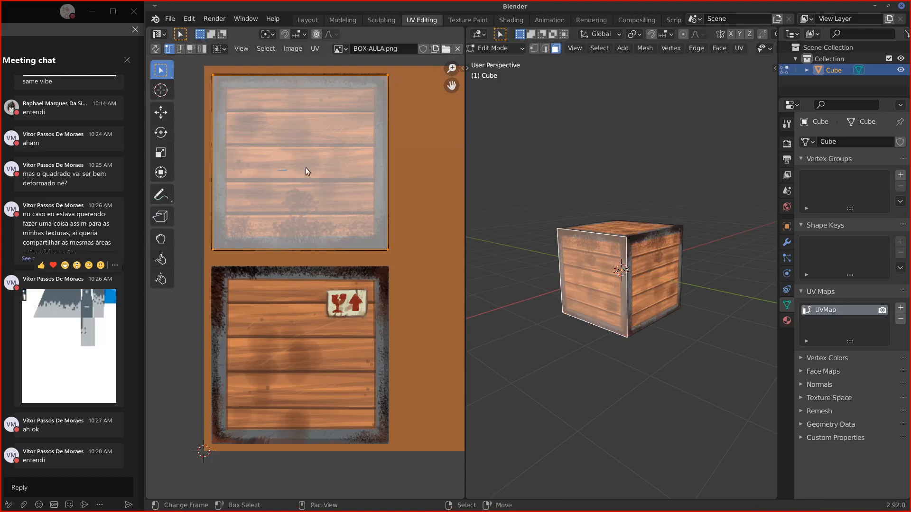
{"action": "key", "text": "g"}
{"action": "left_click", "coordinate": [210, 167]}
Step: Reset the UVs of the cube's plain side face that shows no crate texture
{"action": "middle_click_drag", "start_coordinate": [603, 322], "coordinate": [579, 309]}
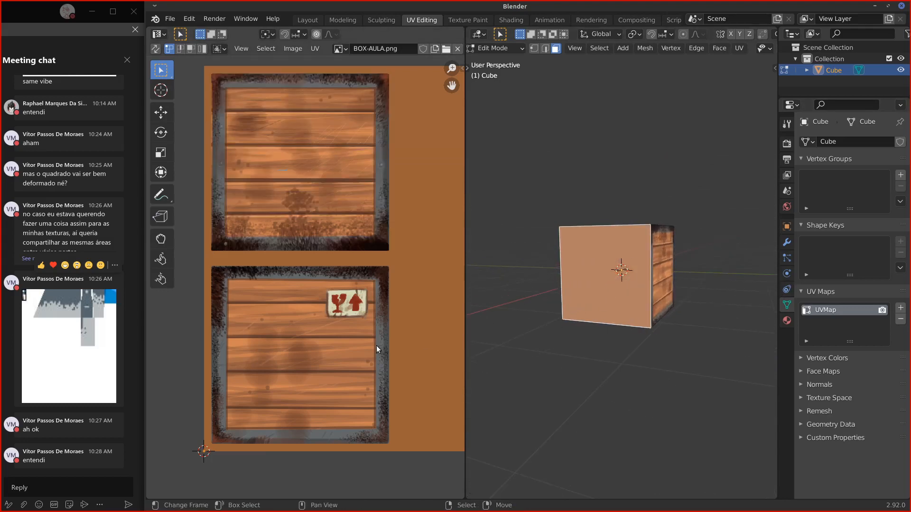
{"action": "scroll", "coordinate": [446, 326], "scroll_direction": "down", "scroll_amount": 3}
{"action": "scroll", "coordinate": [610, 281], "scroll_direction": "up", "scroll_amount": 4}
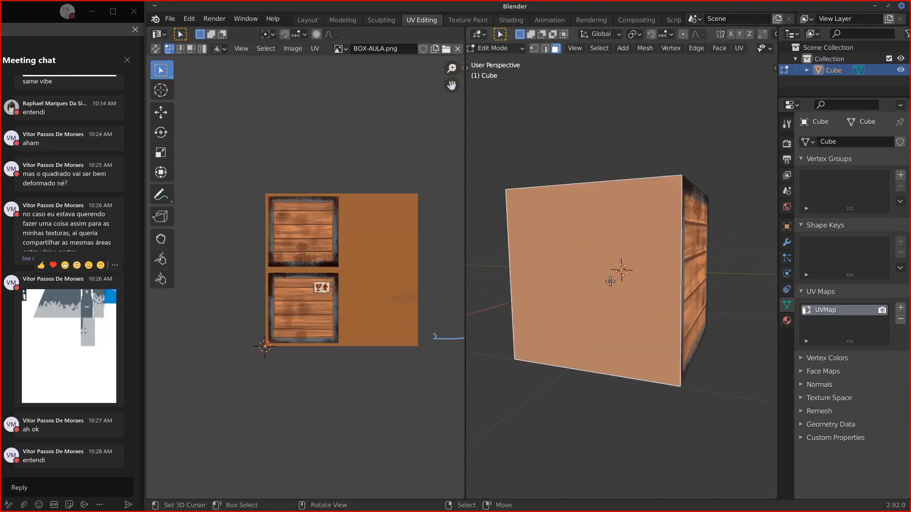
{"action": "key", "text": "u"}
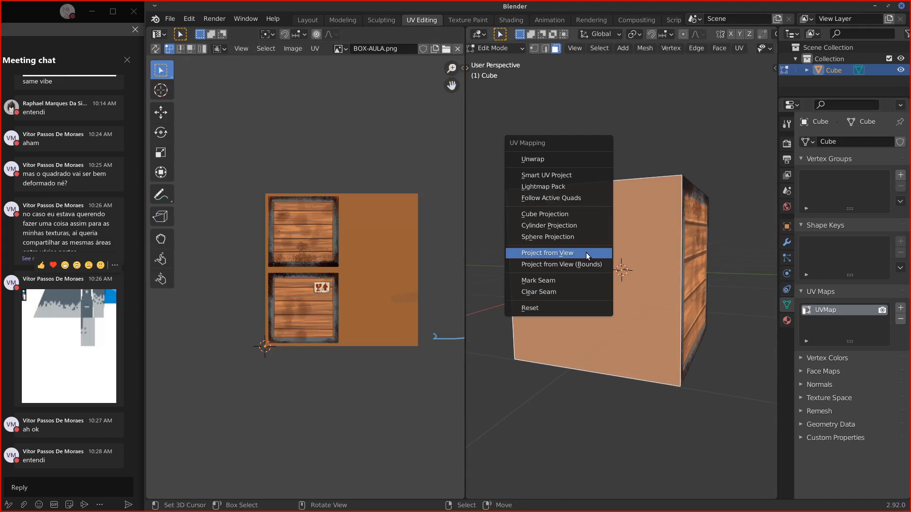
{"action": "left_click", "coordinate": [558, 308]}
Step: Shrink the reset island to about 0.4, place it on the lower crate and rotate it so the fragile label stands upright
{"action": "key", "text": "s"}
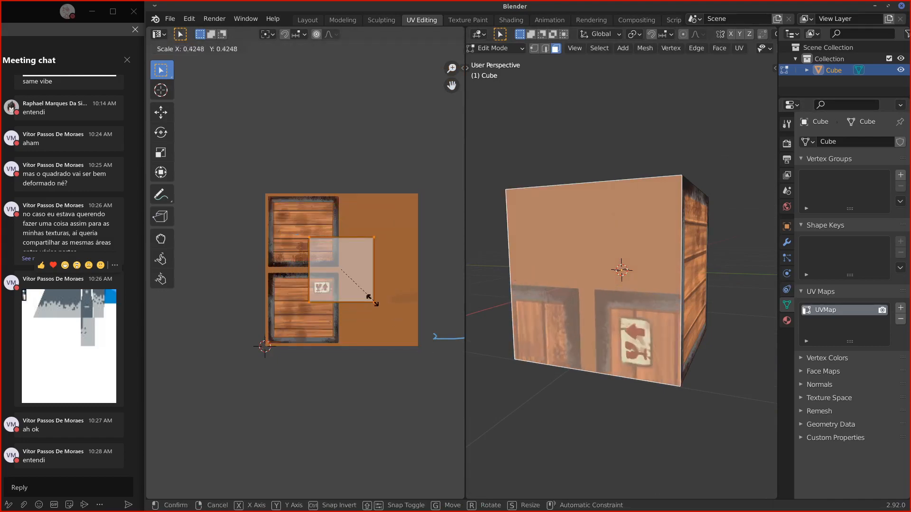
{"action": "left_click", "coordinate": [376, 283]}
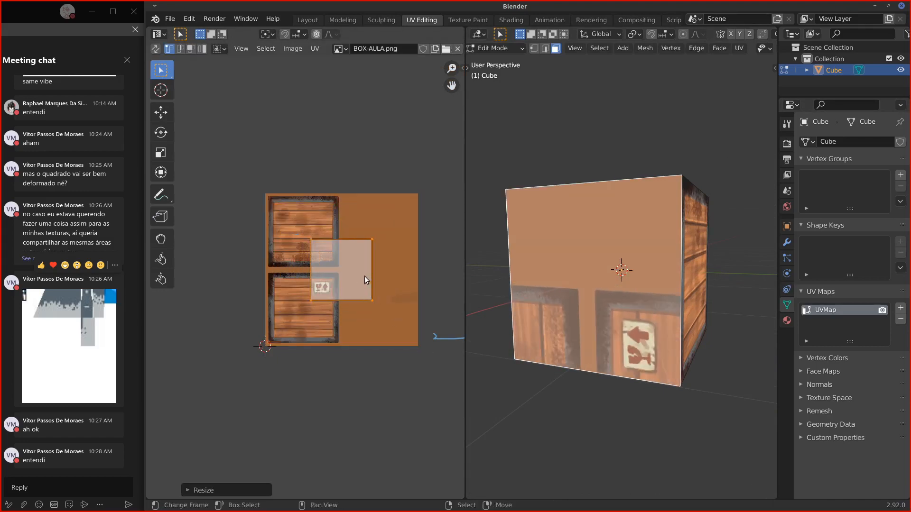
{"action": "key", "text": "g"}
{"action": "left_click", "coordinate": [328, 290]}
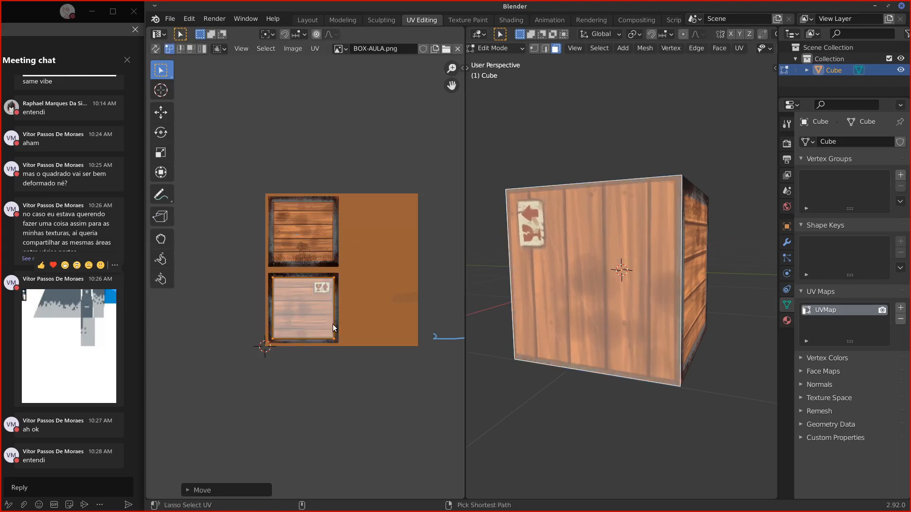
{"action": "key", "text": "r"}
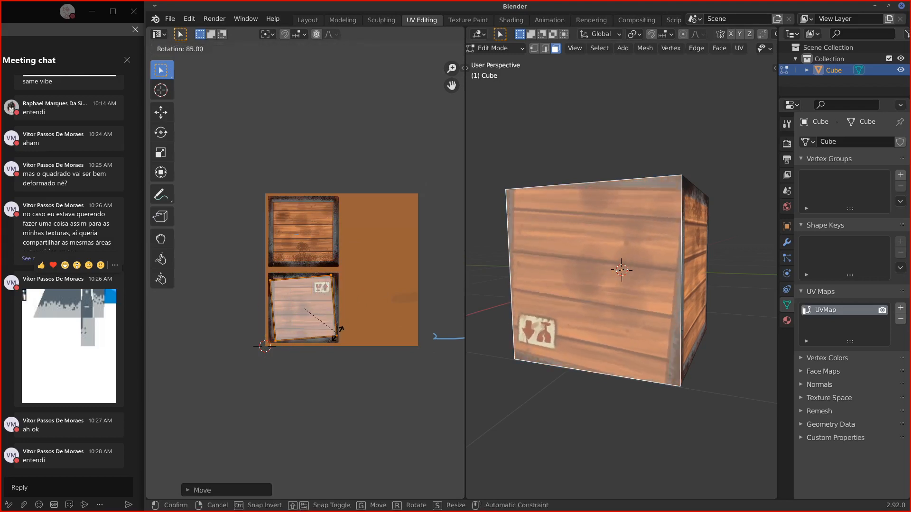
{"action": "left_click", "coordinate": [279, 280]}
Step: Scale the labelled face's UV island by 1.12 to fill the lower crate including its metal frame
{"action": "scroll", "coordinate": [345, 319], "scroll_direction": "up", "scroll_amount": 4}
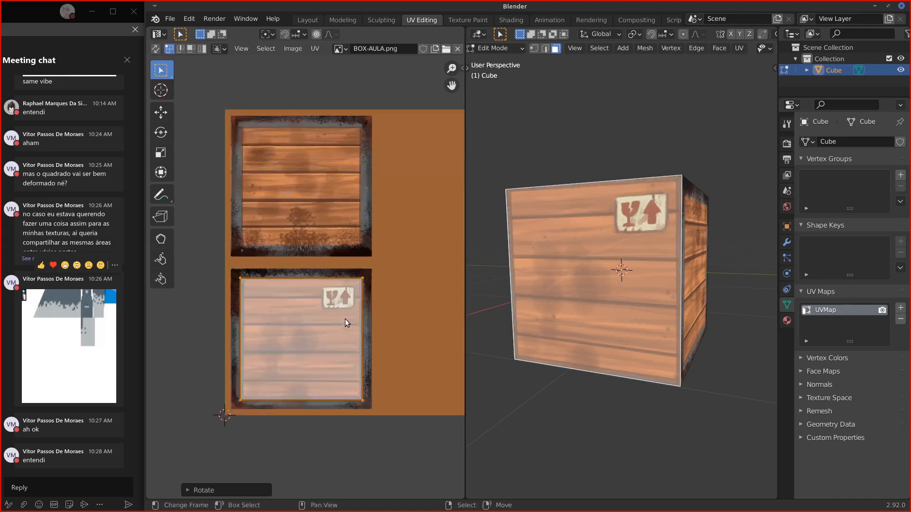
{"action": "scroll", "coordinate": [348, 252], "scroll_direction": "up", "scroll_amount": 1}
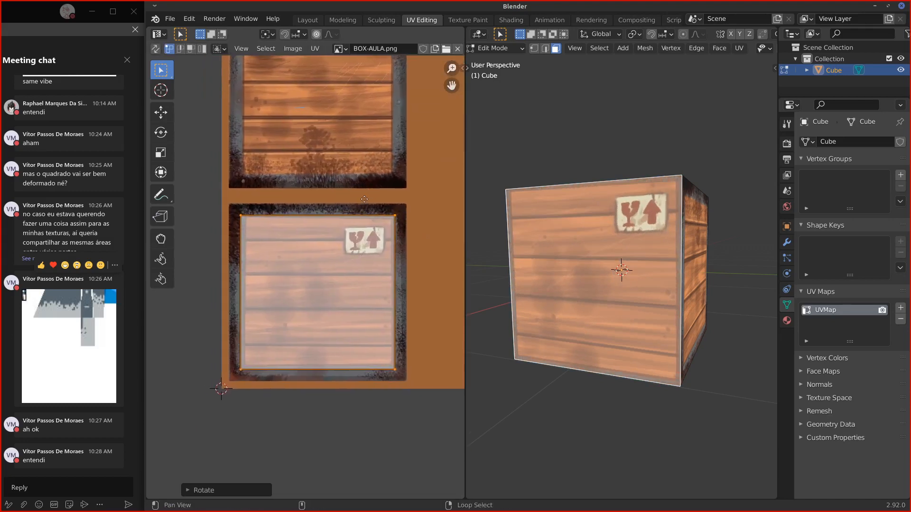
{"action": "scroll", "coordinate": [345, 138], "scroll_direction": "down", "scroll_amount": 1}
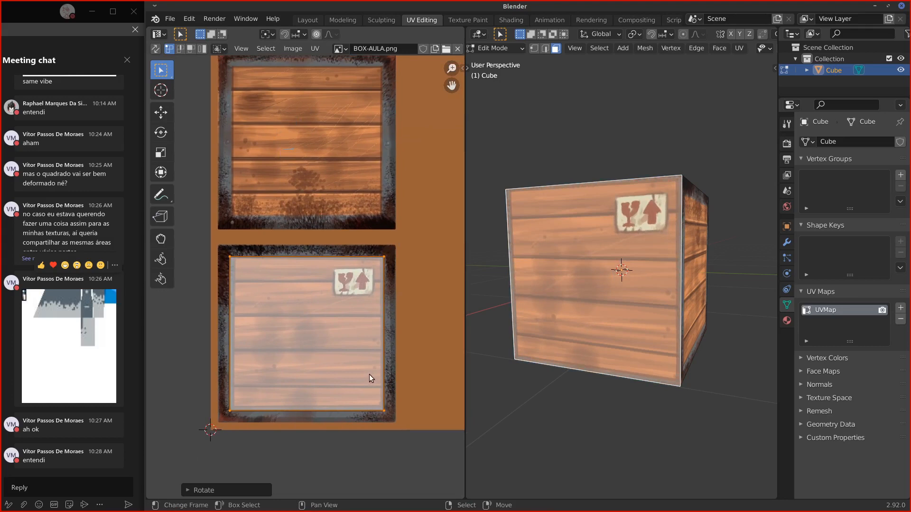
{"action": "key", "text": "s"}
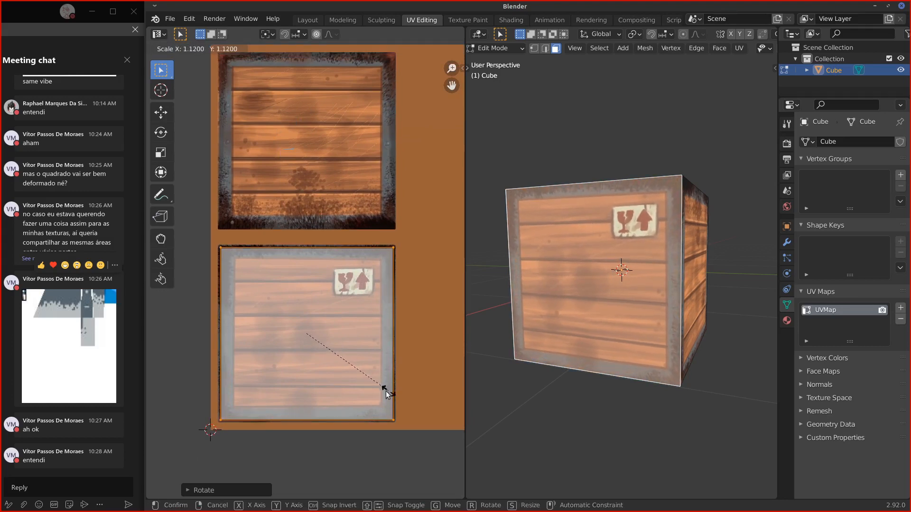
{"action": "left_click", "coordinate": [387, 394]}
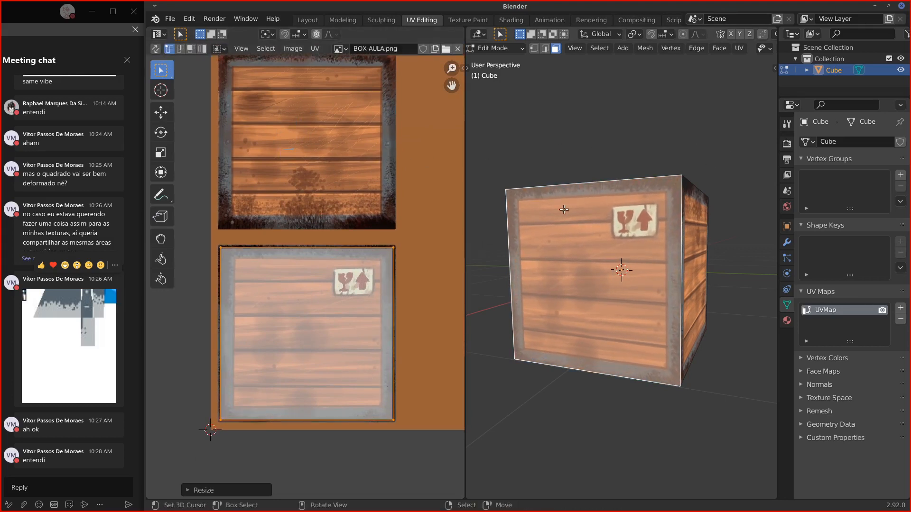
Step: Select another side face with the upper crate texture and rotate its UV island by -180 degrees
{"action": "middle_click_drag", "start_coordinate": [332, 308], "coordinate": [326, 268]}
{"action": "middle_click_drag", "start_coordinate": [554, 269], "coordinate": [674, 291]}
{"action": "left_click", "coordinate": [615, 252]}
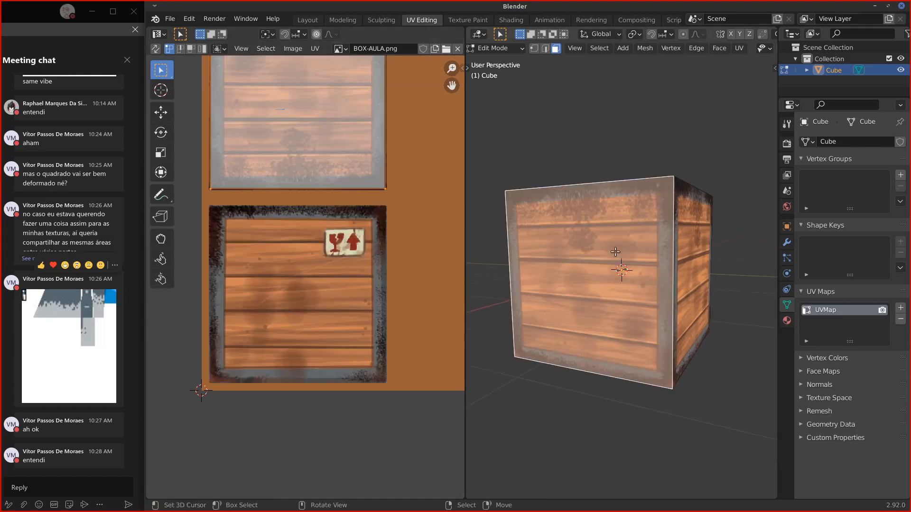
{"action": "middle_click_drag", "start_coordinate": [615, 252], "coordinate": [601, 238]}
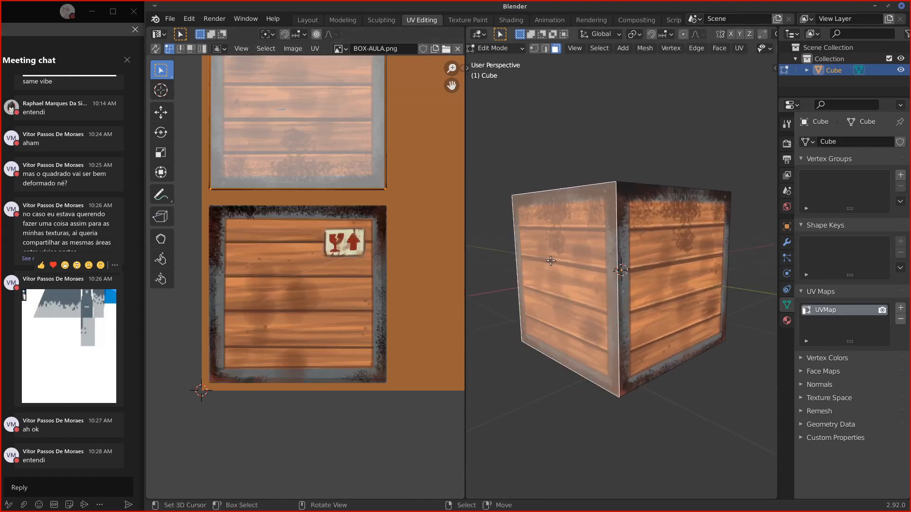
{"action": "key", "text": "r"}
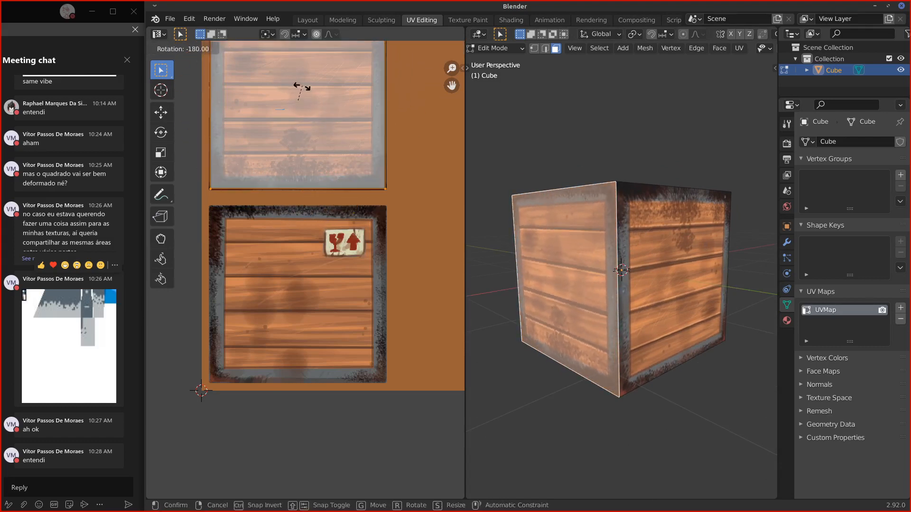
{"action": "left_click", "coordinate": [301, 84]}
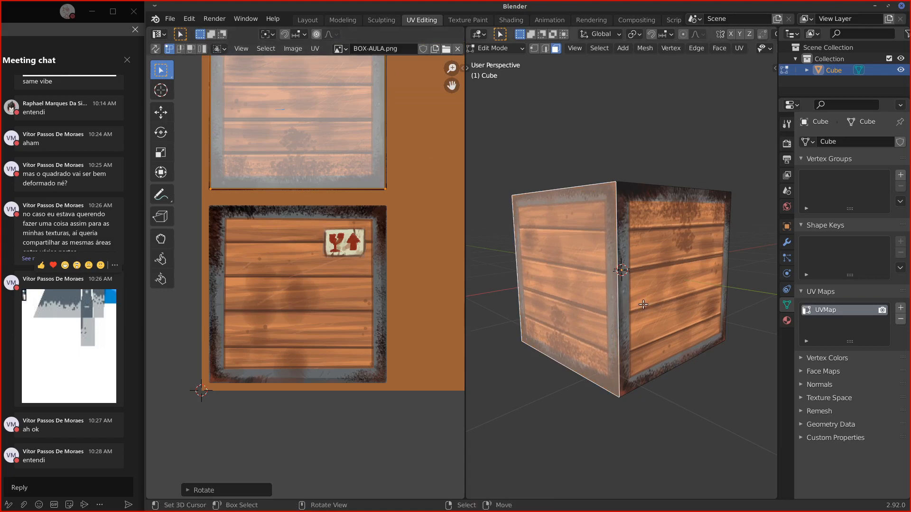
Step: Deselect all faces and examine the crate texture's orientation on the cube's sides
{"action": "key", "text": "a"}
{"action": "key", "text": "alt+a"}
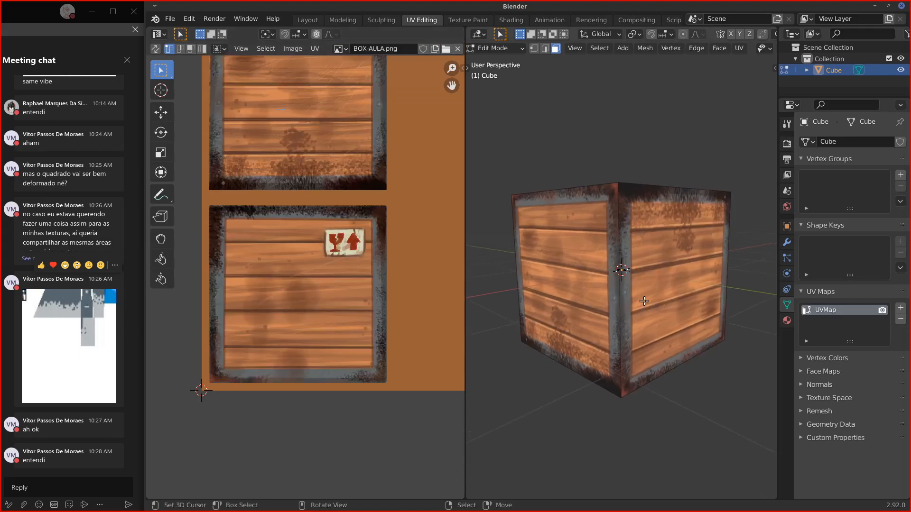
{"action": "middle_click_drag", "start_coordinate": [640, 205], "coordinate": [707, 320]}
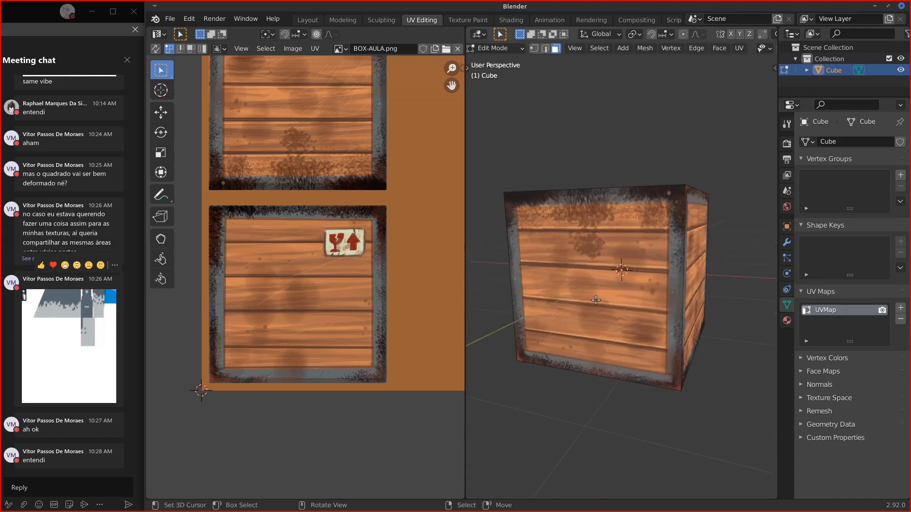
{"action": "middle_click_drag", "start_coordinate": [308, 285], "coordinate": [303, 287]}
{"action": "scroll", "coordinate": [727, 340], "scroll_direction": "up", "scroll_amount": 1}
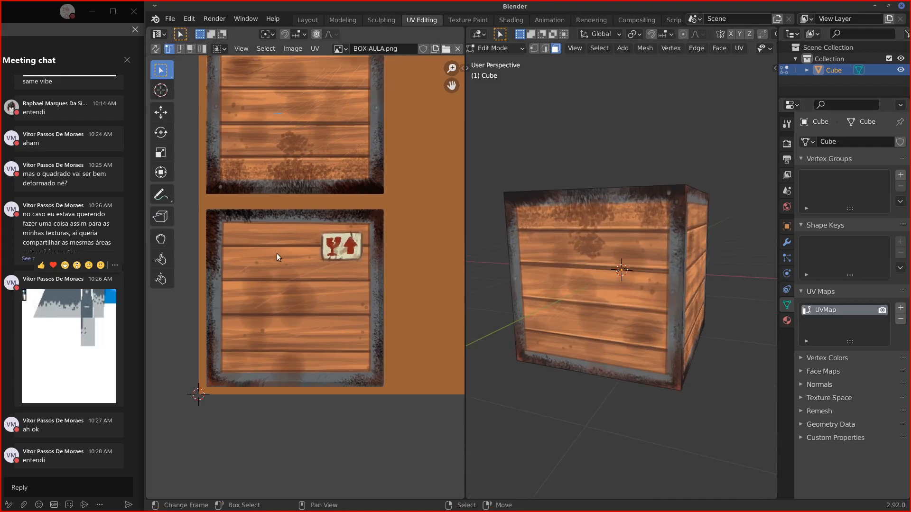
Step: Inspect the mapped cube's faces from several angles and compare all UV islands with the two crate textures
{"action": "scroll", "coordinate": [278, 254], "scroll_direction": "down", "scroll_amount": 2}
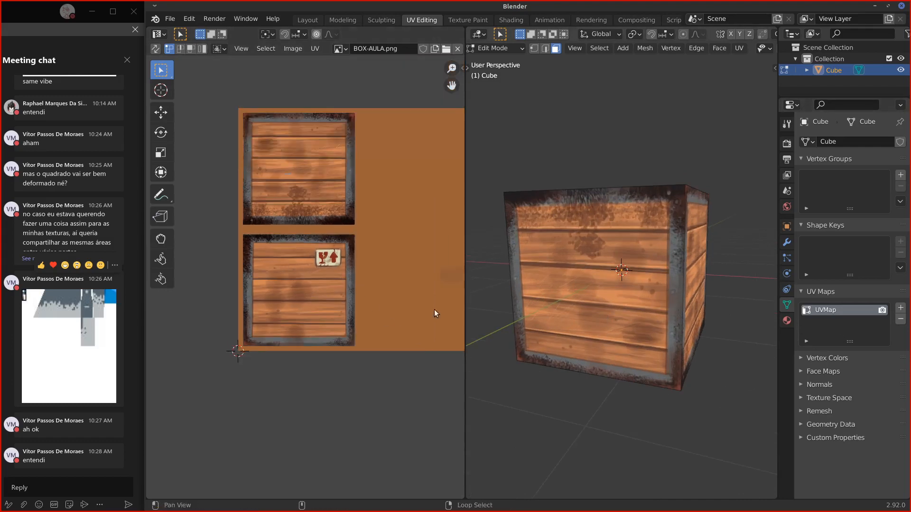
{"action": "middle_click_drag", "start_coordinate": [435, 311], "coordinate": [340, 301]}
{"action": "middle_click_drag", "start_coordinate": [675, 336], "coordinate": [596, 362]}
{"action": "scroll", "coordinate": [636, 328], "scroll_direction": "down", "scroll_amount": 2}
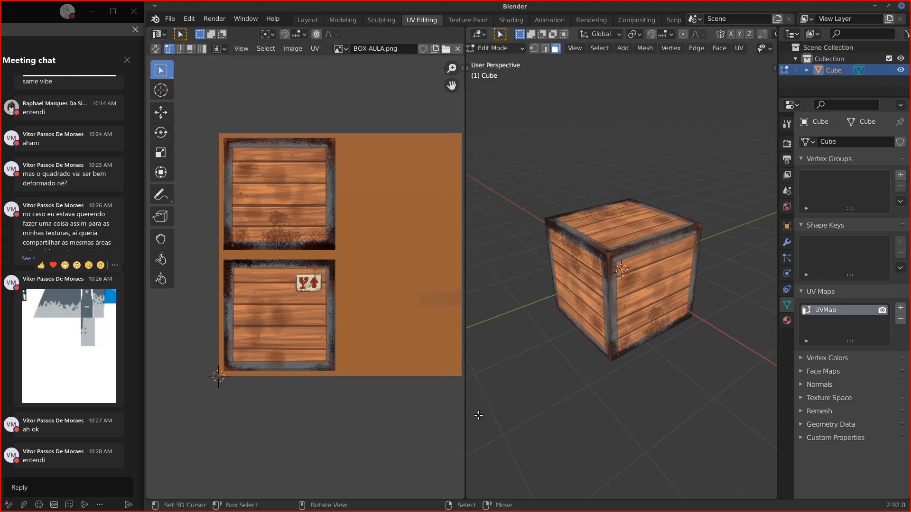
{"action": "key", "text": "a"}
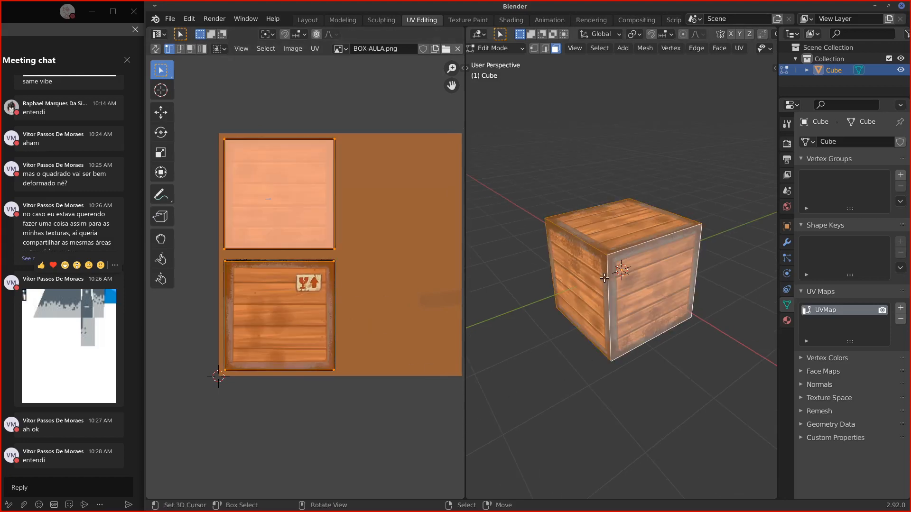
{"action": "middle_click_drag", "start_coordinate": [627, 309], "coordinate": [570, 349]}
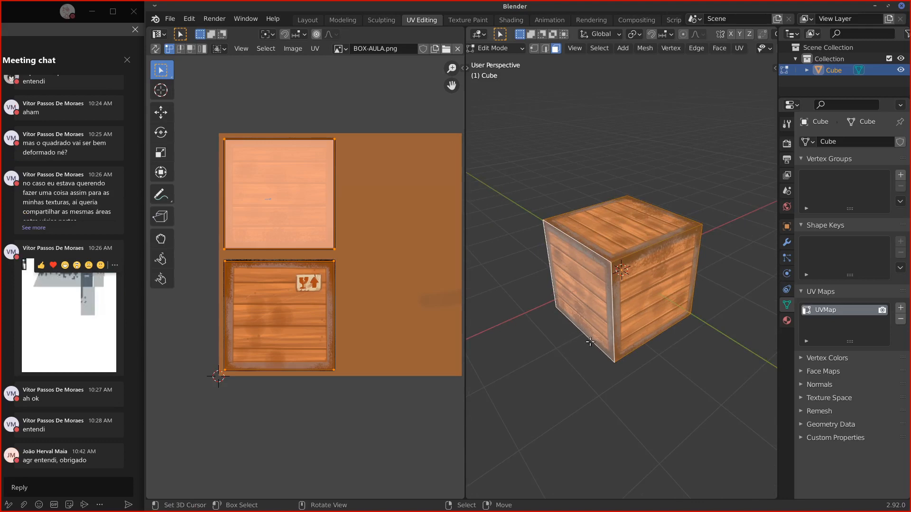
{"action": "key", "text": "alt+a"}
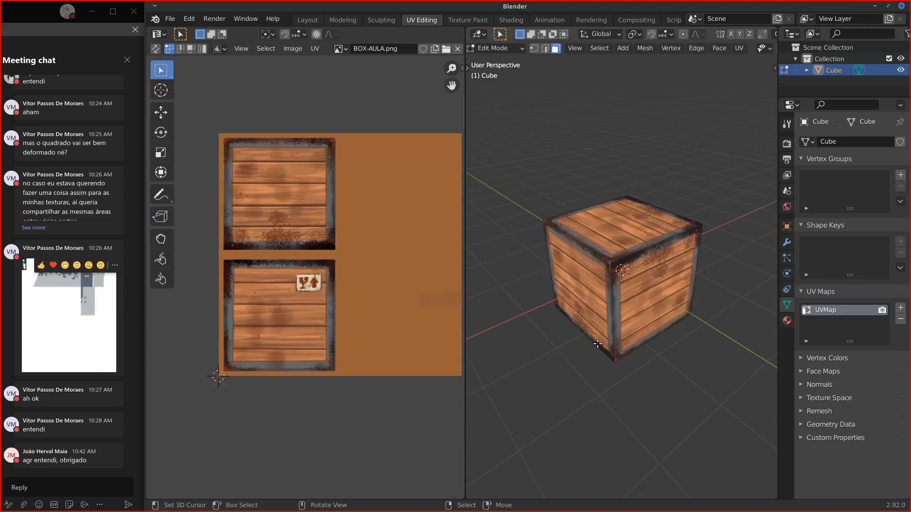
Step: Review the BOX material's nodes in the Shading workspace and the textured cube in the Texture Paint workspace
{"action": "left_click", "coordinate": [510, 20]}
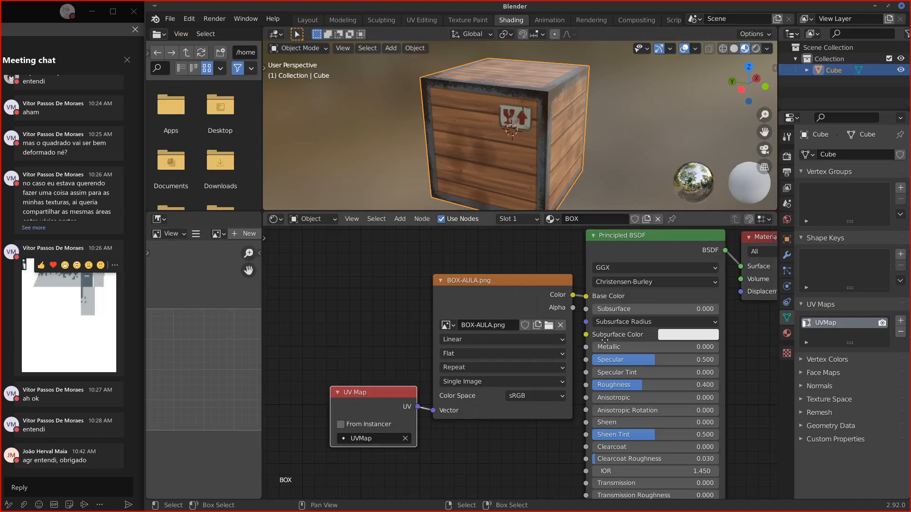
{"action": "middle_click_drag", "start_coordinate": [472, 440], "coordinate": [521, 425]}
{"action": "middle_click_drag", "start_coordinate": [600, 375], "coordinate": [532, 398]}
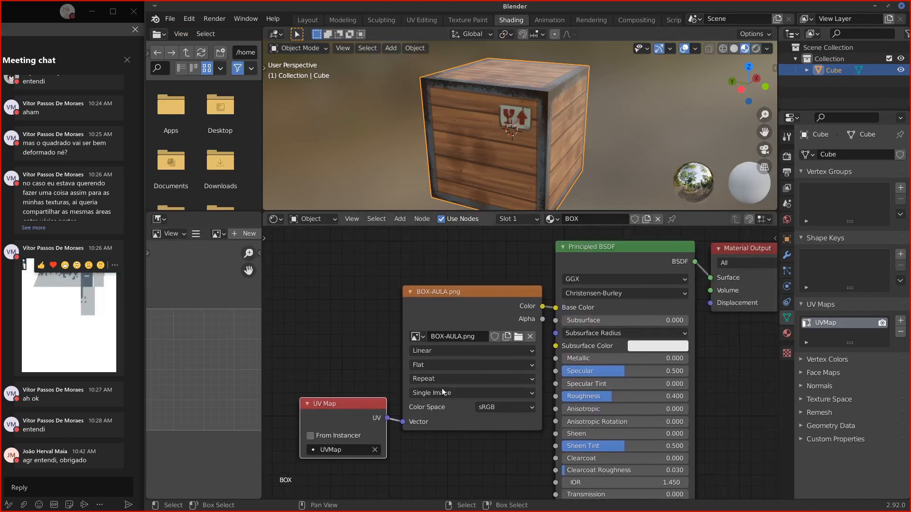
{"action": "left_click", "coordinate": [469, 20]}
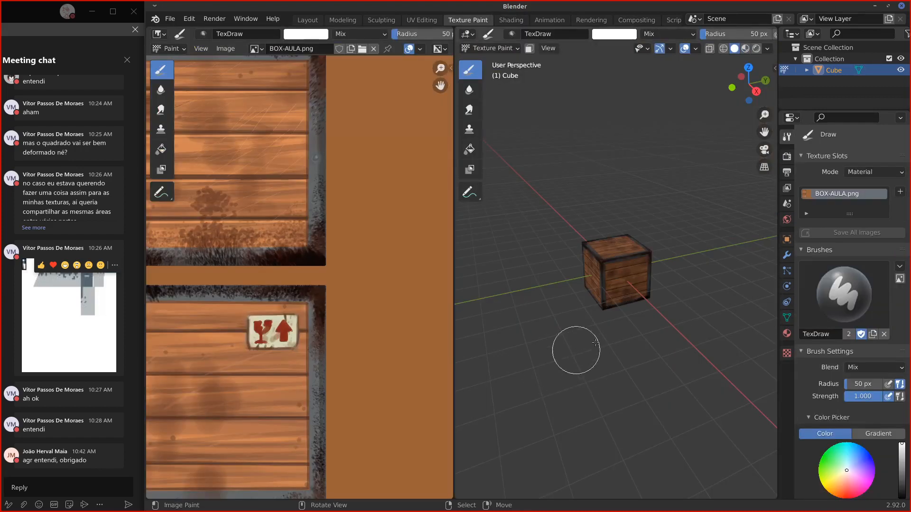
{"action": "middle_click_drag", "start_coordinate": [584, 351], "coordinate": [616, 346]}
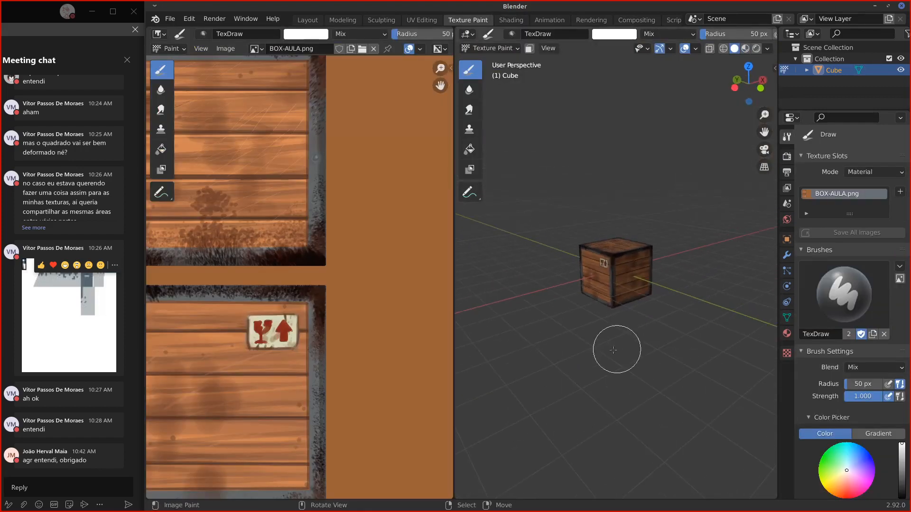
{"action": "scroll", "coordinate": [640, 357], "scroll_direction": "up", "scroll_amount": 3}
{"action": "scroll", "coordinate": [640, 356], "scroll_direction": "up", "scroll_amount": 2}
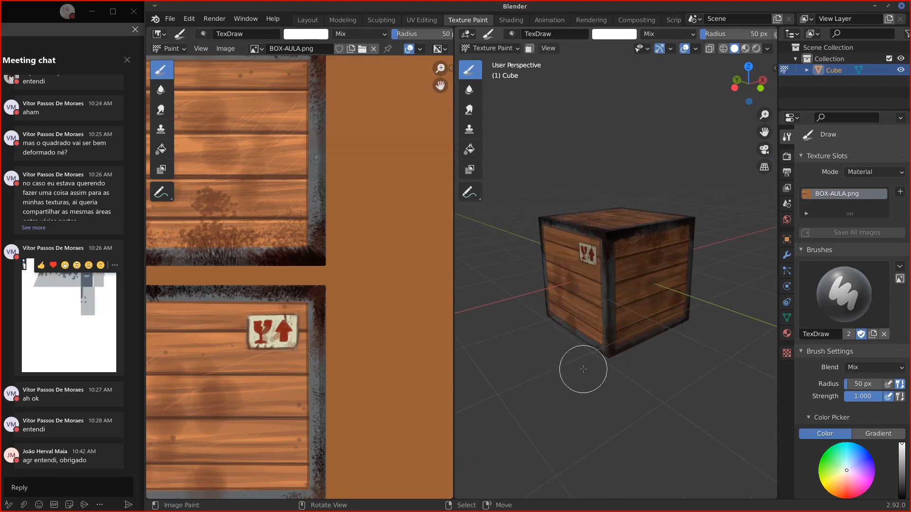
Step: Start a new file from the General template
{"action": "left_click", "coordinate": [170, 18]}
{"action": "left_click", "coordinate": [169, 19]}
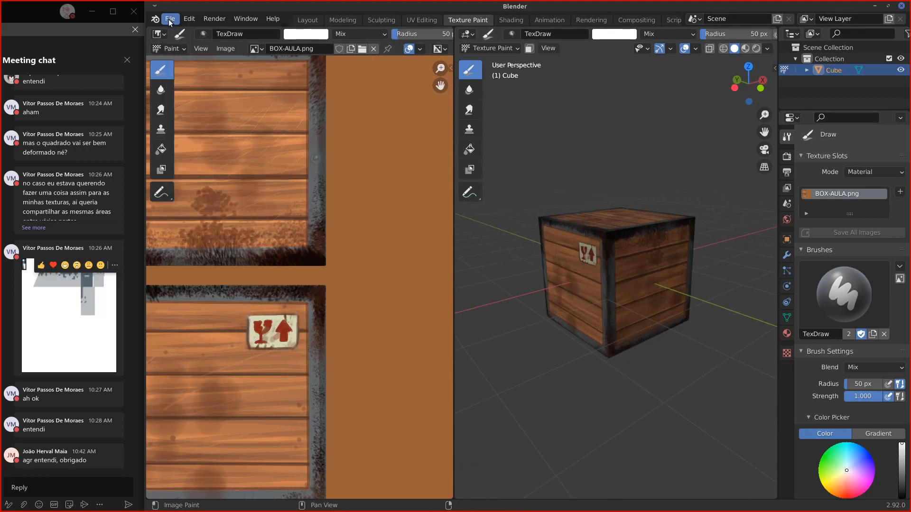
{"action": "left_click", "coordinate": [169, 19]}
{"action": "mouse_move", "coordinate": [180, 32]}
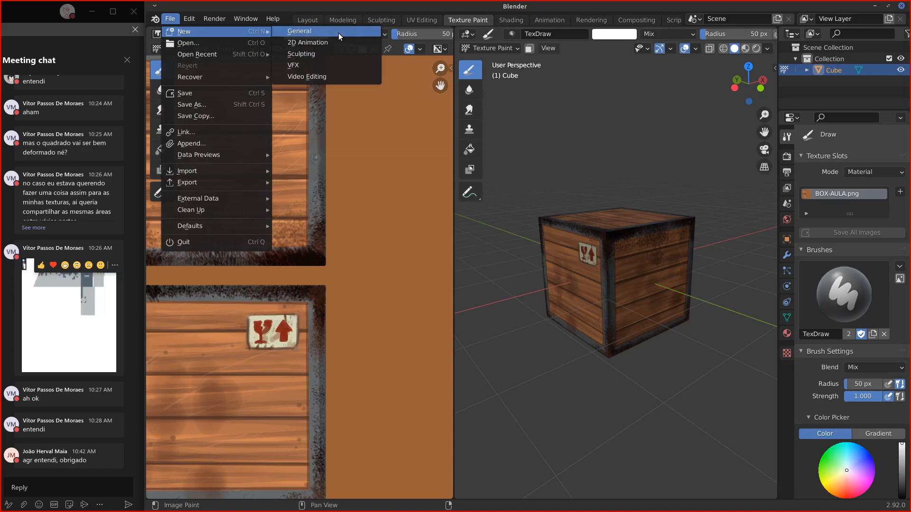
{"action": "left_click", "coordinate": [337, 31]}
{"action": "left_click", "coordinate": [478, 280]}
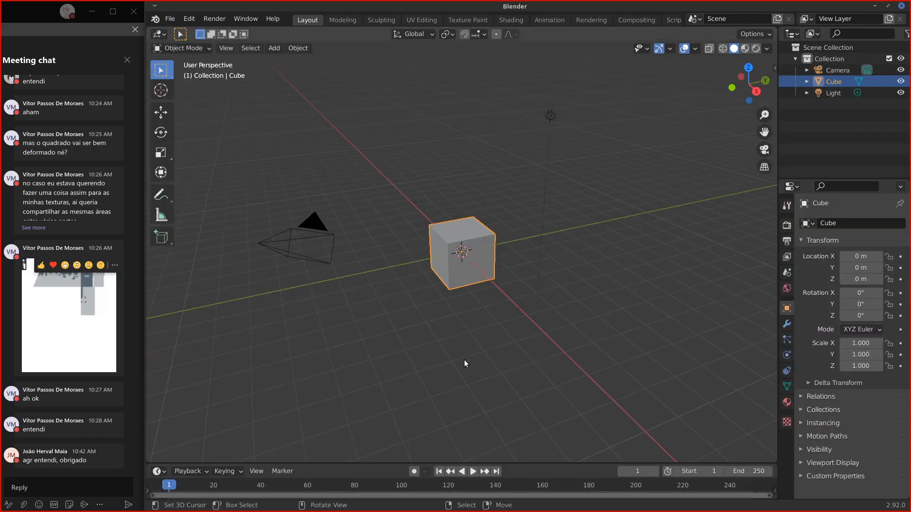
Step: Delete the default camera and light together and select the remaining cube
{"action": "left_click", "coordinate": [318, 243]}
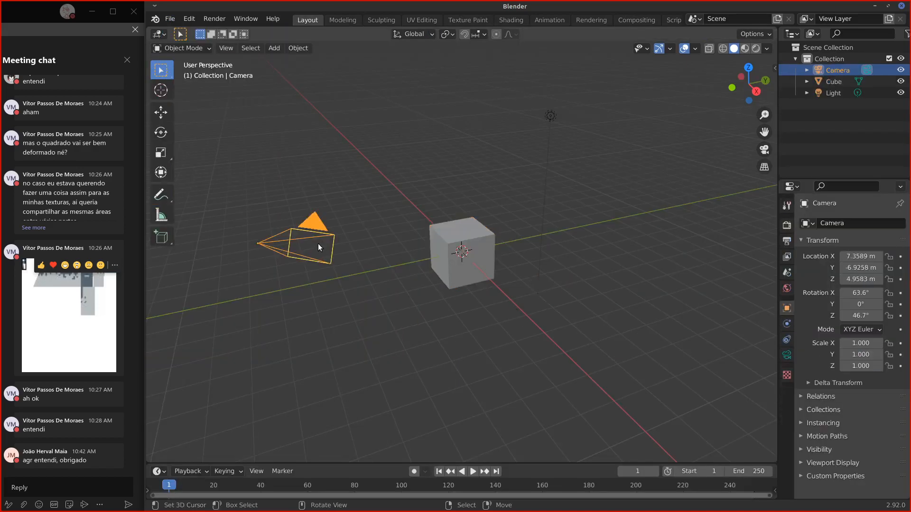
{"action": "left_click", "coordinate": [550, 120], "text": "shift"}
{"action": "key", "text": "x"}
{"action": "left_click", "coordinate": [533, 190]}
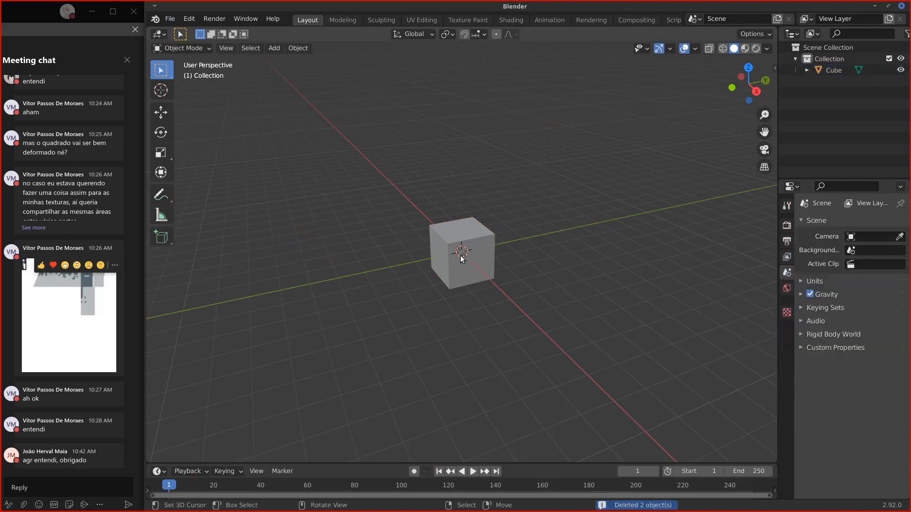
{"action": "left_click", "coordinate": [477, 258]}
{"action": "scroll", "coordinate": [482, 265], "scroll_direction": "up", "scroll_amount": 1}
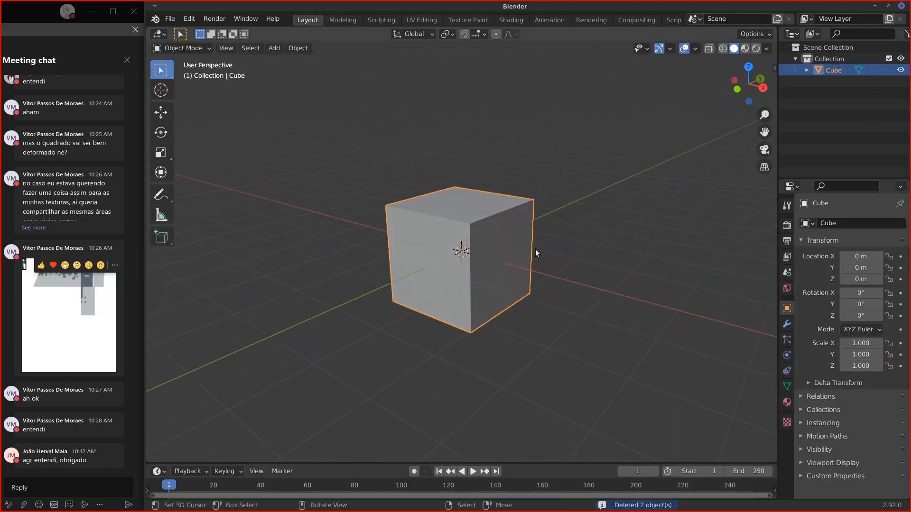
{"action": "scroll", "coordinate": [535, 249], "scroll_direction": "up", "scroll_amount": 4}
Step: Open the cube in the UV Editing workspace and remove its UVMap from the mesh data
{"action": "left_click", "coordinate": [464, 19]}
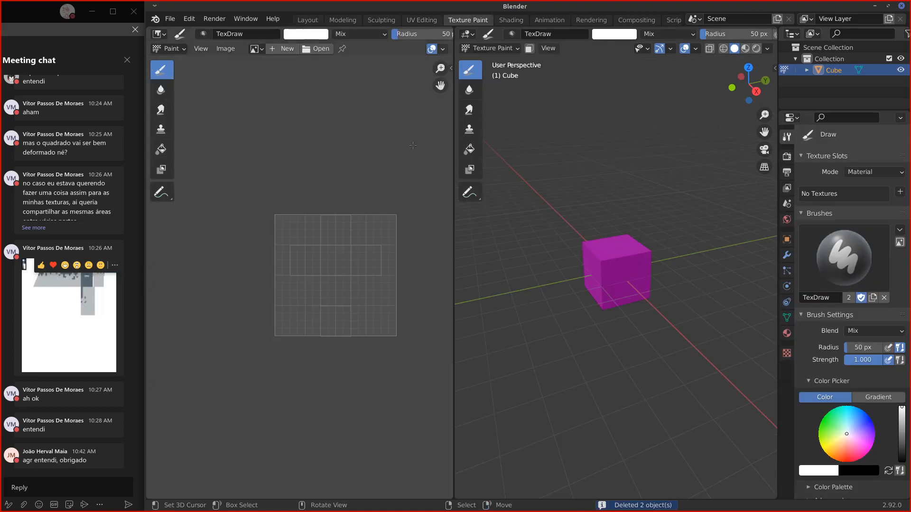
{"action": "left_click", "coordinate": [428, 21]}
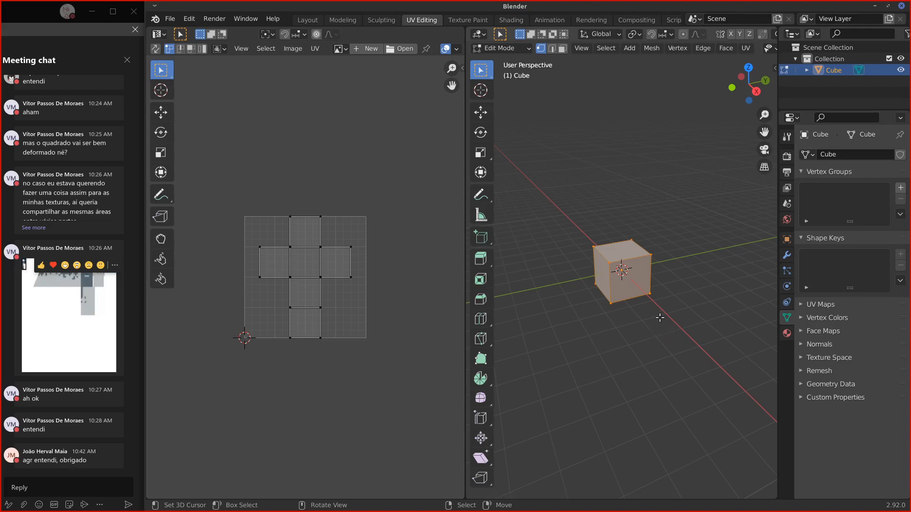
{"action": "scroll", "coordinate": [660, 318], "scroll_direction": "up", "scroll_amount": 5}
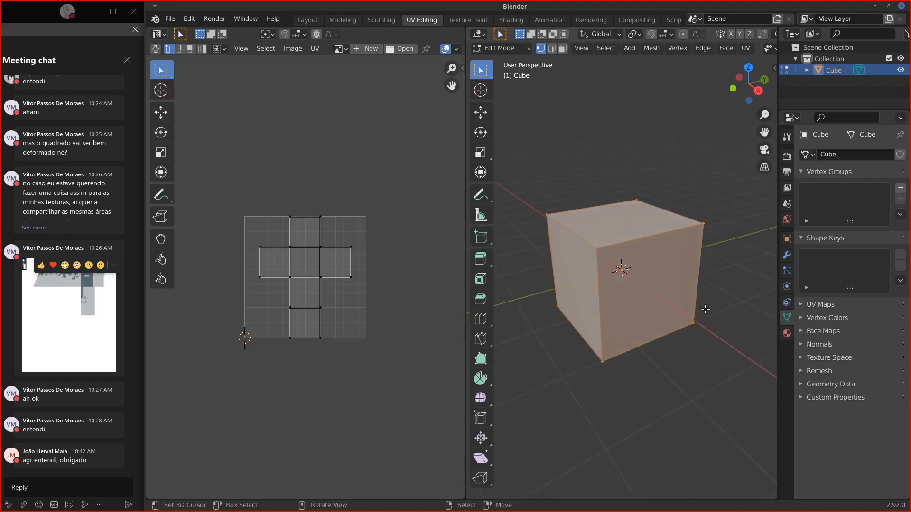
{"action": "middle_click_drag", "start_coordinate": [654, 315], "coordinate": [694, 282]}
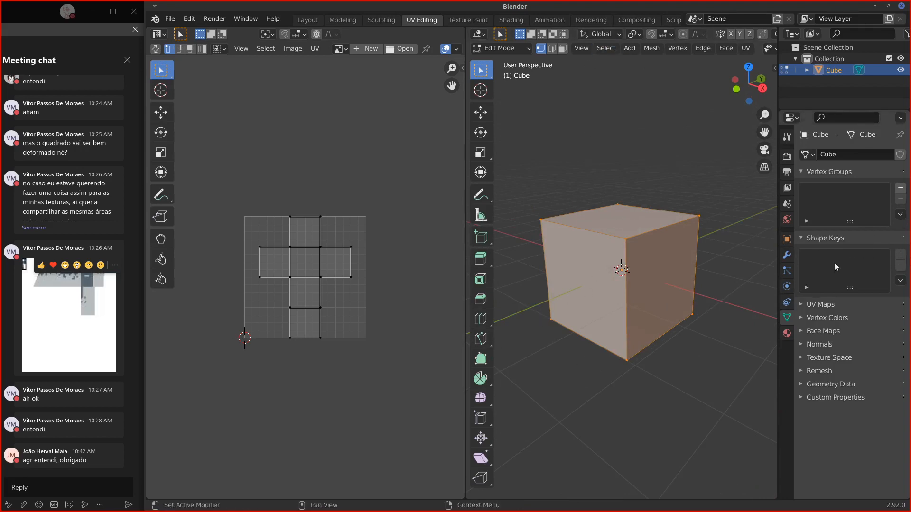
{"action": "left_click", "coordinate": [804, 170]}
{"action": "left_click", "coordinate": [816, 185]}
{"action": "left_click", "coordinate": [817, 199]}
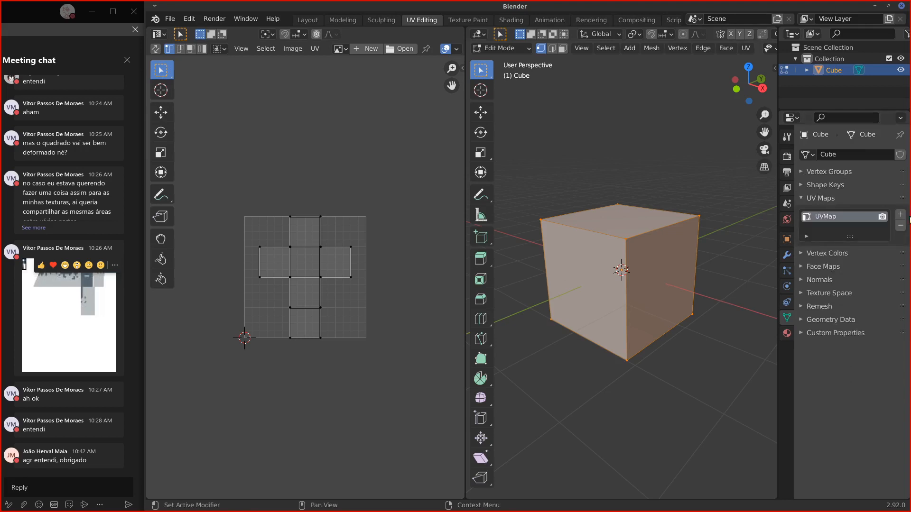
{"action": "left_click", "coordinate": [900, 226]}
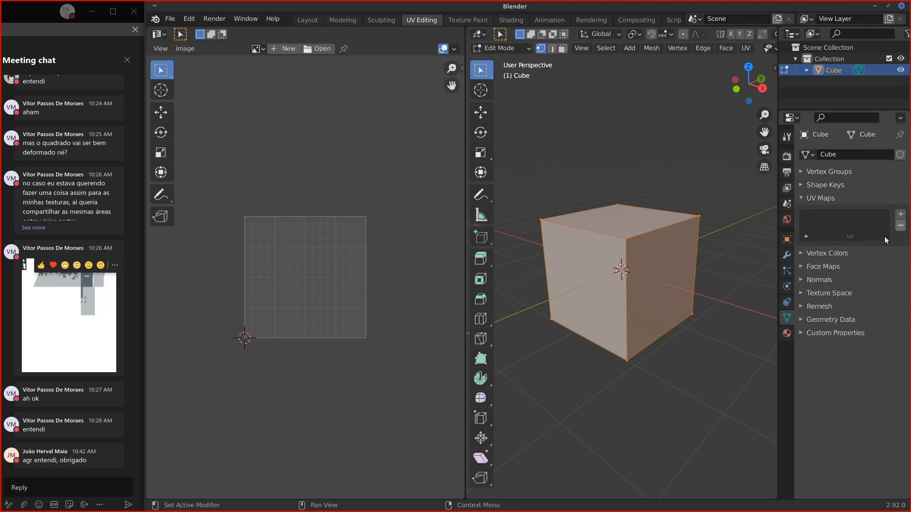
Step: Switch to face selection, select only one side face of the cube and unwrap it
{"action": "left_click", "coordinate": [563, 48]}
{"action": "key", "text": "alt+a"}
{"action": "middle_click_drag", "start_coordinate": [634, 288], "coordinate": [664, 289]}
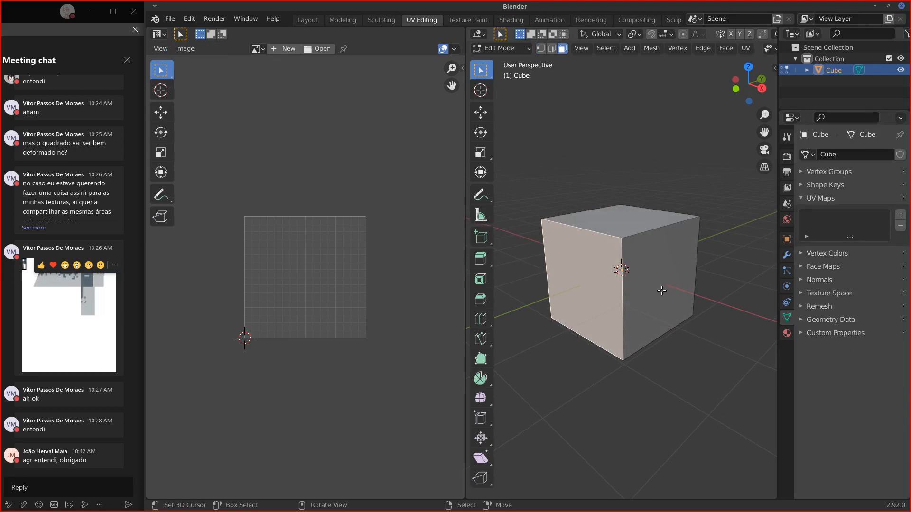
{"action": "key", "text": "u"}
{"action": "left_click", "coordinate": [626, 141]}
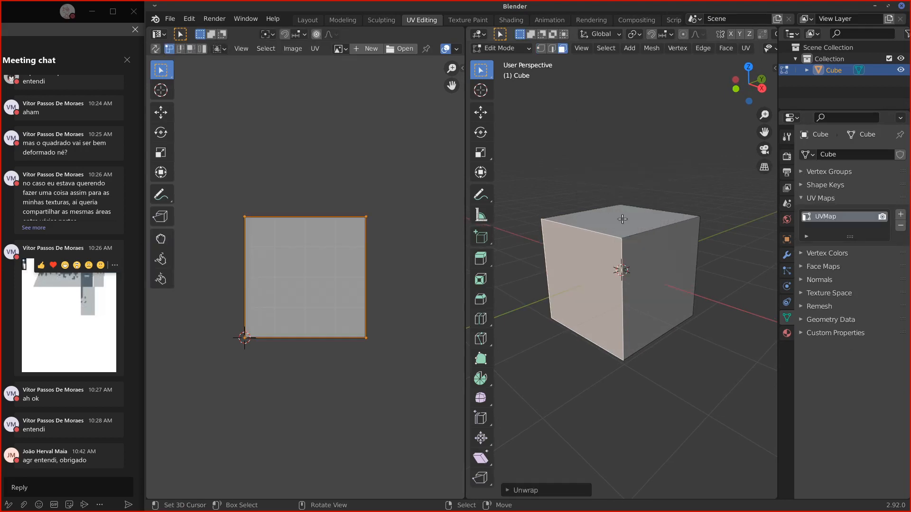
Step: Shrink the side face's UV island to about half size, place it in the UV square's upper-left quarter and scale it by about 0.95
{"action": "key", "text": "s"}
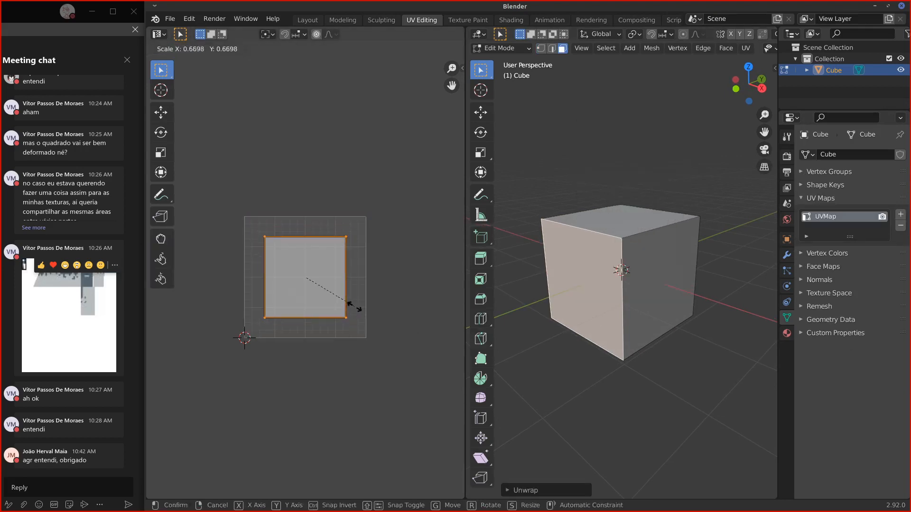
{"action": "left_click", "coordinate": [339, 300]}
{"action": "key", "text": "g"}
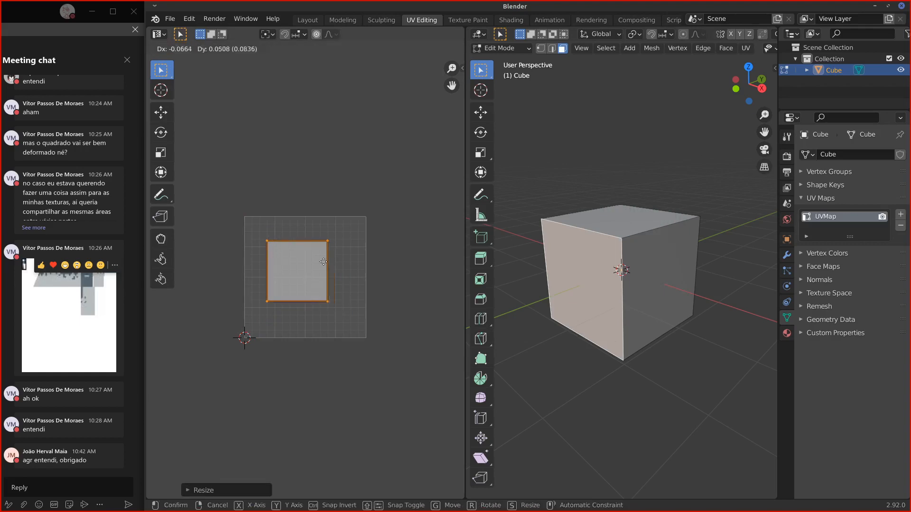
{"action": "left_click", "coordinate": [306, 246]}
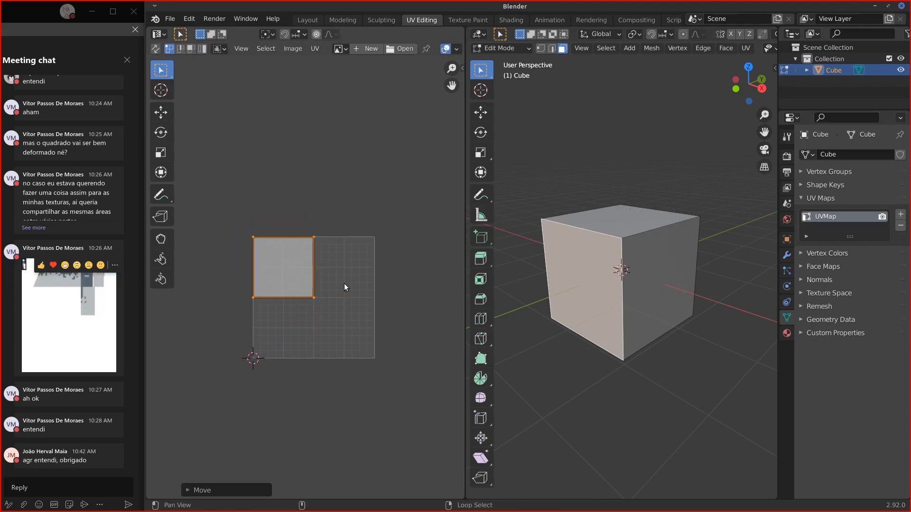
{"action": "scroll", "coordinate": [346, 294], "scroll_direction": "up", "scroll_amount": 3}
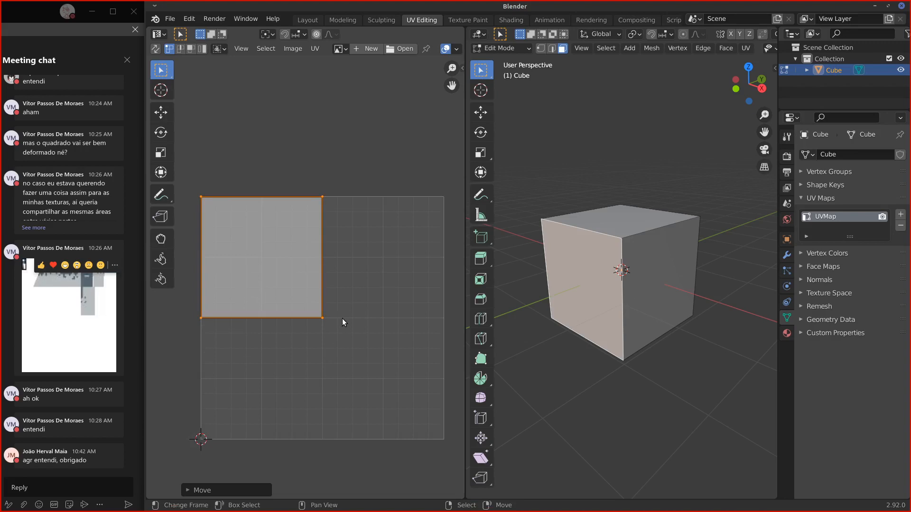
{"action": "key", "text": "s"}
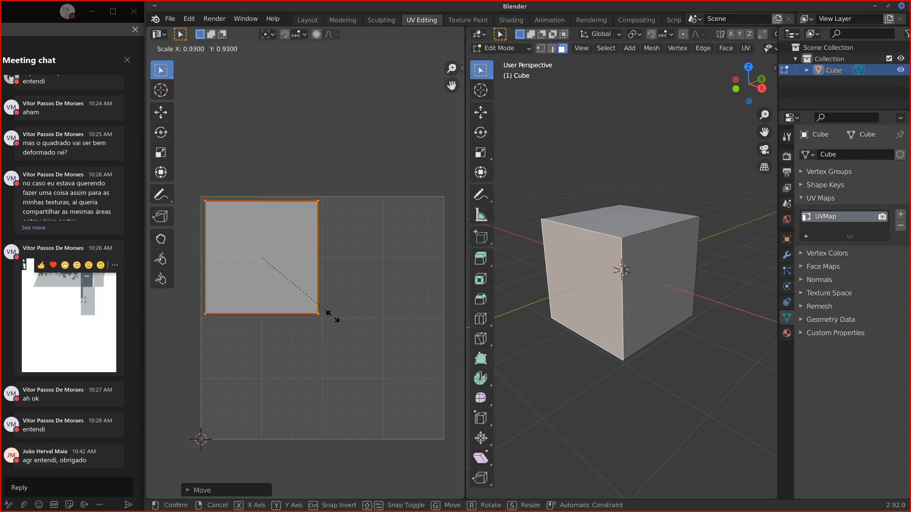
{"action": "left_click", "coordinate": [358, 325]}
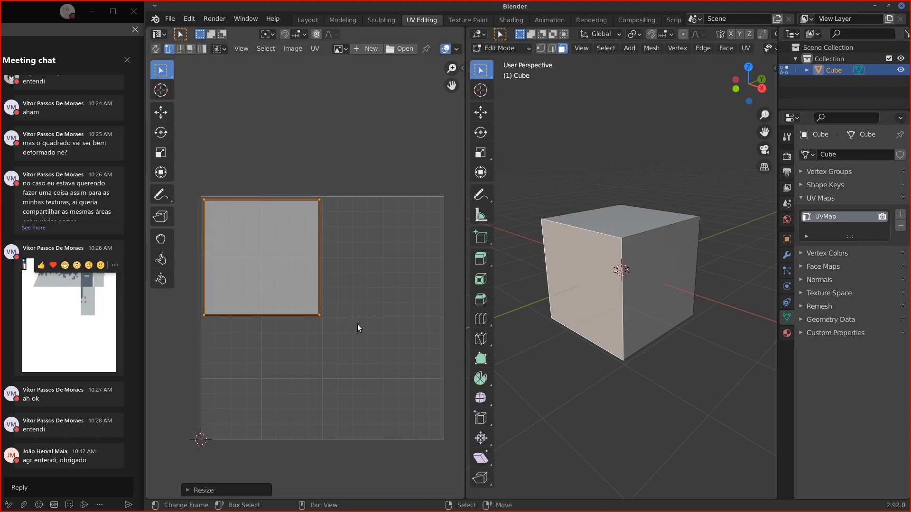
Step: Select all faces of the cube and reset their UV mapping
{"action": "left_click", "coordinate": [619, 283]}
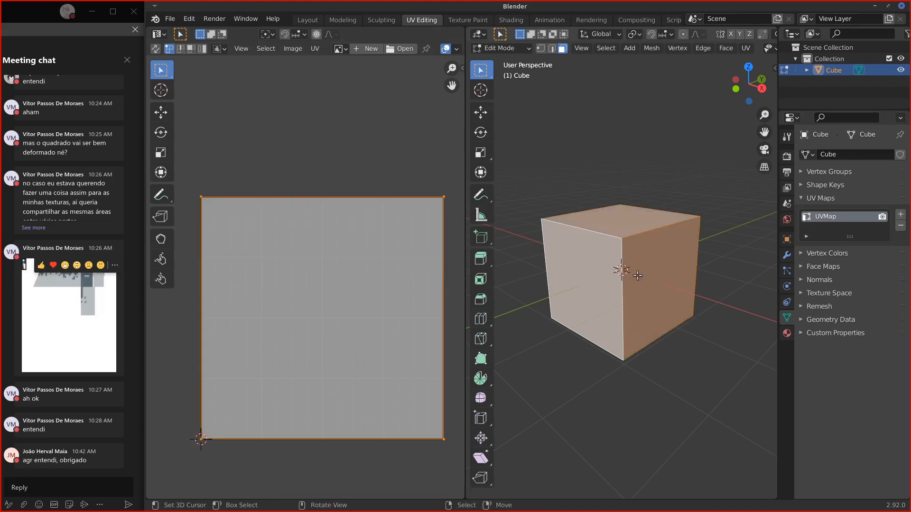
{"action": "key", "text": "u"}
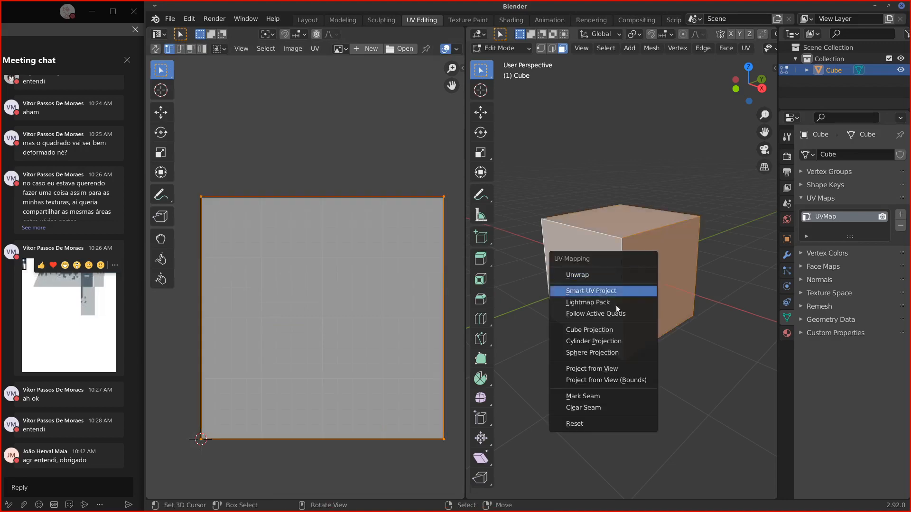
{"action": "left_click", "coordinate": [594, 419]}
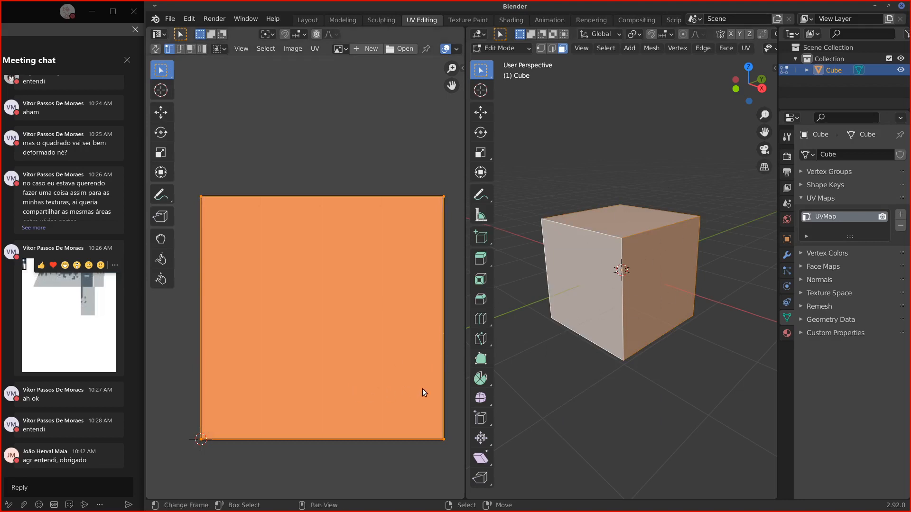
Step: Scale the cube's stacked UV faces to 0.4, place them in the UV square's upper-right quarter and enlarge them by 1.14
{"action": "key", "text": "s"}
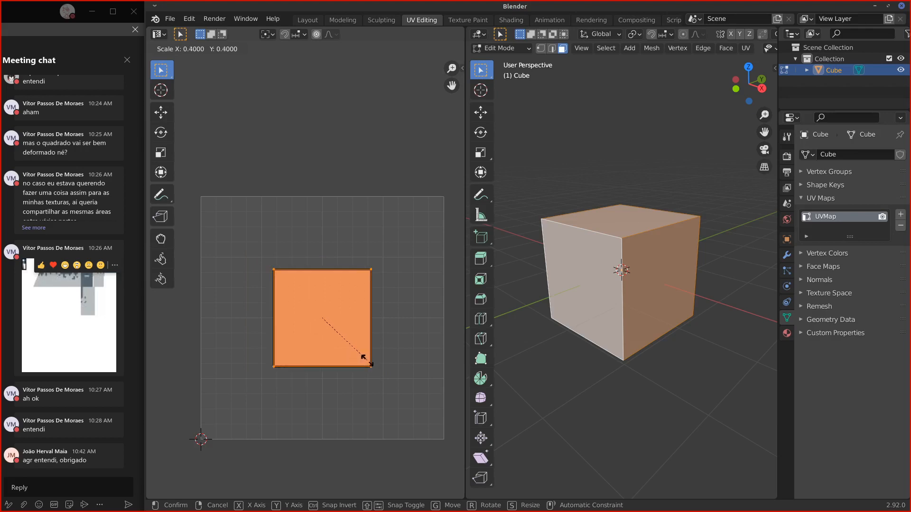
{"action": "left_click", "coordinate": [364, 357]}
{"action": "key", "text": "g"}
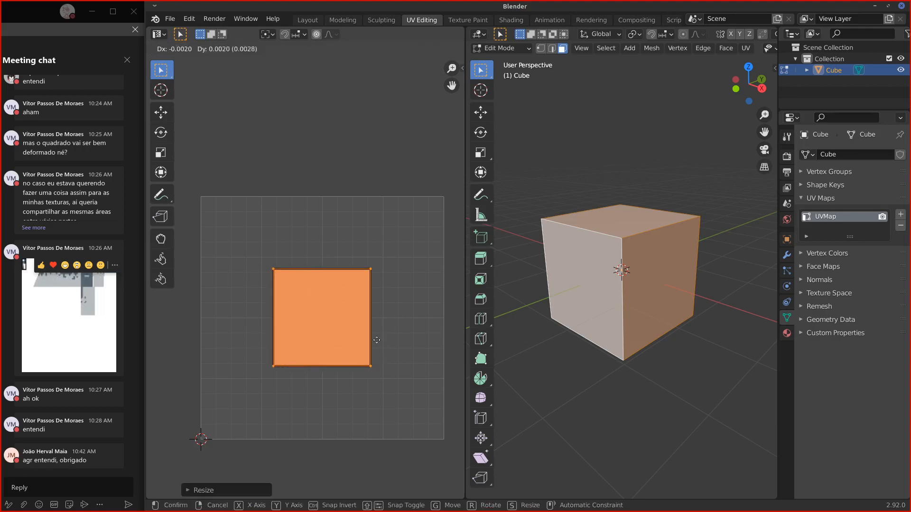
{"action": "left_click", "coordinate": [442, 280]}
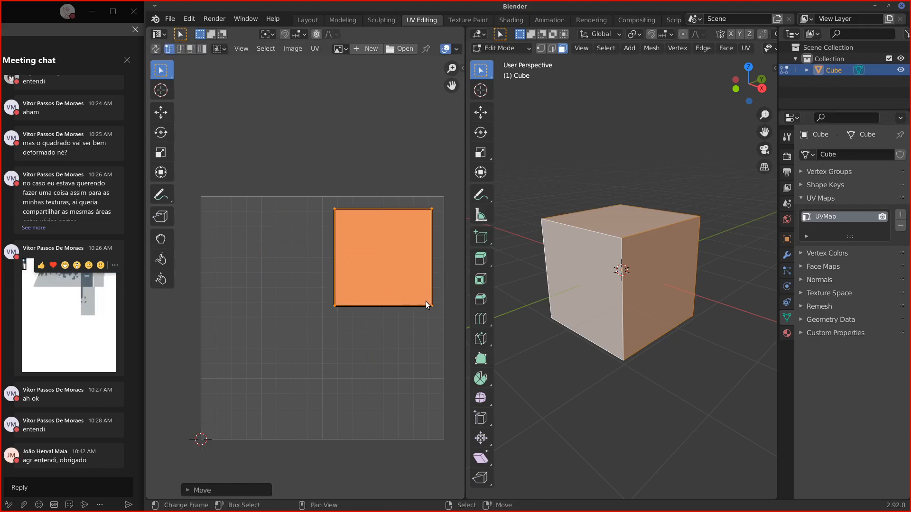
{"action": "key", "text": "s"}
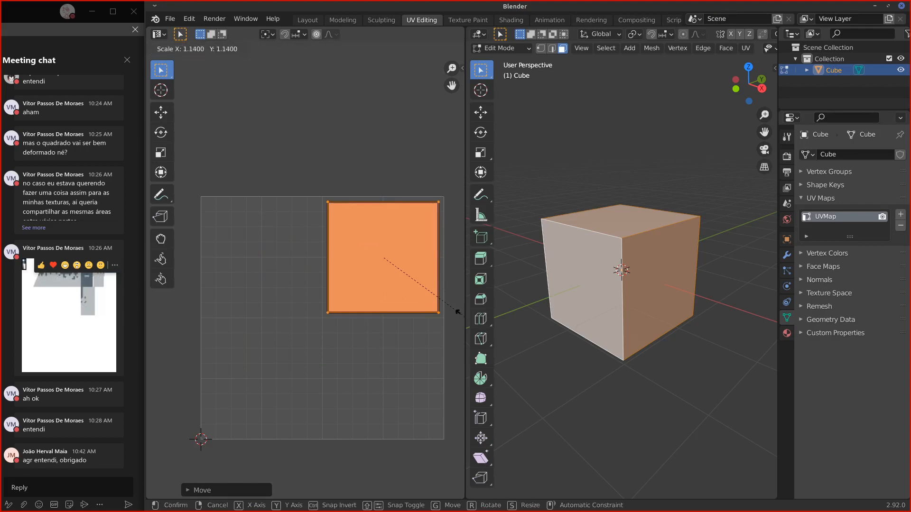
{"action": "left_click", "coordinate": [460, 315]}
Step: Move one face's UV island into the UV square's upper-left quarter and select all the cube's faces
{"action": "left_click", "coordinate": [396, 283]}
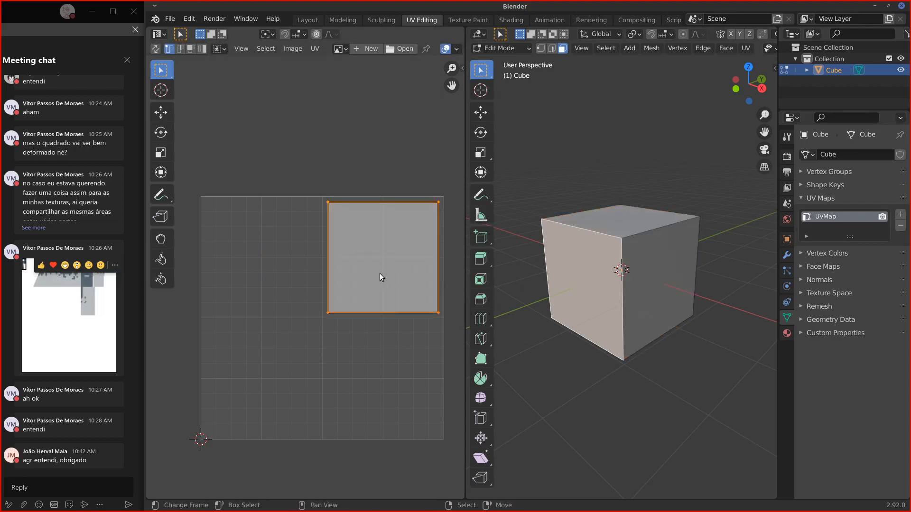
{"action": "key", "text": "g"}
{"action": "left_click", "coordinate": [292, 273]}
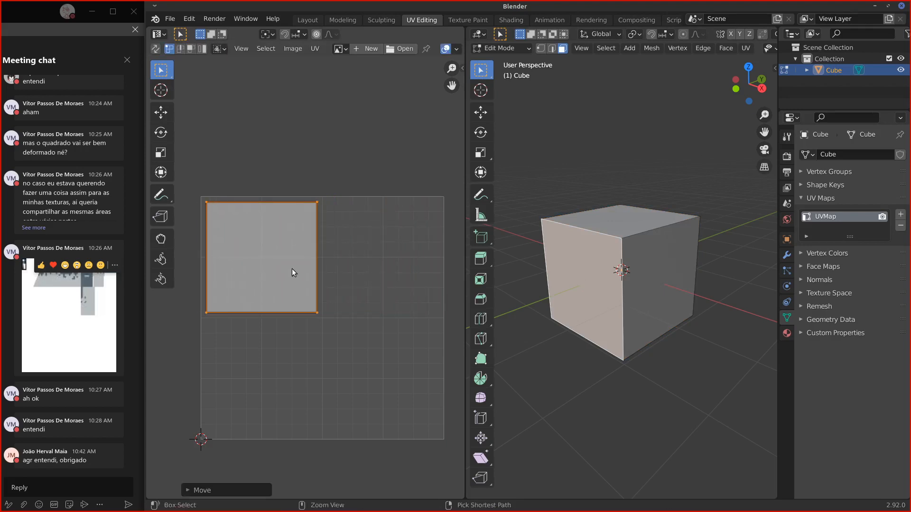
{"action": "left_click", "coordinate": [642, 265]}
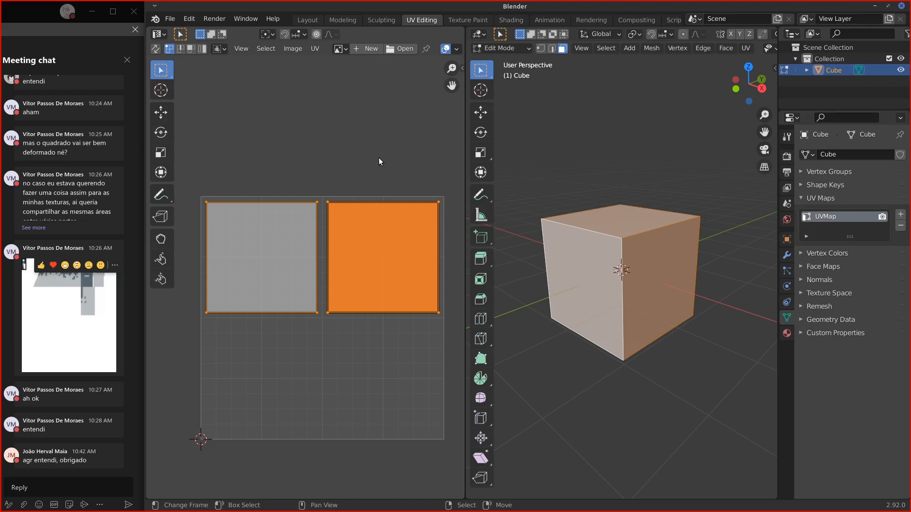
{"action": "left_click_drag", "start_coordinate": [371, 154], "coordinate": [368, 177]}
{"action": "mouse_move", "coordinate": [263, 158]}
{"action": "left_mouse_down"}
{"action": "mouse_move", "coordinate": [273, 175]}
{"action": "mouse_move", "coordinate": [258, 152]}
{"action": "mouse_move", "coordinate": [370, 169]}
{"action": "left_mouse_up"}
{"action": "mouse_move", "coordinate": [375, 274]}
{"action": "left_mouse_down"}
{"action": "mouse_move", "coordinate": [380, 264]}
{"action": "mouse_move", "coordinate": [251, 264]}
{"action": "left_mouse_up"}
Step: Create a new 1024 × 1024 px image named BOX with a dark brown fill of hue 0.083, saturation 0.717 and value 0.359
{"action": "middle_click_drag", "start_coordinate": [345, 114], "coordinate": [355, 86]}
{"action": "left_click", "coordinate": [359, 48]}
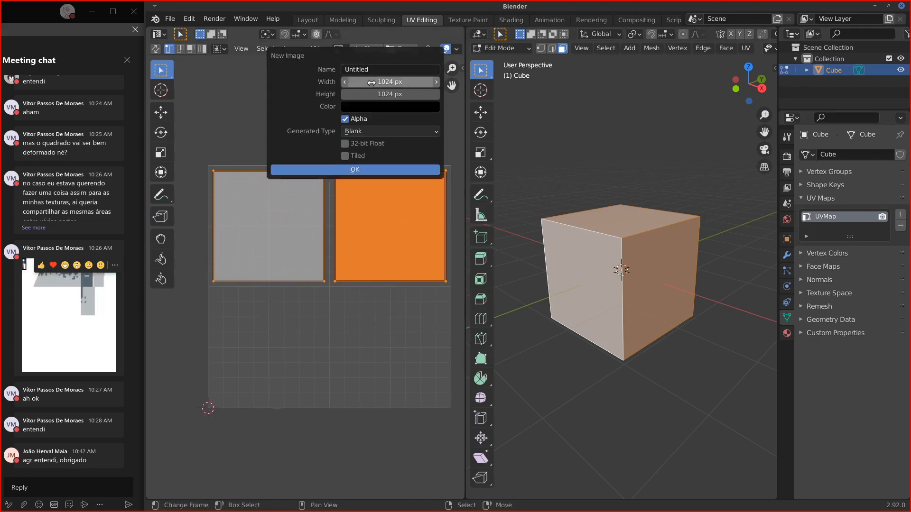
{"action": "left_click", "coordinate": [379, 70]}
{"action": "key", "text": "BackSpace"}
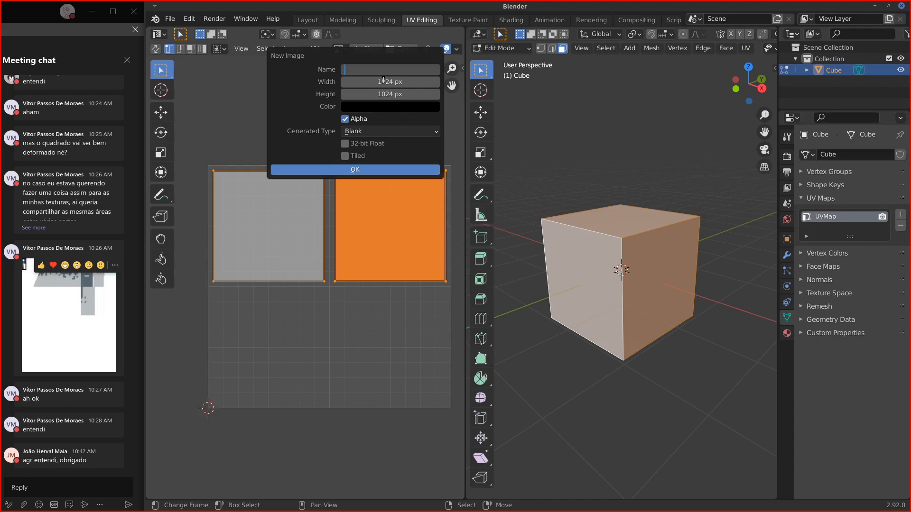
{"action": "key", "text": "Return"}
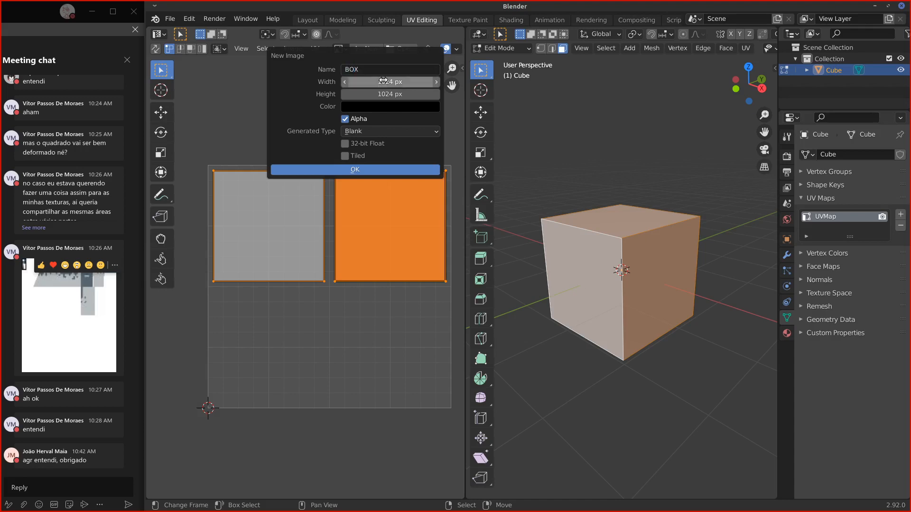
{"action": "left_click", "coordinate": [369, 106]}
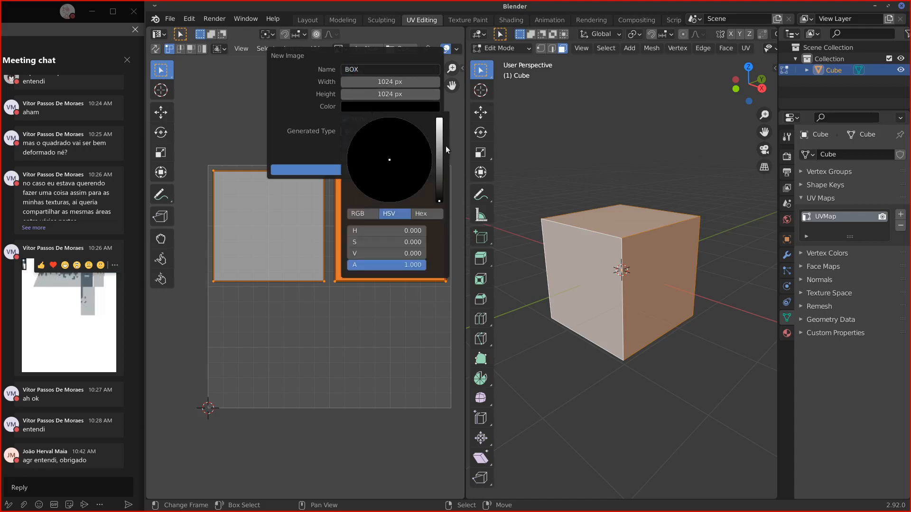
{"action": "left_click_drag", "start_coordinate": [439, 182], "coordinate": [439, 172]}
{"action": "left_click", "coordinate": [373, 187]}
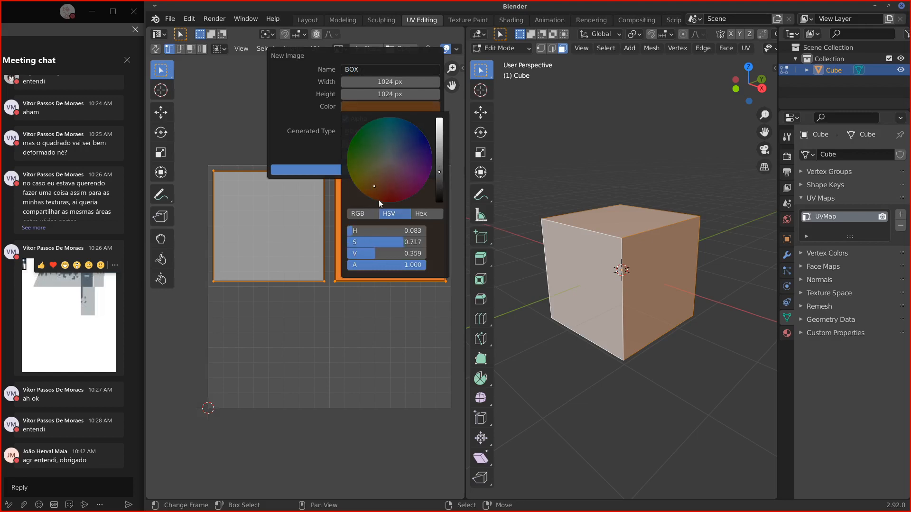
{"action": "left_click", "coordinate": [348, 170]}
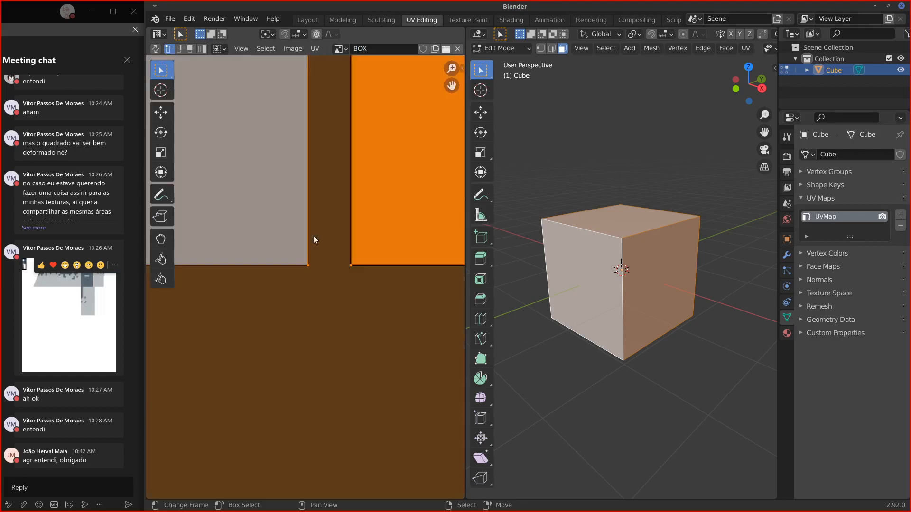
{"action": "scroll", "coordinate": [363, 298], "scroll_direction": "down", "scroll_amount": 6}
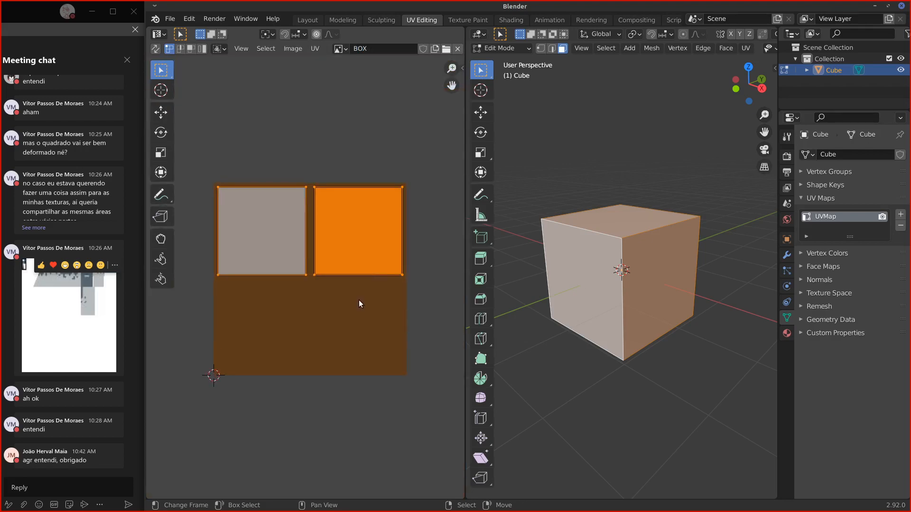
{"action": "middle_click_drag", "start_coordinate": [321, 300], "coordinate": [340, 296]}
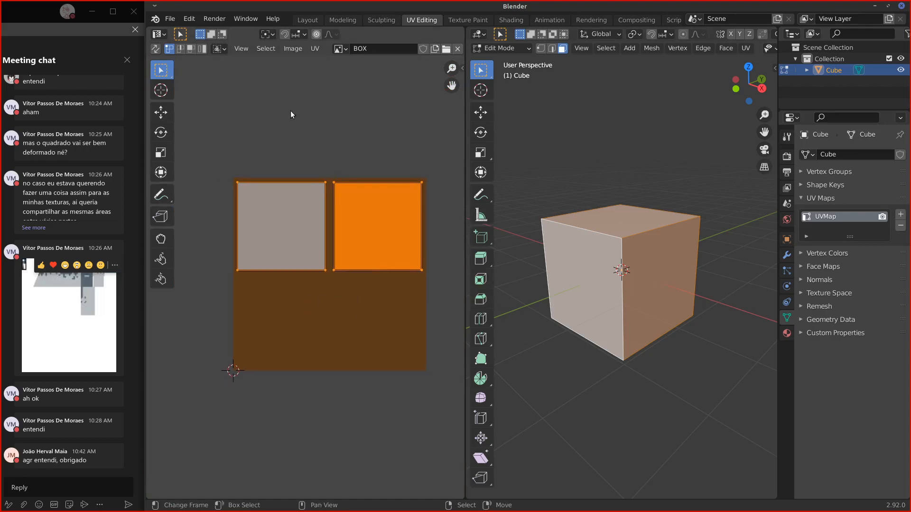
{"action": "middle_click_drag", "start_coordinate": [362, 331], "coordinate": [348, 329]}
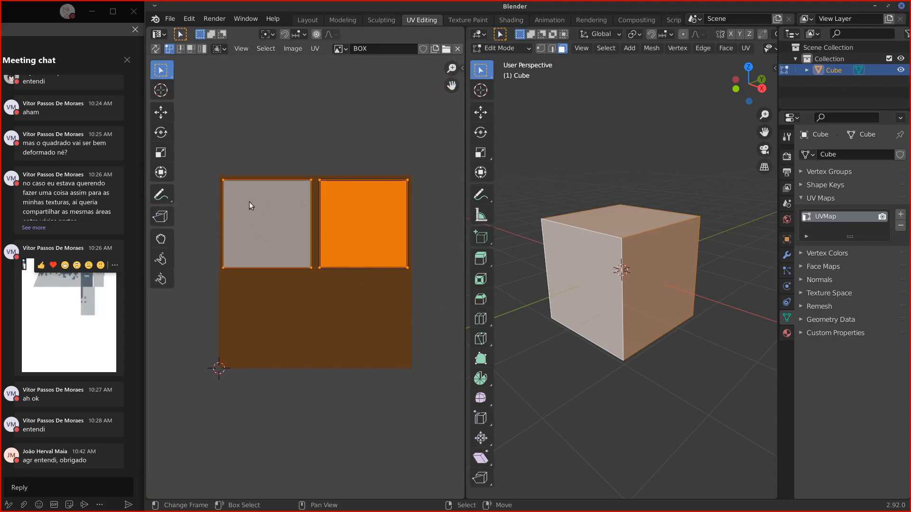
{"action": "middle_click_drag", "start_coordinate": [581, 266], "coordinate": [553, 277]}
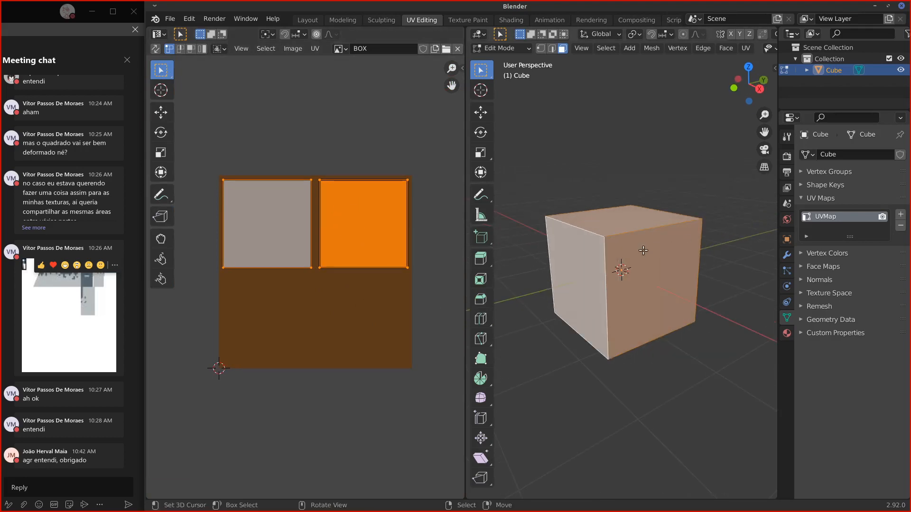
{"action": "middle_click_drag", "start_coordinate": [637, 265], "coordinate": [677, 264]}
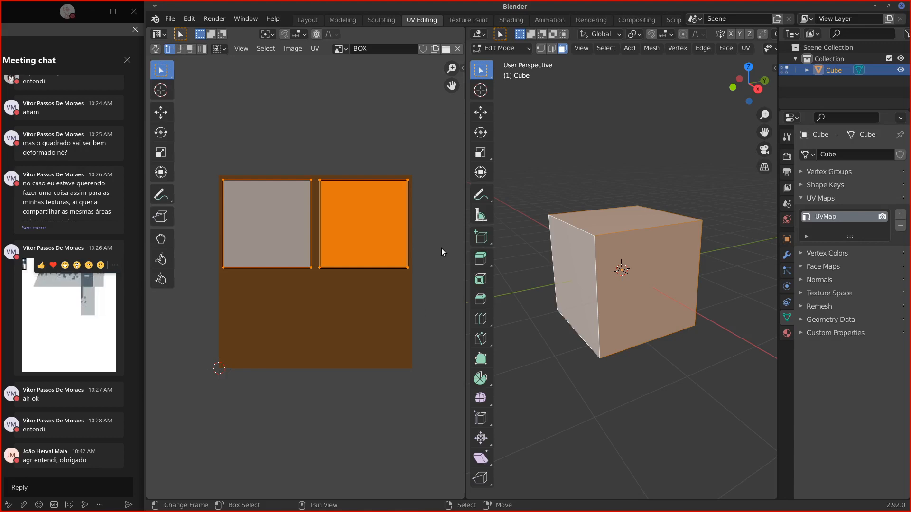
Step: Open the Texture Paint workspace and reduce the brush radius to 9 px
{"action": "left_click", "coordinate": [463, 20]}
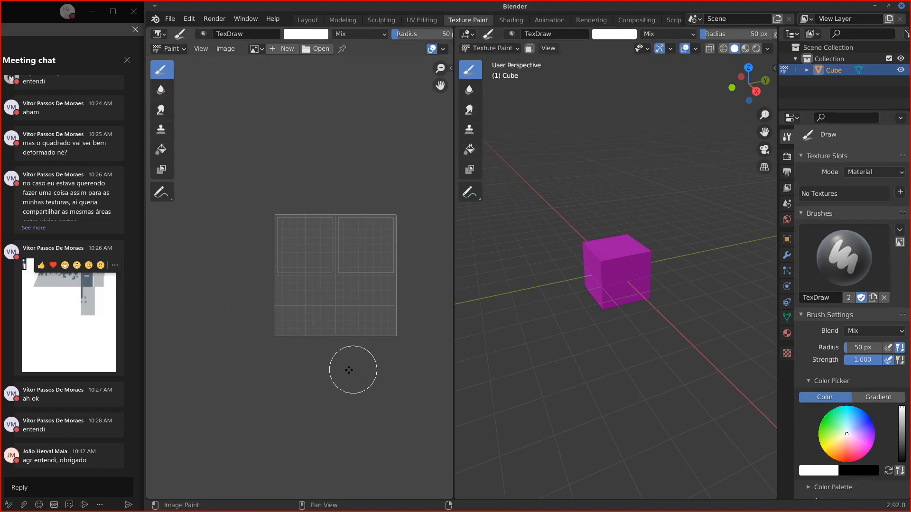
{"action": "key", "text": "f"}
{"action": "left_click", "coordinate": [350, 370]}
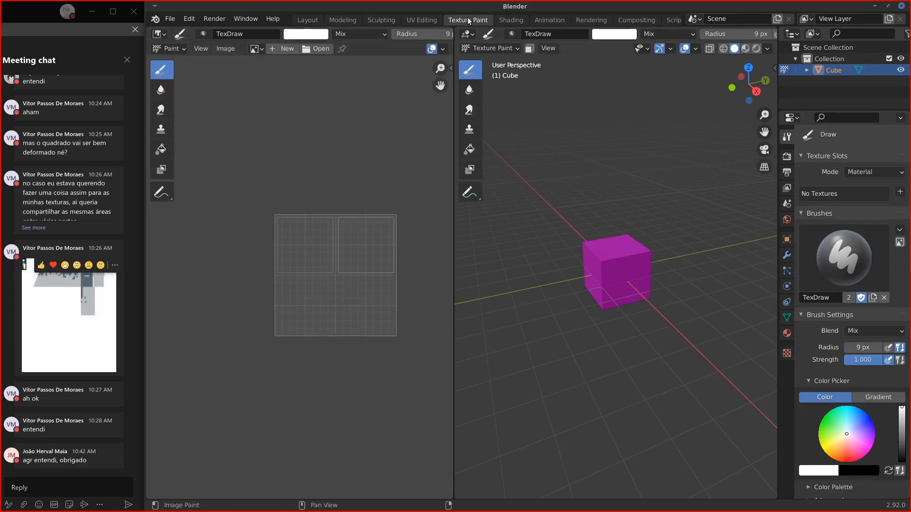
Step: In the Shading workspace, add an Image Texture node to the cube's material and connect its Color to the Principled BSDF's Base Color
{"action": "left_click", "coordinate": [508, 19]}
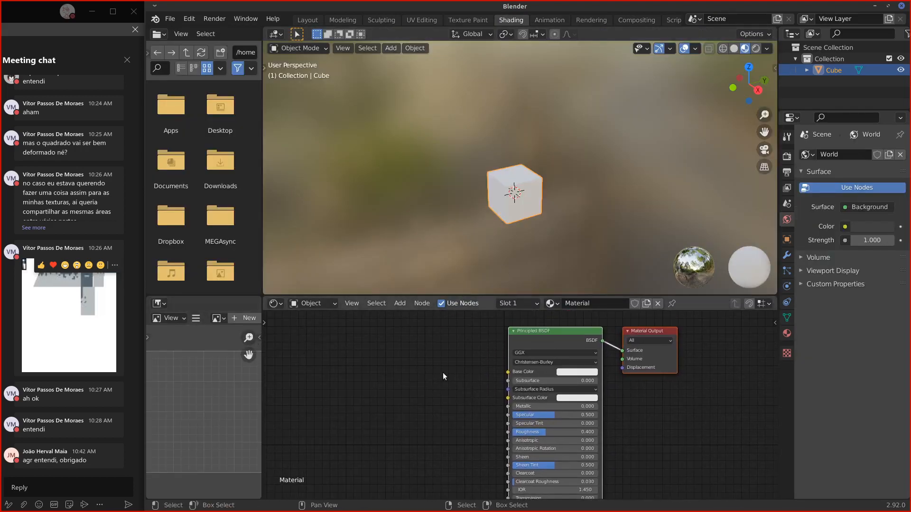
{"action": "scroll", "coordinate": [444, 374], "scroll_direction": "up", "scroll_amount": 5}
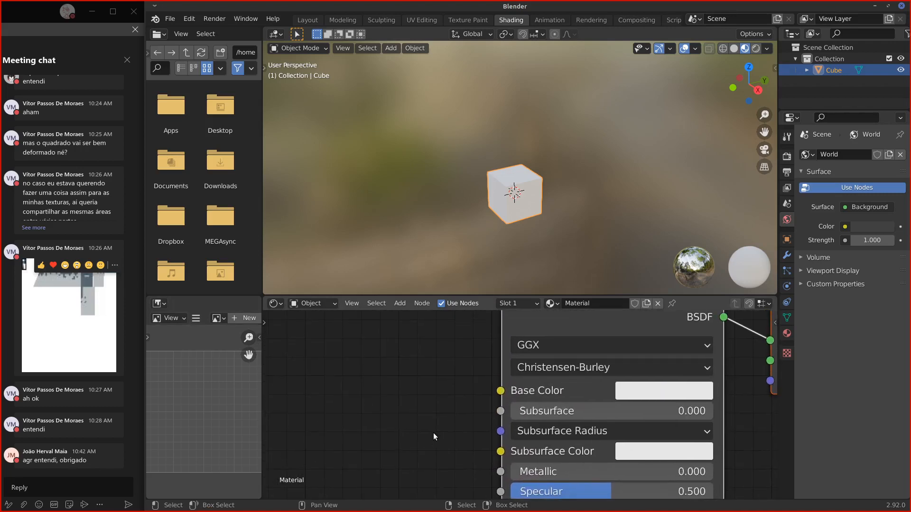
{"action": "scroll", "coordinate": [431, 429], "scroll_direction": "down", "scroll_amount": 2}
{"action": "left_click", "coordinate": [400, 303]}
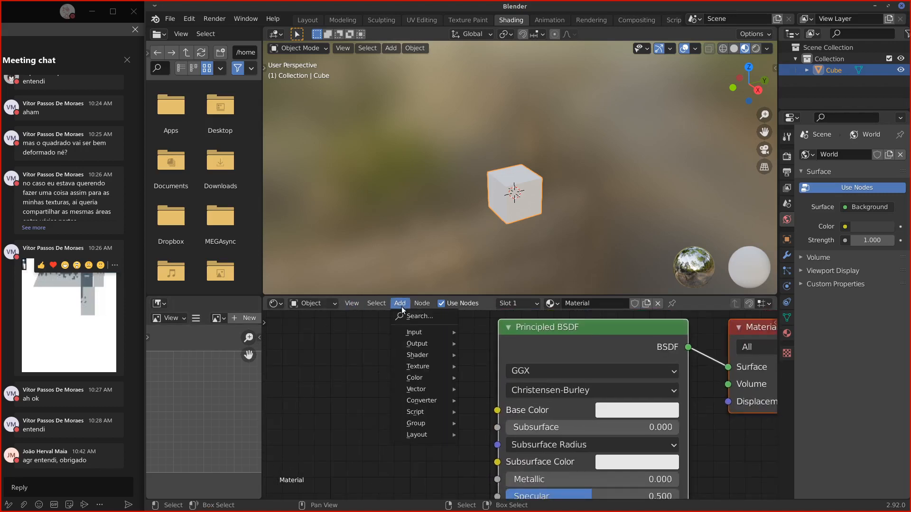
{"action": "mouse_move", "coordinate": [407, 332]}
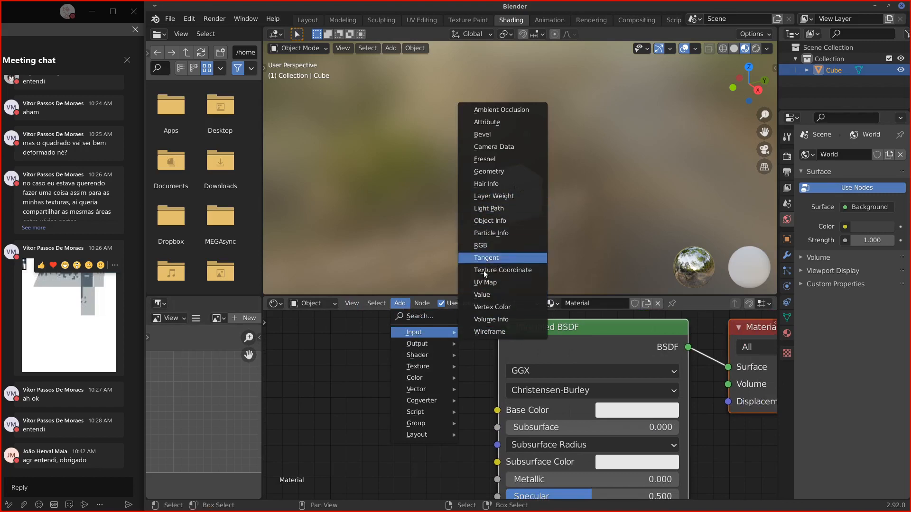
{"action": "mouse_move", "coordinate": [417, 367]}
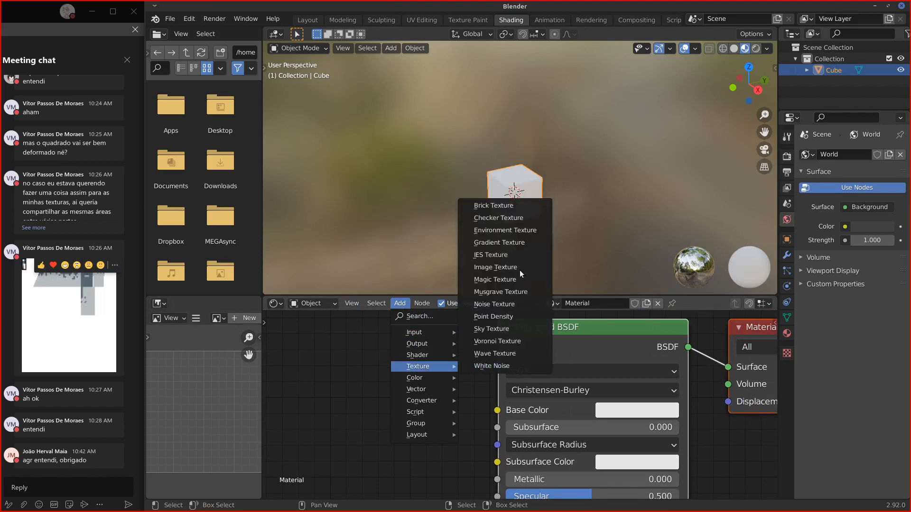
{"action": "left_click", "coordinate": [503, 267]}
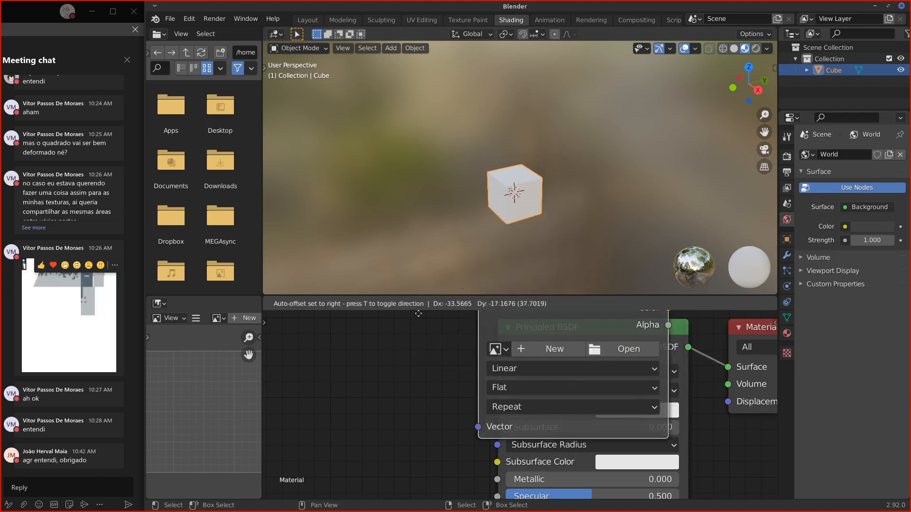
{"action": "left_click", "coordinate": [455, 363]}
{"action": "left_click_drag", "start_coordinate": [454, 363], "coordinate": [488, 415]}
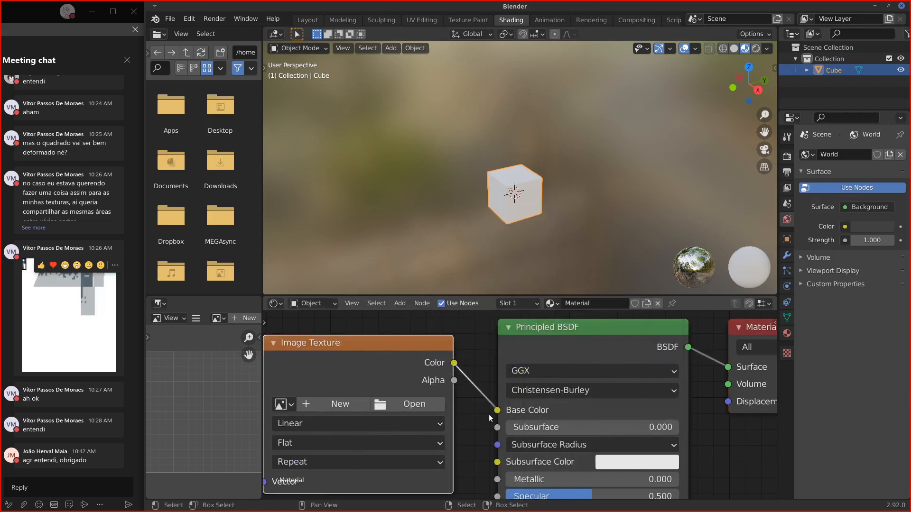
Step: Assign the BOX image to the Image Texture node and place the node closer to the Principled BSDF
{"action": "left_click", "coordinate": [281, 404]}
{"action": "left_click", "coordinate": [312, 239]}
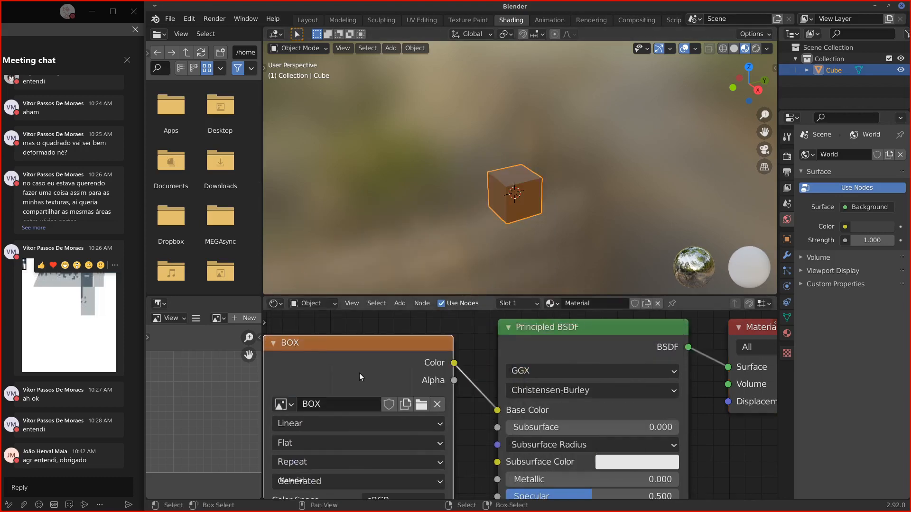
{"action": "left_click_drag", "start_coordinate": [358, 350], "coordinate": [377, 377]}
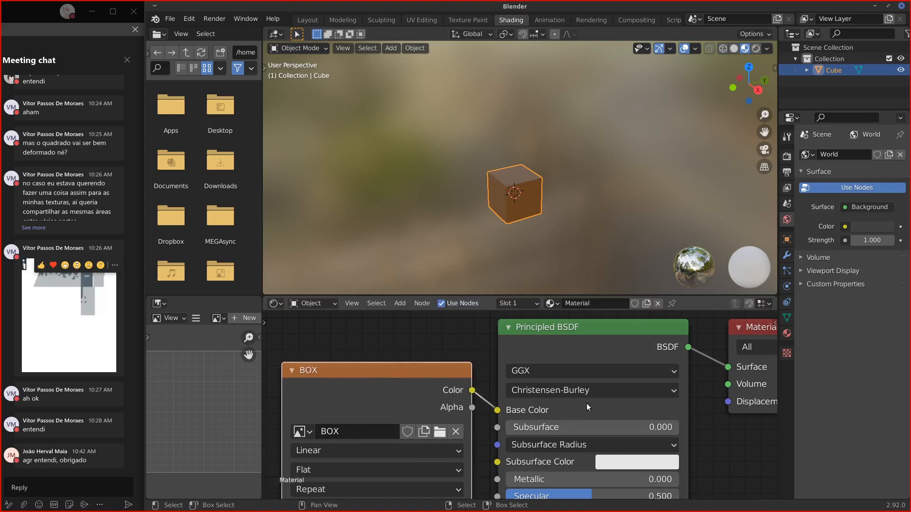
Step: In the Texture Paint workspace, paint a white 1 on the BOX image's upper-left UV face and a white 2 on its upper-right face
{"action": "left_click", "coordinate": [463, 20]}
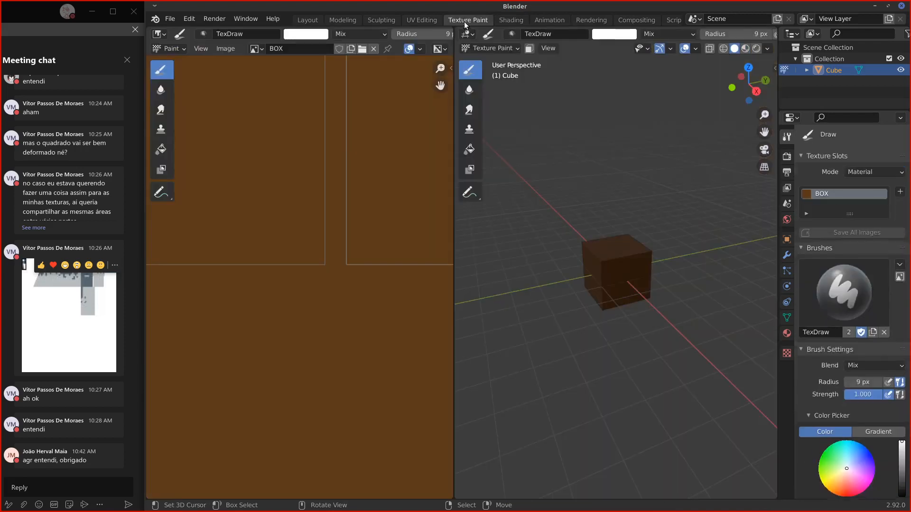
{"action": "middle_click_drag", "start_coordinate": [634, 284], "coordinate": [647, 283]}
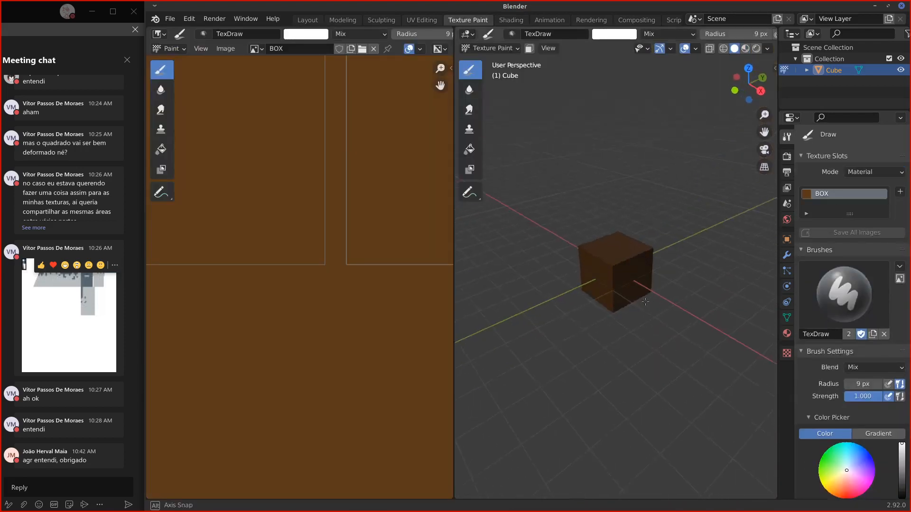
{"action": "left_click_drag", "start_coordinate": [850, 214], "coordinate": [850, 225]}
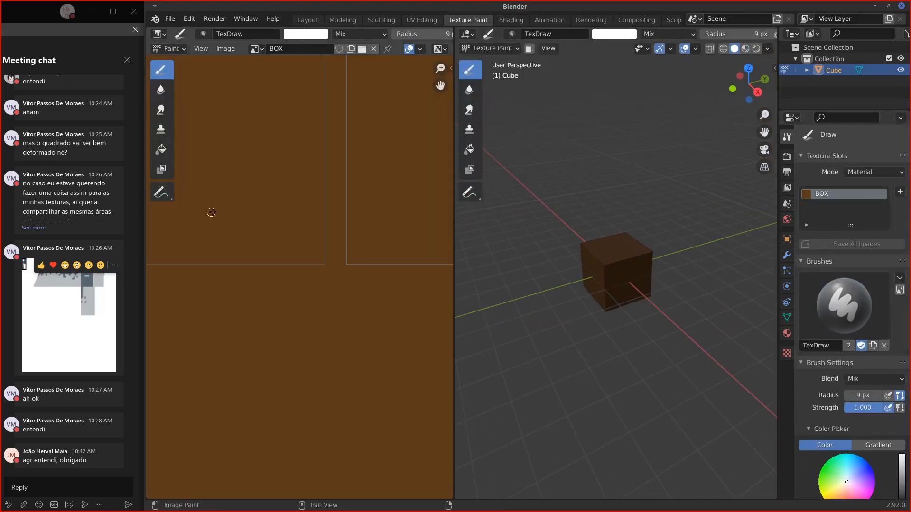
{"action": "middle_click_drag", "start_coordinate": [209, 211], "coordinate": [233, 266]}
{"action": "scroll", "coordinate": [234, 266], "scroll_direction": "down", "scroll_amount": 5}
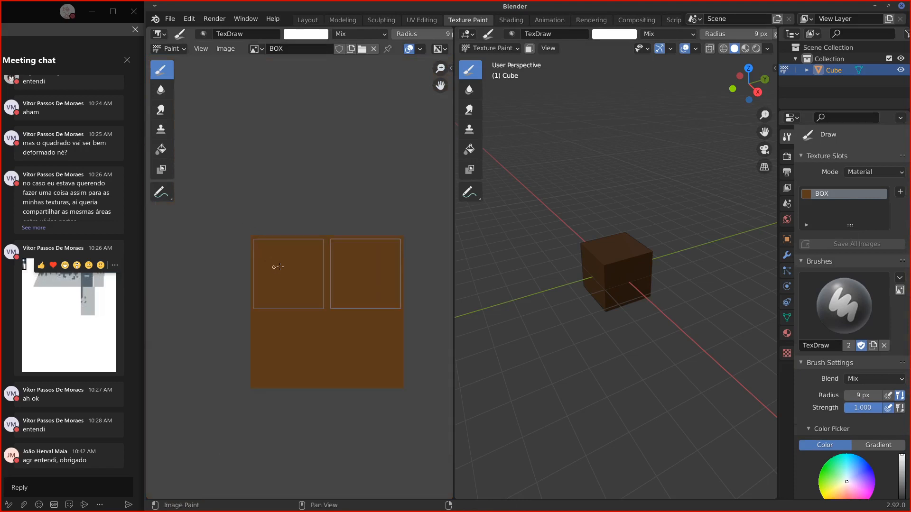
{"action": "mouse_move", "coordinate": [278, 264]}
{"action": "left_mouse_down"}
{"action": "mouse_move", "coordinate": [286, 286]}
{"action": "mouse_move", "coordinate": [300, 287]}
{"action": "left_mouse_up"}
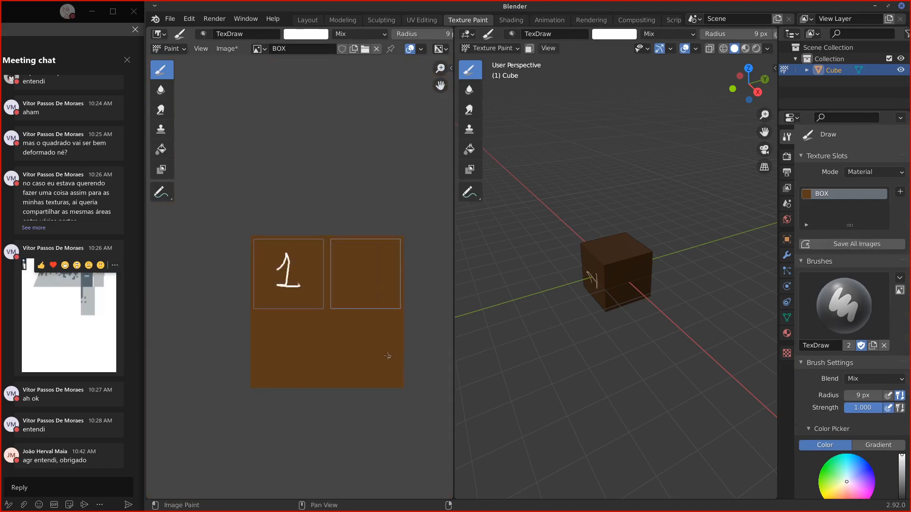
{"action": "left_click_drag", "start_coordinate": [357, 260], "coordinate": [373, 280]}
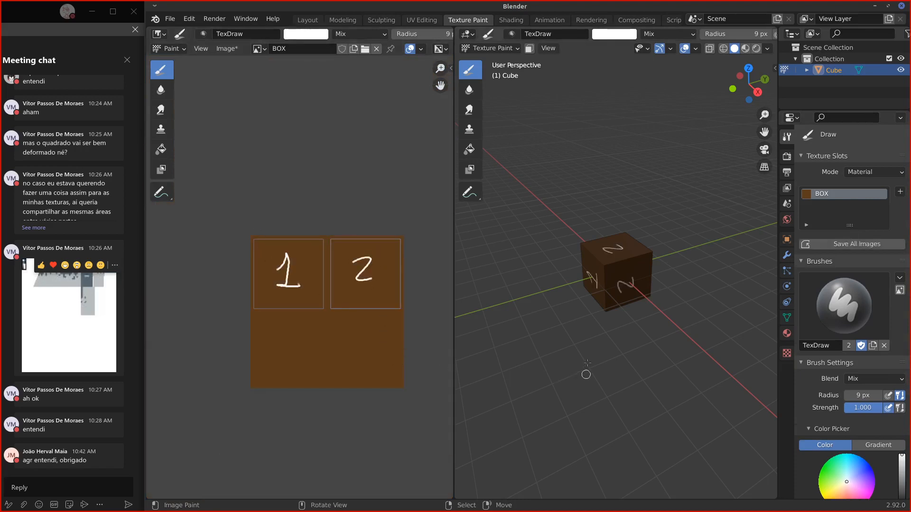
Step: Paint a white frame, horizontal plank lines and a small circle around the 1 on the BOX image's upper-left UV face
{"action": "mouse_move", "coordinate": [585, 374]}
{"action": "middle_mouse_down"}
{"action": "mouse_move", "coordinate": [640, 271]}
{"action": "mouse_move", "coordinate": [622, 227]}
{"action": "mouse_move", "coordinate": [679, 298]}
{"action": "mouse_move", "coordinate": [634, 334]}
{"action": "mouse_move", "coordinate": [626, 299]}
{"action": "mouse_move", "coordinate": [605, 297]}
{"action": "mouse_move", "coordinate": [622, 302]}
{"action": "middle_mouse_up"}
{"action": "scroll", "coordinate": [627, 305], "scroll_direction": "up", "scroll_amount": 6}
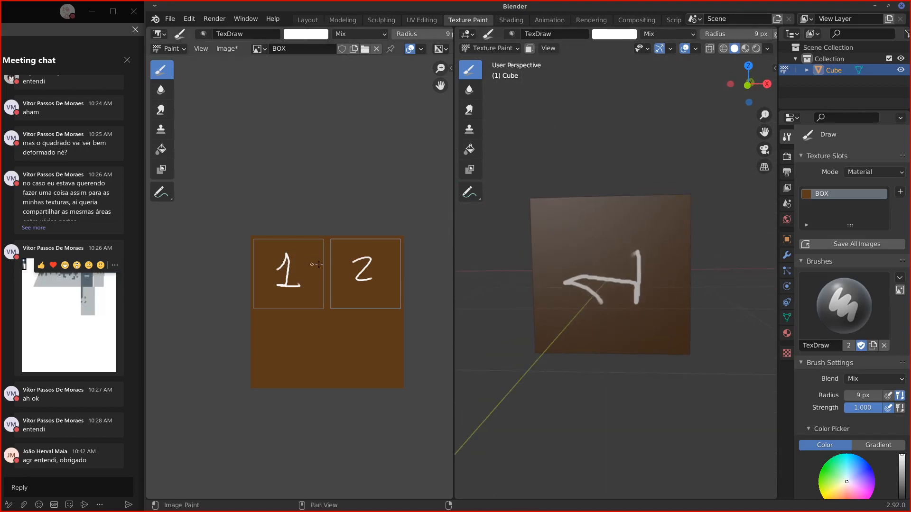
{"action": "scroll", "coordinate": [318, 264], "scroll_direction": "up", "scroll_amount": 2}
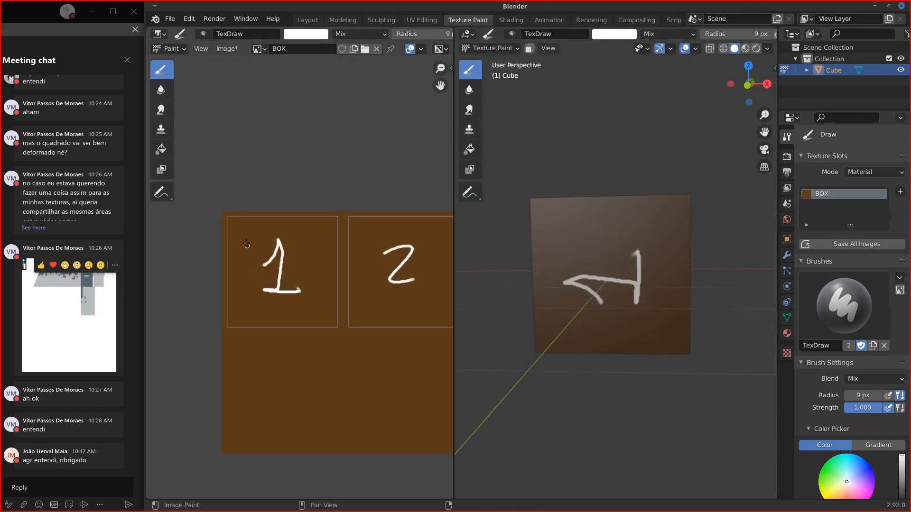
{"action": "mouse_move", "coordinate": [236, 231]}
{"action": "left_mouse_down"}
{"action": "mouse_move", "coordinate": [239, 309]}
{"action": "mouse_move", "coordinate": [302, 230]}
{"action": "mouse_move", "coordinate": [322, 230]}
{"action": "left_mouse_up"}
{"action": "left_click_drag", "start_coordinate": [325, 231], "coordinate": [328, 307]}
{"action": "left_click_drag", "start_coordinate": [233, 309], "coordinate": [311, 317]}
{"action": "left_click_drag", "start_coordinate": [239, 290], "coordinate": [311, 290]}
{"action": "left_click_drag", "start_coordinate": [236, 274], "coordinate": [313, 274]}
{"action": "mouse_move", "coordinate": [236, 250]}
{"action": "left_mouse_down"}
{"action": "mouse_move", "coordinate": [338, 249]}
{"action": "mouse_move", "coordinate": [374, 307]}
{"action": "left_mouse_up"}
{"action": "left_click_drag", "start_coordinate": [301, 238], "coordinate": [303, 238]}
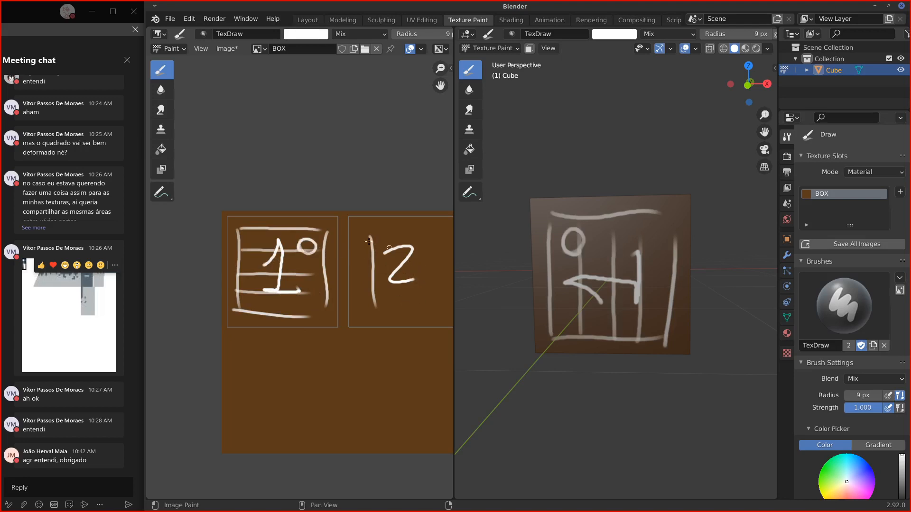
Step: Paint a white frame with horizontal plank lines around the 2 on the BOX image's upper-right UV face
{"action": "mouse_move", "coordinate": [366, 238]}
{"action": "left_mouse_down"}
{"action": "mouse_move", "coordinate": [439, 238]}
{"action": "mouse_move", "coordinate": [418, 309]}
{"action": "mouse_move", "coordinate": [371, 309]}
{"action": "left_mouse_up"}
{"action": "left_click_drag", "start_coordinate": [366, 254], "coordinate": [438, 254]}
{"action": "left_click_drag", "start_coordinate": [363, 277], "coordinate": [437, 277]}
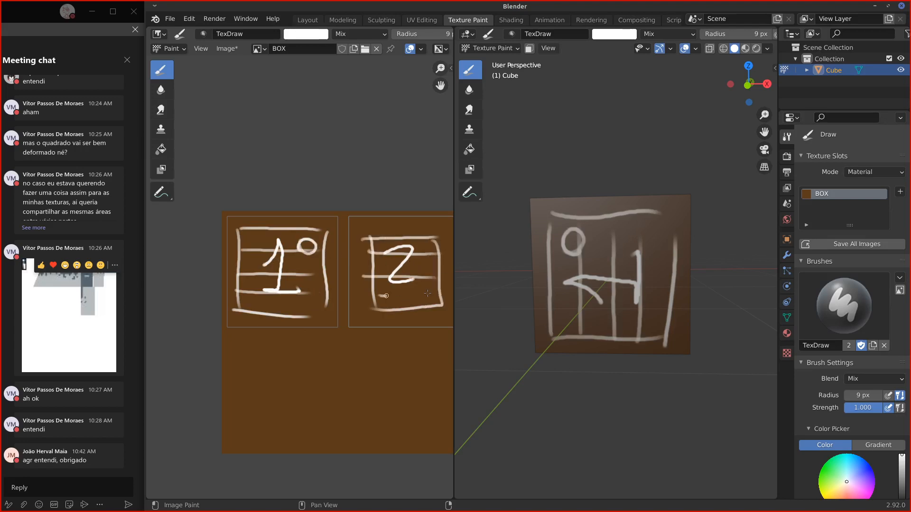
{"action": "mouse_move", "coordinate": [489, 291]}
{"action": "middle_mouse_down"}
{"action": "mouse_move", "coordinate": [499, 270]}
{"action": "mouse_move", "coordinate": [490, 288]}
{"action": "middle_mouse_up"}
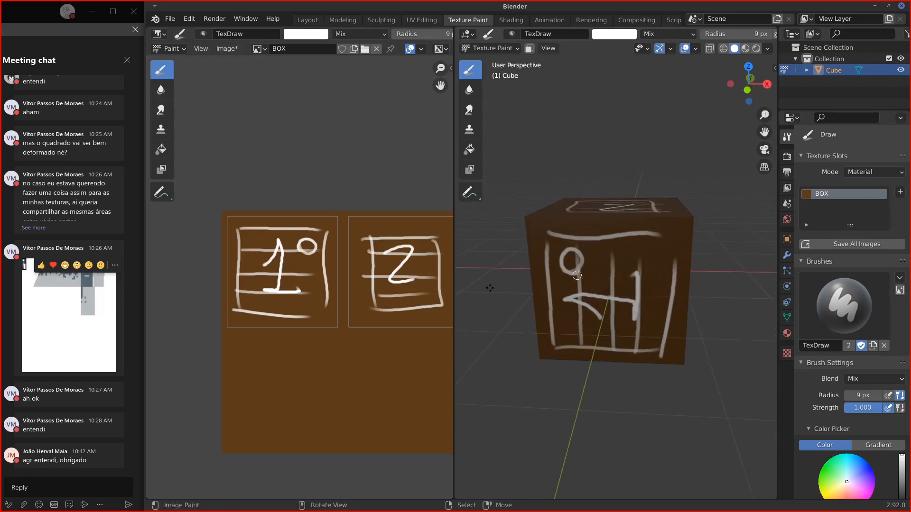
Step: Try painting a large white circle around the 1 on the BOX image and undo it
{"action": "middle_click_drag", "start_coordinate": [277, 269], "coordinate": [244, 256]}
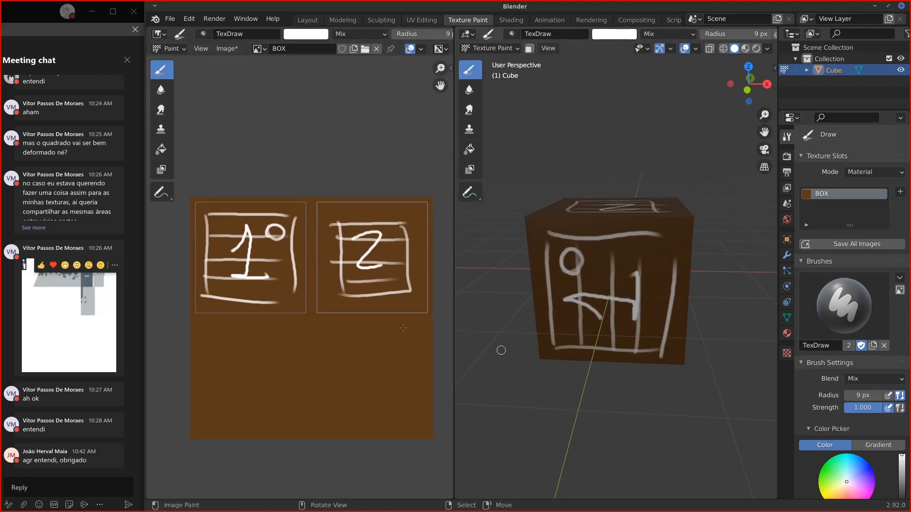
{"action": "mouse_move", "coordinate": [251, 278]}
{"action": "left_mouse_down"}
{"action": "mouse_move", "coordinate": [256, 226]}
{"action": "mouse_move", "coordinate": [282, 273]}
{"action": "left_mouse_up"}
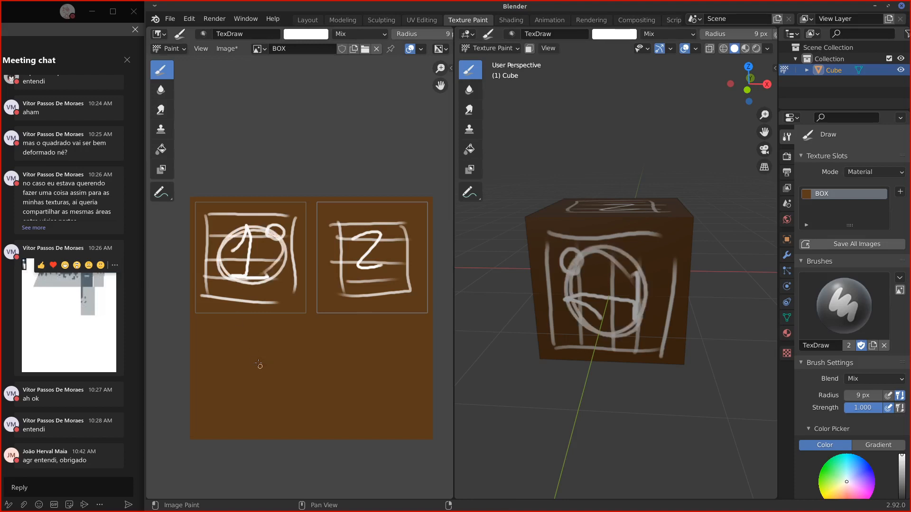
{"action": "key", "text": "ctrl+z"}
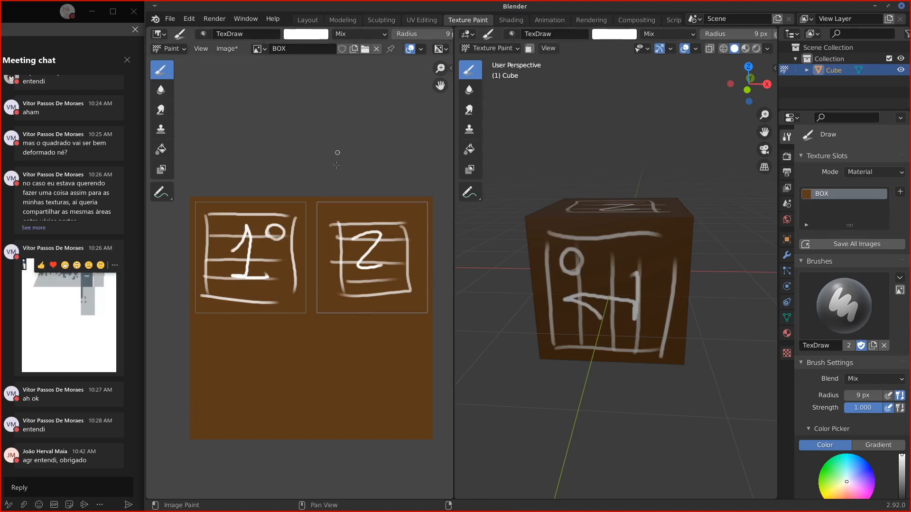
{"action": "mouse_move", "coordinate": [273, 351]}
{"action": "left_mouse_down"}
{"action": "mouse_move", "coordinate": [286, 386]}
{"action": "mouse_move", "coordinate": [297, 354]}
{"action": "mouse_move", "coordinate": [325, 387]}
{"action": "mouse_move", "coordinate": [332, 355]}
{"action": "left_mouse_up"}
{"action": "left_click", "coordinate": [308, 386]}
Step: In the Shading workspace, add a UV Map node set to UVMap and connect its UV to the BOX Image Texture node's Vector
{"action": "left_click", "coordinate": [515, 19]}
{"action": "scroll", "coordinate": [376, 426], "scroll_direction": "up", "scroll_amount": 5}
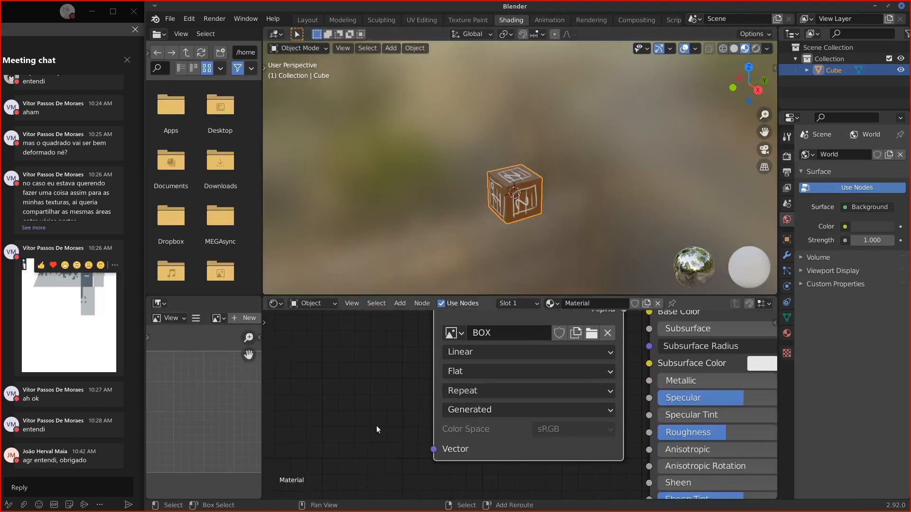
{"action": "key", "text": "shift+a"}
{"action": "mouse_move", "coordinate": [326, 391]}
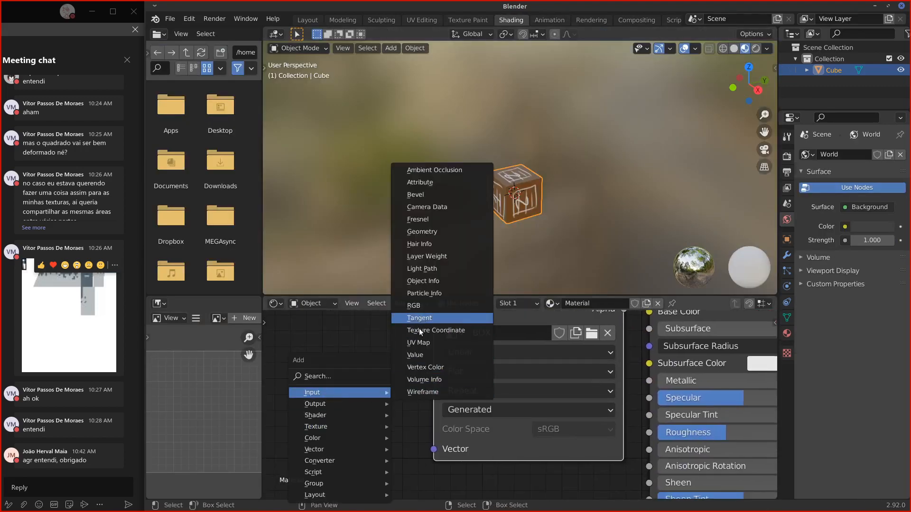
{"action": "left_click", "coordinate": [422, 343]}
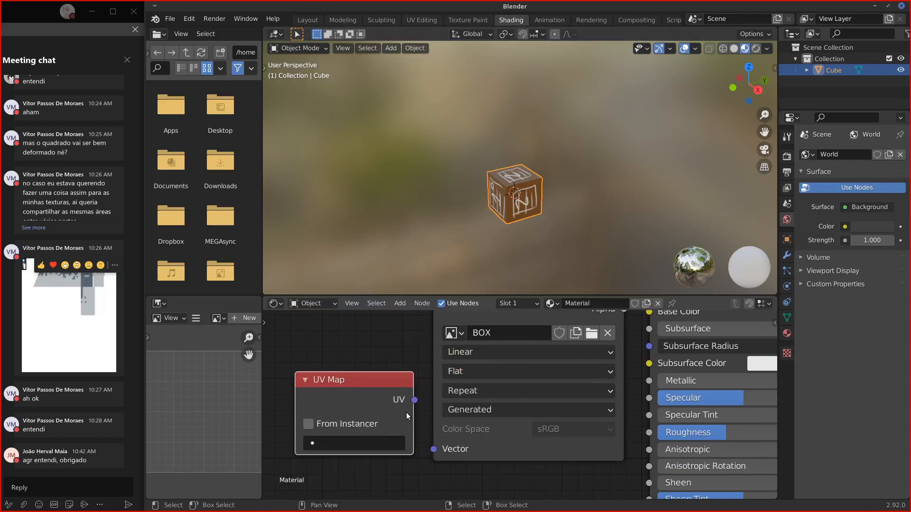
{"action": "left_click_drag", "start_coordinate": [414, 400], "coordinate": [433, 449]}
{"action": "left_click", "coordinate": [353, 442]}
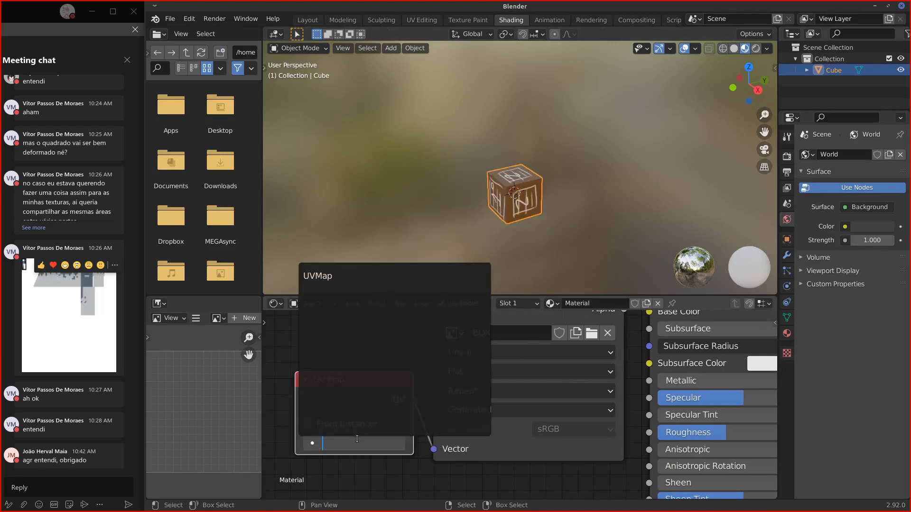
{"action": "left_click", "coordinate": [333, 276]}
{"action": "middle_click_drag", "start_coordinate": [586, 371], "coordinate": [565, 387]}
{"action": "left_click_drag", "start_coordinate": [366, 398], "coordinate": [362, 409]}
{"action": "scroll", "coordinate": [496, 400], "scroll_direction": "up", "scroll_amount": 2, "text": "shift"}
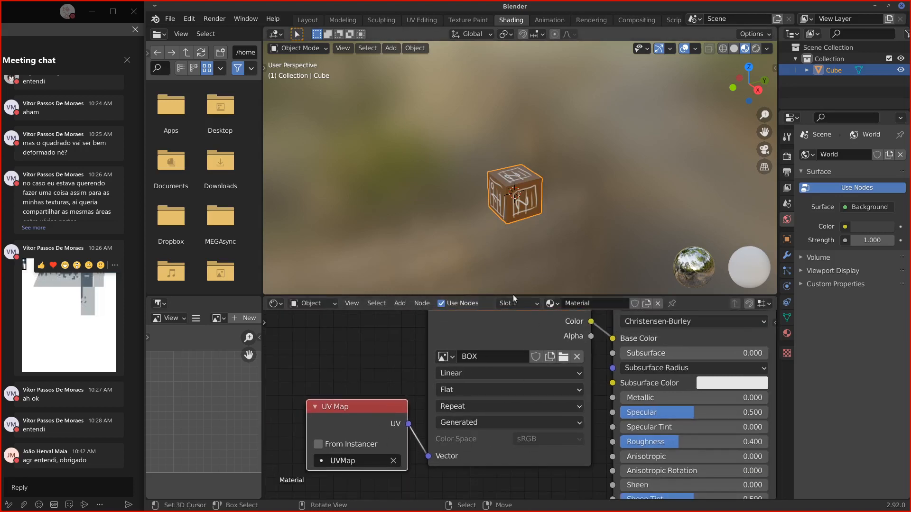
{"action": "scroll", "coordinate": [480, 394], "scroll_direction": "down", "scroll_amount": 1}
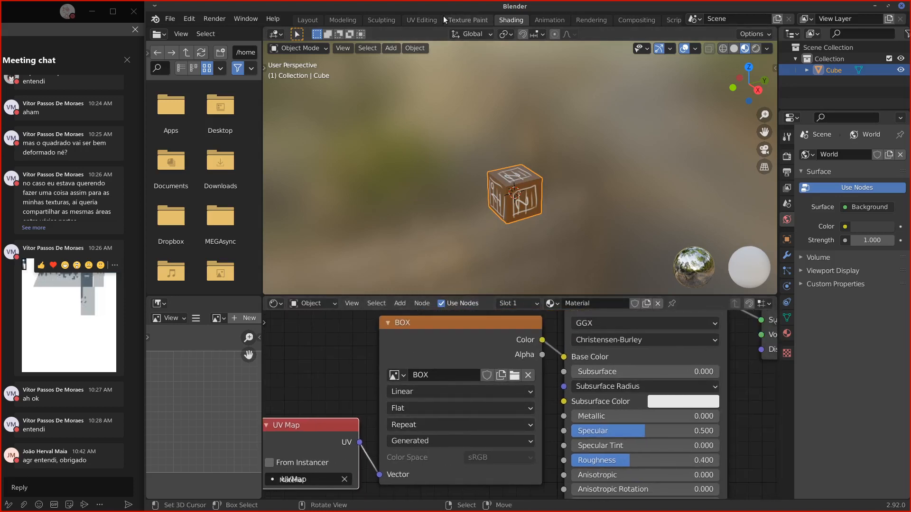
Step: In the Texture Paint workspace, paint white strokes directly across the cube's top face and the adjacent side face marked 2
{"action": "left_click", "coordinate": [459, 20]}
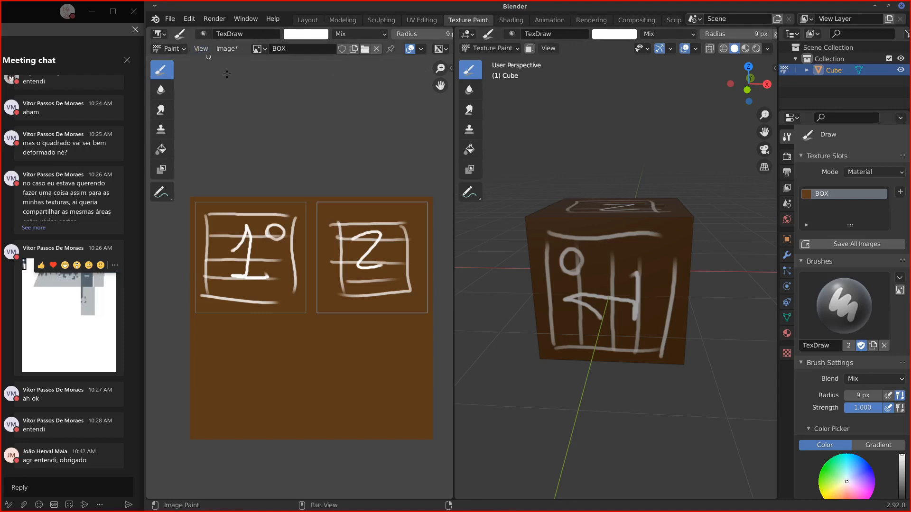
{"action": "middle_click_drag", "start_coordinate": [613, 199], "coordinate": [646, 247]}
{"action": "left_click_drag", "start_coordinate": [669, 185], "coordinate": [712, 303]}
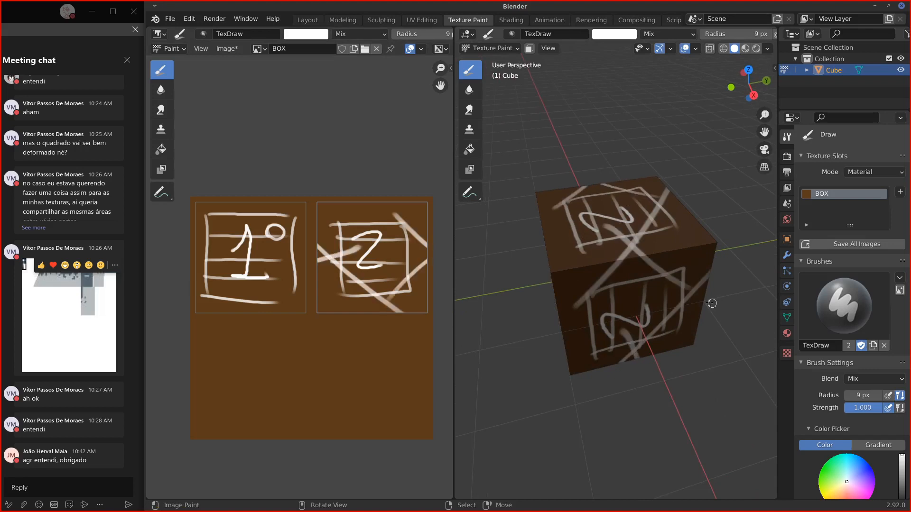
Step: Start a new file and discard the unsaved changes
{"action": "left_click", "coordinate": [170, 18]}
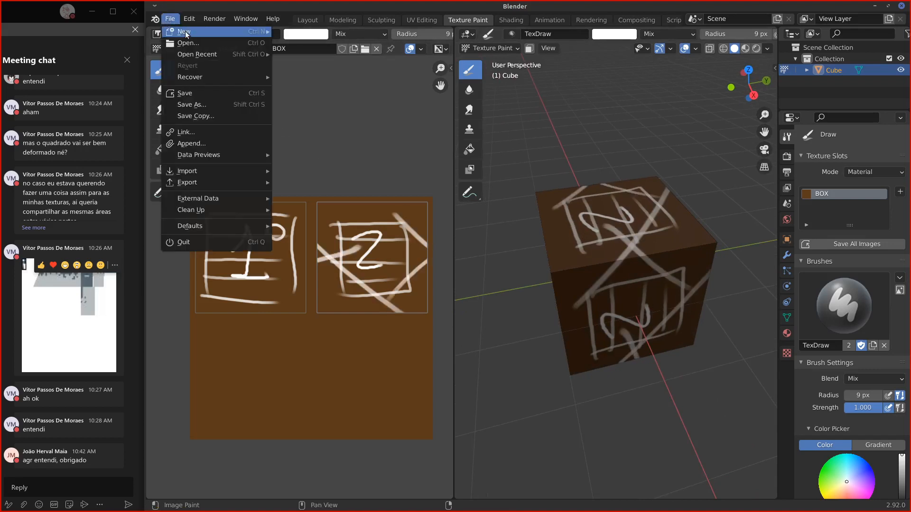
{"action": "mouse_move", "coordinate": [199, 31]}
{"action": "left_click", "coordinate": [326, 30]}
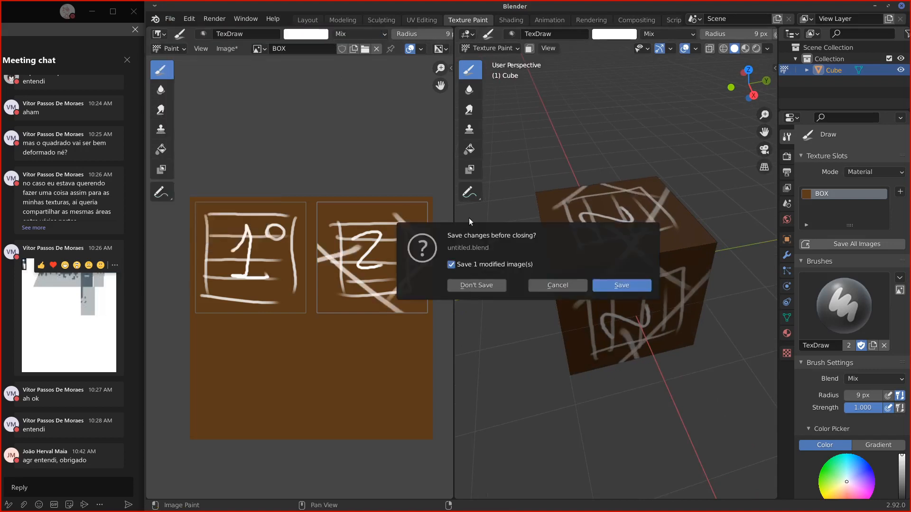
{"action": "left_click", "coordinate": [484, 286]}
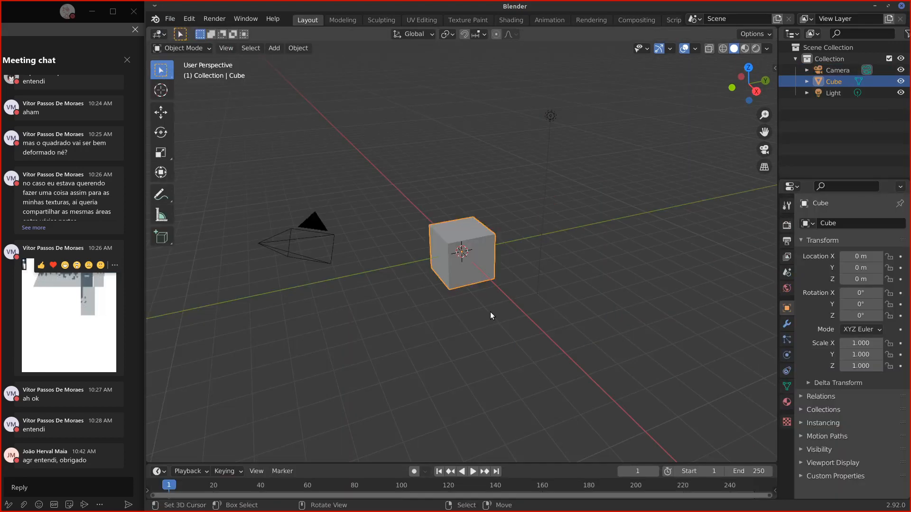
Step: In the UV Editing workspace, delete the cube's existing UVMap from its UV maps
{"action": "left_click", "coordinate": [422, 19]}
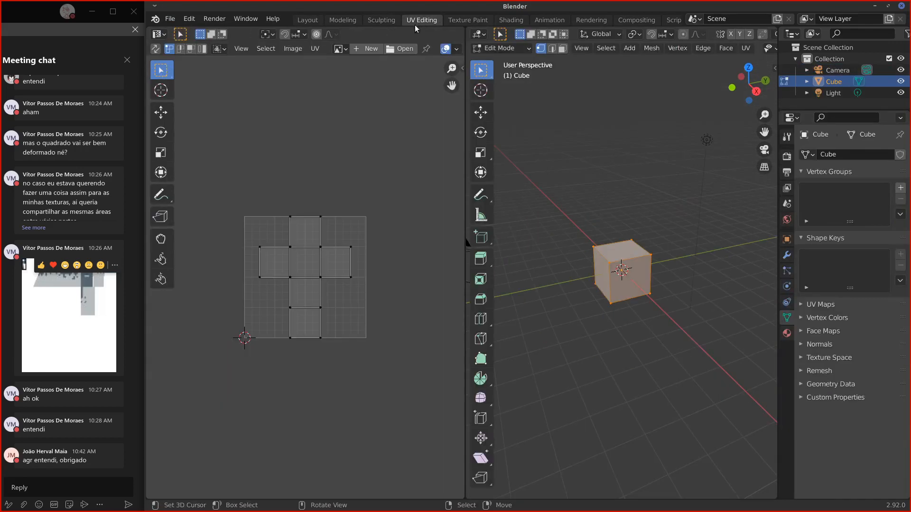
{"action": "scroll", "coordinate": [357, 306], "scroll_direction": "up", "scroll_amount": 2}
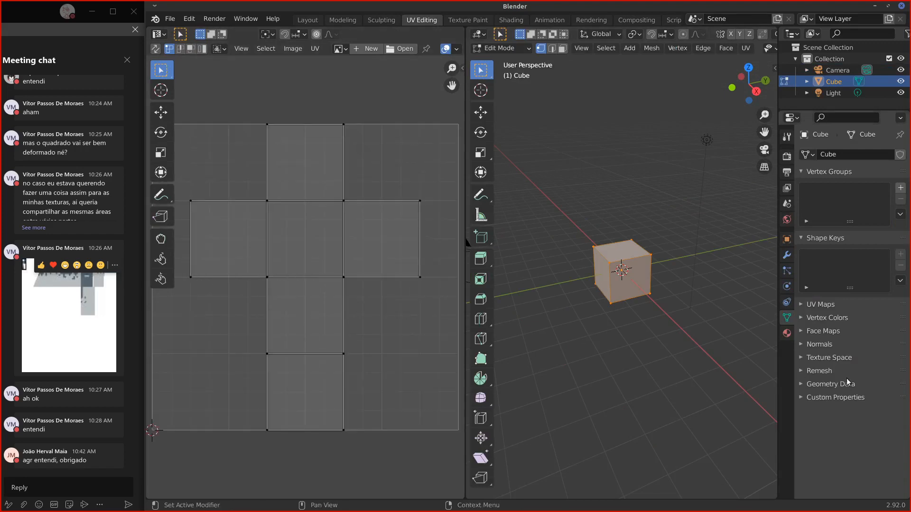
{"action": "left_click", "coordinate": [813, 304]}
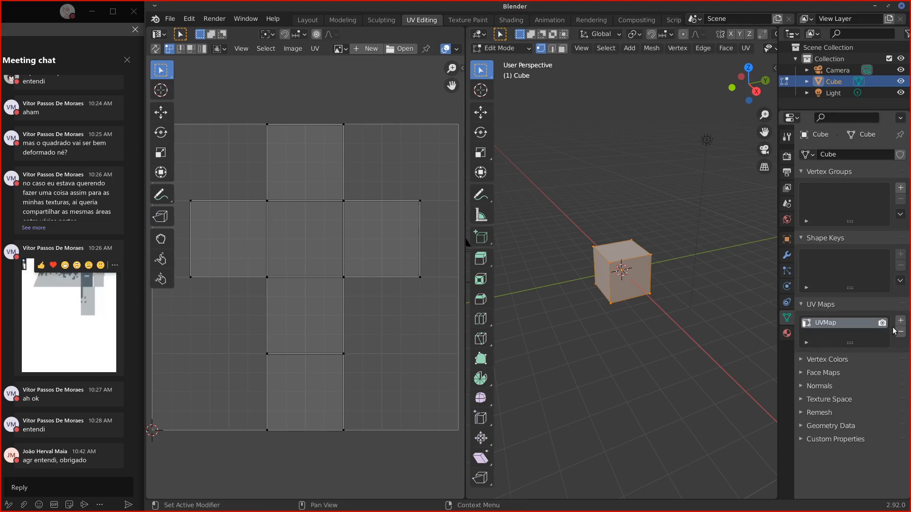
{"action": "left_click", "coordinate": [900, 332]}
Step: Mark the cube's four vertical edges and two opposite bottom edges as seams, and clear the selection
{"action": "middle_click_drag", "start_coordinate": [612, 273], "coordinate": [722, 264]}
{"action": "scroll", "coordinate": [637, 264], "scroll_direction": "up", "scroll_amount": 3}
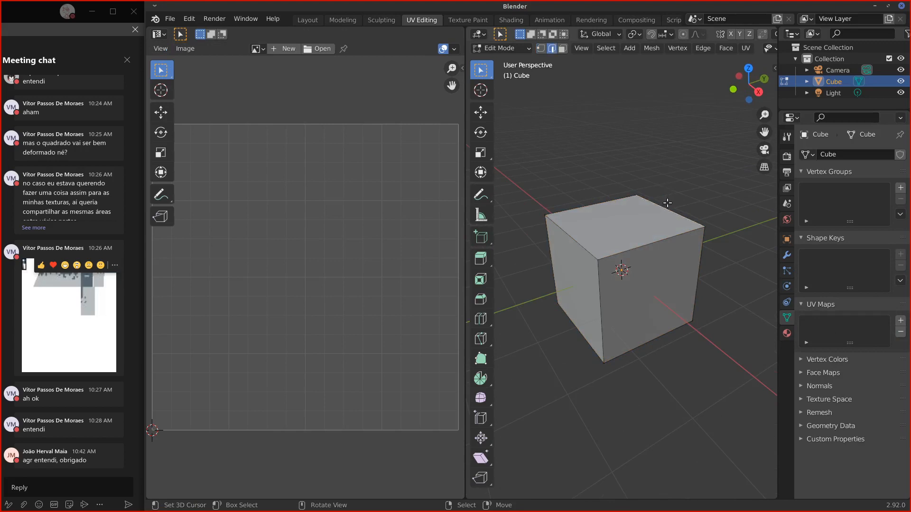
{"action": "left_click", "coordinate": [596, 295], "text": "shift"}
{"action": "left_click", "coordinate": [687, 280], "text": "ctrl"}
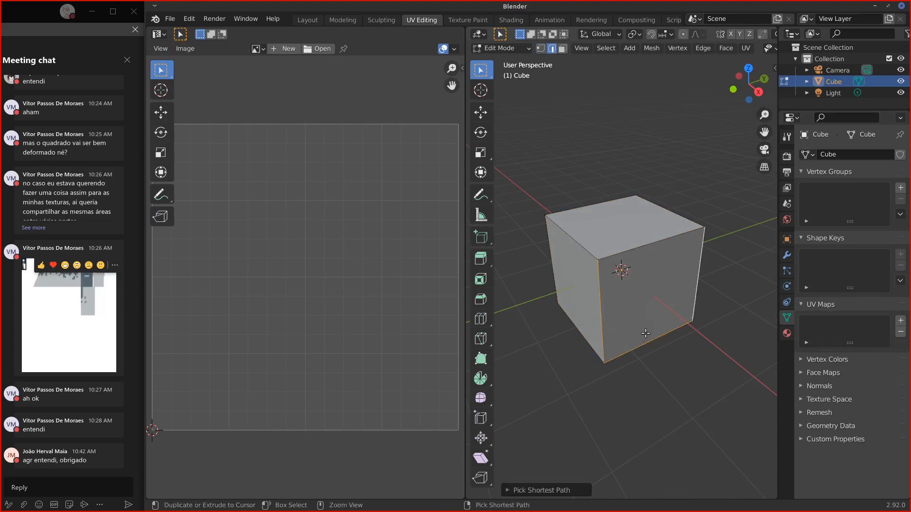
{"action": "left_click", "coordinate": [601, 324]}
{"action": "left_click", "coordinate": [654, 339], "text": "shift"}
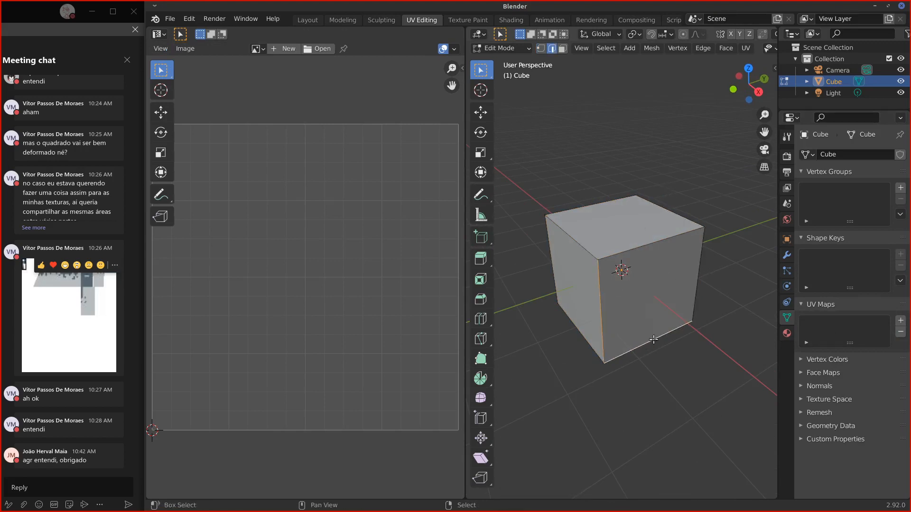
{"action": "middle_click_drag", "start_coordinate": [688, 298], "coordinate": [606, 303]}
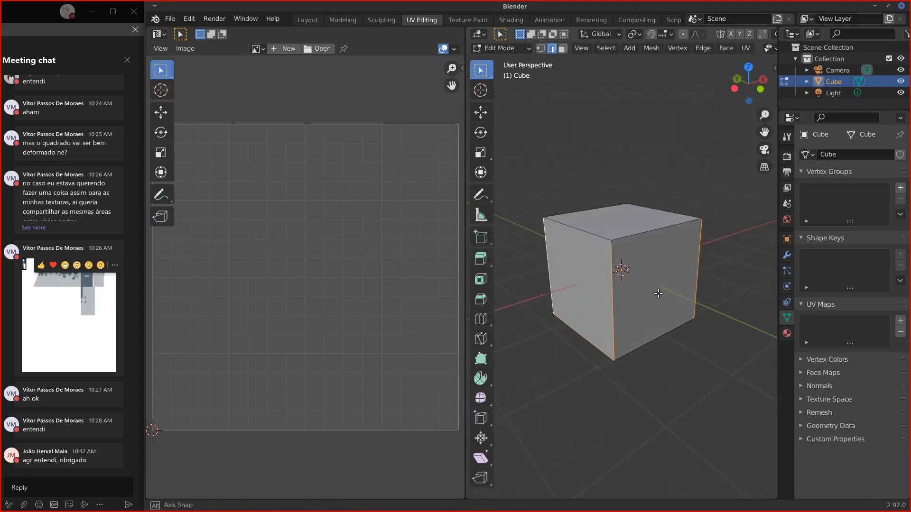
{"action": "middle_click_drag", "start_coordinate": [549, 283], "coordinate": [659, 200]}
{"action": "left_click", "coordinate": [746, 49]}
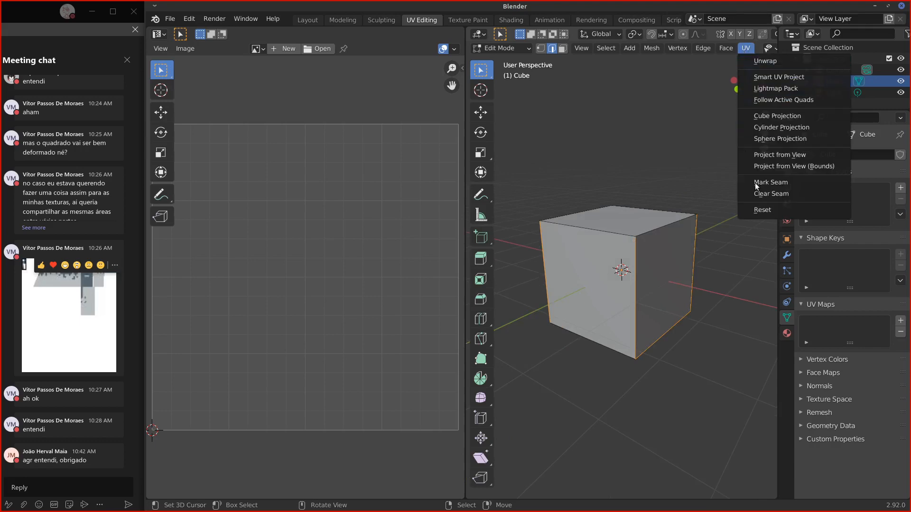
{"action": "left_click", "coordinate": [758, 182]}
{"action": "middle_click_drag", "start_coordinate": [716, 211], "coordinate": [552, 280]}
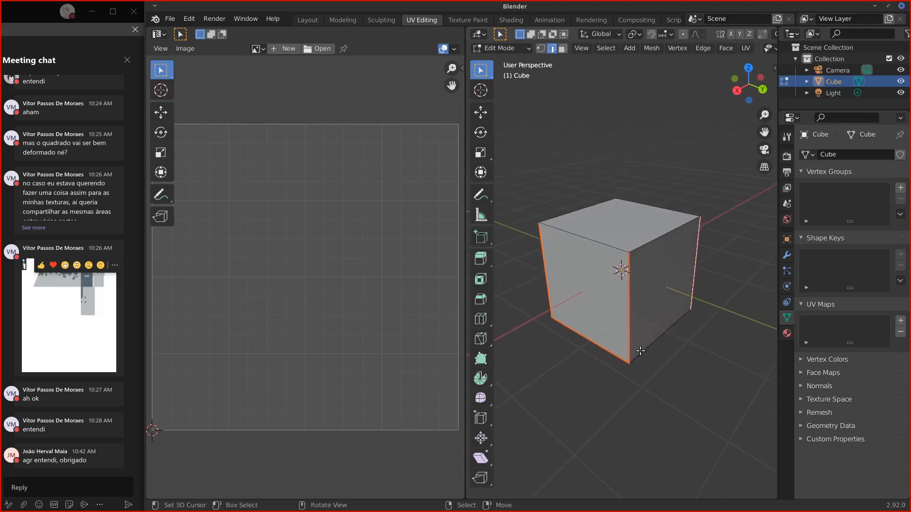
{"action": "key", "text": "alt+a"}
Step: Mark one more bottom edge as a seam, between the two bottom seams, leaving only one bottom edge unmarked
{"action": "middle_click_drag", "start_coordinate": [706, 264], "coordinate": [702, 301]}
{"action": "left_click", "coordinate": [755, 48]}
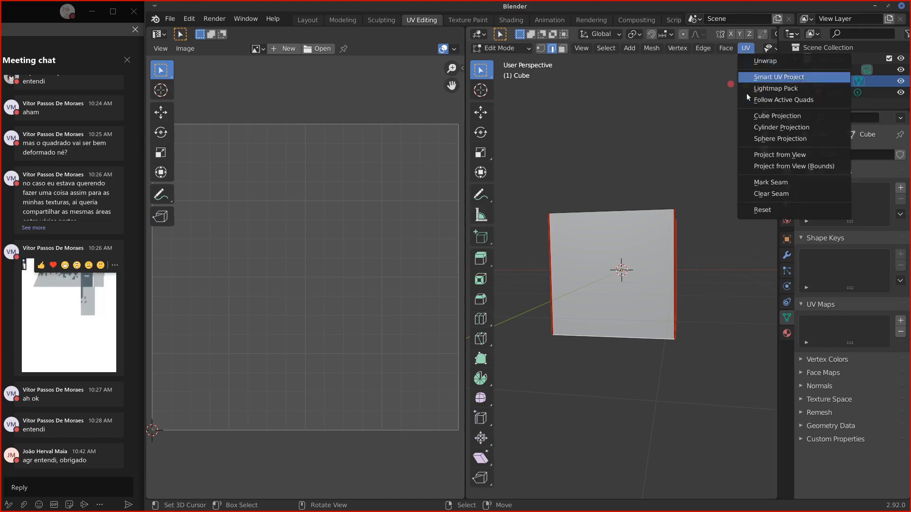
{"action": "left_click", "coordinate": [760, 189]}
Step: Select the whole cube and unwrap it along the marked seams
{"action": "middle_click_drag", "start_coordinate": [711, 271], "coordinate": [632, 264]}
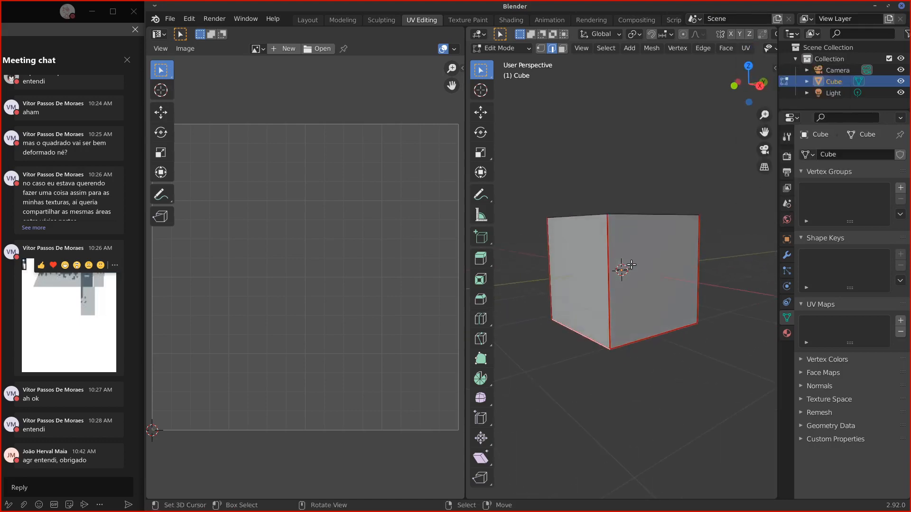
{"action": "key", "text": "a"}
{"action": "key", "text": "u"}
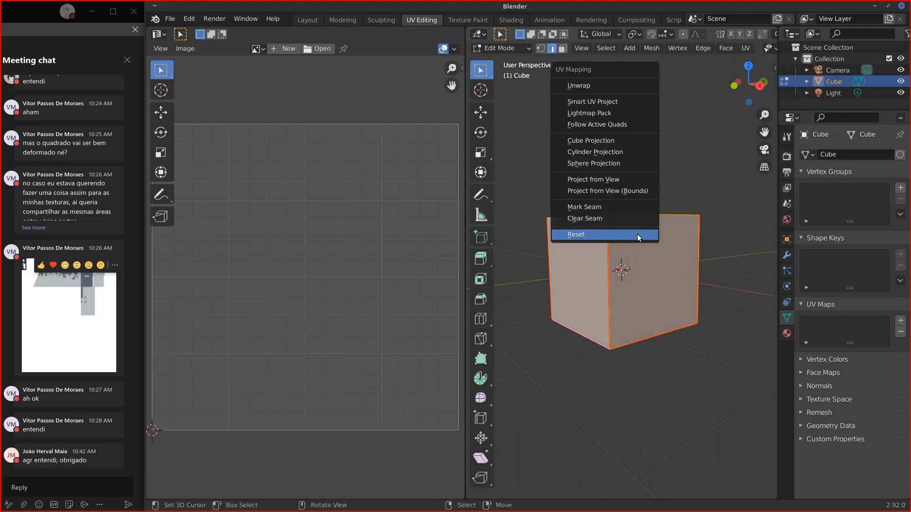
{"action": "left_click", "coordinate": [599, 84]}
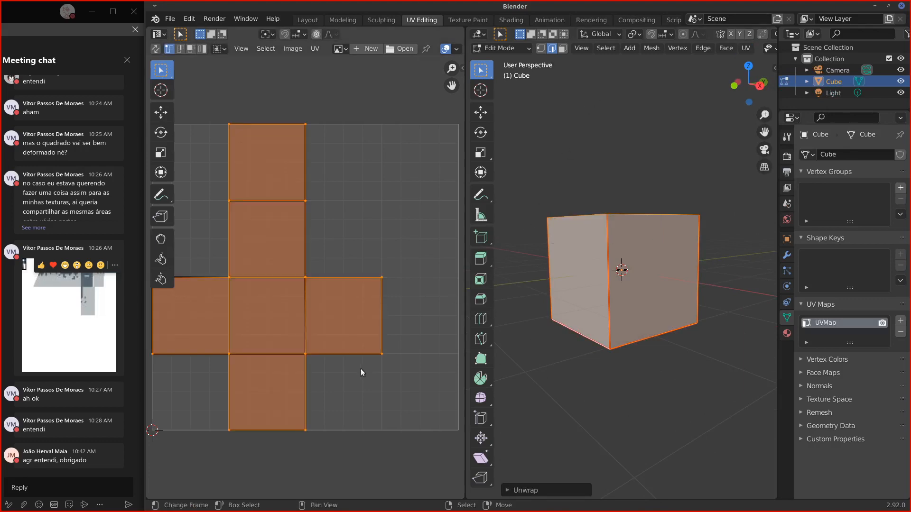
Step: Begin a new image for the cube's UV layout and name it DADO
{"action": "middle_click_drag", "start_coordinate": [529, 346], "coordinate": [645, 331]}
{"action": "middle_click_drag", "start_coordinate": [294, 365], "coordinate": [324, 366]}
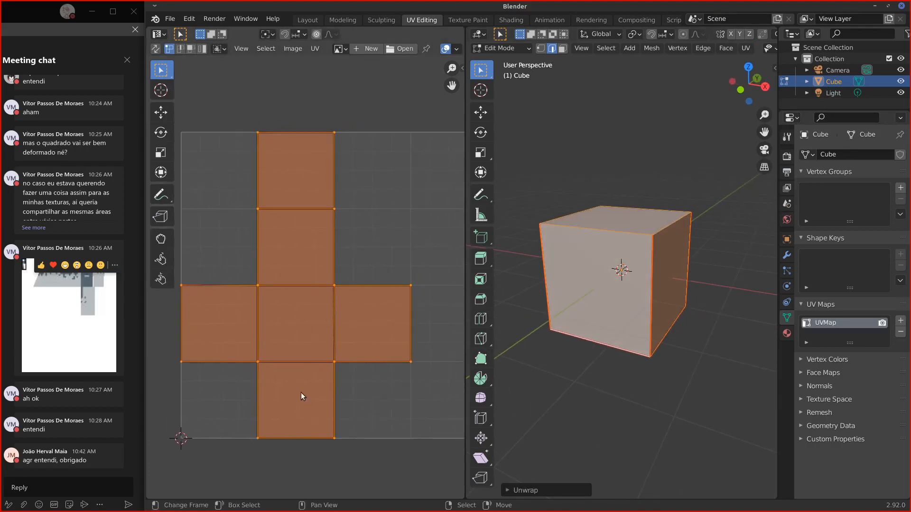
{"action": "left_click", "coordinate": [364, 49]}
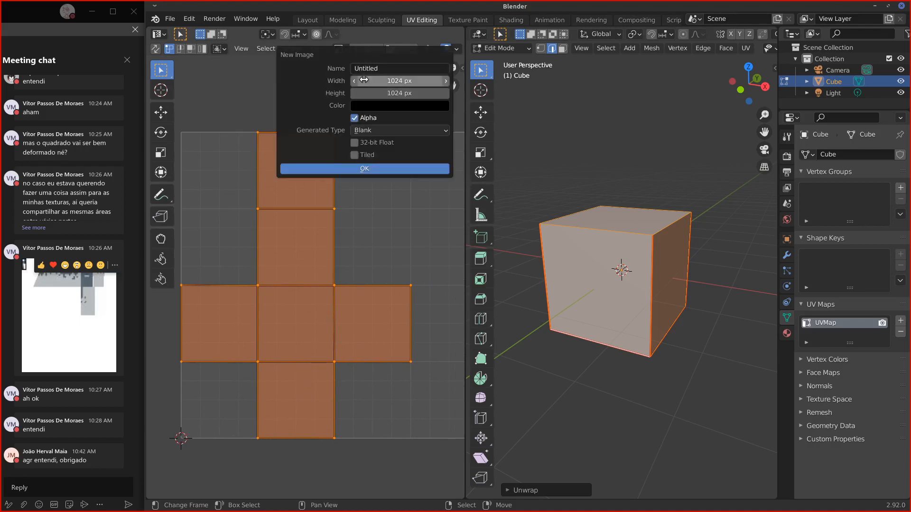
{"action": "left_click", "coordinate": [376, 66]}
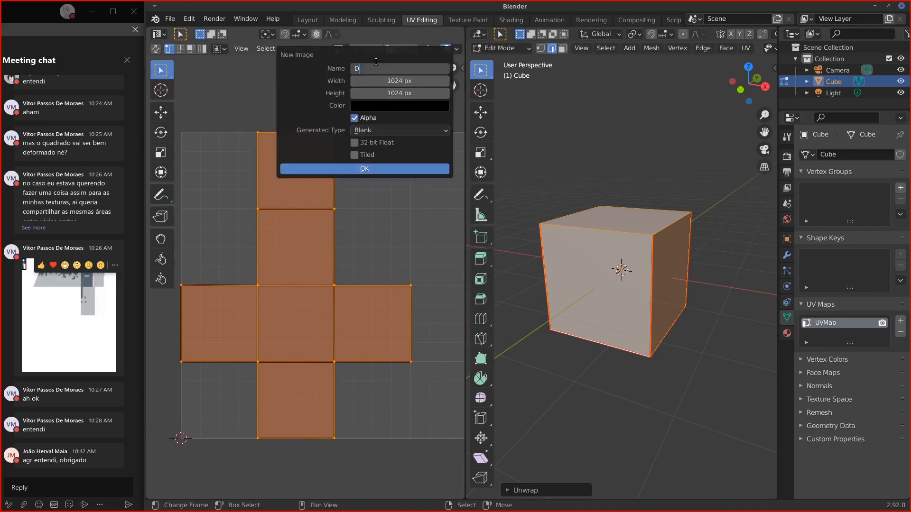
{"action": "type", "text": "DADO"}
{"action": "key", "text": "Return"}
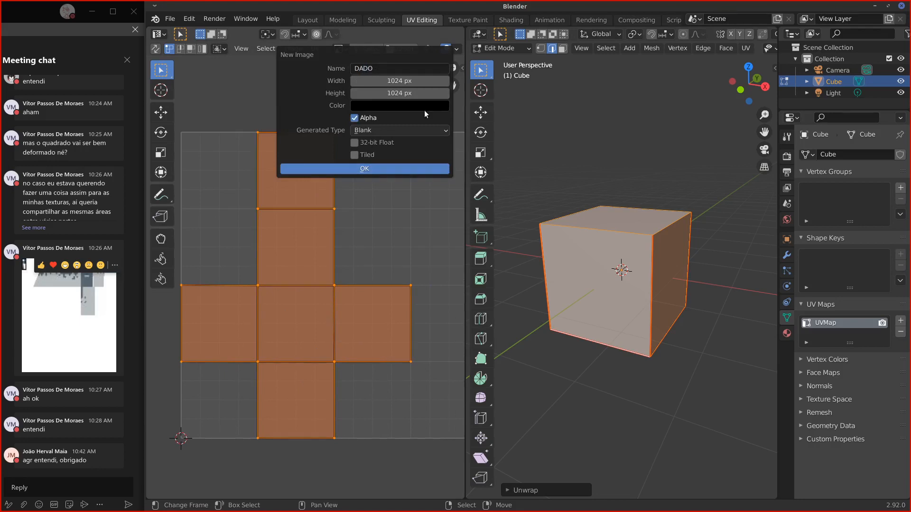
Step: Set the new image's color to dark red and create it
{"action": "left_click", "coordinate": [398, 106]}
{"action": "left_click", "coordinate": [451, 163]}
{"action": "left_click", "coordinate": [389, 192]}
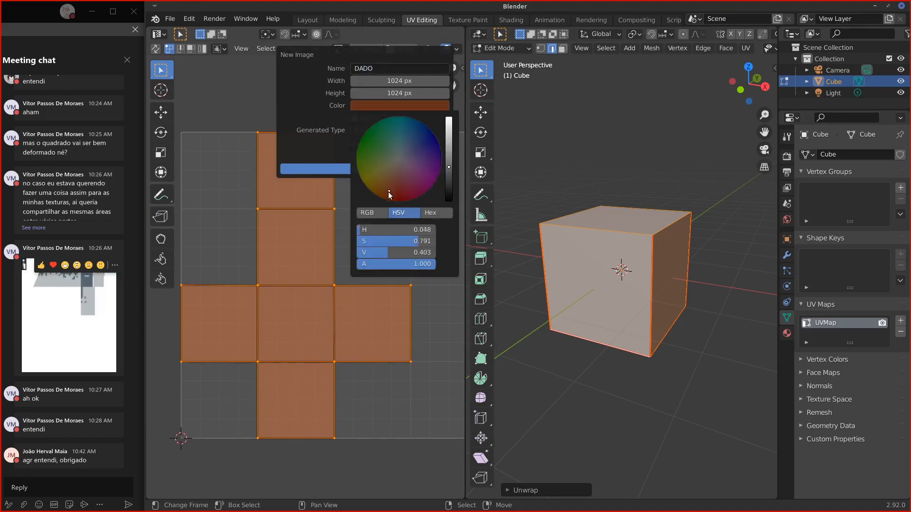
{"action": "left_click", "coordinate": [451, 157]}
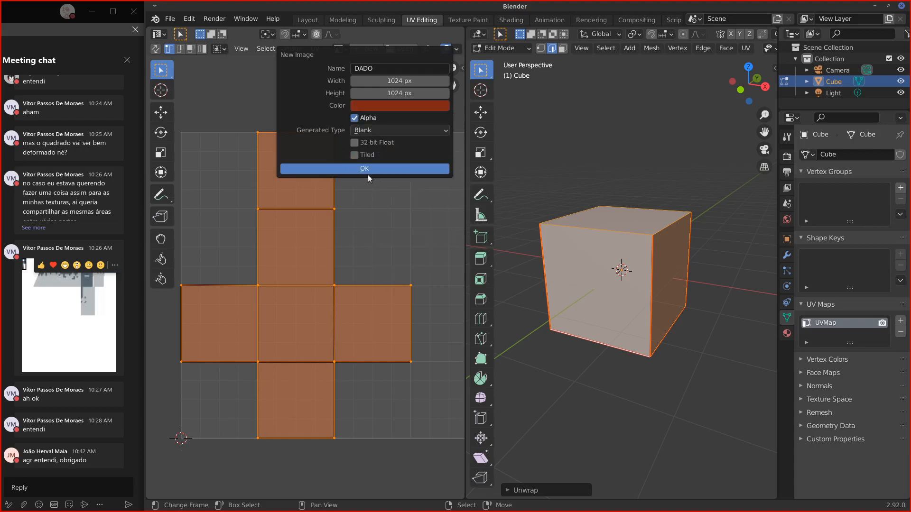
{"action": "left_click", "coordinate": [366, 169]}
{"action": "scroll", "coordinate": [349, 300], "scroll_direction": "down", "scroll_amount": 5}
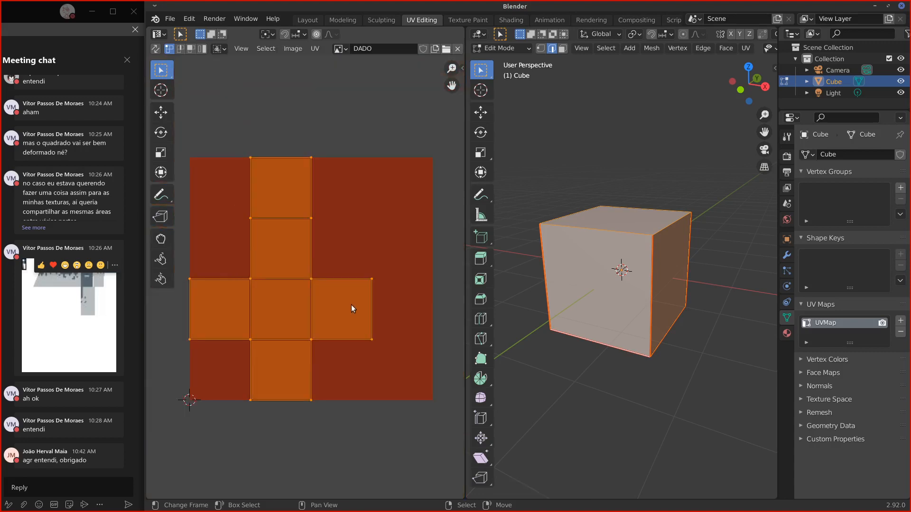
Step: In the Shading workspace, add an Image Texture node beside the Principled BSDF in the cube's material
{"action": "left_click", "coordinate": [511, 19]}
{"action": "scroll", "coordinate": [447, 421], "scroll_direction": "up", "scroll_amount": 4}
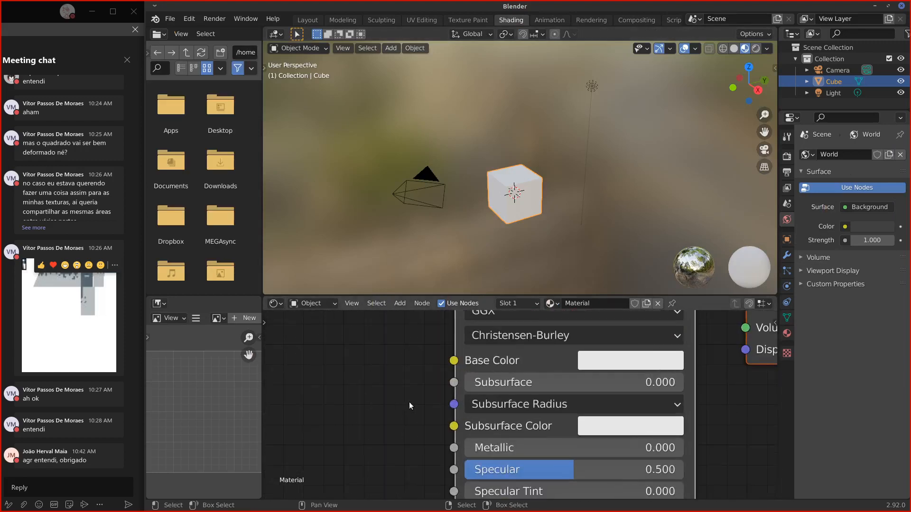
{"action": "key", "text": "shift+a"}
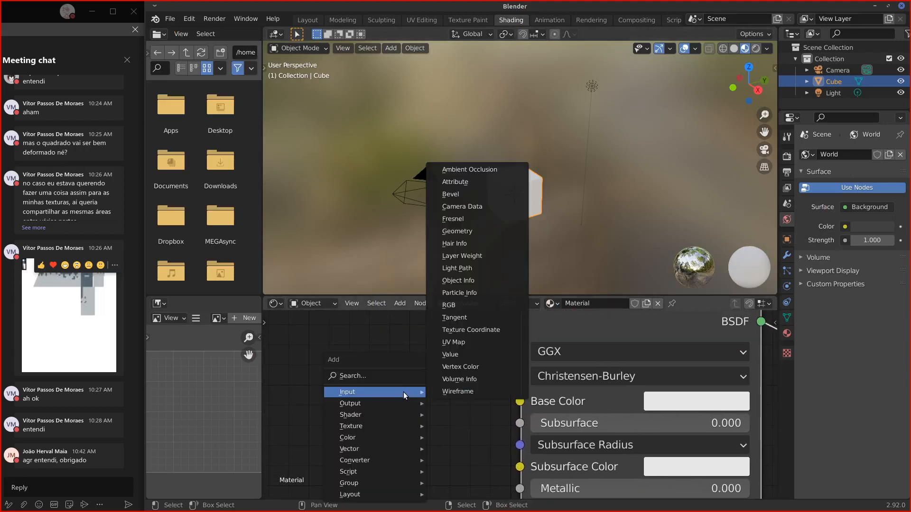
{"action": "mouse_move", "coordinate": [351, 428]}
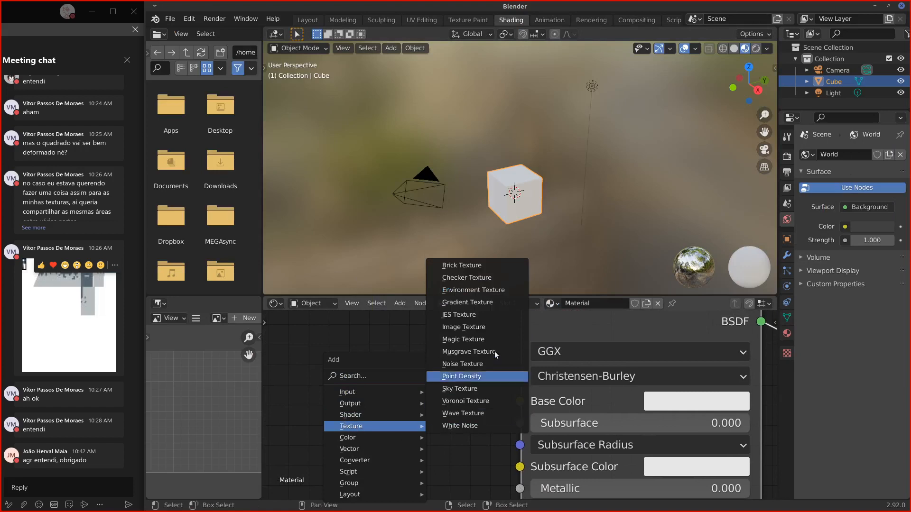
{"action": "left_click", "coordinate": [477, 327]}
{"action": "left_click", "coordinate": [253, 326]}
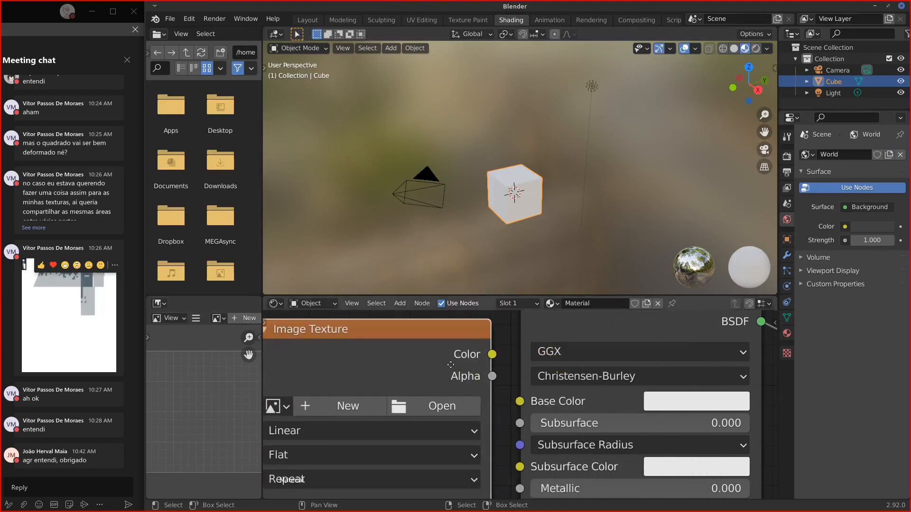
Step: Assign the DADO image to the Image Texture node and connect its Color output to Base Color
{"action": "middle_click_drag", "start_coordinate": [281, 398], "coordinate": [393, 382]}
{"action": "left_click", "coordinate": [393, 385]}
{"action": "left_click", "coordinate": [404, 177]}
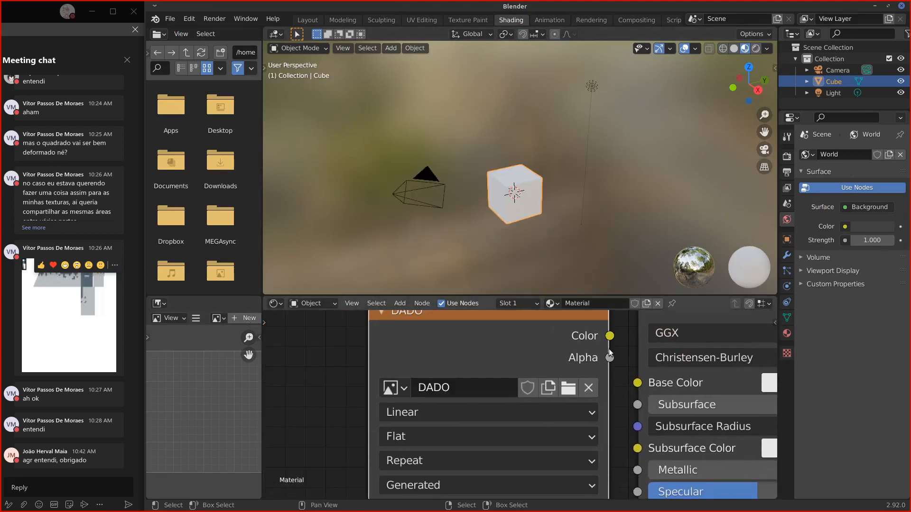
{"action": "left_click_drag", "start_coordinate": [609, 336], "coordinate": [637, 382]}
{"action": "scroll", "coordinate": [499, 378], "scroll_direction": "down", "scroll_amount": 2}
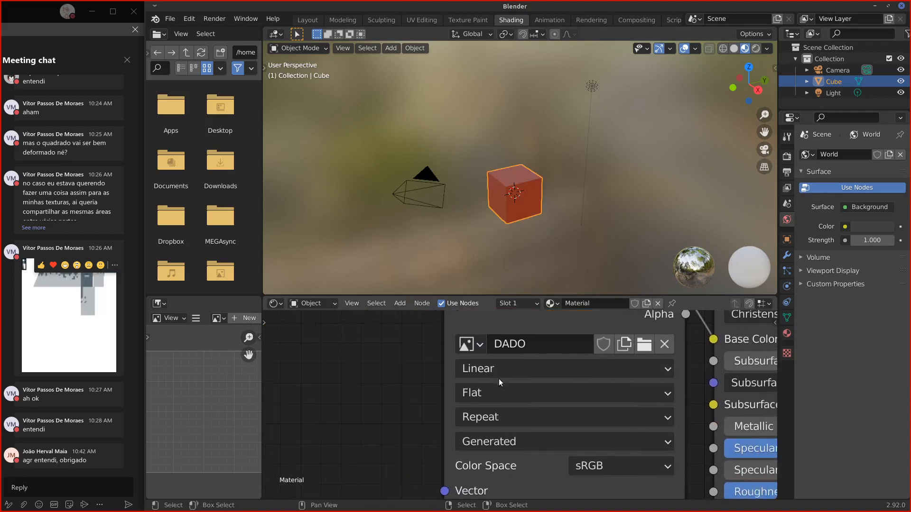
Step: Add a UV Map node in front of the DADO texture node
{"action": "key", "text": "shift+a"}
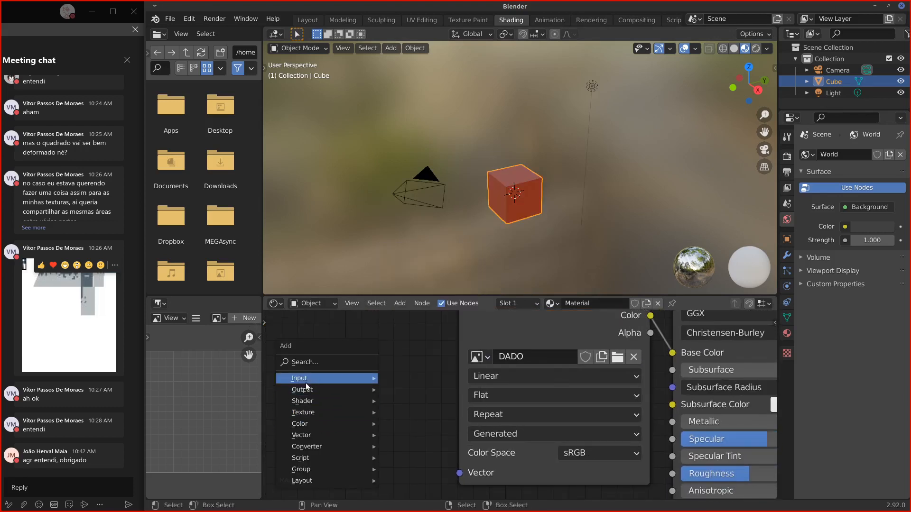
{"action": "key", "text": "shift+a"}
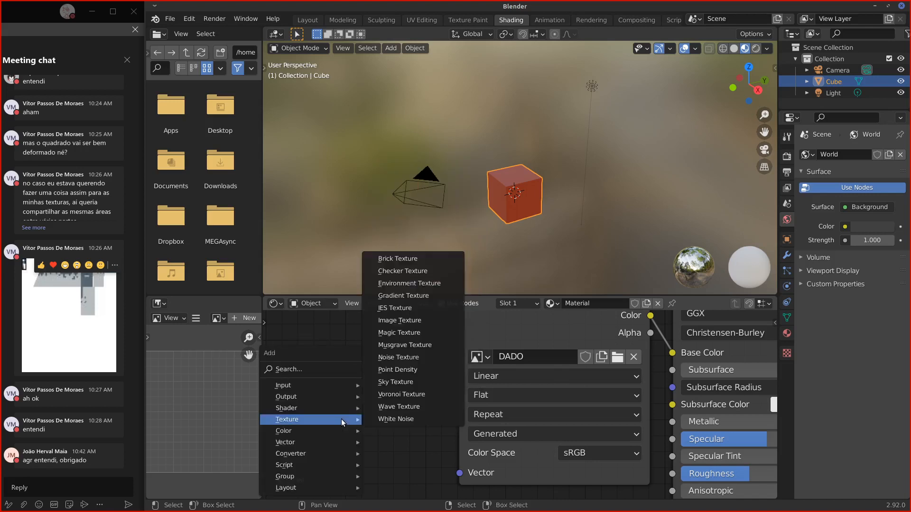
{"action": "mouse_move", "coordinate": [321, 384]}
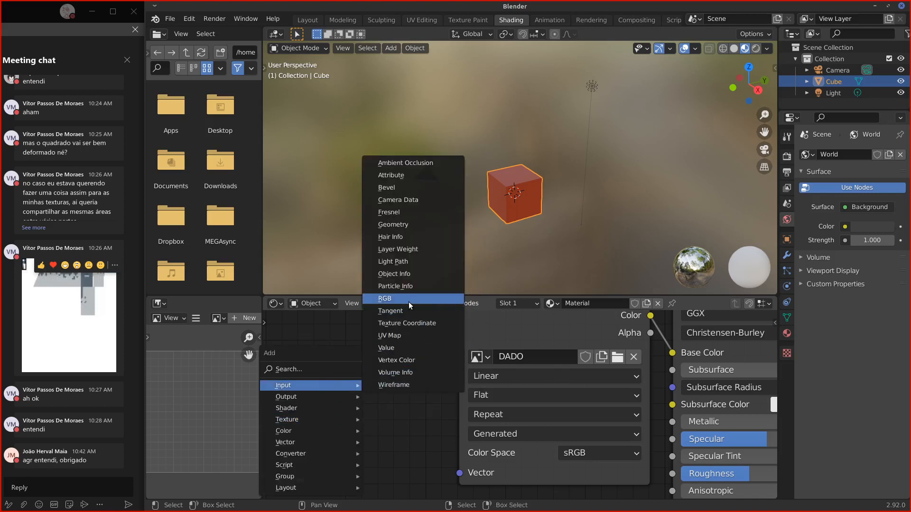
{"action": "left_click", "coordinate": [400, 335]}
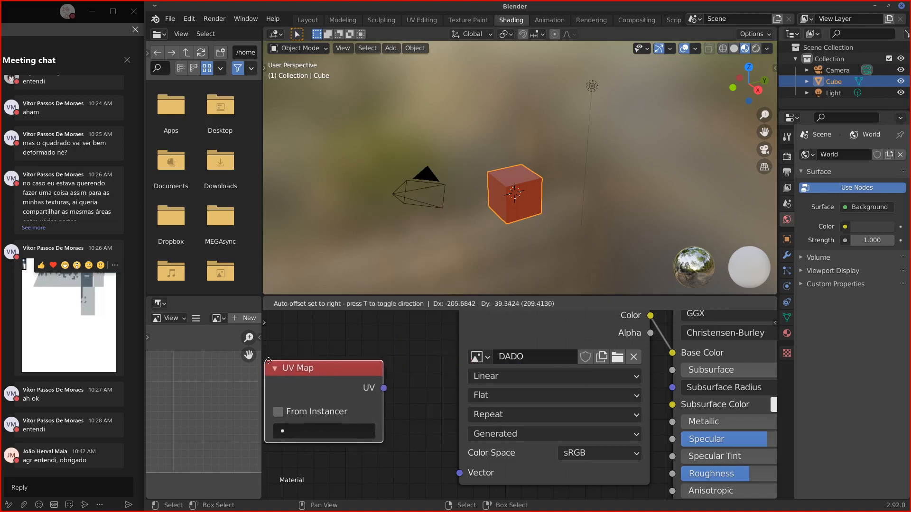
{"action": "left_click", "coordinate": [296, 371]}
Step: Connect the UV Map node's UV output to the DADO node's Vector input and choose UVMap as its map
{"action": "left_click_drag", "start_coordinate": [412, 399], "coordinate": [461, 479]}
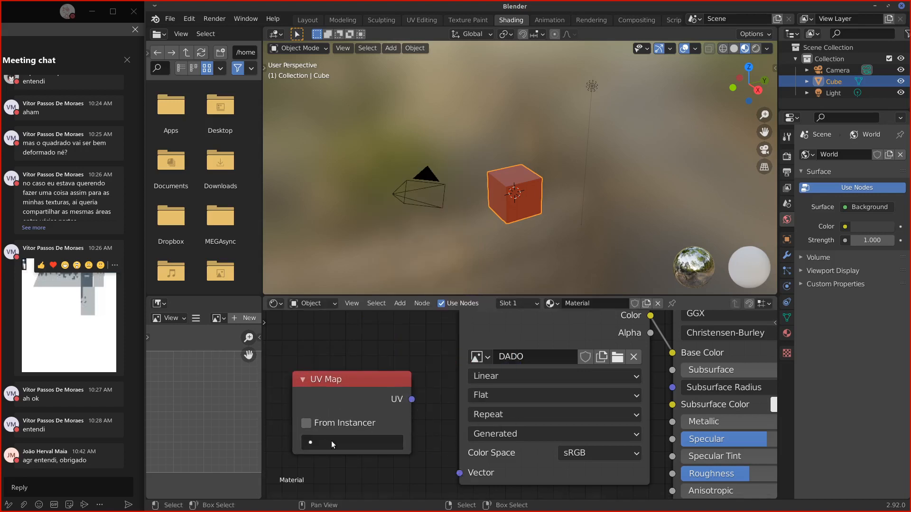
{"action": "left_click_drag", "start_coordinate": [412, 399], "coordinate": [460, 473]}
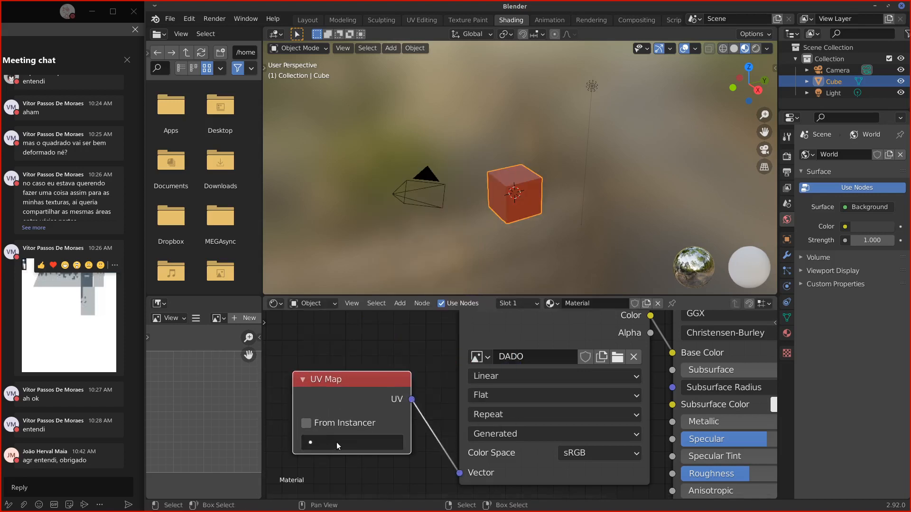
{"action": "left_click", "coordinate": [337, 442]}
{"action": "left_click", "coordinate": [317, 273]}
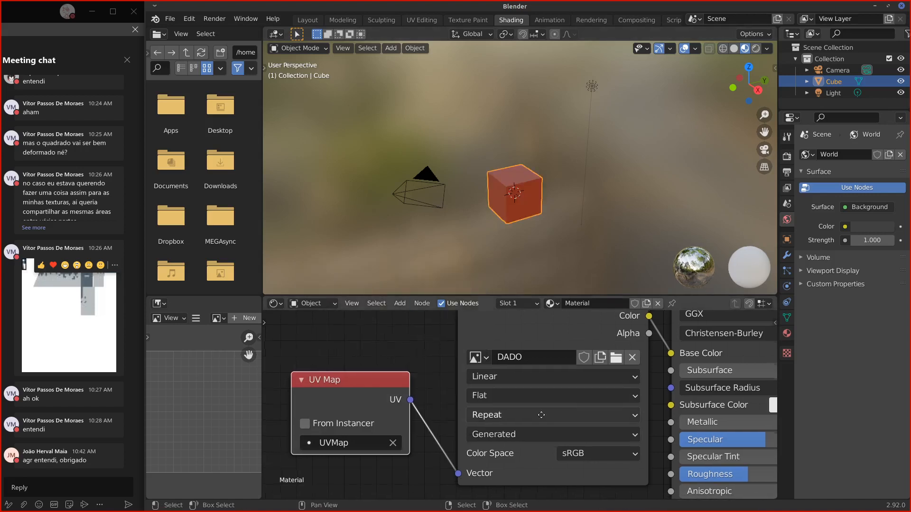
{"action": "middle_click_drag", "start_coordinate": [574, 405], "coordinate": [545, 392]}
Step: In the Texture Paint workspace, paint one white dot on the layout's central face and two diagonal dots on the face above
{"action": "left_click", "coordinate": [476, 21]}
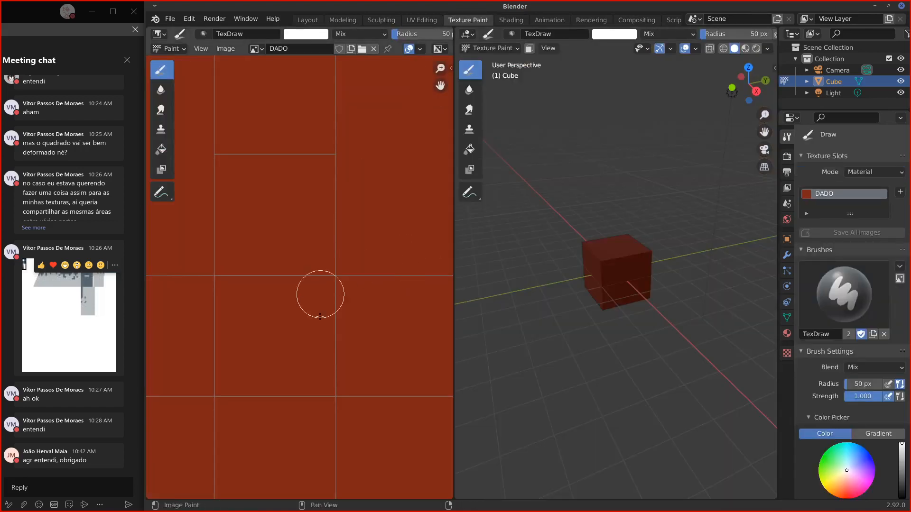
{"action": "left_click_drag", "start_coordinate": [279, 340], "coordinate": [289, 341]}
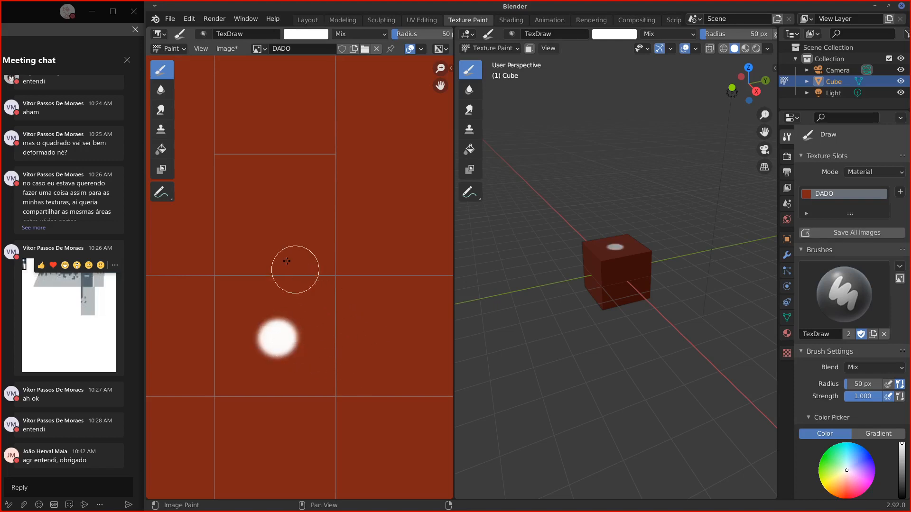
{"action": "left_click_drag", "start_coordinate": [249, 239], "coordinate": [251, 240]}
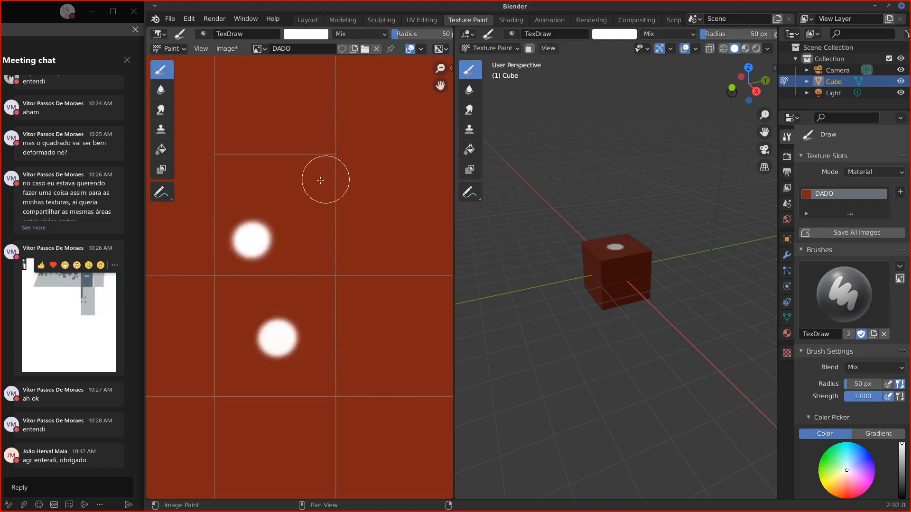
{"action": "left_click", "coordinate": [308, 186]}
Step: Paint three white dots in a diagonal on the topmost face of the UV layout
{"action": "middle_click_drag", "start_coordinate": [295, 258], "coordinate": [312, 340]}
{"action": "left_click", "coordinate": [265, 210]}
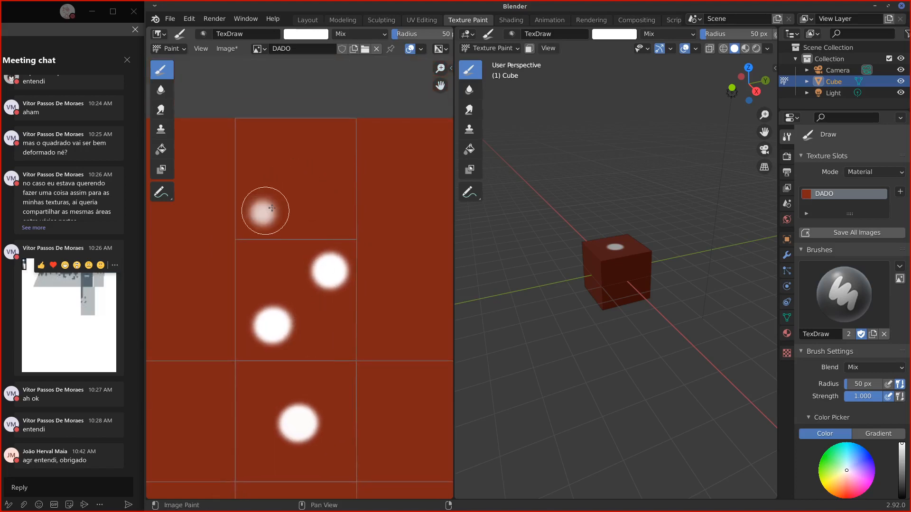
{"action": "left_click", "coordinate": [304, 174]}
{"action": "left_click", "coordinate": [334, 141]}
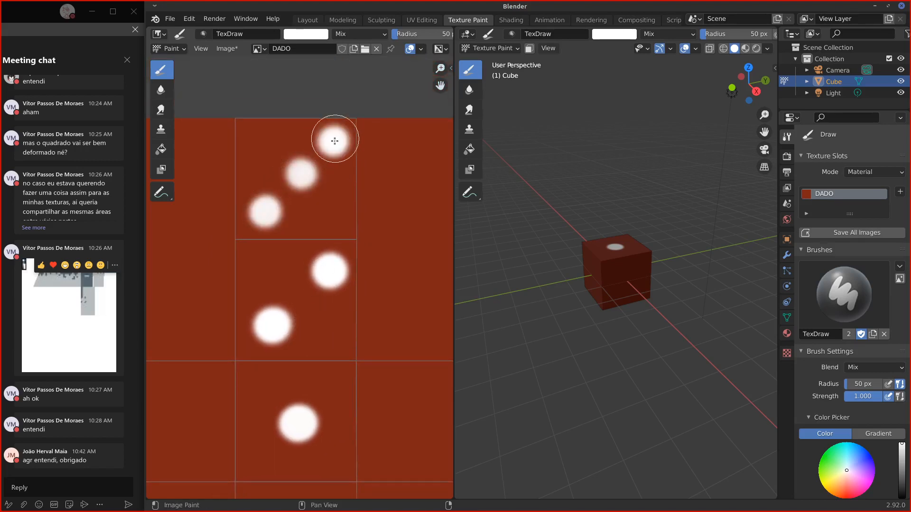
Step: Paint four white dots, one near each corner, on the face left of the single-dot face
{"action": "middle_click_drag", "start_coordinate": [365, 446], "coordinate": [398, 319]}
{"action": "middle_click_drag", "start_coordinate": [196, 338], "coordinate": [246, 358]}
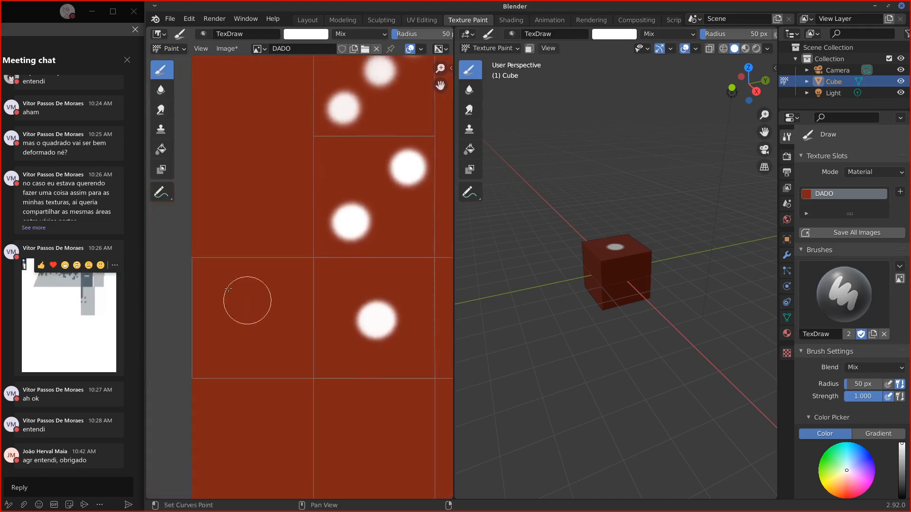
{"action": "left_click", "coordinate": [218, 283]}
{"action": "left_click", "coordinate": [294, 283]}
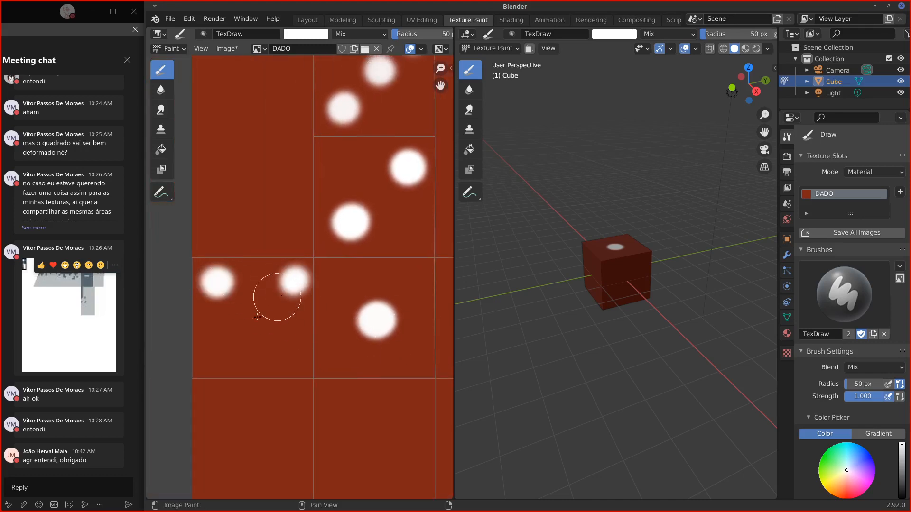
{"action": "left_click", "coordinate": [218, 352]}
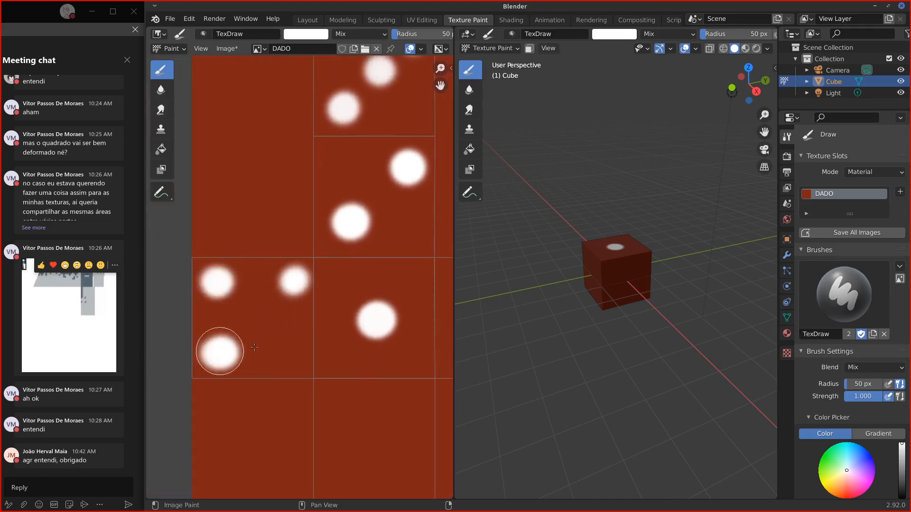
{"action": "left_click", "coordinate": [285, 352]}
Step: Try a dot on the face right of the single-dot face, undo it, and set the brush radius to 26 px
{"action": "mouse_move", "coordinate": [366, 347]}
{"action": "middle_mouse_down"}
{"action": "mouse_move", "coordinate": [252, 368]}
{"action": "mouse_move", "coordinate": [325, 451]}
{"action": "mouse_move", "coordinate": [295, 351]}
{"action": "mouse_move", "coordinate": [383, 360]}
{"action": "mouse_move", "coordinate": [326, 315]}
{"action": "middle_mouse_up"}
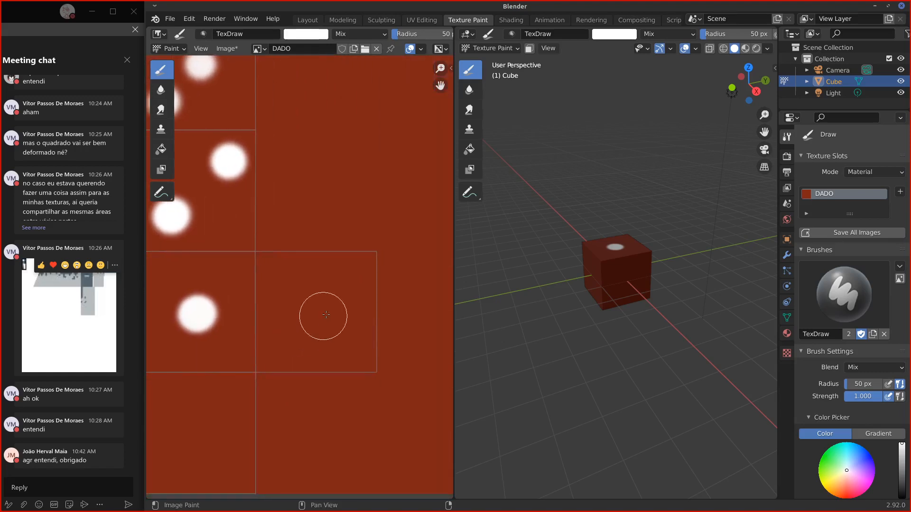
{"action": "left_click", "coordinate": [320, 311]}
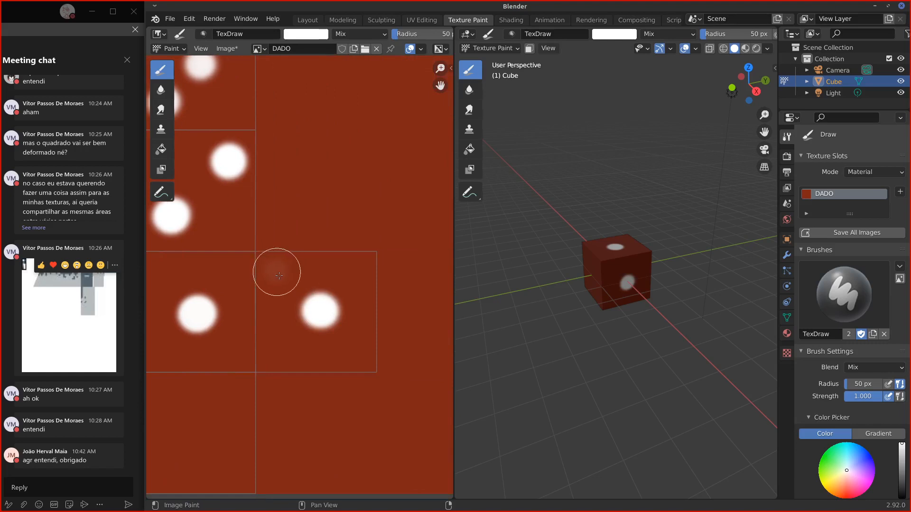
{"action": "key", "text": "ctrl+z"}
{"action": "key", "text": "f"}
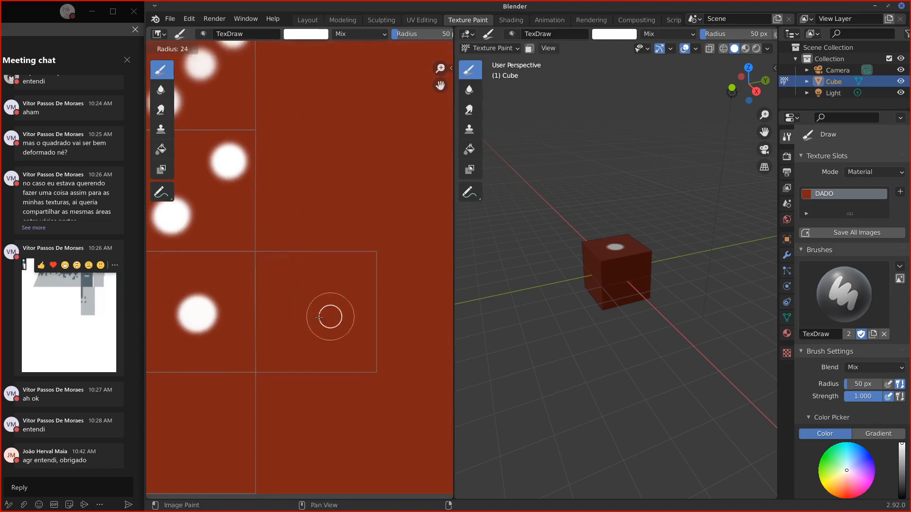
{"action": "left_click", "coordinate": [319, 314]}
Step: Paint five white dots on the face right of the single-dot face, one in the center and four near the corners
{"action": "left_click", "coordinate": [320, 314]}
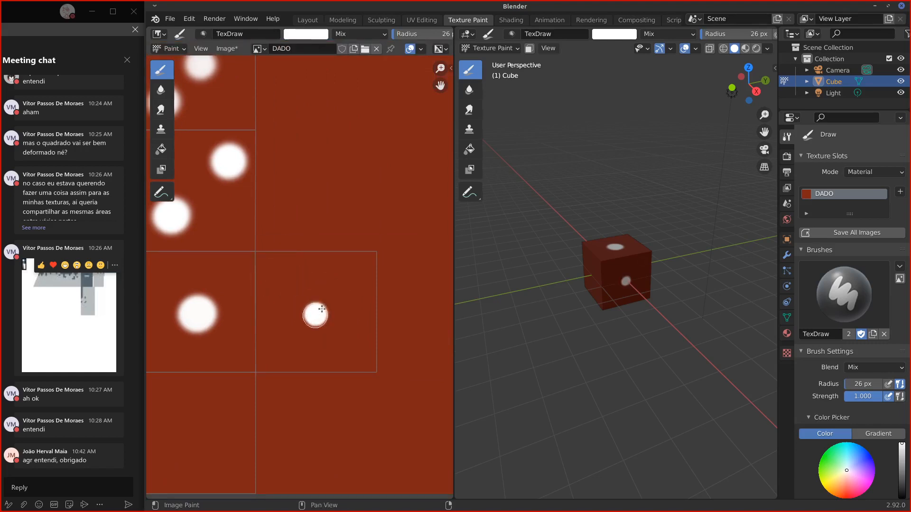
{"action": "left_click", "coordinate": [277, 274]}
{"action": "left_click", "coordinate": [353, 275]}
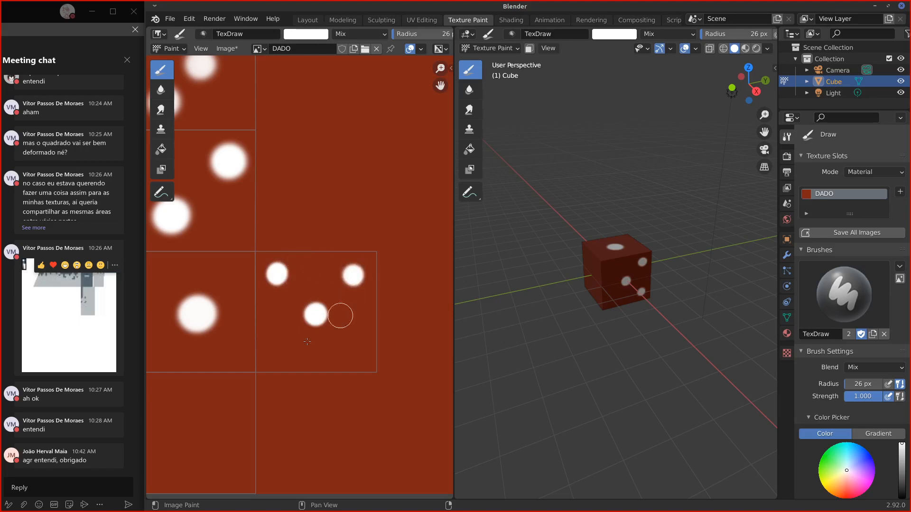
{"action": "left_click", "coordinate": [279, 351]}
{"action": "left_click", "coordinate": [353, 351]}
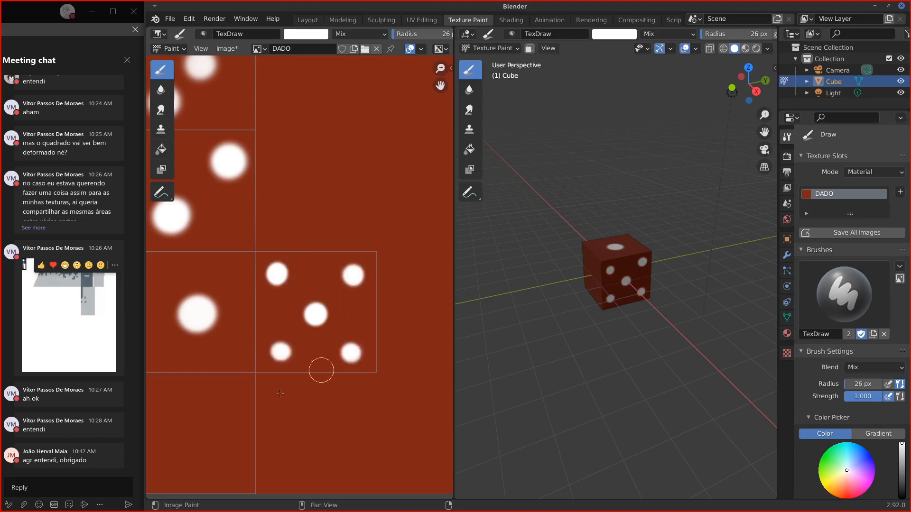
Step: Paint six white dots in two columns of three on the face below the single-dot face
{"action": "middle_click_drag", "start_coordinate": [305, 423], "coordinate": [422, 317]}
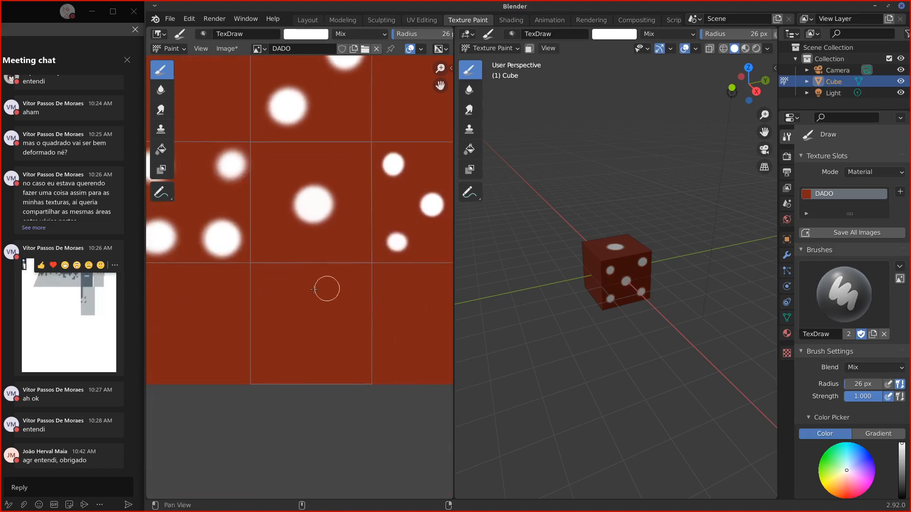
{"action": "left_click", "coordinate": [269, 285]}
{"action": "left_click", "coordinate": [270, 328]}
{"action": "left_click", "coordinate": [268, 366]}
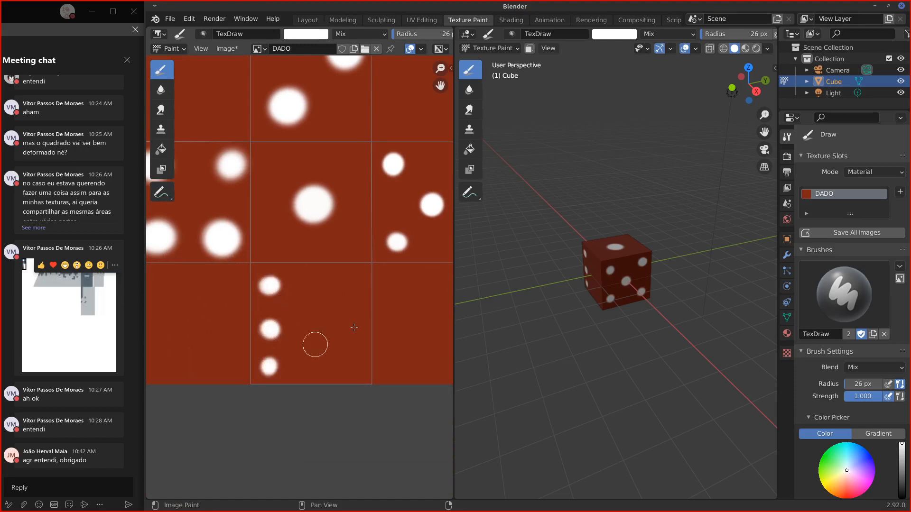
{"action": "left_click", "coordinate": [350, 282]}
{"action": "left_click", "coordinate": [349, 336]}
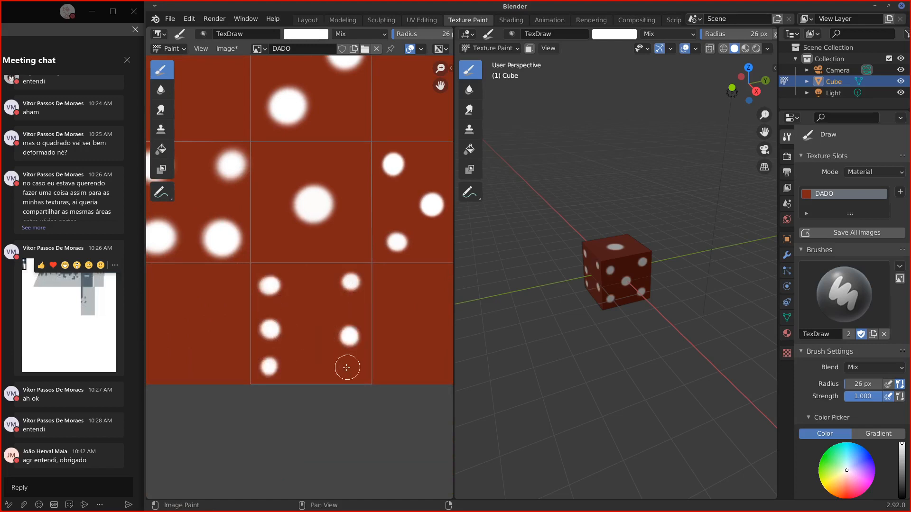
{"action": "left_click", "coordinate": [348, 366]}
Step: Examine the painted cube from several sides and compare its faces with the complete UV layout
{"action": "mouse_move", "coordinate": [671, 393]}
{"action": "middle_mouse_down", "text": "alt"}
{"action": "mouse_move", "coordinate": [595, 258]}
{"action": "mouse_move", "coordinate": [605, 266]}
{"action": "mouse_move", "coordinate": [596, 309]}
{"action": "middle_mouse_up", "text": "alt"}
{"action": "middle_click_drag", "start_coordinate": [389, 311], "coordinate": [374, 307]}
{"action": "scroll", "coordinate": [371, 306], "scroll_direction": "down", "scroll_amount": 5}
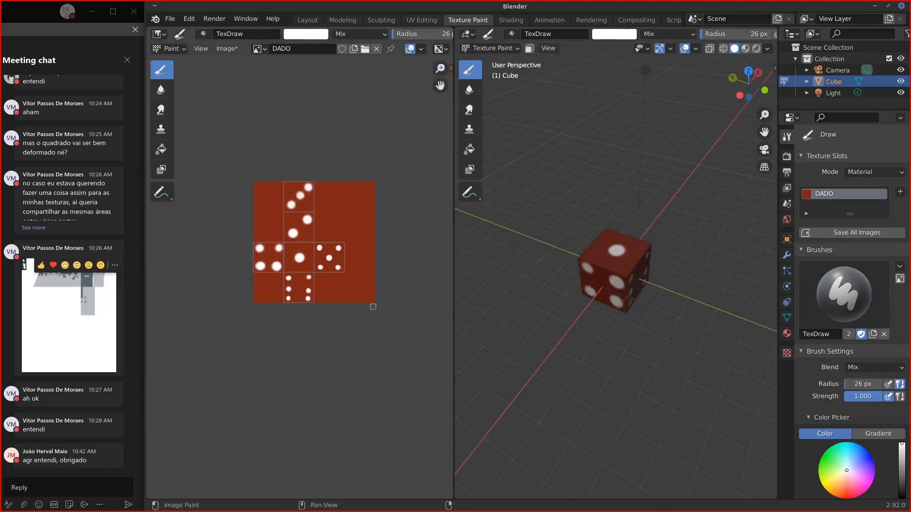
{"action": "scroll", "coordinate": [581, 291], "scroll_direction": "up", "scroll_amount": 1}
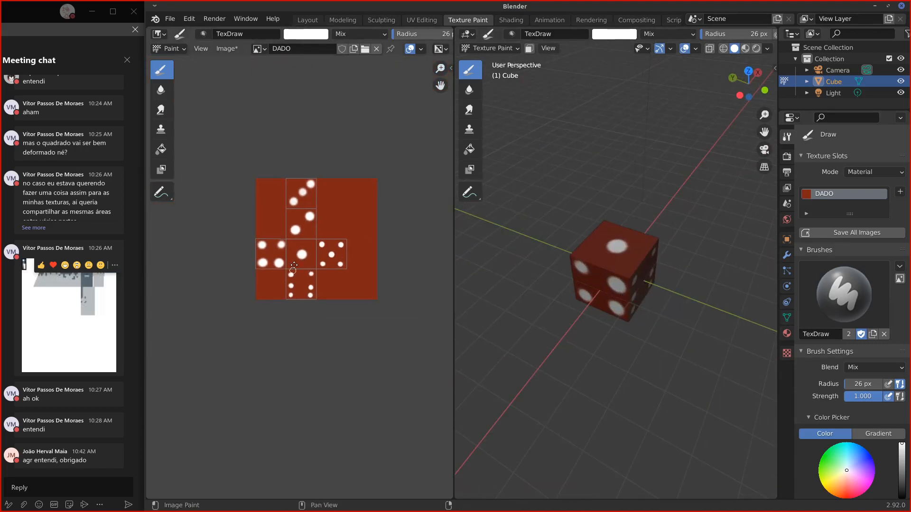
{"action": "scroll", "coordinate": [332, 308], "scroll_direction": "up", "scroll_amount": 3}
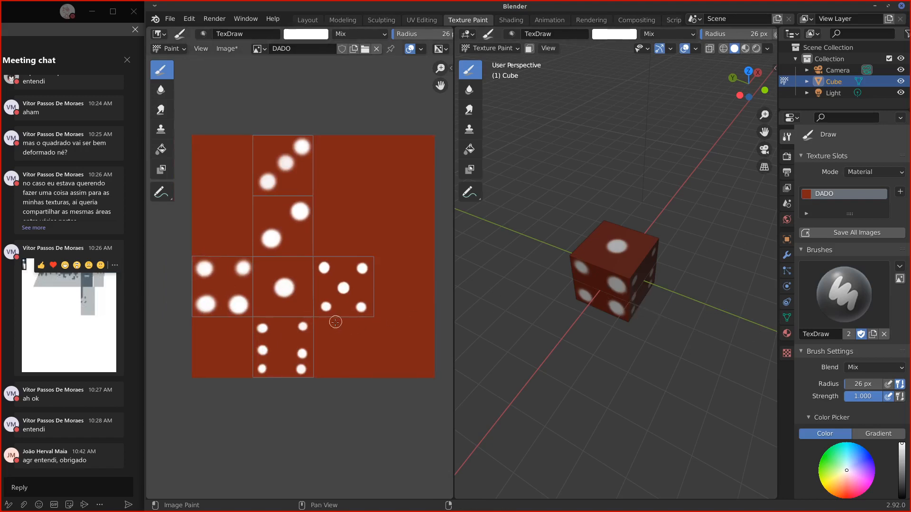
{"action": "scroll", "coordinate": [334, 319], "scroll_direction": "down", "scroll_amount": 2}
{"action": "scroll", "coordinate": [299, 298], "scroll_direction": "up", "scroll_amount": 2}
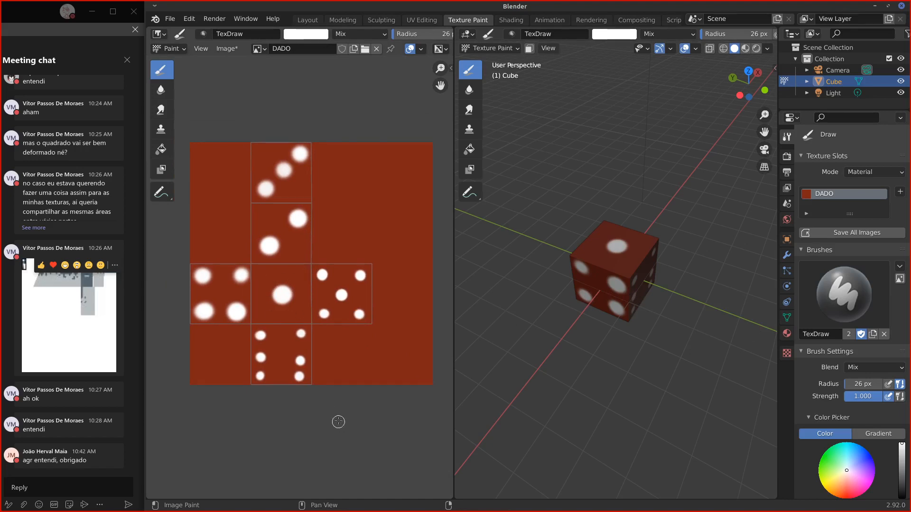
{"action": "middle_click_drag", "start_coordinate": [593, 308], "coordinate": [449, 333]}
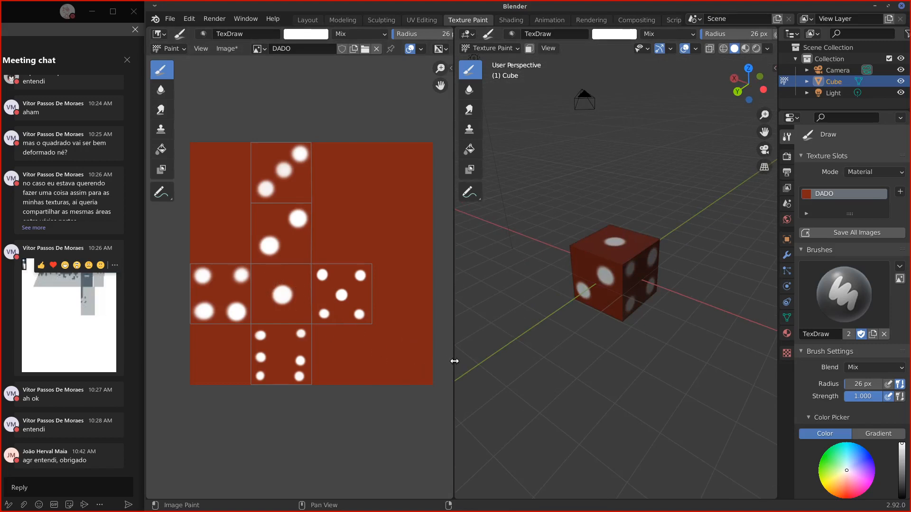
Step: Switch to the UV Editing workspace with the cube's unwrapped faces over the DADO image
{"action": "left_click", "coordinate": [170, 48]}
{"action": "left_click", "coordinate": [421, 20]}
{"action": "middle_click_drag", "start_coordinate": [641, 274], "coordinate": [638, 273]}
{"action": "left_click", "coordinate": [746, 48]}
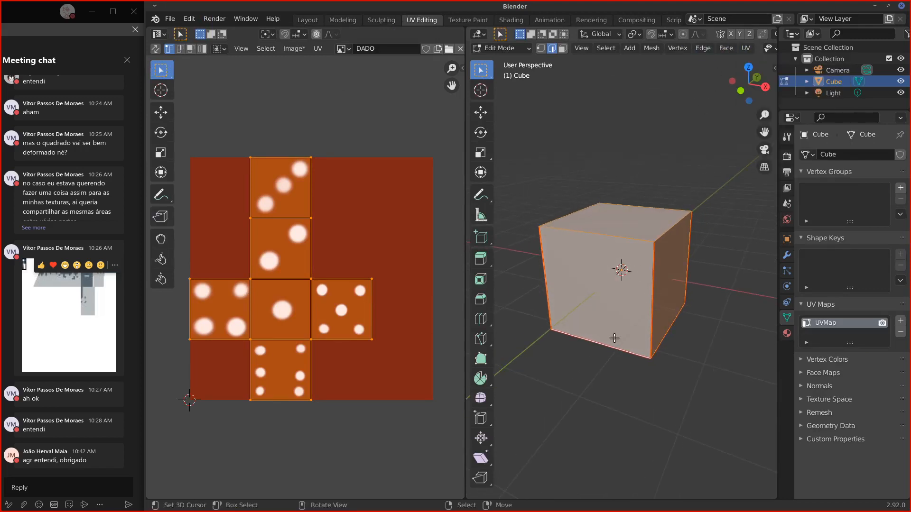
{"action": "left_click", "coordinate": [746, 49]}
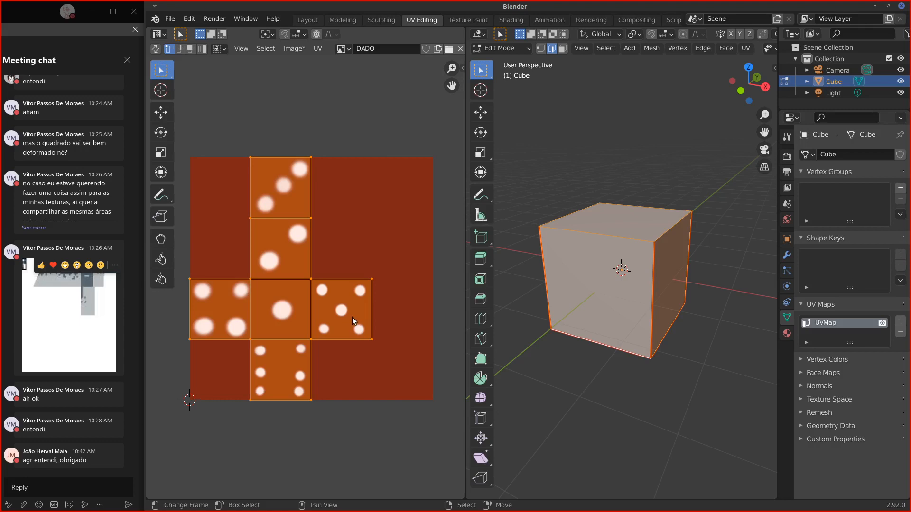
{"action": "middle_click_drag", "start_coordinate": [323, 403], "coordinate": [345, 387]}
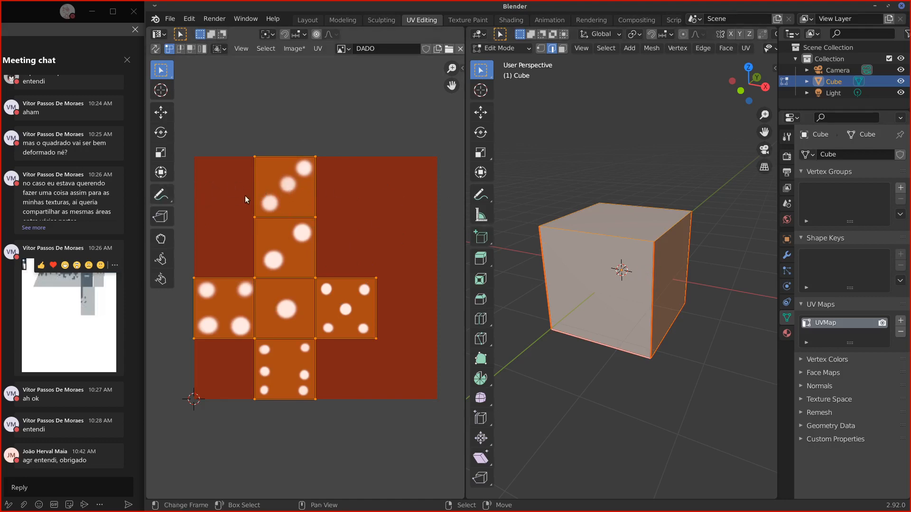
Step: Set the 3D viewport's solid shading color to Texture so the cube displays the dice image
{"action": "scroll", "coordinate": [608, 48], "scroll_direction": "down", "scroll_amount": 5}
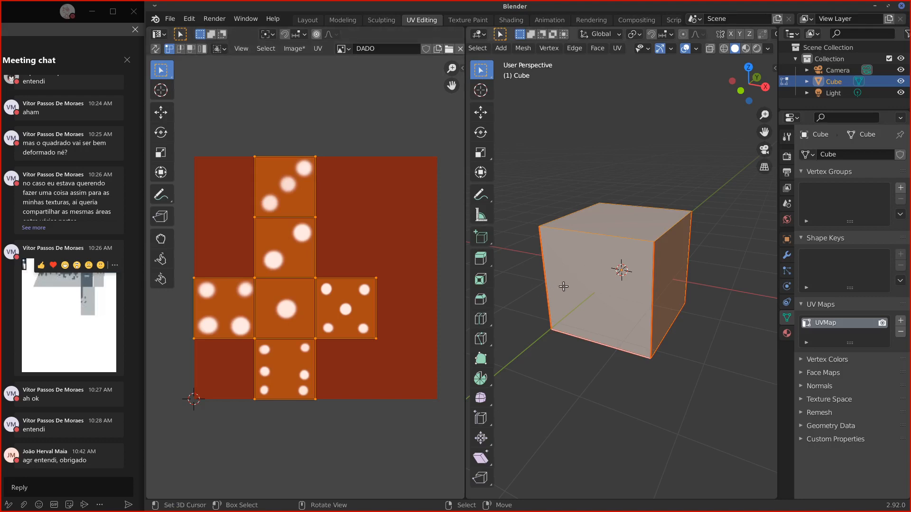
{"action": "middle_click_drag", "start_coordinate": [564, 286], "coordinate": [587, 284]}
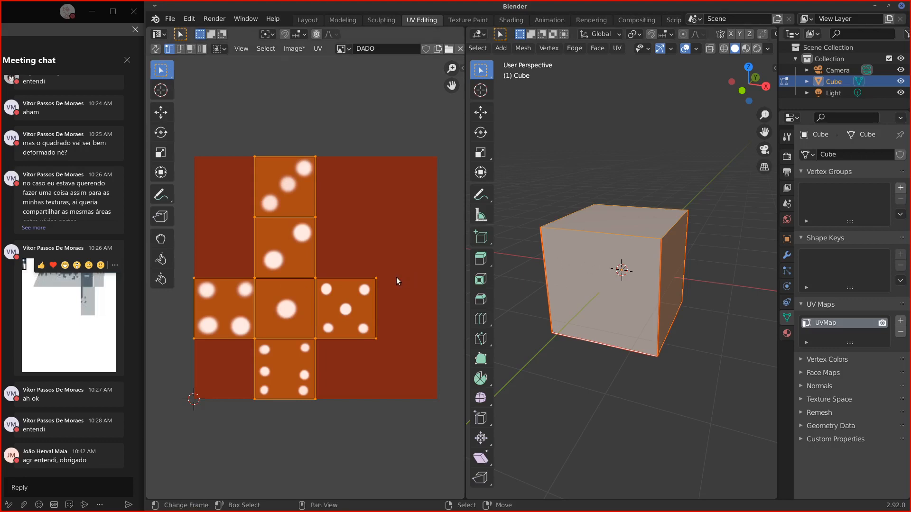
{"action": "middle_click_drag", "start_coordinate": [607, 256], "coordinate": [698, 228]}
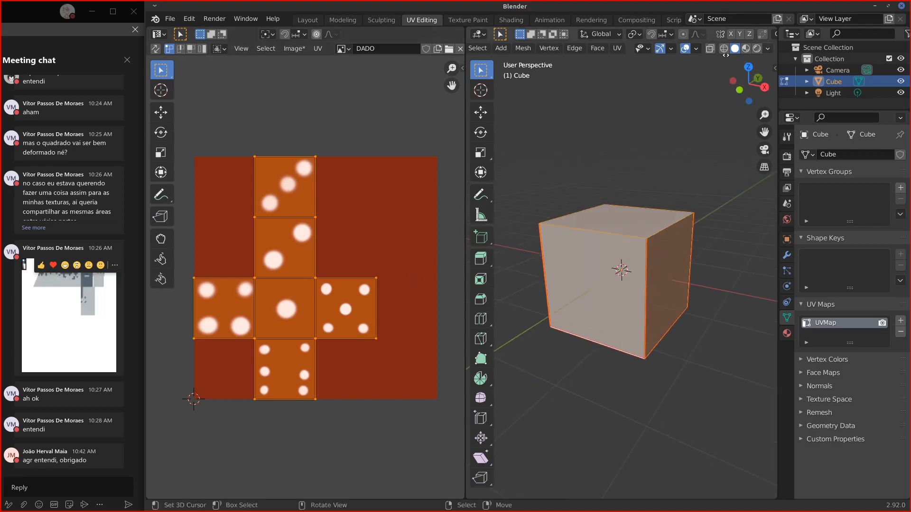
{"action": "left_click", "coordinate": [767, 48]}
{"action": "left_click", "coordinate": [823, 201]}
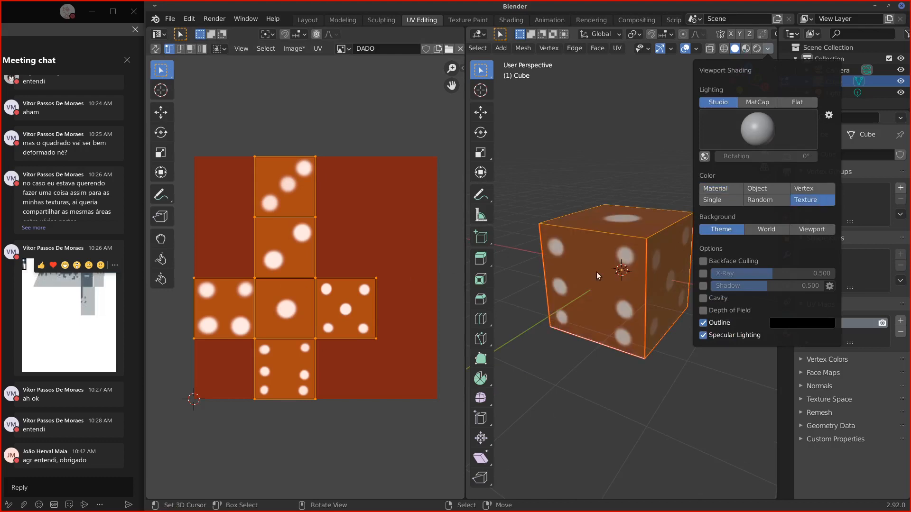
Step: Try scaling up the outer edge of the five-dot face in the UV layout, inspect the cube, and undo the scaling
{"action": "left_click", "coordinate": [373, 281]}
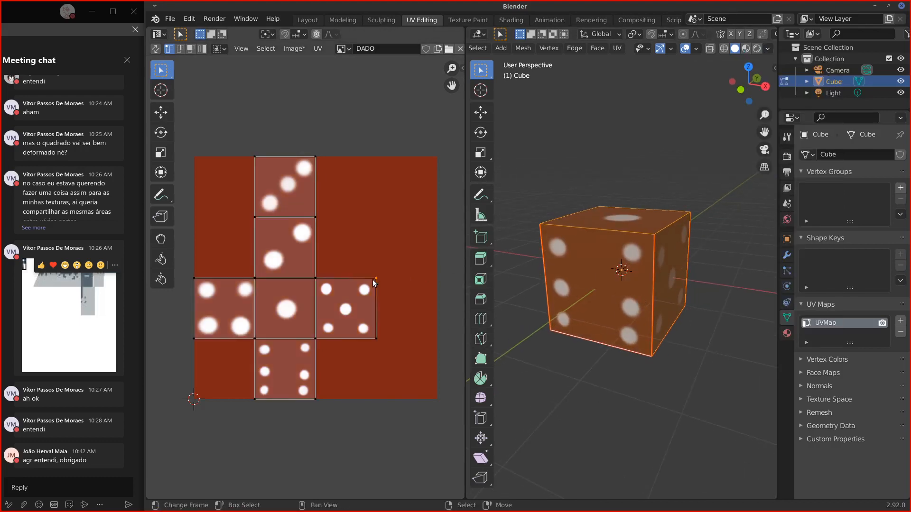
{"action": "left_click", "coordinate": [377, 337], "text": "shift"}
{"action": "key", "text": "s"}
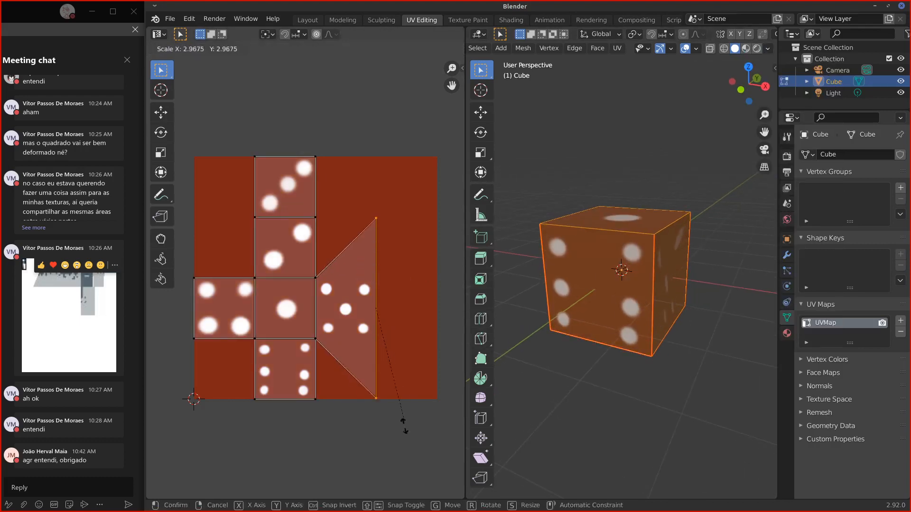
{"action": "left_click", "coordinate": [387, 480]}
{"action": "middle_click_drag", "start_coordinate": [684, 305], "coordinate": [598, 303]}
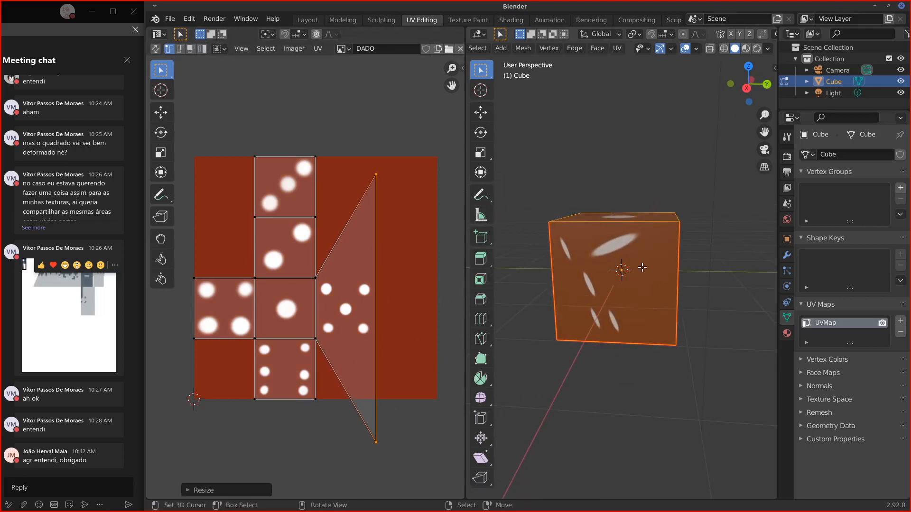
{"action": "middle_click_drag", "start_coordinate": [642, 268], "coordinate": [637, 258]}
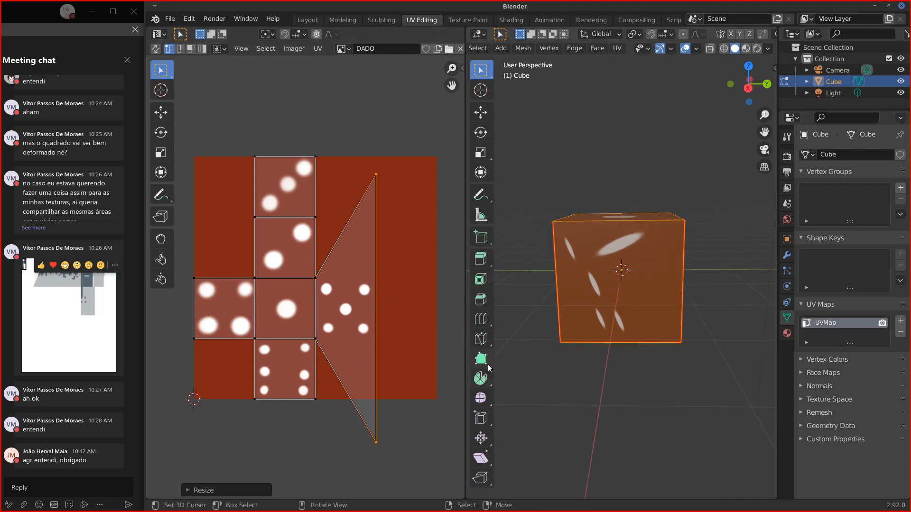
{"action": "key", "text": "ctrl+z"}
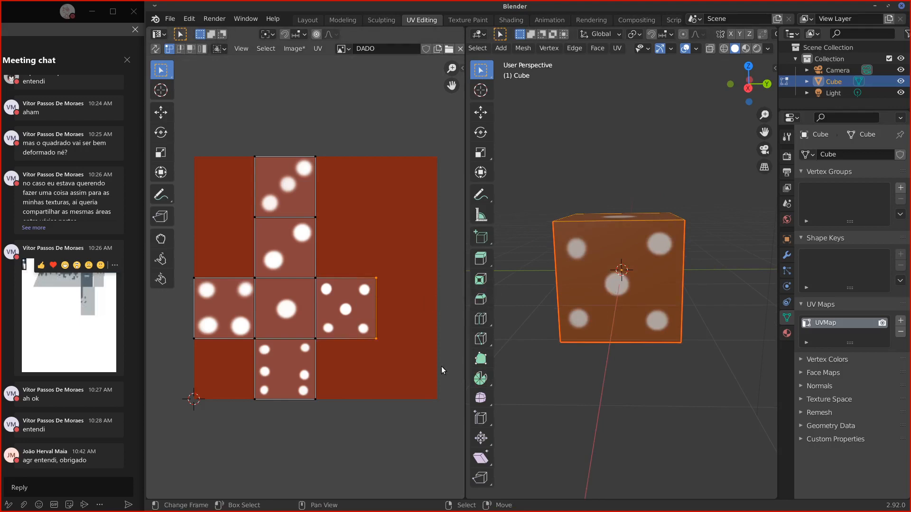
{"action": "middle_click_drag", "start_coordinate": [304, 297], "coordinate": [320, 298]}
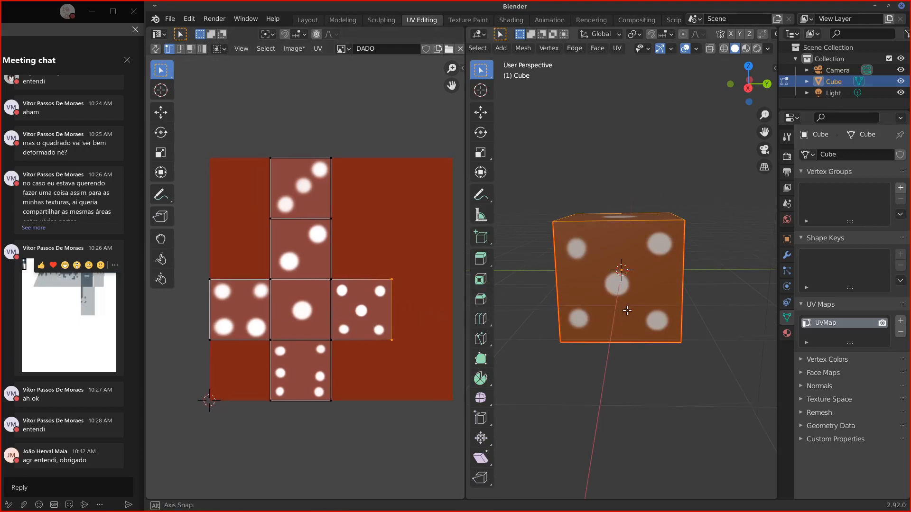
{"action": "middle_click_drag", "start_coordinate": [627, 310], "coordinate": [656, 329]}
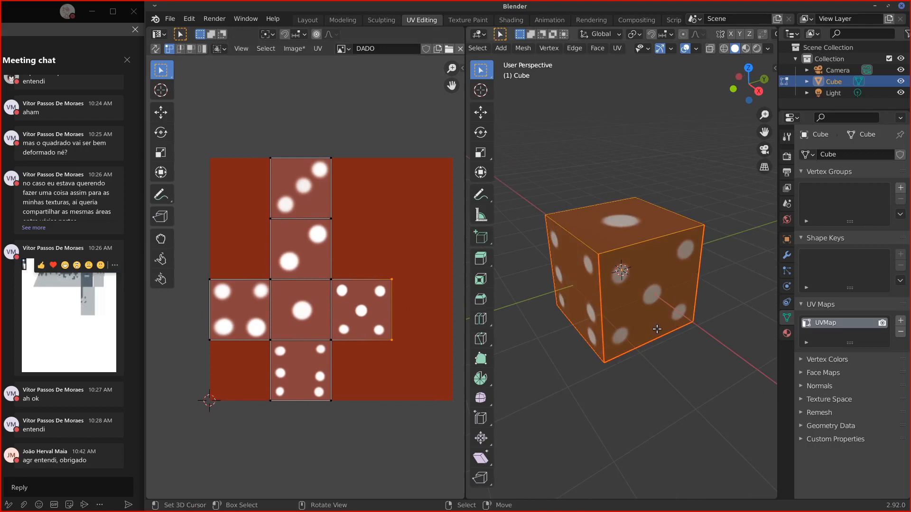